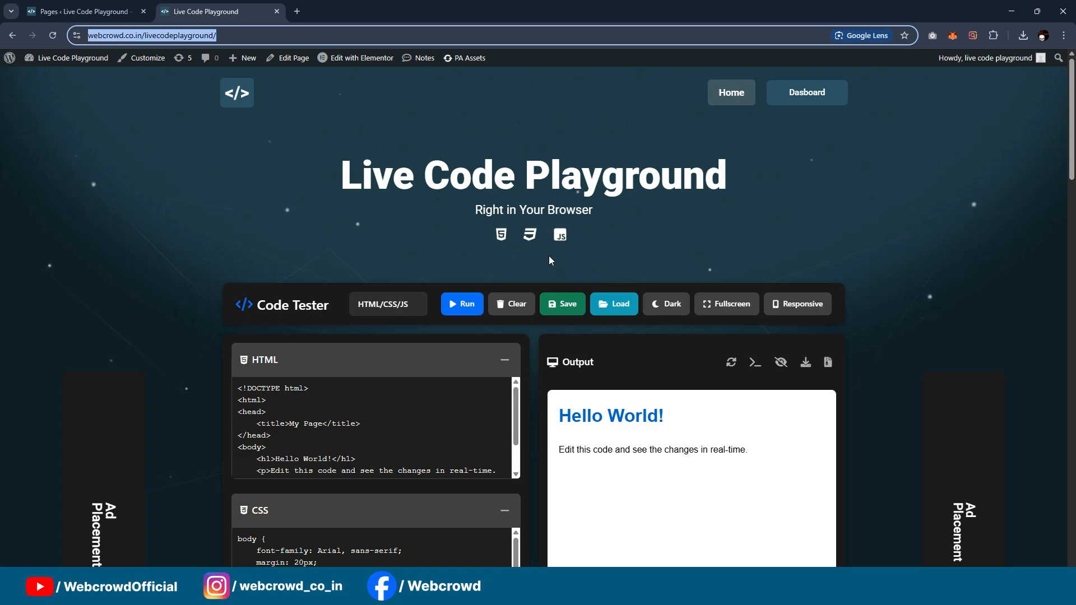
# Step: Look over the Live Code Playground page, from the code editors and output to the section about the tool
pyautogui.scroll(-8, 601, 269)
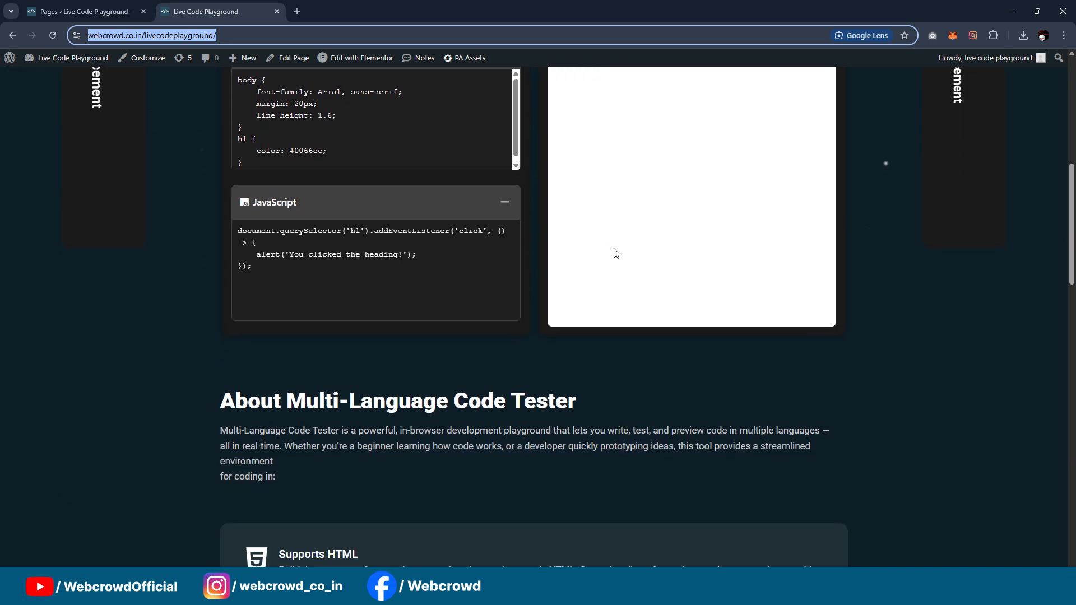
pyautogui.scroll(-5, 616, 253)
pyautogui.scroll(13, 615, 250)
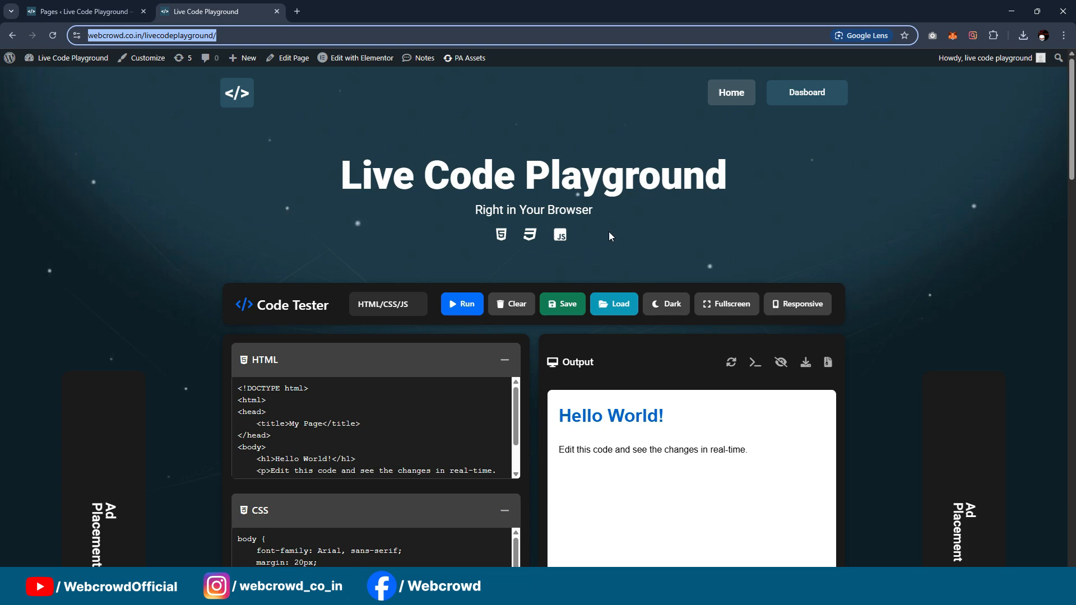
pyautogui.scroll(-4, 611, 225)
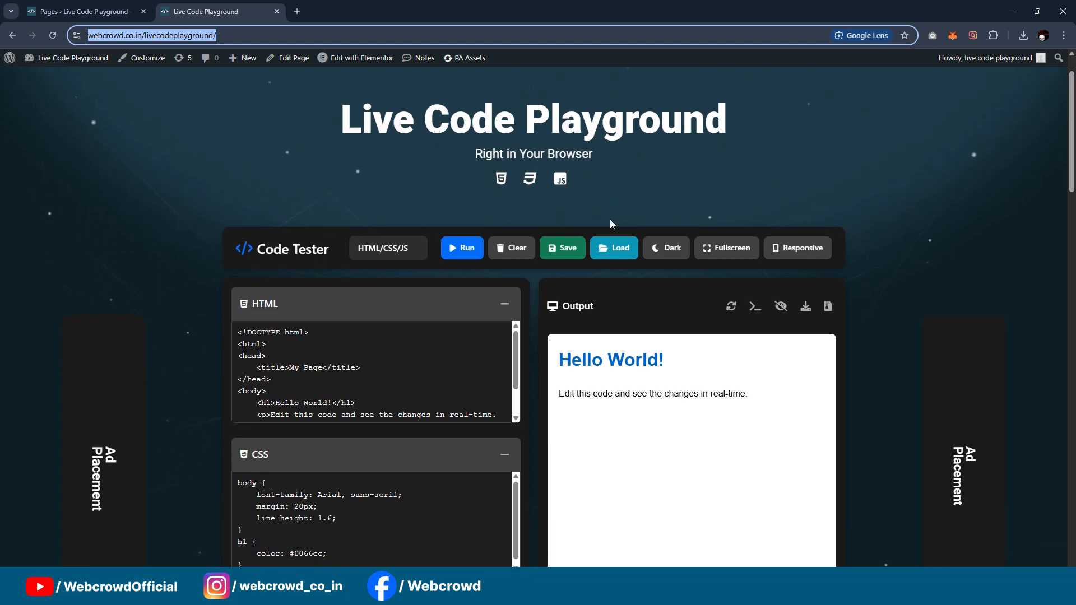
pyautogui.scroll(4, 538, 280)
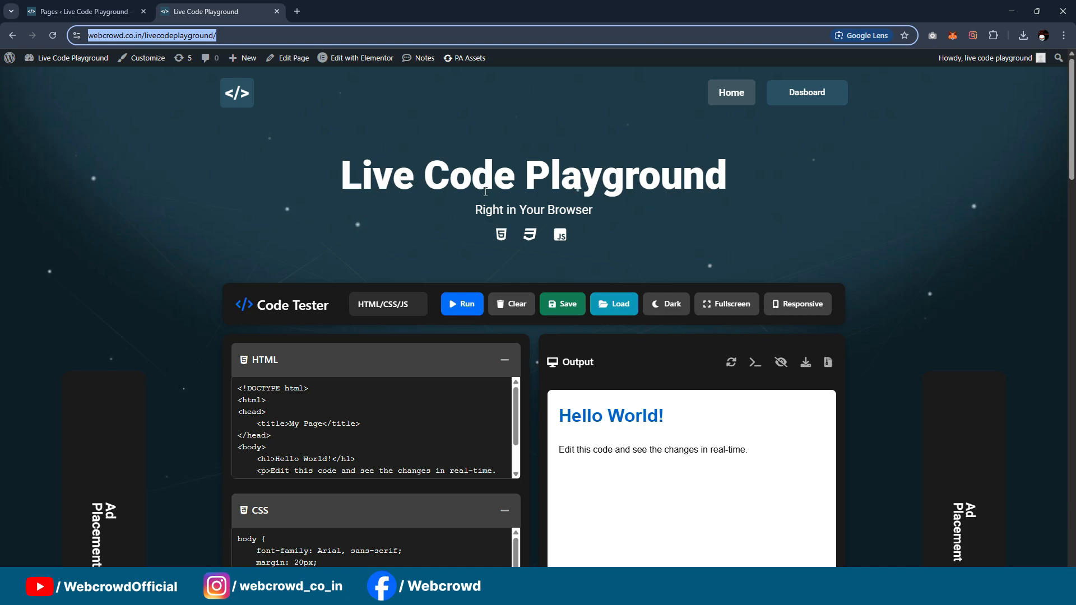
pyautogui.scroll(-1, 542, 242)
pyautogui.scroll(1, 394, 265)
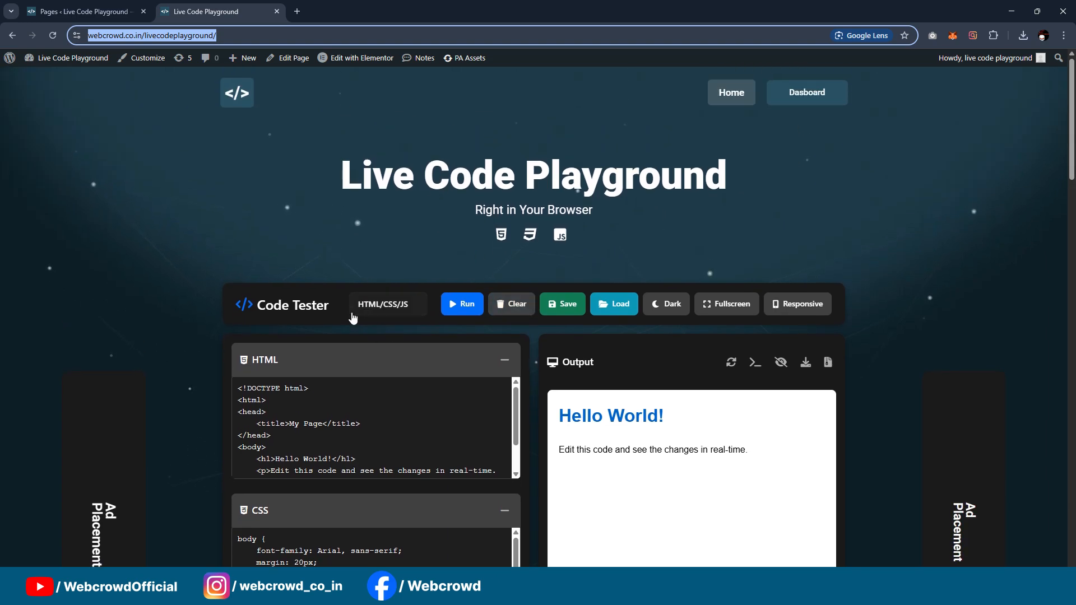
# Step: Switch the code tester's language to PHP and return it to HTML/CSS/JS
pyautogui.click(390, 305)
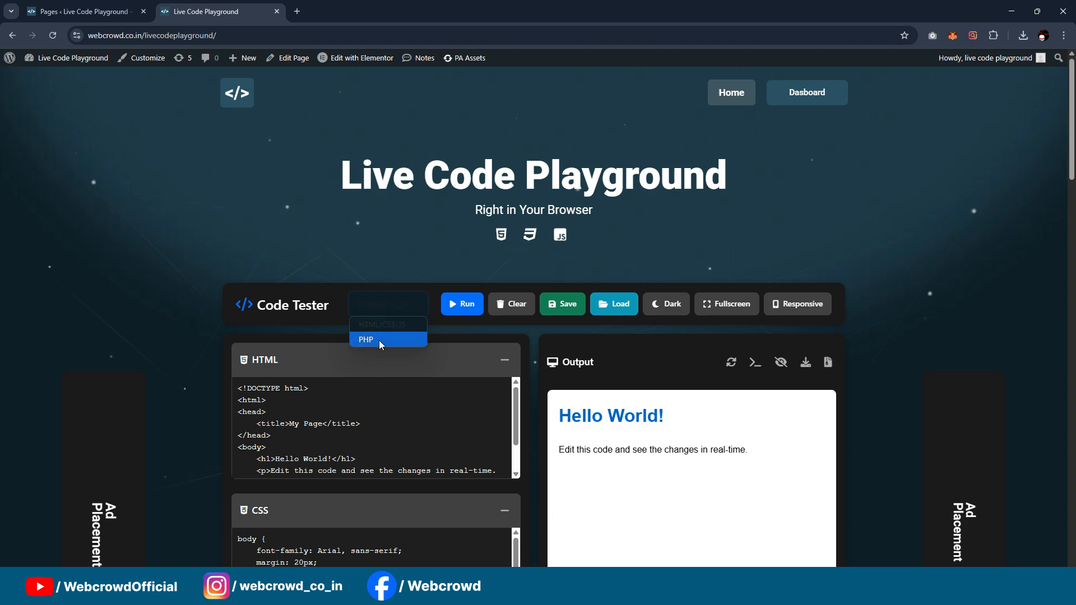
pyautogui.click(382, 250)
pyautogui.click(385, 307)
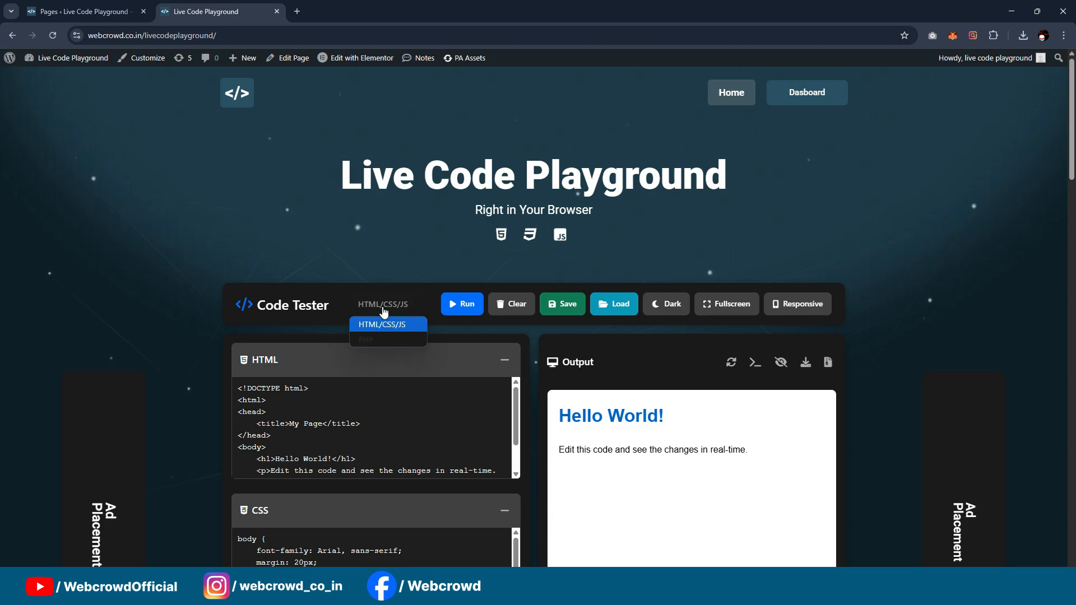
pyautogui.click(378, 339)
pyautogui.click(375, 308)
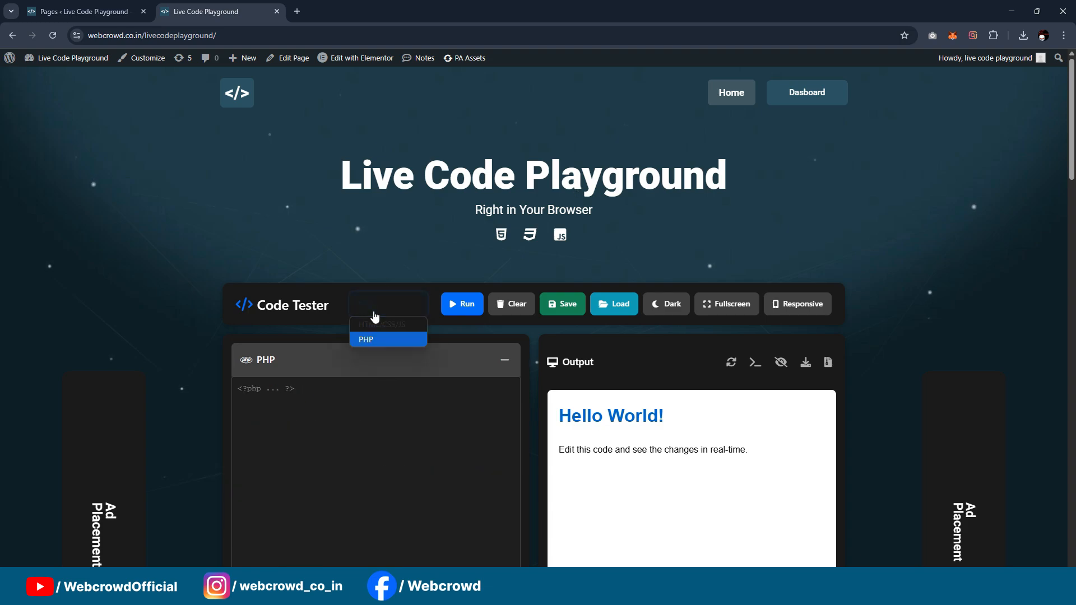
pyautogui.click(385, 323)
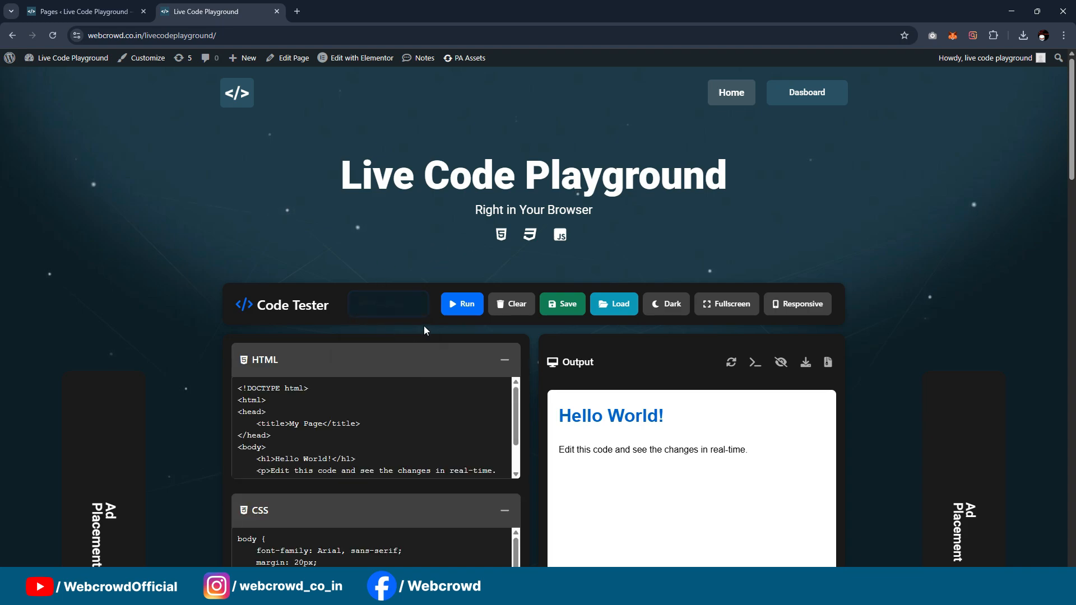
# Step: Review the sample HTML, CSS and JavaScript code and run it
pyautogui.click(460, 308)
pyautogui.scroll(-1, 470, 362)
pyautogui.scroll(-1, 422, 363)
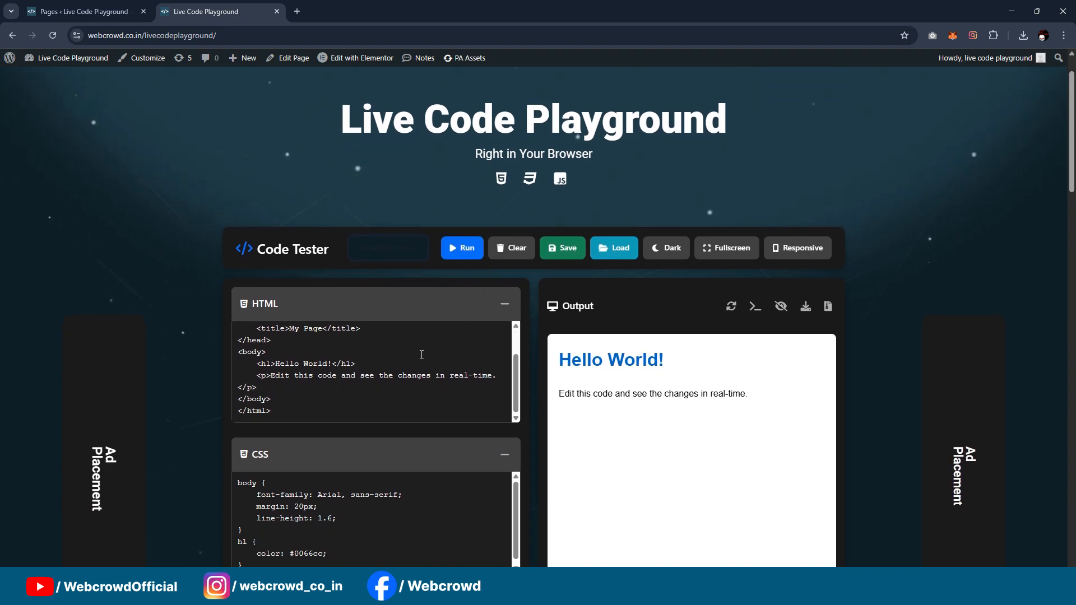
pyautogui.scroll(-2, 532, 416)
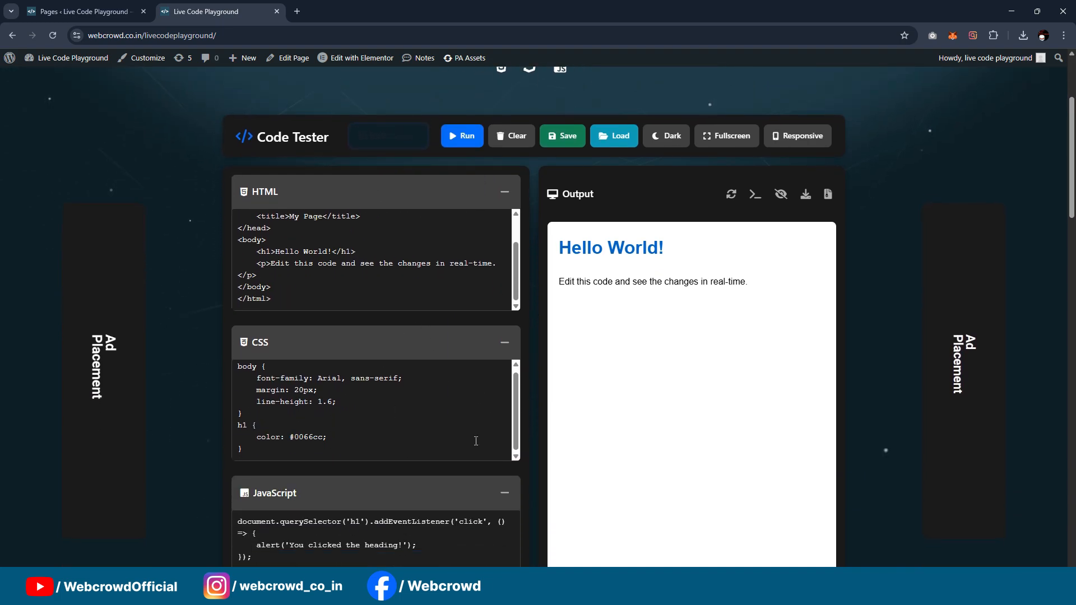
pyautogui.scroll(2, 508, 437)
pyautogui.scroll(1, 508, 439)
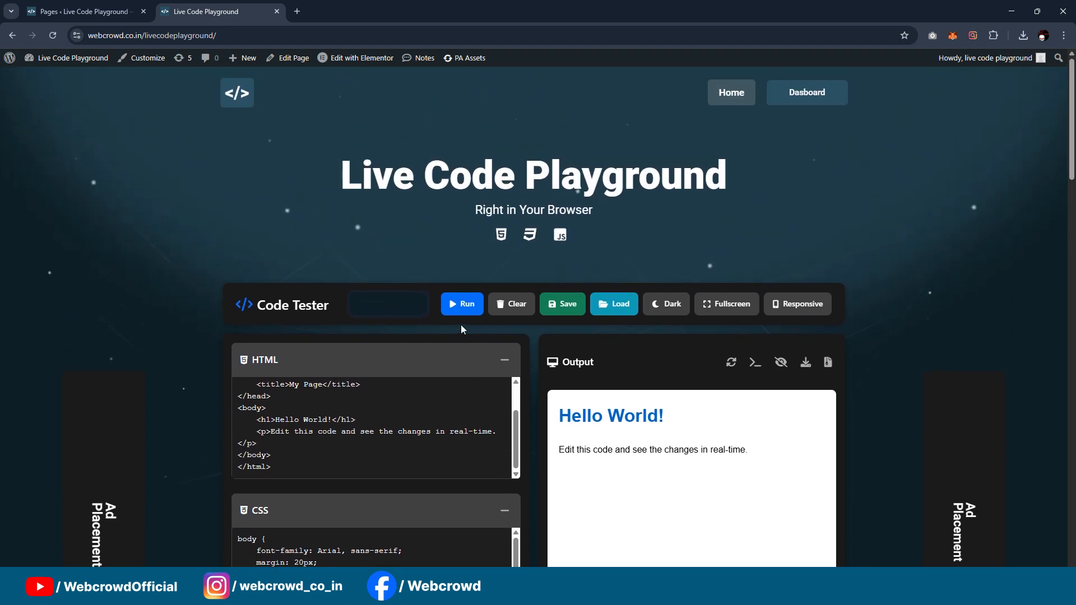
pyautogui.click(451, 296)
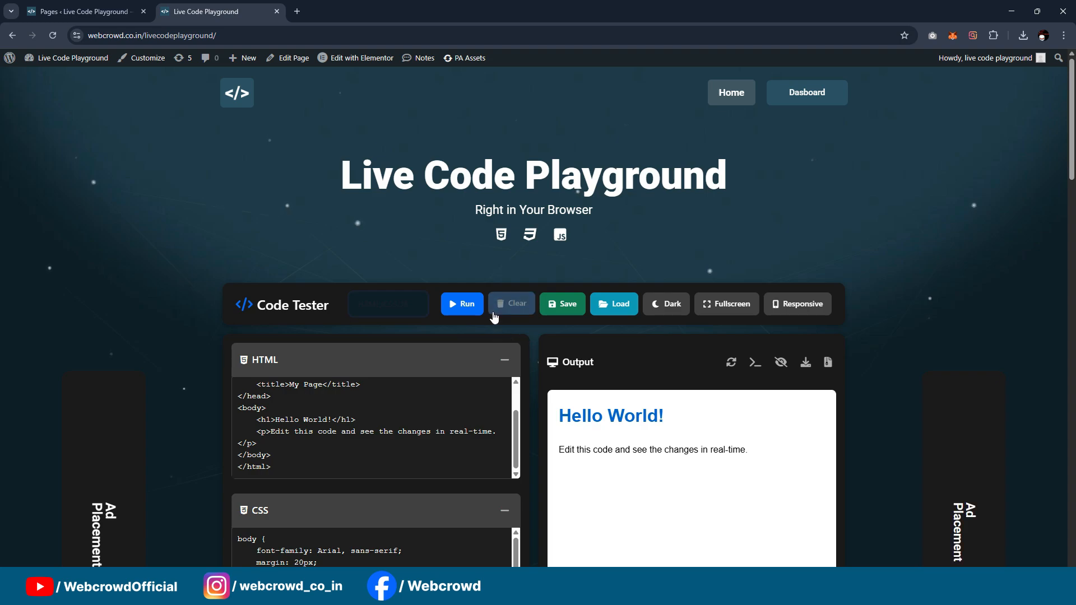
# Step: Clear the code editors and load the saved Random Quote Generator project dated 7/1/2025, 6:36:06 PM
pyautogui.click(512, 305)
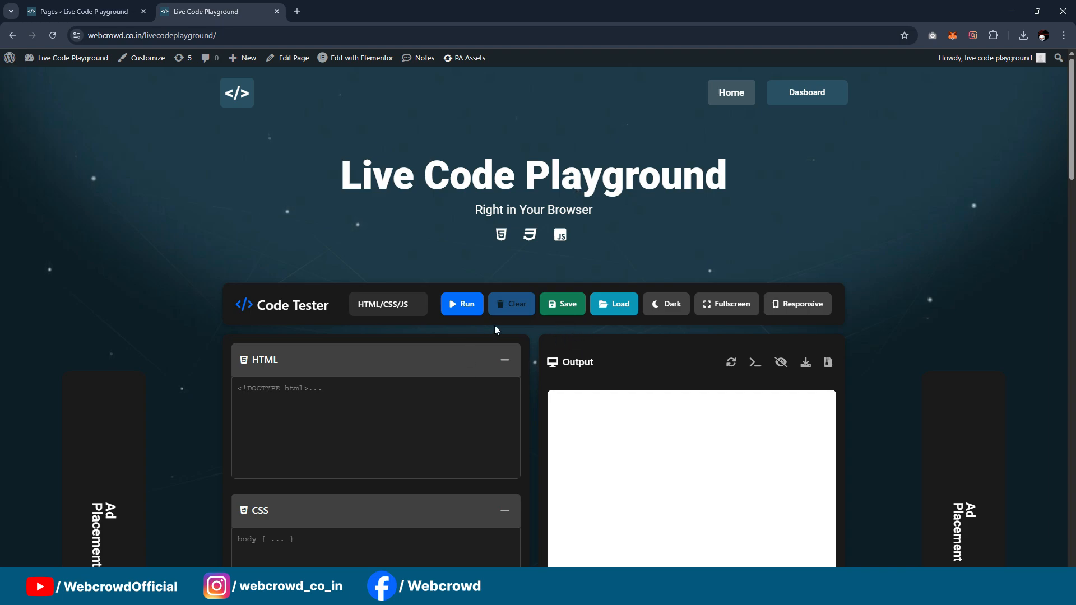
pyautogui.click(616, 312)
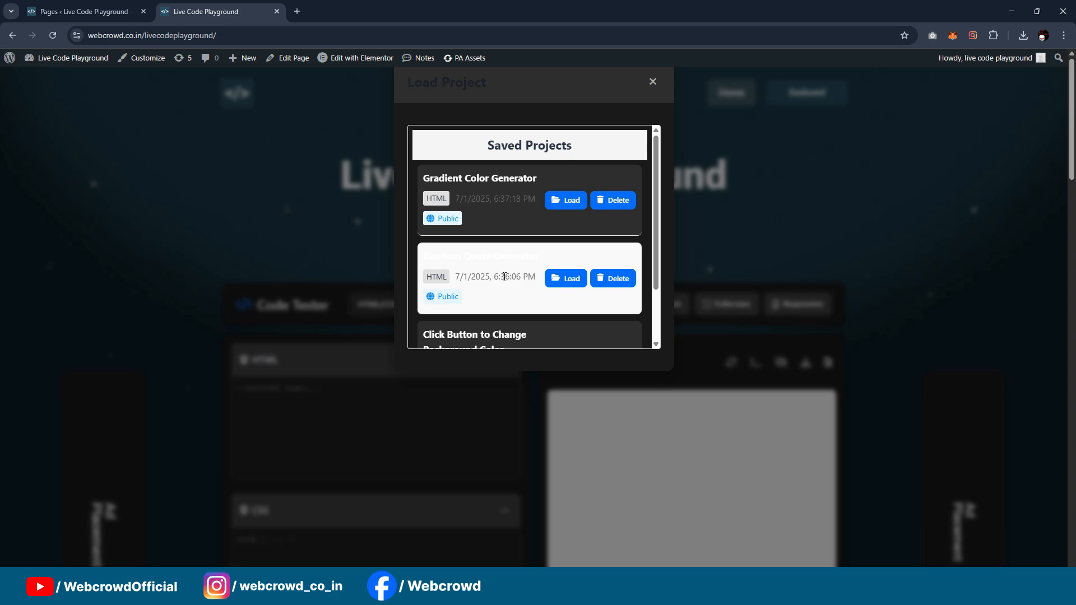
pyautogui.click(567, 279)
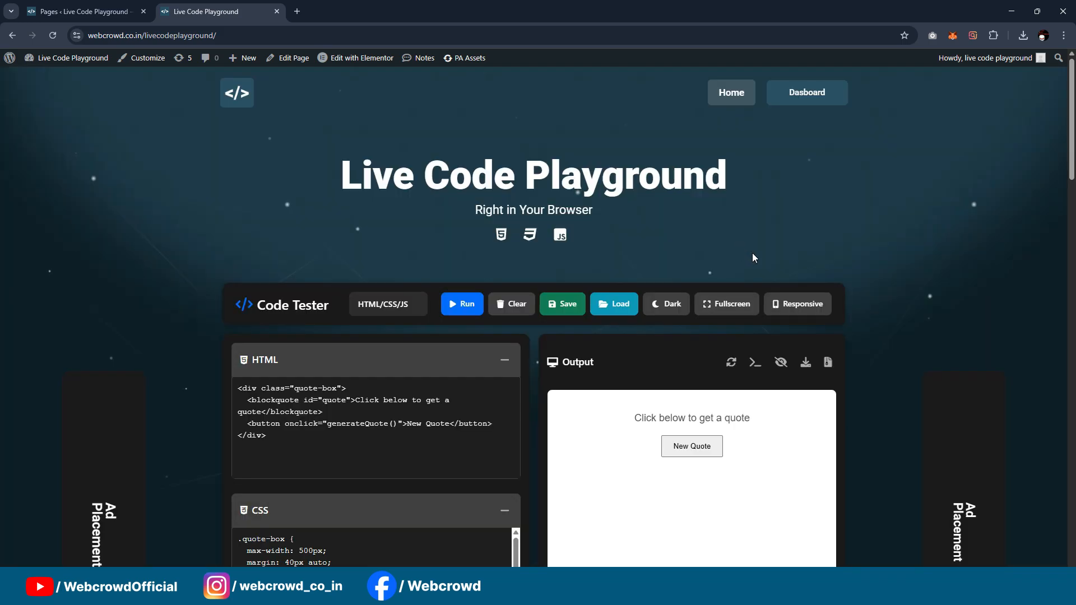
pyautogui.scroll(-2, 449, 372)
pyautogui.scroll(-2, 449, 371)
pyautogui.scroll(3, 451, 374)
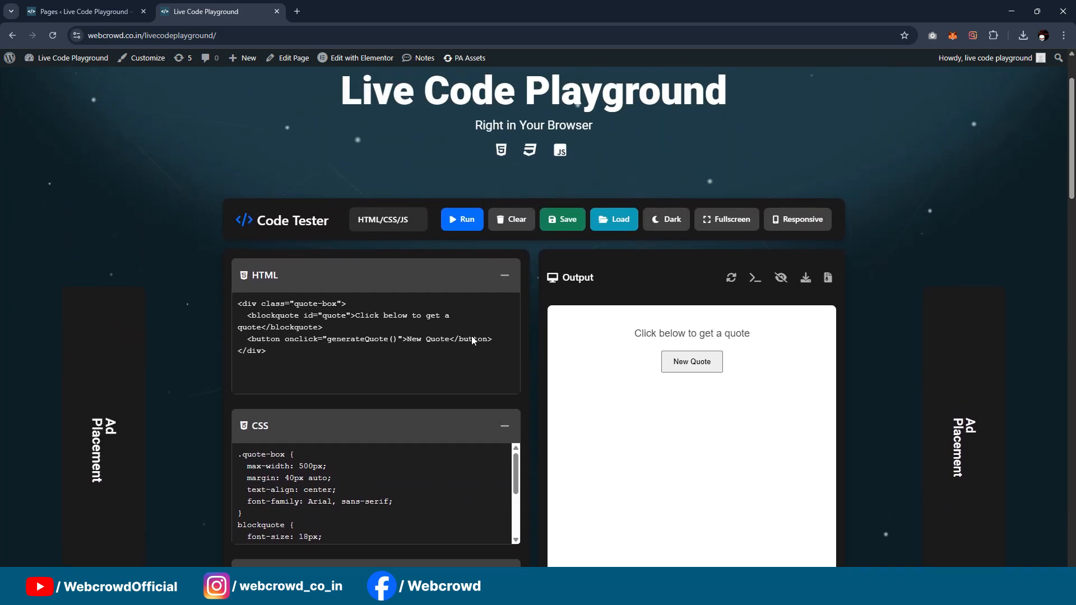
# Step: Save the current code as a public project named "1" and dismiss the confirmation
pyautogui.click(563, 304)
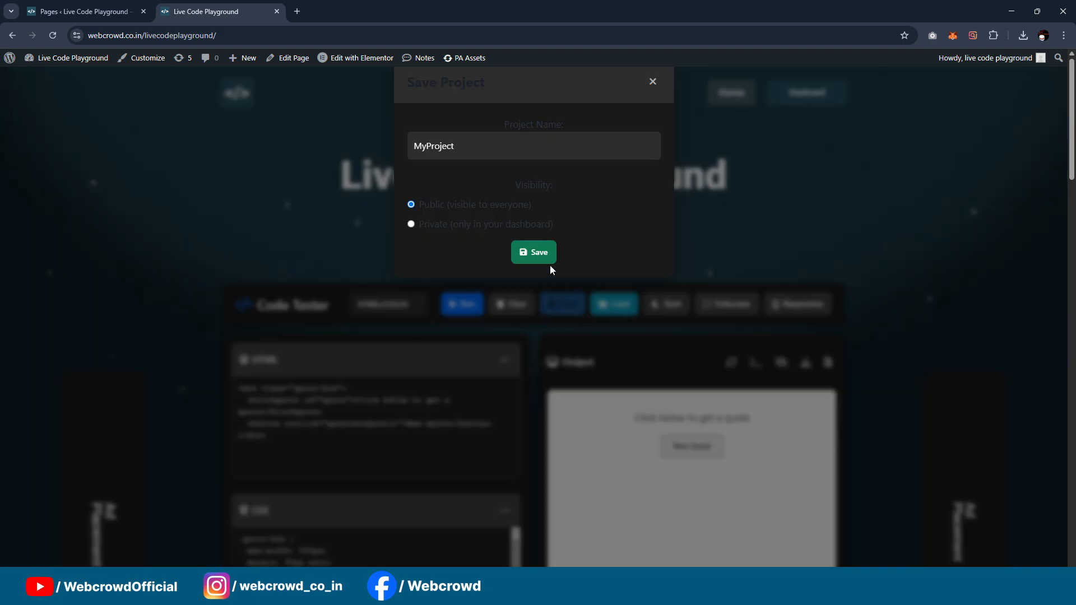
pyautogui.click(475, 152)
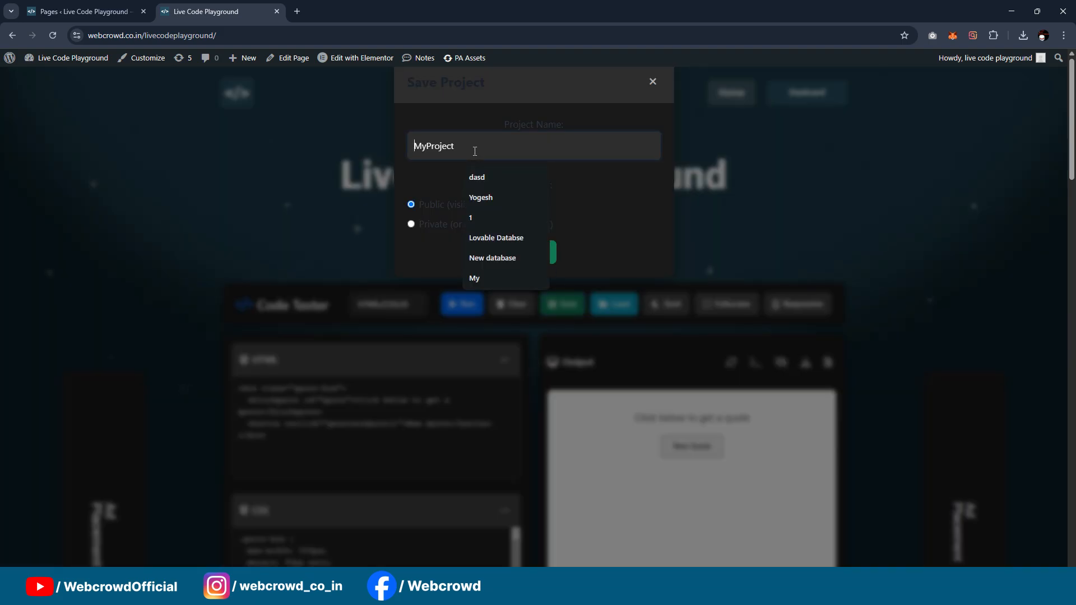
pyautogui.click(471, 218)
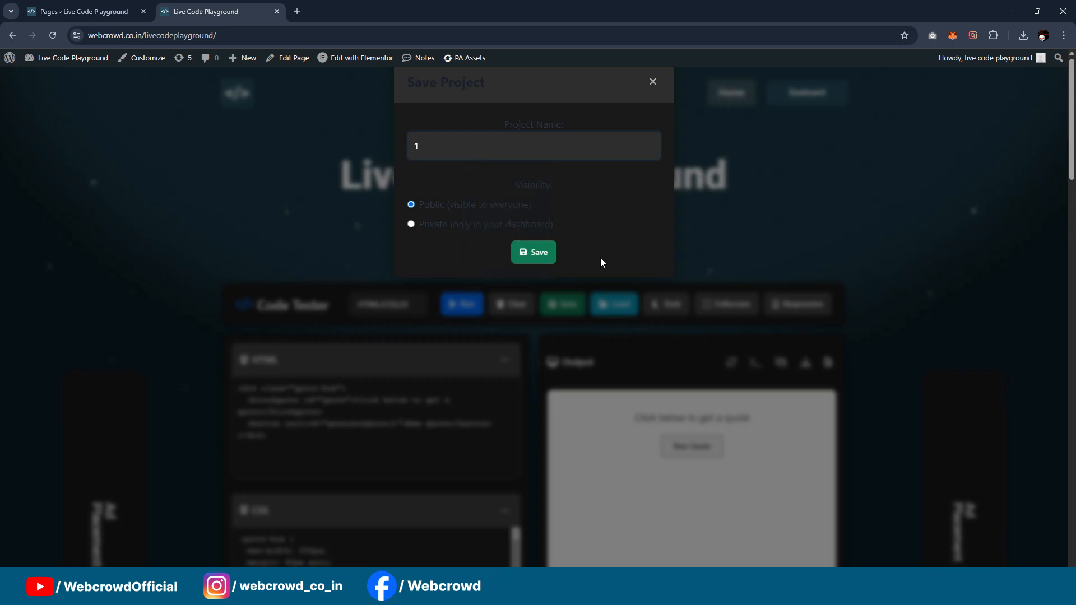
pyautogui.click(537, 255)
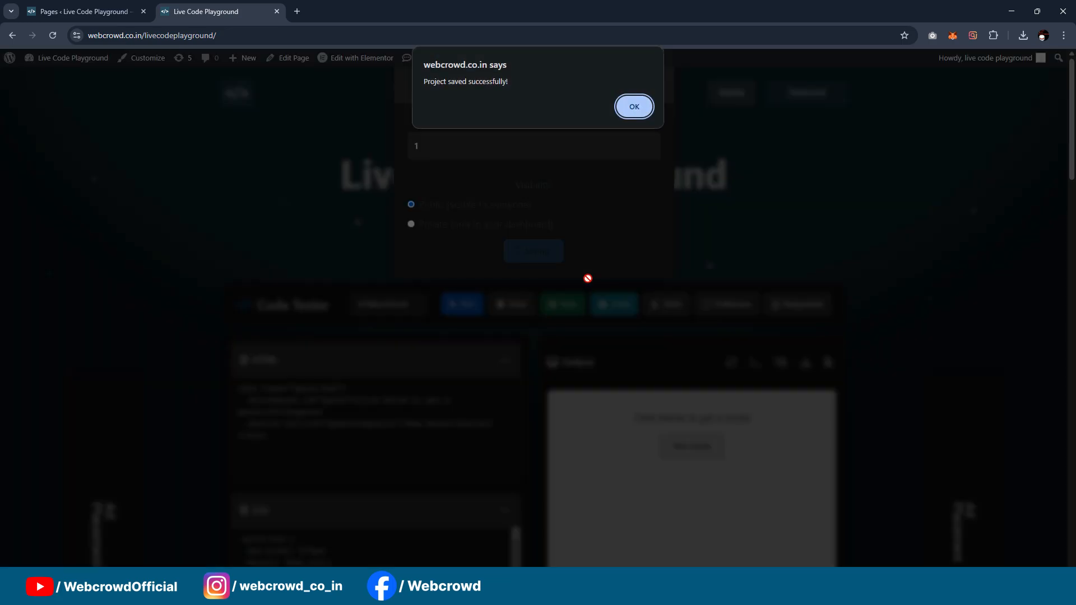
pyautogui.click(637, 112)
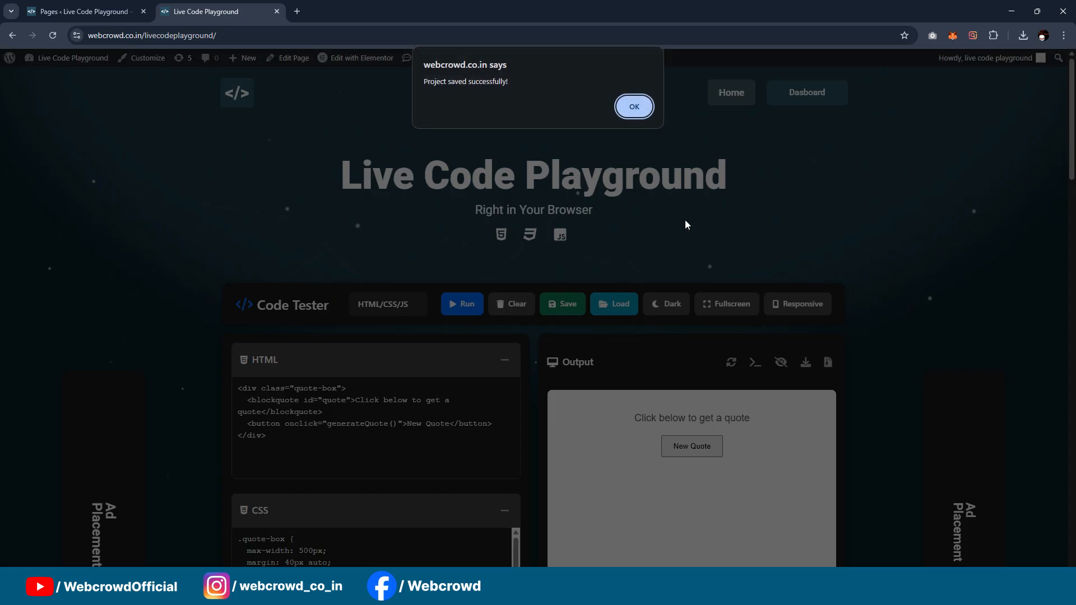
pyautogui.click(635, 109)
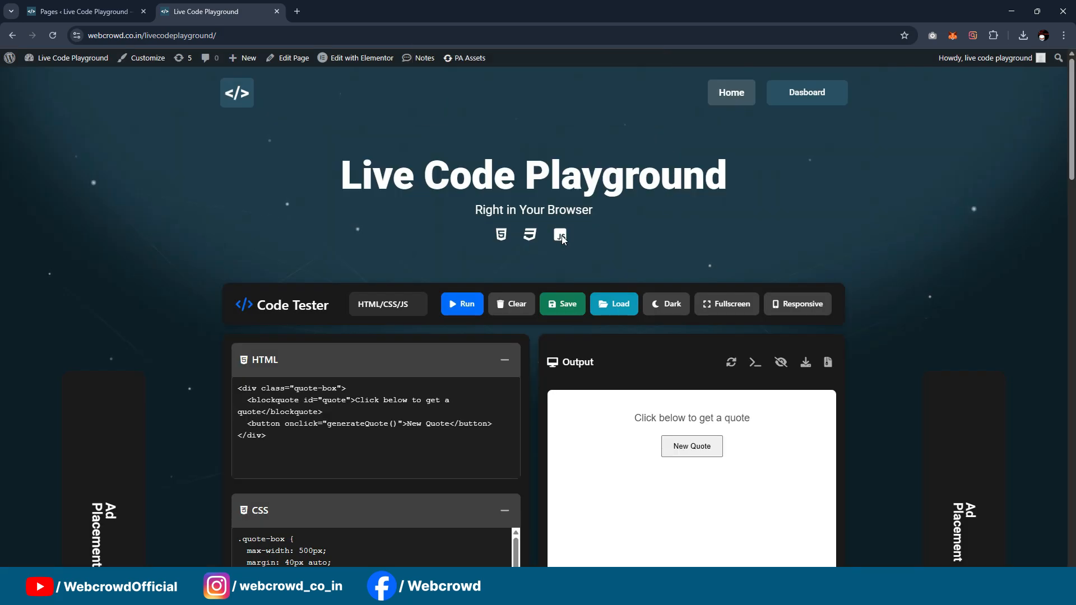
# Step: Check the list of saved projects for the newly saved project and close the list
pyautogui.scroll(-1, 605, 226)
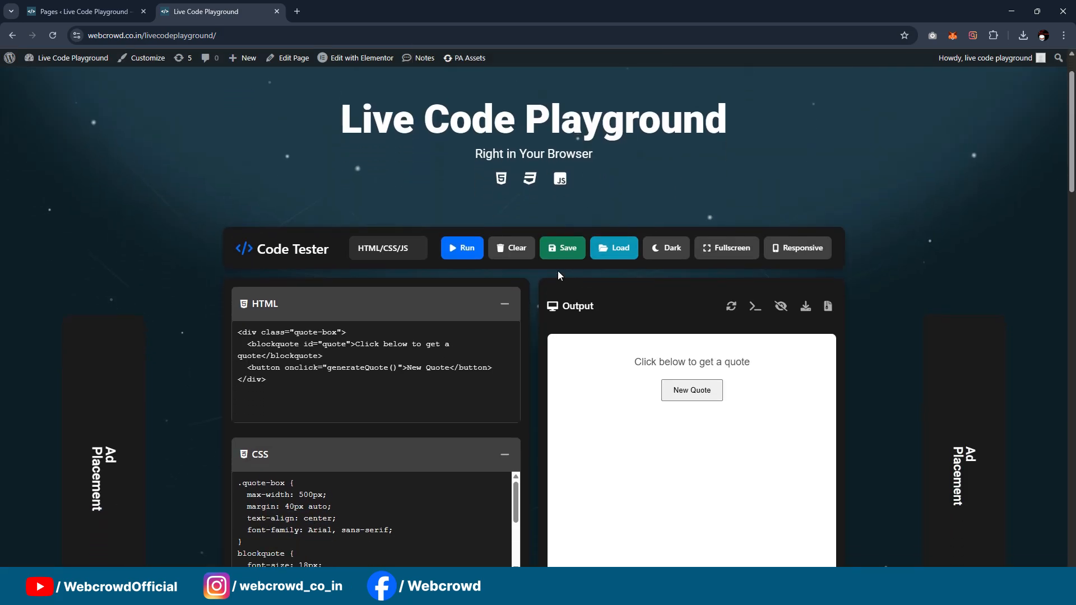
pyautogui.scroll(1, 752, 216)
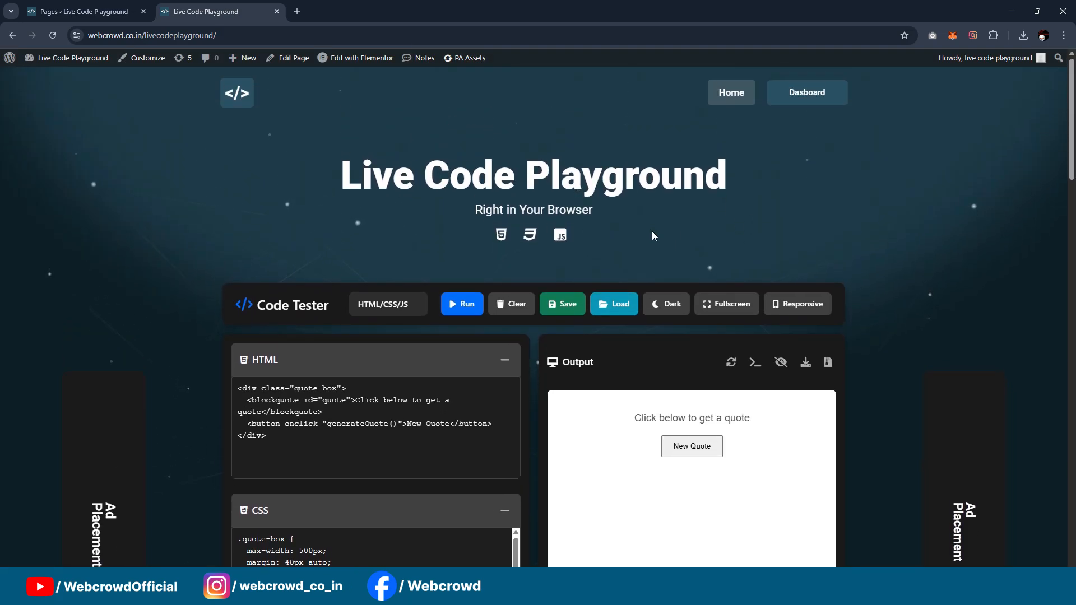
pyautogui.click(612, 305)
pyautogui.click(622, 308)
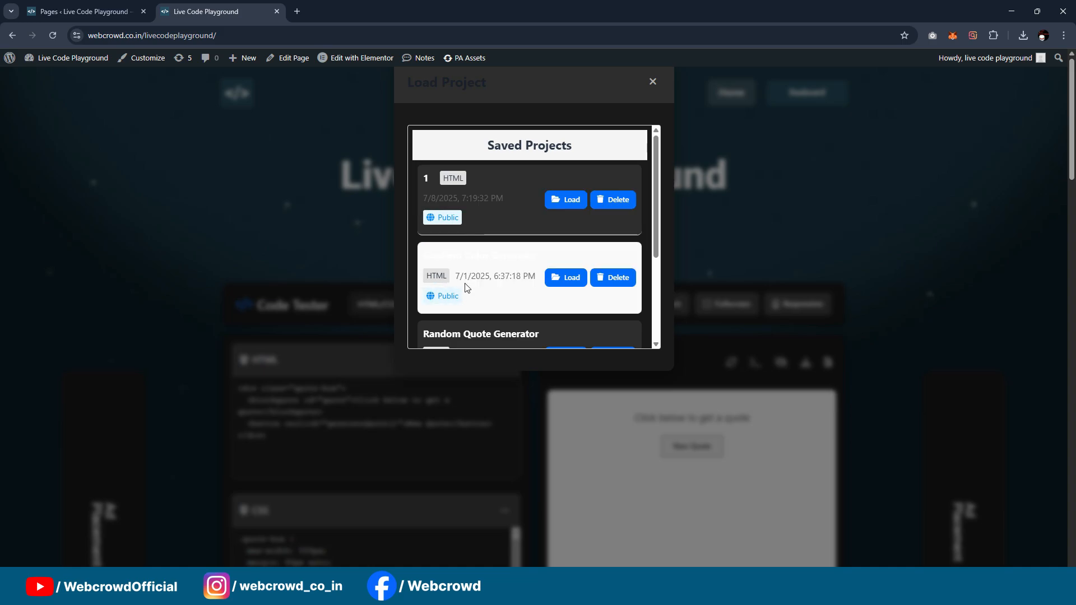
pyautogui.click(651, 83)
# Step: Clear the code editors and load the saved project "1" into them
pyautogui.click(528, 310)
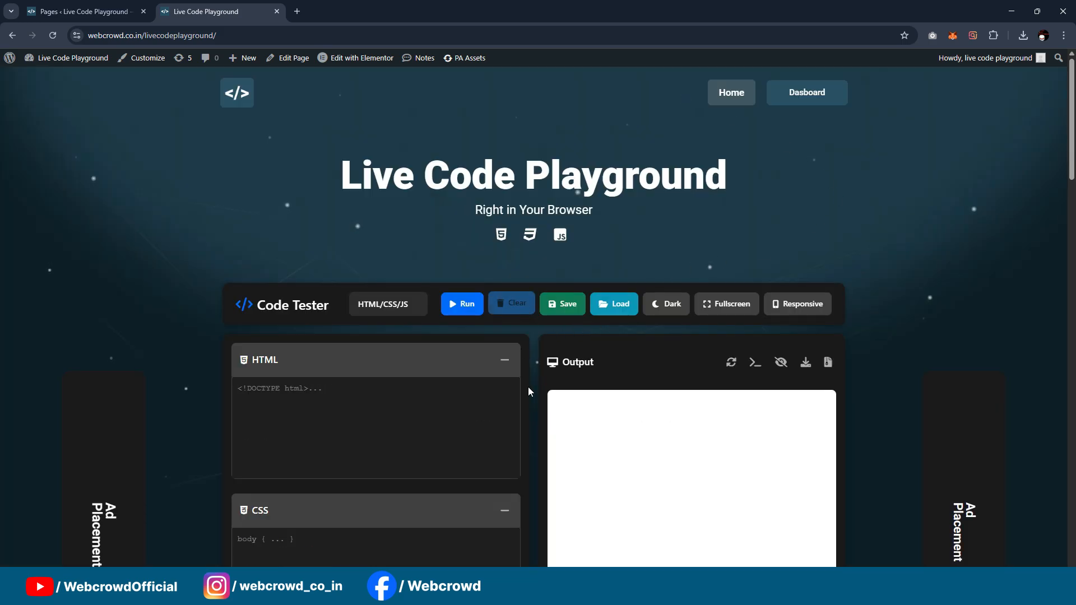
pyautogui.click(619, 310)
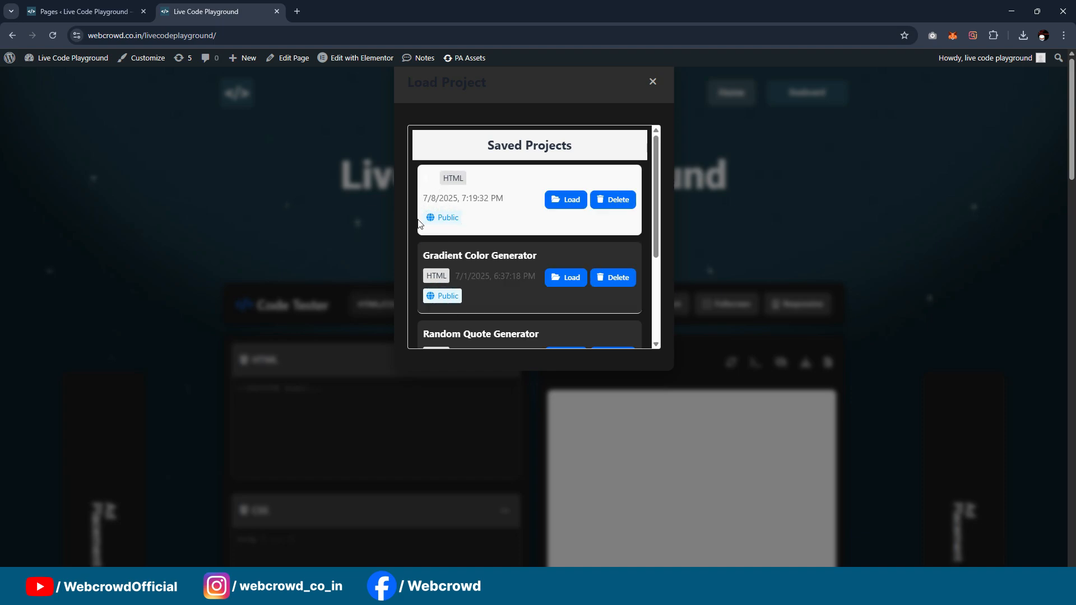
pyautogui.click(566, 199)
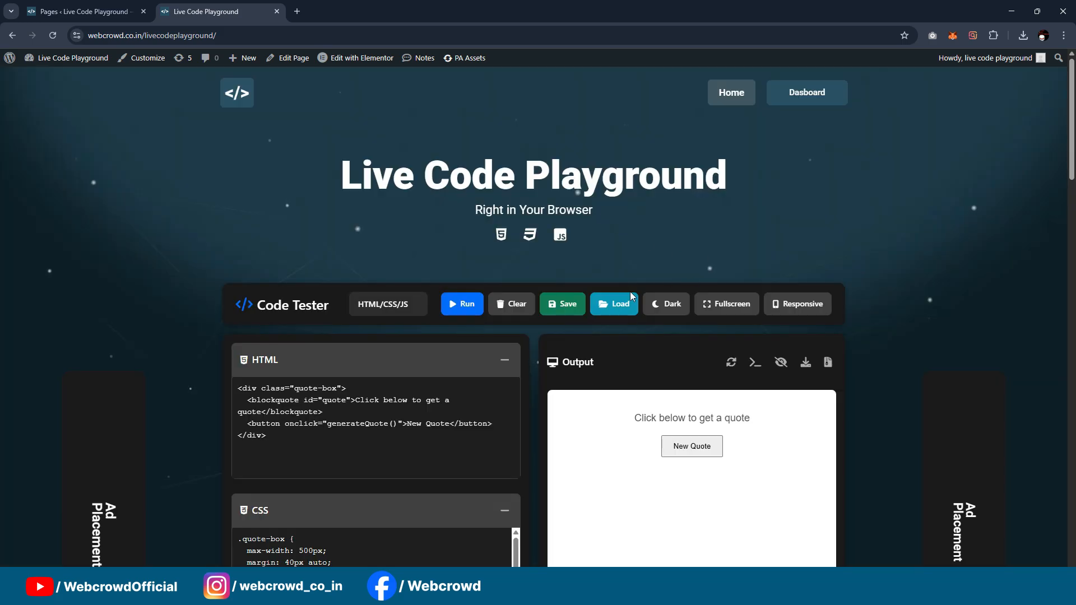
# Step: View the code tester in fullscreen mode and return to the normal page view
pyautogui.scroll(-1, 587, 334)
pyautogui.scroll(1, 644, 370)
pyautogui.scroll(-1, 616, 402)
pyautogui.scroll(1, 628, 406)
pyautogui.click(729, 309)
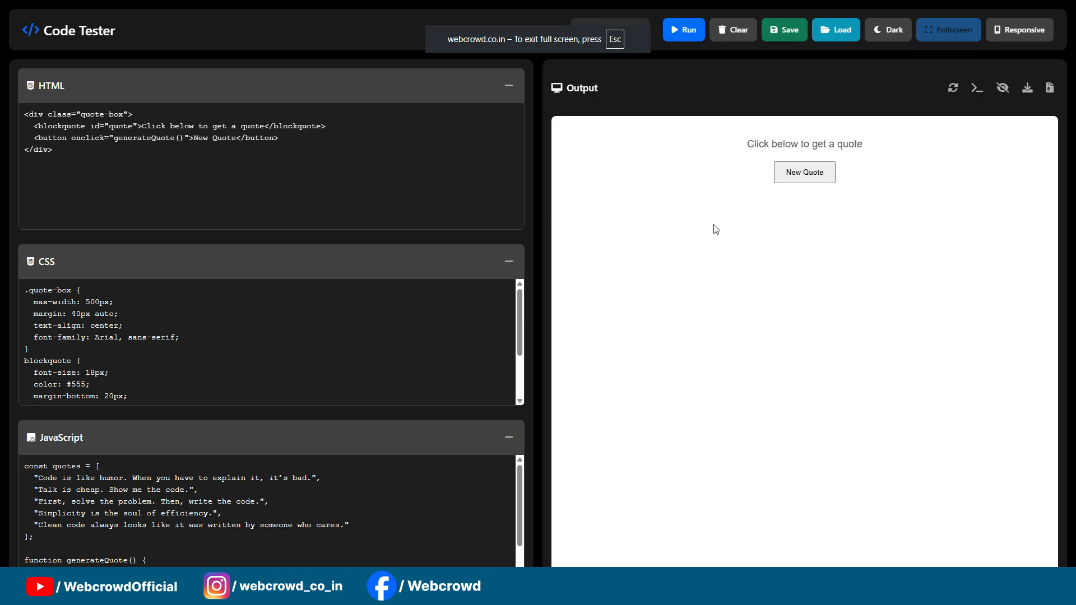
pyautogui.press('Escape')
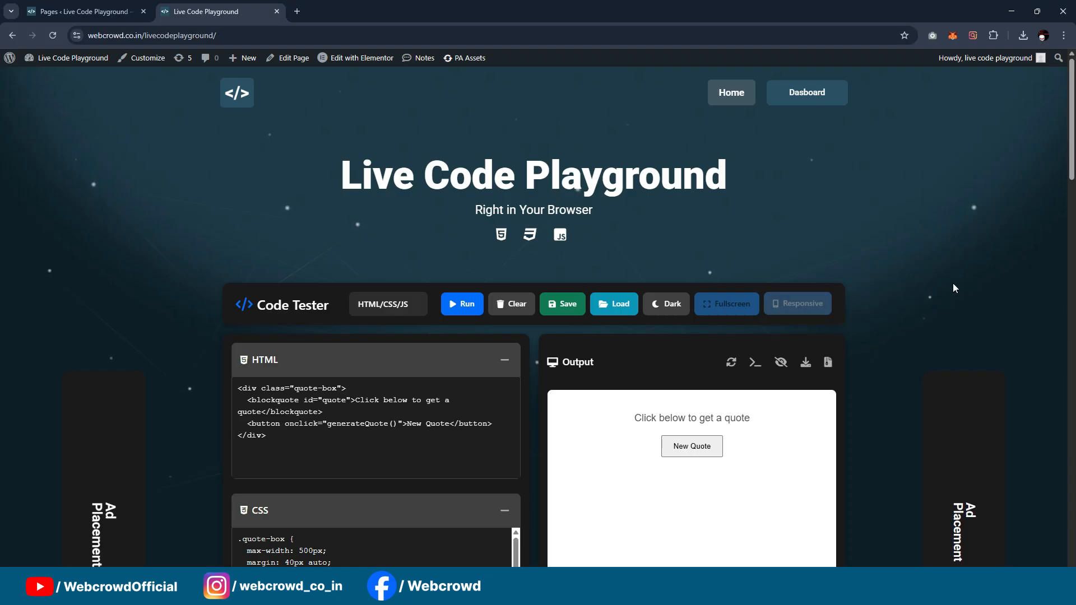
# Step: Download the project from the output area and check the browser's downloads
pyautogui.scroll(-2, 902, 226)
pyautogui.scroll(-2, 901, 224)
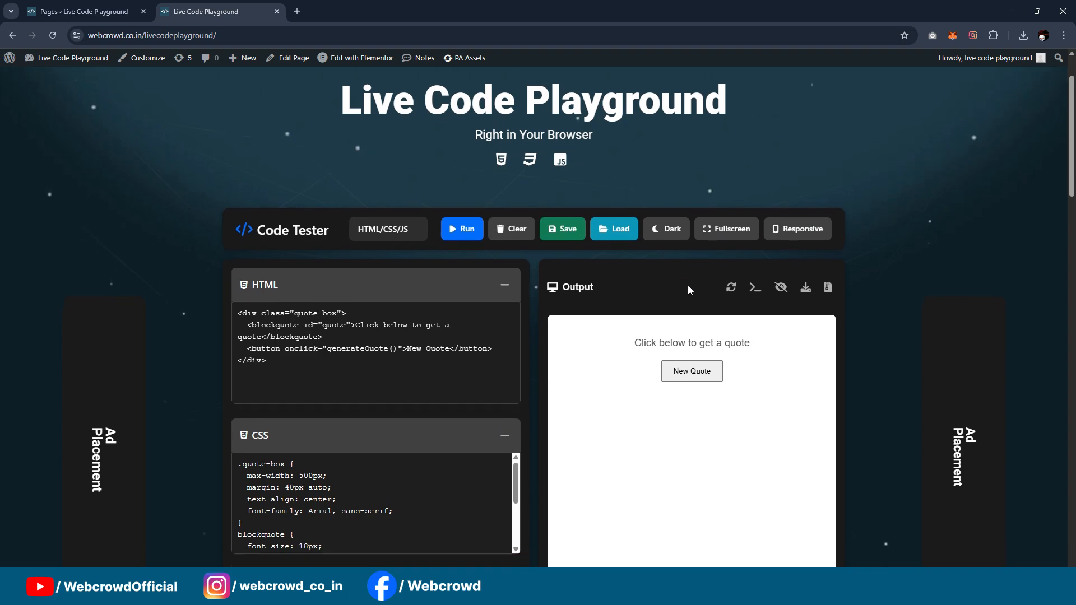
pyautogui.scroll(4, 877, 219)
pyautogui.scroll(-1, 846, 247)
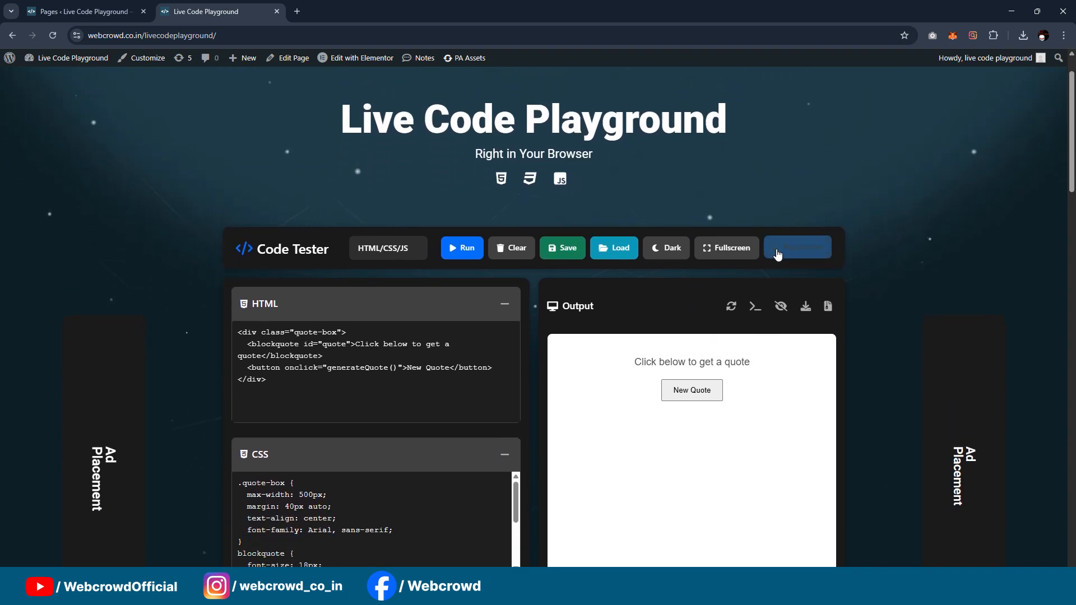
pyautogui.scroll(-2, 833, 251)
pyautogui.scroll(2, 665, 253)
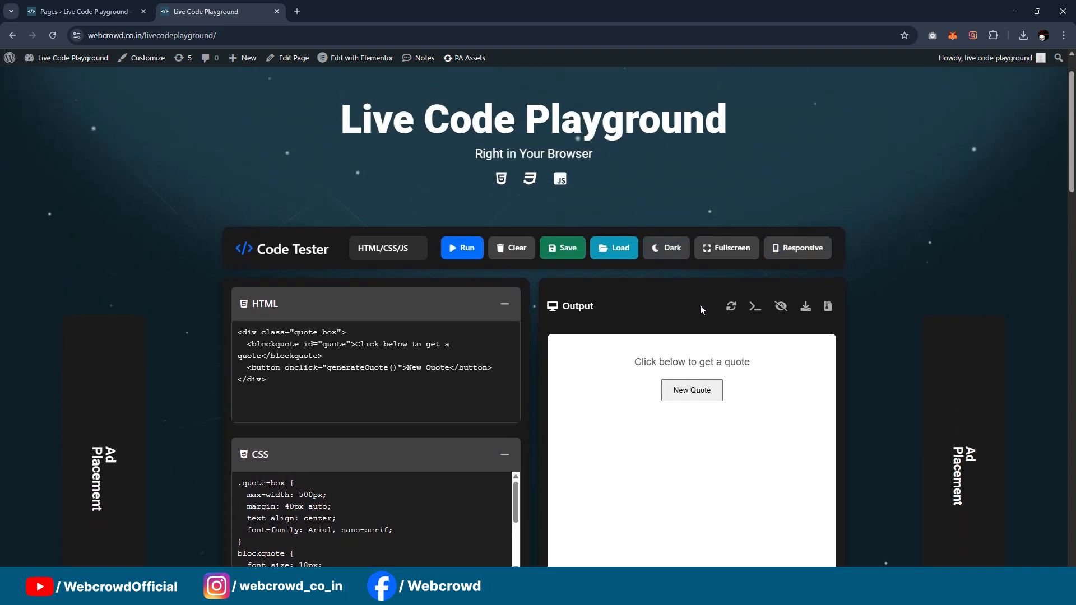
pyautogui.click(811, 310)
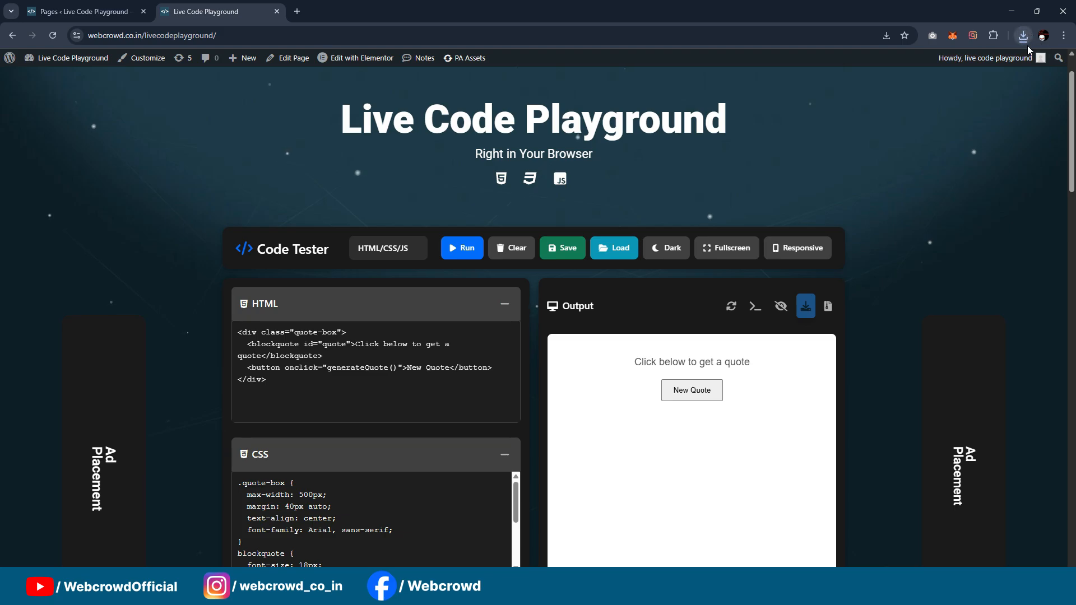
pyautogui.click(1024, 36)
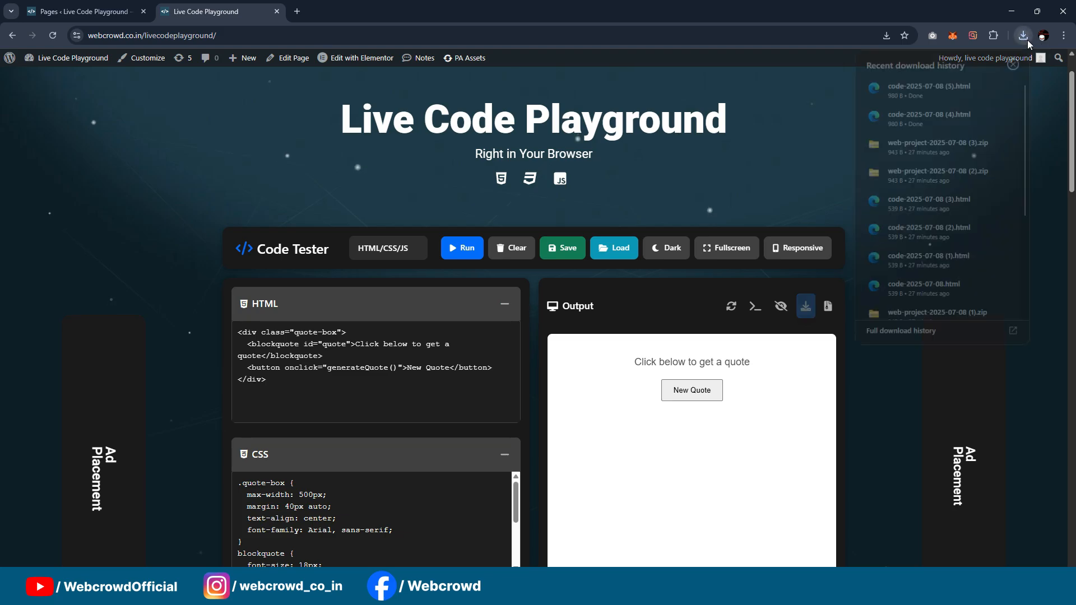
# Step: Download the project as a ZIP archive named "abc" and check it in the browser's recent downloads
pyautogui.click(828, 306)
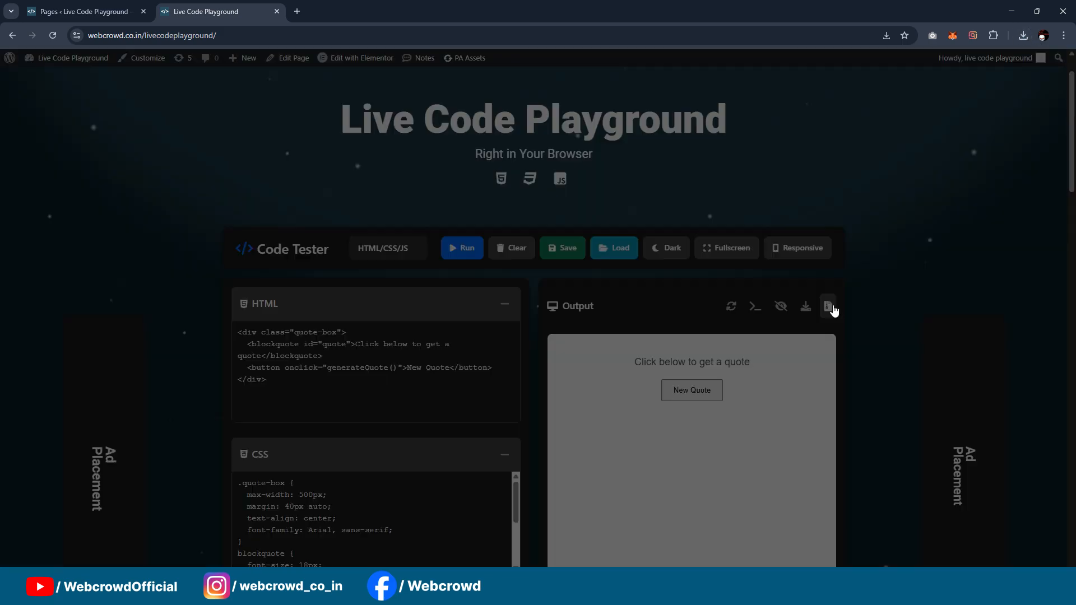
pyautogui.write('abc')
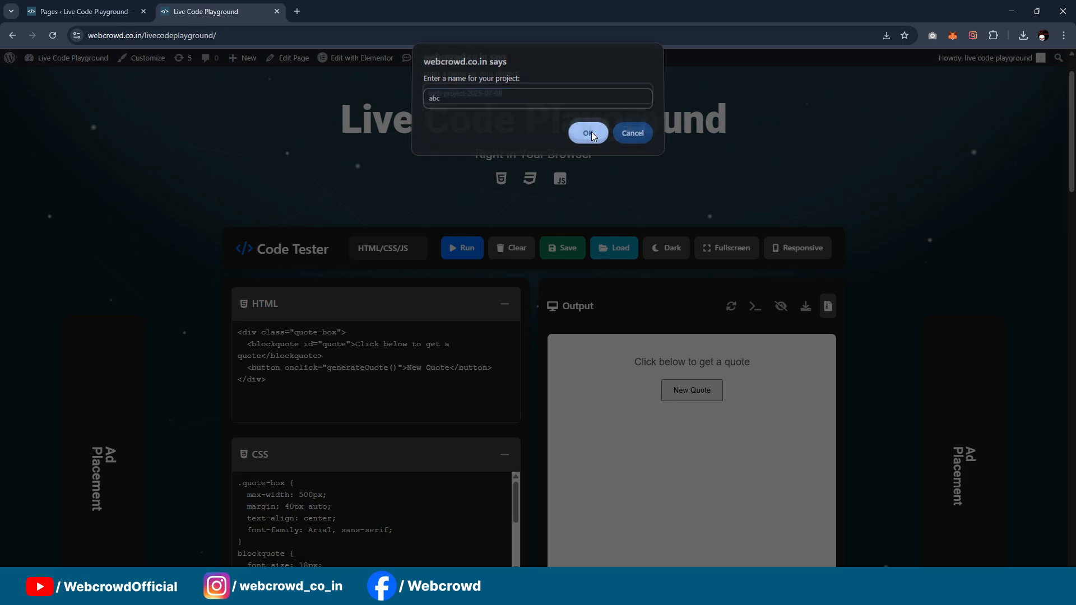
pyautogui.click(591, 132)
pyautogui.click(631, 136)
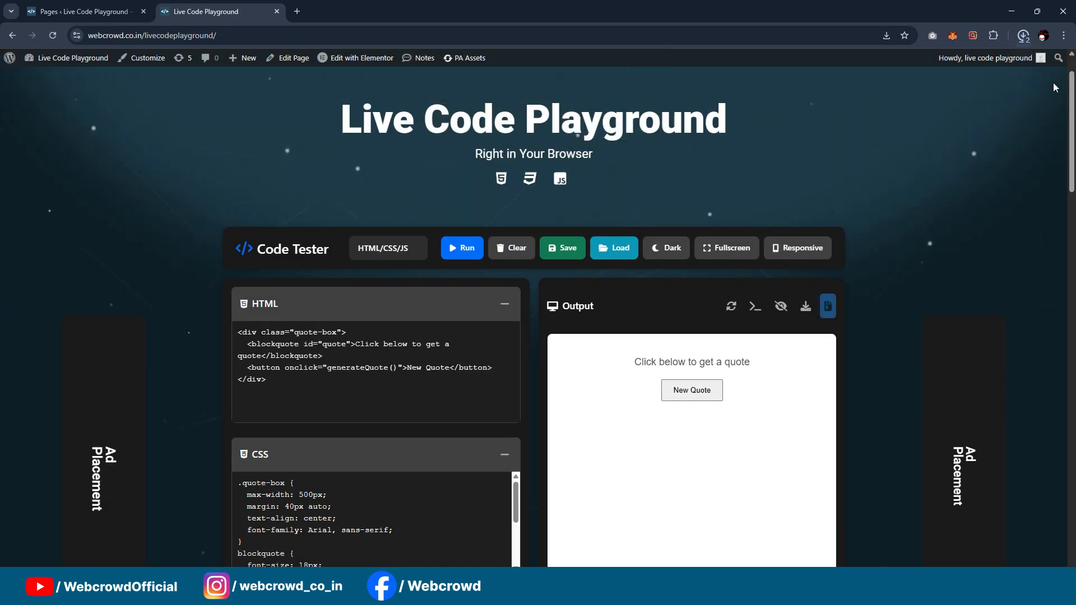
pyautogui.click(1023, 36)
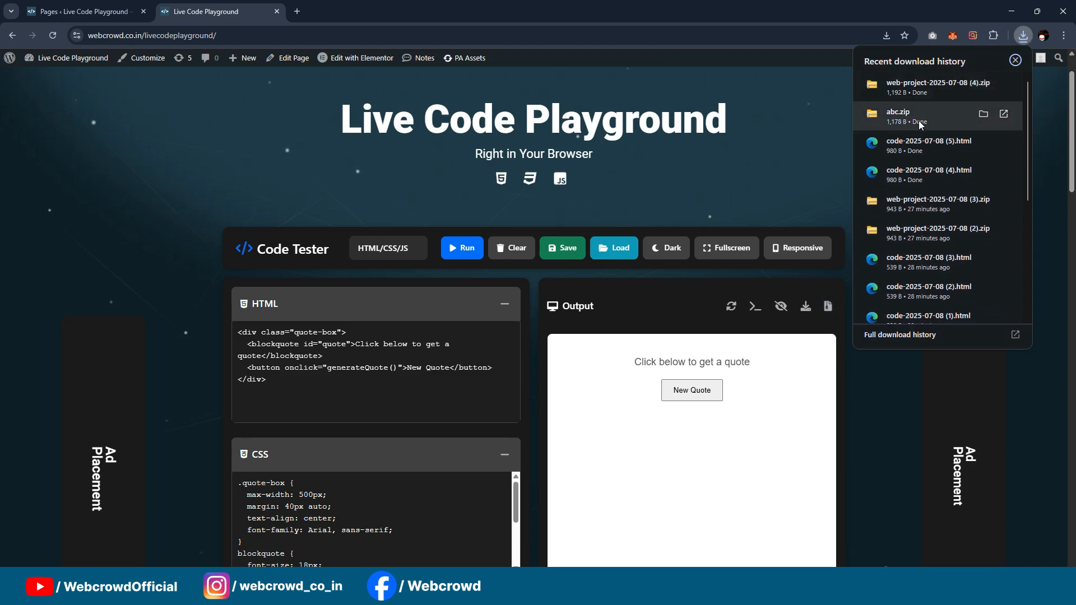
pyautogui.click(768, 150)
pyautogui.scroll(-1, 852, 133)
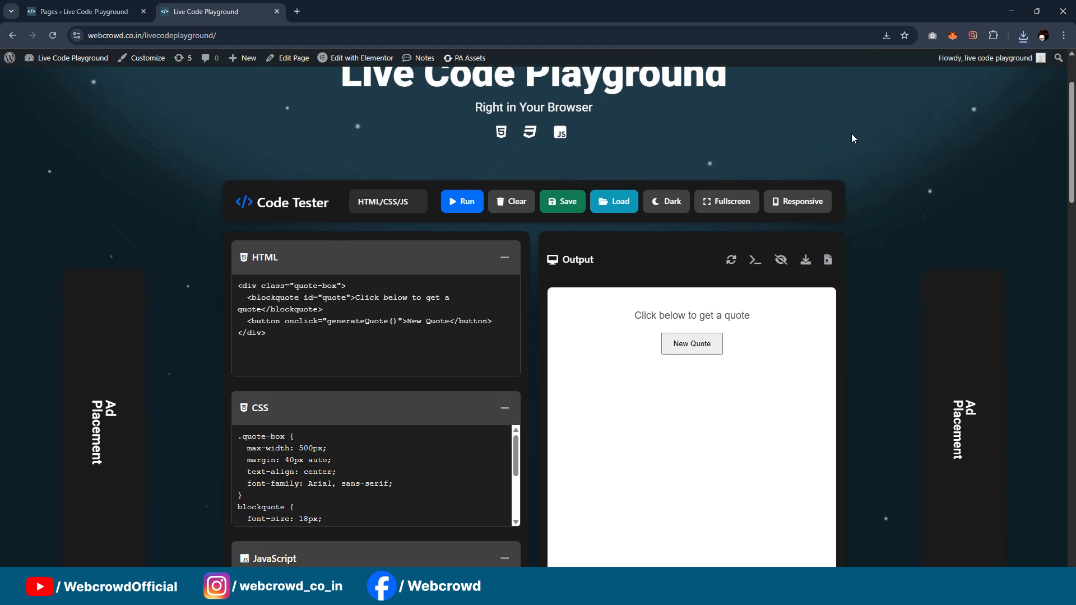
pyautogui.scroll(-1, 852, 139)
pyautogui.scroll(2, 860, 142)
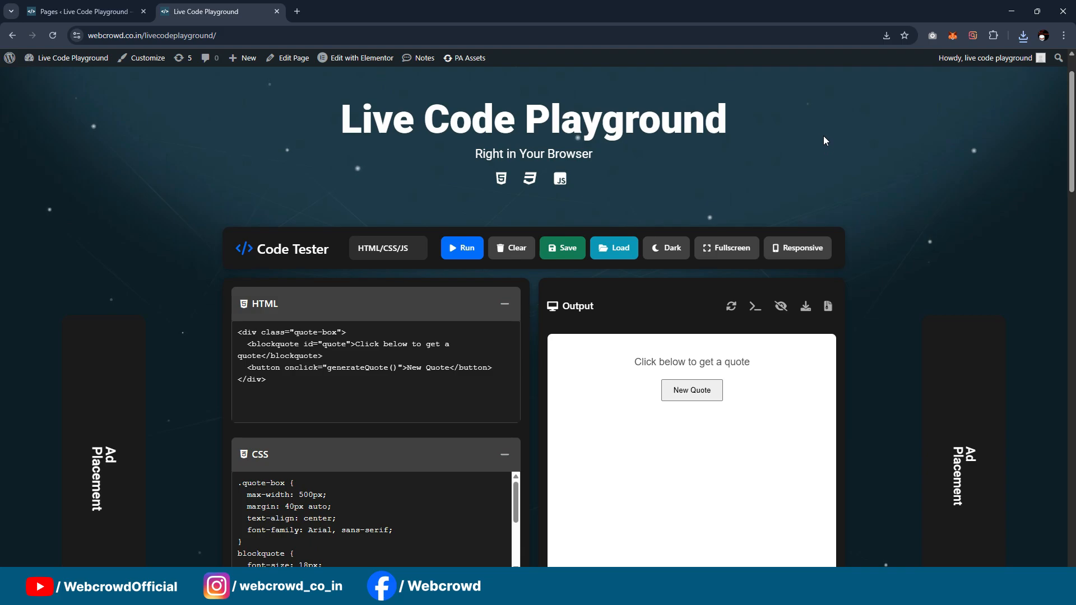
pyautogui.scroll(-8, 824, 140)
pyautogui.scroll(4, 830, 194)
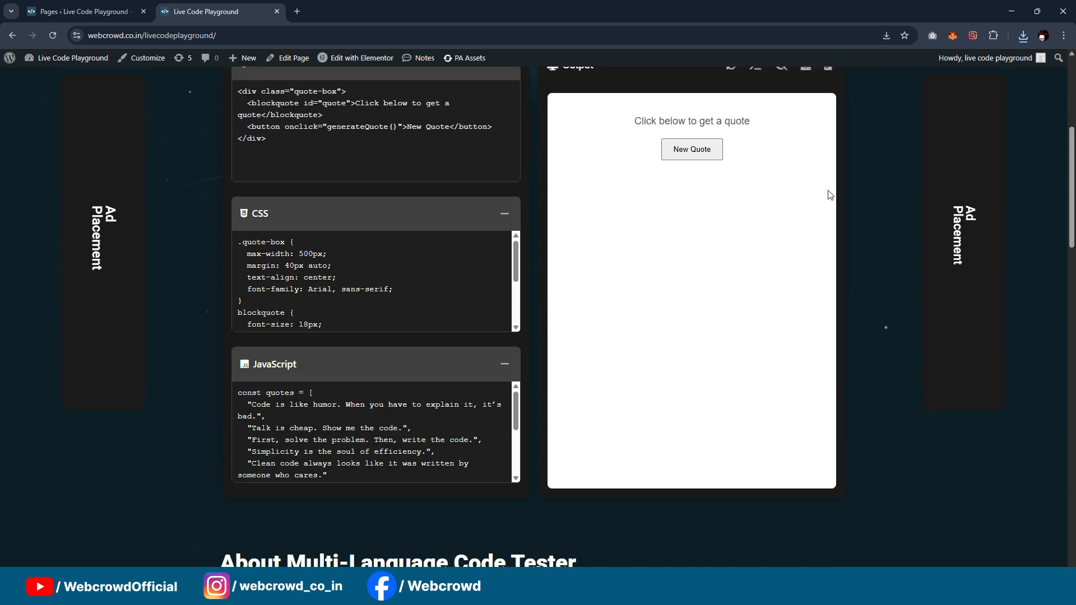
pyautogui.scroll(5, 831, 194)
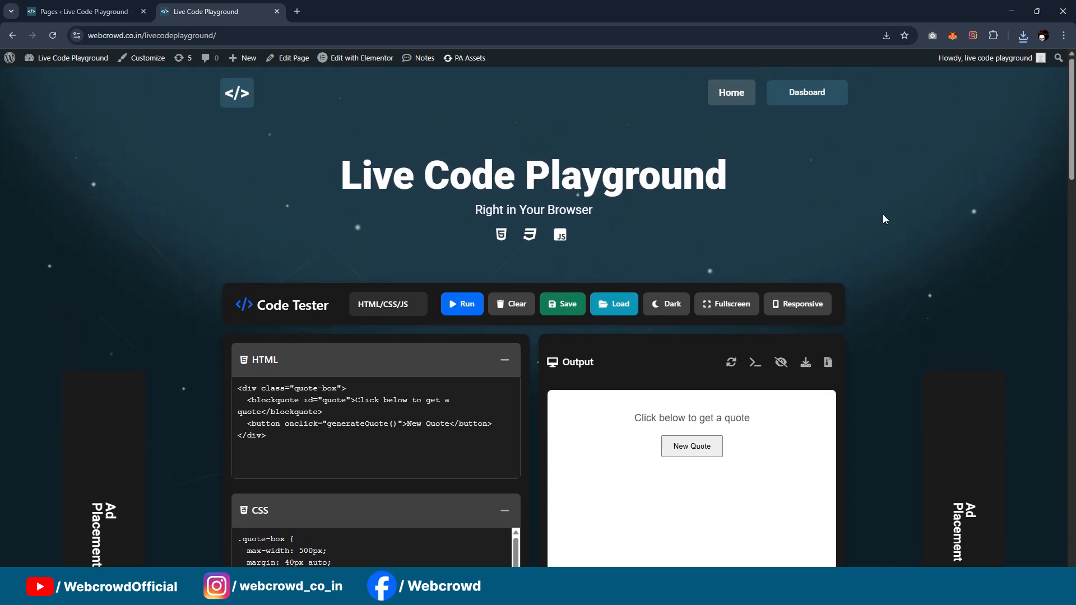
pyautogui.scroll(-4, 884, 219)
pyautogui.scroll(2, 879, 295)
pyautogui.scroll(-2, 883, 234)
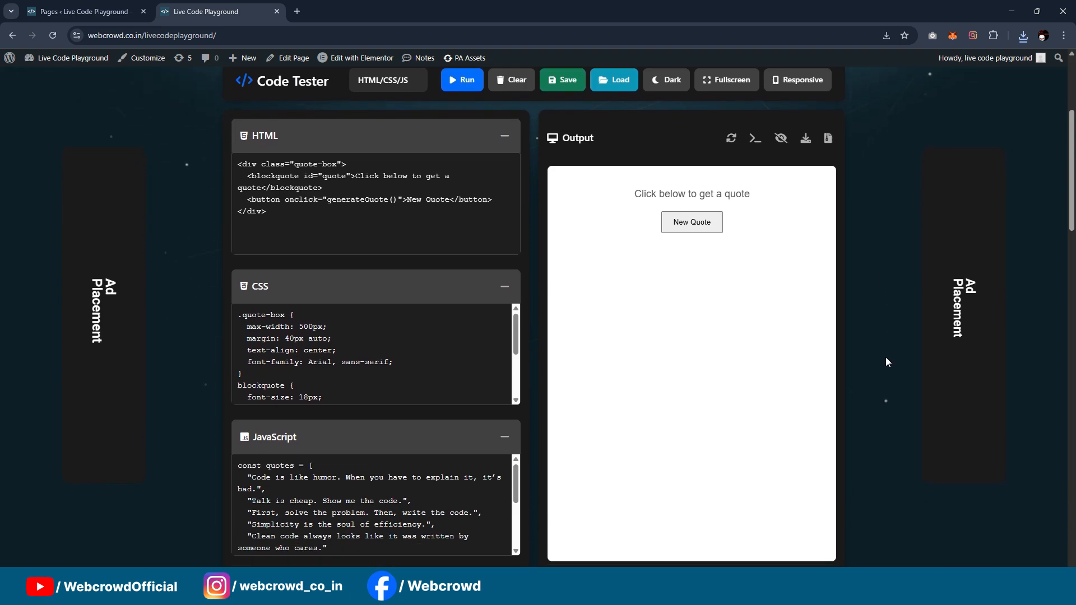
pyautogui.scroll(1, 885, 358)
pyautogui.scroll(-2, 314, 235)
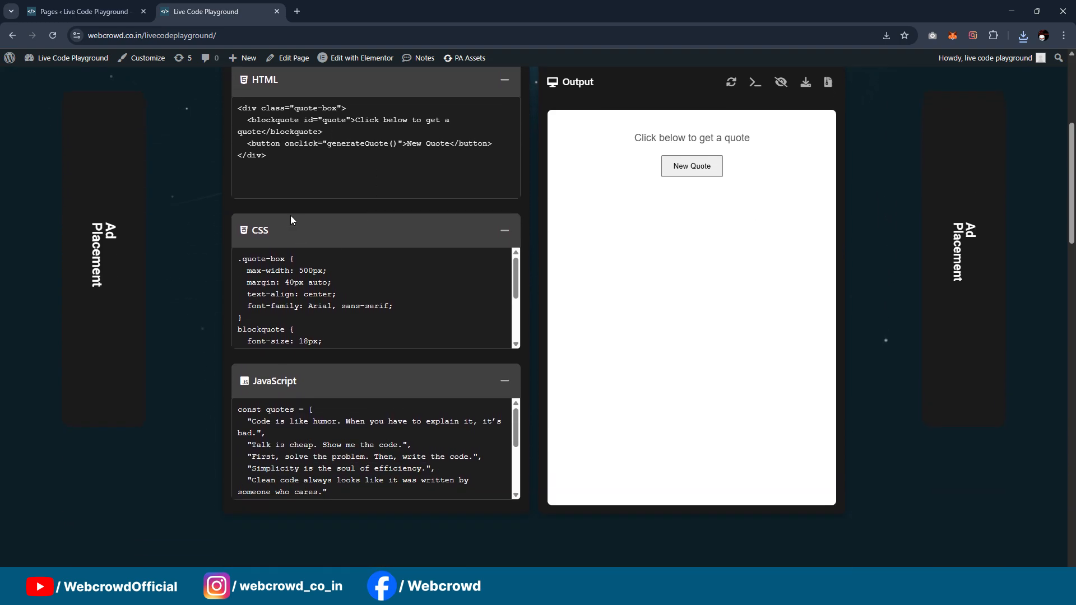
pyautogui.scroll(1, 291, 216)
# Step: Point out the code in the HTML, CSS and JavaScript editors and run it to refresh the output
pyautogui.click(280, 213)
pyautogui.hotkey('ctrl', 'a')
pyautogui.click(280, 213)
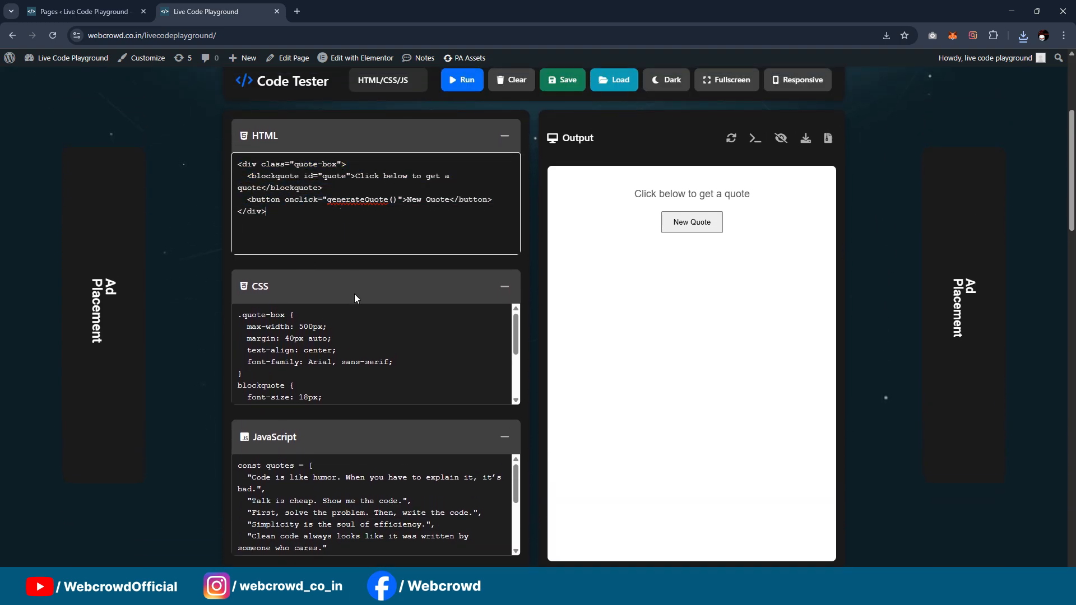
pyautogui.scroll(-1, 344, 329)
pyautogui.moveTo(275, 289); pyautogui.dragTo(295, 330)
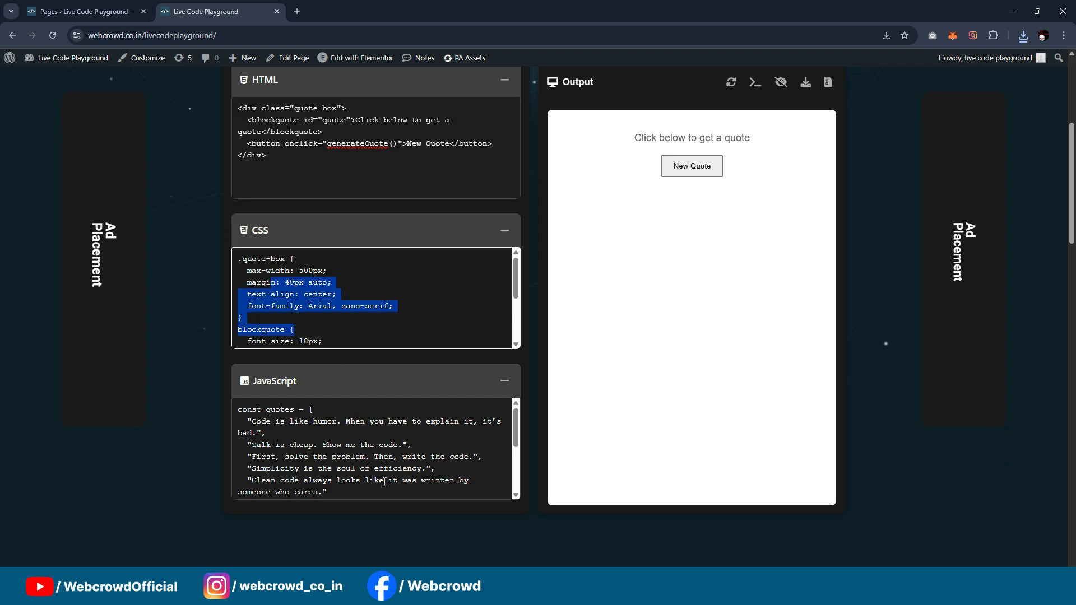
pyautogui.click(660, 324)
pyautogui.scroll(2, 494, 284)
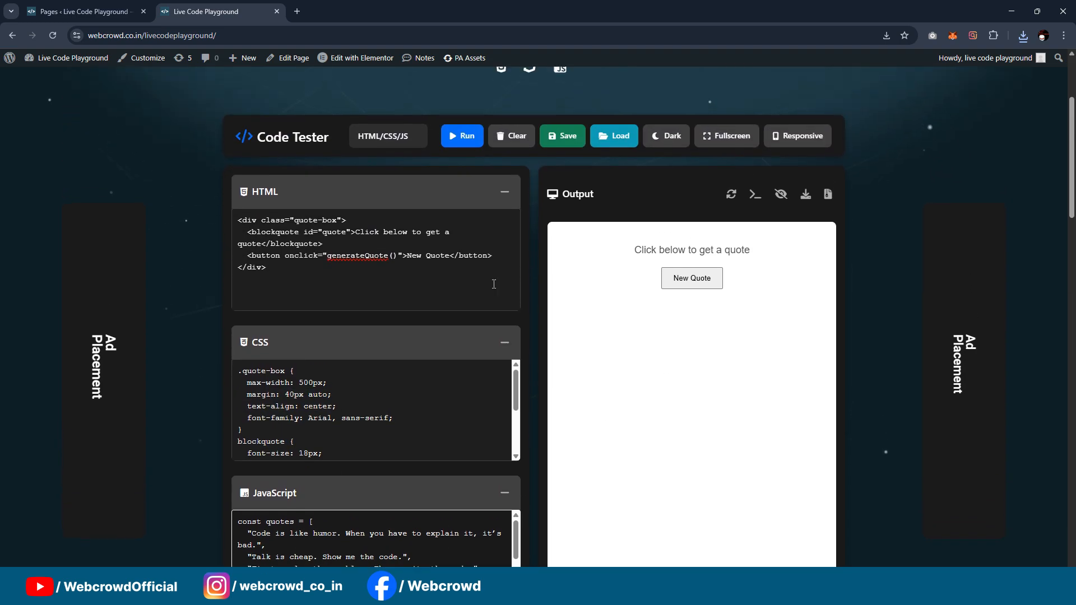
pyautogui.click(464, 143)
pyautogui.scroll(-3, 687, 323)
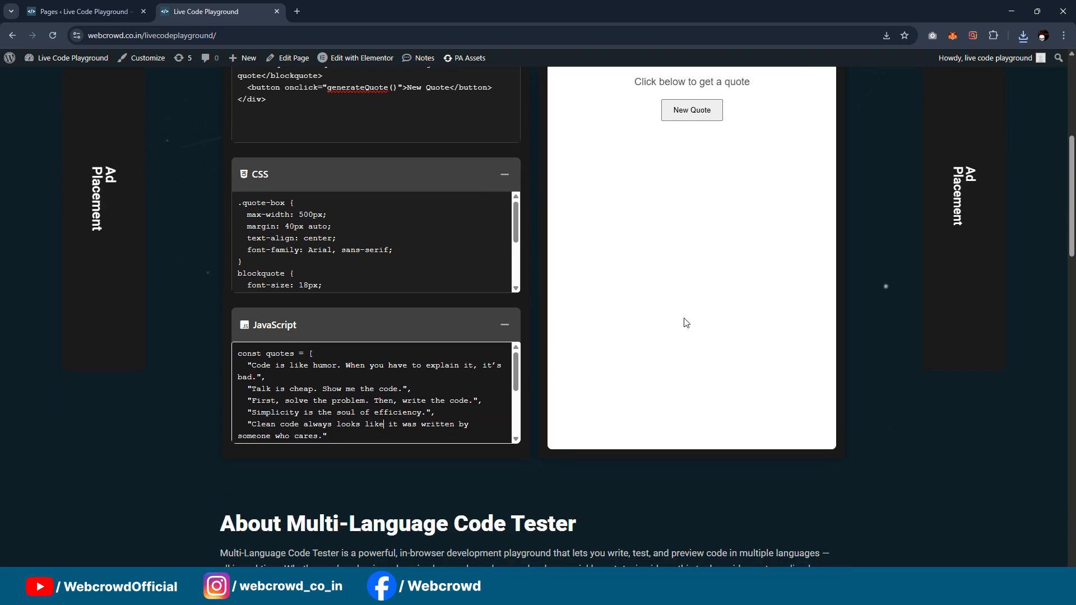
pyautogui.scroll(3, 686, 323)
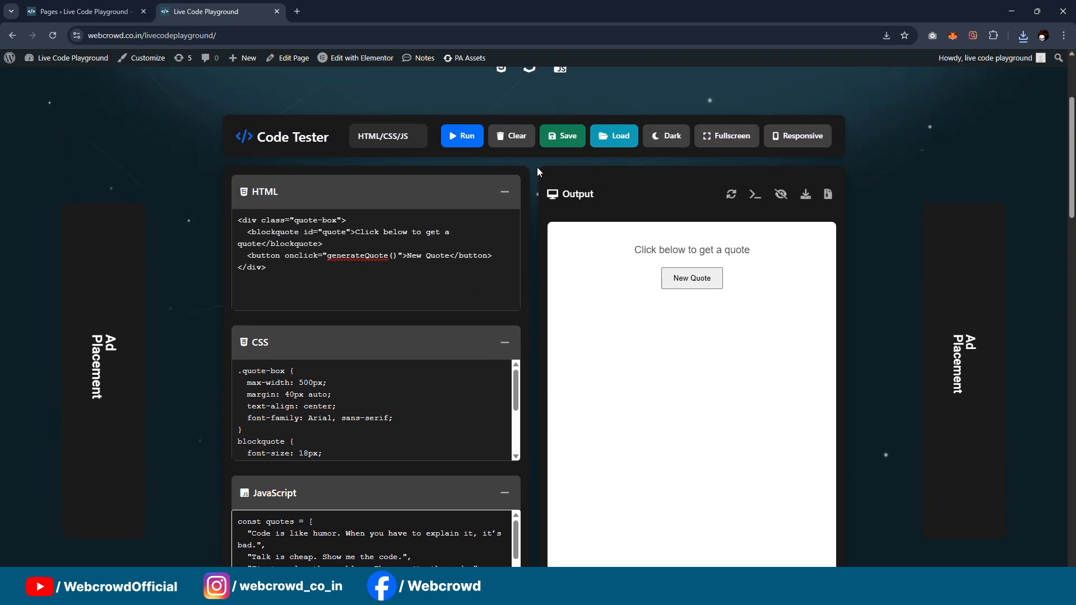
pyautogui.scroll(-1, 575, 294)
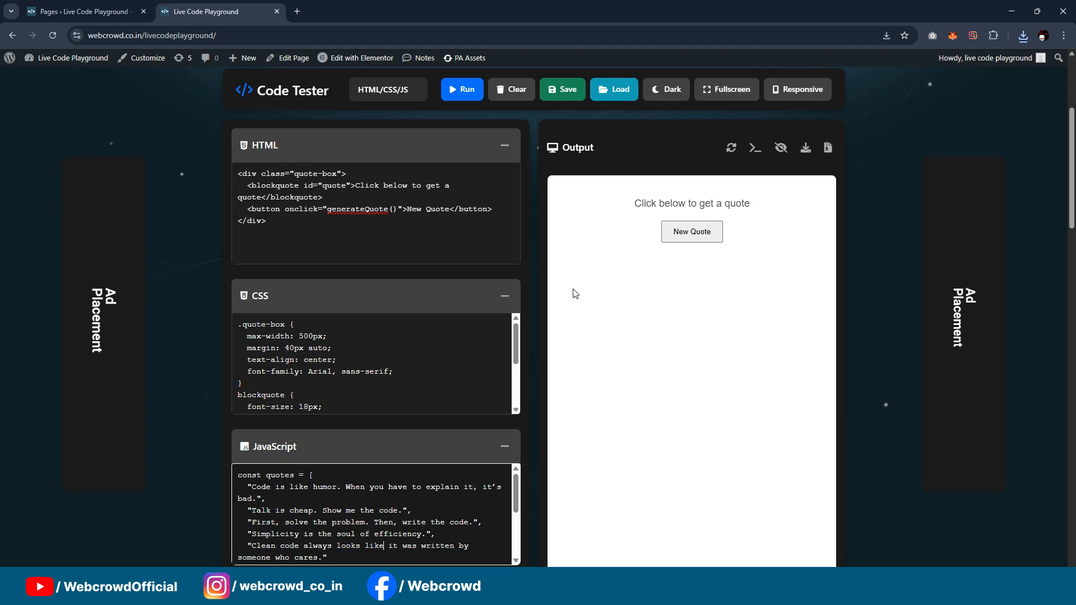
pyautogui.scroll(-1, 583, 303)
pyautogui.scroll(2, 583, 312)
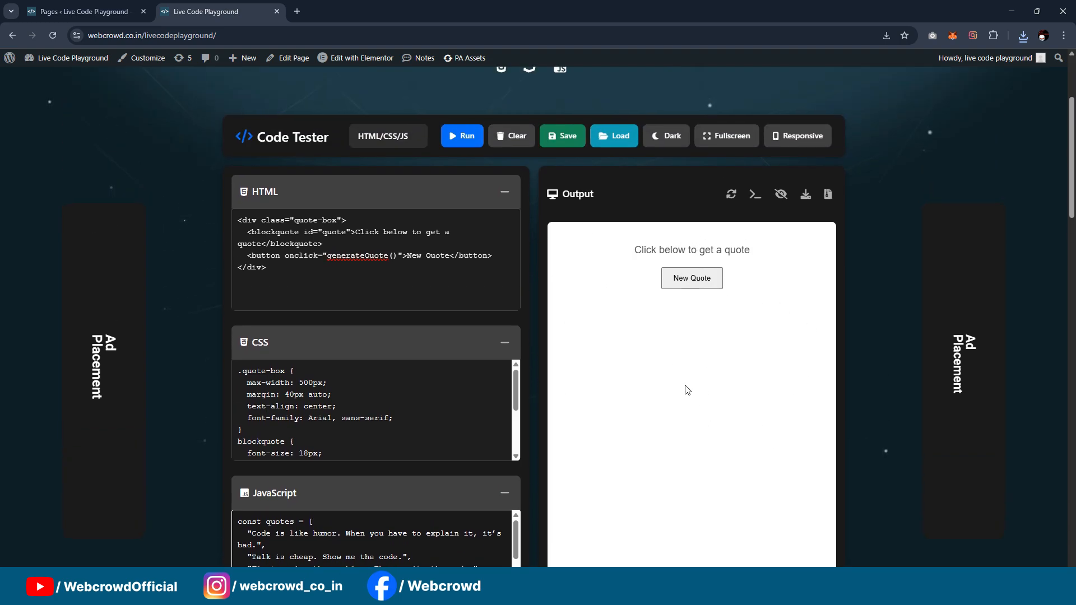
# Step: Open the dashboard, view the CSS and JavaScript code of saved project "1", and close the code viewer
pyautogui.scroll(3, 622, 246)
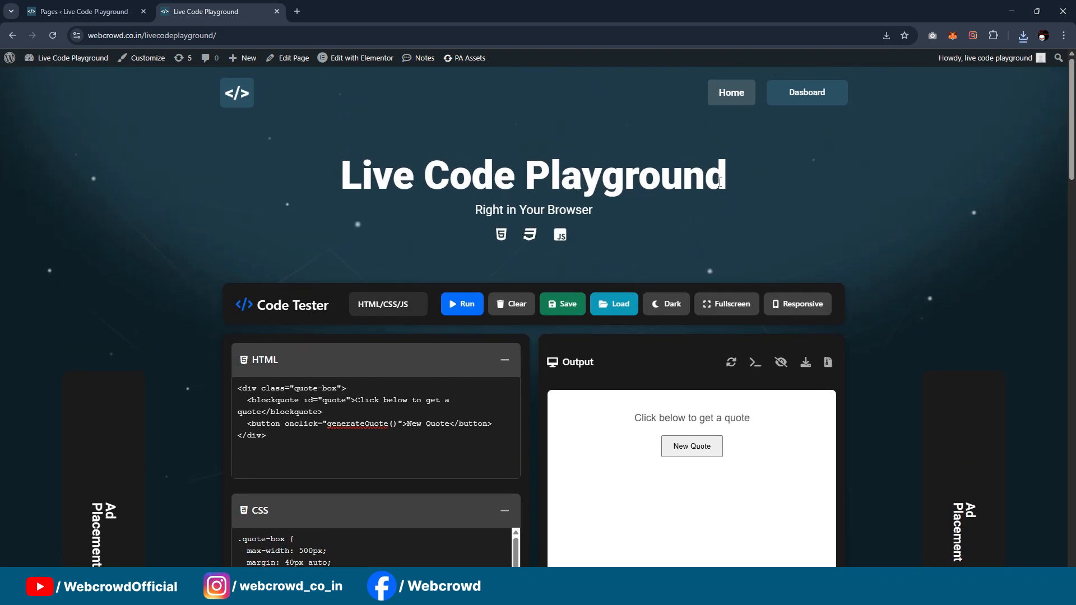
pyautogui.click(804, 100)
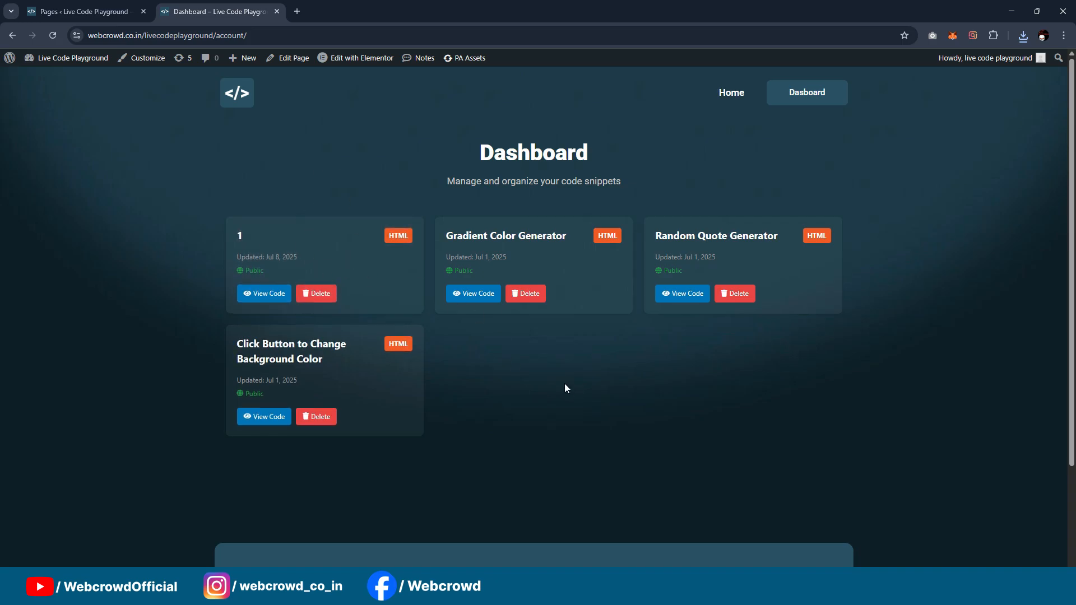
pyautogui.click(261, 295)
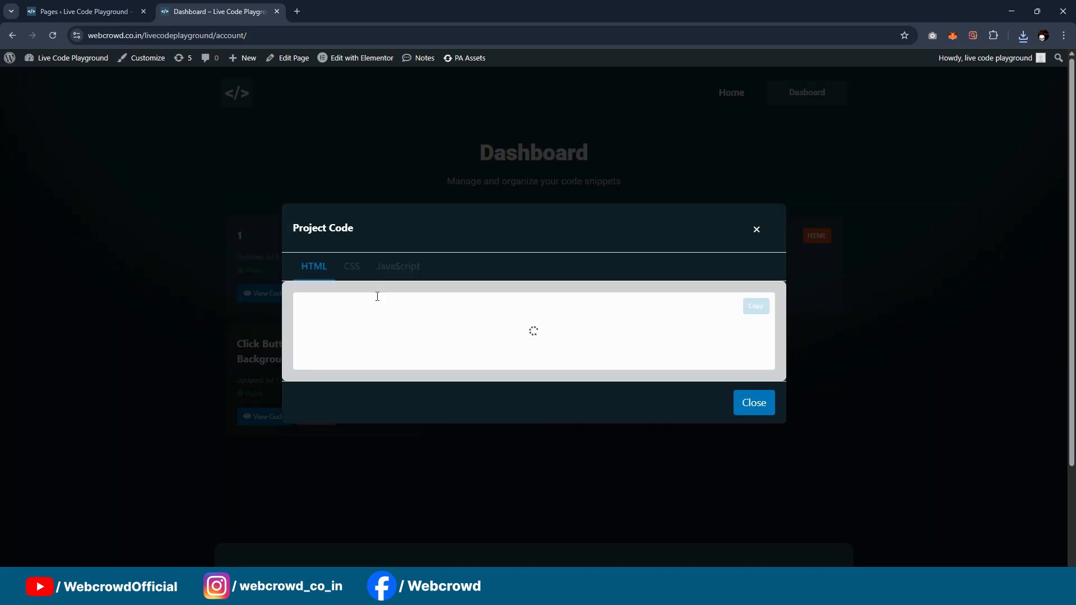
pyautogui.click(354, 242)
pyautogui.click(407, 169)
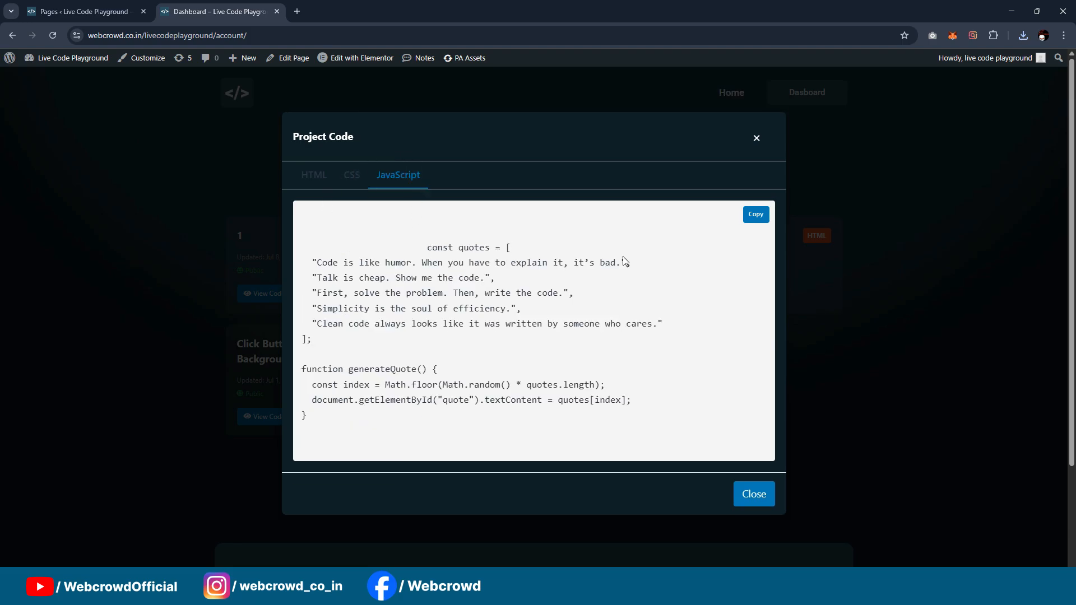
pyautogui.click(754, 494)
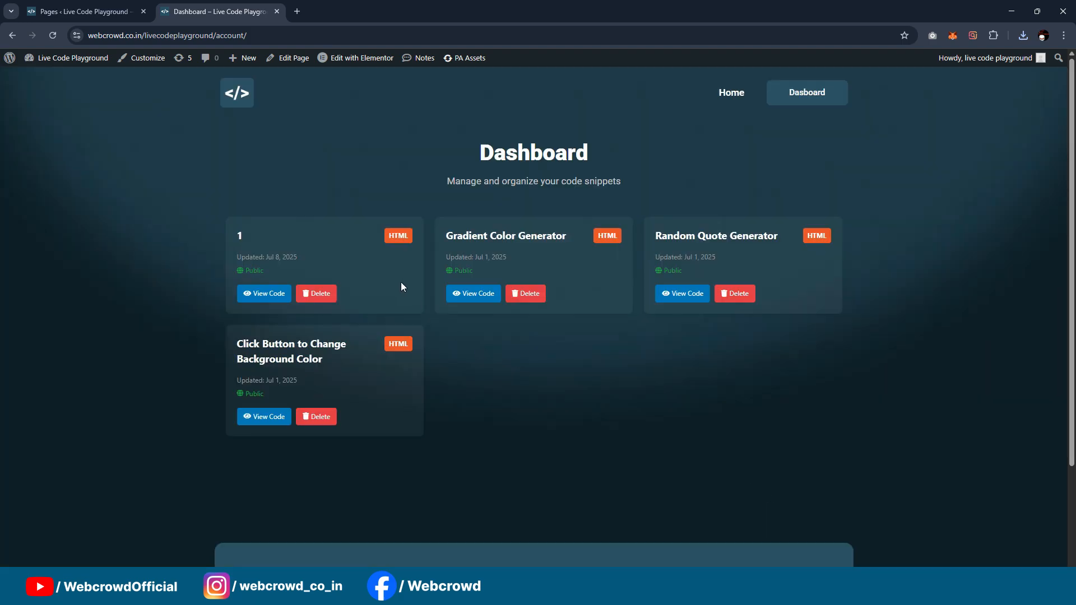
# Step: Delete the saved project "1" from the dashboard and look over the remaining projects
pyautogui.click(316, 293)
pyautogui.click(587, 107)
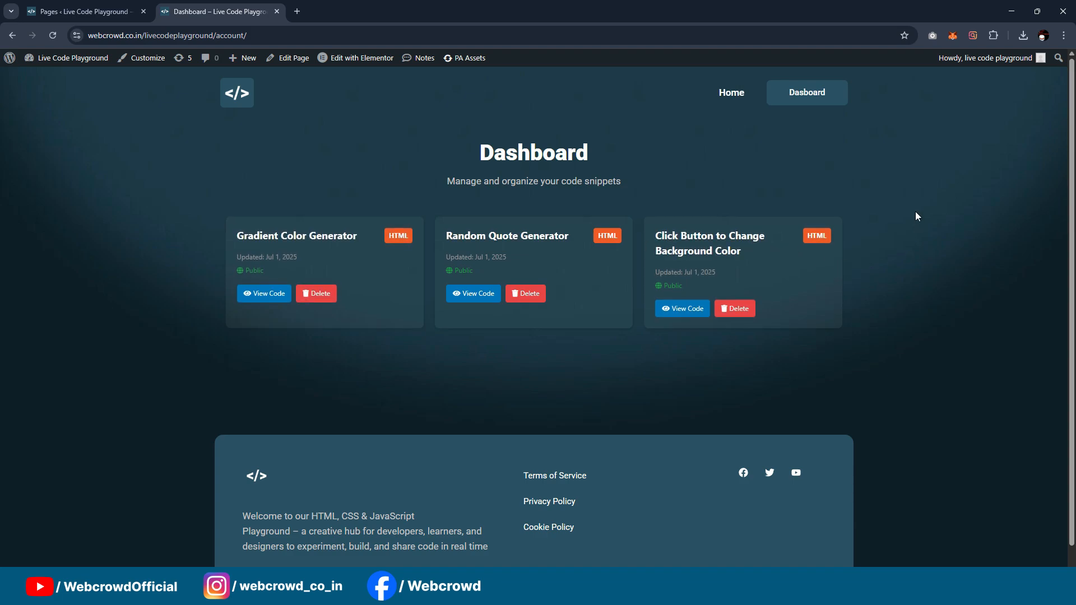
pyautogui.scroll(-1, 916, 211)
pyautogui.scroll(1, 920, 224)
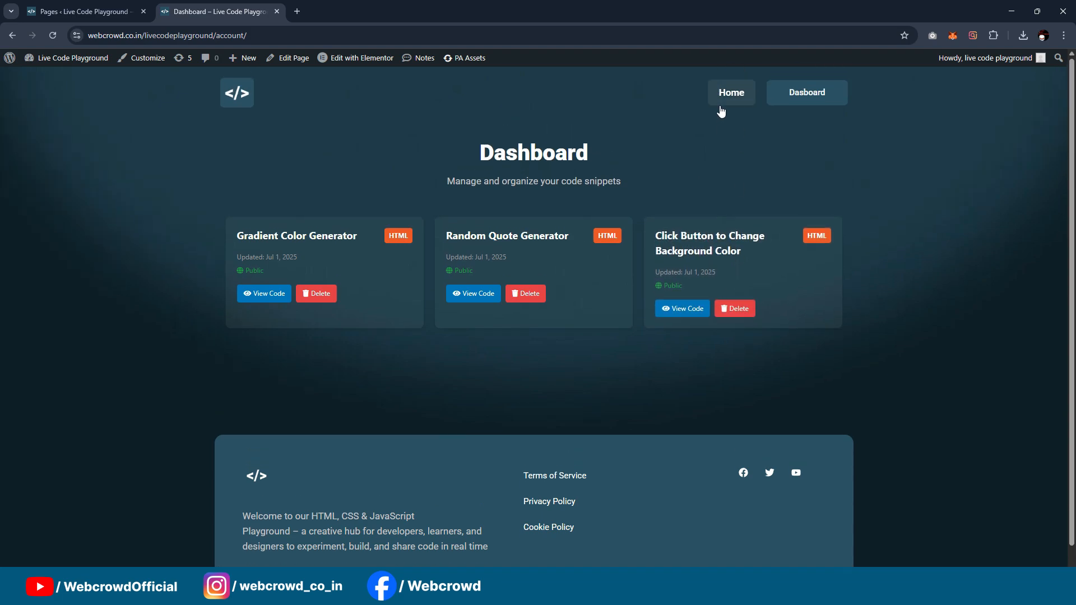
# Step: Return to the playground's home page and review its About, supported languages, feature cards and FAQ sections
pyautogui.click(723, 105)
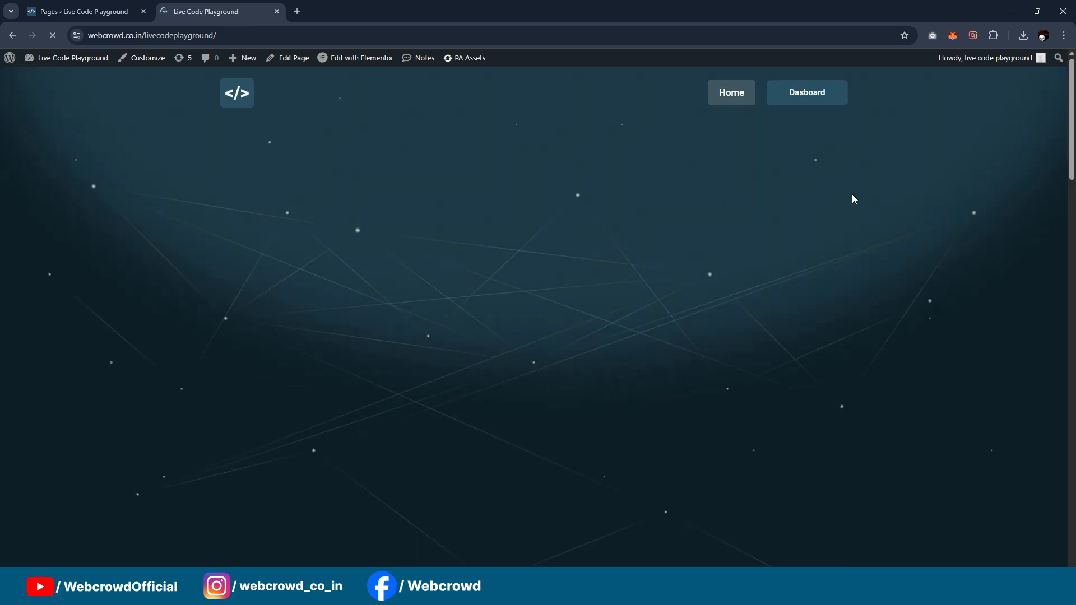
pyautogui.scroll(-9, 828, 191)
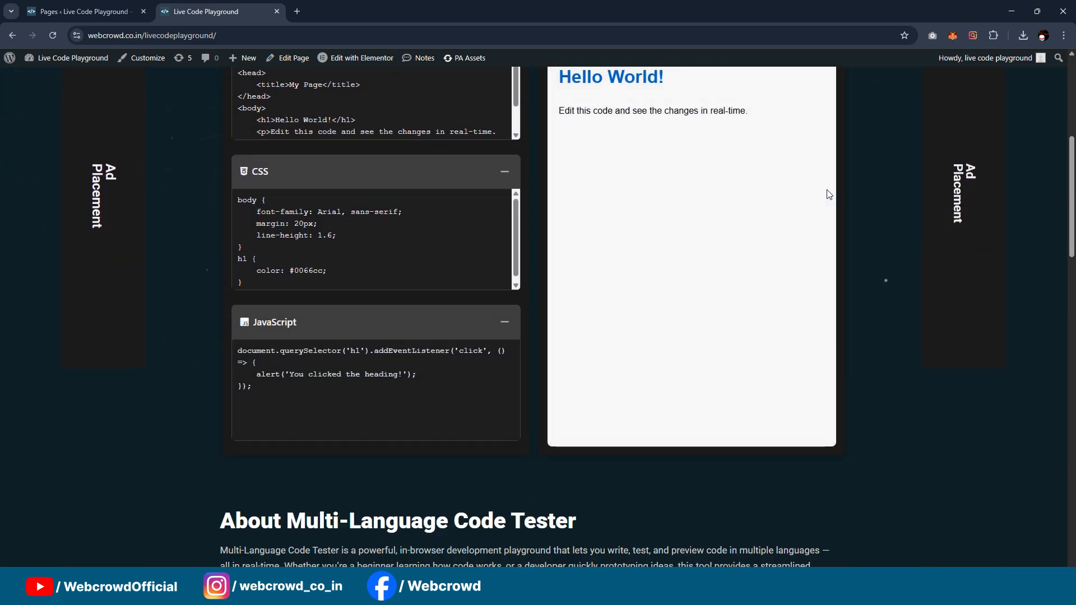
pyautogui.scroll(-2, 829, 194)
pyautogui.scroll(-1, 480, 264)
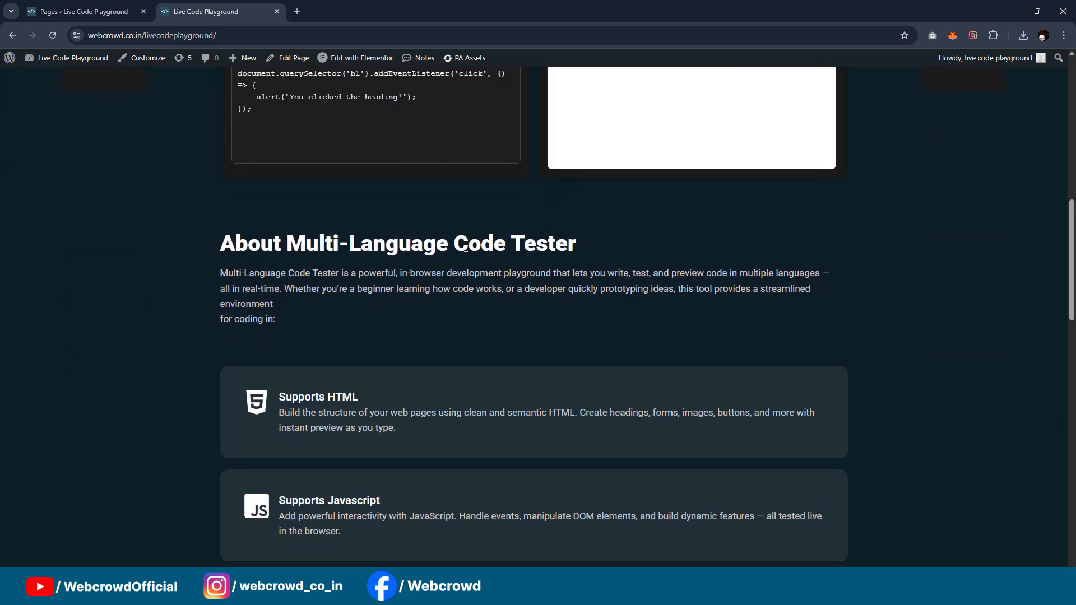
pyautogui.scroll(-2, 522, 218)
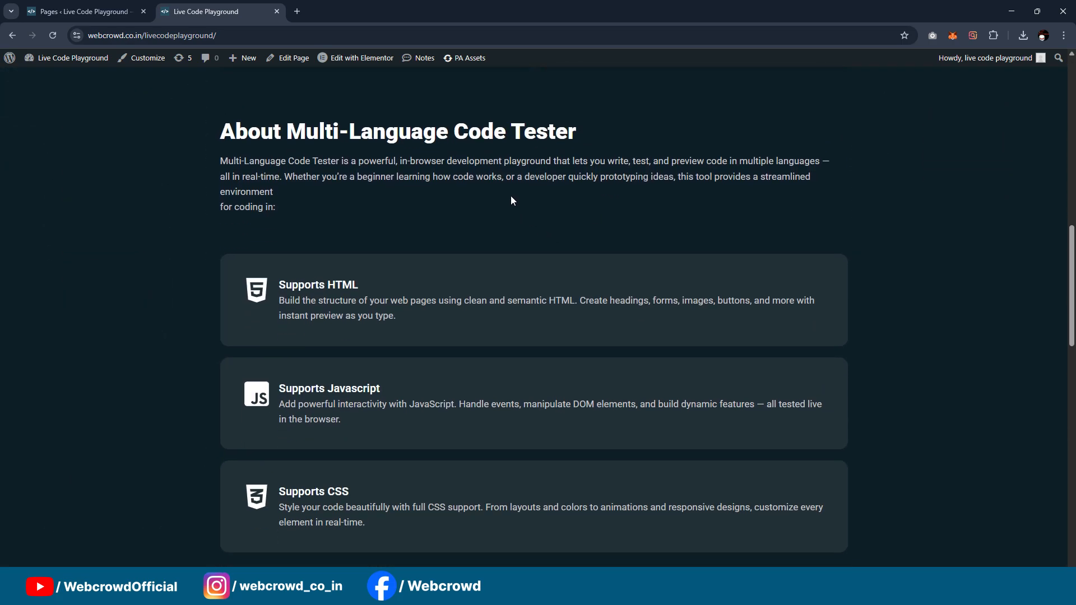
pyautogui.scroll(-6, 511, 202)
pyautogui.scroll(-10, 511, 201)
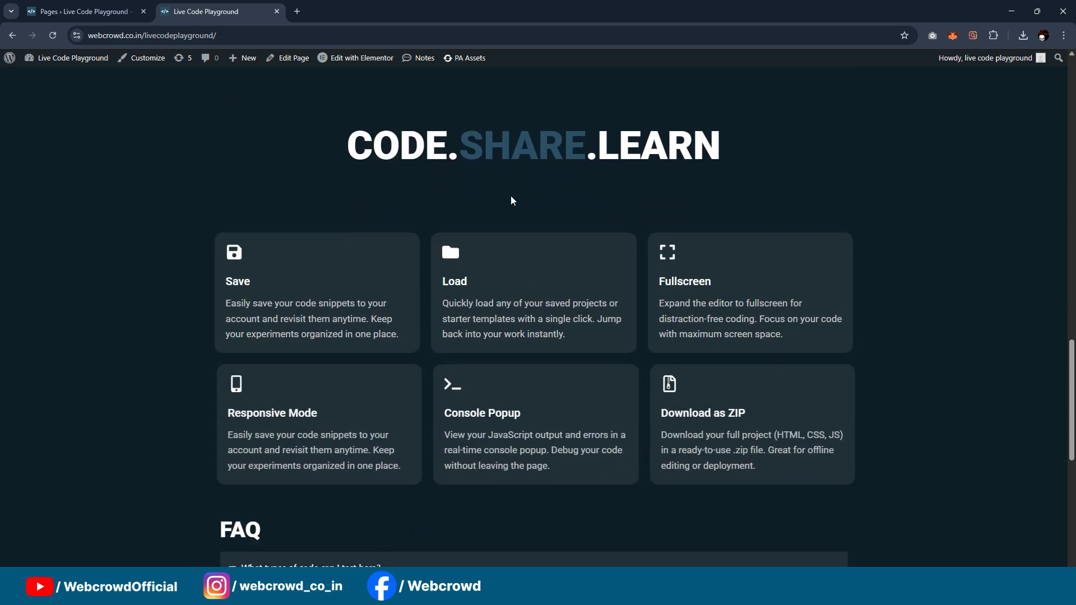
pyautogui.scroll(-1, 626, 361)
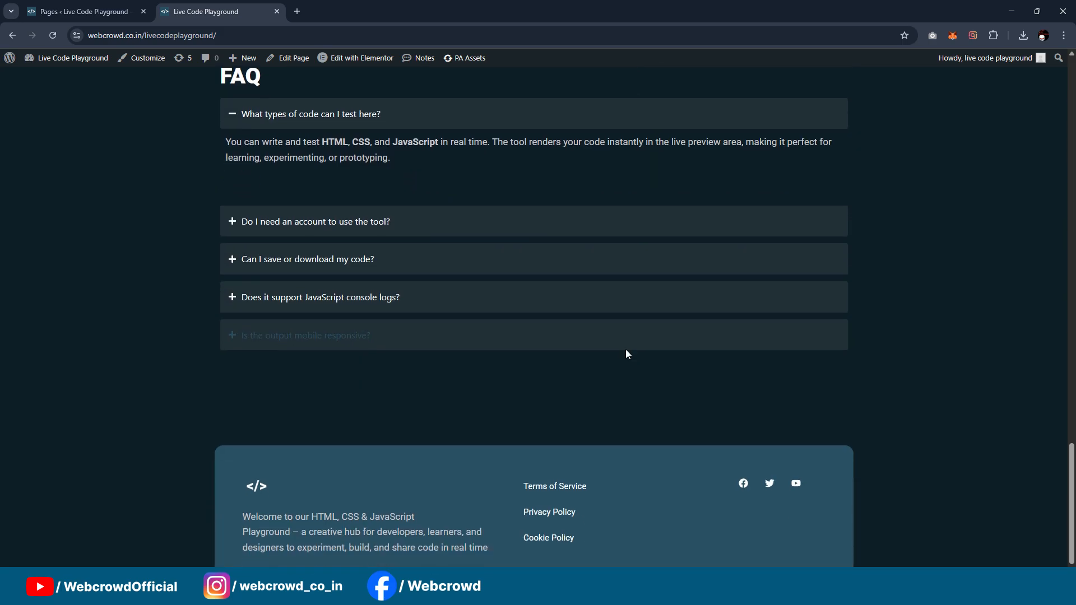
pyautogui.scroll(20, 784, 231)
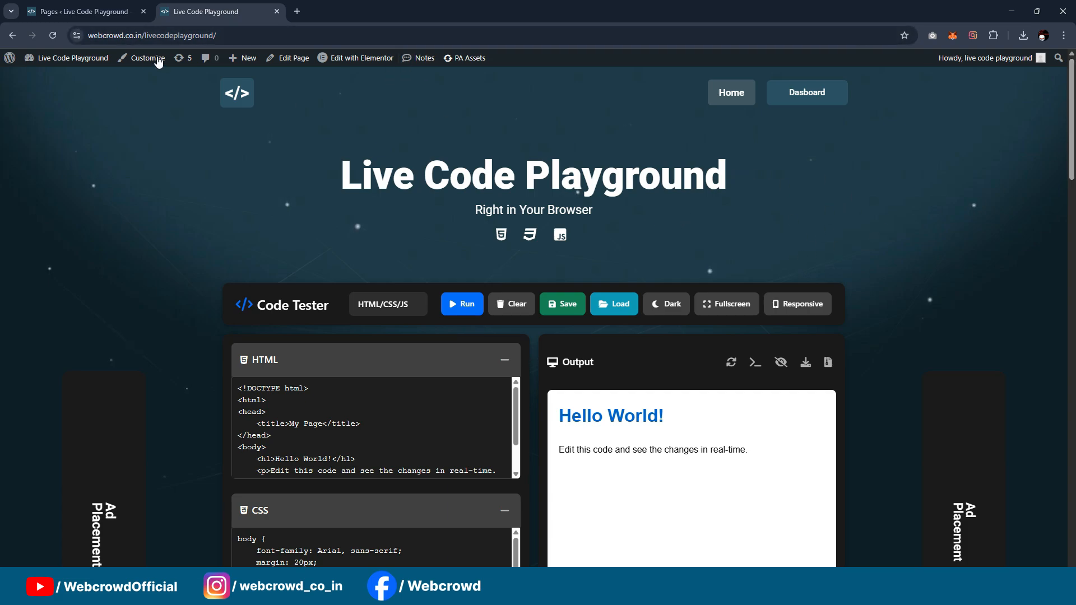
# Step: Copy the playground's web address and open it in a new incognito window to view the logged-out page
pyautogui.click(277, 39)
pyautogui.hotkey('ctrl', 'c')
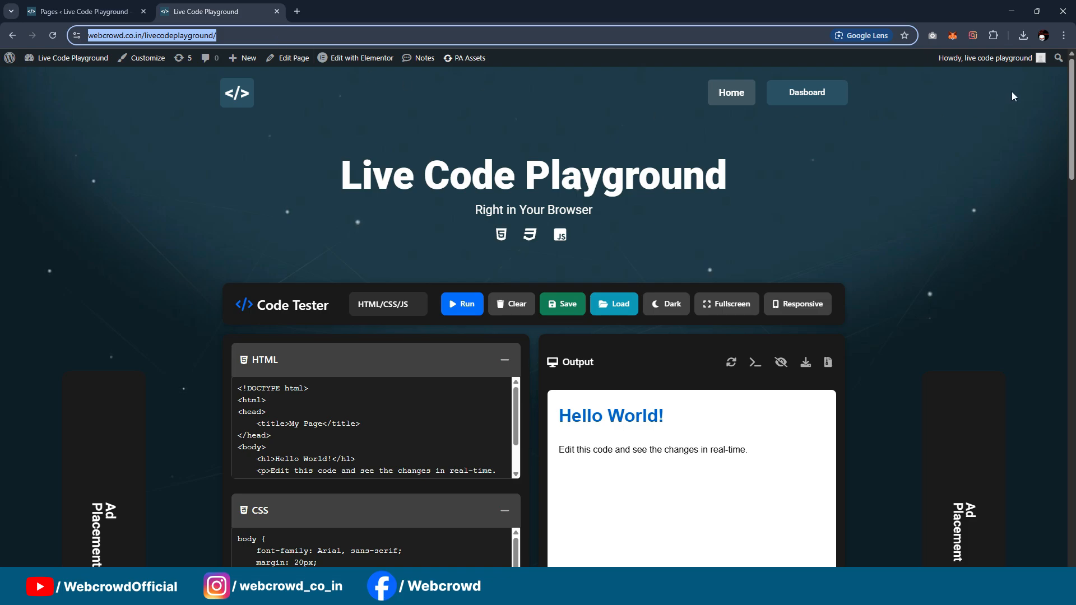
pyautogui.click(1064, 36)
pyautogui.click(995, 122)
pyautogui.hotkey('ctrl', 'v')
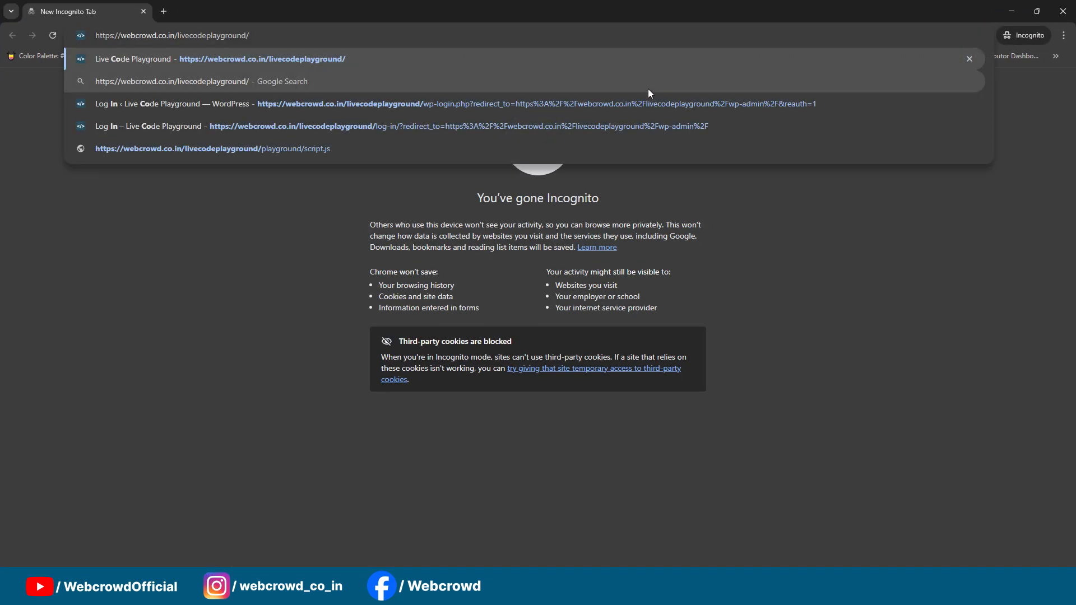
pyautogui.press('Return')
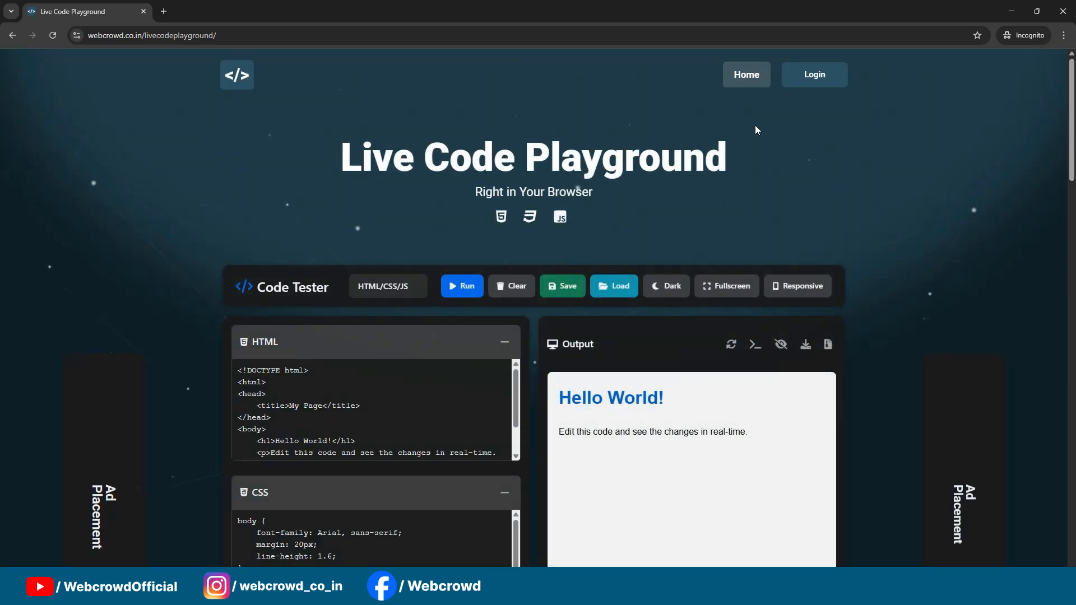
pyautogui.scroll(-6, 755, 126)
pyautogui.scroll(6, 755, 126)
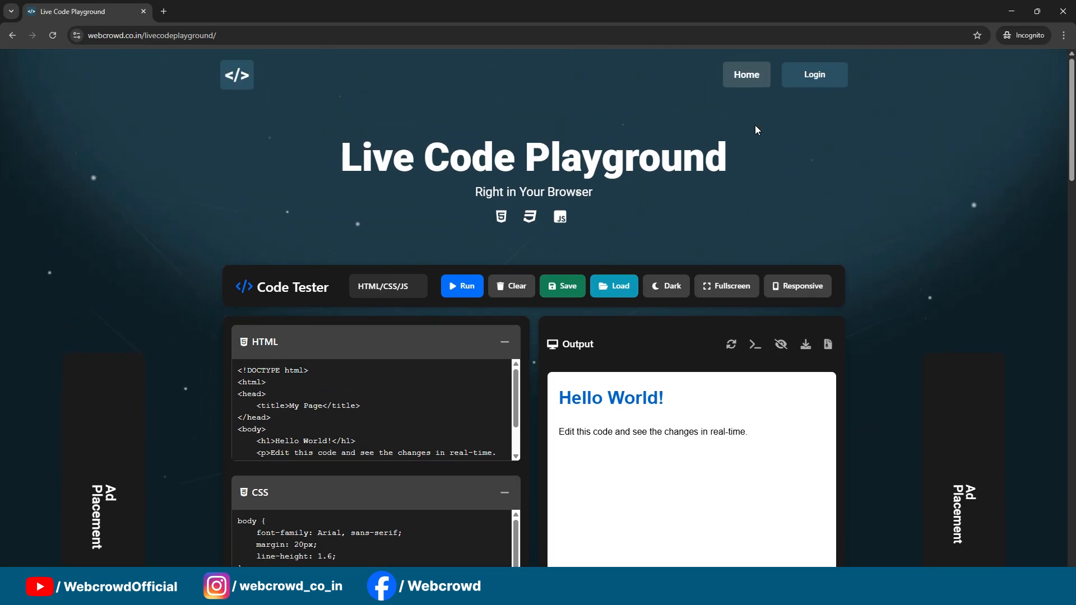
# Step: View the login, free account registration and password reset pages as a logged-out visitor, and return to the playground's home page
pyautogui.click(822, 76)
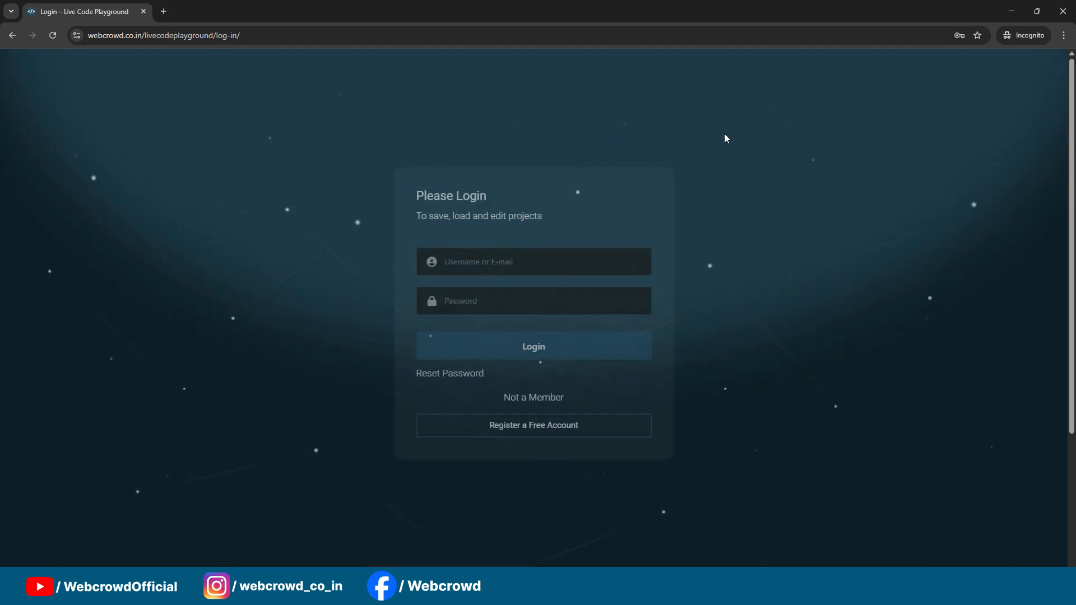
pyautogui.click(550, 428)
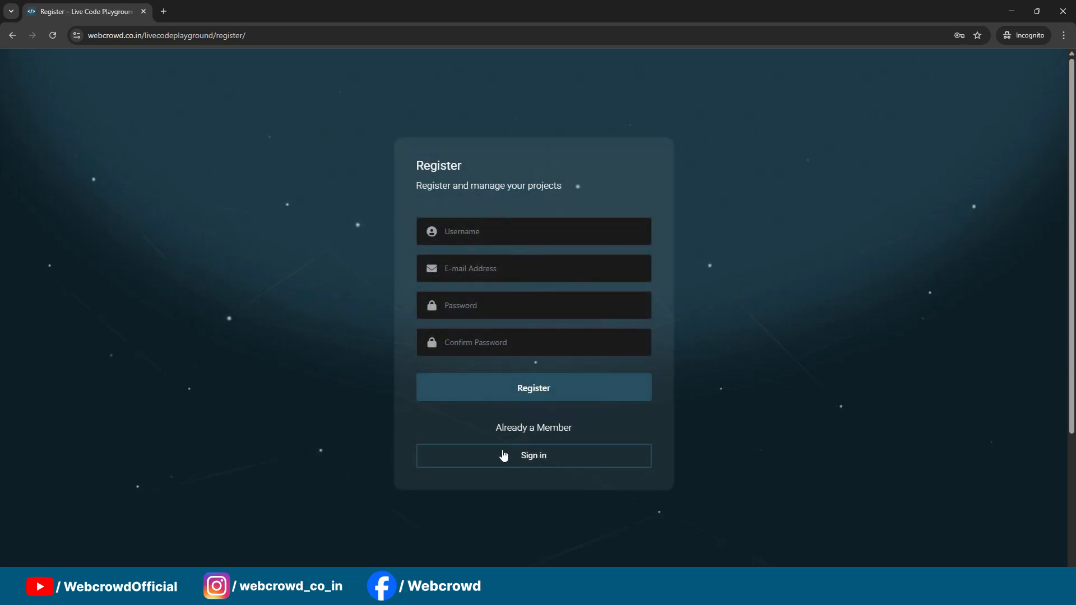
pyautogui.click(12, 35)
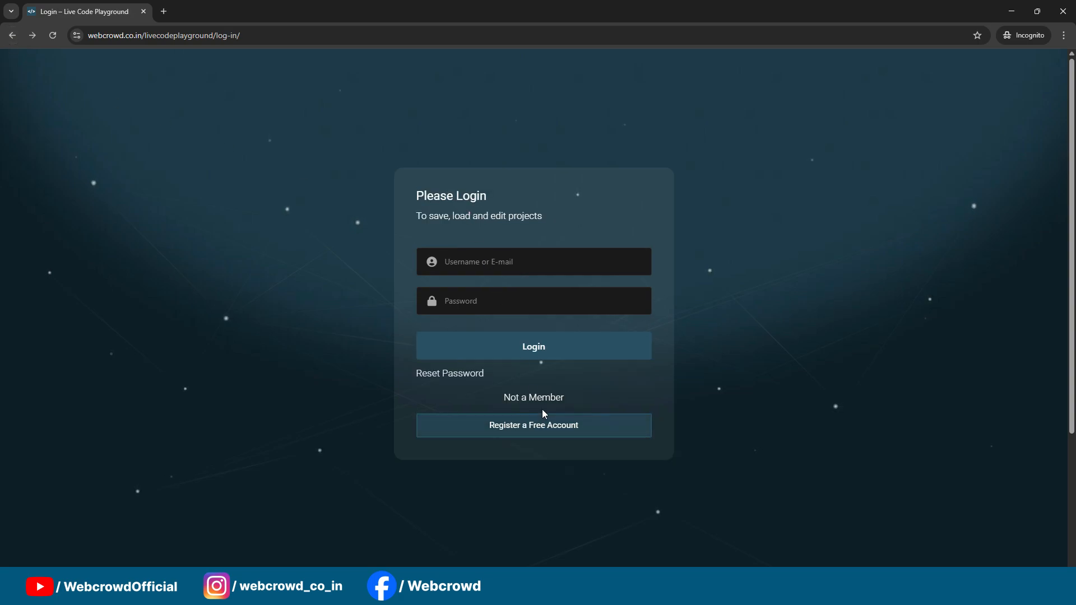
pyautogui.click(451, 376)
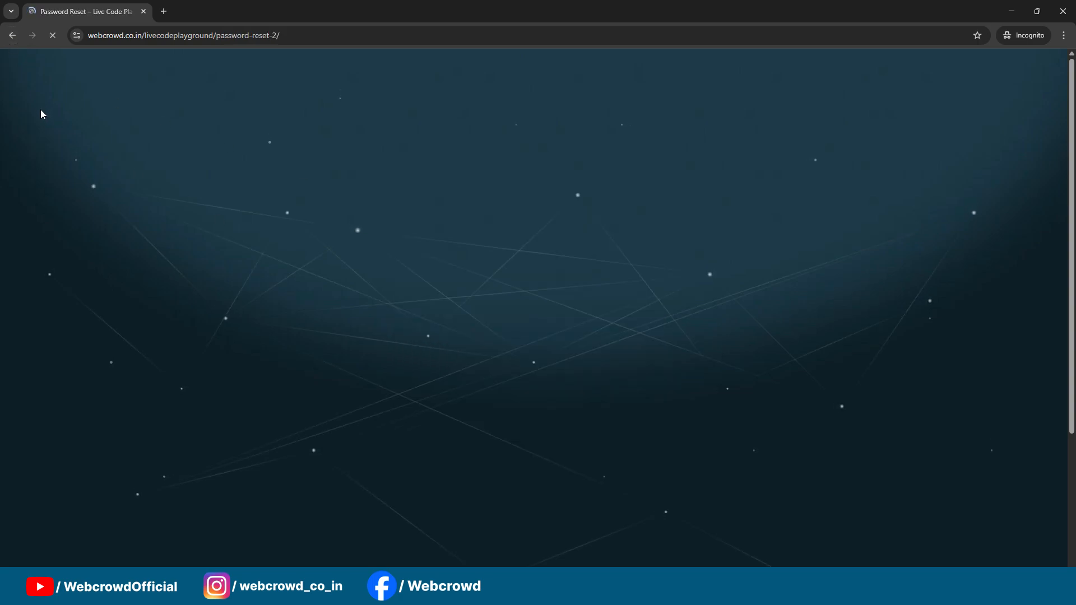
pyautogui.click(12, 36)
pyautogui.click(12, 35)
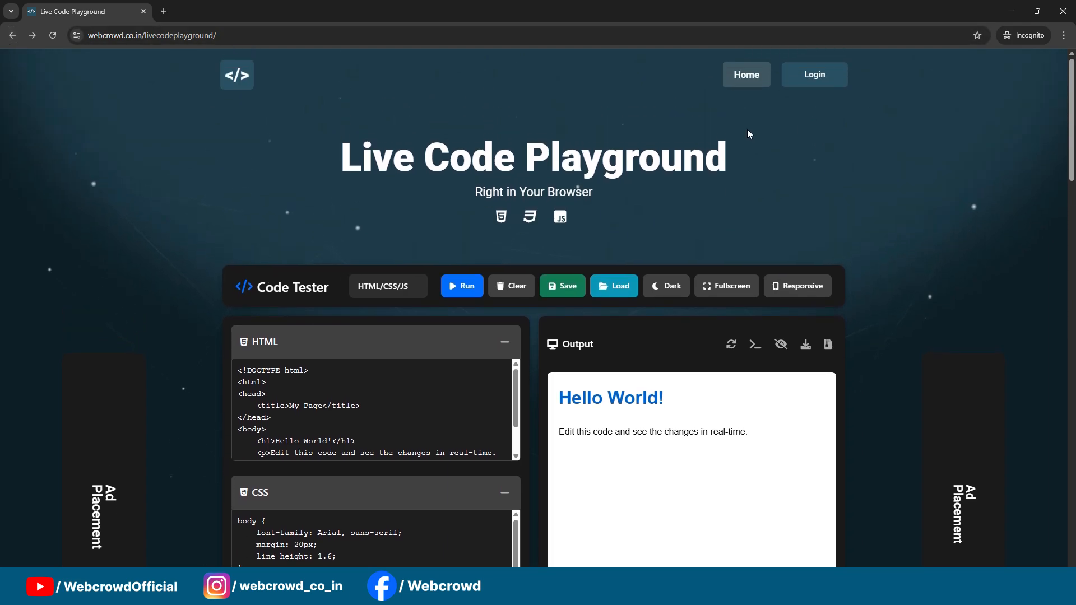
# Step: Examine the logged-out playground's toolbar, HTML, CSS and JavaScript editors, and output pane
pyautogui.scroll(-1, 873, 213)
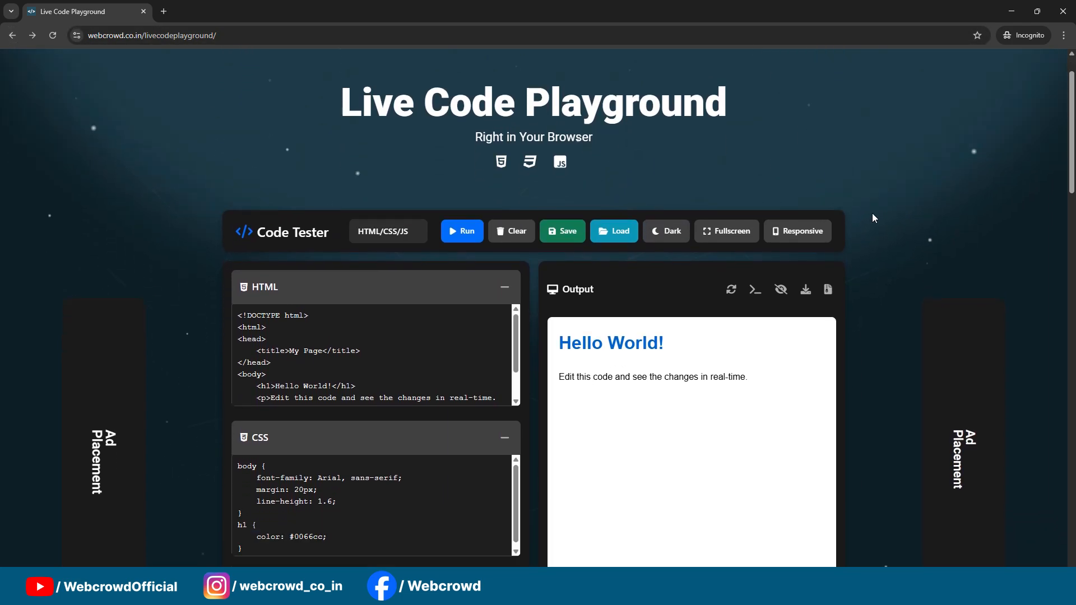
pyautogui.scroll(1, 800, 212)
pyautogui.click(576, 293)
pyautogui.scroll(-2, 723, 316)
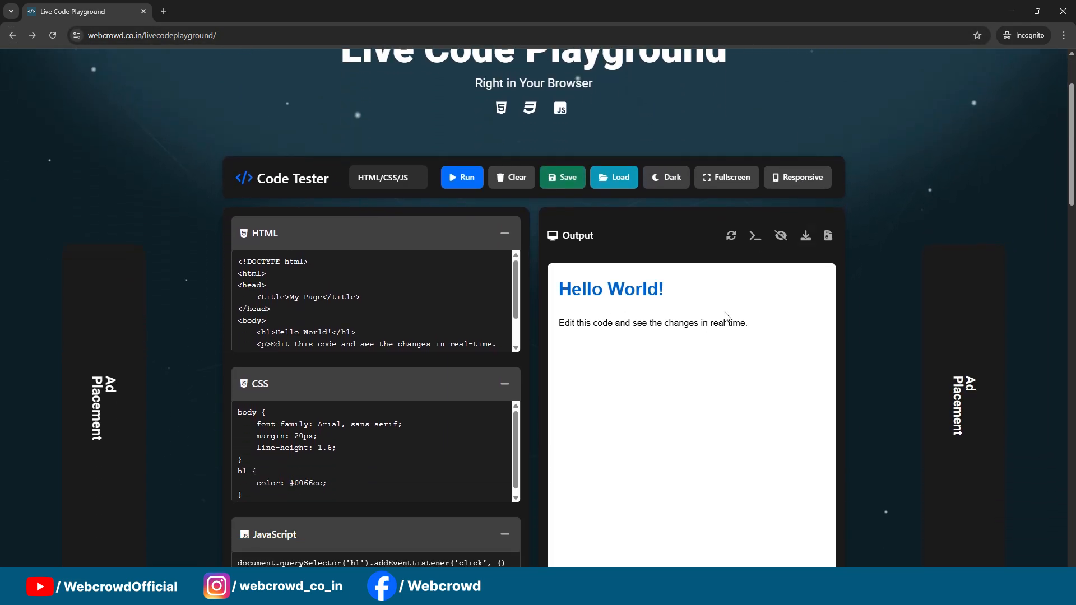
pyautogui.click(401, 319)
pyautogui.click(435, 441)
pyautogui.scroll(-2, 427, 394)
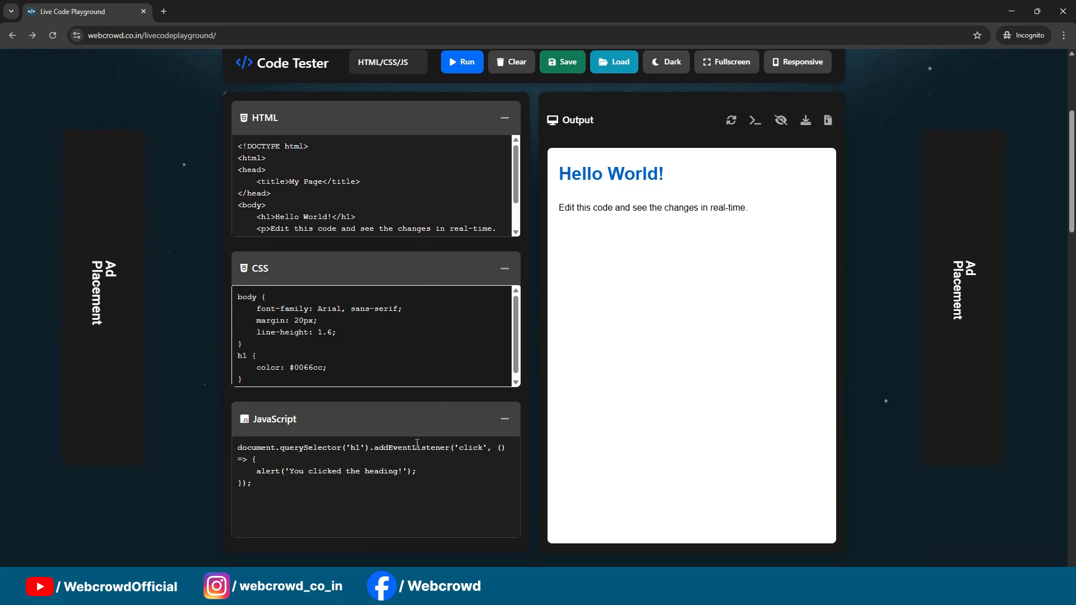
pyautogui.scroll(2, 644, 278)
# Step: Try to save the code as a public project named "2" while logged out, and continue to the login page
pyautogui.click(566, 175)
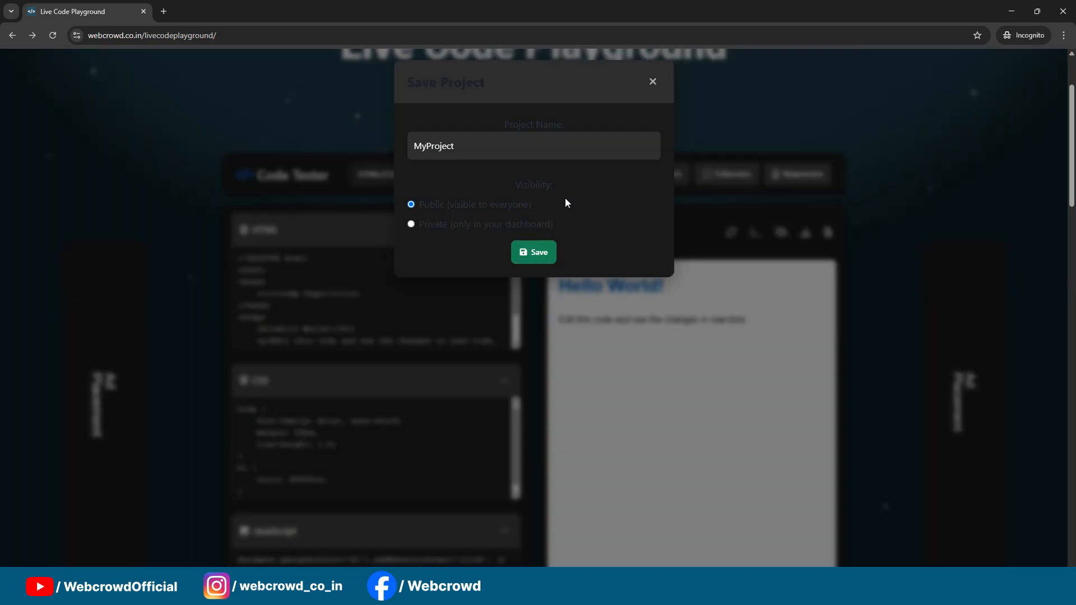
pyautogui.moveTo(480, 147); pyautogui.dragTo(348, 145)
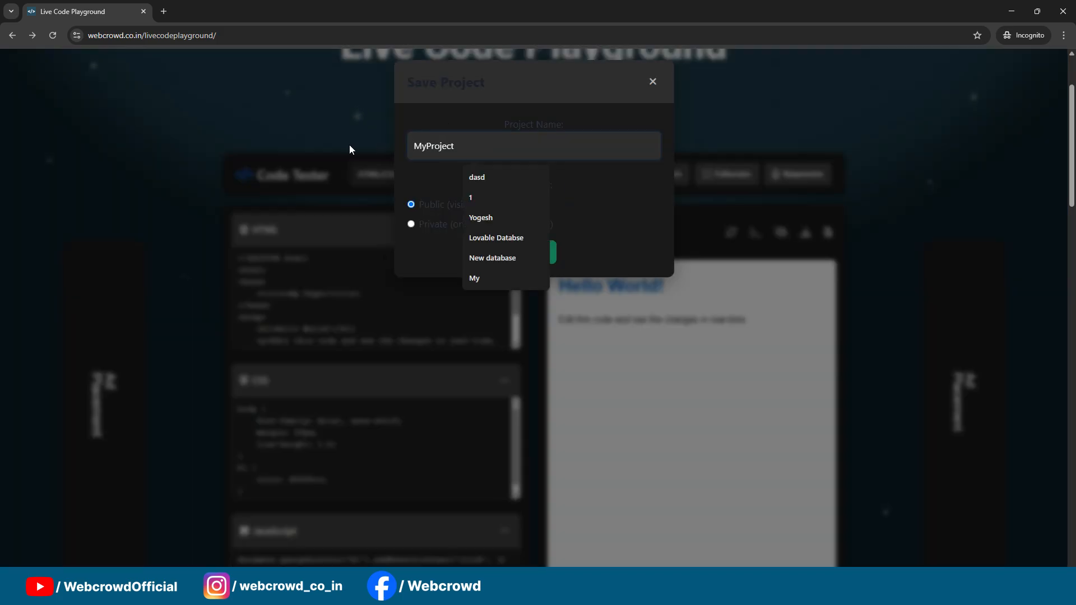
pyautogui.write('2')
pyautogui.click(533, 252)
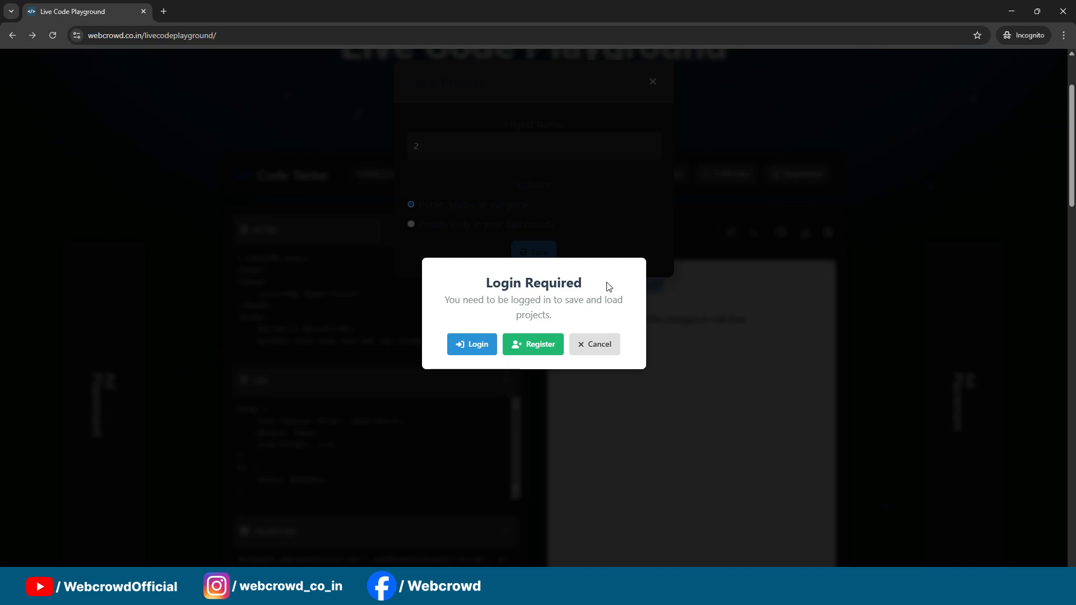
pyautogui.click(488, 345)
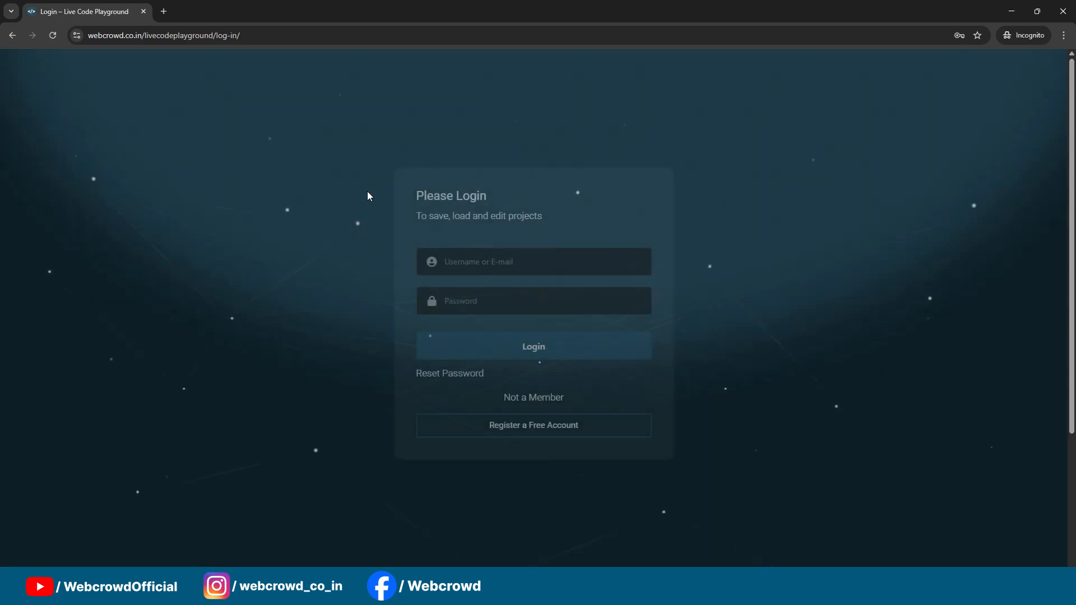
# Step: Return to the playground's home page by removing "log-in/" from the address, and look over the logged-out code tester and its output
pyautogui.moveTo(240, 35); pyautogui.dragTo(218, 35)
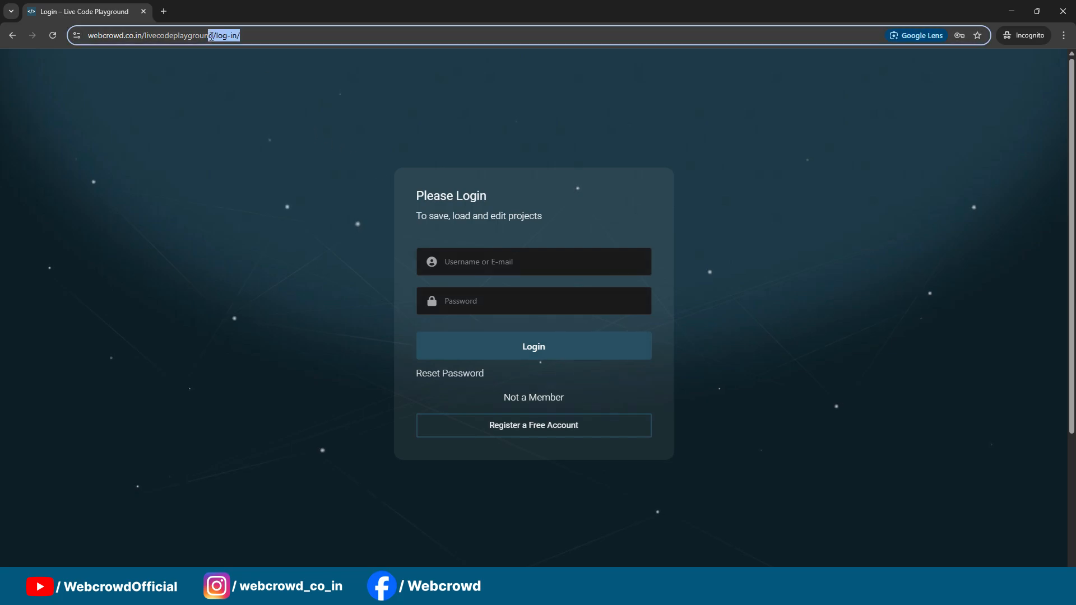
pyautogui.press('BackSpace')
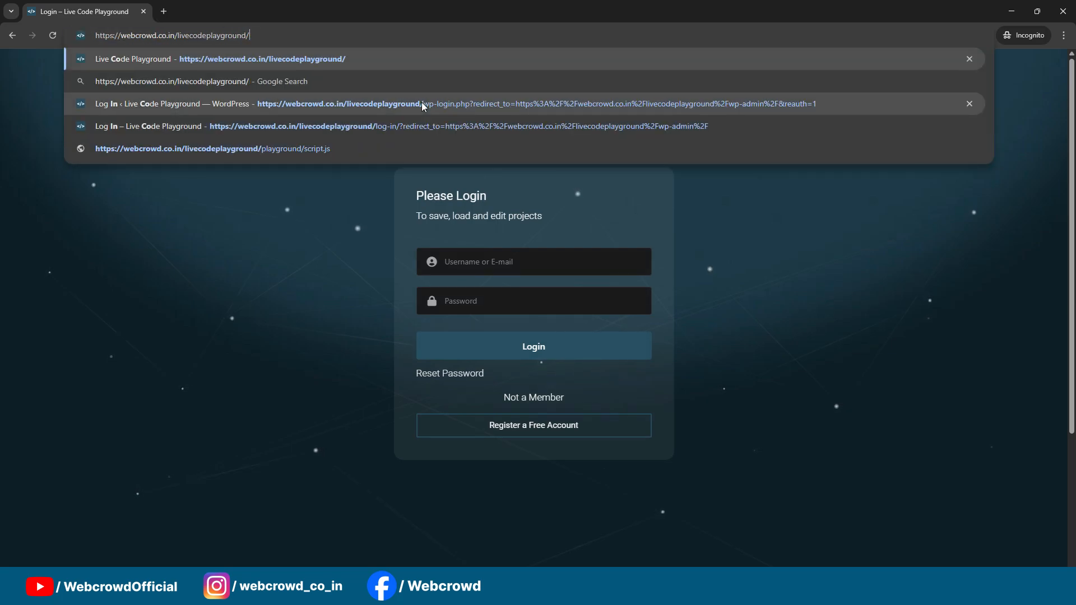
pyautogui.press('Return')
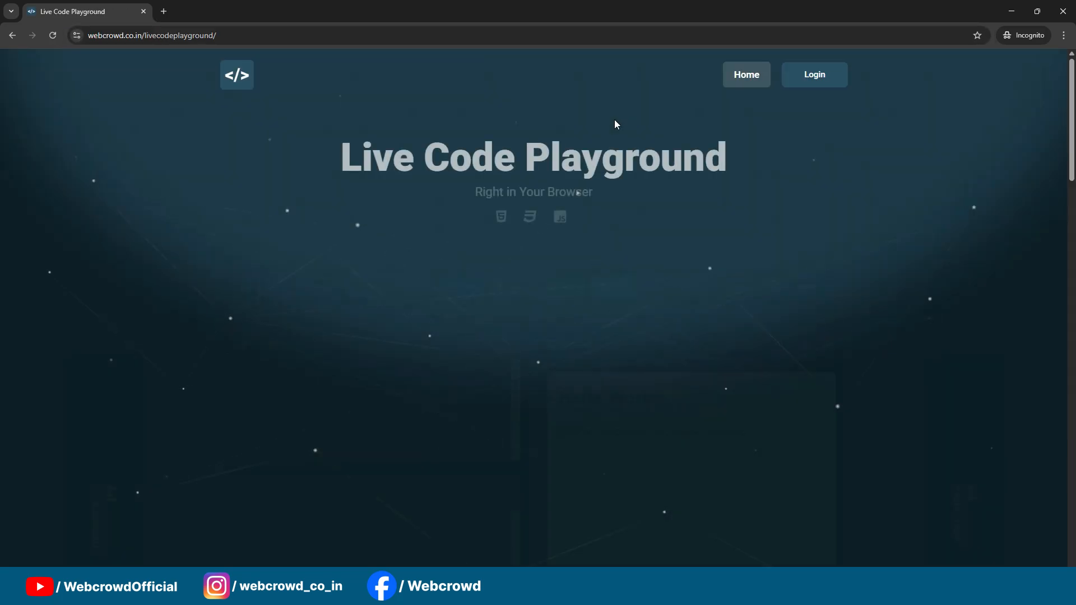
pyautogui.scroll(-10, 616, 134)
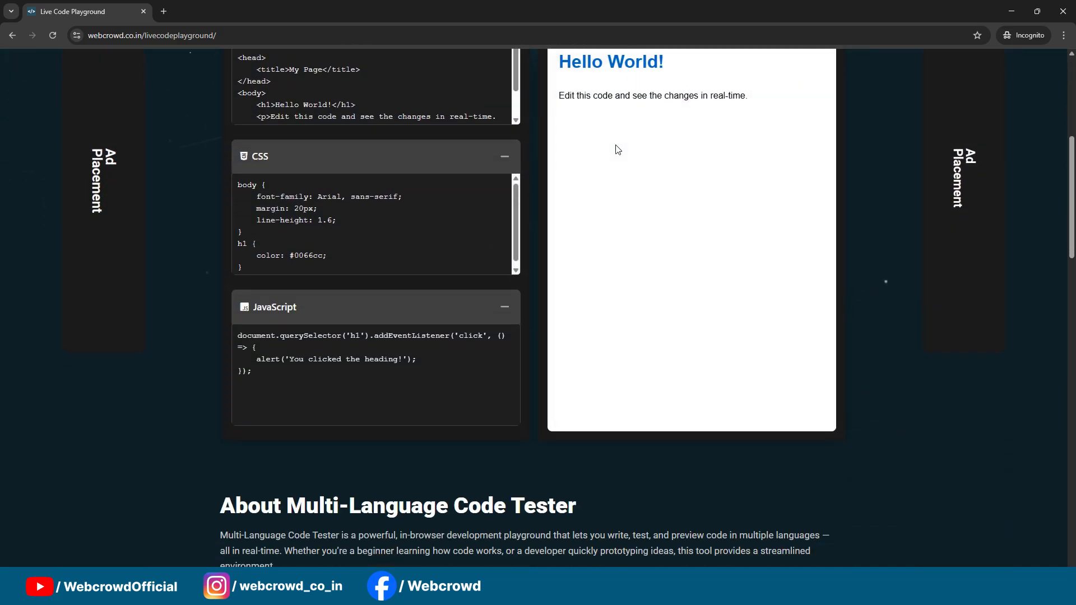
pyautogui.scroll(10, 618, 150)
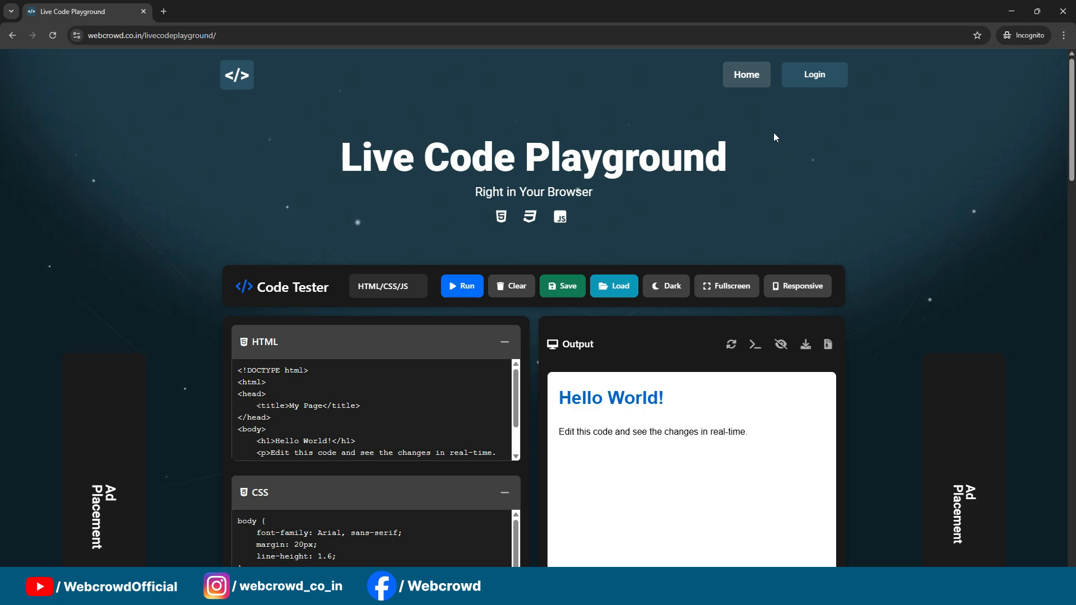
pyautogui.scroll(-2, 699, 133)
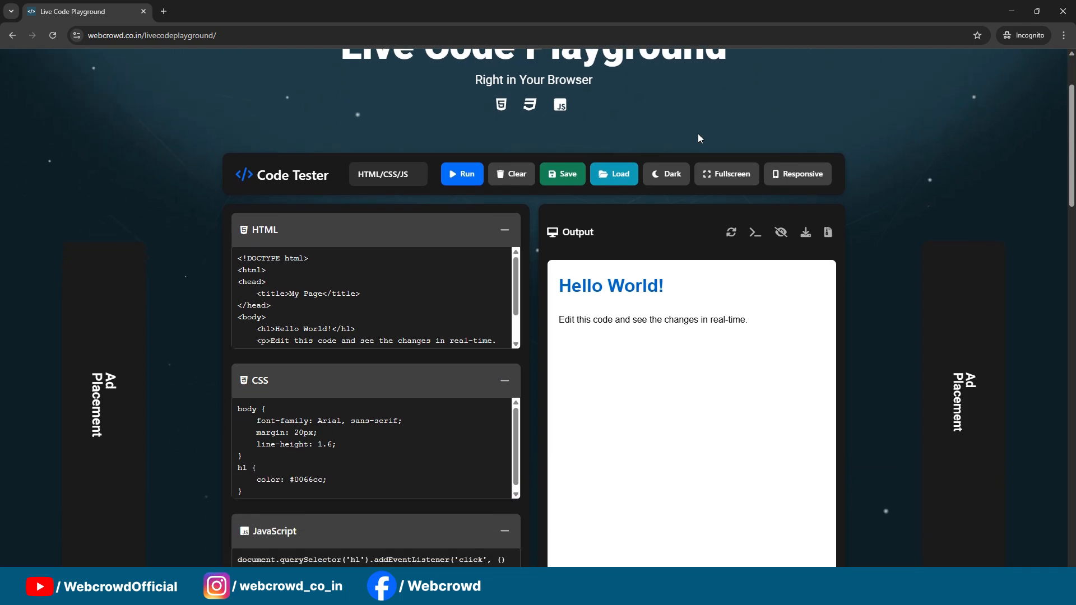
pyautogui.scroll(-3, 699, 134)
pyautogui.scroll(5, 699, 135)
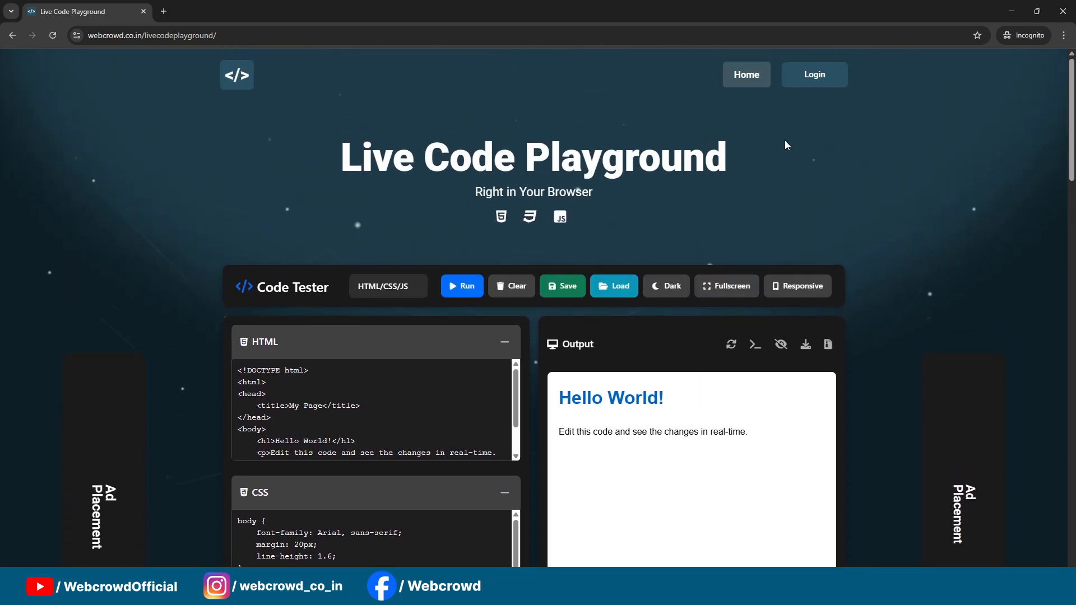
pyautogui.scroll(-2, 786, 146)
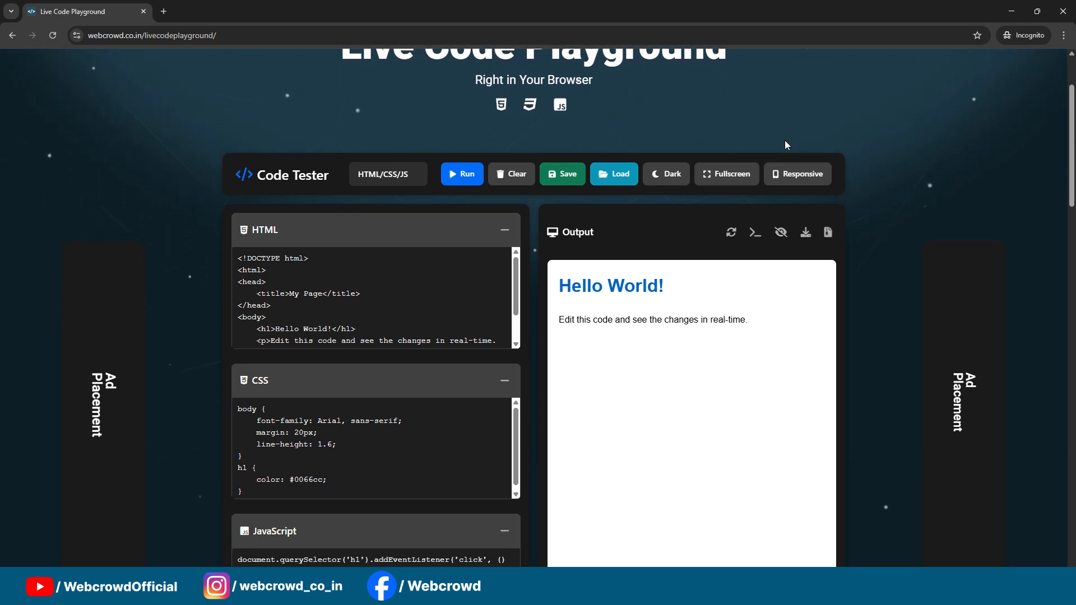
pyautogui.scroll(-2, 785, 145)
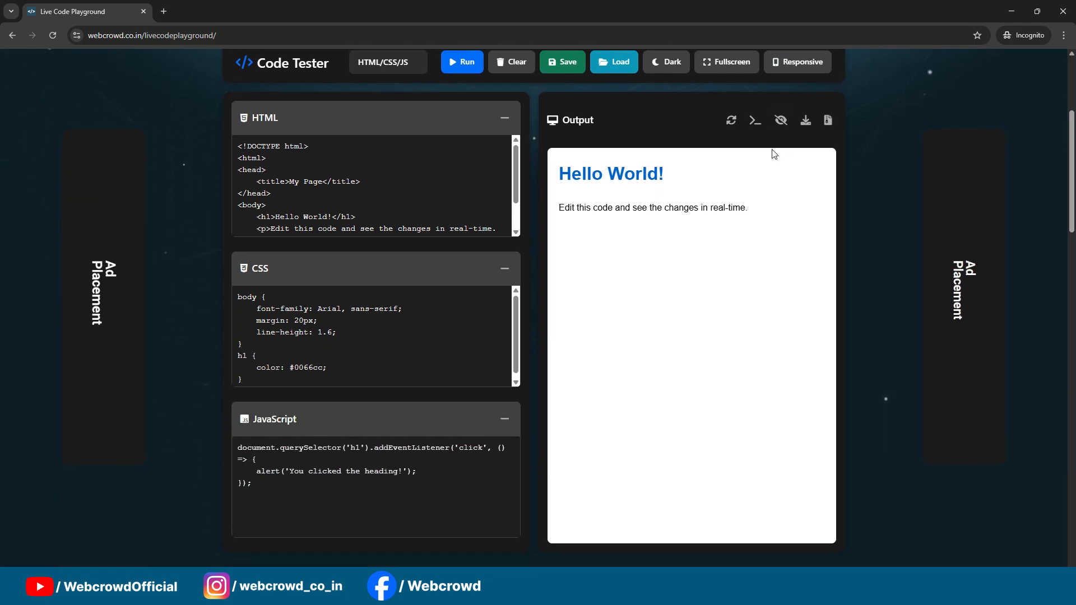
pyautogui.scroll(1, 787, 253)
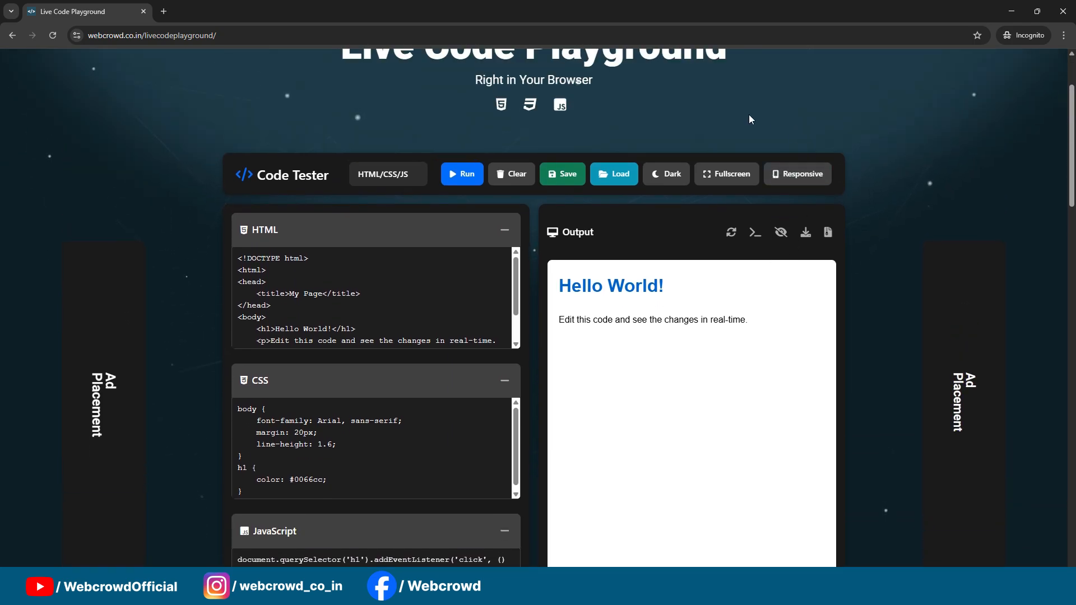
pyautogui.scroll(2, 750, 119)
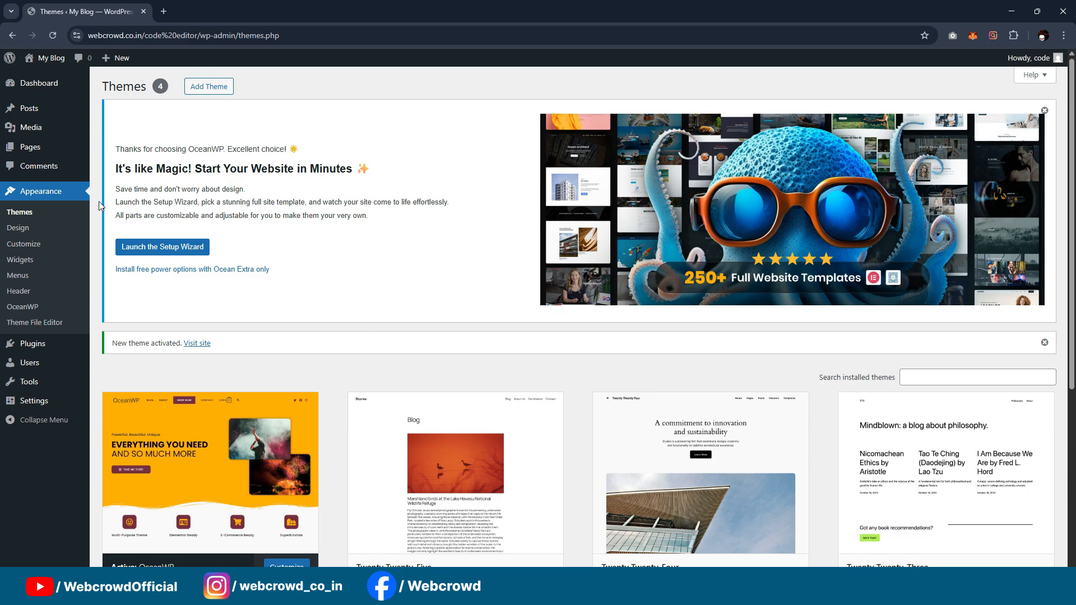
# Step: In the WordPress admin, search the themes to add for "kaden", and install and activate the Kadence theme
pyautogui.scroll(-3, 116, 206)
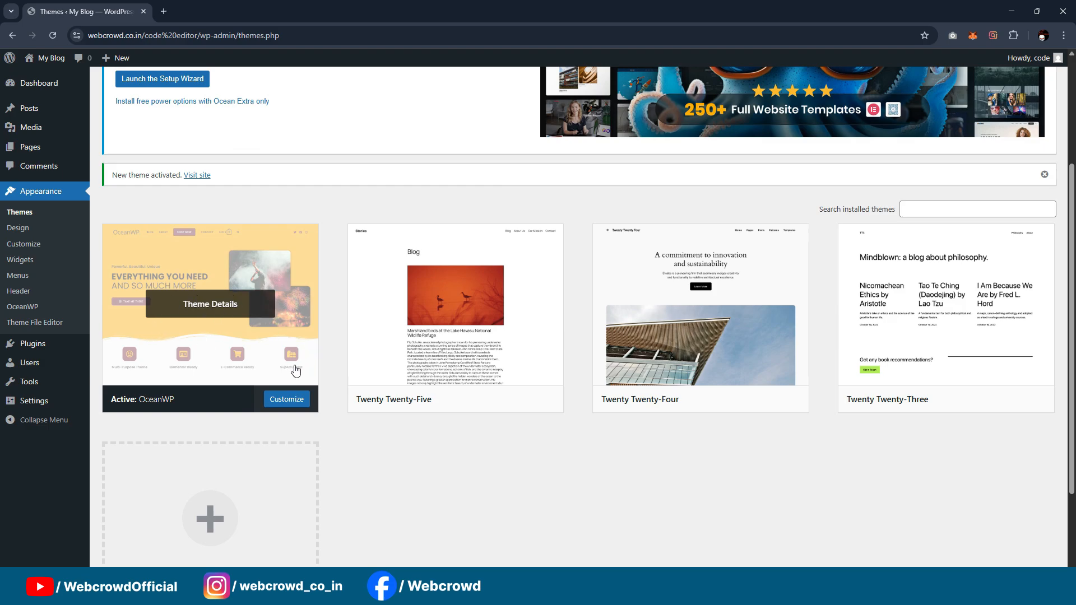
pyautogui.scroll(2, 270, 275)
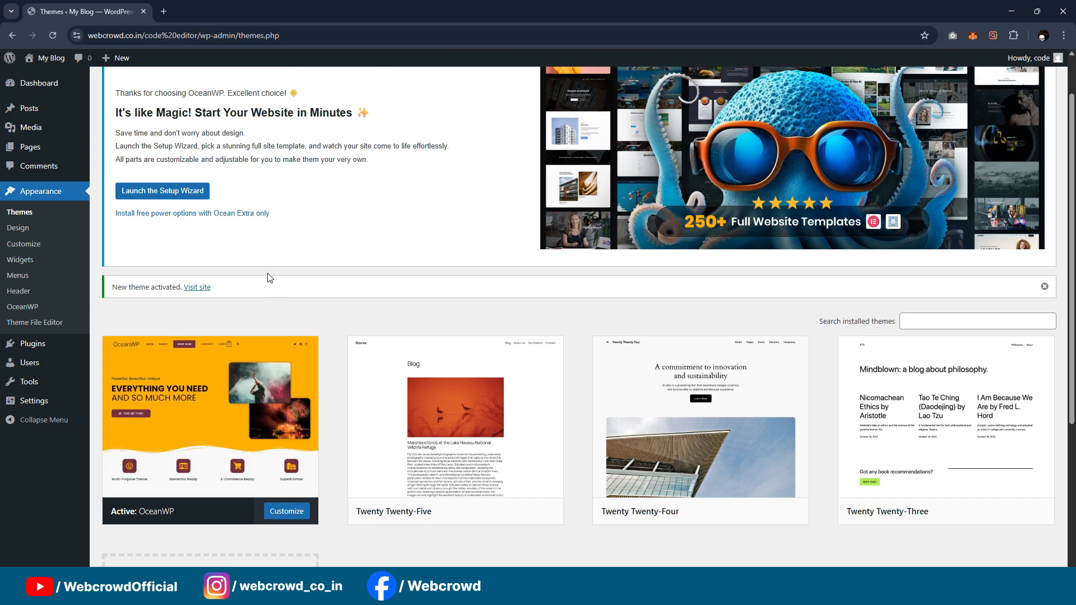
pyautogui.scroll(-2, 257, 303)
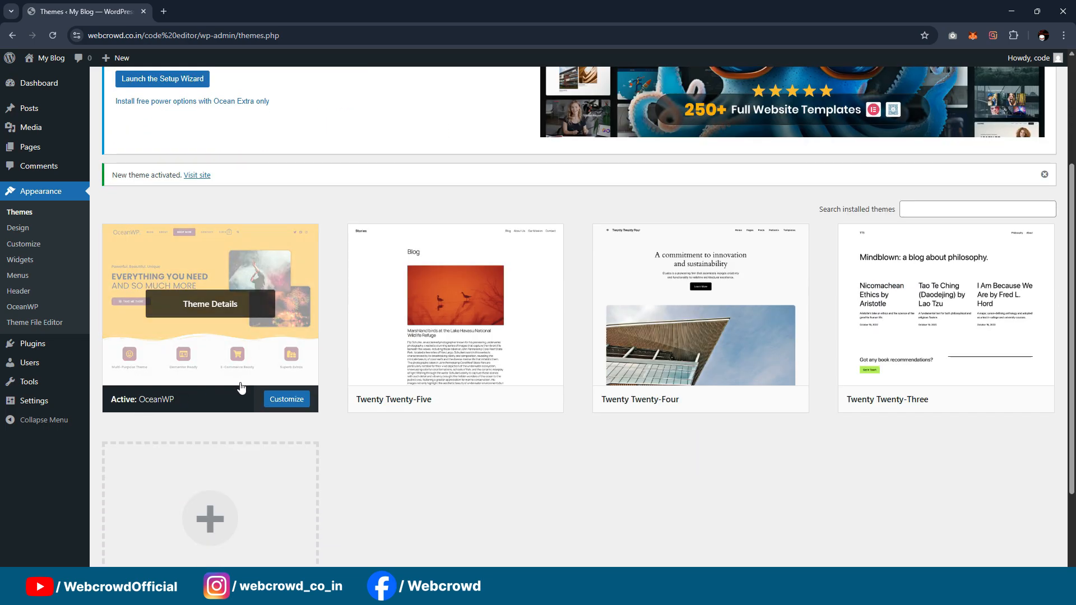
pyautogui.scroll(1, 116, 320)
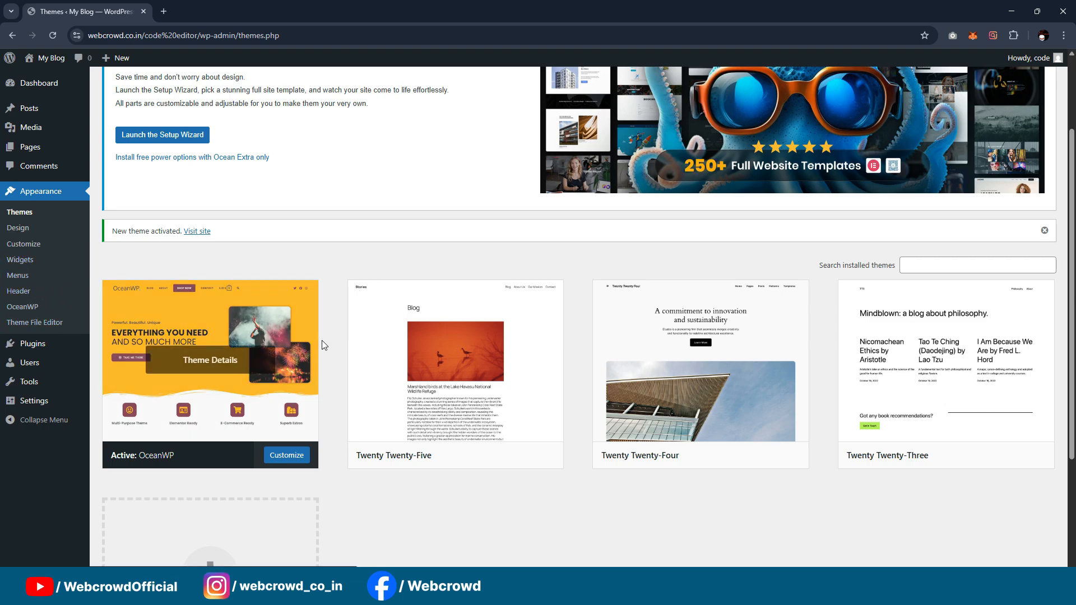
pyautogui.scroll(2, 605, 334)
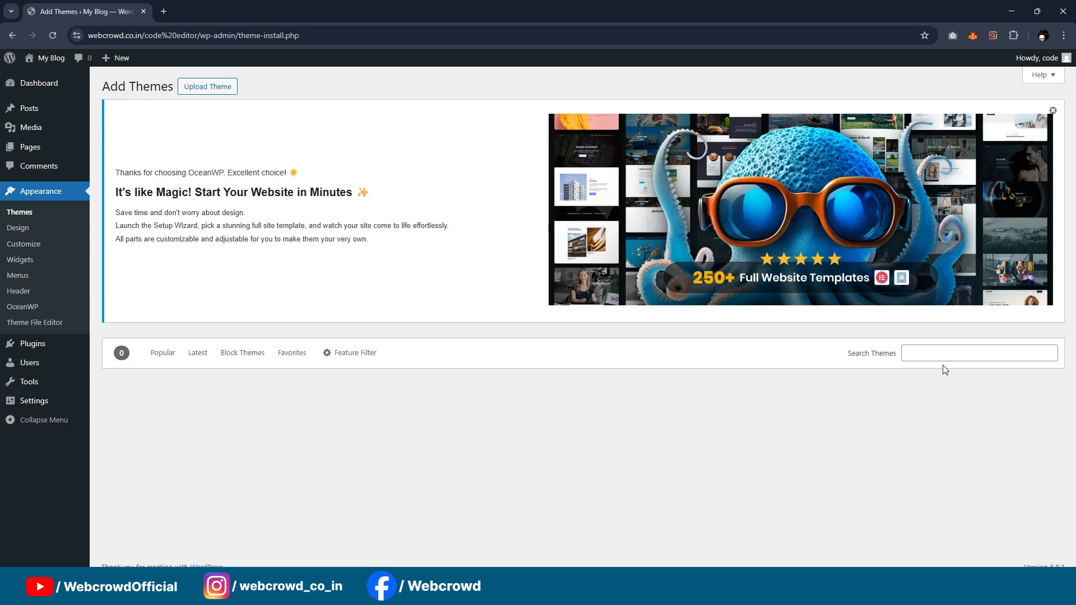
pyautogui.click(945, 354)
pyautogui.write('k')
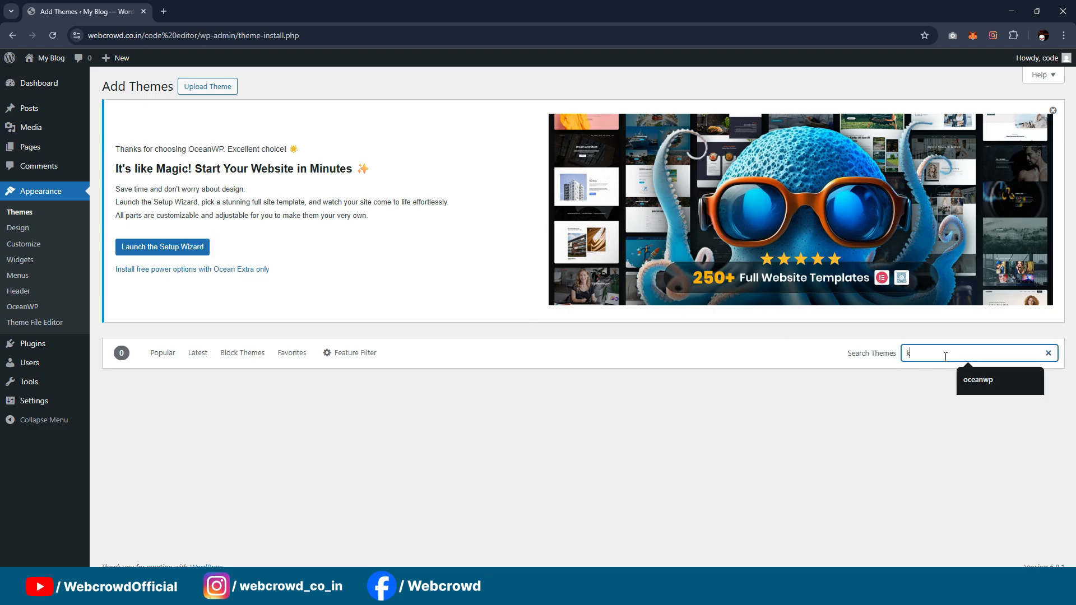
pyautogui.write('aden')
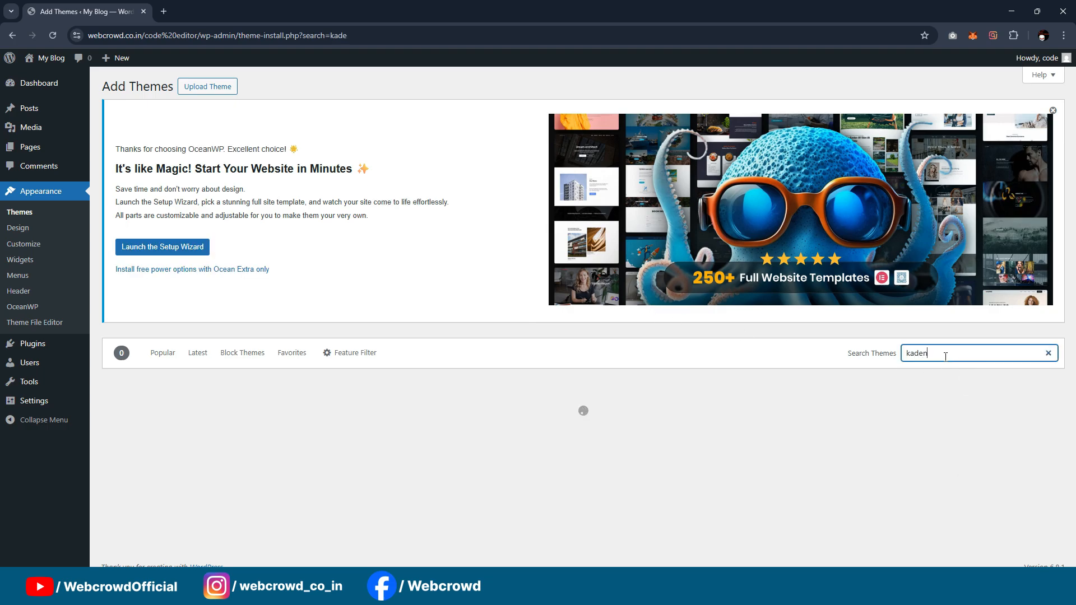
pyautogui.scroll(-2, 614, 288)
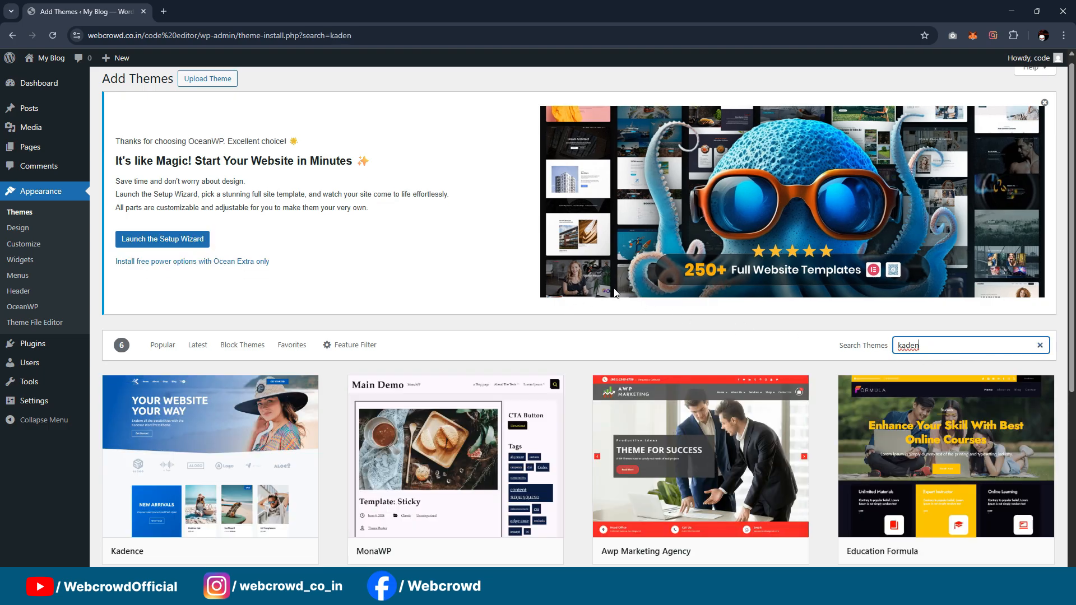
pyautogui.click(236, 447)
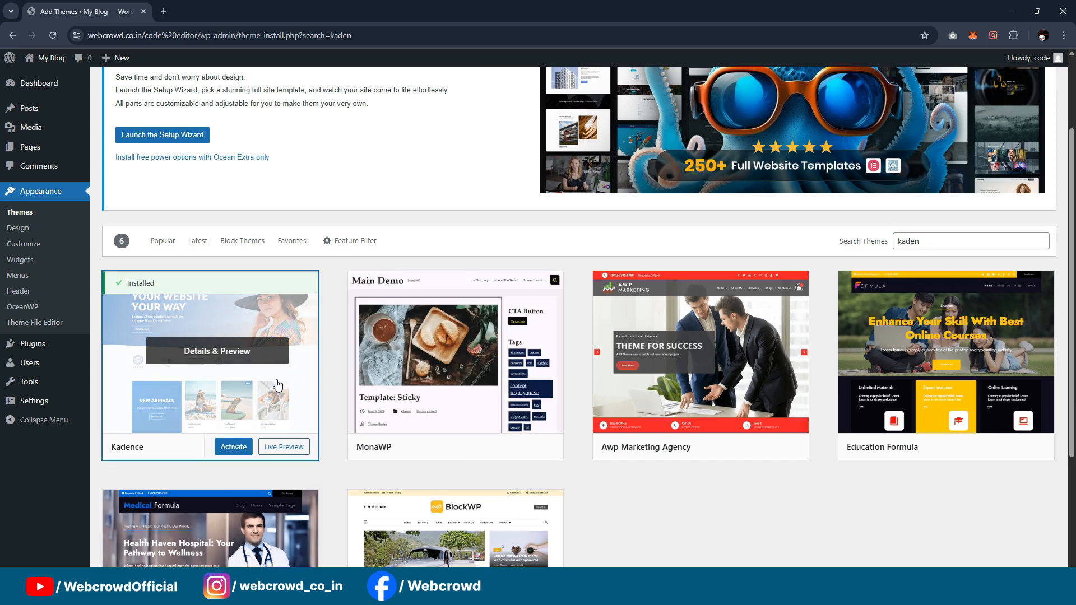
pyautogui.click(232, 447)
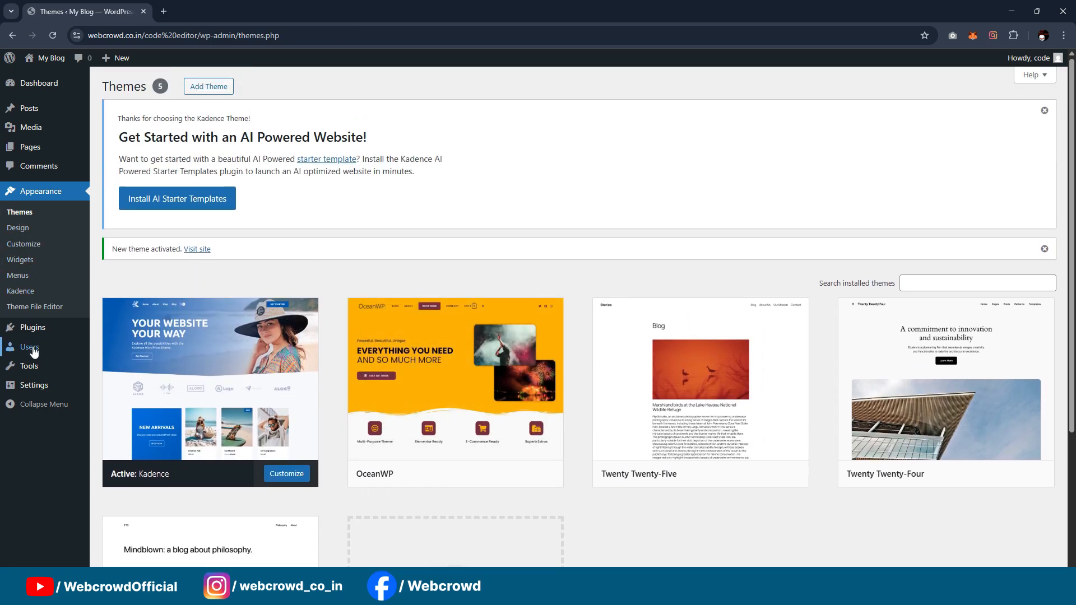
# Step: Search the plugins to add for "Elementor" and install Elementor Website Builder
pyautogui.click(118, 345)
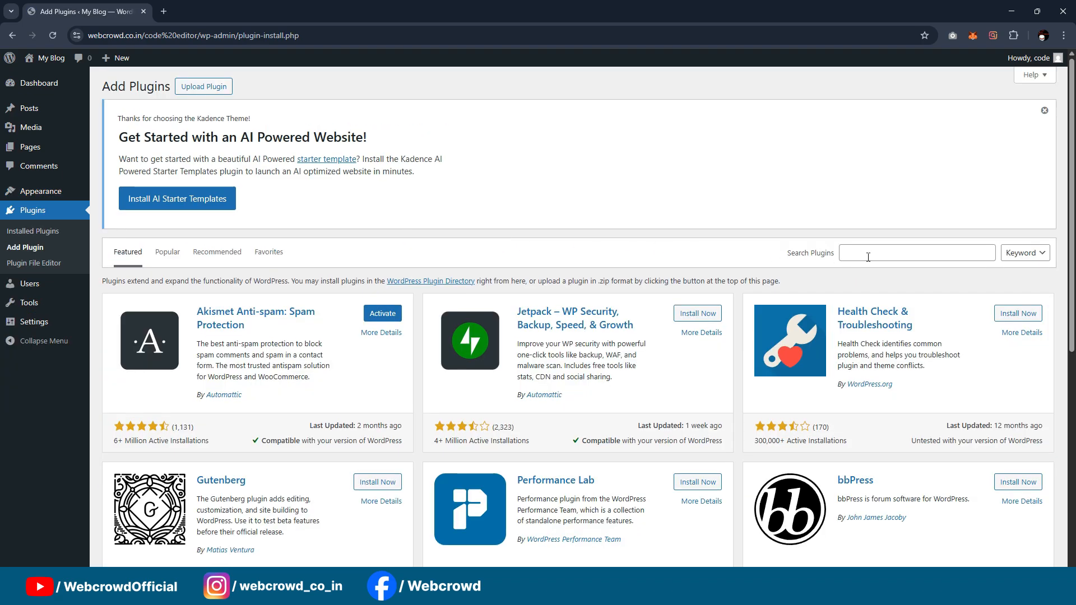
pyautogui.click(893, 255)
pyautogui.write('Element')
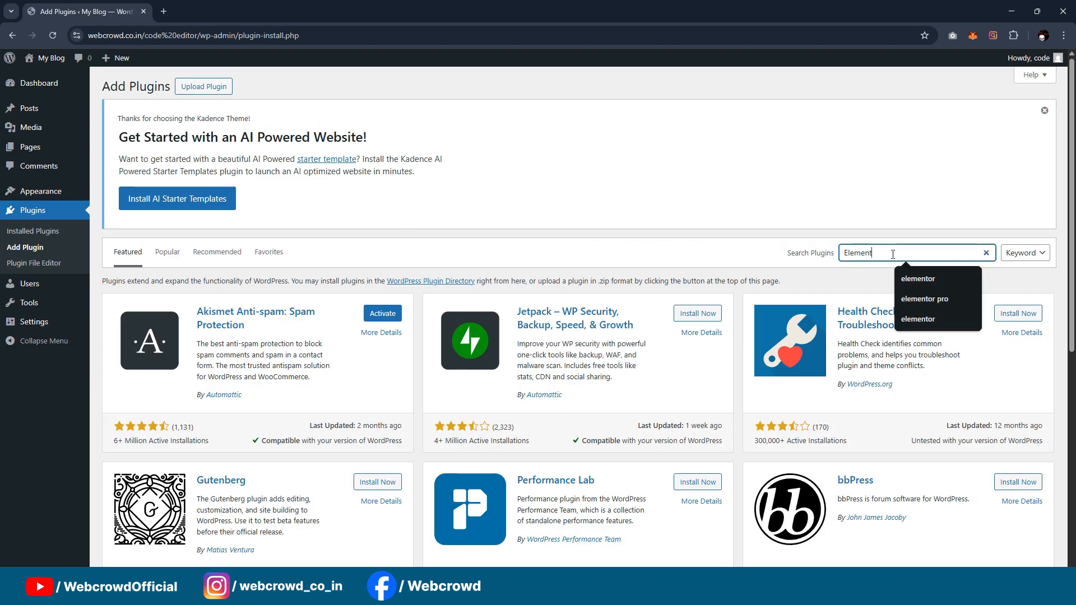
pyautogui.write('or')
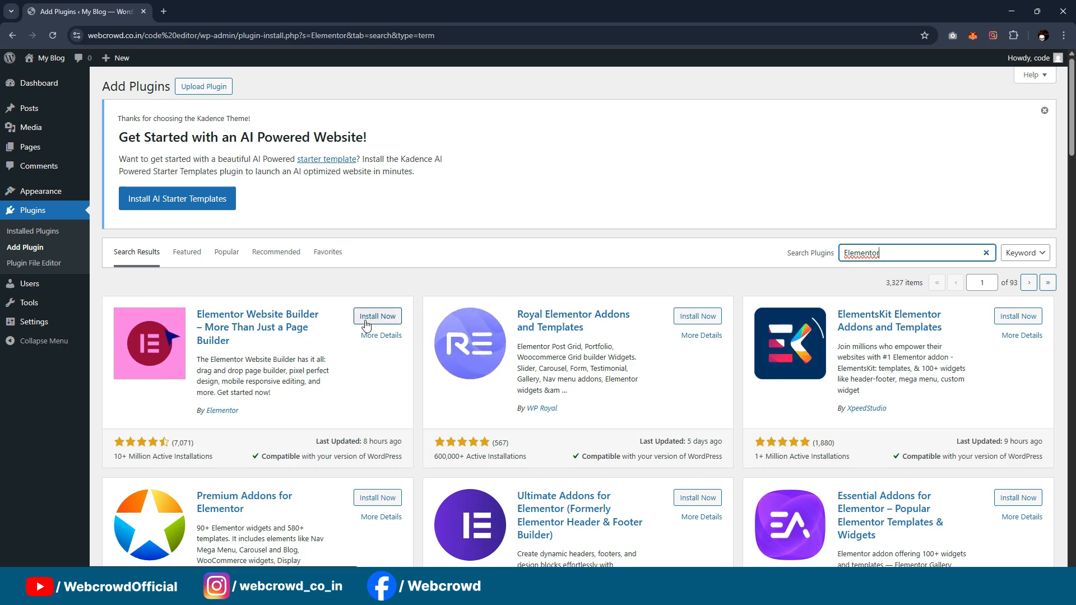
pyautogui.click(366, 318)
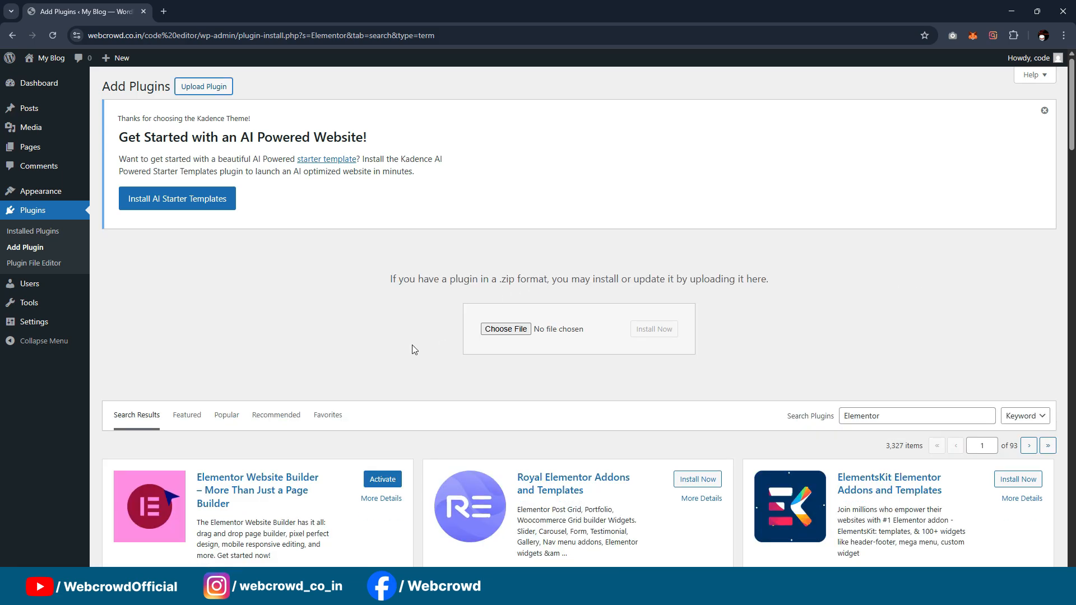
# Step: Choose pro-elements.zip from the Downloads folder as the plugin upload and install it
pyautogui.click(506, 329)
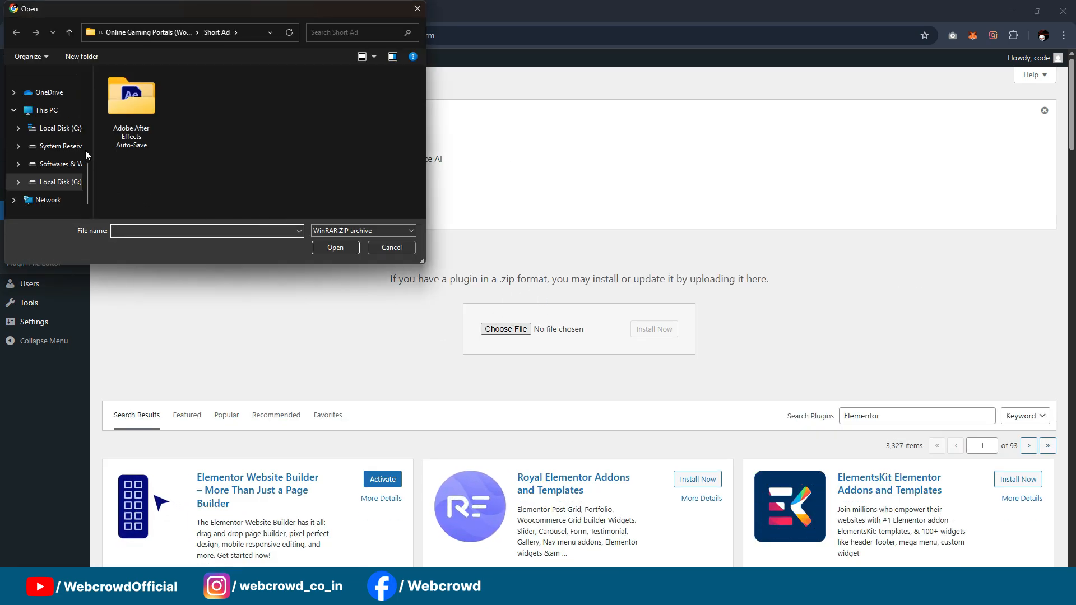
pyautogui.scroll(5, 67, 146)
pyautogui.click(61, 166)
pyautogui.click(53, 149)
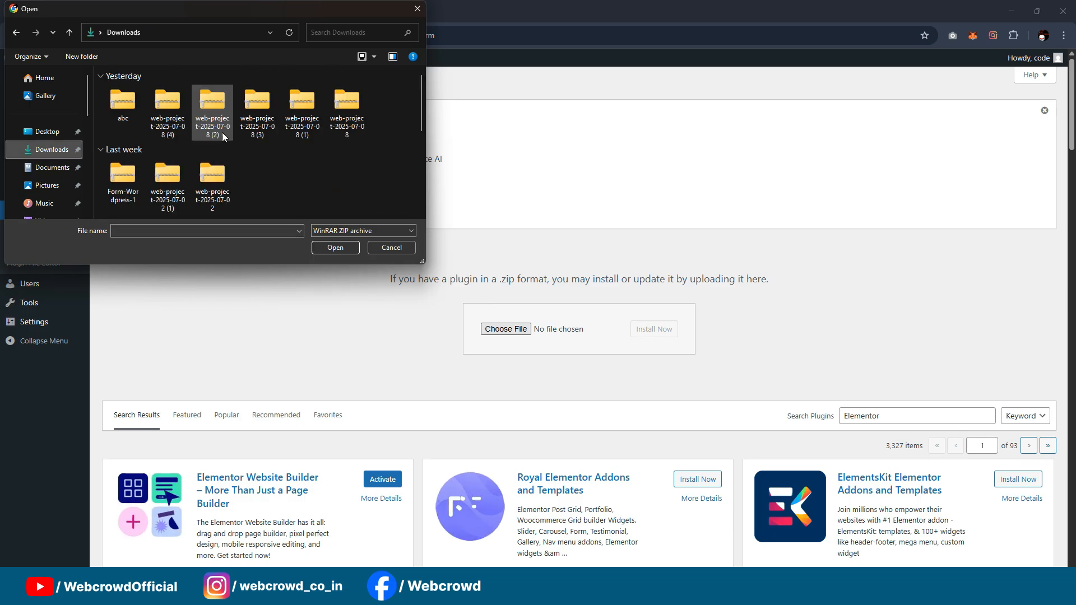
pyautogui.scroll(-2, 217, 129)
pyautogui.scroll(-2, 211, 132)
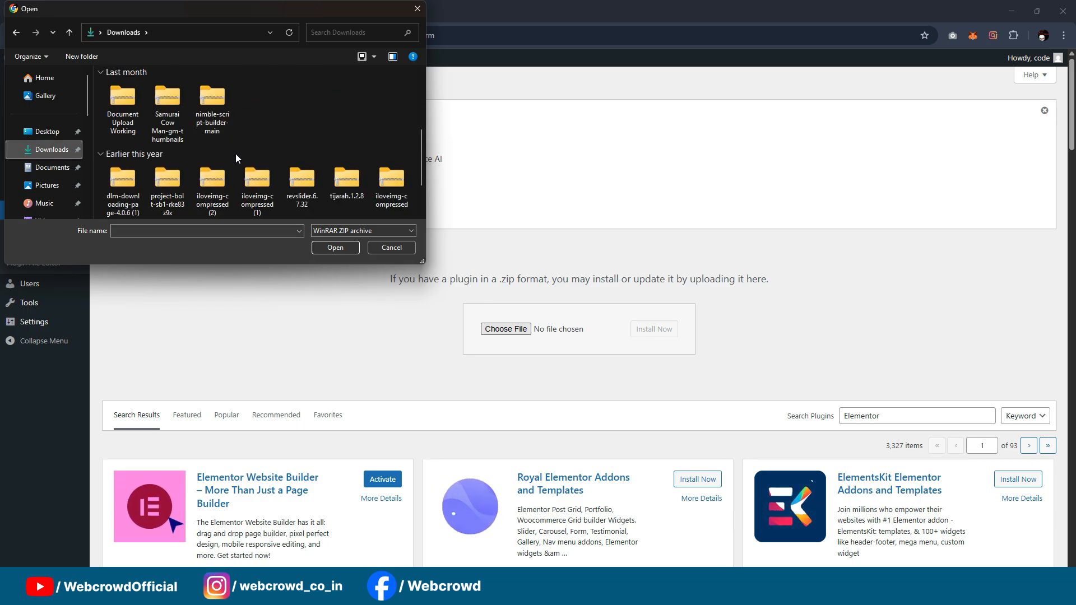
pyautogui.scroll(-3, 241, 148)
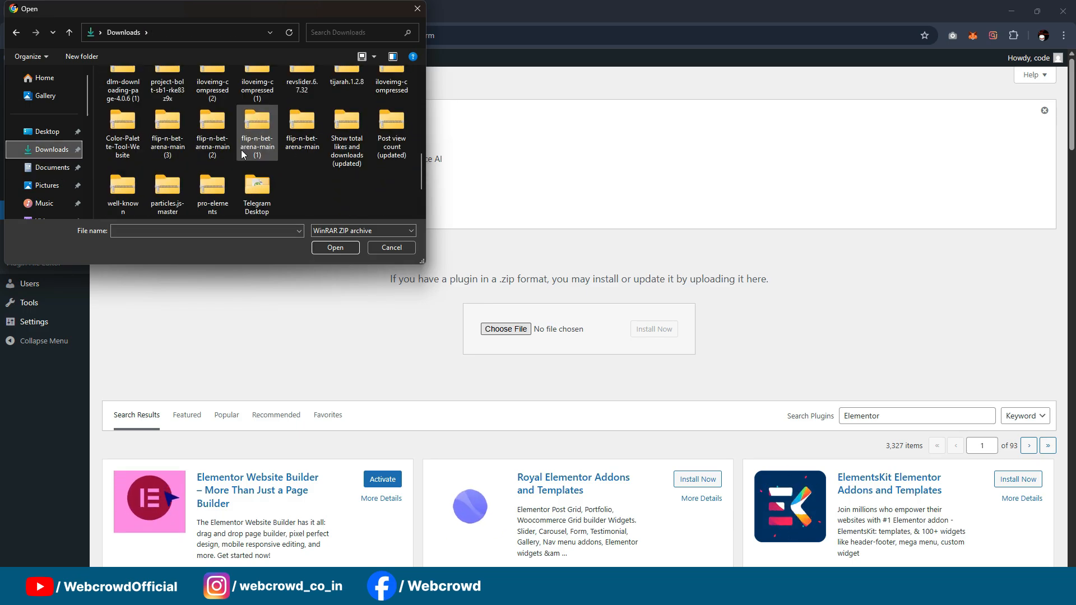
pyautogui.click(212, 191)
pyautogui.click(335, 247)
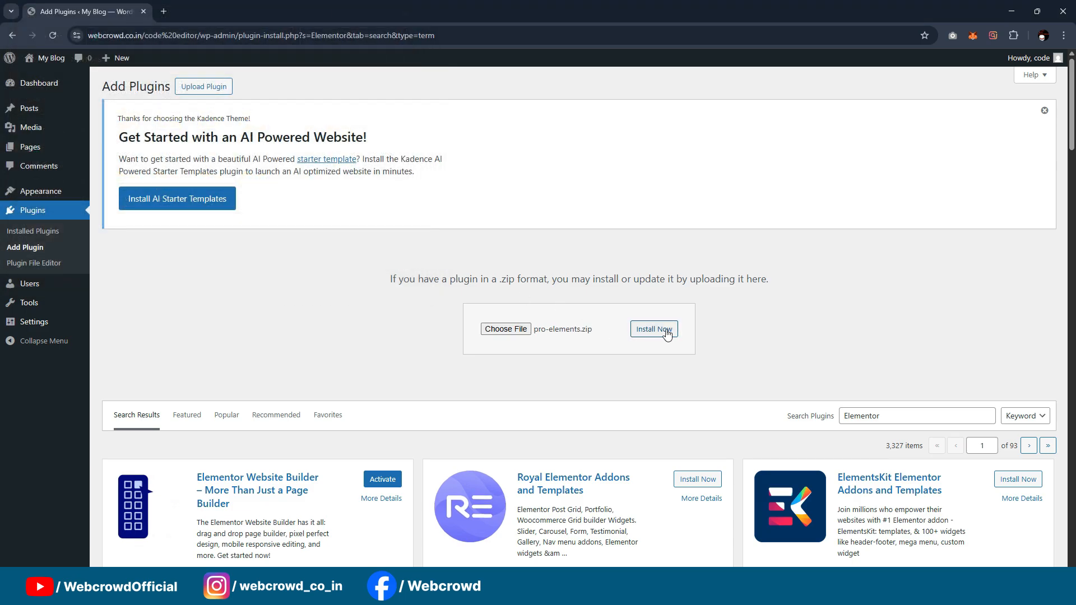
pyautogui.click(668, 334)
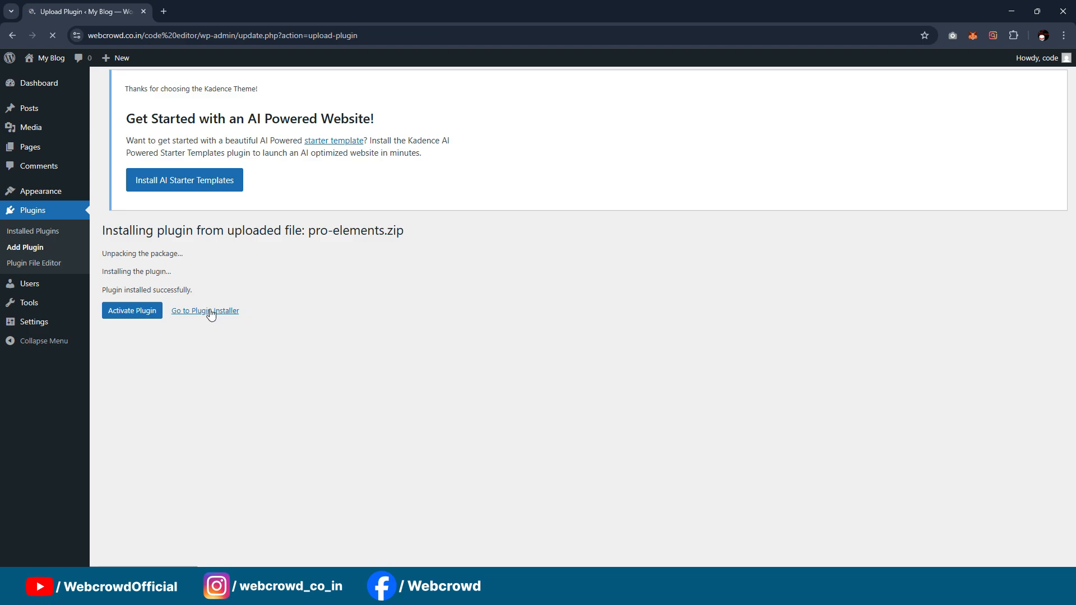
# Step: In the installed plugins list, activate Elementor and PRO Elements together with a bulk action
pyautogui.click(208, 313)
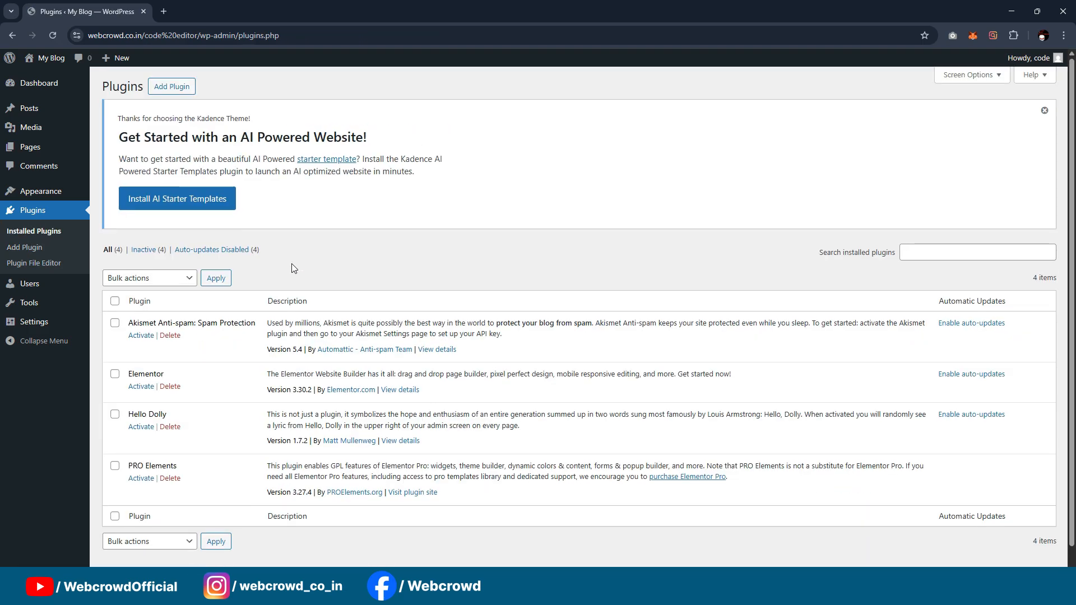
pyautogui.click(115, 376)
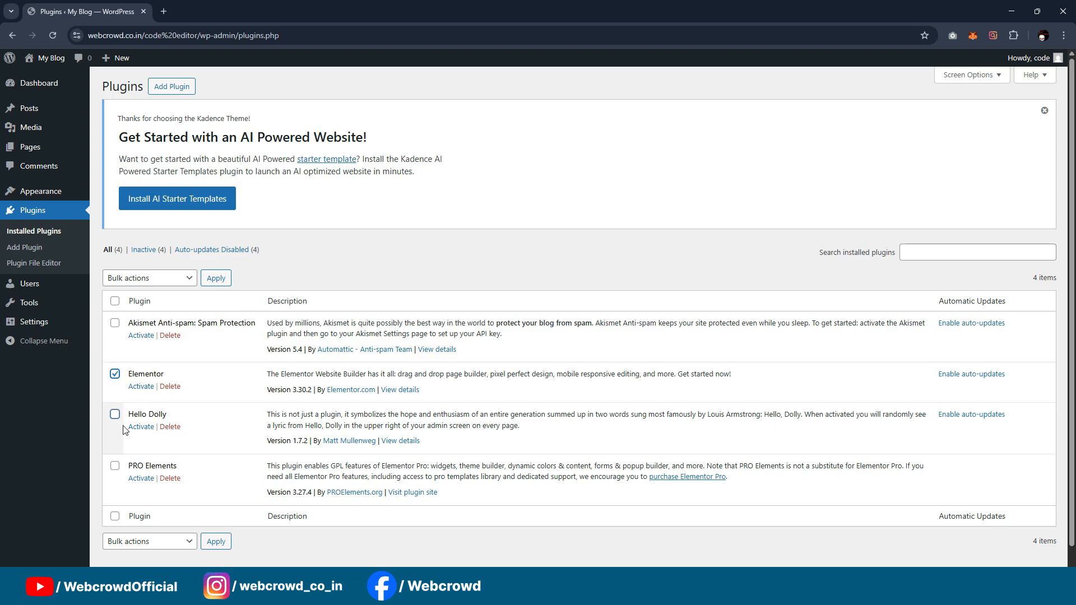
pyautogui.click(164, 536)
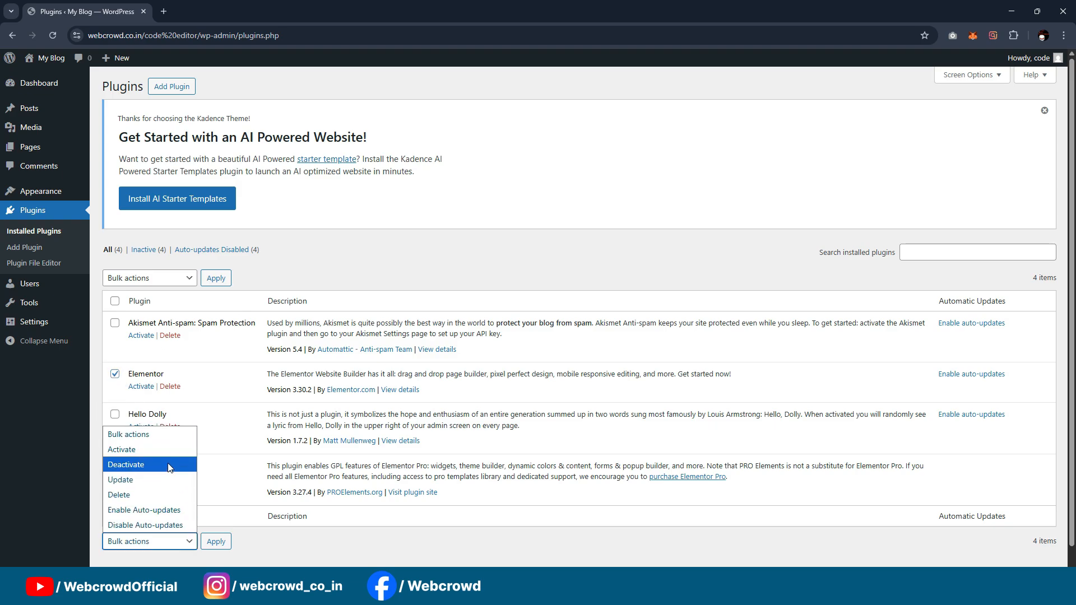
pyautogui.click(143, 450)
pyautogui.click(217, 542)
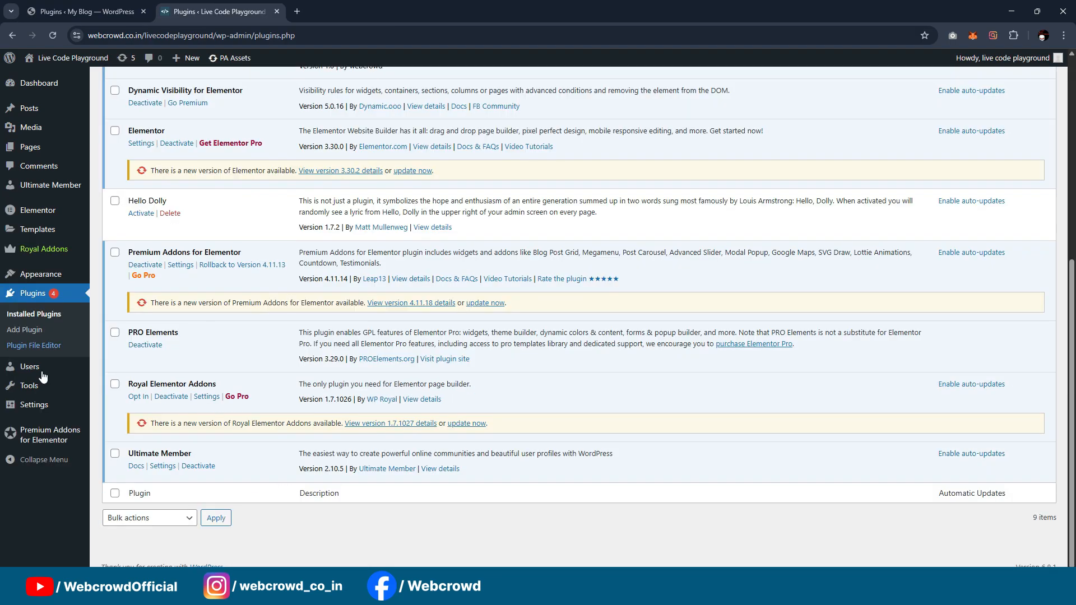
# Step: Look through the plugins installed on the Live Code Playground site
pyautogui.scroll(3, 200, 374)
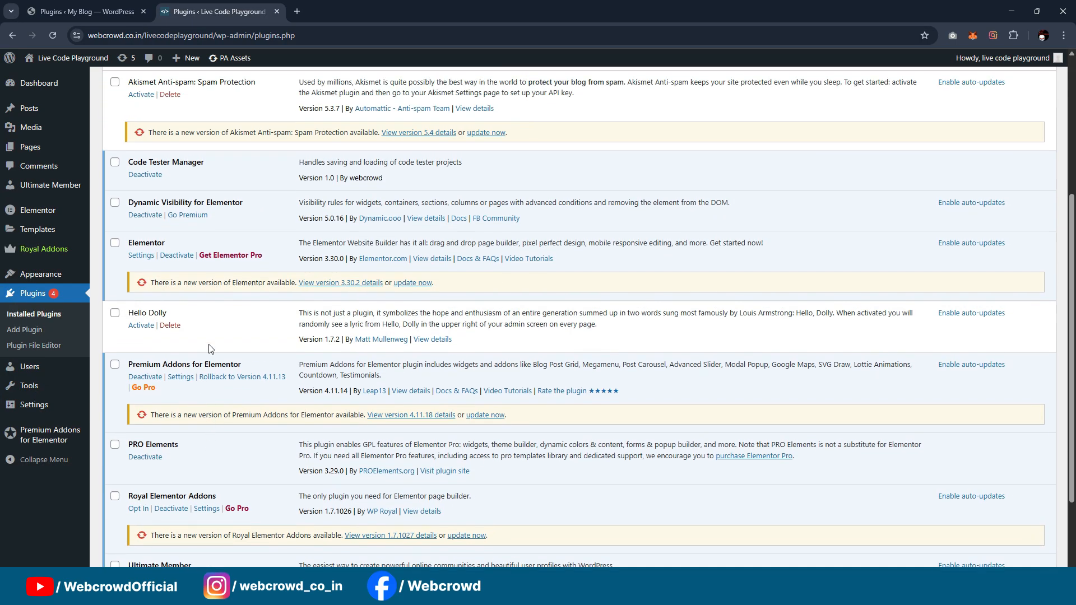
pyautogui.scroll(-1, 185, 367)
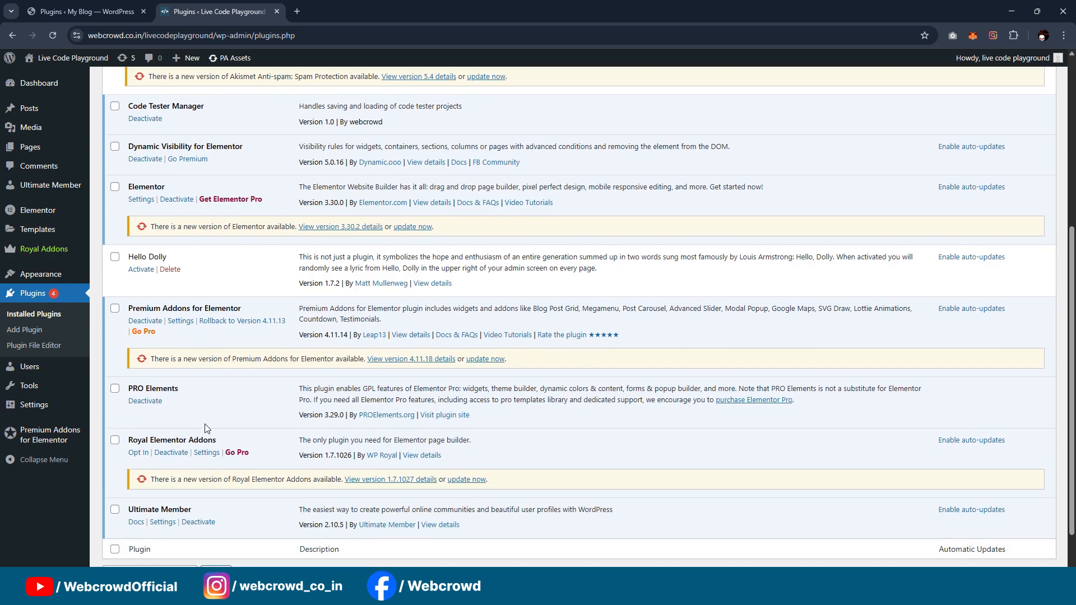
pyautogui.scroll(3, 196, 328)
pyautogui.scroll(2, 159, 335)
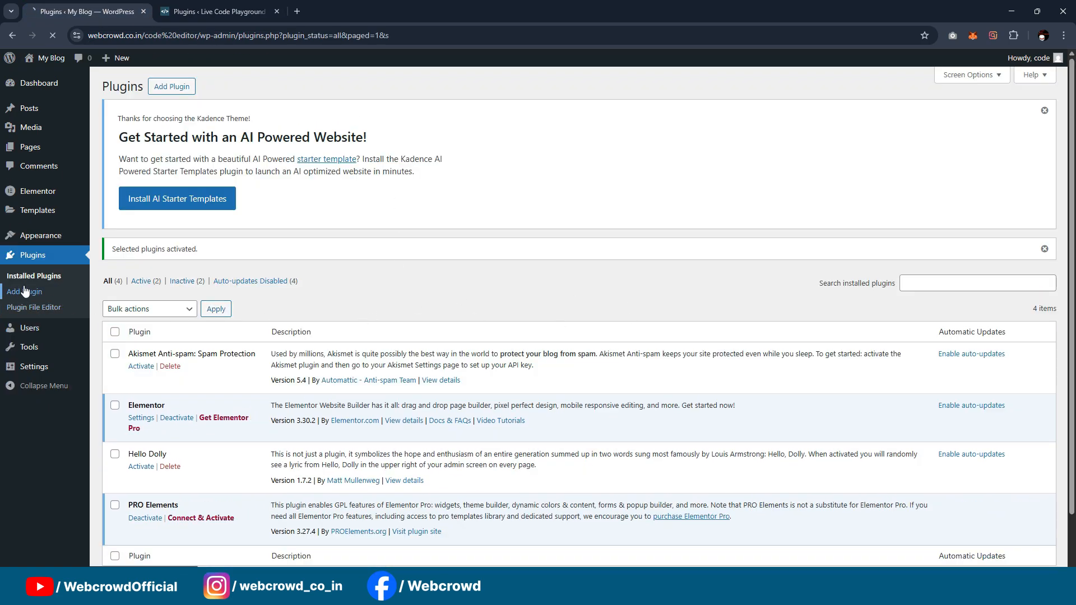
# Step: On the My Blog site, search new plugins for "addons" and install Royal Elementor Addons and Templates and Premium Addons for Elementor
pyautogui.click(23, 292)
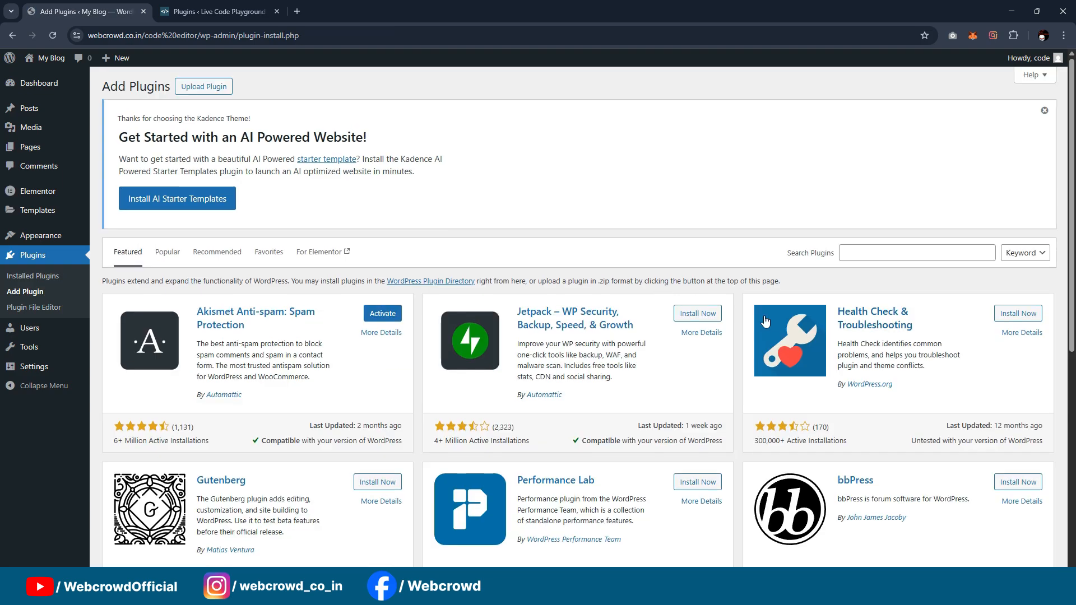
pyautogui.click(866, 257)
pyautogui.write('adon')
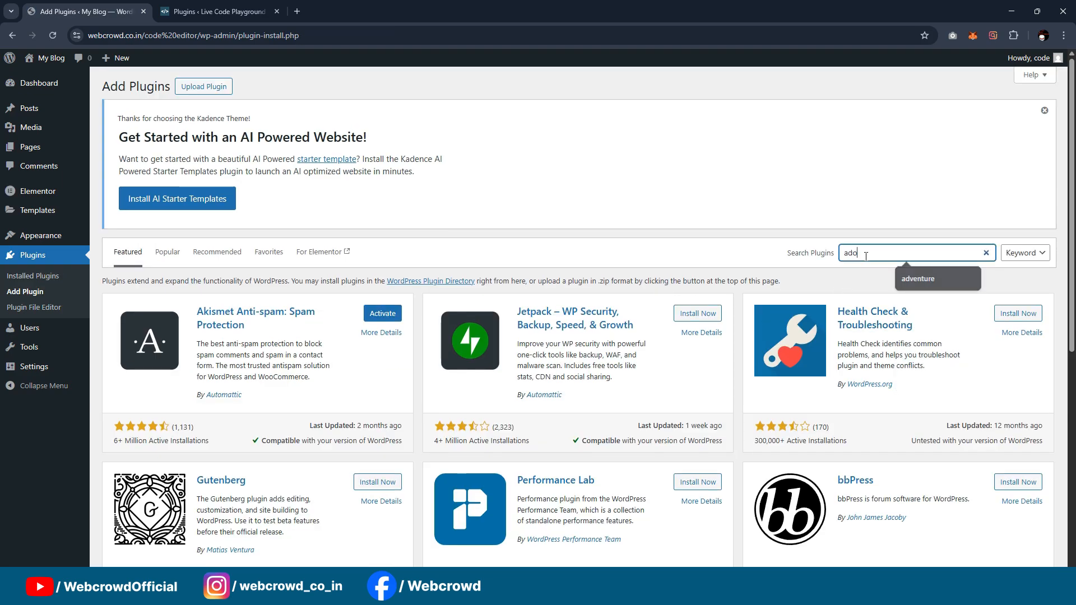
pyautogui.write('dons')
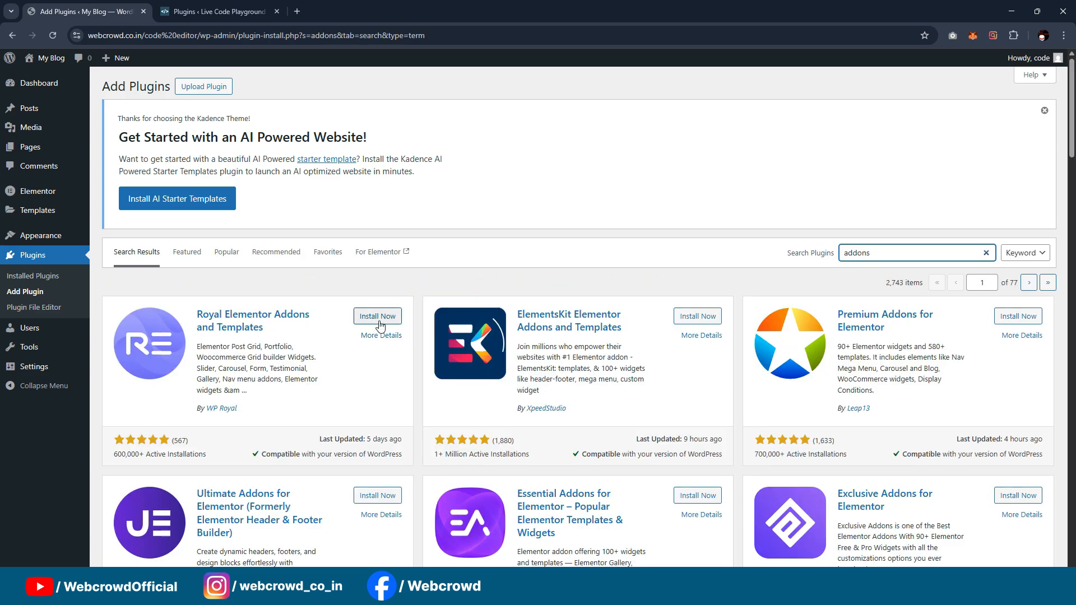
pyautogui.click(375, 316)
pyautogui.scroll(-1, 620, 301)
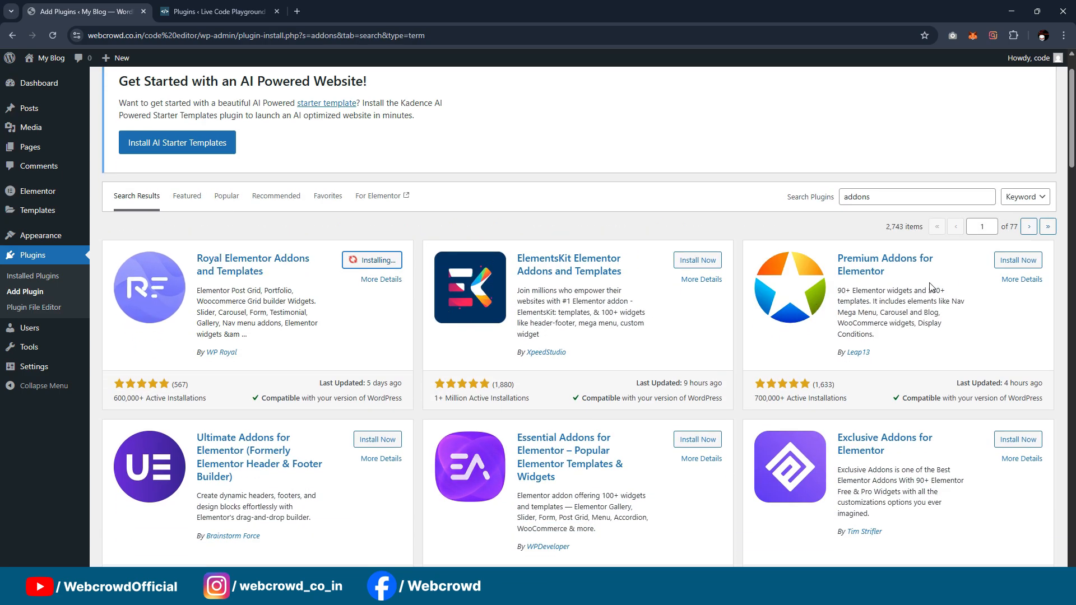
pyautogui.click(1016, 260)
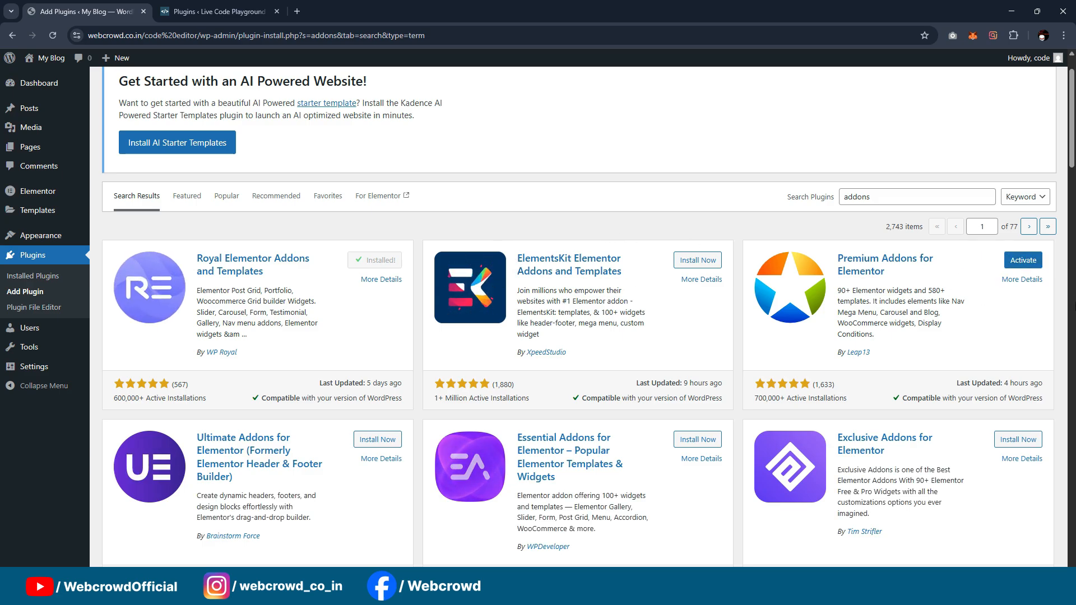
# Step: In the installed plugins list, bulk-activate Premium Addons for Elementor and Royal Elementor Addons
pyautogui.click(42, 277)
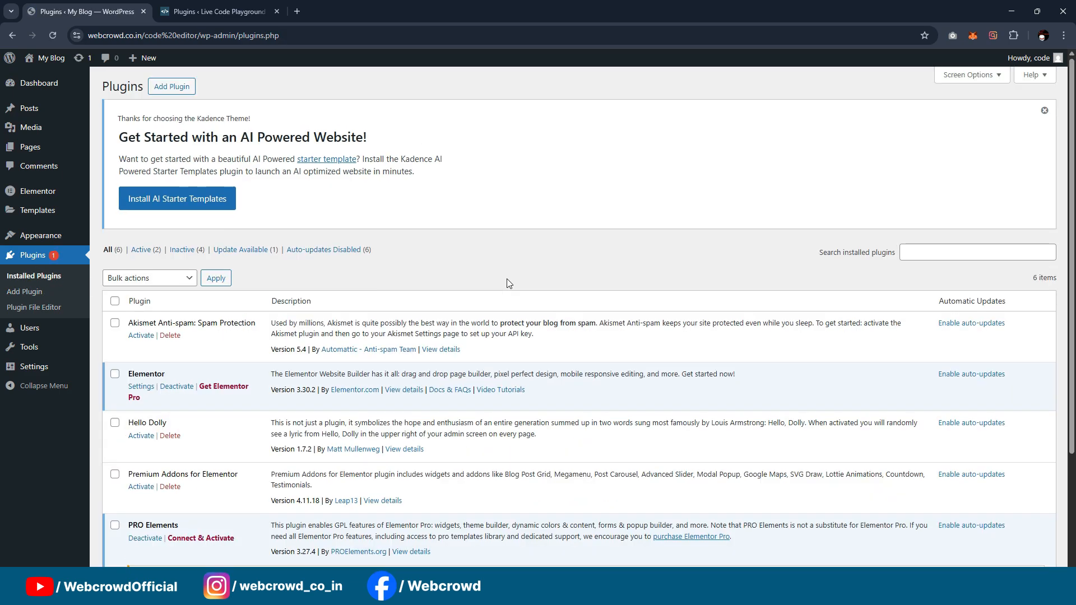
pyautogui.scroll(-3, 115, 352)
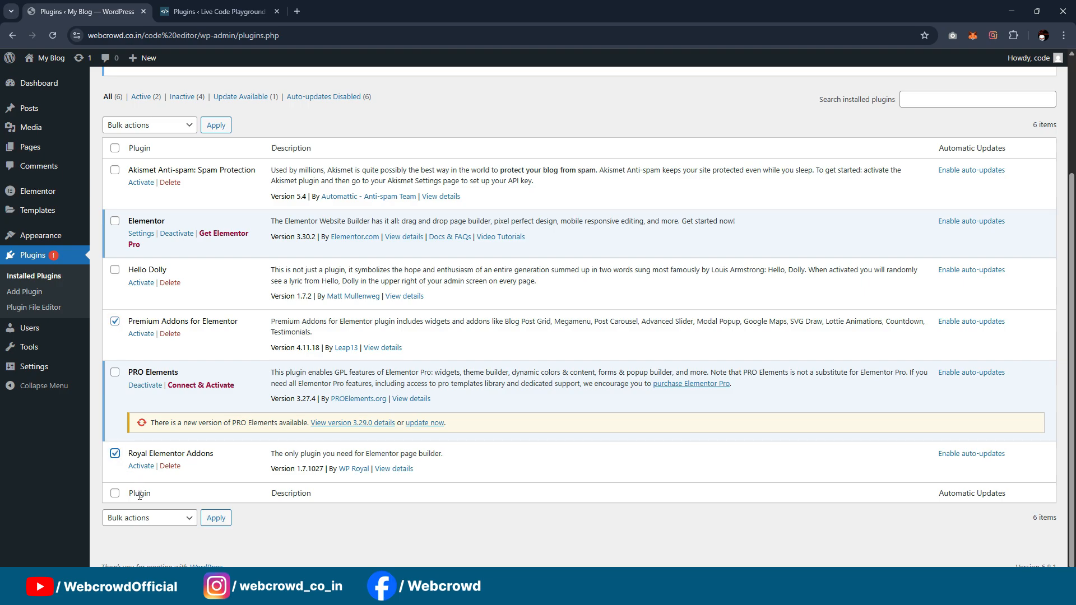
pyautogui.click(148, 524)
pyautogui.click(133, 424)
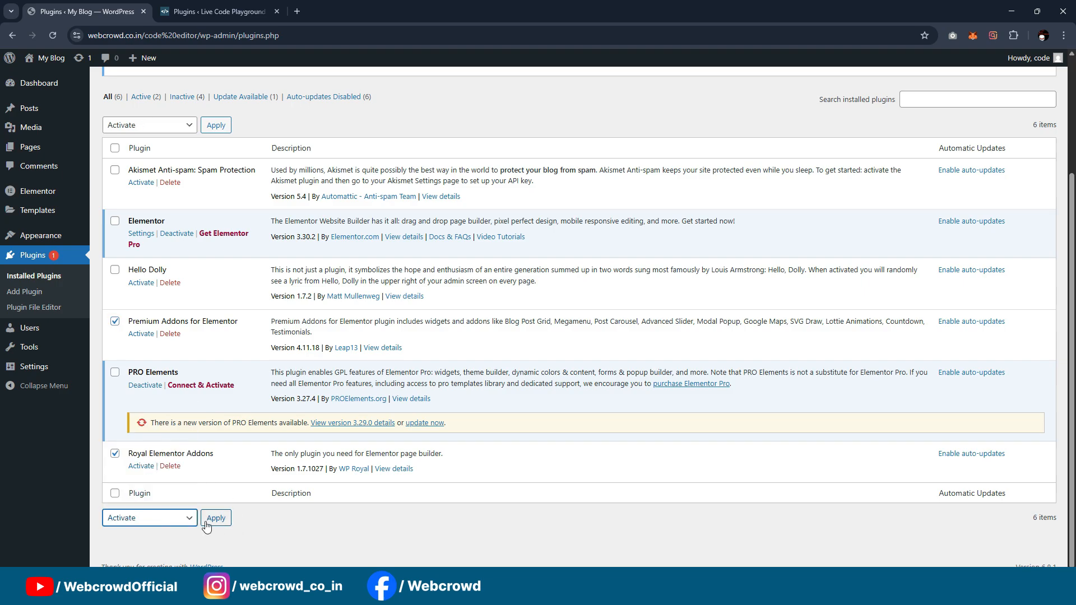
pyautogui.click(212, 521)
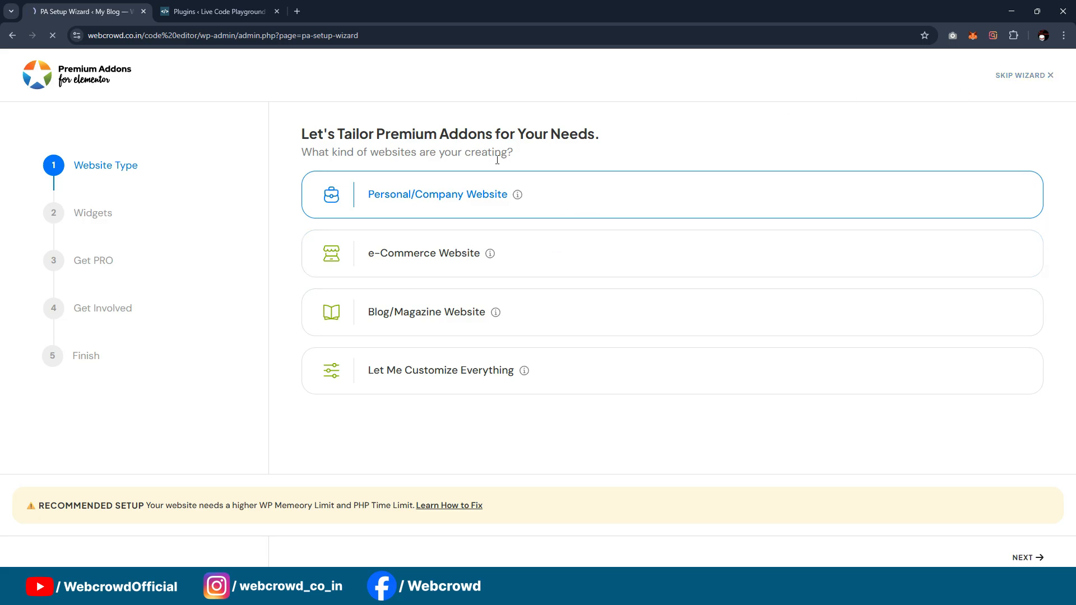
# Step: Leave the Premium Addons setup wizard for the installed plugins list and update PRO Elements to version 3.29.0
pyautogui.scroll(-8, 324, 303)
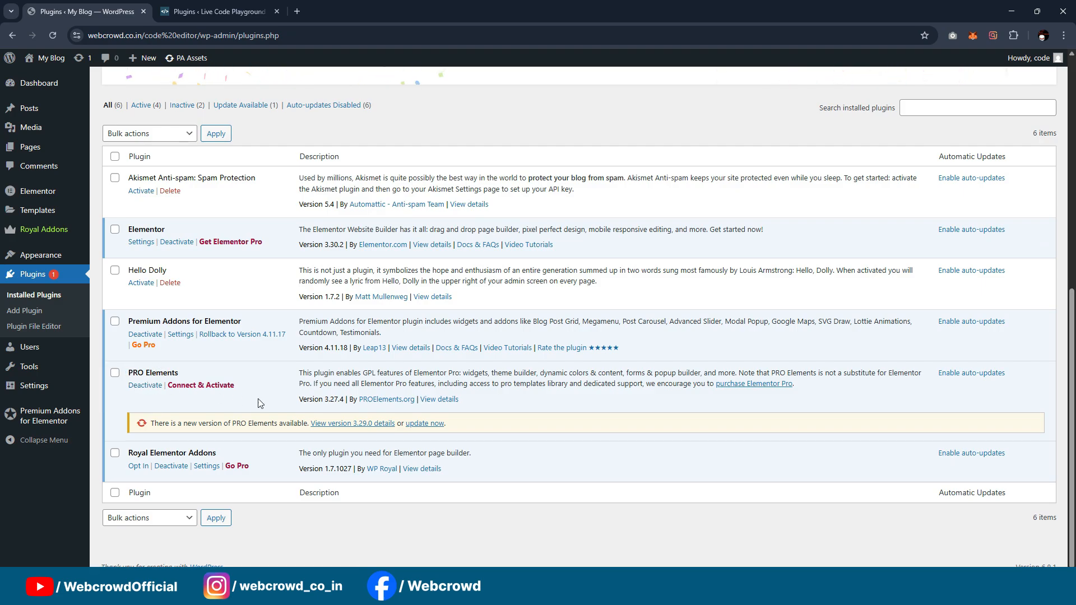
pyautogui.click(424, 423)
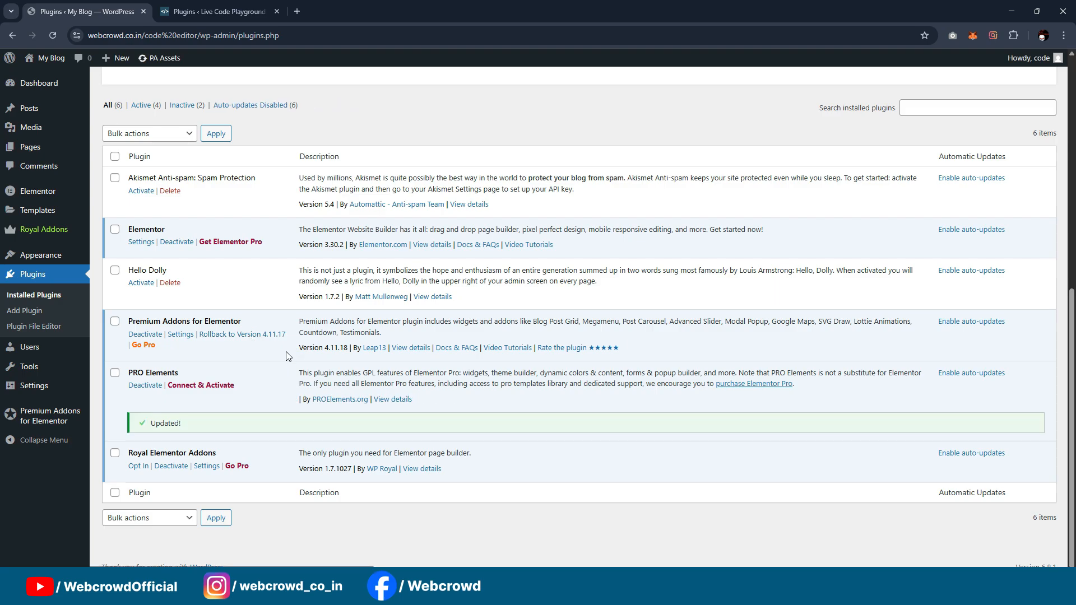
pyautogui.scroll(3, 291, 360)
pyautogui.scroll(-3, 273, 230)
pyautogui.scroll(2, 357, 291)
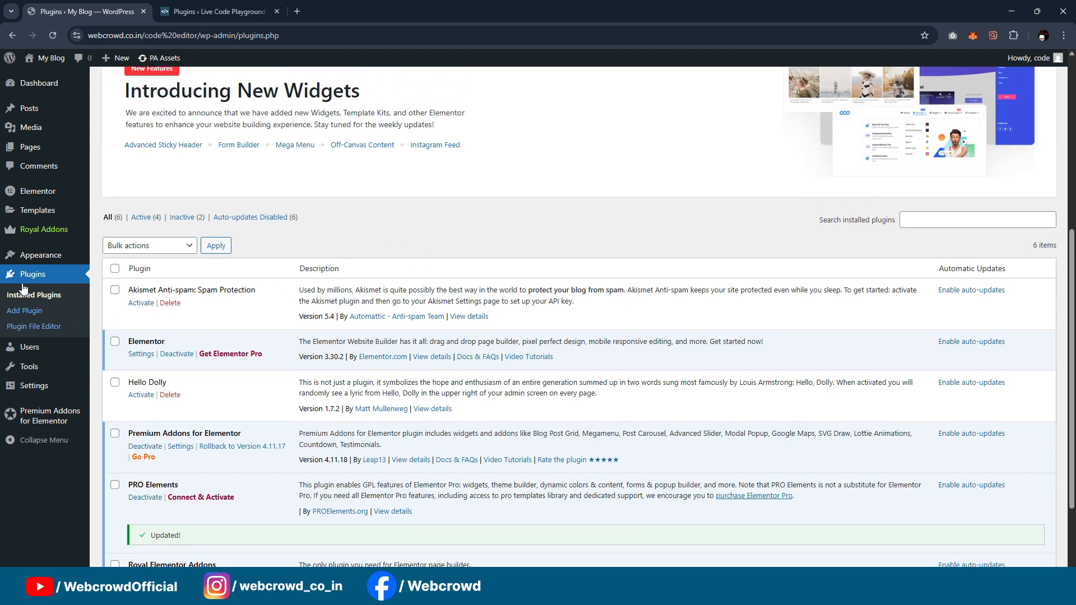
# Step: Add a new page in a separate browser tab and title it "Home"
pyautogui.moveTo(25, 146)
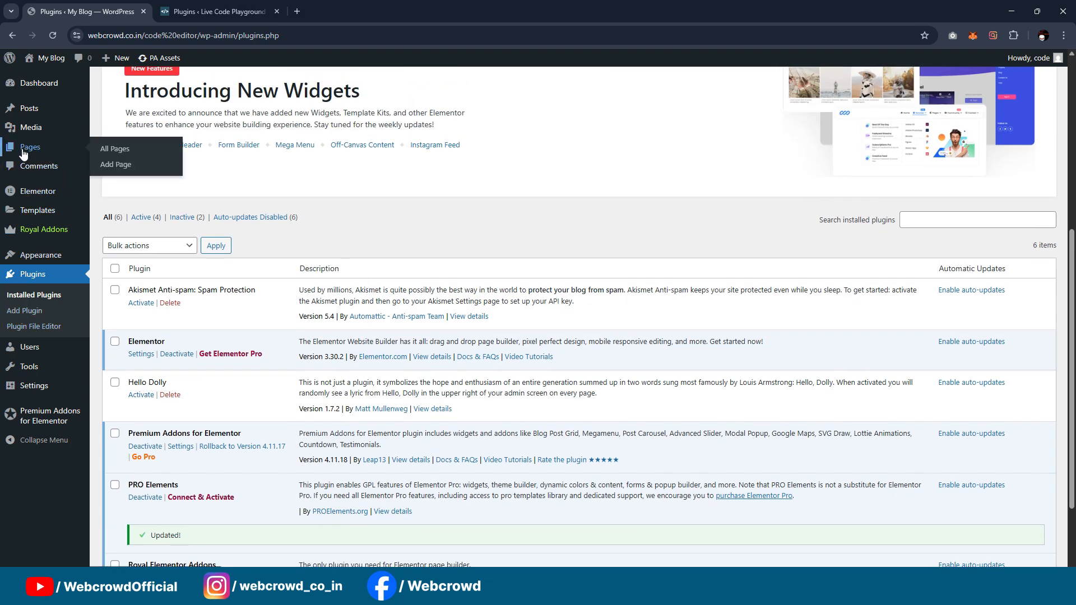
pyautogui.middleClick(114, 169)
pyautogui.click(193, 4)
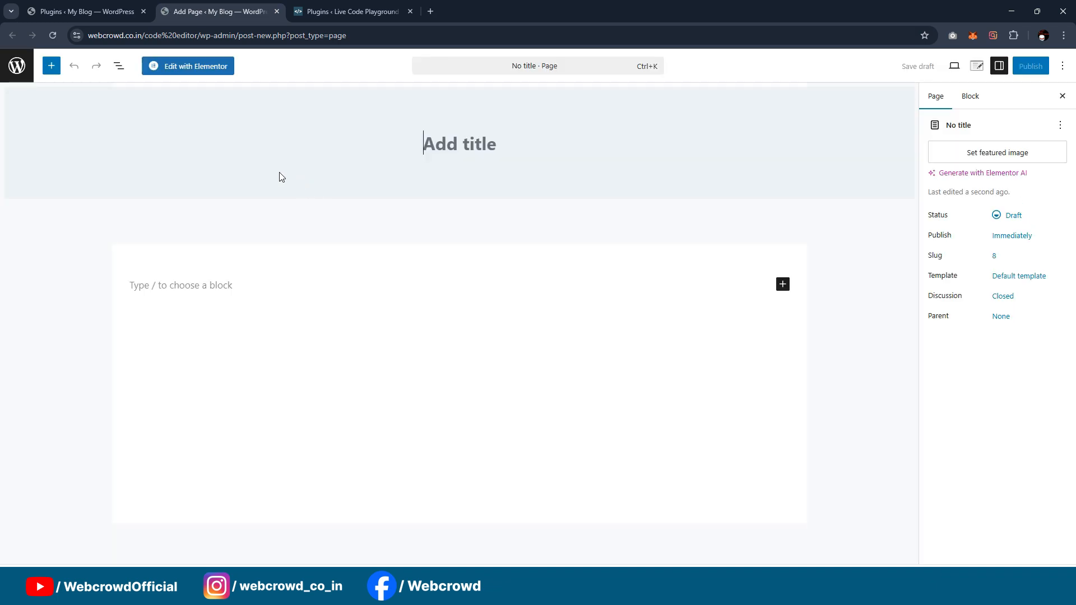
pyautogui.write('Home')
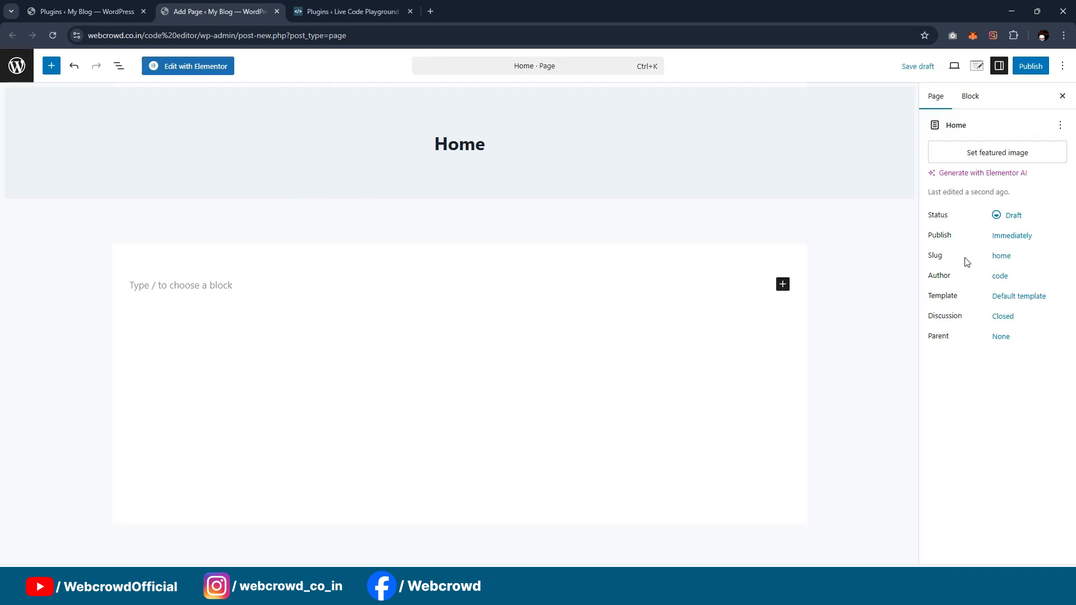
# Step: Set the Home page's template to Elementor Full Width, publish the page, and return to the plugins tab
pyautogui.click(1024, 303)
pyautogui.click(891, 359)
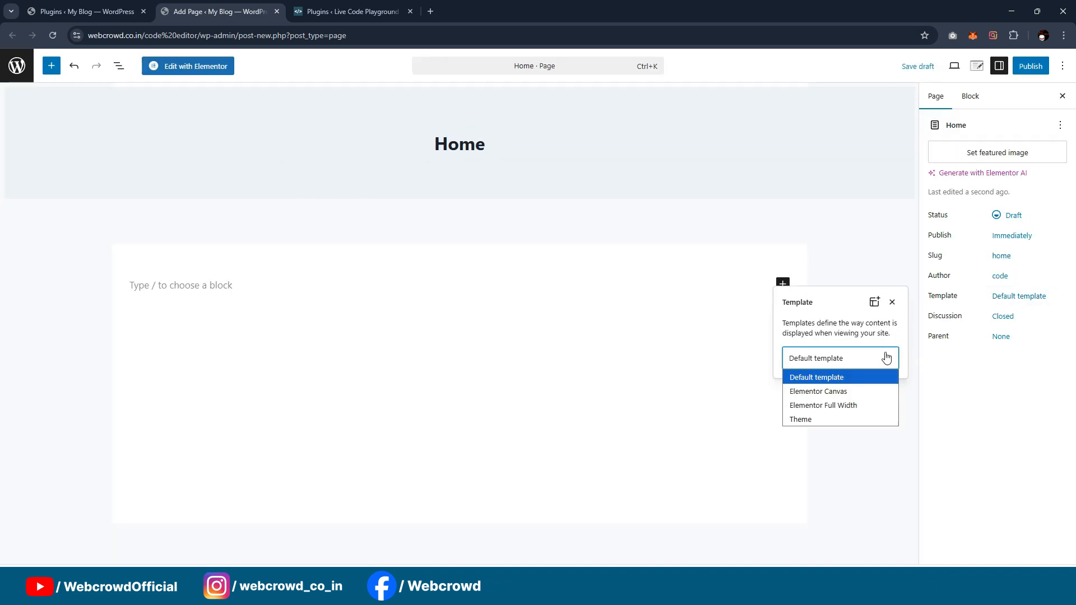
pyautogui.click(841, 405)
pyautogui.click(1031, 66)
pyautogui.click(1033, 65)
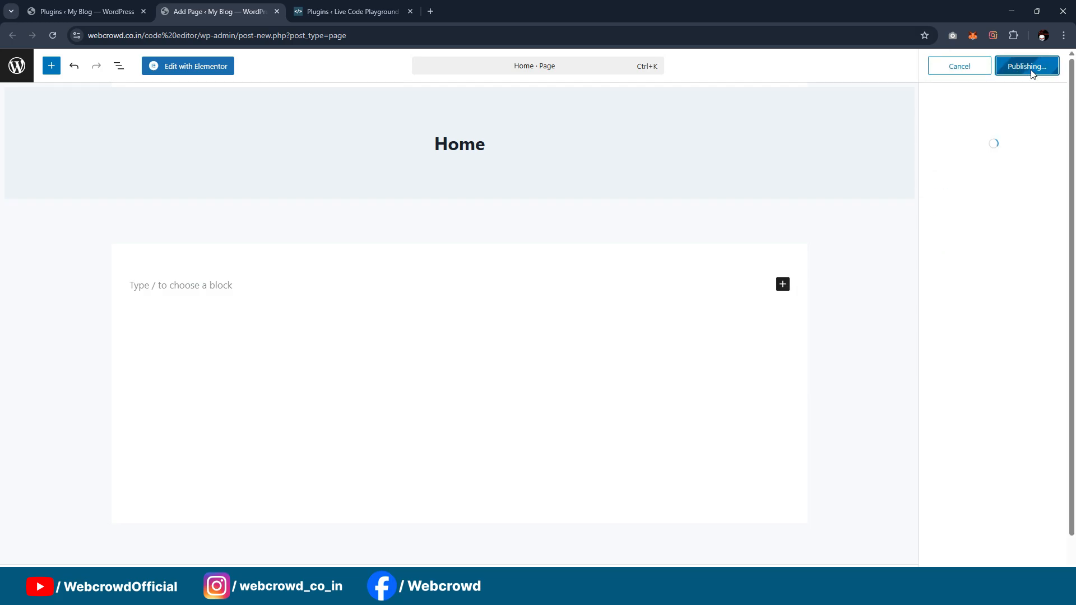
pyautogui.click(98, 11)
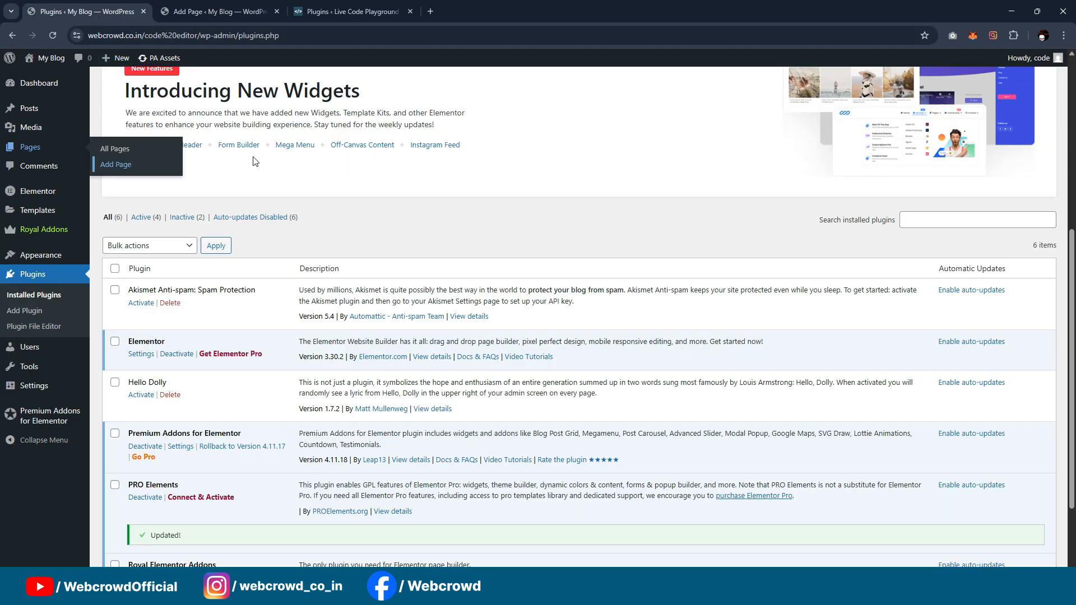
pyautogui.scroll(3, 377, 172)
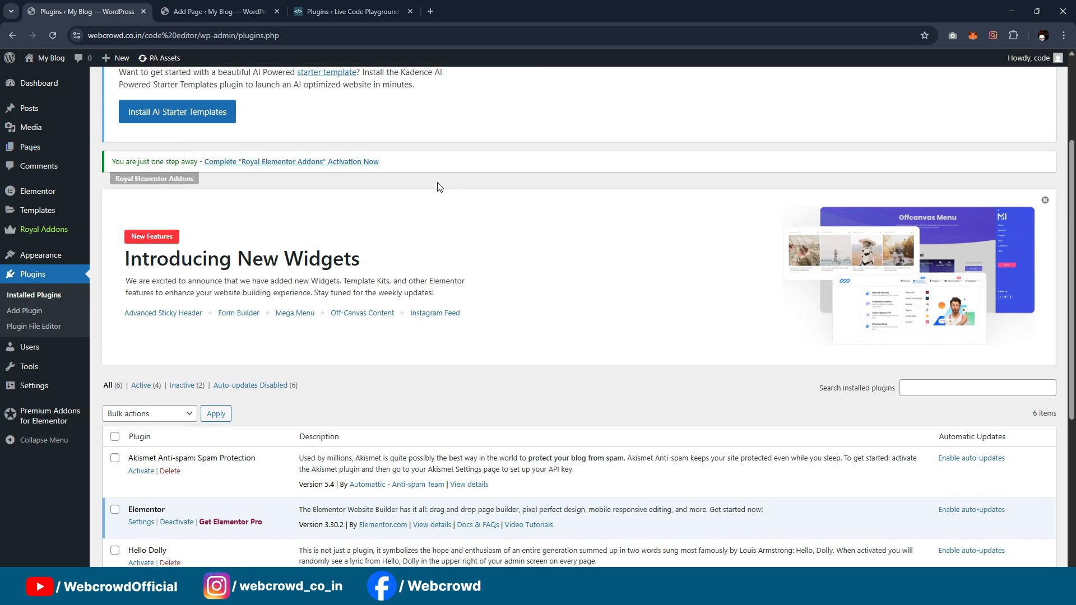
pyautogui.click(219, 11)
pyautogui.click(88, 7)
pyautogui.click(220, 11)
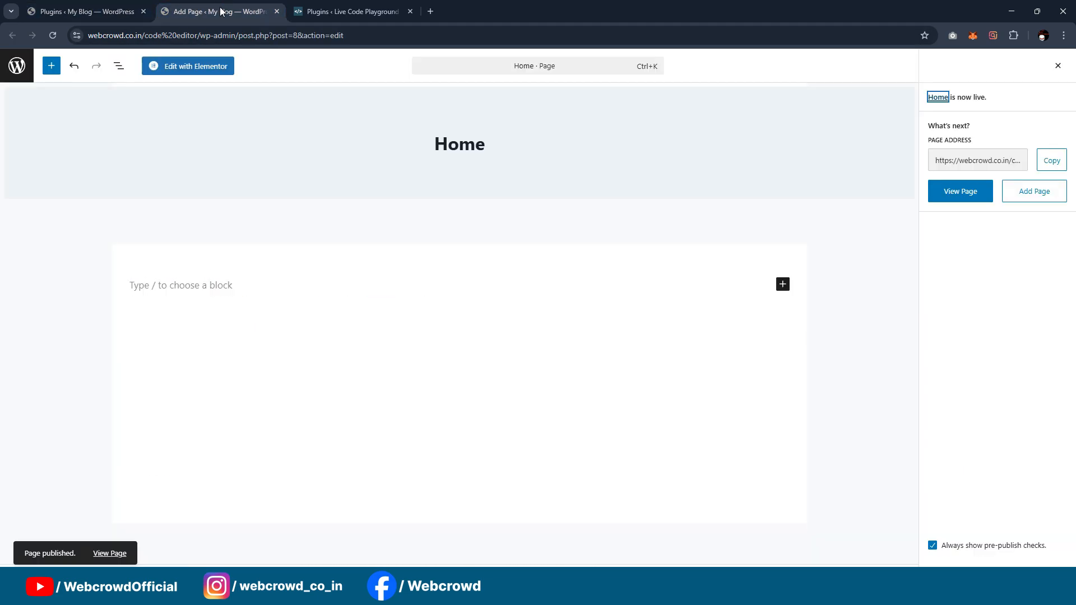
pyautogui.click(97, 8)
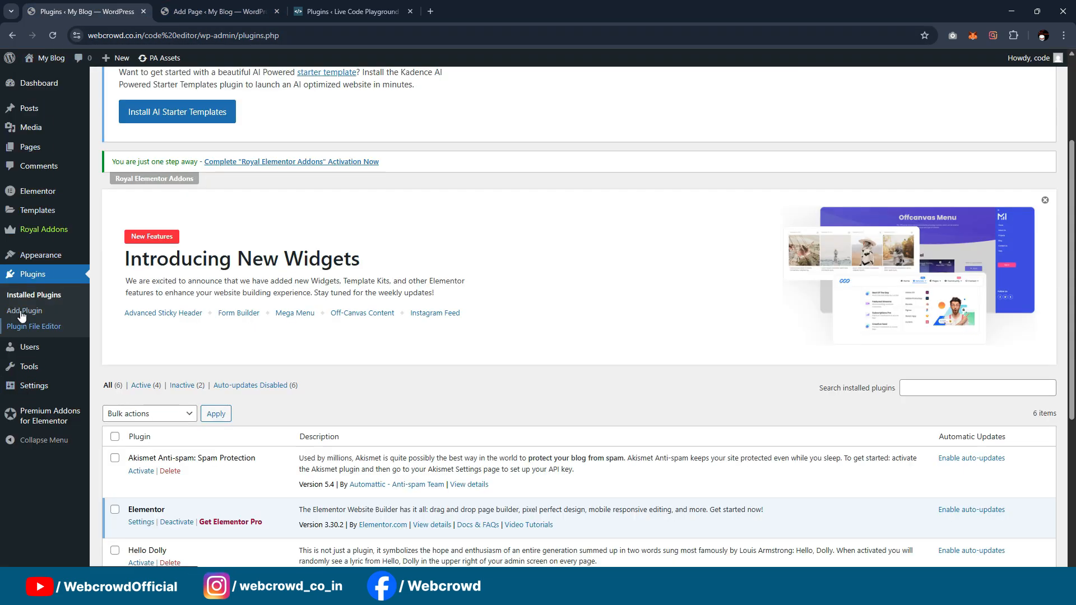
# Step: Open the theme customizer in a separate browser tab, set the homepage to the static page Home, and publish the change
pyautogui.moveTo(74, 262)
pyautogui.middleClick(116, 291)
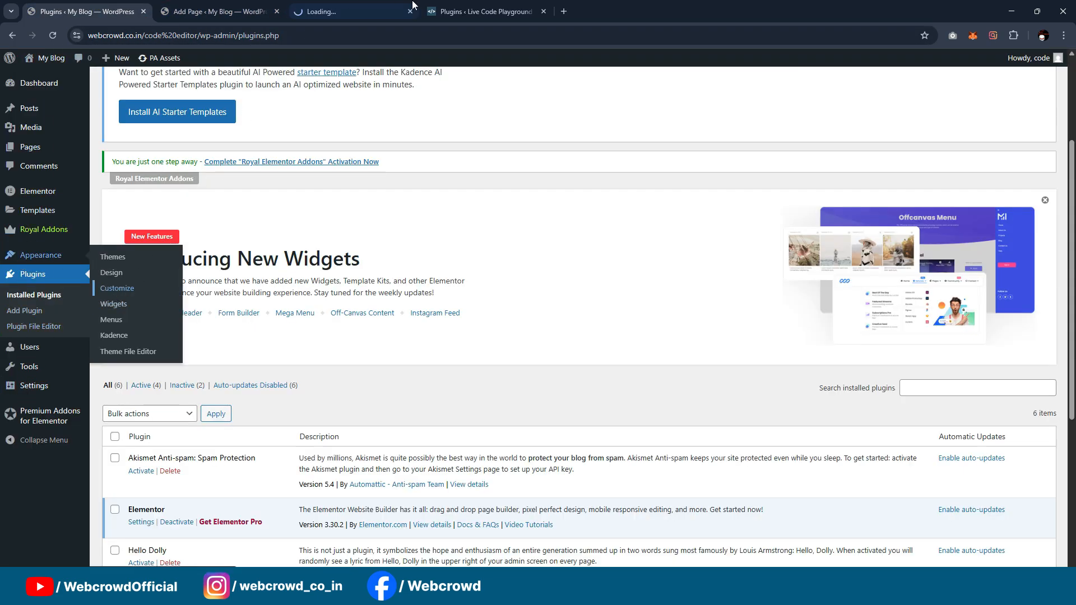
pyautogui.click(410, 4)
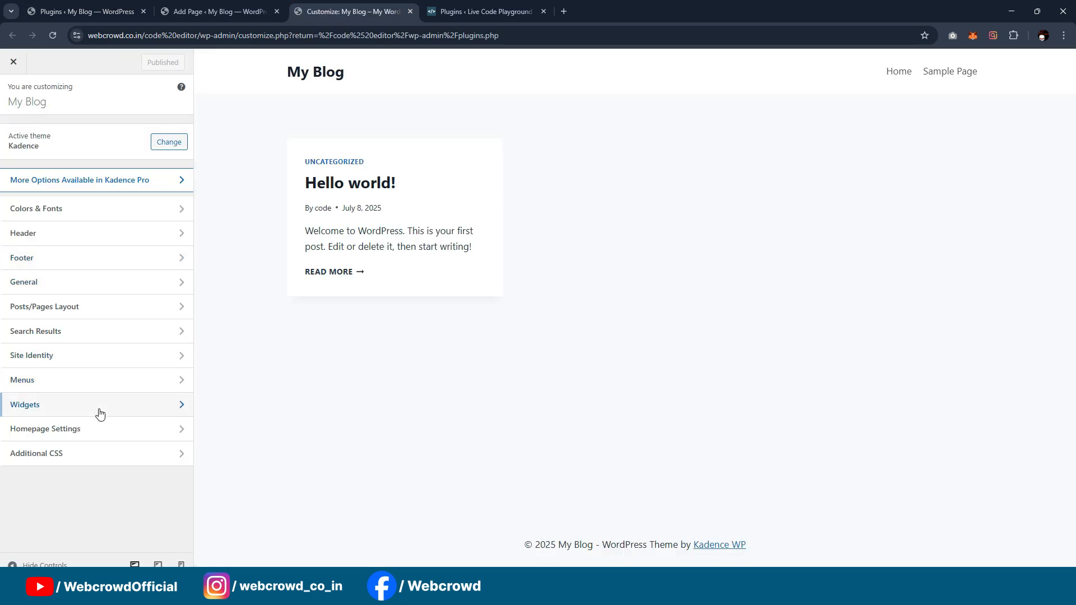
pyautogui.click(81, 430)
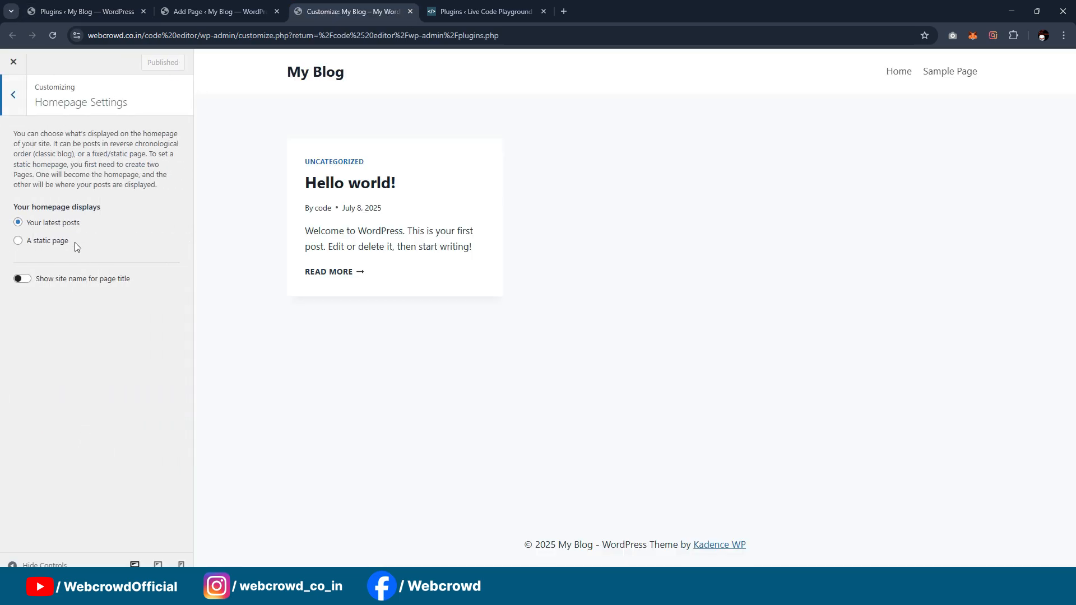
pyautogui.click(56, 241)
pyautogui.click(65, 294)
pyautogui.click(56, 323)
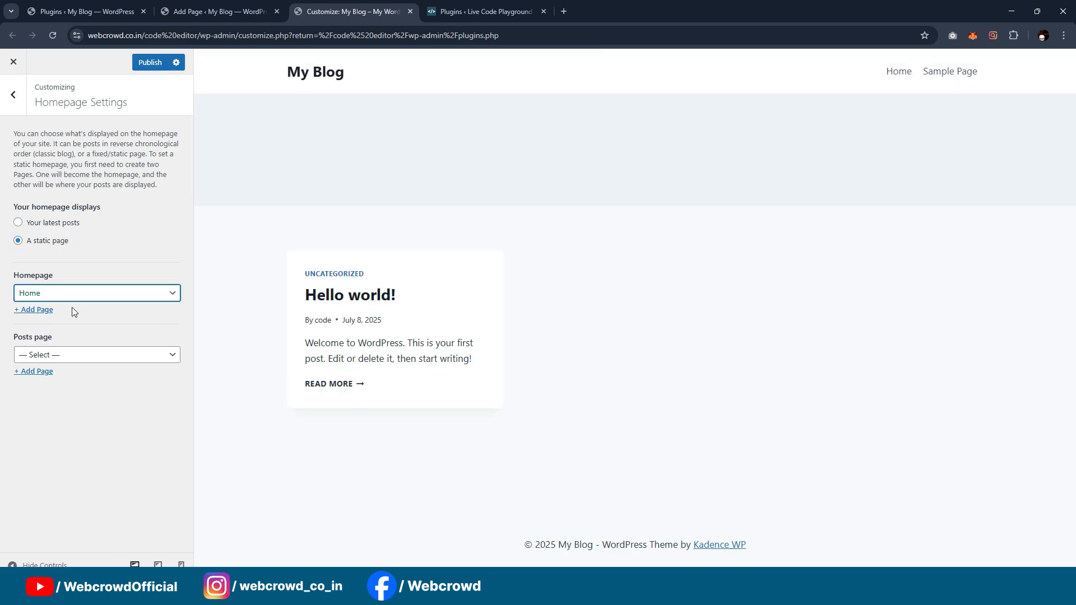
pyautogui.click(151, 63)
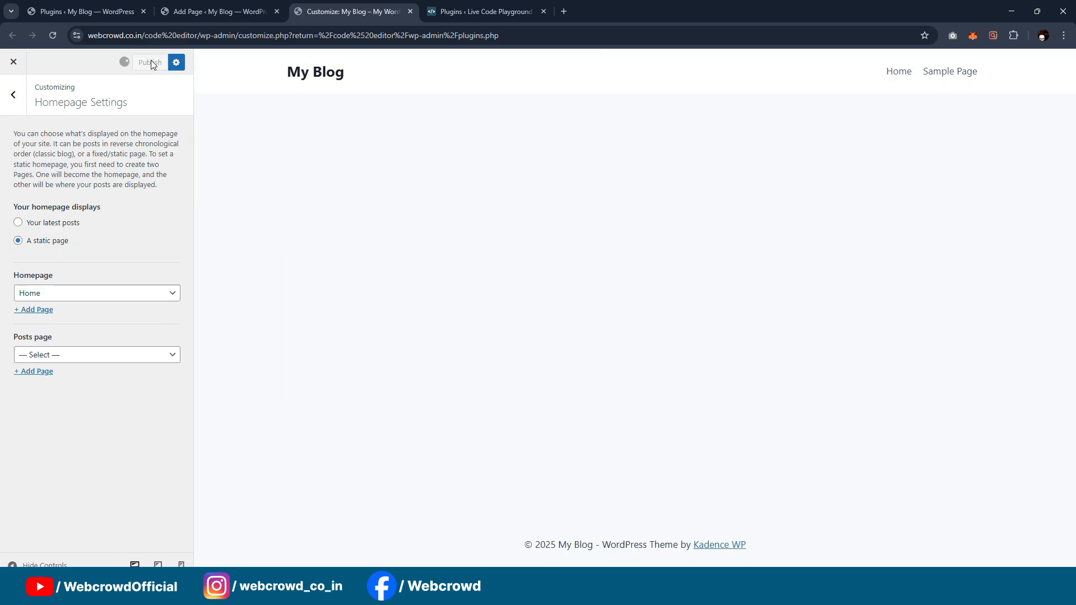
# Step: Close the customizer tab and the Home page editor tab
pyautogui.click(410, 12)
pyautogui.click(201, 4)
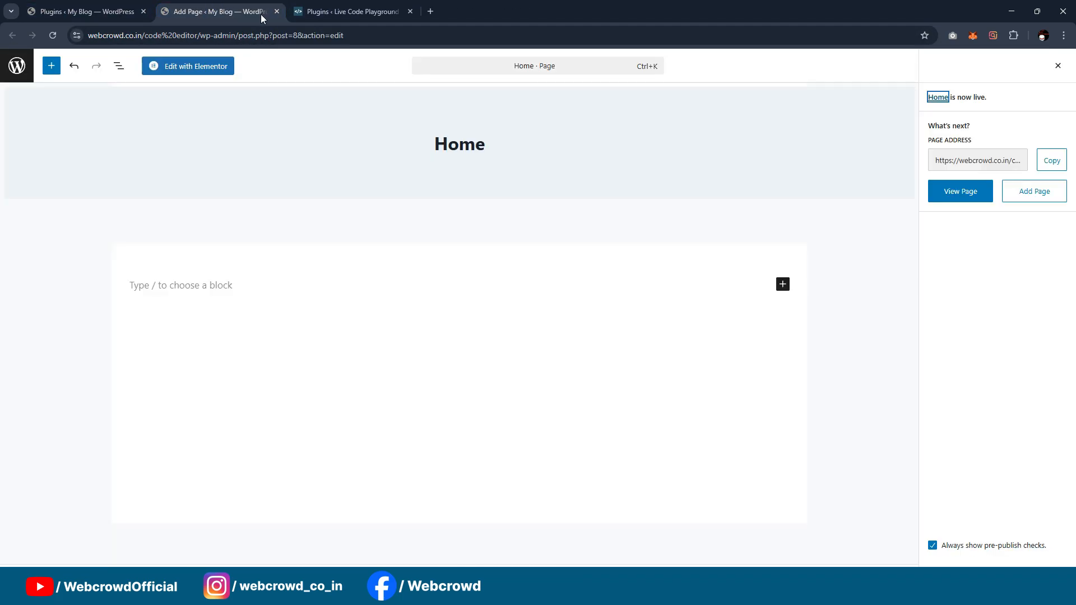
pyautogui.click(277, 11)
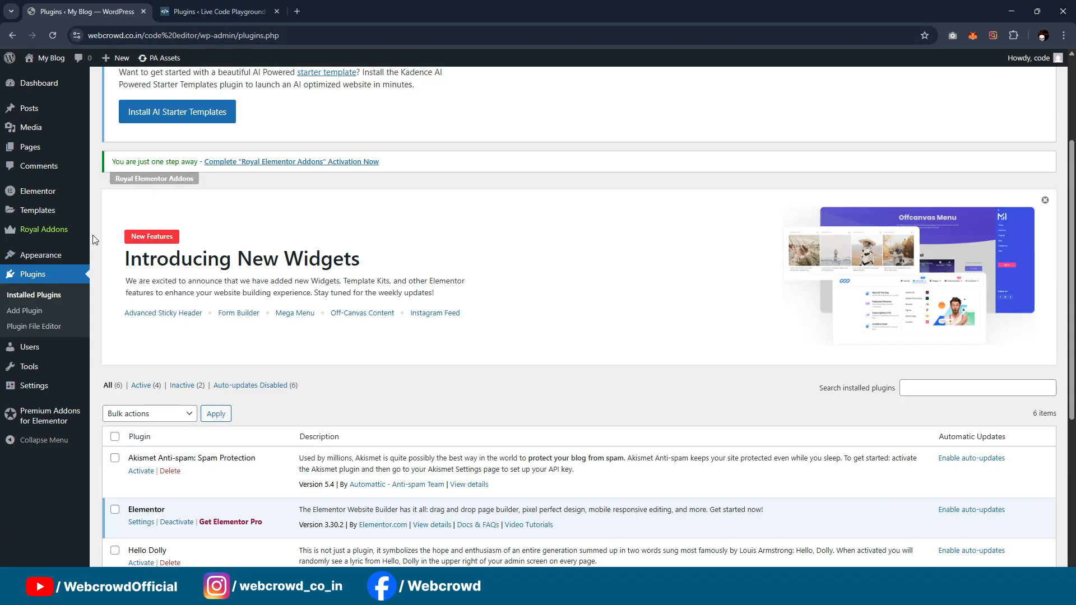
# Step: Add another new page in a separate browser tab and title it "Dashboard"
pyautogui.scroll(3, 93, 240)
pyautogui.moveTo(34, 146)
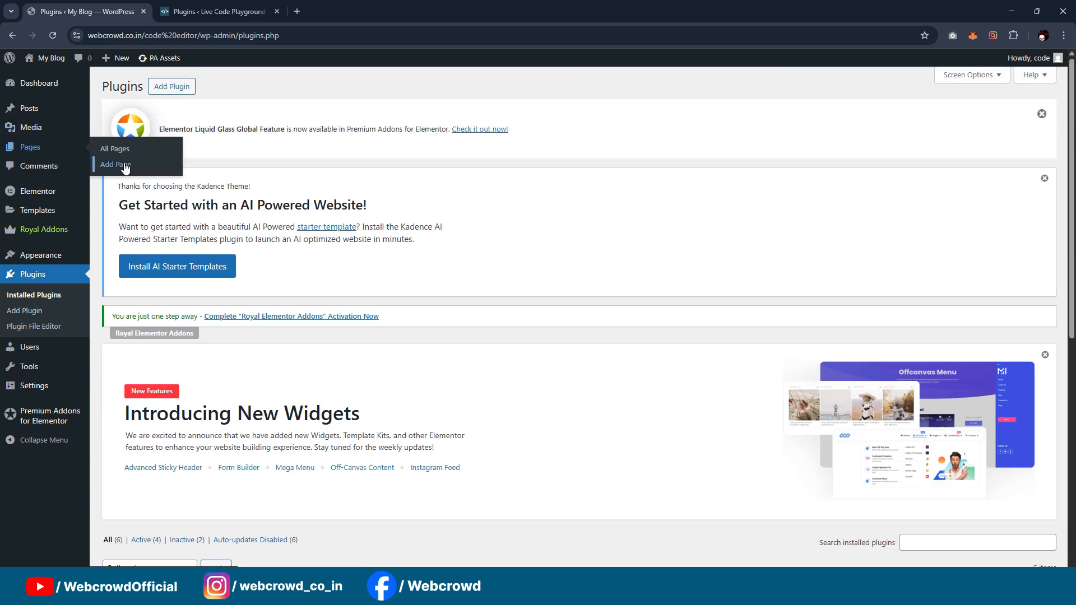
pyautogui.middleClick(124, 165)
pyautogui.click(213, 12)
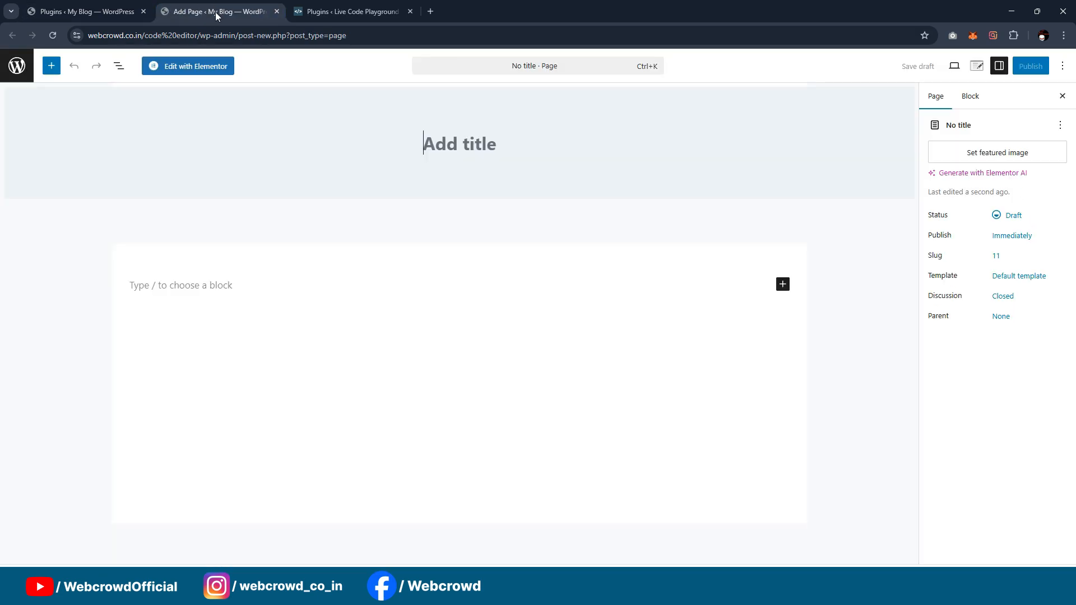
pyautogui.click(424, 180)
pyautogui.write('Dash')
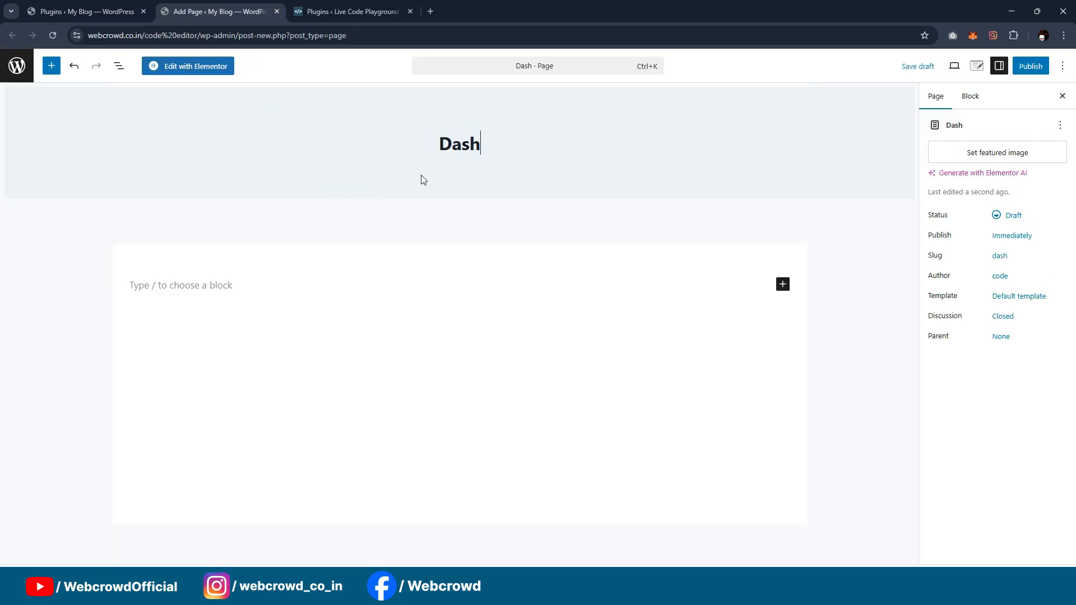
pyautogui.write('board')
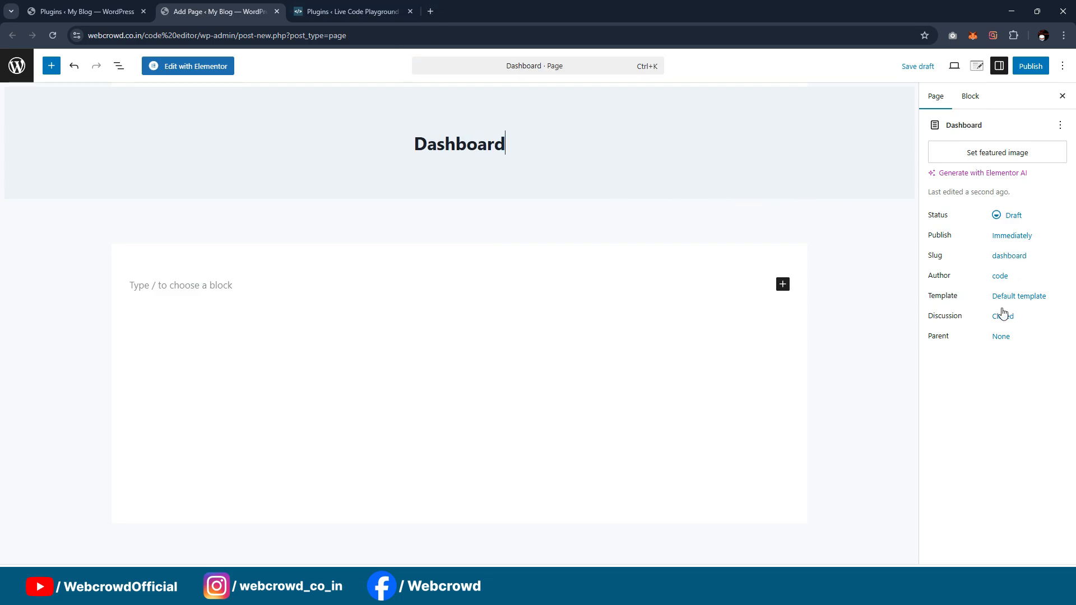
# Step: Set the Dashboard page's template to Elementor Full Width, publish the page, and close its editor tab
pyautogui.click(1020, 298)
pyautogui.click(841, 358)
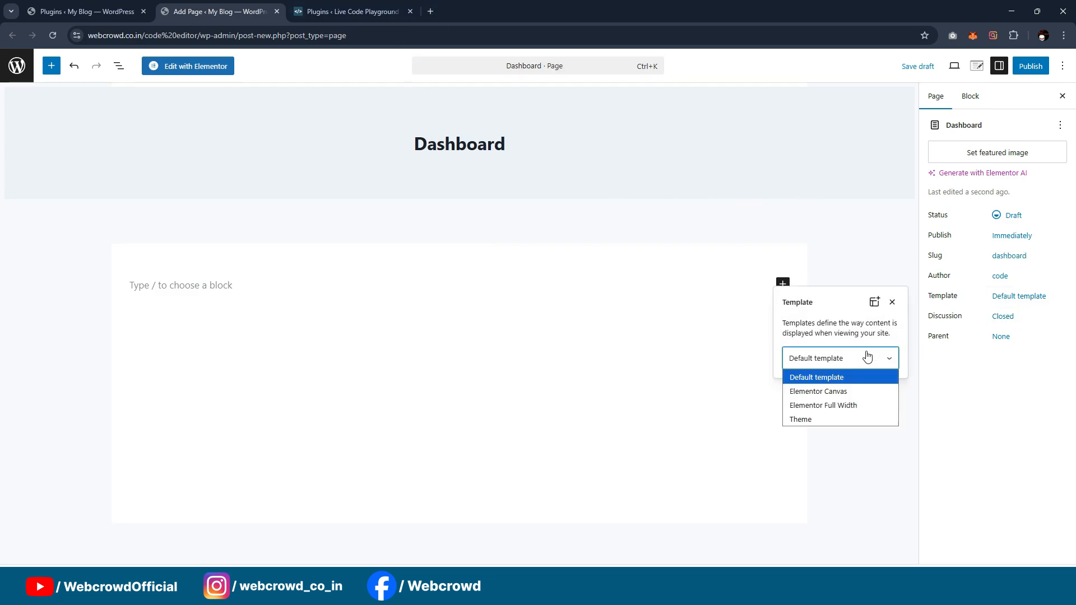
pyautogui.click(817, 403)
pyautogui.click(1031, 67)
pyautogui.click(1033, 68)
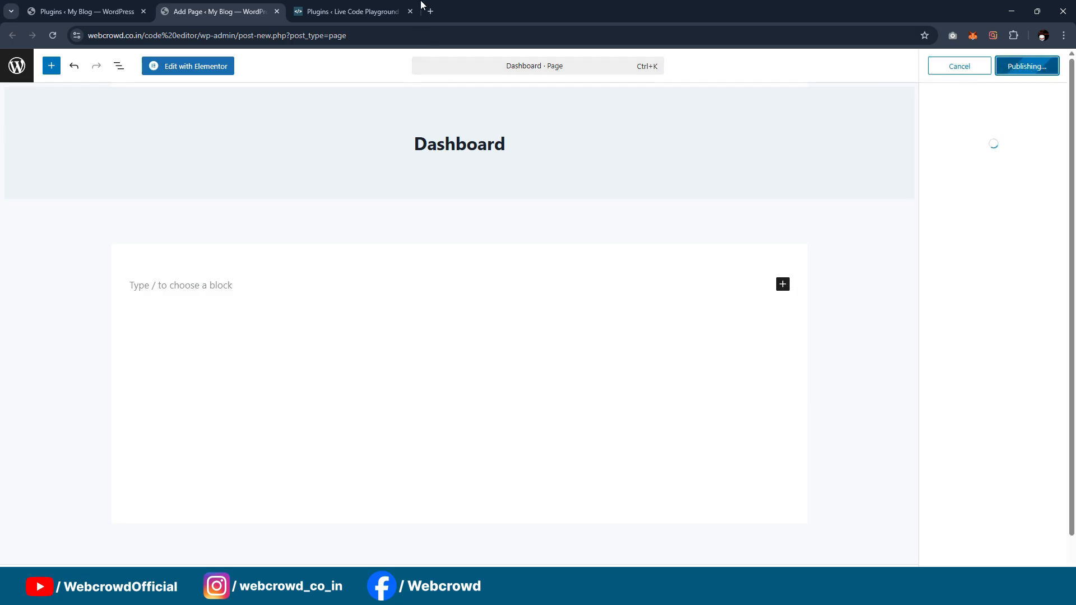
pyautogui.click(277, 11)
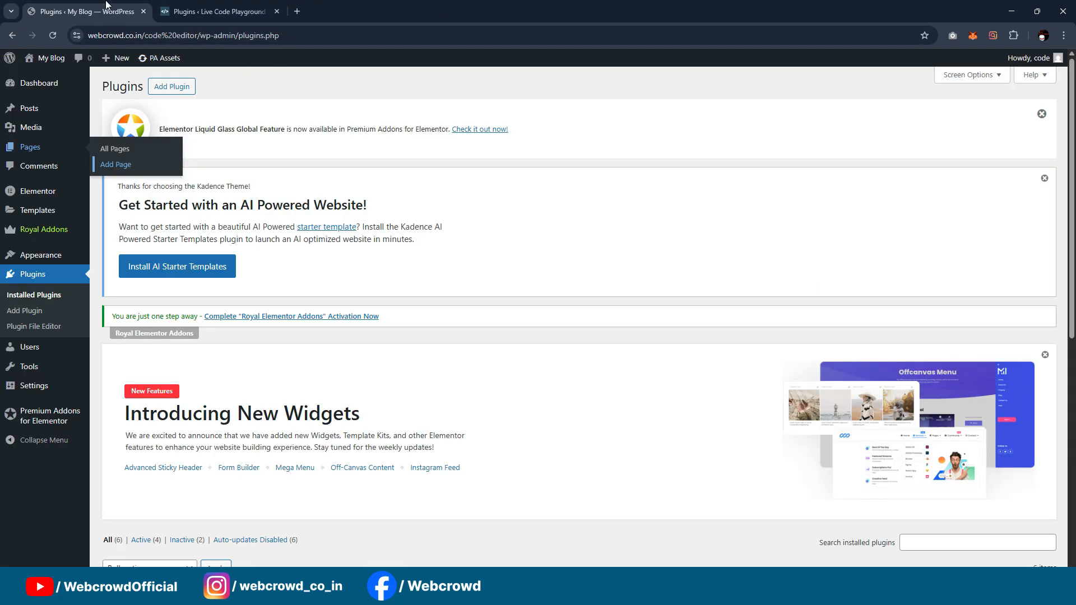
# Step: Open the My Blog site's menu management page in a separate browser tab
pyautogui.scroll(-2, 323, 200)
pyautogui.scroll(2, 49, 296)
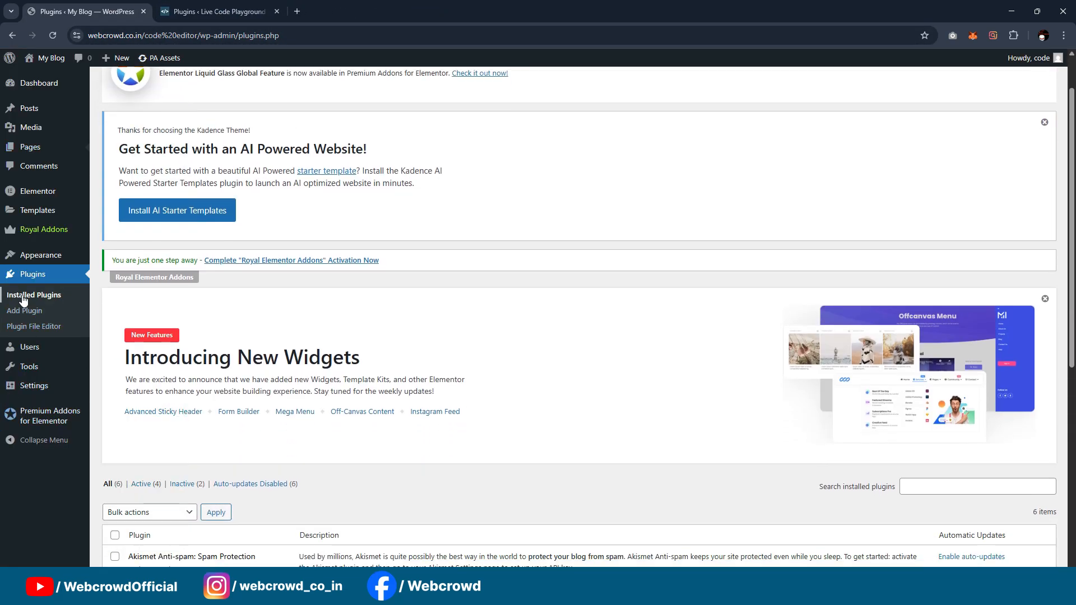
pyautogui.moveTo(45, 258)
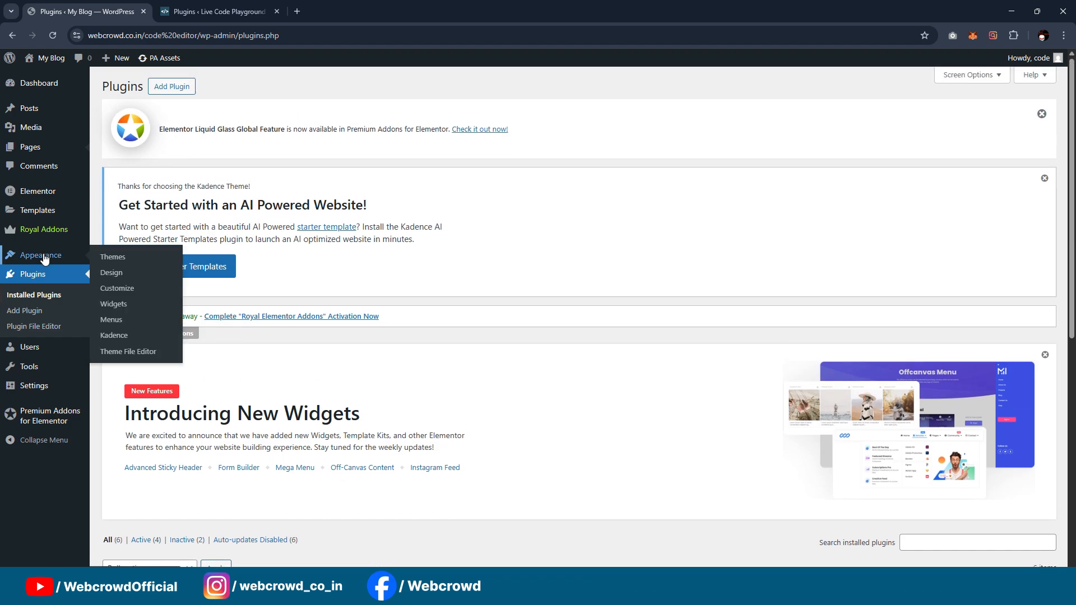
pyautogui.middleClick(110, 320)
# Step: From the Live Code Playground site's admin, open its front page in a separate browser tab and view it
pyautogui.click(219, 6)
pyautogui.click(340, 5)
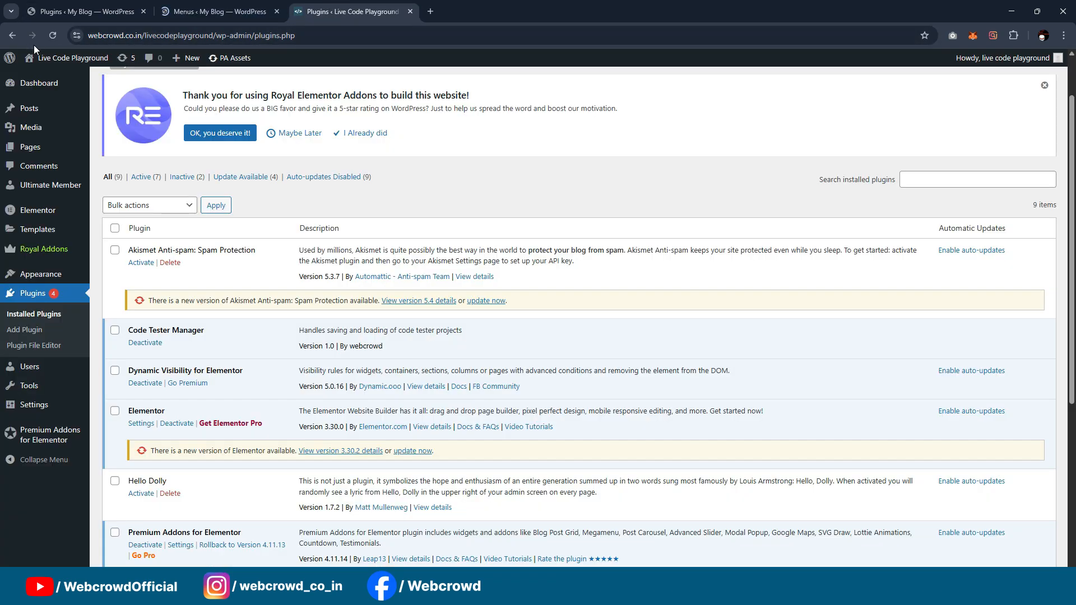
pyautogui.moveTo(73, 58)
pyautogui.middleClick(47, 77)
pyautogui.click(454, 11)
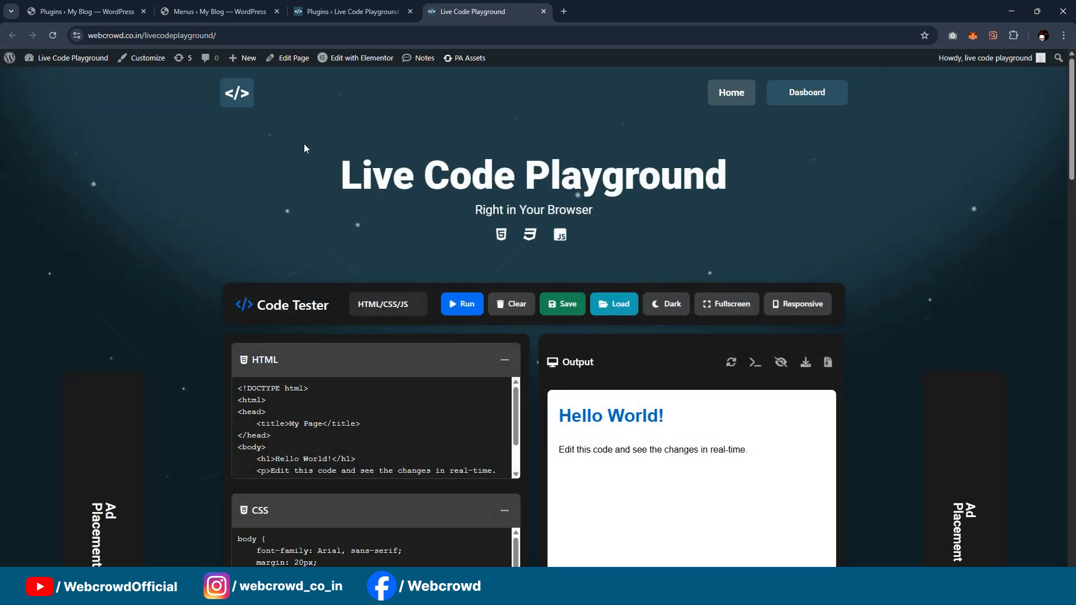
# Step: Return to the My Blog menus page and create a menu named "Main menu"
pyautogui.click(354, 12)
pyautogui.click(230, 13)
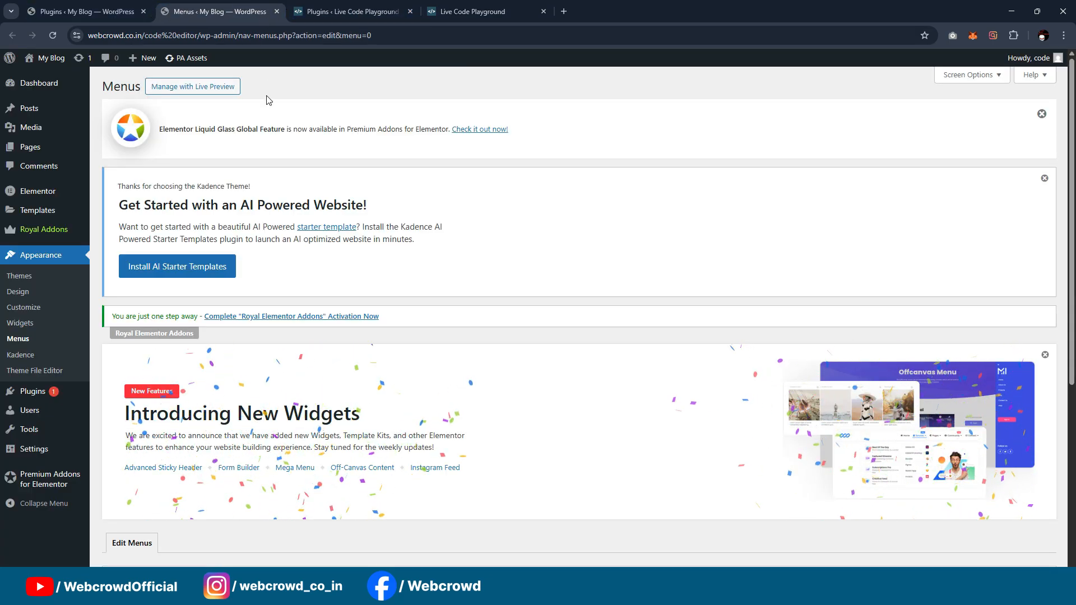
pyautogui.scroll(-5, 327, 290)
pyautogui.click(355, 344)
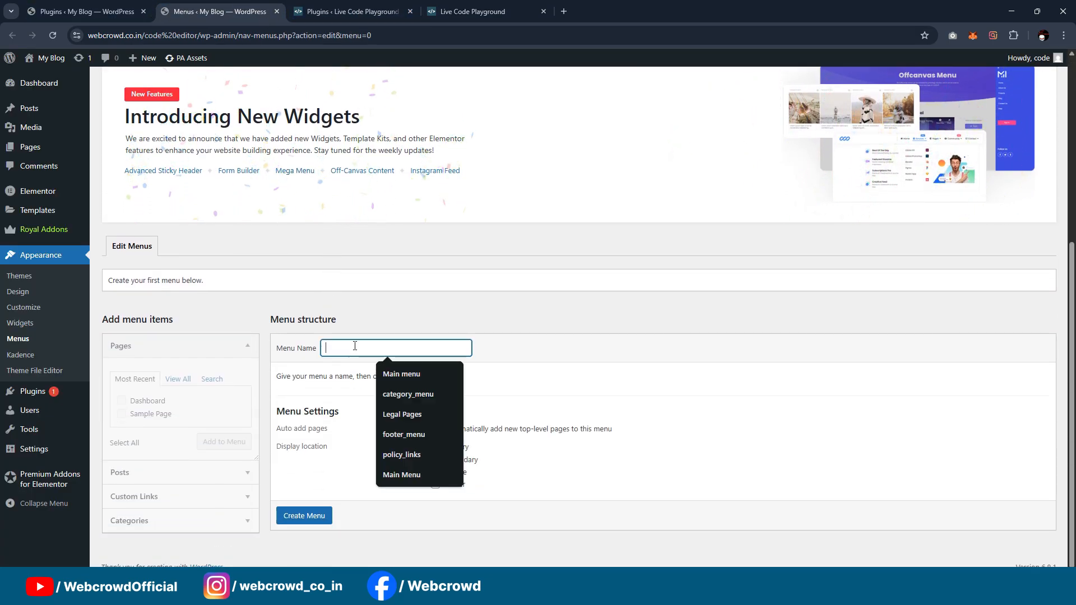
pyautogui.write('mai')
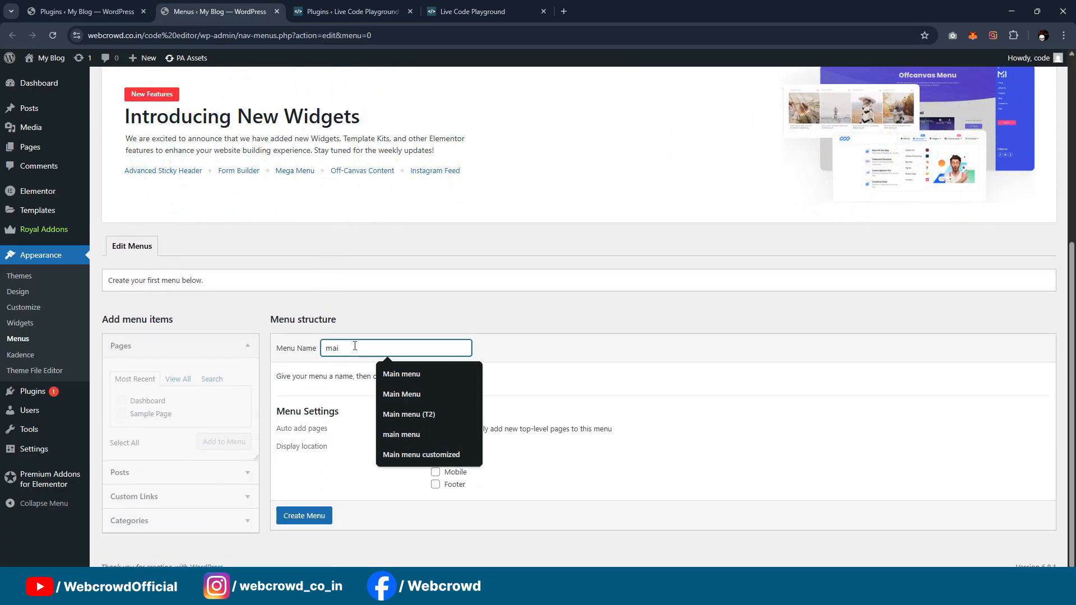
pyautogui.click(413, 374)
pyautogui.click(303, 515)
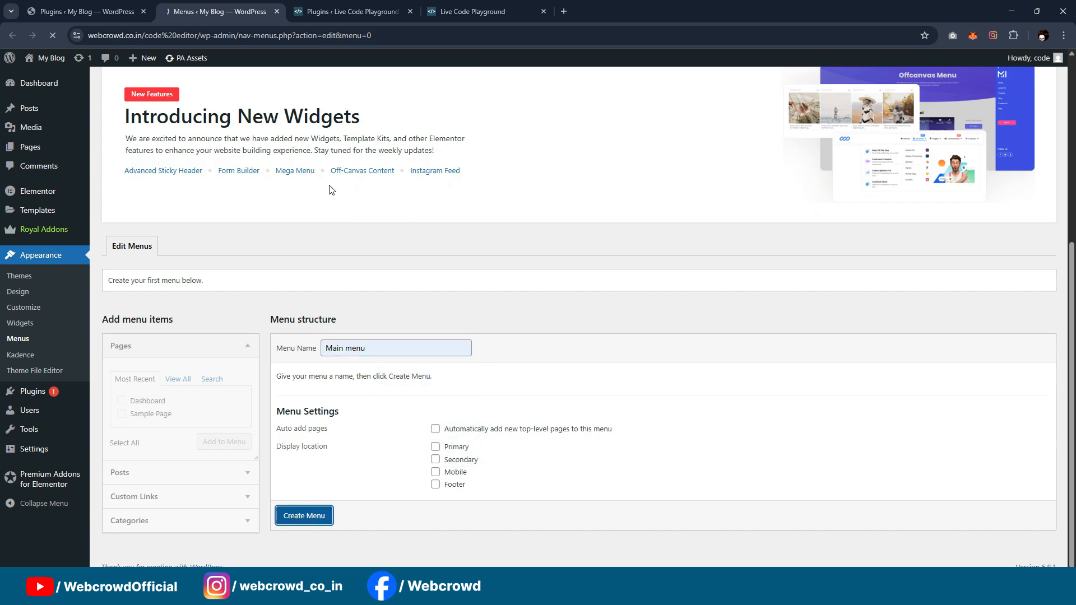
# Step: Add the Home and Dashboard pages to Main menu and save the menu
pyautogui.scroll(-6, 336, 224)
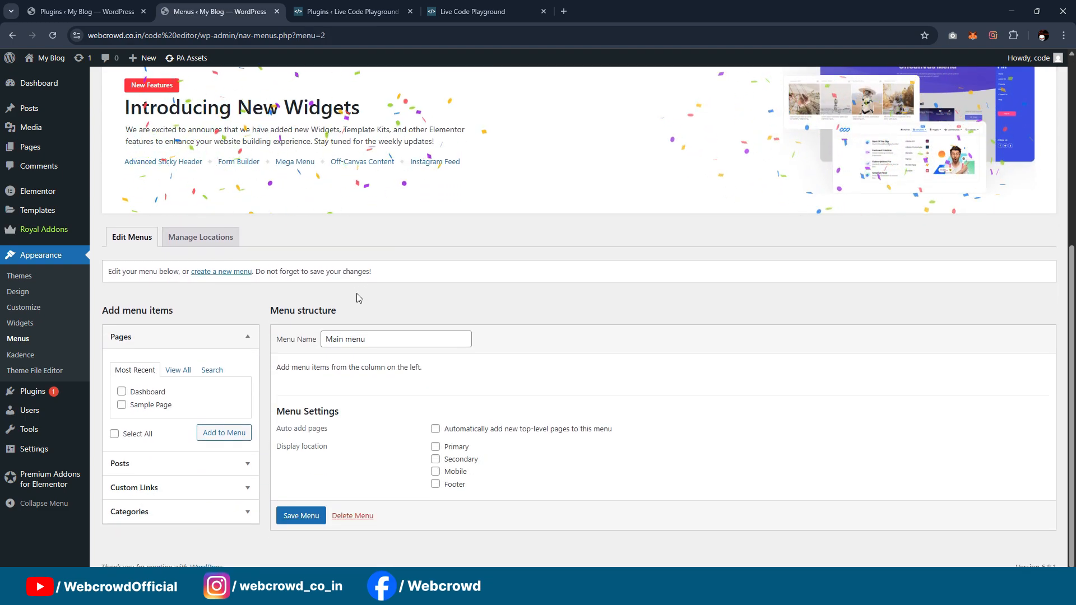
pyautogui.click(176, 370)
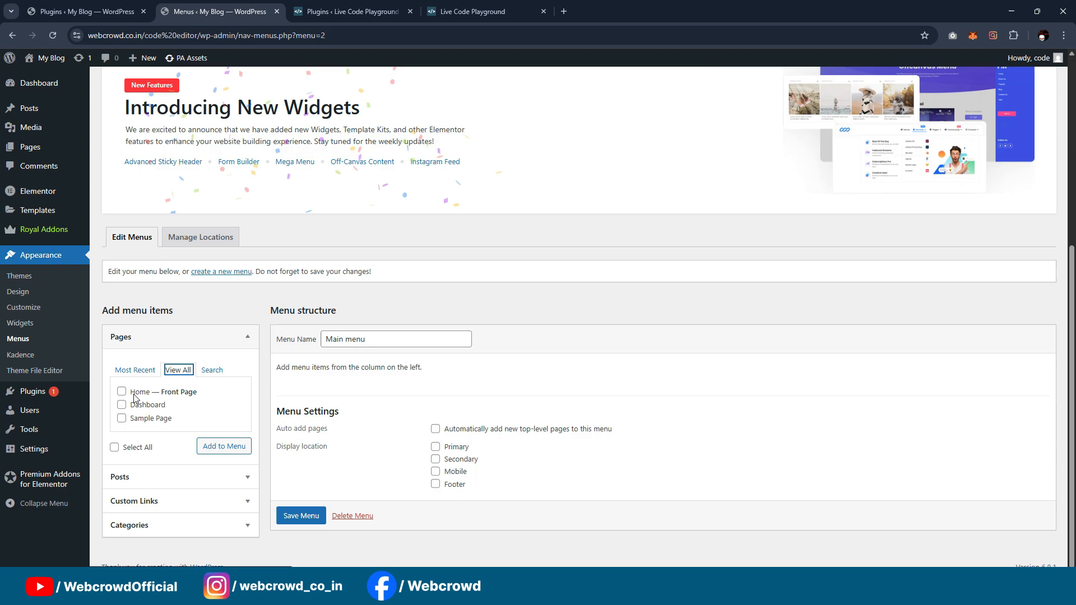
pyautogui.click(134, 393)
pyautogui.click(134, 405)
pyautogui.click(212, 447)
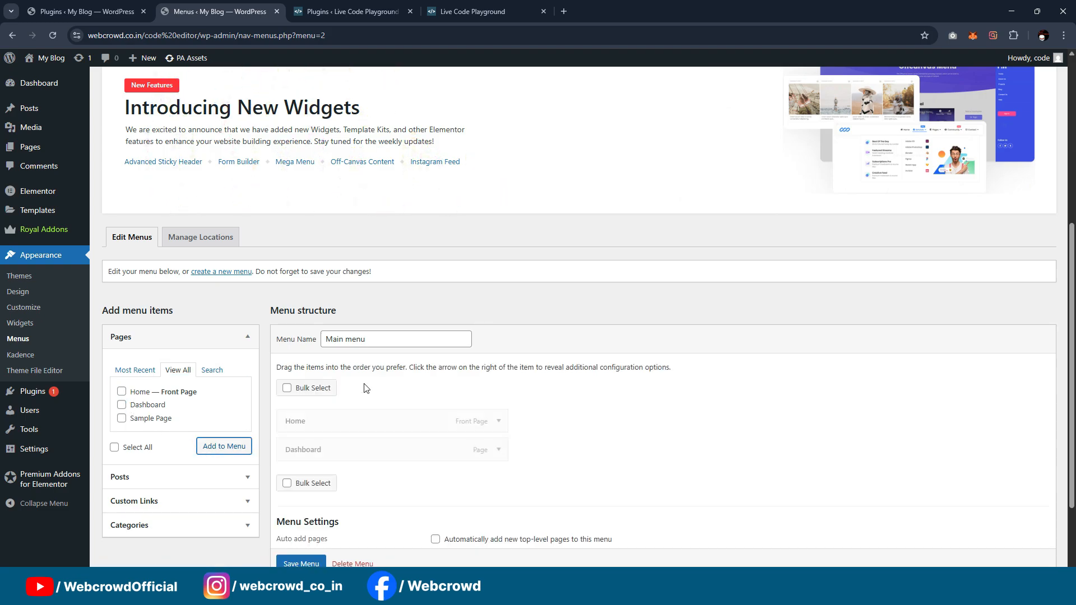
pyautogui.scroll(-1, 378, 481)
pyautogui.click(303, 563)
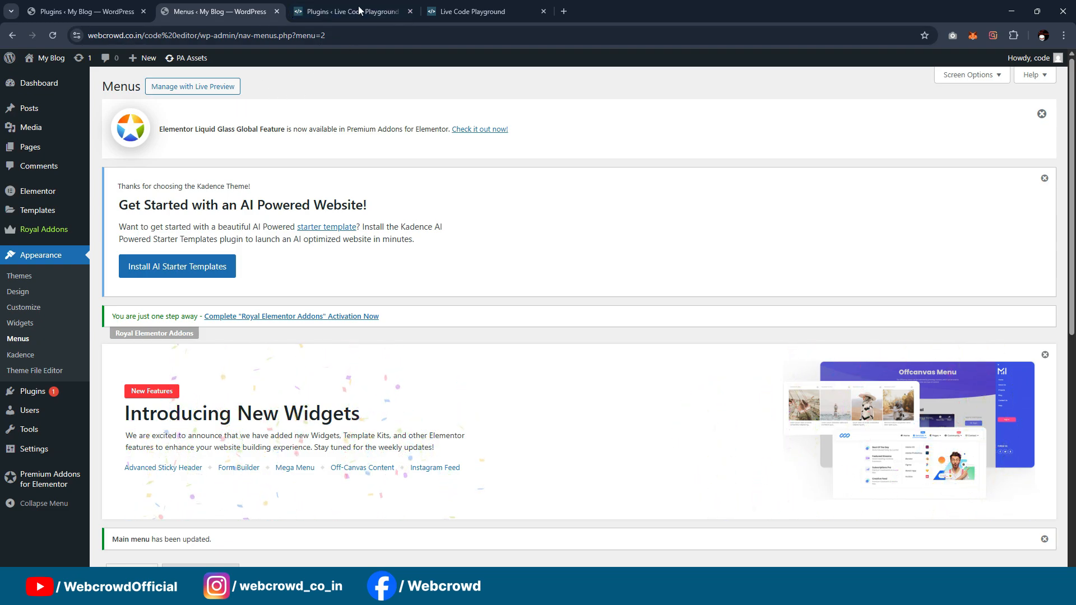
pyautogui.scroll(-1, 33, 364)
pyautogui.scroll(1, 42, 280)
# Step: Examine the Live Code Playground front page's header, title section, code editors and output area
pyautogui.click(400, 9)
pyautogui.click(483, 11)
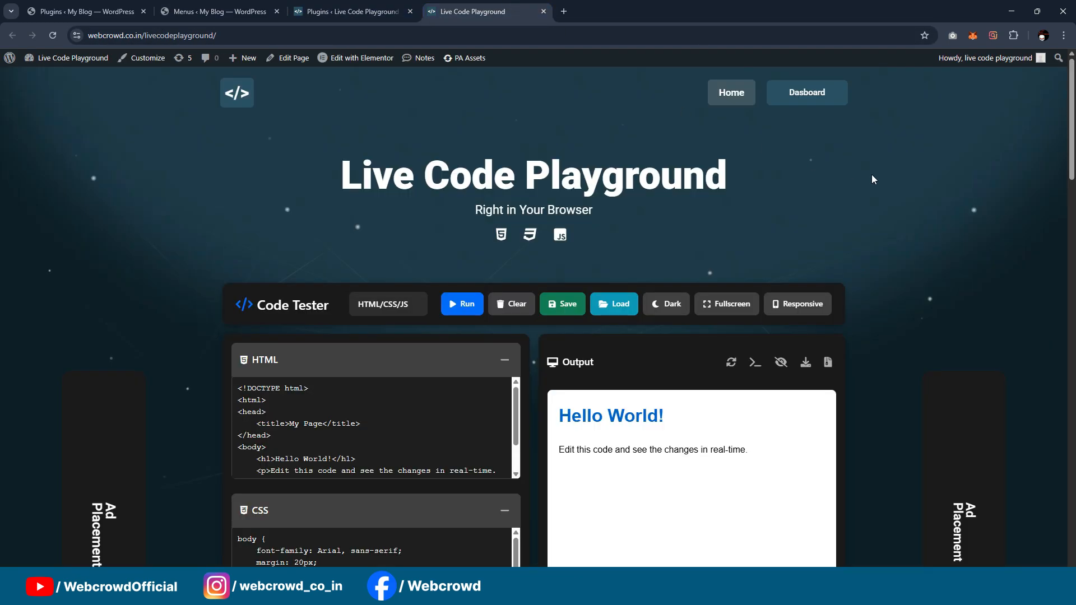
pyautogui.scroll(-3, 872, 180)
pyautogui.scroll(-2, 863, 202)
pyautogui.scroll(2, 850, 226)
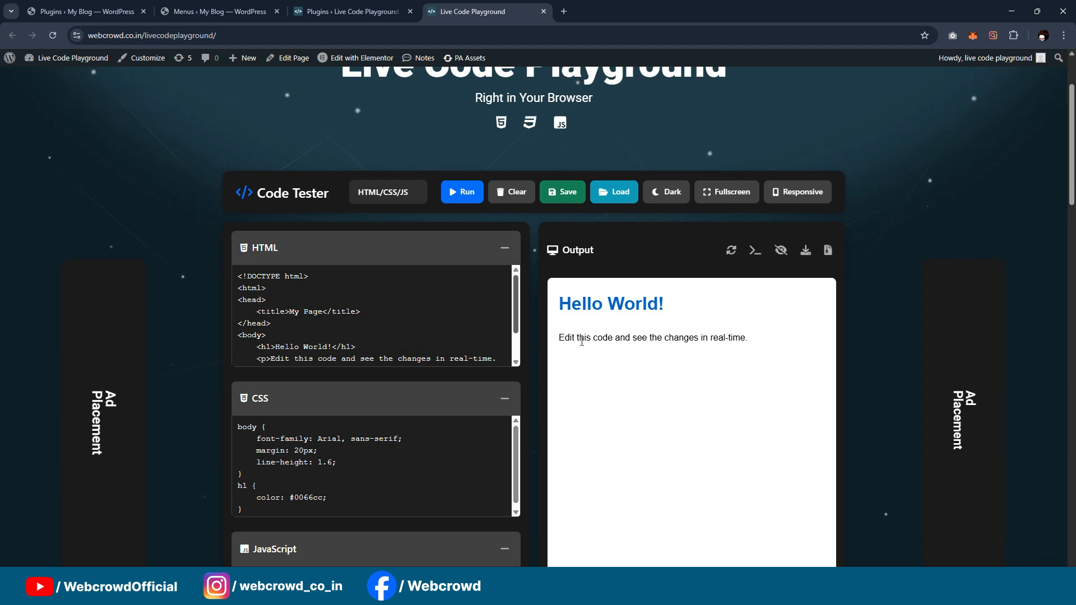
pyautogui.scroll(2, 809, 313)
pyautogui.scroll(-1, 711, 375)
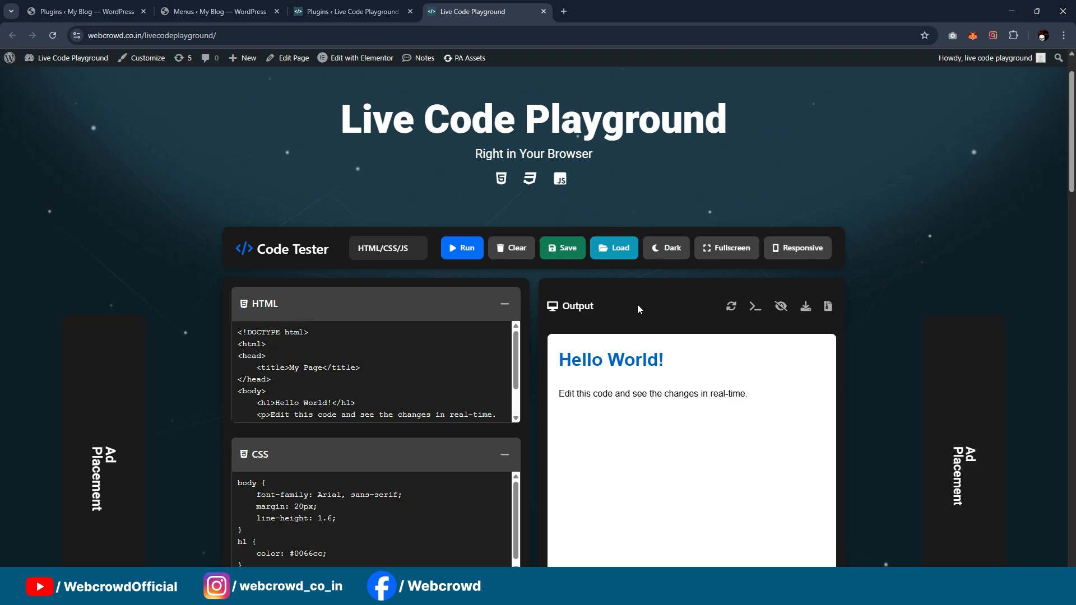
pyautogui.scroll(-1, 639, 309)
pyautogui.scroll(2, 653, 322)
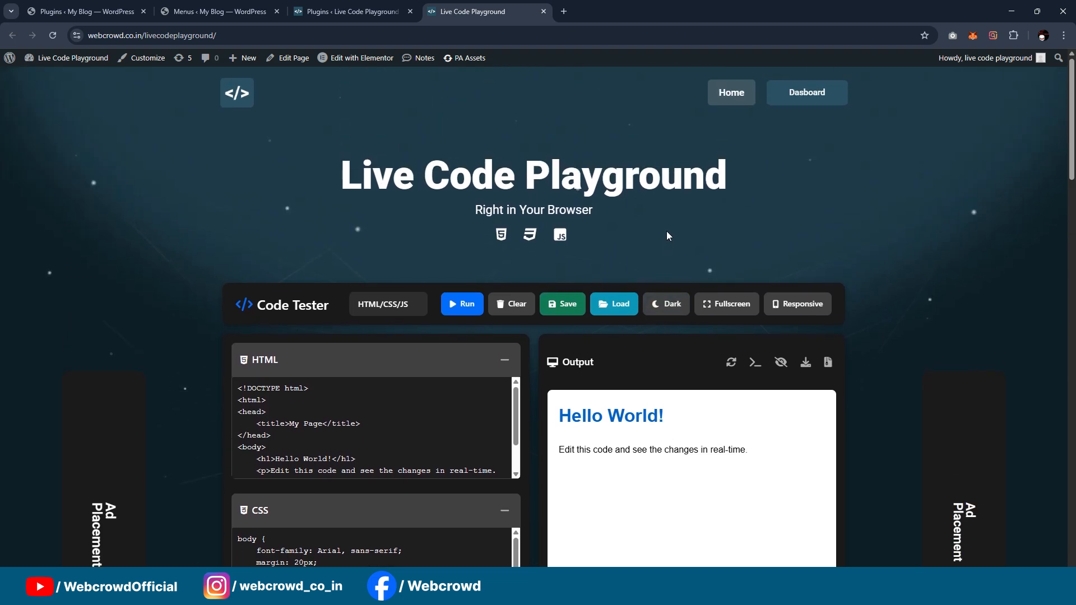
pyautogui.scroll(-2, 667, 236)
pyautogui.scroll(2, 695, 274)
pyautogui.scroll(-2, 700, 336)
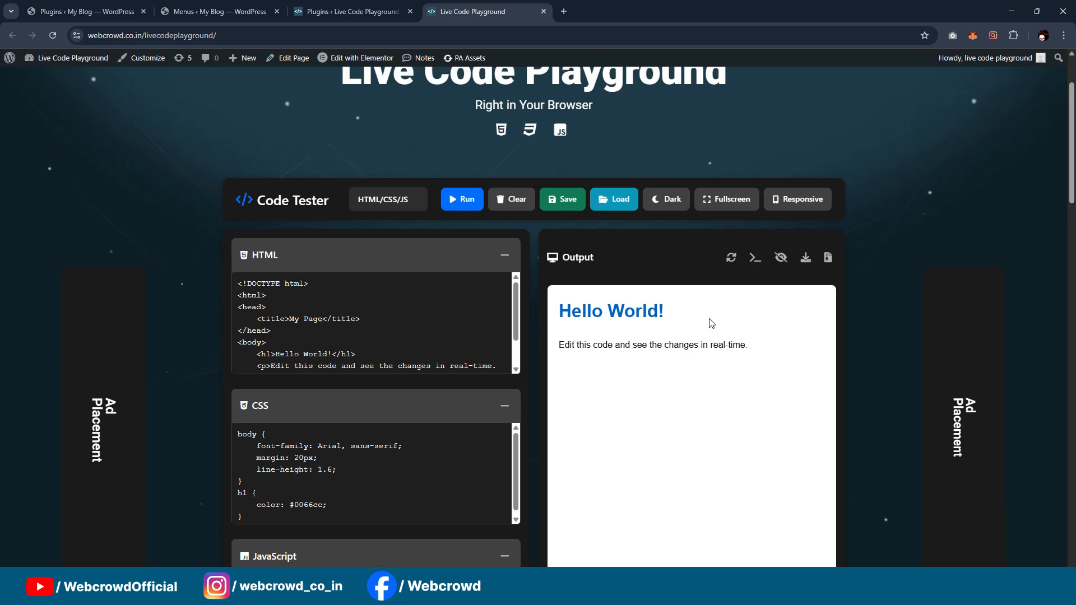
pyautogui.scroll(2, 706, 292)
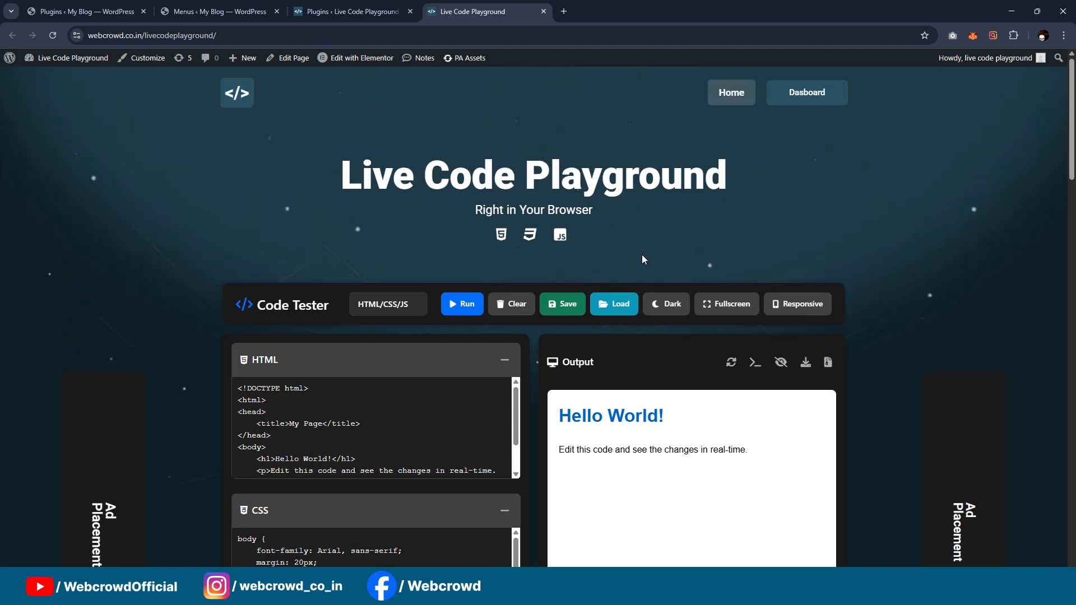
# Step: Return to the My Blog menus page, open the Theme Builder and start a new header template in the Elementor editor
pyautogui.click(224, 11)
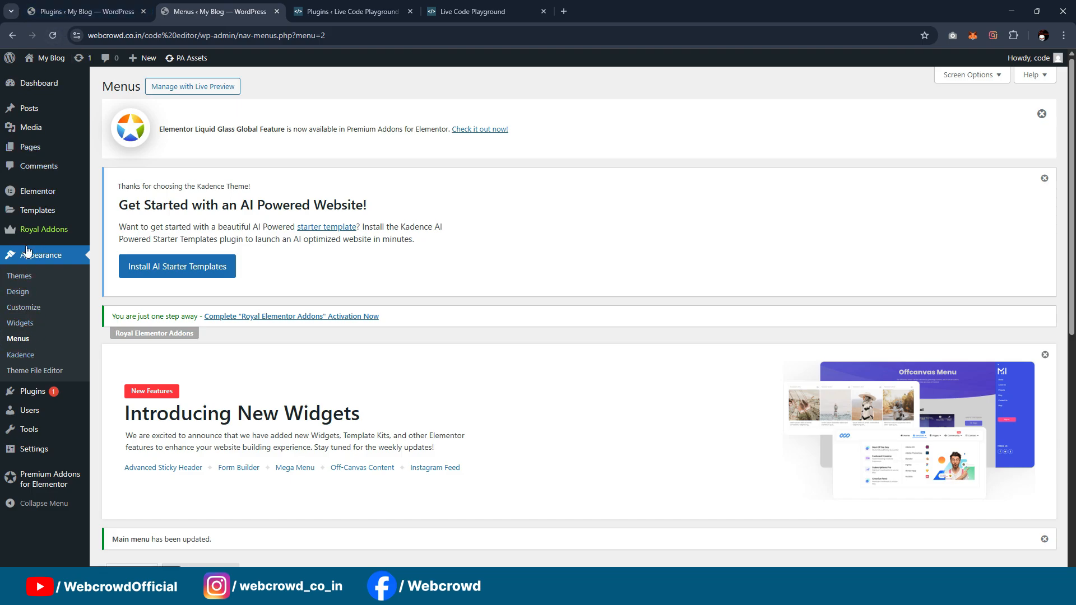
pyautogui.moveTo(36, 198)
pyautogui.moveTo(42, 216)
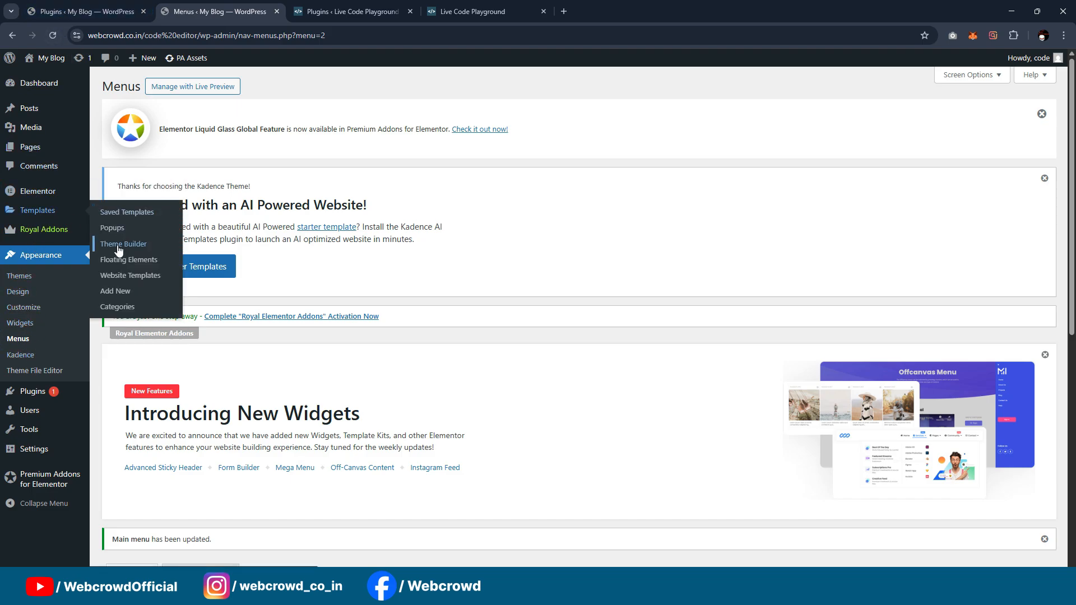
pyautogui.click(118, 245)
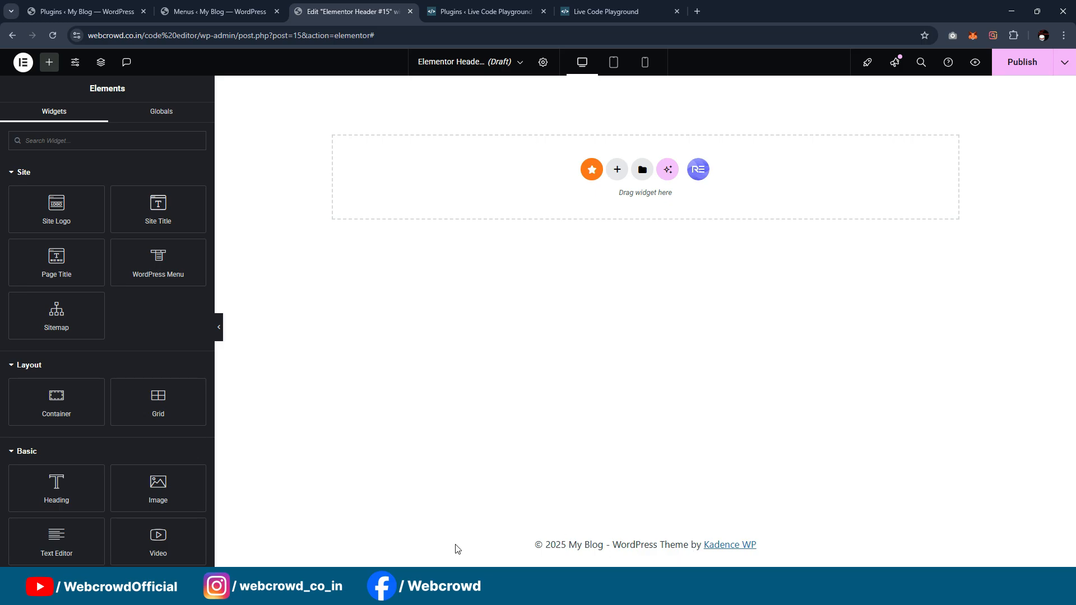
# Step: Check the header design on the Live Code Playground front page and return to the header template
pyautogui.click(605, 8)
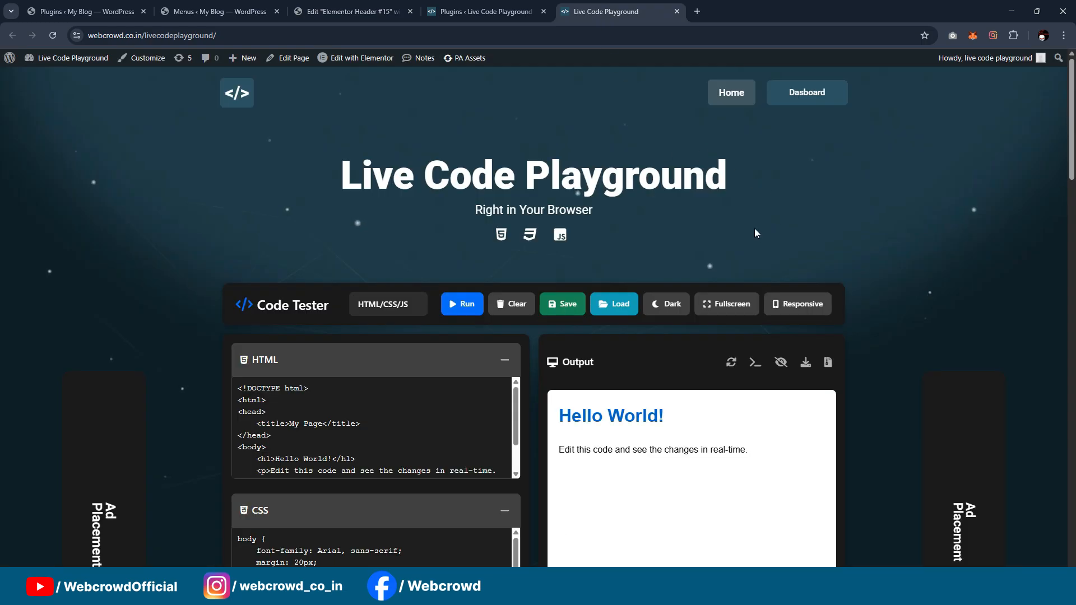
pyautogui.scroll(-2, 755, 232)
pyautogui.click(372, 6)
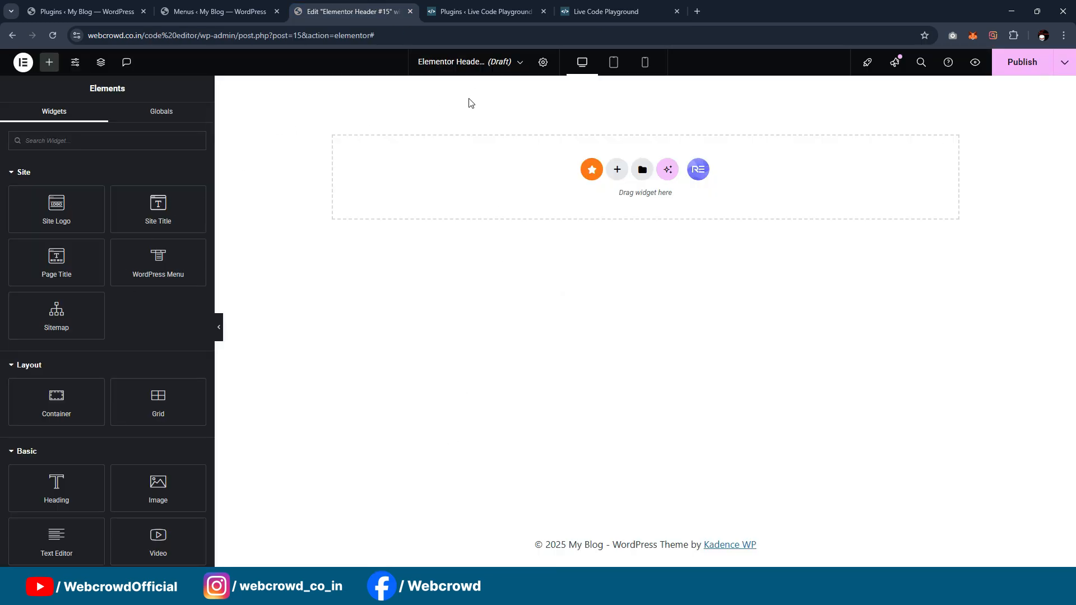
# Step: Give the header template a classic background with the color 0F2027
pyautogui.click(542, 63)
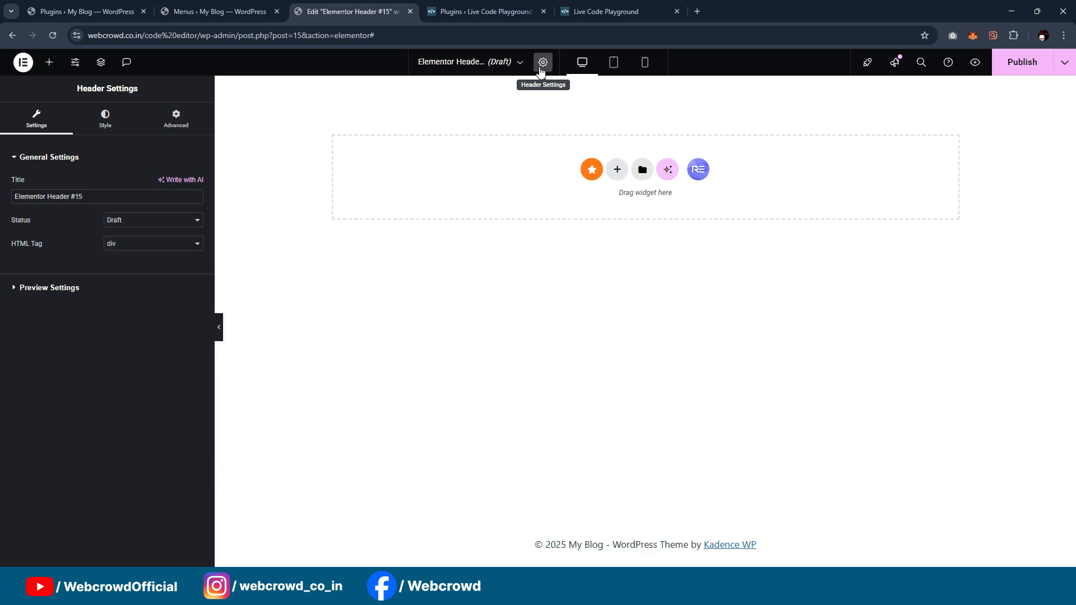
pyautogui.click(107, 120)
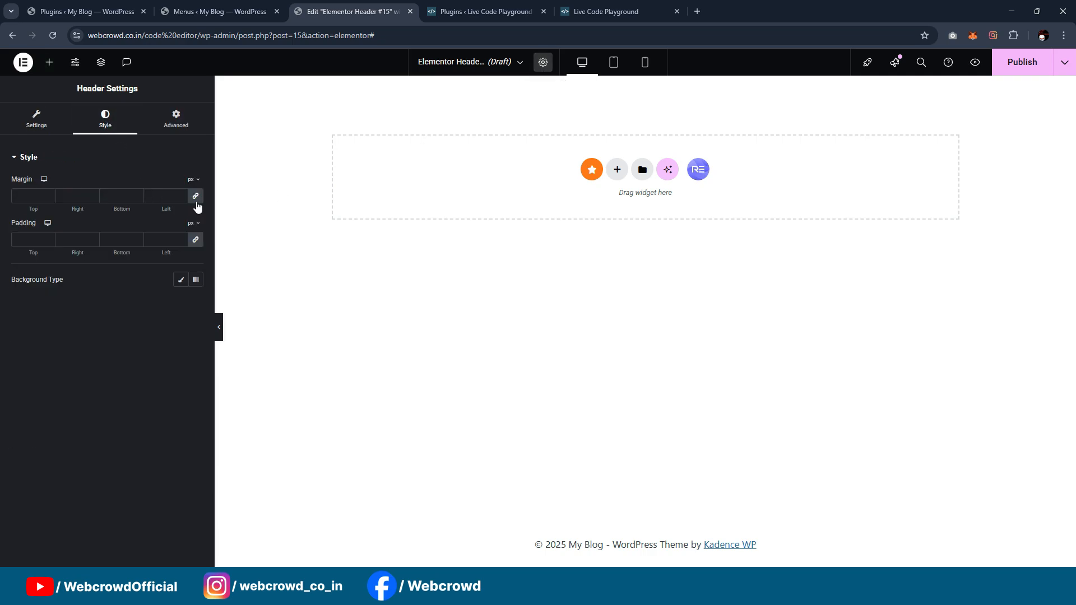
pyautogui.click(183, 280)
pyautogui.click(196, 303)
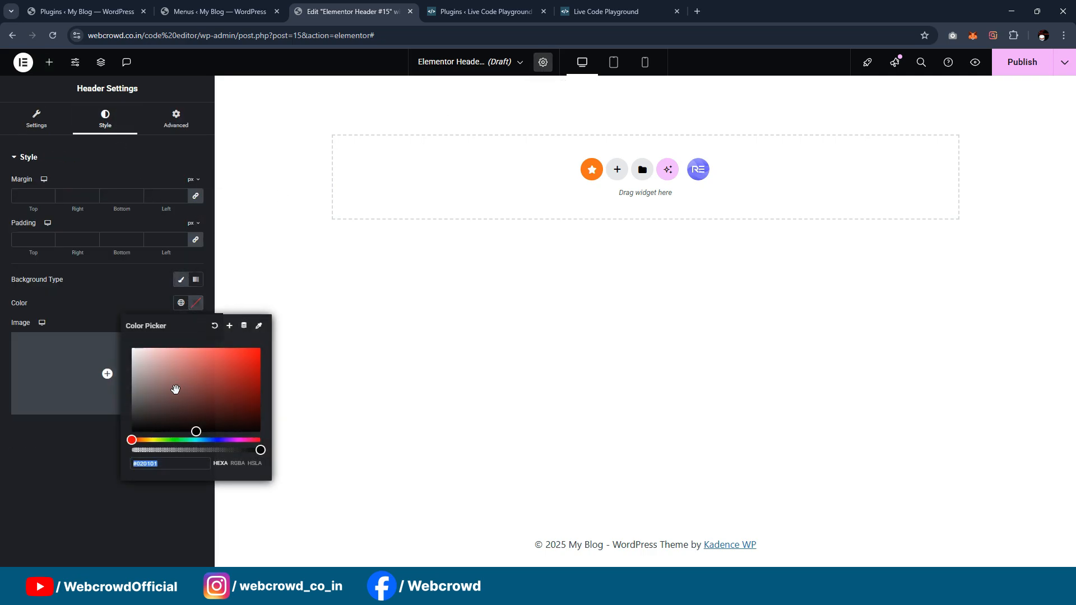
pyautogui.write('0F2027')
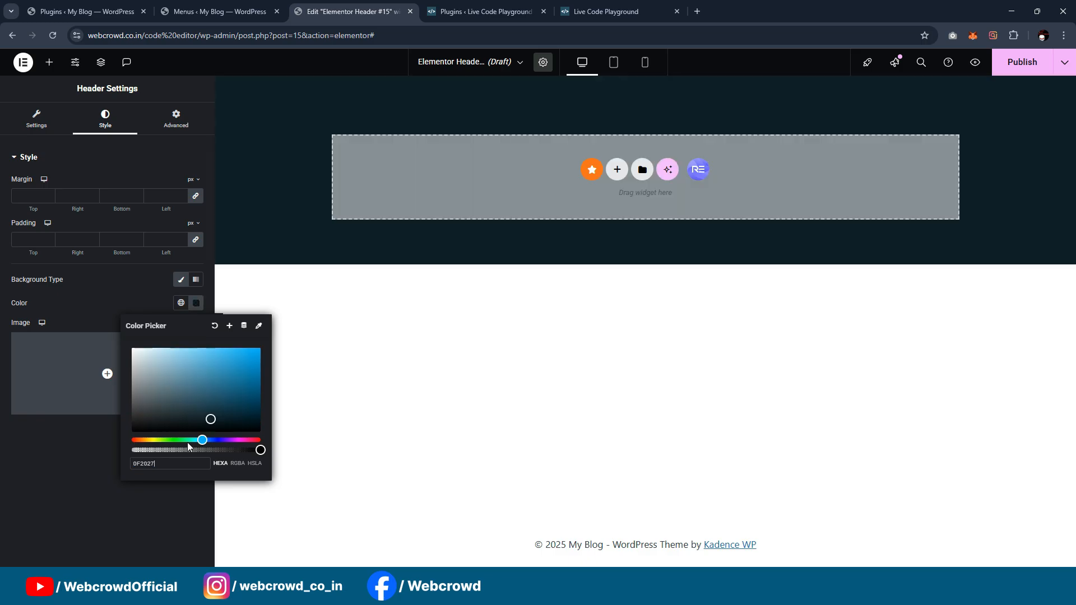
# Step: Save the header's background color as a new global color named "BG Color"
pyautogui.click(229, 326)
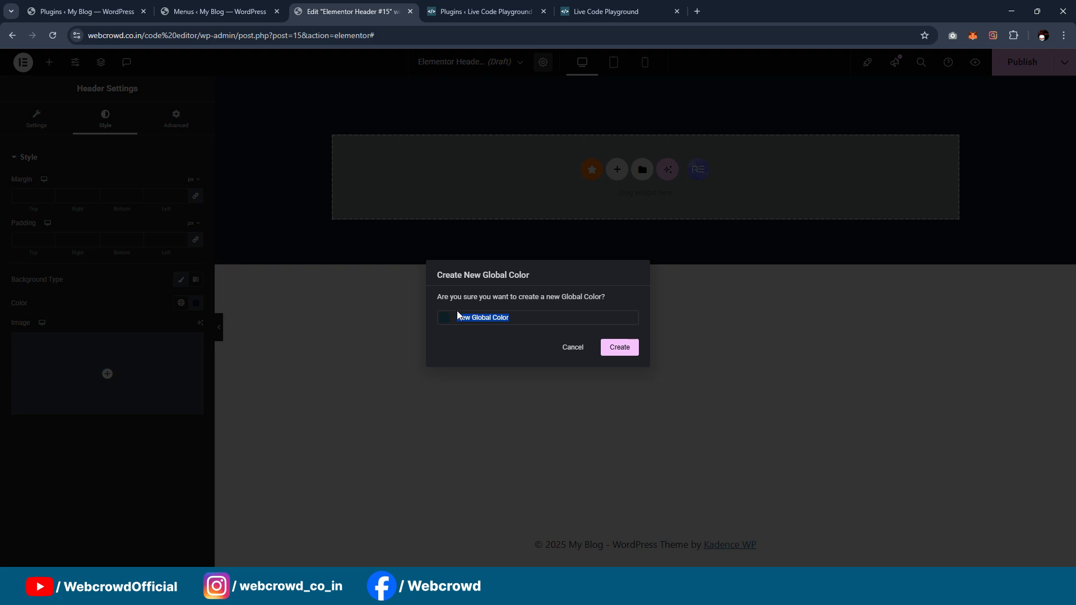
pyautogui.write('BG C')
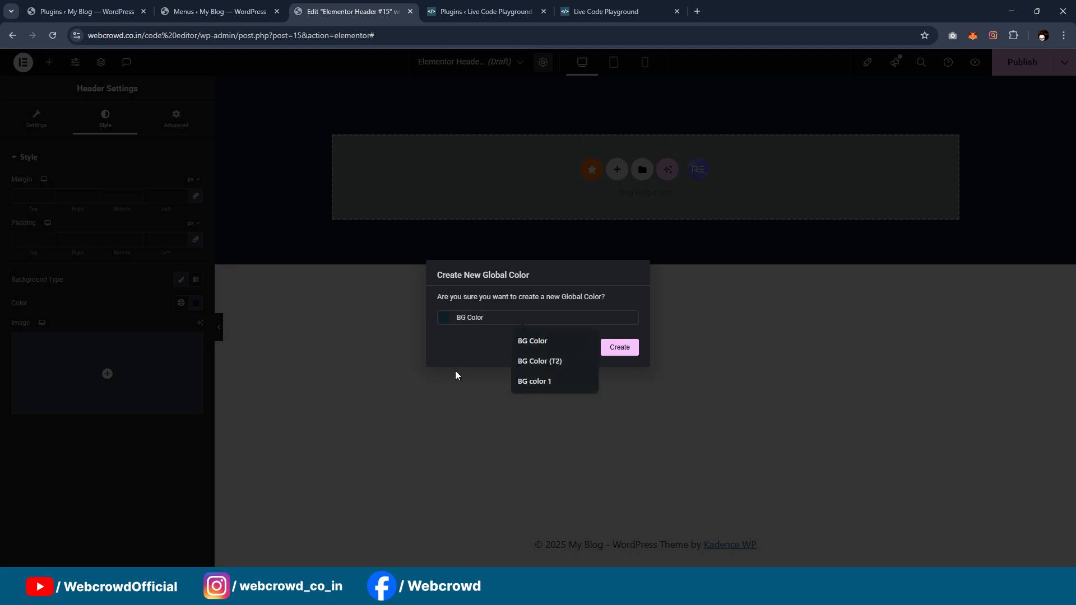
pyautogui.click(620, 348)
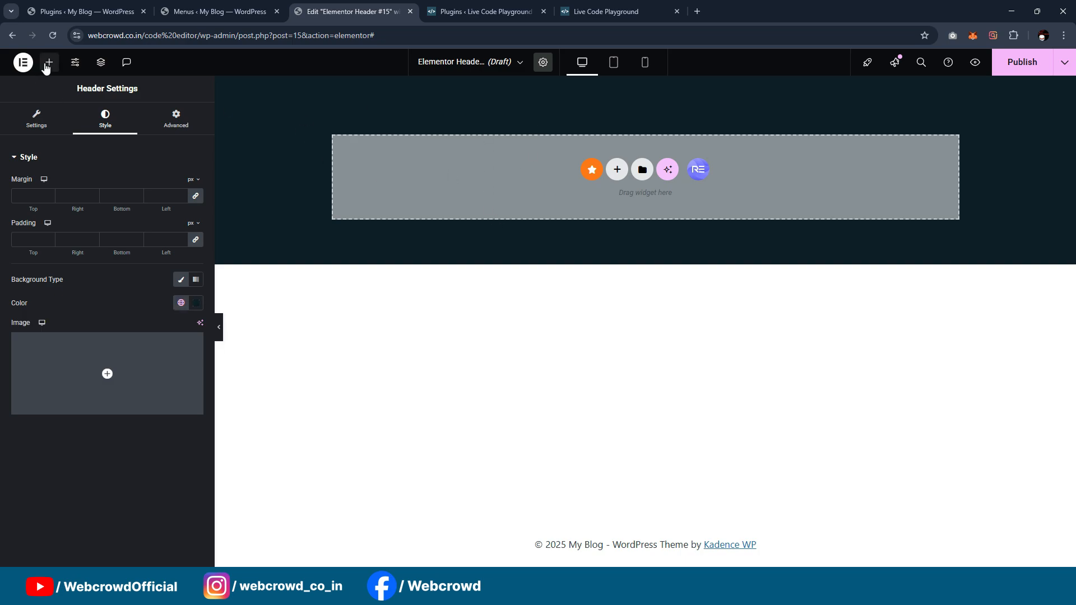
# Step: Add a container to the header template and nest a second container inside it
pyautogui.click(50, 62)
pyautogui.moveTo(78, 383); pyautogui.dragTo(534, 158)
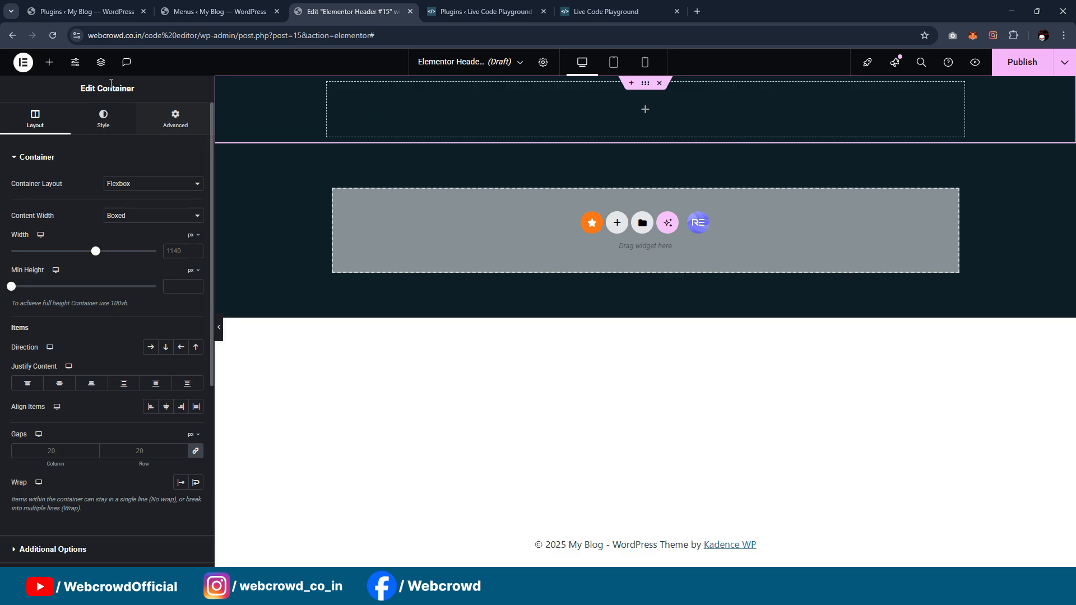
pyautogui.click(49, 62)
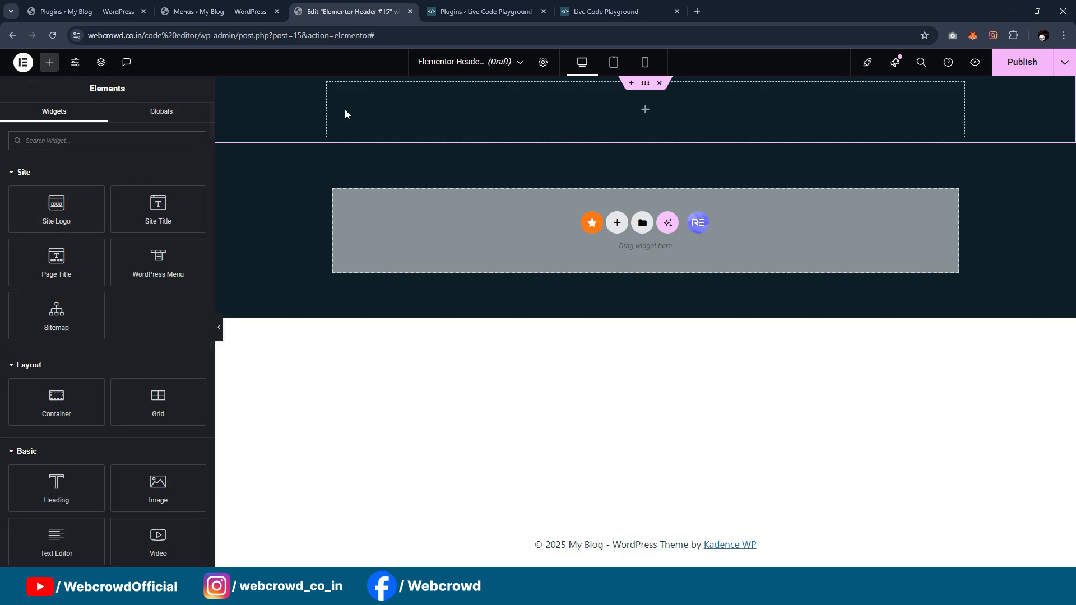
pyautogui.moveTo(101, 387); pyautogui.dragTo(580, 125)
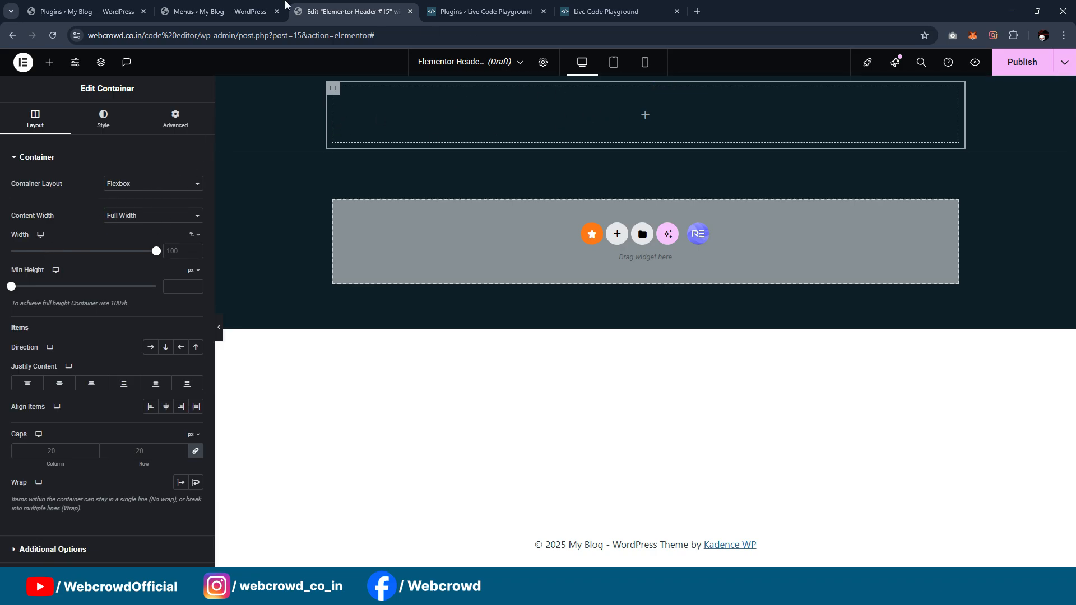
# Step: From the My Blog menus page, open the theme customizer in a separate browser tab and switch to it
pyautogui.click(238, 6)
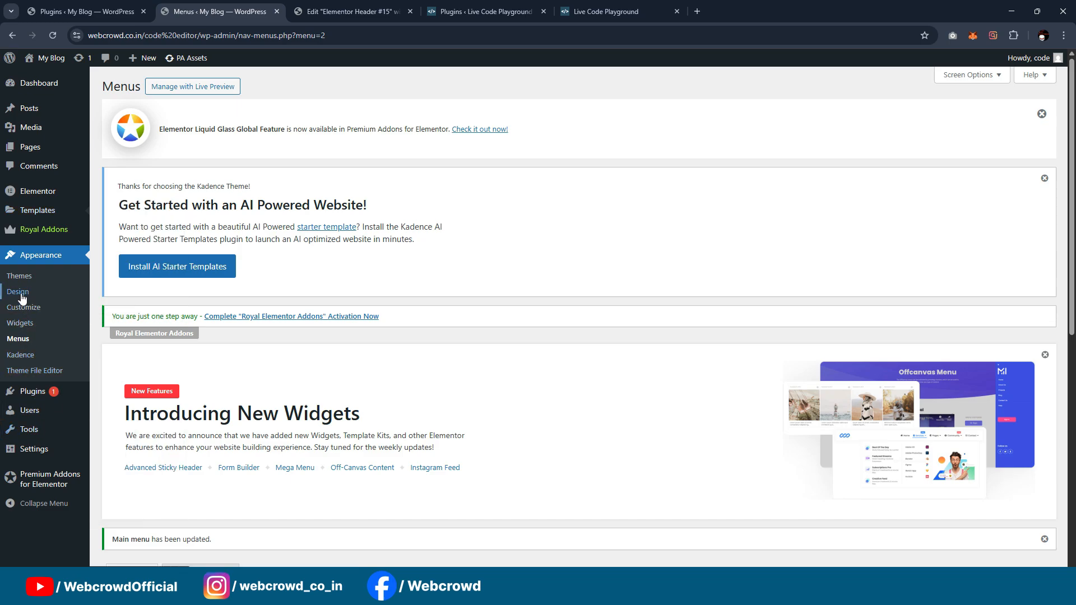
pyautogui.middleClick(19, 311)
pyautogui.click(331, 12)
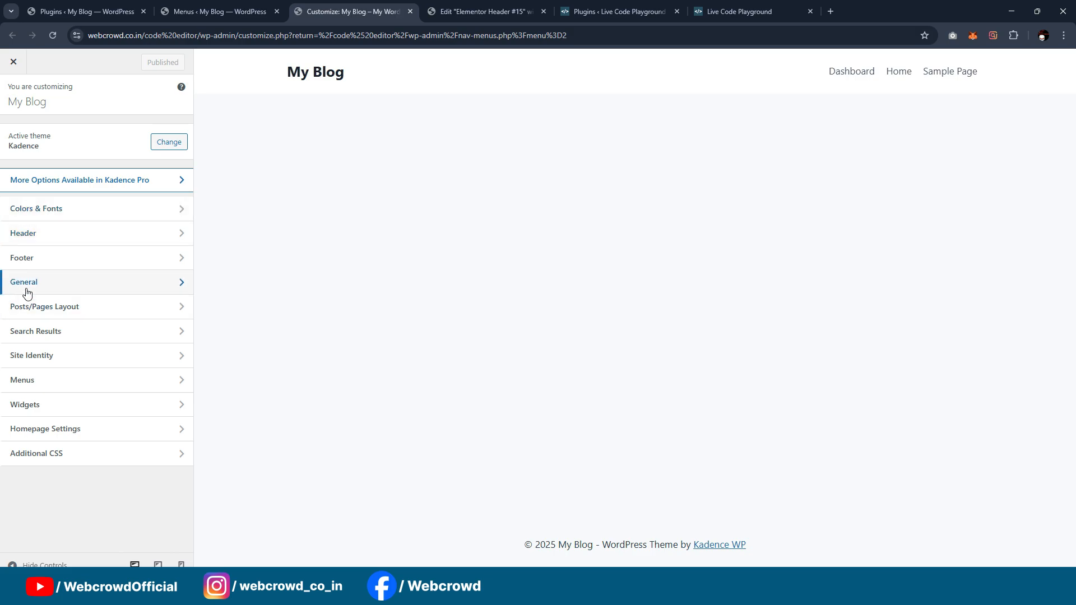
# Step: In the customizer's color settings, set the site background to 0F2027 and publish the change
pyautogui.click(33, 210)
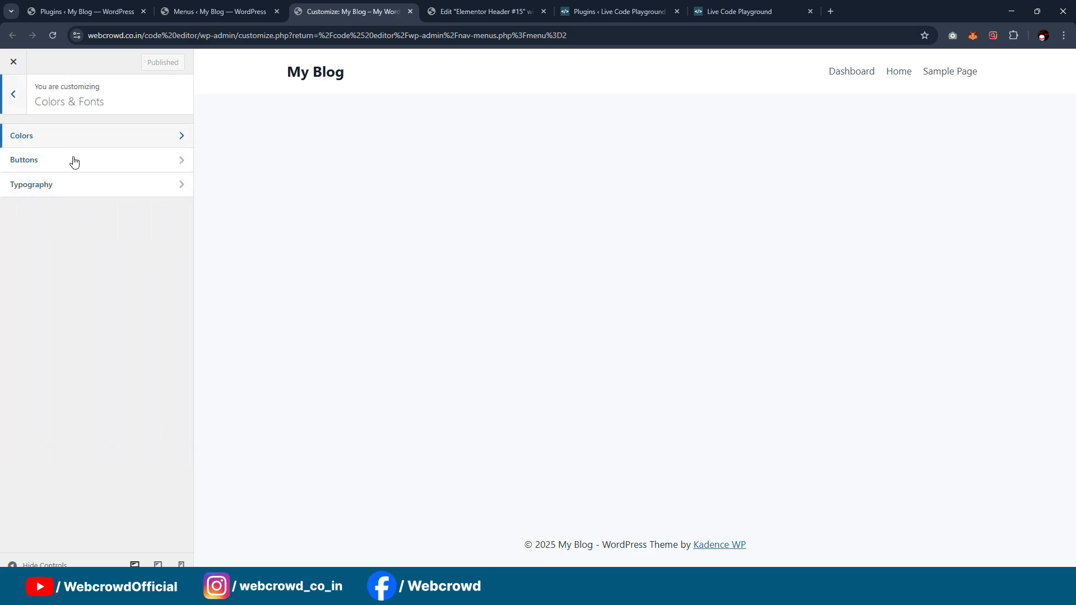
pyautogui.click(79, 140)
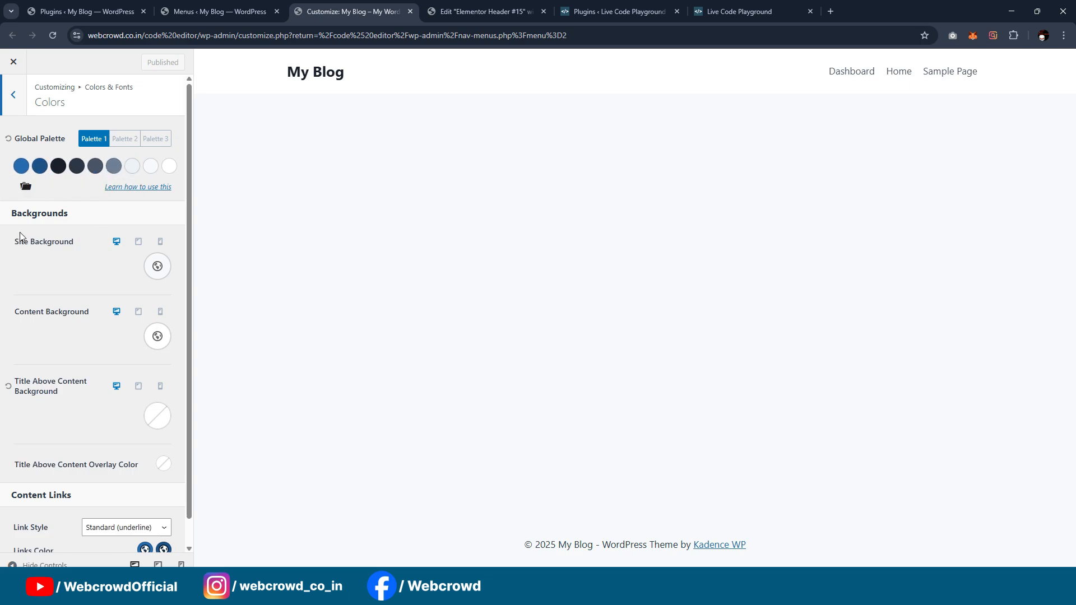
pyautogui.click(157, 268)
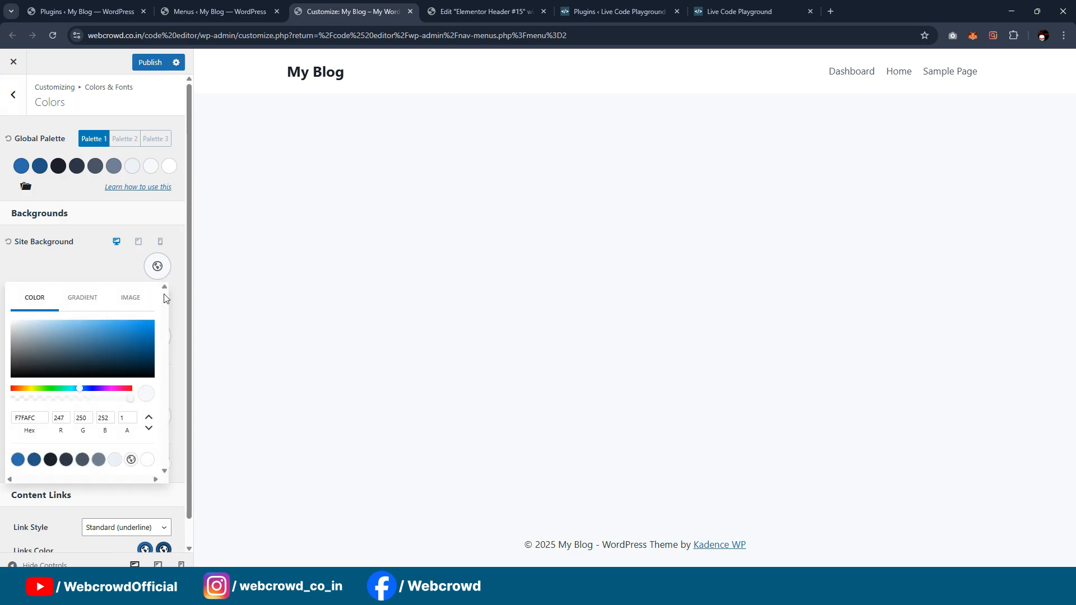
pyautogui.doubleClick(36, 416)
pyautogui.write('0F2027')
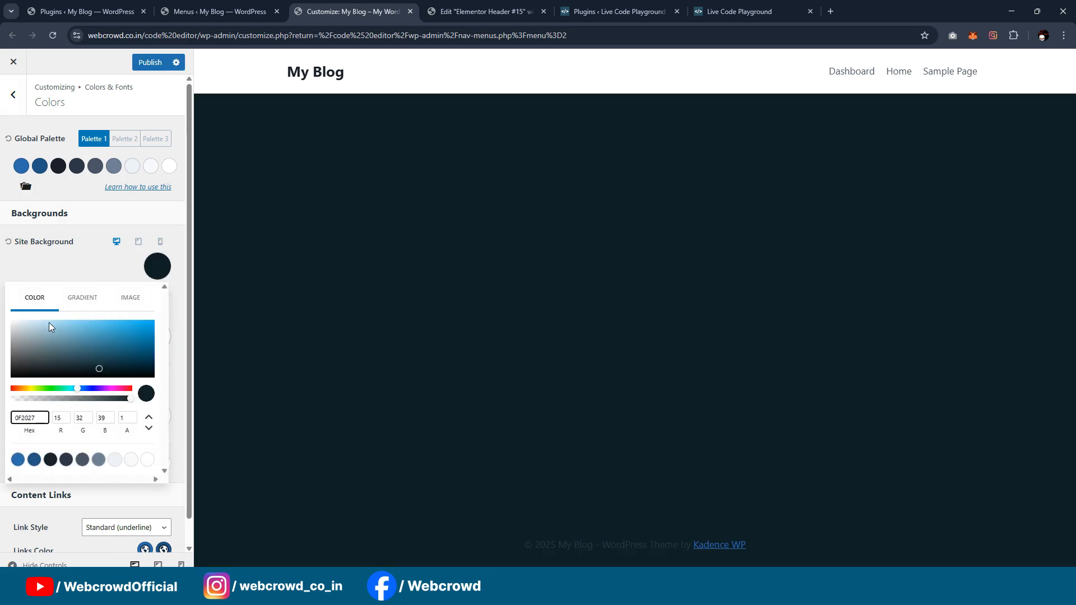
pyautogui.click(68, 278)
pyautogui.click(148, 63)
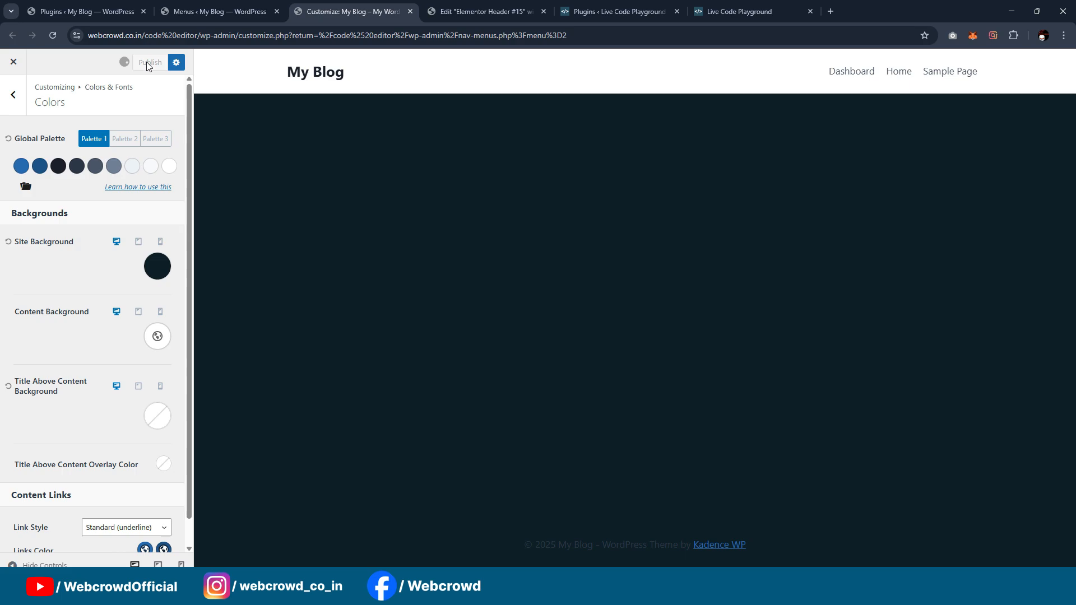
# Step: Open the header's Site Identity settings and start choosing a logo file to upload from the computer
pyautogui.click(11, 100)
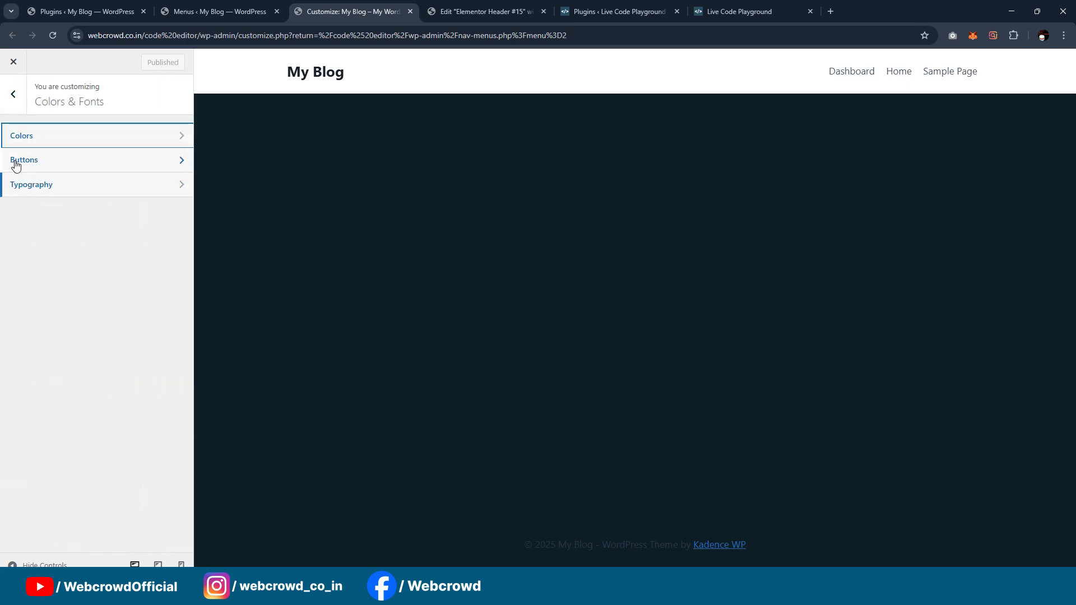
pyautogui.click(12, 100)
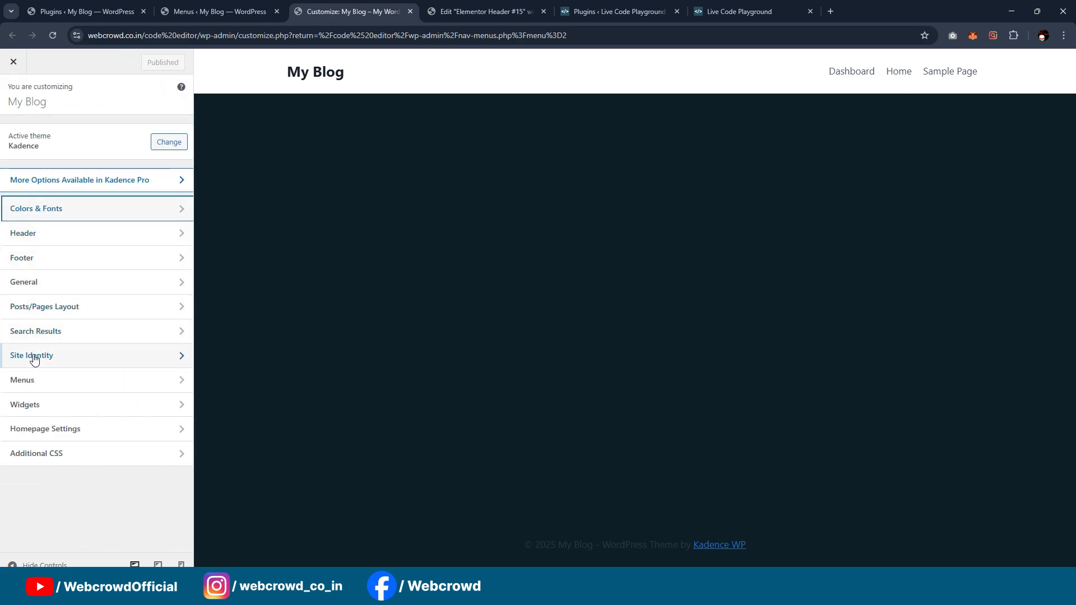
pyautogui.click(36, 235)
pyautogui.click(68, 175)
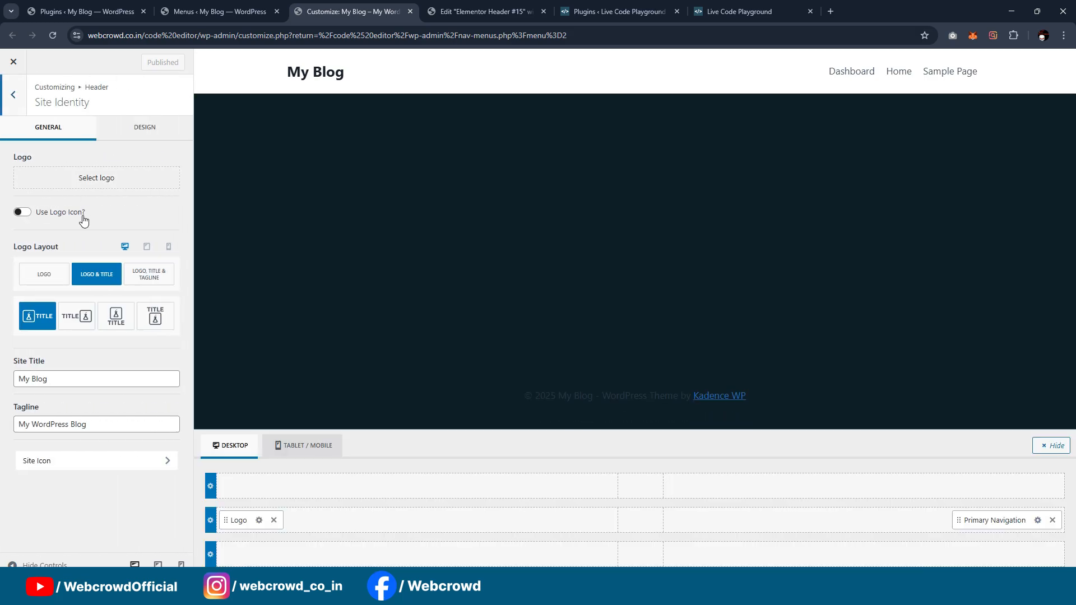
pyautogui.click(65, 175)
pyautogui.click(449, 314)
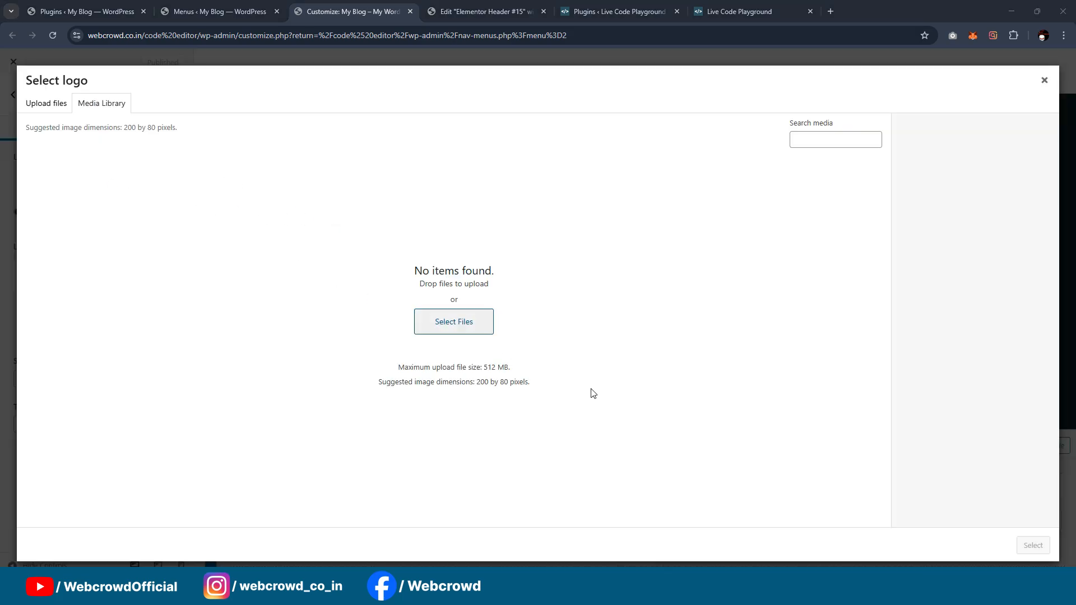
# Step: In File Explorer, go up to the Video34(Coding tool) folder, copy its path and minimize the window
pyautogui.moveTo(576, 592)
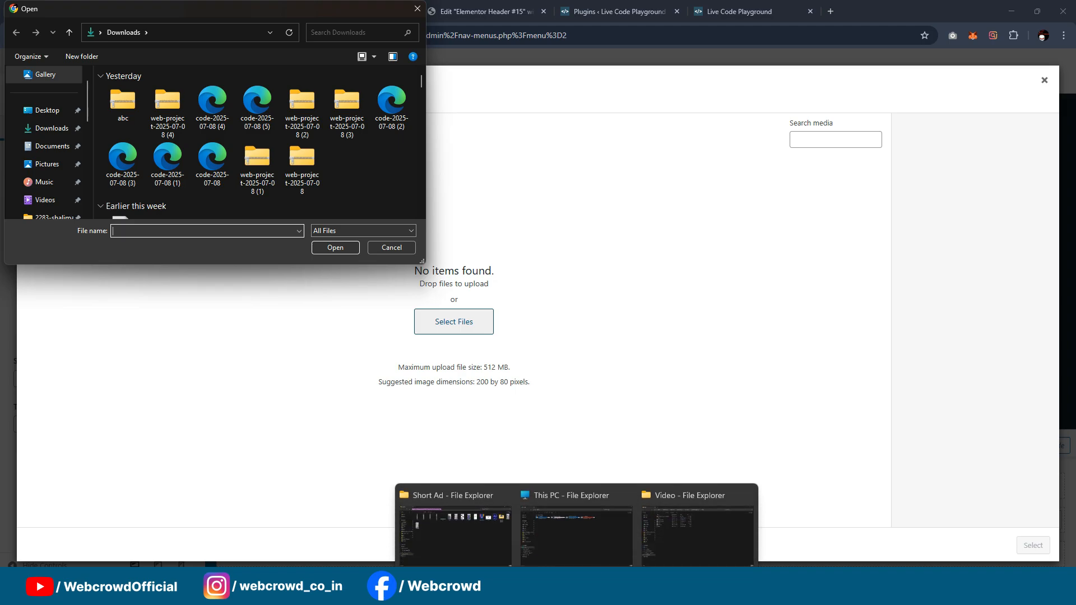
pyautogui.click(698, 535)
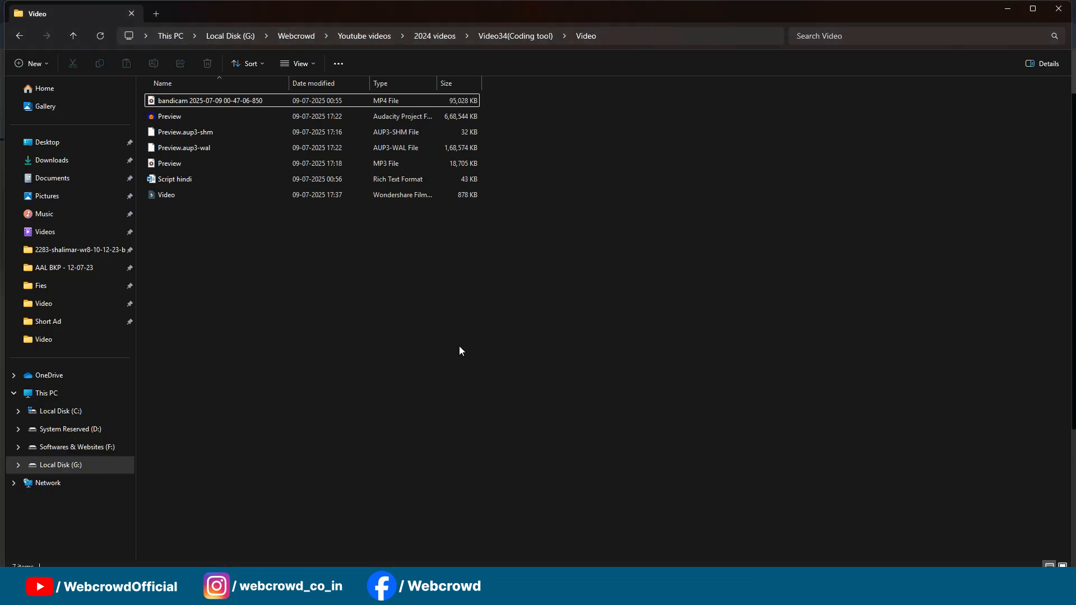
pyautogui.click(72, 34)
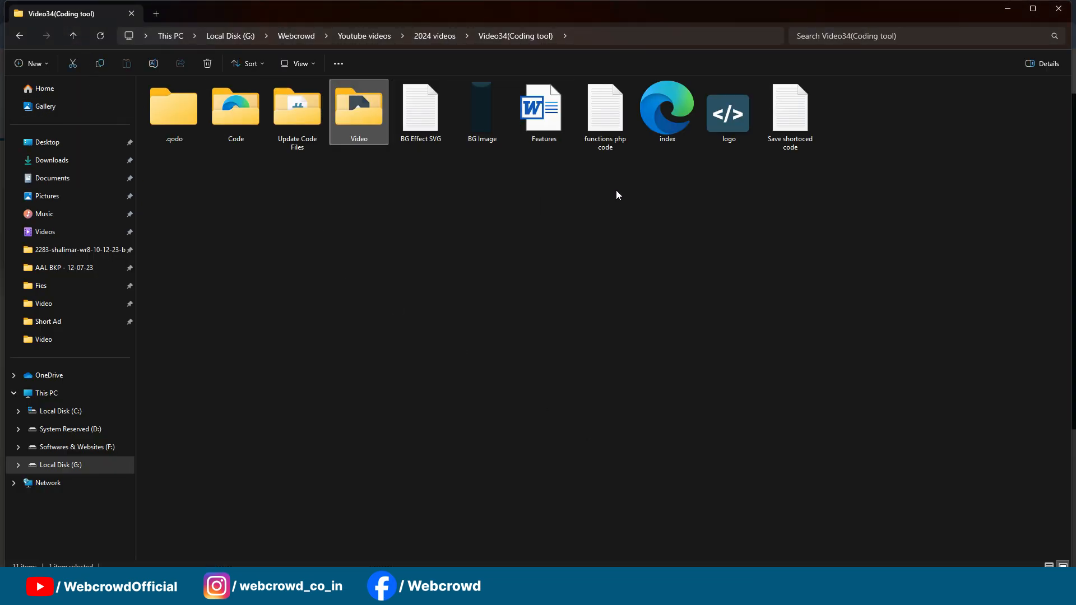
pyautogui.click(695, 37)
pyautogui.hotkey('ctrl', 'c')
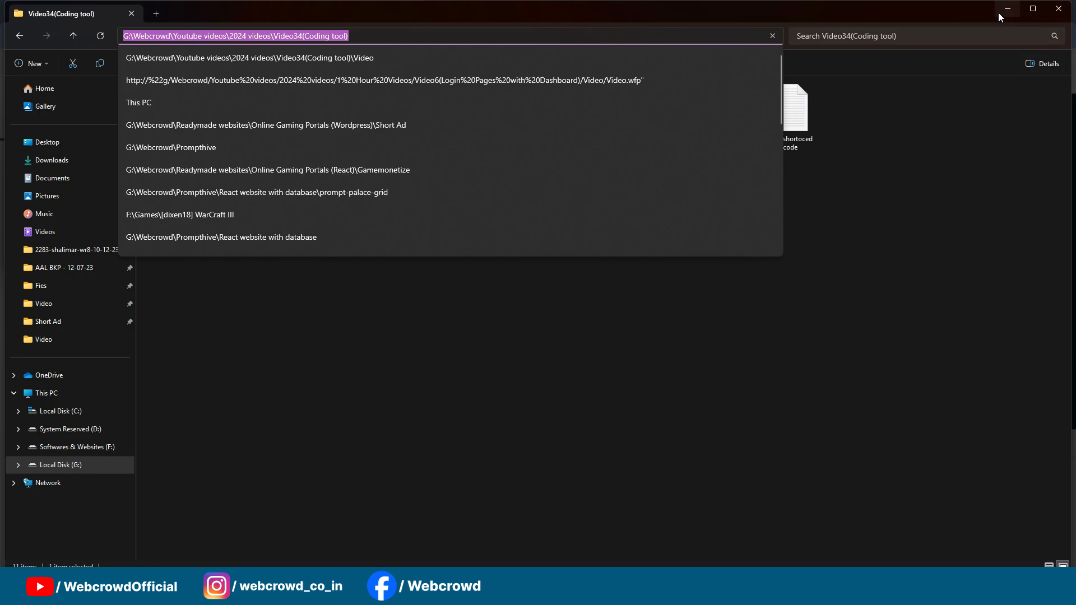
pyautogui.click(998, 12)
# Step: Go to the copied Video34(Coding tool) path in the file chooser and upload the logo PNG file
pyautogui.click(232, 37)
pyautogui.hotkey('ctrl', 'v')
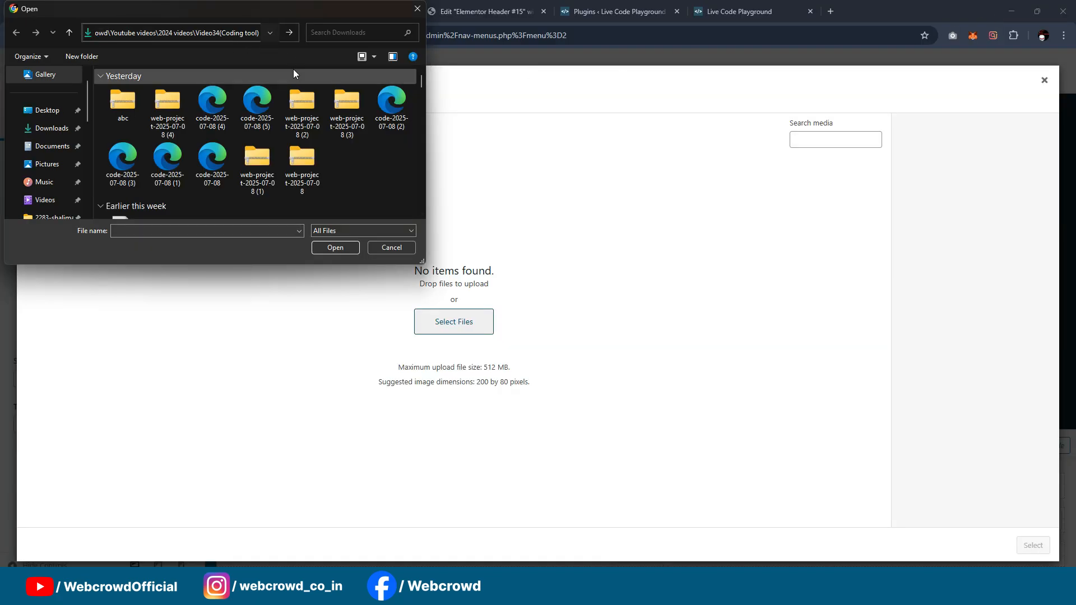
pyautogui.click(289, 32)
pyautogui.scroll(-1, 231, 160)
pyautogui.doubleClick(140, 189)
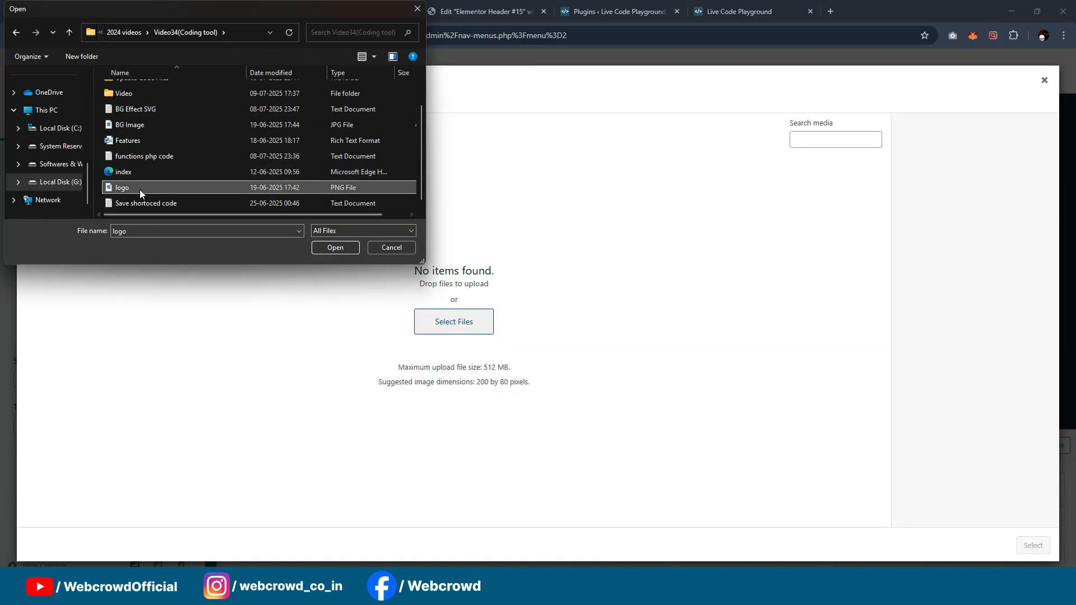
# Step: Use the uploaded image as the site logo without cropping and publish the change
pyautogui.click(1033, 546)
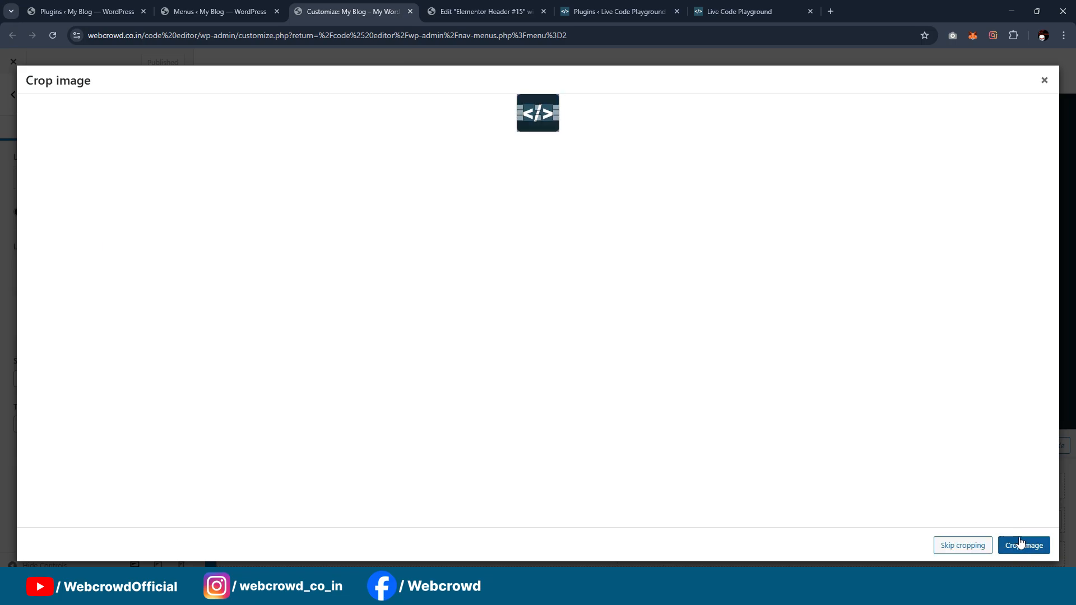
pyautogui.click(963, 546)
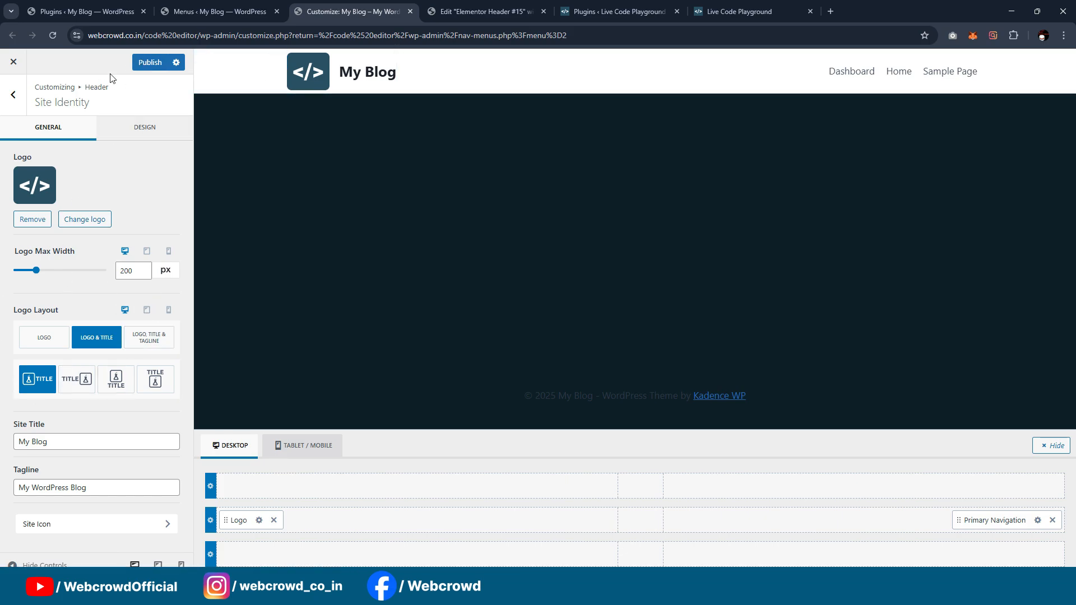
pyautogui.click(152, 65)
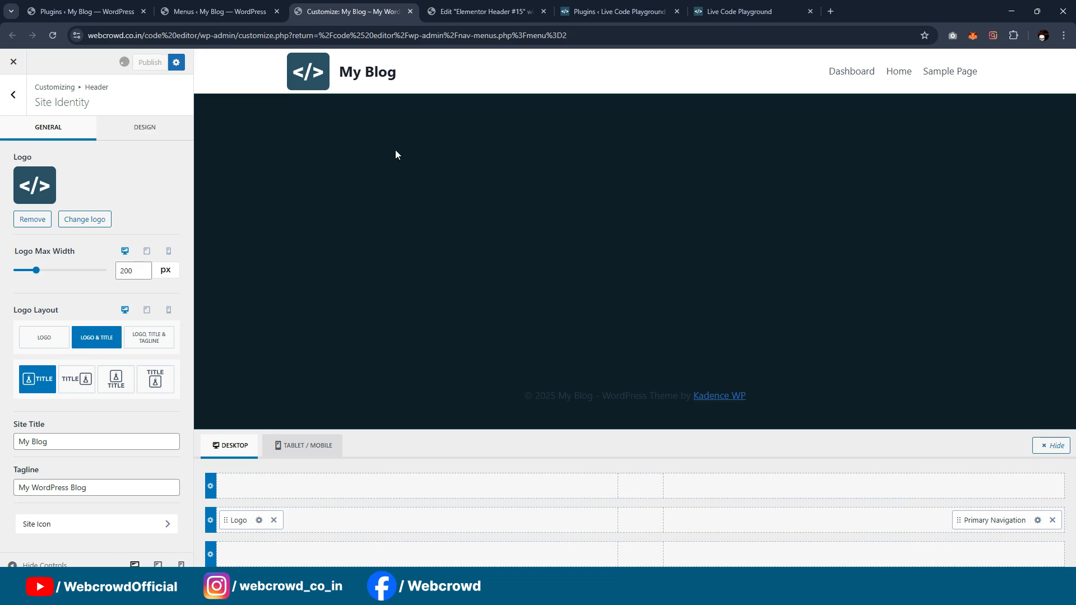
# Step: Switch to the Elementor header template and publish it with a display condition that includes the entire site
pyautogui.click(483, 12)
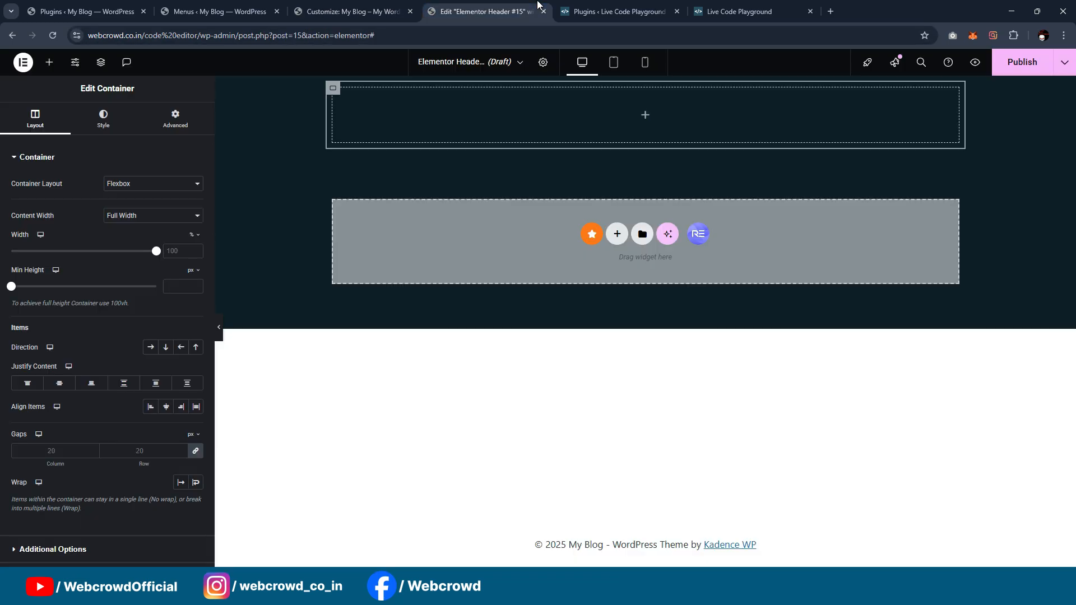
pyautogui.click(1023, 63)
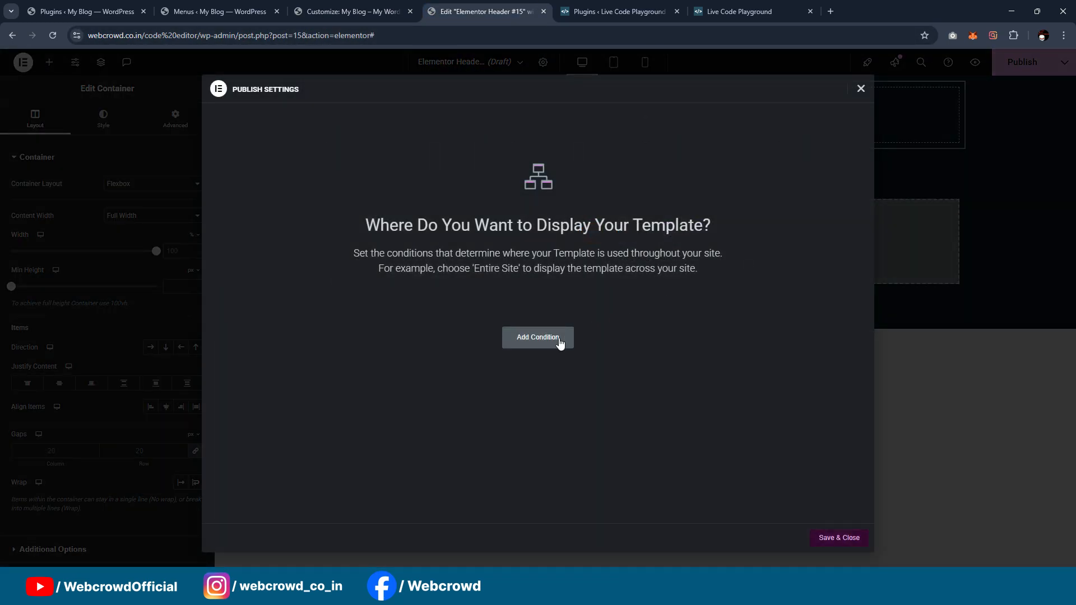
pyautogui.click(557, 341)
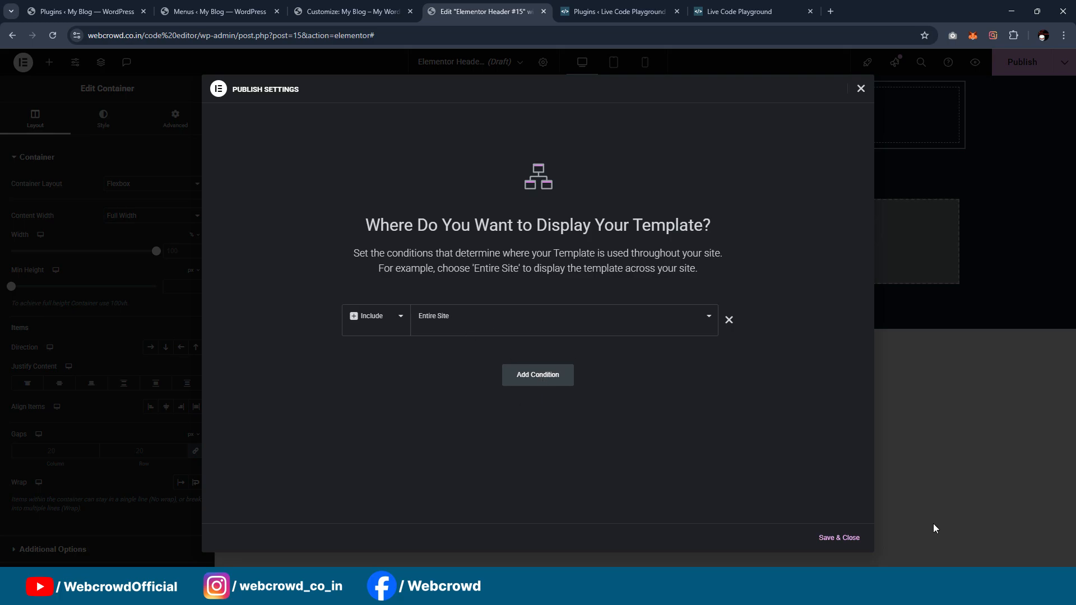
pyautogui.click(839, 538)
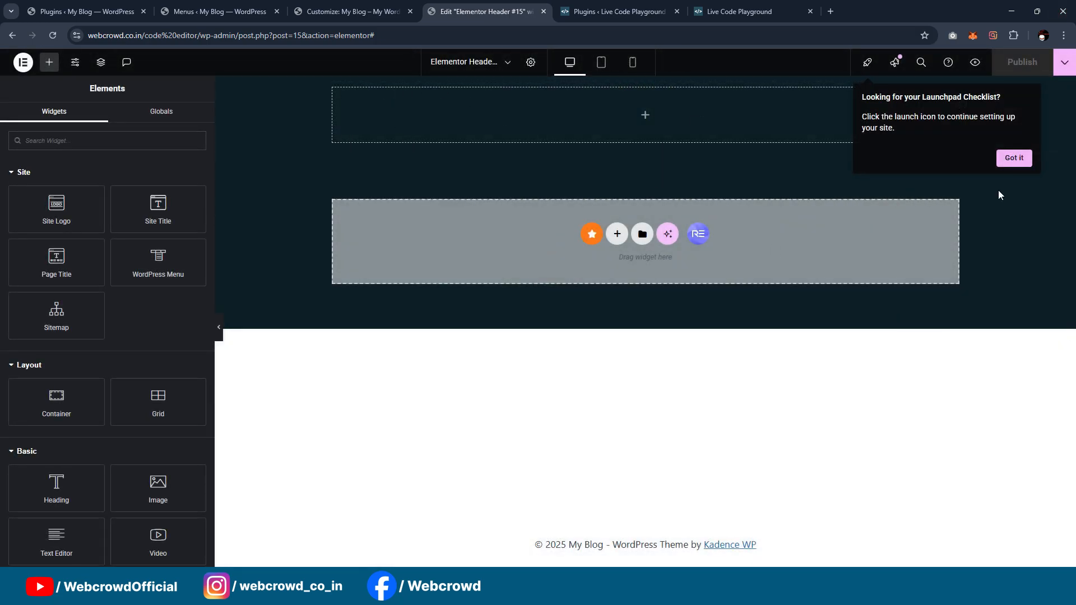
pyautogui.click(1017, 165)
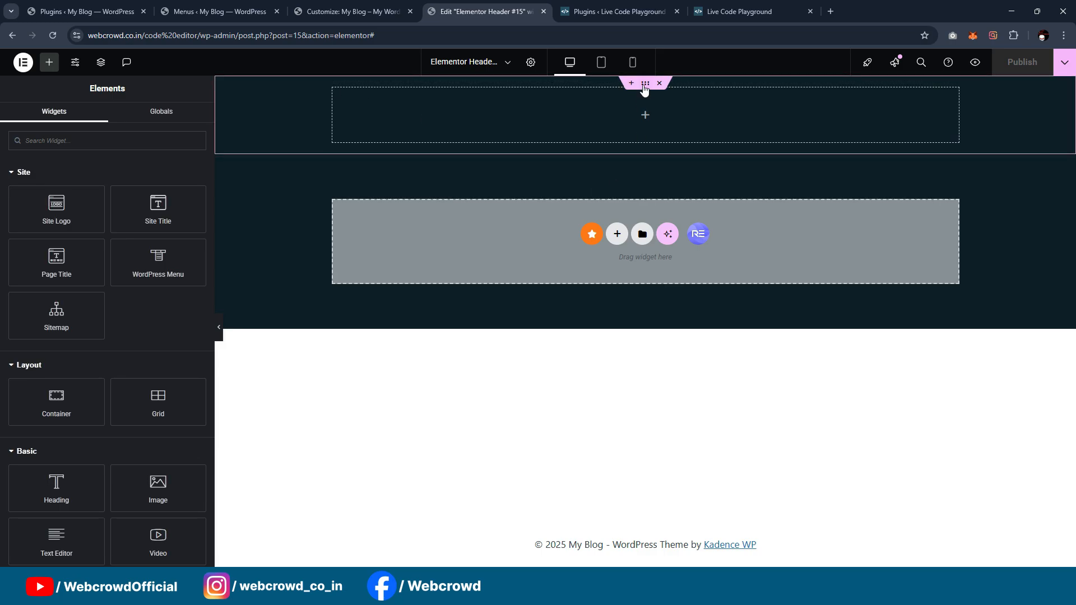
# Step: Set the outer header container's direction to horizontal row and duplicate its inner container to make two side-by-side containers
pyautogui.click(645, 86)
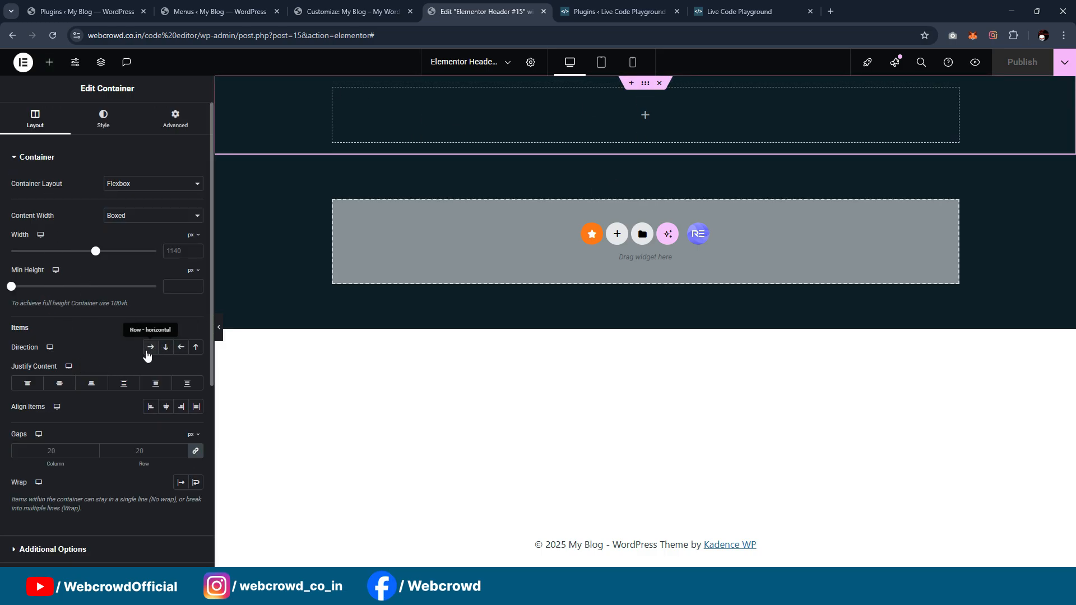
pyautogui.click(149, 351)
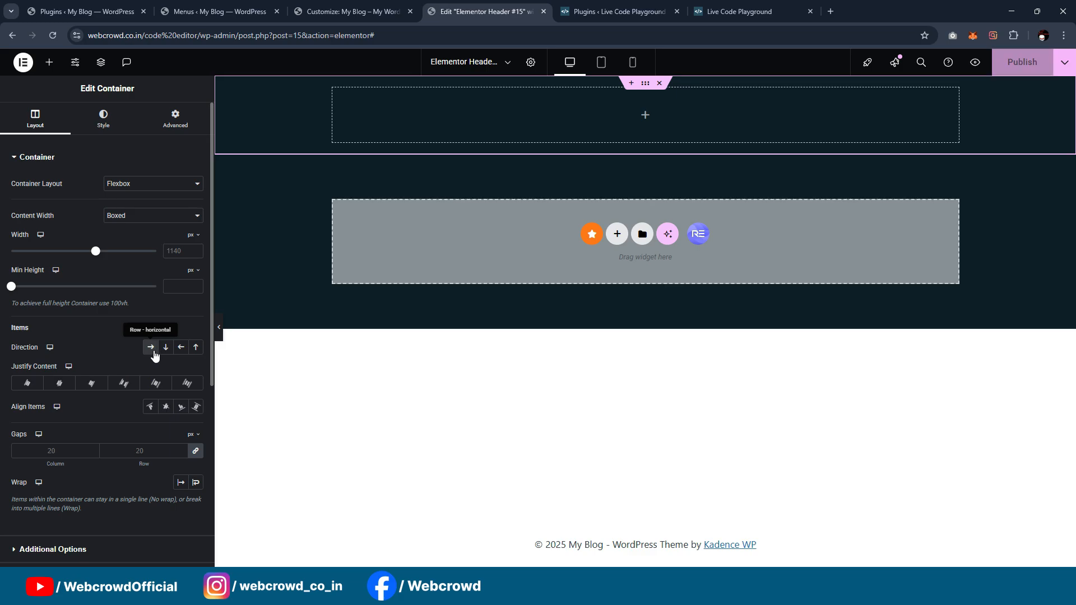
pyautogui.rightClick(334, 98)
pyautogui.click(353, 127)
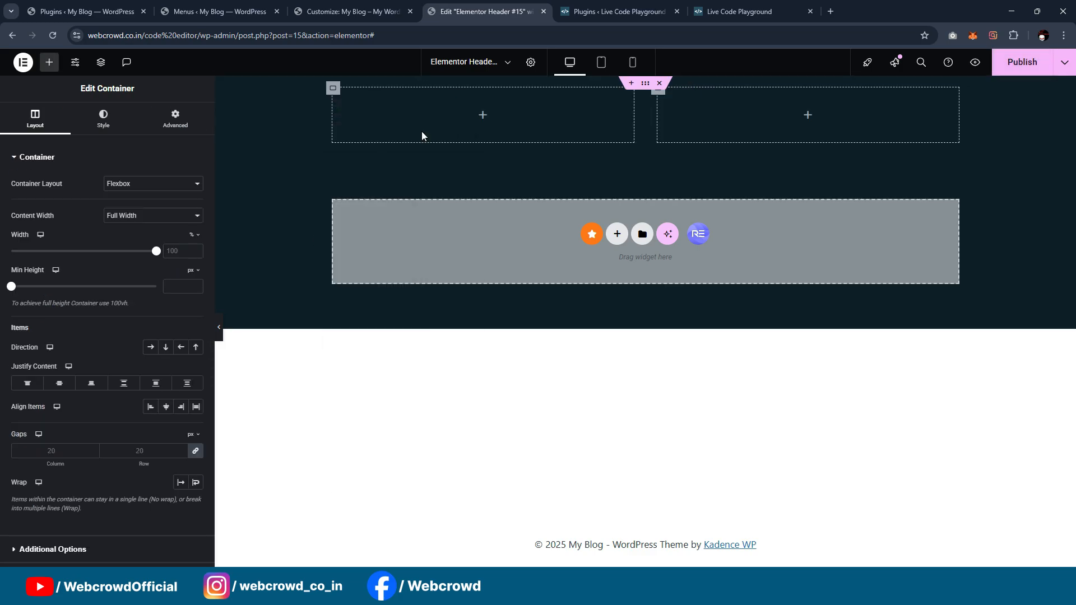
# Step: Search the widgets for site and add a Site Logo at Full resolution to the first inner container
pyautogui.click(49, 62)
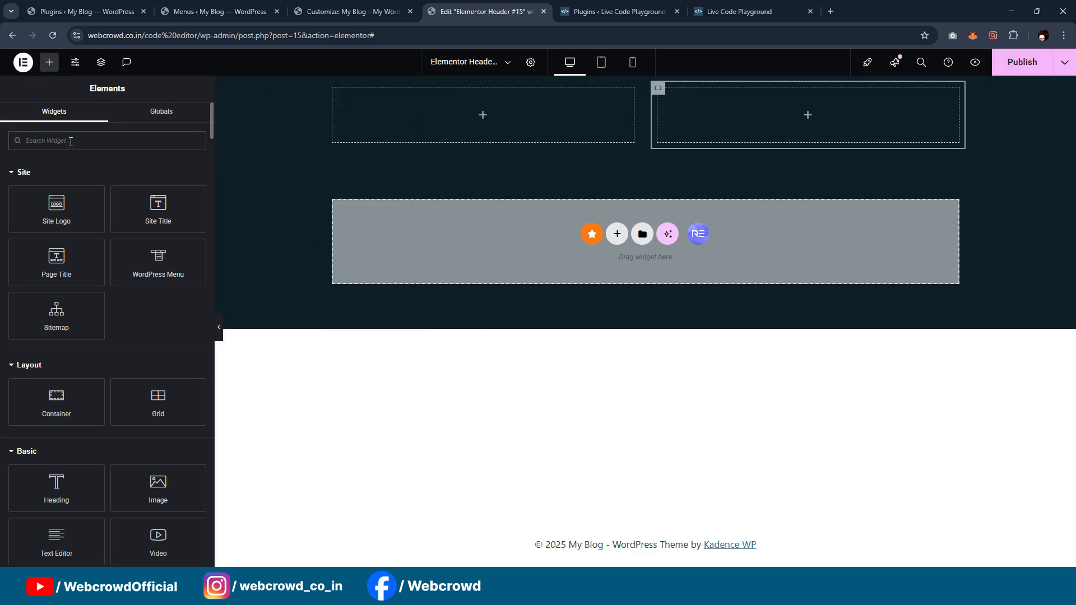
pyautogui.write('site')
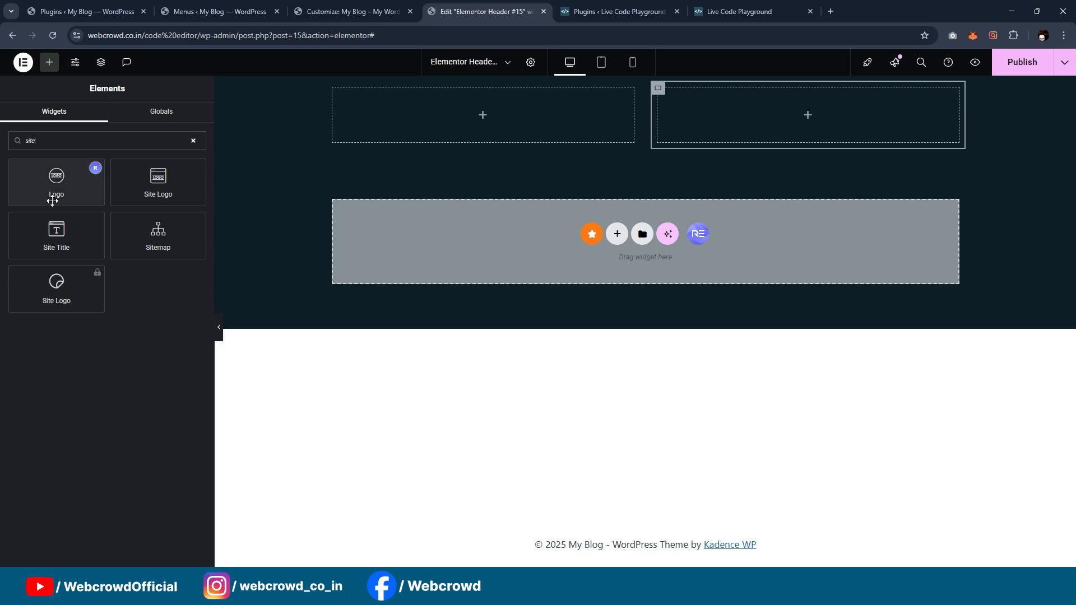
pyautogui.moveTo(56, 232); pyautogui.dragTo(387, 161)
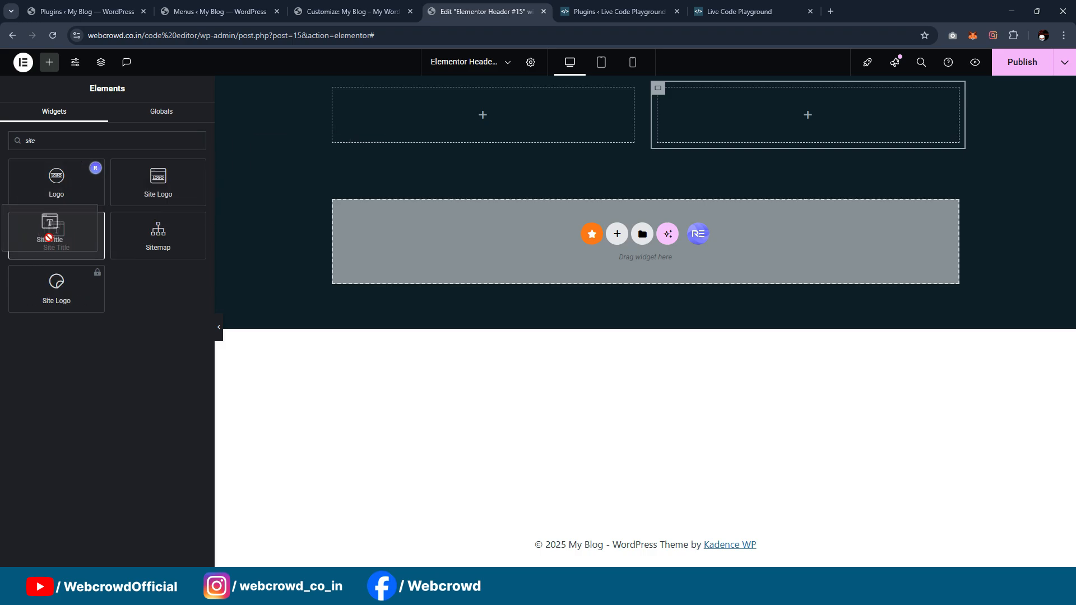
pyautogui.moveTo(150, 194); pyautogui.dragTo(437, 134)
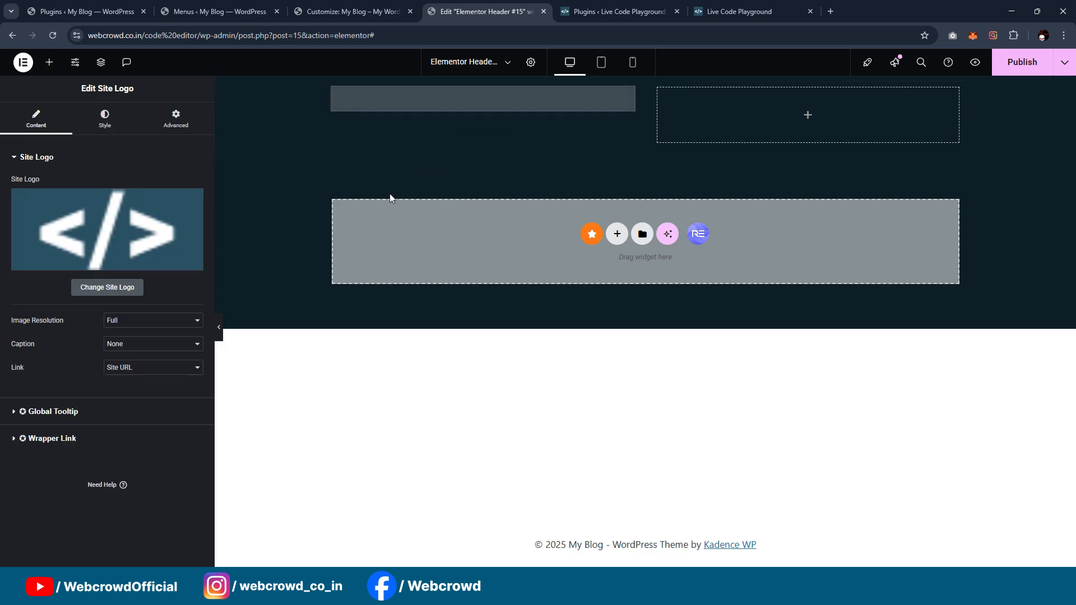
pyautogui.click(123, 323)
pyautogui.click(131, 324)
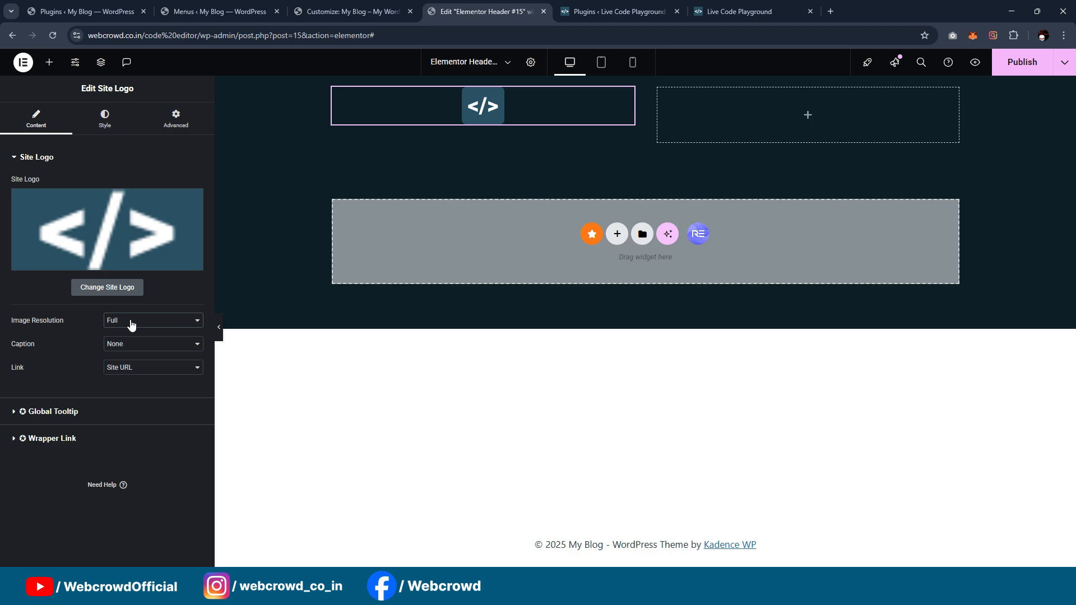
# Step: Align the site logo left and set its width to 50 px
pyautogui.click(117, 122)
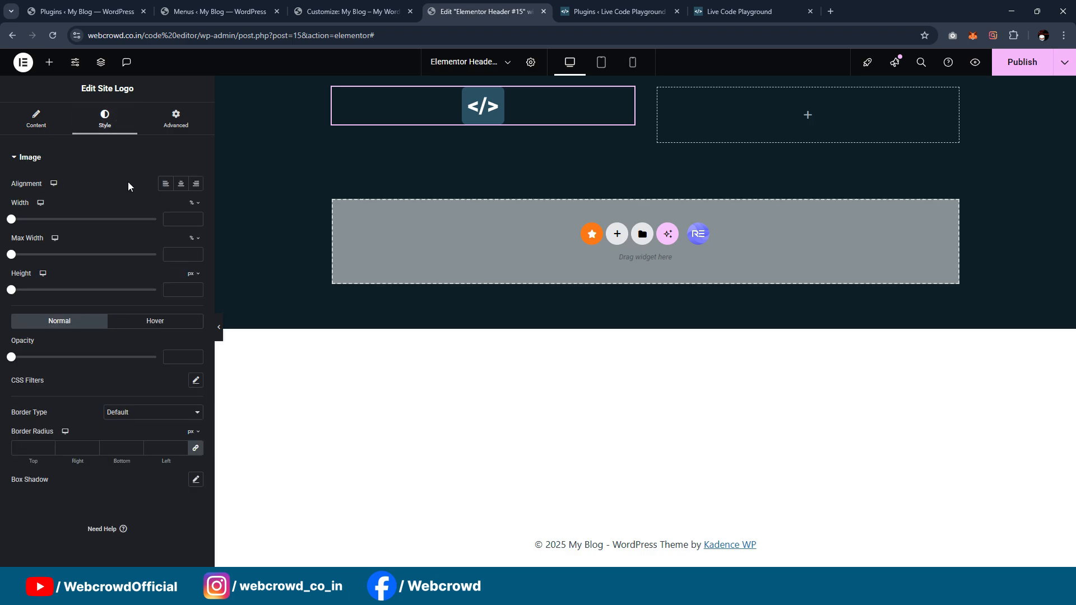
pyautogui.click(164, 185)
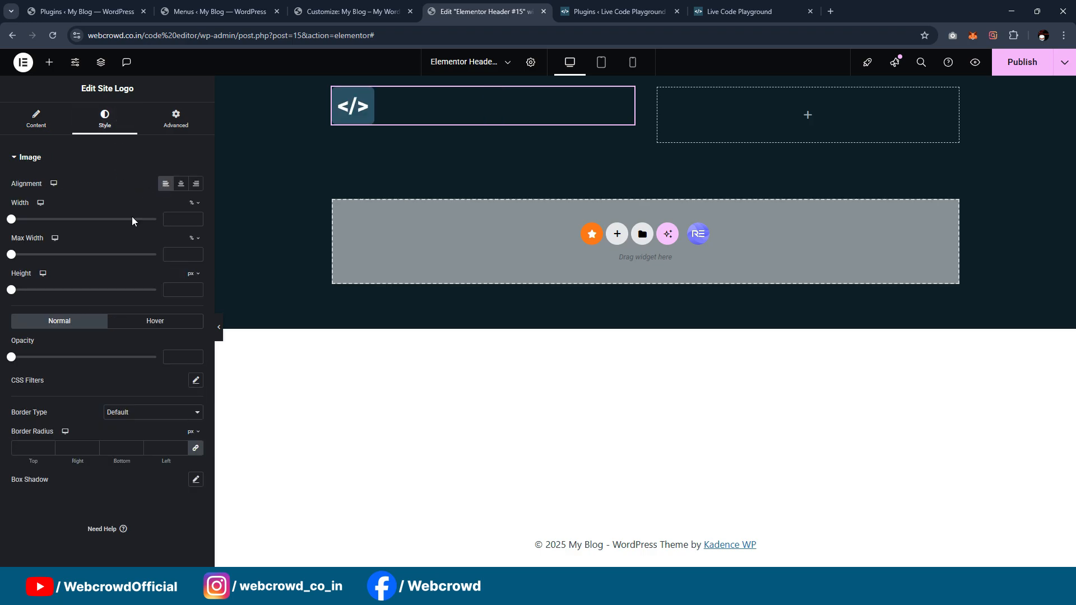
pyautogui.moveTo(193, 204)
pyautogui.click(193, 208)
pyautogui.click(170, 219)
pyautogui.write('30')
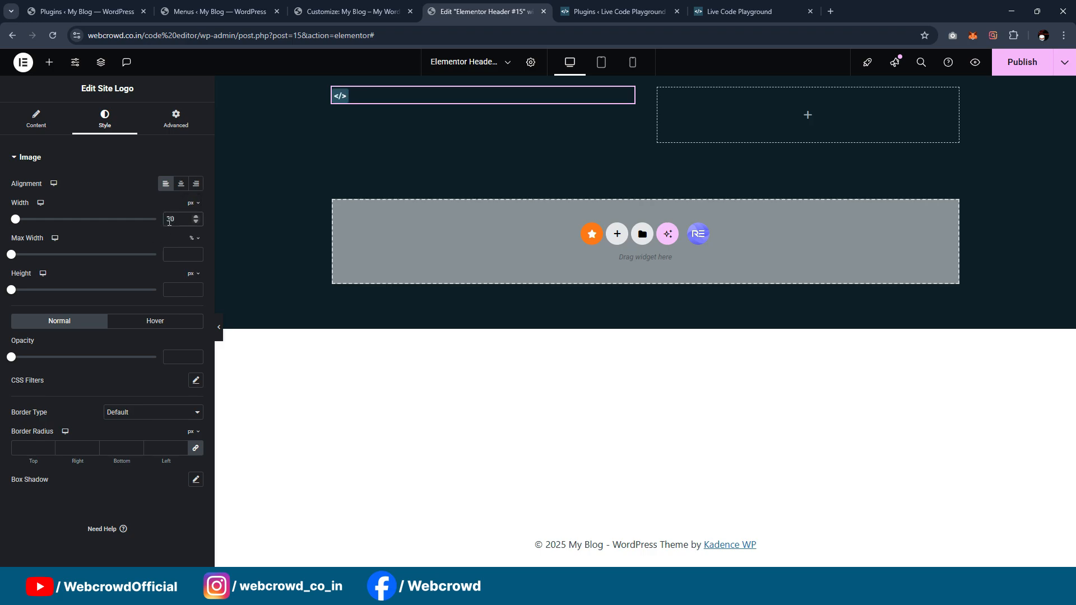
pyautogui.press('BackSpace')
pyautogui.press('BackSpace')
pyautogui.write('50')
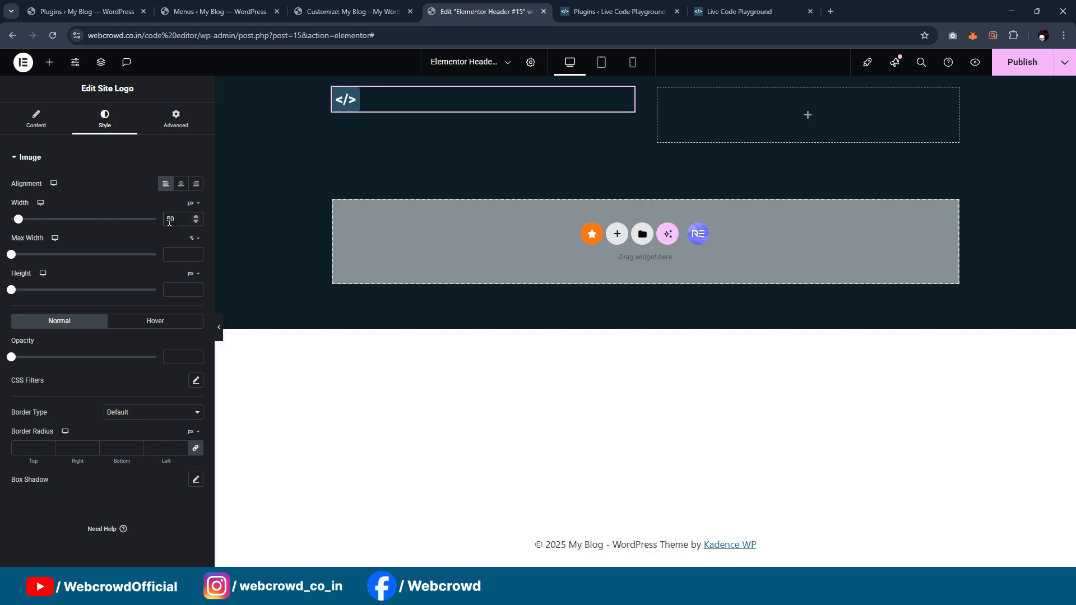
# Step: Preview the header without the editing panel, and set the outer container's Align Items to Center
pyautogui.click(219, 329)
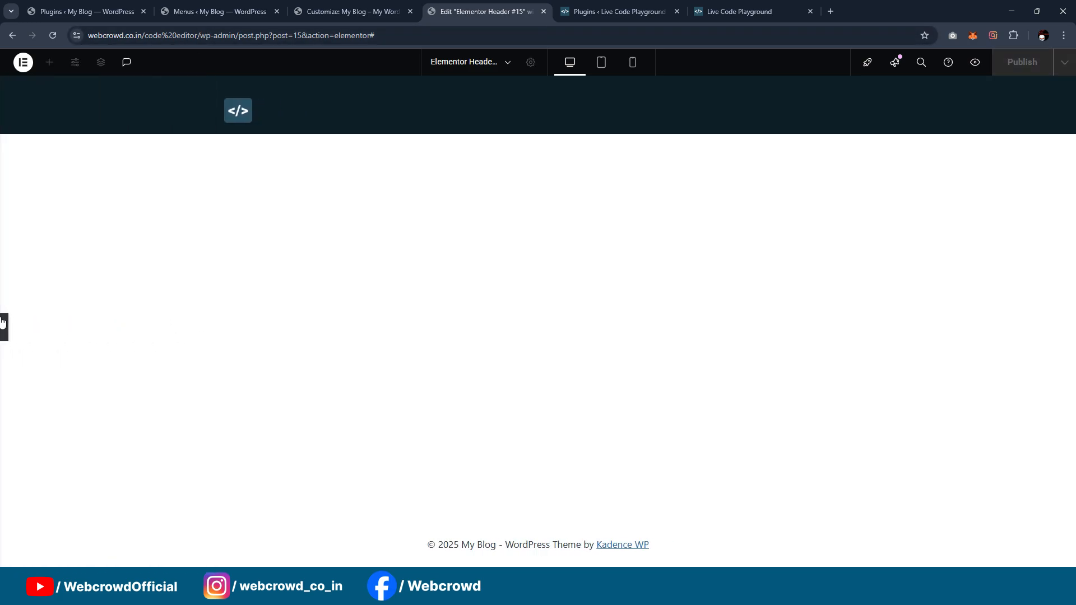
pyautogui.click(3, 327)
pyautogui.click(646, 84)
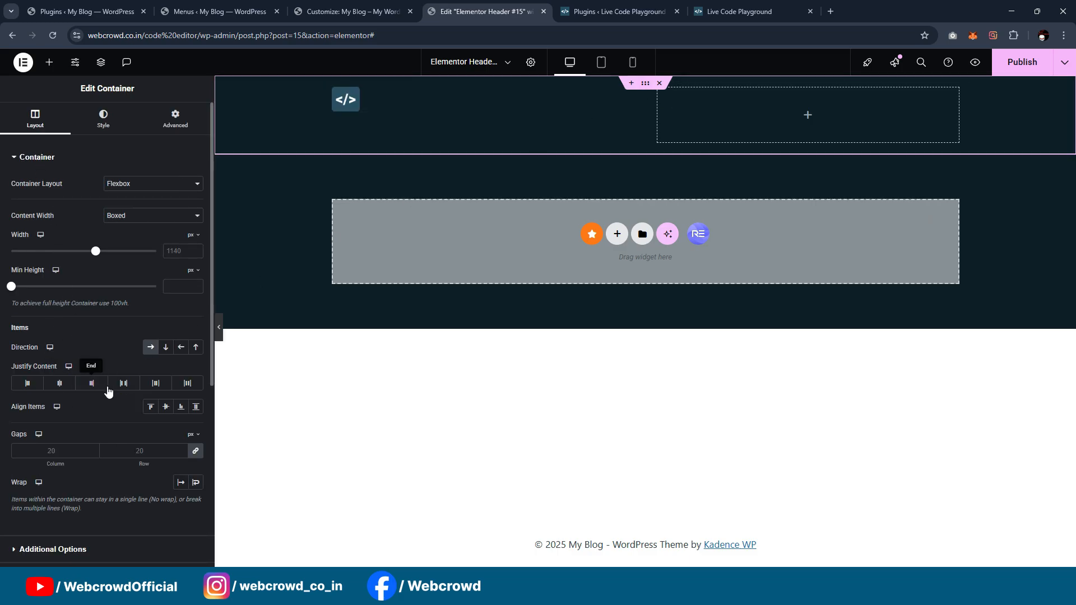
pyautogui.click(166, 408)
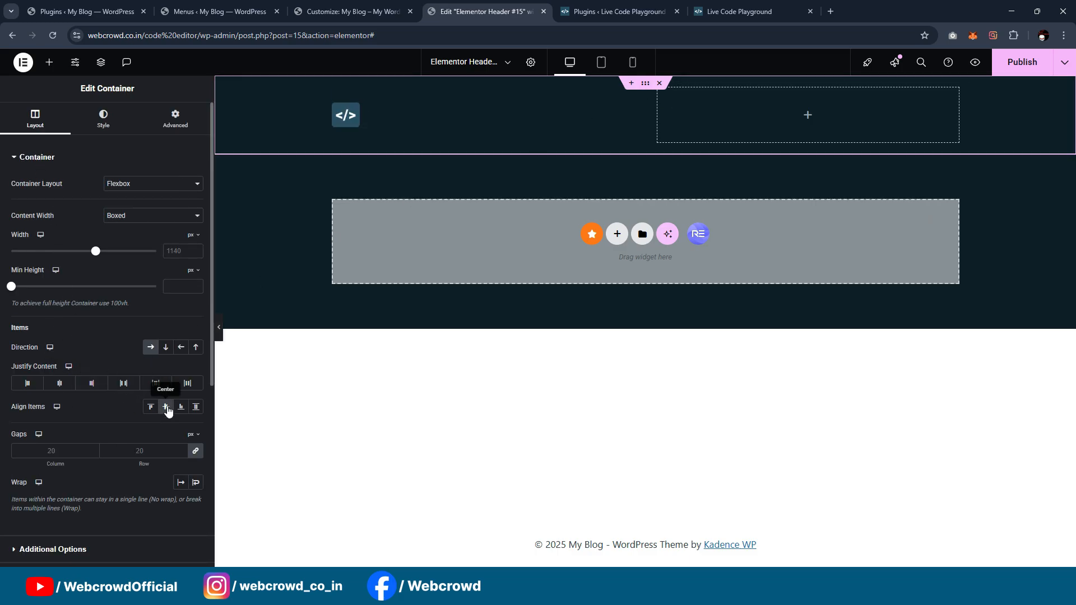
# Step: Check the header on the Live Code Playground reference site and search the header template's widgets for menu
pyautogui.hotkey('ctrl', 'Tab')
pyautogui.hotkey('ctrl', 'Tab')
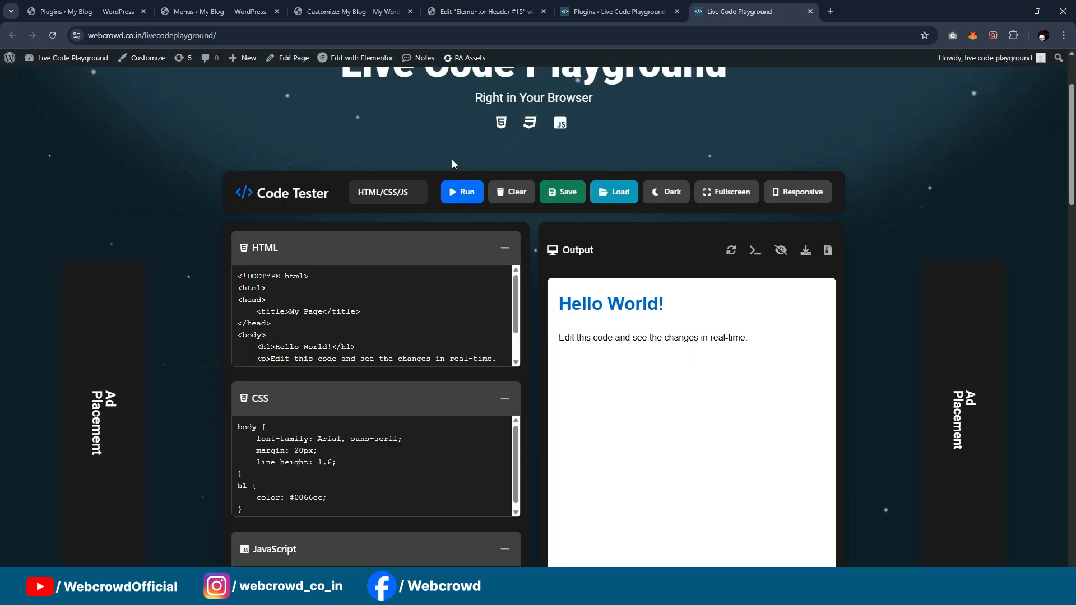
pyautogui.scroll(3, 452, 159)
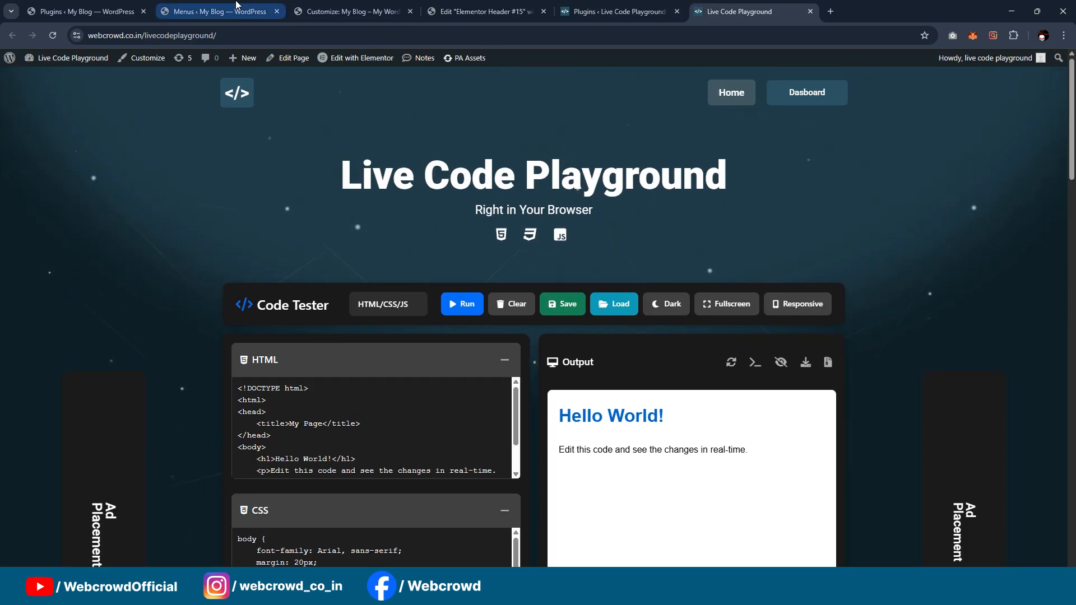
pyautogui.click(387, 11)
pyautogui.click(477, 11)
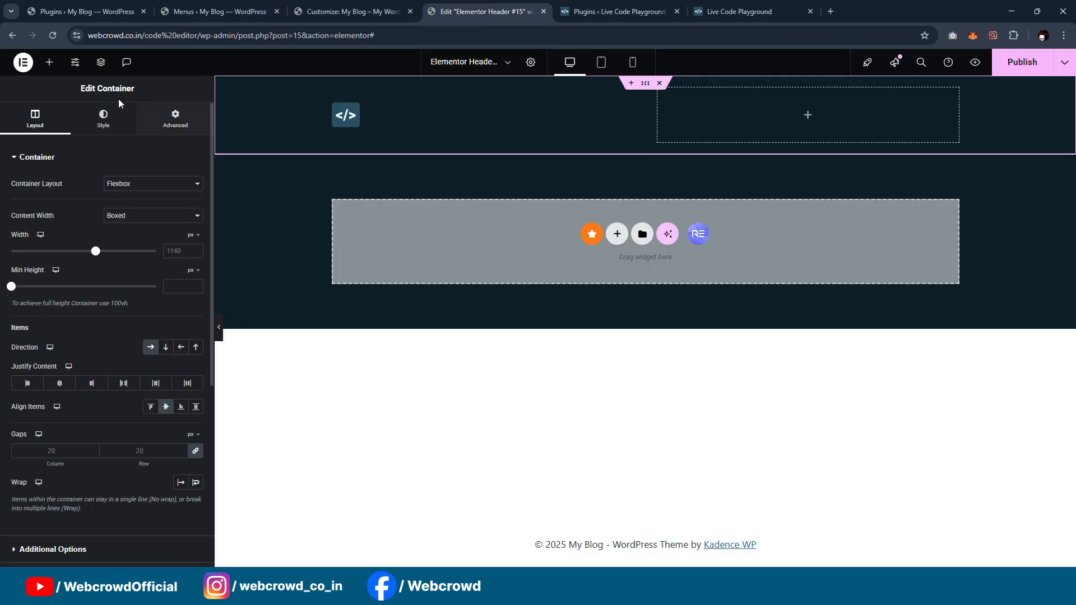
pyautogui.click(49, 62)
pyautogui.write('menu')
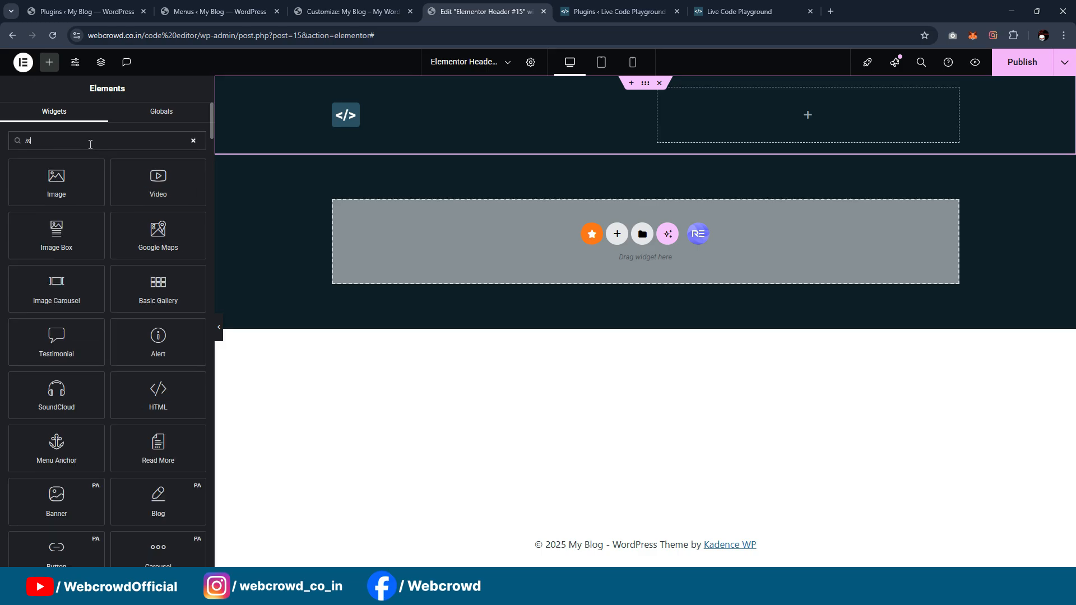
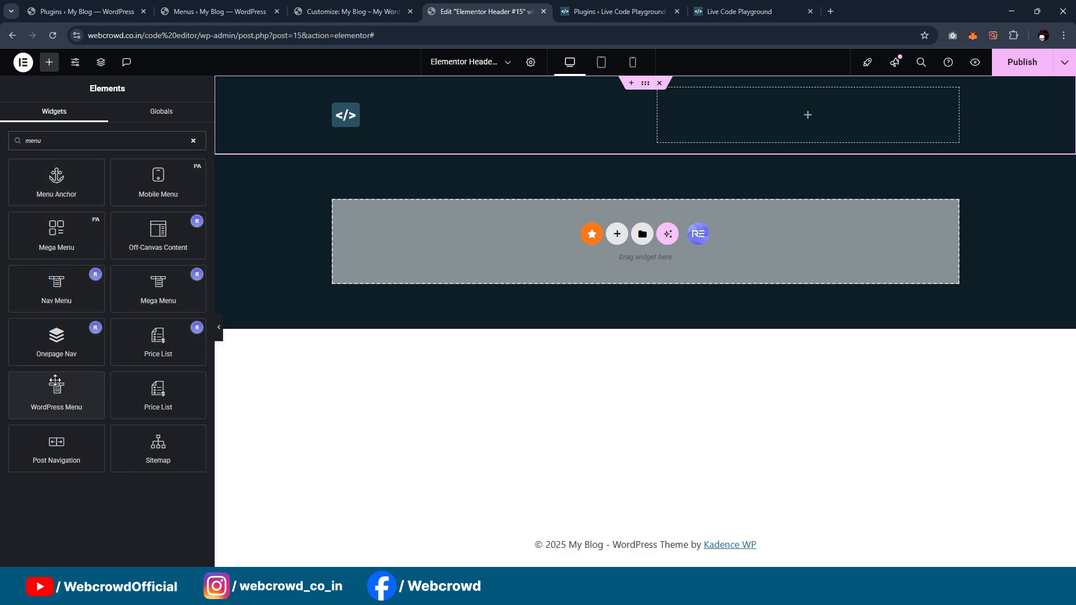
# Step: Add a WordPress Menu to the empty inner container, aligned right with a Background pointer and mobile dropdown breakpoint None
pyautogui.moveTo(55, 398); pyautogui.dragTo(743, 112)
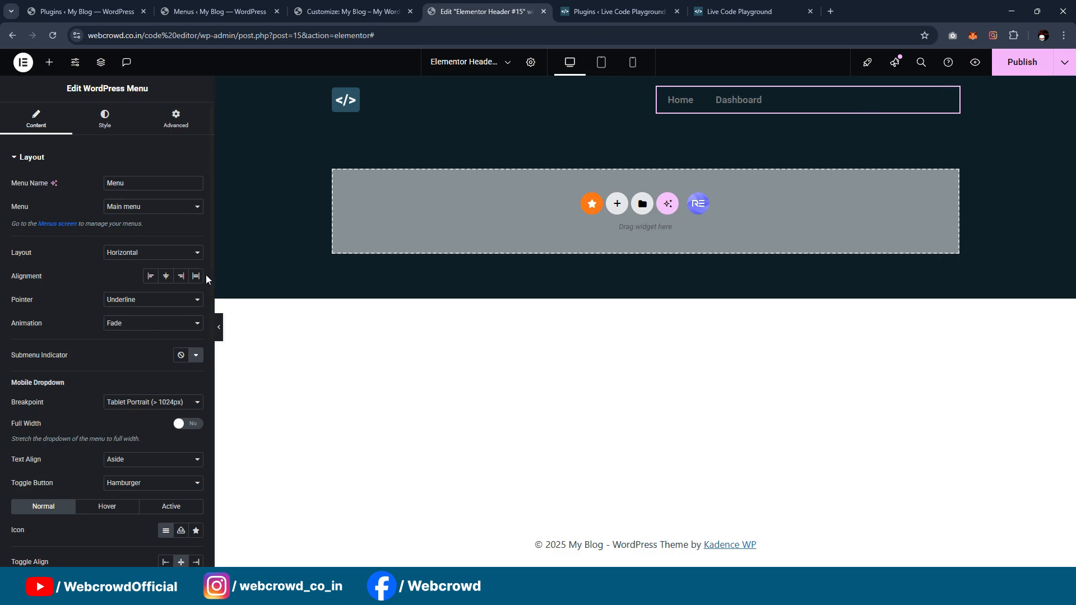
pyautogui.click(180, 276)
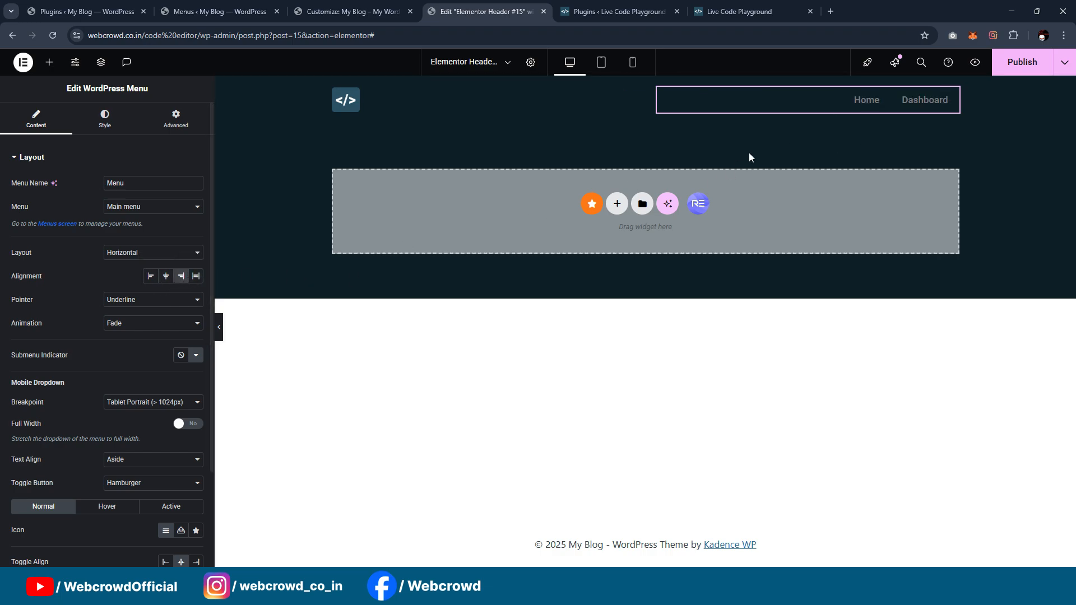
pyautogui.click(152, 303)
pyautogui.click(146, 383)
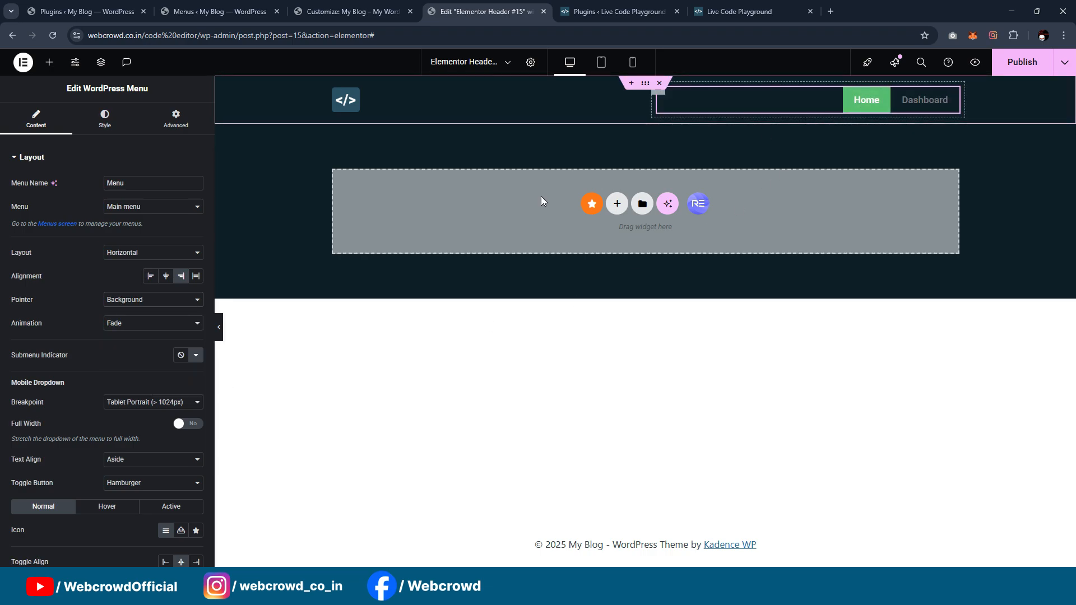
pyautogui.click(149, 403)
pyautogui.click(135, 444)
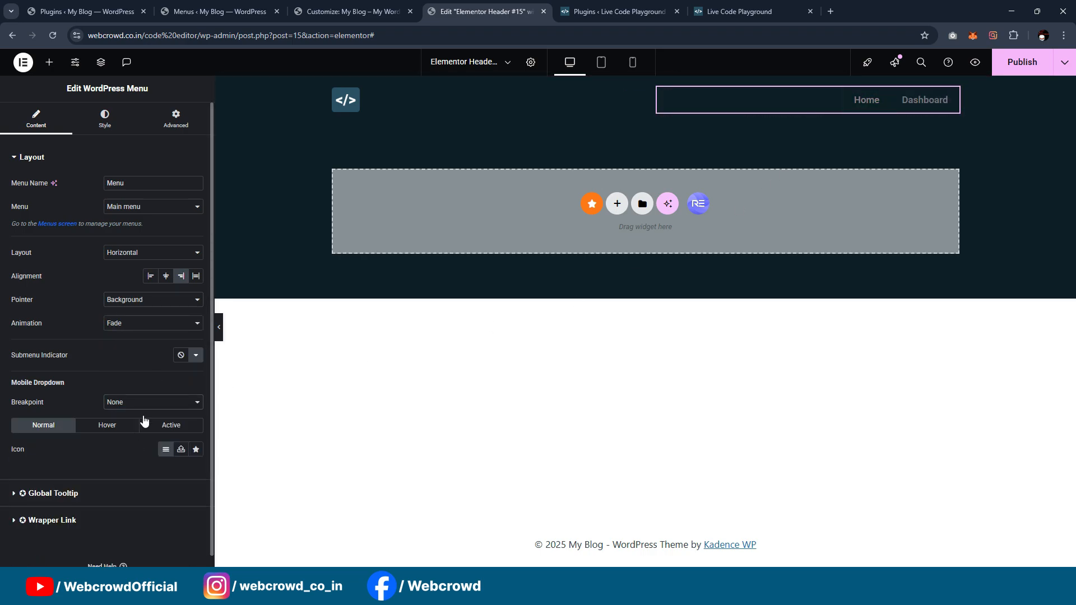
# Step: Review the global colors offered for the menu's hover pointer, and copy the 44 × 44 rectangle's fill code 2C5364 from the Figma design
pyautogui.click(104, 133)
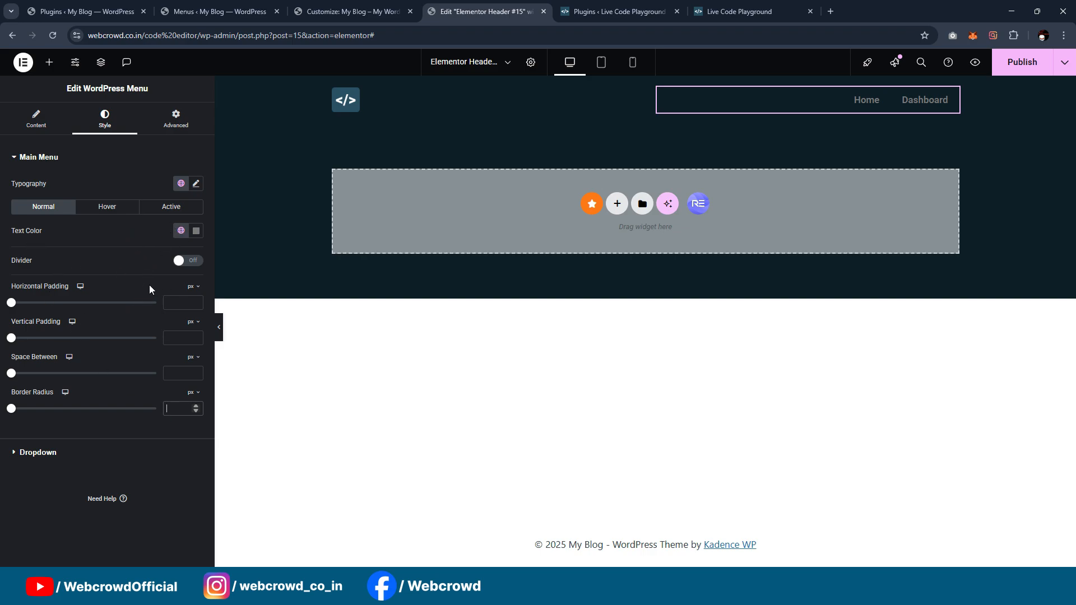
pyautogui.click(128, 212)
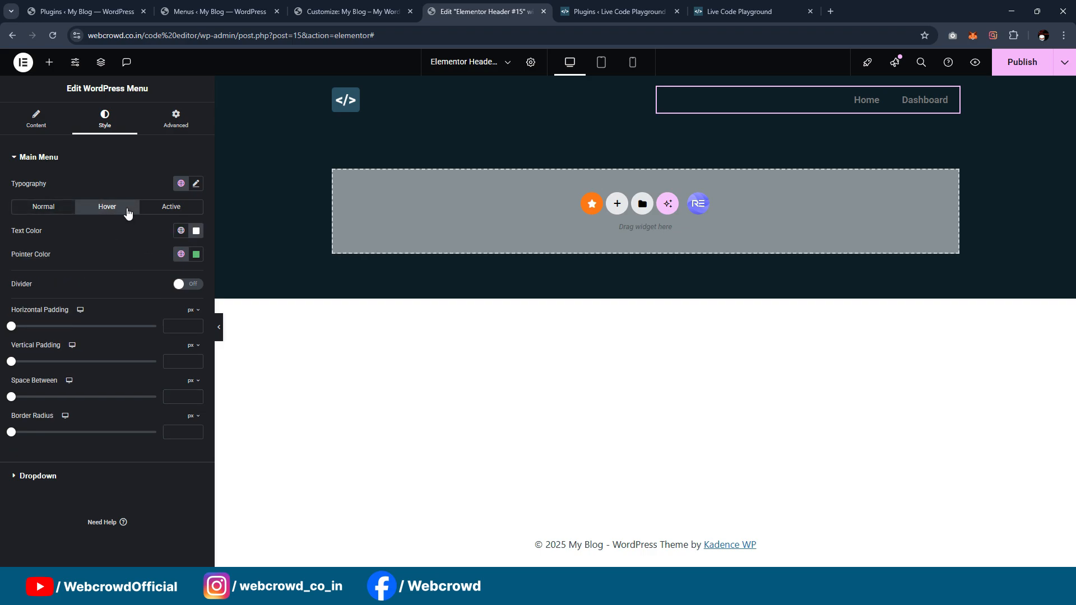
pyautogui.click(182, 256)
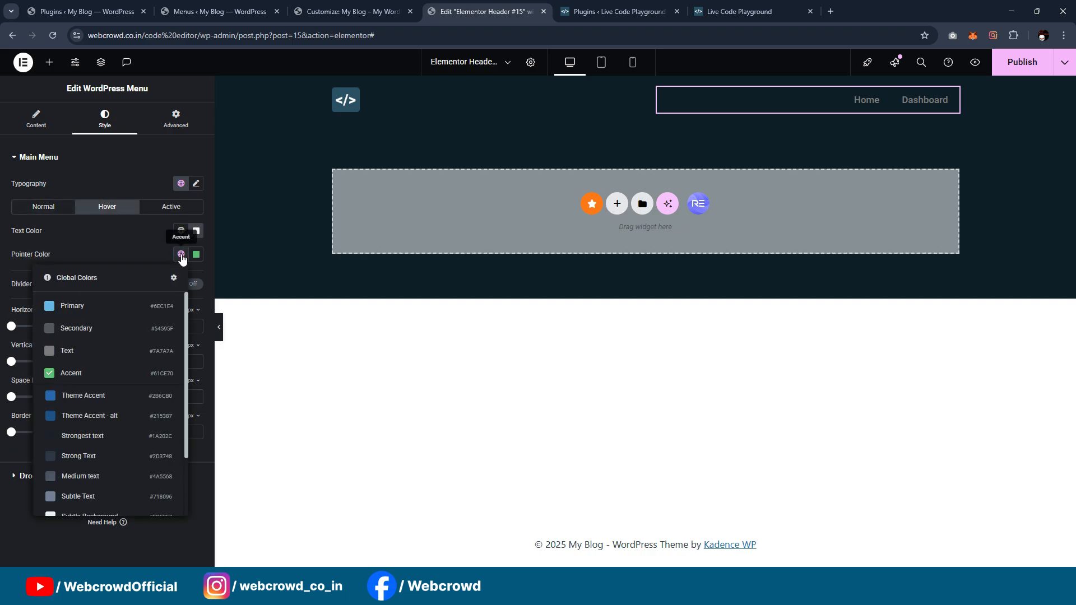
pyautogui.scroll(-3, 146, 404)
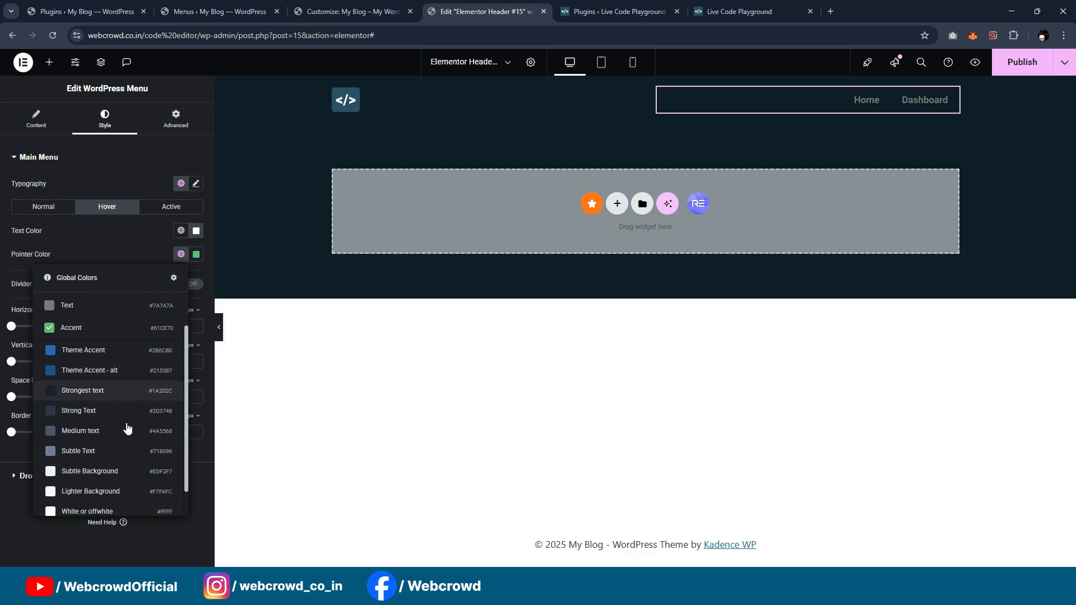
pyautogui.click(206, 530)
pyautogui.hotkey('alt', 'Tab')
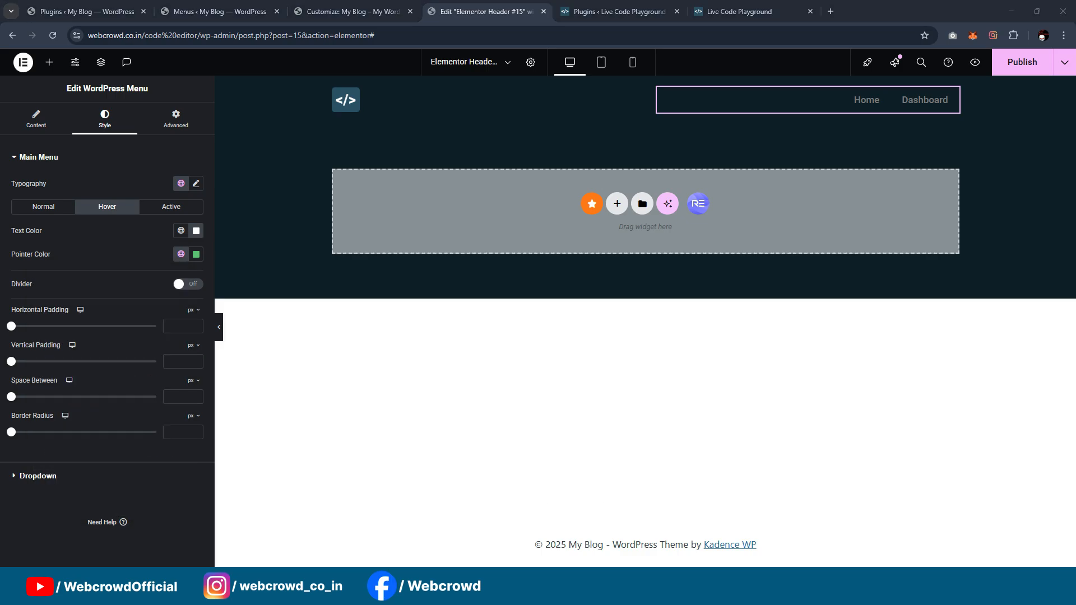
pyautogui.click(457, 208)
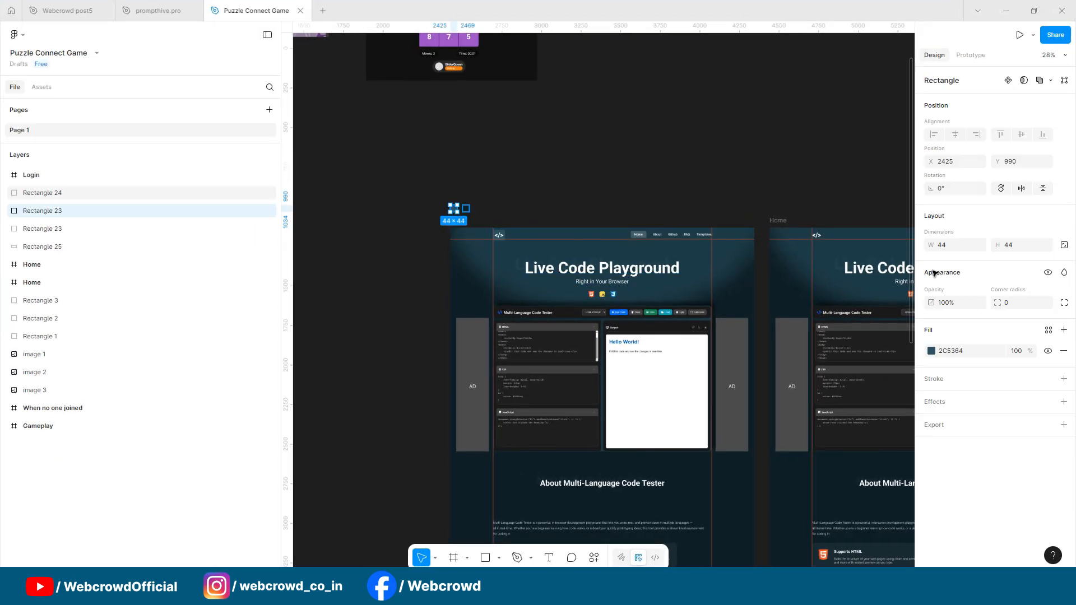
pyautogui.click(961, 353)
pyautogui.hotkey('ctrl', 'c')
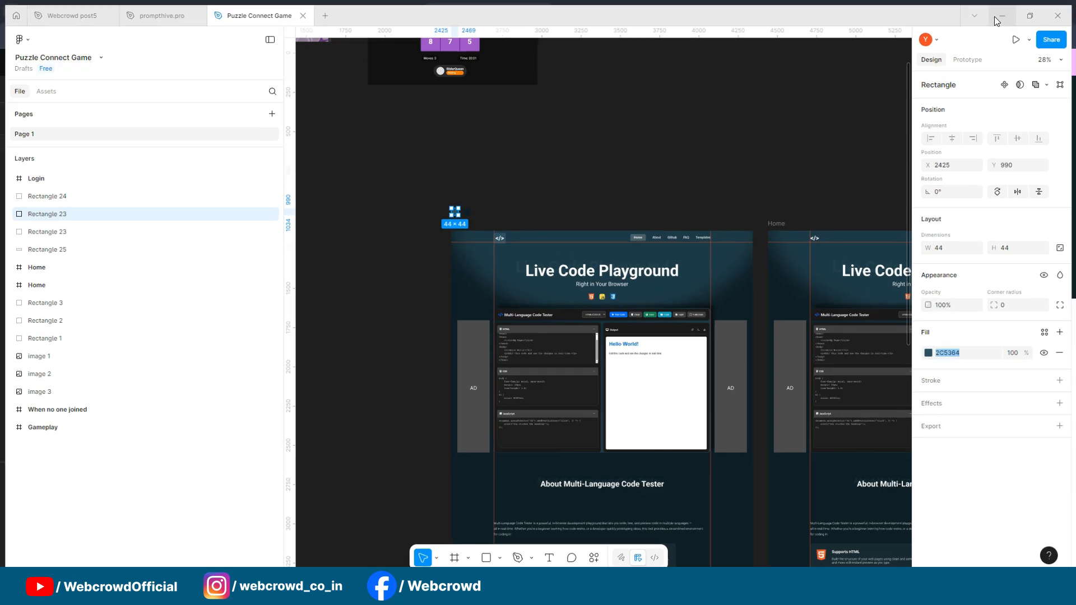
pyautogui.hotkey('alt', 'Tab')
# Step: Set the menu's hover pointer color to 2C5364 and save it as a global color named "Brand COlor"
pyautogui.click(196, 255)
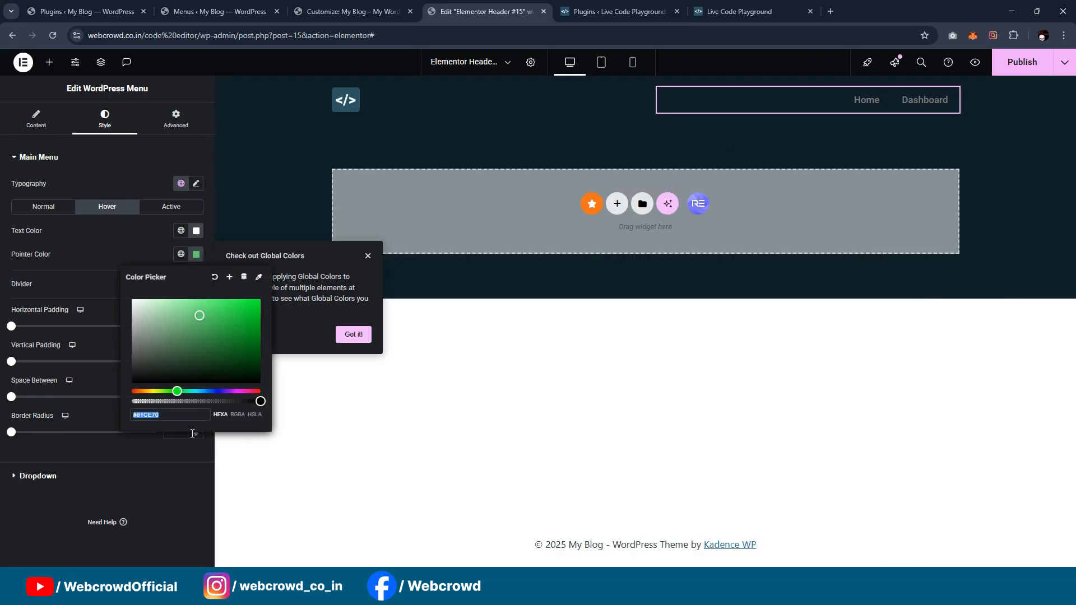
pyautogui.doubleClick(187, 415)
pyautogui.hotkey('ctrl', 'v')
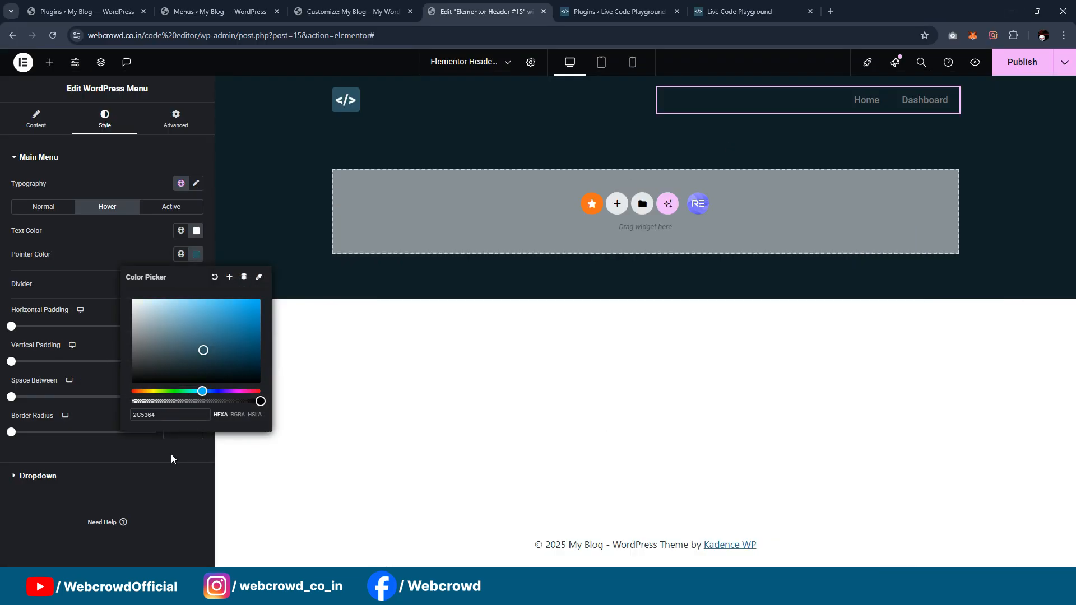
pyautogui.click(229, 277)
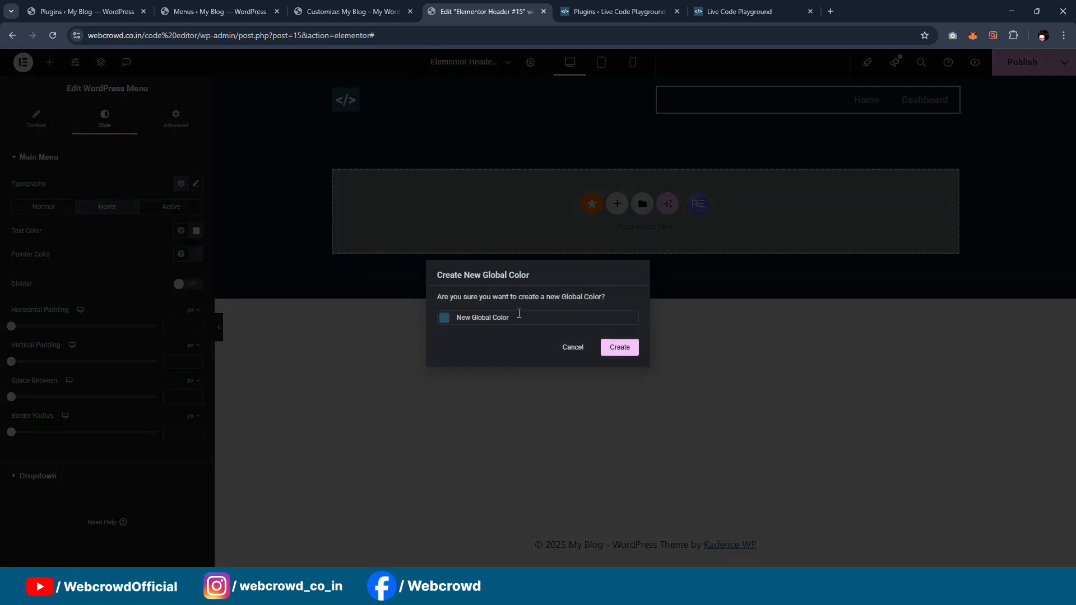
pyautogui.write('Brand COlor')
pyautogui.click(619, 347)
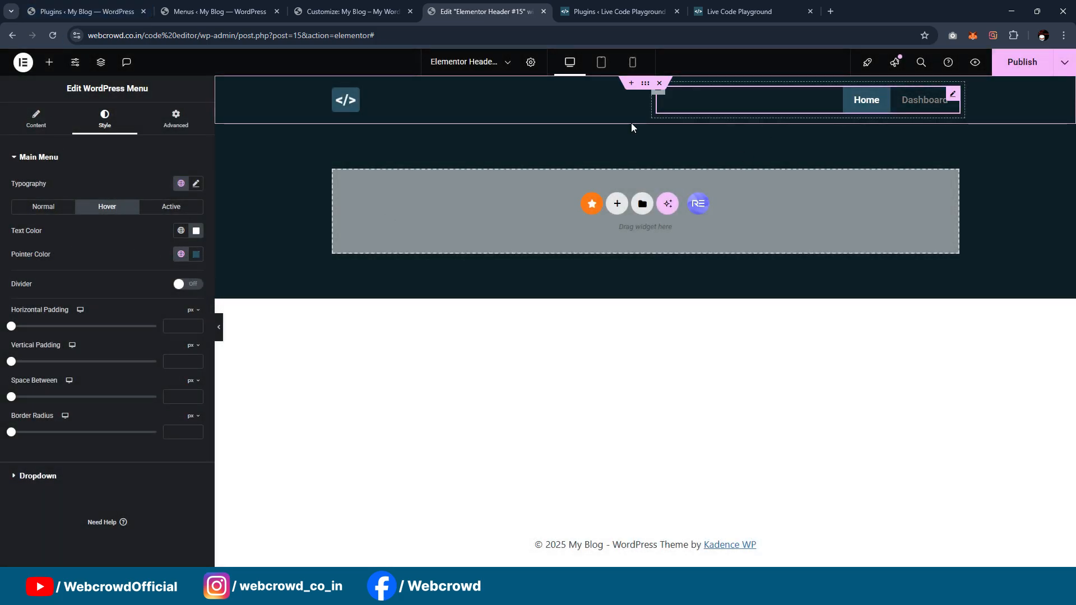
# Step: Set the menu's normal text color to the global color White or offwhite
pyautogui.click(43, 206)
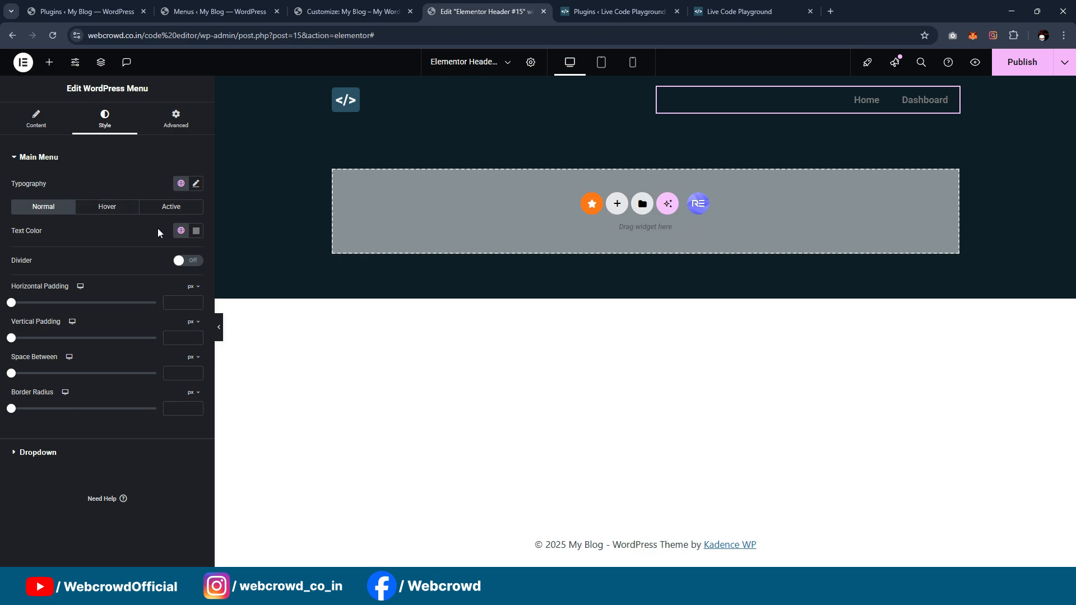
pyautogui.click(181, 232)
pyautogui.scroll(-5, 107, 393)
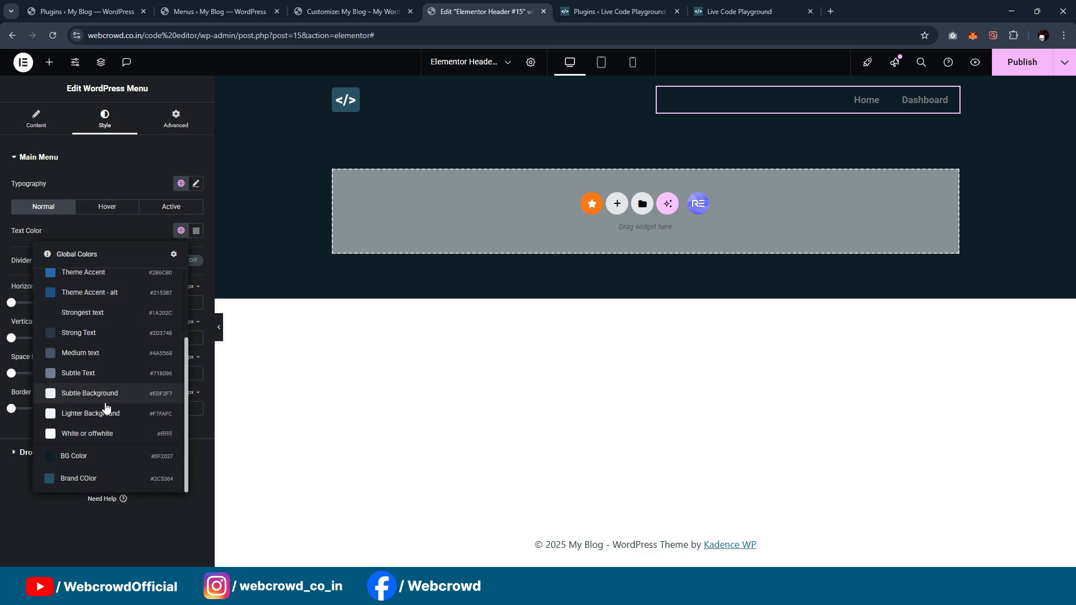
pyautogui.click(104, 435)
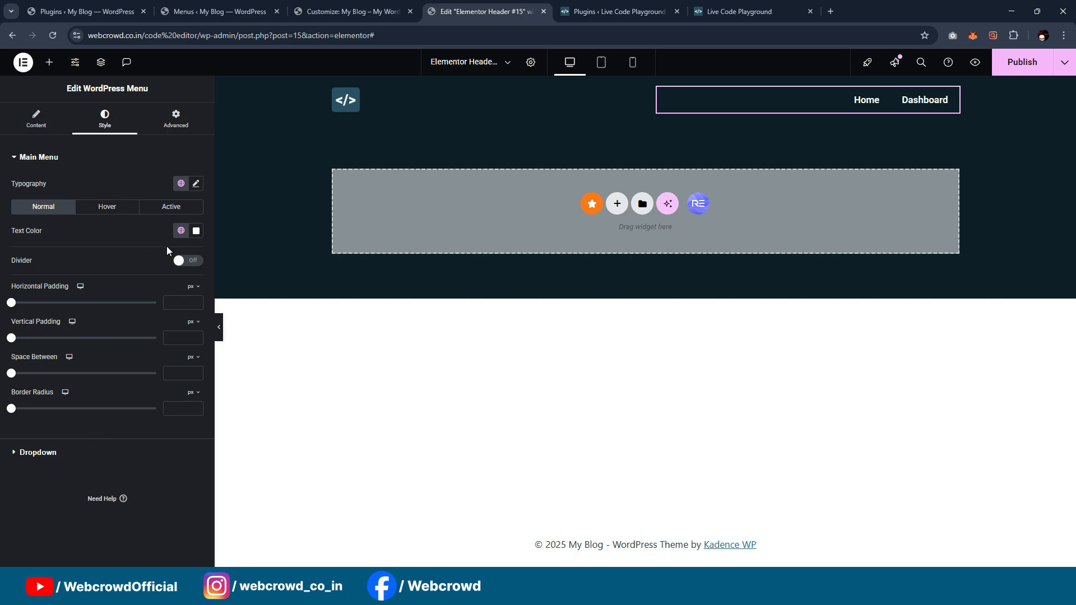
# Step: Set the menu's active state to the Brand COlor pointer and White or offwhite text
pyautogui.click(106, 208)
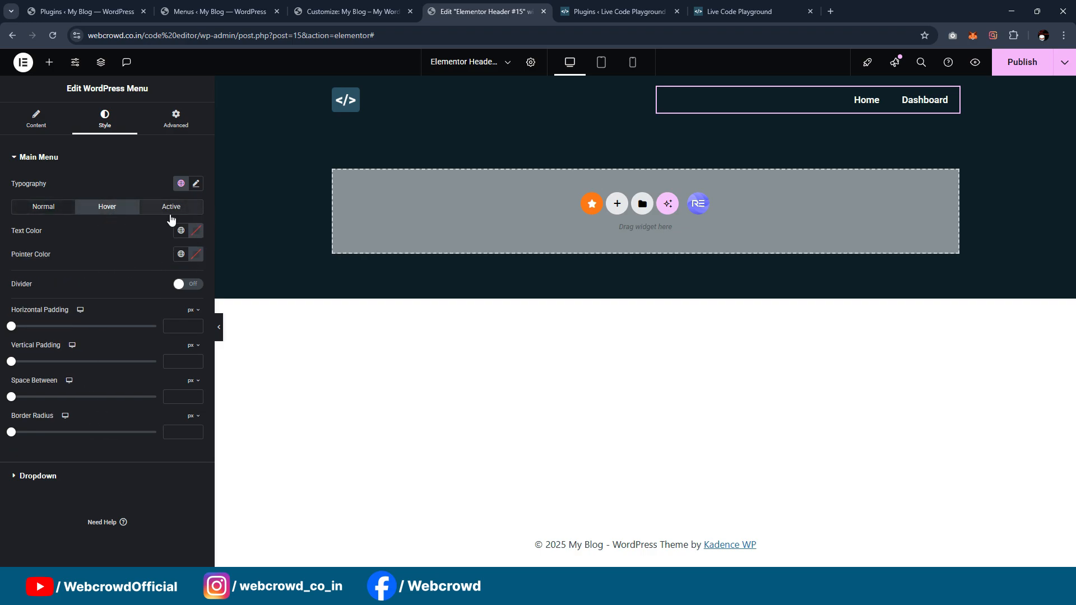
pyautogui.click(170, 207)
pyautogui.click(181, 254)
pyautogui.scroll(-3, 113, 393)
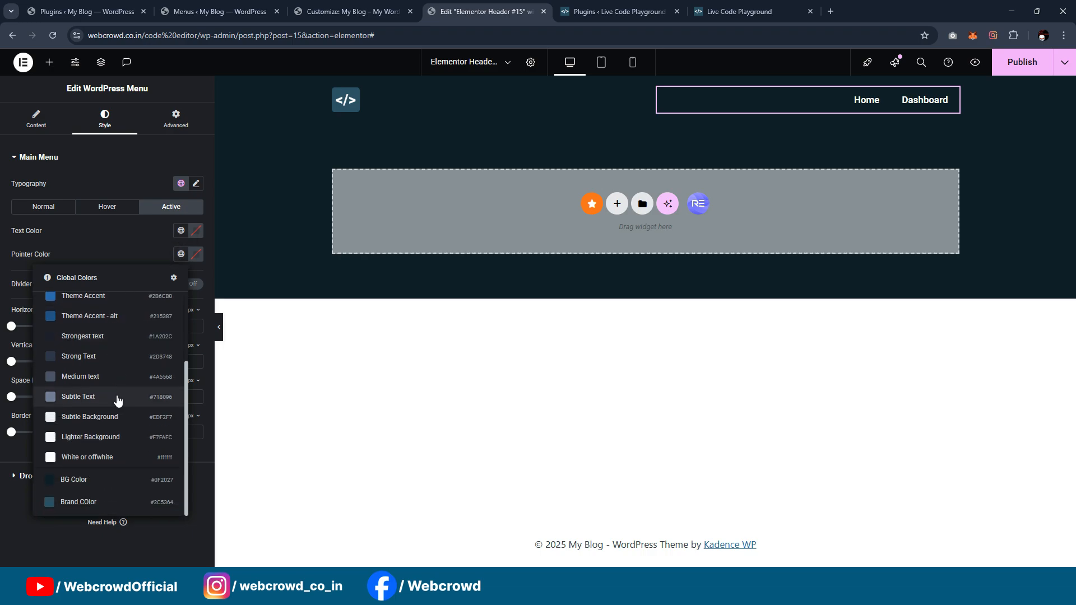
pyautogui.click(114, 498)
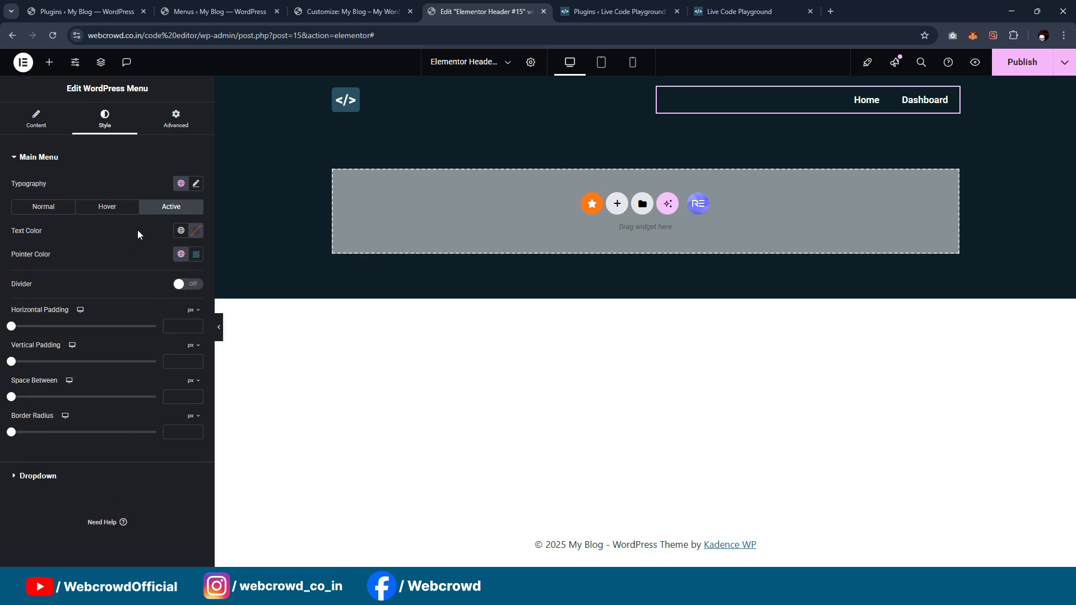
pyautogui.click(182, 233)
pyautogui.scroll(-2, 98, 448)
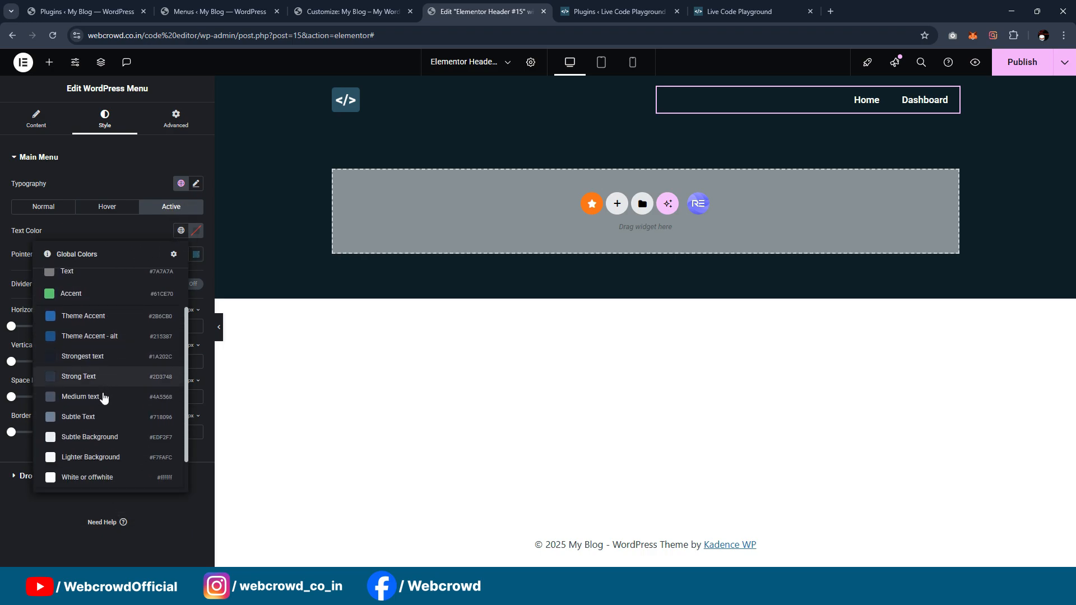
pyautogui.click(95, 474)
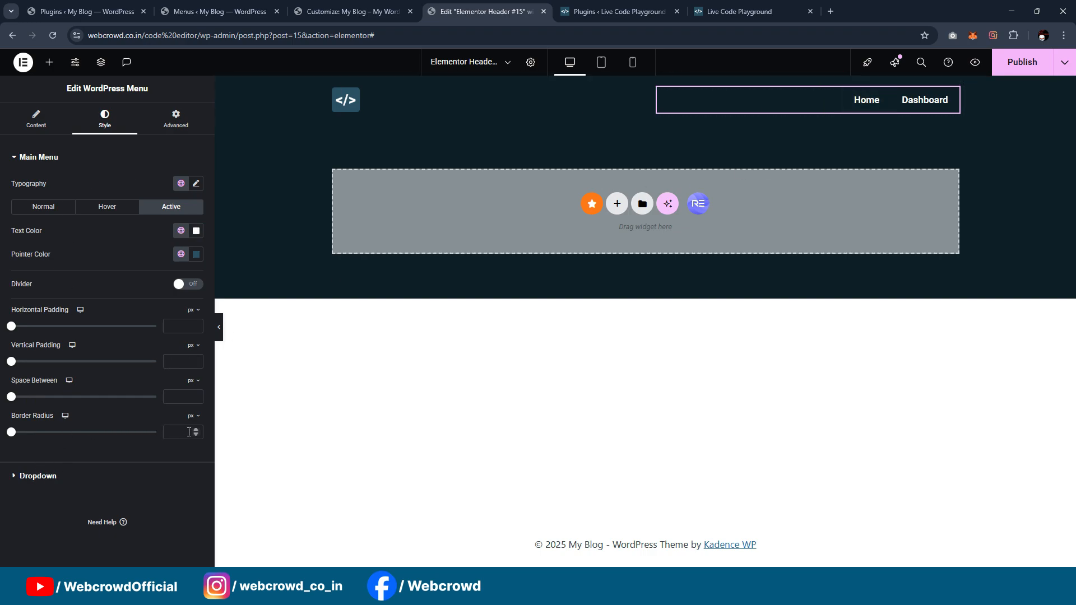
# Step: Set the menu's border radius to 5 px and publish the header template
pyautogui.click(60, 213)
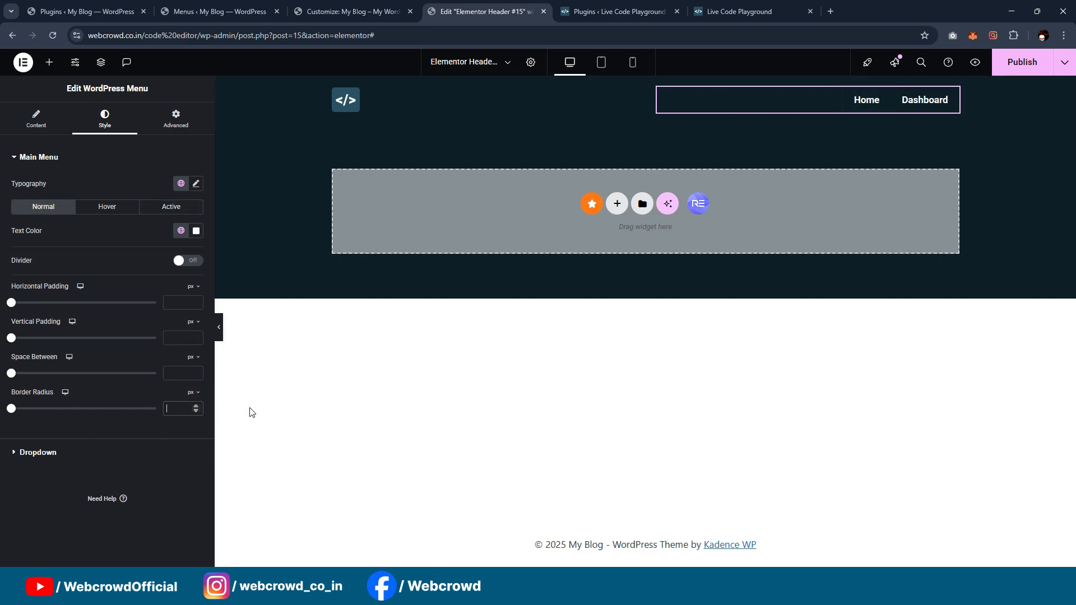
pyautogui.write('5')
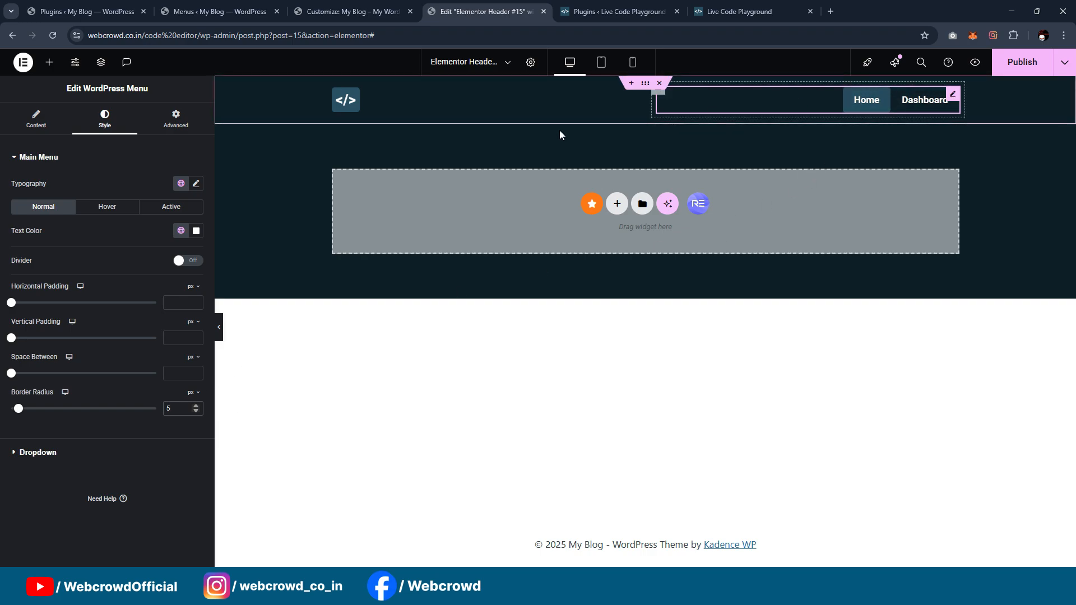
pyautogui.click(1024, 62)
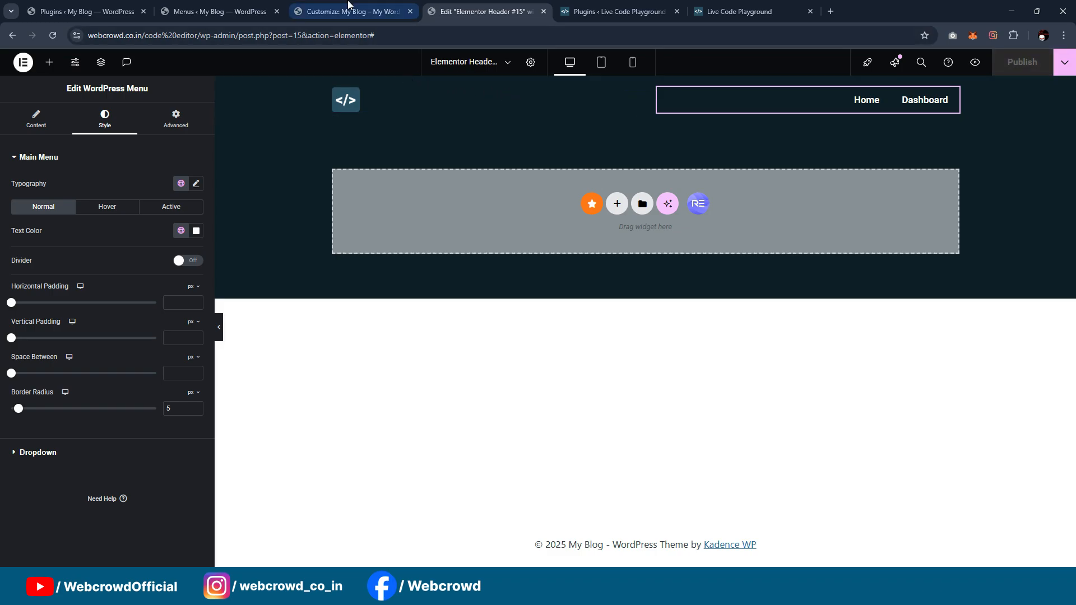
# Step: Open the live site in a new tab, close the Customizer tab, and check the published header's menu
pyautogui.click(219, 11)
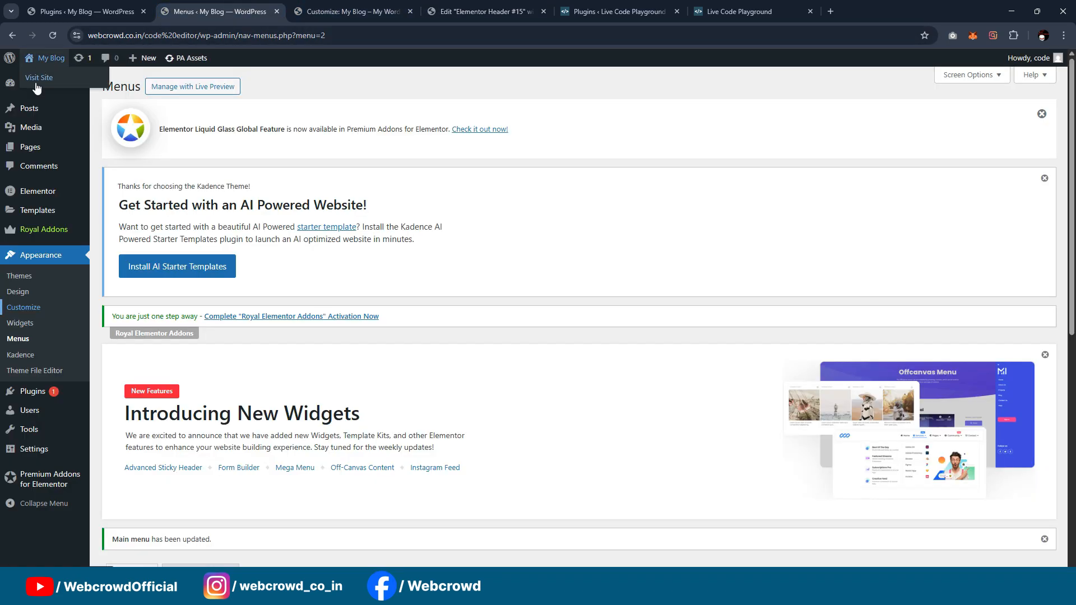
pyautogui.click(39, 78)
pyautogui.click(460, 5)
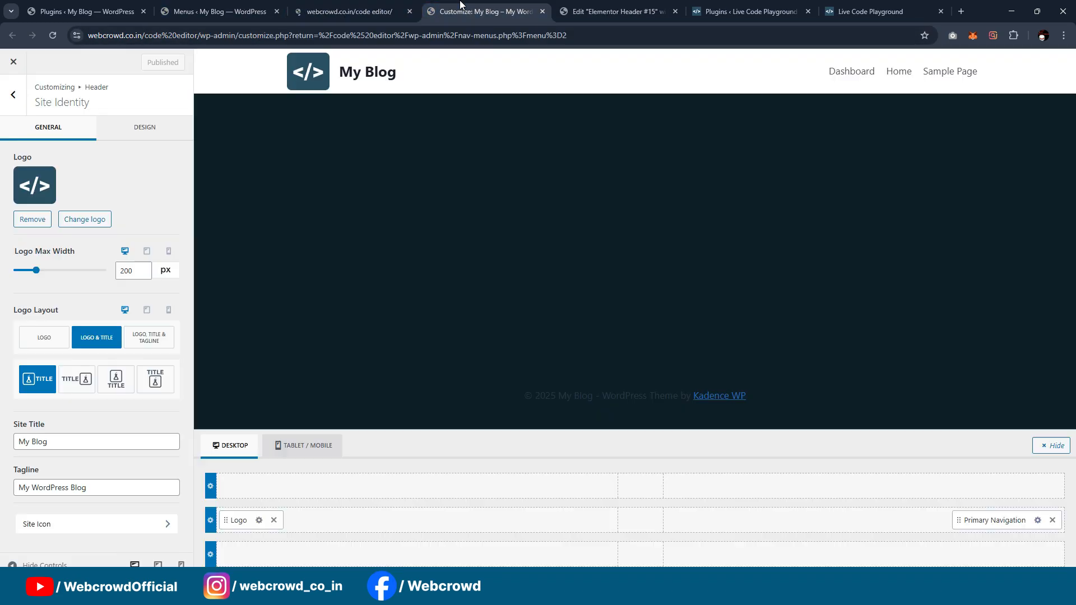
pyautogui.click(542, 12)
pyautogui.click(385, 6)
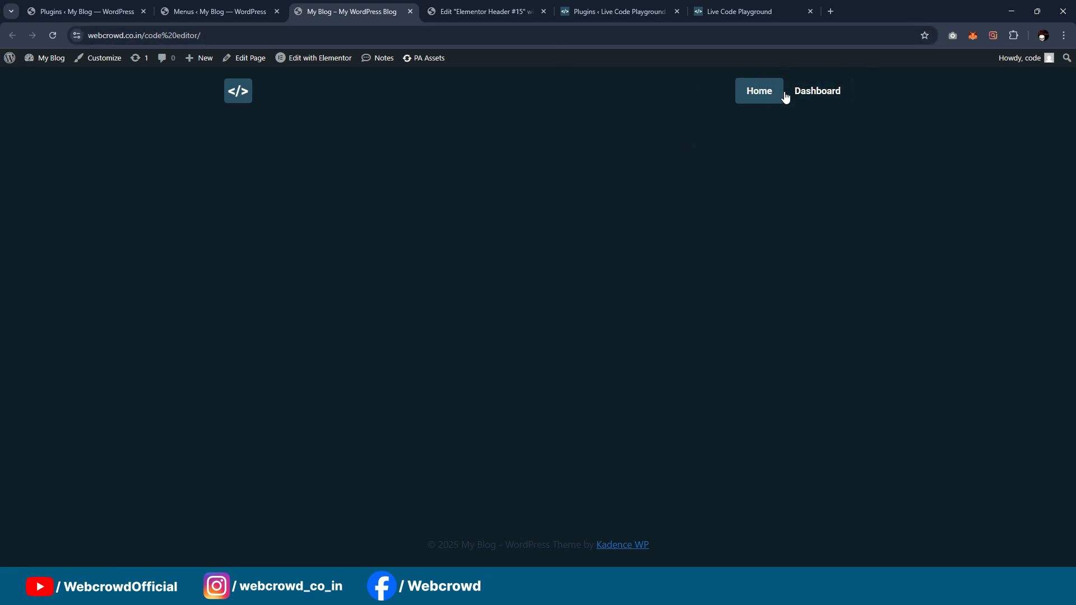
# Step: Set the space between the header menu's items to 13 px and publish the template again
pyautogui.click(474, 12)
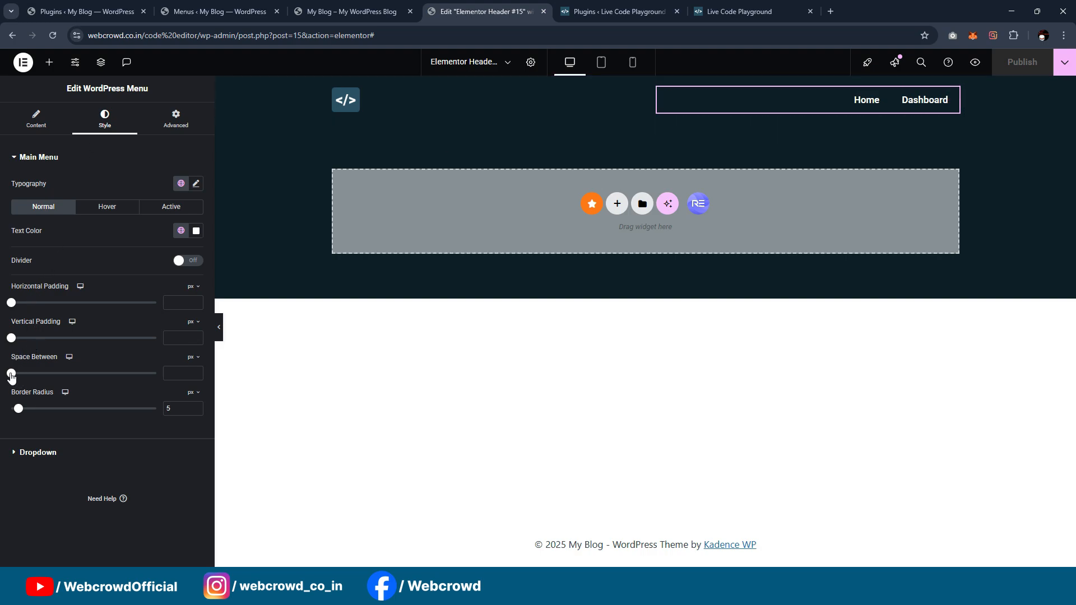
pyautogui.moveTo(20, 378); pyautogui.dragTo(49, 376)
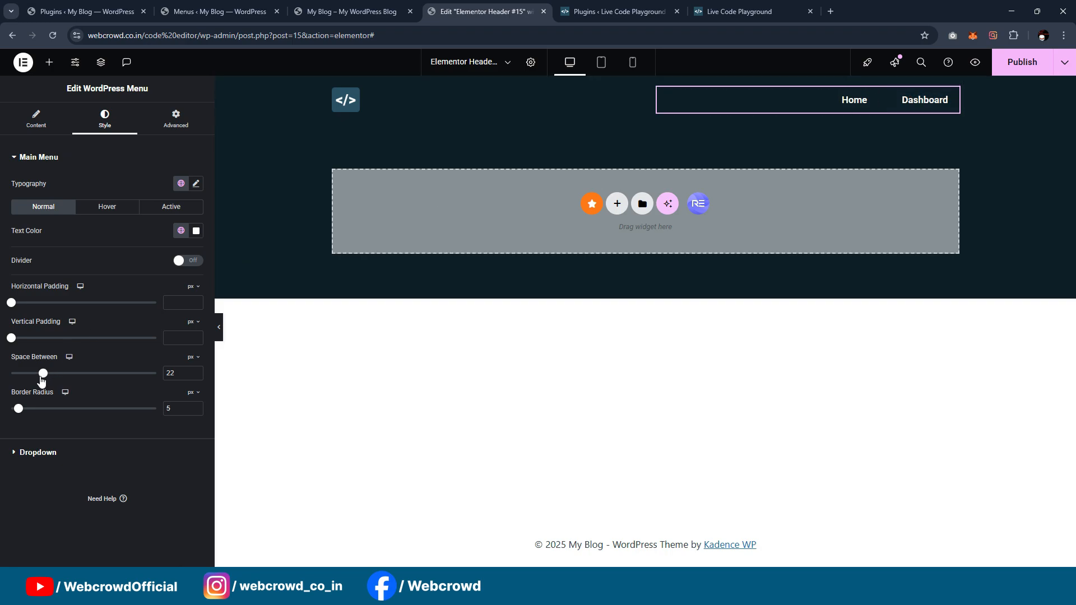
pyautogui.moveTo(42, 380); pyautogui.dragTo(31, 381)
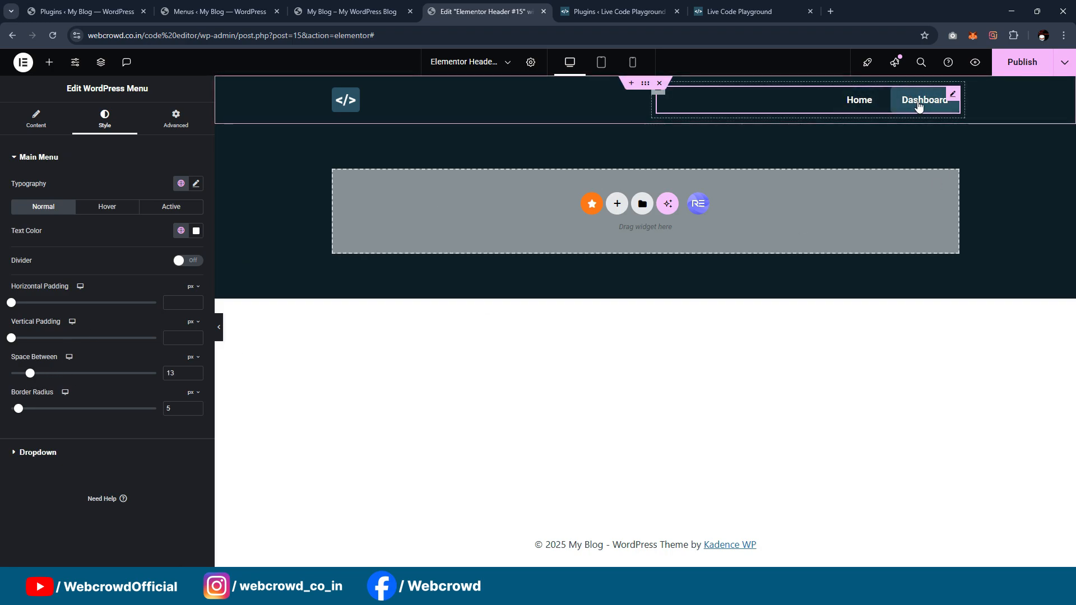
pyautogui.click(1021, 62)
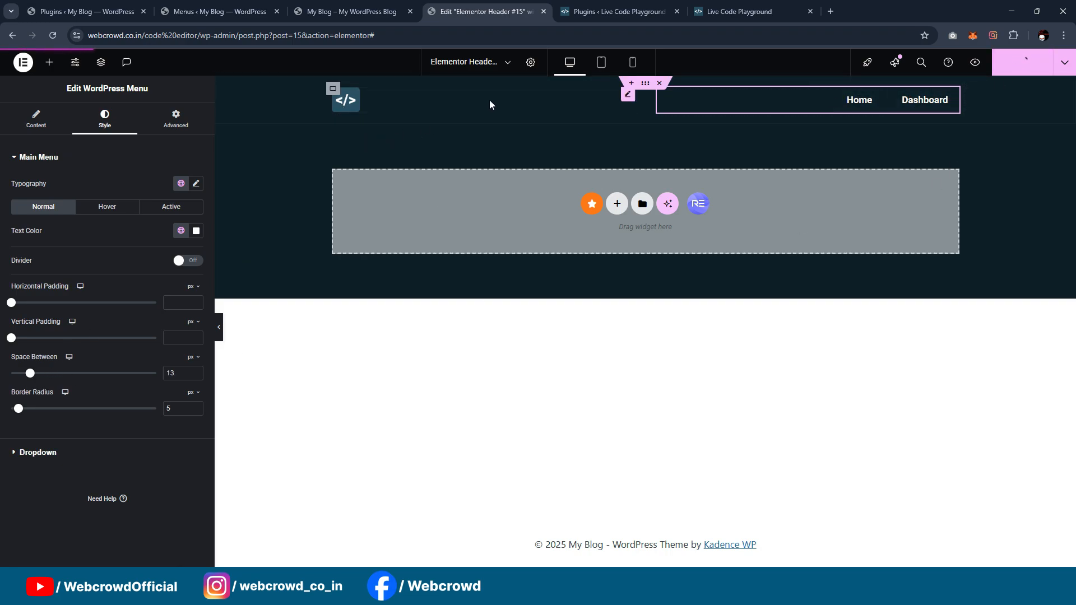
# Step: Reload the live site to check the header menu's spacing, and return to the header template
pyautogui.click(334, 6)
pyautogui.click(53, 35)
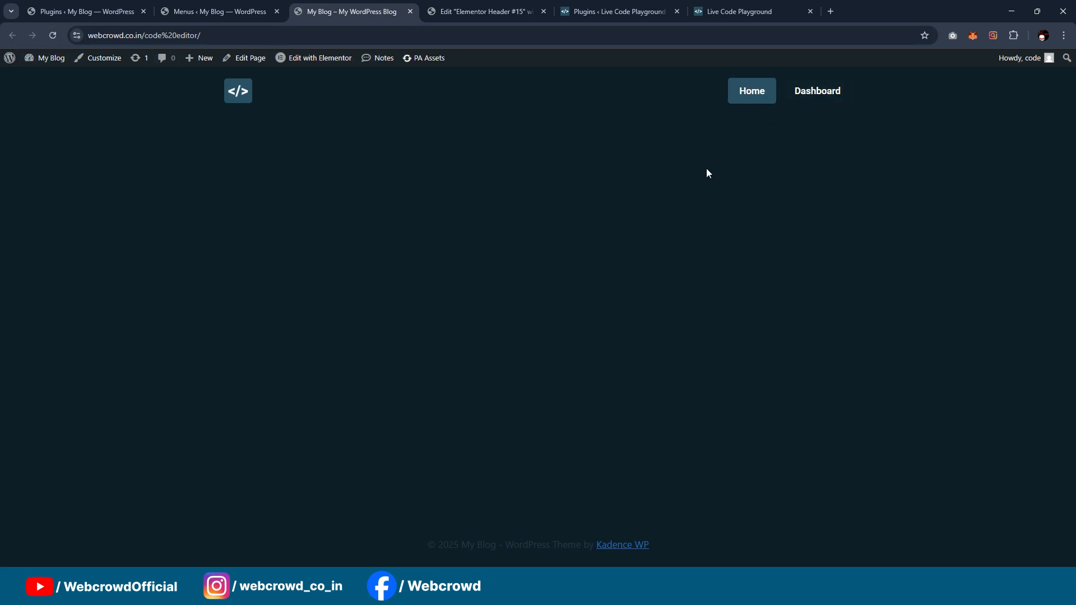
pyautogui.click(493, 9)
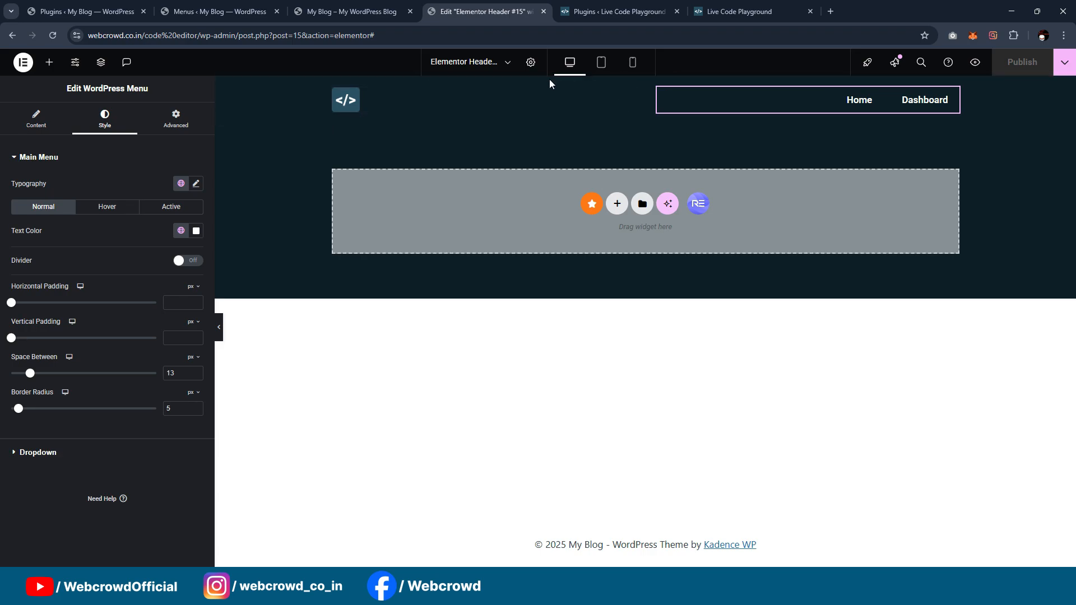
# Step: Preview the header template at tablet and mobile sizes, and return to the desktop view
pyautogui.click(601, 65)
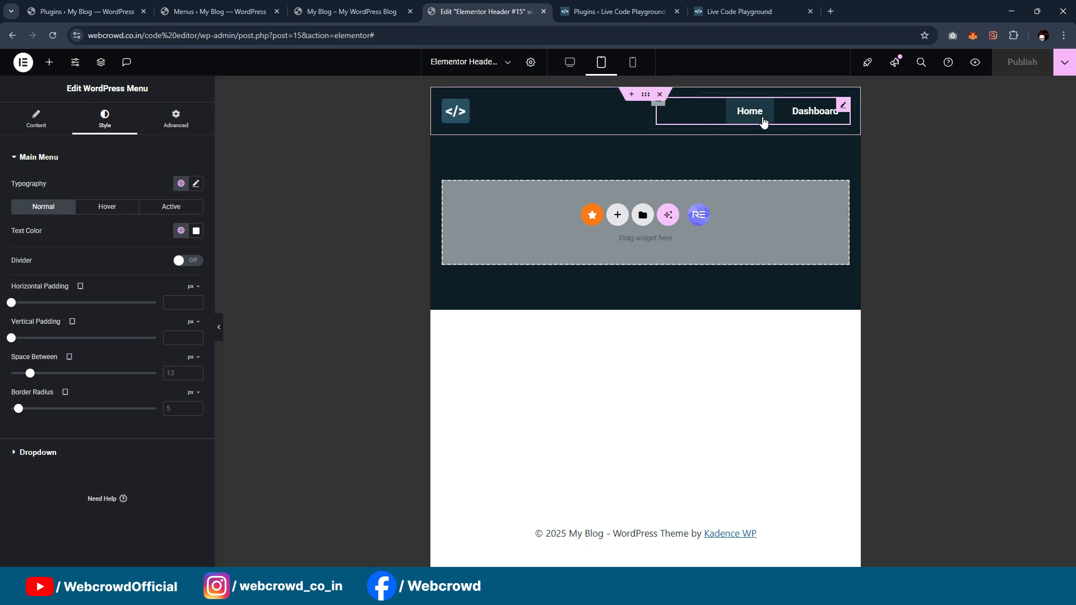
pyautogui.click(633, 65)
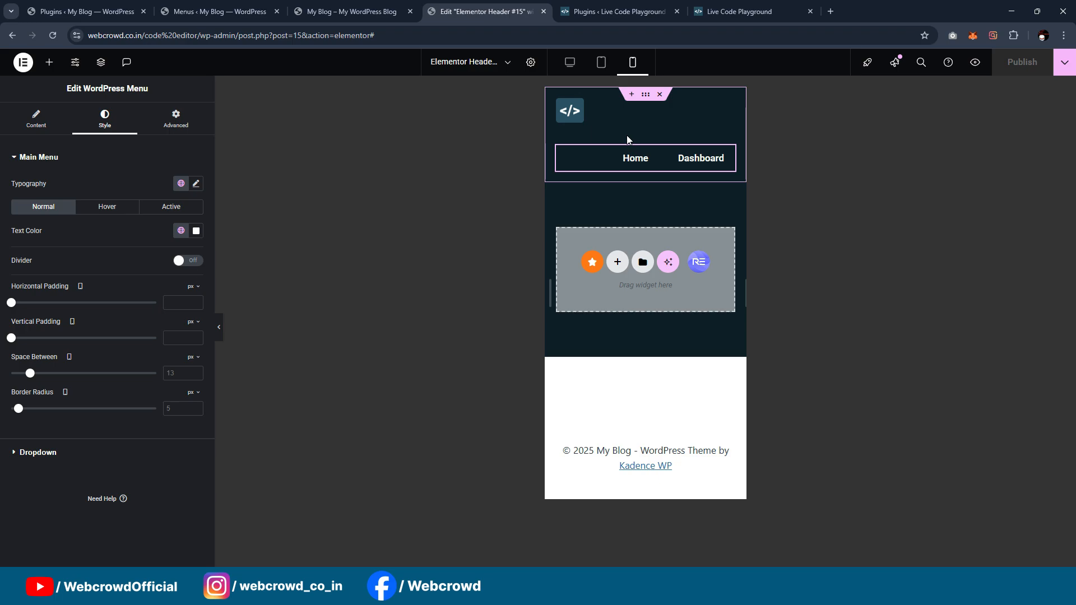
pyautogui.click(600, 62)
pyautogui.click(569, 61)
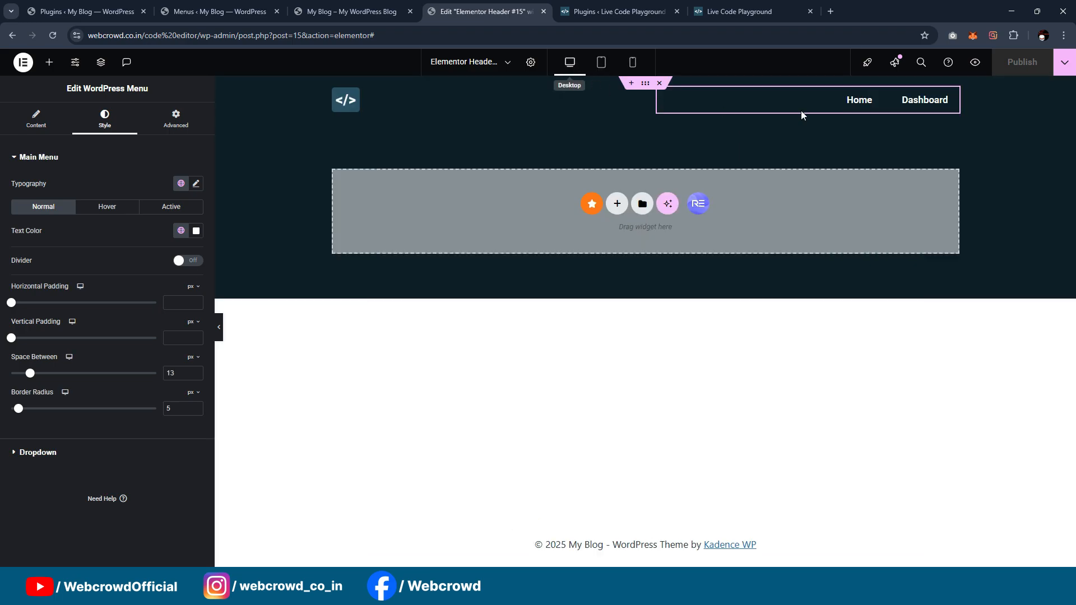
pyautogui.click(48, 63)
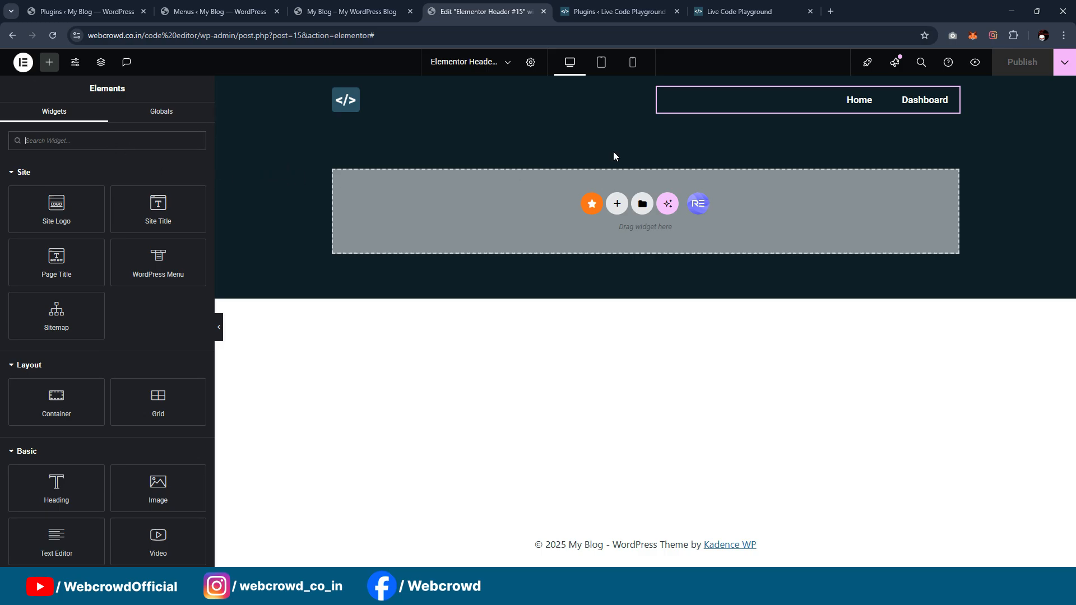
# Step: Open the reference Live Code Playground site in an incognito window to examine its logged-out header, and minimize that window
pyautogui.click(771, 7)
pyautogui.click(581, 38)
pyautogui.hotkey('ctrl', 'c')
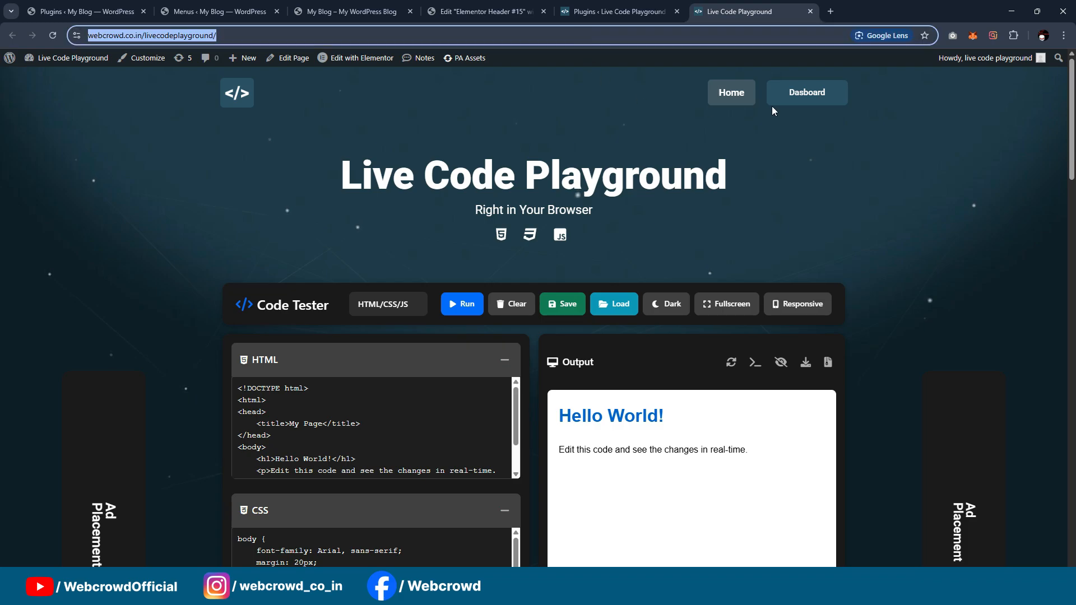
pyautogui.click(1064, 36)
pyautogui.click(975, 121)
pyautogui.hotkey('ctrl', 'v')
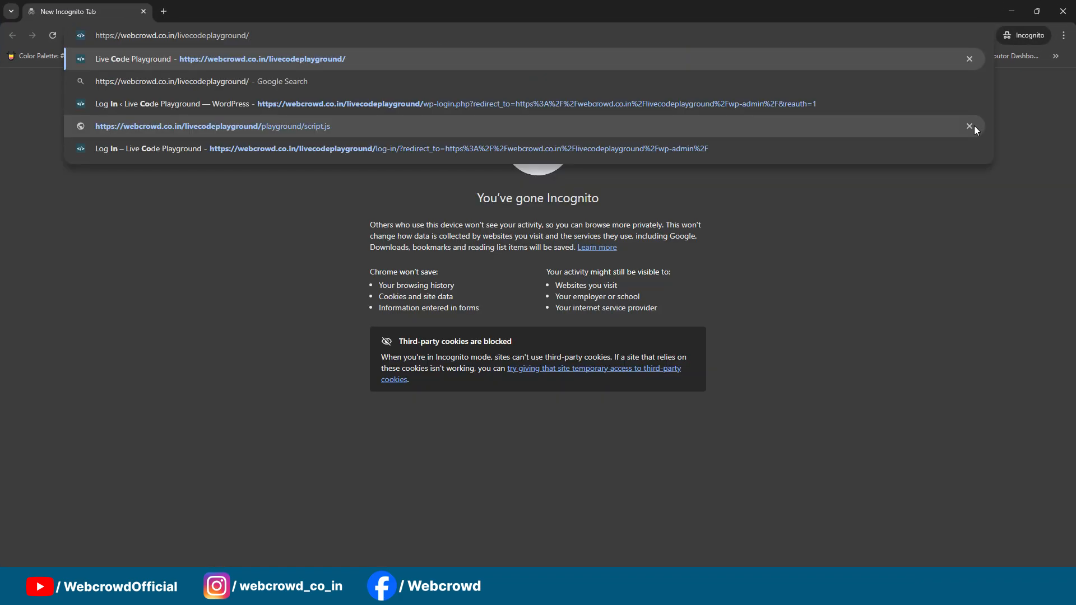
pyautogui.press('Return')
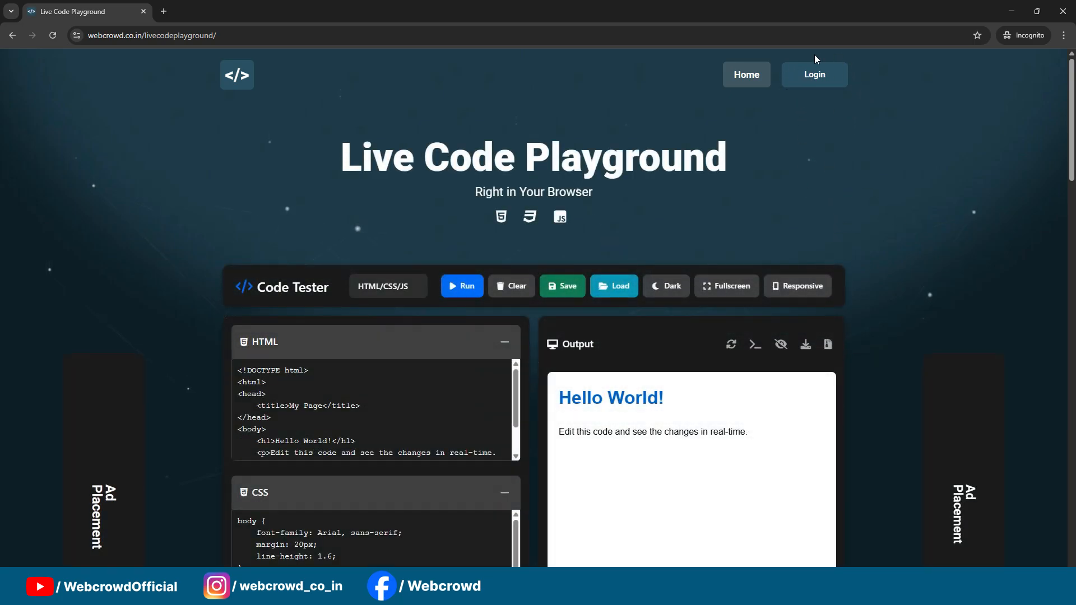
pyautogui.click(1011, 12)
pyautogui.click(841, 136)
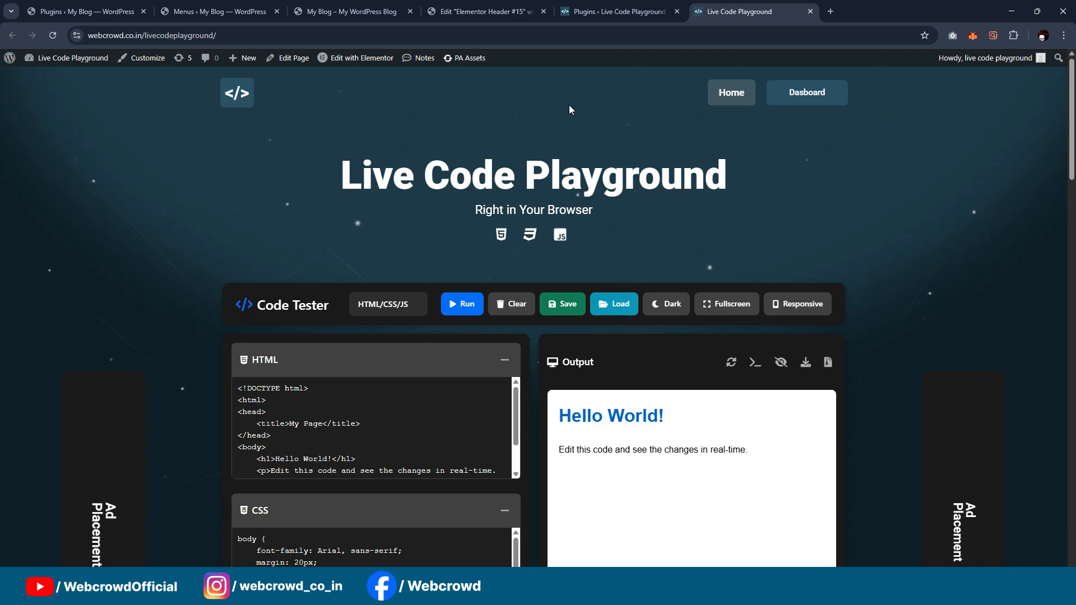
# Step: Compare the reference site's header buttons with the new site's header, and return to the Elementor header template
pyautogui.click(622, 11)
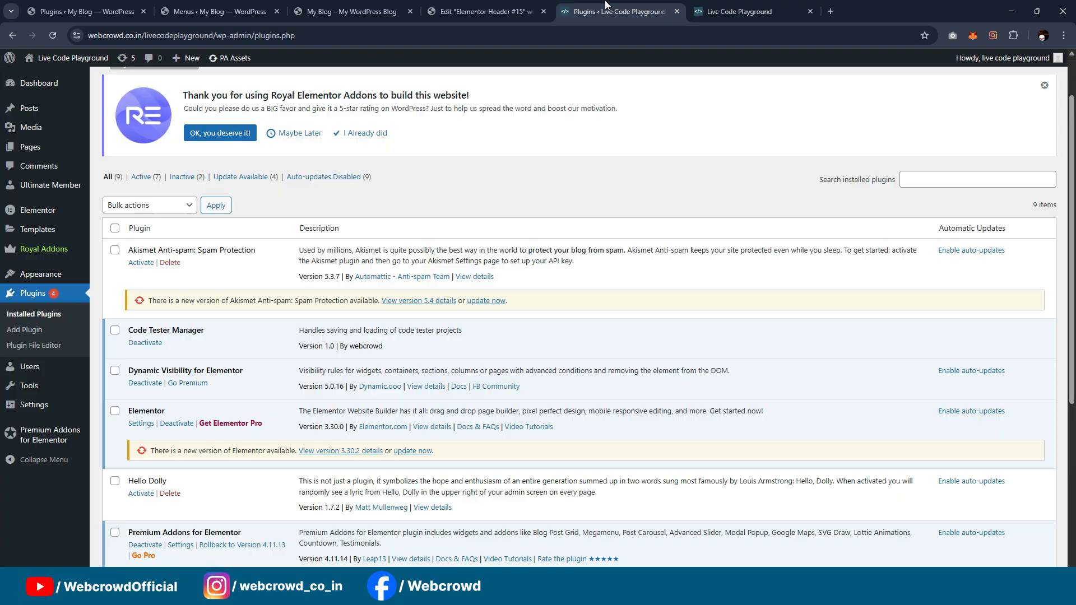
pyautogui.click(483, 11)
pyautogui.click(670, 8)
pyautogui.click(751, 10)
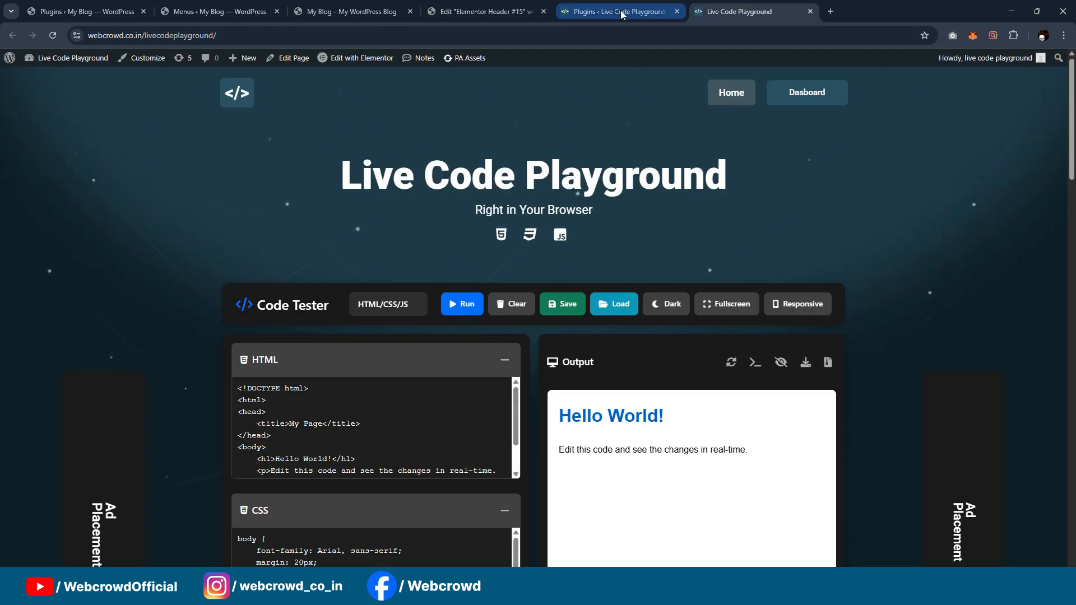
pyautogui.click(507, 10)
pyautogui.click(617, 11)
pyautogui.click(744, 8)
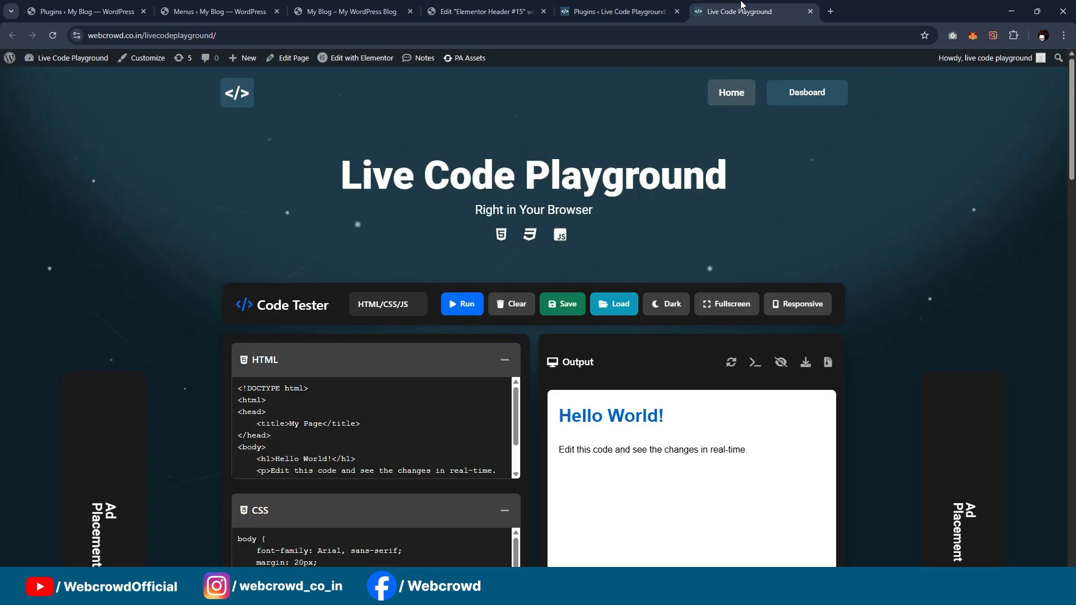
pyautogui.click(381, 10)
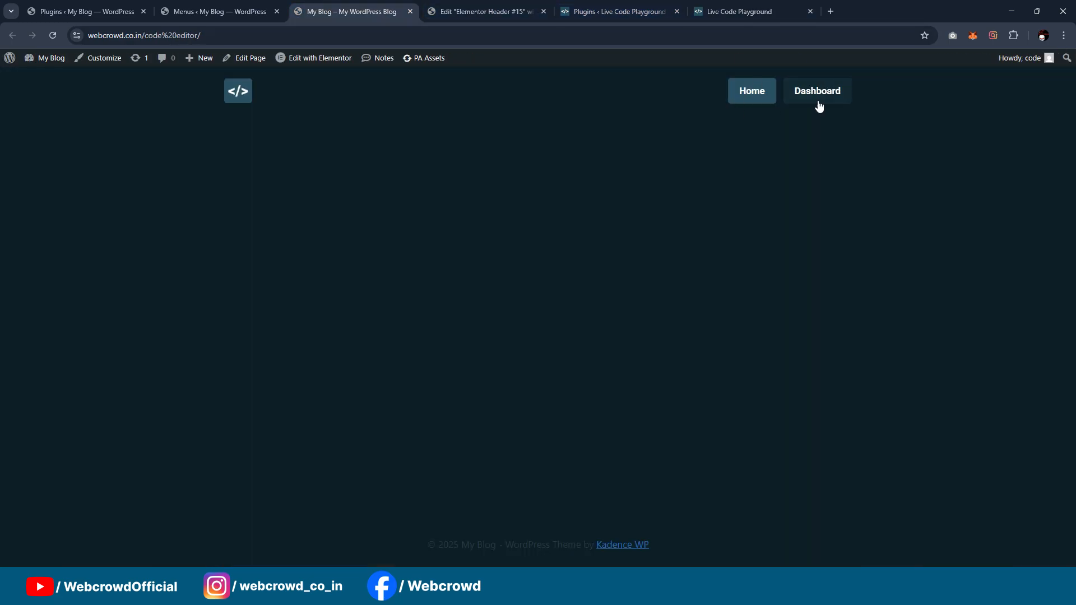
pyautogui.click(429, 7)
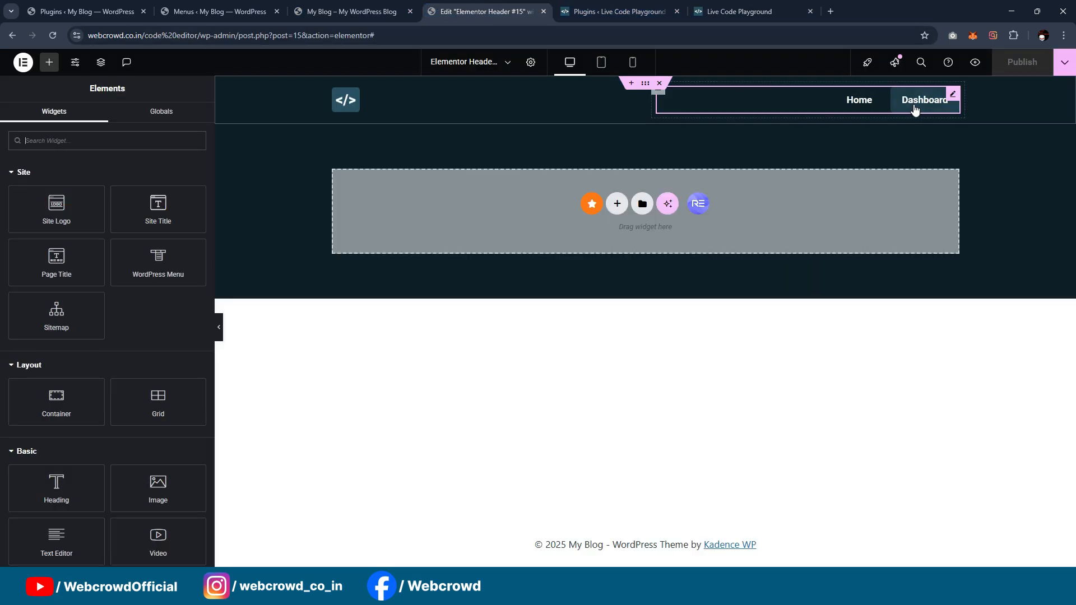
# Step: Find the Button widget and add it to the header container that holds the navigation menu
pyautogui.click(121, 142)
pyautogui.write('button')
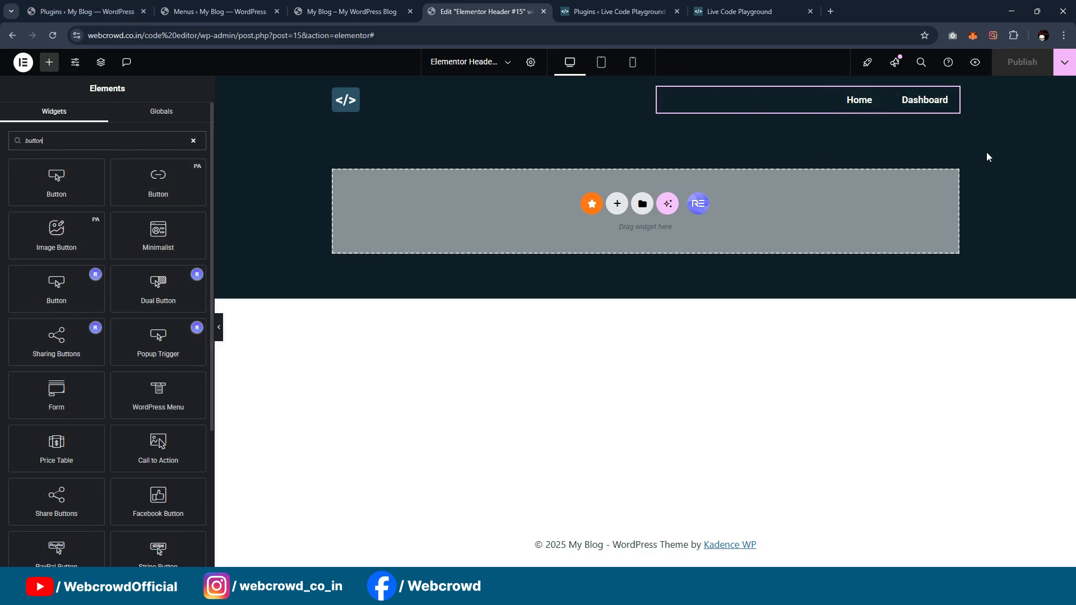
pyautogui.moveTo(113, 188); pyautogui.dragTo(802, 110)
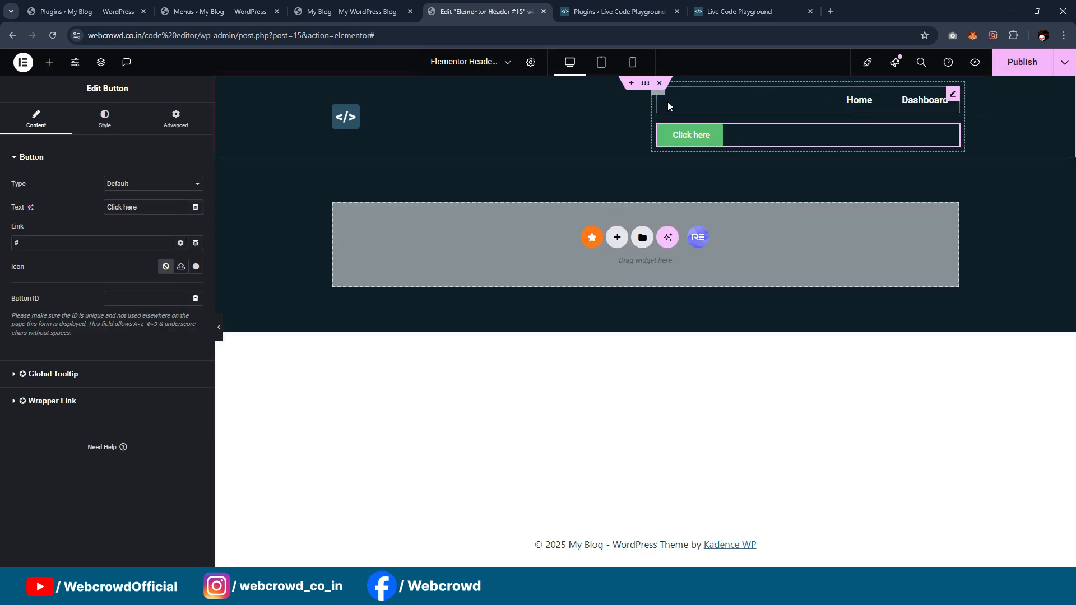
# Step: Lay out the menu and button container as a horizontal row with its content justified to the end
pyautogui.click(666, 99)
pyautogui.click(150, 347)
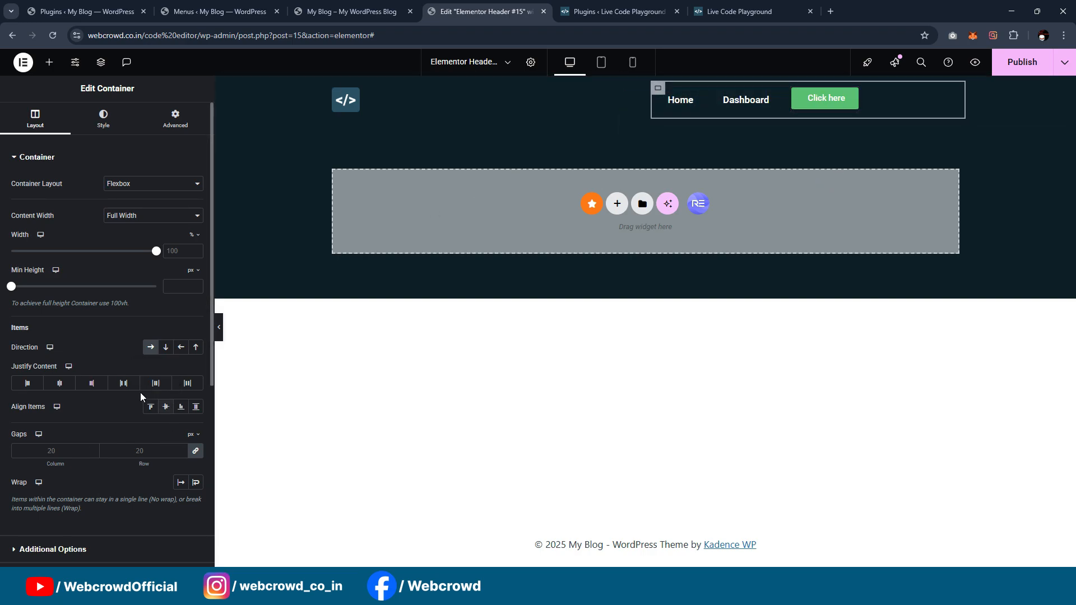
pyautogui.click(92, 391)
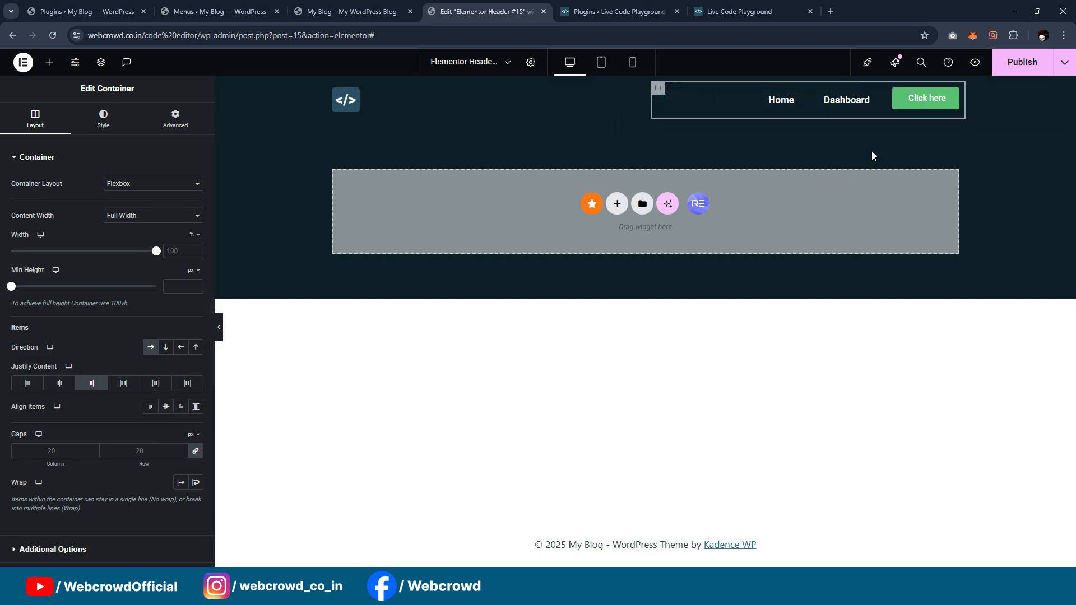
# Step: Give the header button a bottom margin of 5 px, with the other margins at 0
pyautogui.click(952, 99)
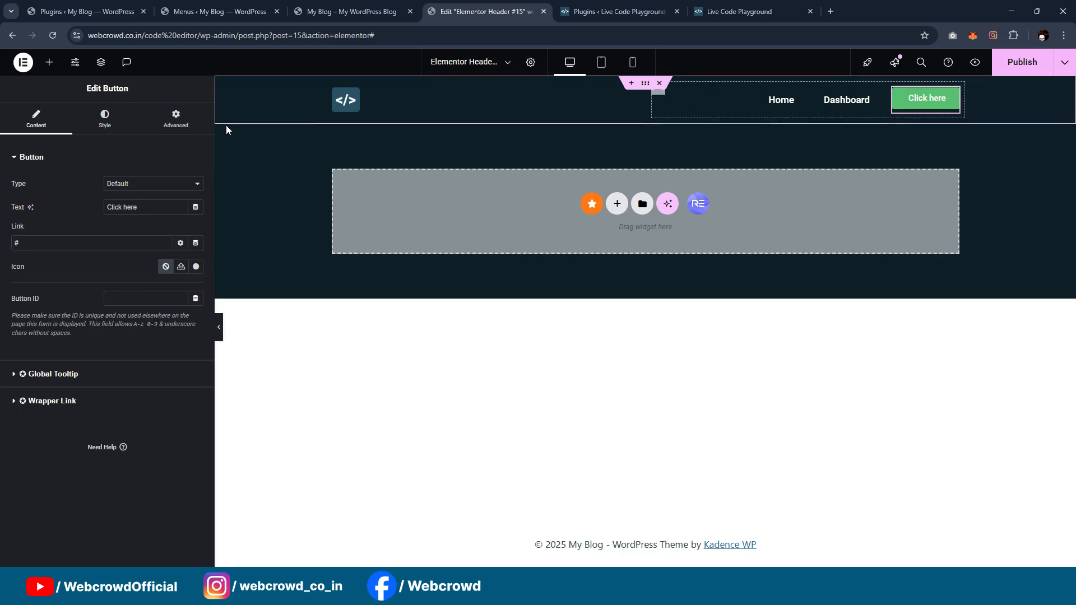
pyautogui.click(176, 119)
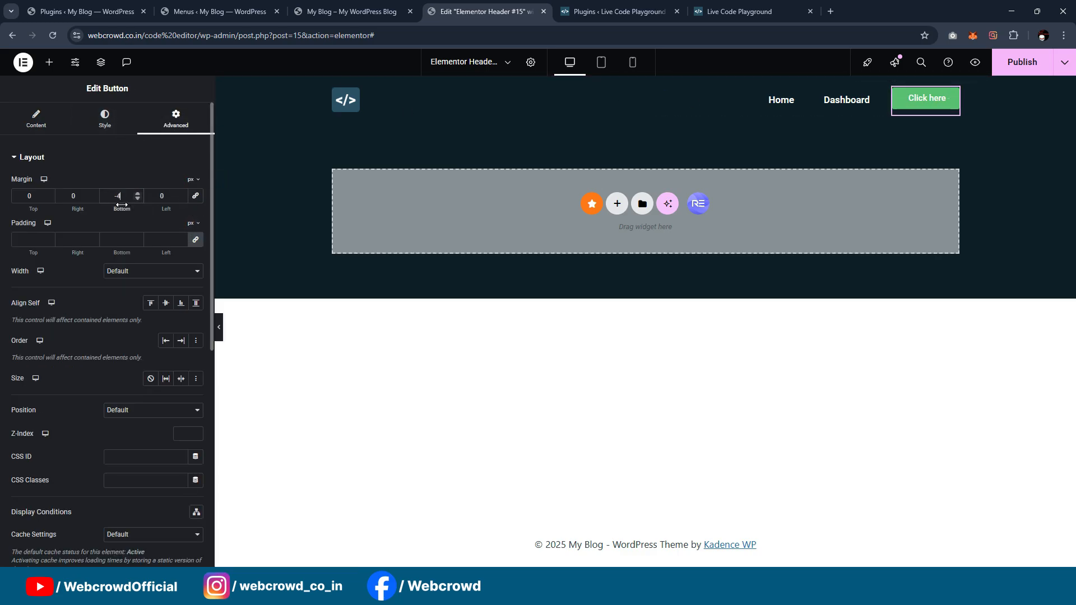
pyautogui.press('Up')
pyautogui.press('Up')
pyautogui.press('Up')
pyautogui.press('Up')
pyautogui.press('Up')
pyautogui.press('Up')
pyautogui.press('Up')
pyautogui.press('Up')
pyautogui.press('Up')
# Step: Change the header button's text to "Login"
pyautogui.click(34, 121)
pyautogui.write('Lo')
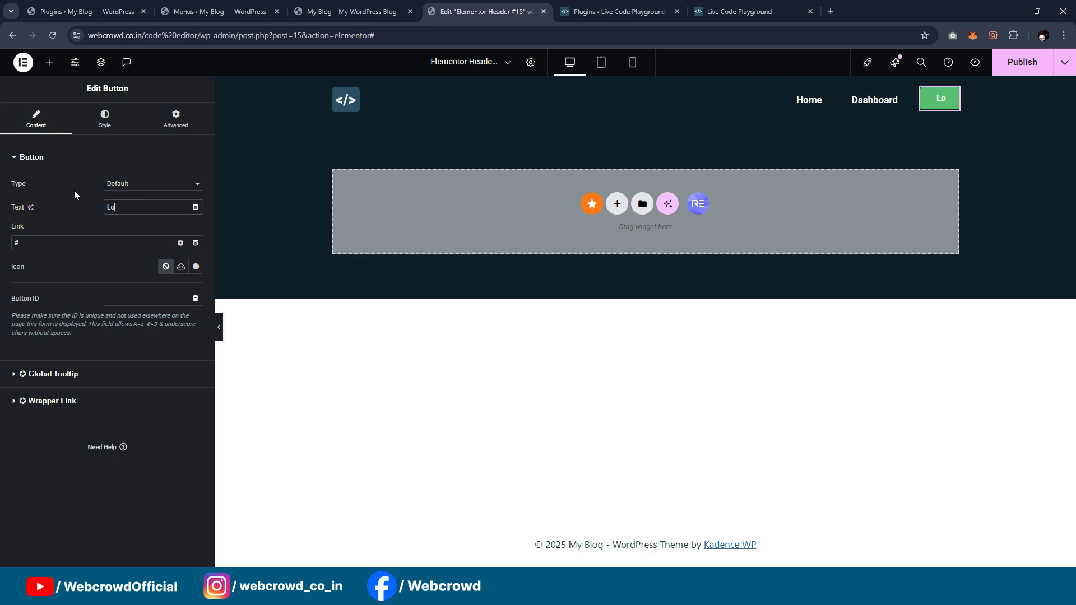
pyautogui.write('gin')
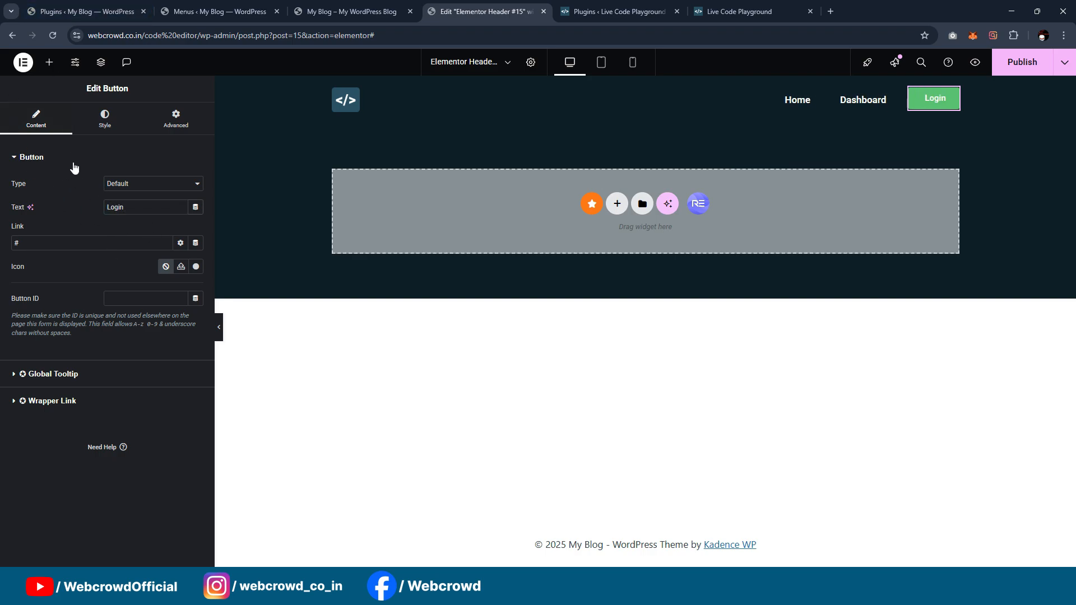
# Step: Set the Login button's background color to the global color "Brand COlor" (#2C5364)
pyautogui.click(100, 125)
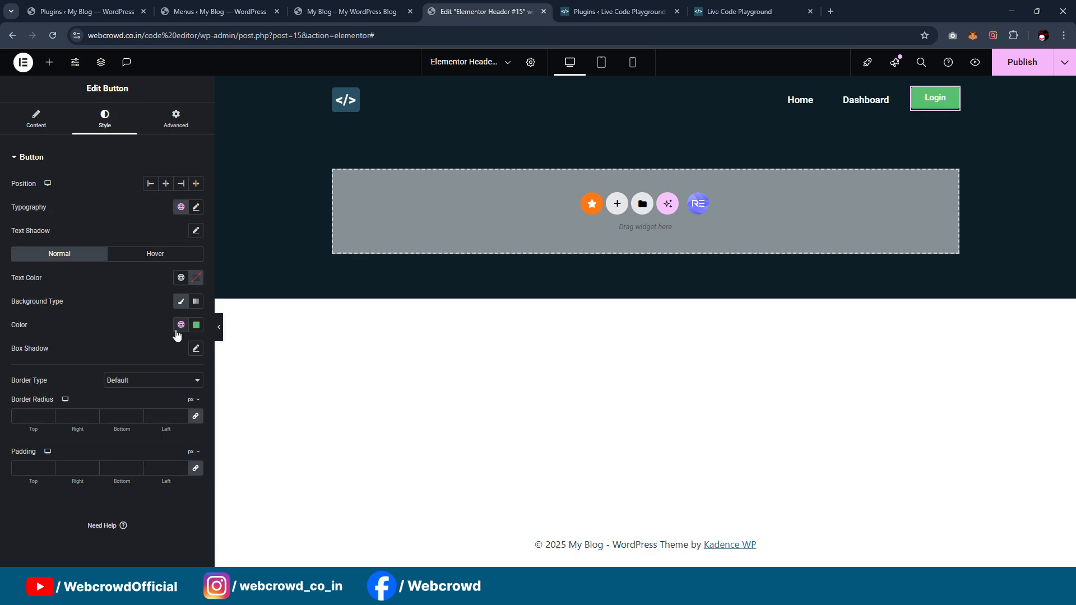
pyautogui.click(180, 325)
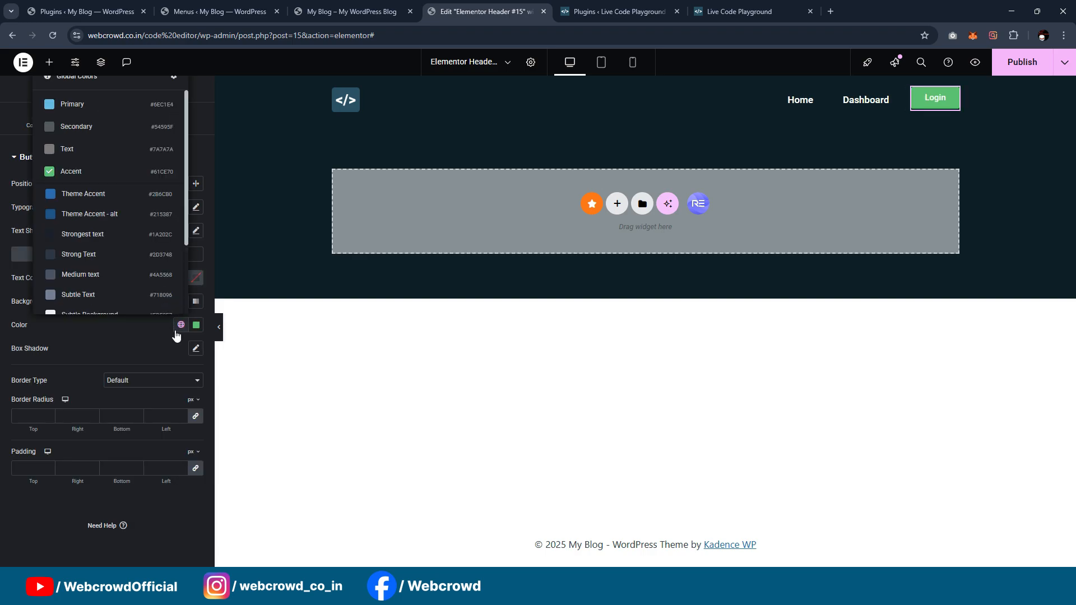
pyautogui.scroll(-3, 91, 240)
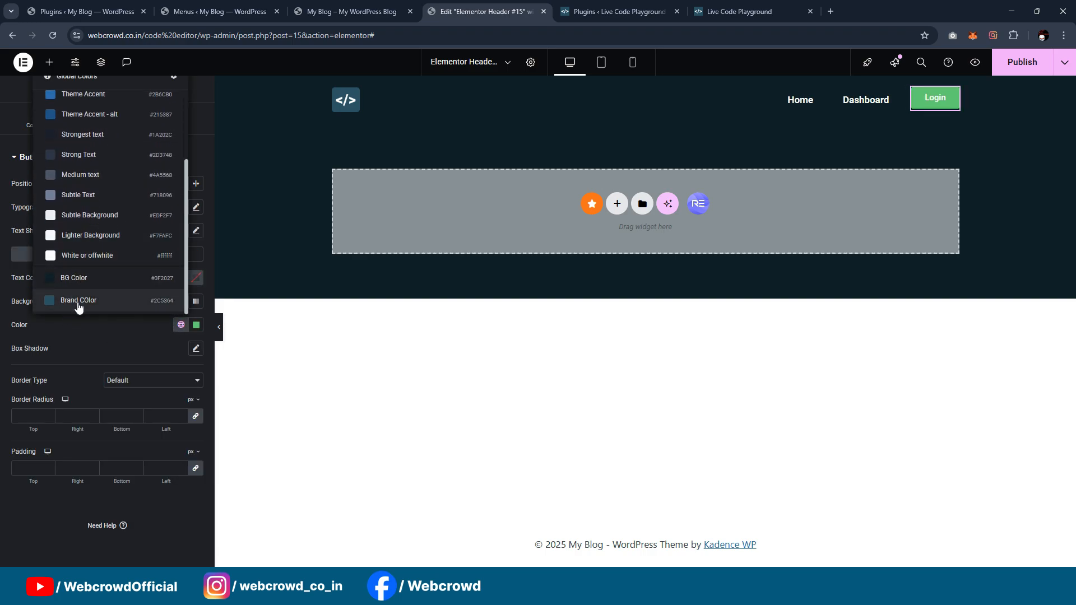
pyautogui.click(77, 306)
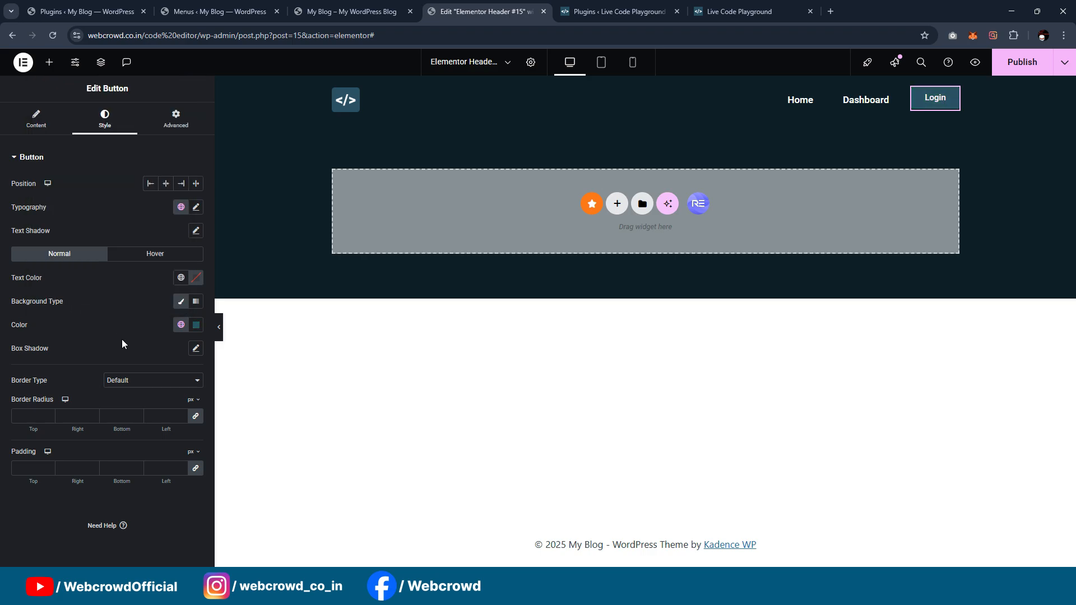
# Step: Preview the header at full width, and publish the updated header template
pyautogui.click(219, 329)
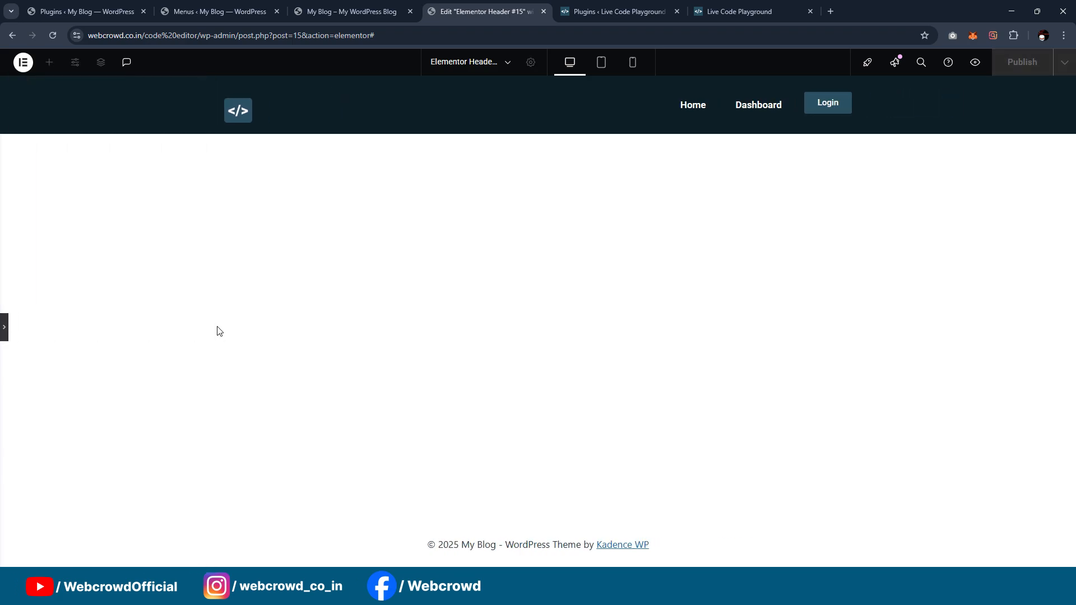
pyautogui.click(5, 329)
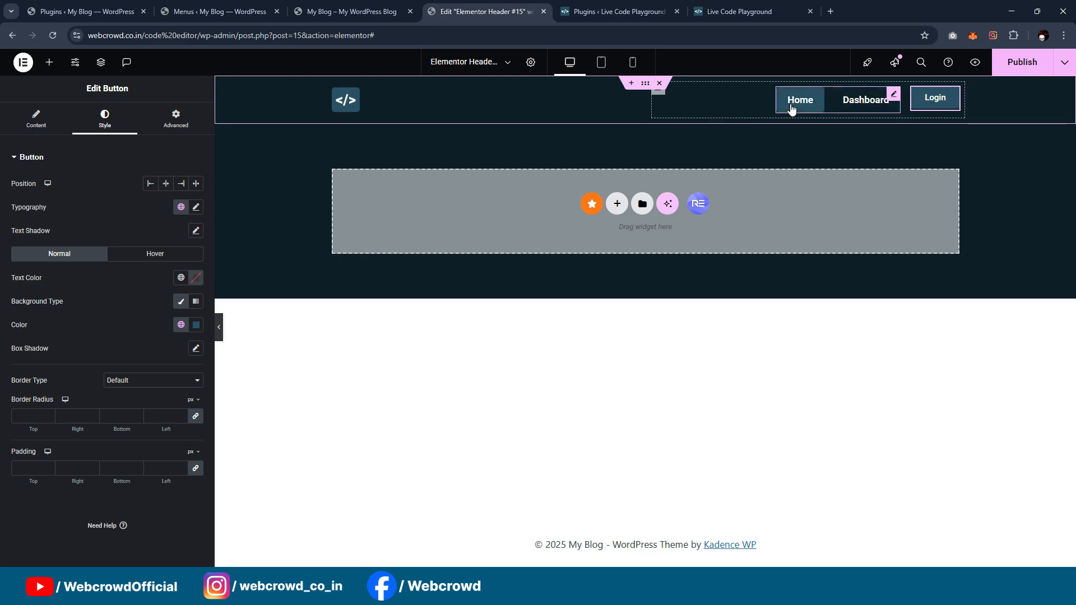
pyautogui.click(897, 96)
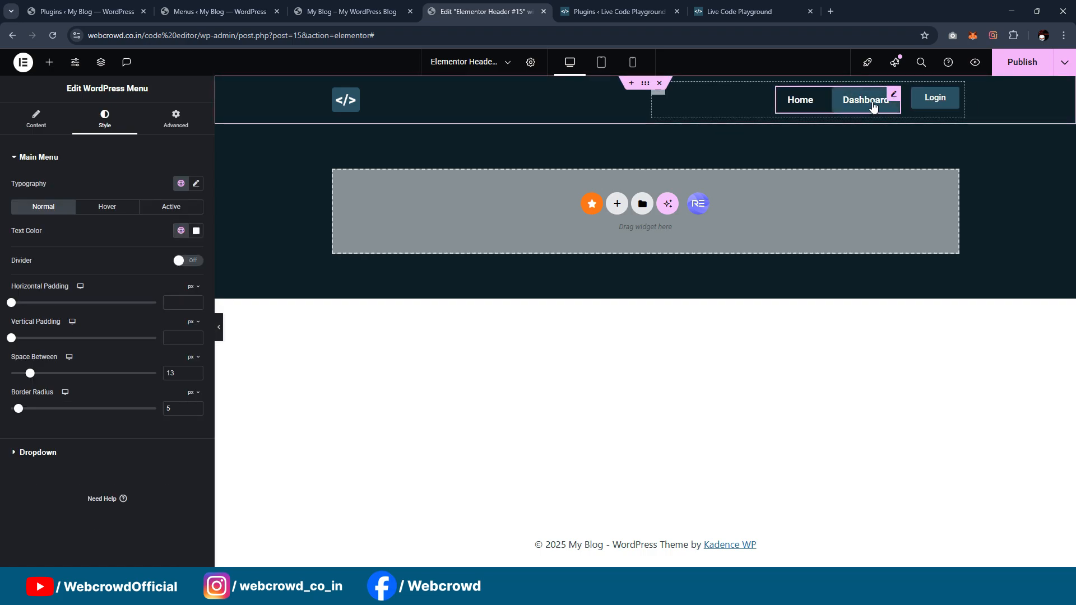
pyautogui.click(1002, 72)
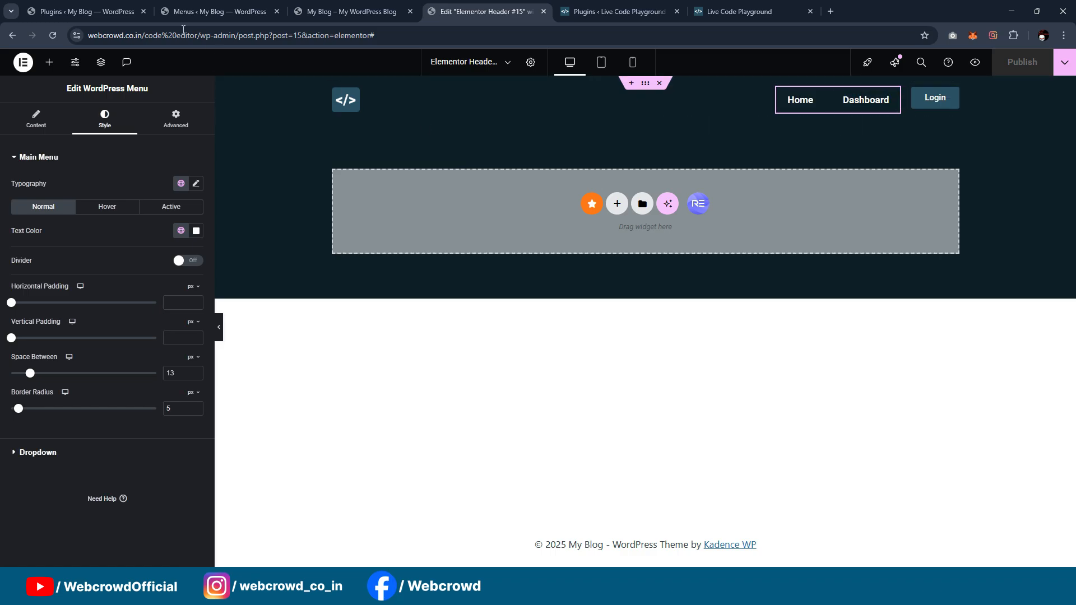
# Step: Open the WordPress menu editor and examine the settings of the Dashboard item in Main menu
pyautogui.click(84, 12)
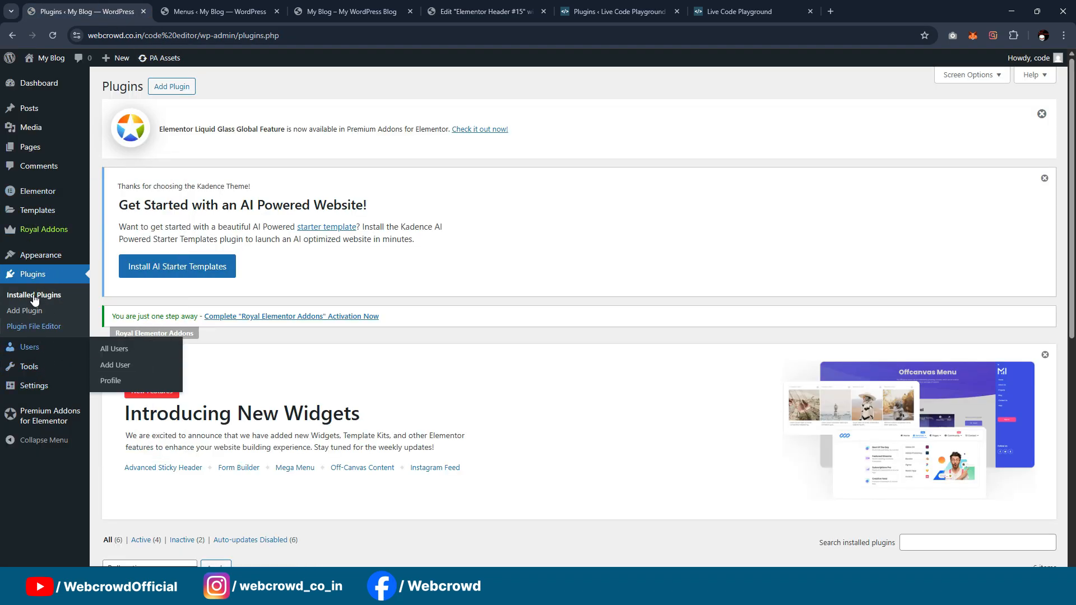
pyautogui.moveTo(37, 261)
pyautogui.click(115, 317)
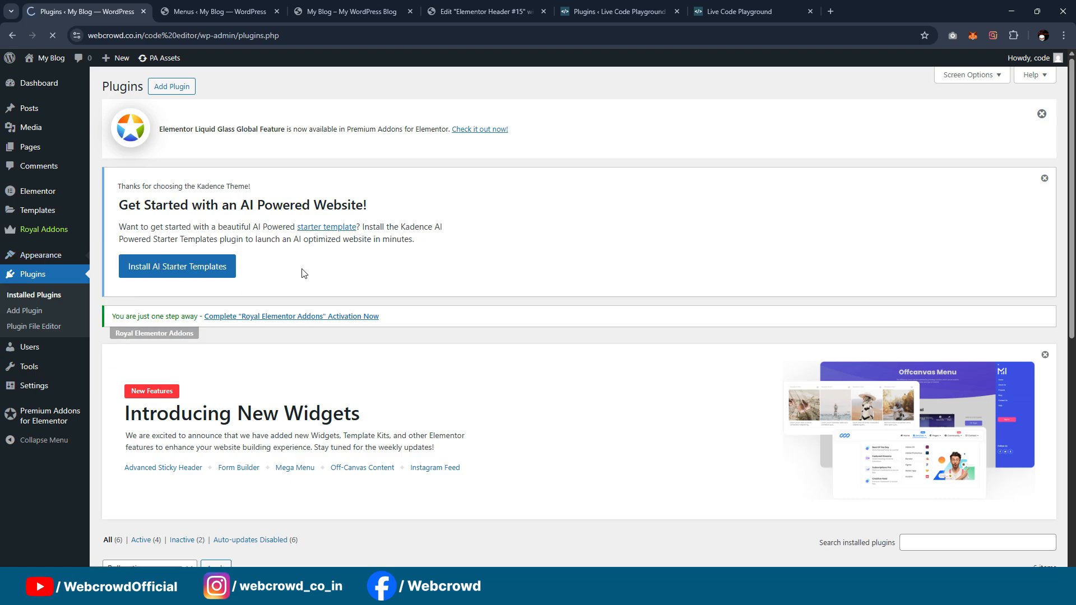
pyautogui.scroll(-3, 302, 273)
pyautogui.scroll(-5, 302, 273)
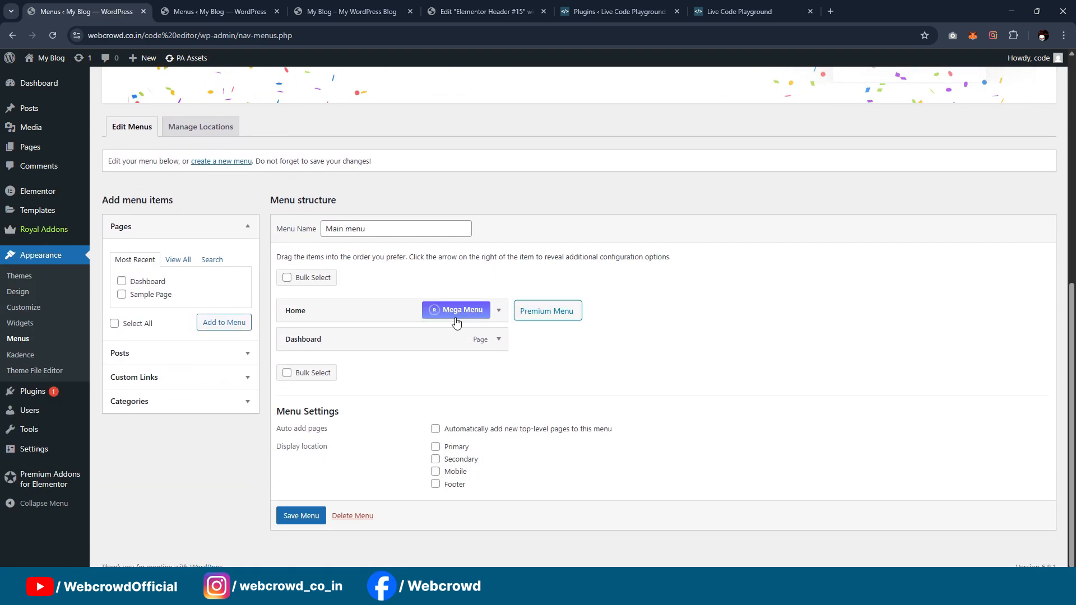
pyautogui.click(500, 336)
pyautogui.scroll(-2, 448, 353)
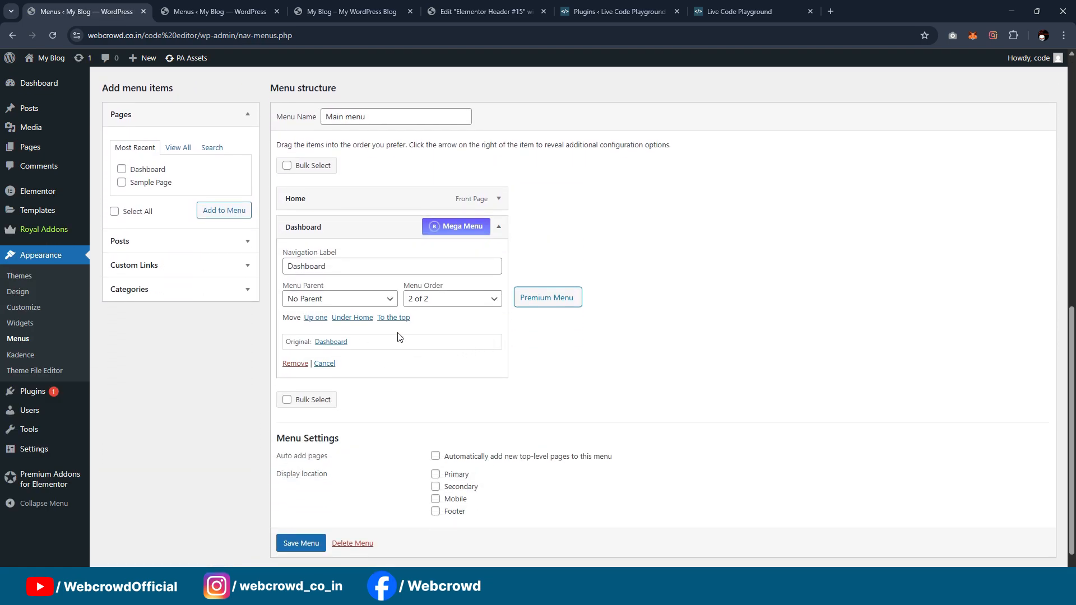
pyautogui.scroll(2, 559, 295)
pyautogui.scroll(2, 638, 351)
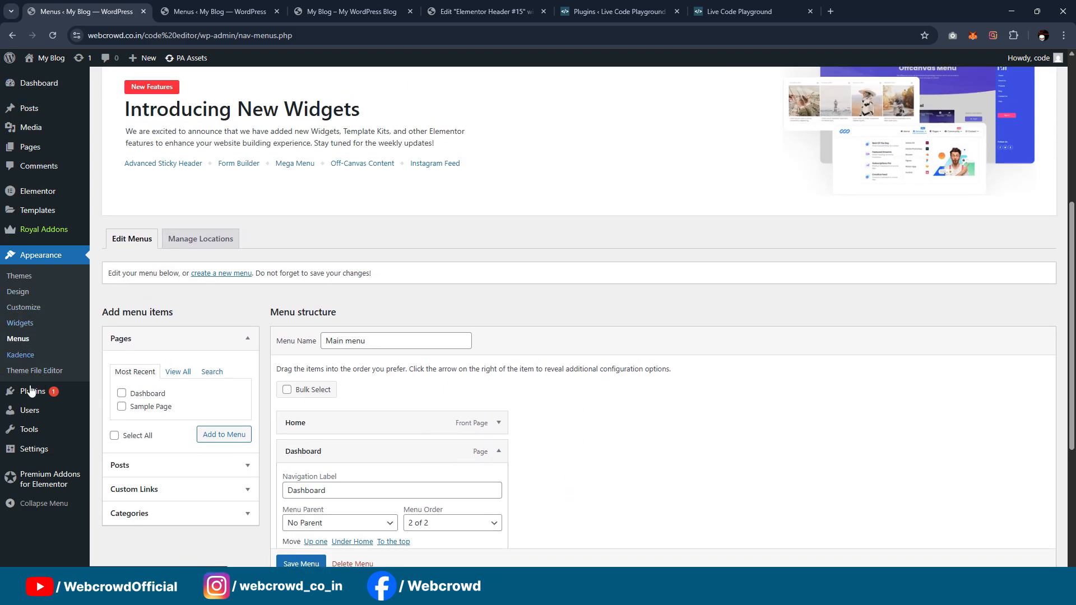
# Step: Search the WordPress plugin directory for "dynamic visibility"
pyautogui.moveTo(33, 394)
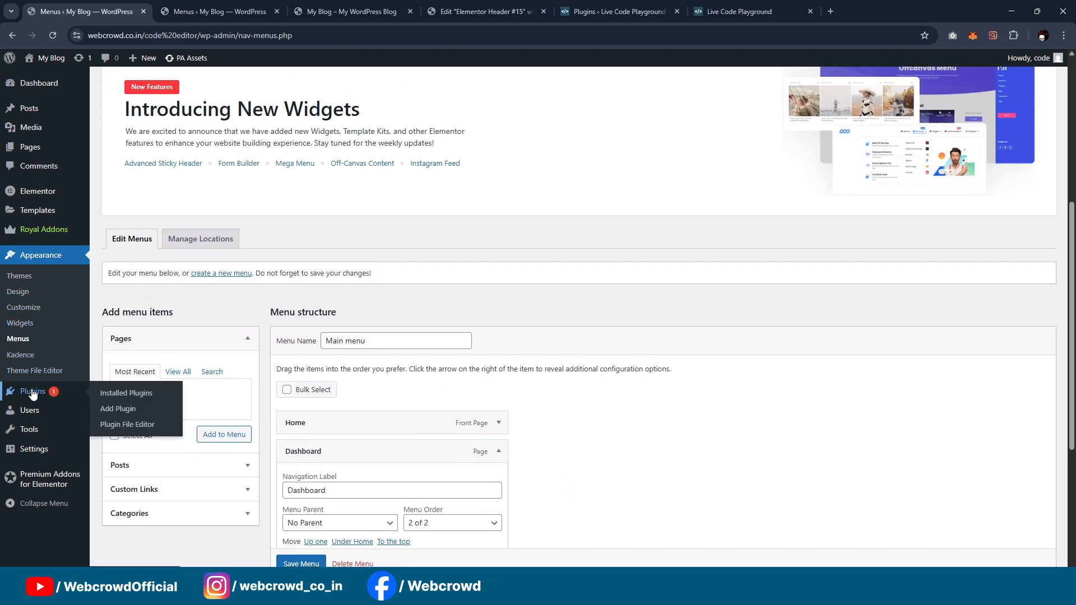
pyautogui.click(116, 409)
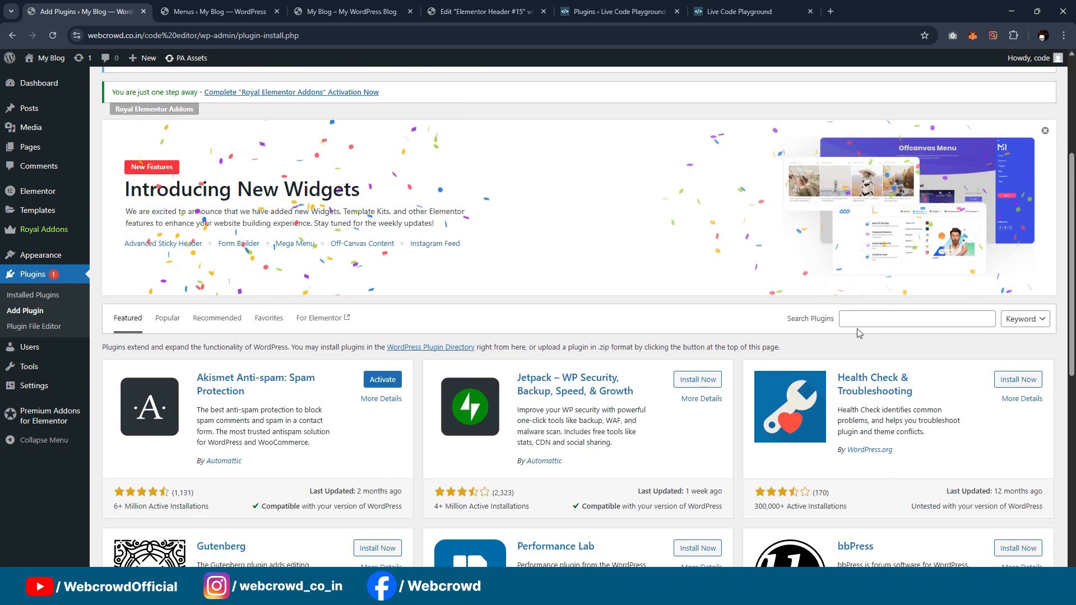
pyautogui.click(857, 322)
pyautogui.write('dynamic visibilty')
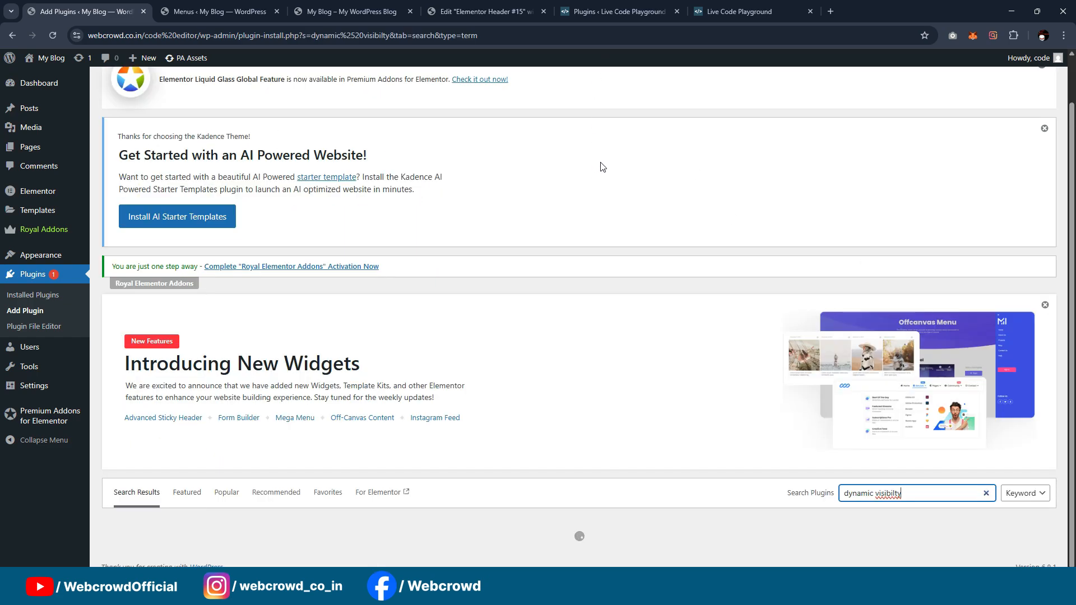
pyautogui.scroll(-3, 601, 166)
pyautogui.scroll(-1, 608, 207)
pyautogui.scroll(-2, 616, 235)
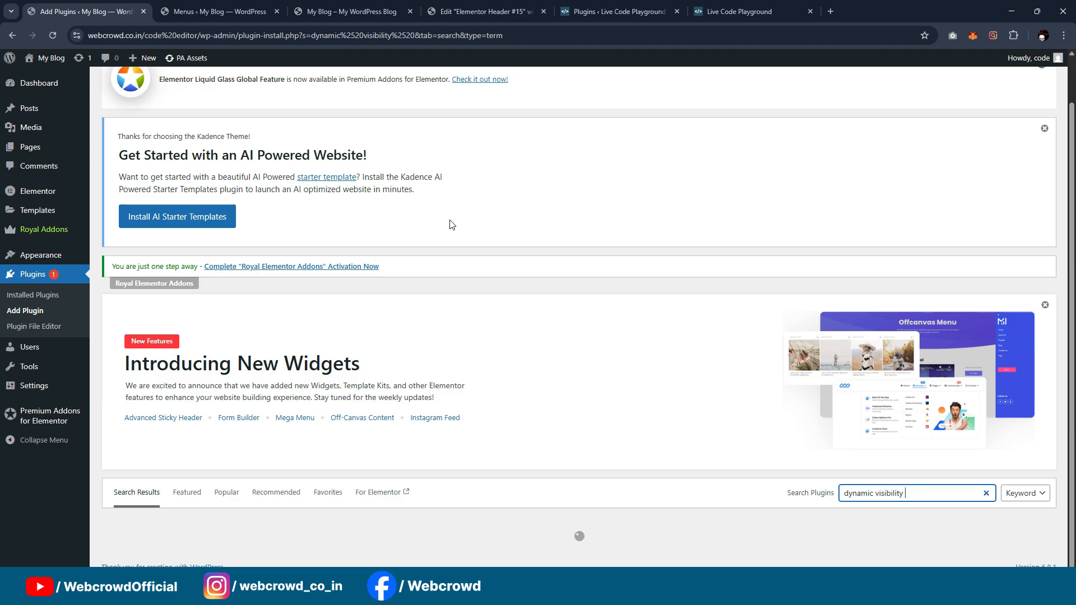
pyautogui.scroll(-4, 452, 224)
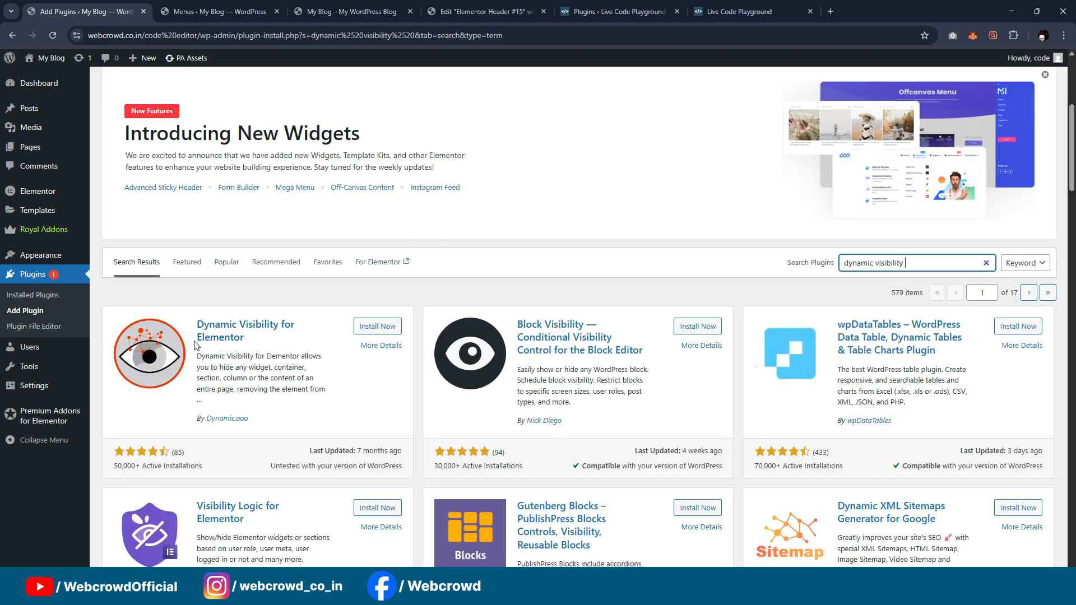
# Step: Install and activate the Dynamic Visibility for Elementor plugin
pyautogui.click(390, 332)
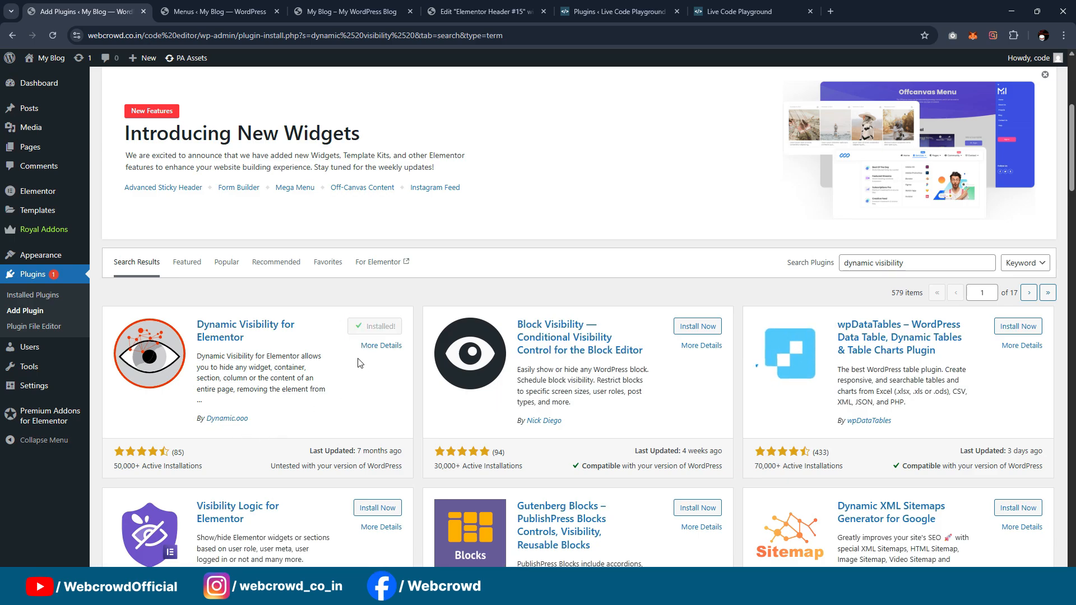
pyautogui.click(372, 328)
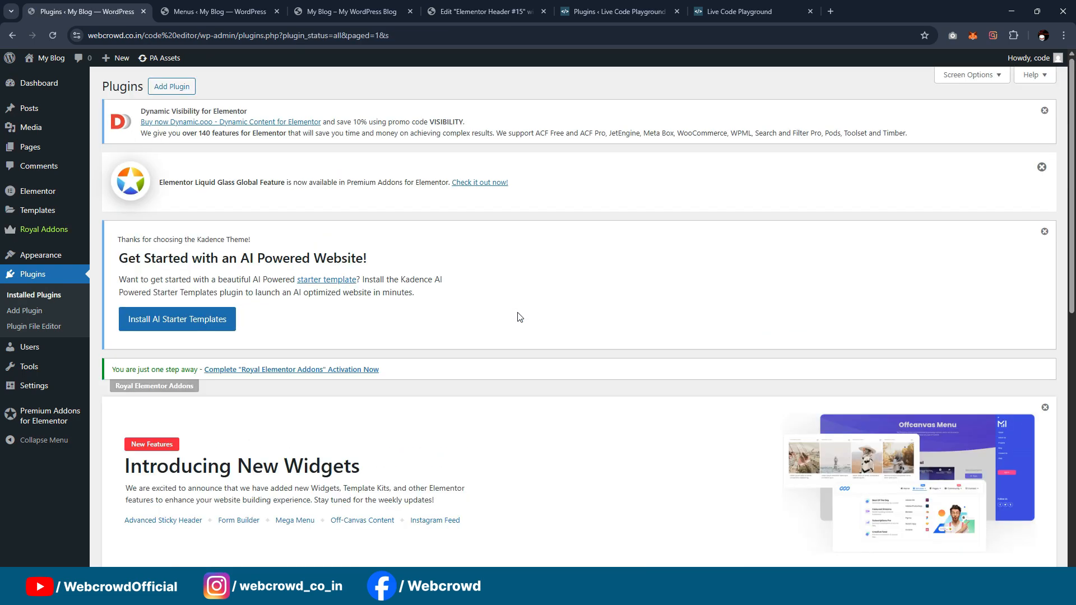
pyautogui.scroll(-7, 591, 235)
# Step: Turn on dynamic visibility for the Login button in the Elementor header template
pyautogui.click(377, 6)
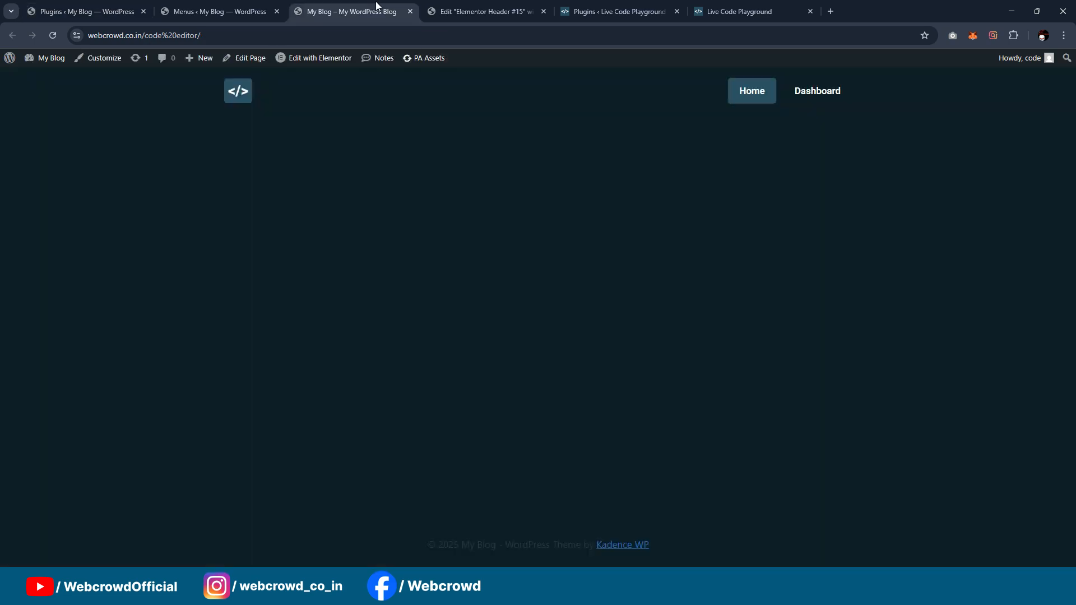
pyautogui.click(482, 11)
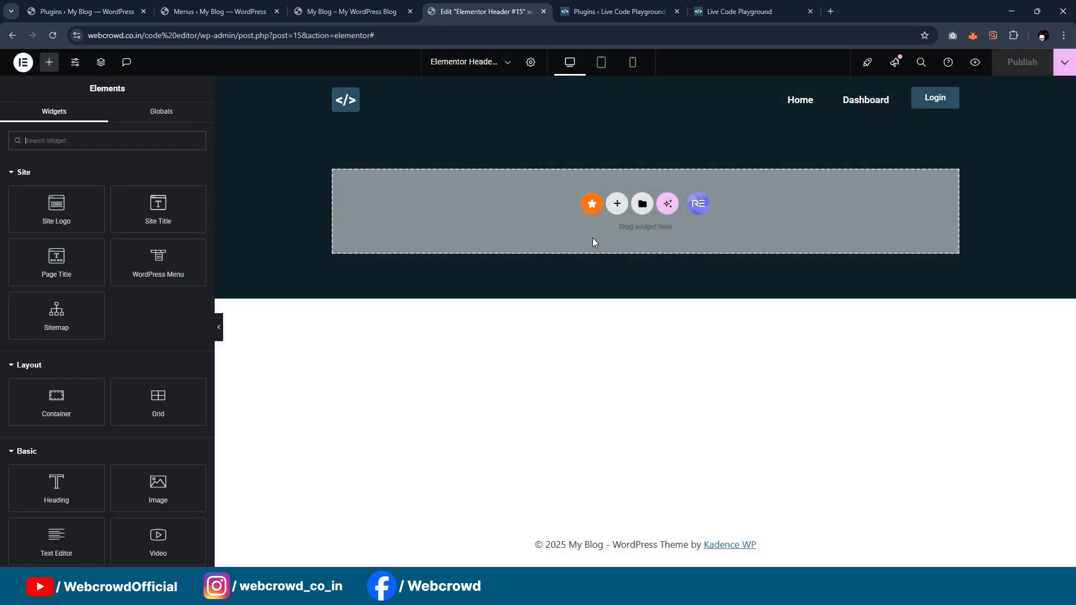
pyautogui.click(944, 100)
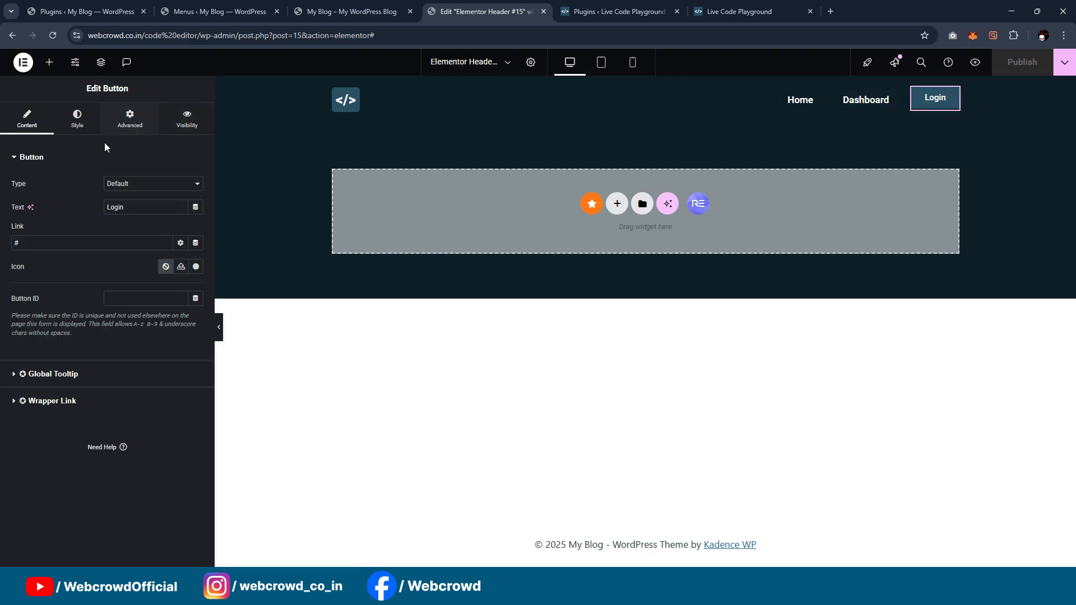
pyautogui.click(189, 125)
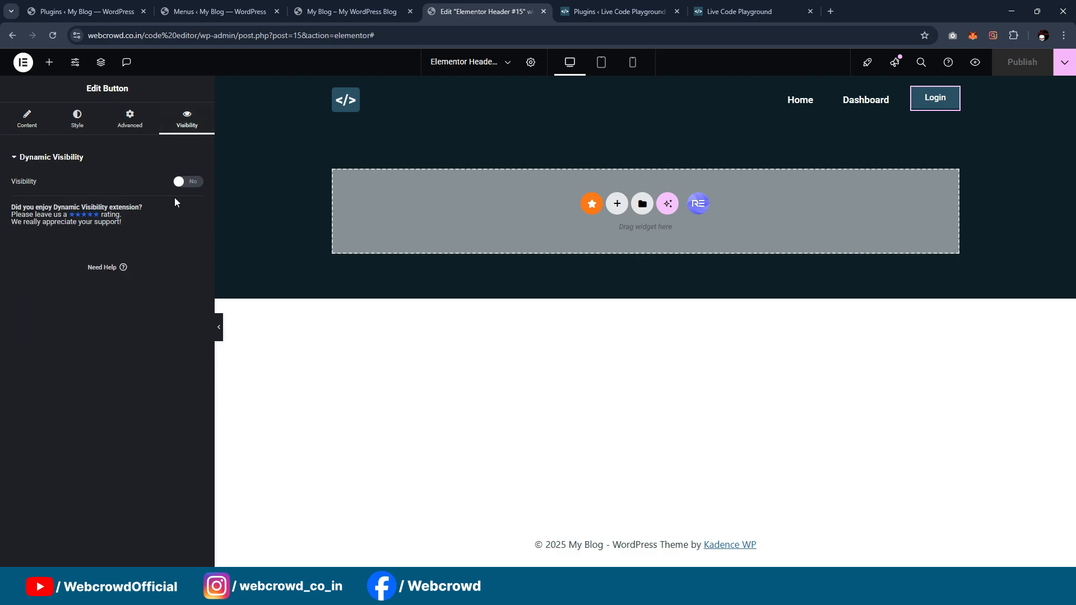
pyautogui.click(188, 181)
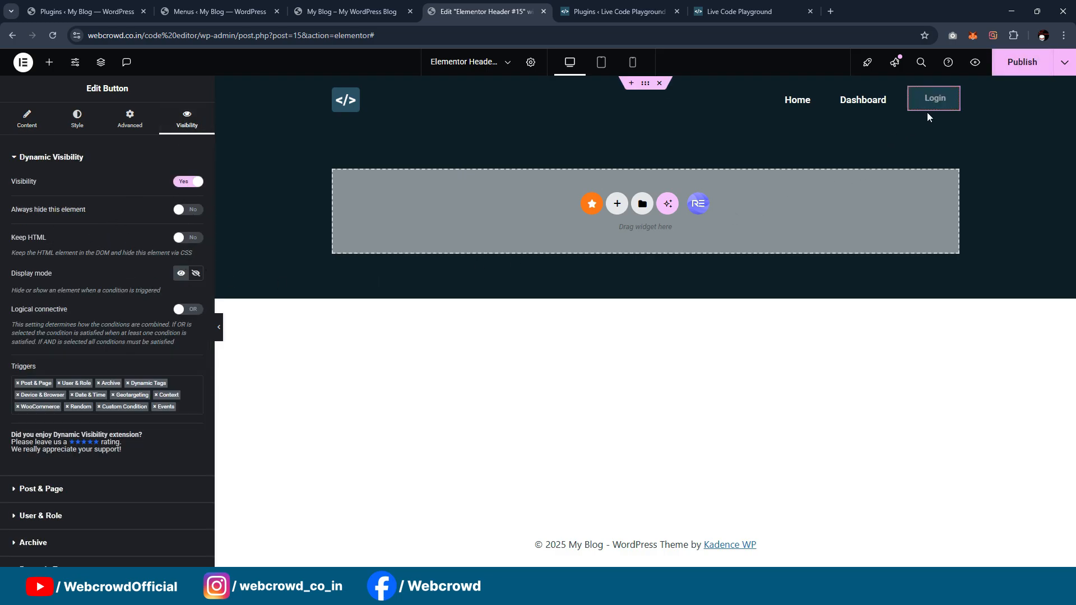
# Step: Set the Login button's visibility role to "Visitor (User not logged in)" with the display mode Show
pyautogui.click(194, 275)
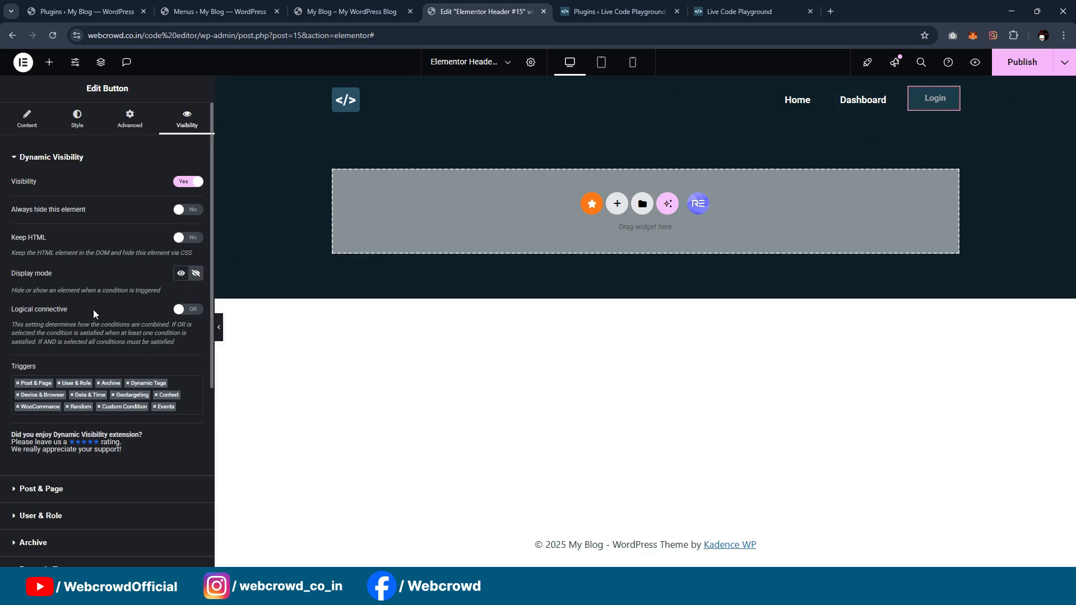
pyautogui.scroll(-2, 56, 362)
pyautogui.click(65, 404)
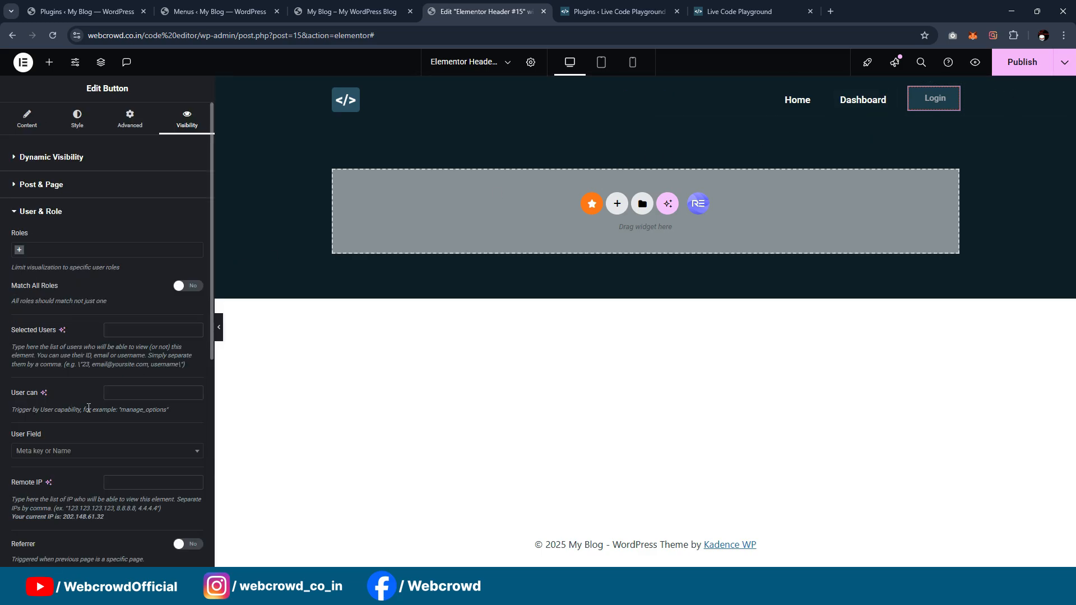
pyautogui.click(91, 257)
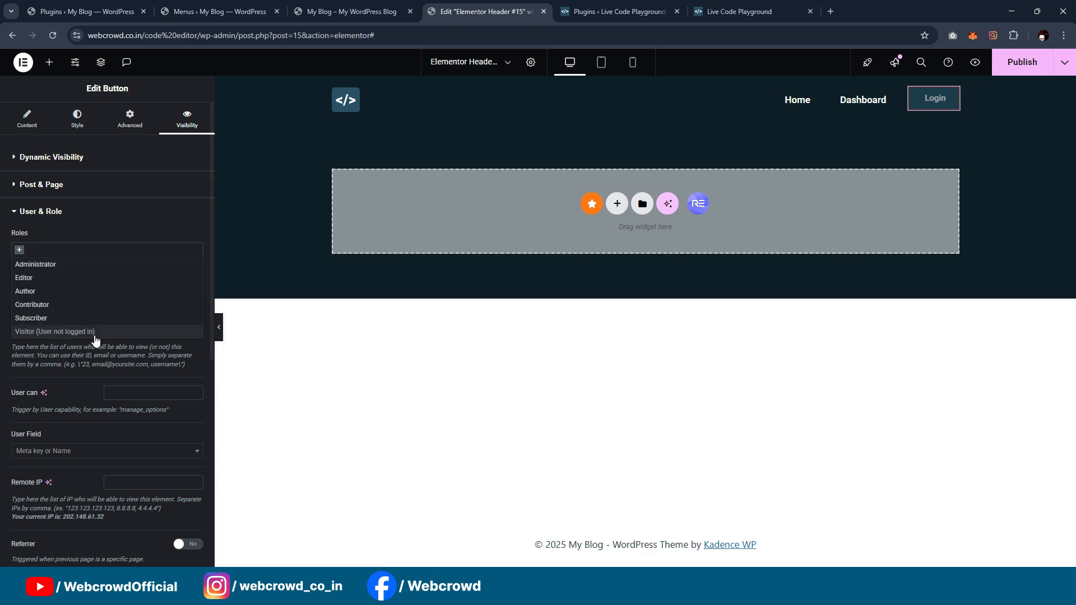
pyautogui.click(60, 335)
pyautogui.click(97, 159)
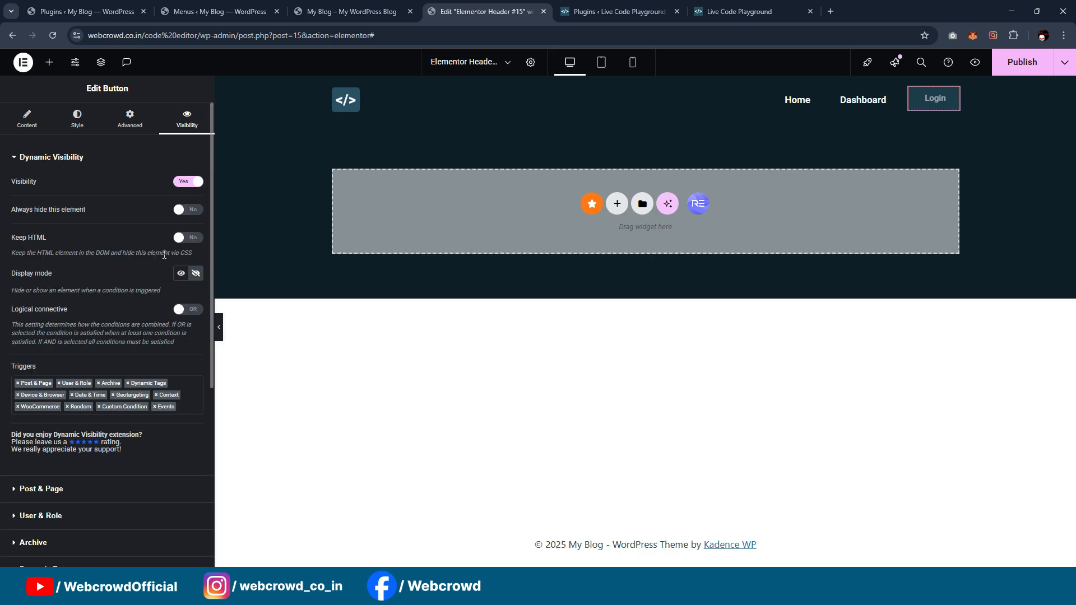
pyautogui.click(181, 273)
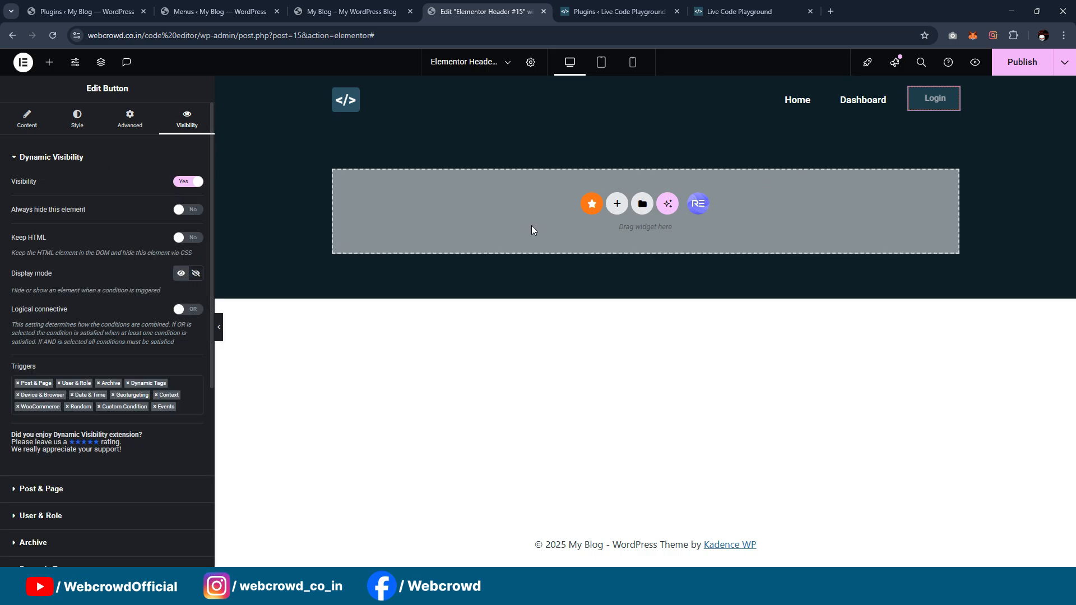
# Step: Publish the header template and reload the site's home page to check the header while logged in
pyautogui.click(1034, 68)
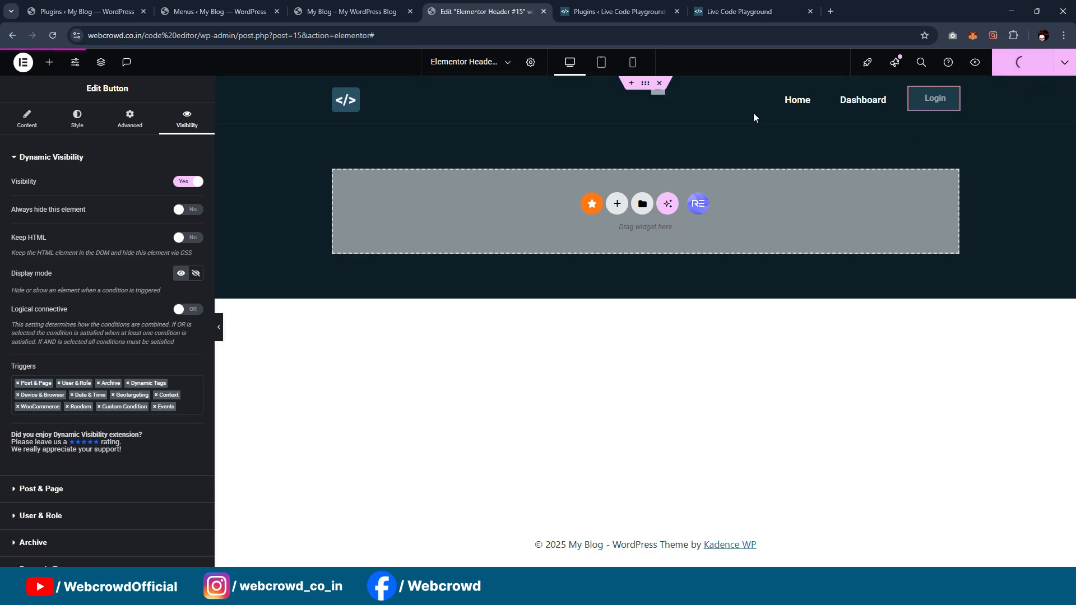
pyautogui.click(364, 6)
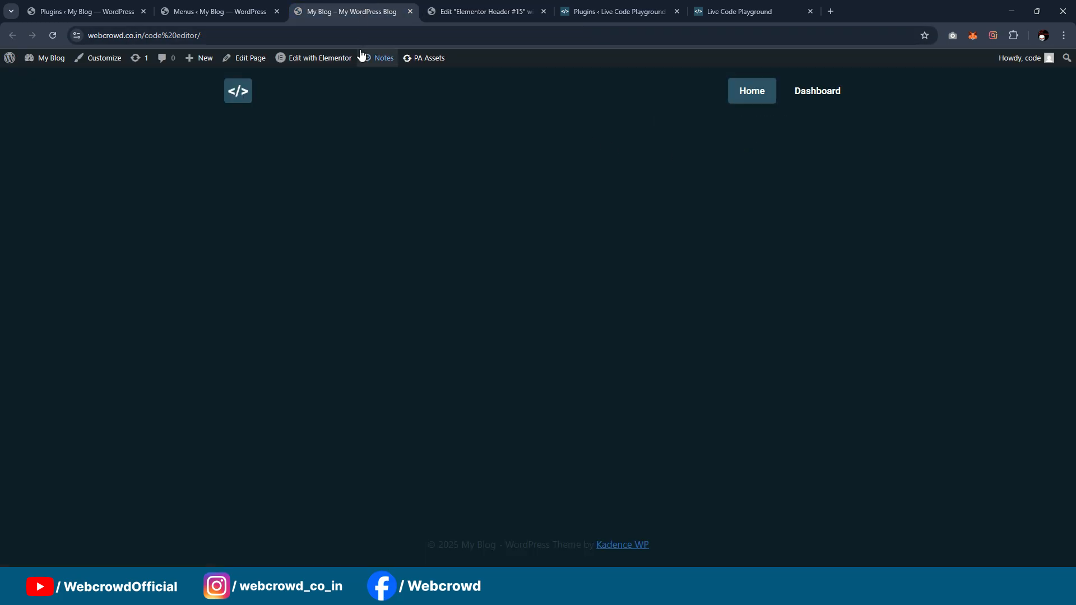
pyautogui.click(53, 35)
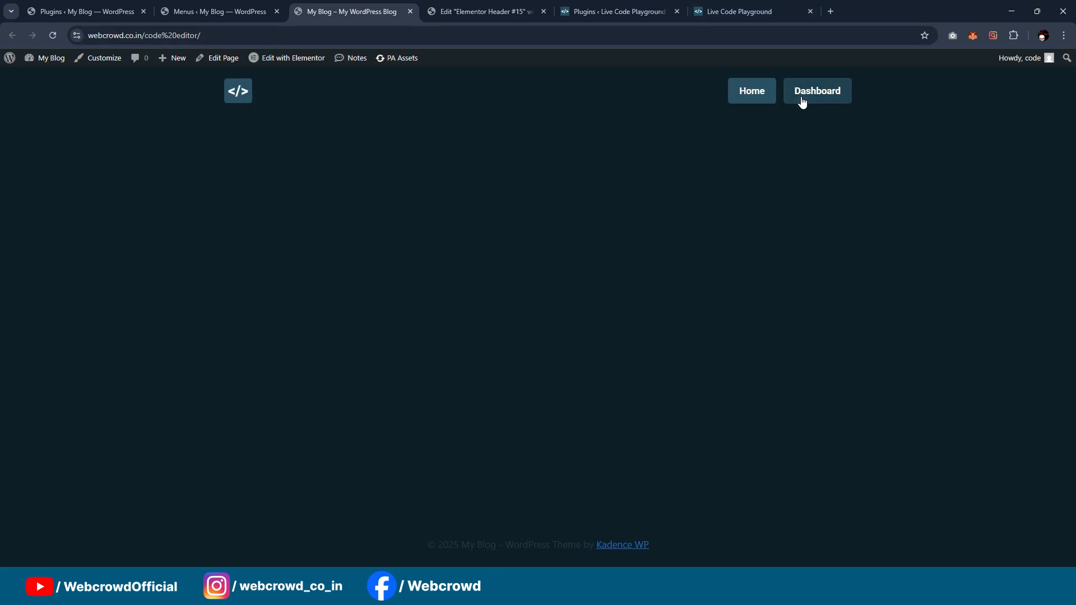
# Step: Reload the WordPress menu editor and check whether the Dashboard item in Main menu offers visibility options
pyautogui.click(196, 12)
pyautogui.click(48, 35)
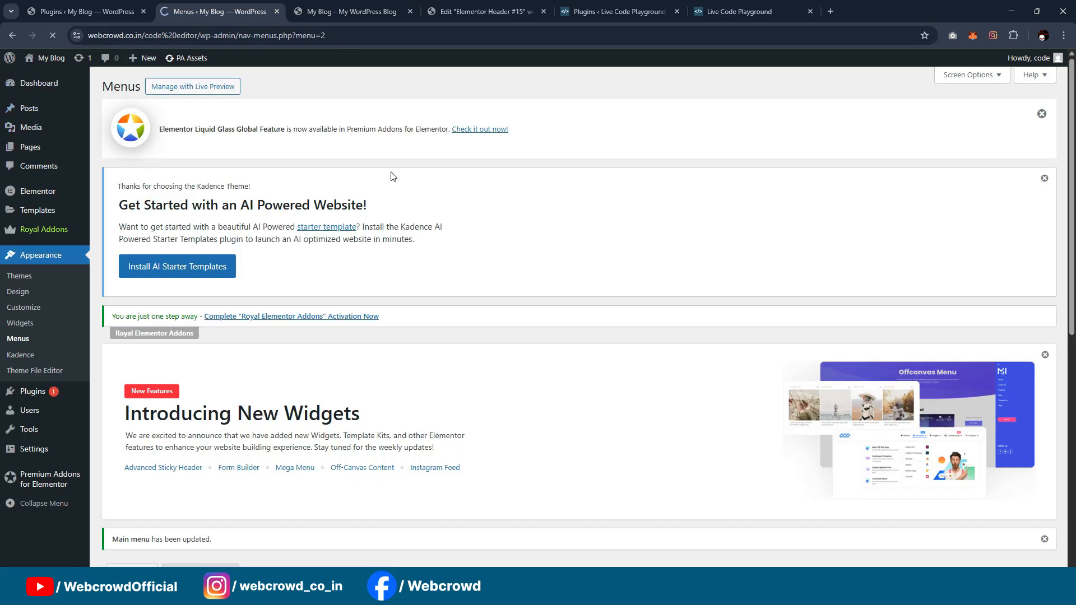
pyautogui.scroll(-10, 464, 188)
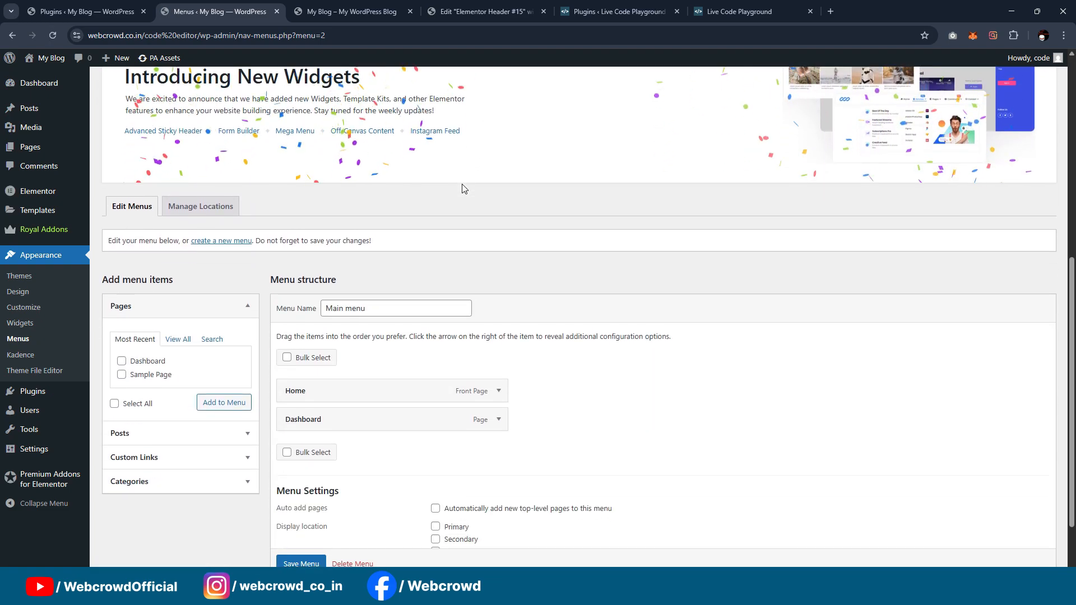
pyautogui.click(499, 340)
pyautogui.scroll(-3, 453, 380)
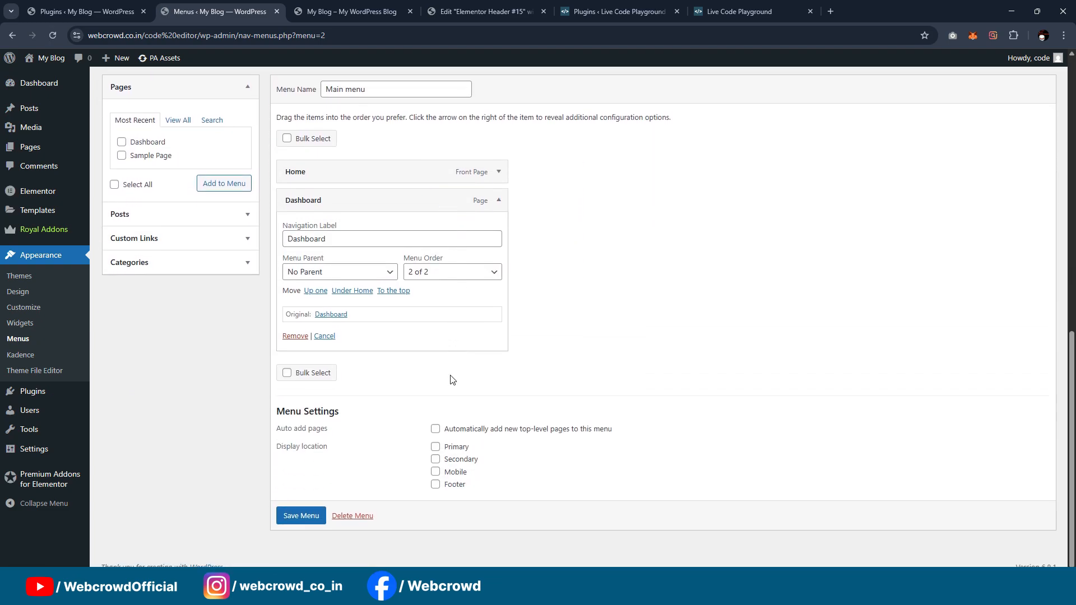
pyautogui.scroll(1, 453, 380)
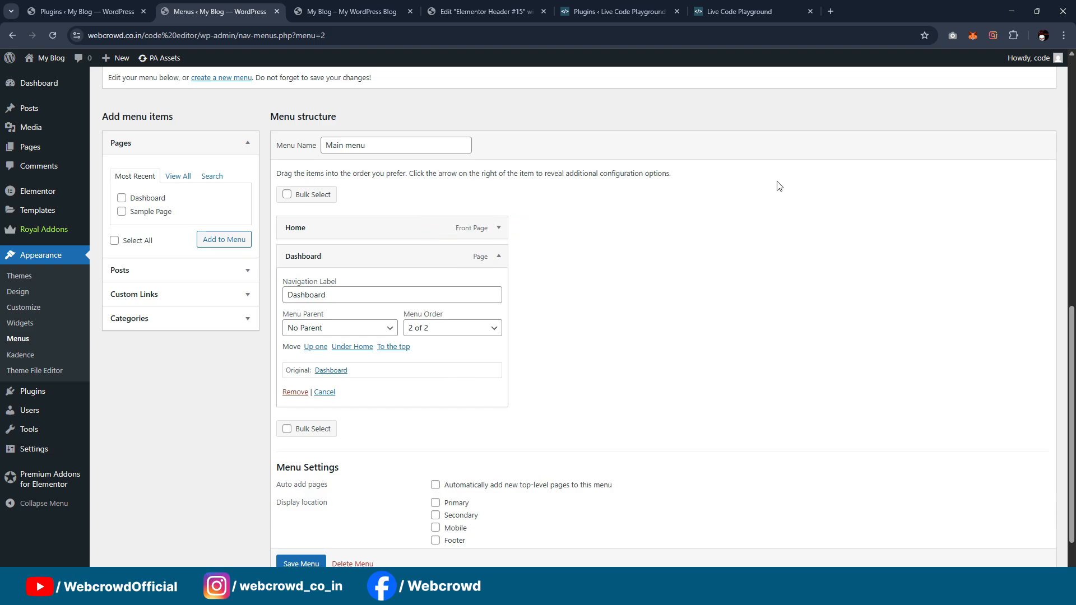
pyautogui.scroll(3, 756, 140)
pyautogui.click(617, 11)
# Step: Turn on dynamic visibility for the header's WordPress Menu widget and set its display mode to Hide
pyautogui.click(479, 9)
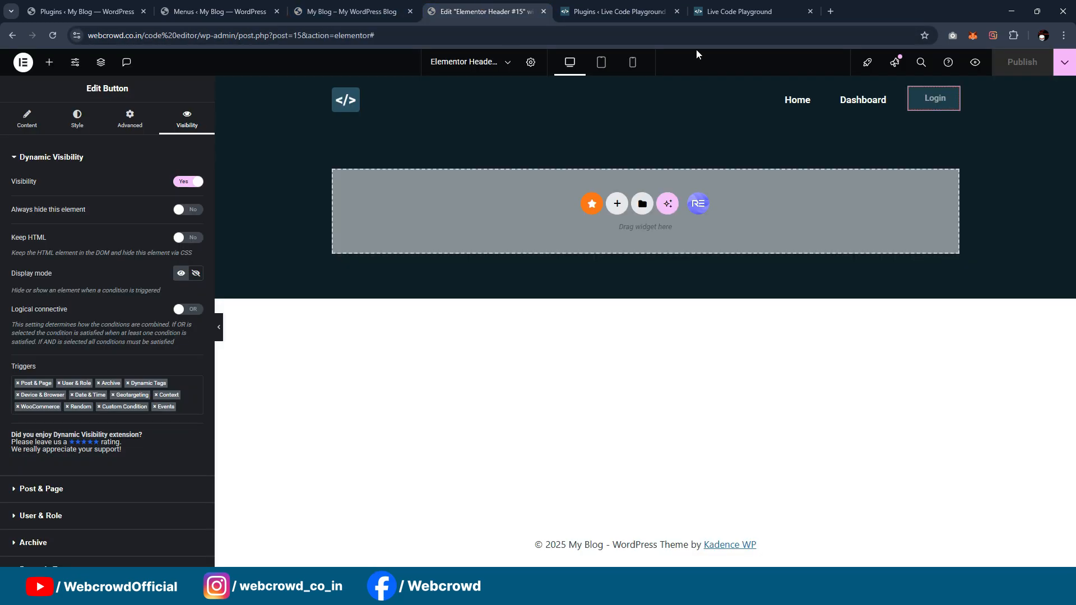
pyautogui.click(753, 118)
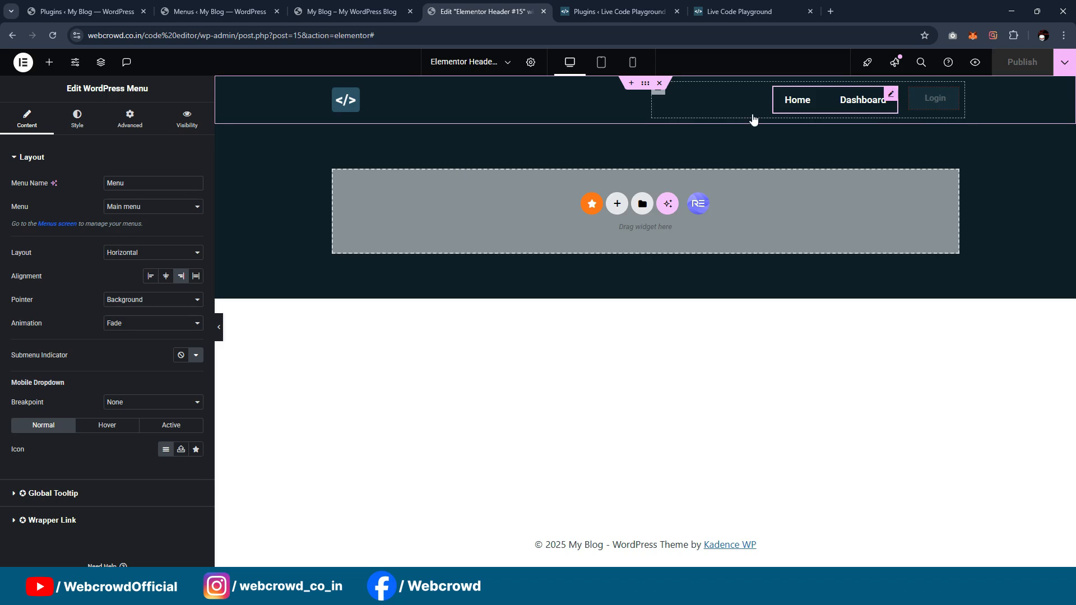
pyautogui.click(180, 122)
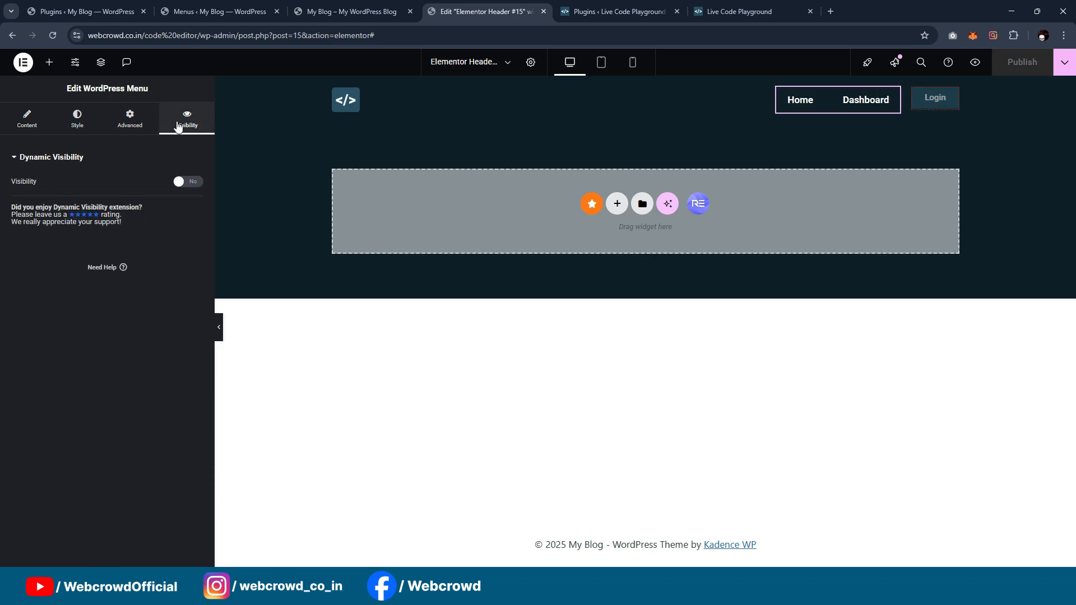
pyautogui.click(189, 181)
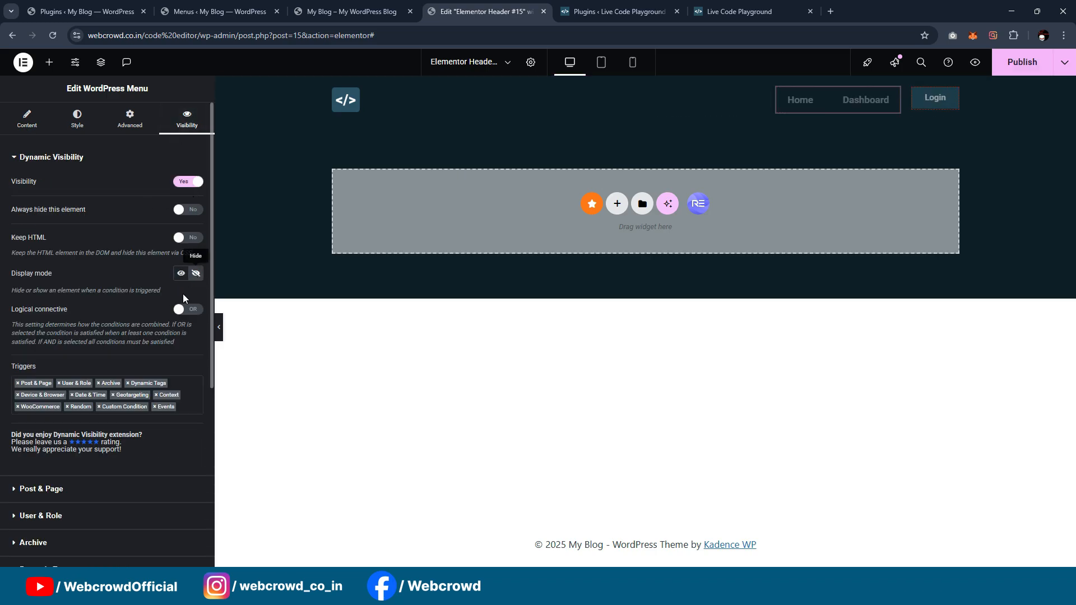
# Step: Set the menu widget's visibility role to "Visitor (User not logged in)" and publish the header template
pyautogui.scroll(-2, 102, 355)
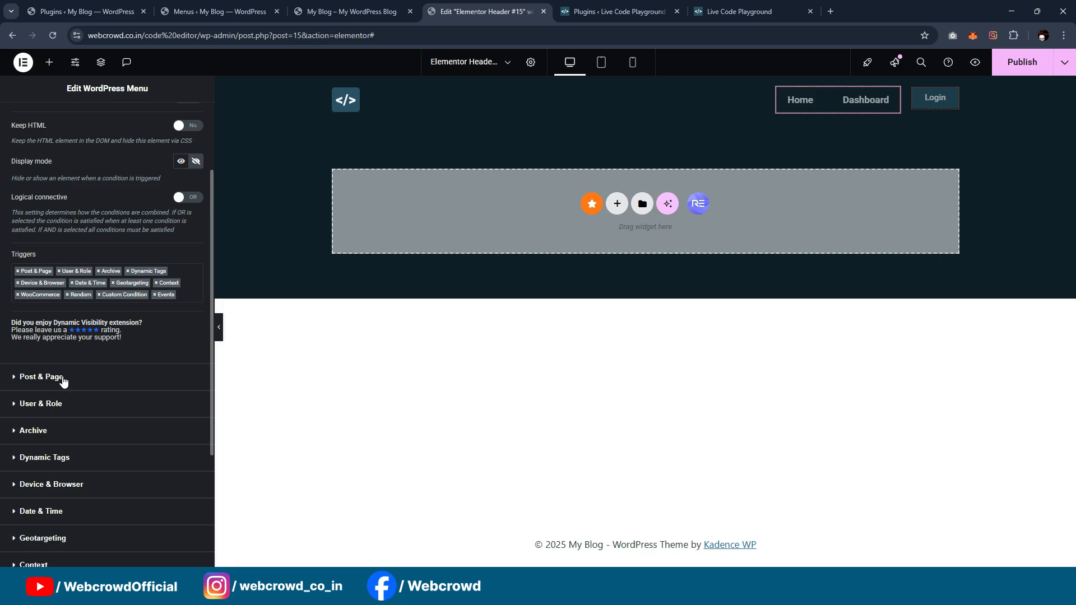
pyautogui.click(61, 405)
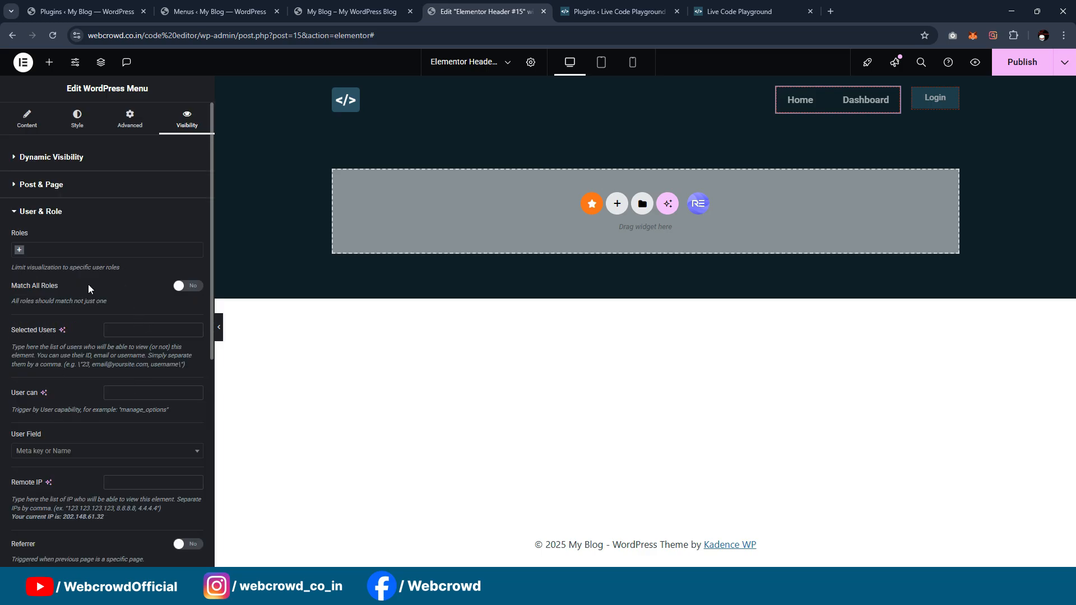
pyautogui.click(85, 250)
pyautogui.click(101, 332)
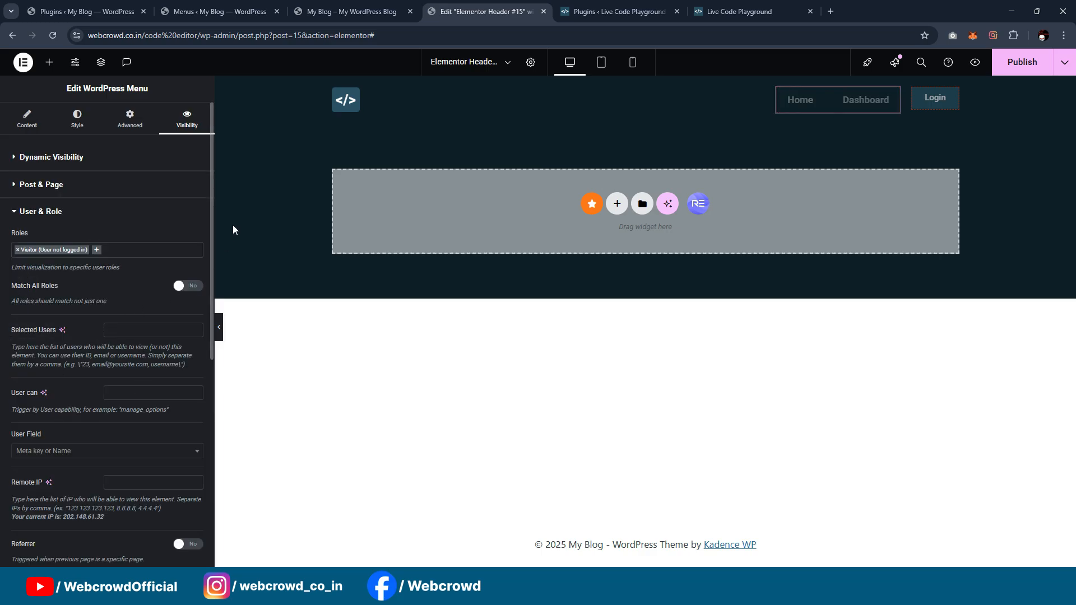
pyautogui.click(1023, 63)
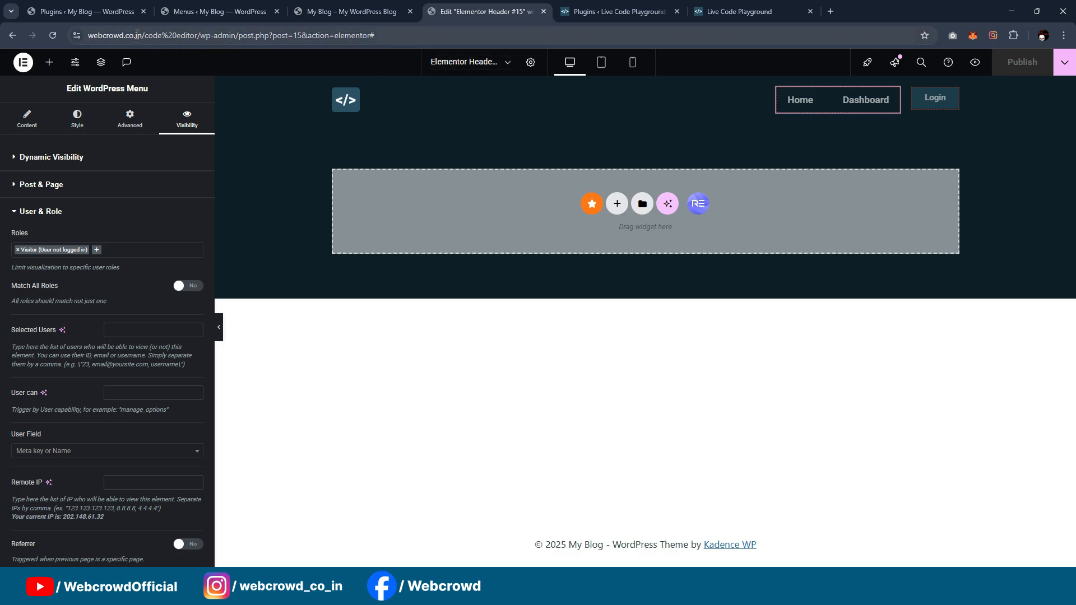
# Step: Open webcrowd.co.in/code%20editor in an Incognito window to check the header as a logged-out visitor
pyautogui.moveTo(186, 34); pyautogui.dragTo(76, 36)
pyautogui.hotkey('ctrl', 'c')
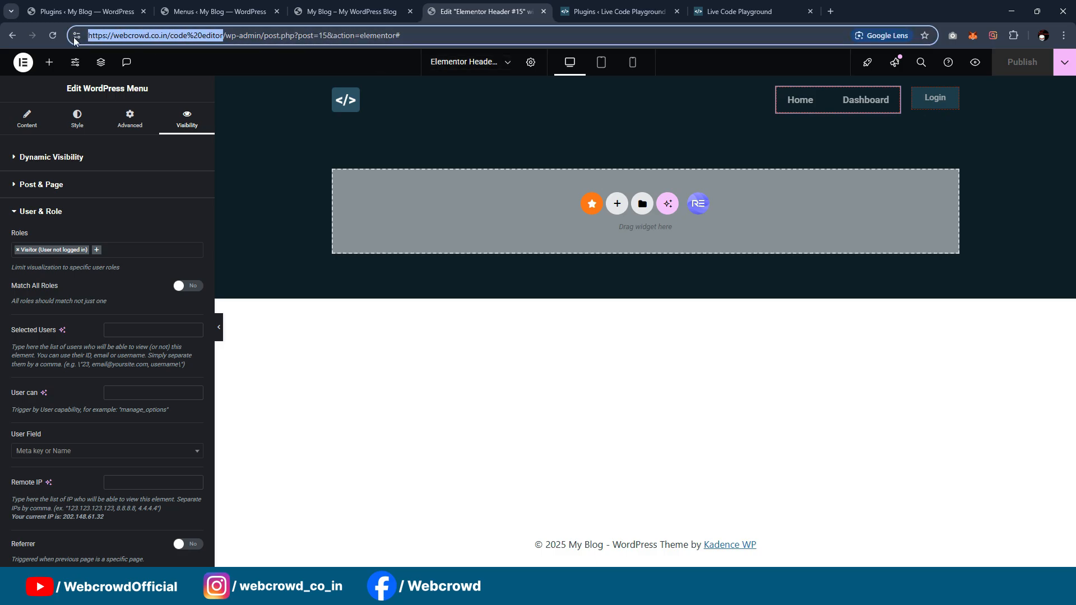
pyautogui.click(1064, 35)
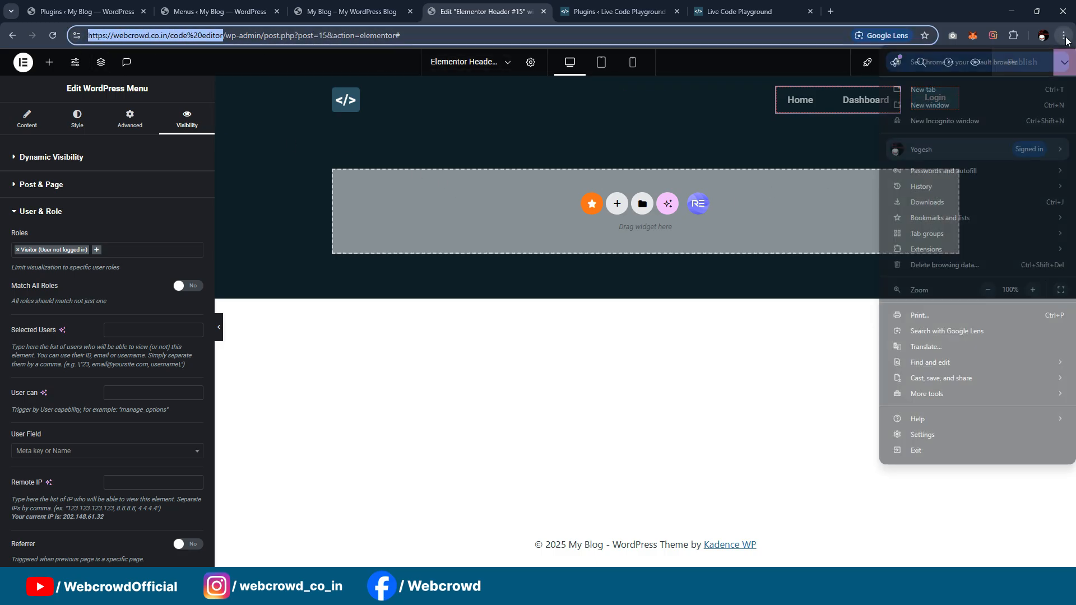
pyautogui.click(916, 125)
pyautogui.hotkey('ctrl', 'v')
pyautogui.press('Return')
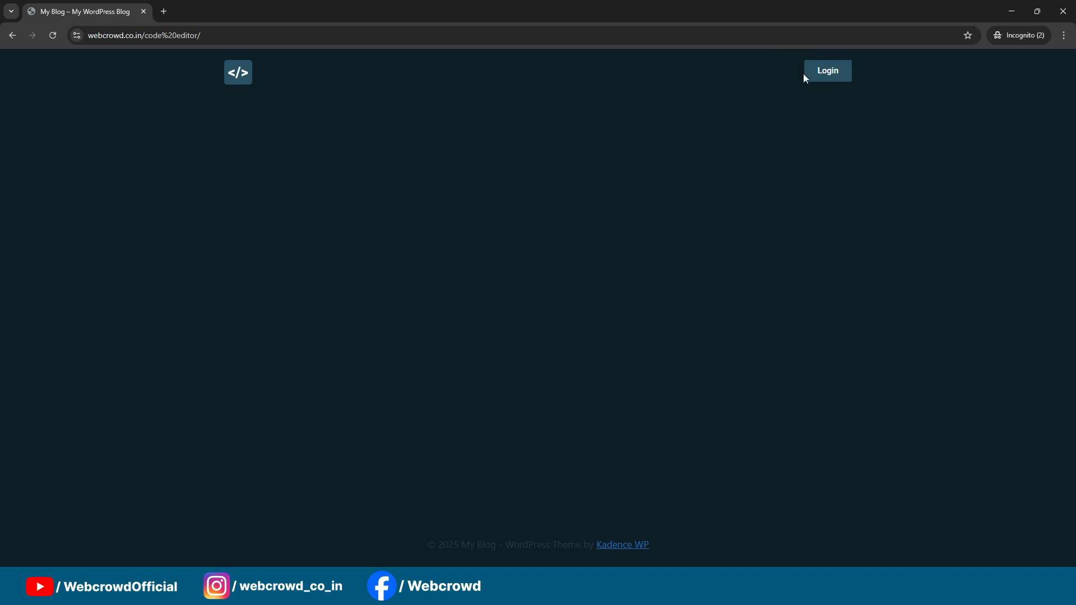
# Step: Return to the header template in mobile view, hide the WordPress Menu widget on Mobile Portrait, and check the preview
pyautogui.click(1064, 11)
pyautogui.click(602, 62)
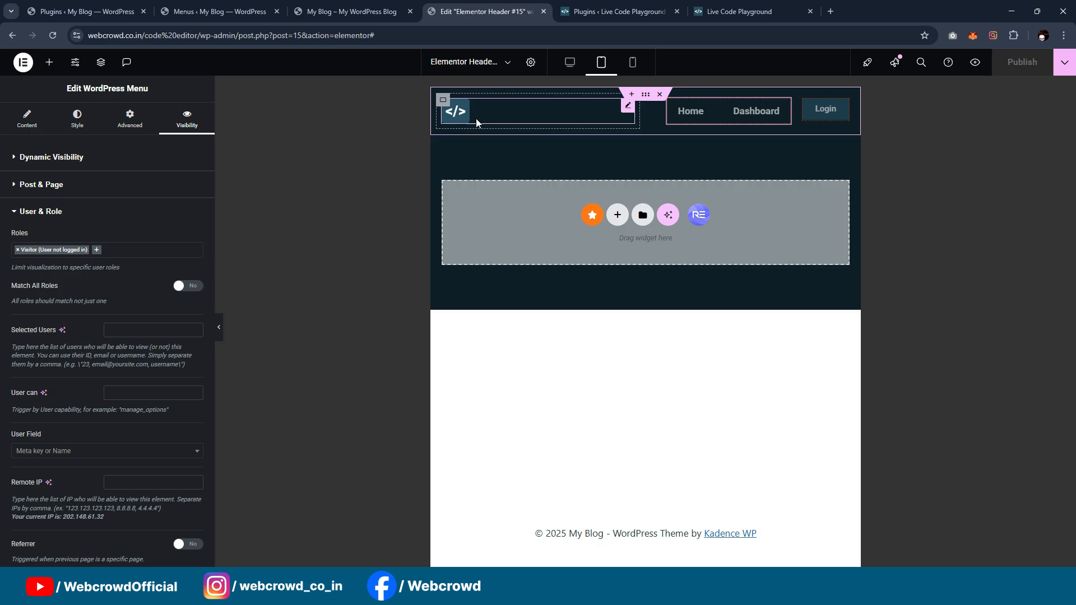
pyautogui.click(634, 66)
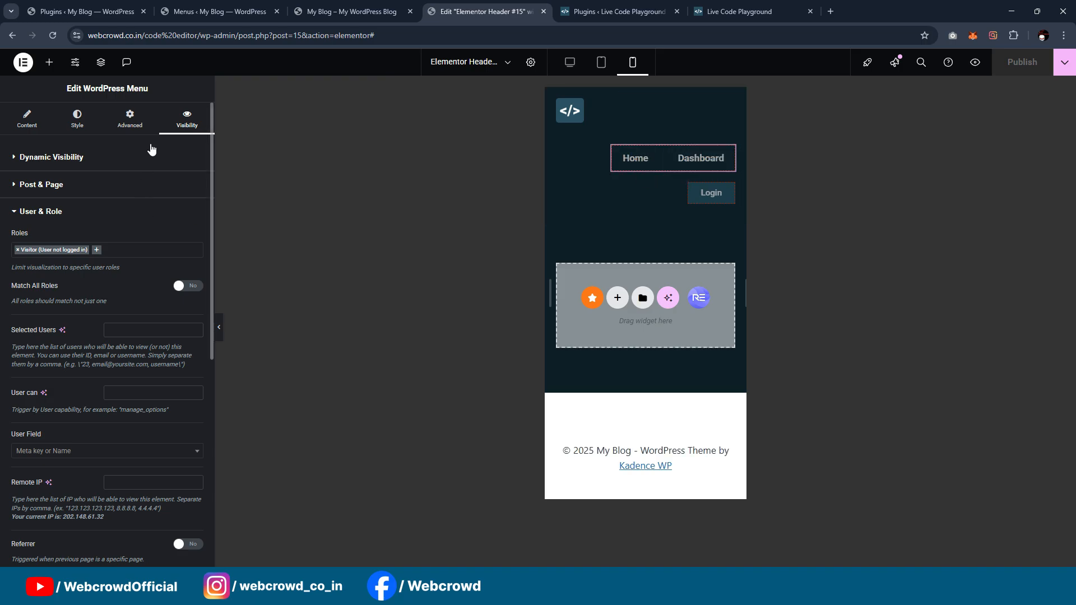
pyautogui.click(130, 119)
pyautogui.scroll(-6, 111, 263)
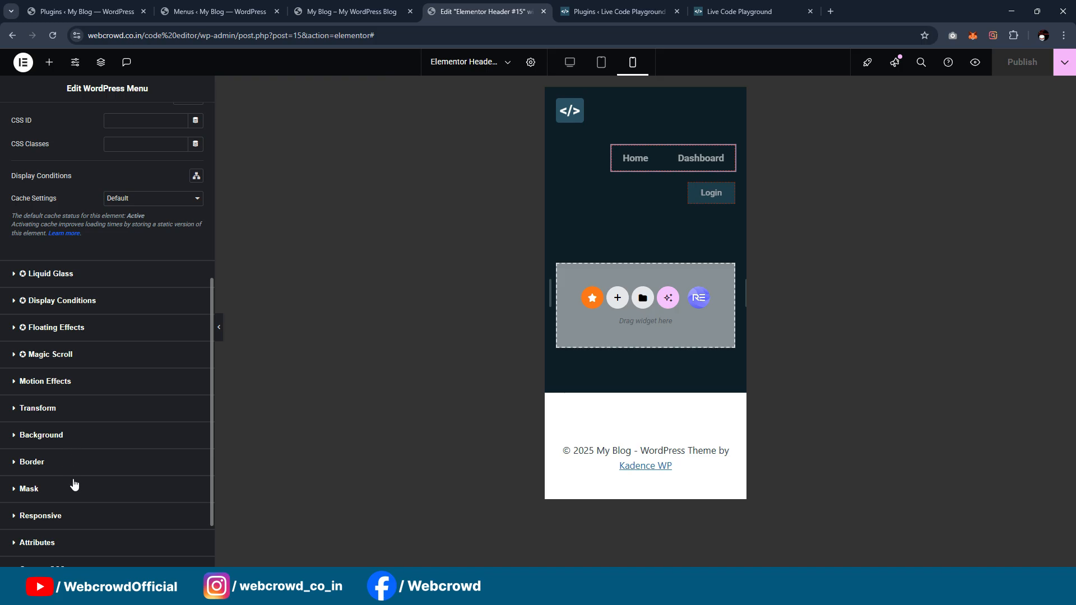
pyautogui.click(76, 522)
pyautogui.click(189, 515)
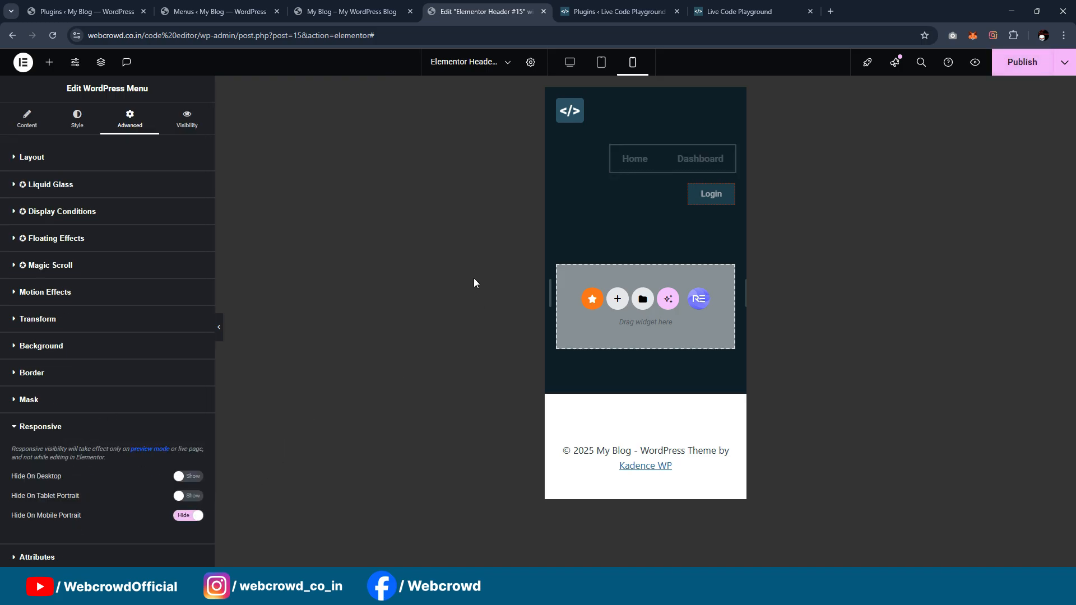
pyautogui.click(219, 331)
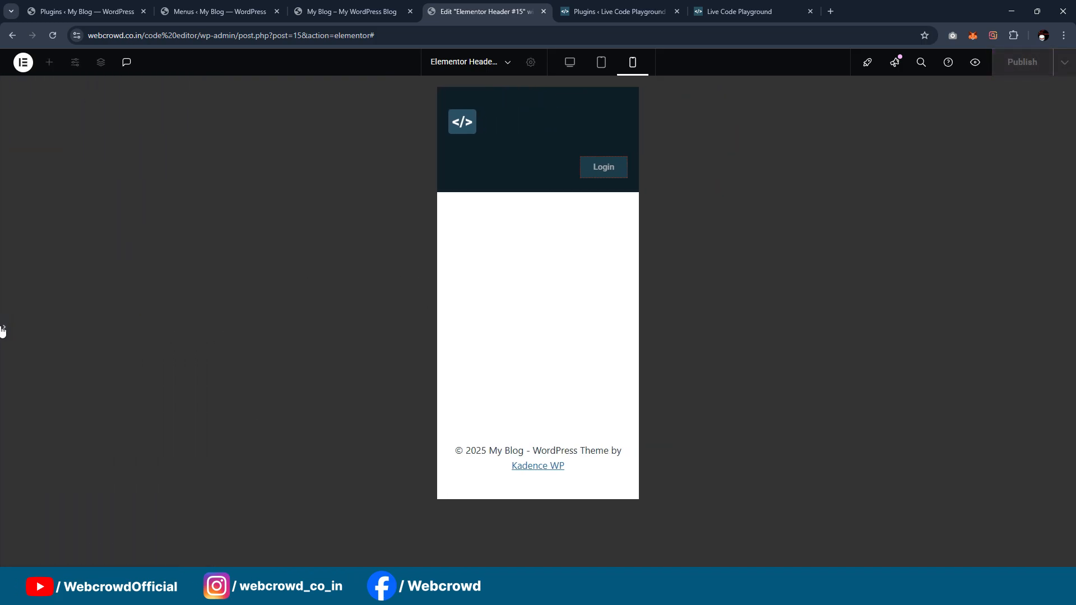
pyautogui.click(2, 330)
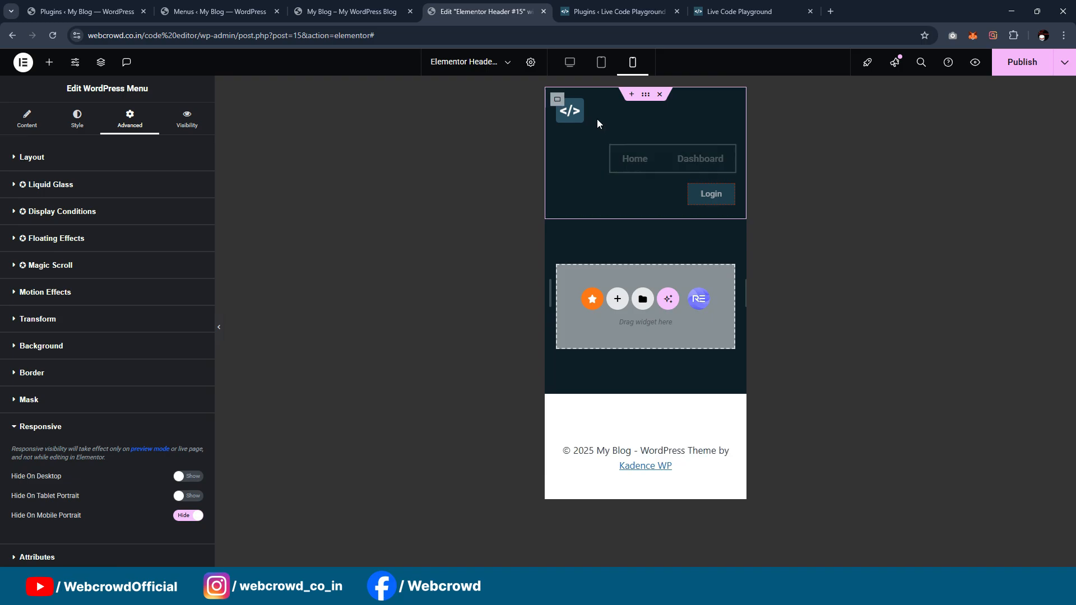
# Step: Switch the mobile width unit to percent for both the logo container and the container holding the menu and Login button
pyautogui.click(597, 124)
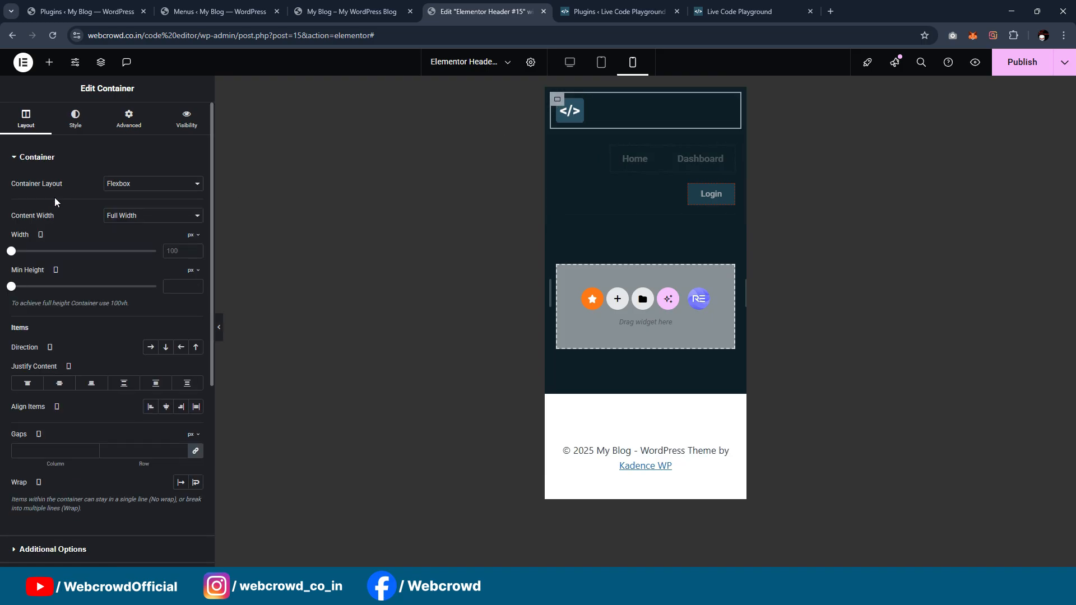
pyautogui.click(192, 235)
pyautogui.click(192, 263)
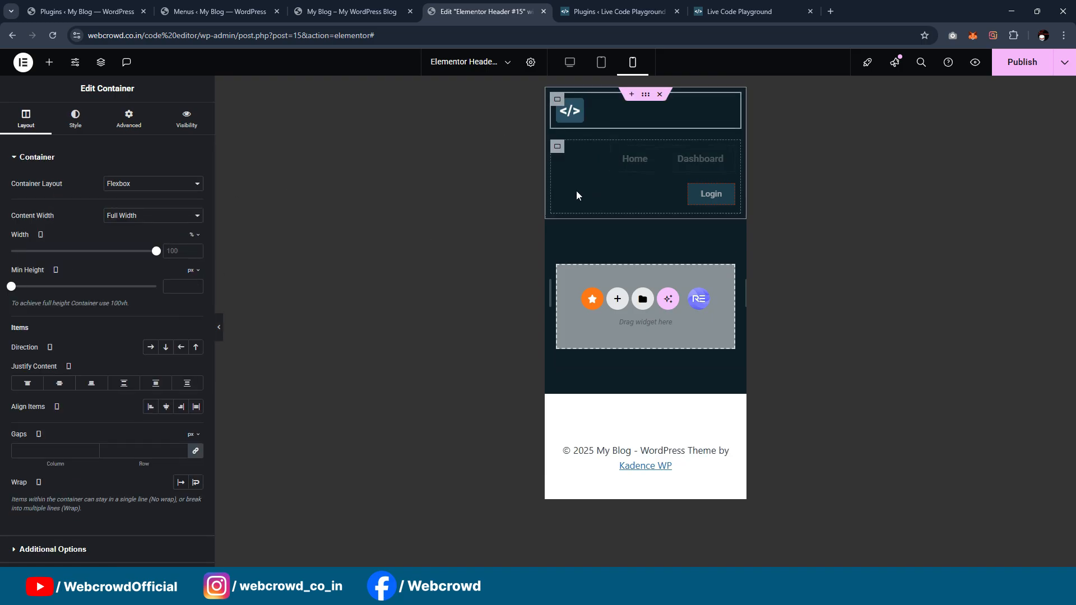
pyautogui.click(558, 147)
pyautogui.click(195, 236)
pyautogui.click(192, 250)
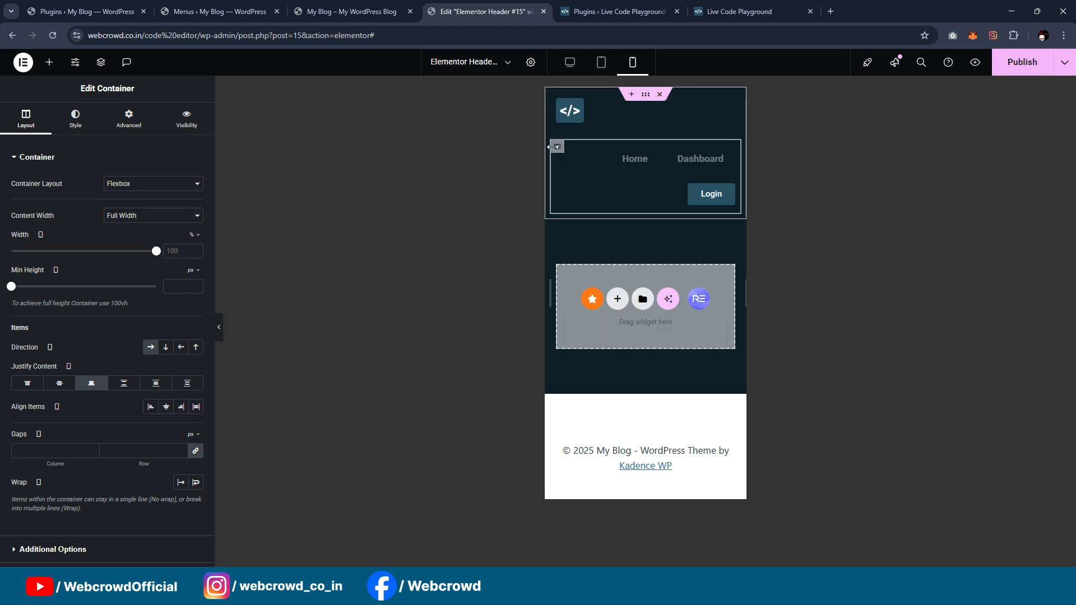
# Step: Set the mobile width of the container holding the menu and Login button to 63% and preview the header
pyautogui.moveTo(162, 255); pyautogui.dragTo(97, 262)
pyautogui.moveTo(107, 259); pyautogui.dragTo(109, 257)
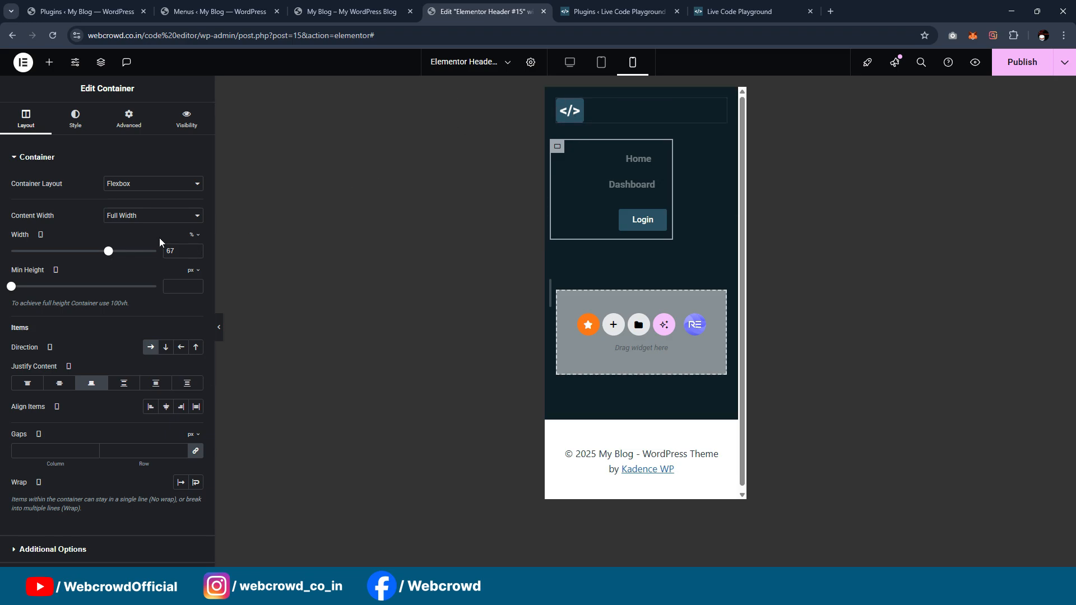
pyautogui.moveTo(106, 255); pyautogui.dragTo(102, 253)
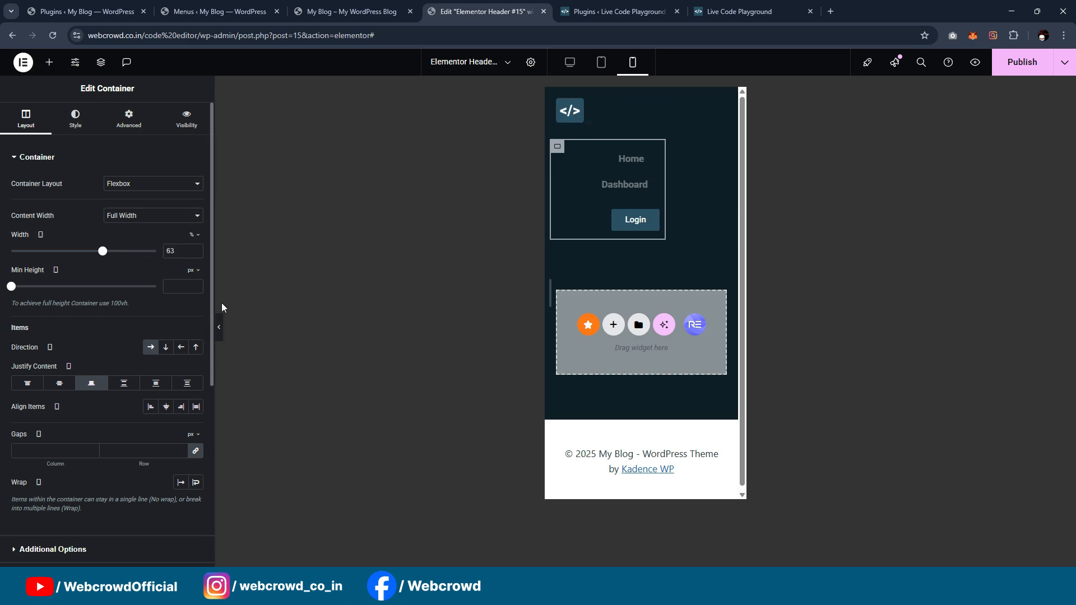
pyautogui.click(219, 327)
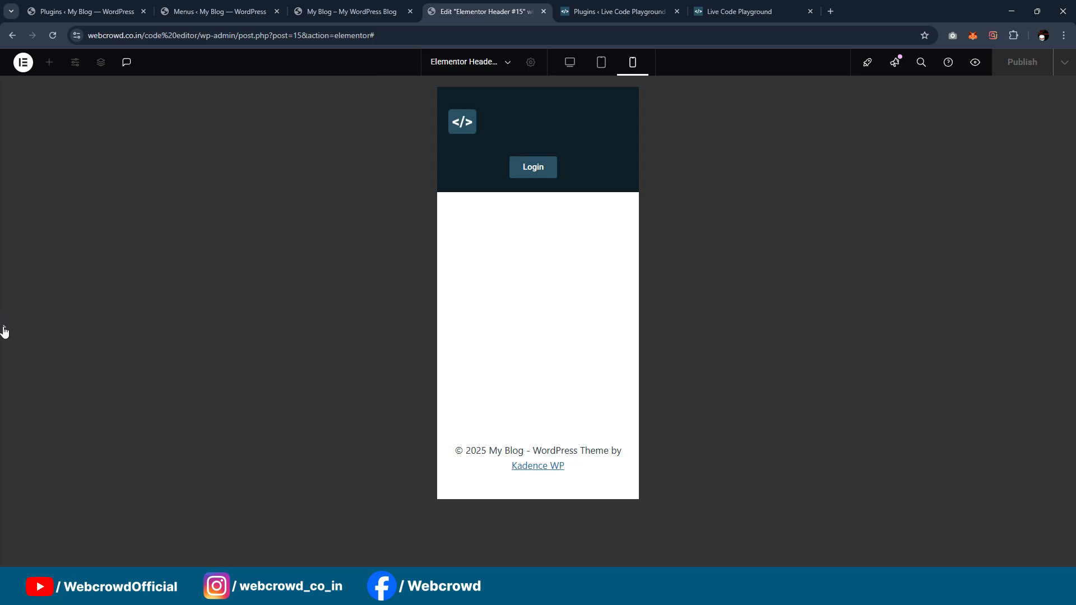
pyautogui.click(4, 332)
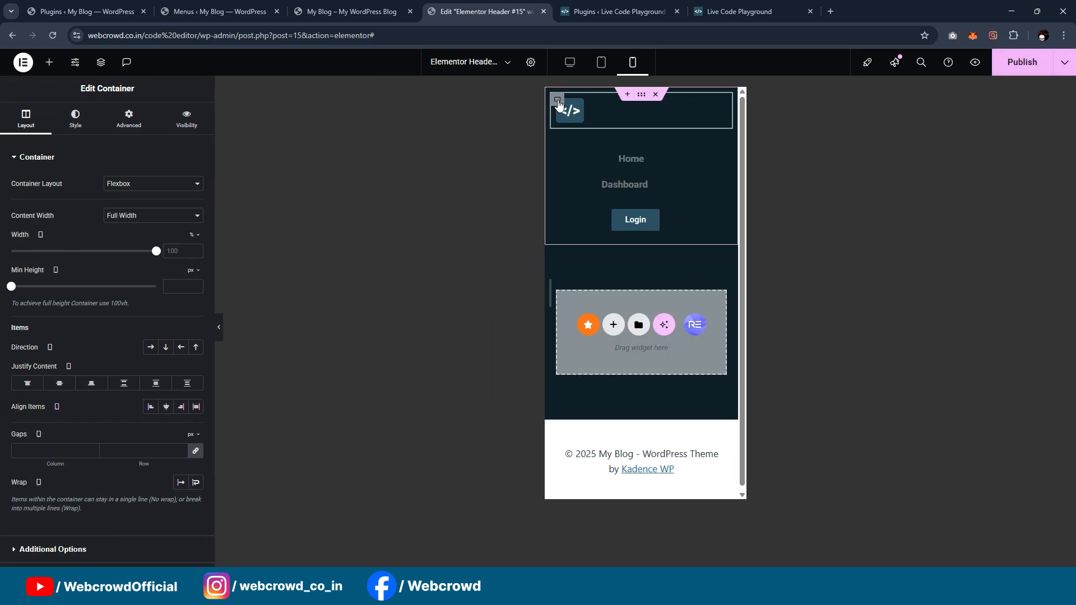
# Step: Set the mobile widths to 20% for the logo container and 74% for the container holding the menu and Login button
pyautogui.moveTo(156, 252); pyautogui.dragTo(44, 256)
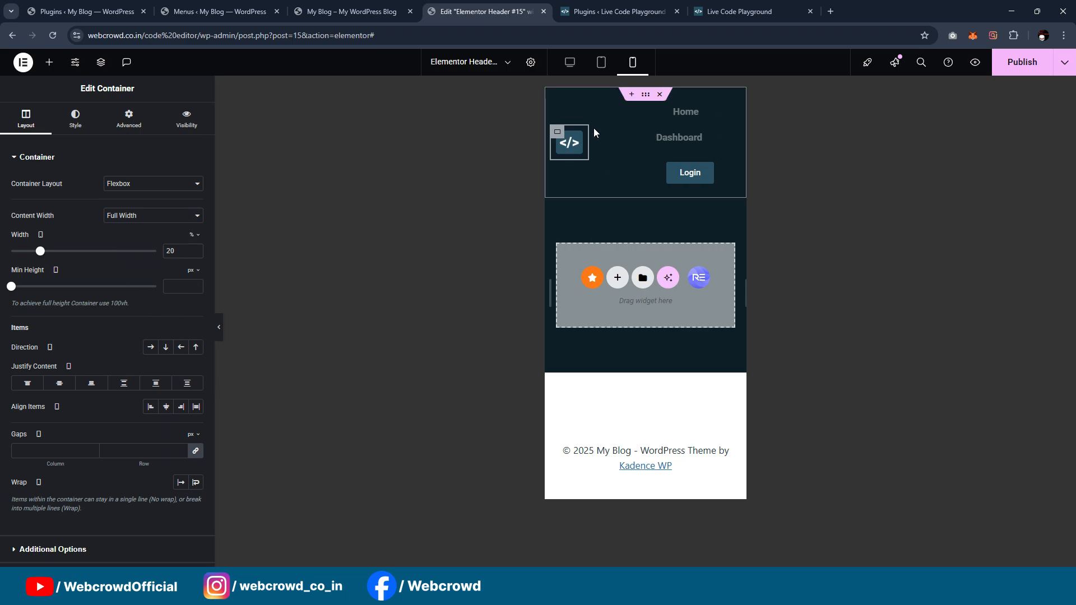
pyautogui.click(607, 99)
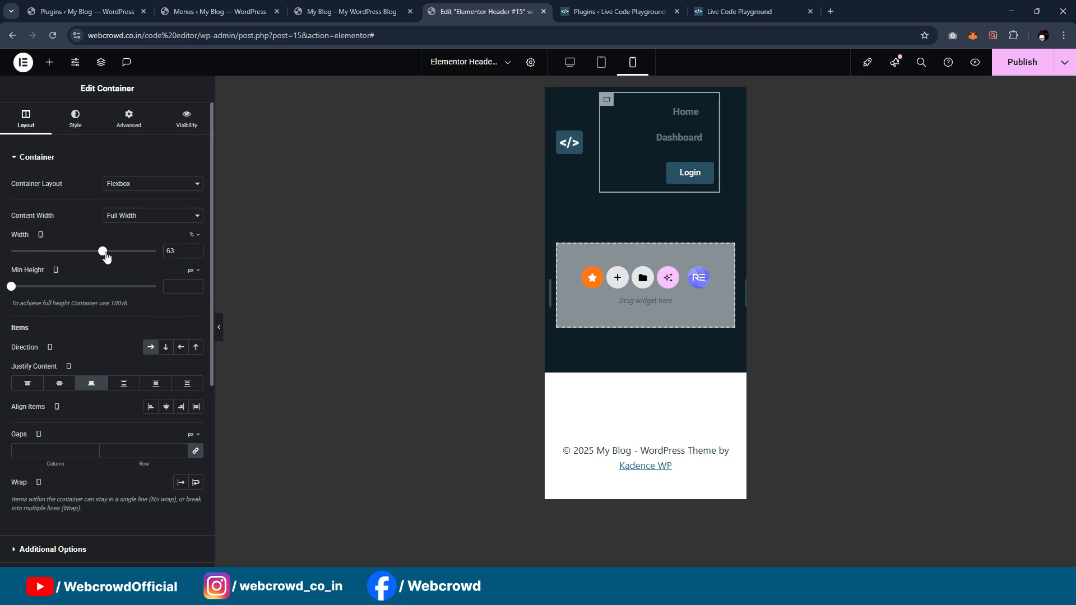
pyautogui.moveTo(106, 257); pyautogui.dragTo(123, 257)
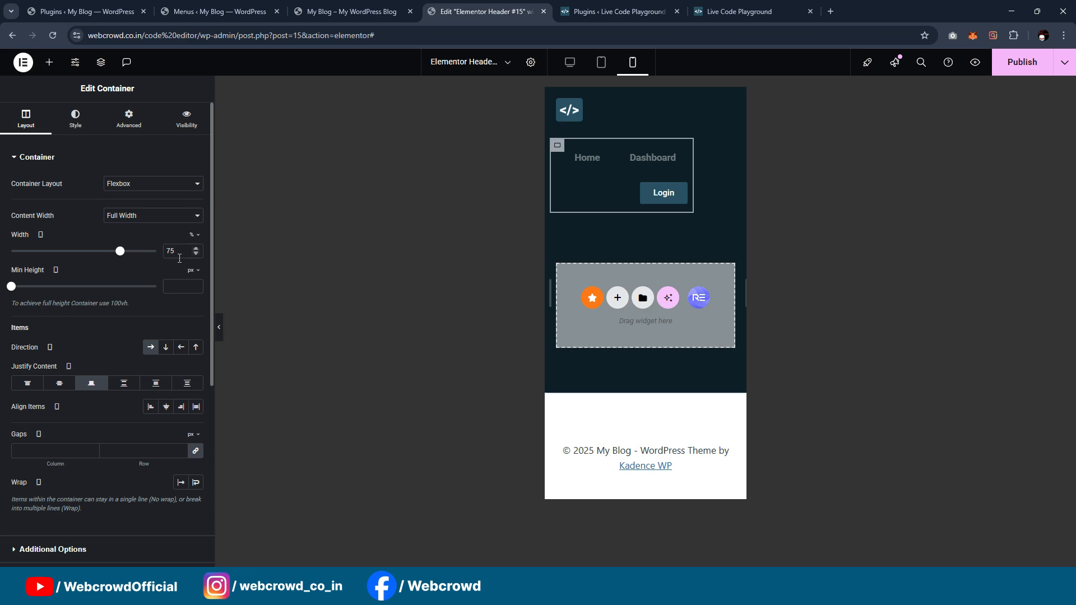
pyautogui.press('Down')
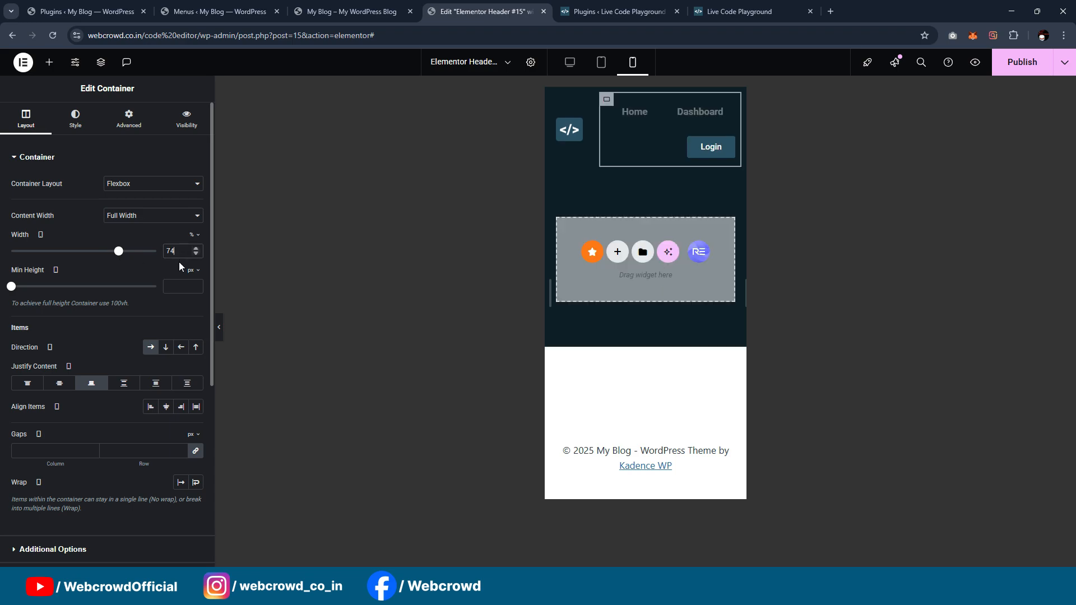
pyautogui.click(220, 328)
pyautogui.click(4, 327)
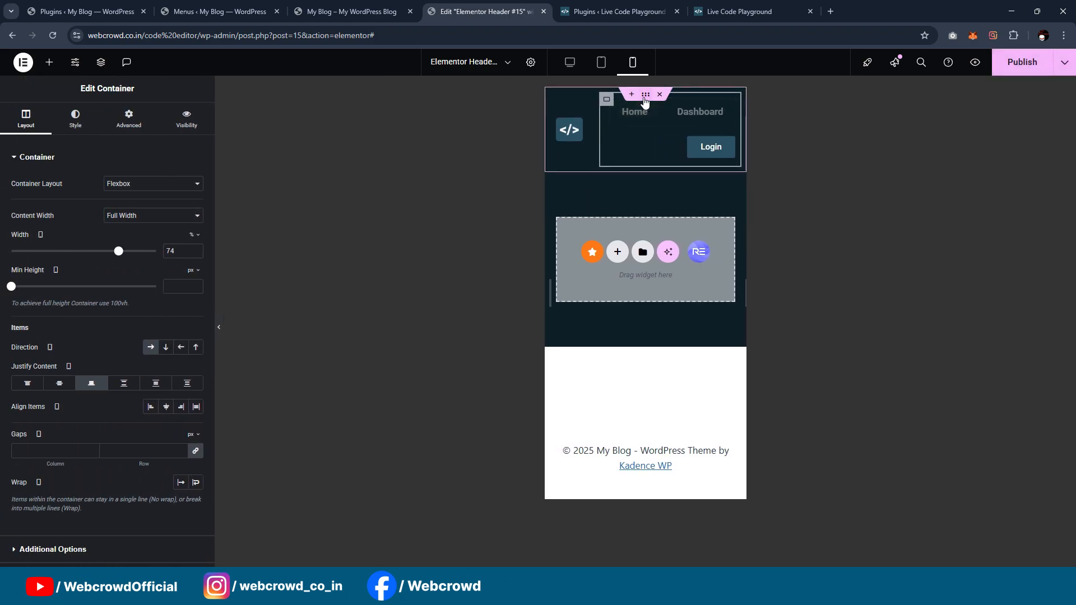
# Step: Center the justified content of the header's outer container in mobile view and publish the template
pyautogui.click(645, 94)
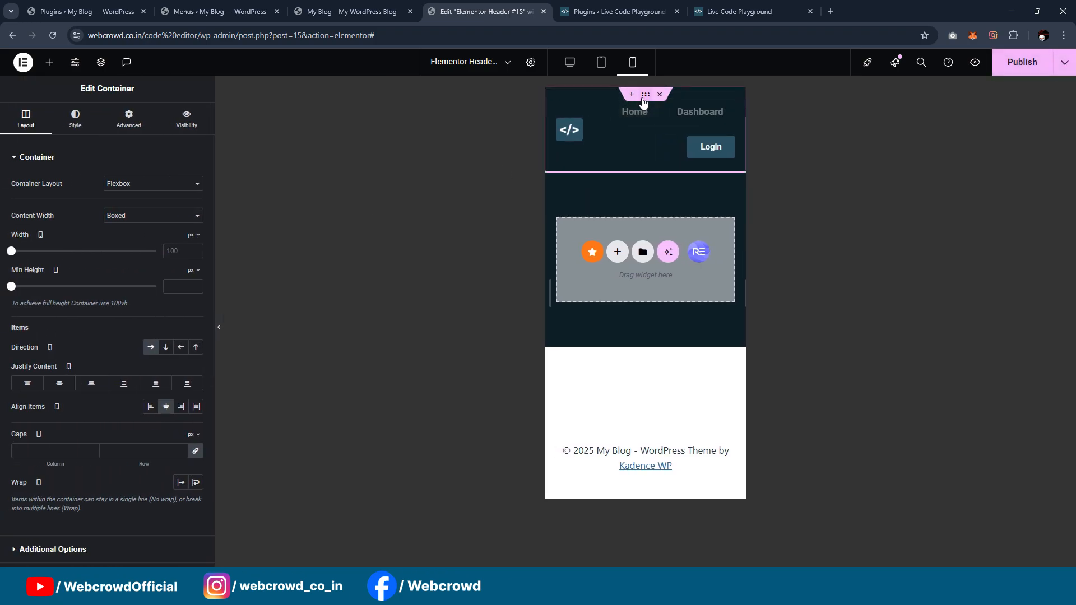
pyautogui.click(60, 384)
pyautogui.click(219, 328)
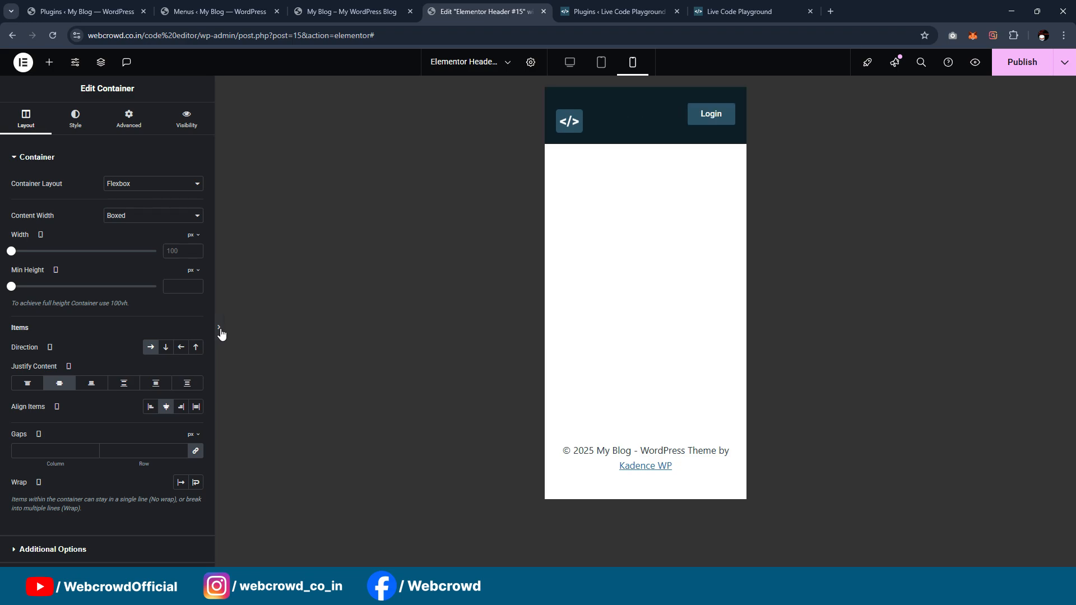
pyautogui.click(5, 328)
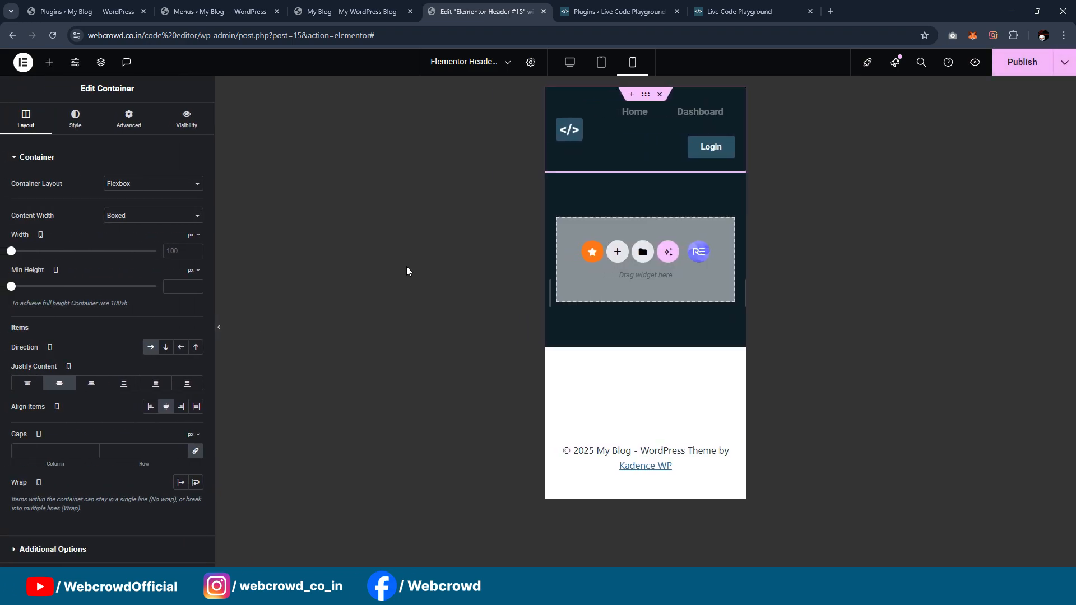
pyautogui.click(1015, 63)
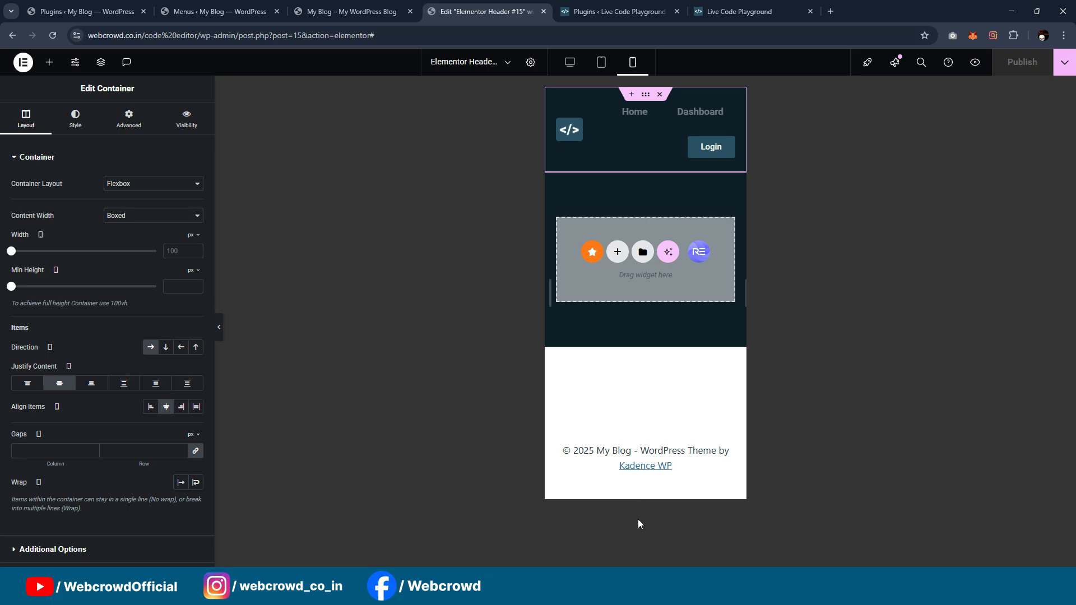
# Step: Switch to the Incognito window and open webcrowd.co.in/code%20editor as a logged-out visitor
pyautogui.click(702, 599)
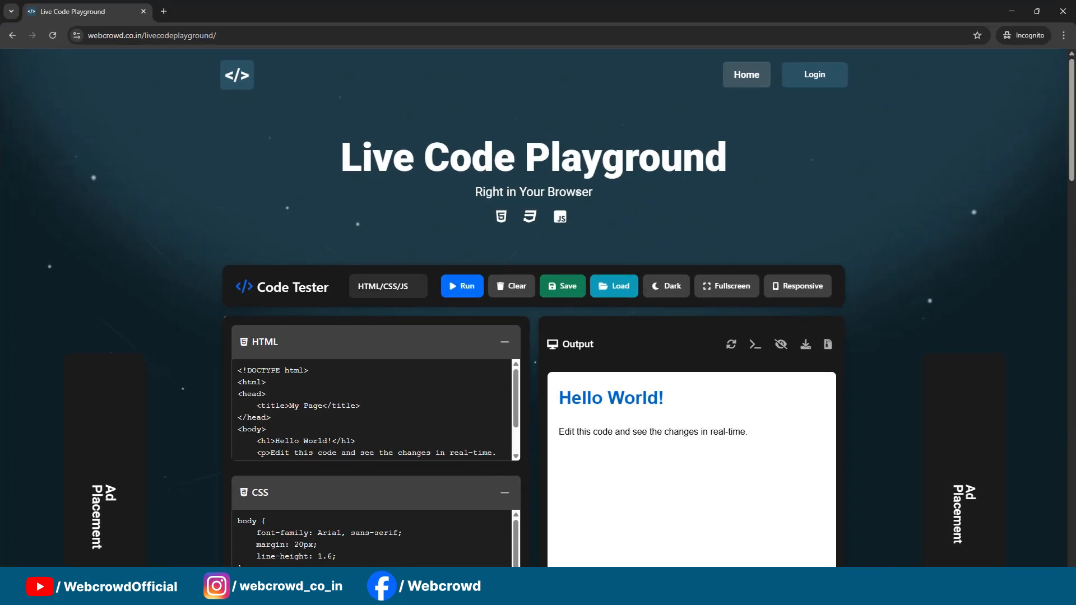
pyautogui.moveTo(625, 597)
pyautogui.click(556, 529)
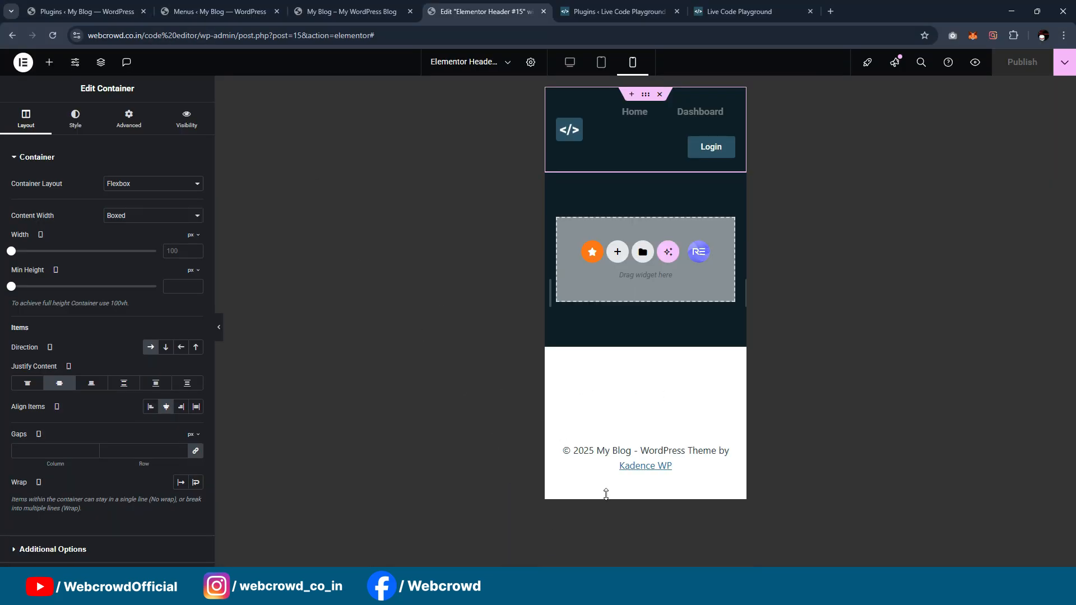
pyautogui.click(687, 538)
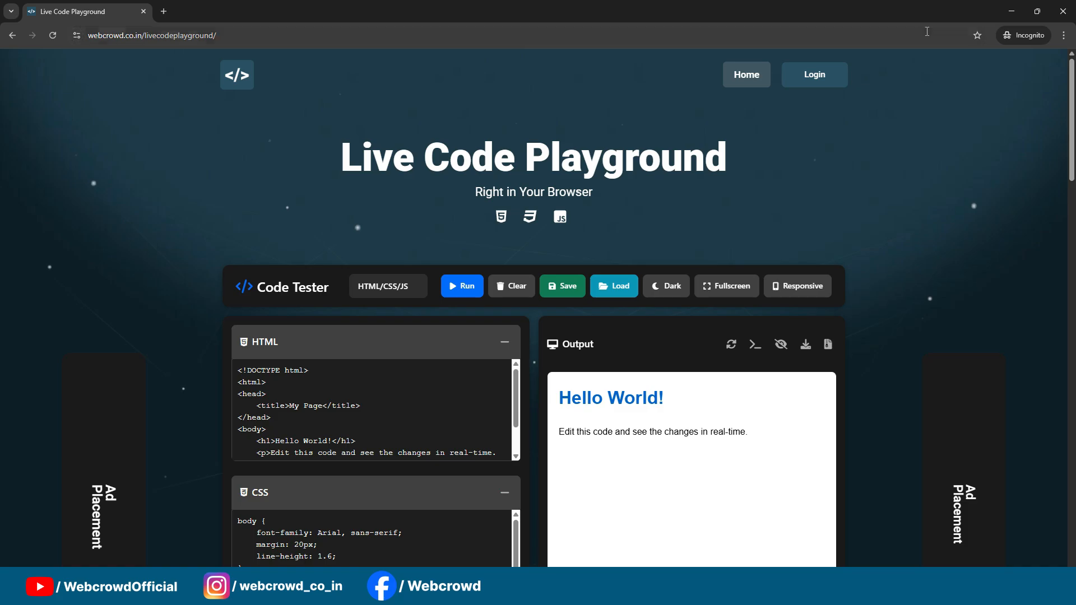
pyautogui.click(911, 36)
pyautogui.write('https://webcrowd.co.in/code%20editor')
pyautogui.press('Return')
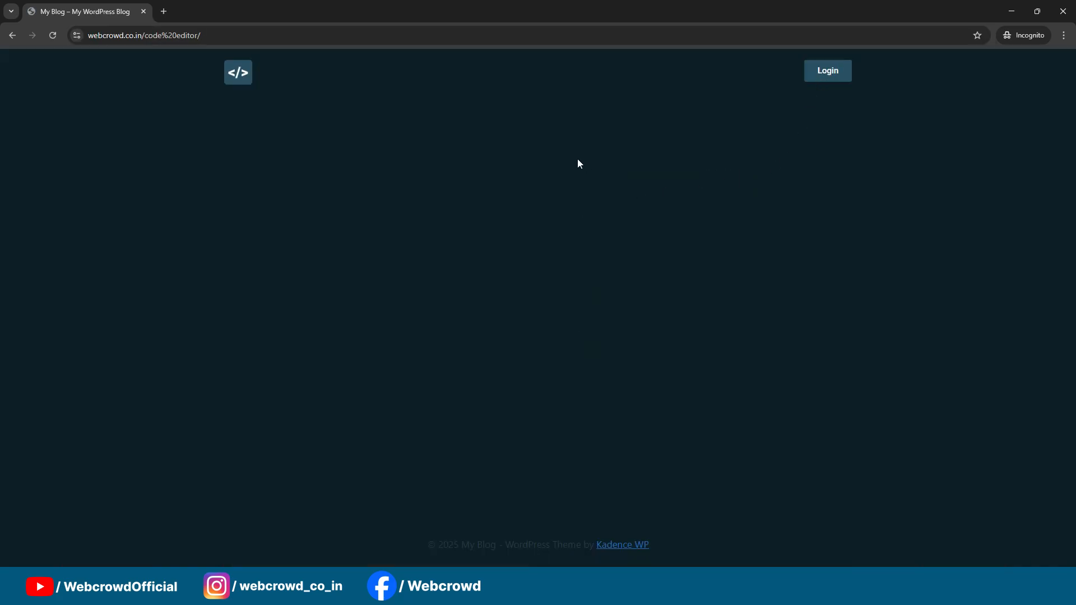
# Step: Inspect the logged-out header at mobile and tablet widths with the browser's developer tools, and close the Incognito window
pyautogui.rightClick(578, 160)
pyautogui.click(685, 391)
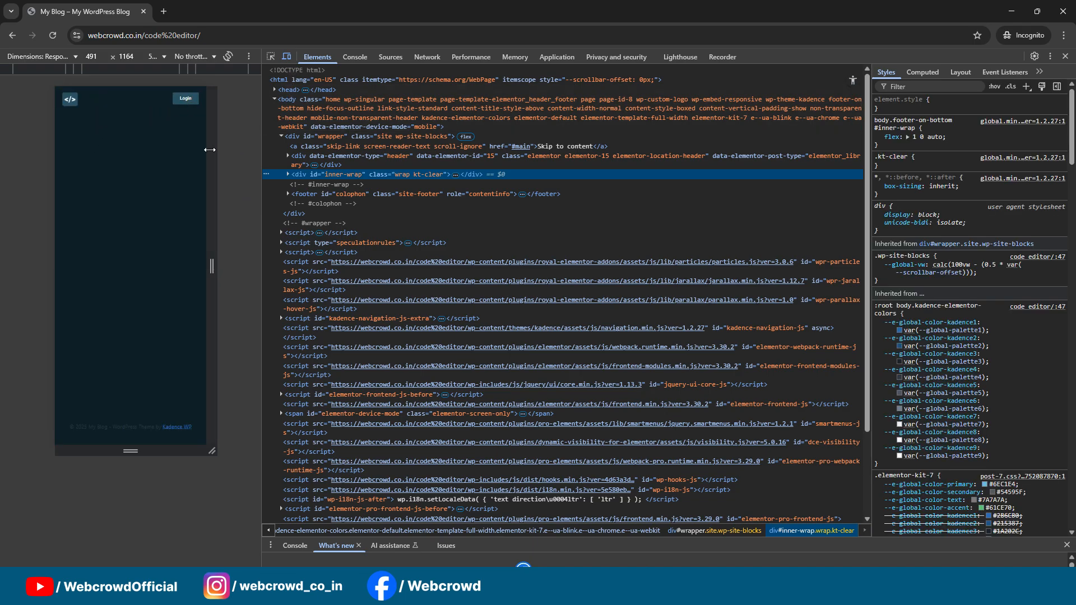
pyautogui.moveTo(210, 150); pyautogui.dragTo(251, 150)
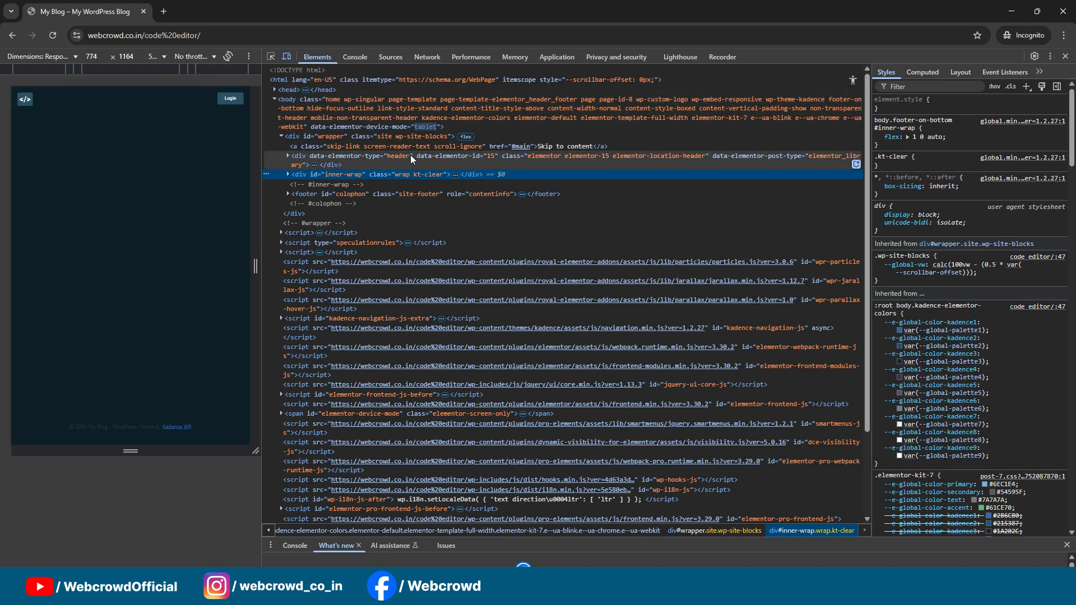
pyautogui.click(1065, 57)
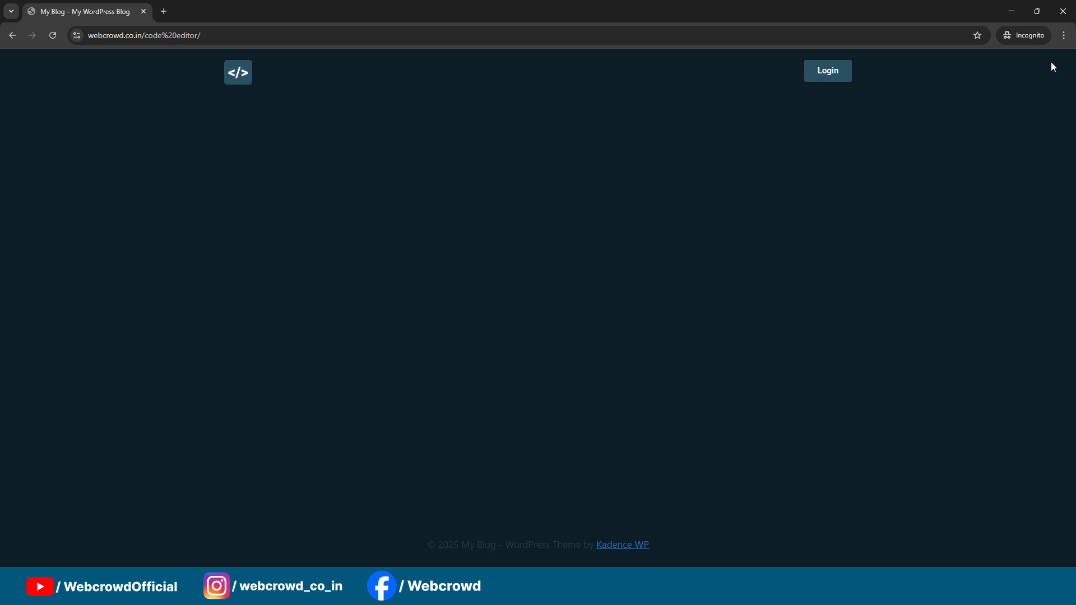
pyautogui.click(1060, 21)
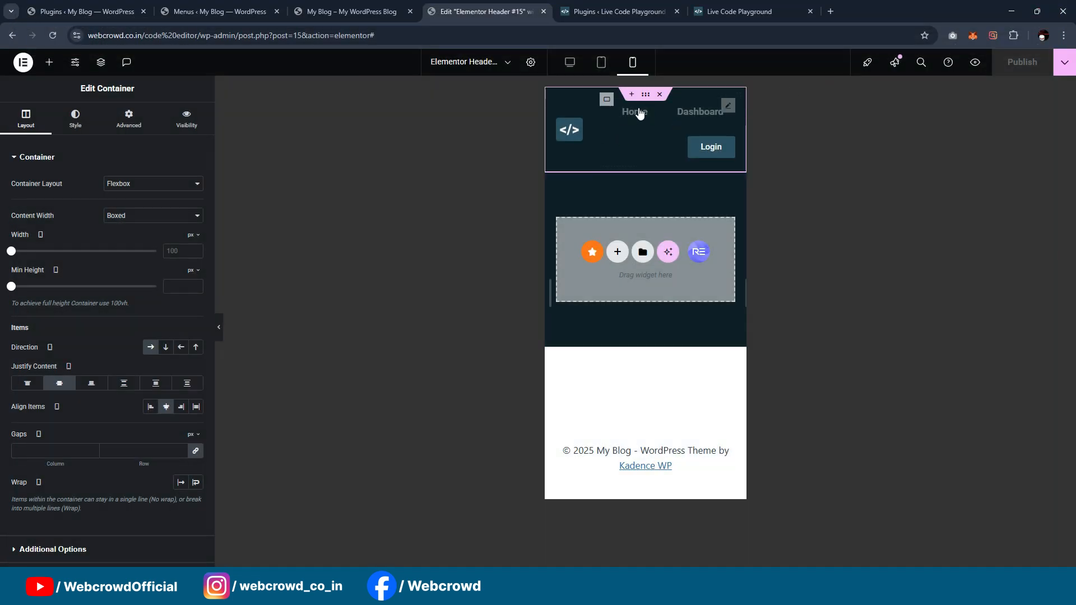
# Step: Reload the site's front page as a logged-in user and test the header's Dashboard link
pyautogui.click(352, 11)
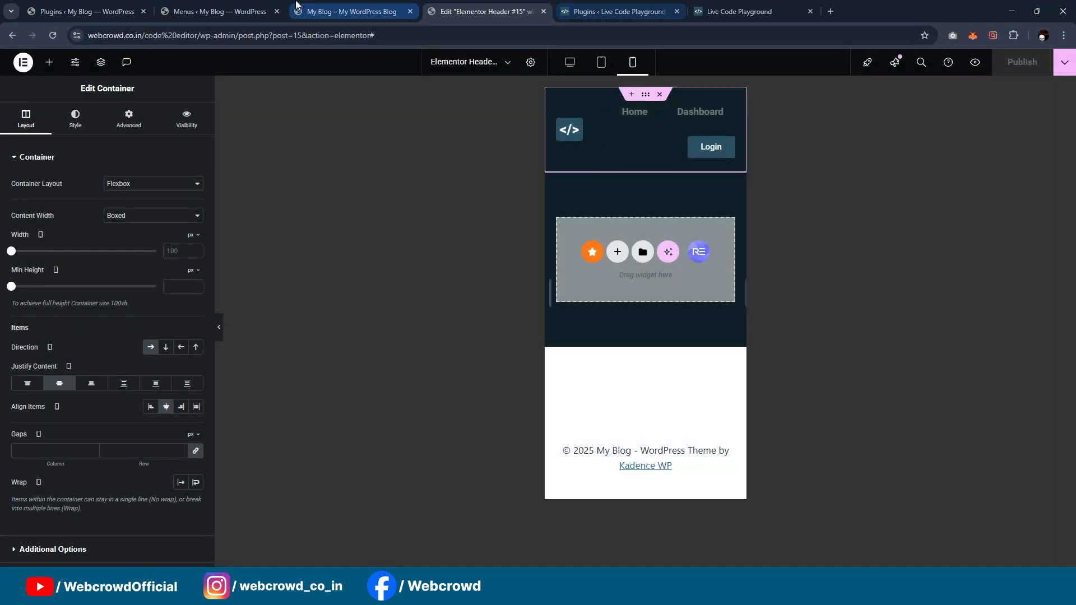
pyautogui.click(462, 6)
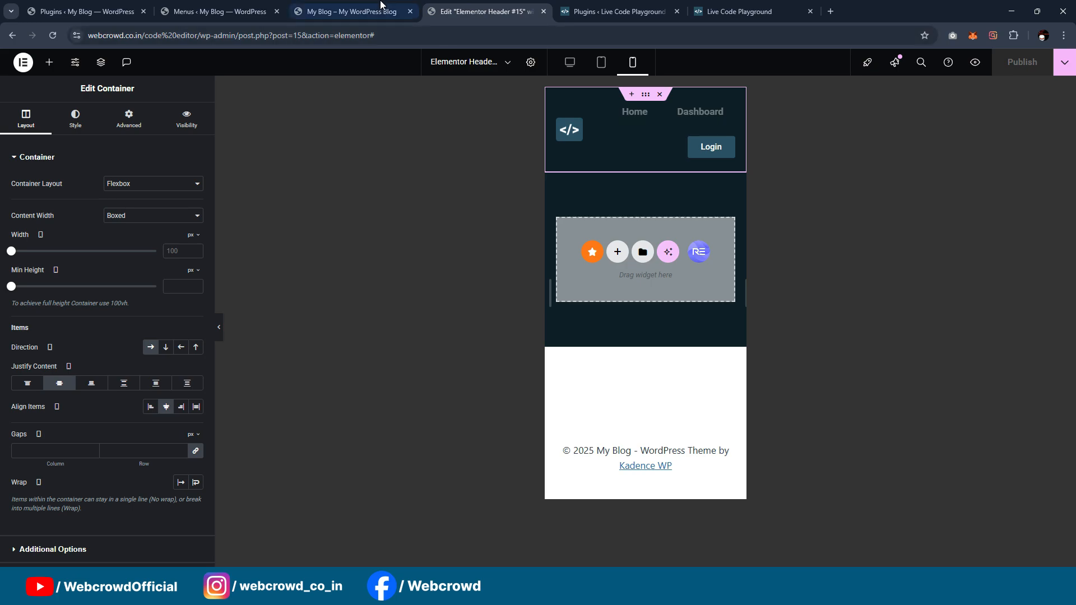
pyautogui.click(352, 11)
pyautogui.click(58, 35)
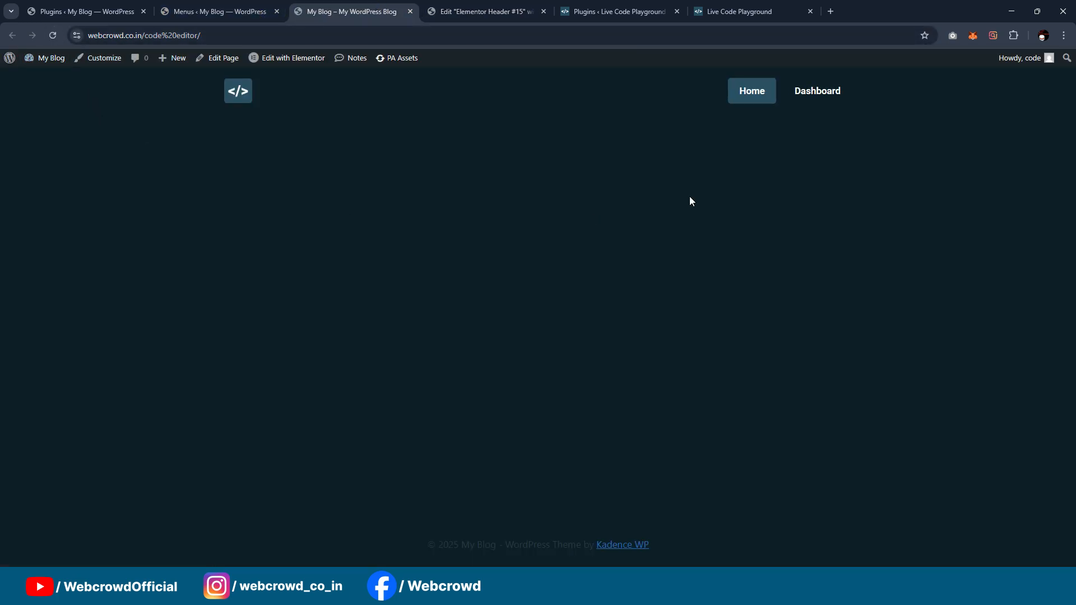
pyautogui.click(845, 95)
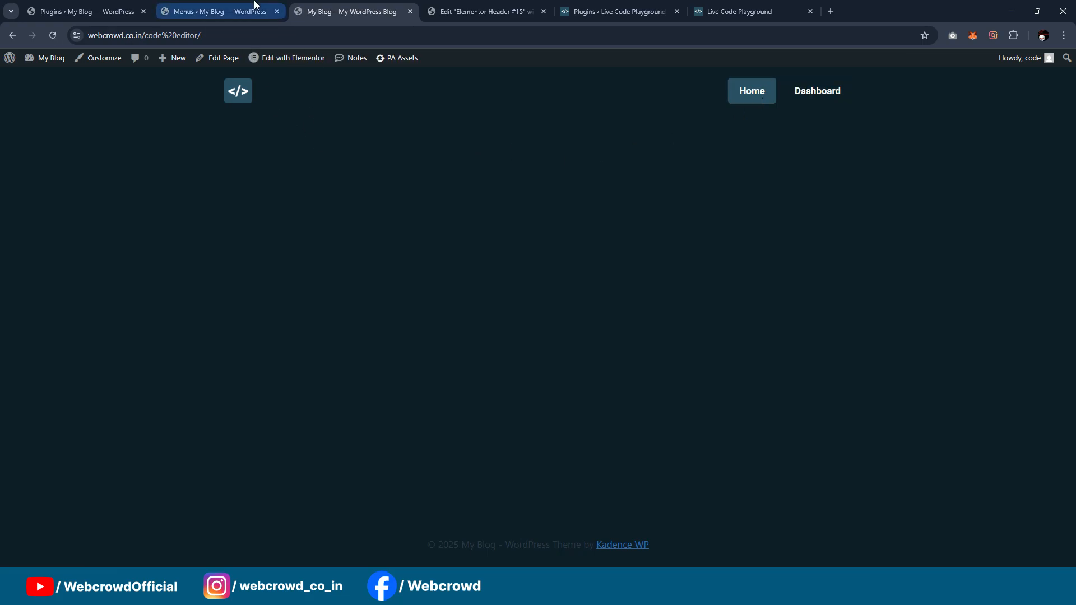
pyautogui.click(236, 11)
pyautogui.click(322, 6)
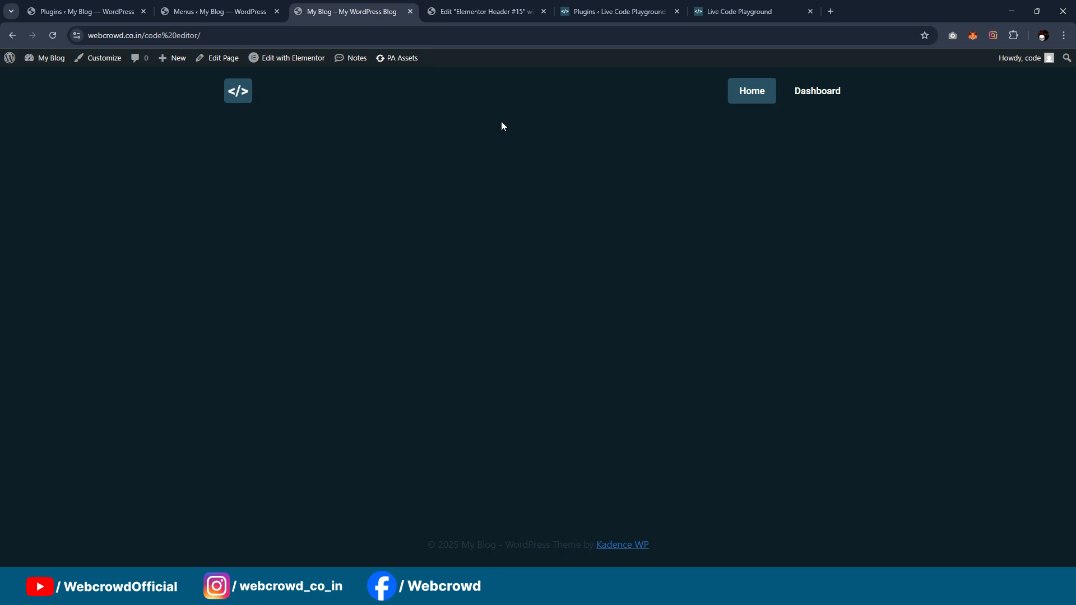
# Step: Open the Home page in the Elementor editor, check the finished Live Code Playground site, and show the page settings
pyautogui.click(264, 8)
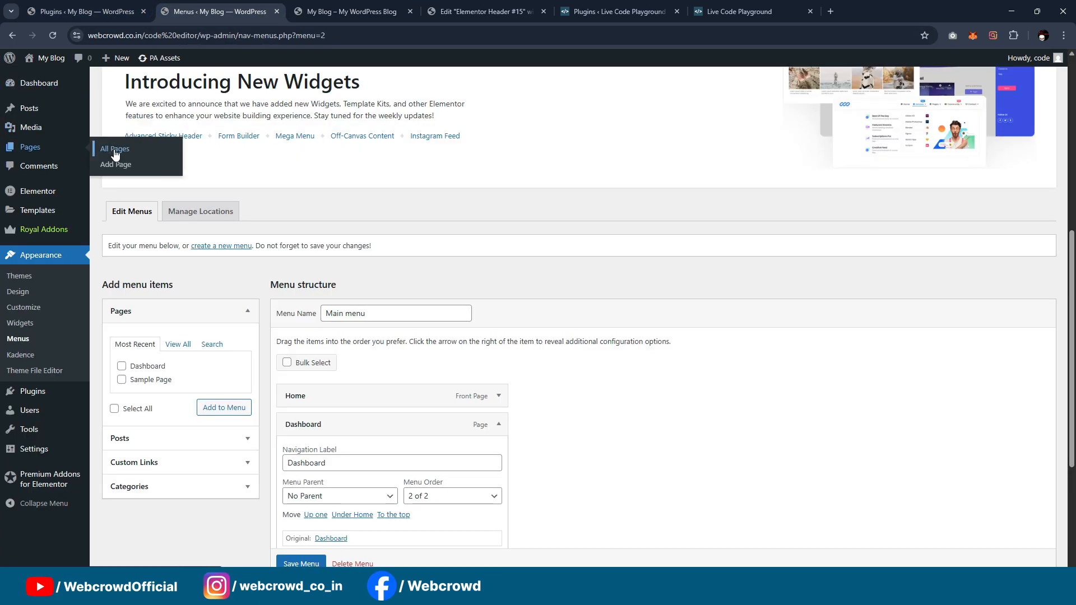
pyautogui.click(332, 7)
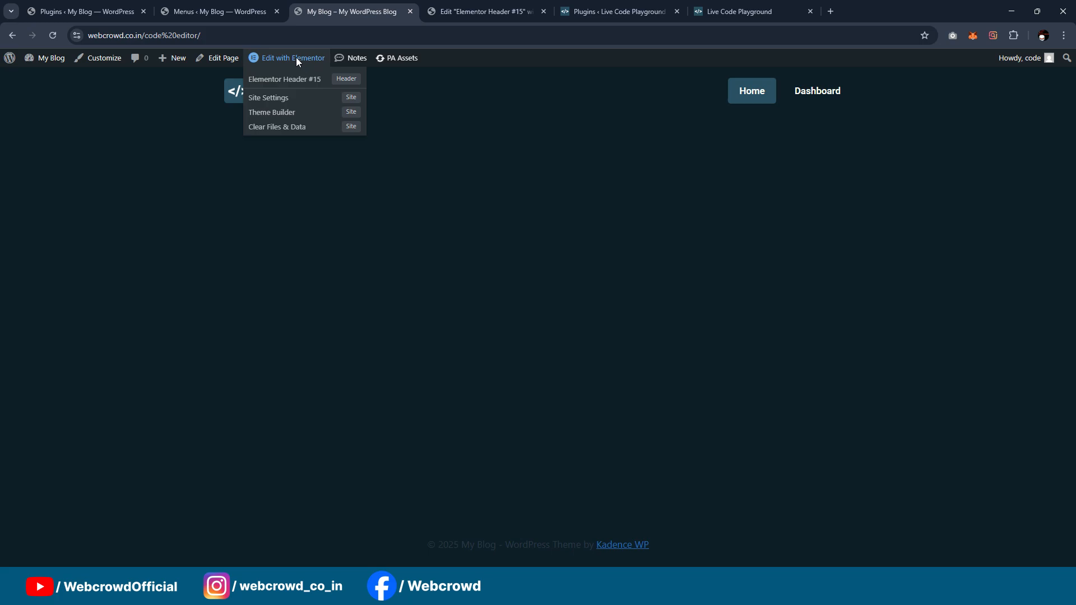
pyautogui.moveTo(389, 70)
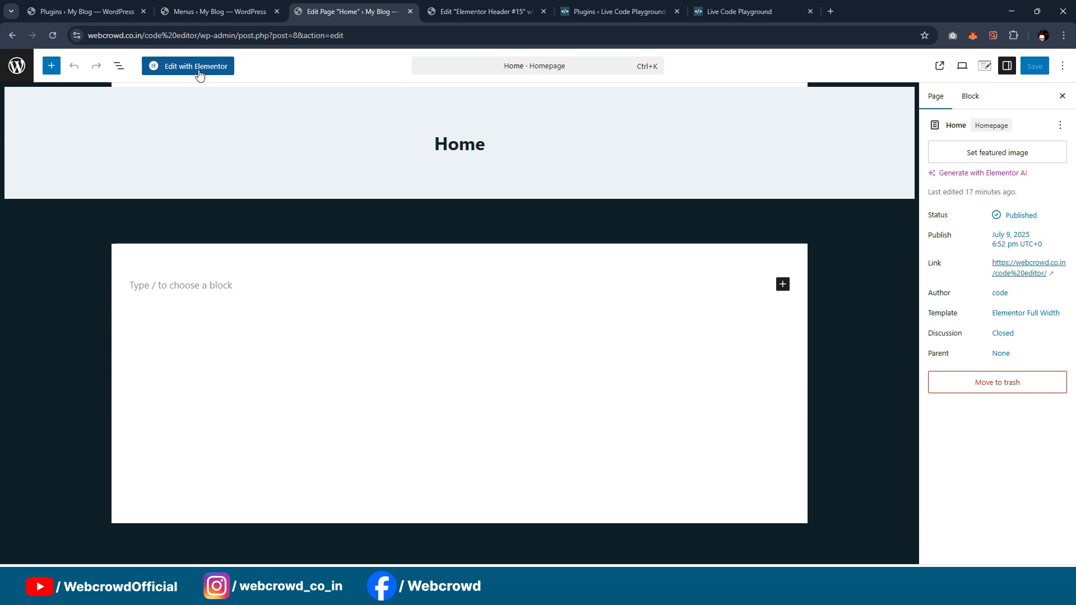
pyautogui.click(199, 67)
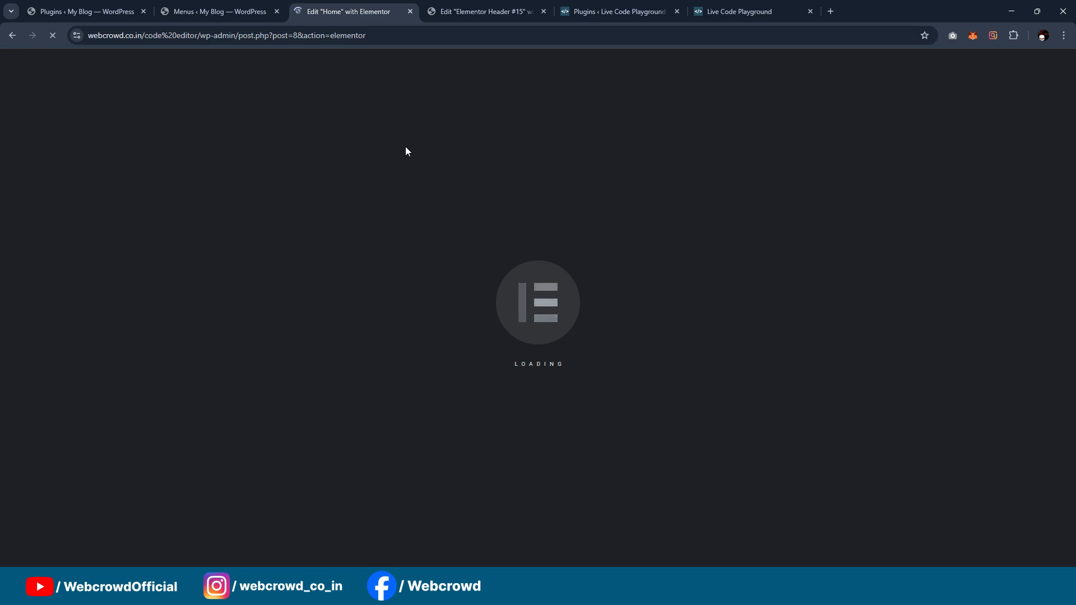
pyautogui.click(739, 11)
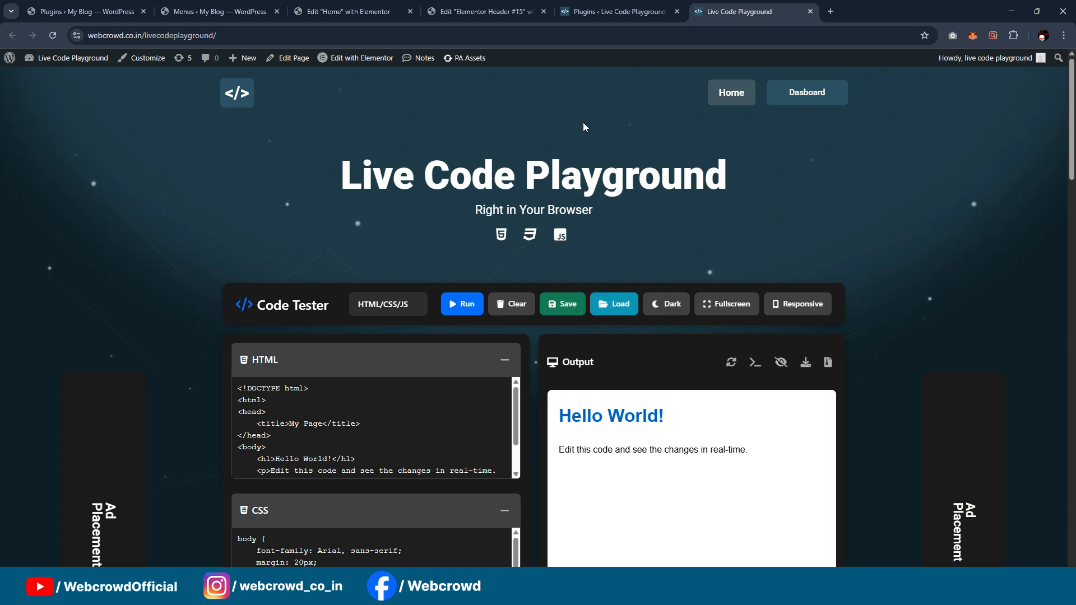
pyautogui.click(348, 11)
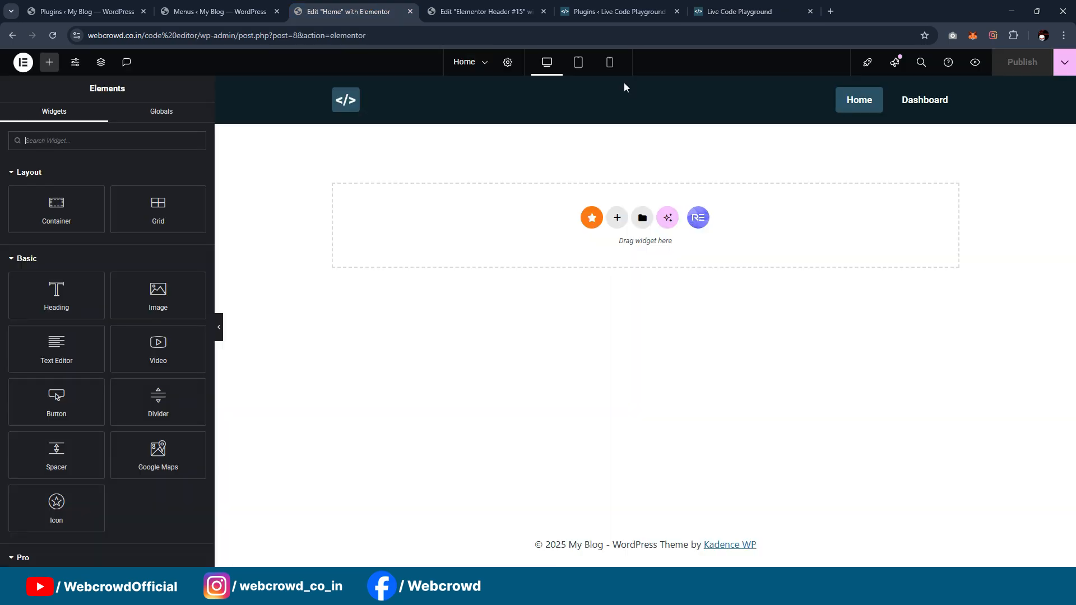
pyautogui.click(508, 62)
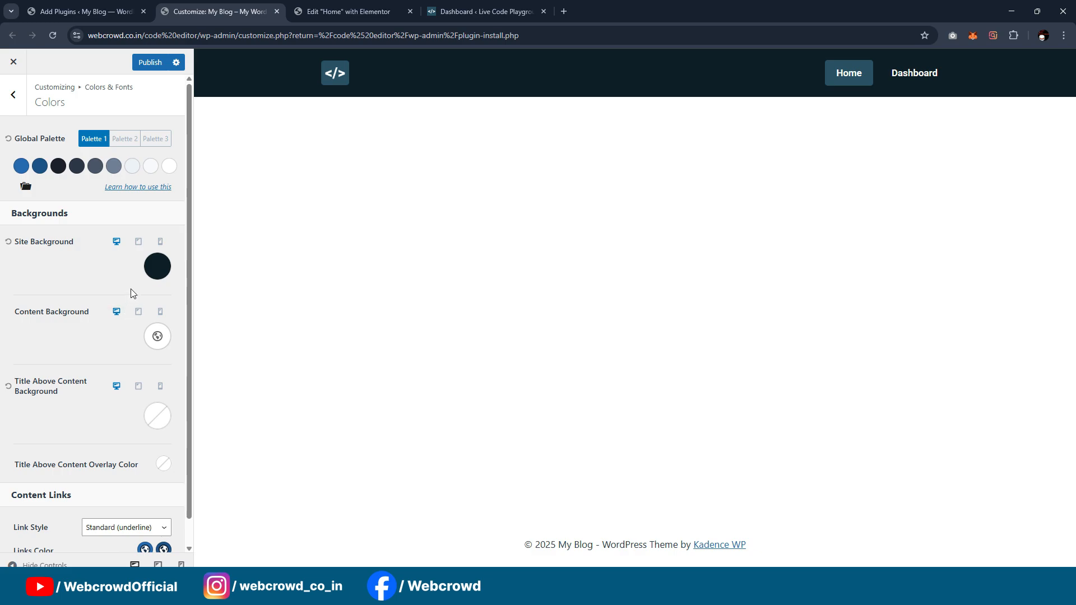
# Step: Copy the site background colour 0F2027 to the content background in the Customizer, publish it, and return to the Home page editor
pyautogui.click(157, 267)
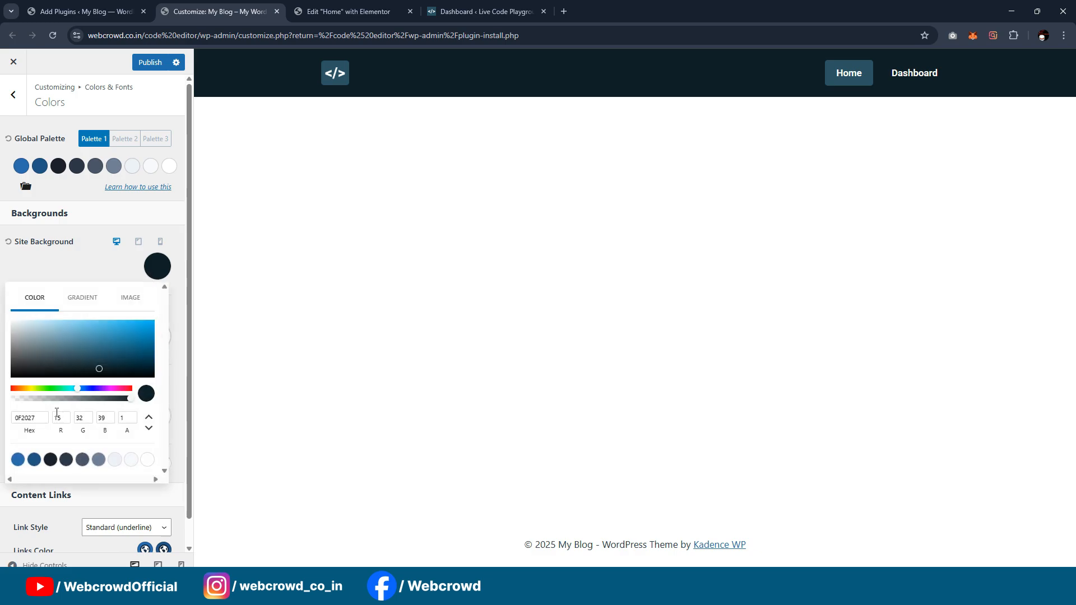
pyautogui.doubleClick(38, 417)
pyautogui.hotkey('ctrl', 'c')
pyautogui.click(48, 269)
pyautogui.click(148, 344)
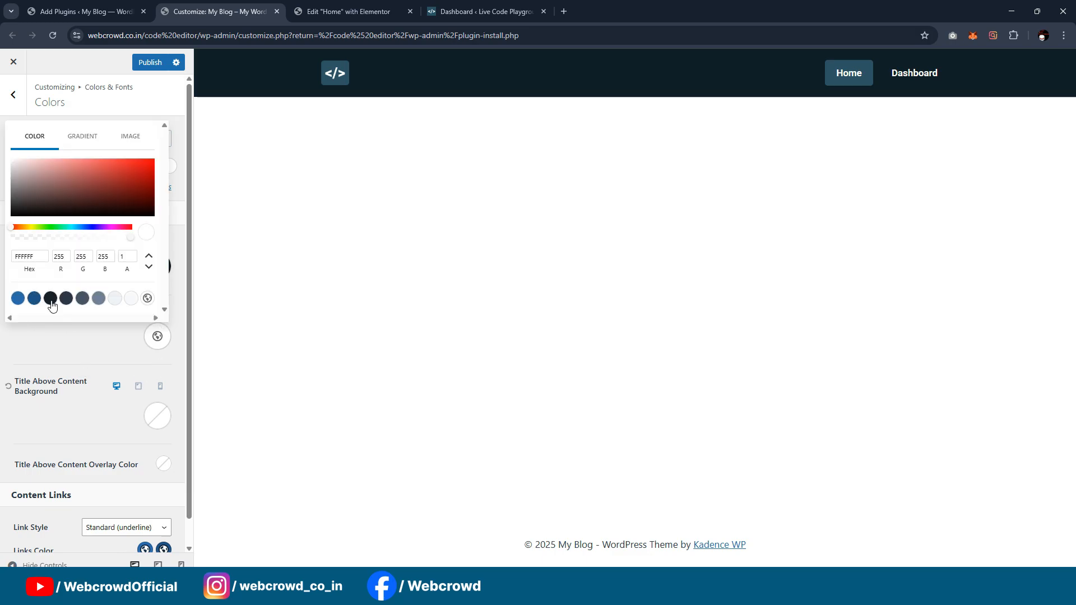
pyautogui.doubleClick(33, 256)
pyautogui.hotkey('ctrl', 'v')
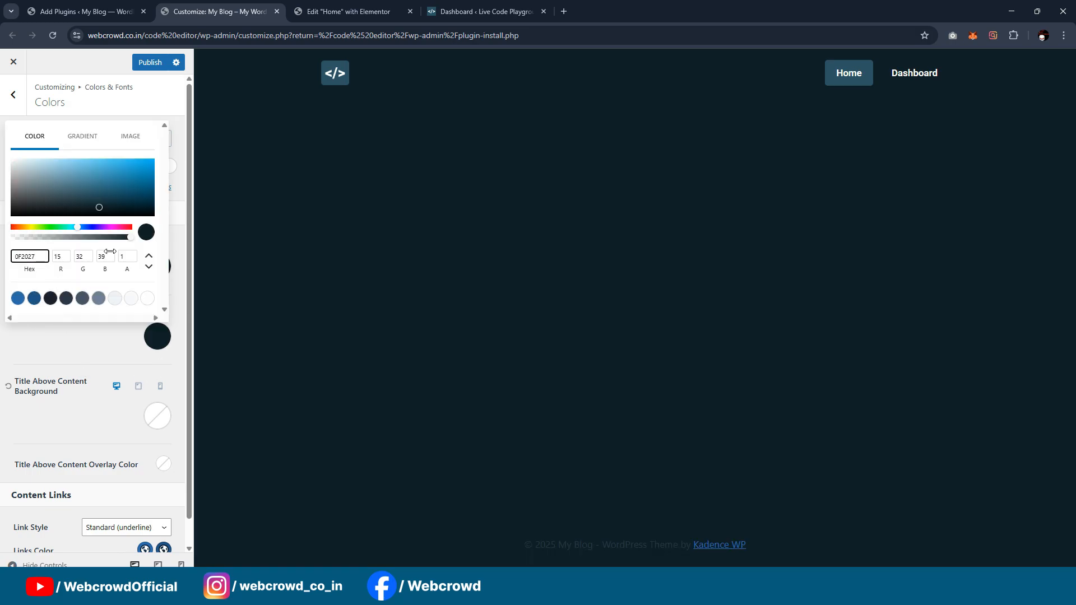
pyautogui.click(149, 63)
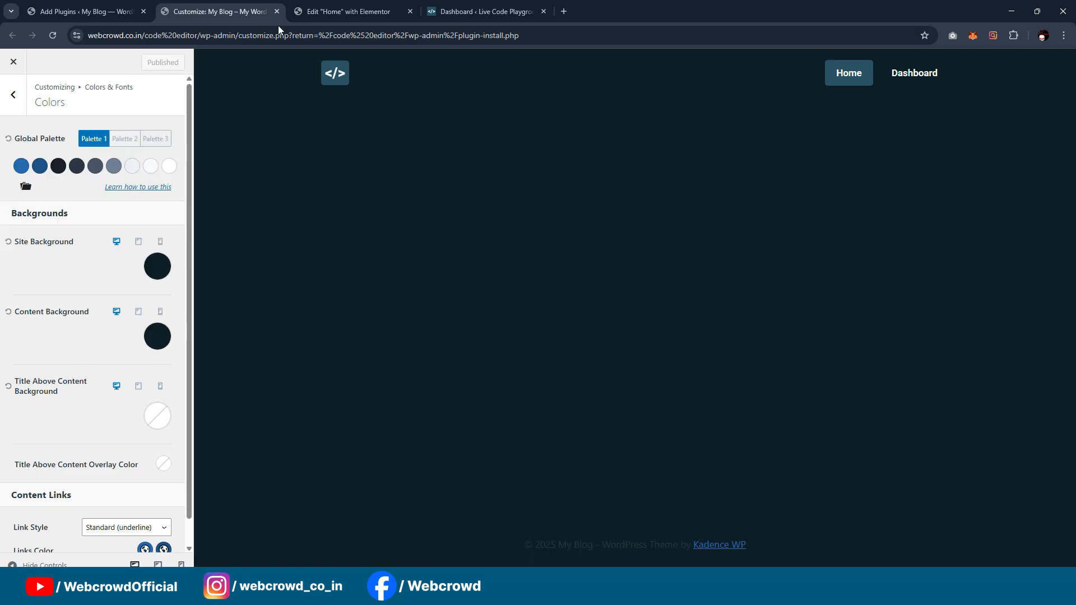
pyautogui.click(307, 10)
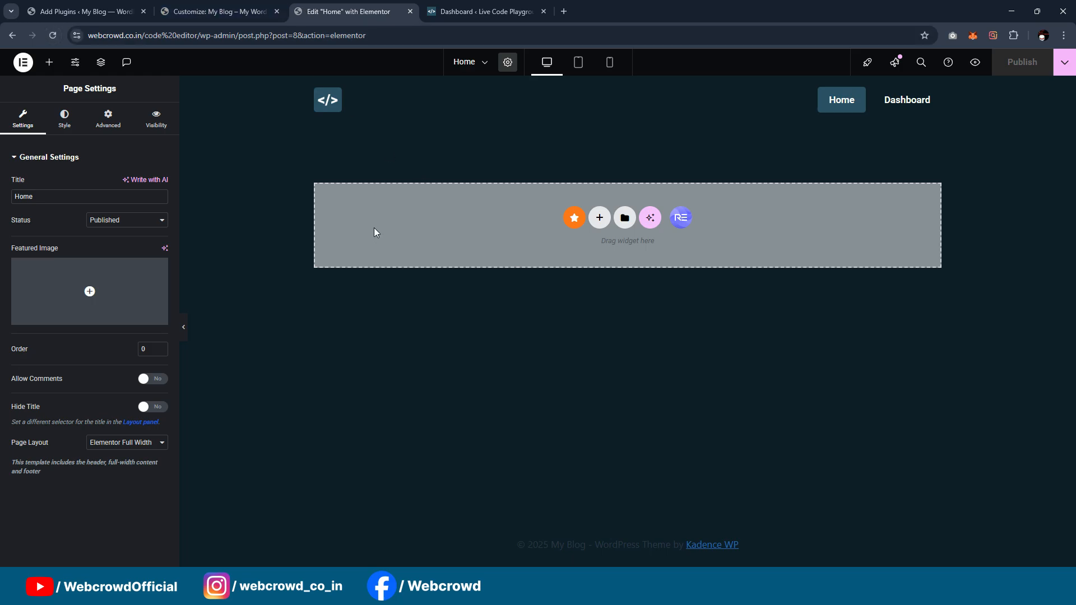
# Step: Open the front page of the reference Live Code Playground site in a new tab and review its layout
pyautogui.click(481, 11)
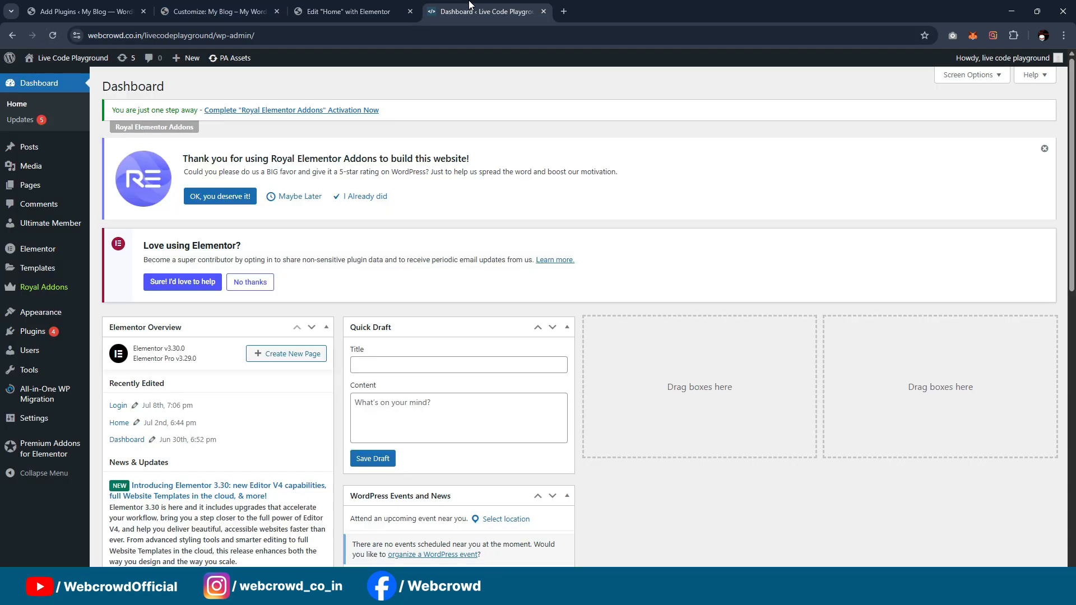
pyautogui.moveTo(45, 59)
pyautogui.middleClick(65, 84)
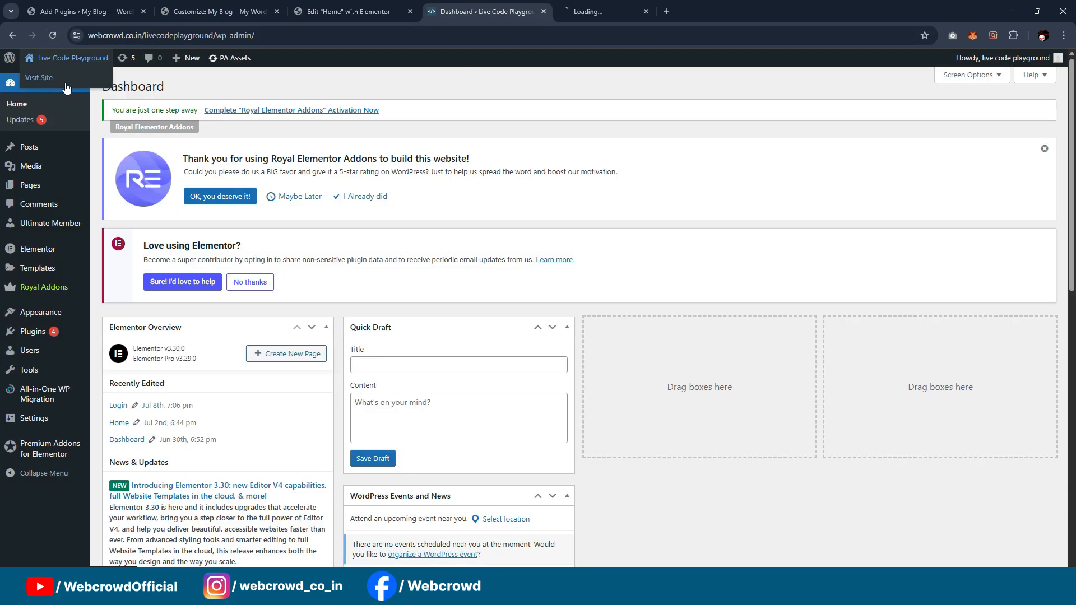
pyautogui.click(629, 5)
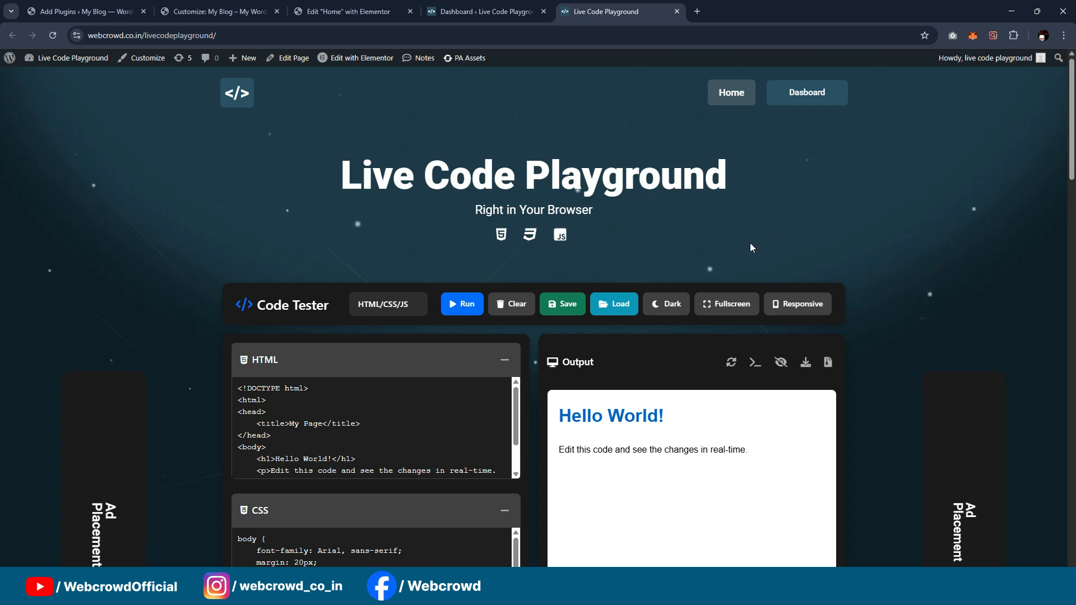
pyautogui.click(483, 11)
pyautogui.click(368, 7)
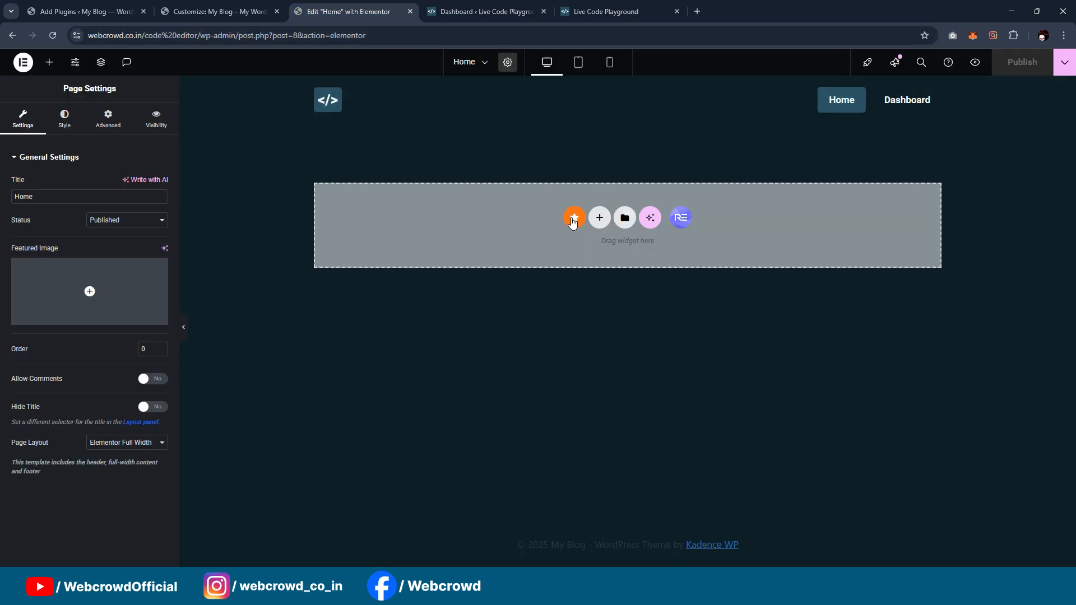
# Step: Add a container to the Home page, nest a second container inside it, and select the outer one
pyautogui.click(49, 62)
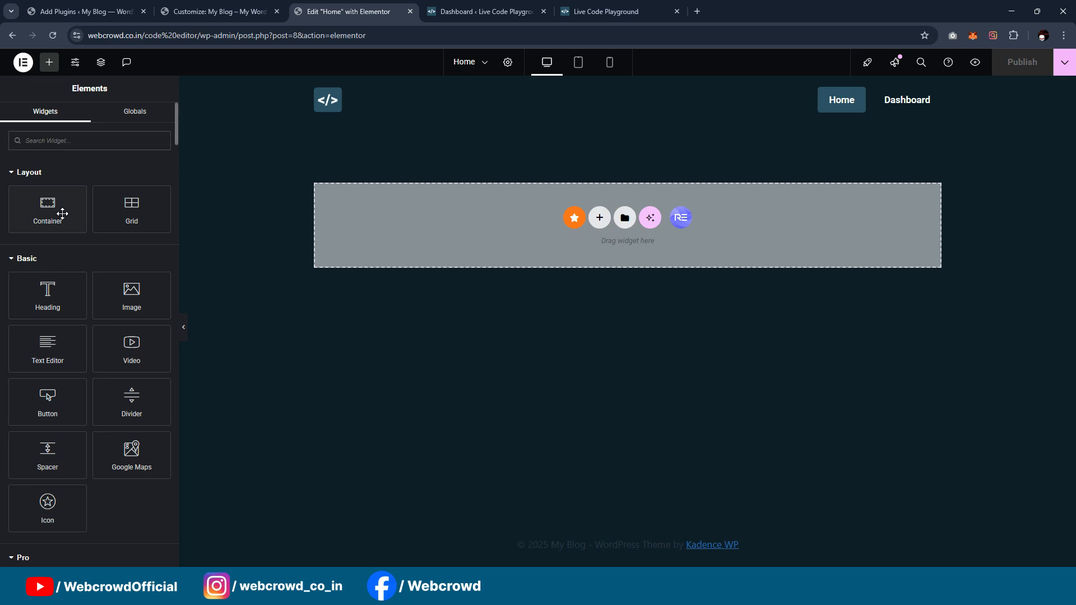
pyautogui.moveTo(60, 215); pyautogui.dragTo(359, 223)
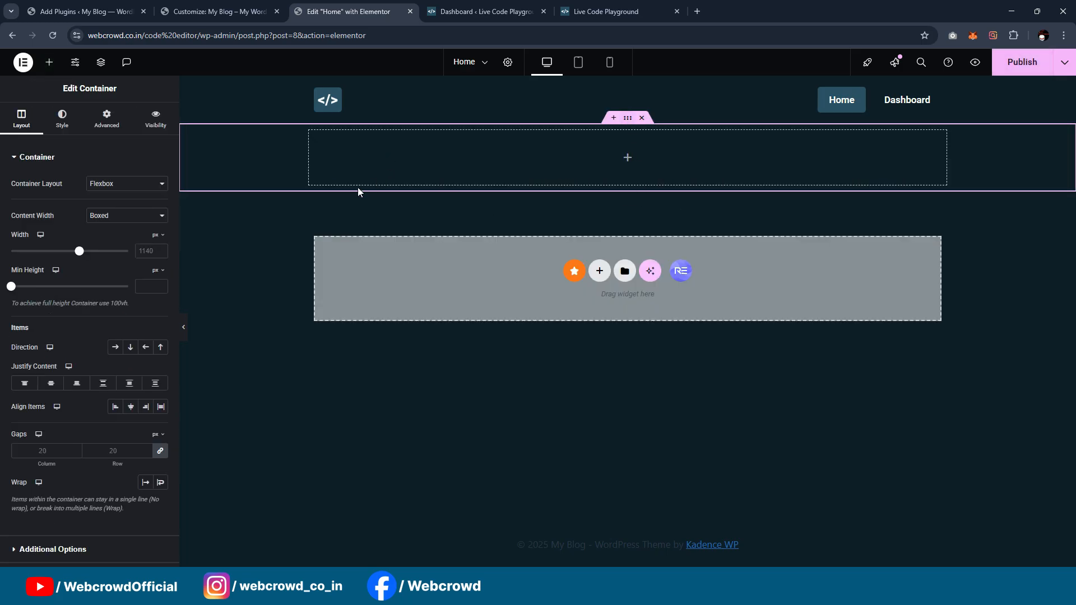
pyautogui.click(49, 62)
pyautogui.moveTo(50, 224); pyautogui.dragTo(629, 189)
pyautogui.click(629, 124)
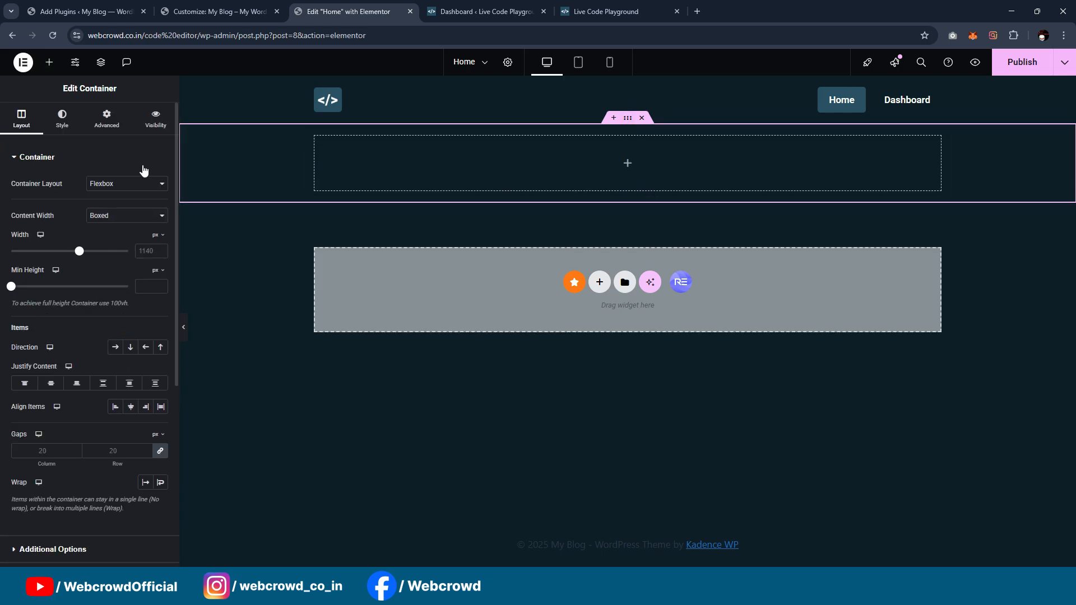
# Step: Set the outer container's boxed content width to 1400 px
pyautogui.click(120, 218)
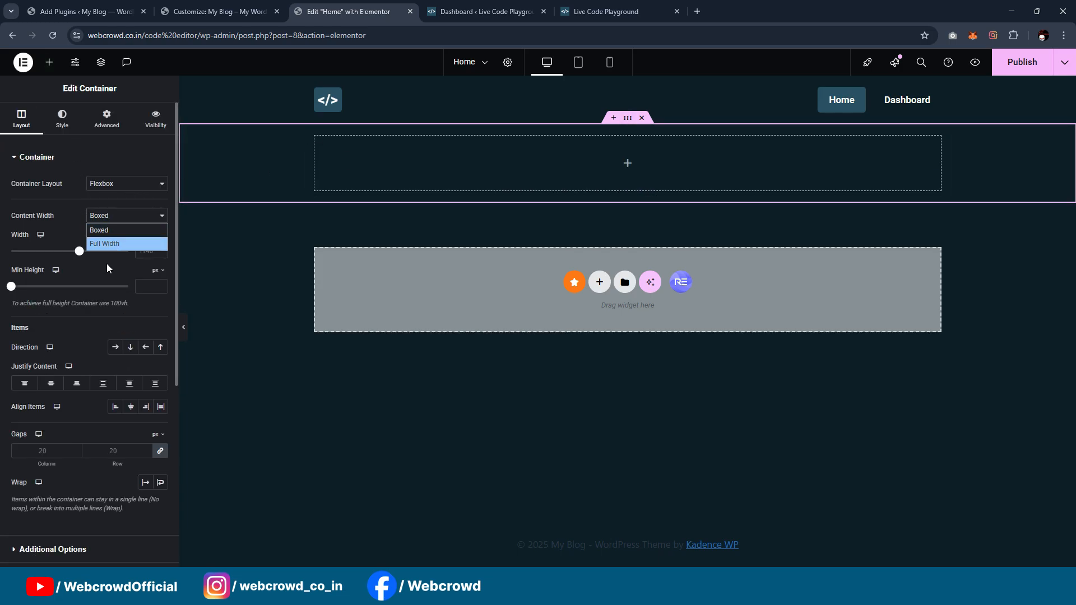
pyautogui.click(106, 267)
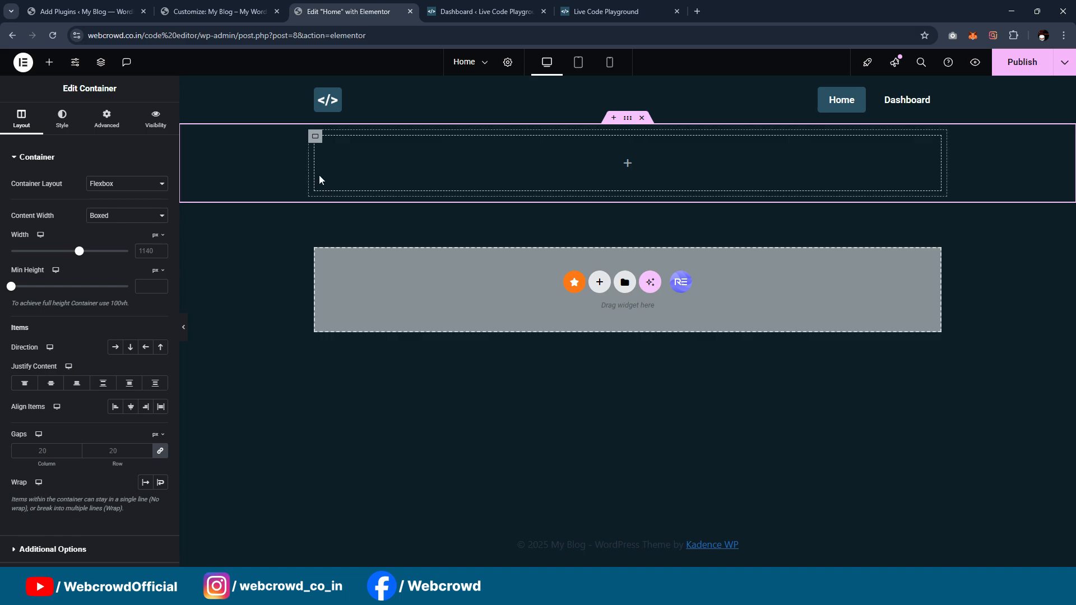
pyautogui.click(139, 252)
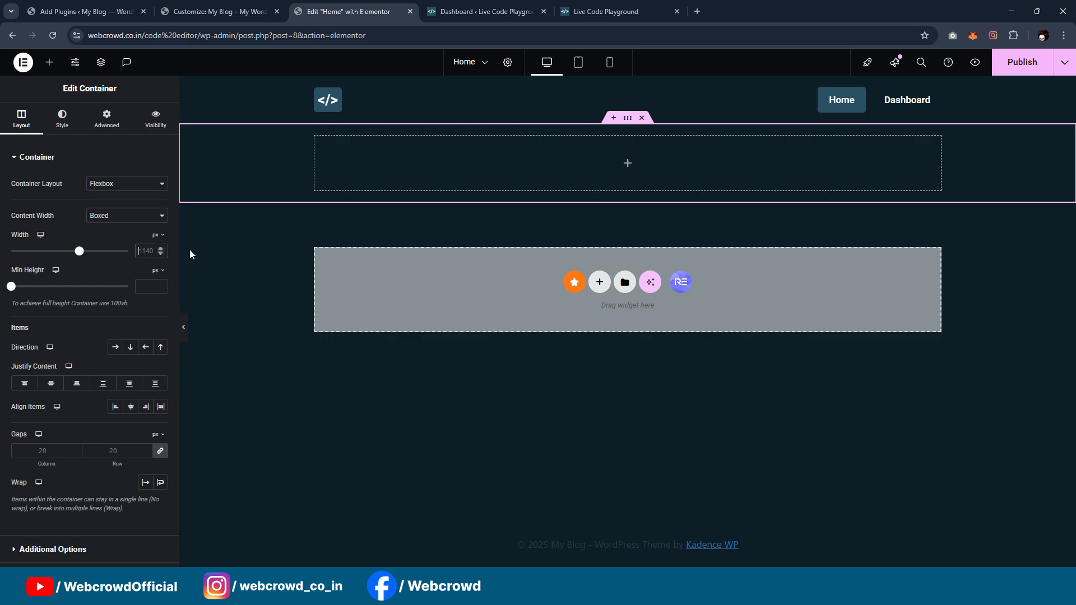
pyautogui.write('1400')
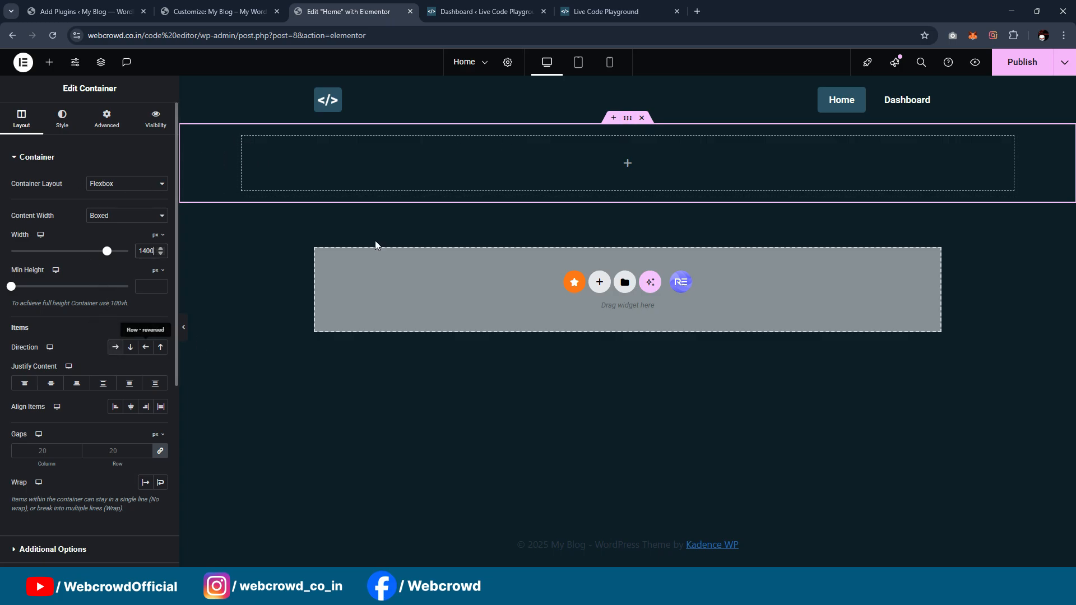
# Step: Compare with the reference Live Code Playground page and set the outer container's content width to Full Width
pyautogui.click(608, 12)
pyautogui.scroll(-3, 531, 230)
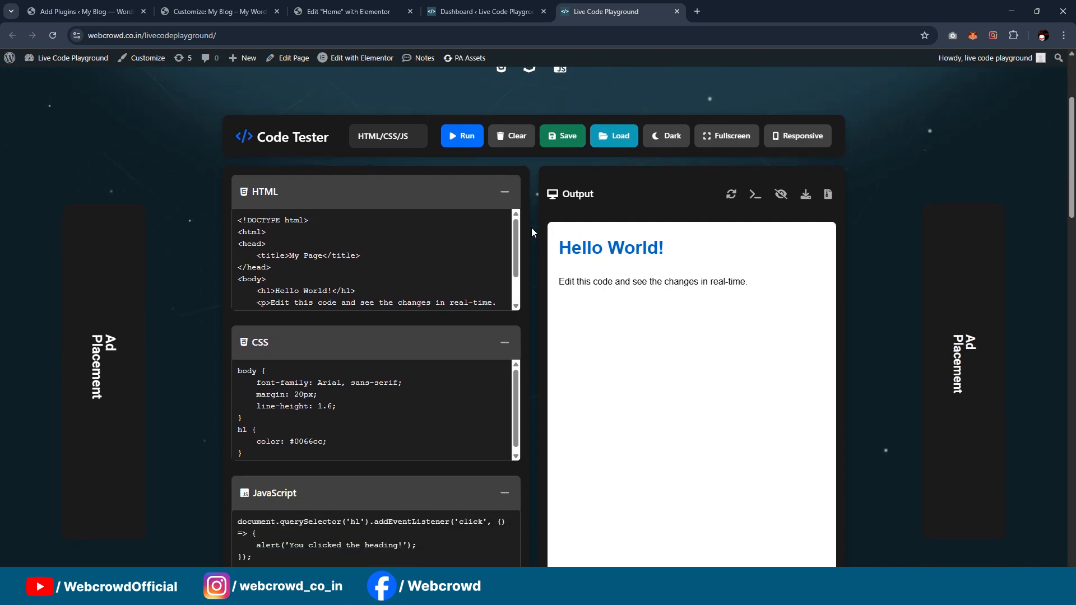
pyautogui.scroll(2, 533, 237)
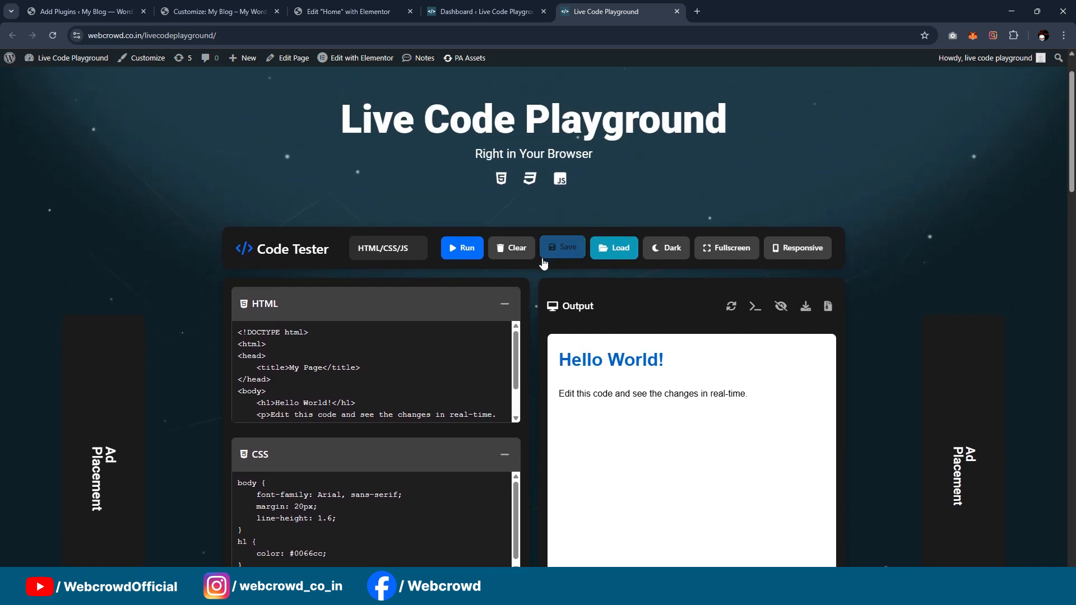
pyautogui.scroll(1, 503, 218)
pyautogui.scroll(-2, 393, 342)
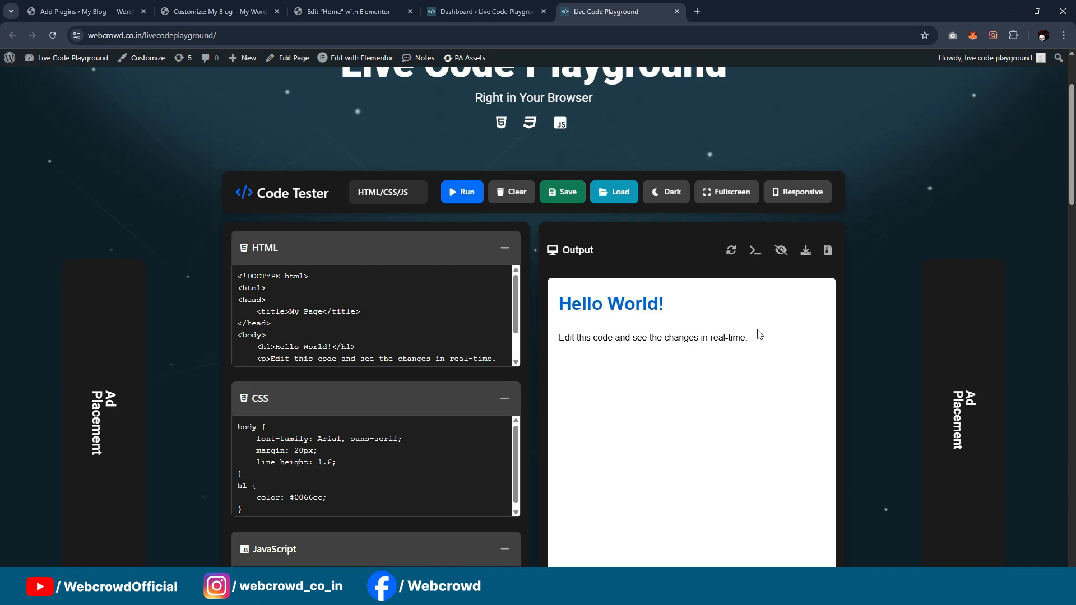
pyautogui.scroll(2, 910, 269)
pyautogui.click(344, 11)
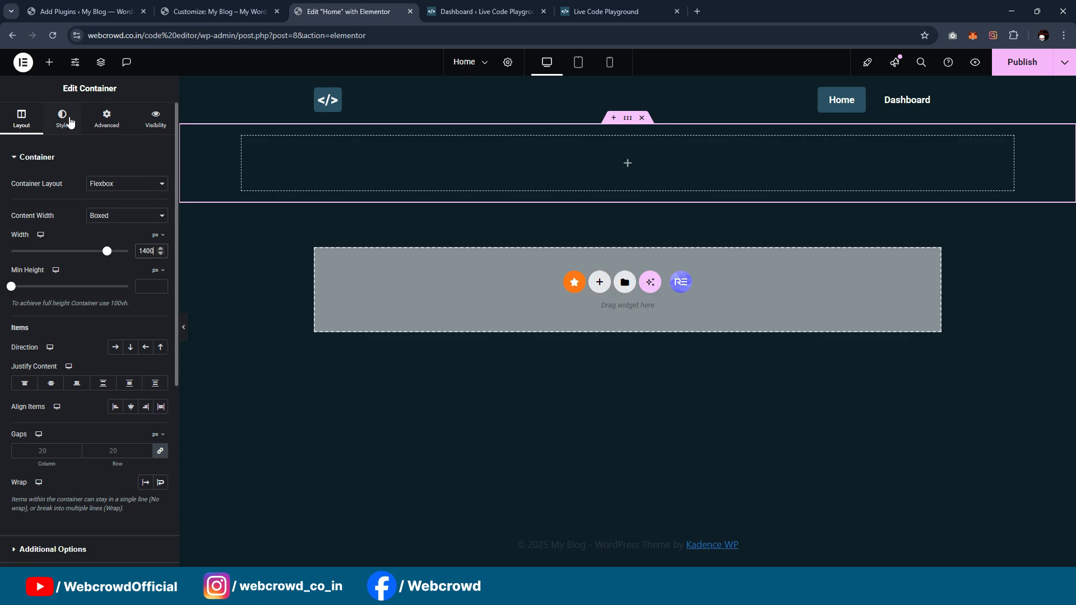
pyautogui.click(120, 218)
pyautogui.click(120, 242)
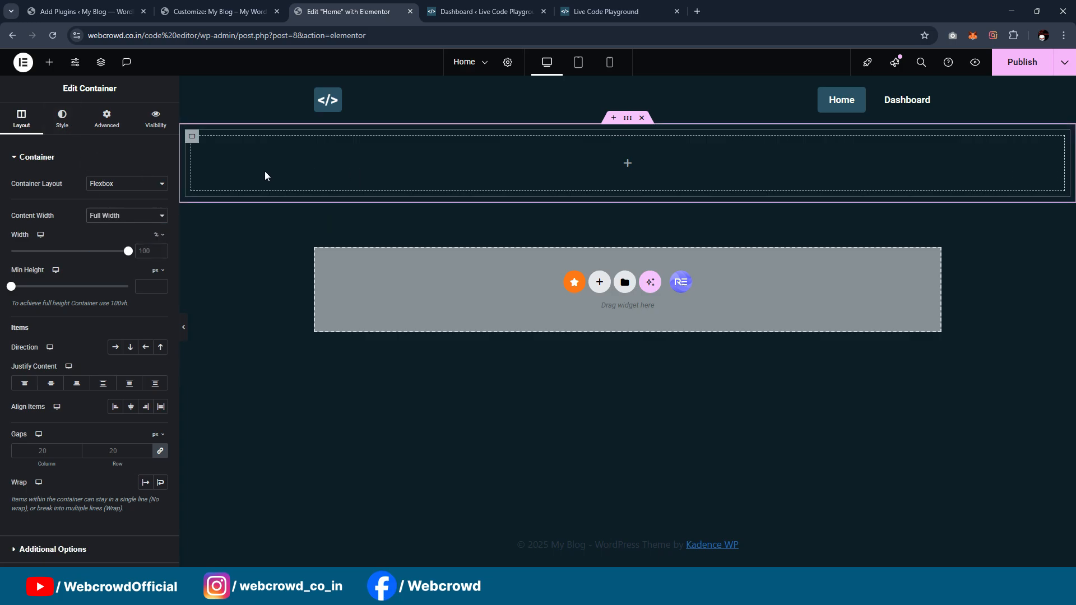
# Step: Duplicate the inner container twice to form three side-by-side columns
pyautogui.rightClick(192, 141)
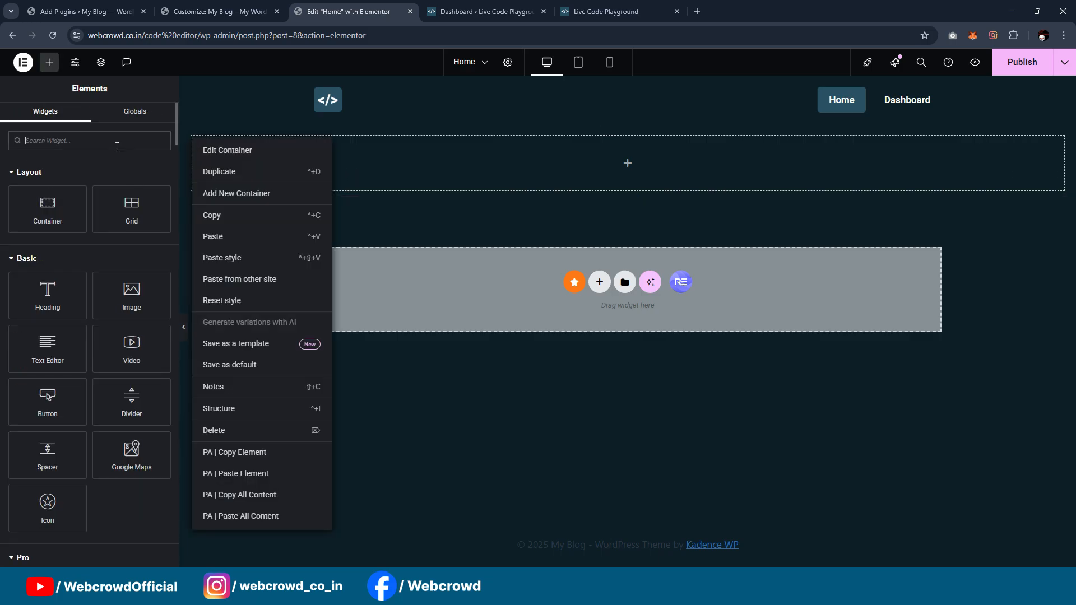
pyautogui.click(188, 137)
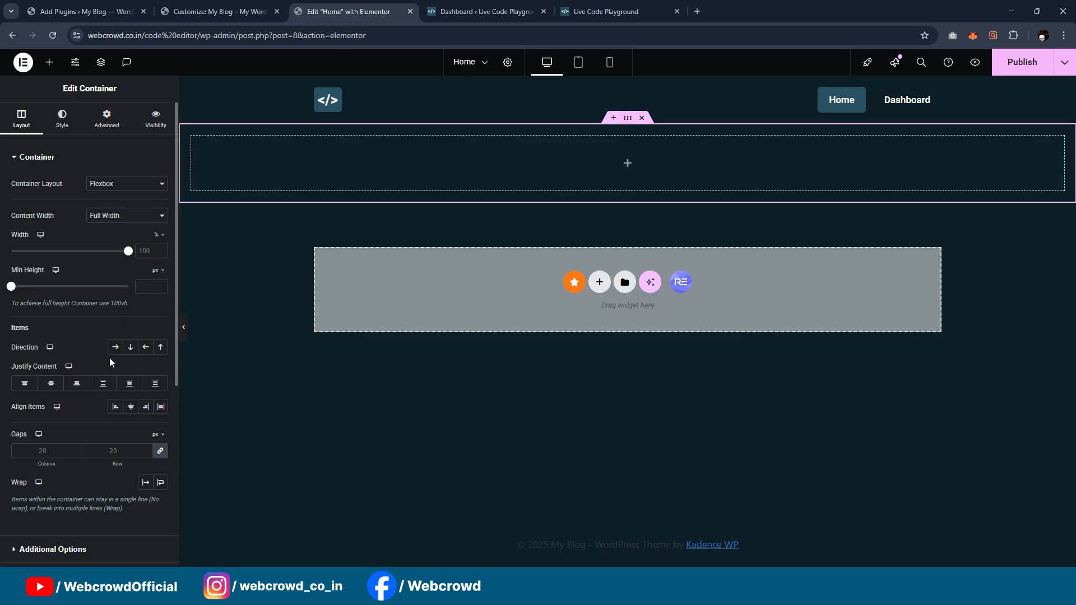
pyautogui.rightClick(191, 135)
pyautogui.click(291, 175)
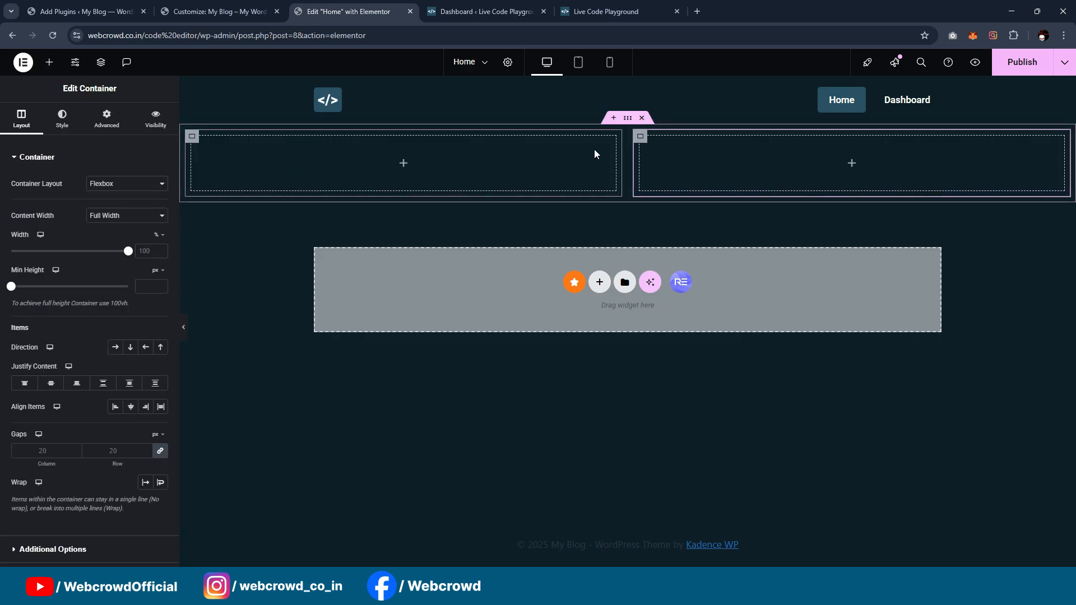
pyautogui.rightClick(639, 140)
pyautogui.click(661, 172)
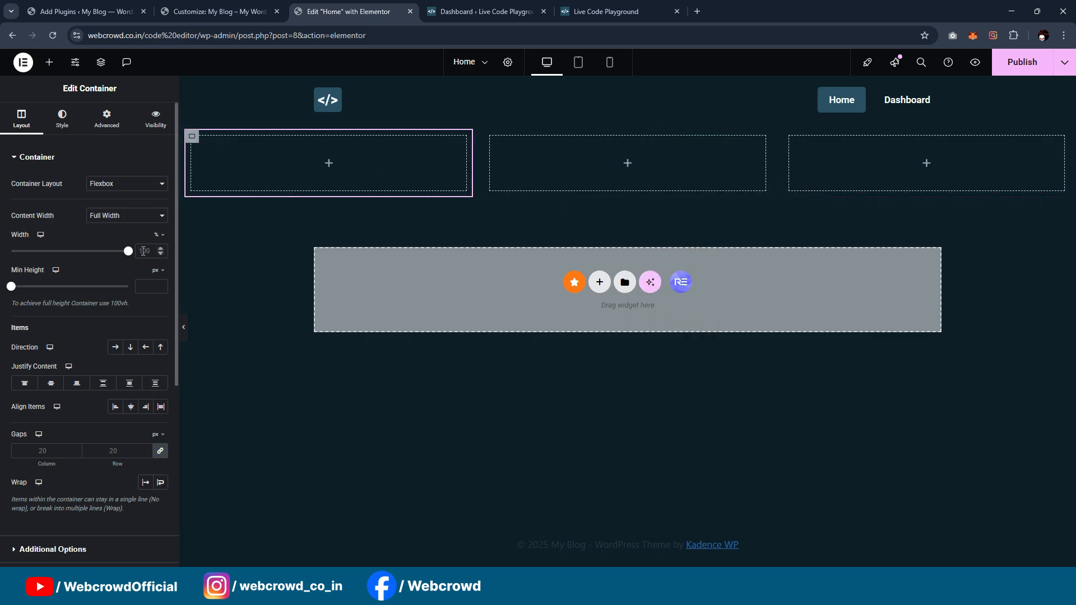
# Step: Set the width of both the first and the third inner containers to 30%
pyautogui.write('30')
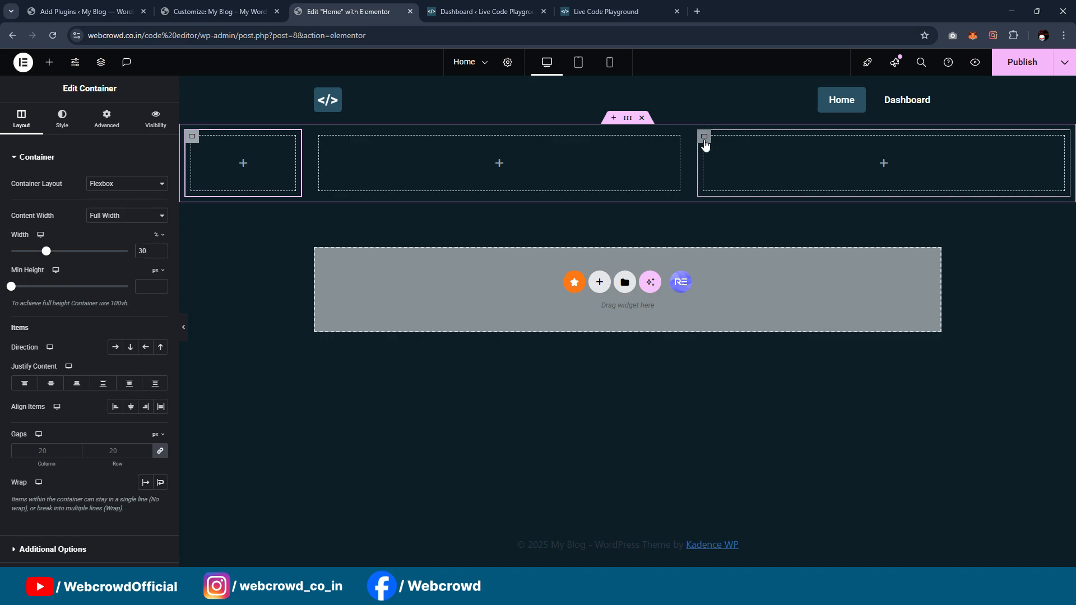
pyautogui.click(748, 160)
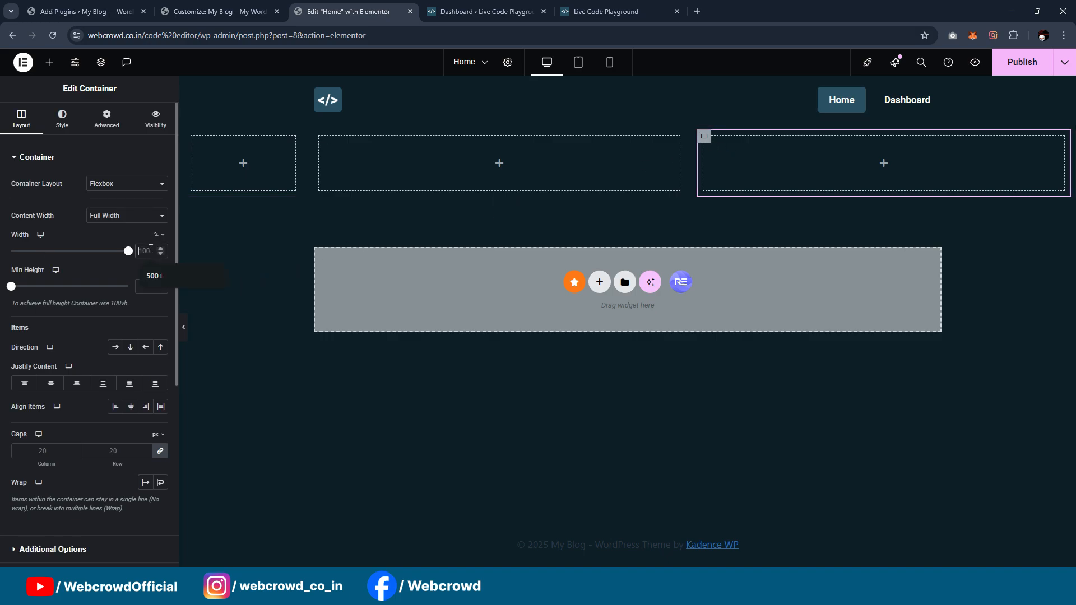
pyautogui.write('30')
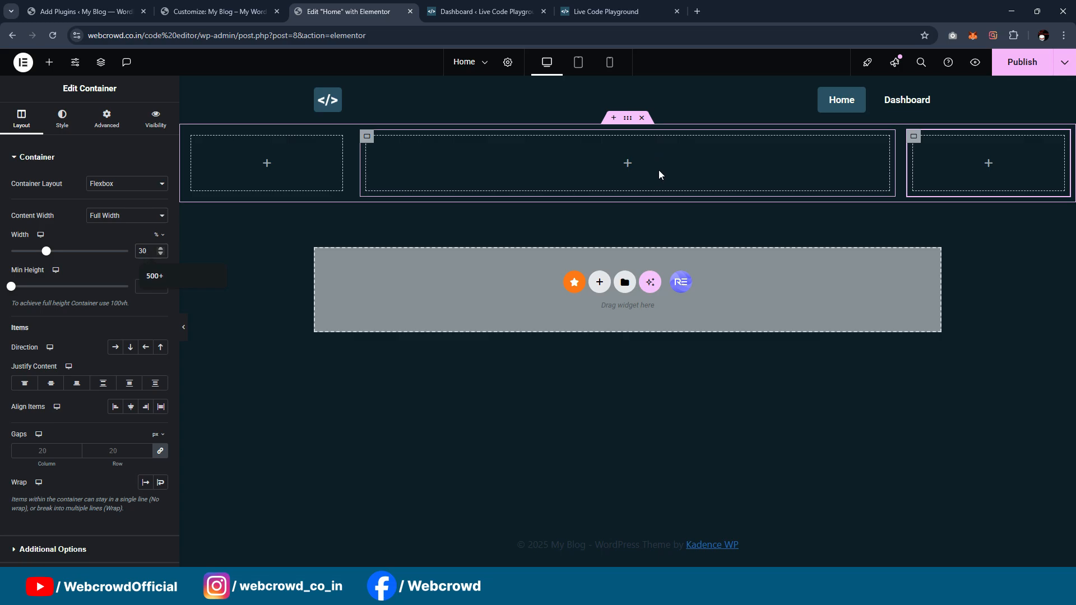
# Step: Check the reference Live Code Playground page and set the outer container's padding to 40 px on all sides
pyautogui.click(611, 11)
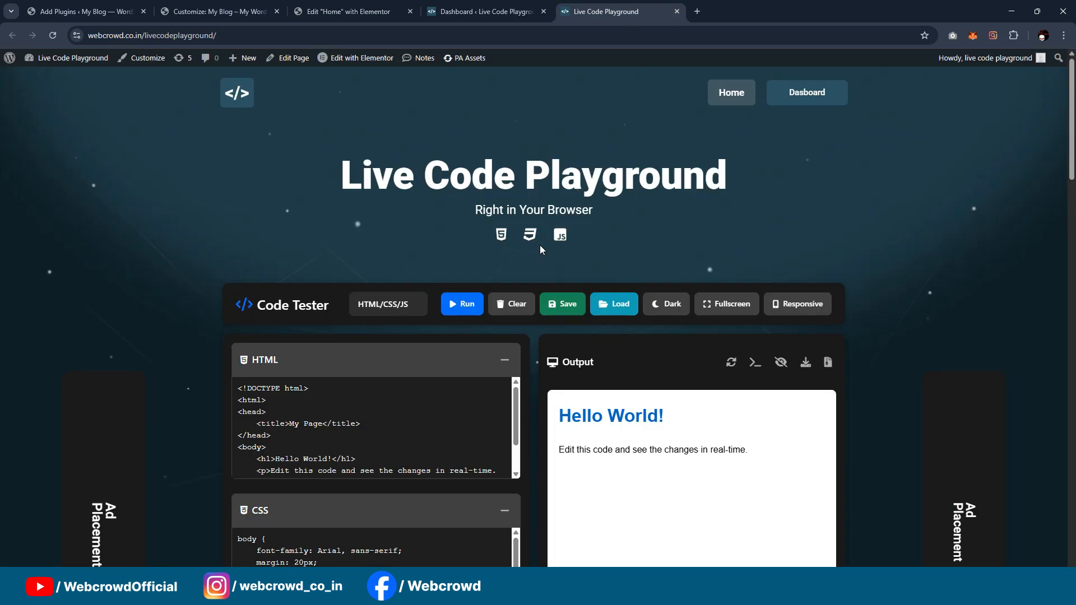
pyautogui.click(457, 12)
pyautogui.click(368, 8)
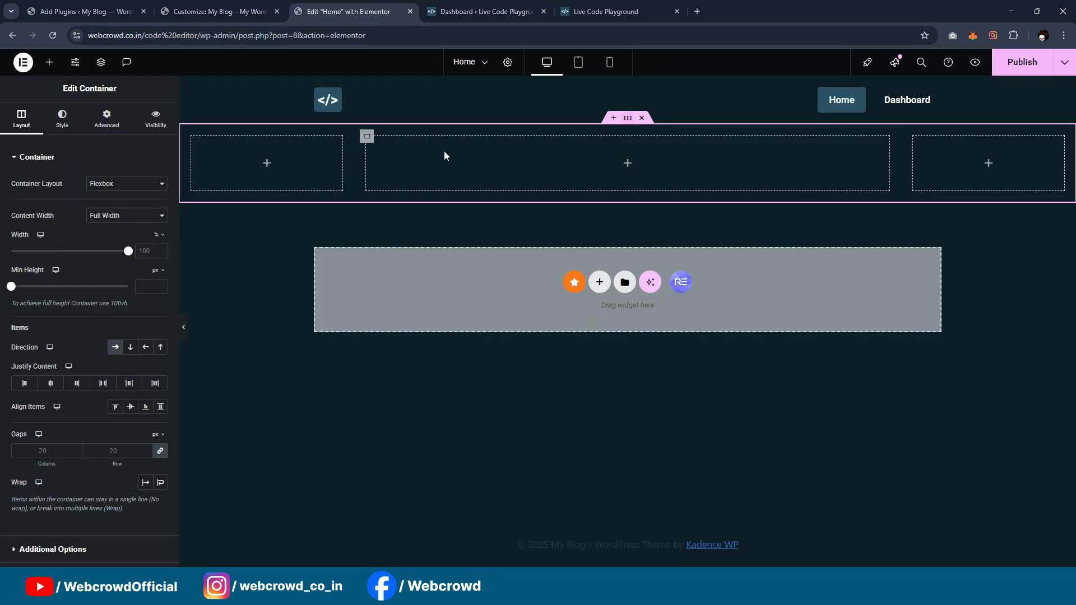
pyautogui.click(107, 117)
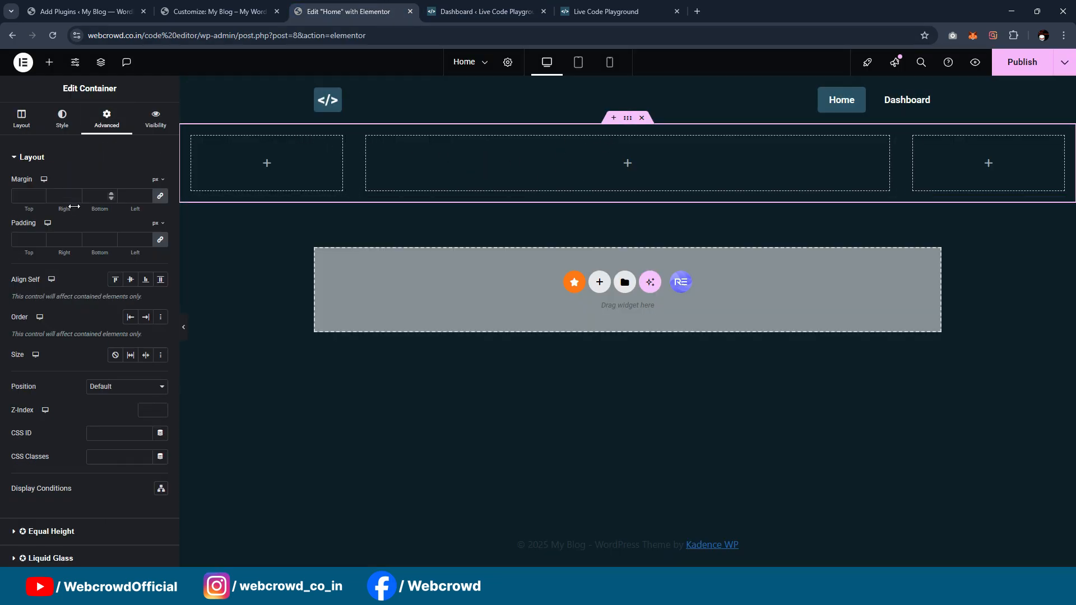
pyautogui.click(22, 240)
pyautogui.write('40')
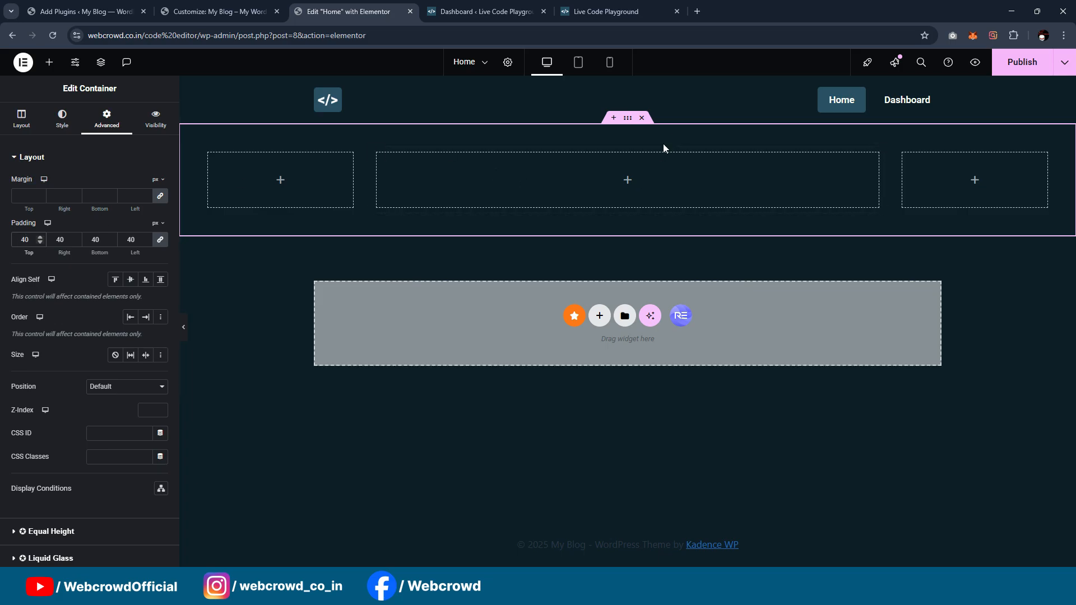
# Step: Add a Heading widget to the middle column and centre-align its text
pyautogui.click(597, 5)
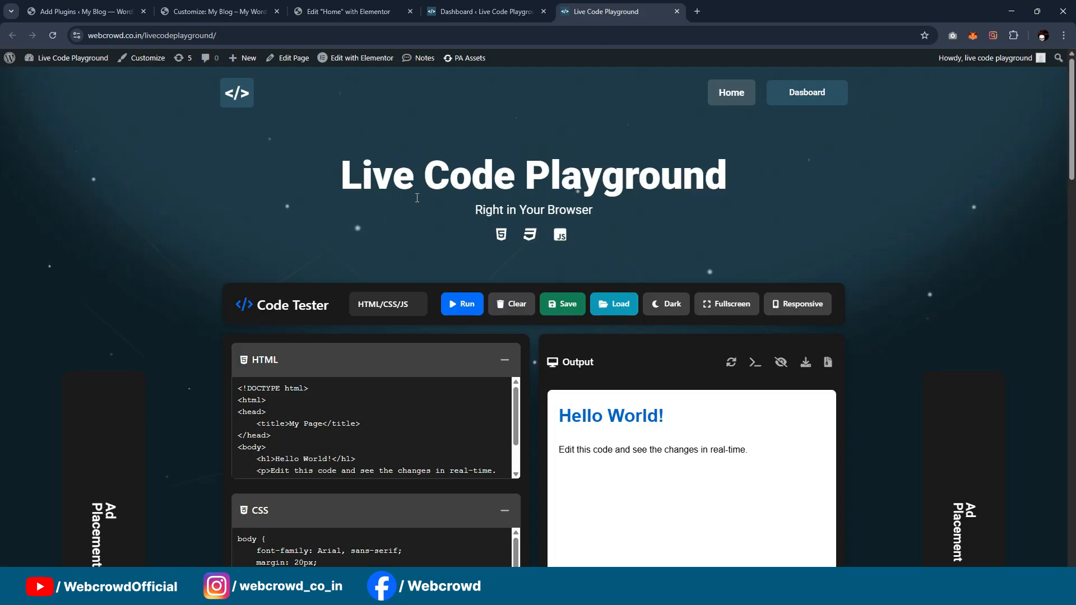
pyautogui.click(478, 7)
pyautogui.click(341, 7)
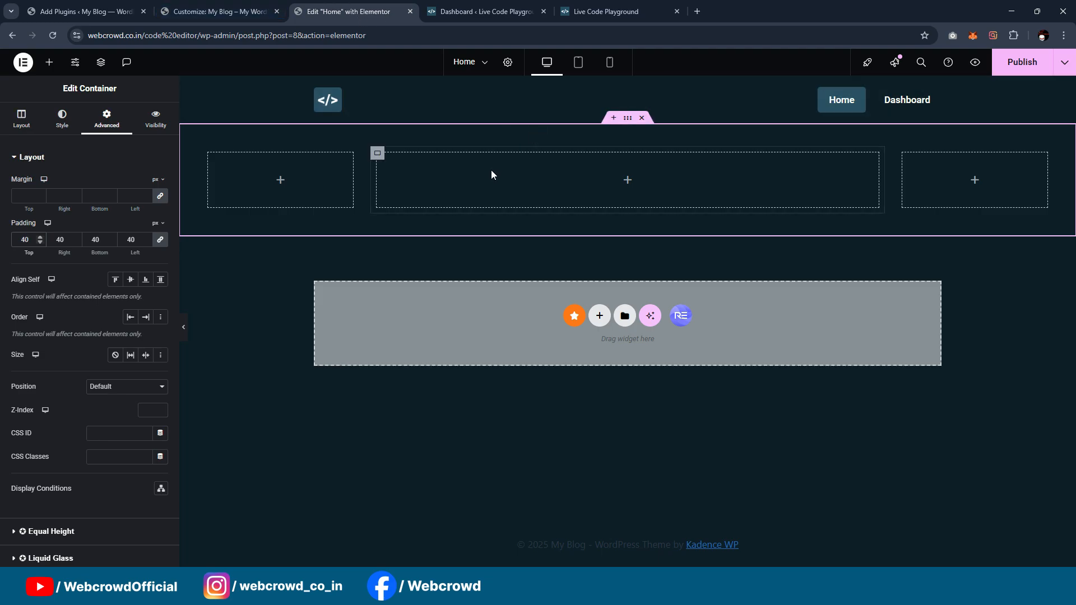
pyautogui.click(49, 61)
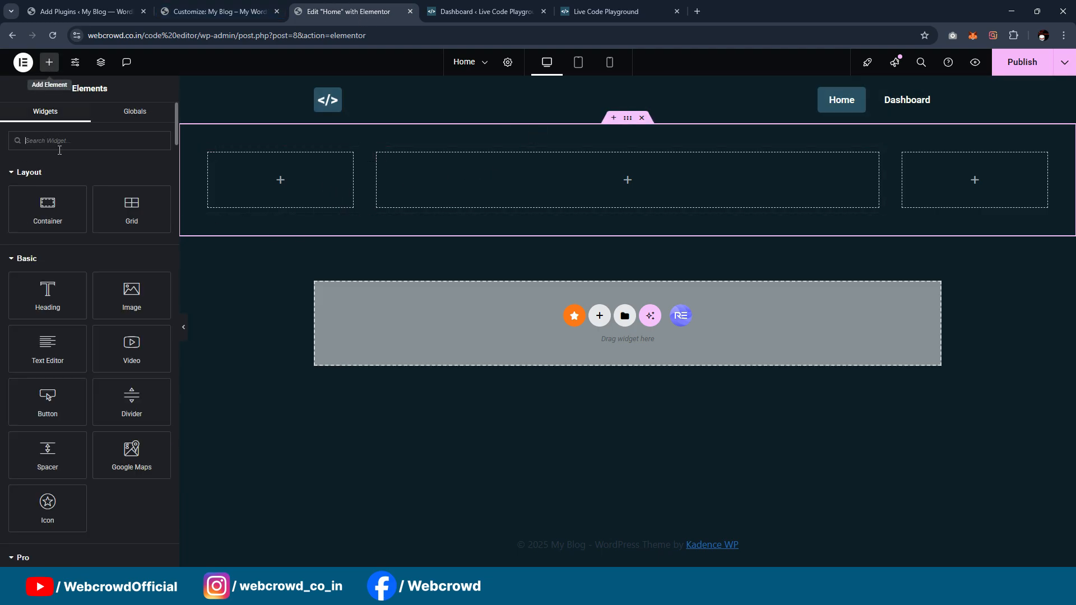
pyautogui.write('head')
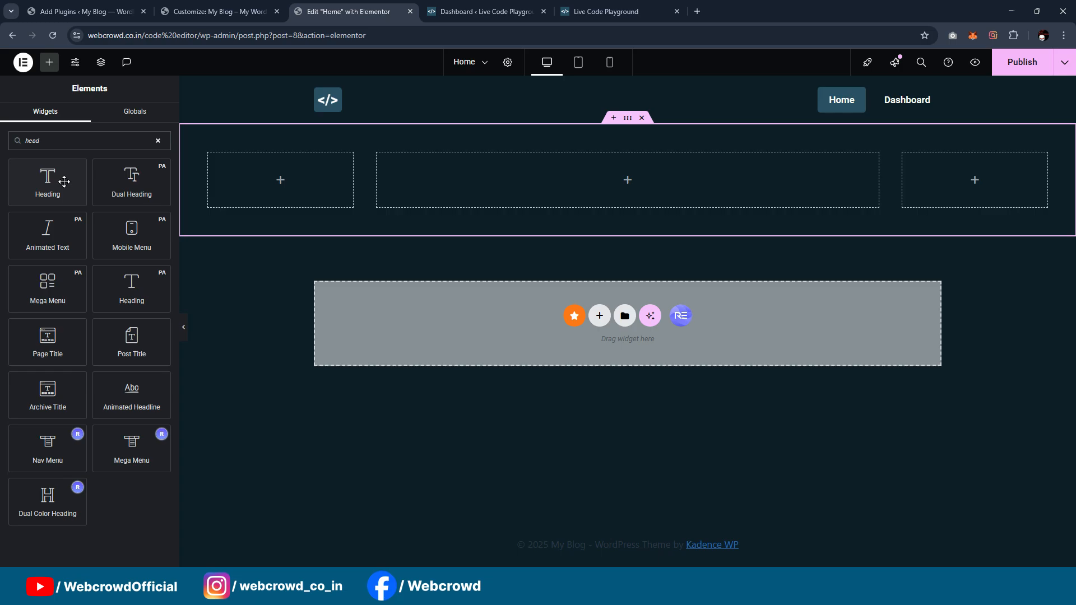
pyautogui.moveTo(64, 182); pyautogui.dragTo(571, 167)
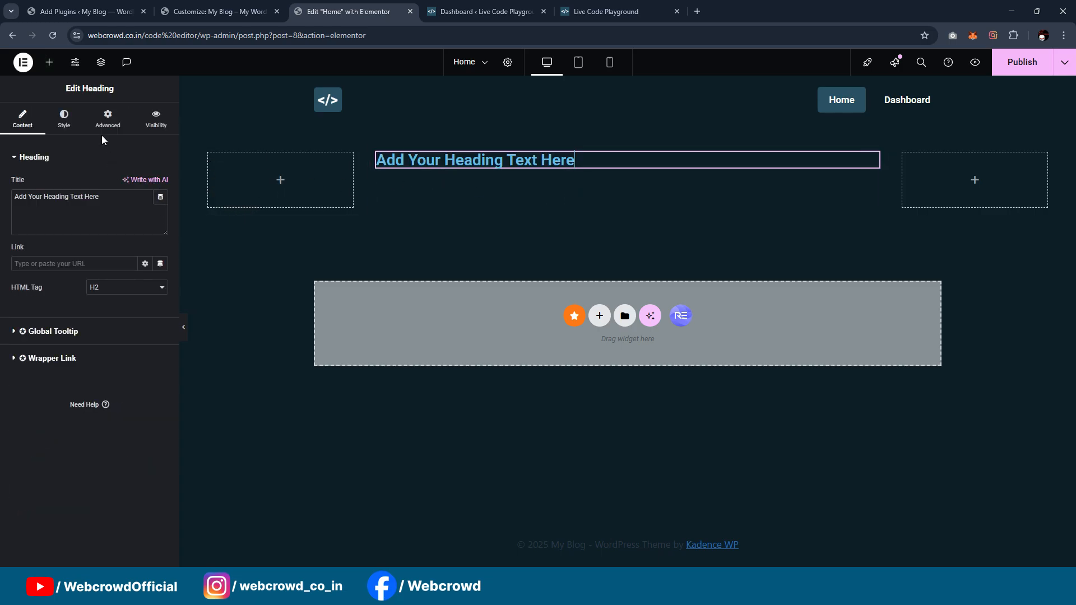
pyautogui.click(64, 119)
pyautogui.click(130, 184)
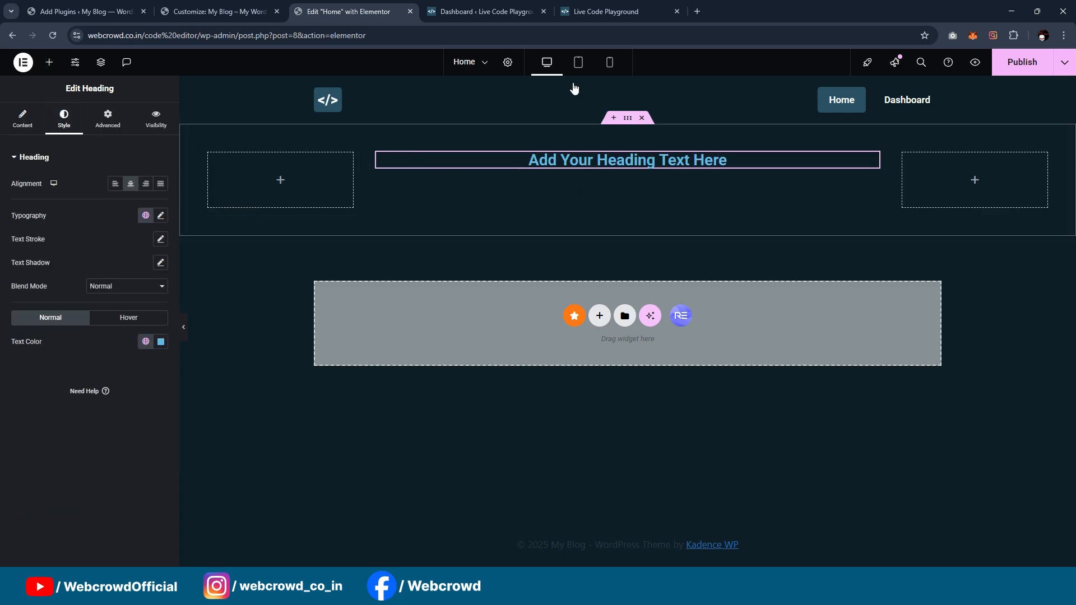
# Step: Set the heading's title to "Live Code Playground", copied from the reference page, and its HTML tag to H1
pyautogui.click(605, 11)
pyautogui.moveTo(359, 176); pyautogui.dragTo(729, 179)
pyautogui.hotkey('ctrl', 'c')
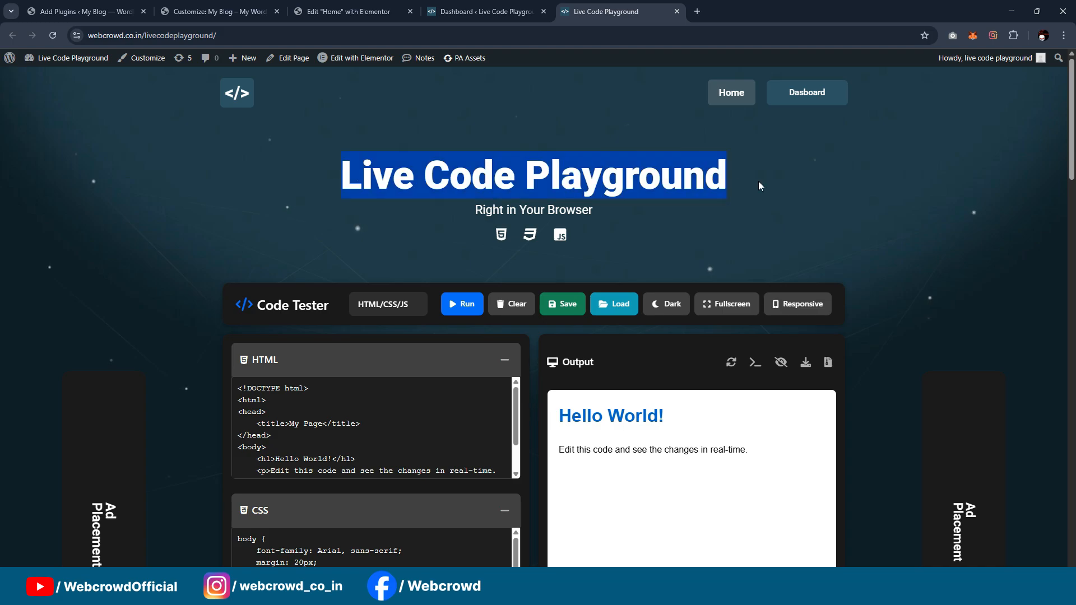
pyautogui.click(477, 11)
pyautogui.click(353, 11)
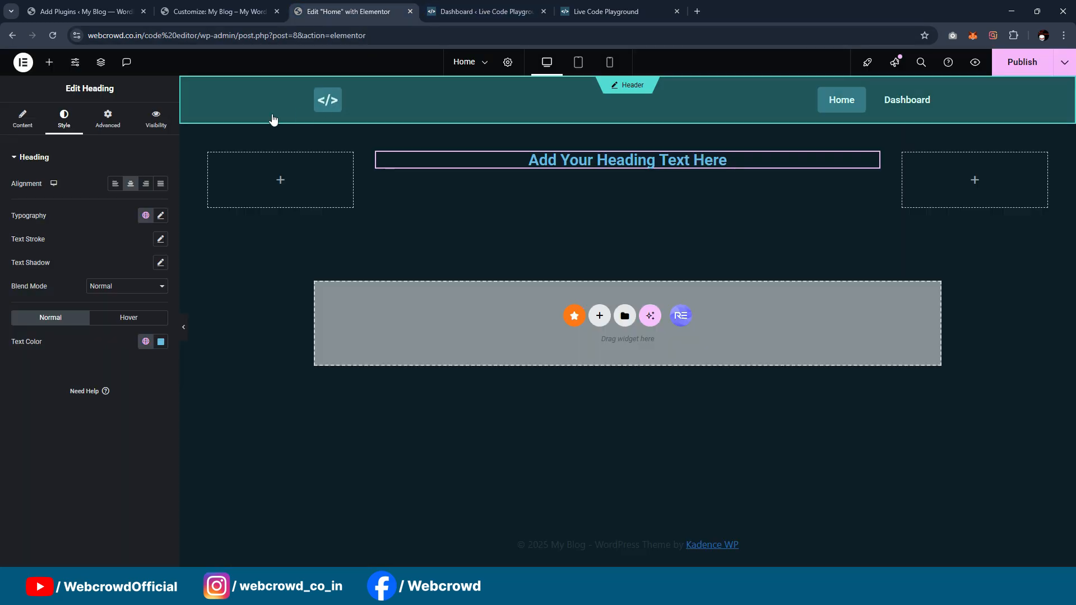
pyautogui.click(23, 120)
pyautogui.tripleClick(88, 191)
pyautogui.hotkey('ctrl', 'v')
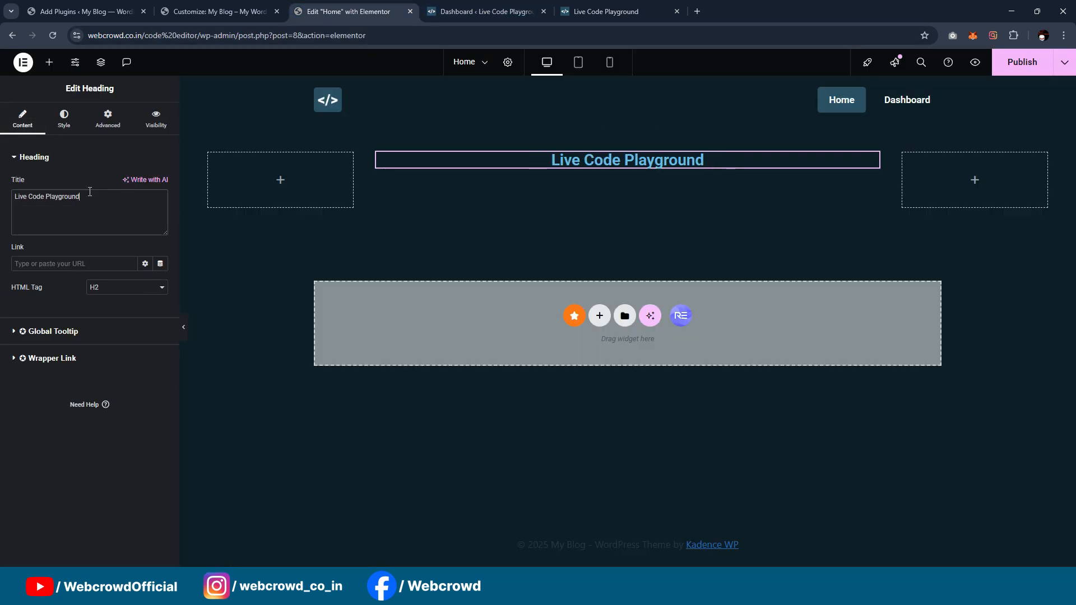
pyautogui.click(123, 287)
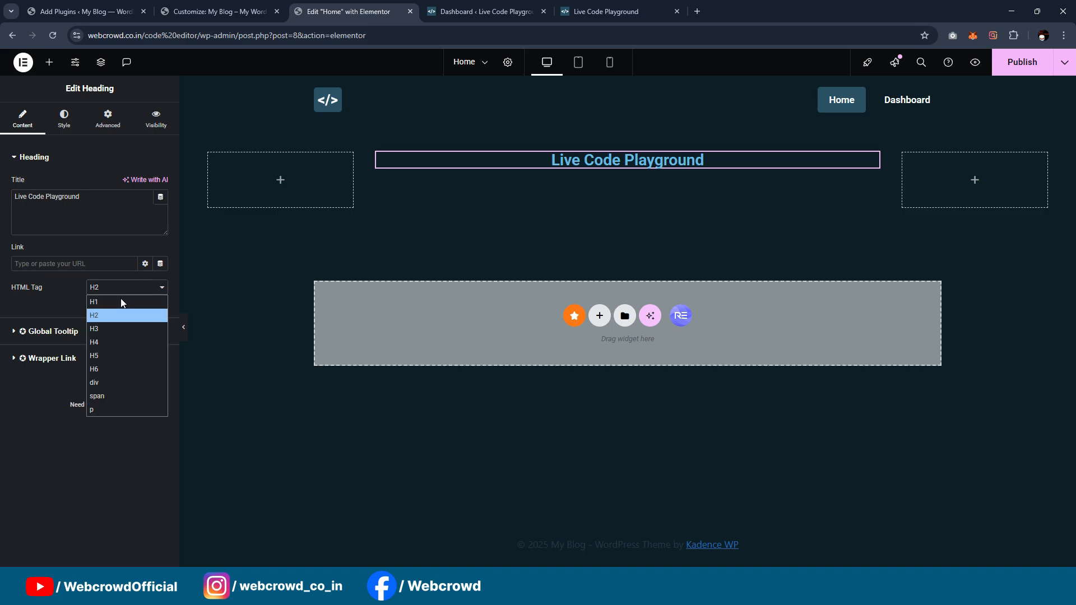
pyautogui.click(112, 301)
# Step: Give the "Live Code Playground" heading a 900 (Black) font weight and the global White or offwhite text color
pyautogui.click(78, 121)
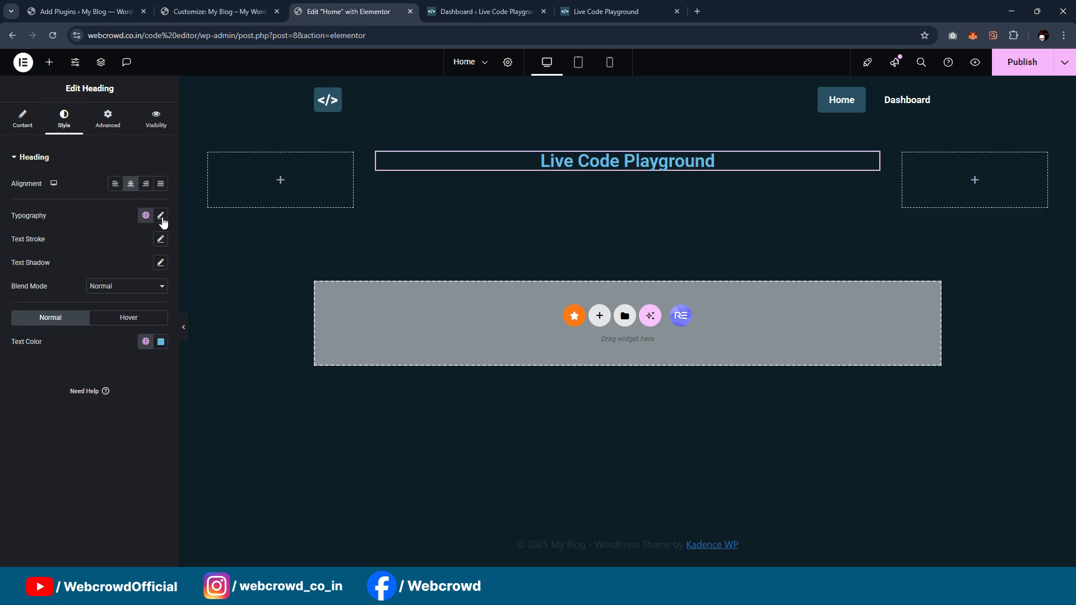
pyautogui.click(161, 215)
pyautogui.click(131, 327)
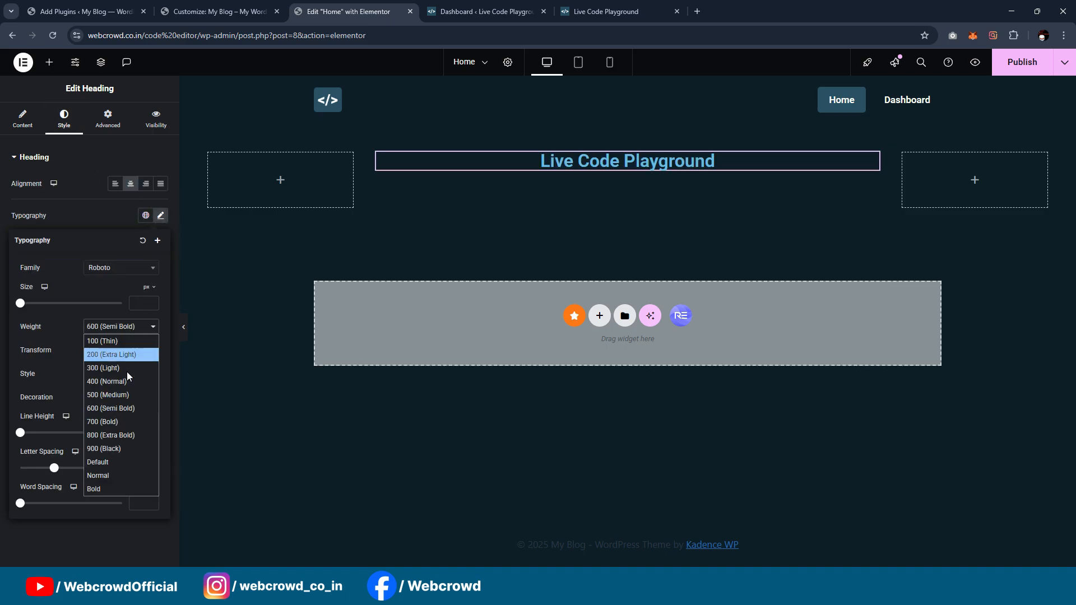
pyautogui.click(127, 441)
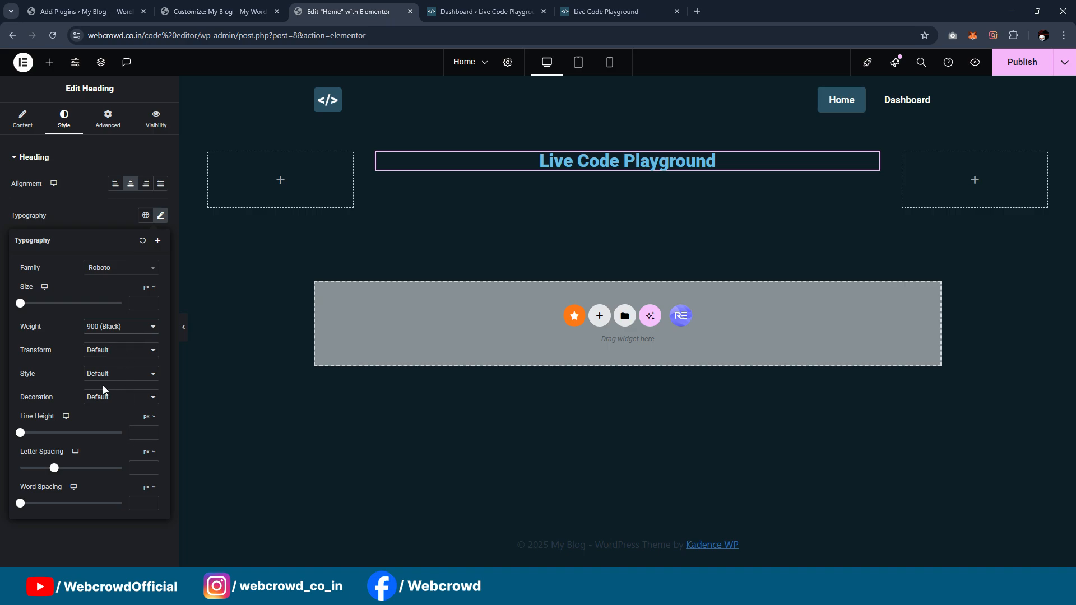
pyautogui.click(105, 203)
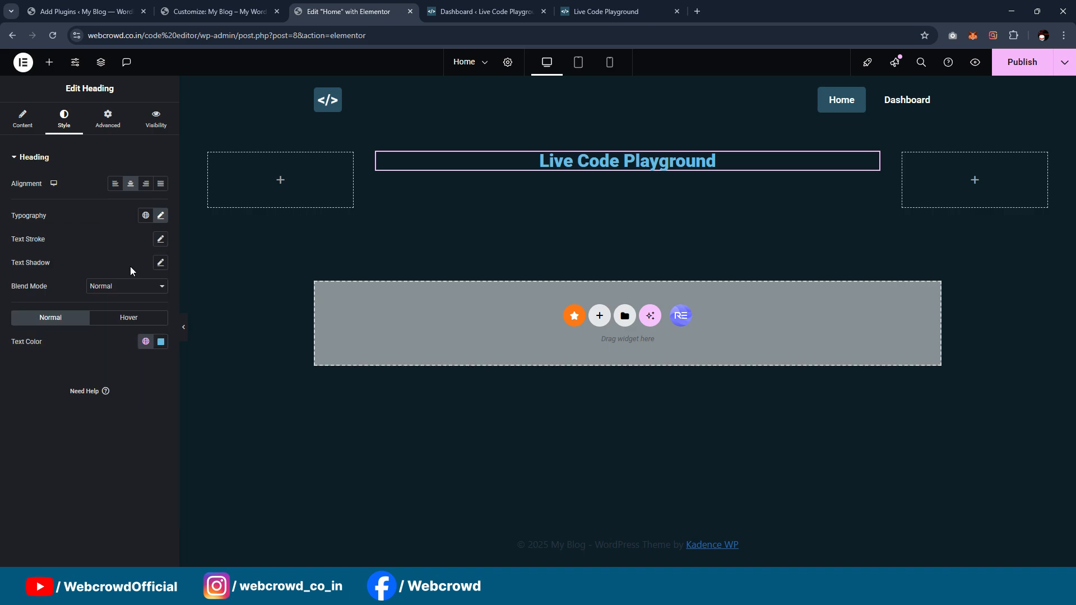
pyautogui.click(144, 342)
pyautogui.scroll(-2, 85, 168)
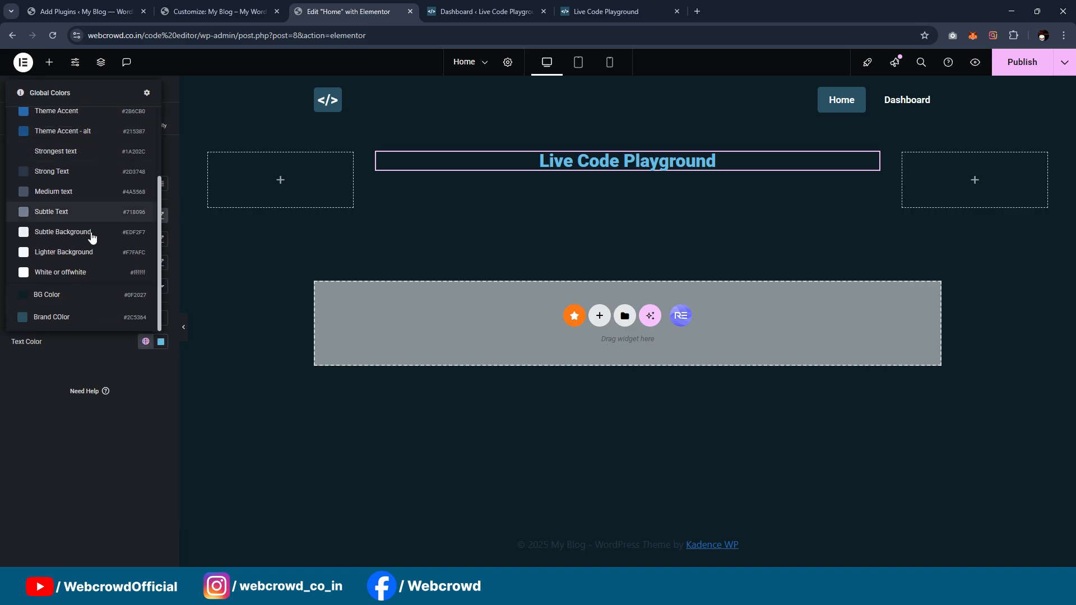
pyautogui.click(91, 272)
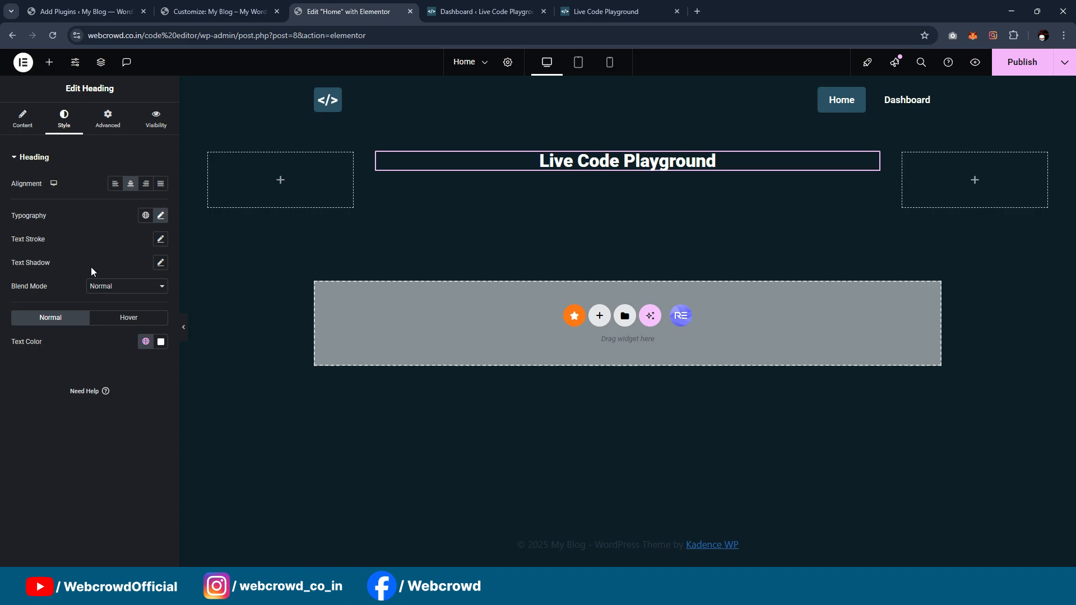
# Step: Set the main heading's font size to 60 px and compare it with the reference page
pyautogui.click(161, 216)
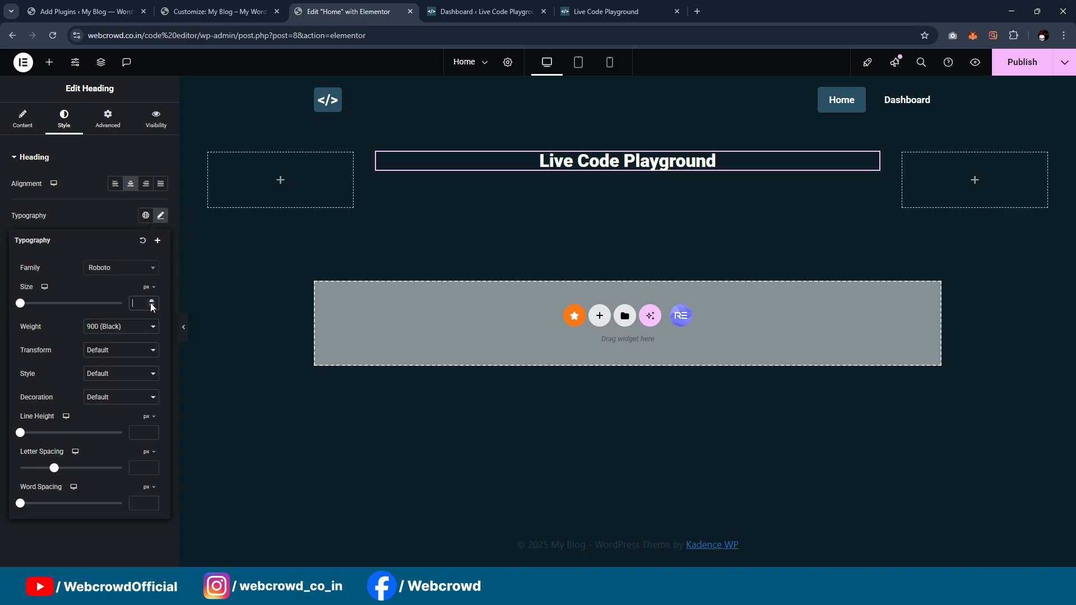
pyautogui.write('50')
pyautogui.click(150, 301)
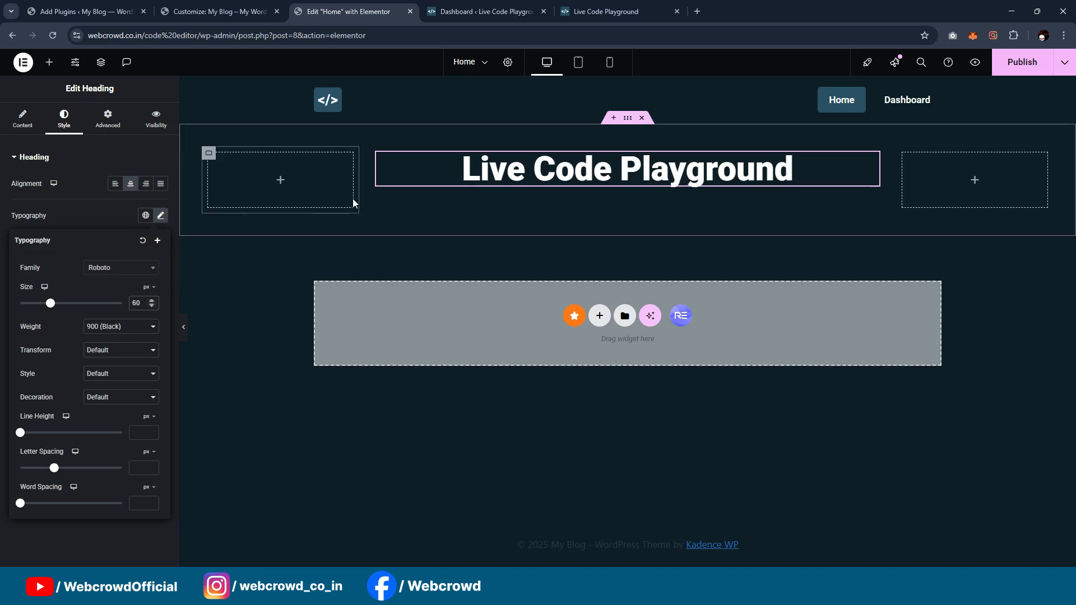
pyautogui.click(609, 11)
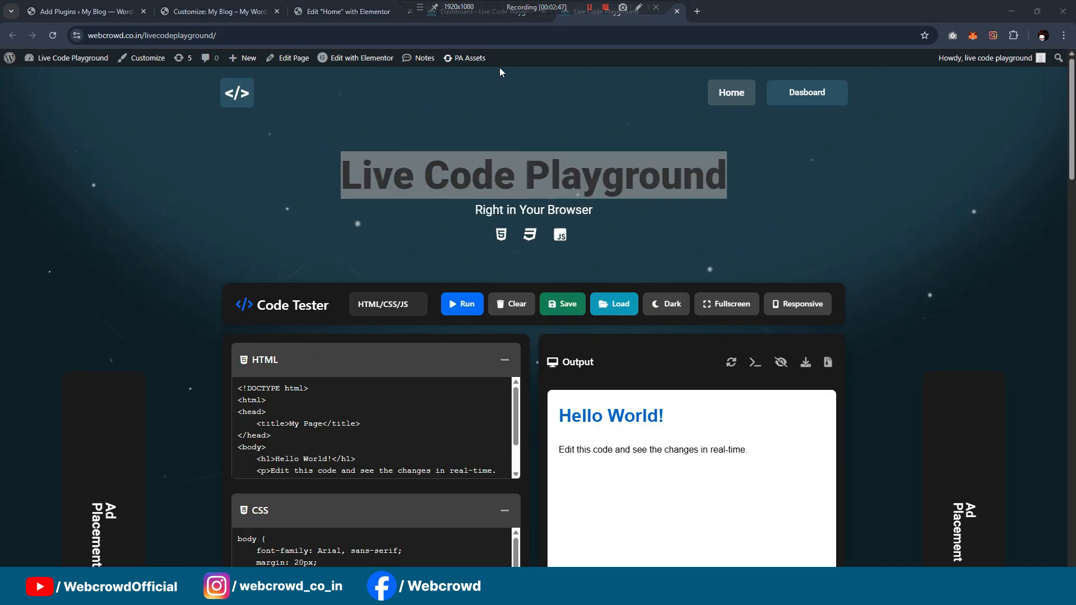
pyautogui.click(482, 11)
pyautogui.click(353, 6)
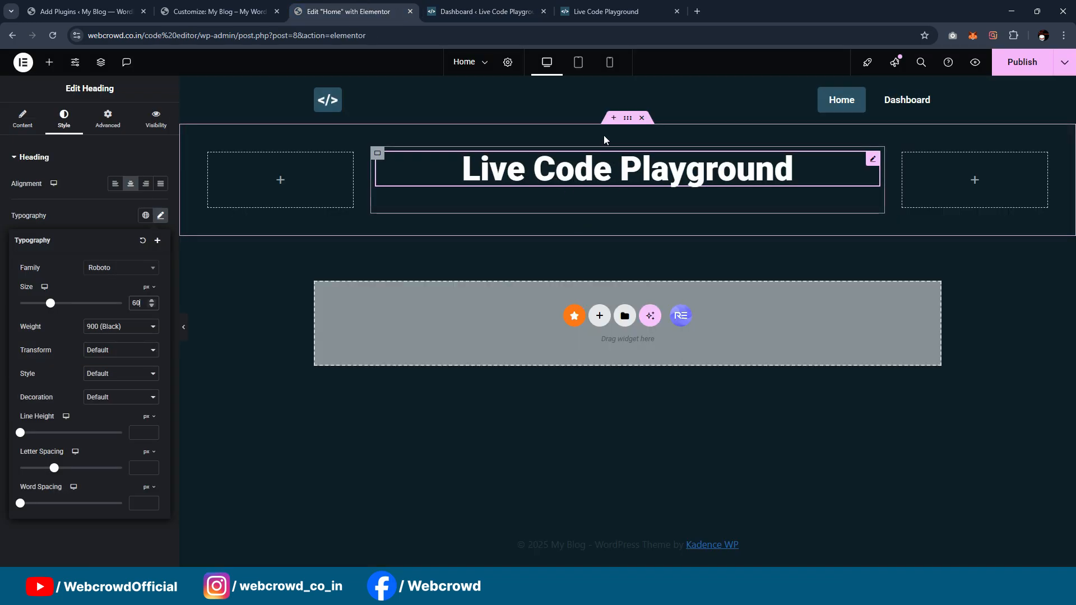
# Step: Add a second Heading below the title with the text "Right in Your Browser", copied from the reference page
pyautogui.click(606, 10)
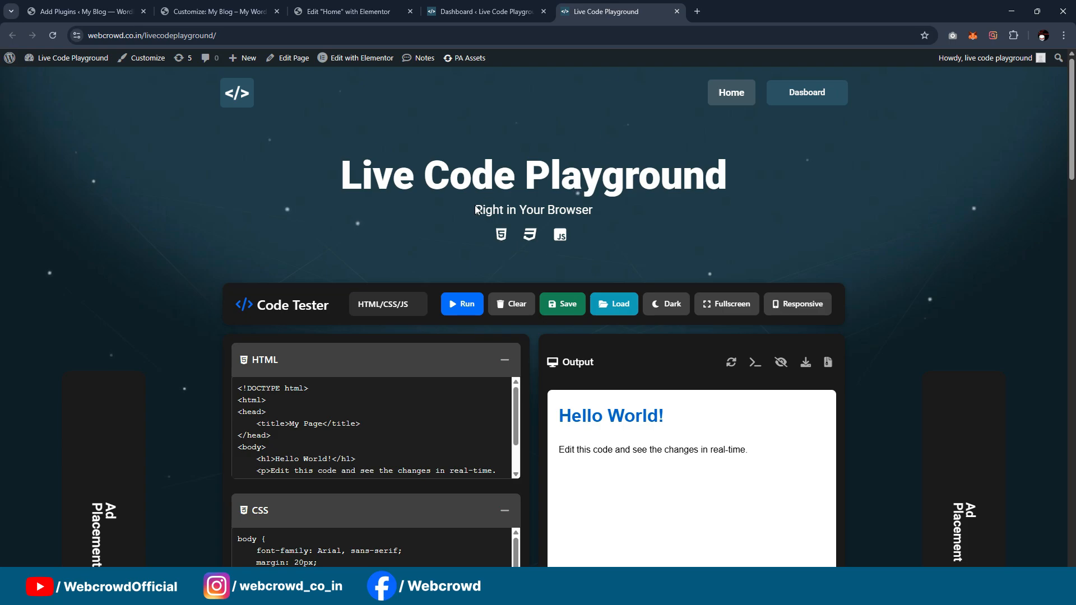
pyautogui.moveTo(475, 210); pyautogui.dragTo(617, 208)
pyautogui.hotkey('ctrl', 'c')
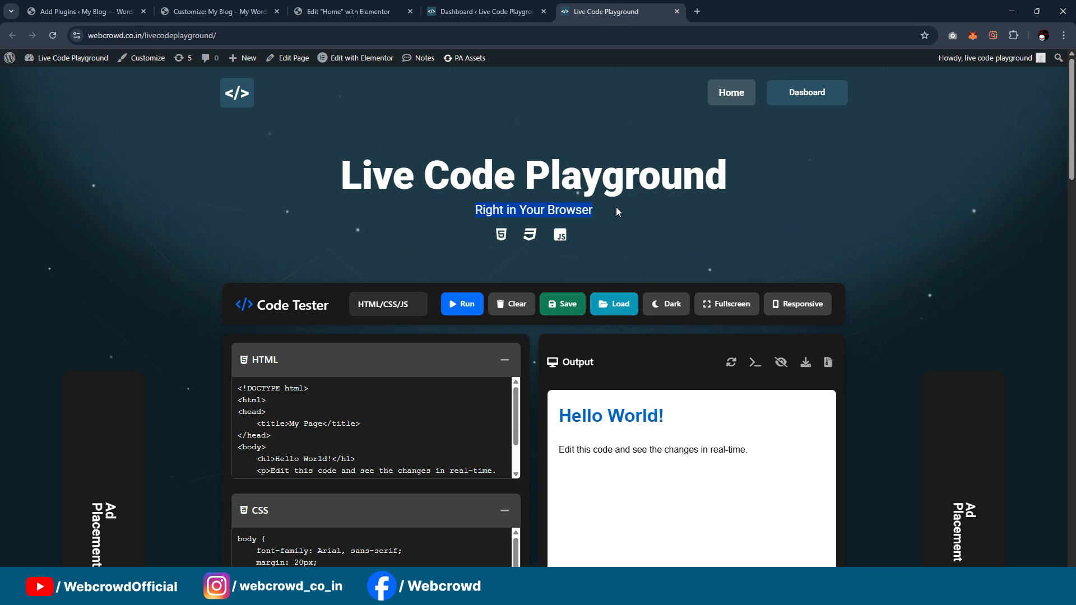
pyautogui.click(348, 11)
pyautogui.click(49, 62)
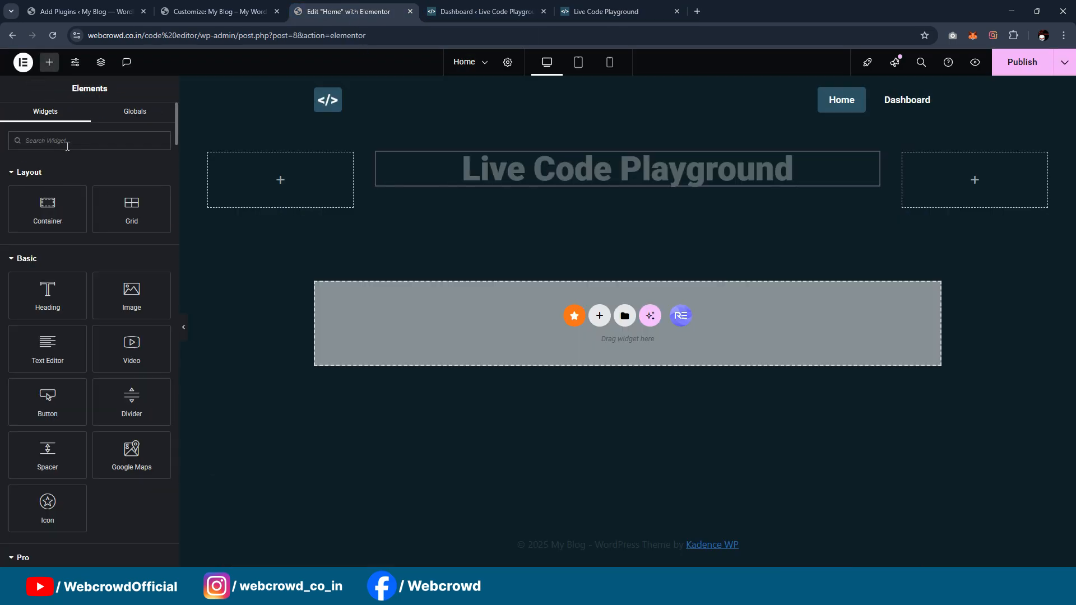
pyautogui.moveTo(77, 306); pyautogui.dragTo(705, 180)
pyautogui.click(117, 208)
pyautogui.hotkey('ctrl', 'a')
pyautogui.hotkey('ctrl', 'v')
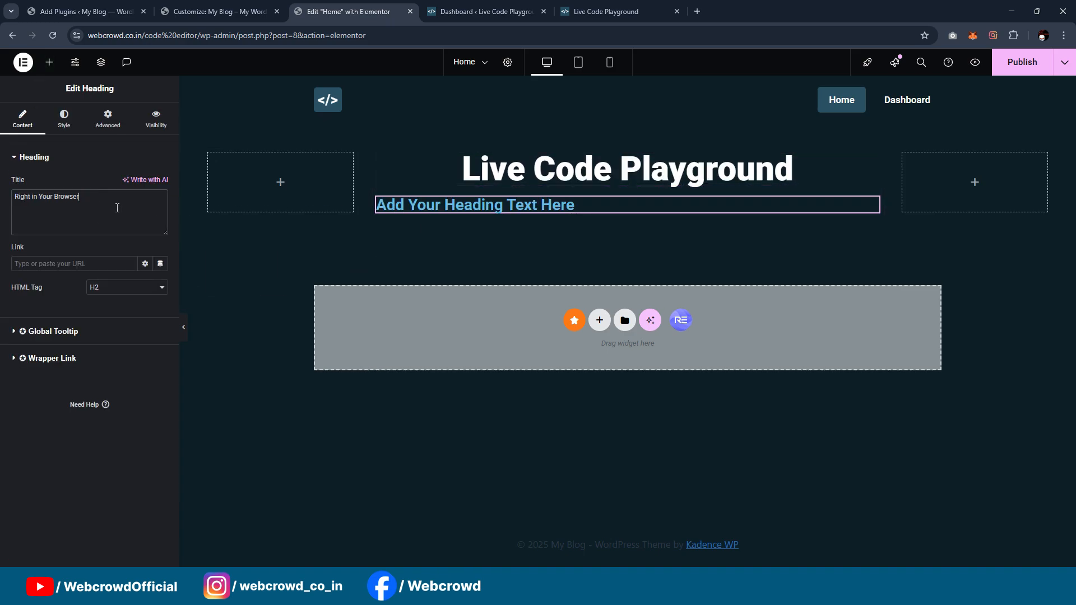
# Step: Centre-align the "Right in Your Browser" heading and set its HTML tag to H3
pyautogui.click(63, 119)
pyautogui.click(130, 183)
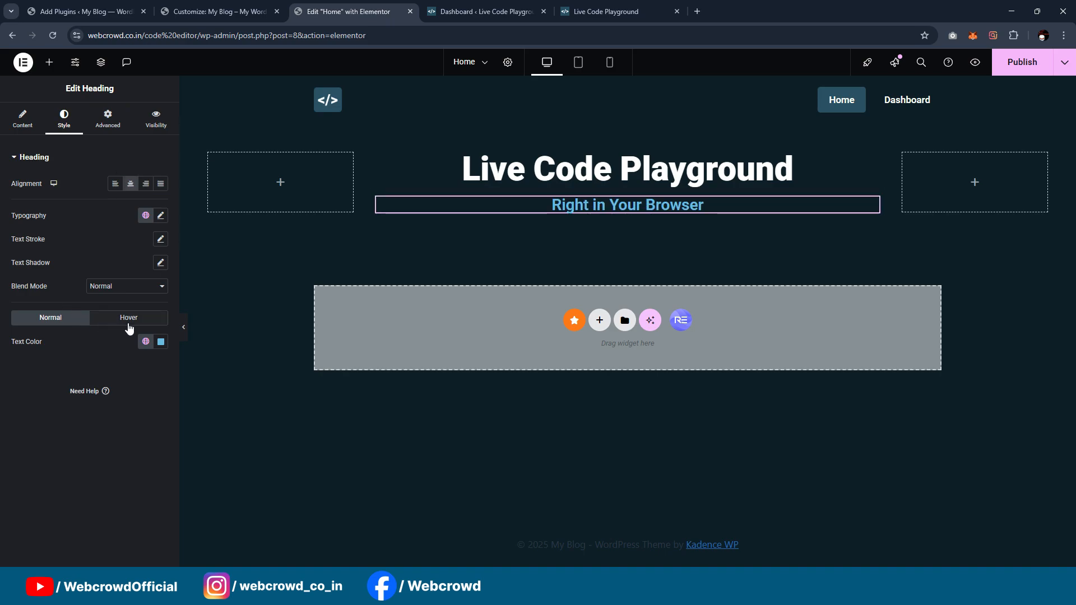
pyautogui.click(127, 286)
pyautogui.click(128, 294)
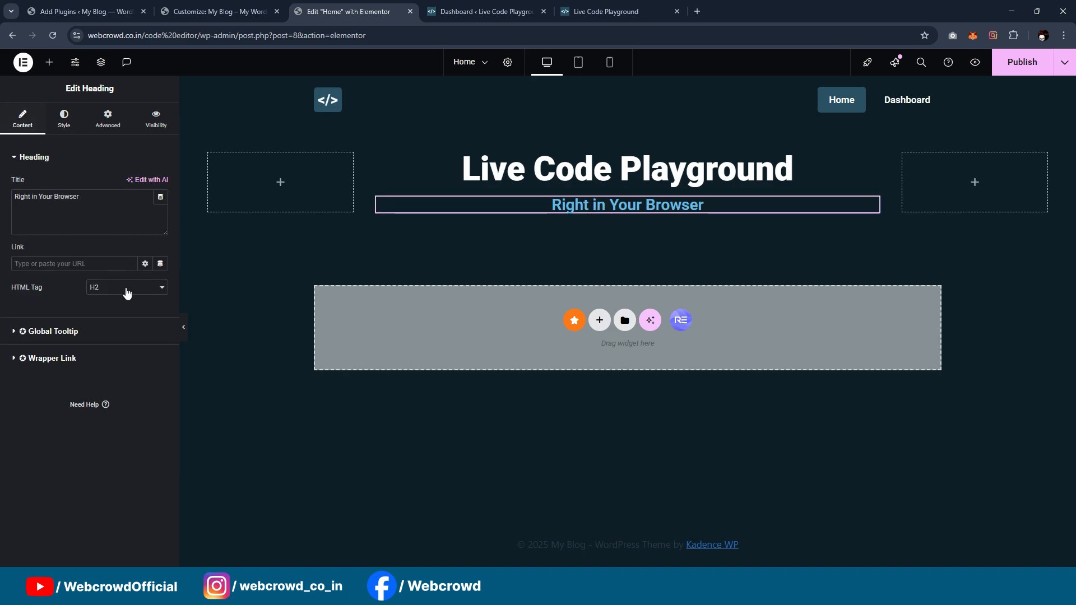
pyautogui.click(127, 292)
pyautogui.click(136, 328)
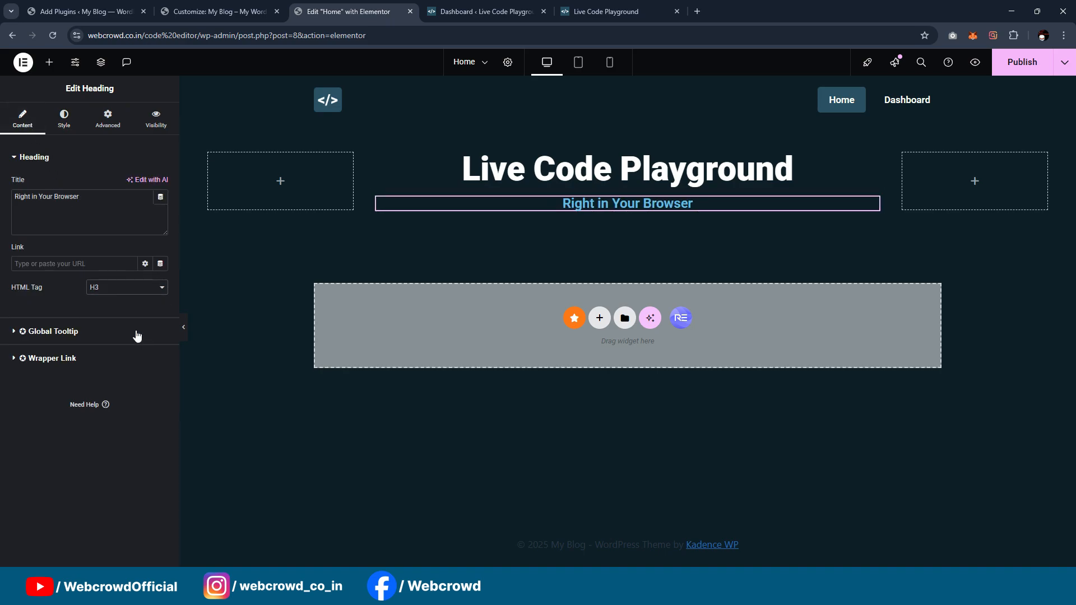
# Step: Set the font weight of the "Right in Your Browser" heading to 400 (Normal)
pyautogui.click(64, 122)
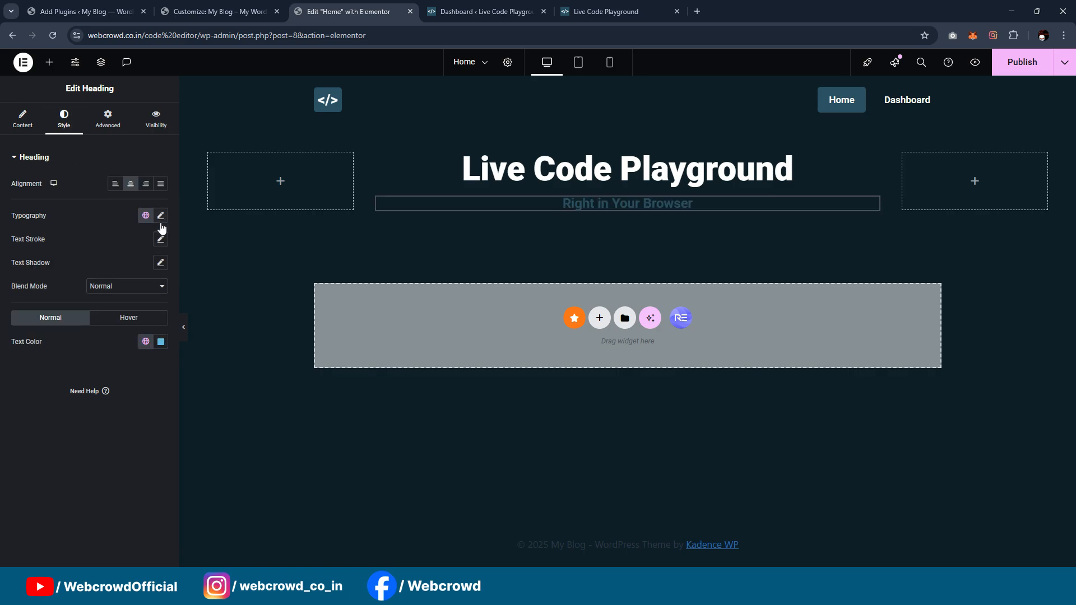
pyautogui.click(161, 215)
pyautogui.click(112, 327)
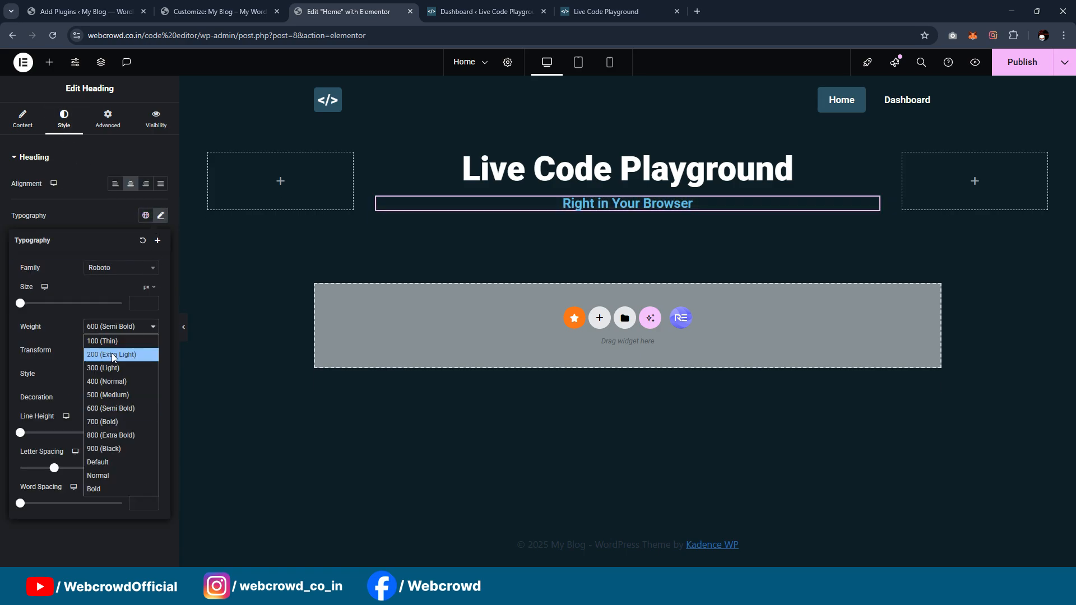
pyautogui.click(111, 381)
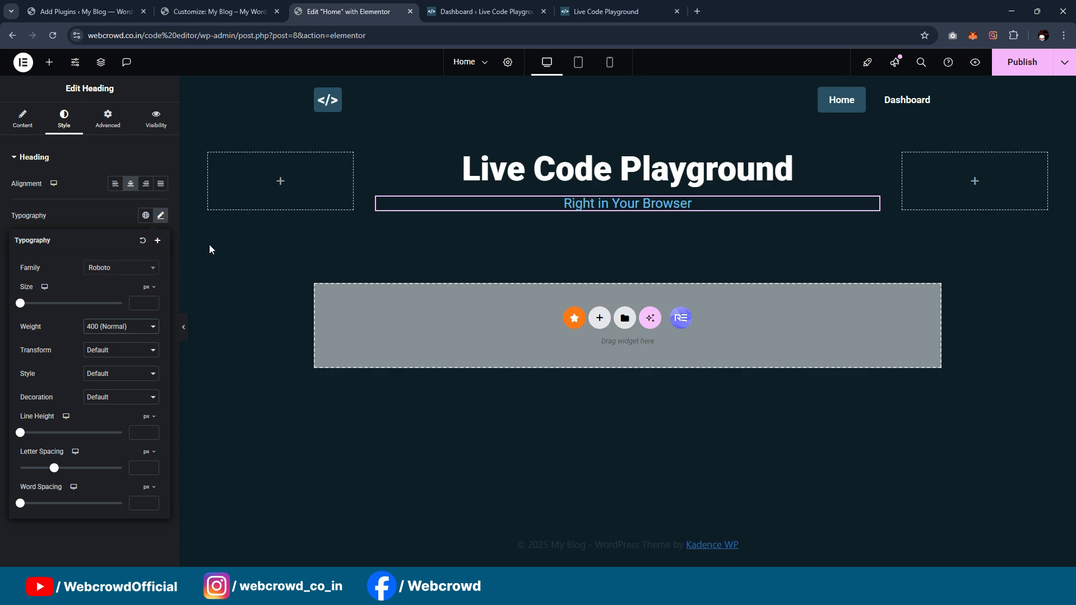
pyautogui.click(159, 216)
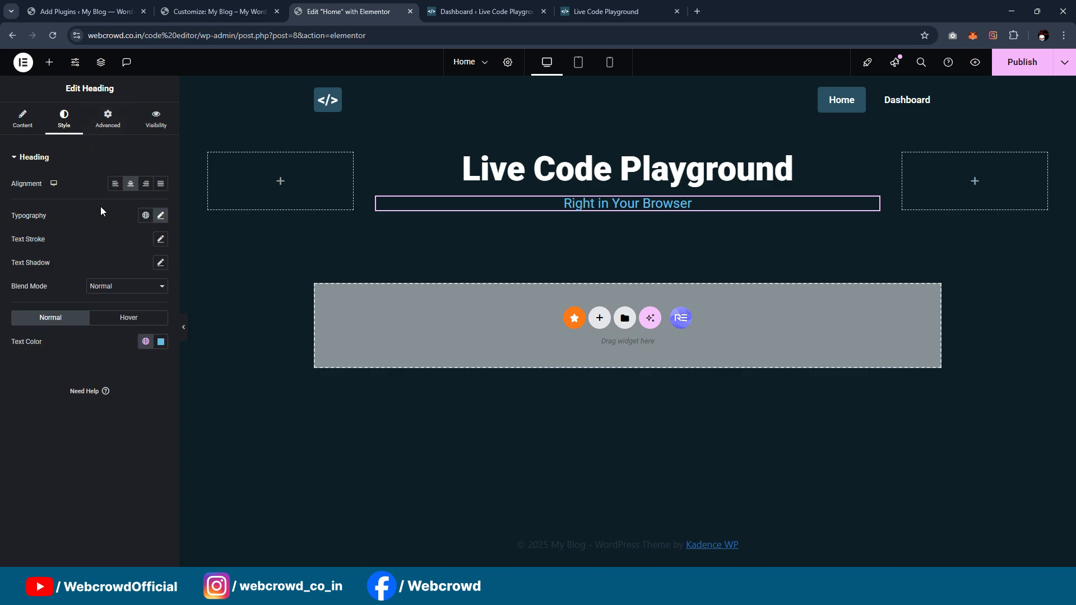
# Step: Set the "Right in Your Browser" heading's text colour to the white global colour and preview the page full width
pyautogui.click(153, 348)
pyautogui.scroll(-3, 84, 236)
pyautogui.click(87, 278)
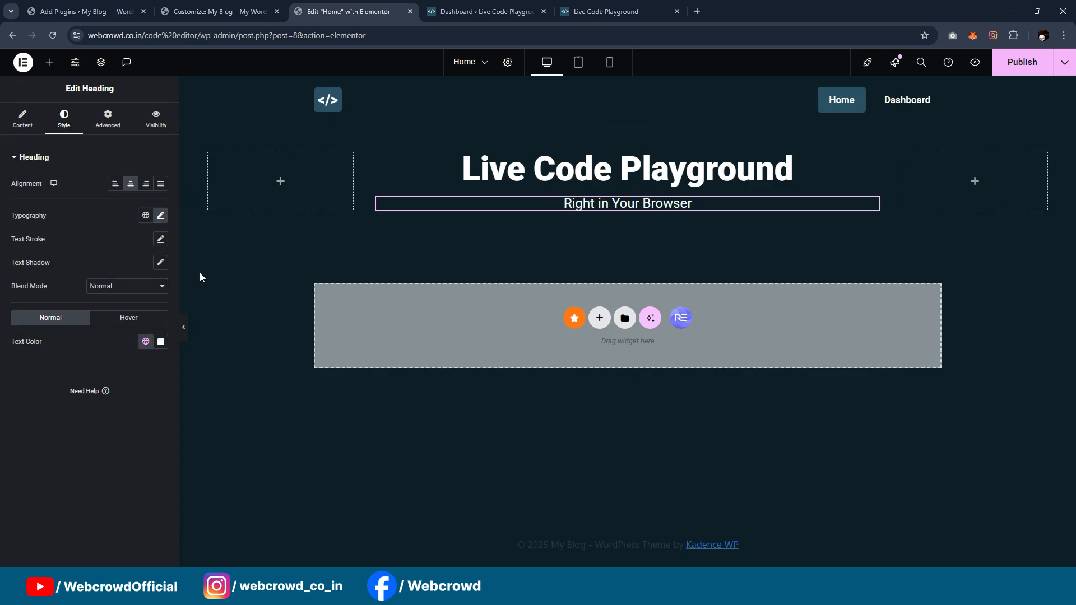
pyautogui.click(181, 329)
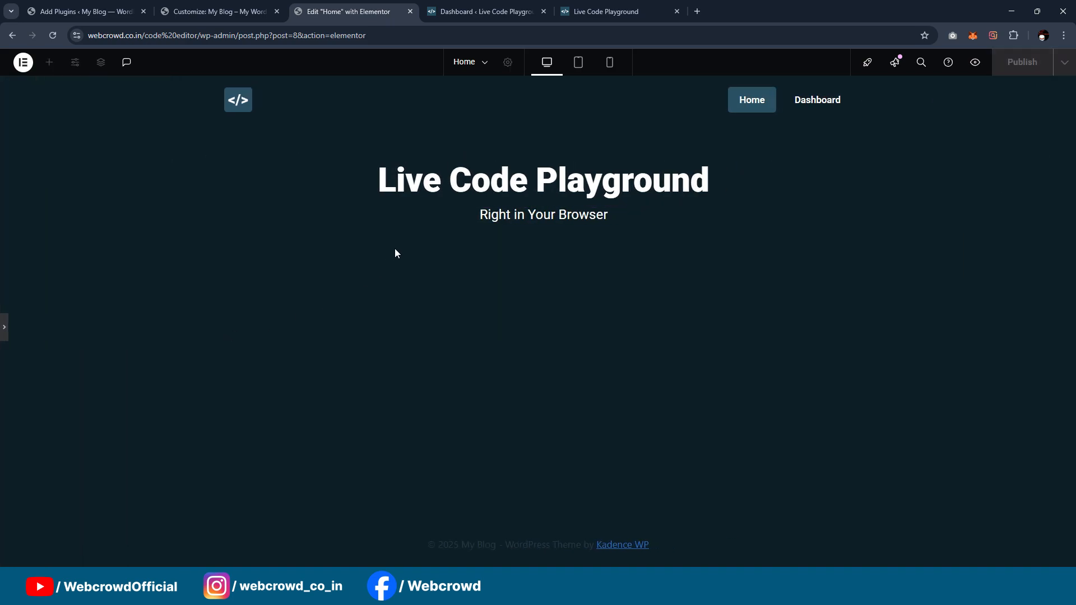
pyautogui.click(4, 327)
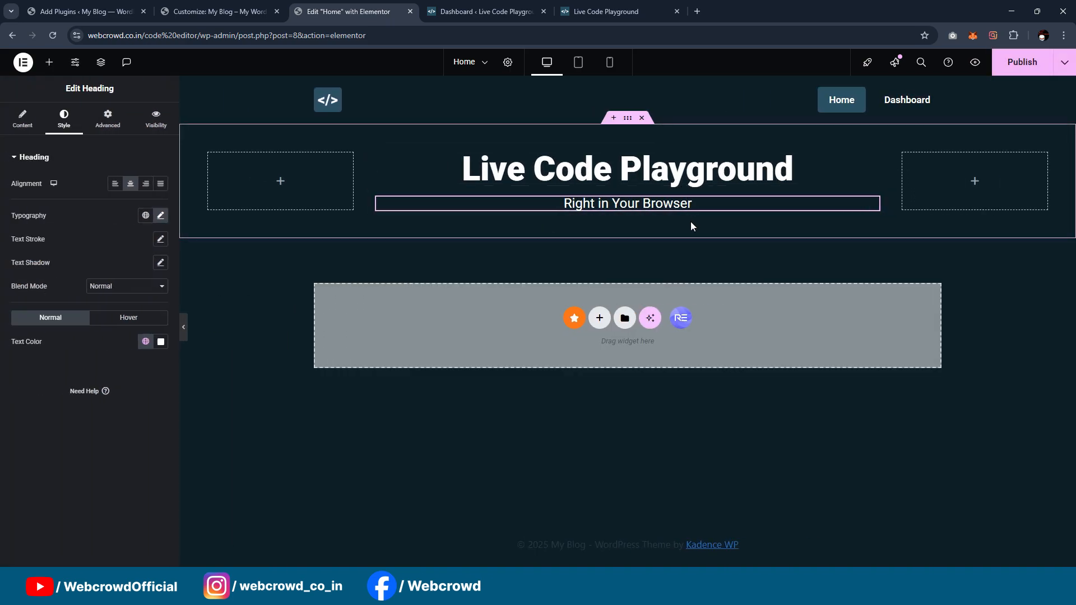
# Step: Give the outer hero container a classic background using the uploaded image "BG Image"
pyautogui.click(628, 118)
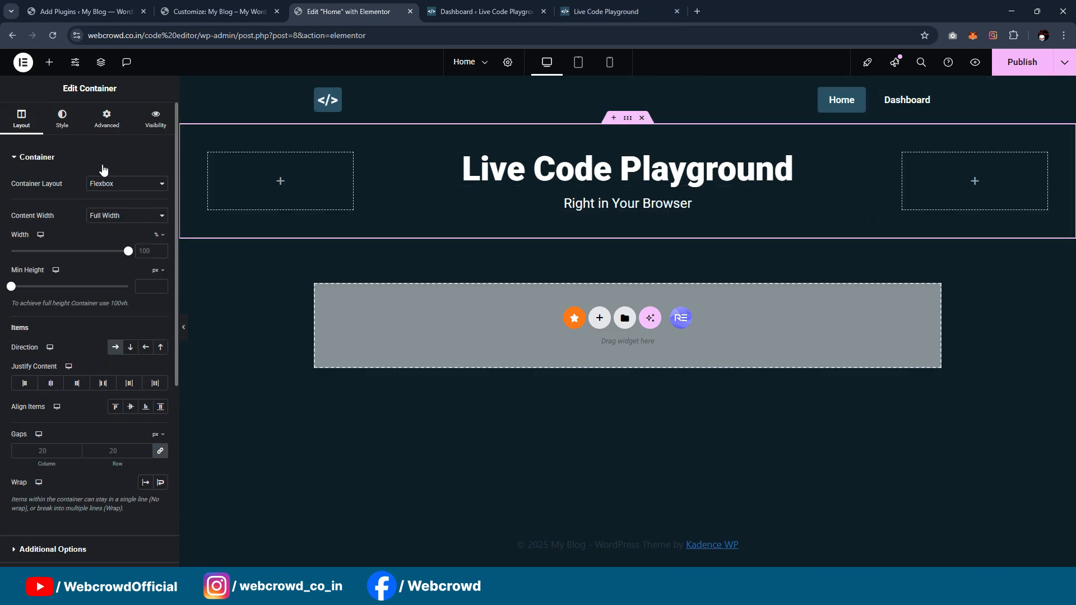
pyautogui.click(78, 119)
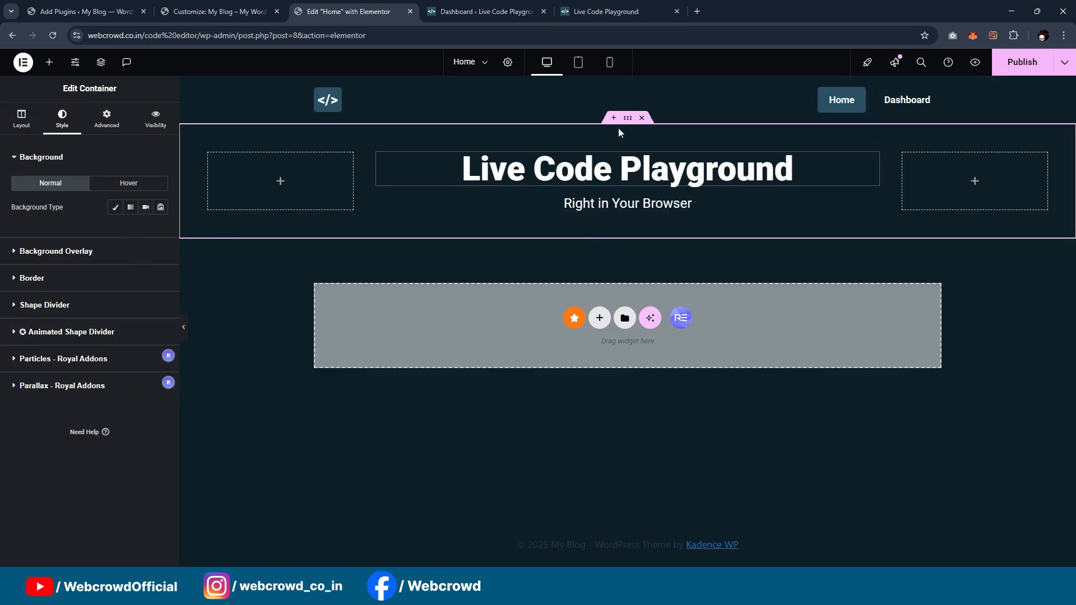
pyautogui.click(115, 207)
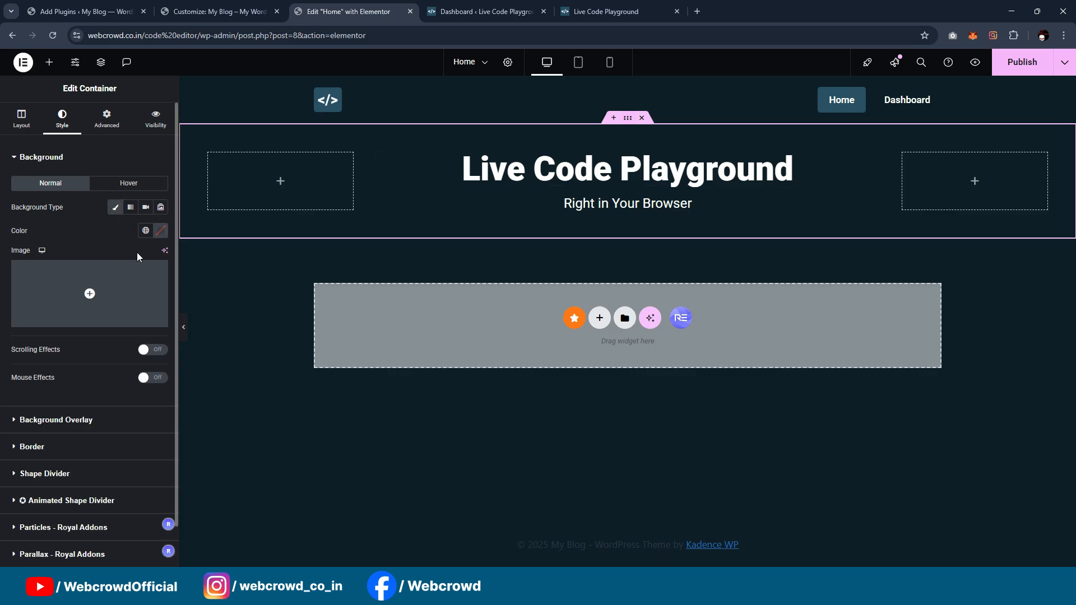
pyautogui.click(141, 236)
pyautogui.click(122, 237)
pyautogui.click(103, 308)
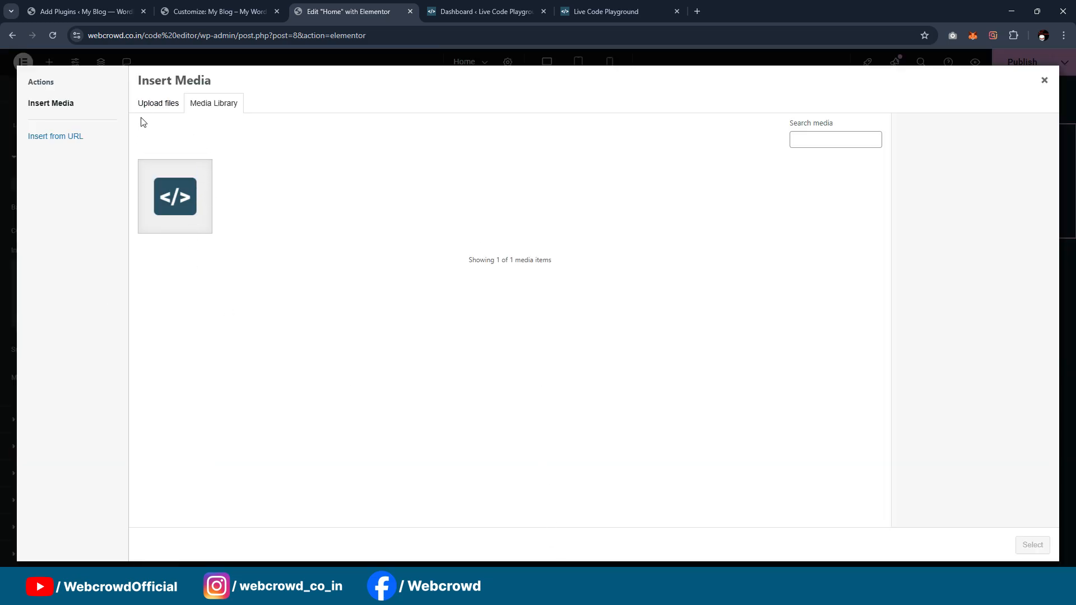
pyautogui.click(152, 104)
pyautogui.click(586, 292)
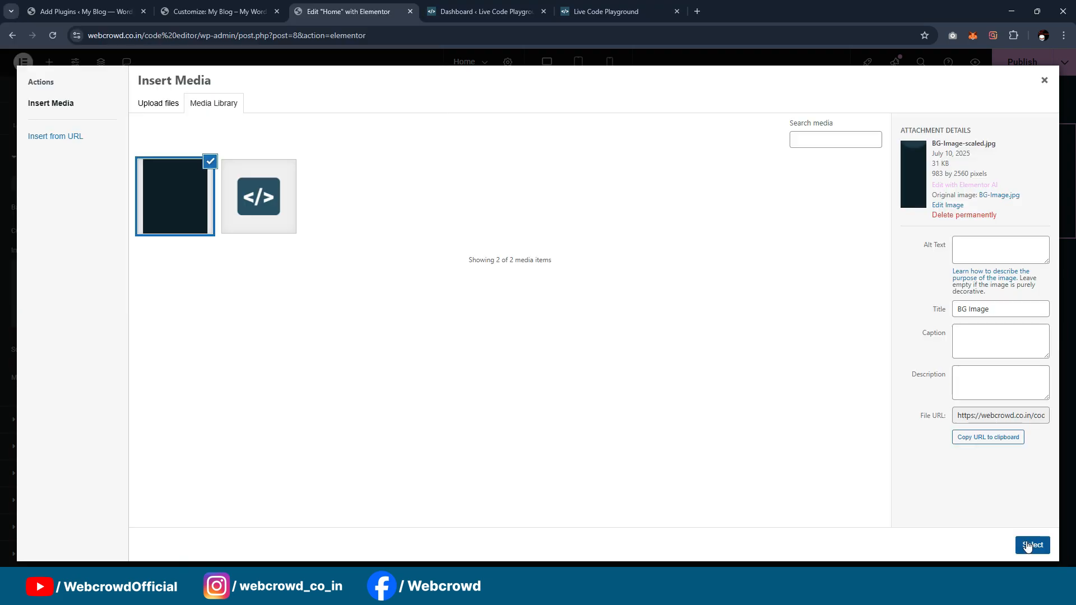
pyautogui.click(1027, 545)
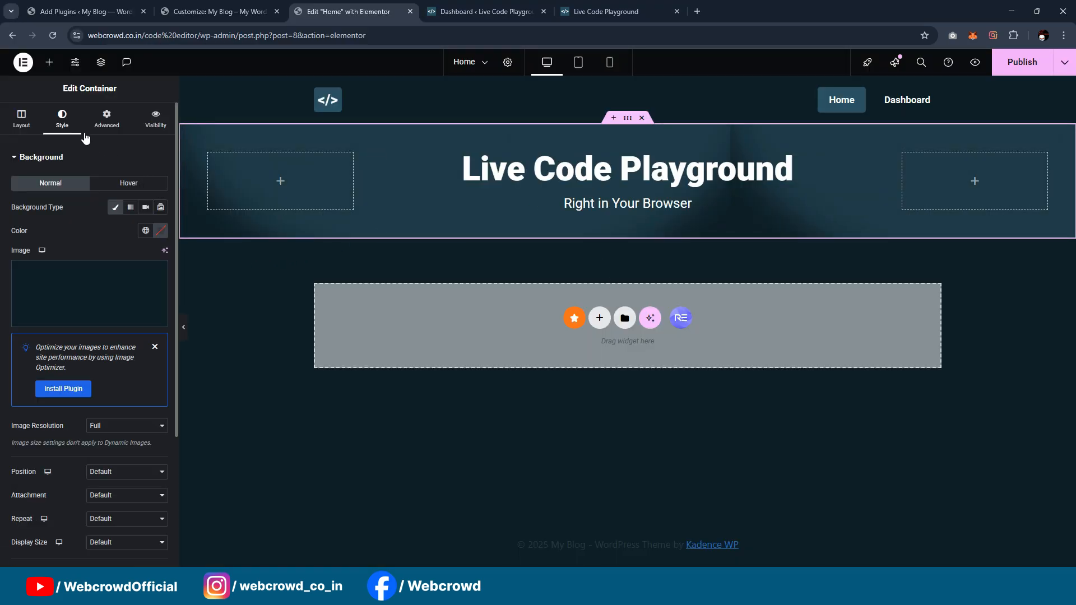
# Step: Set the background image's position to Top Center, repeat to No-repeat and display size to Cover
pyautogui.scroll(-2, 84, 281)
pyautogui.click(101, 359)
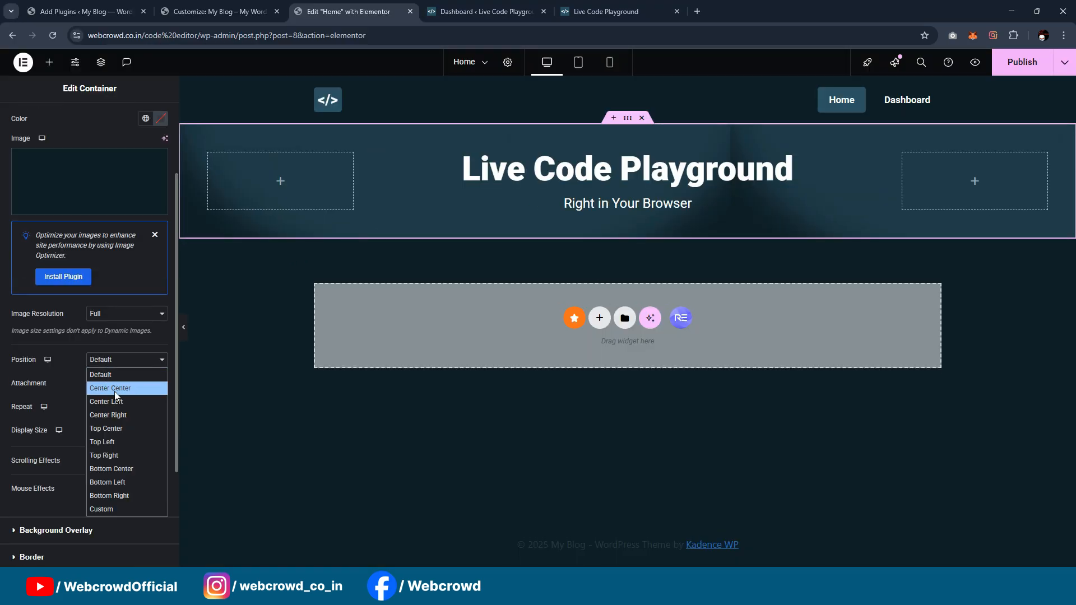
pyautogui.click(114, 388)
pyautogui.click(115, 361)
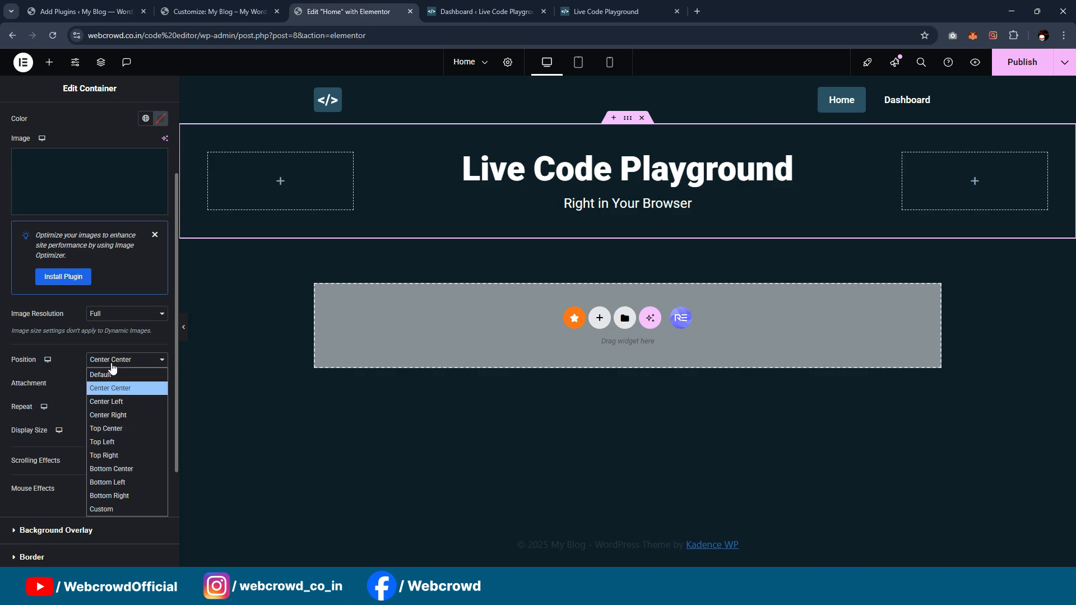
pyautogui.click(132, 429)
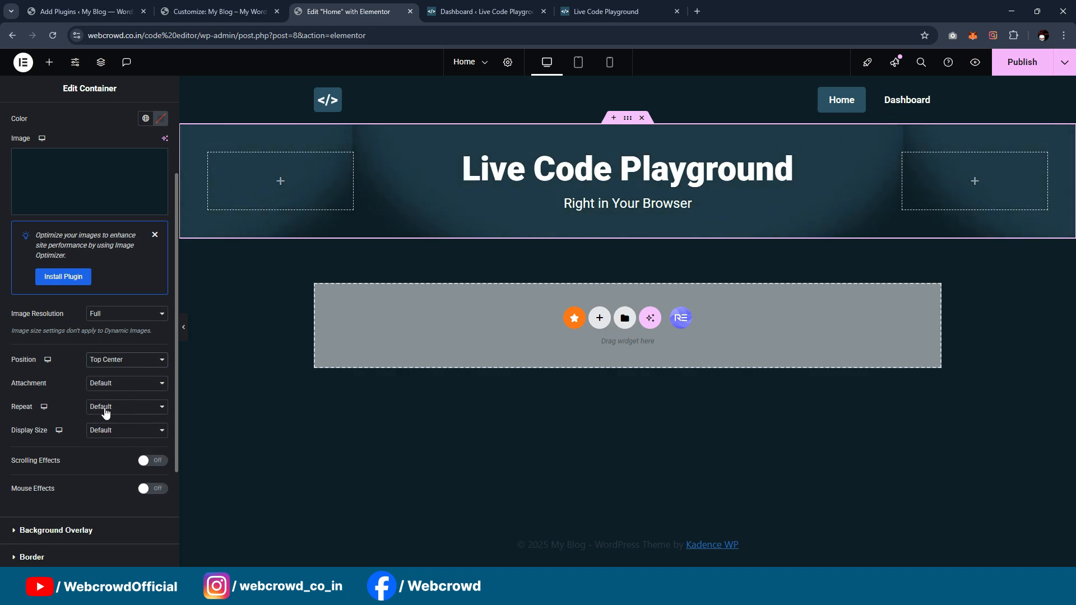
pyautogui.click(106, 413)
pyautogui.click(112, 440)
pyautogui.click(120, 430)
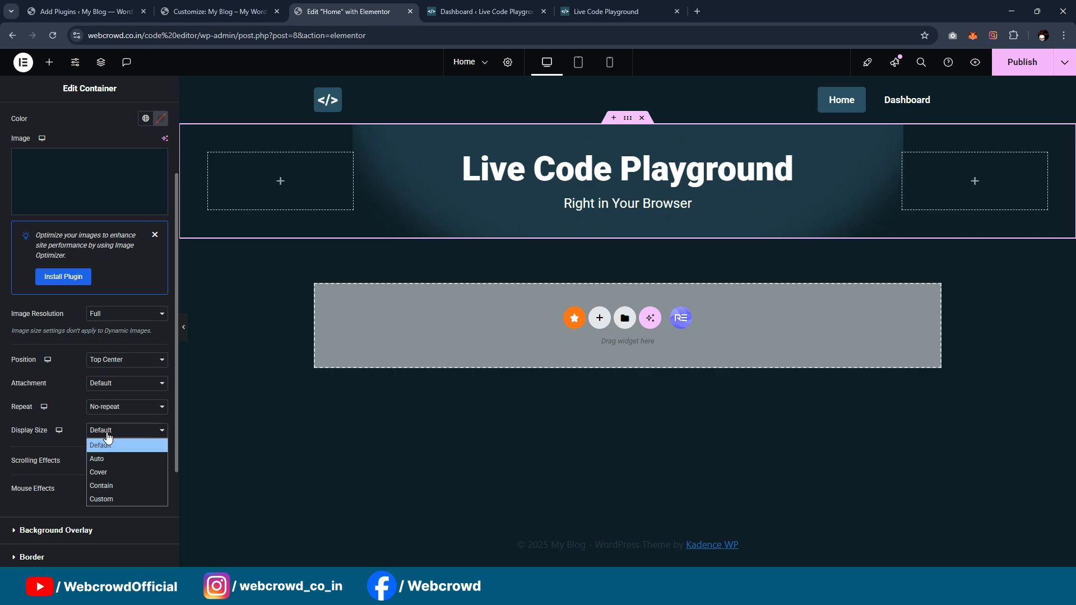
pyautogui.click(110, 472)
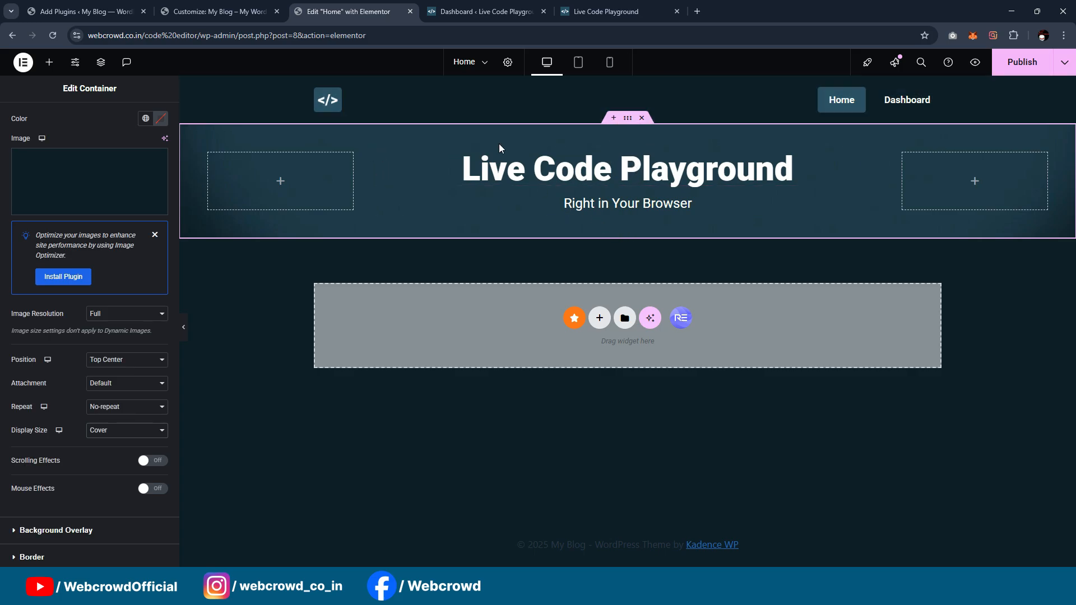
# Step: Check the reference page and set the hero container's unlinked top margin to -87 px so it extends behind the header
pyautogui.click(622, 8)
pyautogui.click(494, 8)
pyautogui.click(357, 6)
pyautogui.click(209, 149)
pyautogui.click(107, 119)
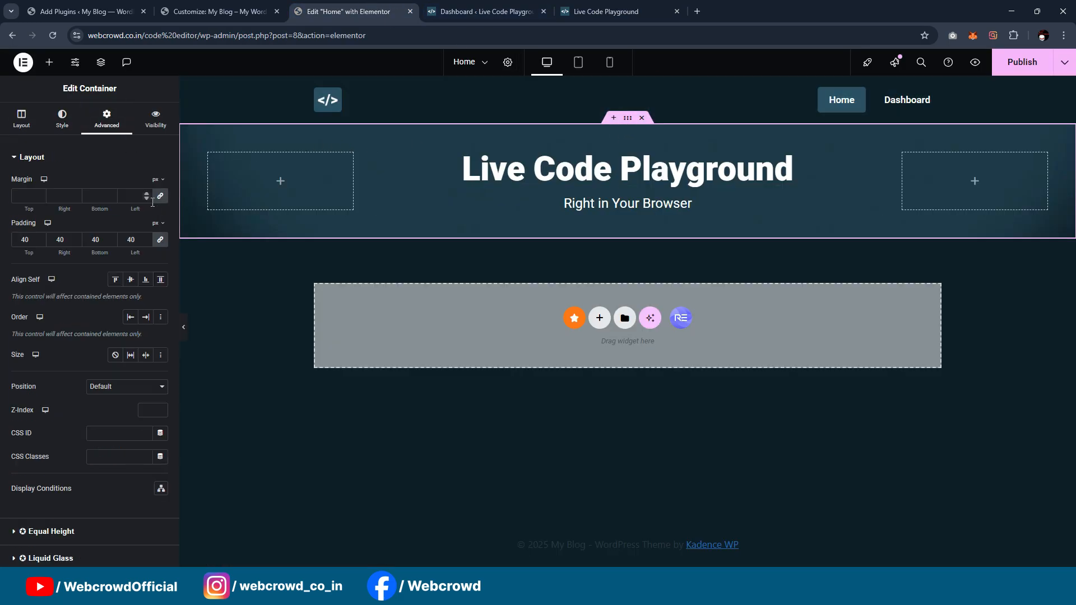
pyautogui.click(160, 196)
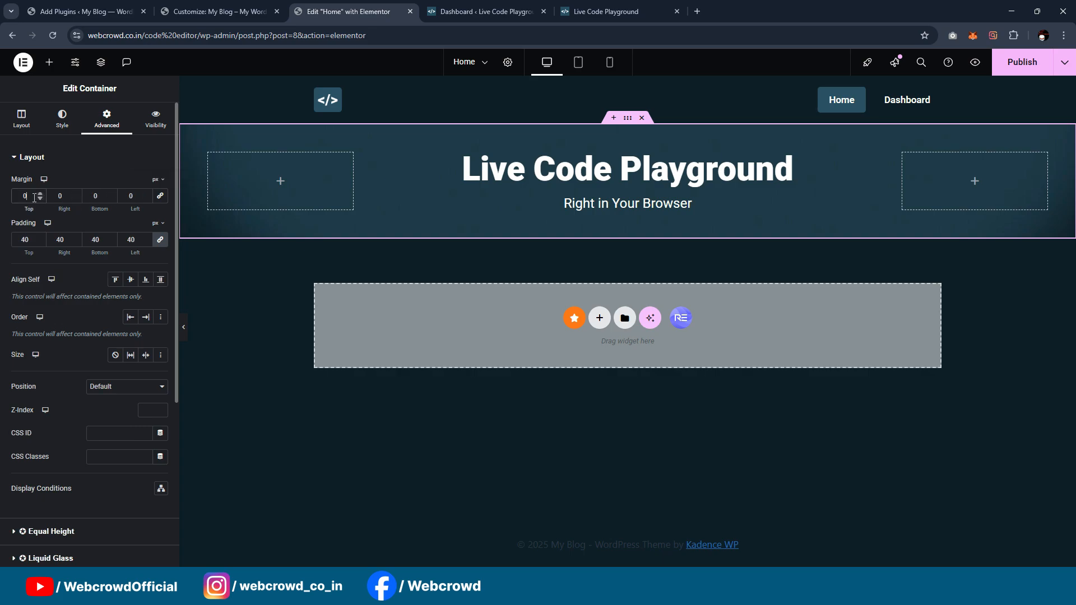
pyautogui.press('Down')
pyautogui.press('Down')
pyautogui.press('Down')
pyautogui.press('Down')
pyautogui.press('Down')
pyautogui.press('Down')
pyautogui.press('Down')
pyautogui.press('Down')
pyautogui.press('Down')
pyautogui.press('Down')
pyautogui.press('Down')
pyautogui.press('Down')
pyautogui.press('Down')
pyautogui.press('Down')
pyautogui.press('Down')
pyautogui.press('Down')
pyautogui.press('Down')
pyautogui.press('Down')
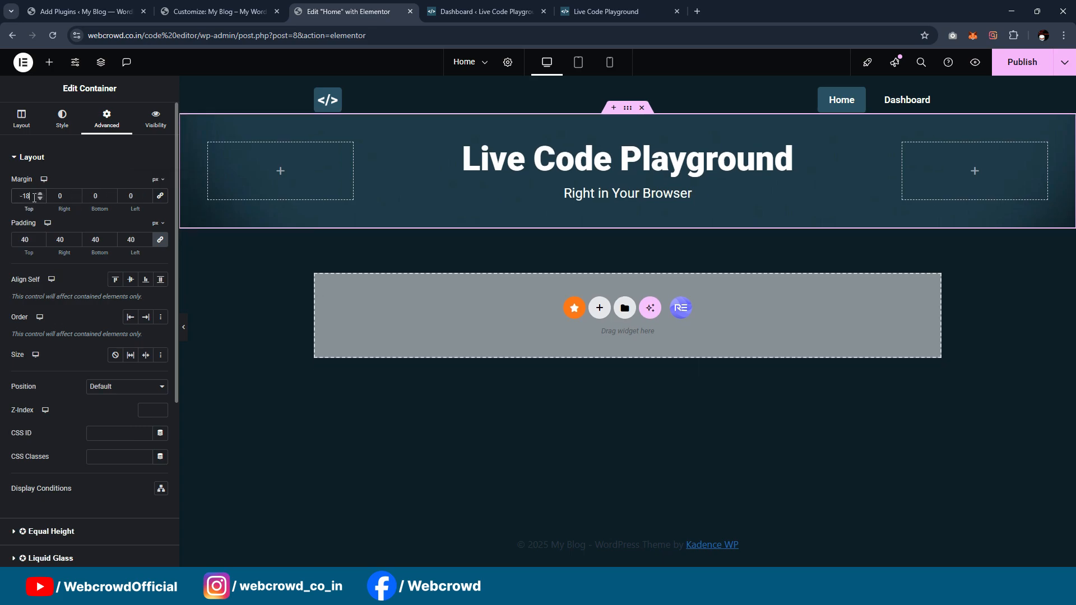
pyautogui.press('Down')
pyautogui.press('Down')
pyautogui.press('Down')
pyautogui.press('Down')
pyautogui.press('Down')
pyautogui.press('Down')
pyautogui.press('Down')
pyautogui.press('Down')
pyautogui.press('Down')
pyautogui.press('Down')
pyautogui.press('Down')
pyautogui.press('Down')
pyautogui.press('Down')
pyautogui.press('Down')
pyautogui.press('Down')
pyautogui.press('Down')
pyautogui.press('Down')
pyautogui.press('Down')
pyautogui.press('Down')
pyautogui.press('Down')
pyautogui.press('Down')
pyautogui.press('Down')
pyautogui.press('Down')
pyautogui.press('Down')
pyautogui.press('Down')
pyautogui.press('Down')
pyautogui.press('Down')
pyautogui.press('Down')
pyautogui.press('Down')
pyautogui.press('Down')
pyautogui.press('Down')
pyautogui.press('Down')
pyautogui.press('Down')
pyautogui.press('Down')
pyautogui.press('Down')
pyautogui.press('Down')
pyautogui.press('Down')
pyautogui.press('Down')
pyautogui.press('Down')
pyautogui.press('Down')
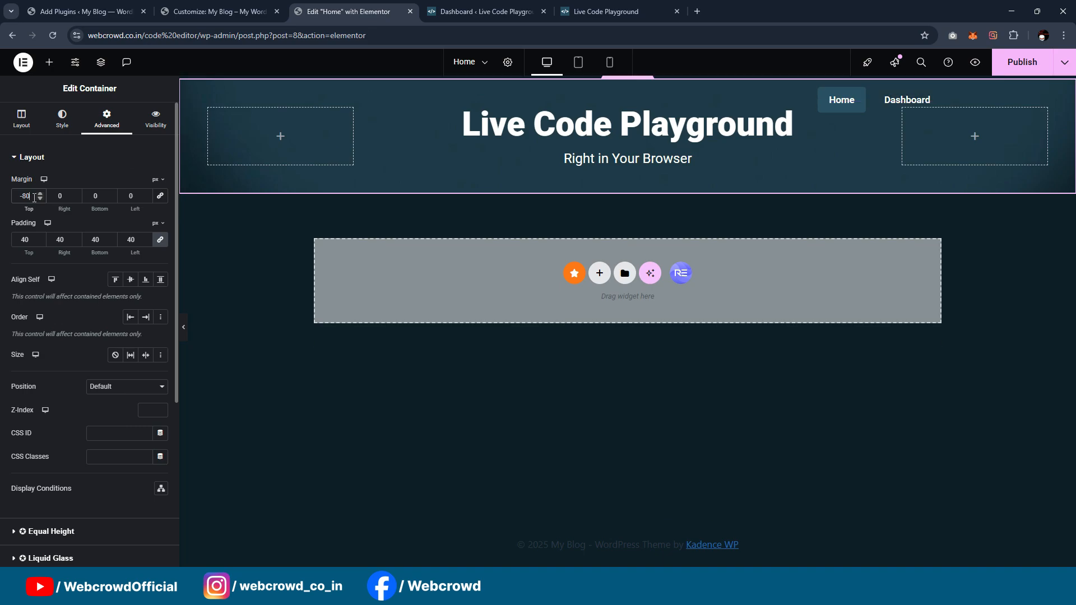
pyautogui.press('Down')
pyautogui.press('Down')
pyautogui.press('Down')
pyautogui.press('Down')
pyautogui.press('Down')
pyautogui.press('Down')
pyautogui.press('Down')
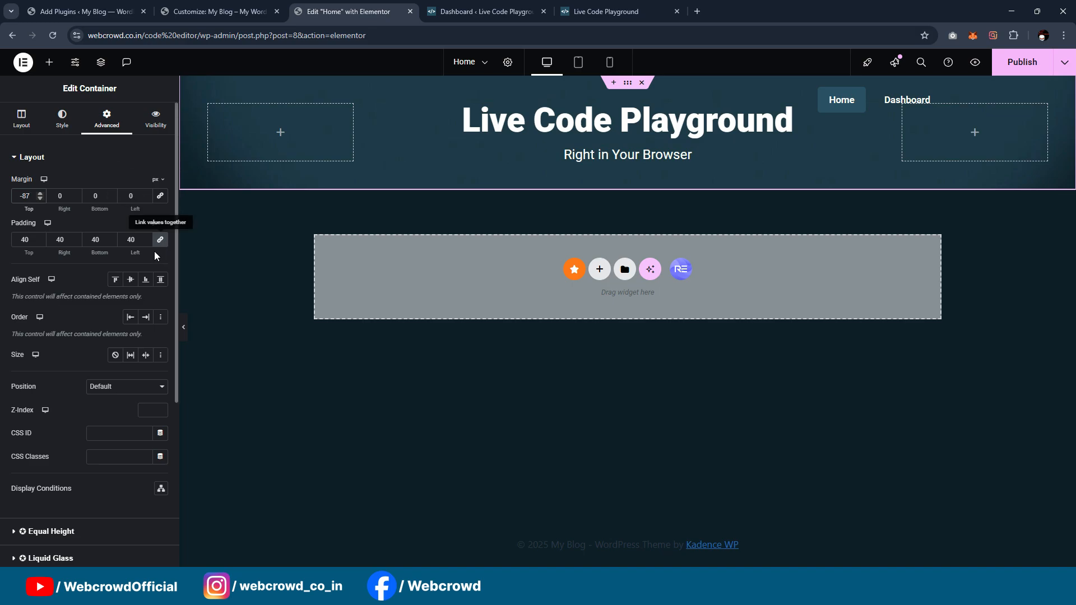
# Step: Try a top padding of 309 px on the hero container and set it back to 40 px
pyautogui.click(31, 240)
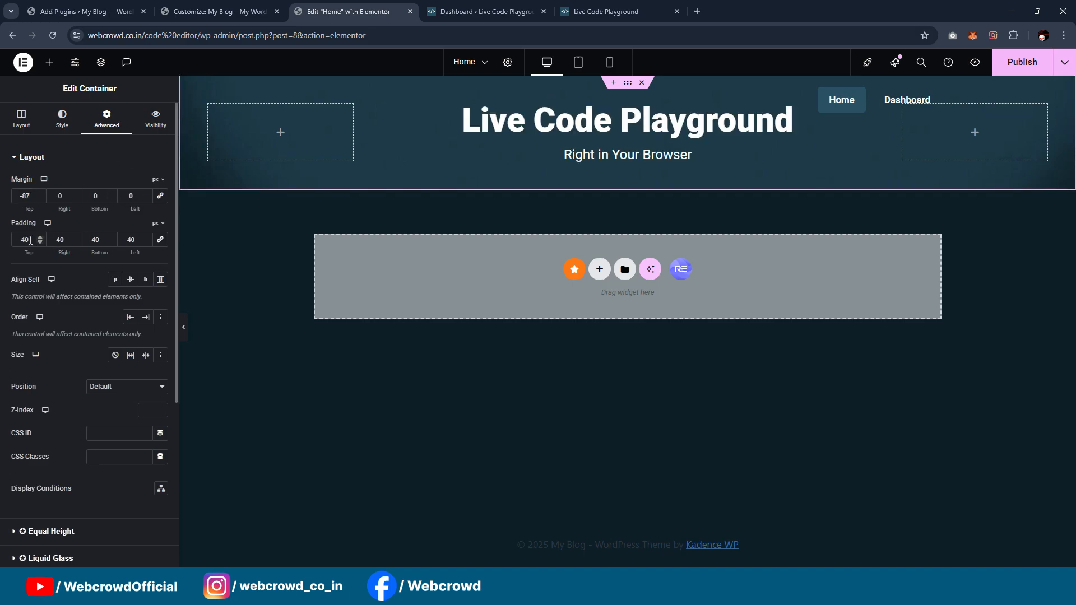
pyautogui.press('Up')
pyautogui.press('Up')
pyautogui.press('Up')
pyautogui.press('Up')
pyautogui.press('Up')
pyautogui.press('Up')
pyautogui.press('Up')
pyautogui.press('Up')
pyautogui.press('Up')
pyautogui.press('Up')
pyautogui.press('Up')
pyautogui.press('Up')
pyautogui.press('Up')
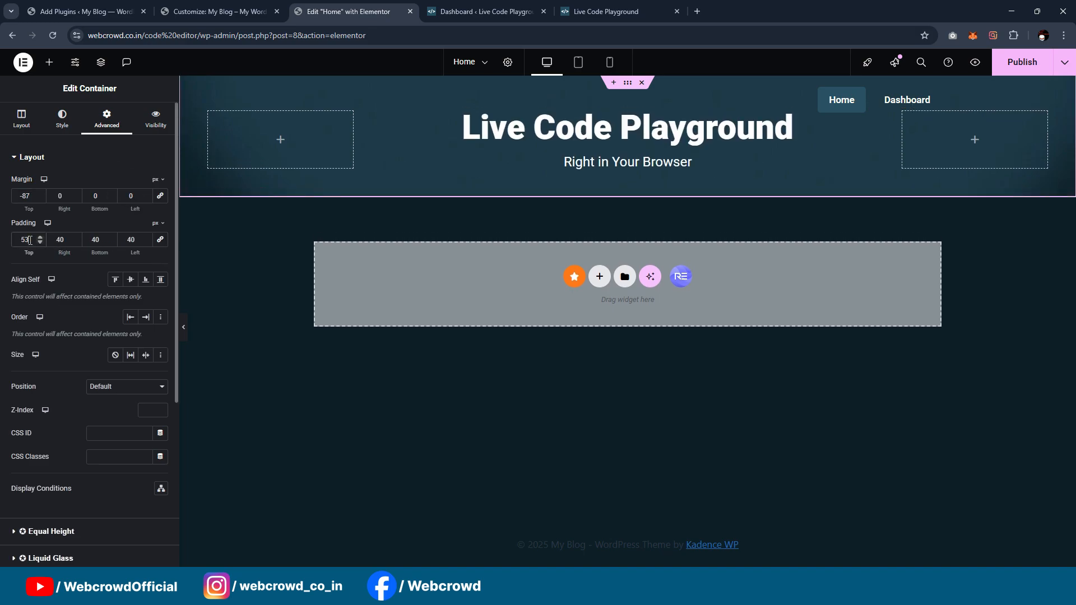
pyautogui.press('Up')
pyautogui.press('Up')
pyautogui.press('Up')
pyautogui.press('Up')
pyautogui.press('Up')
pyautogui.press('Up')
pyautogui.press('Up')
pyautogui.press('Up')
pyautogui.press('Up')
pyautogui.press('Up')
pyautogui.press('Up')
pyautogui.press('Up')
pyautogui.press('Up')
pyautogui.press('Up')
pyautogui.press('Up')
pyautogui.press('Up')
pyautogui.press('Up')
pyautogui.press('Up')
pyautogui.press('Up')
pyautogui.press('Up')
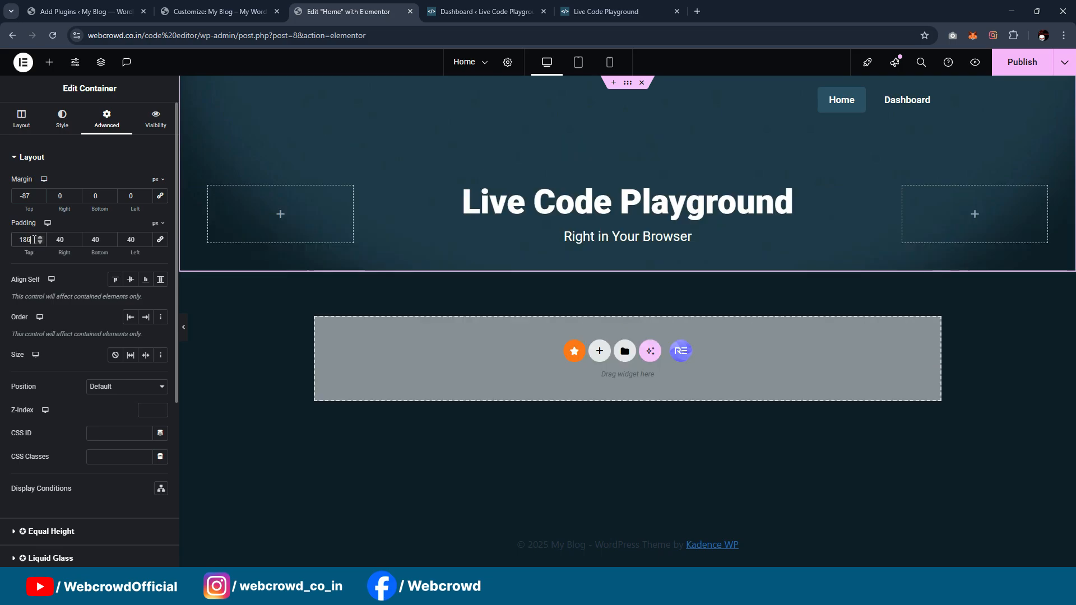
pyautogui.moveTo(34, 240); pyautogui.dragTo(161, 309)
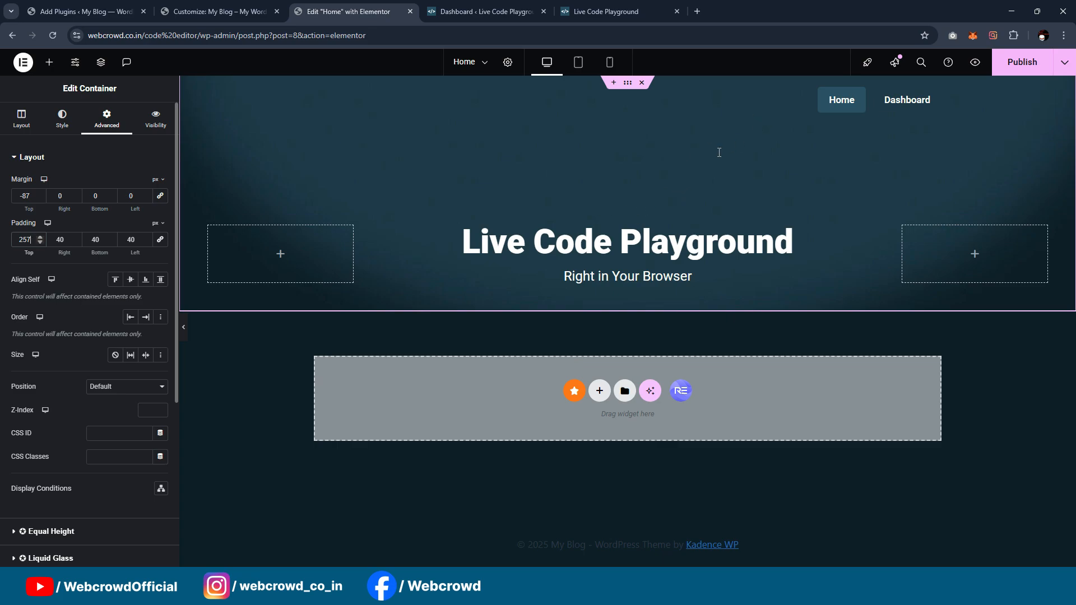
pyautogui.press('Up')
pyautogui.press('Up')
pyautogui.press('Up')
pyautogui.press('Up')
pyautogui.press('Up')
pyautogui.press('Up')
pyautogui.press('Up')
pyautogui.press('Up')
pyautogui.press('Up')
pyautogui.press('Up')
pyautogui.press('Up')
pyautogui.press('Up')
pyautogui.press('Up')
pyautogui.press('Up')
pyautogui.press('Up')
pyautogui.press('Up')
pyautogui.press('Up')
pyautogui.press('Up')
pyautogui.press('Up')
pyautogui.press('Up')
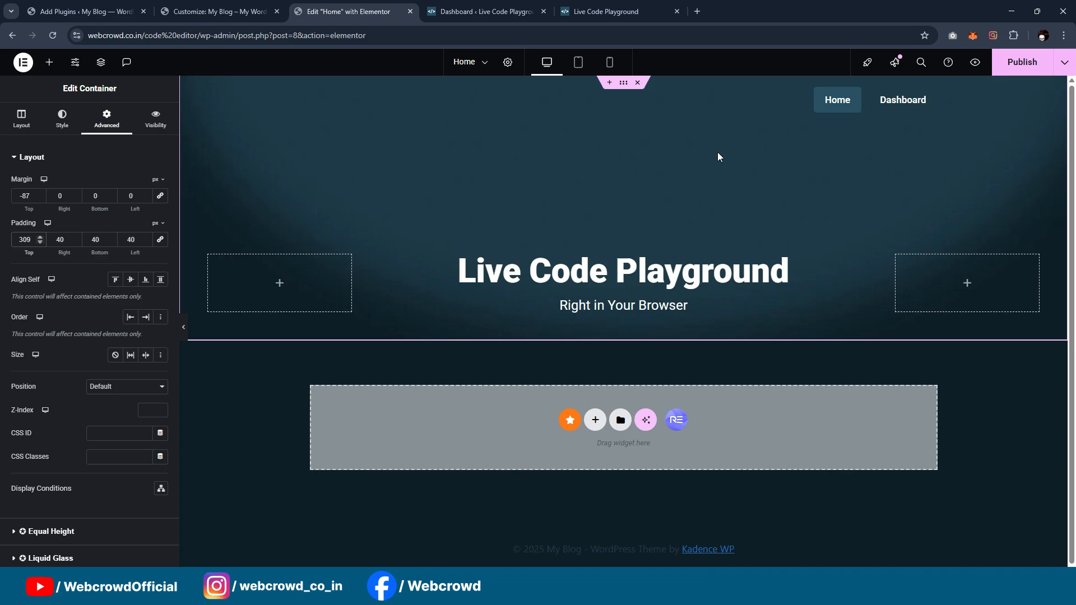
pyautogui.moveTo(34, 241); pyautogui.dragTo(1, 240)
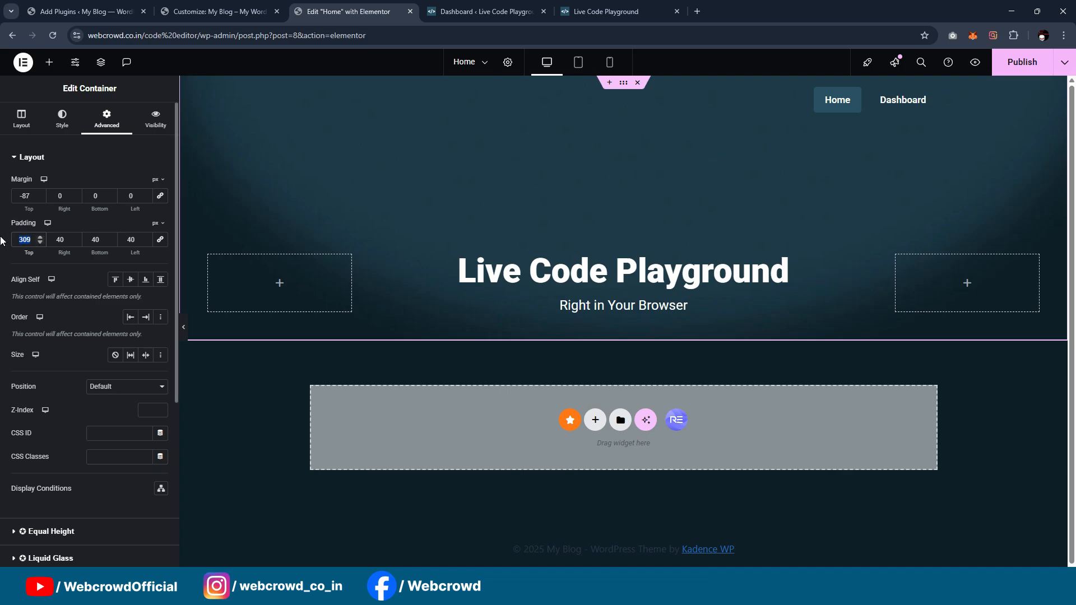
pyautogui.write('40')
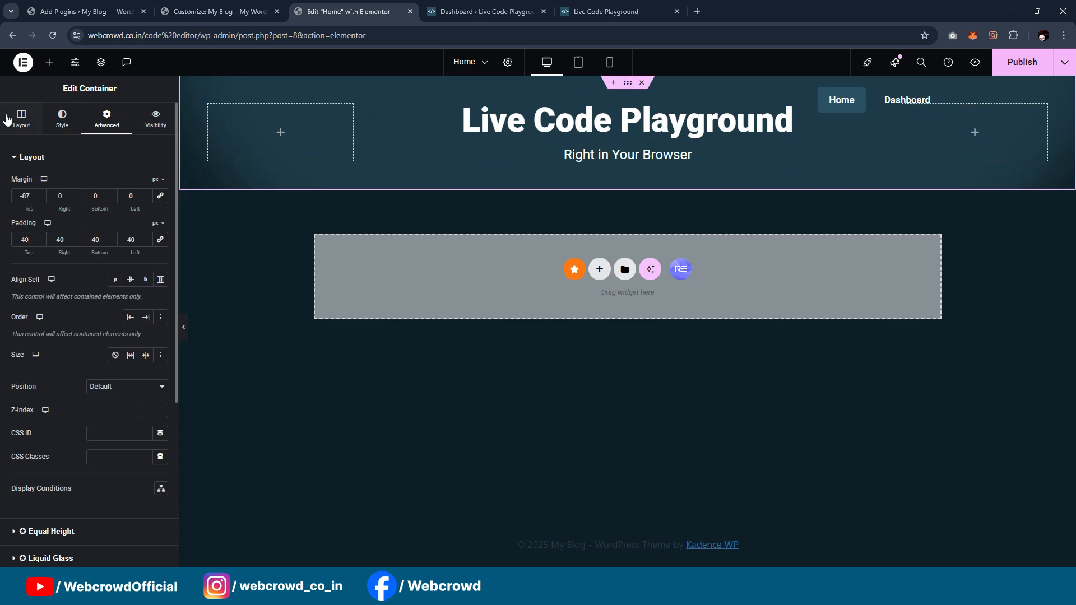
# Step: Set the hero container's minimum height to 571 px
pyautogui.click(21, 119)
pyautogui.moveTo(11, 287); pyautogui.dragTo(44, 298)
pyautogui.moveTo(47, 296); pyautogui.dragTo(62, 300)
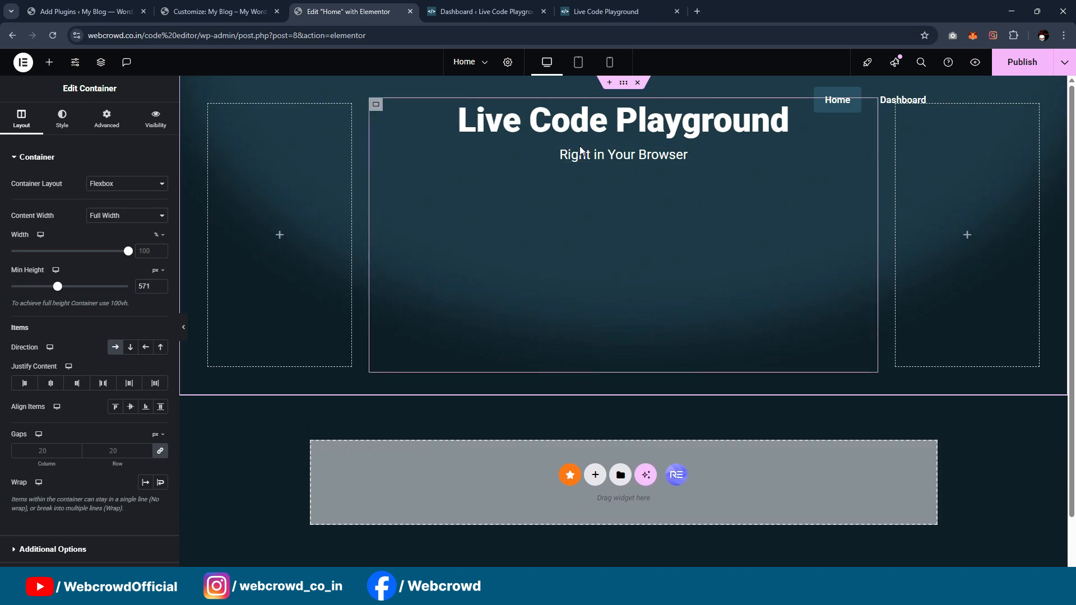
# Step: Set the middle column container's Justify Content to Center and preview the hero section full width
pyautogui.click(375, 106)
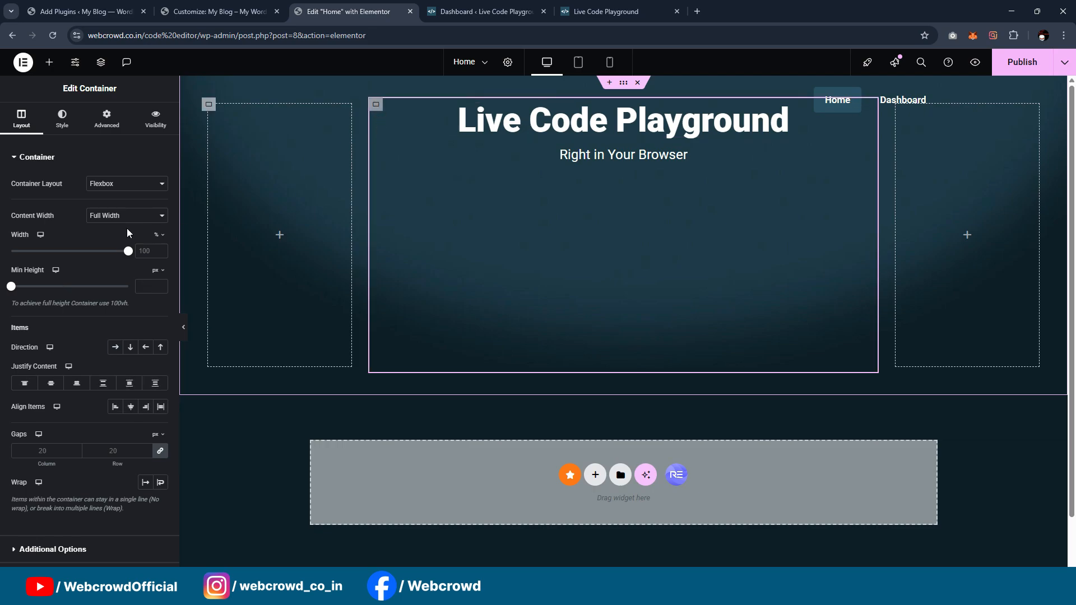
pyautogui.click(51, 384)
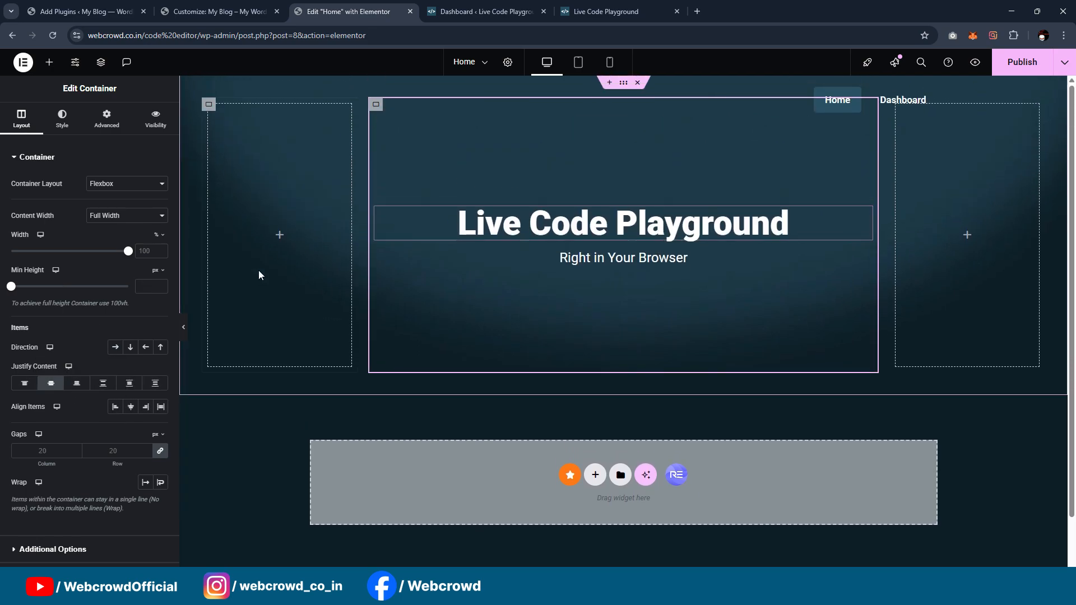
pyautogui.click(187, 327)
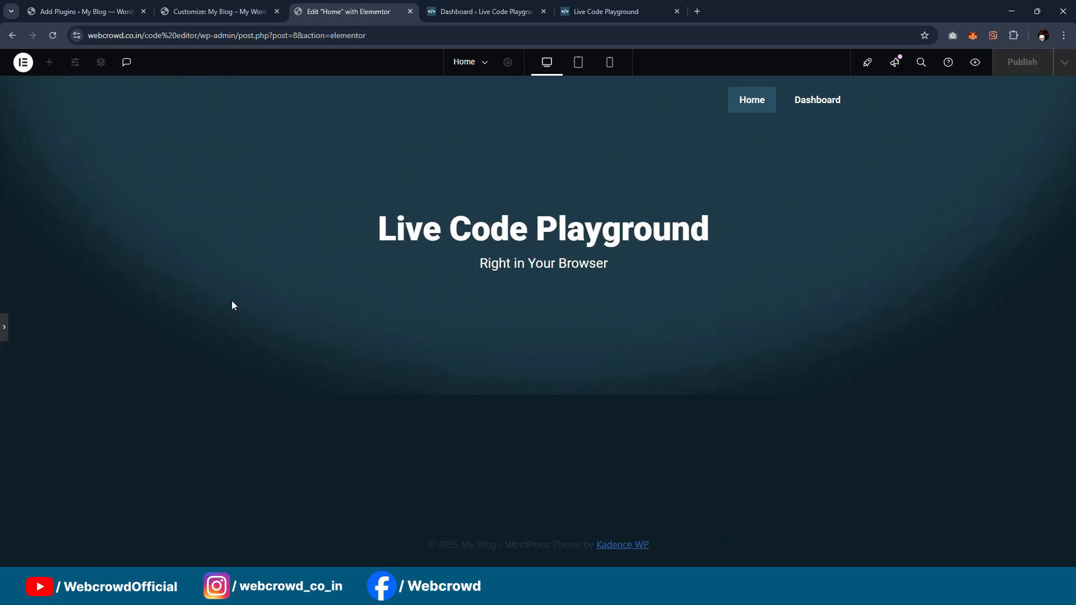
# Step: Compare the hero section with the reference page, including what sits below the "Right in Your Browser" line
pyautogui.click(626, 11)
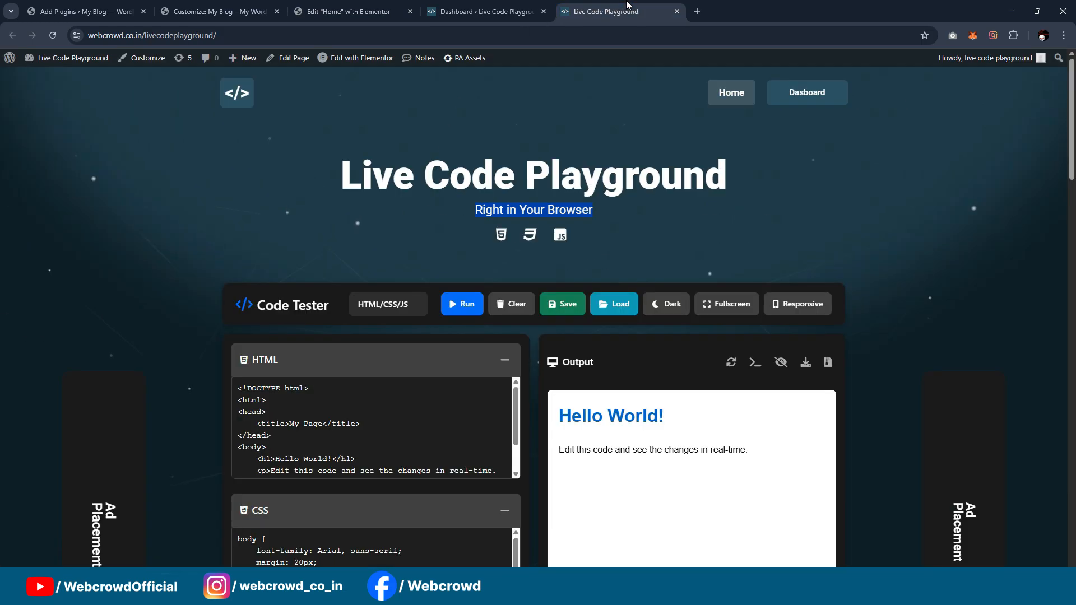
pyautogui.click(389, 5)
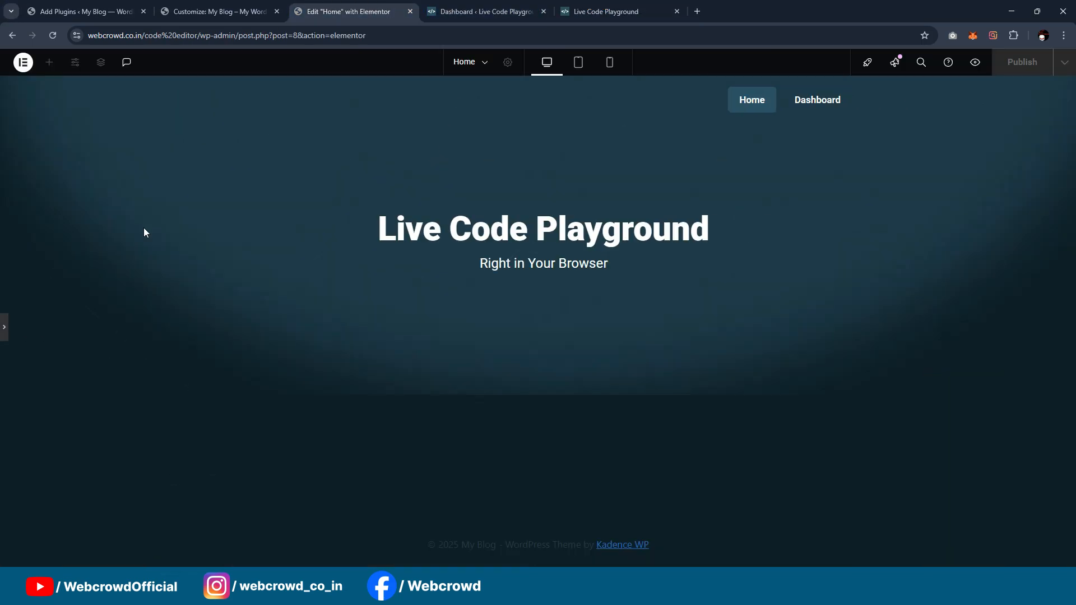
pyautogui.click(4, 328)
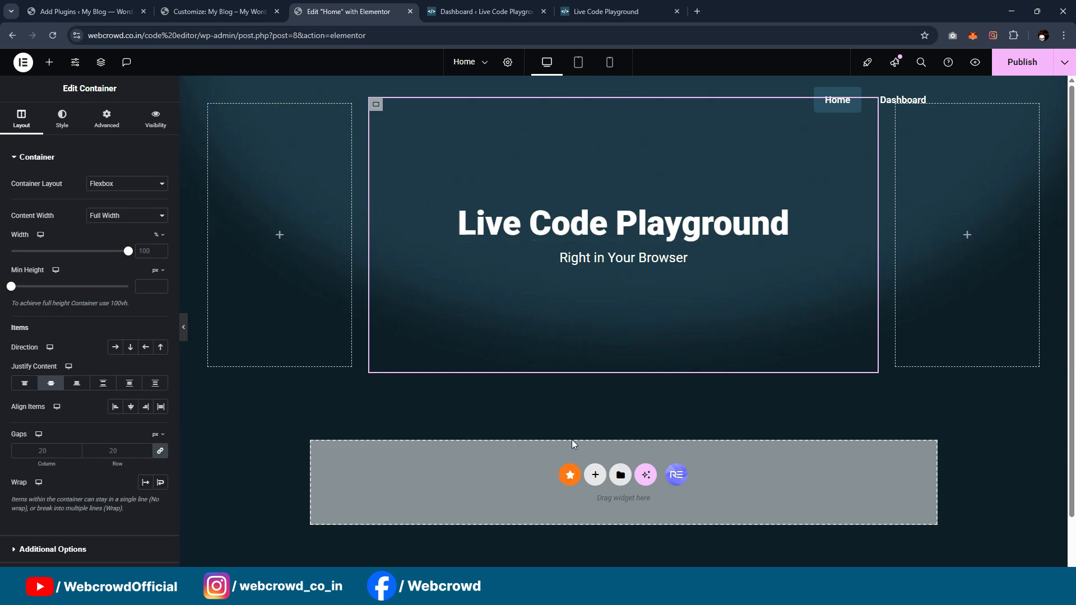
pyautogui.scroll(-1, 580, 268)
pyautogui.scroll(1, 599, 334)
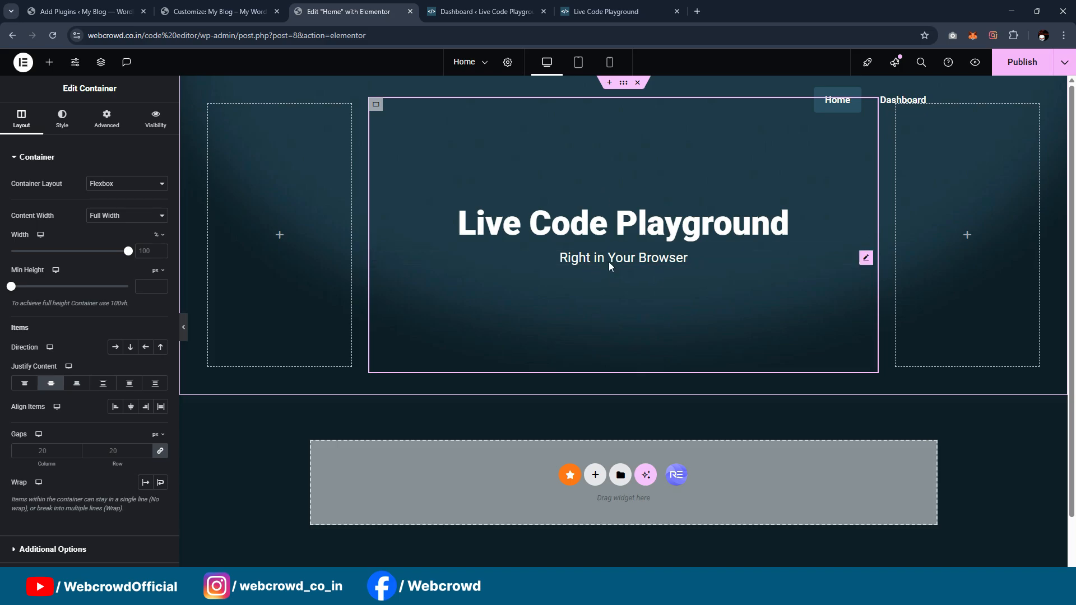
pyautogui.click(605, 12)
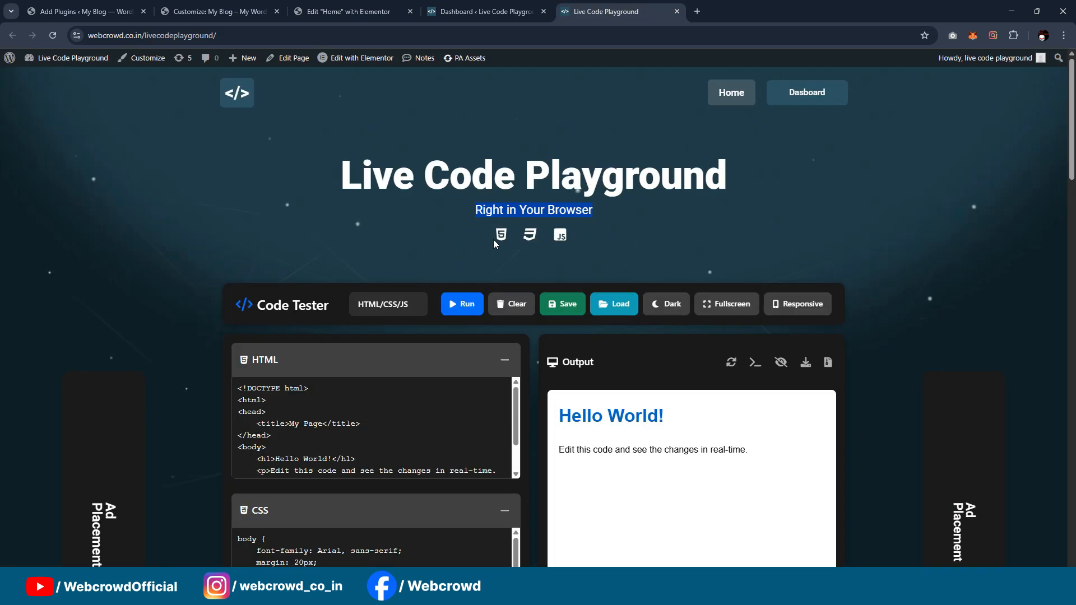
# Step: Return to the Elementor editor and add an Icon List widget beneath the "Right in Your Browser" line
pyautogui.click(430, 7)
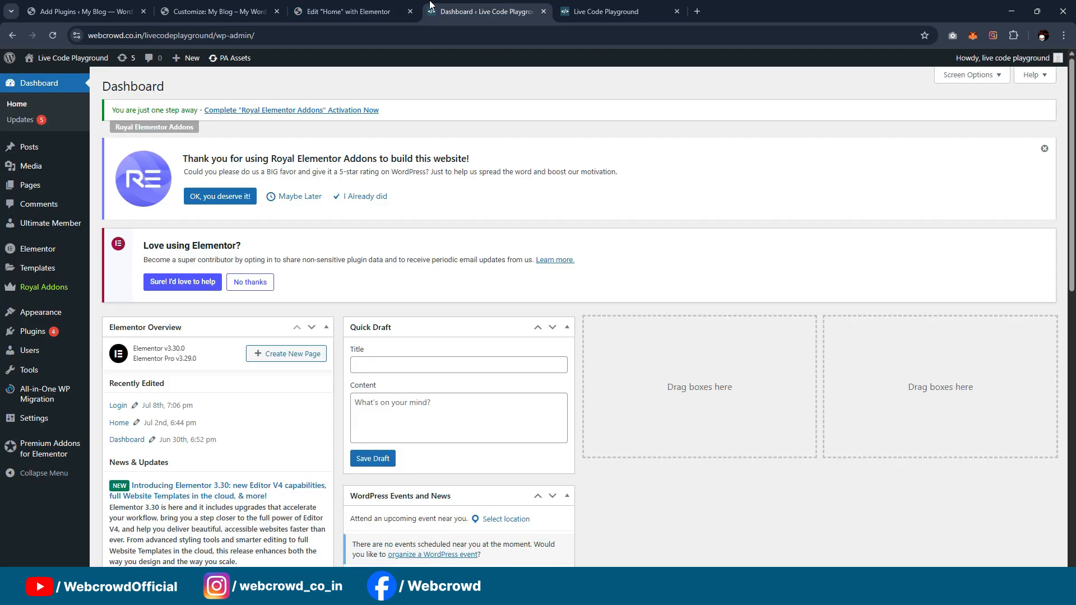
pyautogui.click(359, 11)
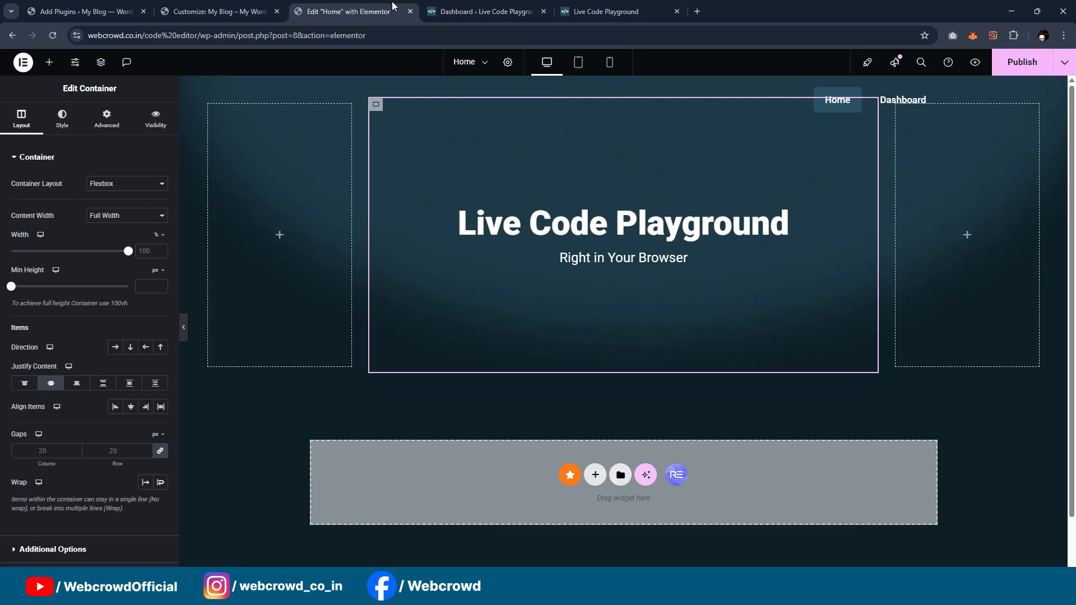
pyautogui.click(49, 63)
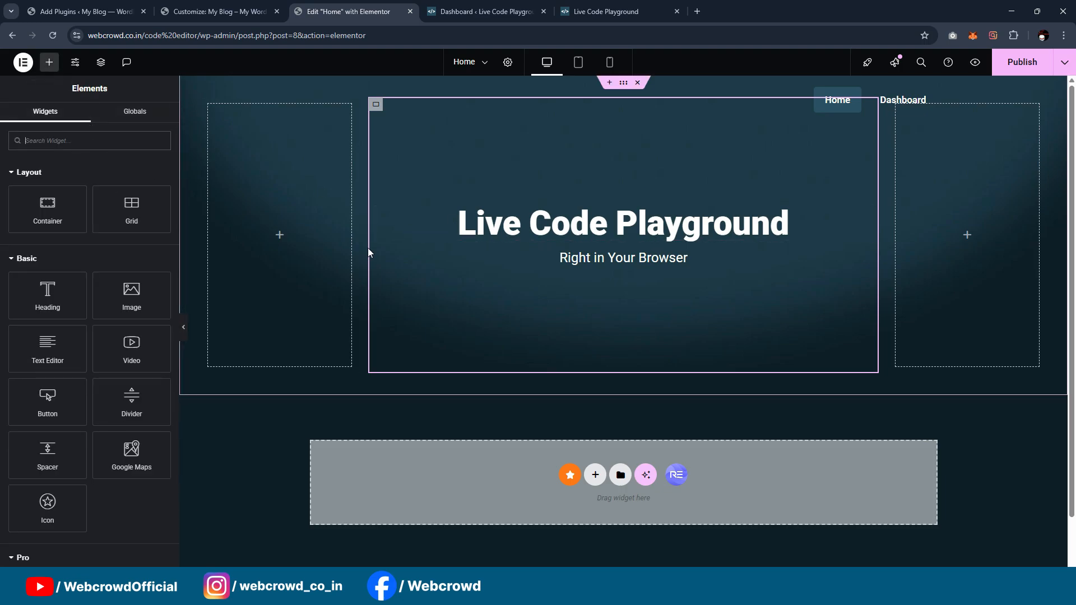
pyautogui.write('i')
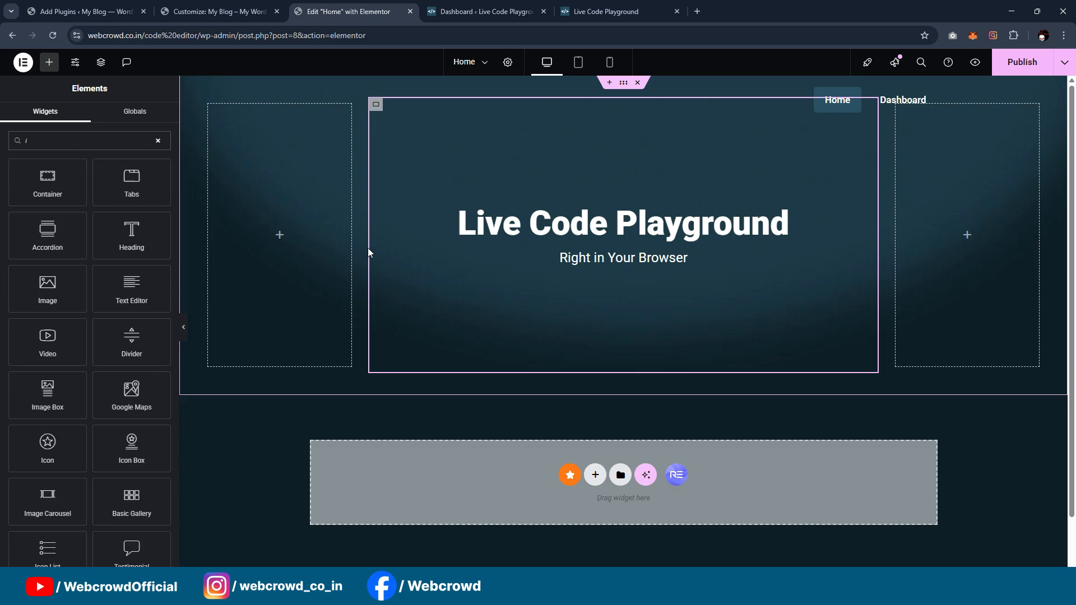
pyautogui.press('BackSpace')
pyautogui.write('lis')
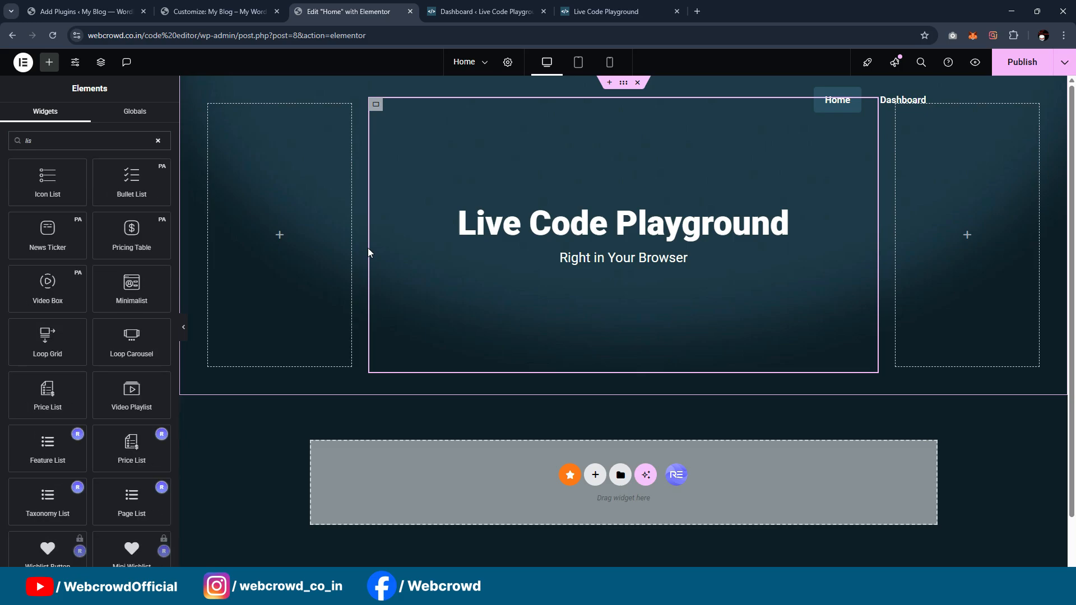
pyautogui.write('t')
pyautogui.moveTo(34, 188); pyautogui.dragTo(638, 259)
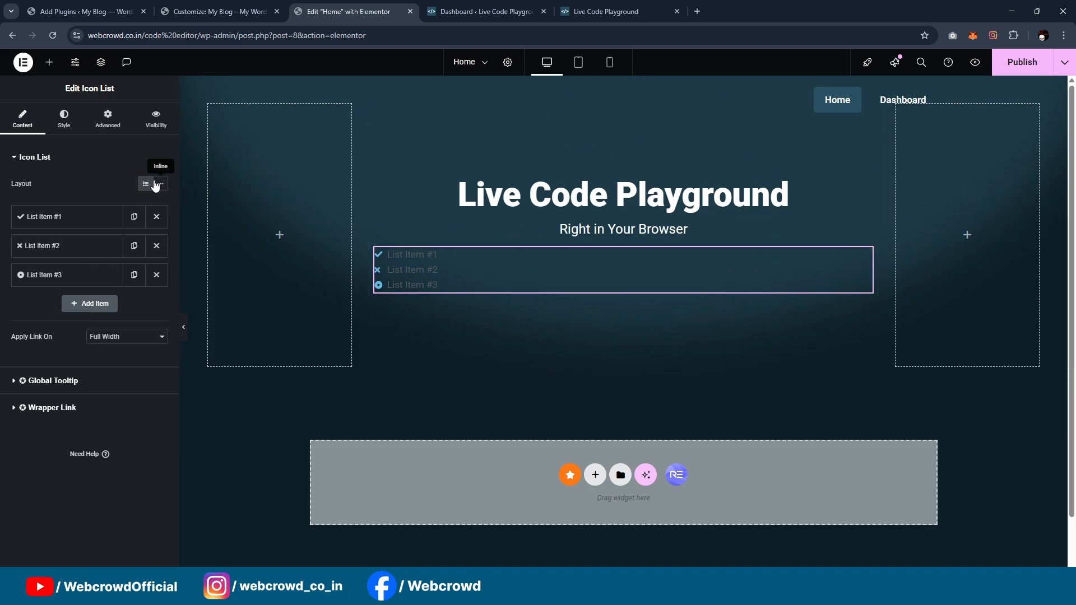
# Step: Set the icon list's layout to Inline and its alignment to center
pyautogui.click(158, 185)
pyautogui.click(64, 119)
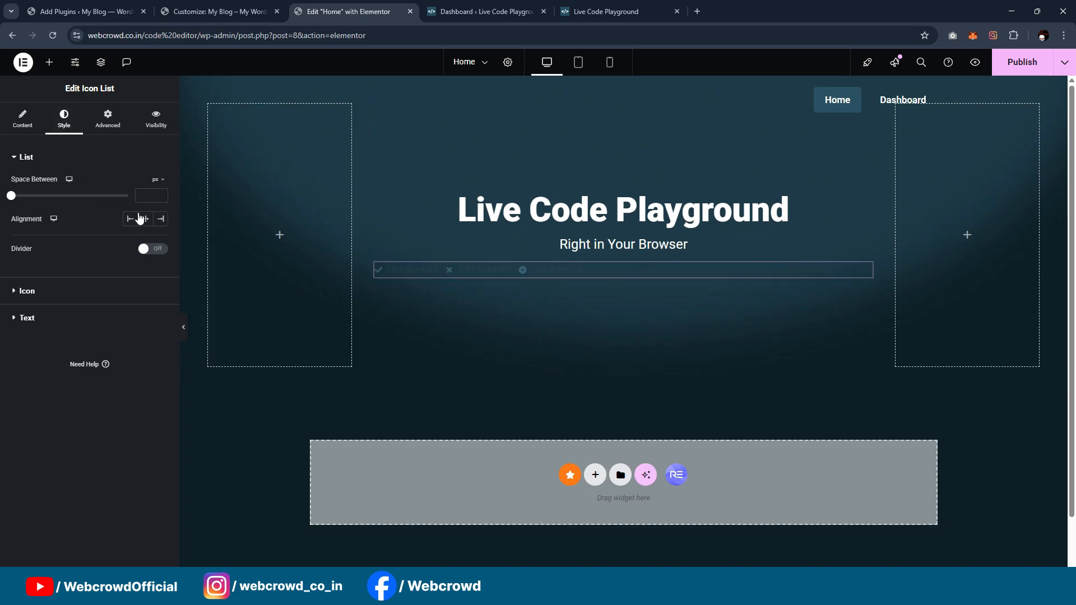
pyautogui.click(146, 219)
# Step: Give the first list item the shield-shaped CSS3 icon after checking the reference page, and clear its text
pyautogui.click(30, 133)
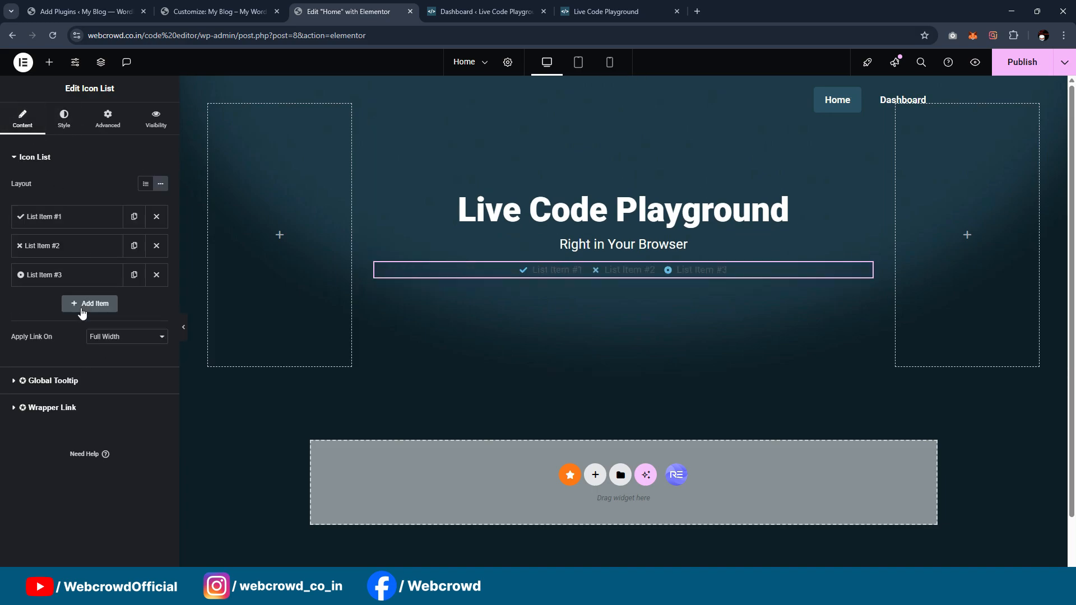
pyautogui.click(61, 217)
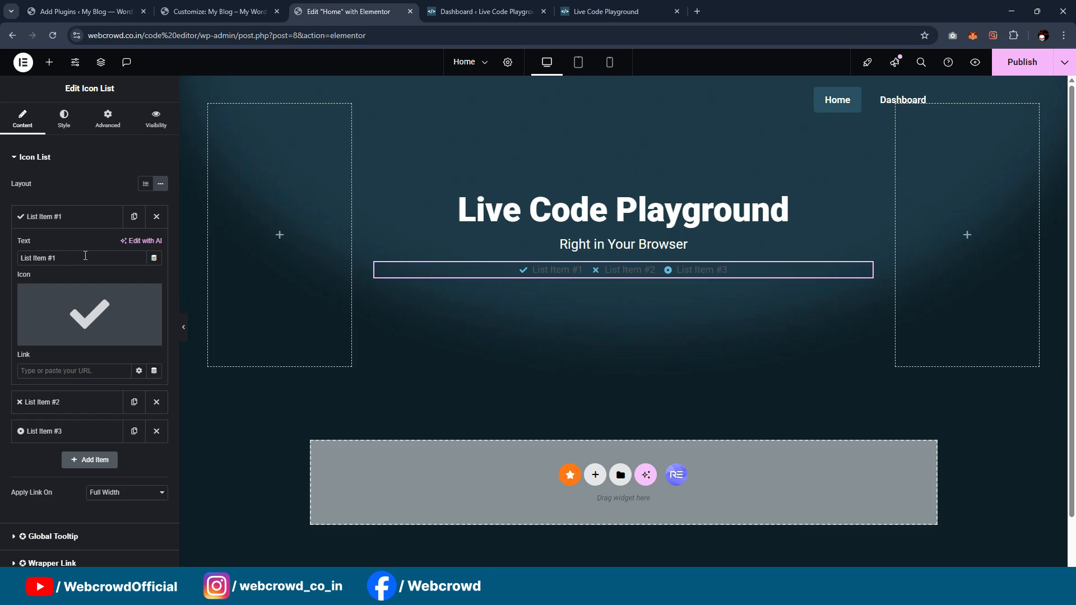
pyautogui.click(104, 303)
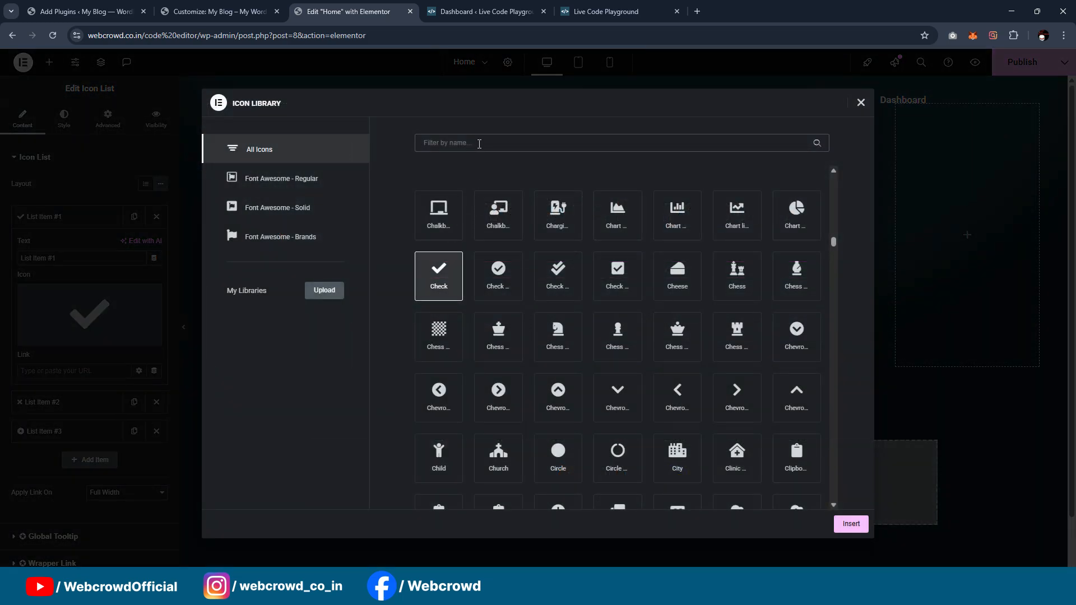
pyautogui.click(642, 6)
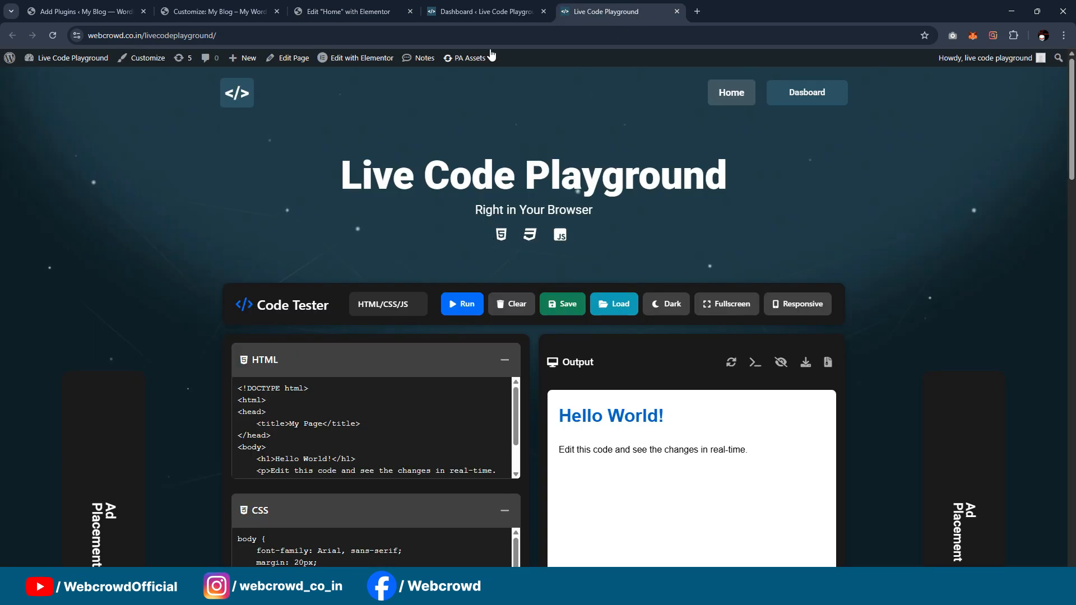
pyautogui.click(485, 11)
pyautogui.click(347, 12)
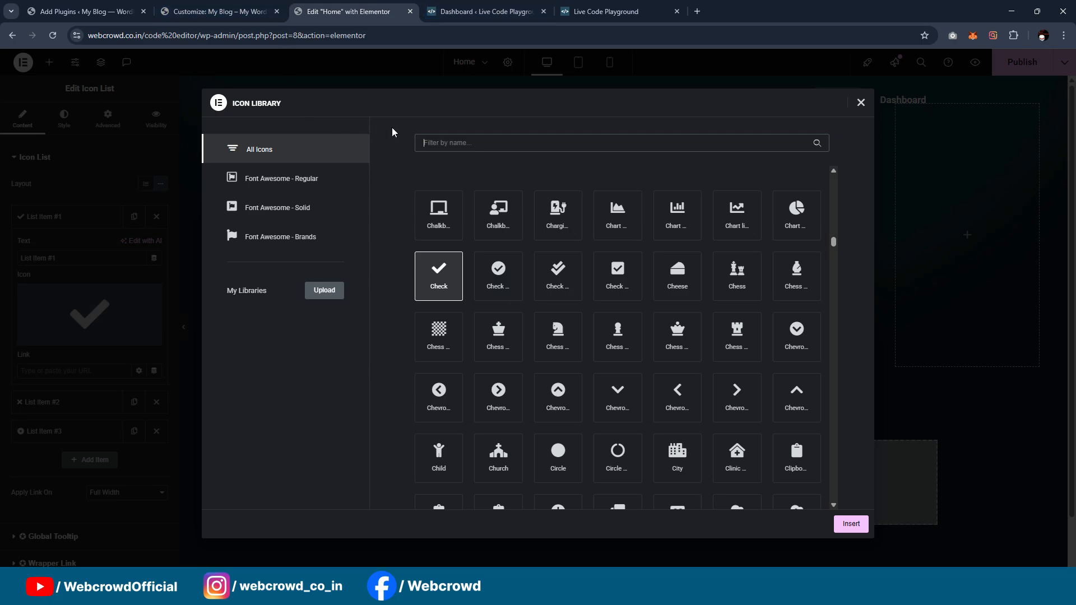
pyautogui.write('css')
pyautogui.click(506, 227)
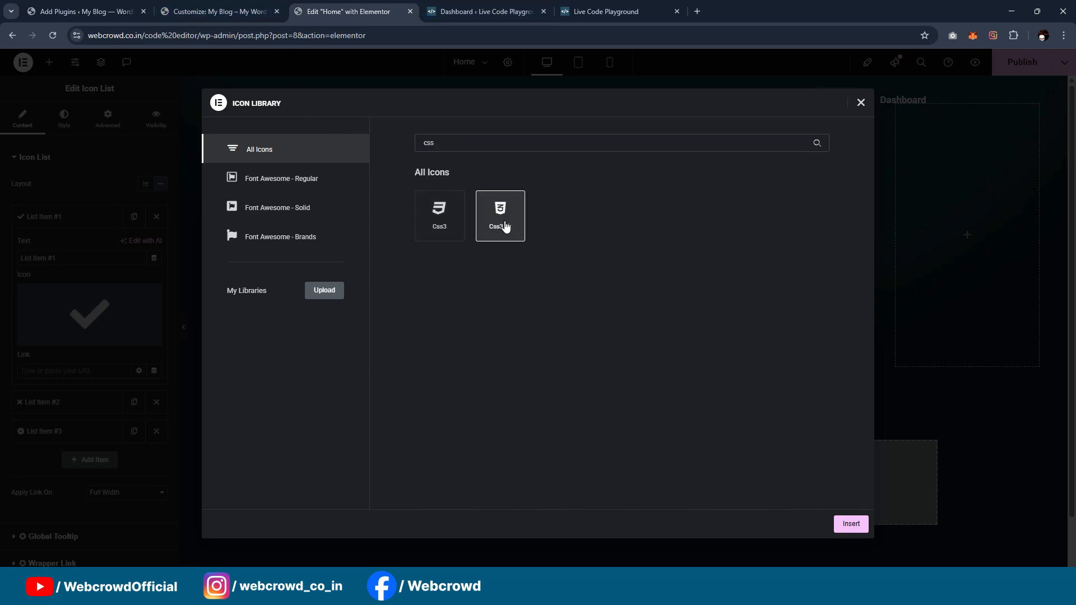
pyautogui.click(849, 524)
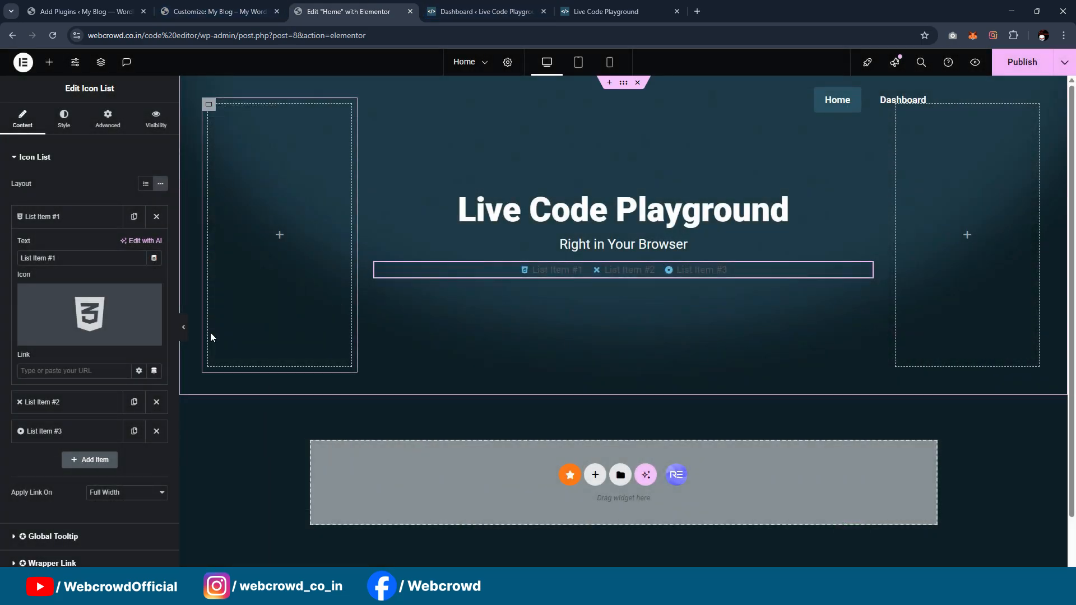
pyautogui.click(80, 256)
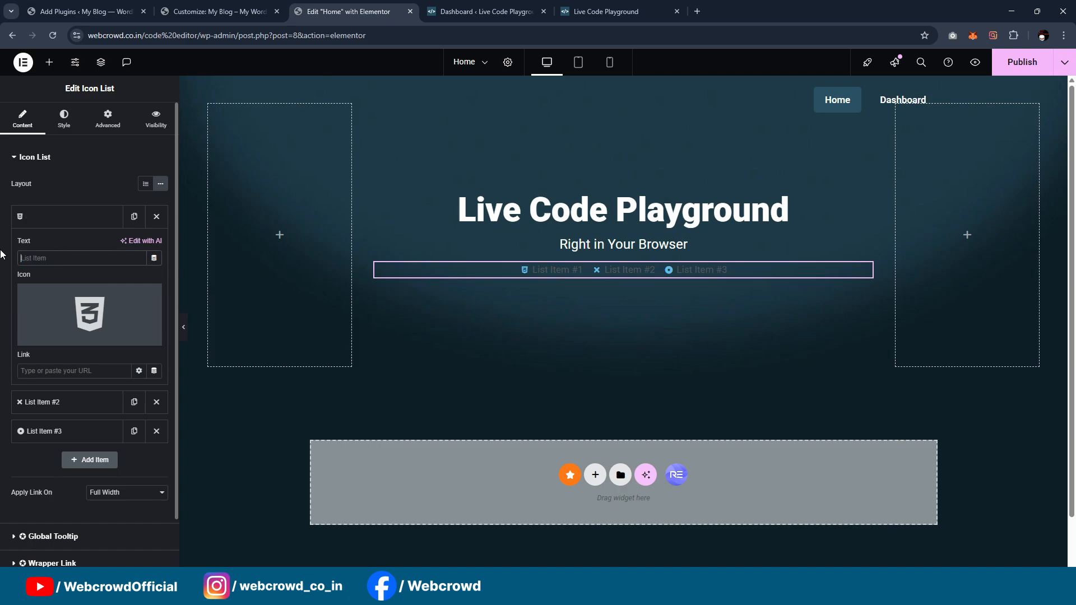
pyautogui.click(94, 259)
pyautogui.click(107, 217)
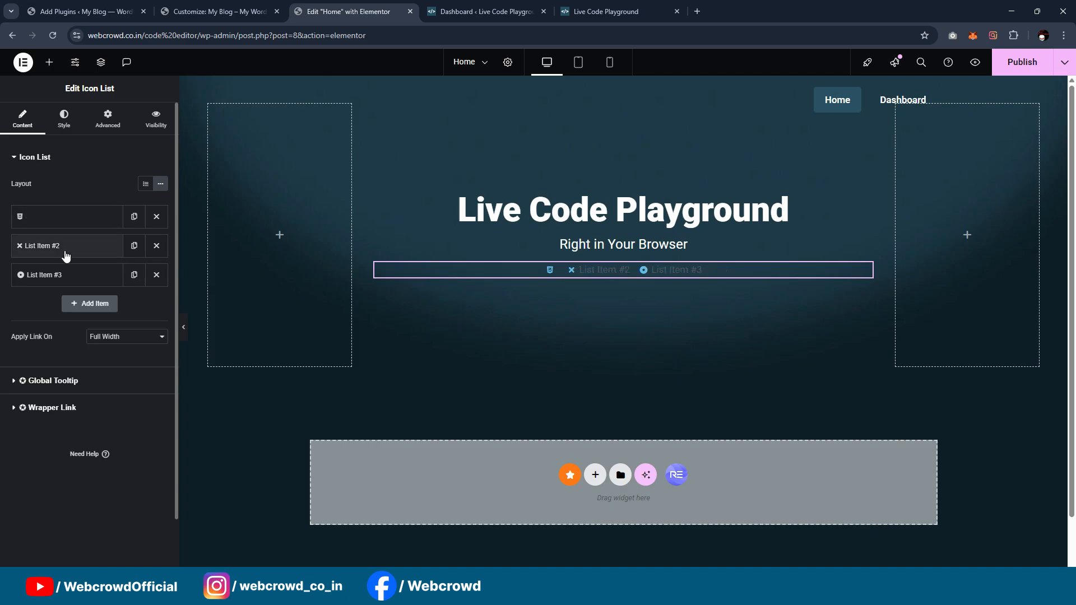
# Step: Change the icon of List Item #2 to the Html5 icon
pyautogui.click(66, 253)
pyautogui.click(112, 328)
pyautogui.click(530, 143)
pyautogui.write('h')
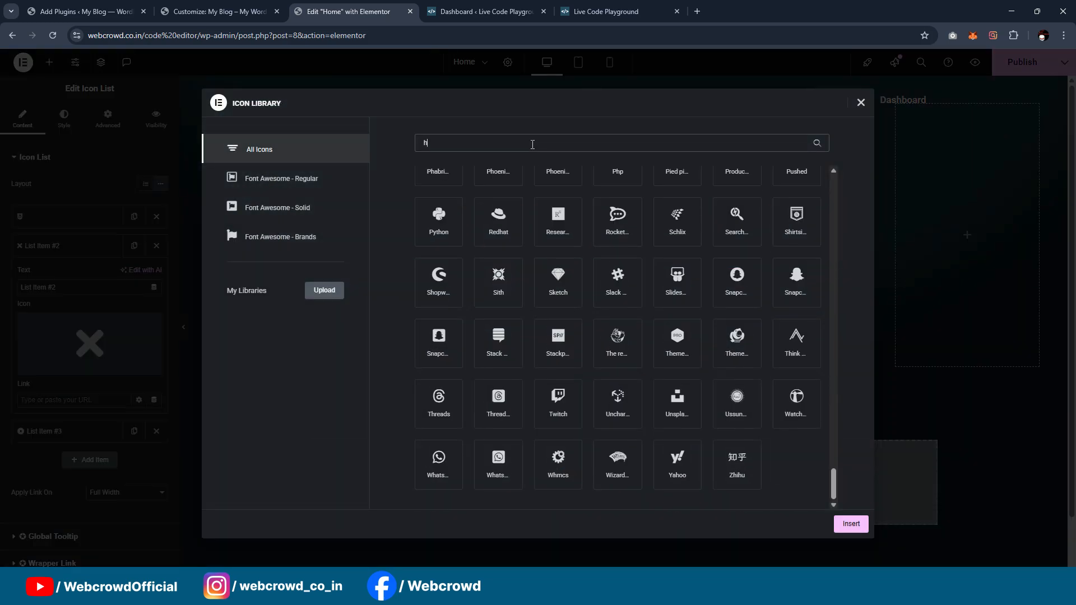
pyautogui.write('tml')
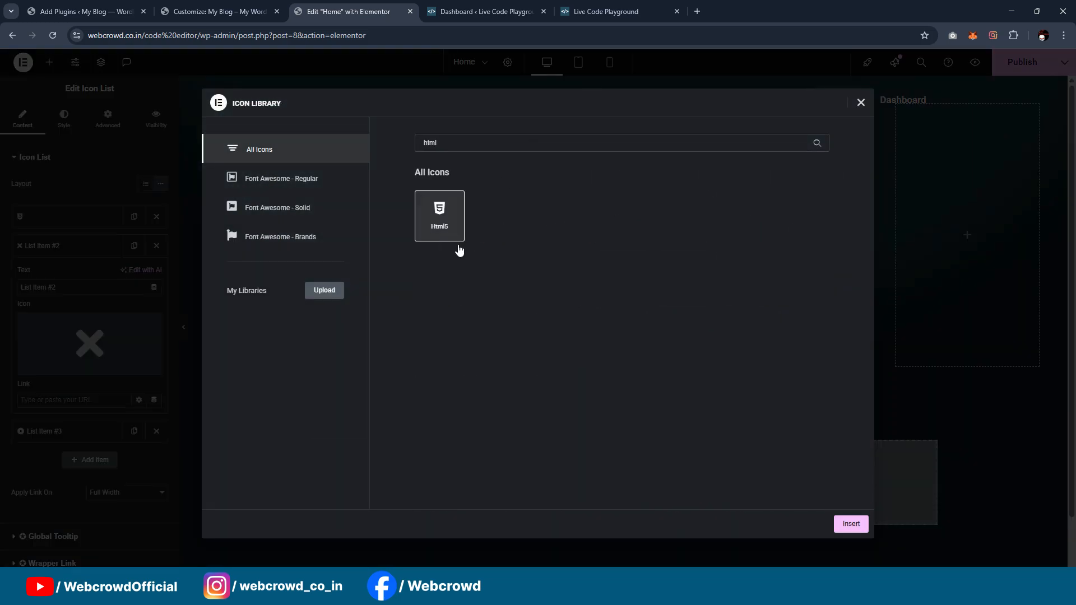
pyautogui.click(852, 530)
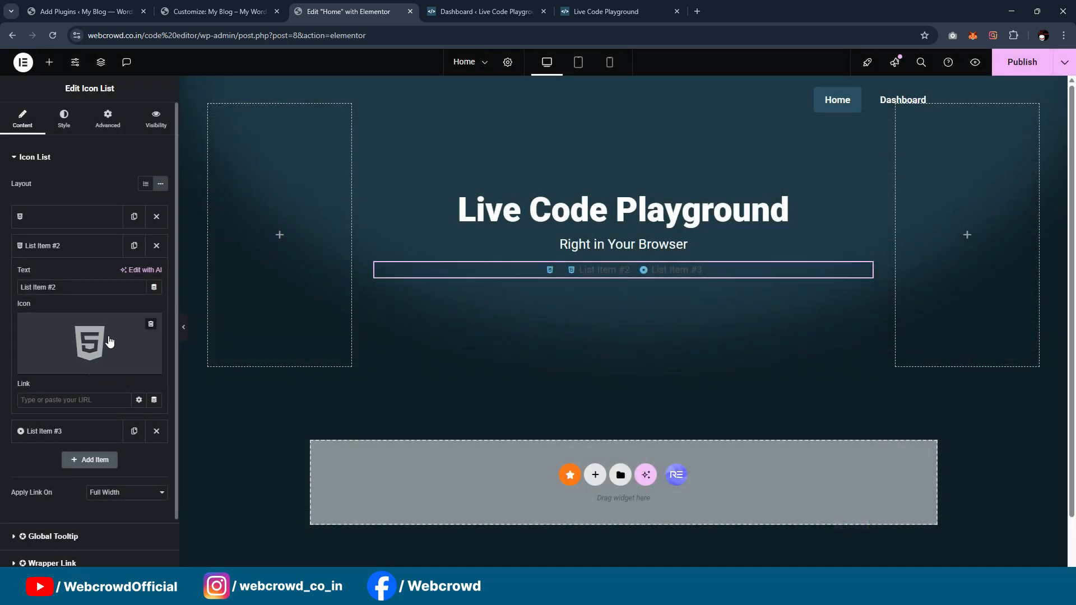
# Step: Move the HTML5 item above the CSS3 item and clear its text
pyautogui.click(73, 255)
pyautogui.moveTo(72, 258); pyautogui.dragTo(75, 232)
pyautogui.click(73, 217)
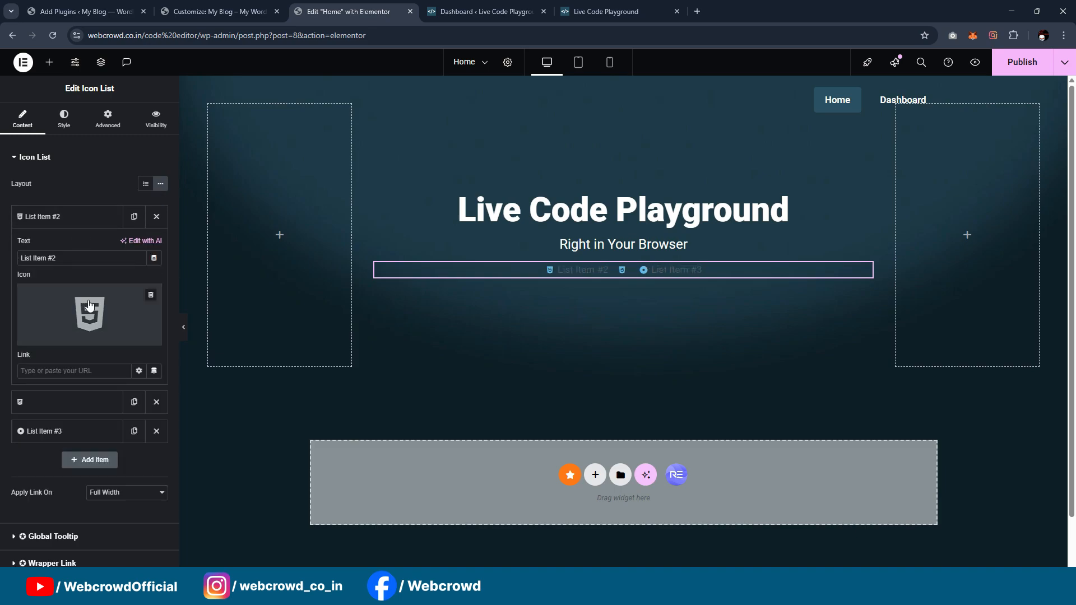
pyautogui.click(79, 258)
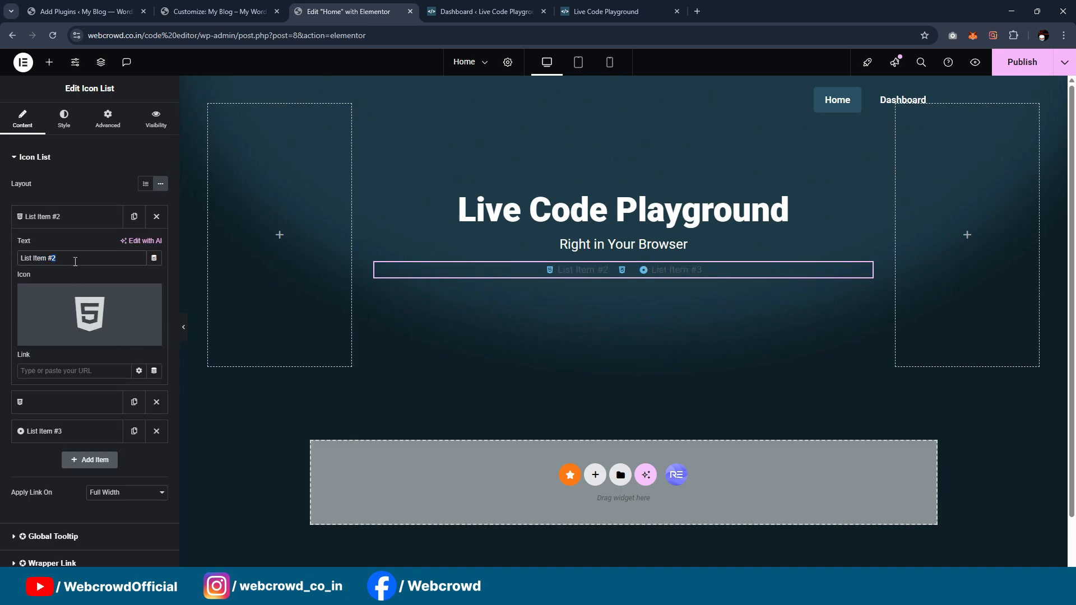
pyautogui.press('BackSpace')
pyautogui.click(69, 216)
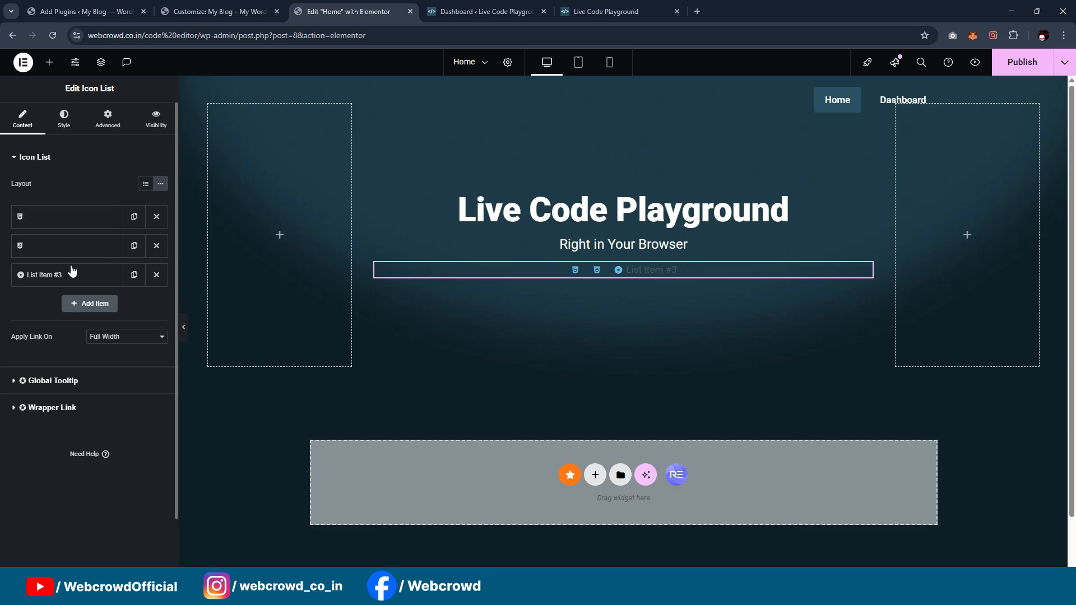
# Step: Give List Item #3 the square JS icon and clear its text
pyautogui.click(73, 274)
pyautogui.click(92, 315)
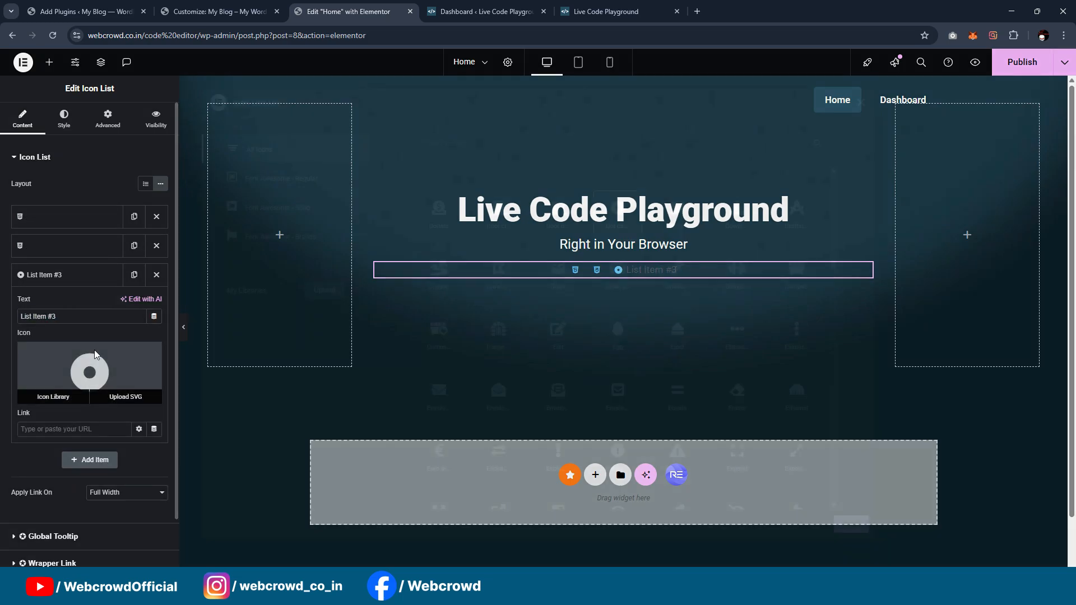
pyautogui.click(95, 349)
pyautogui.click(537, 144)
pyautogui.write('js')
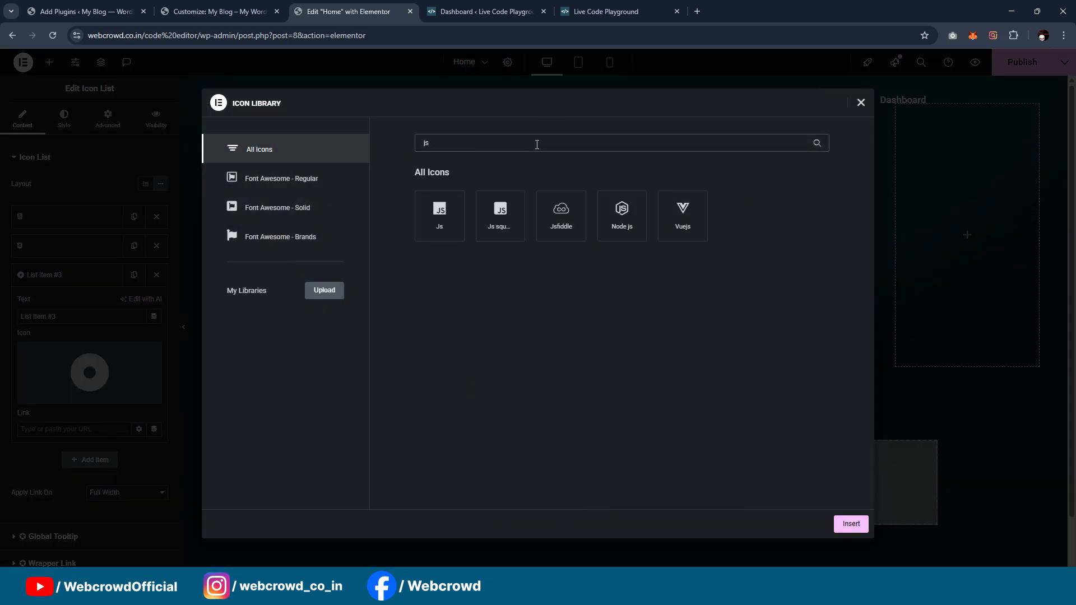
pyautogui.click(500, 216)
pyautogui.click(847, 524)
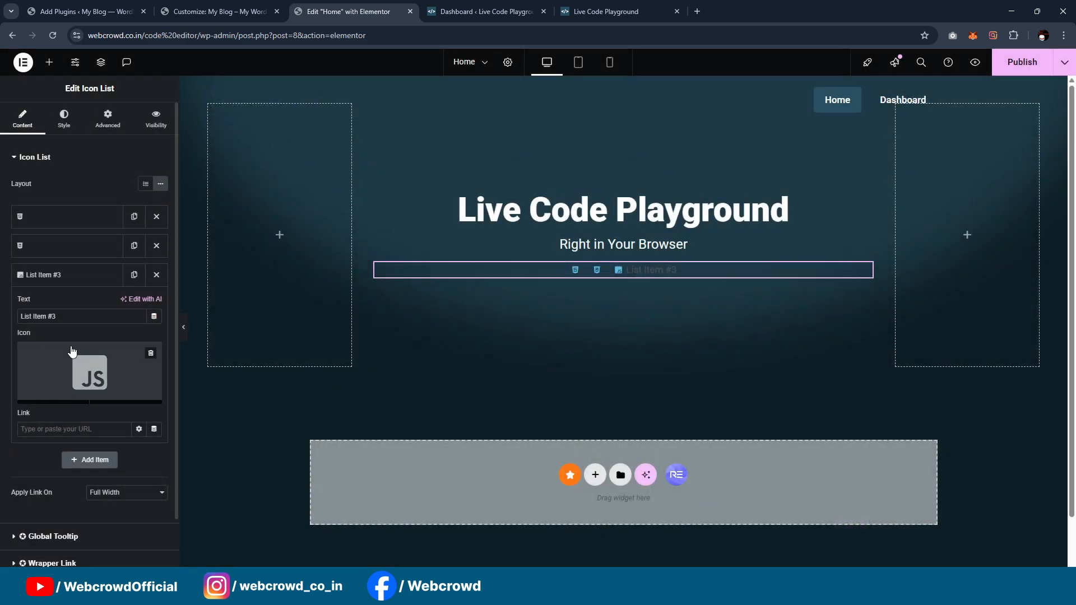
pyautogui.moveTo(62, 317); pyautogui.dragTo(1, 314)
pyautogui.press('BackSpace')
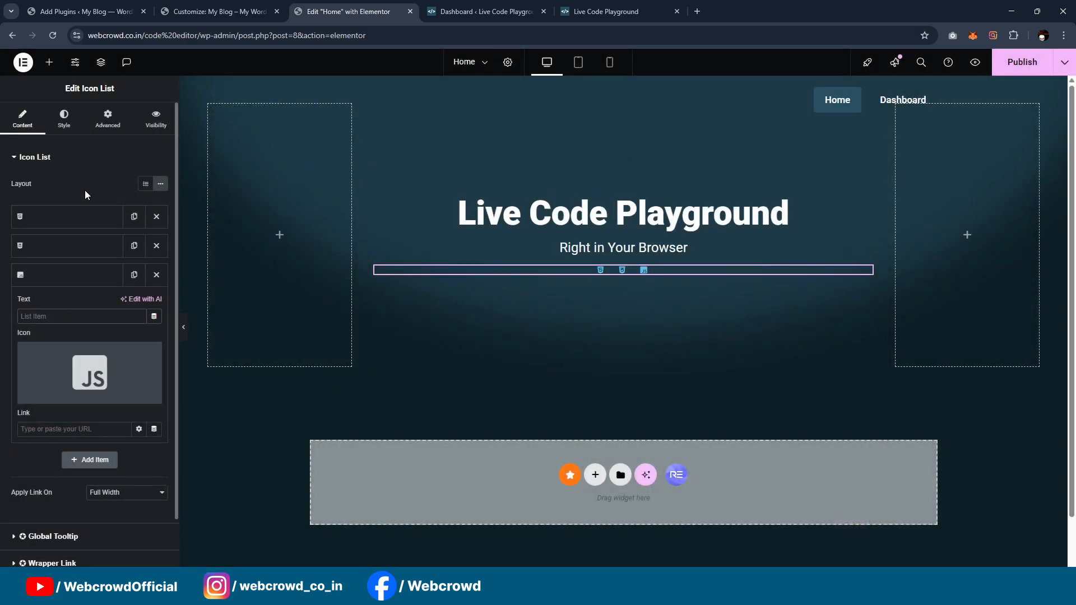
# Step: Set the list's icon color to the global color "White or offwhite"
pyautogui.click(63, 127)
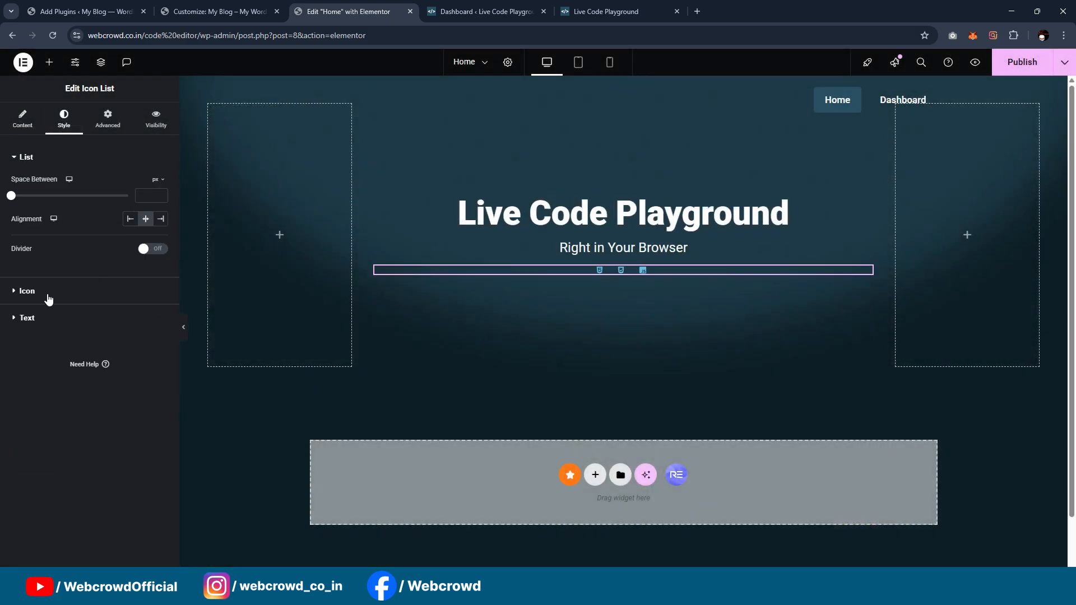
pyautogui.click(47, 294)
pyautogui.click(146, 235)
pyautogui.scroll(-3, 76, 392)
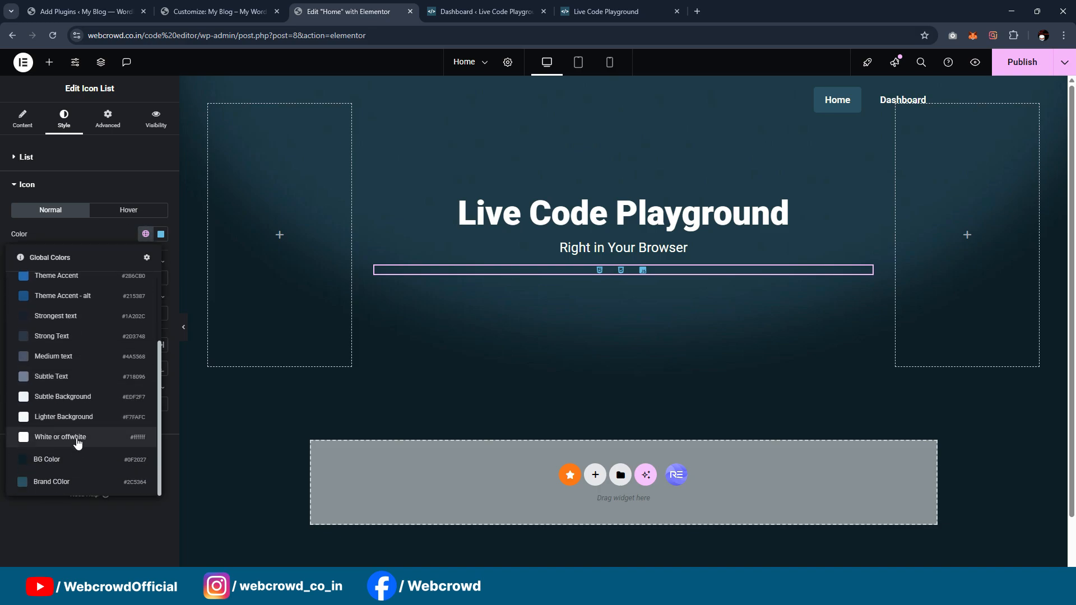
pyautogui.click(65, 433)
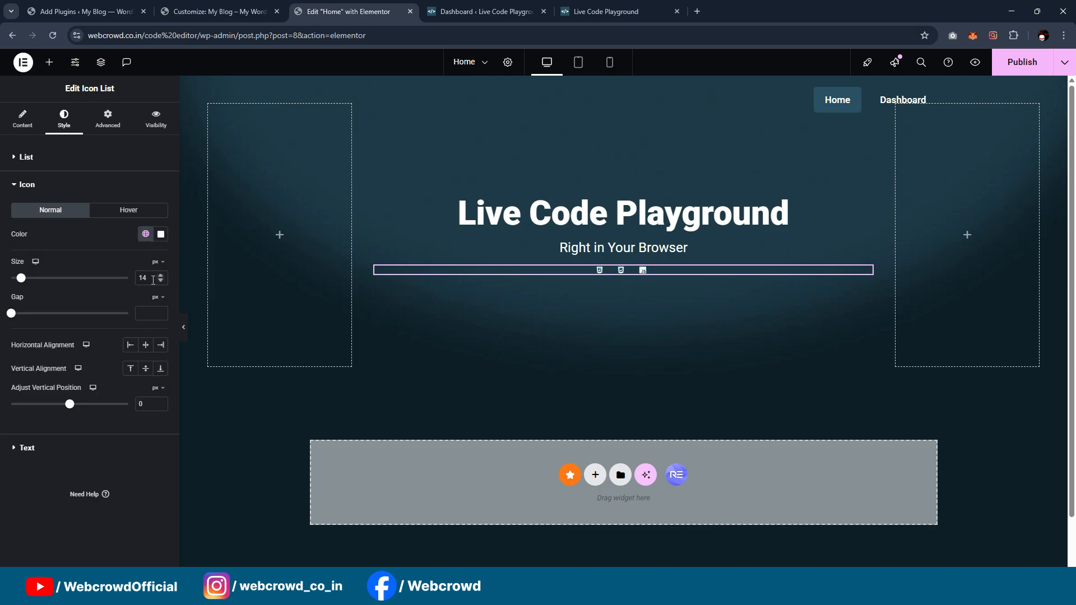
# Step: Set the list icons' size to 30 px and their gap to 0 px
pyautogui.press('Up')
pyautogui.press('Up')
pyautogui.press('Up')
pyautogui.press('Up')
pyautogui.press('Up')
pyautogui.press('Up')
pyautogui.press('Up')
pyautogui.press('Up')
pyautogui.press('Up')
pyautogui.press('Up')
pyautogui.press('Up')
pyautogui.press('Up')
pyautogui.press('Up')
pyautogui.press('Up')
pyautogui.press('Up')
pyautogui.press('Up')
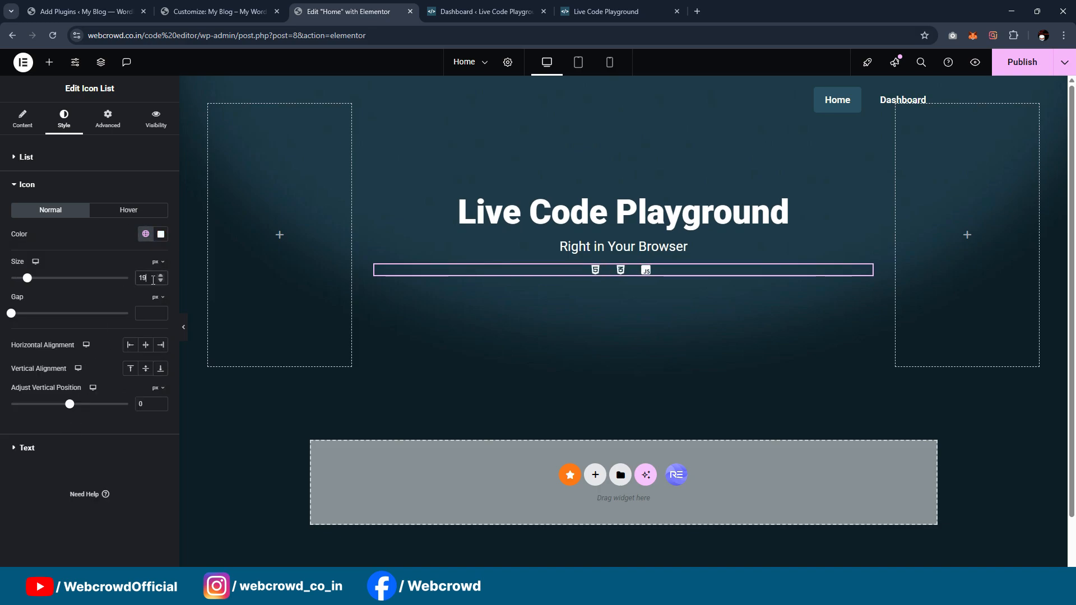
pyautogui.press('Down')
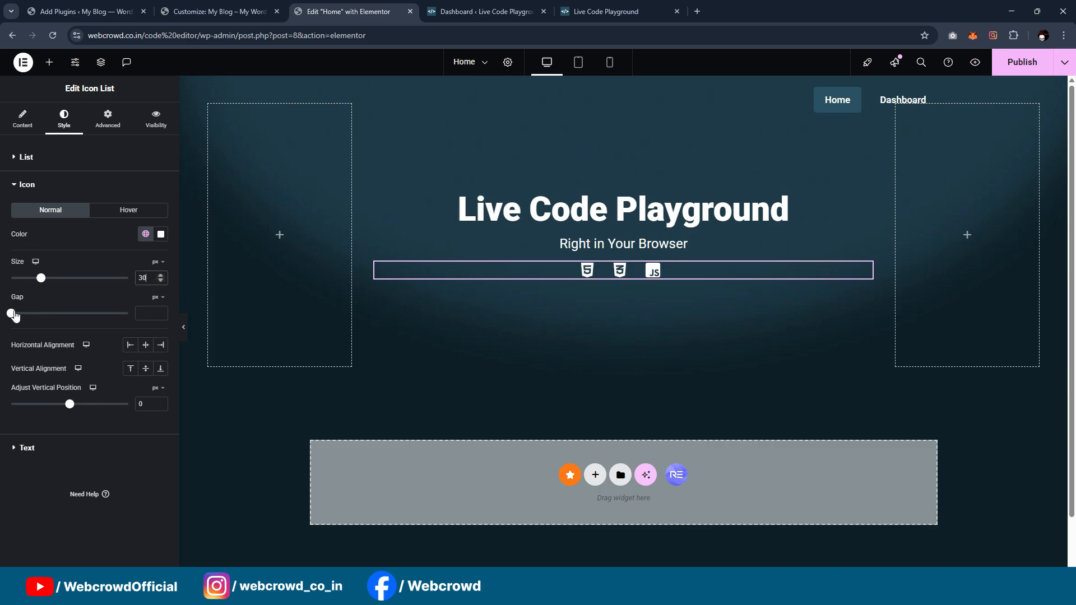
pyautogui.moveTo(15, 317); pyautogui.dragTo(2, 316)
# Step: Preview the hero section full width and compare its icon row with the reference page
pyautogui.click(184, 328)
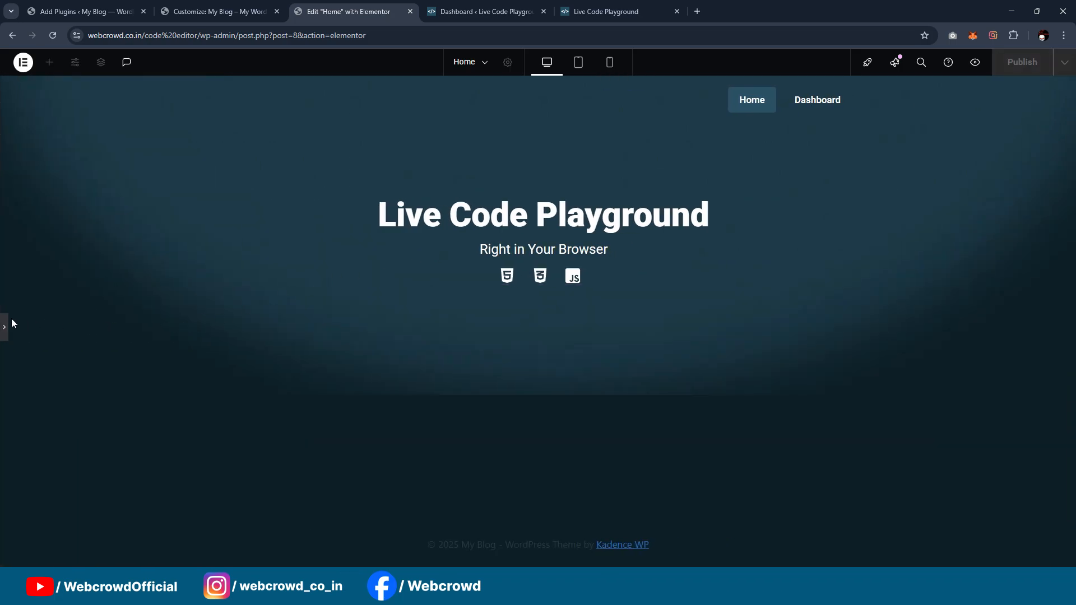
pyautogui.click(4, 327)
pyautogui.click(606, 12)
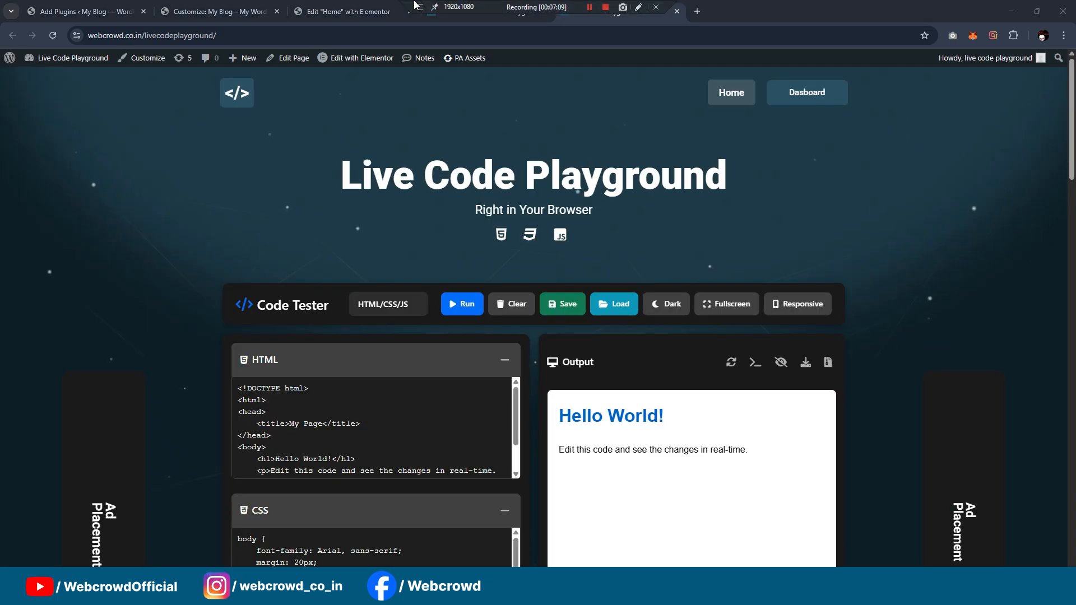
pyautogui.click(399, 9)
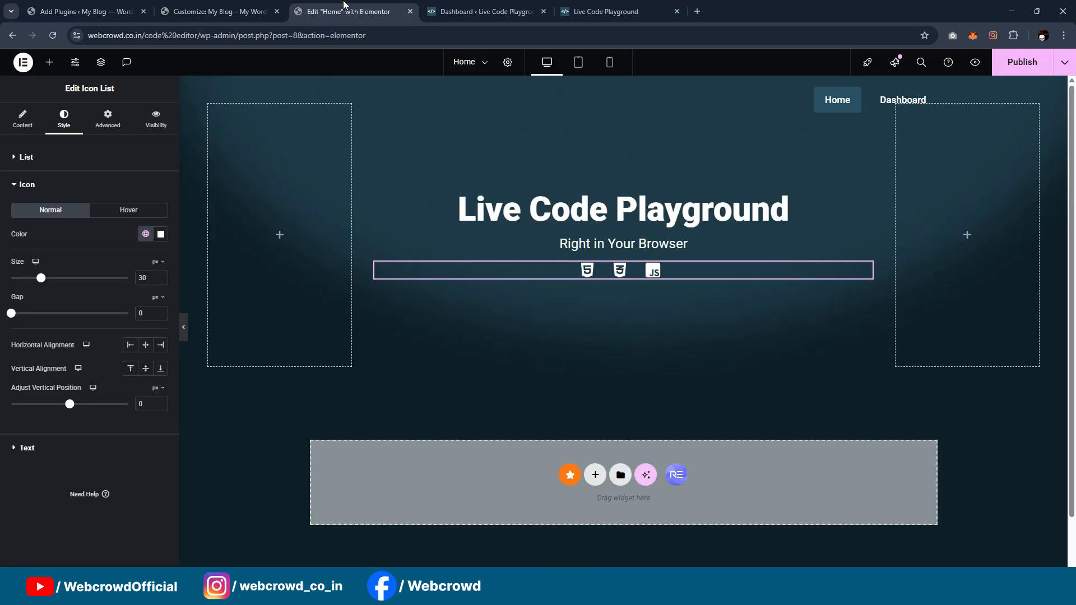
# Step: Unlink the icon list's margins, set the top margin to 4 px, and preview the hero section full width
pyautogui.click(136, 122)
pyautogui.click(107, 119)
pyautogui.click(160, 195)
pyautogui.click(22, 197)
pyautogui.write('1')
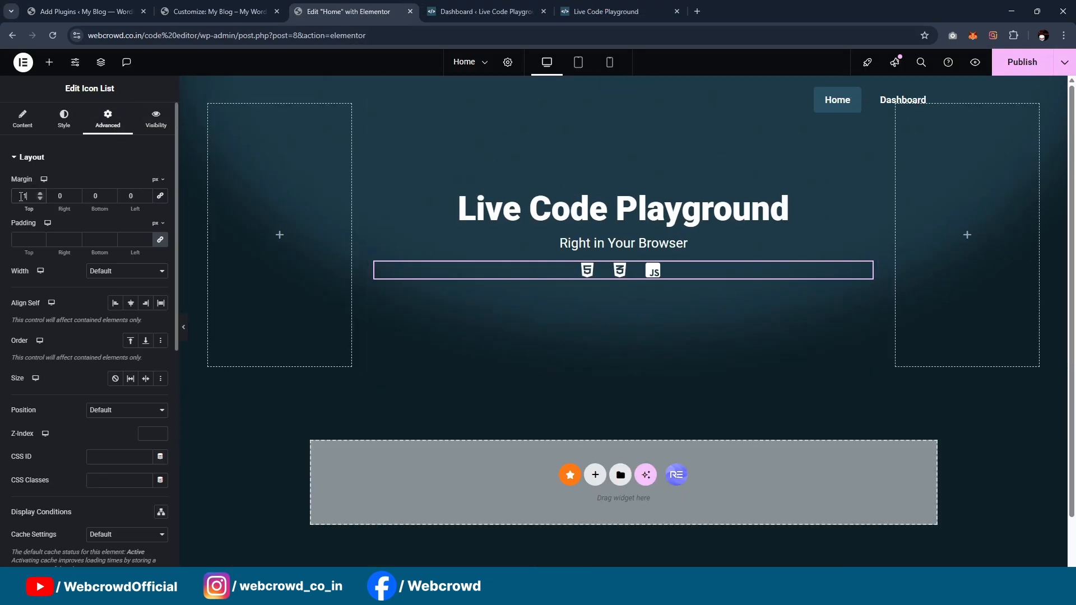
pyautogui.press('Up')
pyautogui.press('Up')
pyautogui.press('Up')
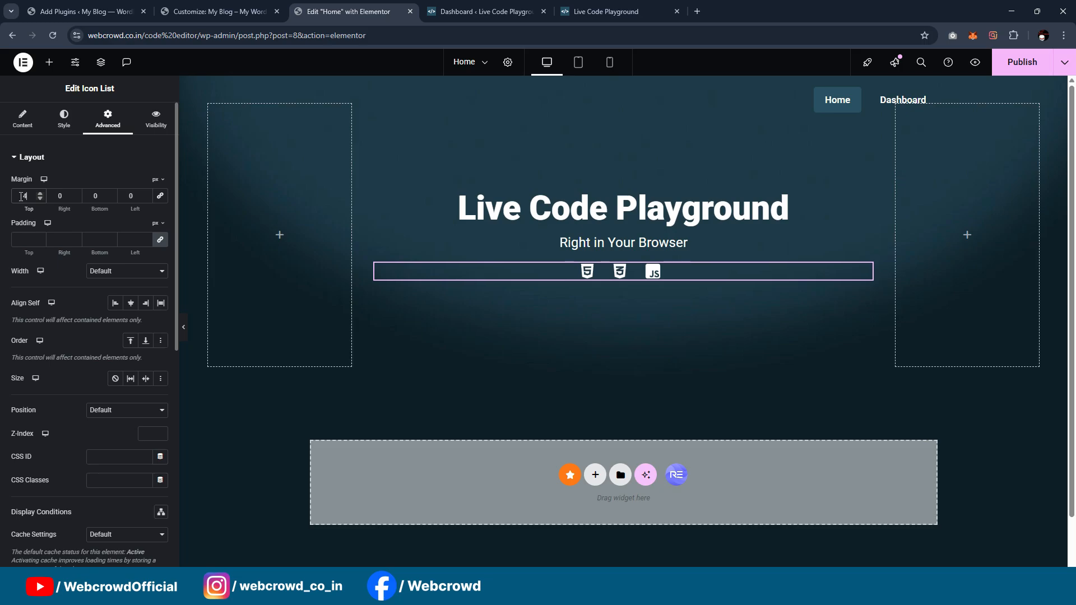
pyautogui.click(184, 332)
pyautogui.click(2, 325)
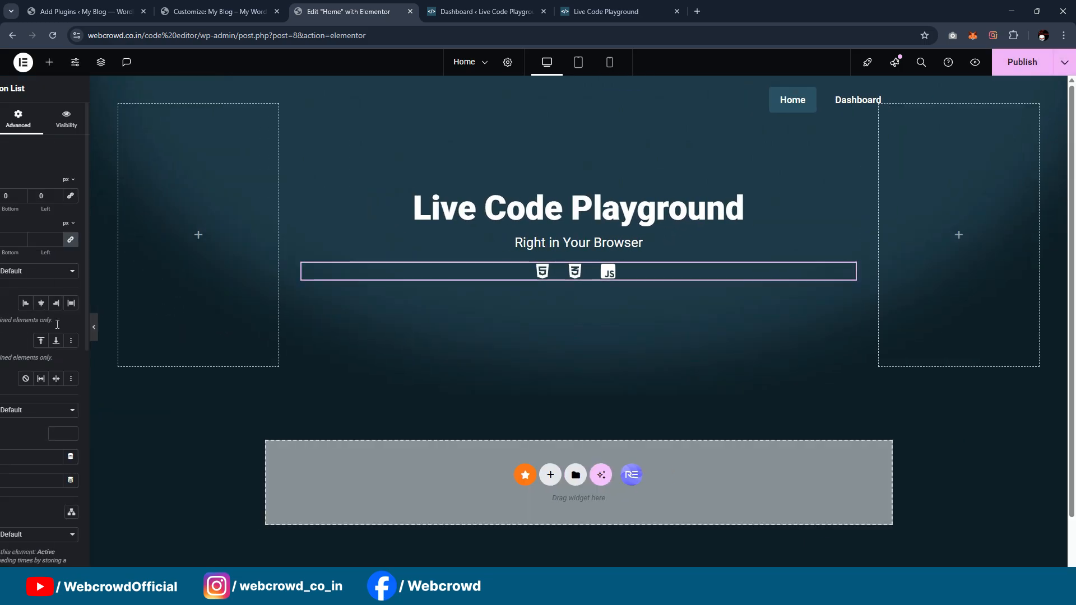
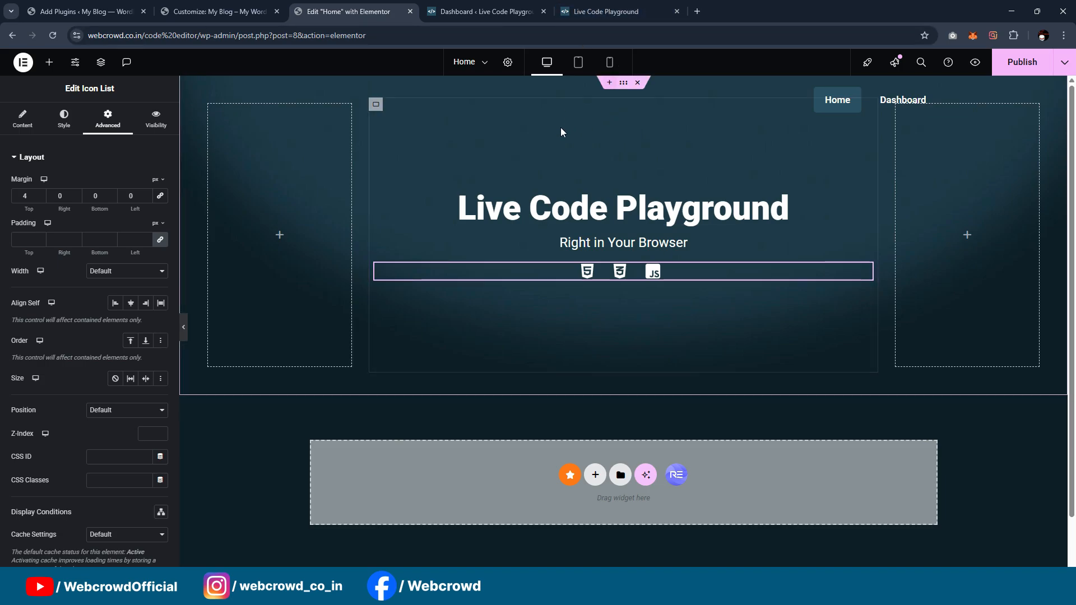
# Step: Add a new container below the hero section and set its content width to Full Width
pyautogui.click(49, 61)
pyautogui.moveTo(80, 231); pyautogui.dragTo(524, 473)
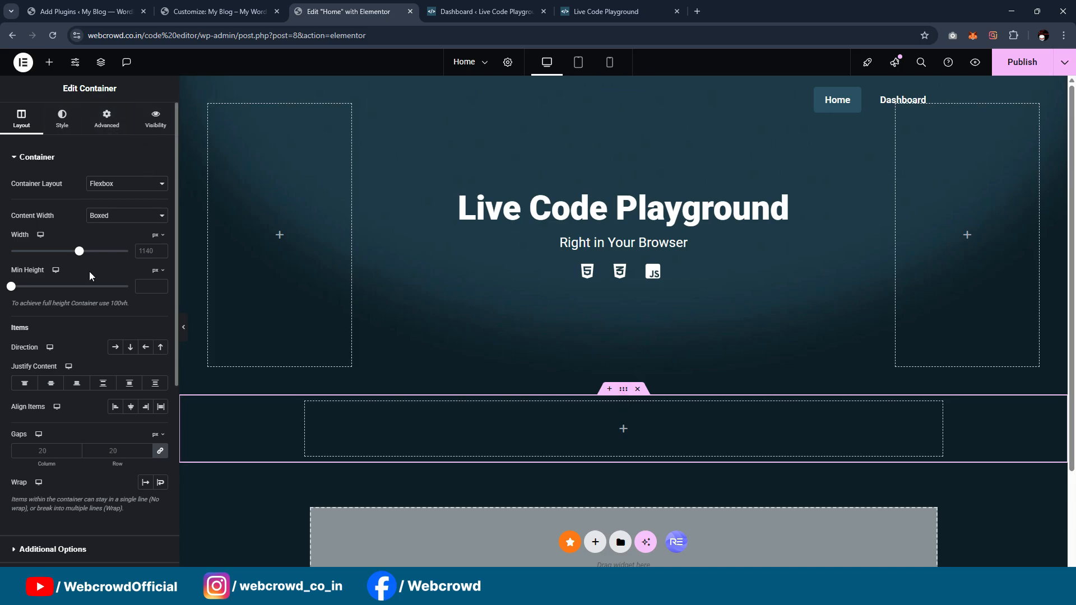
pyautogui.click(100, 215)
pyautogui.click(106, 234)
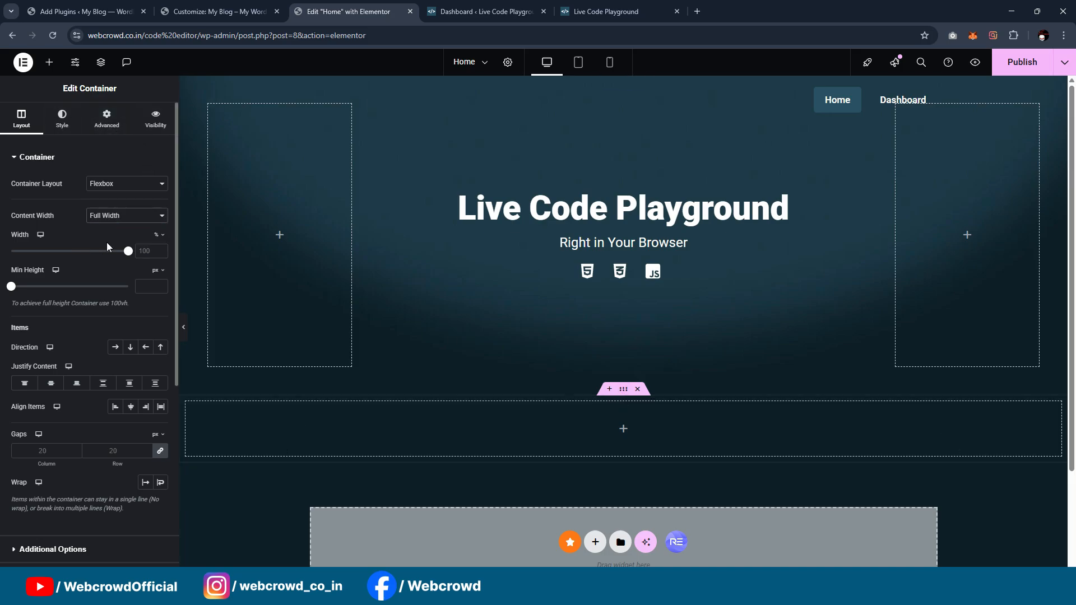
# Step: Add an HTML widget to the new container and paste in the full code from the BG Effect SVG file
pyautogui.click(49, 62)
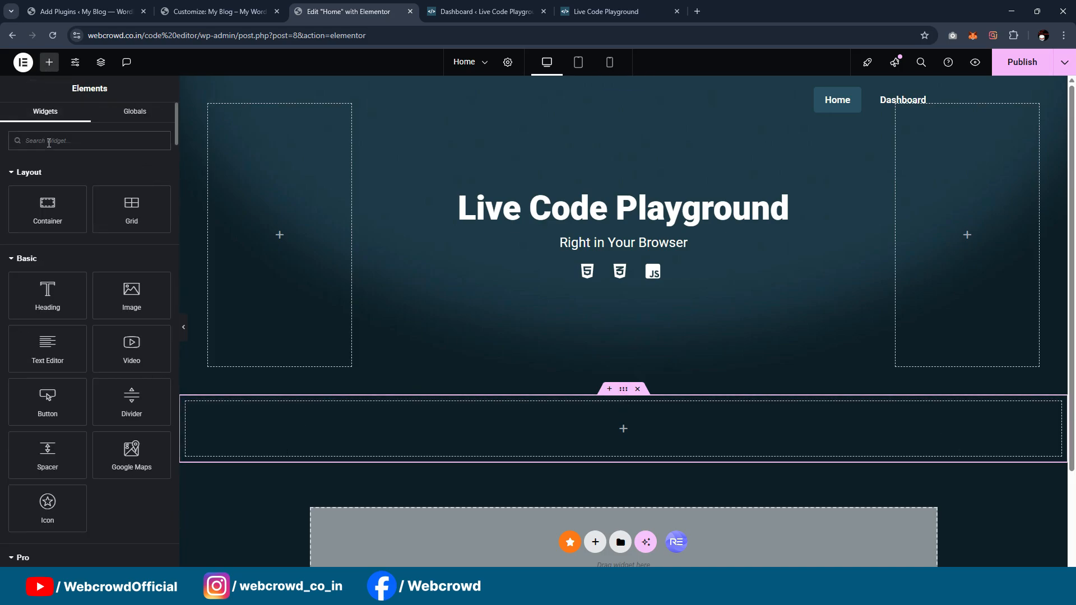
pyautogui.write('html')
pyautogui.moveTo(51, 185); pyautogui.dragTo(517, 445)
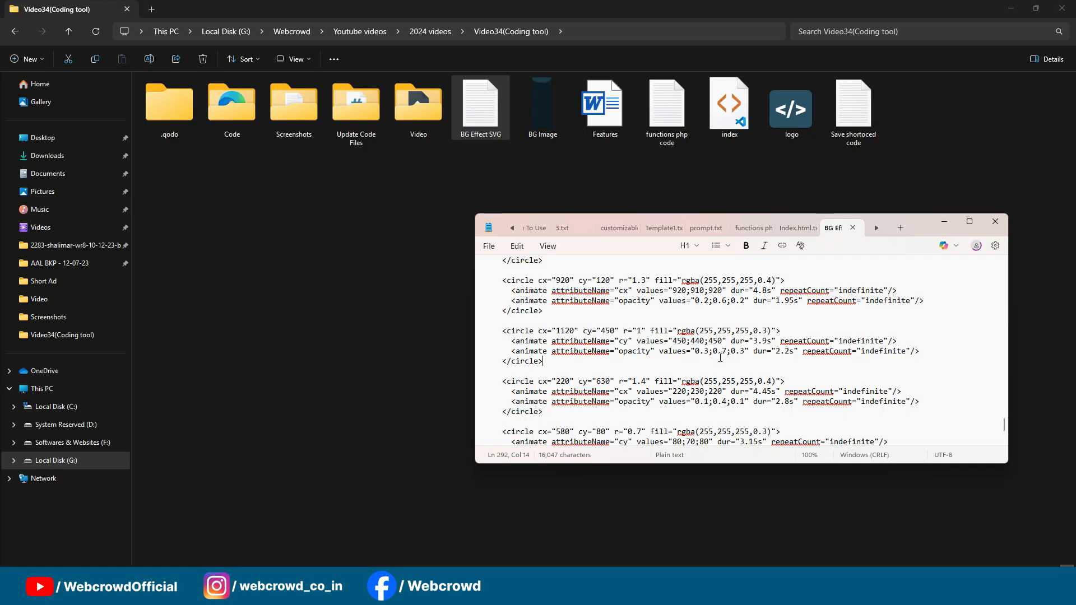
pyautogui.hotkey('ctrl', 'a')
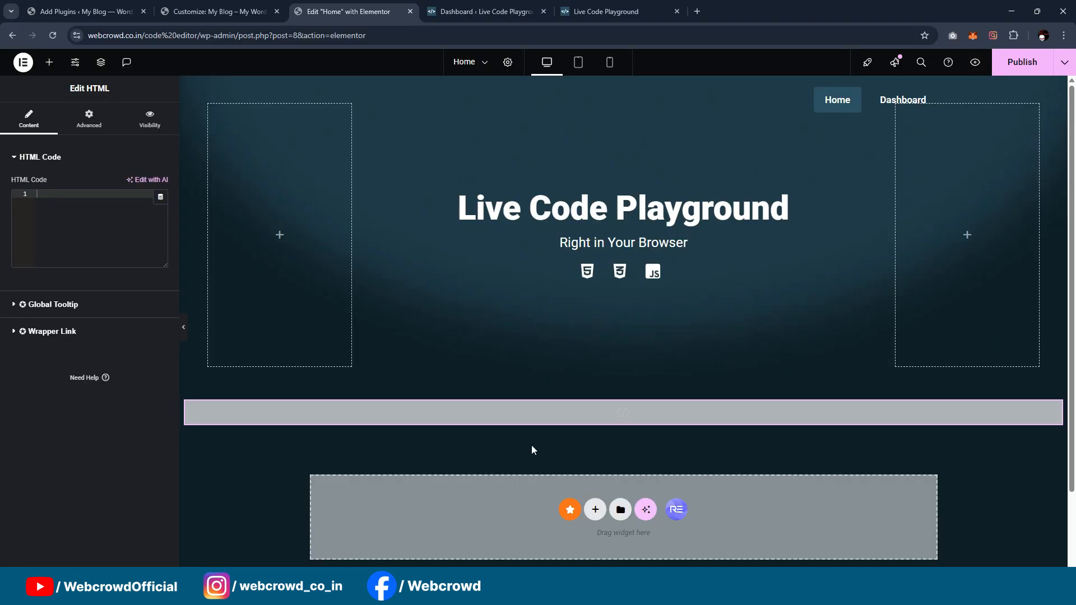
pyautogui.click(95, 231)
pyautogui.hotkey('ctrl', 'v')
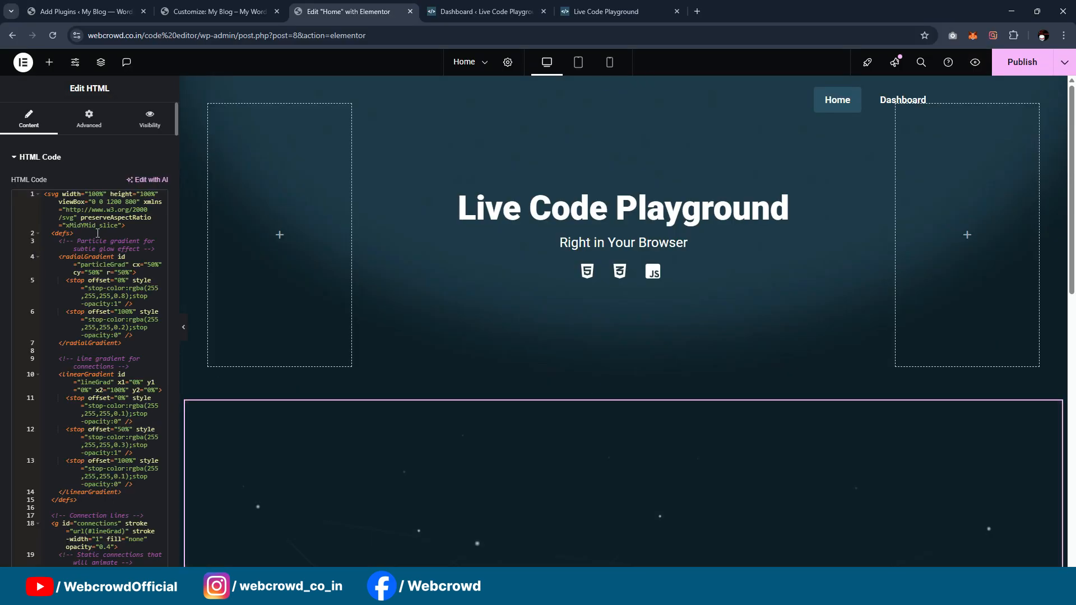
pyautogui.scroll(-3, 523, 178)
pyautogui.scroll(-5, 523, 179)
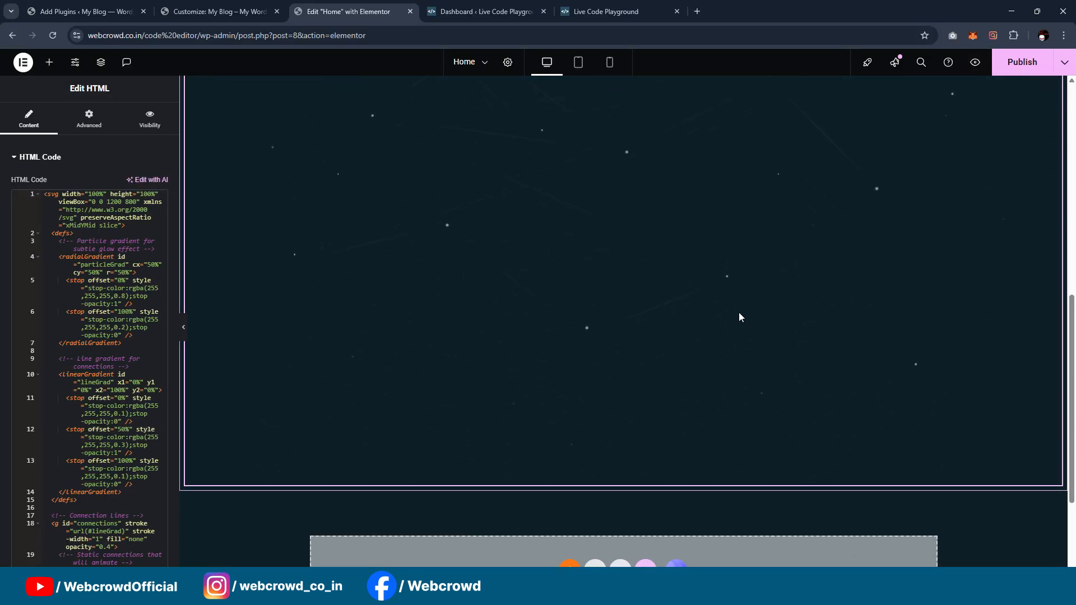
pyautogui.scroll(5, 685, 319)
pyautogui.scroll(2, 641, 362)
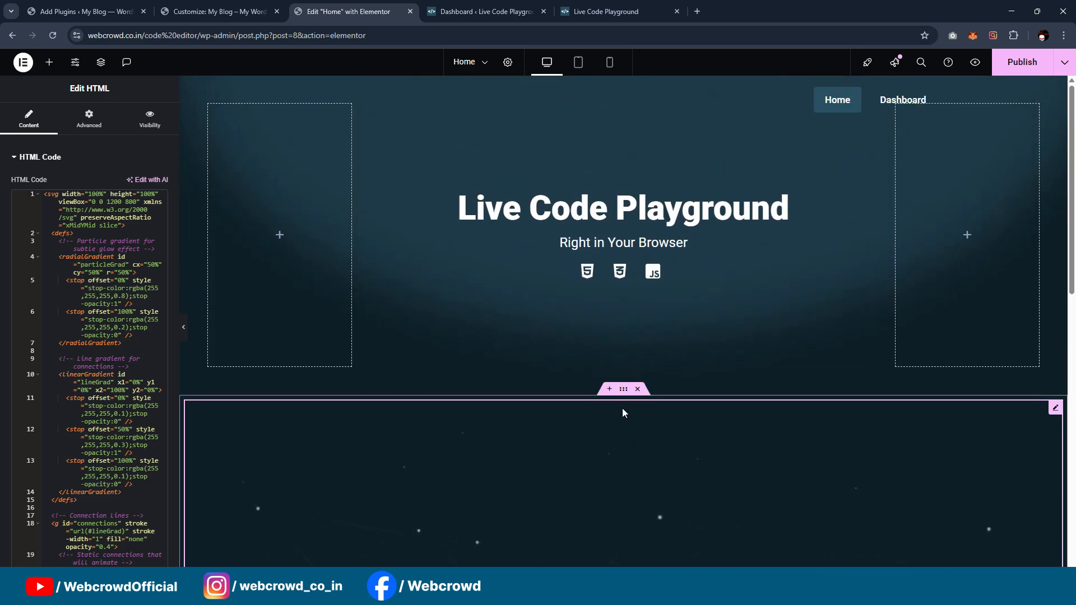
# Step: Set the position of the container holding the SVG effect to Absolute and preview the page full width
pyautogui.click(606, 399)
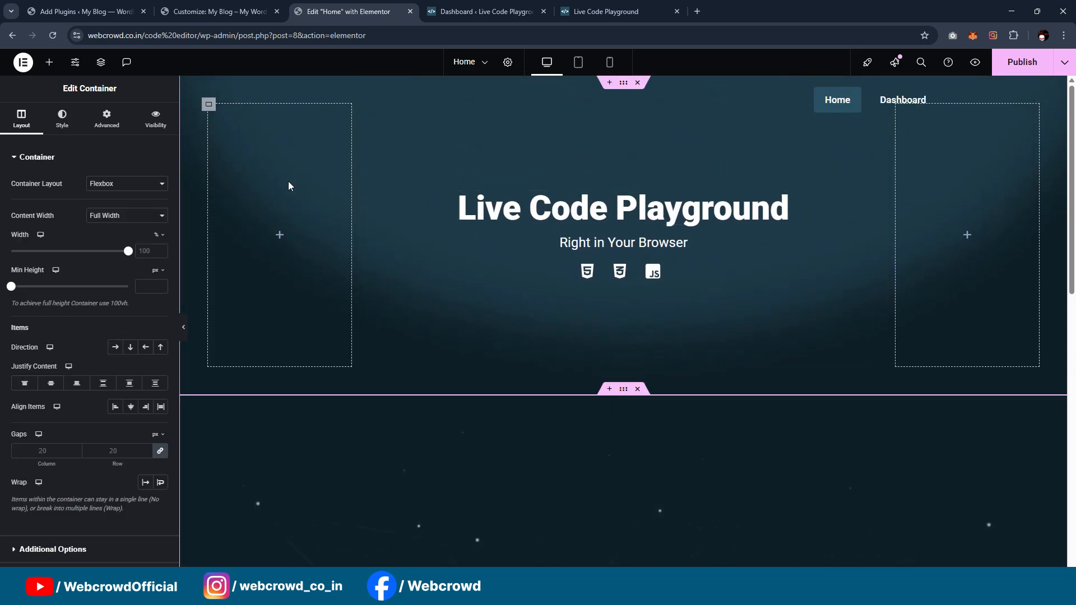
pyautogui.click(105, 126)
pyautogui.scroll(-1, 88, 299)
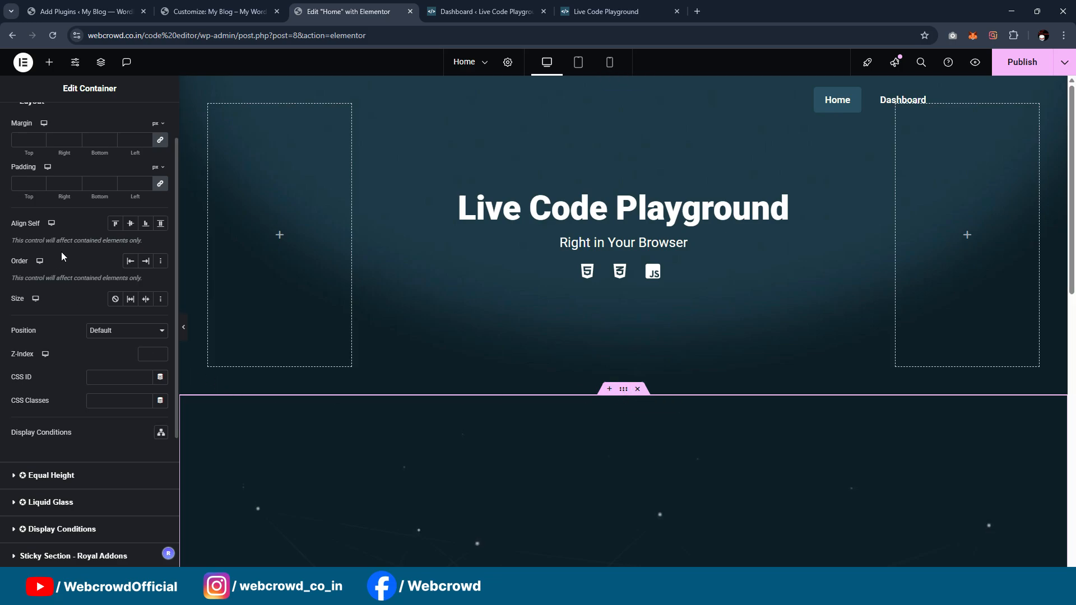
pyautogui.scroll(-2, 90, 314)
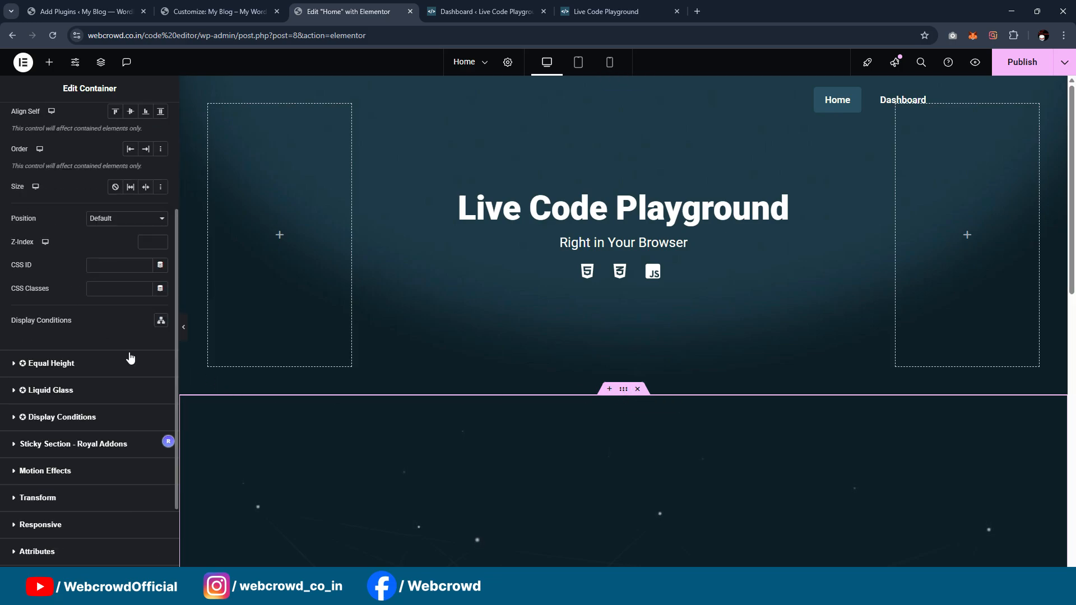
pyautogui.scroll(3, 112, 314)
pyautogui.click(61, 118)
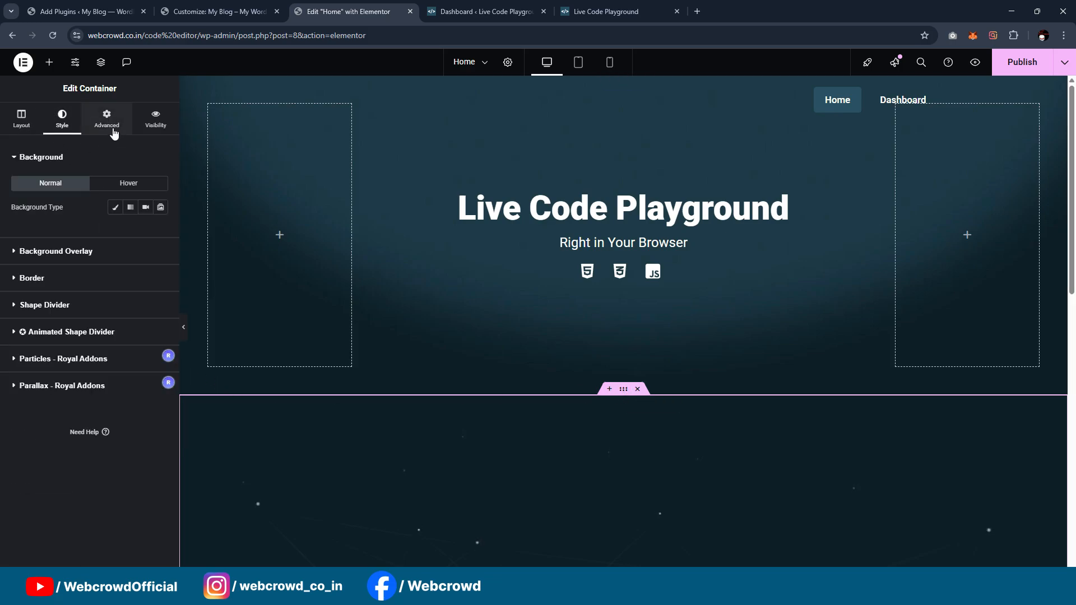
pyautogui.click(106, 119)
pyautogui.click(137, 390)
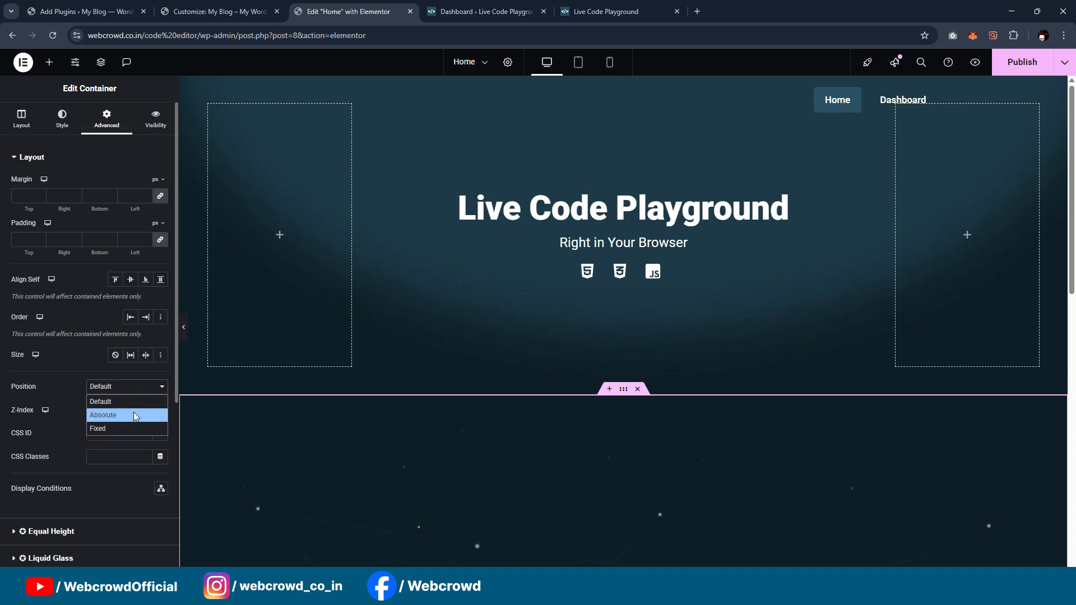
pyautogui.click(136, 416)
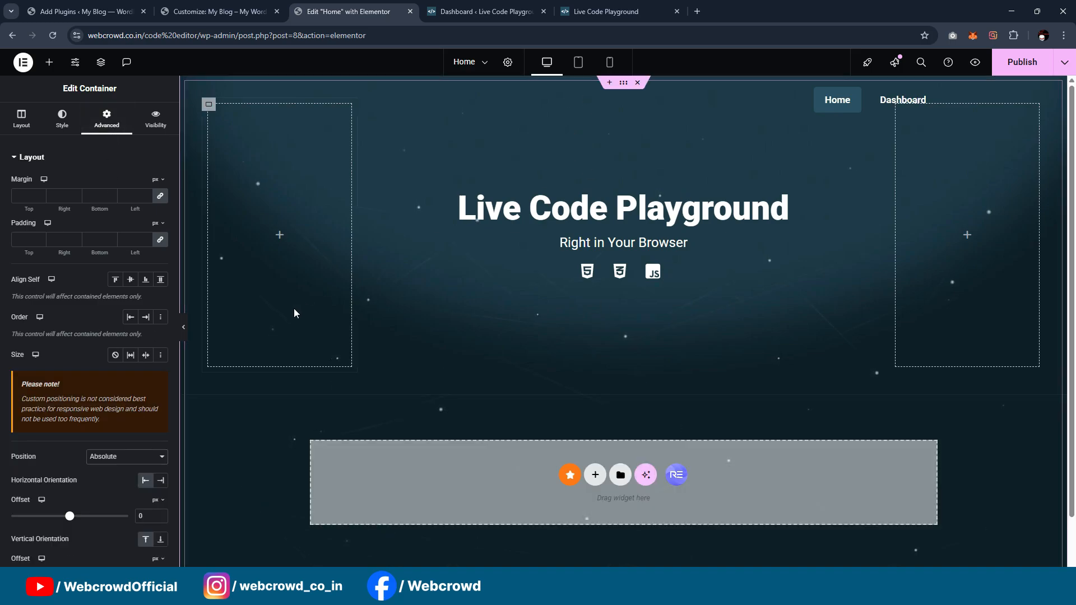
pyautogui.click(180, 329)
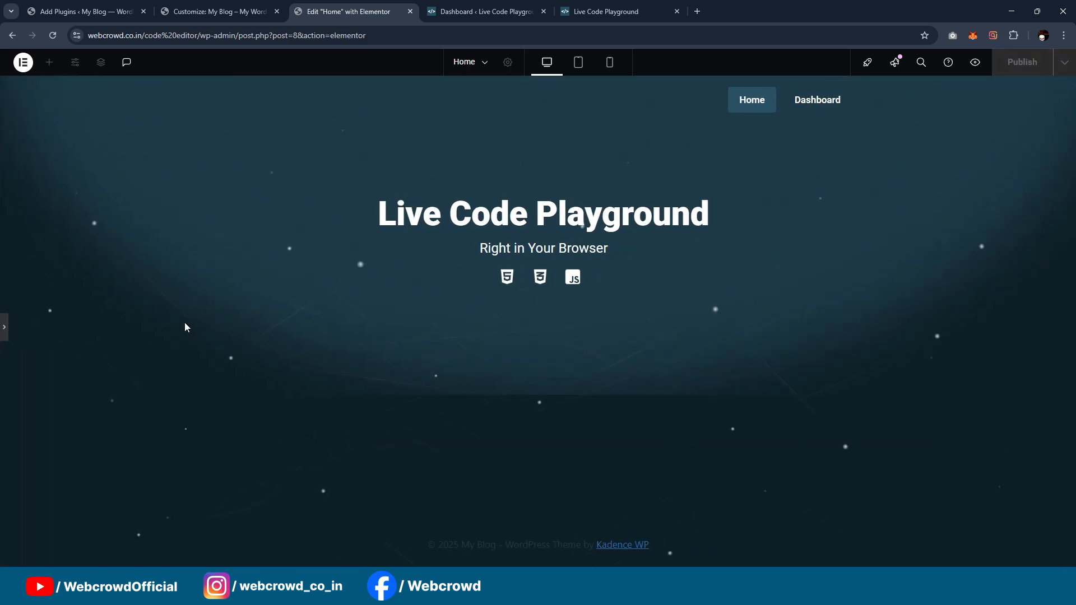
pyautogui.click(4, 326)
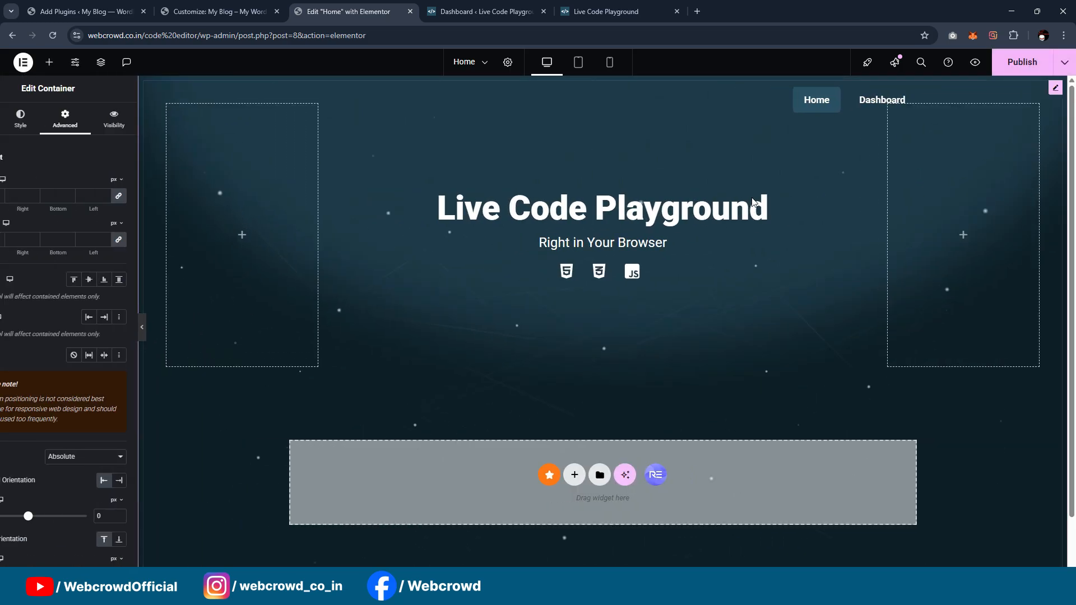
pyautogui.scroll(-1, 896, 268)
pyautogui.scroll(1, 896, 268)
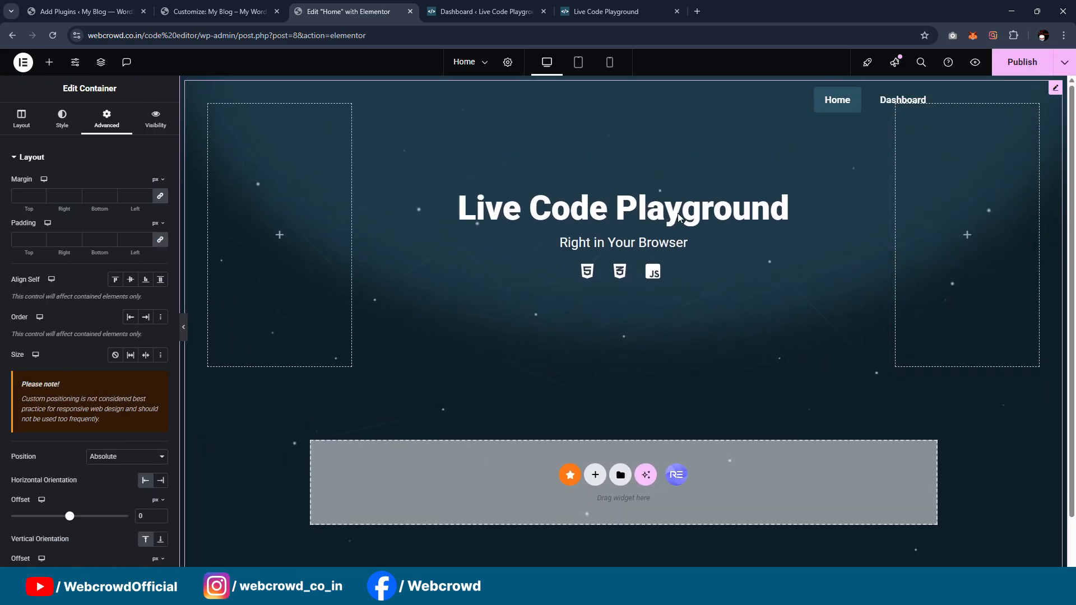
# Step: Publish the Home page and open the live site in a new tab
pyautogui.click(1021, 62)
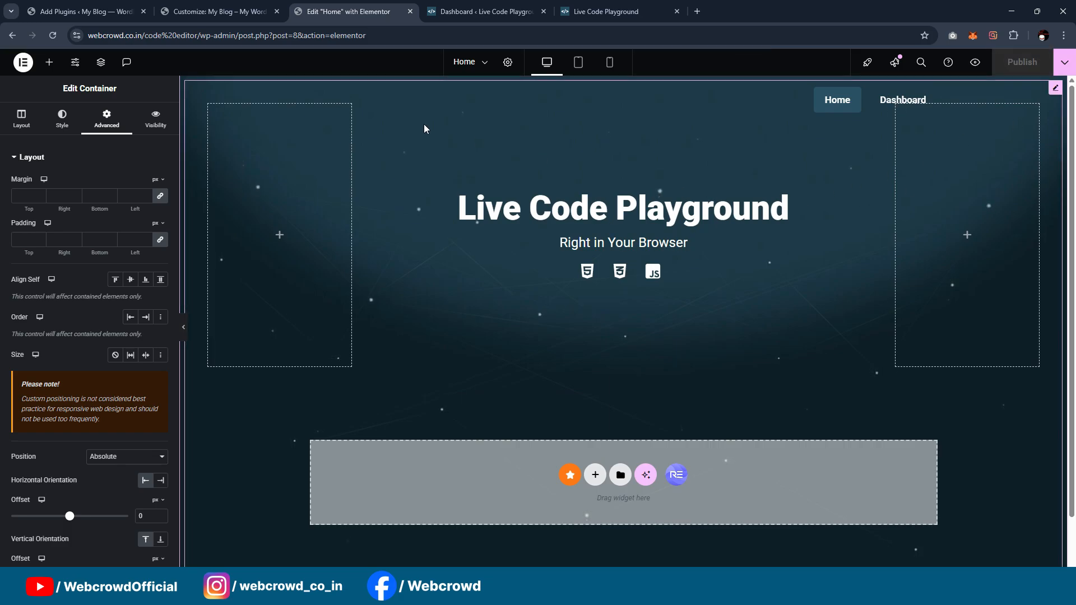
pyautogui.click(216, 12)
pyautogui.click(102, 5)
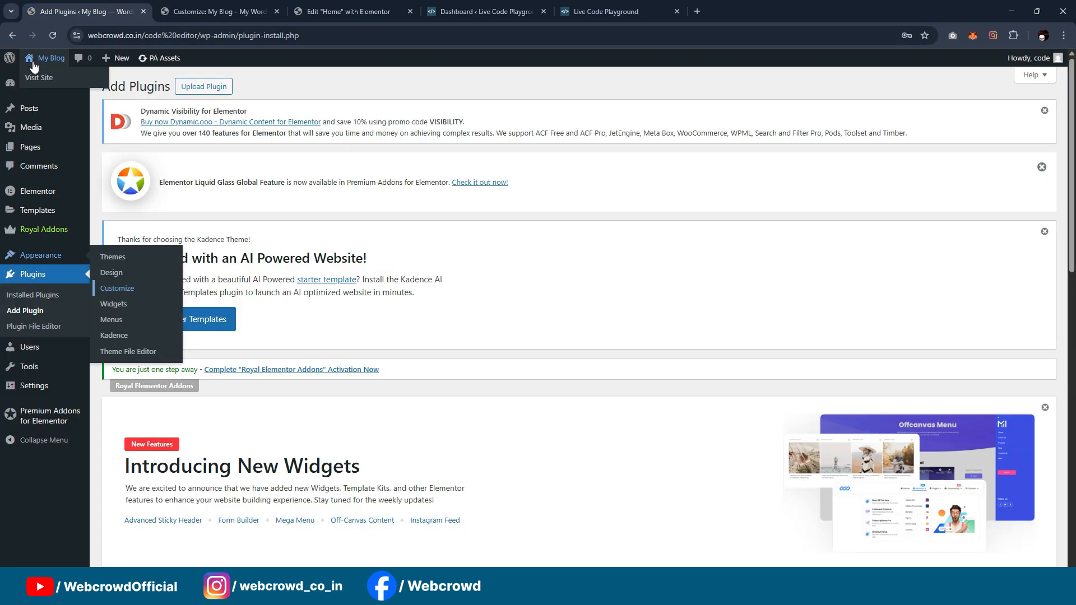
pyautogui.middleClick(28, 76)
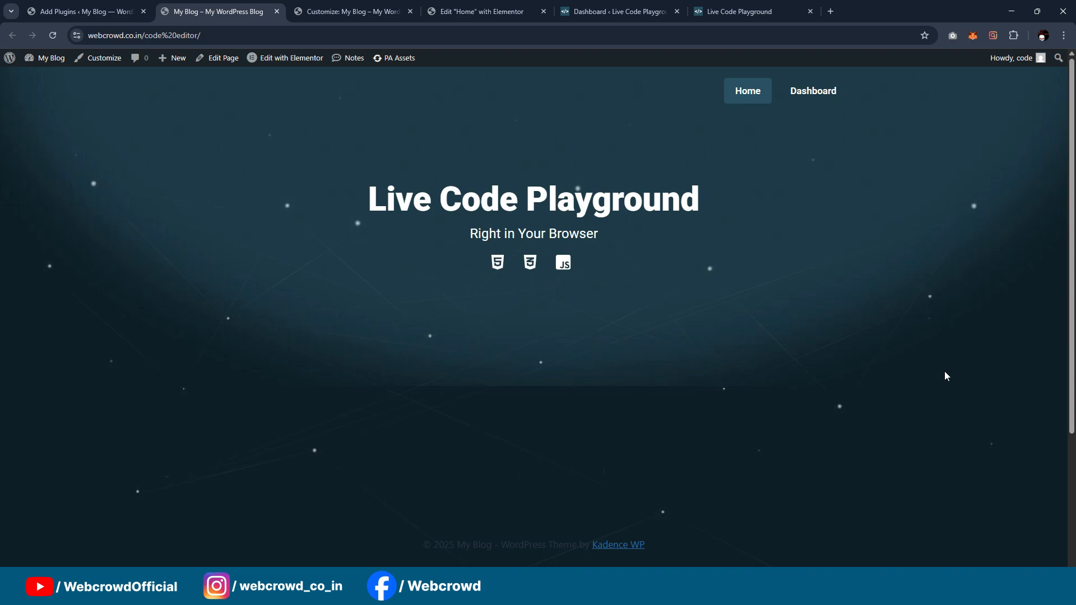
# Step: Return to the Elementor editor and try to place another HTML widget on the hero section
pyautogui.click(496, 16)
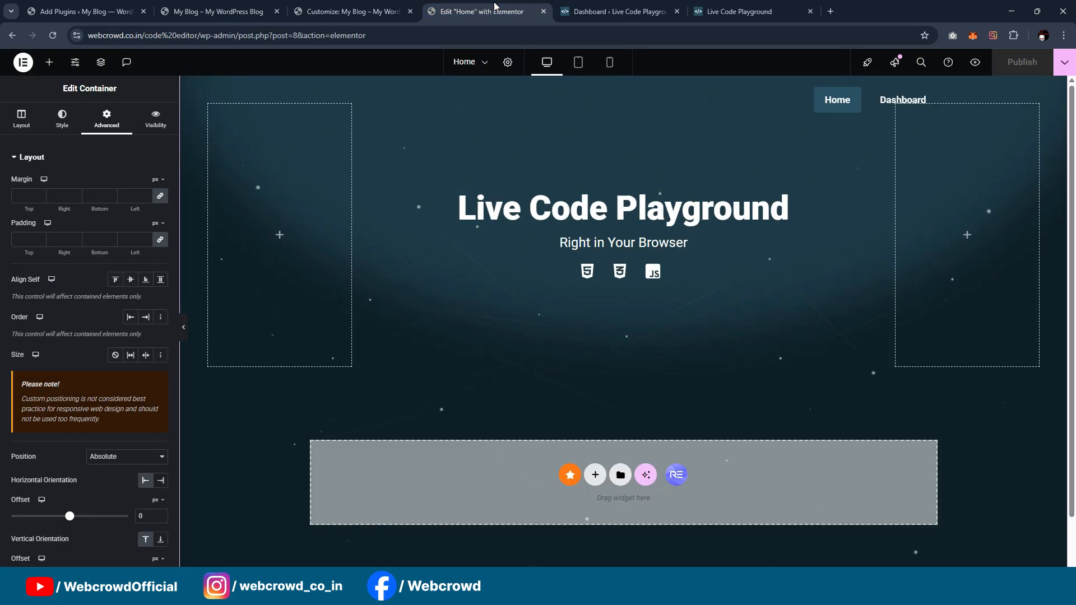
pyautogui.click(49, 62)
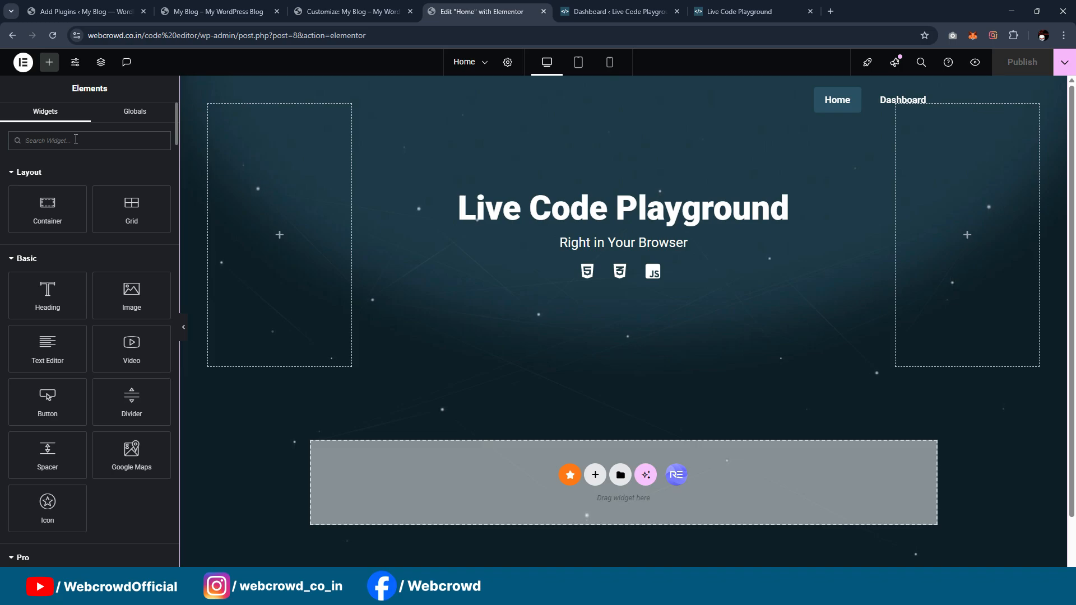
pyautogui.click(76, 140)
pyautogui.write('t')
pyautogui.press('BackSpace')
pyautogui.write('html')
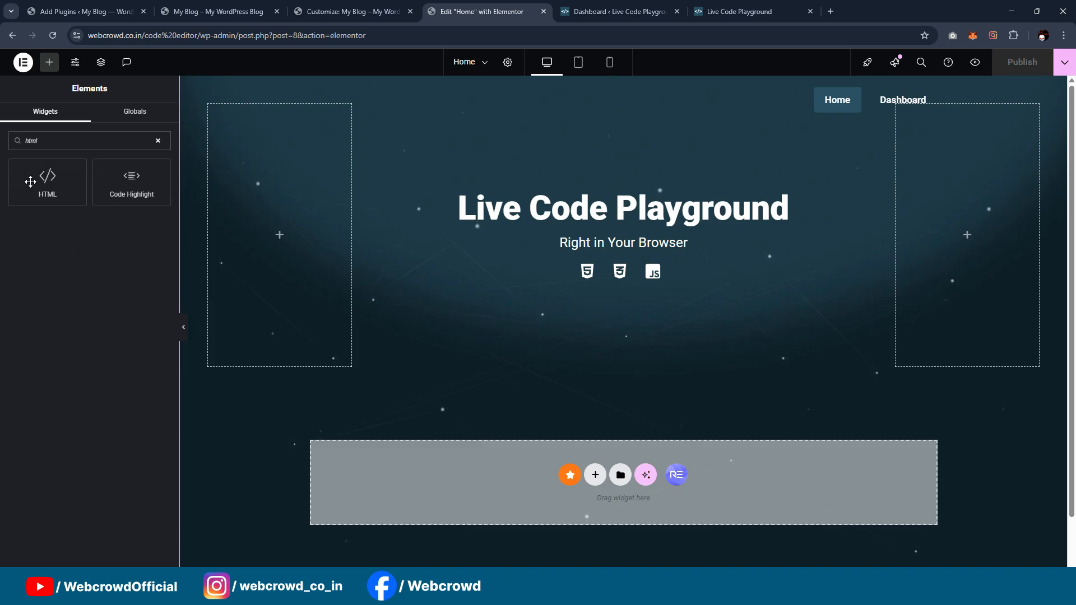
pyautogui.moveTo(30, 181); pyautogui.dragTo(77, 274)
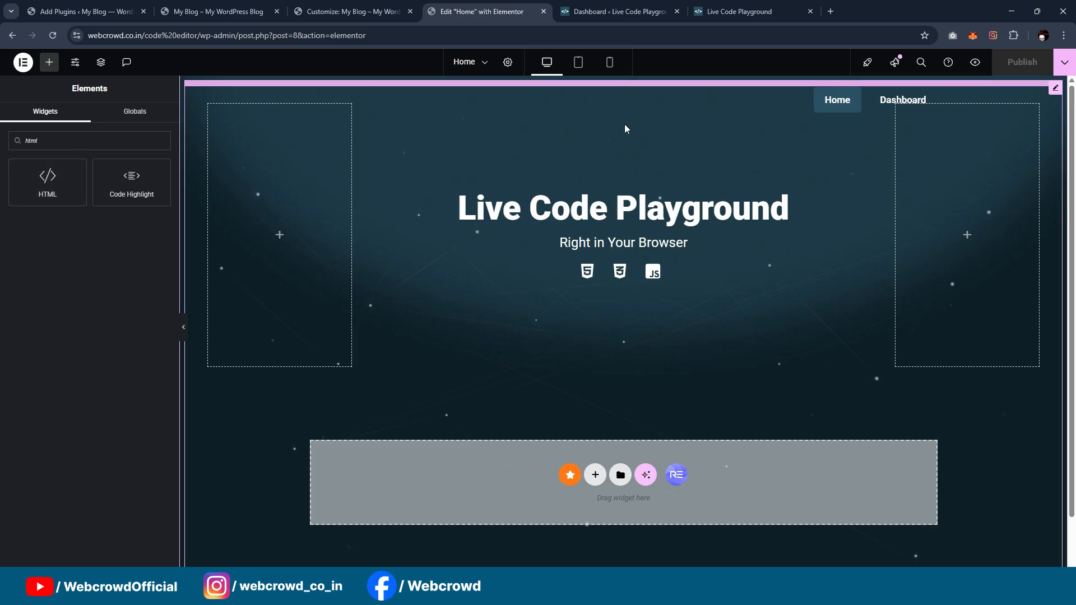
# Step: Move the SVG effect's container above the hero container in the page structure and close the structure view
pyautogui.click(631, 149)
pyautogui.rightClick(631, 149)
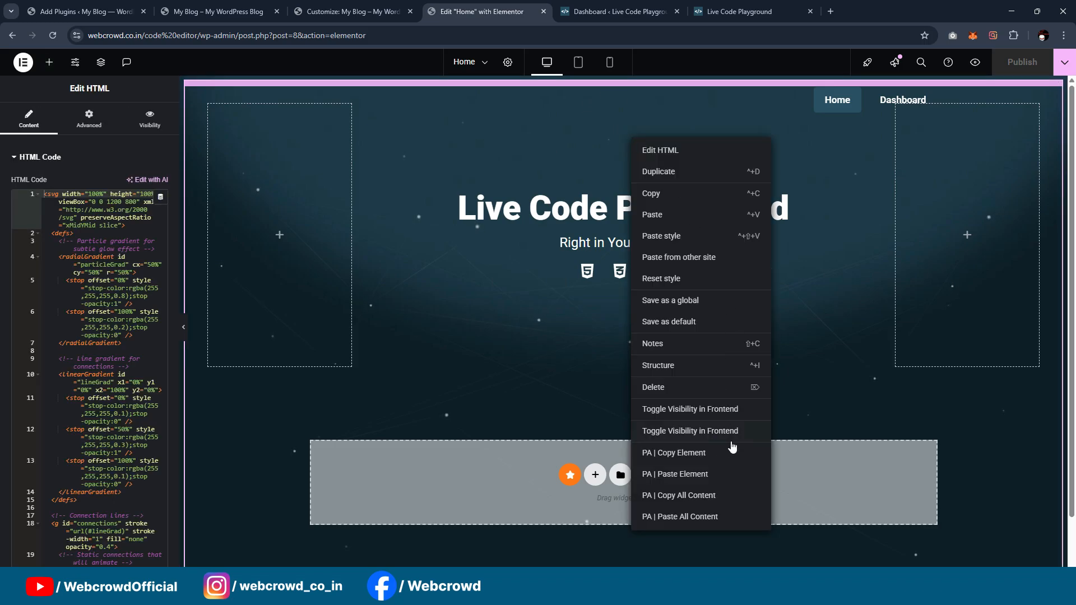
pyautogui.click(671, 365)
pyautogui.click(936, 257)
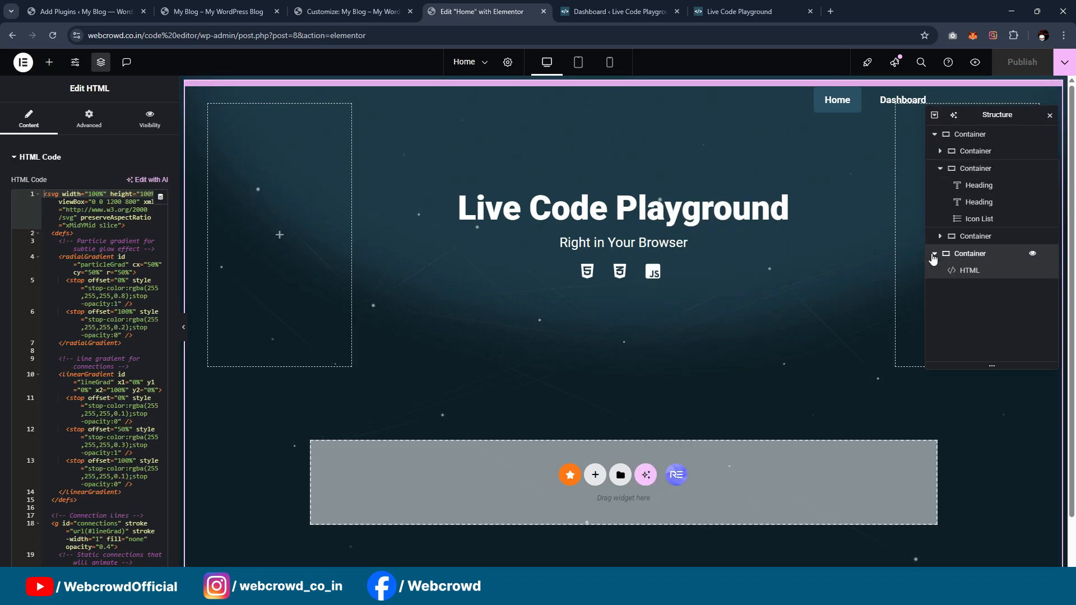
pyautogui.click(934, 253)
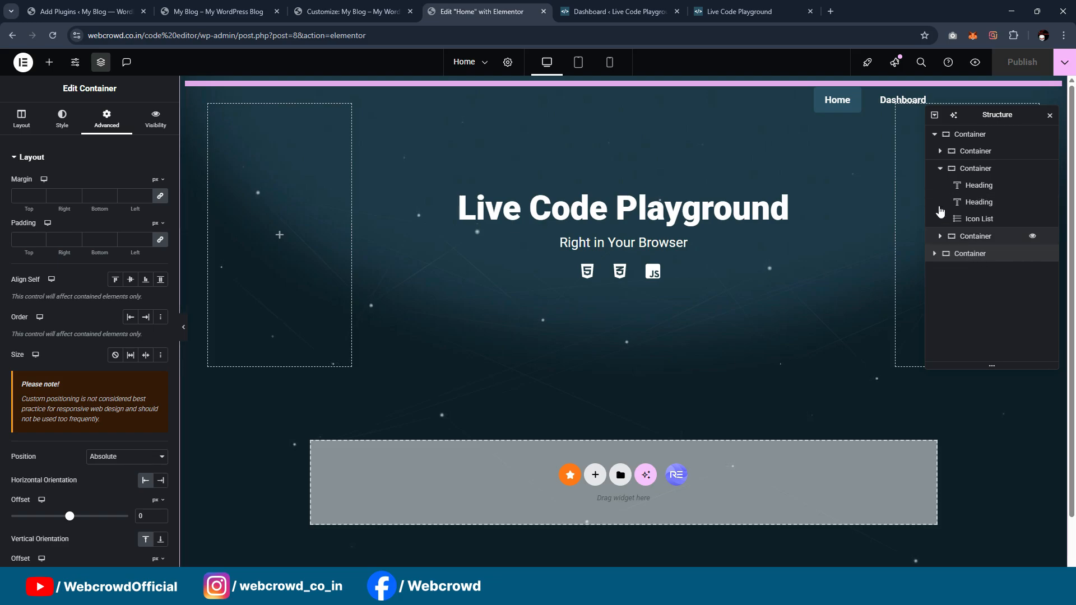
pyautogui.click(940, 168)
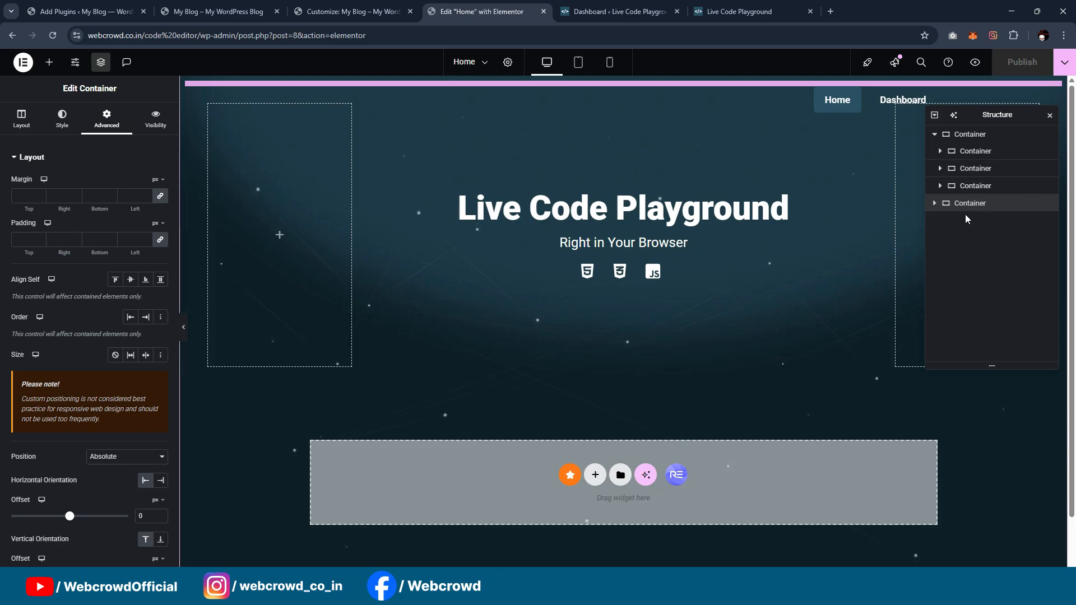
pyautogui.moveTo(978, 209); pyautogui.dragTo(989, 171)
pyautogui.hotkey('ctrl', 'i')
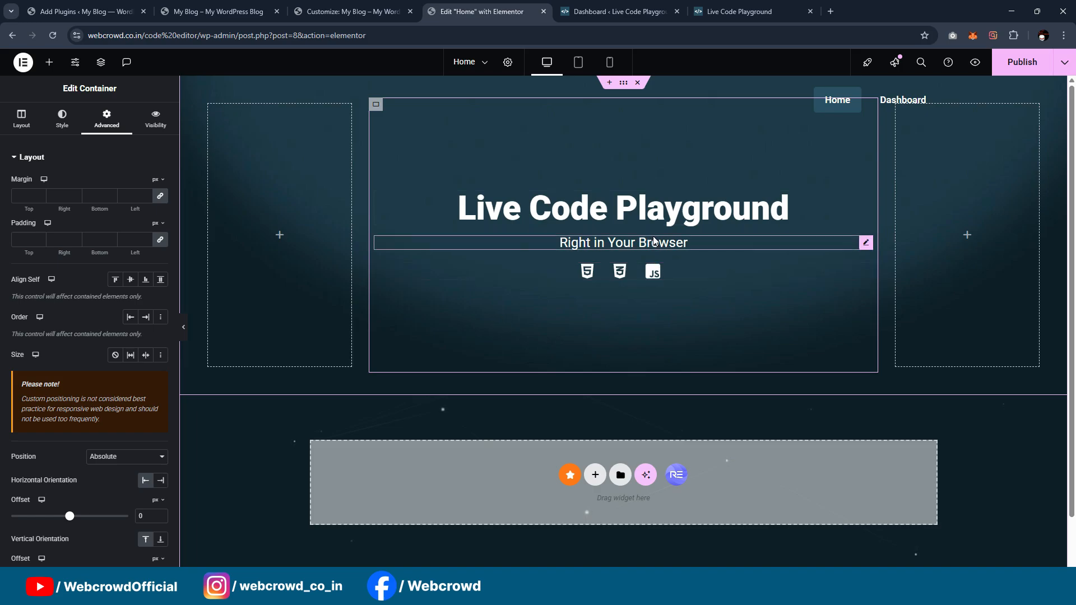
# Step: Move the hero container back above the SVG effect's container in the page structure and check what each contains
pyautogui.rightClick(625, 85)
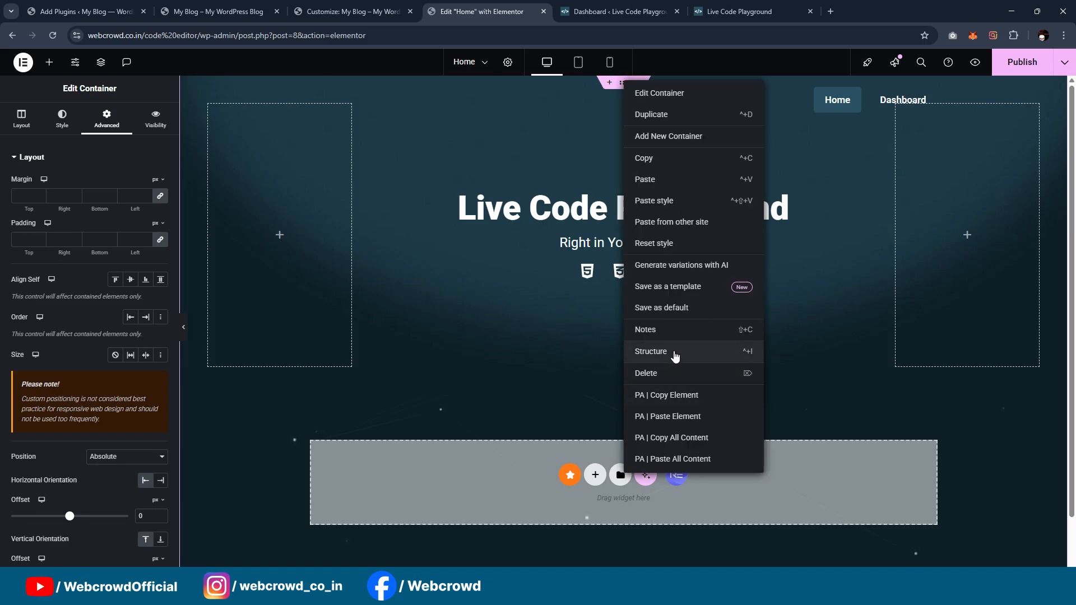
pyautogui.click(645, 354)
pyautogui.click(971, 136)
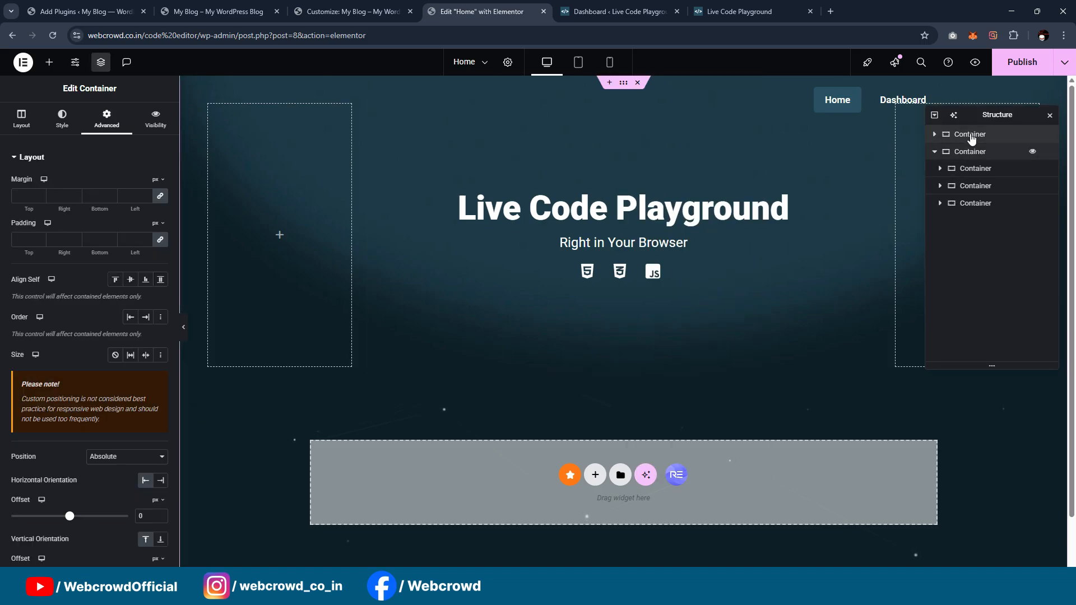
pyautogui.click(971, 152)
pyautogui.moveTo(970, 156)
pyautogui.mouseDown()
pyautogui.moveTo(967, 132)
pyautogui.moveTo(967, 154)
pyautogui.mouseUp()
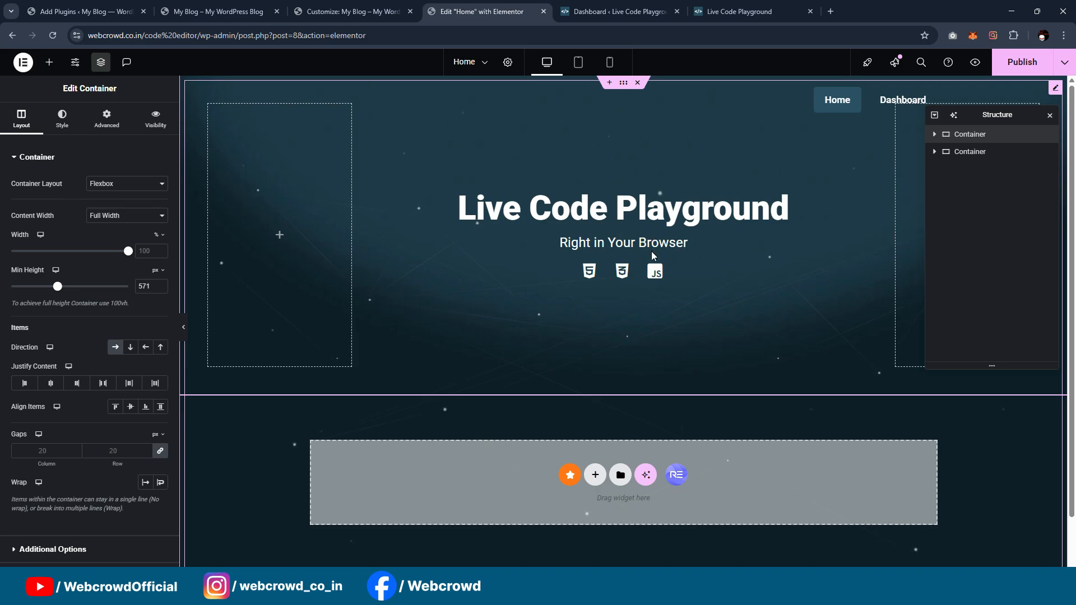
pyautogui.click(934, 135)
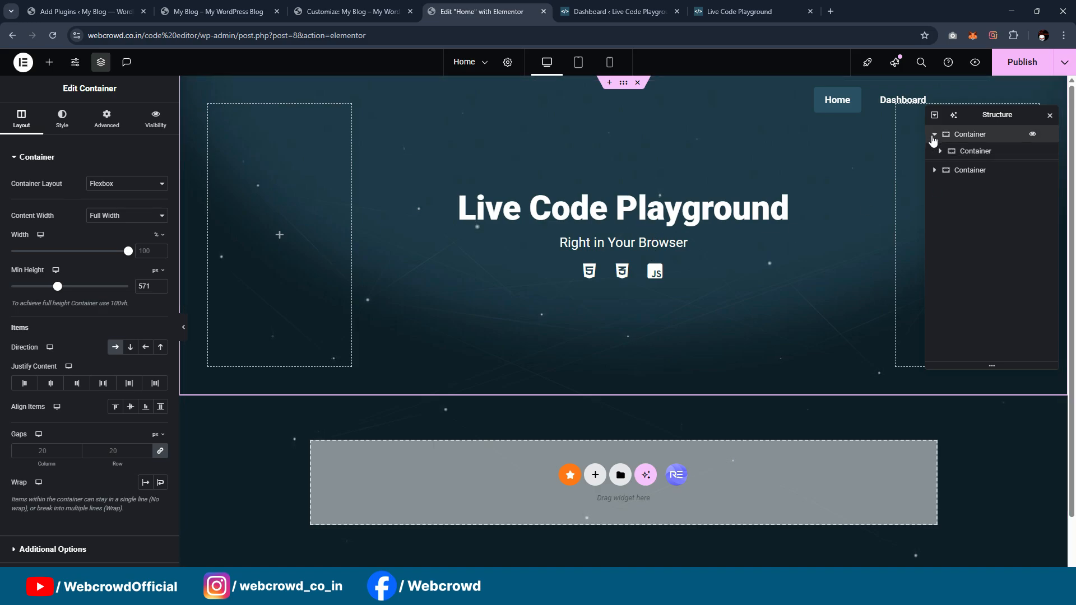
pyautogui.click(934, 135)
pyautogui.click(934, 152)
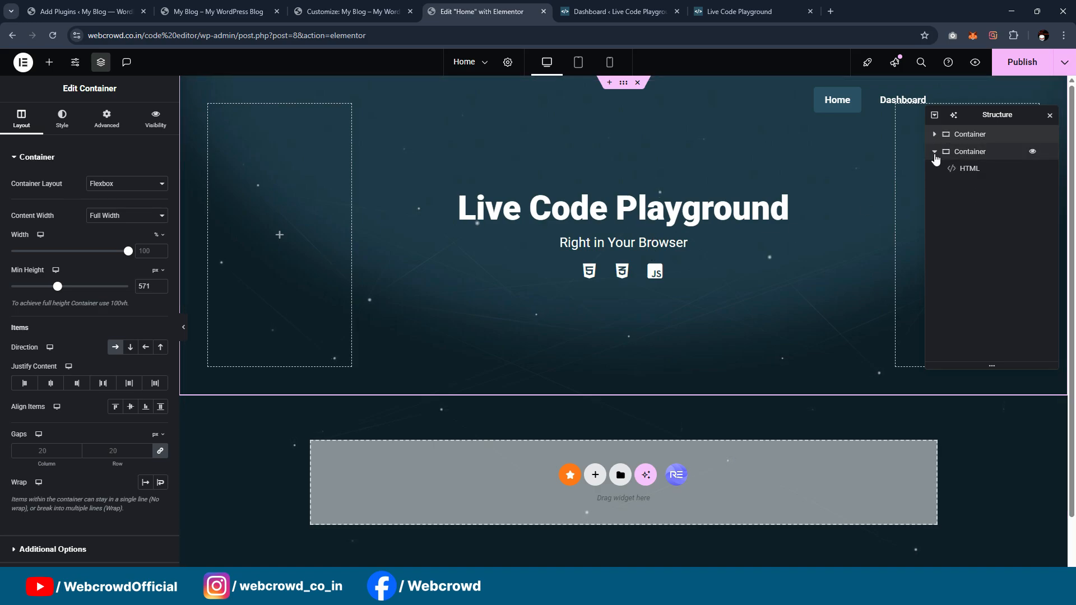
pyautogui.click(934, 155)
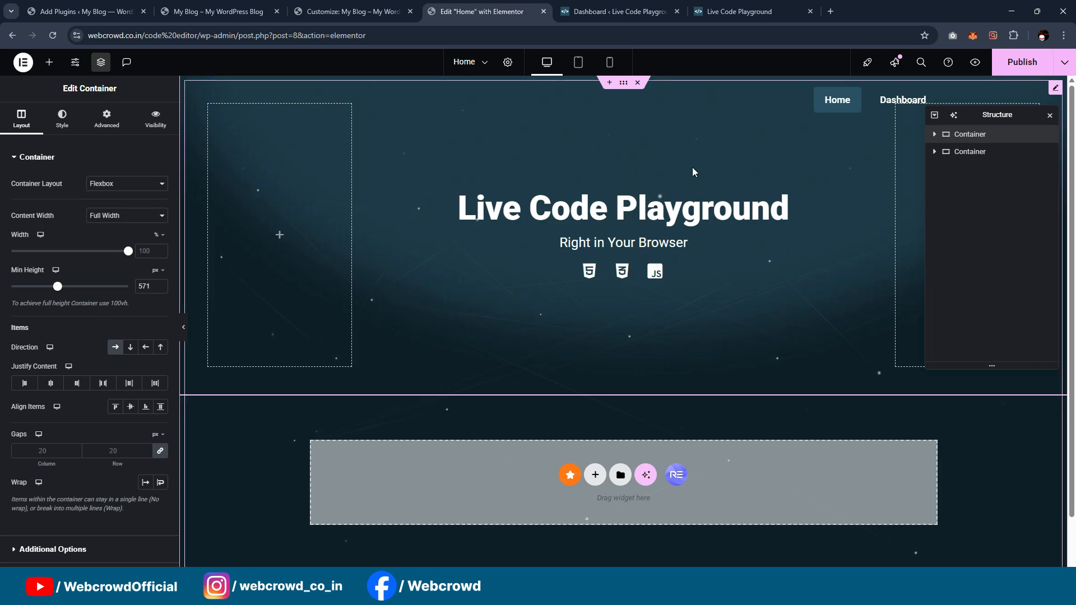
# Step: Remove the background image from the hero container
pyautogui.click(611, 228)
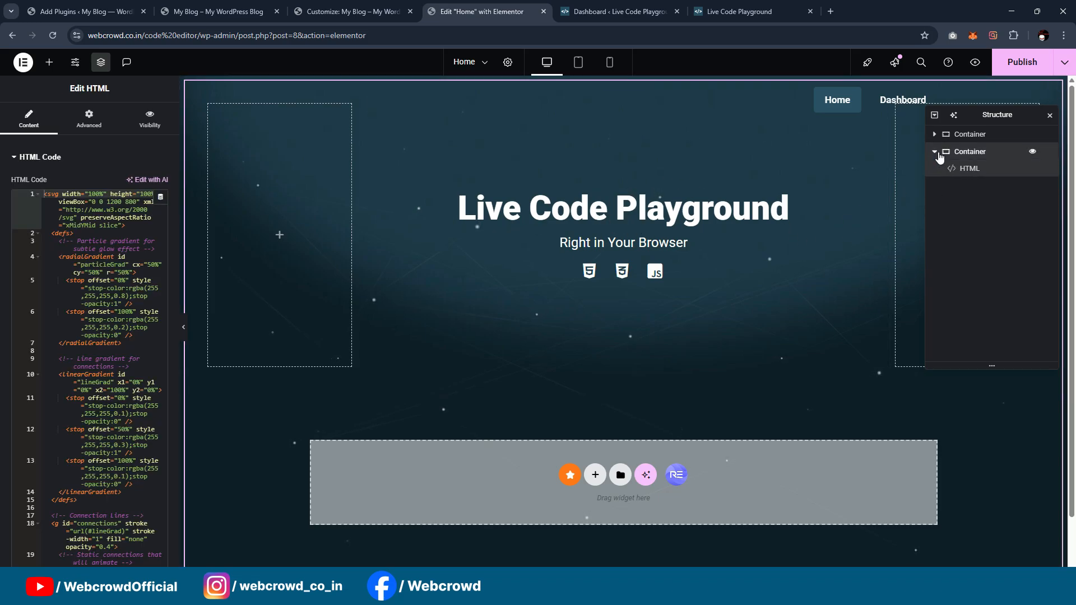
pyautogui.click(970, 151)
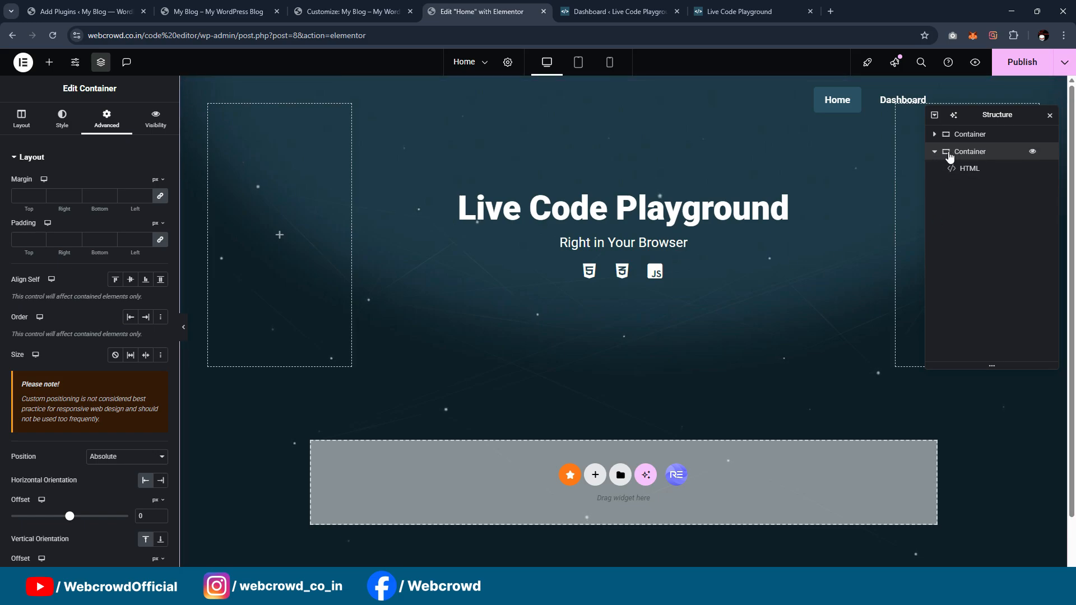
pyautogui.click(935, 151)
pyautogui.click(934, 134)
pyautogui.click(947, 134)
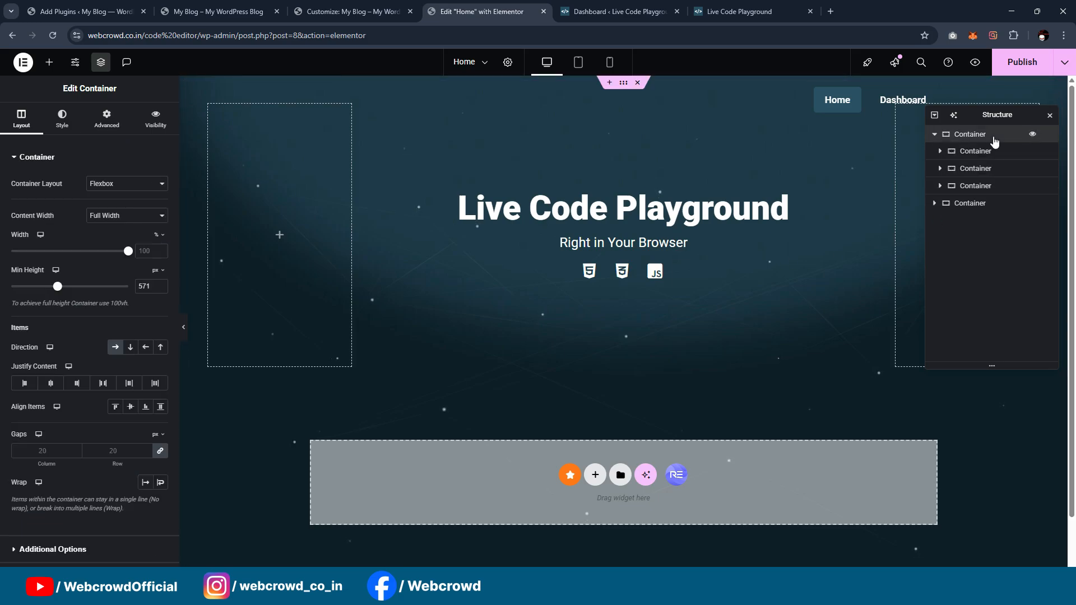
pyautogui.click(62, 119)
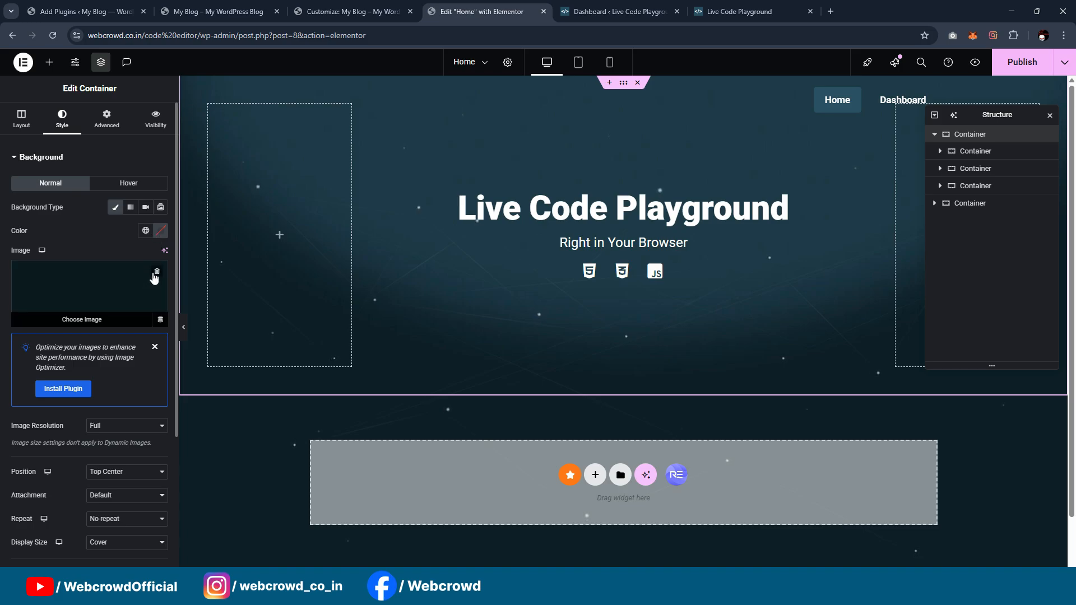
pyautogui.click(157, 274)
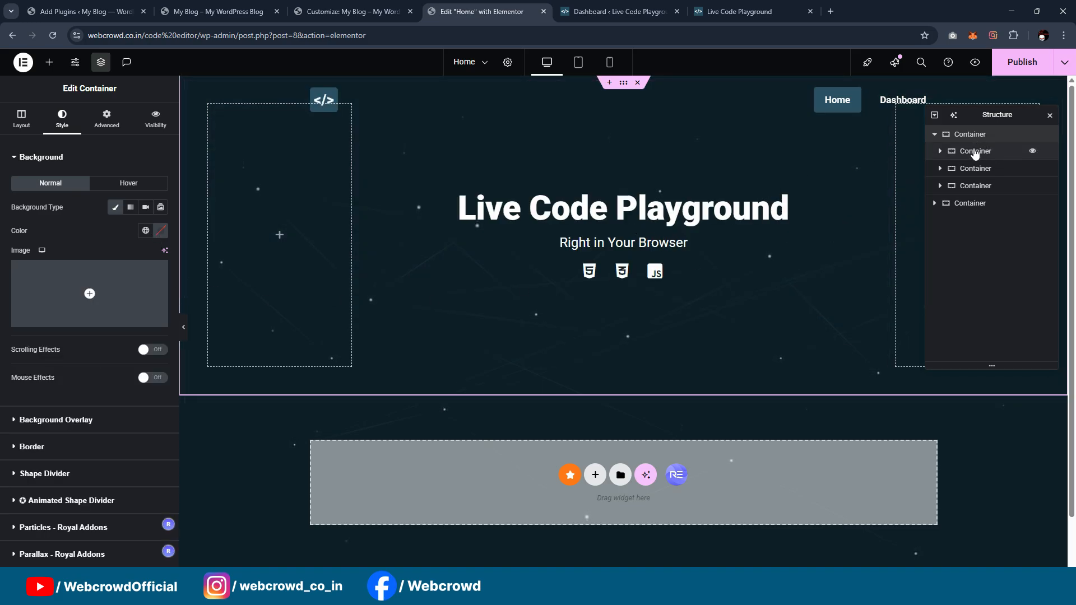
# Step: Move the SVG effect's container above the hero container and give it the dark gradient image from the media library as background
pyautogui.moveTo(947, 197); pyautogui.dragTo(970, 141)
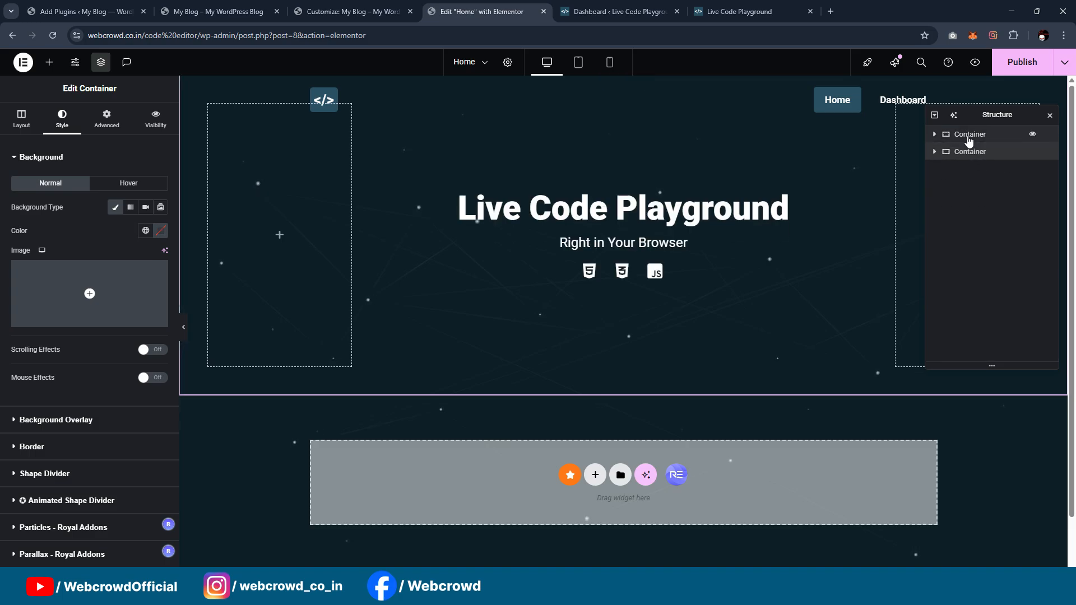
pyautogui.click(969, 138)
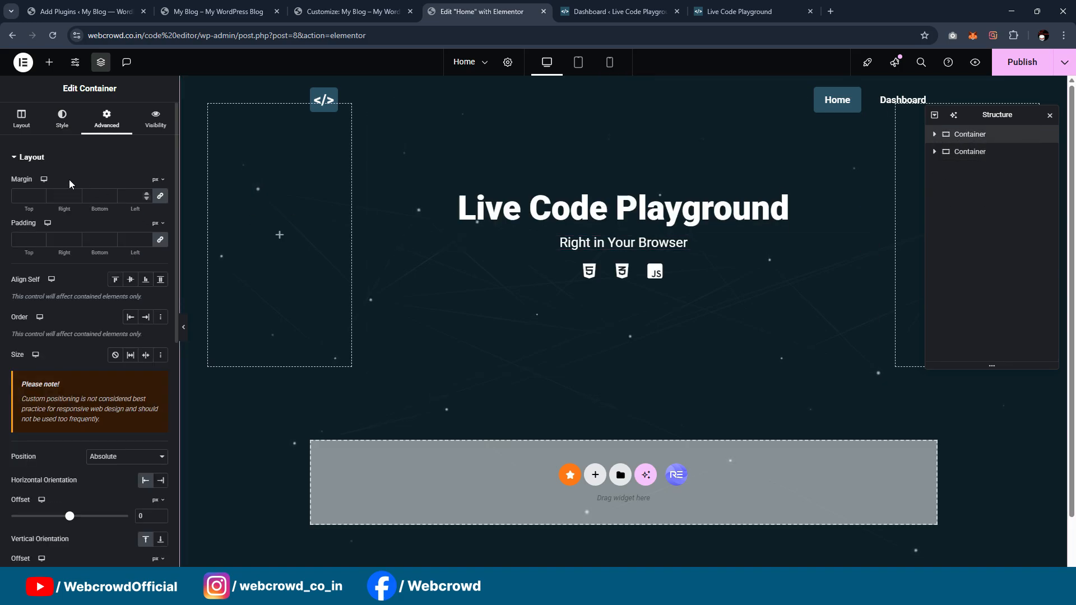
pyautogui.click(63, 128)
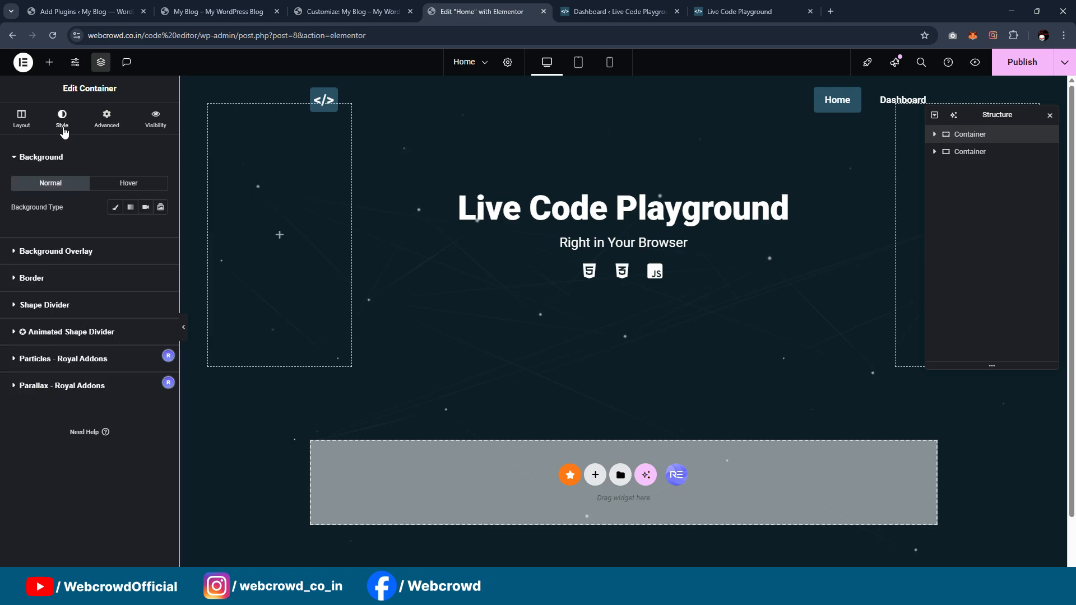
pyautogui.click(115, 208)
pyautogui.click(134, 276)
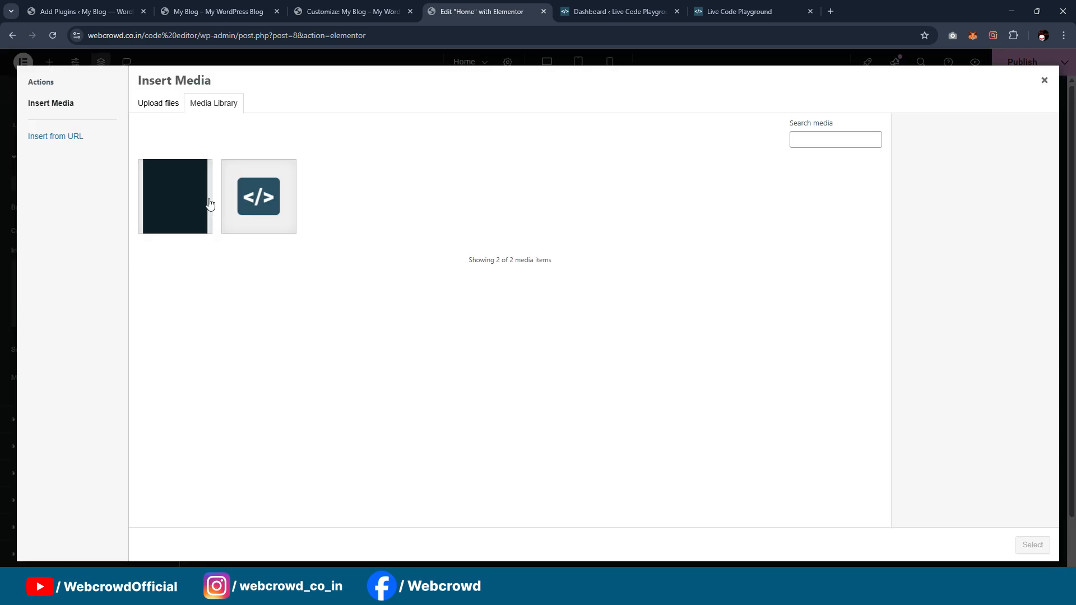
pyautogui.click(202, 203)
pyautogui.click(1042, 547)
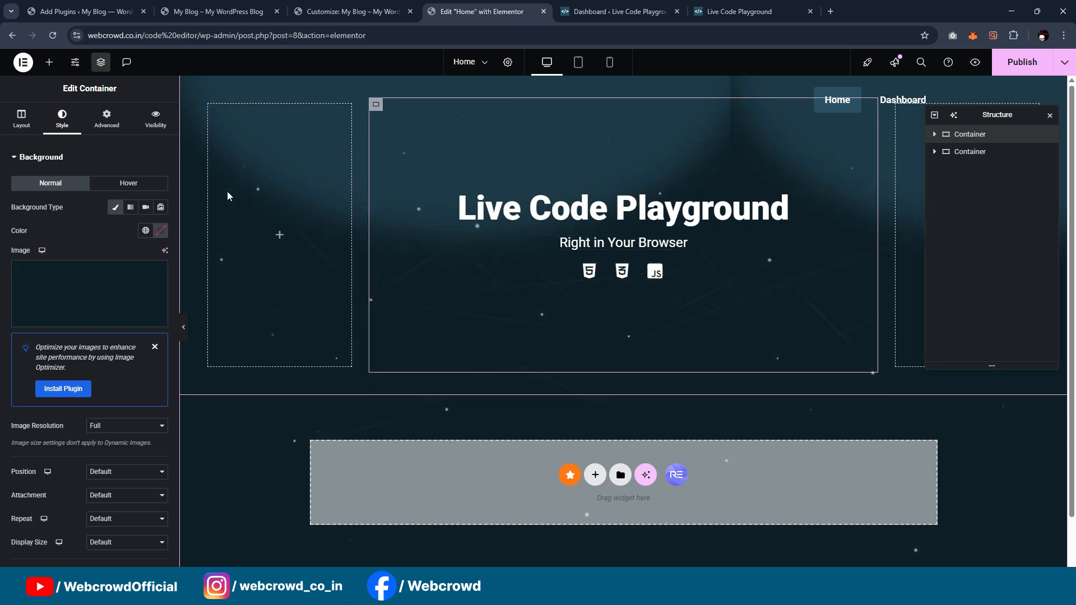
# Step: Set the SVG container's background image to Top Center position, No-repeat and Cover display size
pyautogui.click(935, 135)
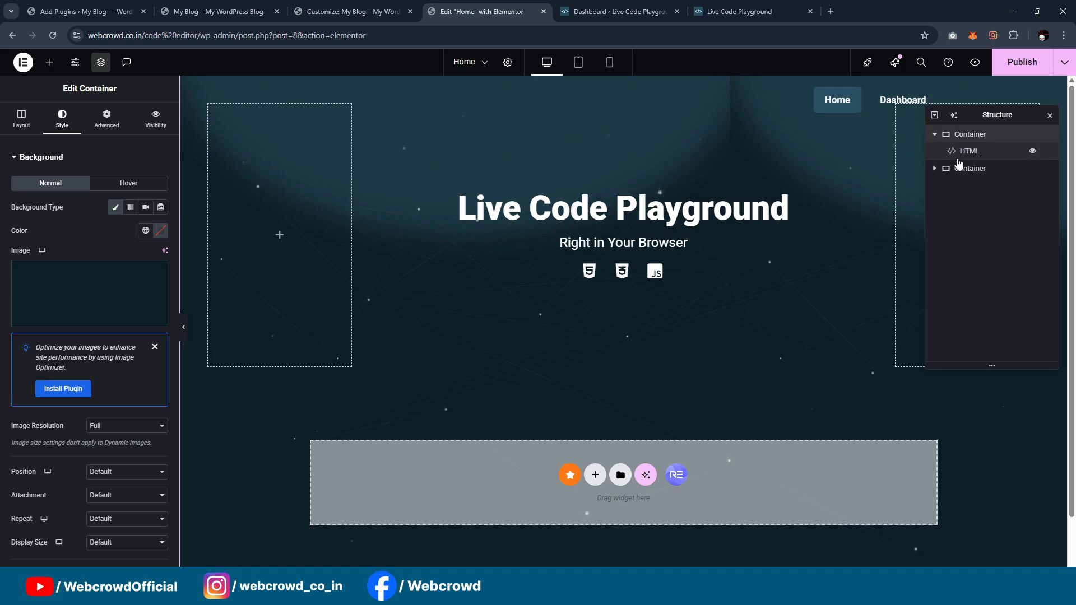
pyautogui.click(935, 135)
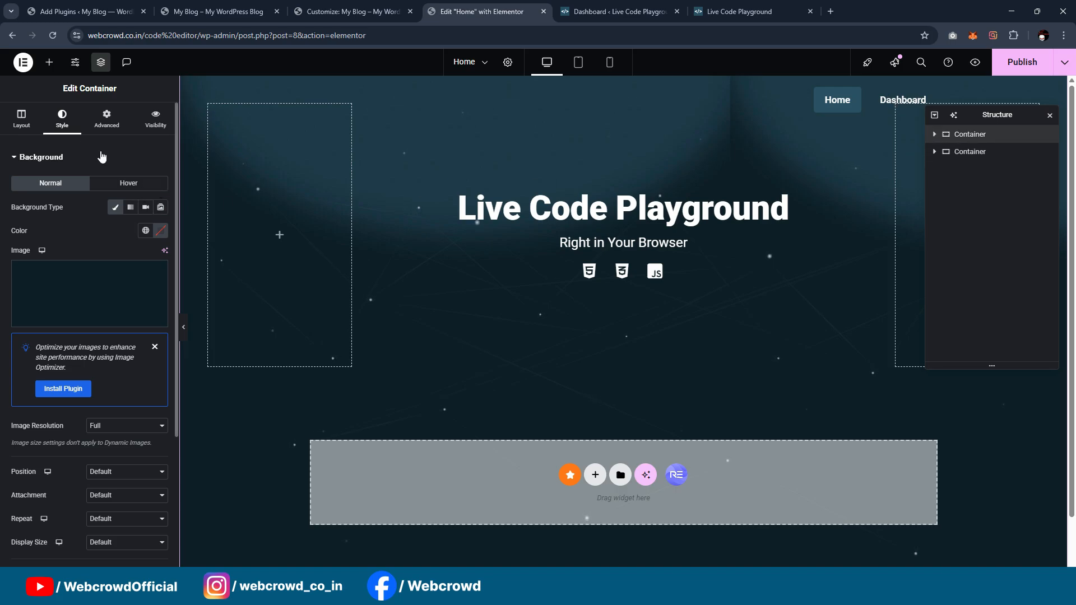
pyautogui.scroll(-2, 64, 357)
pyautogui.click(109, 368)
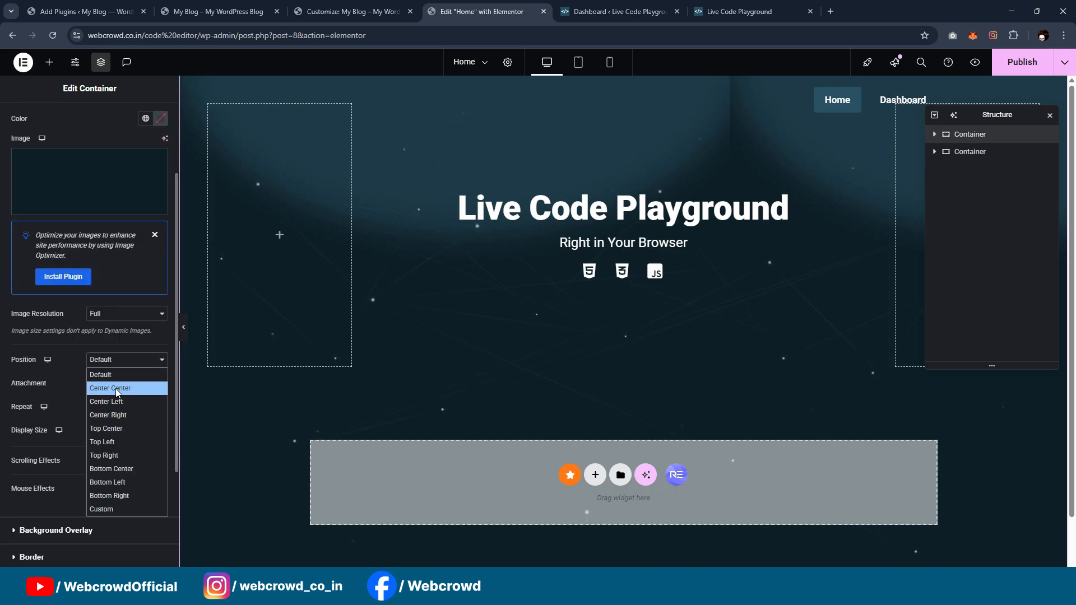
pyautogui.click(123, 428)
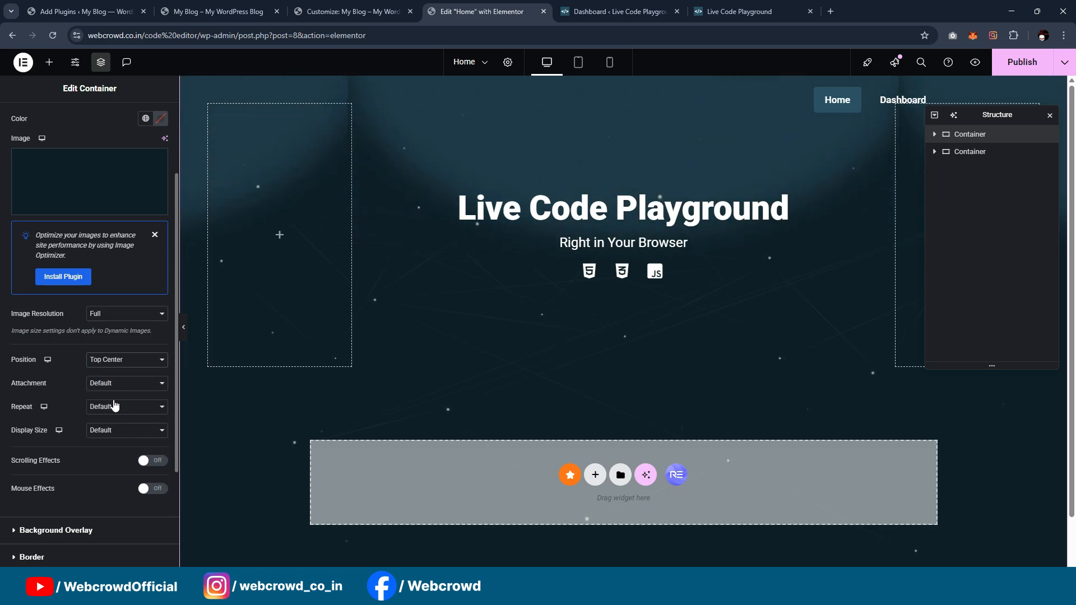
pyautogui.click(110, 406)
pyautogui.click(113, 436)
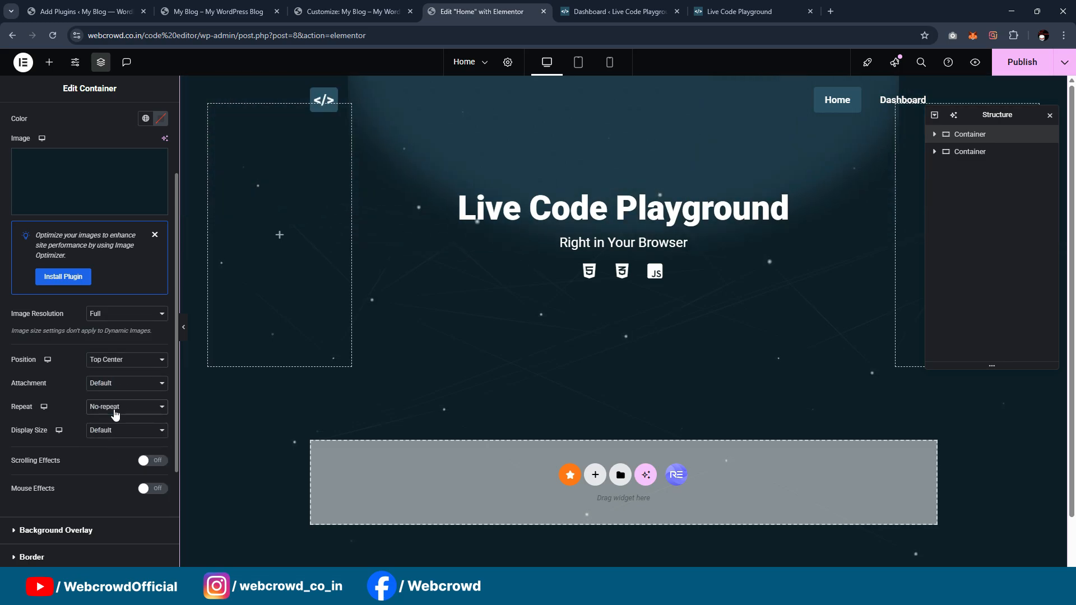
pyautogui.click(118, 437)
pyautogui.click(118, 437)
pyautogui.click(107, 430)
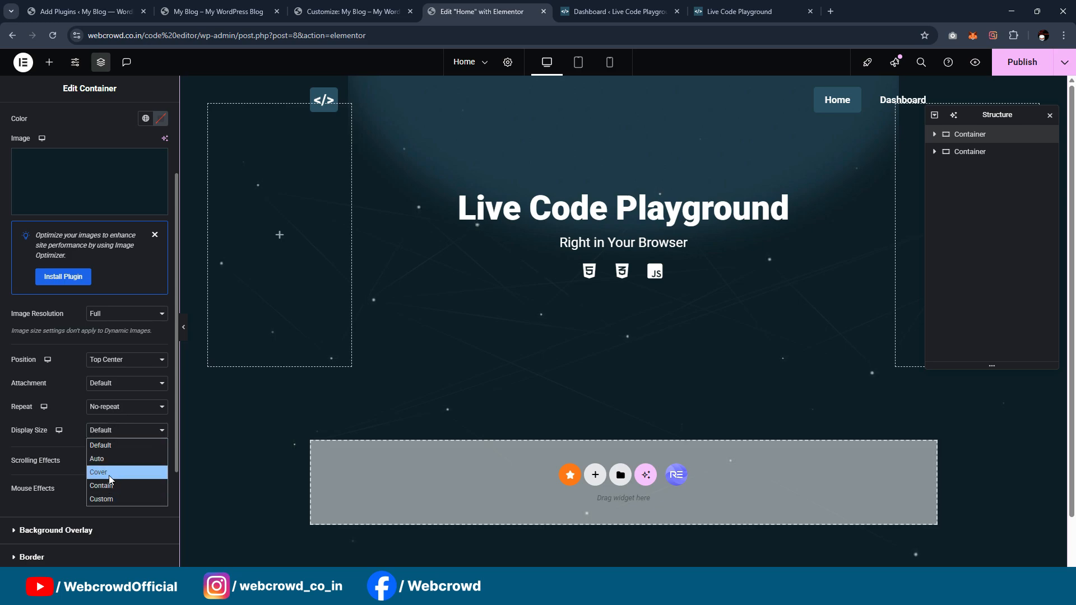
pyautogui.click(109, 475)
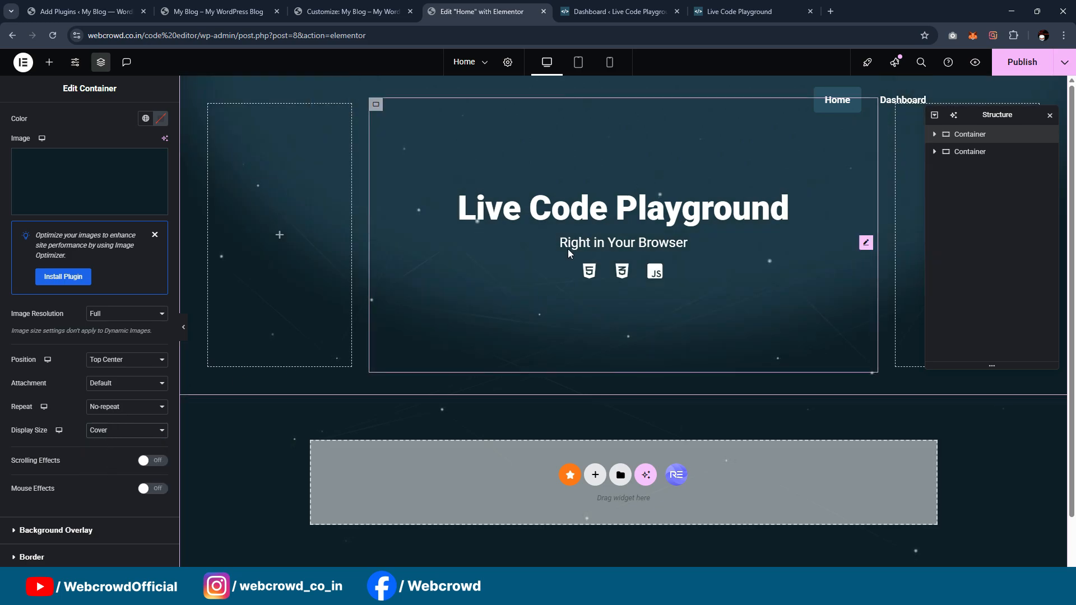
# Step: Publish the updated Home page and close the structure view
pyautogui.click(183, 327)
pyautogui.click(4, 327)
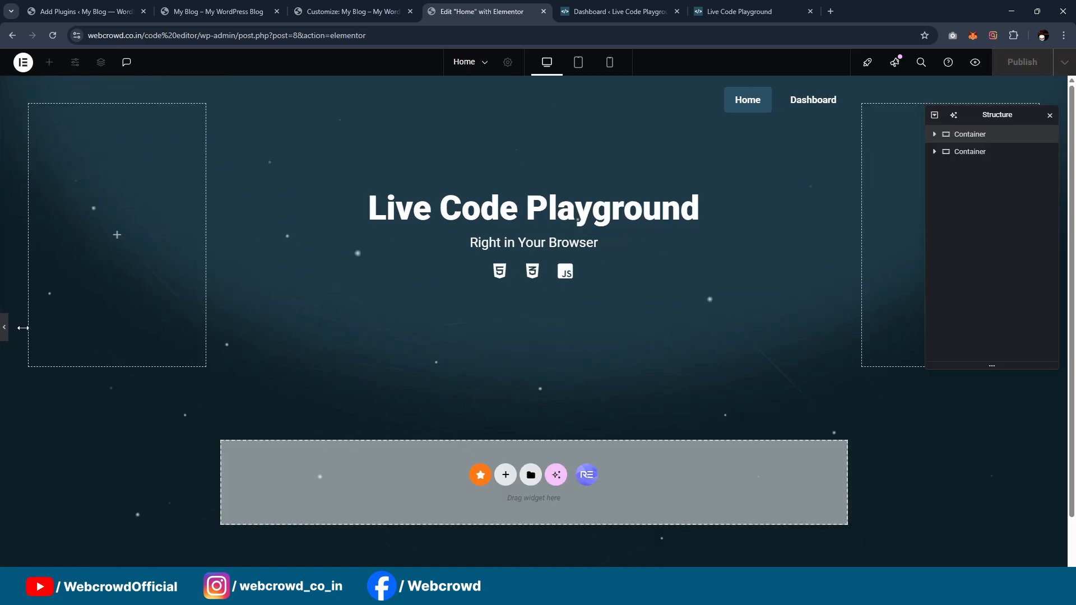
pyautogui.click(1016, 62)
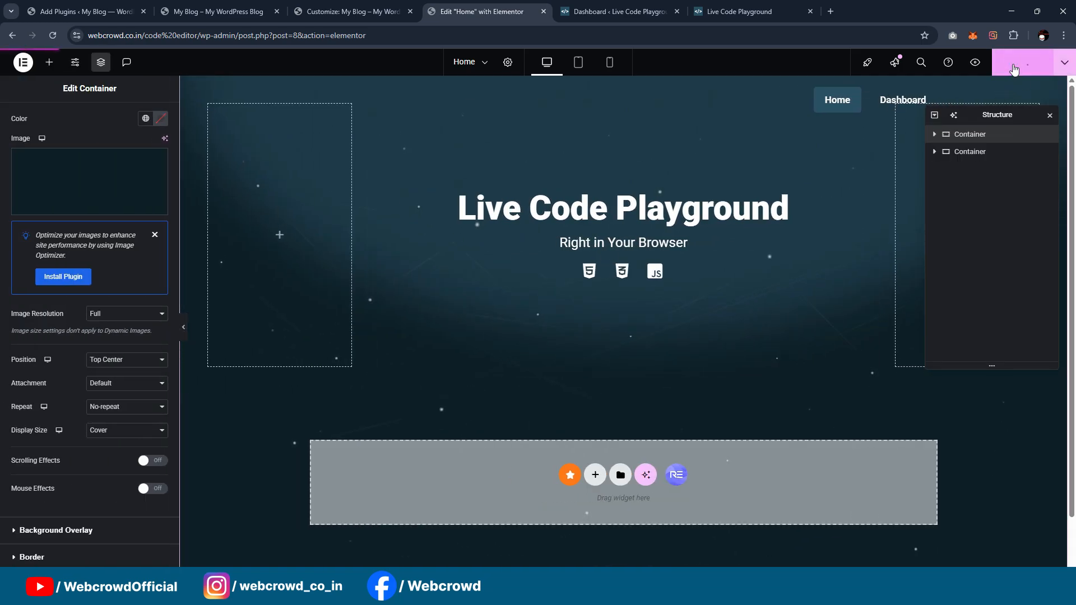
pyautogui.click(1050, 115)
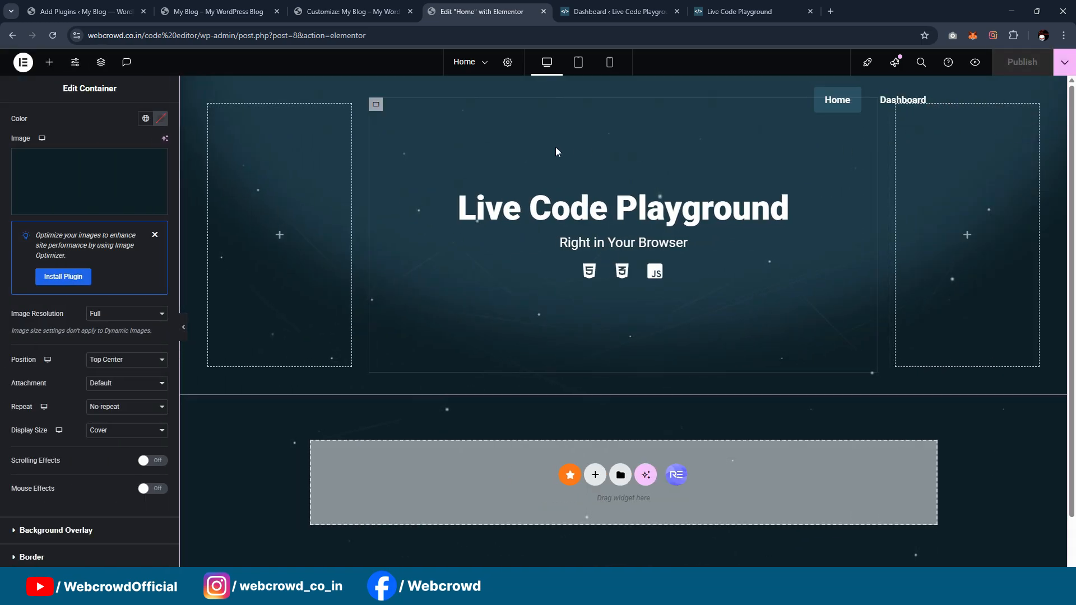
# Step: Reload the live site and check the background and particle effect along the whole Home page
pyautogui.click(226, 11)
pyautogui.press('F5')
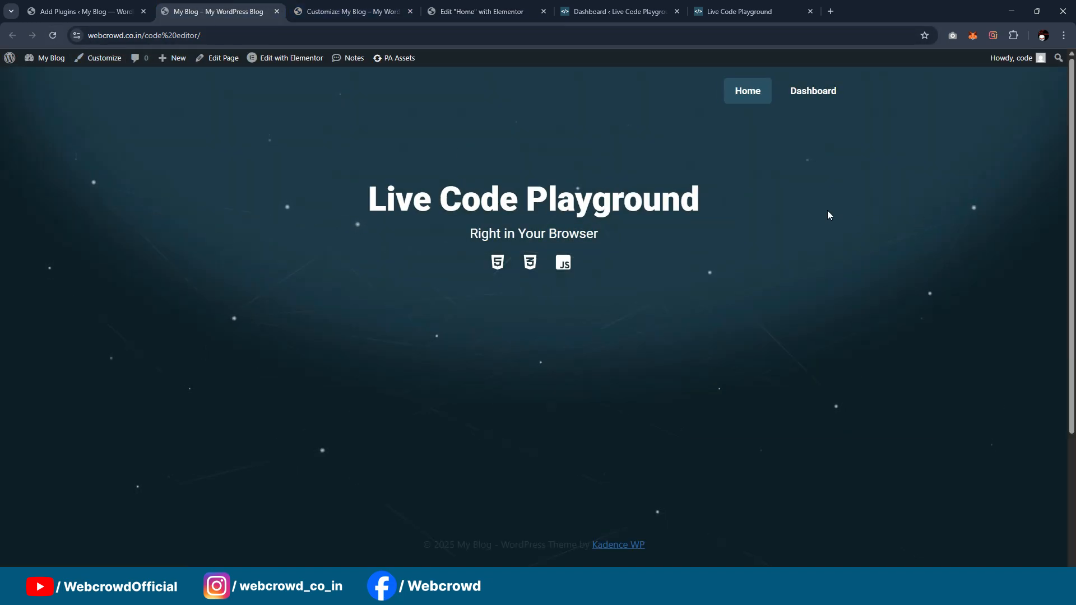
pyautogui.scroll(-1, 806, 286)
pyautogui.scroll(-3, 808, 285)
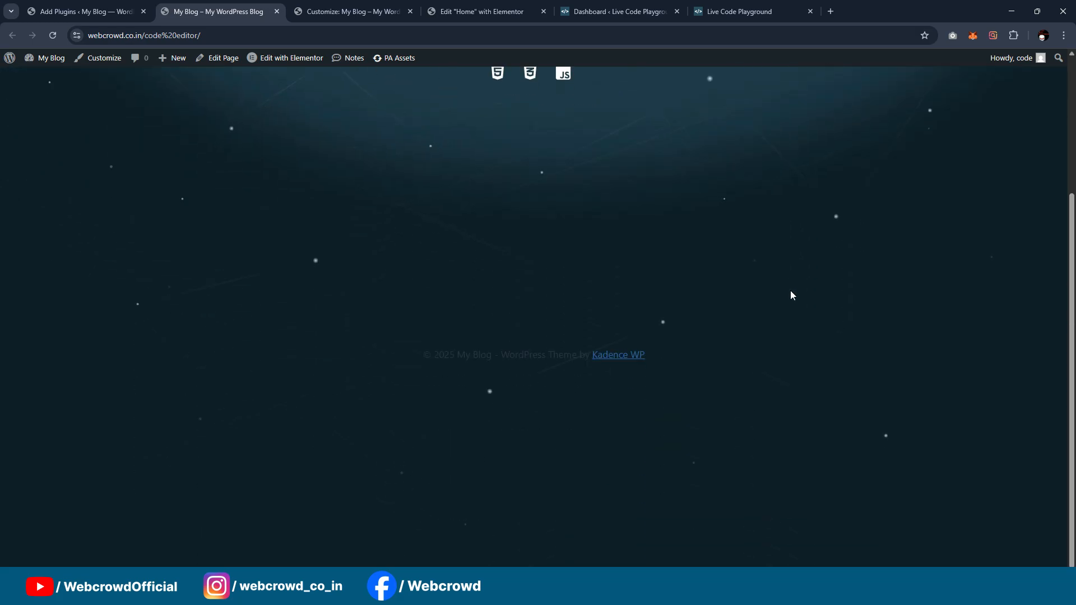
pyautogui.scroll(3, 790, 293)
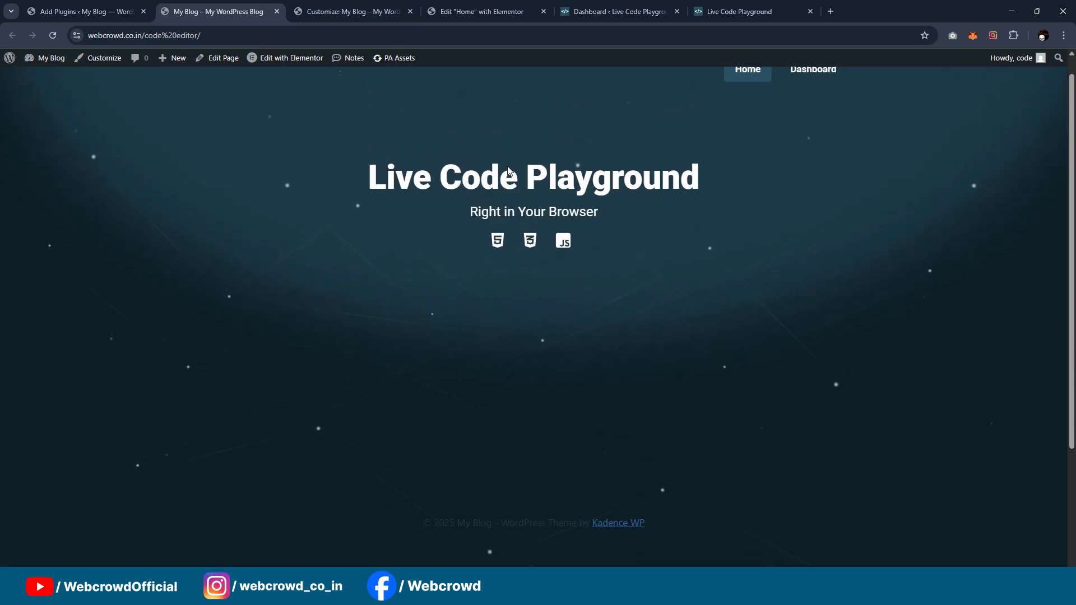
pyautogui.click(350, 5)
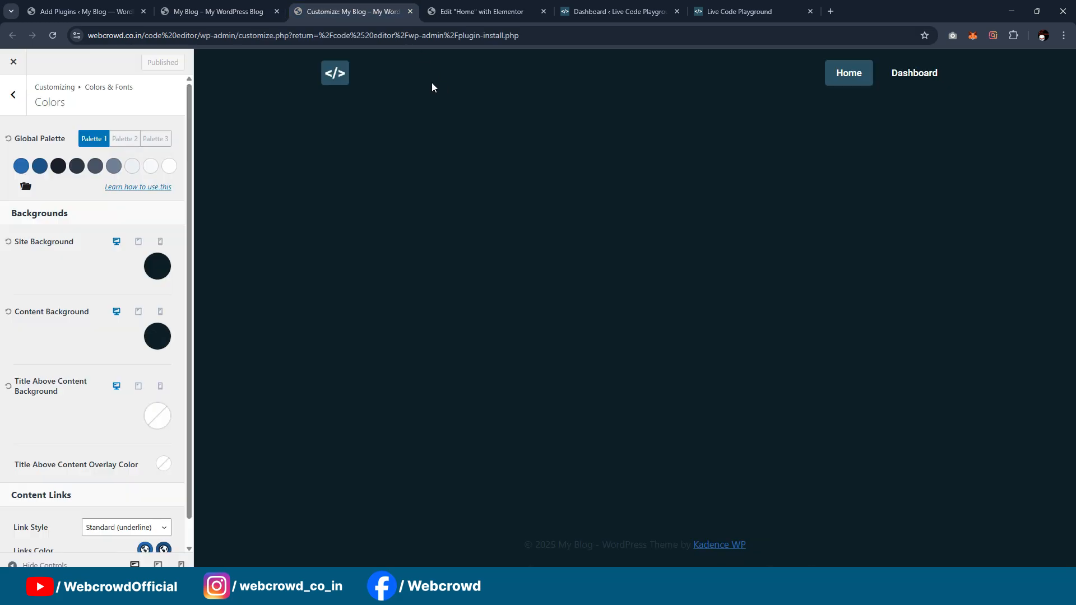
pyautogui.click(233, 8)
pyautogui.click(353, 8)
pyautogui.click(617, 11)
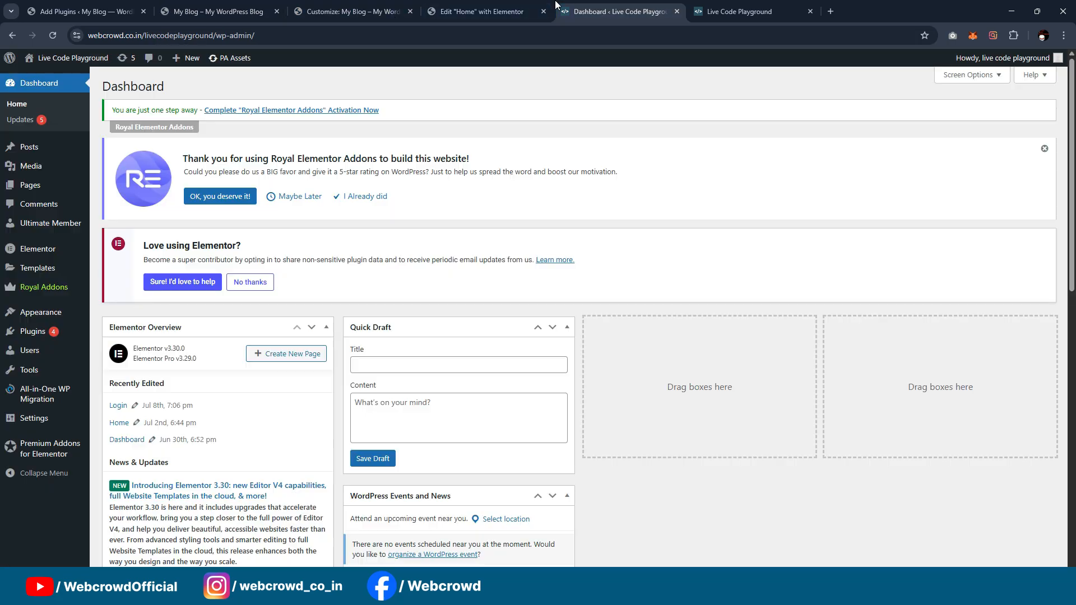
# Step: Return to the Elementor editor and add an HTML widget below the HTML, CSS and JS icons in the hero's middle container
pyautogui.click(482, 11)
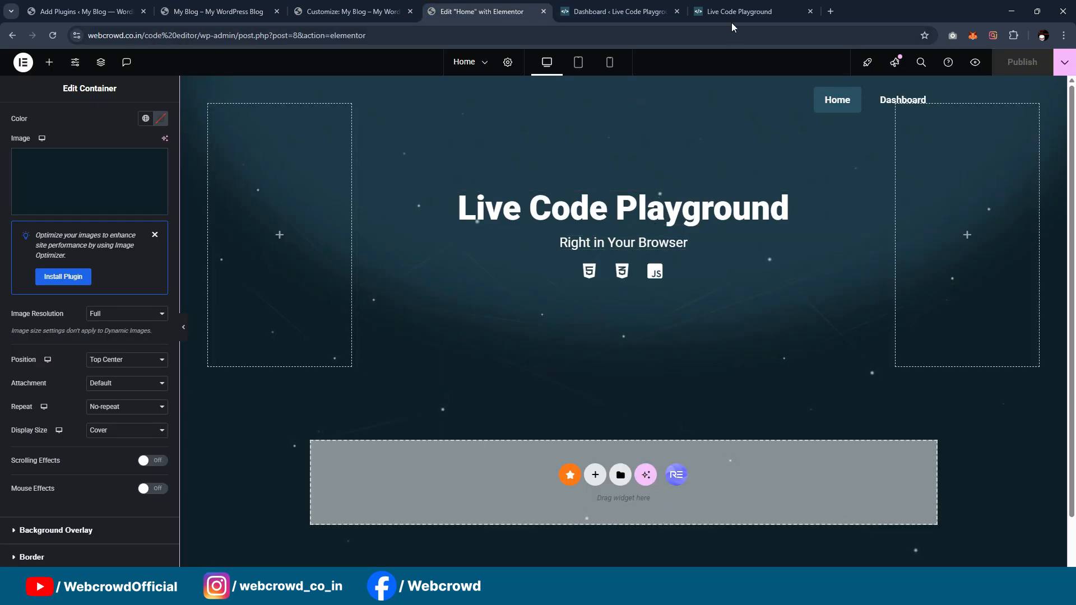
pyautogui.click(49, 61)
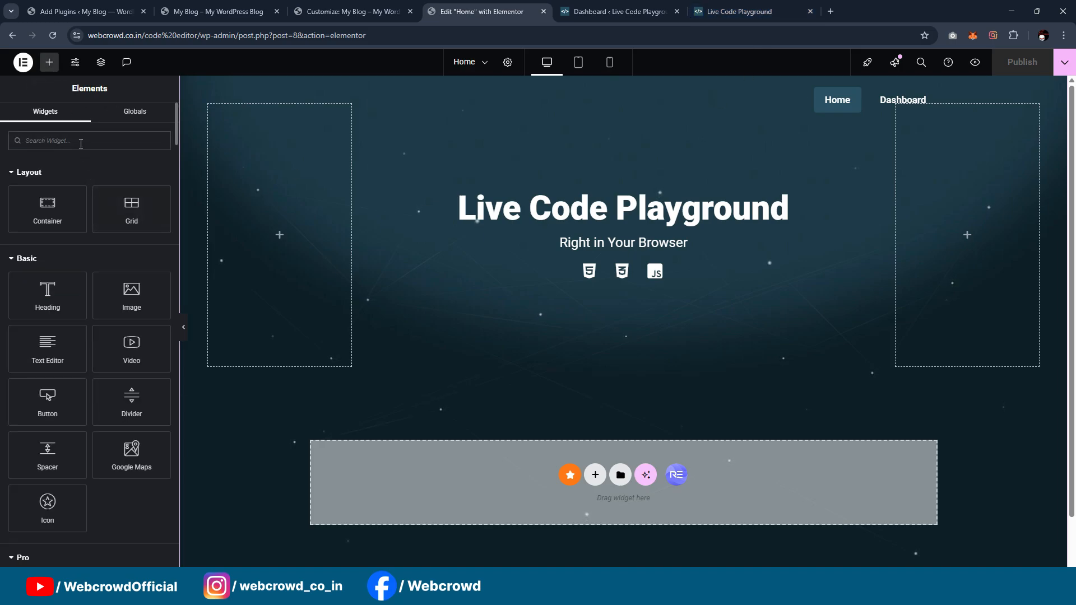
pyautogui.write('html')
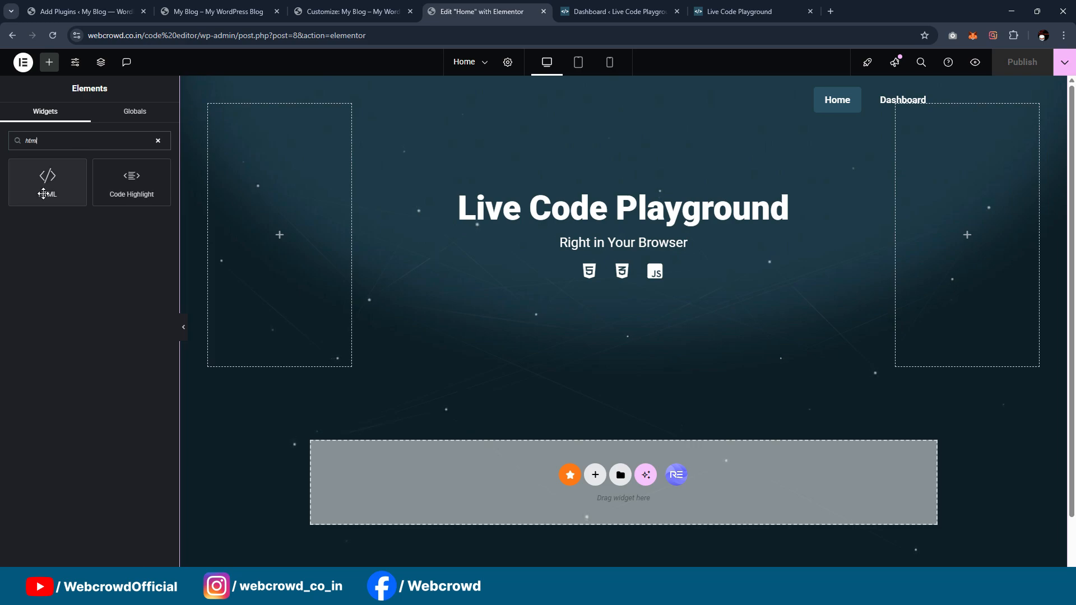
pyautogui.moveTo(61, 183); pyautogui.dragTo(667, 274)
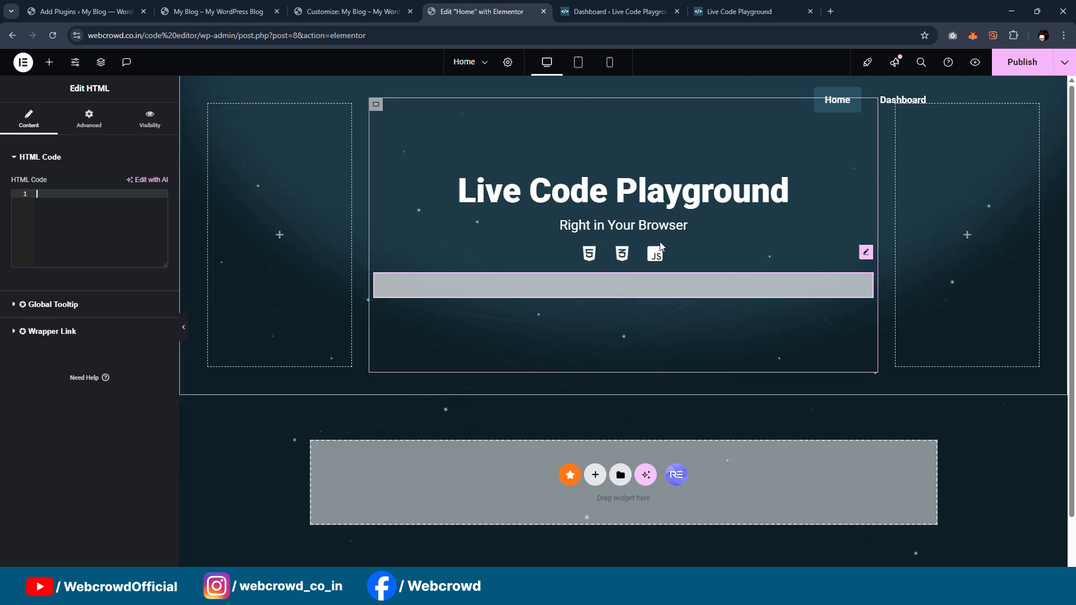
# Step: Paste the Code Tester page's HTML code into the new HTML widget and look over the rendered code editor
pyautogui.click(91, 216)
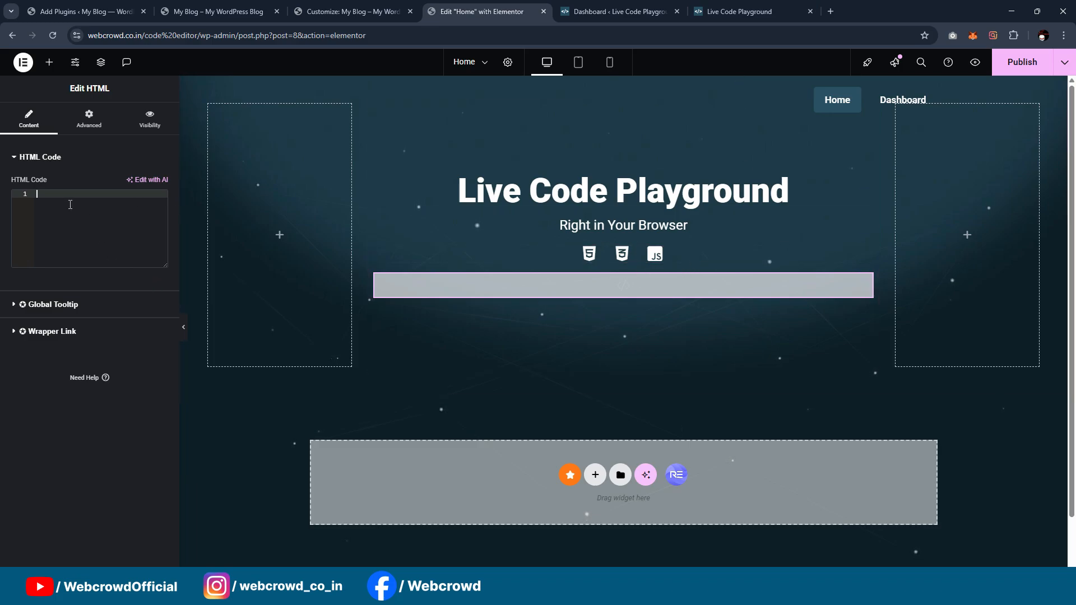
pyautogui.click(637, 589)
pyautogui.click(639, 590)
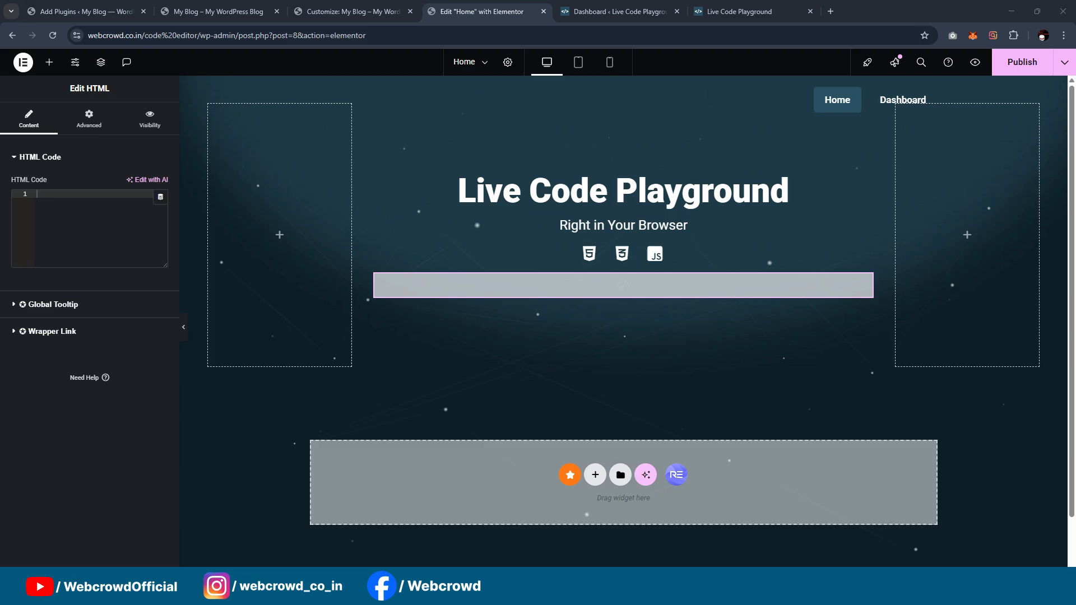
pyautogui.hotkey('ctrl', 'v')
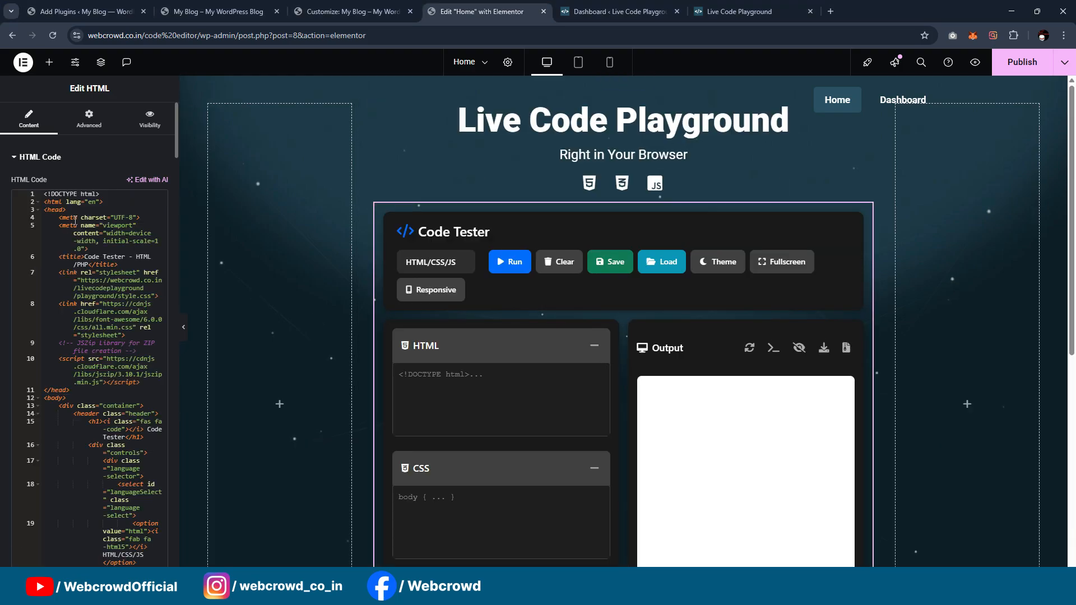
pyautogui.scroll(-7, 680, 195)
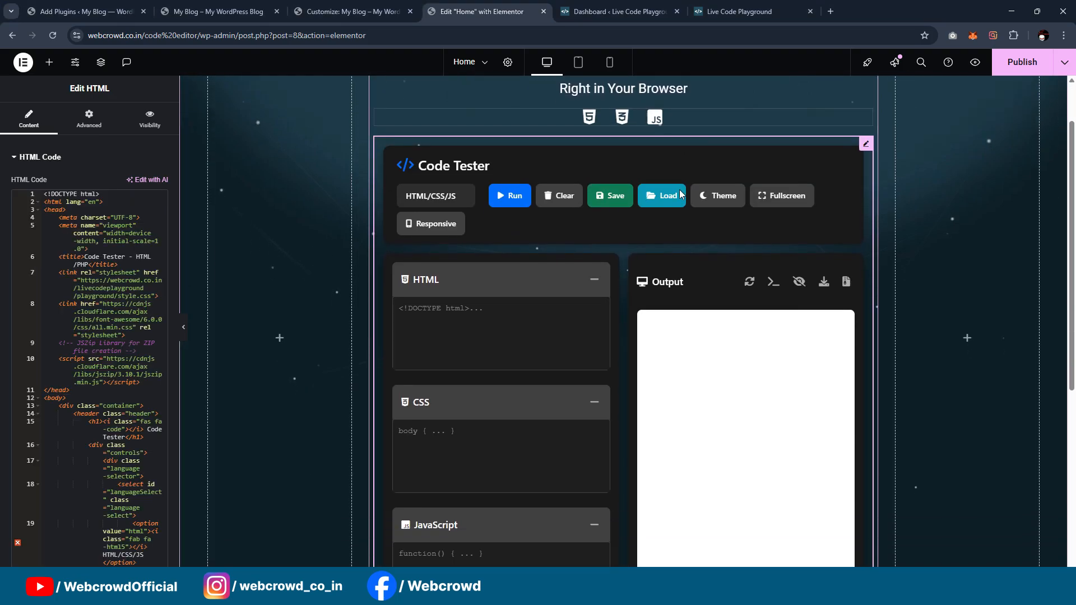
pyautogui.scroll(5, 679, 195)
pyautogui.scroll(3, 679, 193)
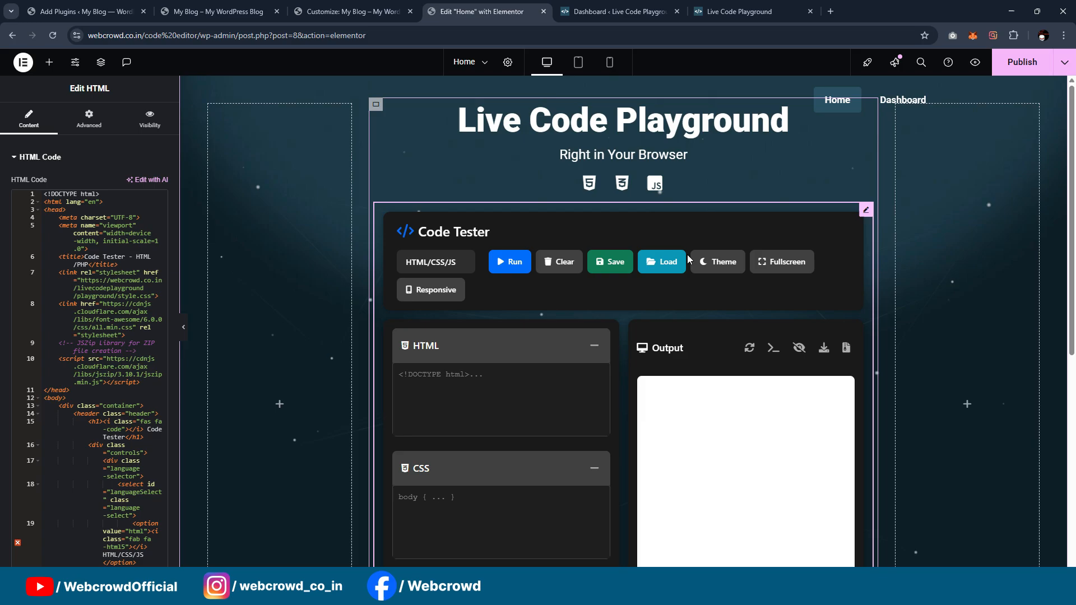
pyautogui.scroll(-2, 679, 218)
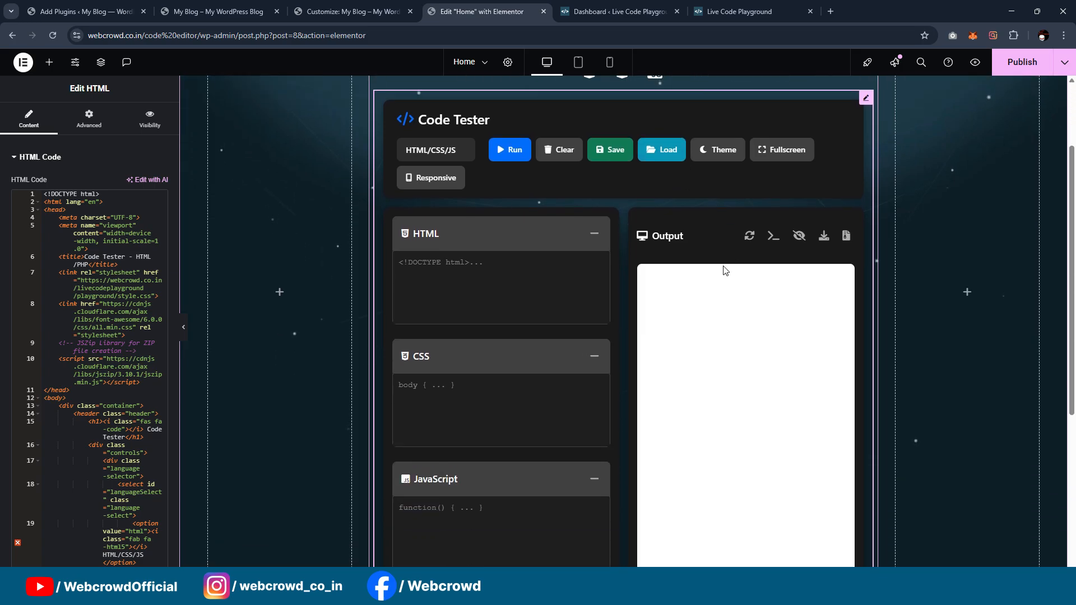
# Step: Widen the HTML widget's code panel and examine the code, especially the style.css stylesheet link in the head
pyautogui.scroll(2, 726, 271)
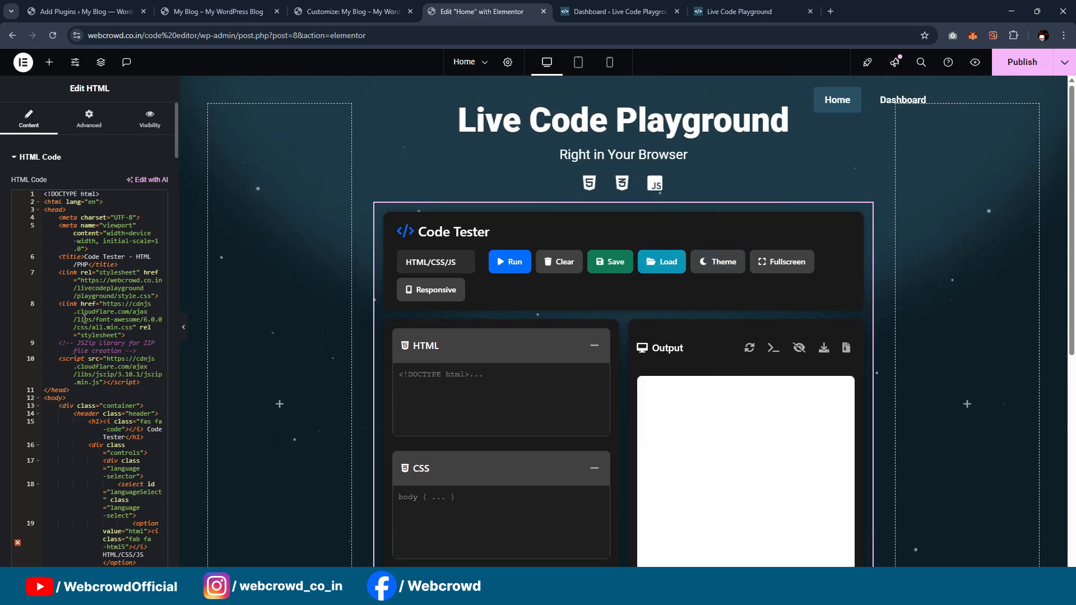
pyautogui.scroll(-4, 84, 319)
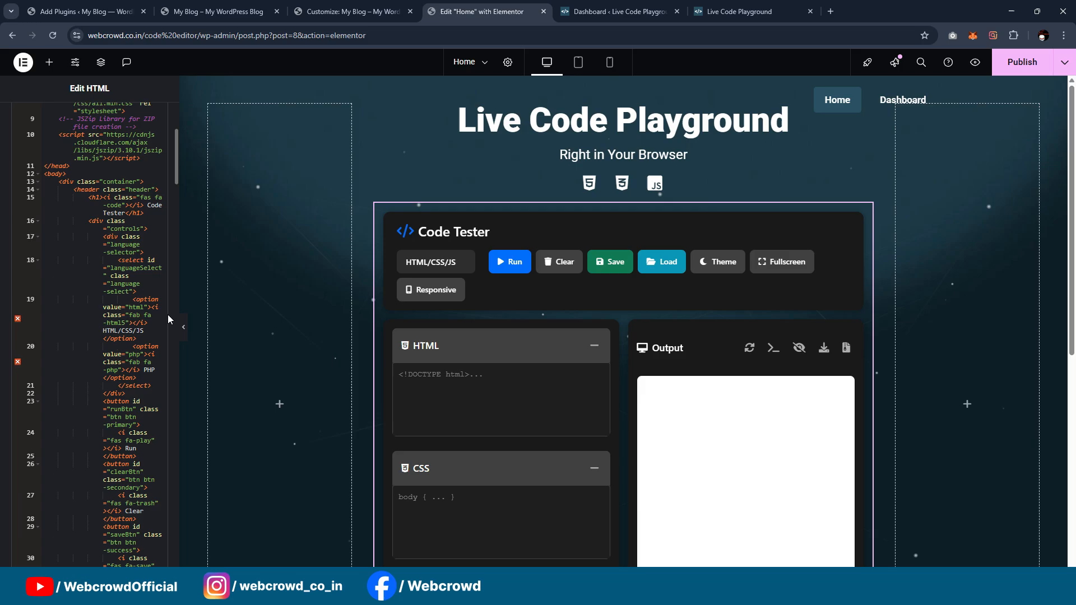
pyautogui.moveTo(178, 280); pyautogui.dragTo(369, 285)
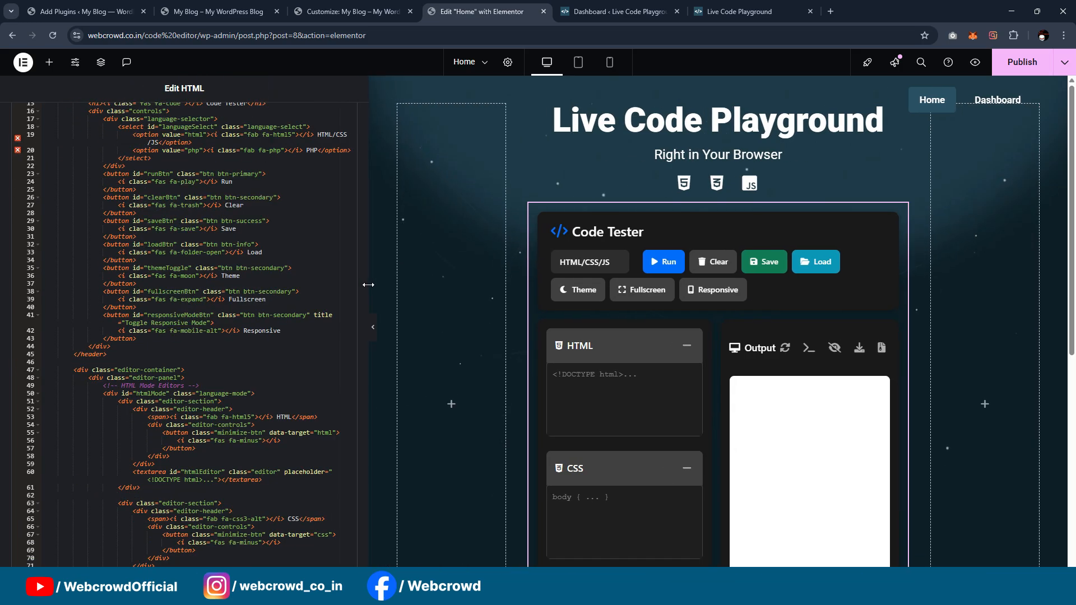
pyautogui.scroll(-5, 206, 312)
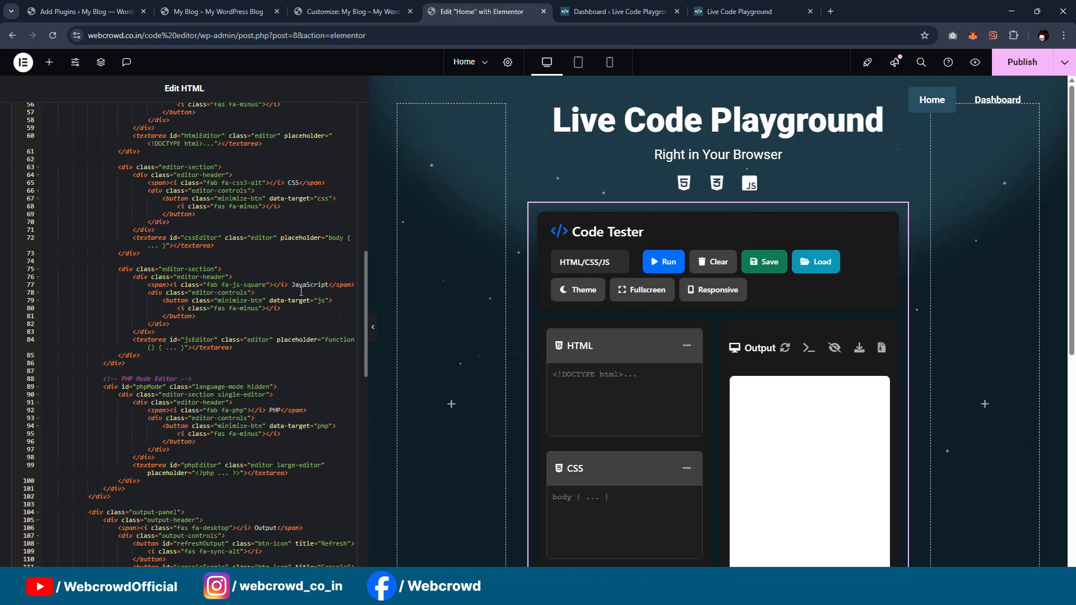
pyautogui.scroll(8, 302, 292)
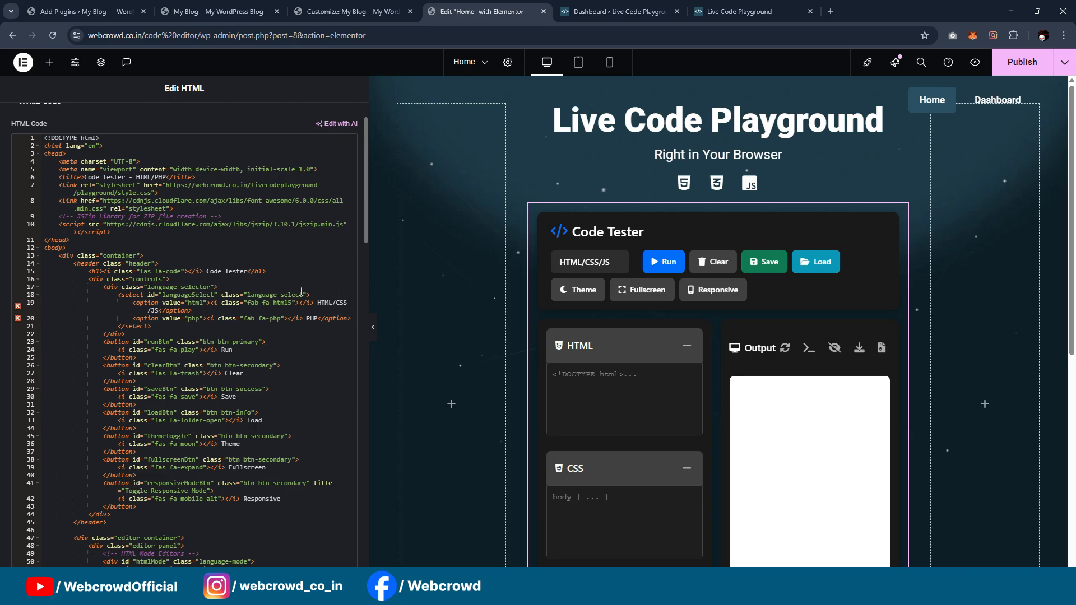
pyautogui.scroll(1, 301, 291)
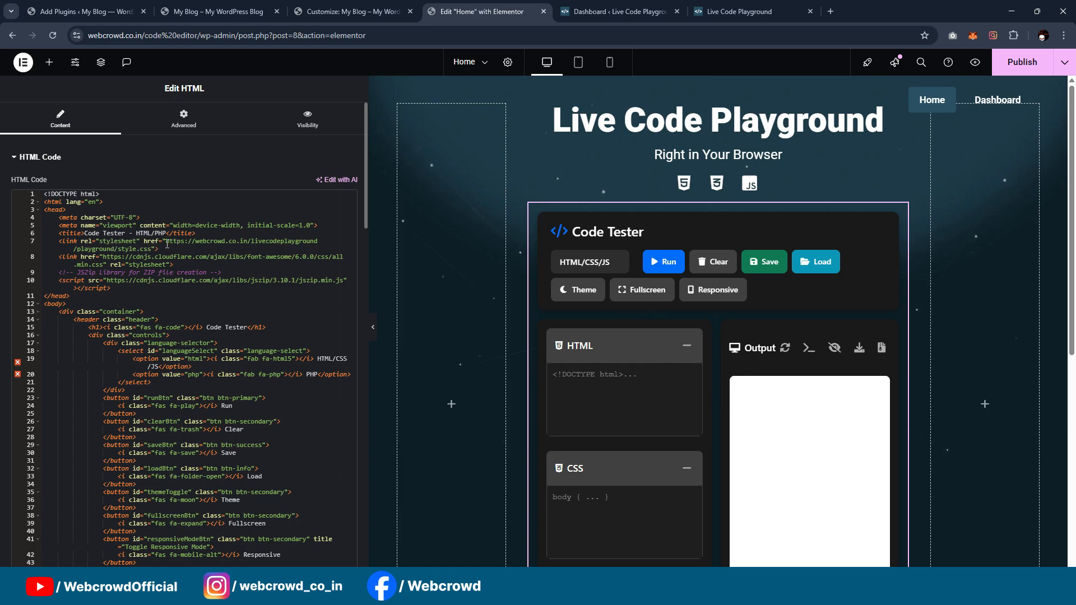
pyautogui.moveTo(167, 245); pyautogui.dragTo(149, 250)
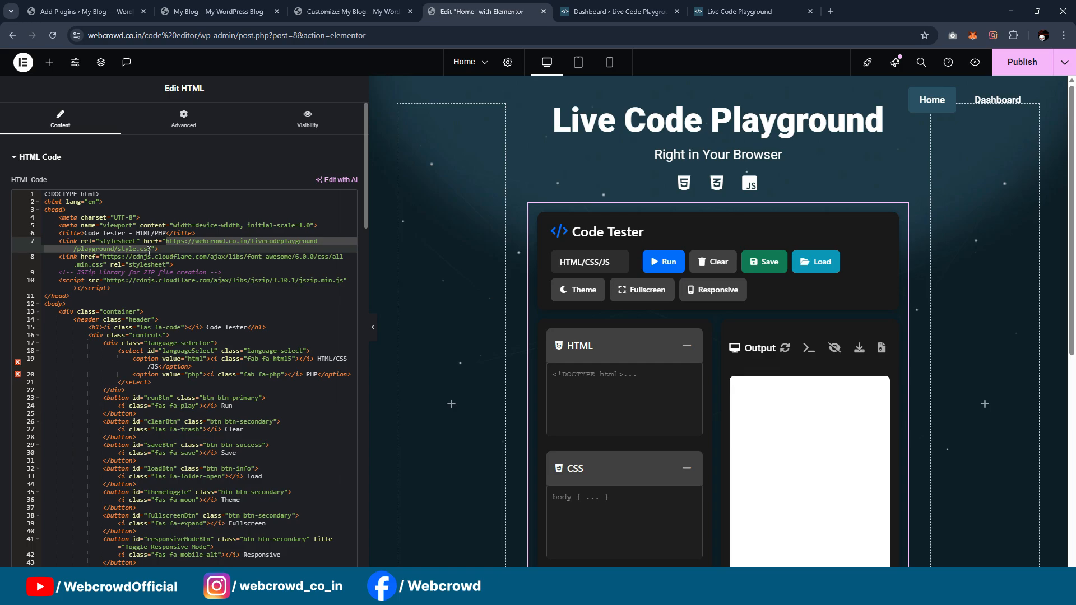
pyautogui.click(155, 250)
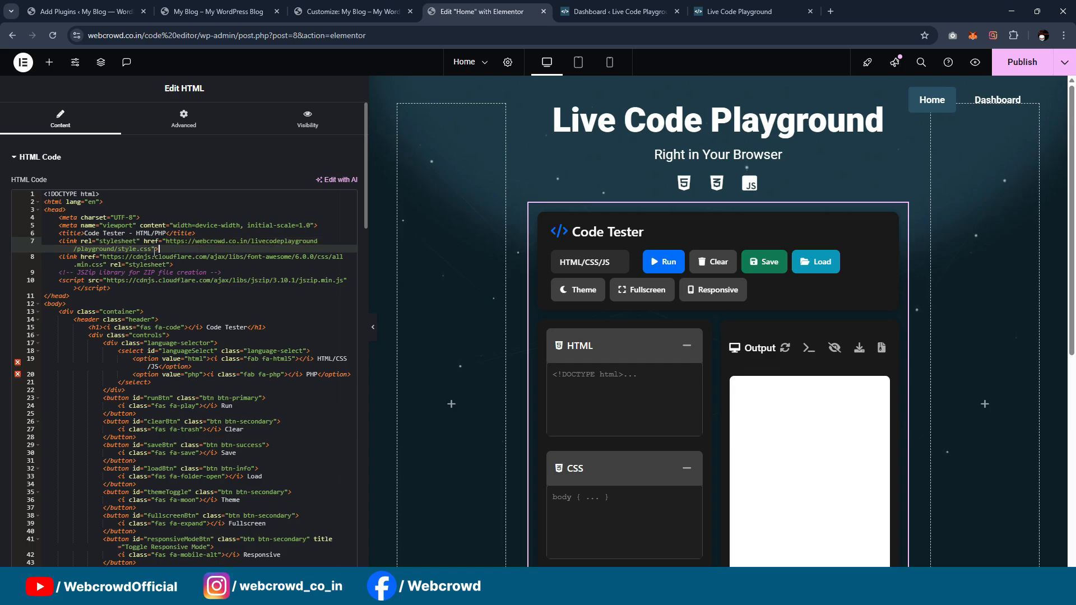
pyautogui.moveTo(166, 244); pyautogui.dragTo(153, 250)
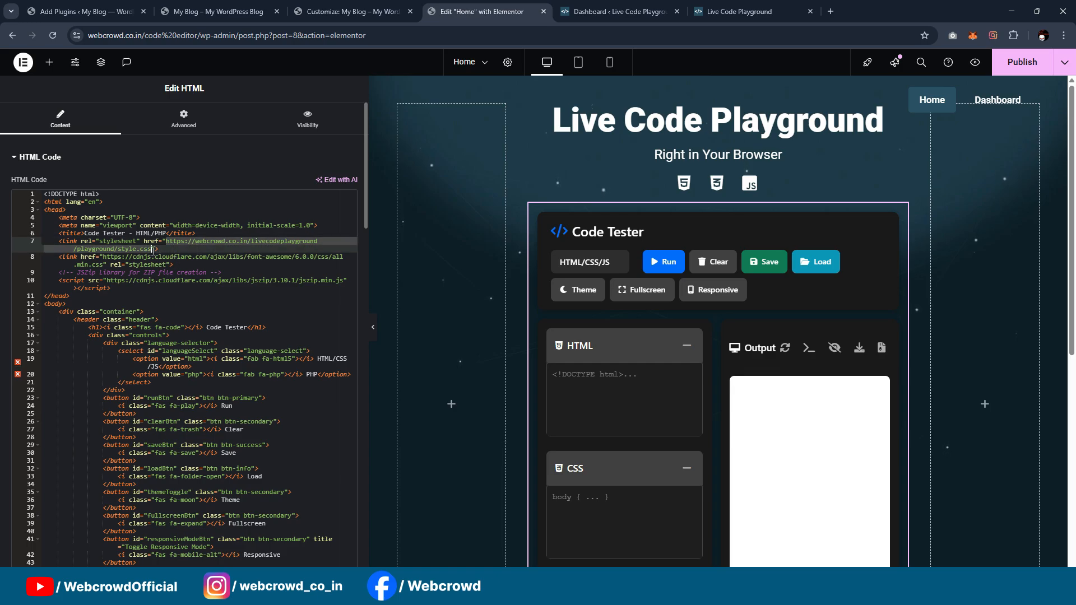
pyautogui.click(197, 241)
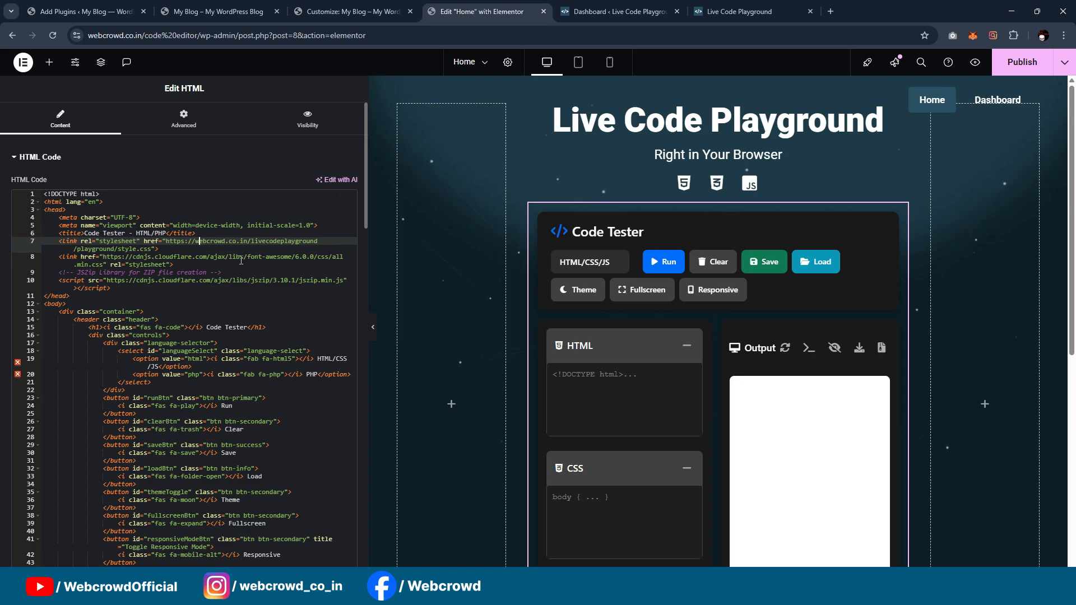
# Step: Switch to the hosting account's cPanel in a new tab and open the site's "code editor" folder under public_html in File Manager
pyautogui.click(831, 11)
pyautogui.click(810, 33)
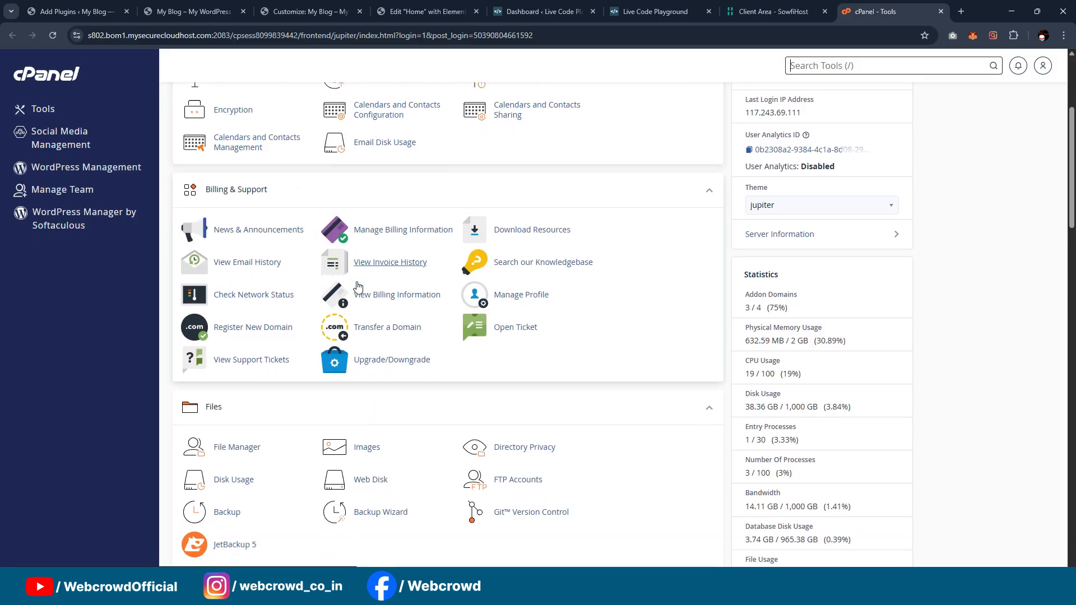
pyautogui.scroll(-2, 539, 280)
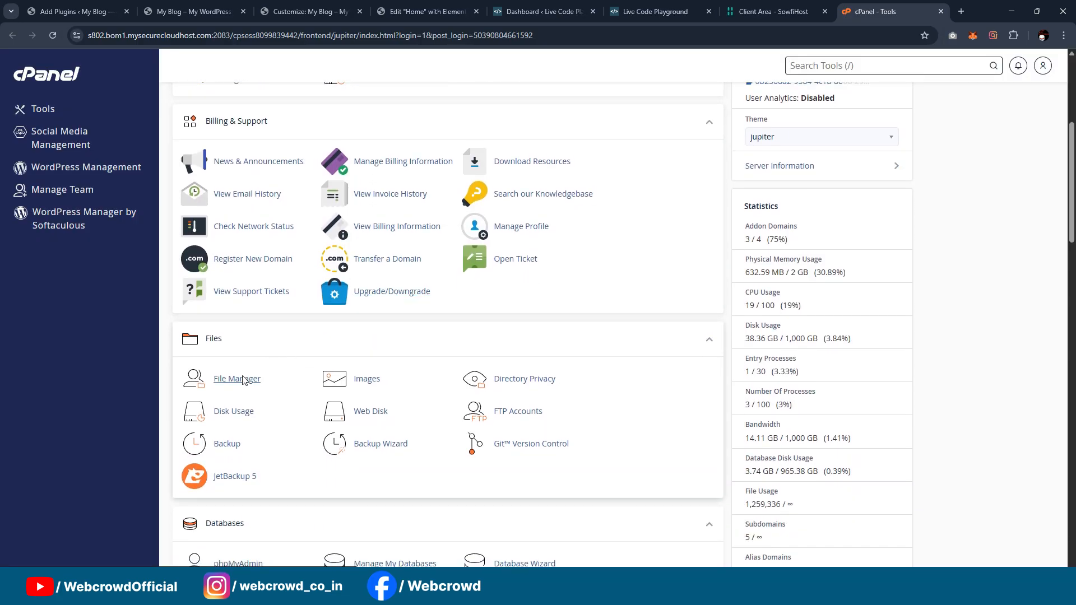
pyautogui.click(496, 292)
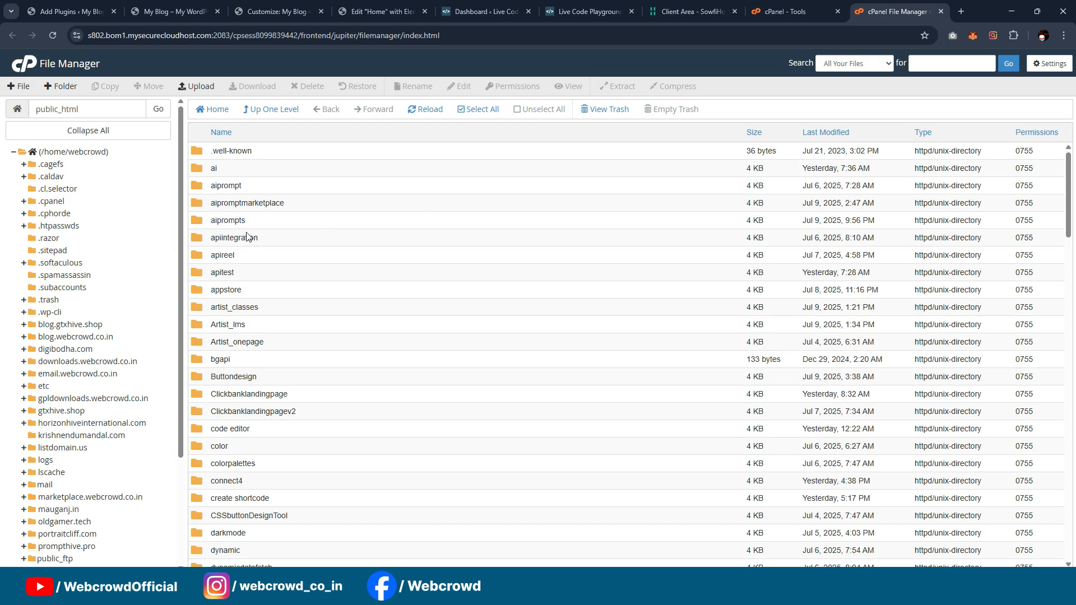
pyautogui.scroll(-10, 248, 236)
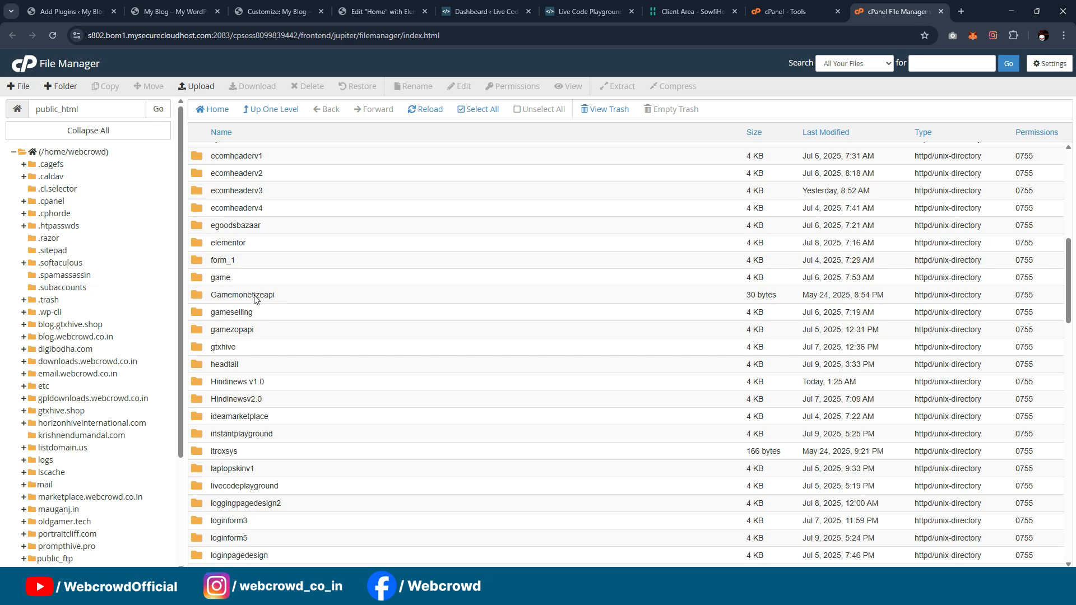
pyautogui.scroll(-2, 254, 299)
pyautogui.scroll(6, 219, 258)
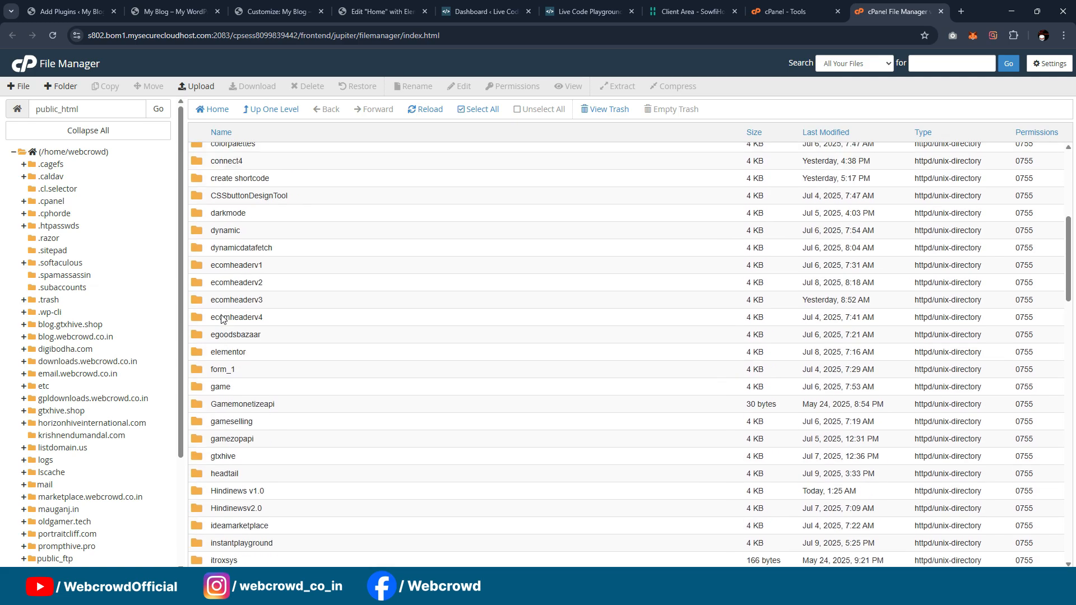
pyautogui.doubleClick(204, 262)
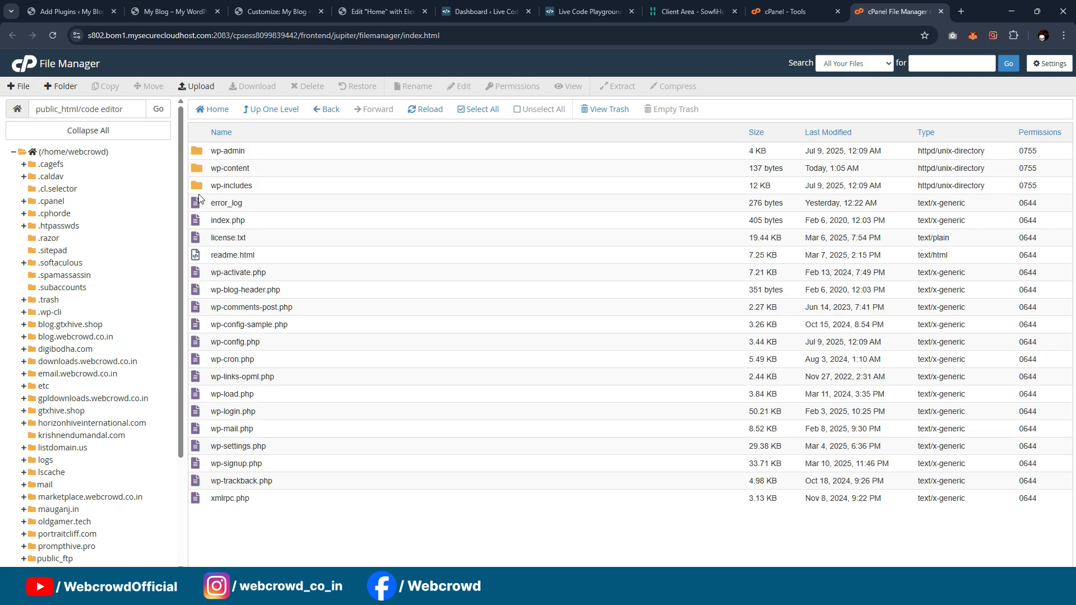
# Step: Create a new folder named codeeditor inside the "code editor" directory and open it
pyautogui.rightClick(235, 547)
pyautogui.press('Escape')
pyautogui.click(68, 96)
pyautogui.write('co')
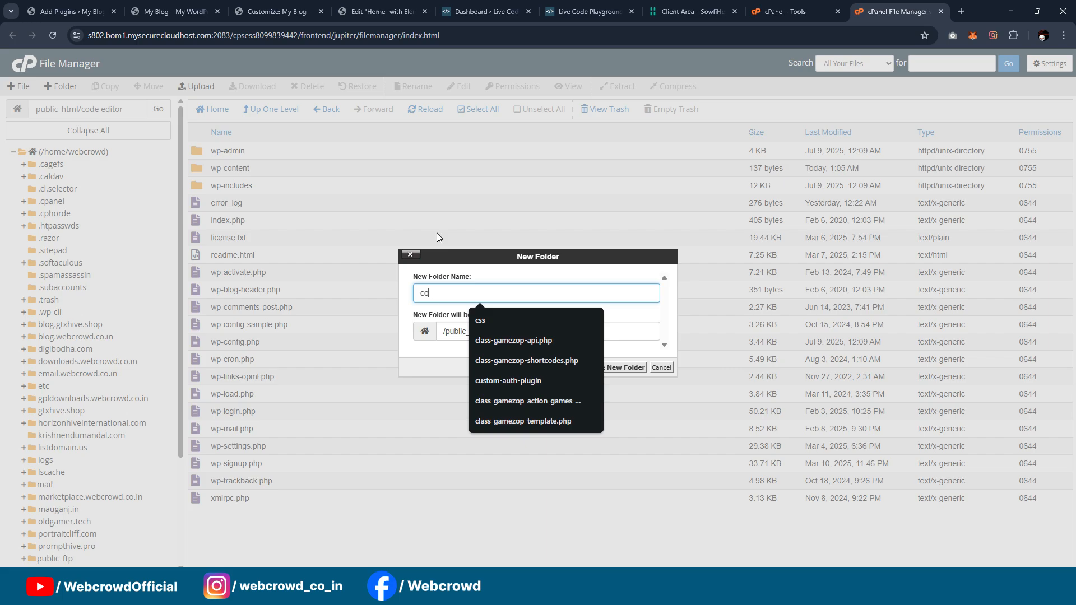
pyautogui.write('deeditor')
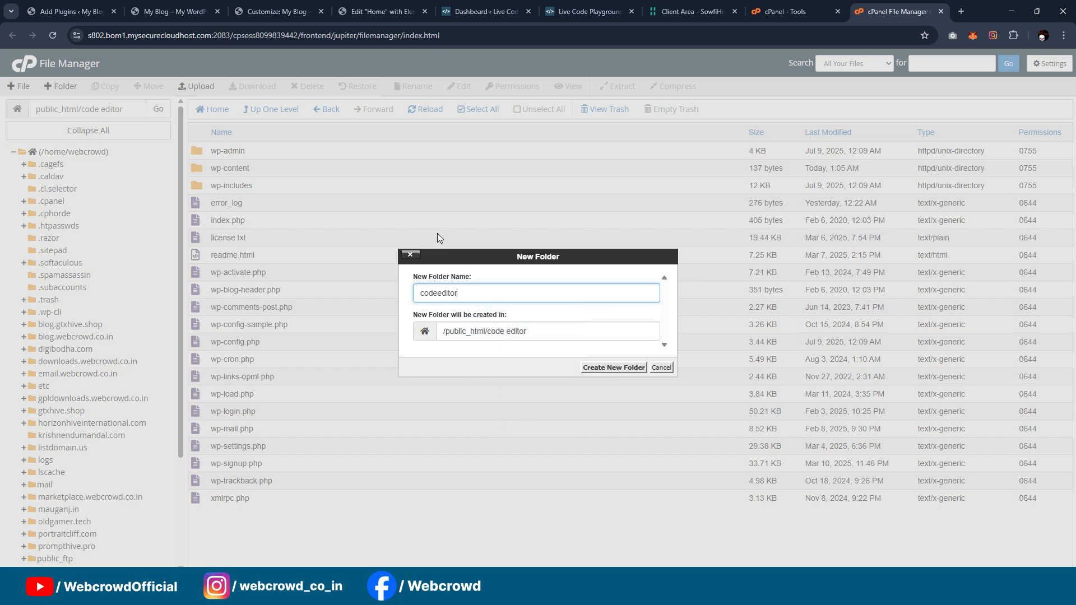
pyautogui.click(592, 369)
pyautogui.doubleClick(197, 150)
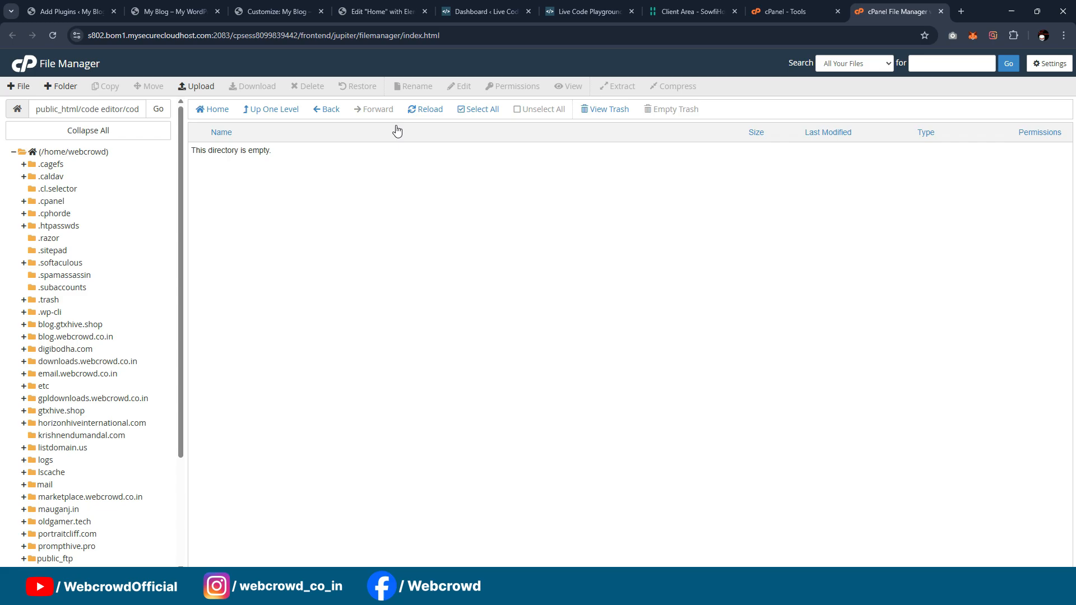
# Step: Upload the script JavaScript file from the local Update Code Files folder into the codeeditor directory
pyautogui.click(196, 87)
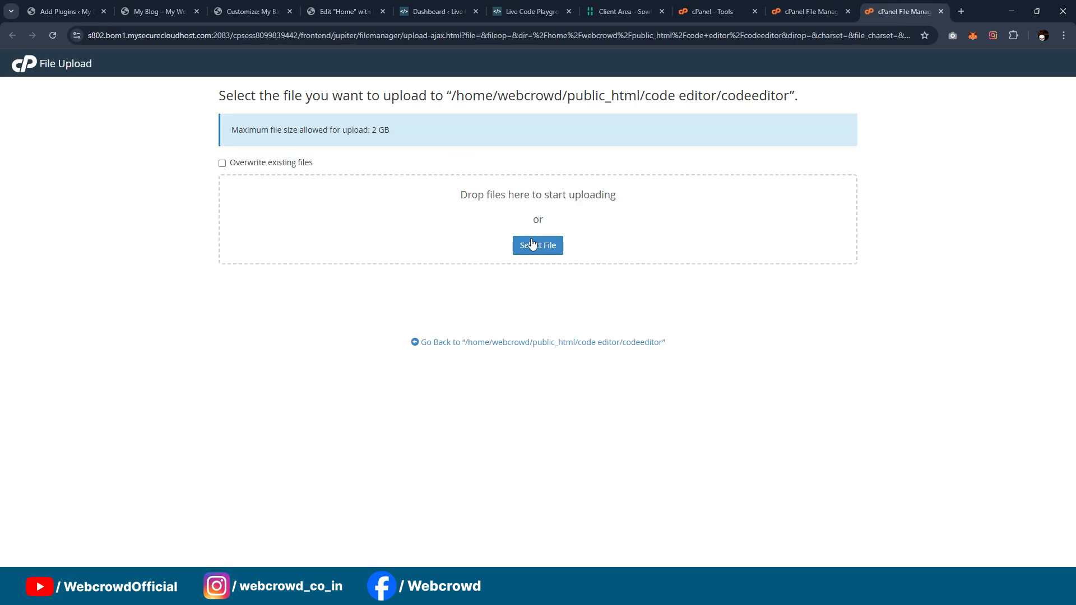
pyautogui.click(532, 245)
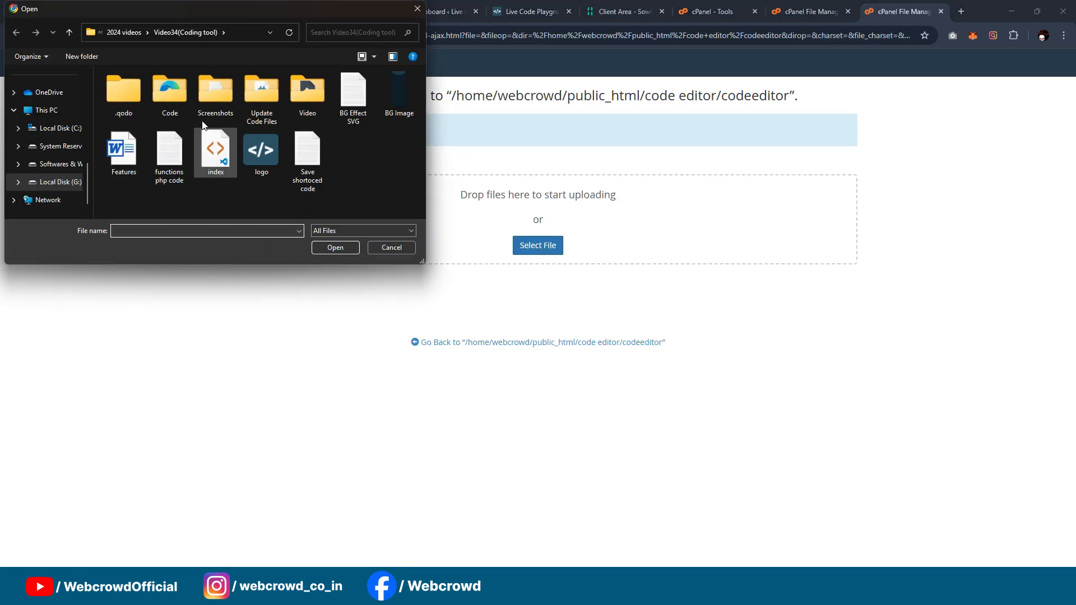
pyautogui.doubleClick(262, 93)
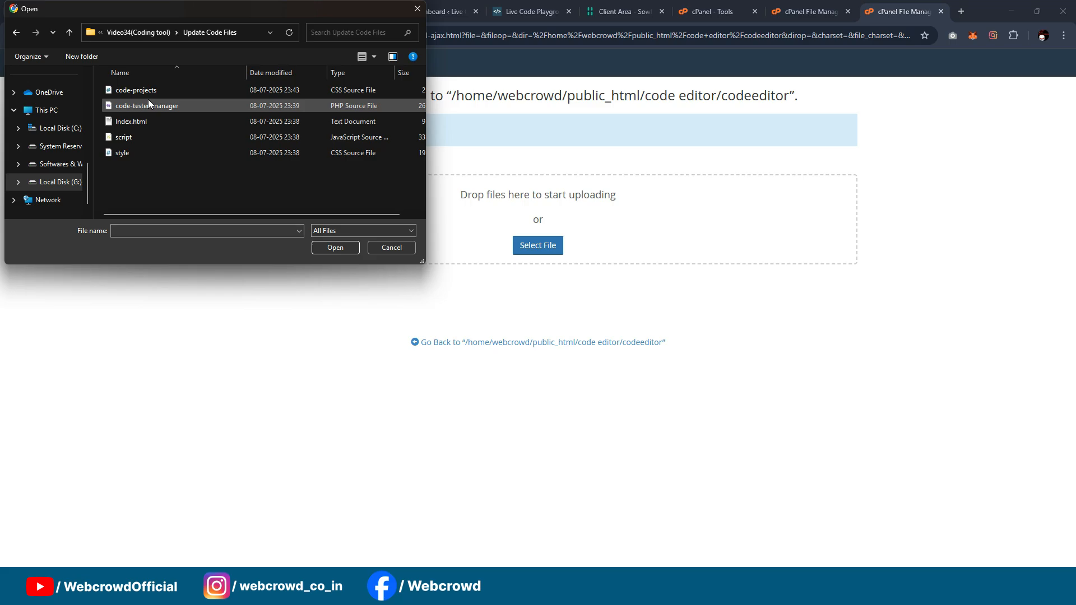
pyautogui.click(146, 138)
pyautogui.click(149, 155)
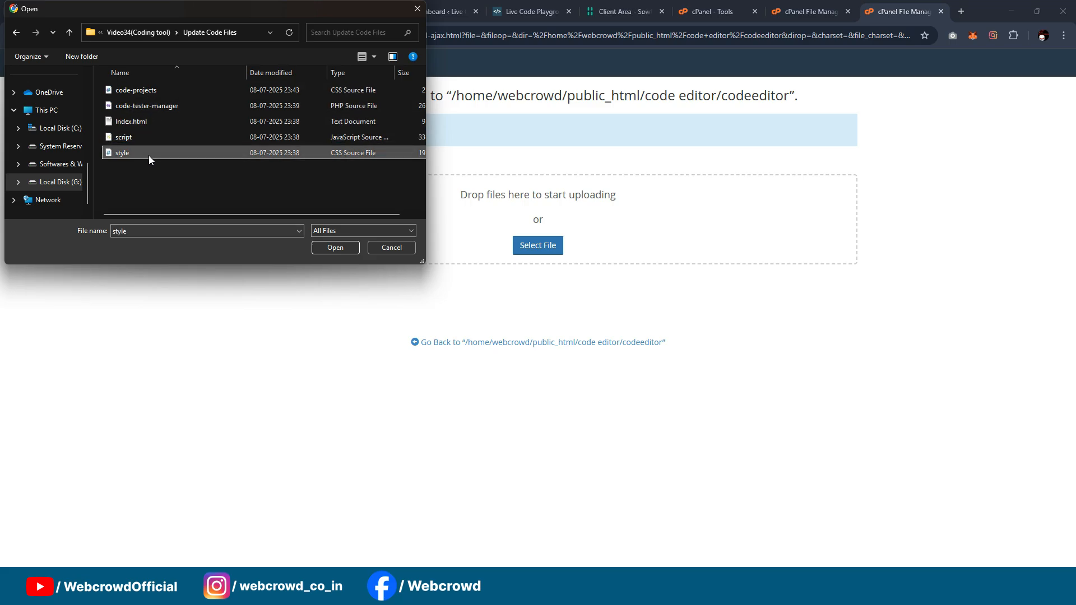
pyautogui.click(179, 138)
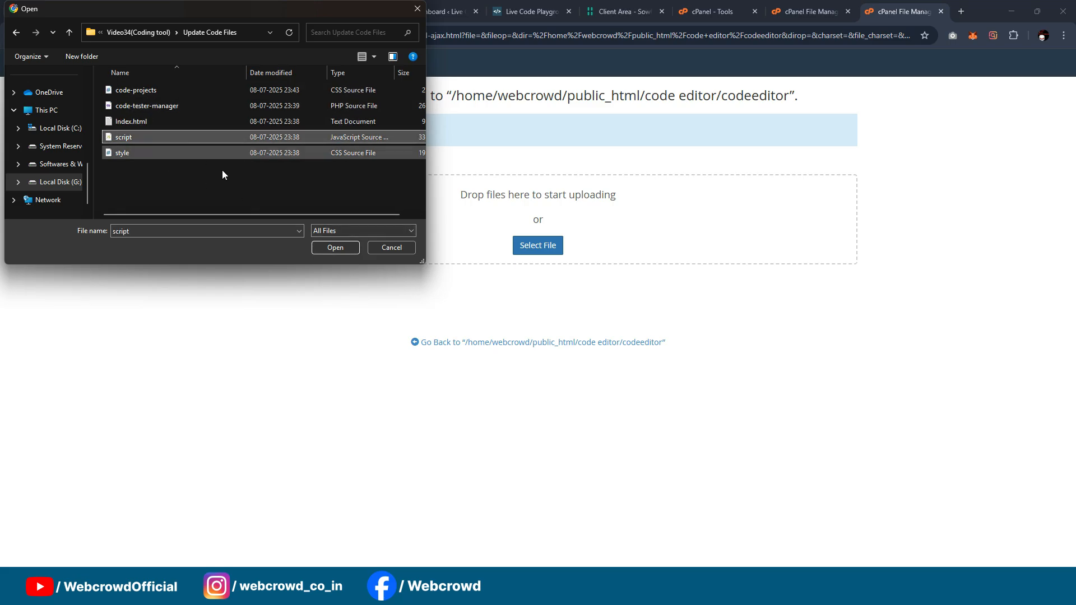
pyautogui.click(334, 248)
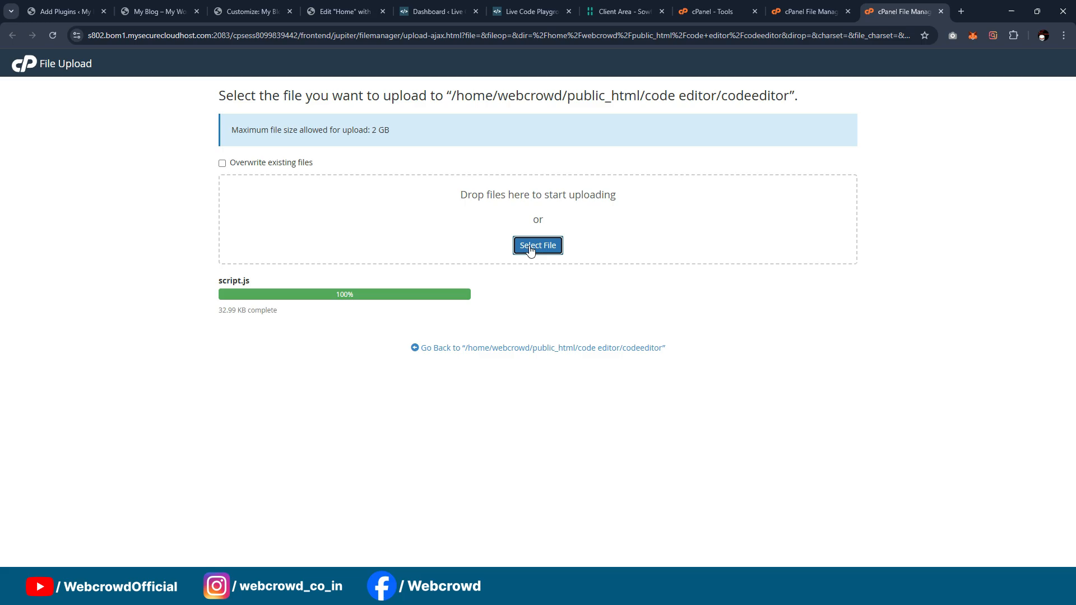
# Step: Upload the style CSS file to the codeeditor directory, close the upload page and reload the directory listing
pyautogui.click(524, 244)
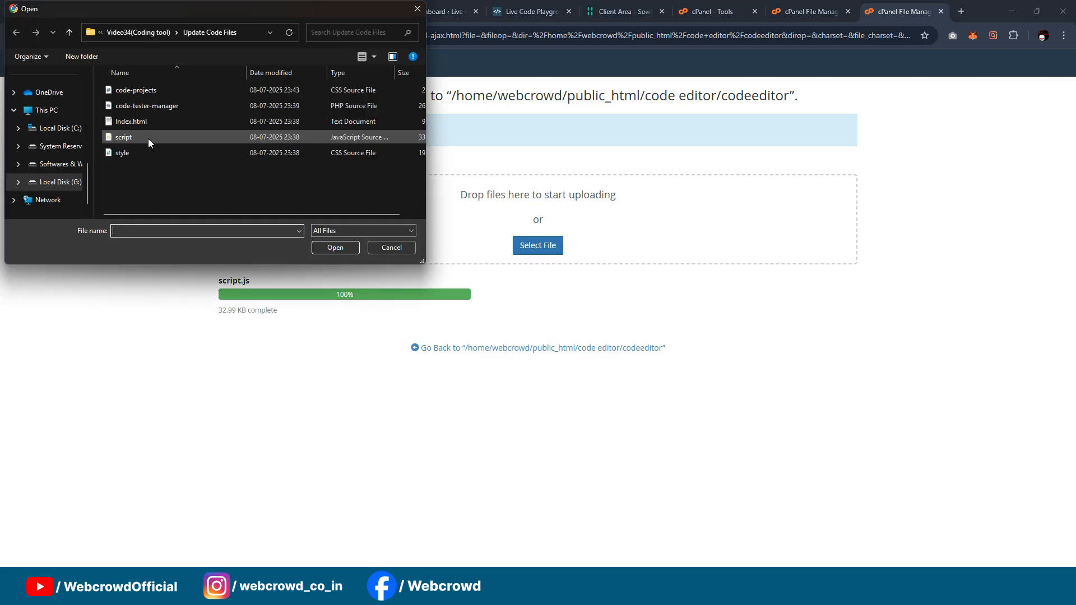
pyautogui.click(143, 153)
pyautogui.click(335, 248)
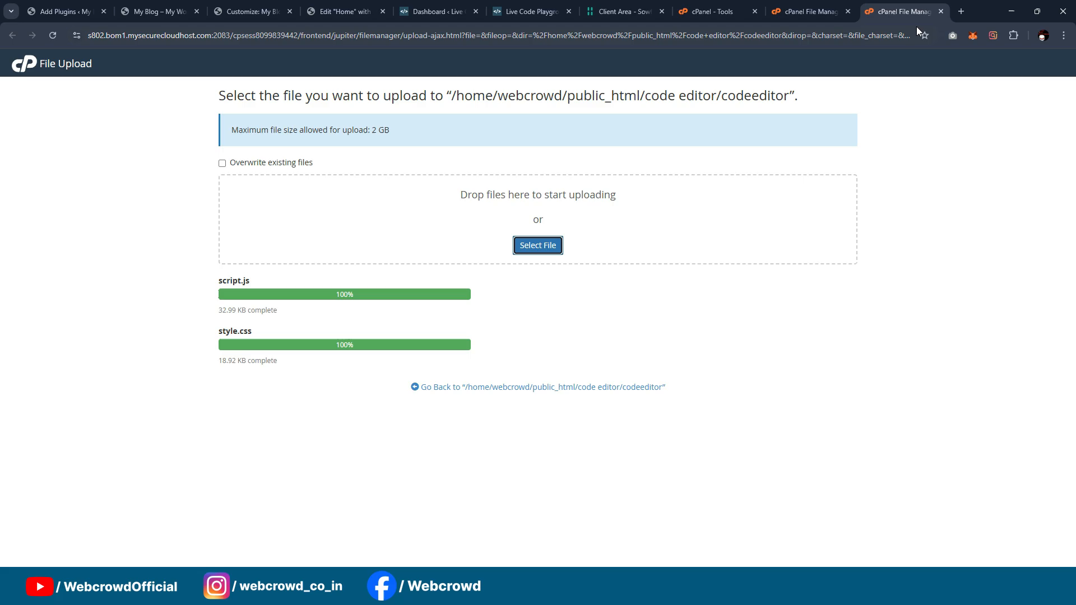
pyautogui.click(940, 11)
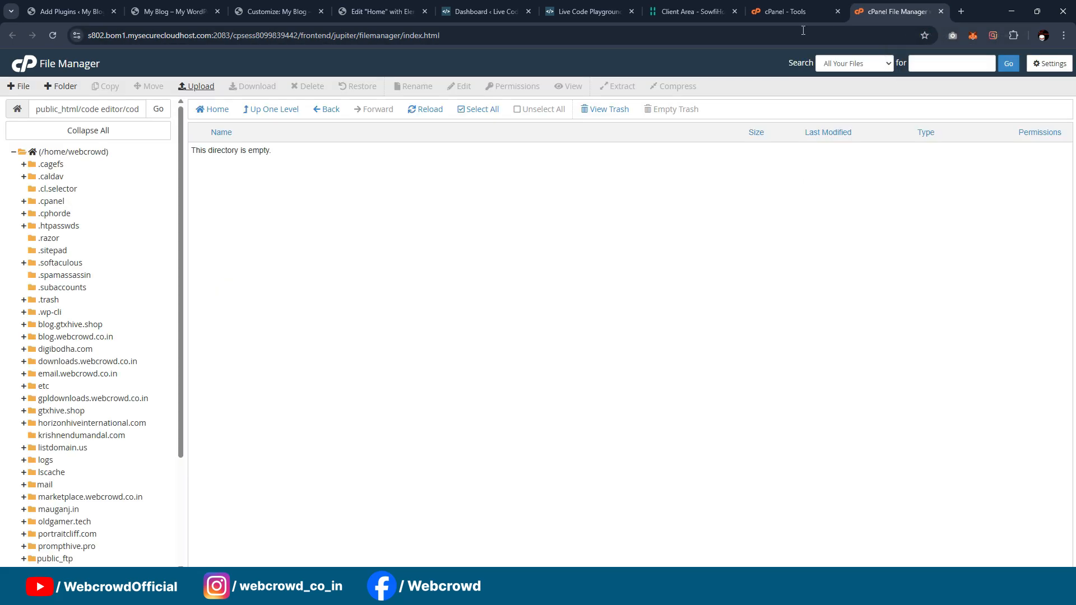
pyautogui.click(425, 109)
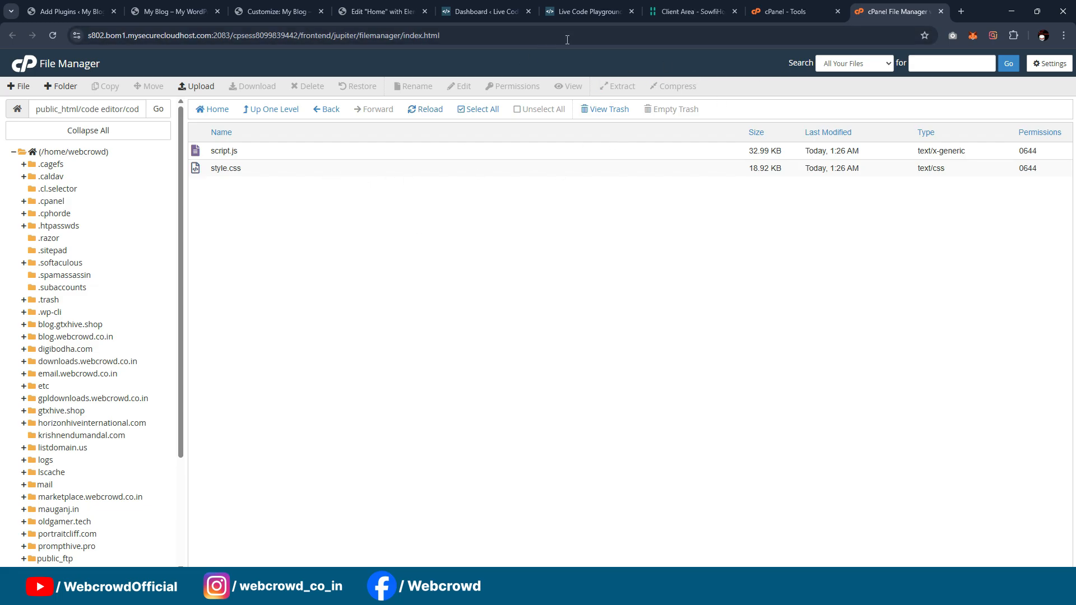
pyautogui.click(178, 6)
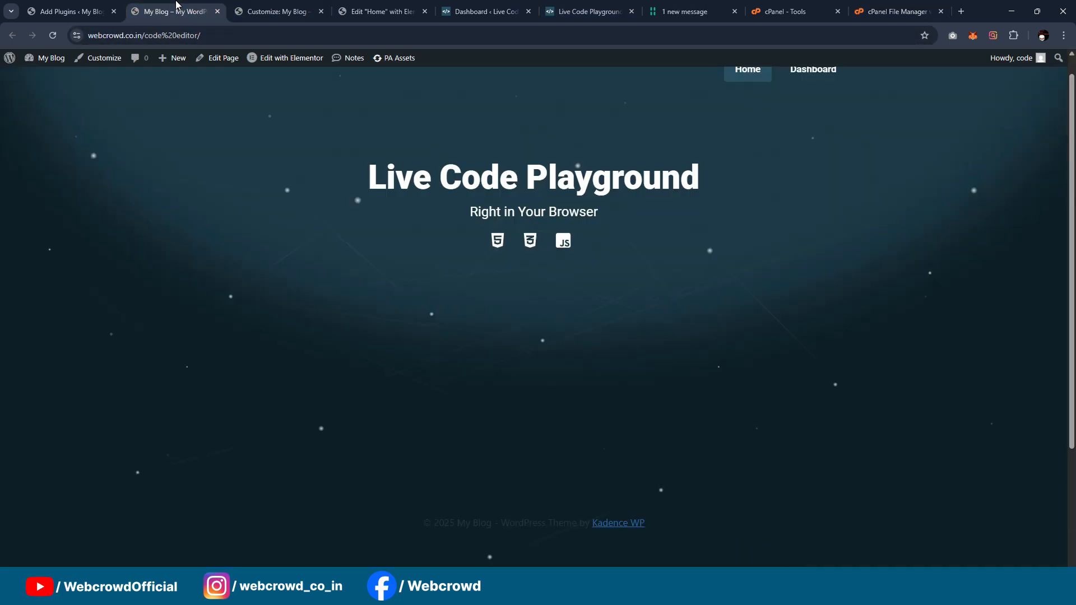
pyautogui.click(204, 35)
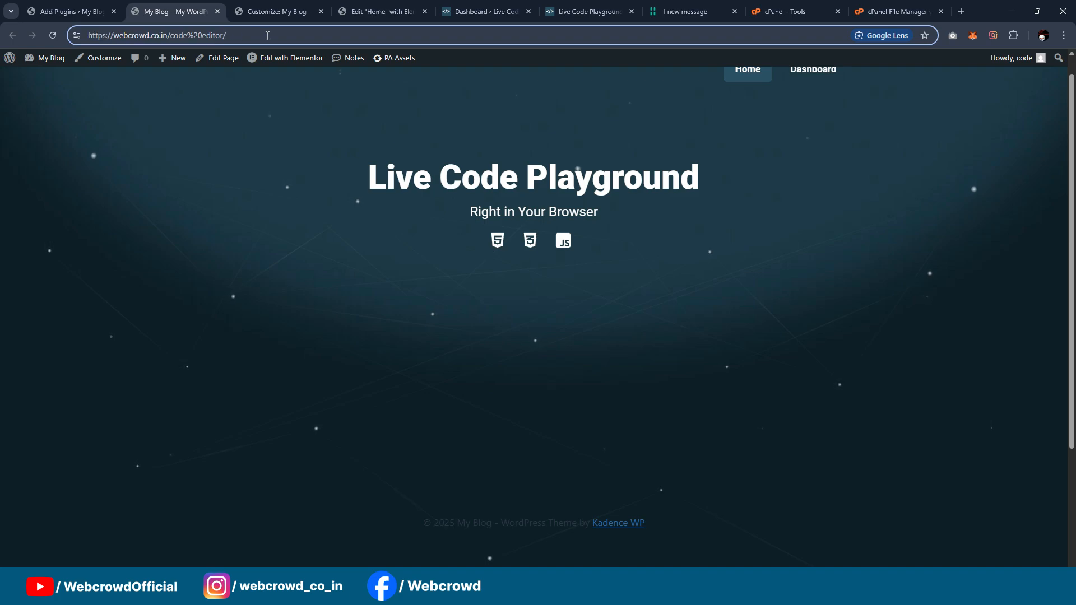
pyautogui.write('co')
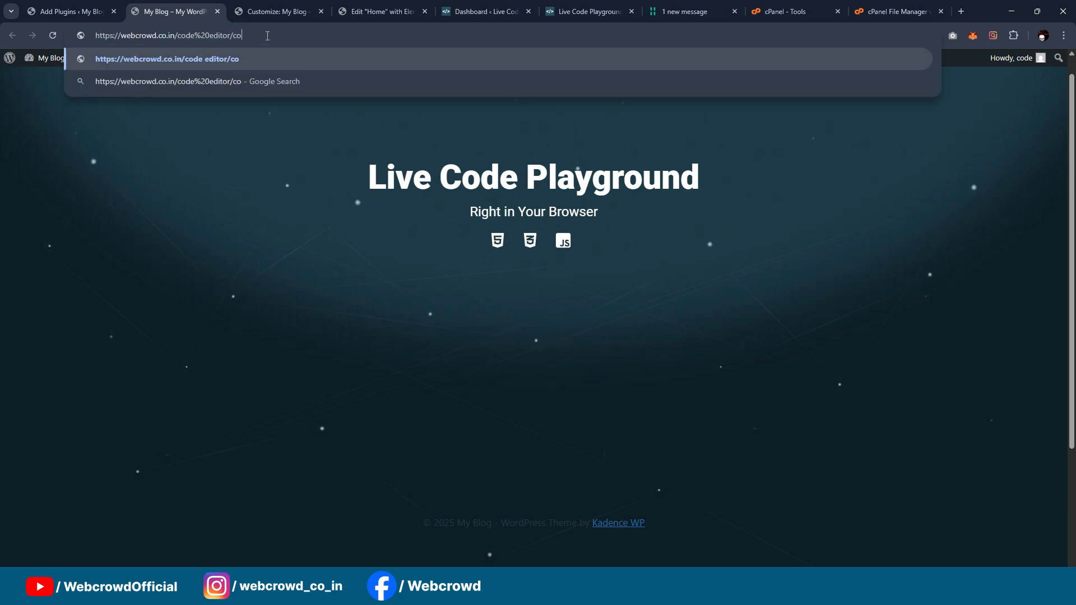
pyautogui.write('deeditor')
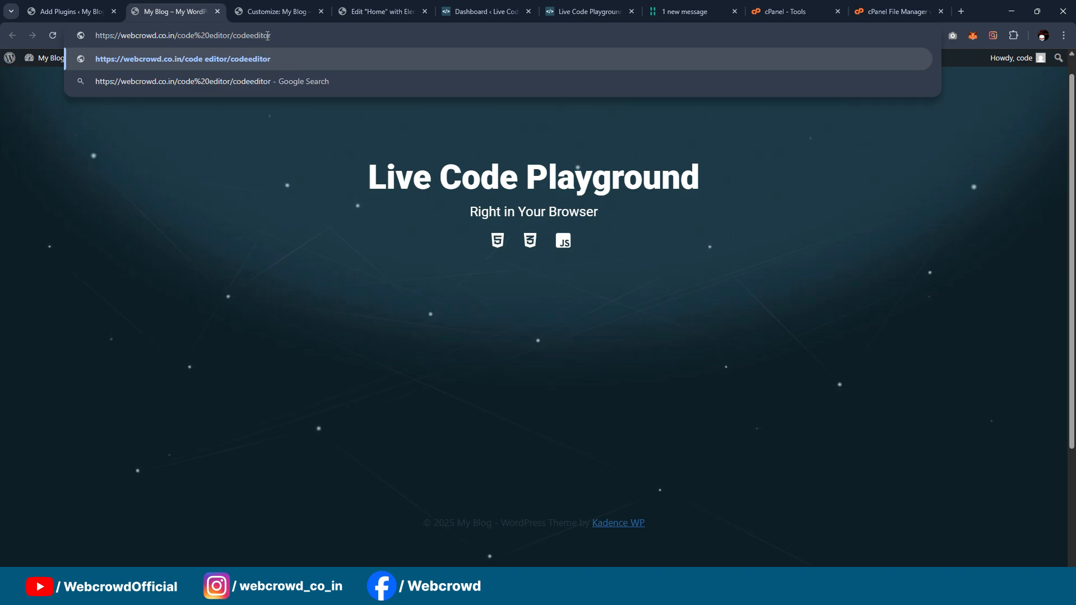
pyautogui.write('/style')
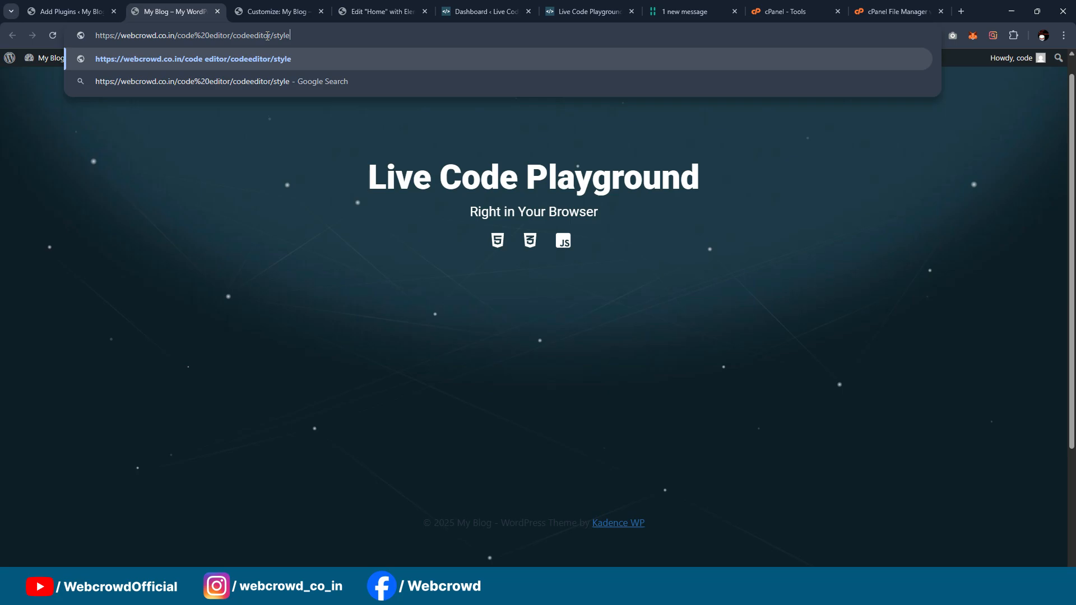
pyautogui.write('.css')
pyautogui.press('Return')
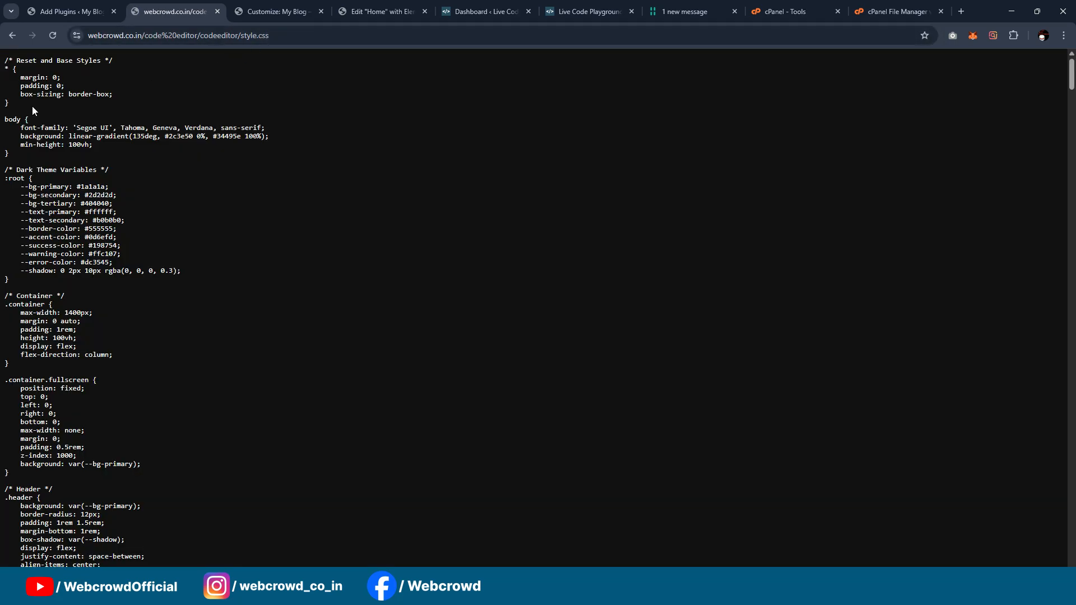
pyautogui.scroll(-20, 46, 140)
pyautogui.scroll(7, 45, 140)
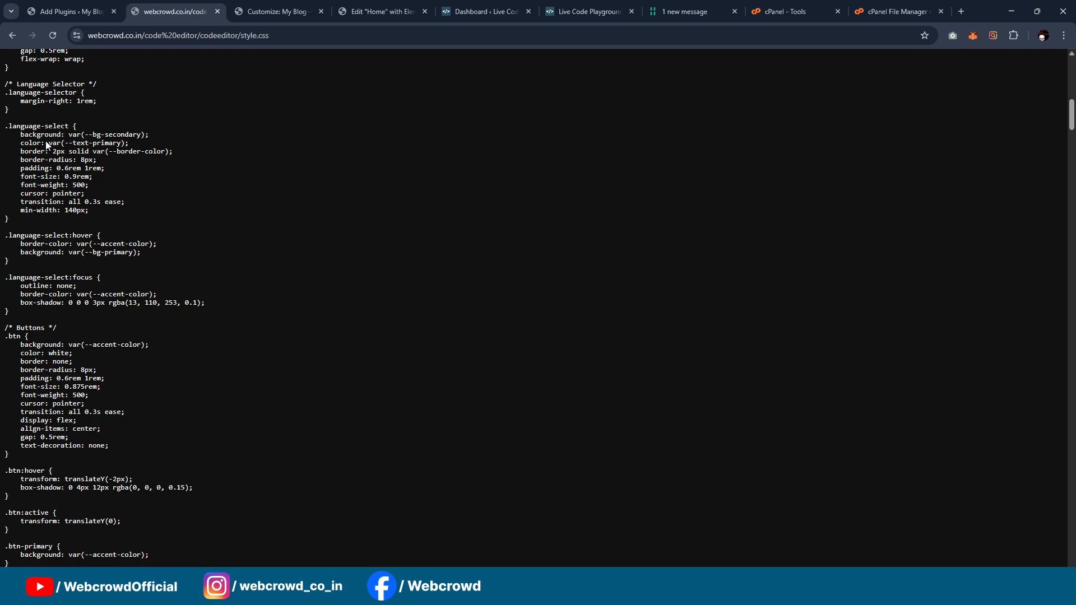
pyautogui.scroll(10, 45, 140)
pyautogui.click(322, 32)
pyautogui.hotkey('ctrl', 'c')
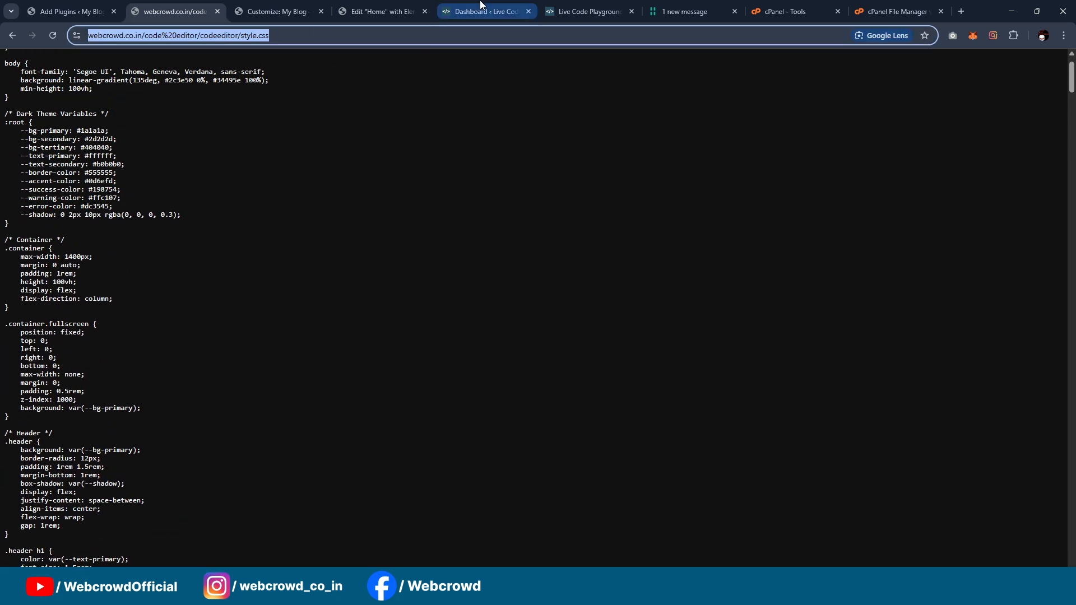
pyautogui.click(585, 12)
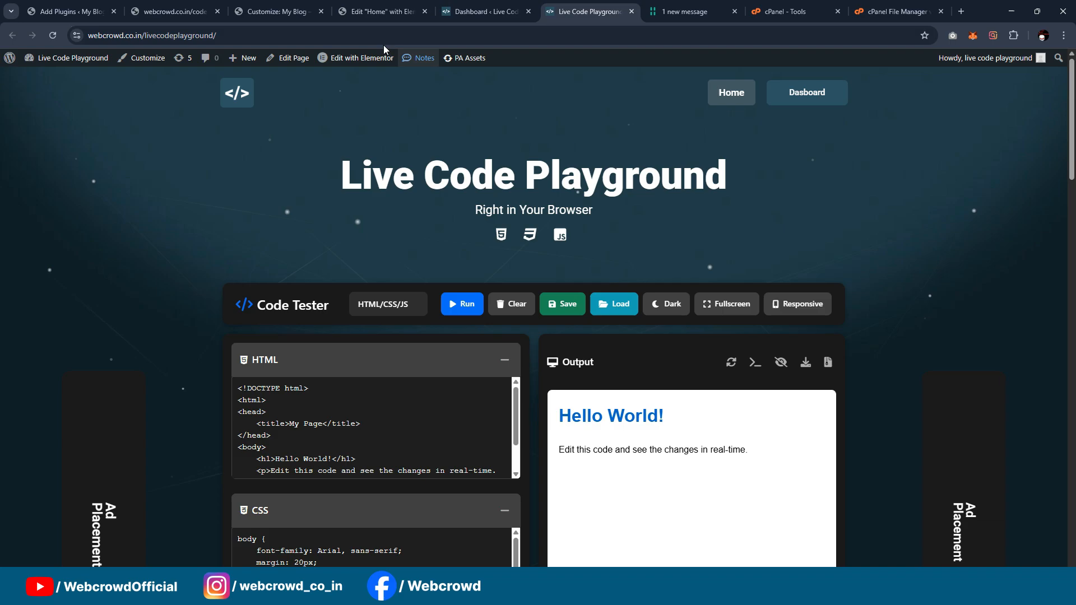
pyautogui.click(376, 17)
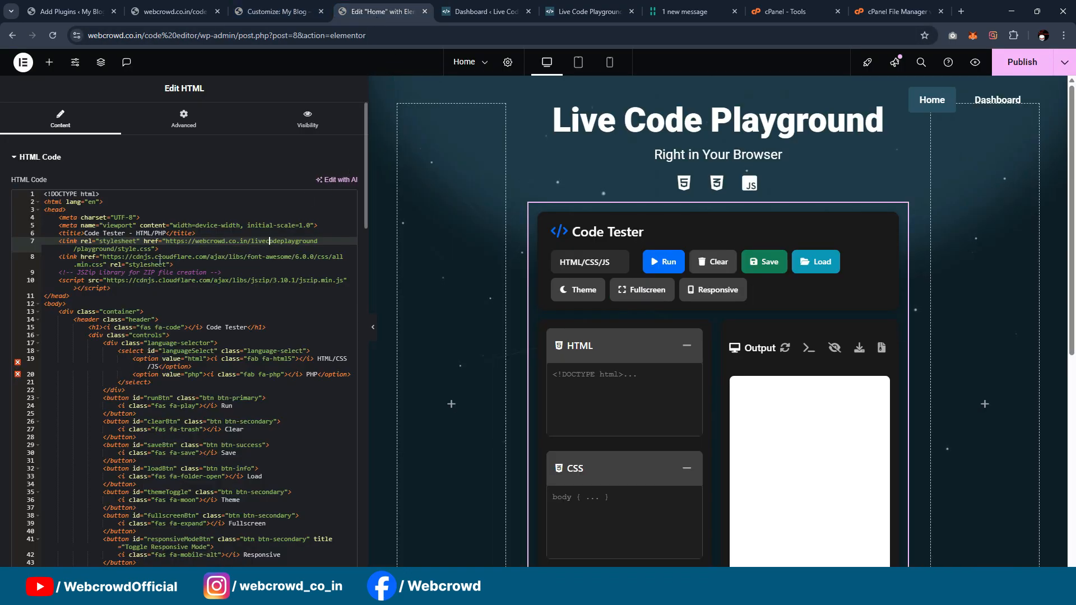
pyautogui.moveTo(167, 240); pyautogui.dragTo(162, 248)
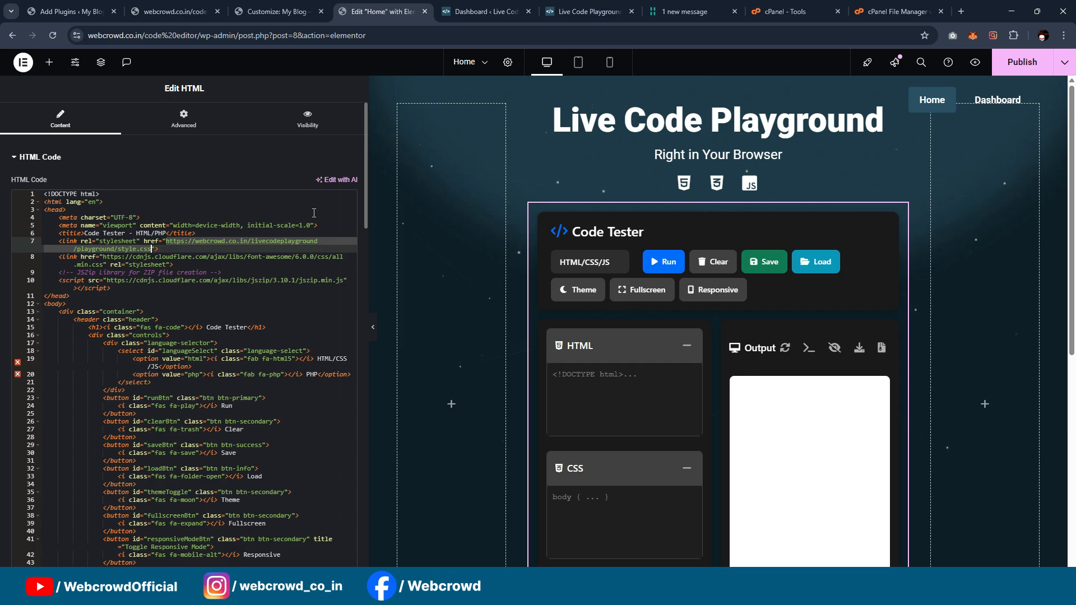
pyautogui.hotkey('ctrl', 'v')
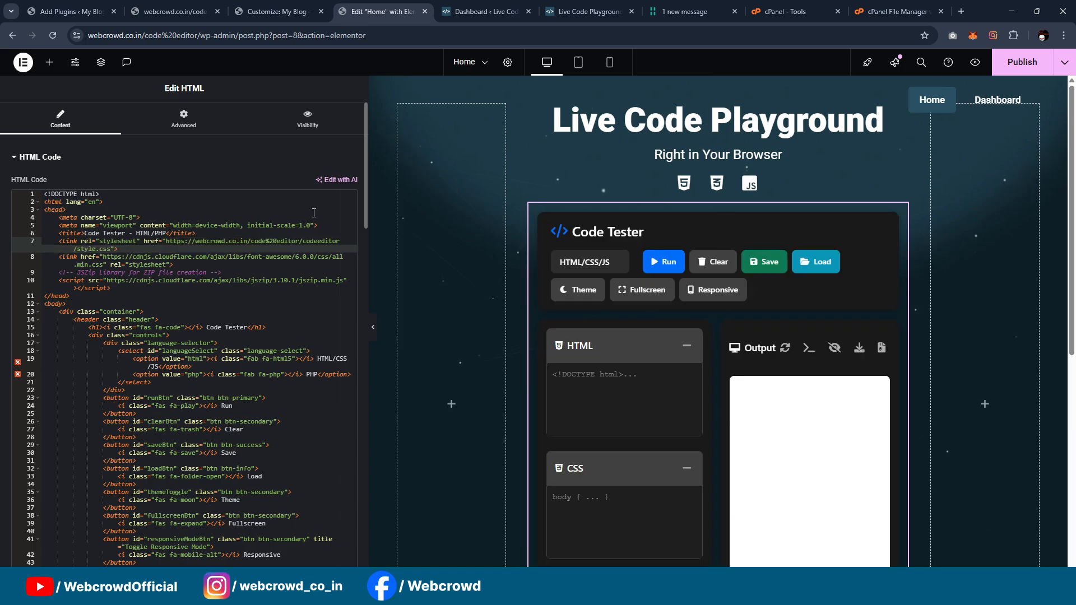
# Step: Select the script.js source URL in the script tag near the end of the HTML widget's code
pyautogui.scroll(-15, 260, 251)
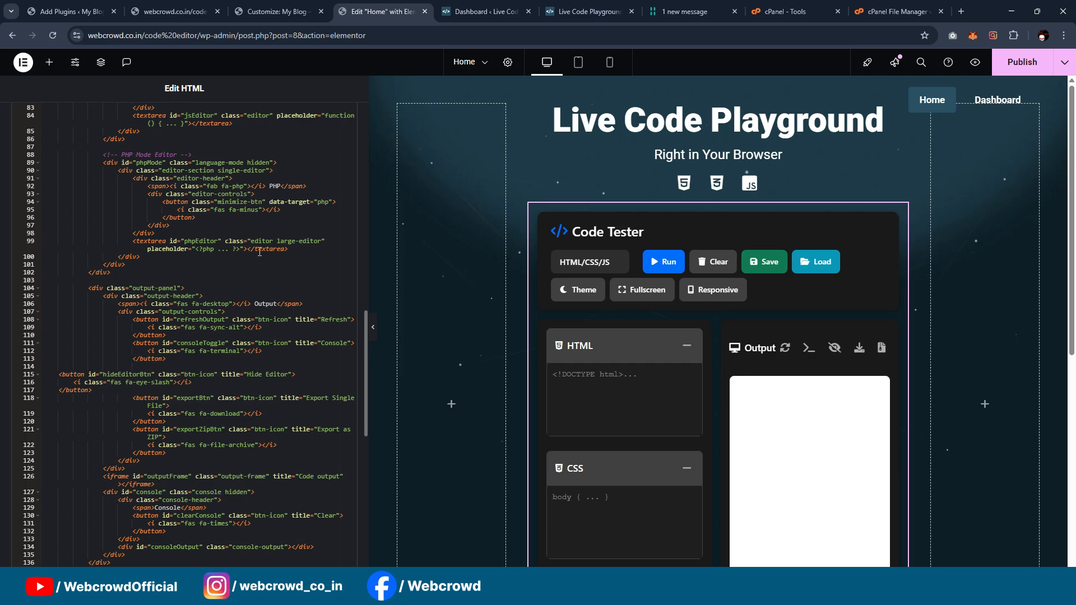
pyautogui.scroll(-8, 267, 427)
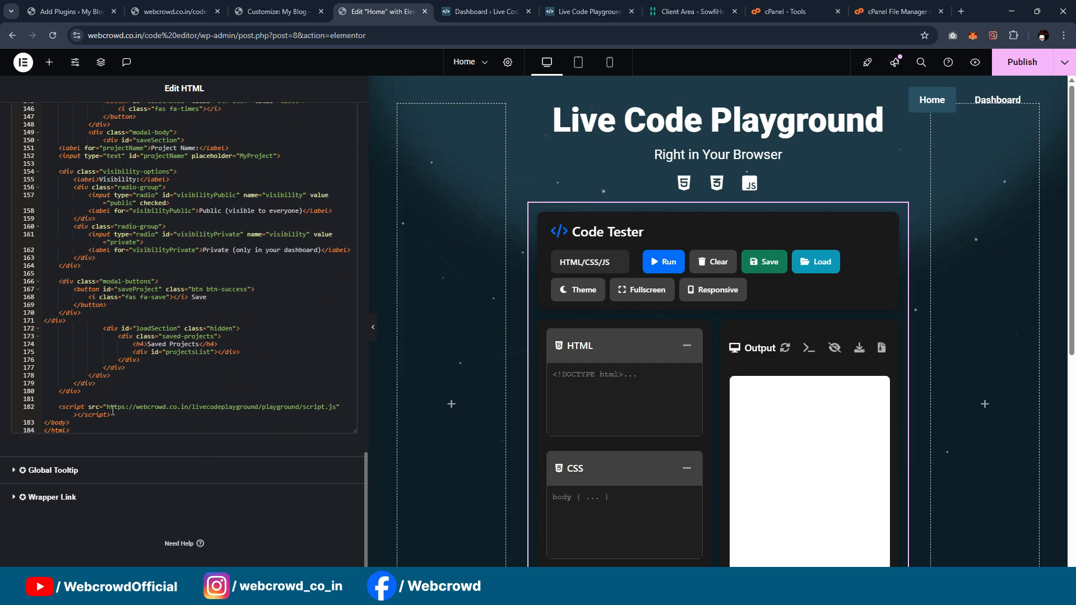
pyautogui.moveTo(107, 409); pyautogui.dragTo(327, 409)
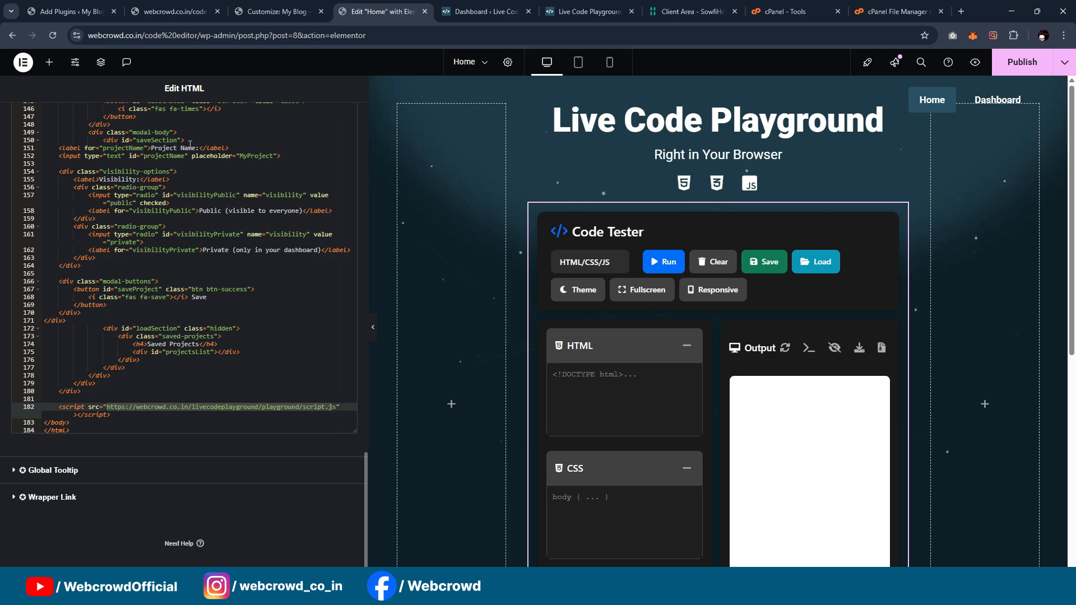
# Step: Narrow the widget editing panel and publish the Home page
pyautogui.scroll(4, 365, 437)
pyautogui.moveTo(365, 435); pyautogui.dragTo(360, 295)
pyautogui.moveTo(331, 369); pyautogui.dragTo(182, 340)
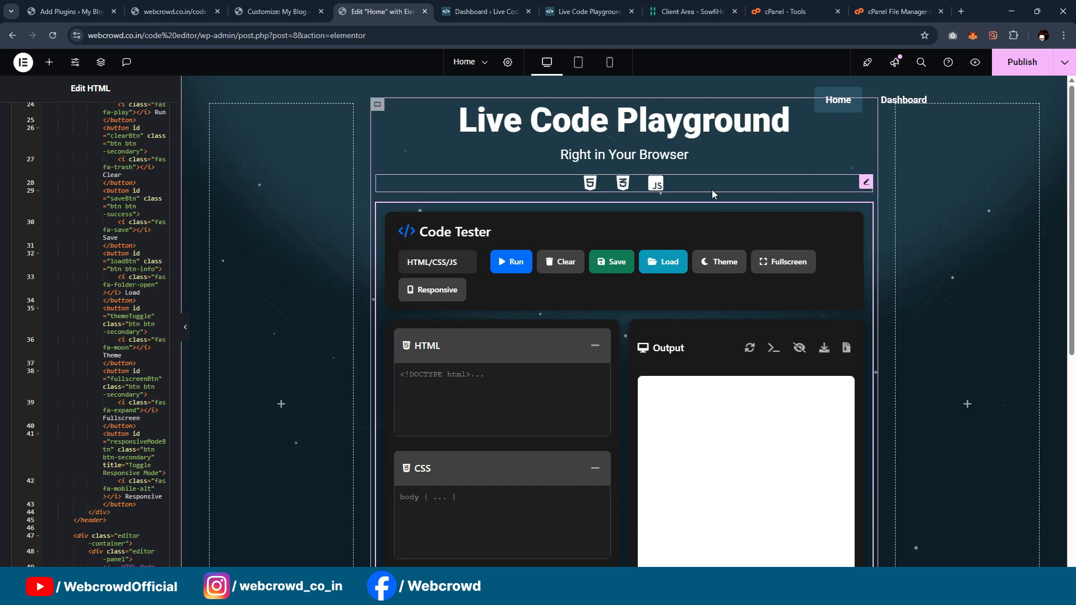
pyautogui.click(1022, 61)
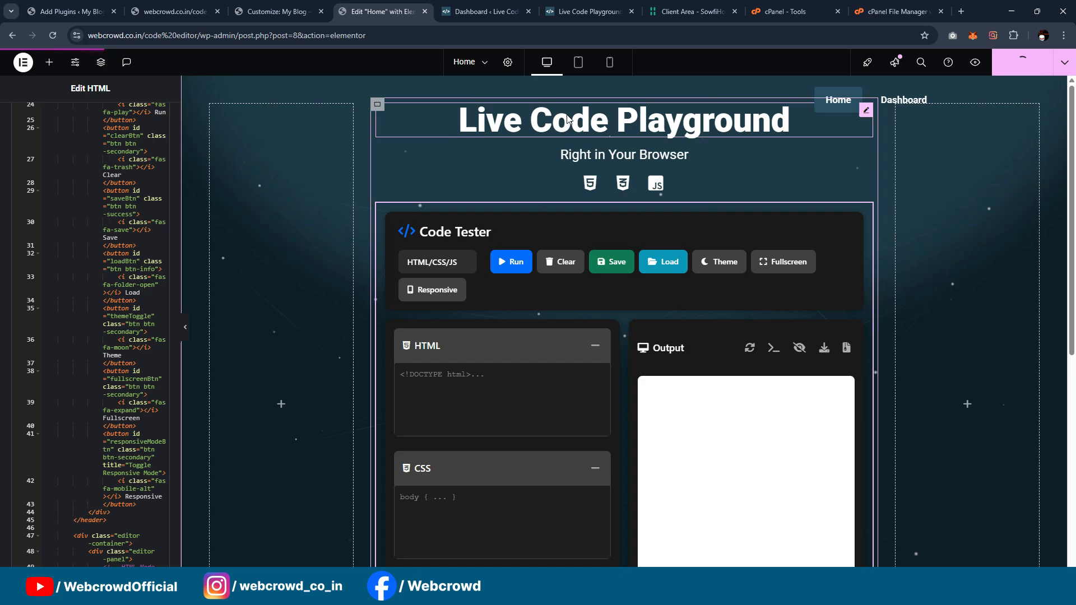
pyautogui.click(168, 11)
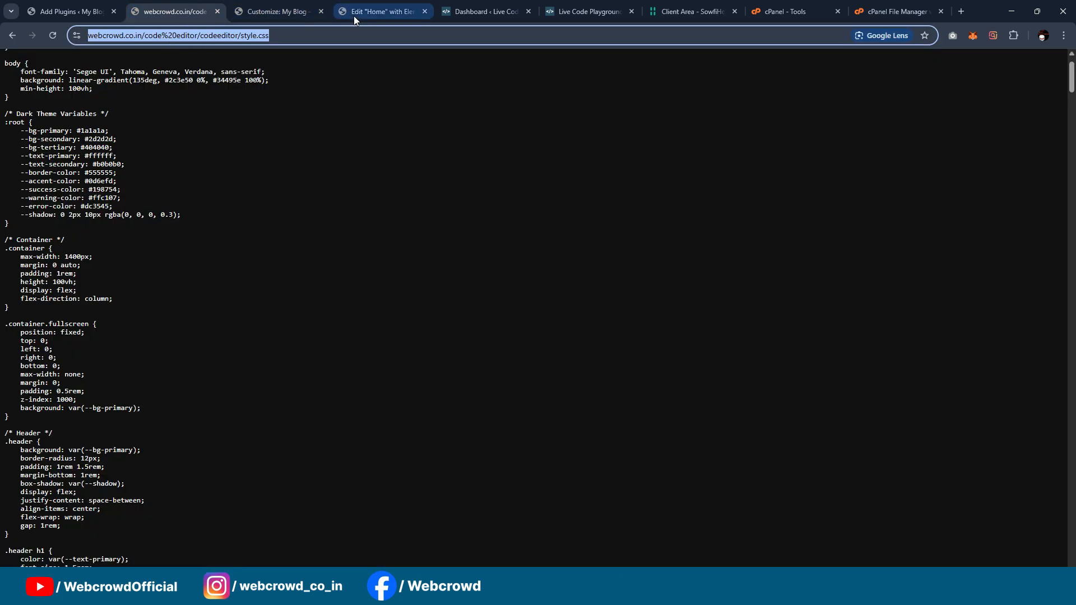
pyautogui.click(354, 16)
pyautogui.click(169, 11)
pyautogui.click(296, 36)
pyautogui.moveTo(296, 35); pyautogui.dragTo(213, 38)
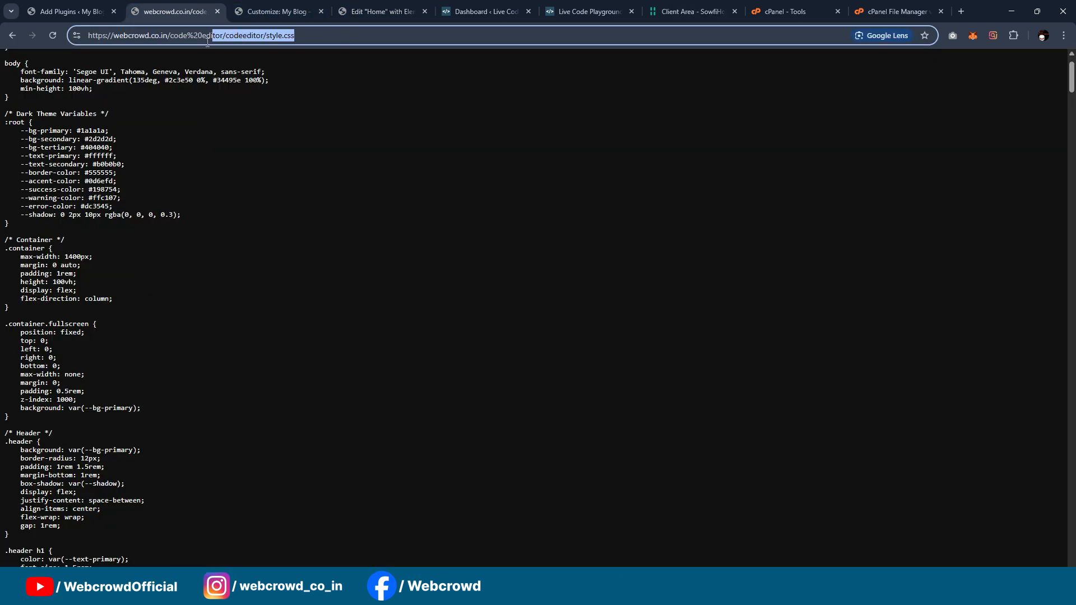
pyautogui.write('tor/')
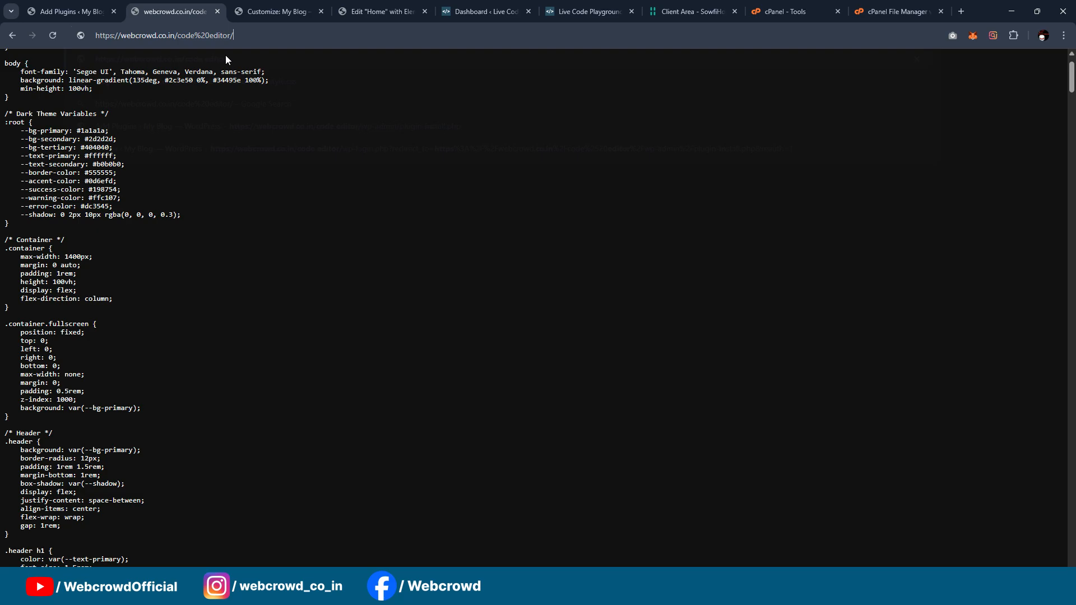
pyautogui.press('Return')
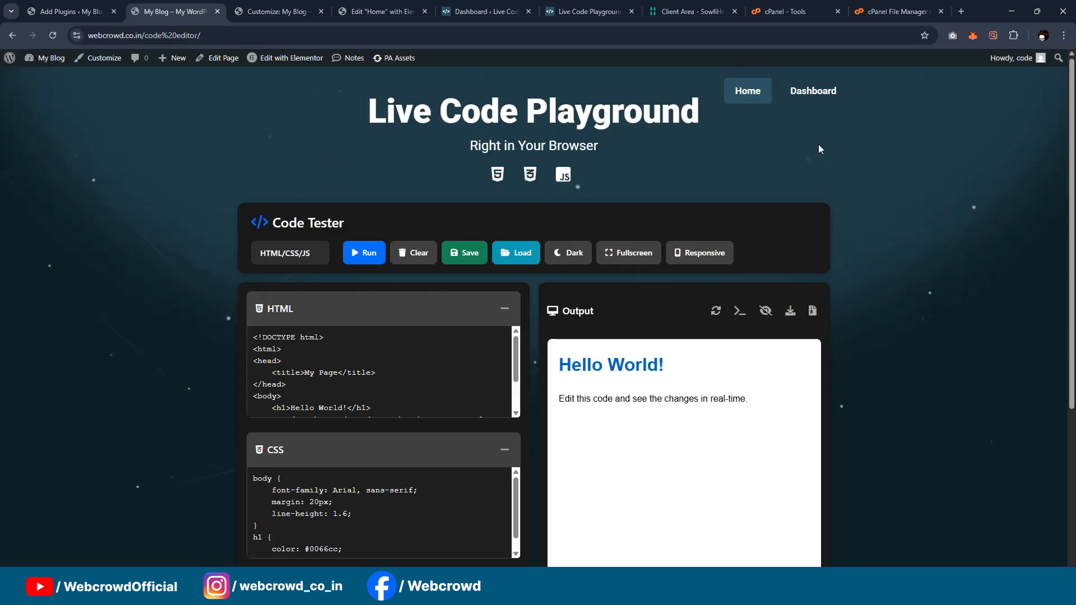
pyautogui.scroll(-3, 793, 191)
pyautogui.scroll(3, 792, 188)
# Step: In the Elementor editor, unlink the margins of the container holding the title and Code Tester and set its top margin to 100 px
pyautogui.hotkey('ctrl', 'Tab')
pyautogui.hotkey('ctrl', 'Tab')
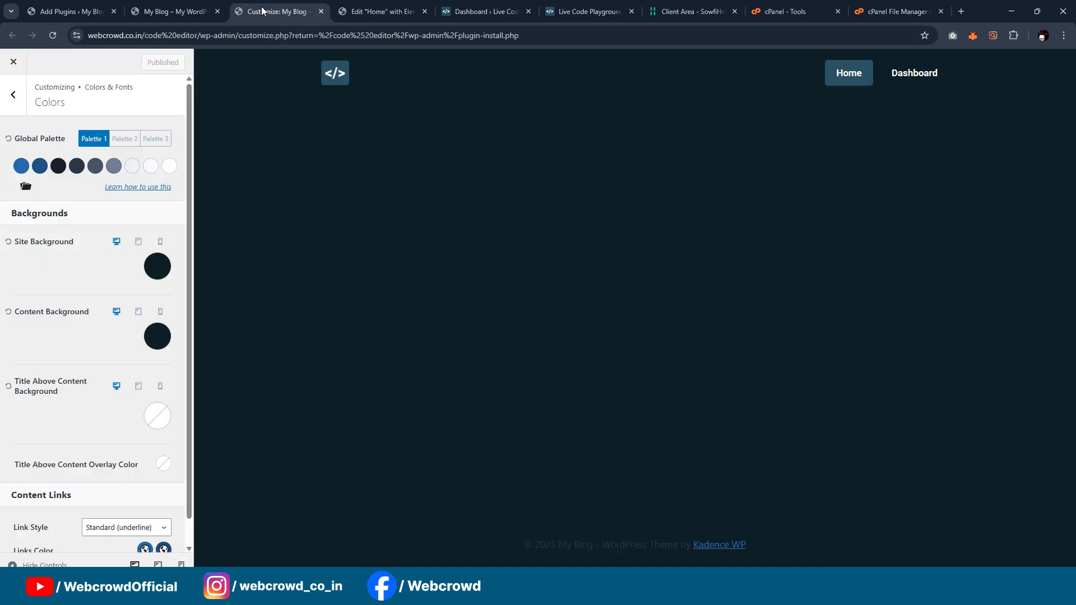
pyautogui.click(377, 104)
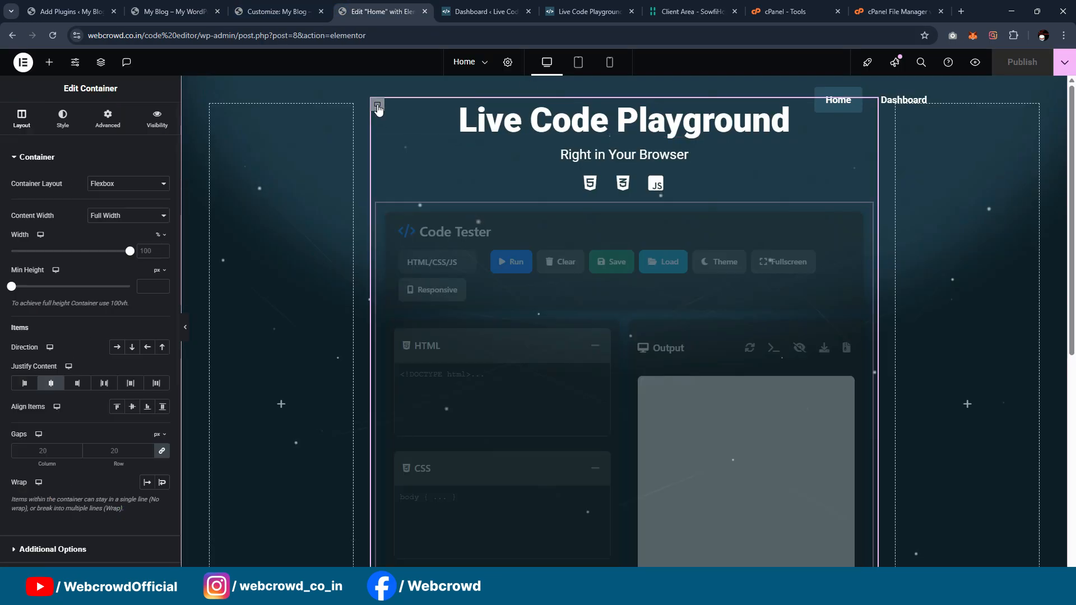
pyautogui.click(110, 120)
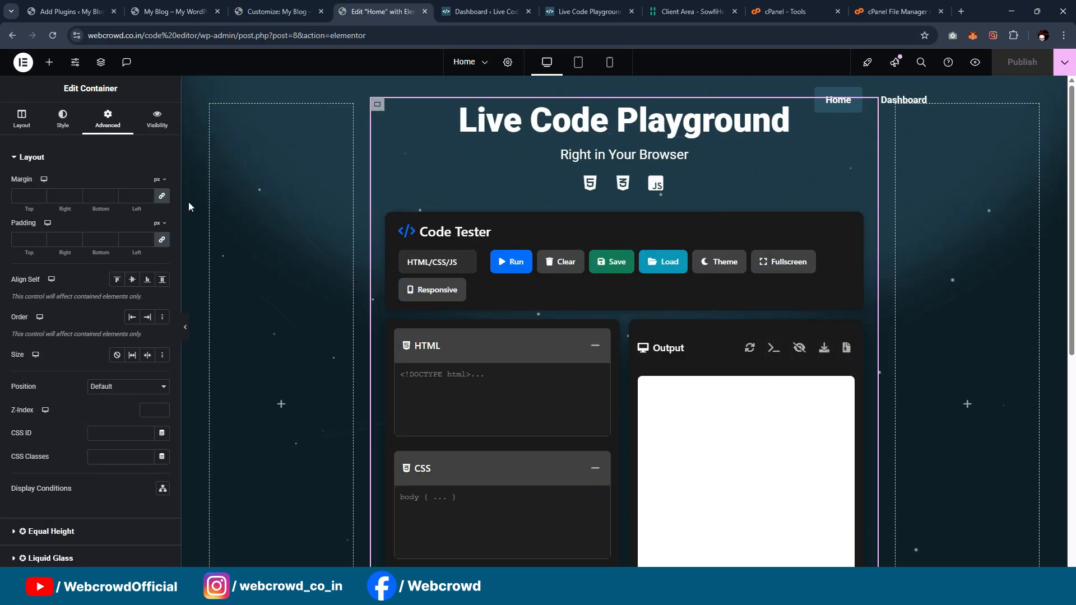
pyautogui.click(161, 195)
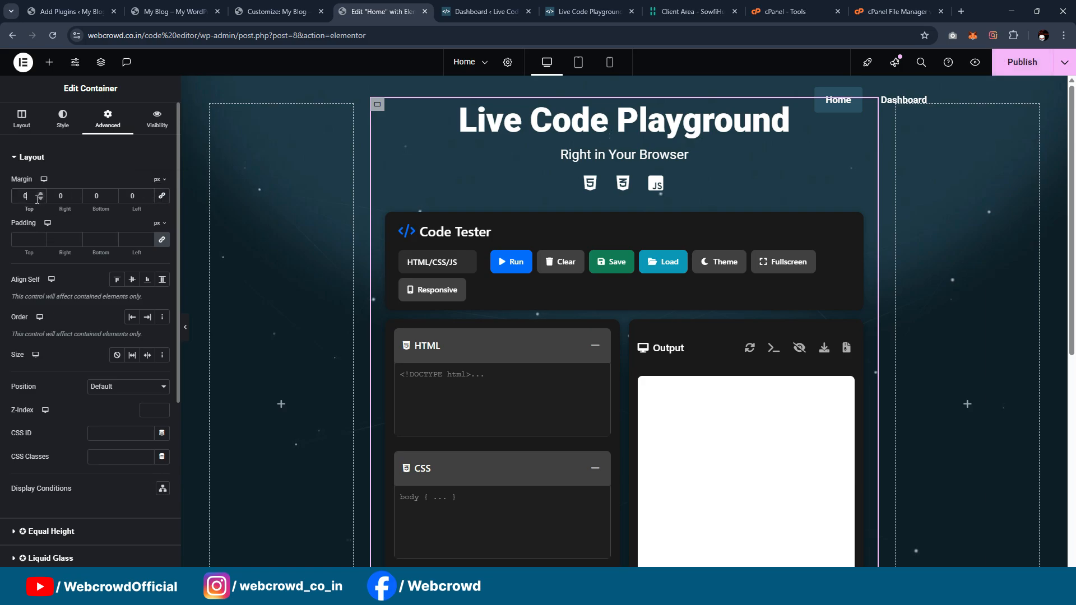
pyautogui.press('Up')
pyautogui.press('Up')
pyautogui.press('Up')
pyautogui.press('Up')
pyautogui.press('Up')
pyautogui.press('Up')
pyautogui.press('Up')
pyautogui.press('Up')
pyautogui.press('Up')
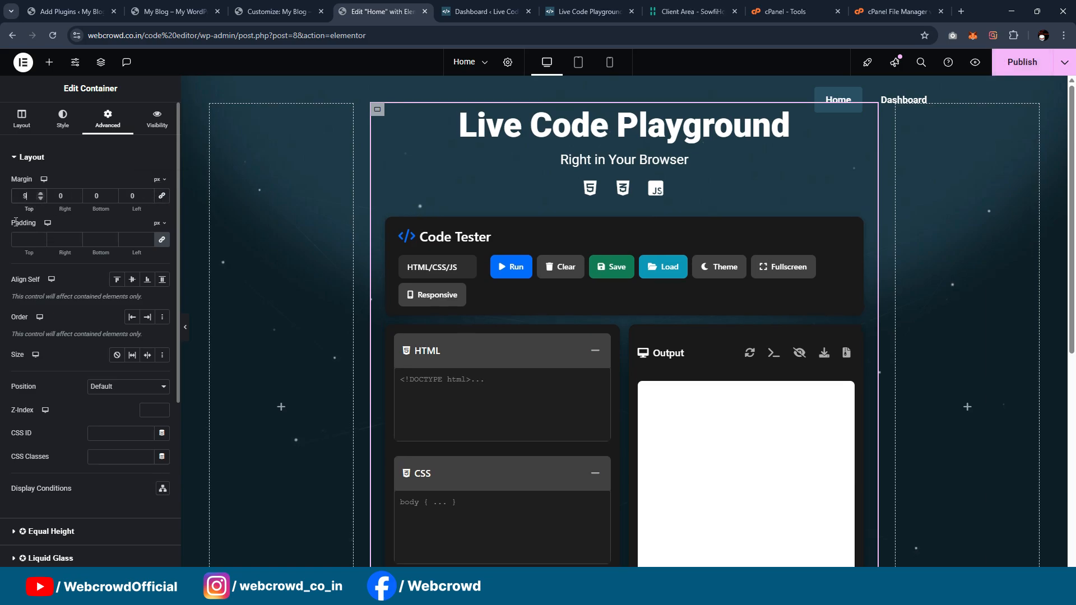
pyautogui.press('Up')
pyautogui.press('Up')
pyautogui.press('Up')
pyautogui.press('Up')
pyautogui.press('Up')
pyautogui.press('Up')
pyautogui.press('Up')
pyautogui.press('Up')
pyautogui.press('Up')
pyautogui.press('Up')
pyautogui.press('Up')
pyautogui.press('Up')
pyautogui.press('Up')
pyautogui.press('Up')
pyautogui.press('Up')
pyautogui.press('Up')
pyautogui.press('Up')
pyautogui.press('Up')
pyautogui.press('Up')
pyautogui.moveTo(32, 197); pyautogui.dragTo(12, 199)
pyautogui.write('1')
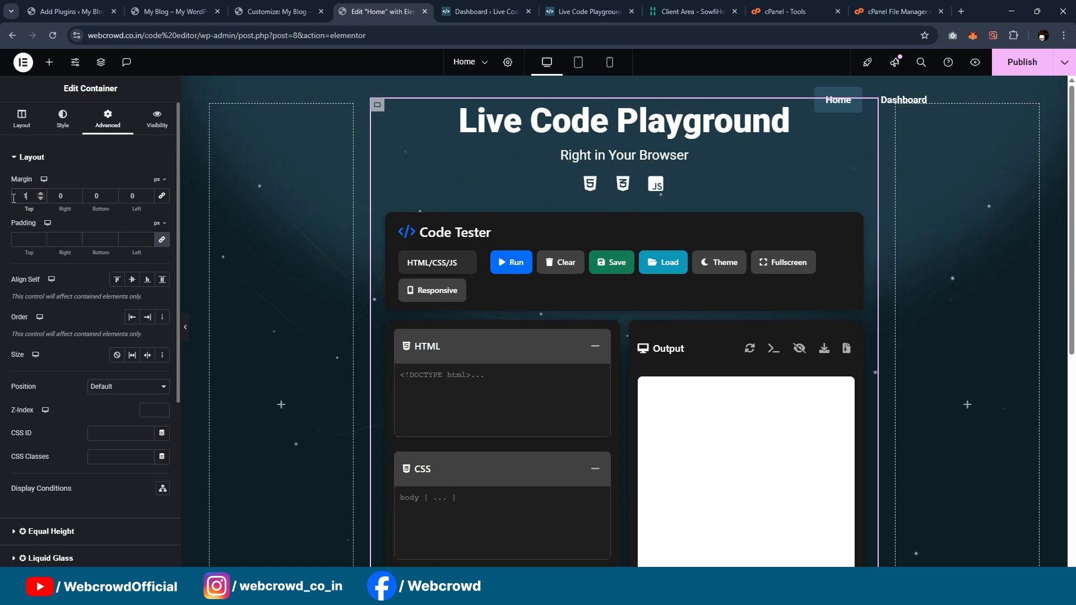
pyautogui.write('00')
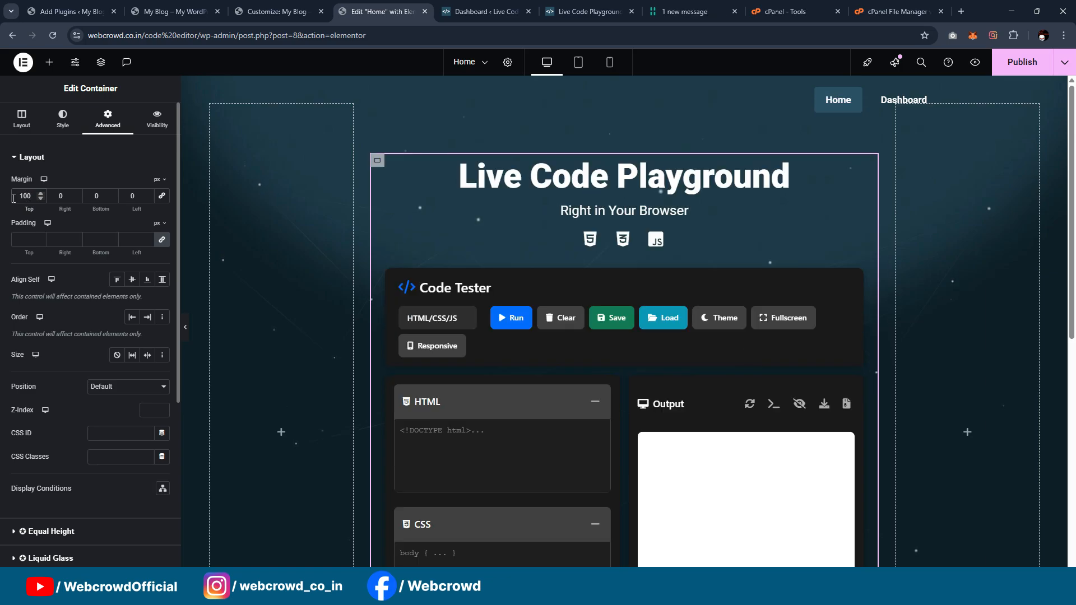
# Step: Publish the Home page and reload the live My Blog home page
pyautogui.click(1031, 61)
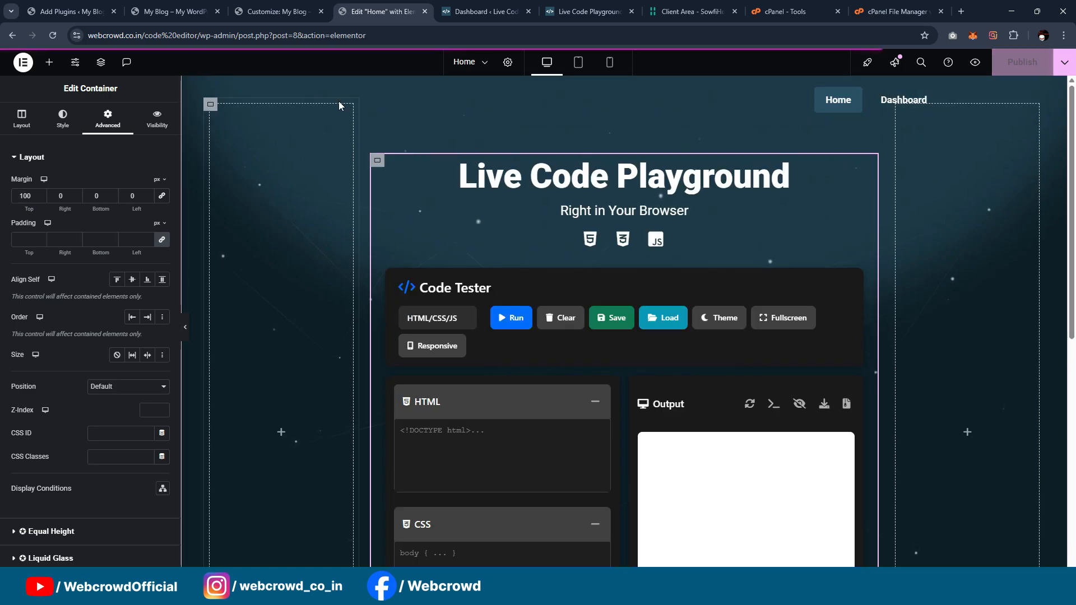
pyautogui.click(157, 12)
pyautogui.click(53, 34)
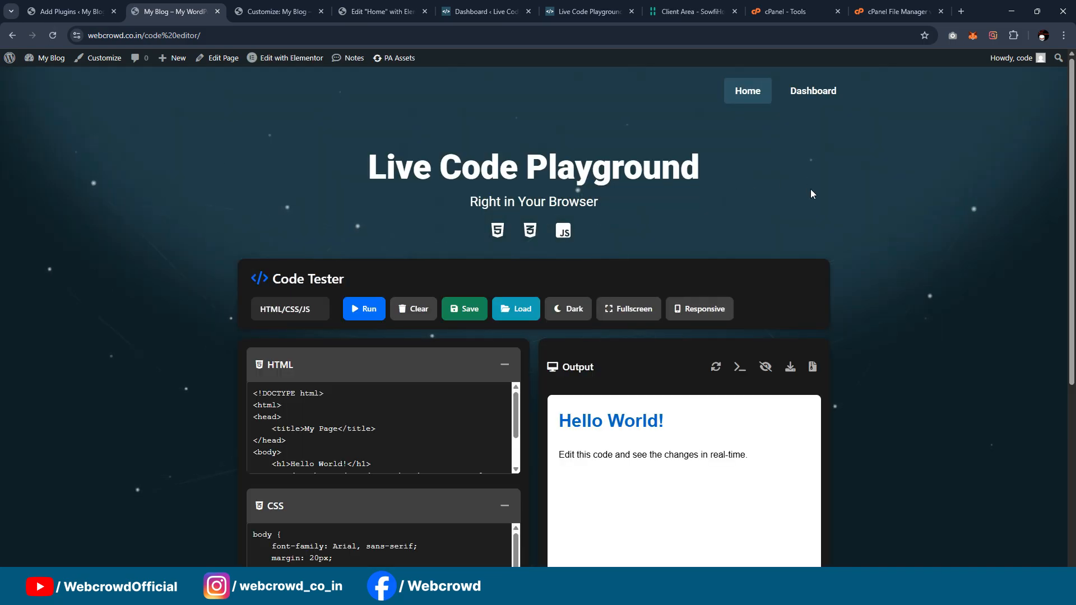
# Step: Check the live page's layout and the Code Tester's language selector and code areas
pyautogui.scroll(-3, 796, 185)
pyautogui.scroll(3, 799, 201)
pyautogui.scroll(-2, 799, 203)
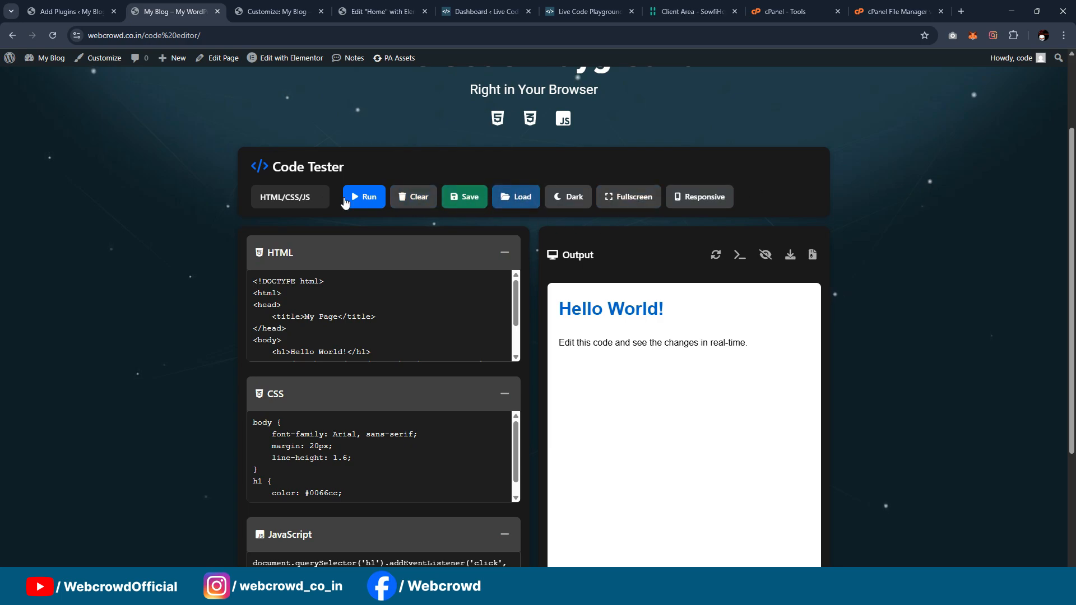
pyautogui.click(287, 199)
pyautogui.click(394, 224)
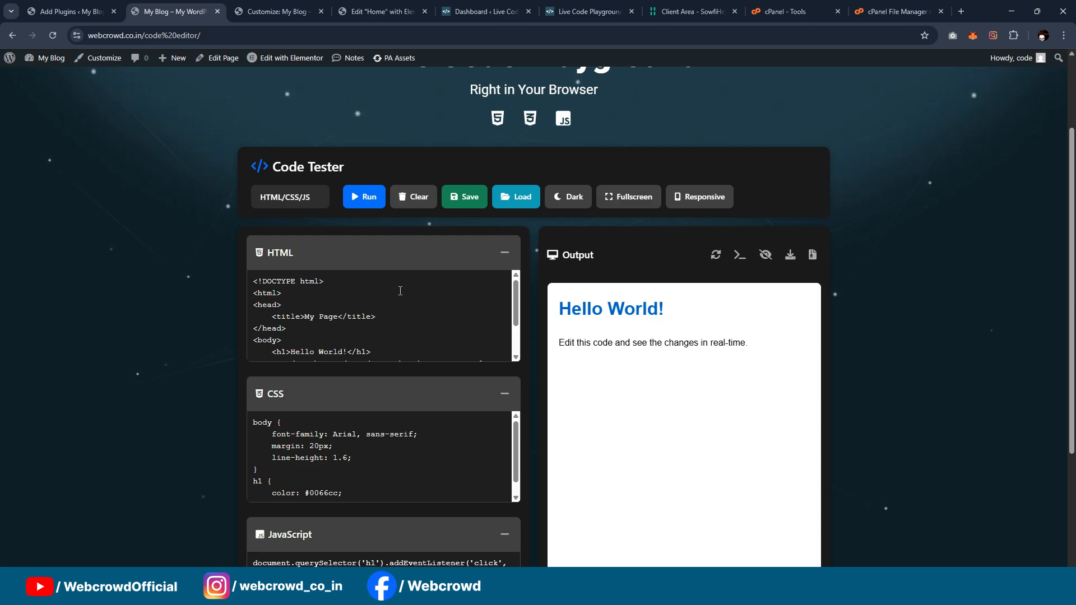
pyautogui.scroll(-3, 583, 253)
pyautogui.scroll(2, 581, 254)
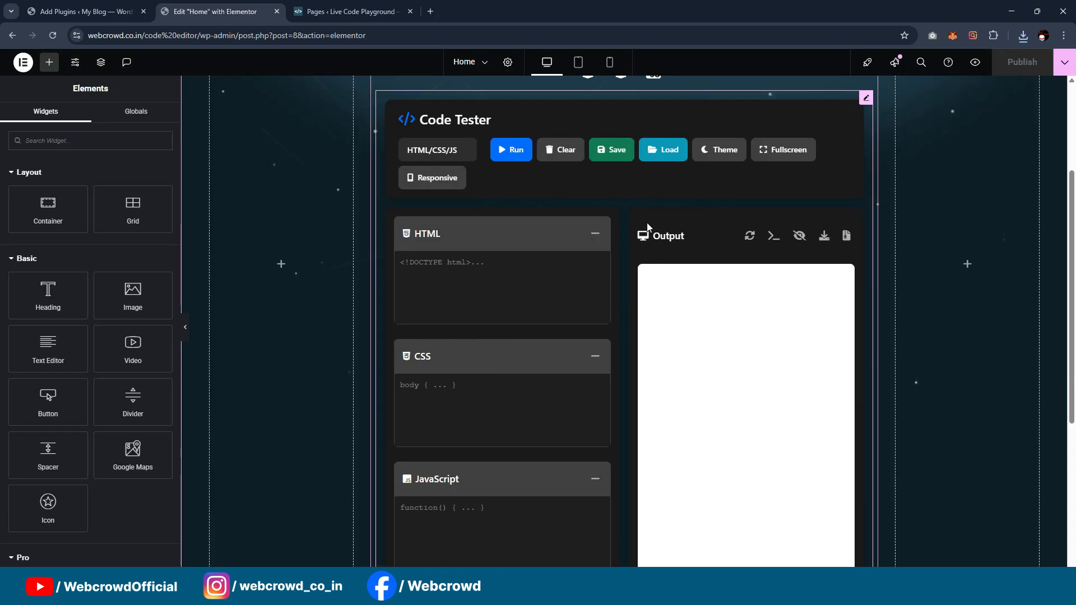
# Step: Check the empty area below the Code Tester in Elementor, and open the original Live Code Playground site to examine its About, features and FAQ sections
pyautogui.scroll(-2, 679, 228)
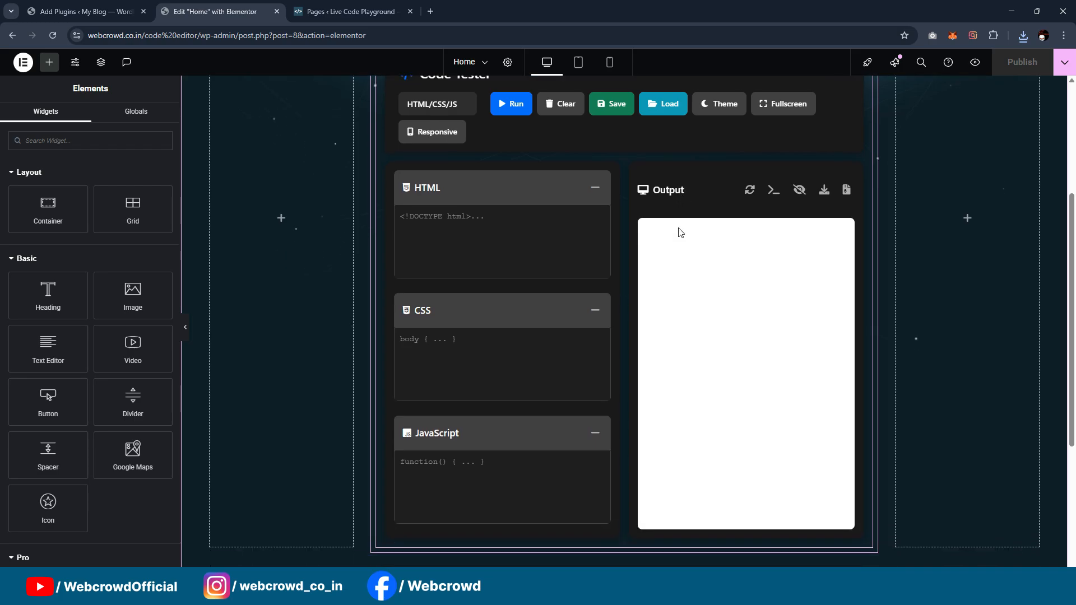
pyautogui.moveTo(1074, 234); pyautogui.dragTo(1075, 321)
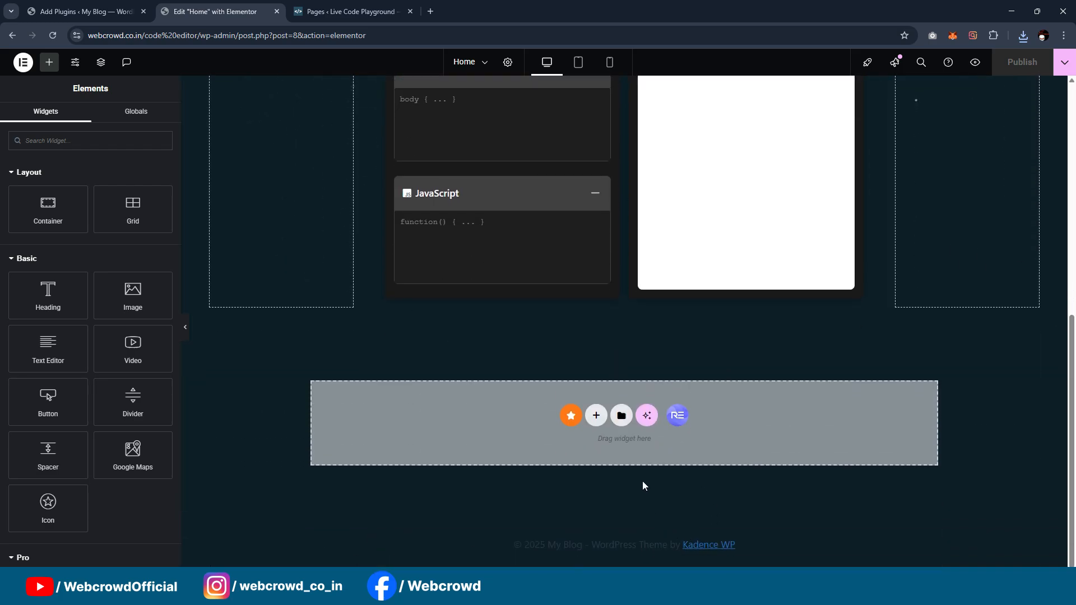
pyautogui.scroll(8, 663, 427)
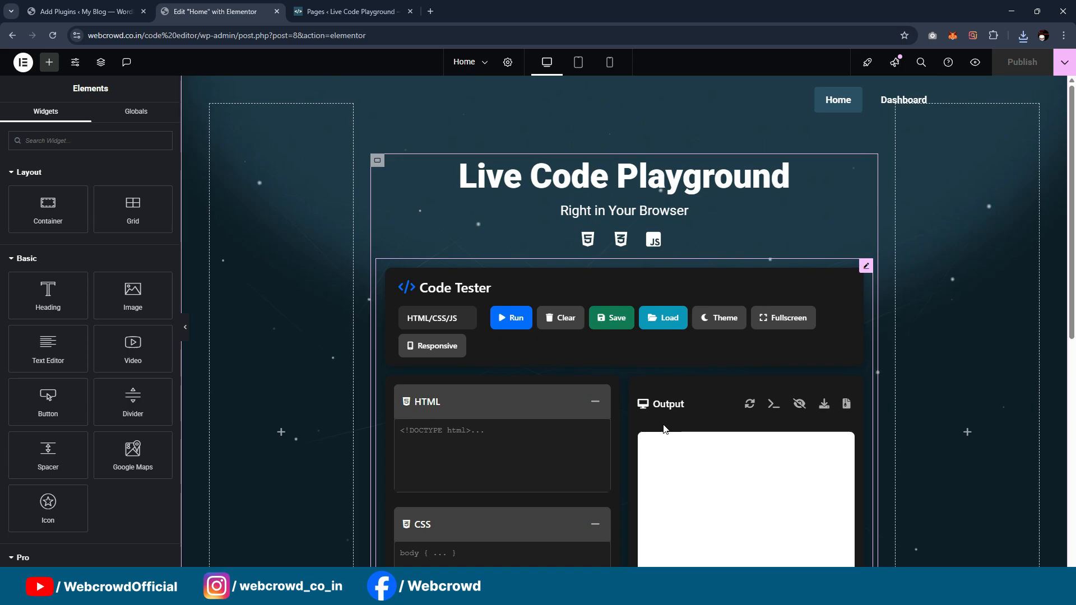
pyautogui.scroll(-8, 664, 427)
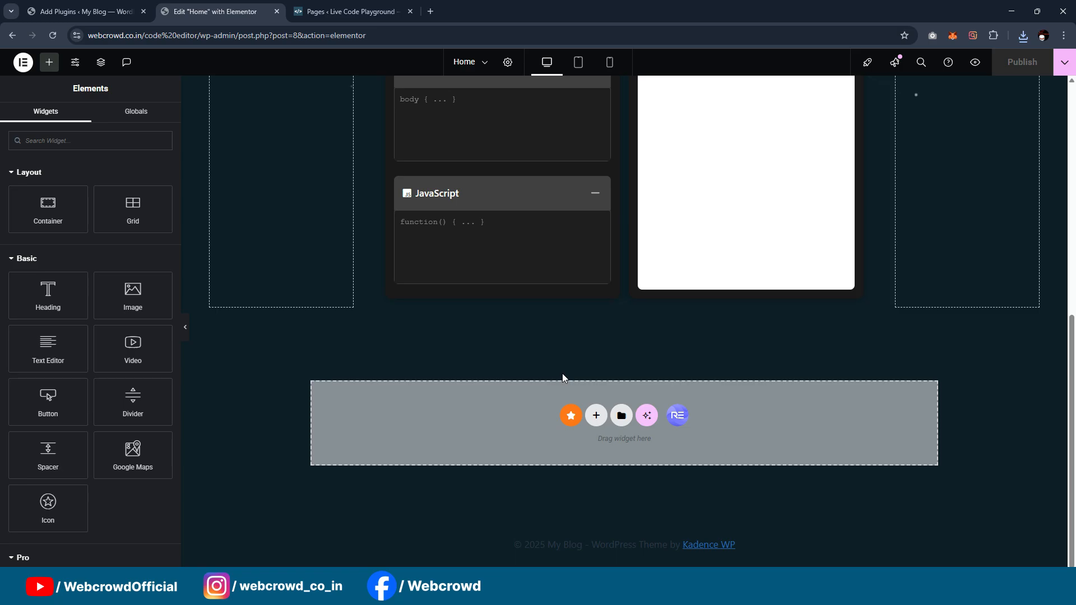
pyautogui.click(346, 10)
pyautogui.middleClick(70, 77)
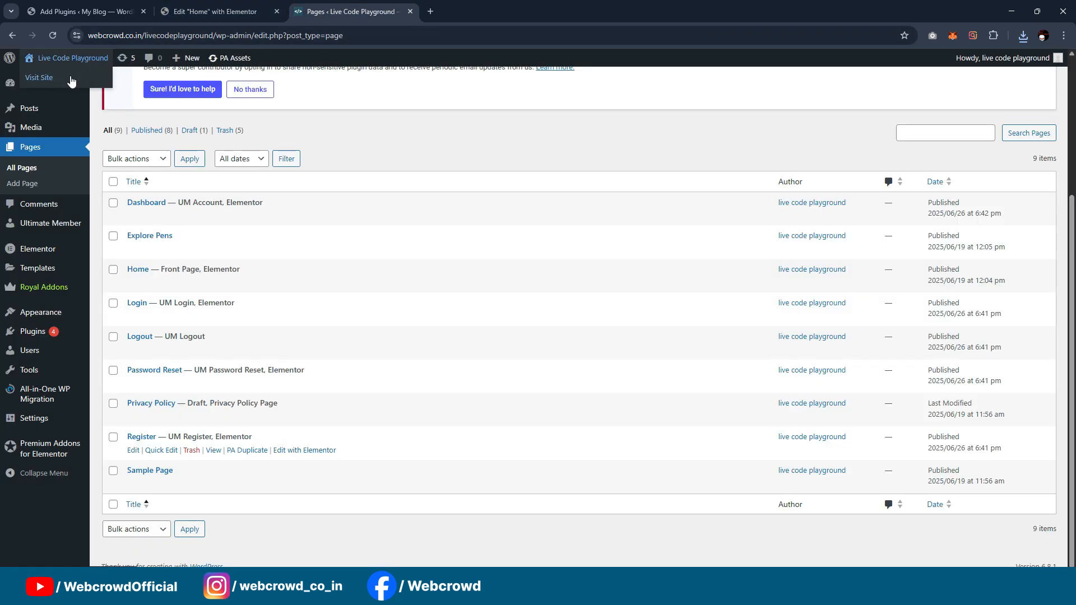
pyautogui.click(475, 10)
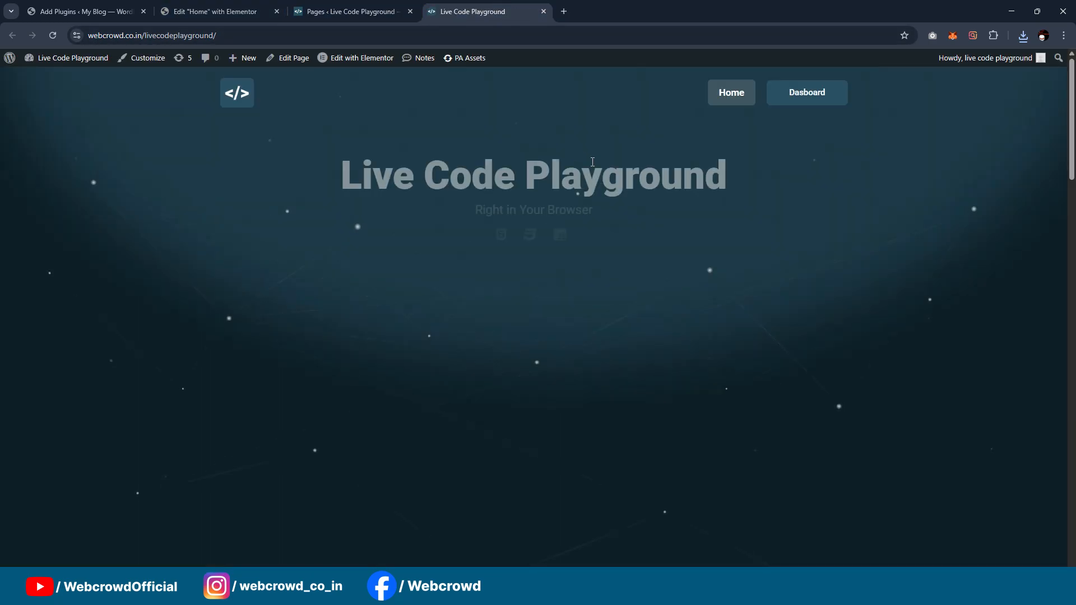
pyautogui.scroll(-5, 597, 161)
pyautogui.scroll(-12, 596, 161)
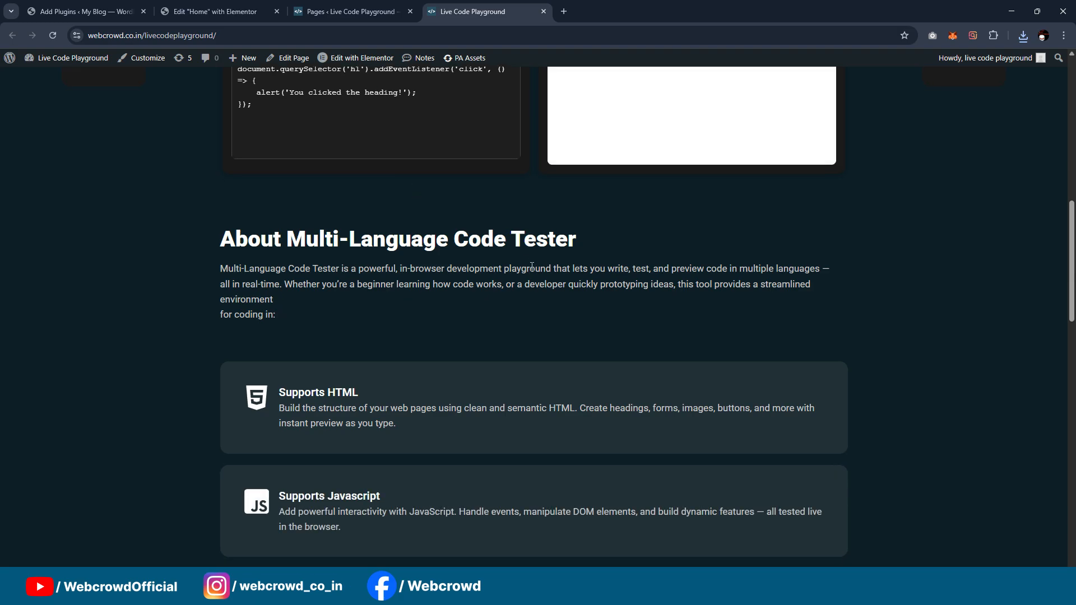
pyautogui.scroll(-9, 529, 257)
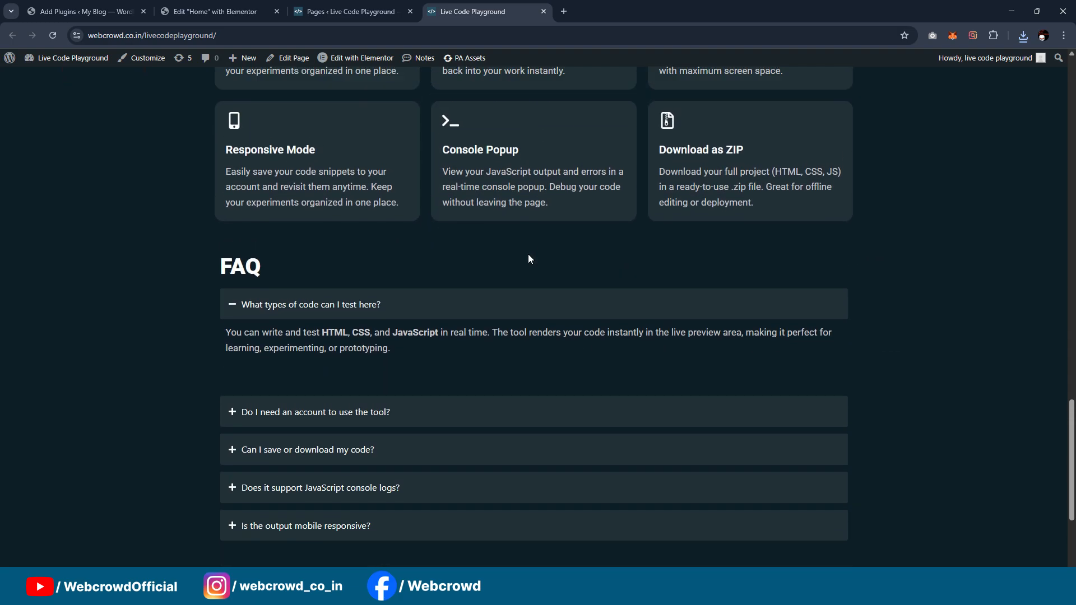
# Step: In the Home page's Elementor editor, open the library's saved templates below the Code Tester and start a template import
pyautogui.click(340, 7)
pyautogui.click(251, 8)
pyautogui.scroll(8, 650, 232)
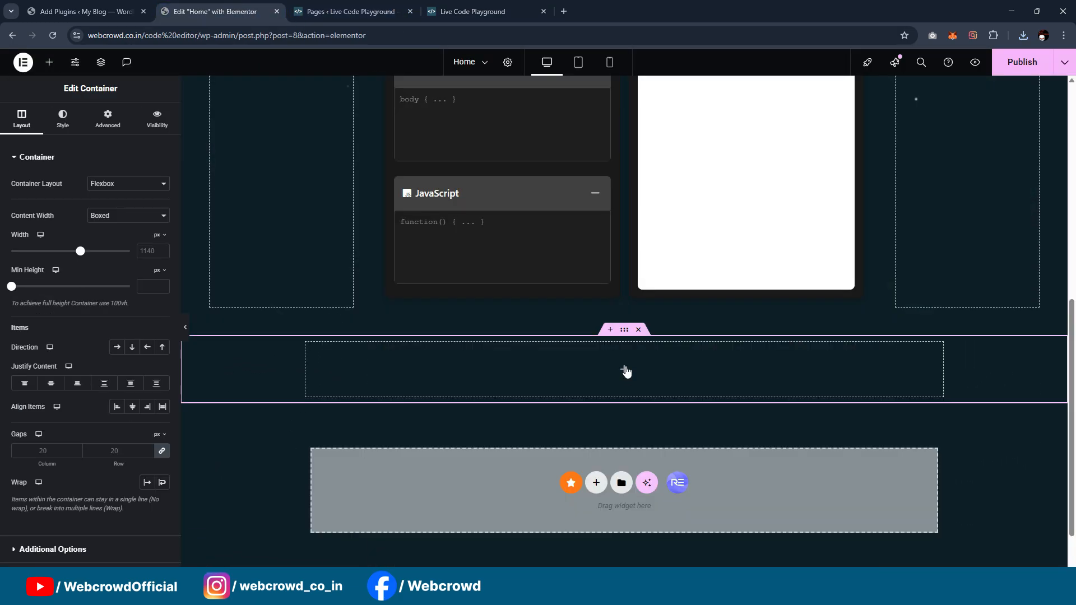
pyautogui.click(627, 372)
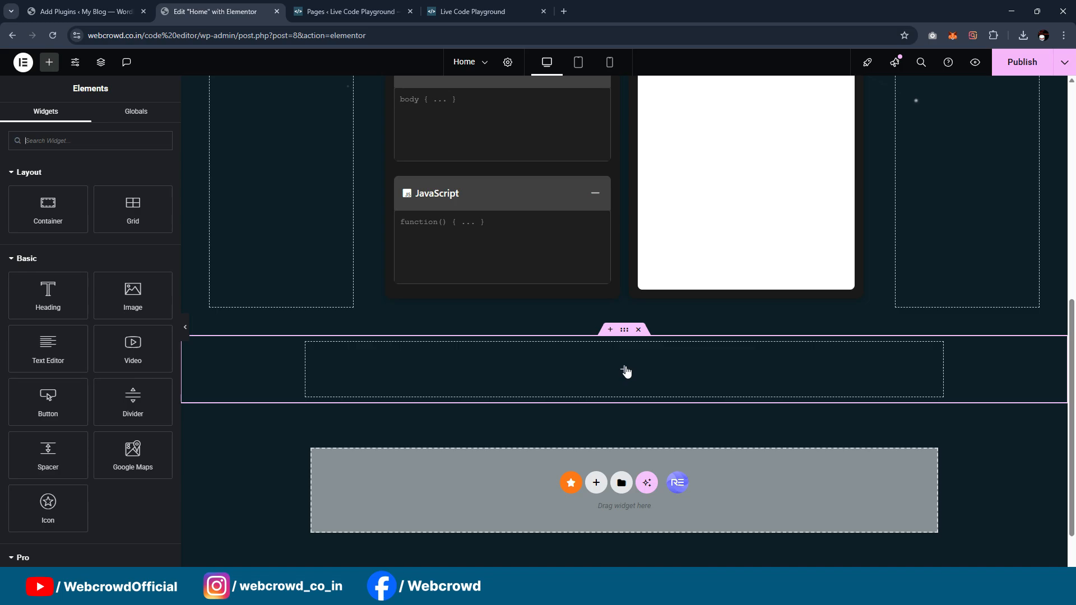
pyautogui.click(596, 483)
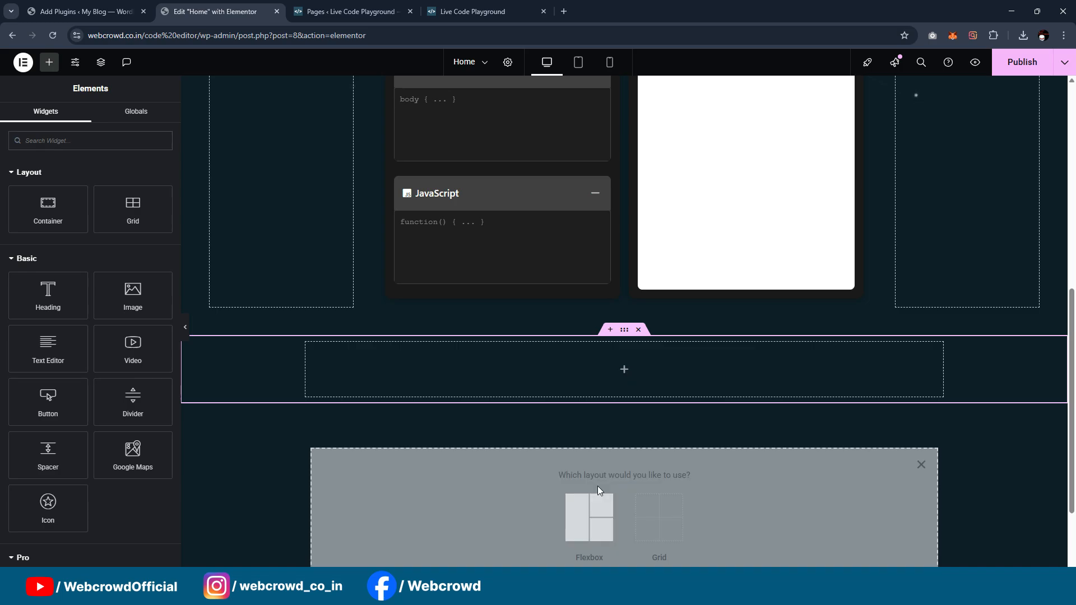
pyautogui.click(922, 465)
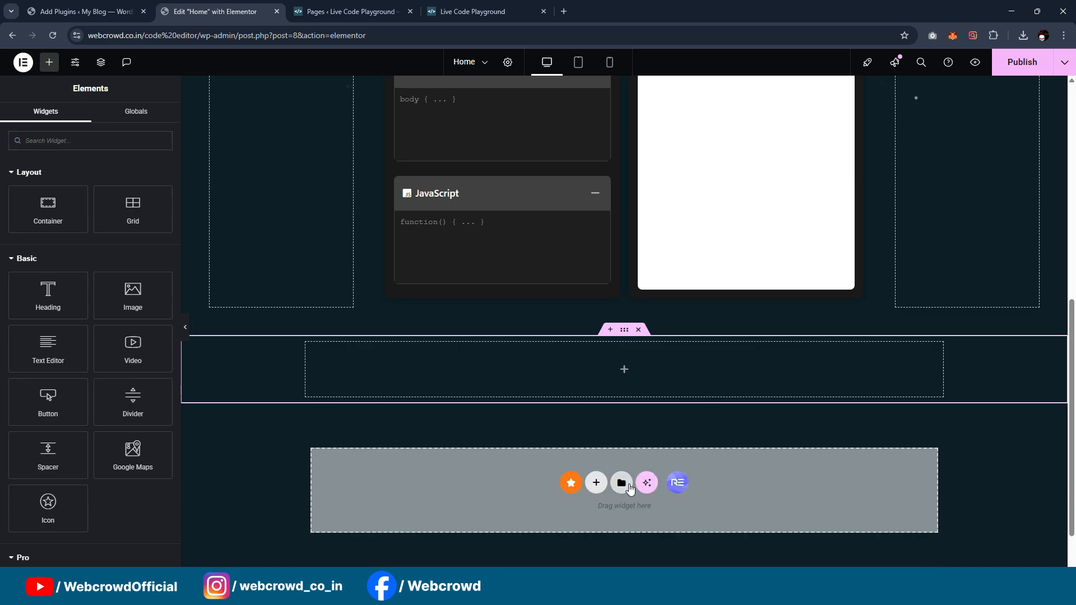
pyautogui.click(622, 483)
pyautogui.click(570, 103)
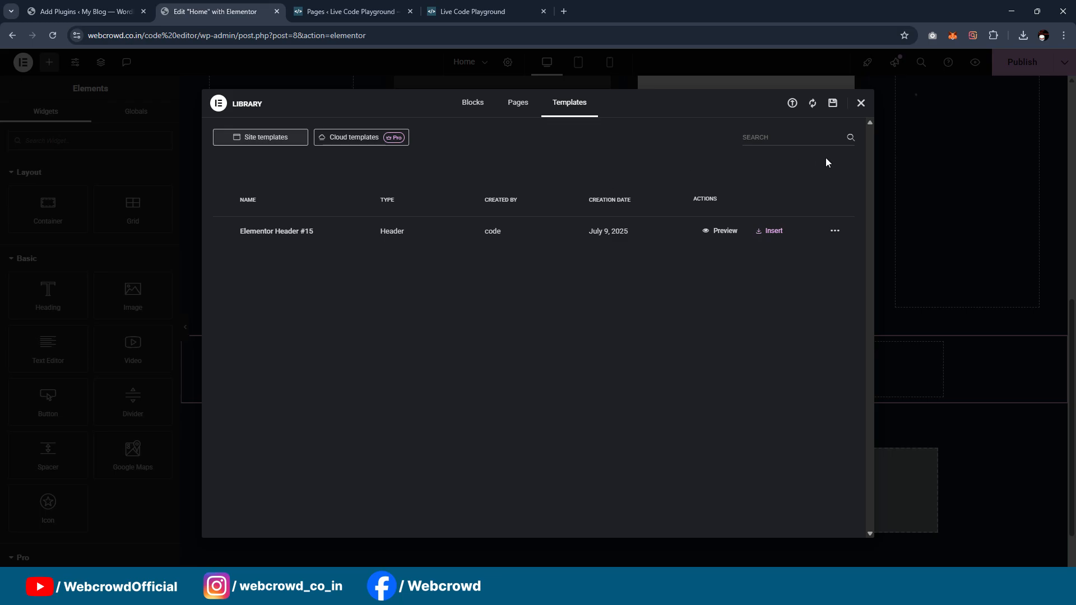
pyautogui.click(791, 104)
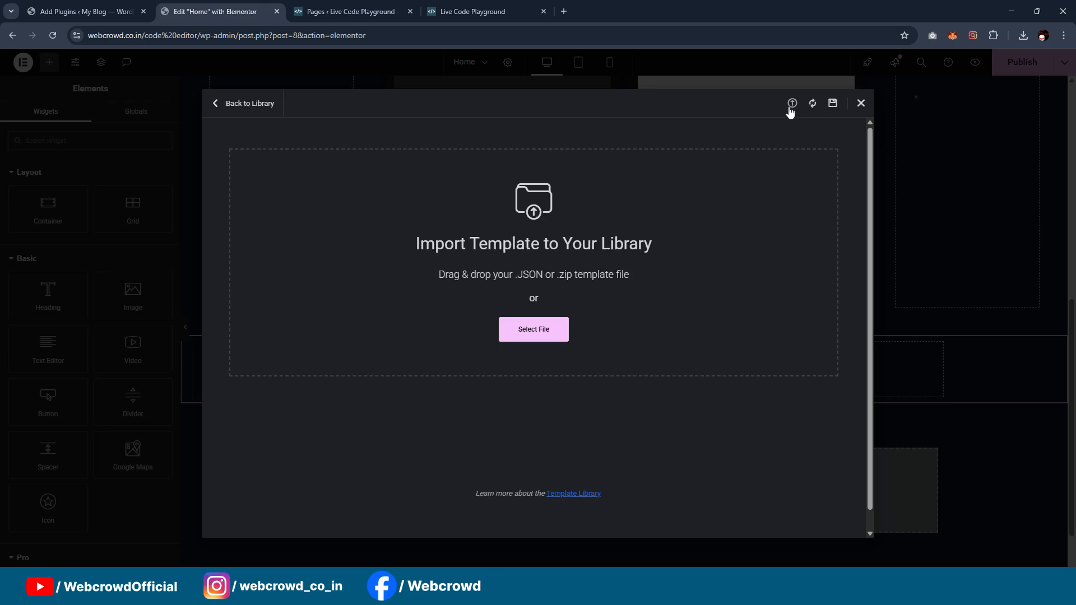
# Step: Import the Footer template file from Downloads, suppress the JSON warning for future imports, and enable unfiltered file uploads
pyautogui.click(540, 329)
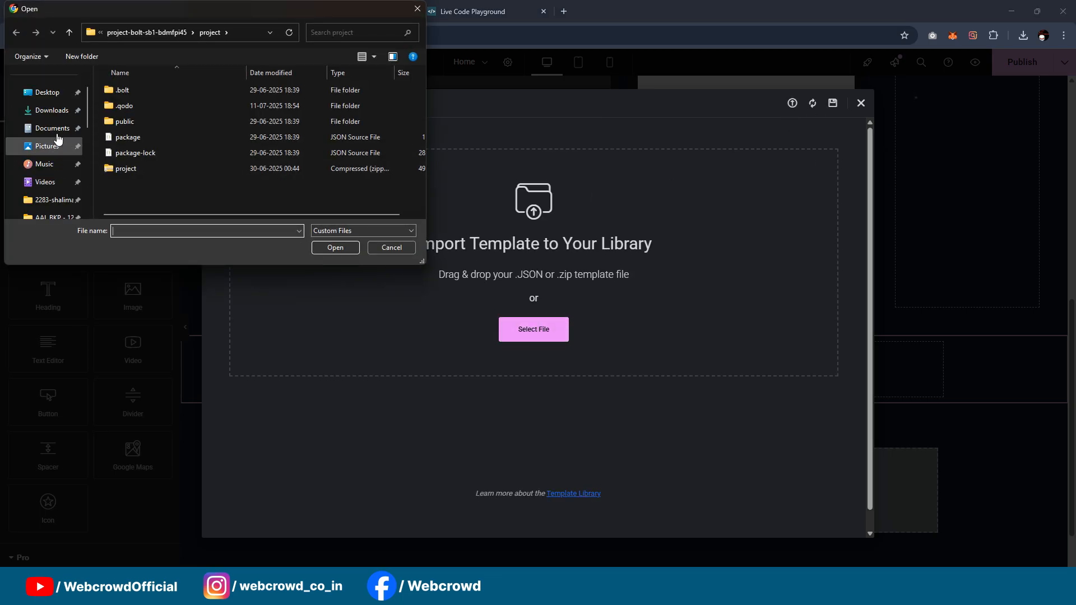
pyautogui.click(52, 111)
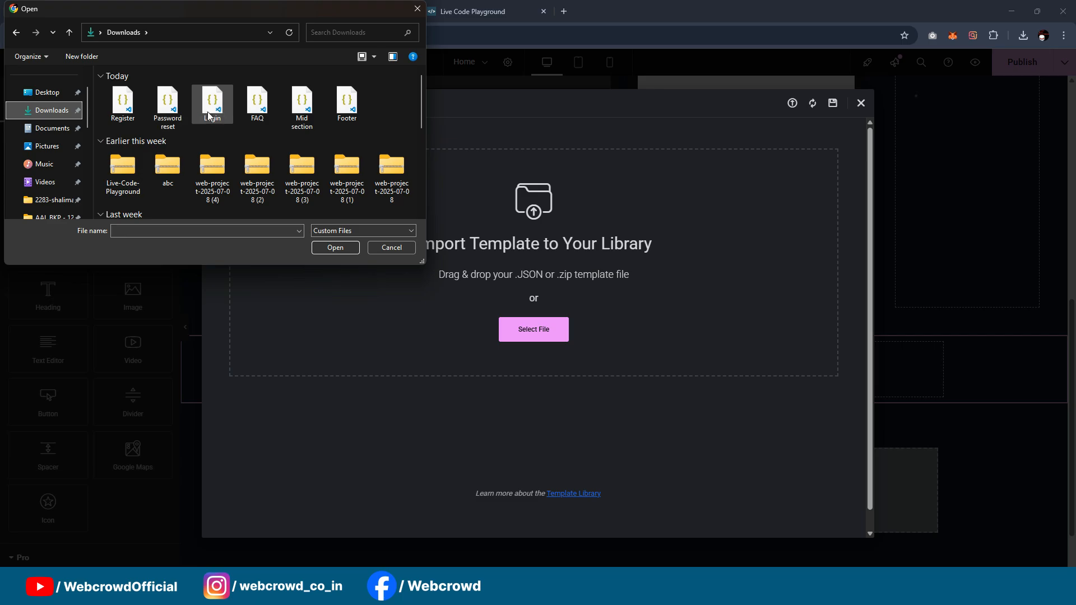
pyautogui.click(302, 107)
pyautogui.click(347, 108)
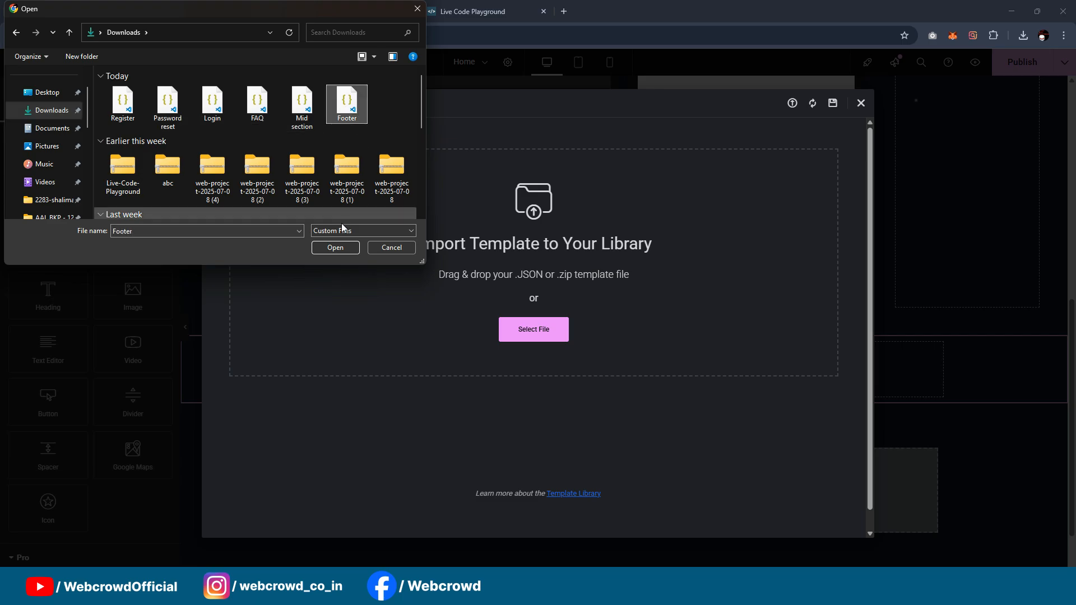
pyautogui.click(335, 247)
pyautogui.click(507, 329)
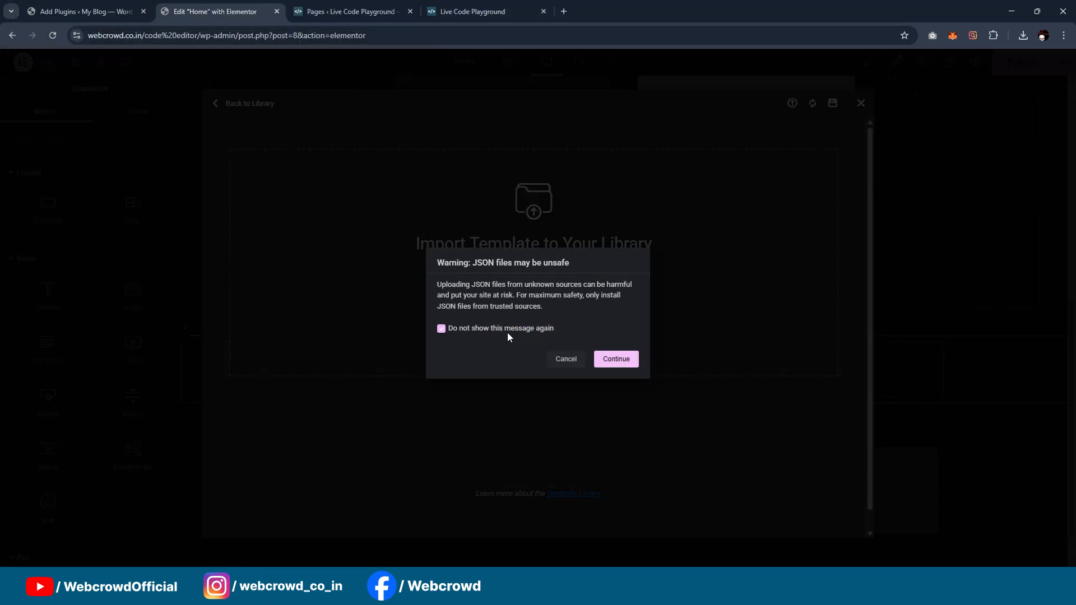
pyautogui.click(619, 363)
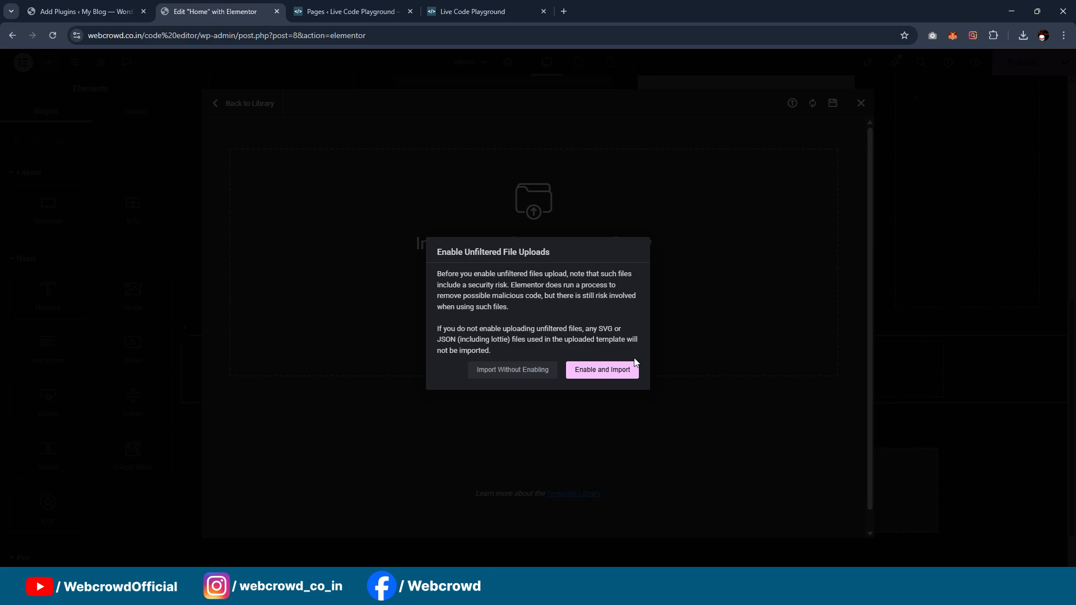
pyautogui.click(610, 373)
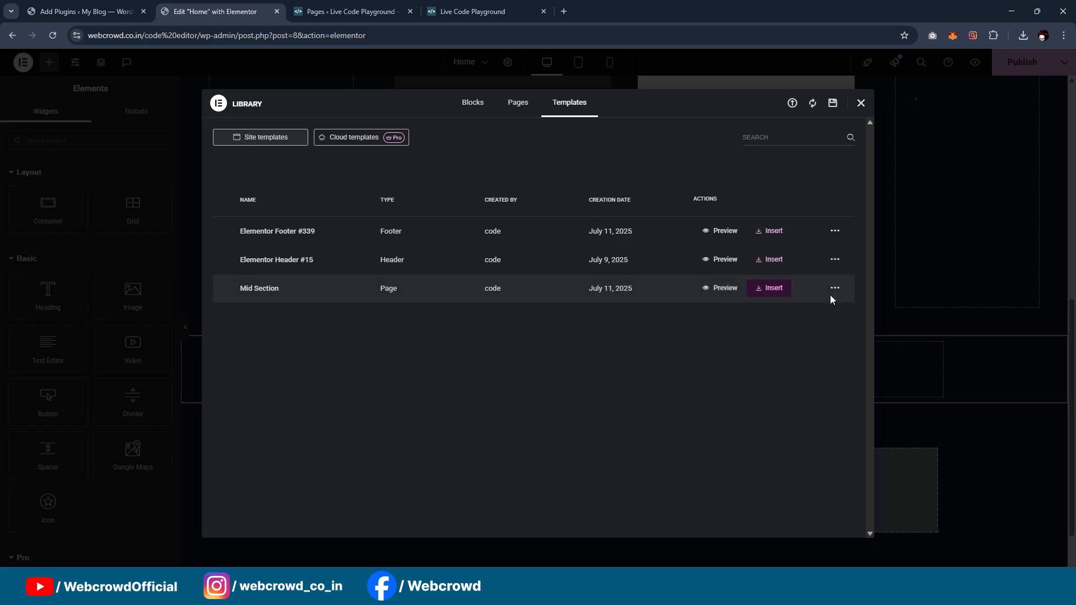
# Step: Insert the Mid Section template into the Home page with its page settings applied, and check the page around the Code Tester
pyautogui.click(771, 289)
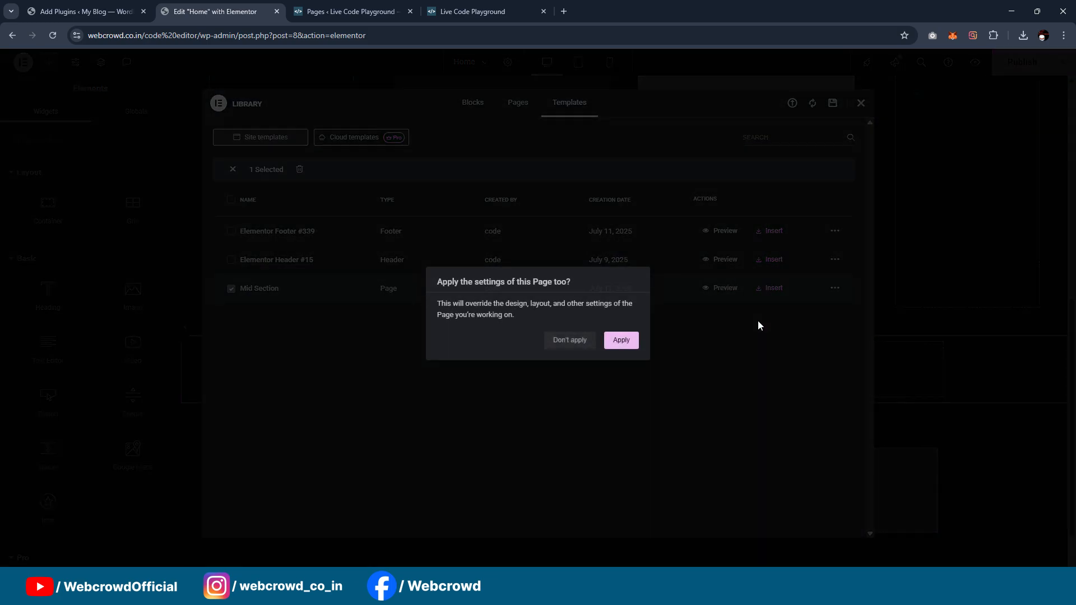
pyautogui.click(621, 341)
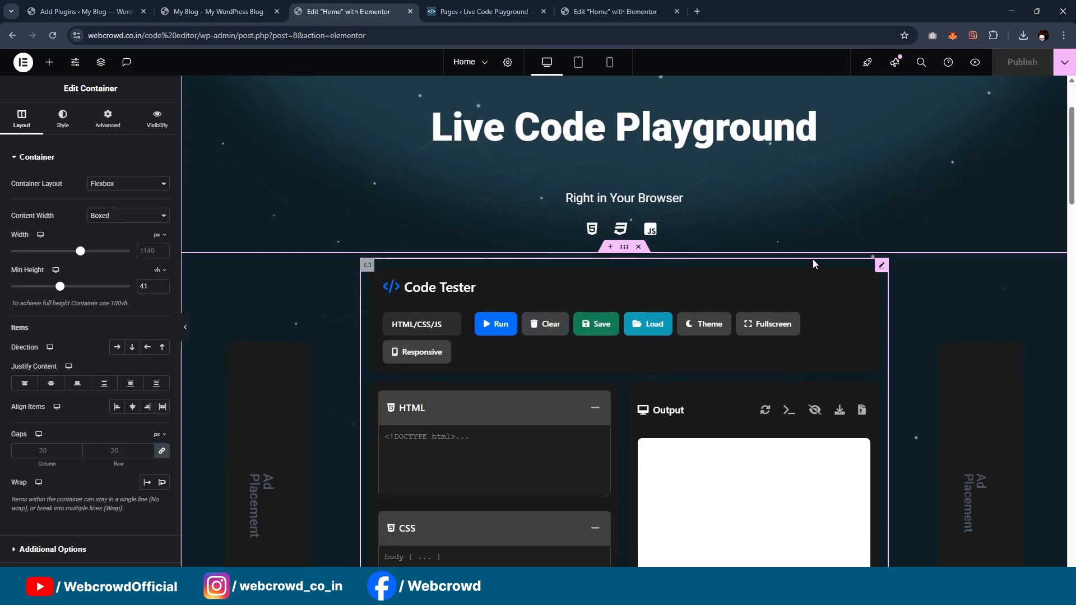
pyautogui.scroll(-2, 617, 289)
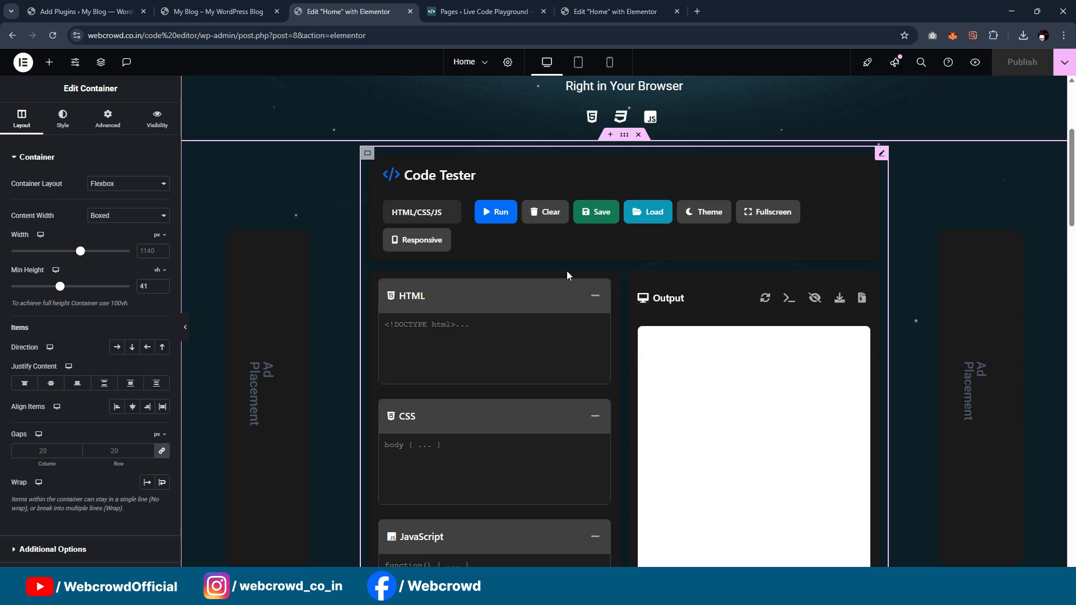
pyautogui.scroll(4, 567, 275)
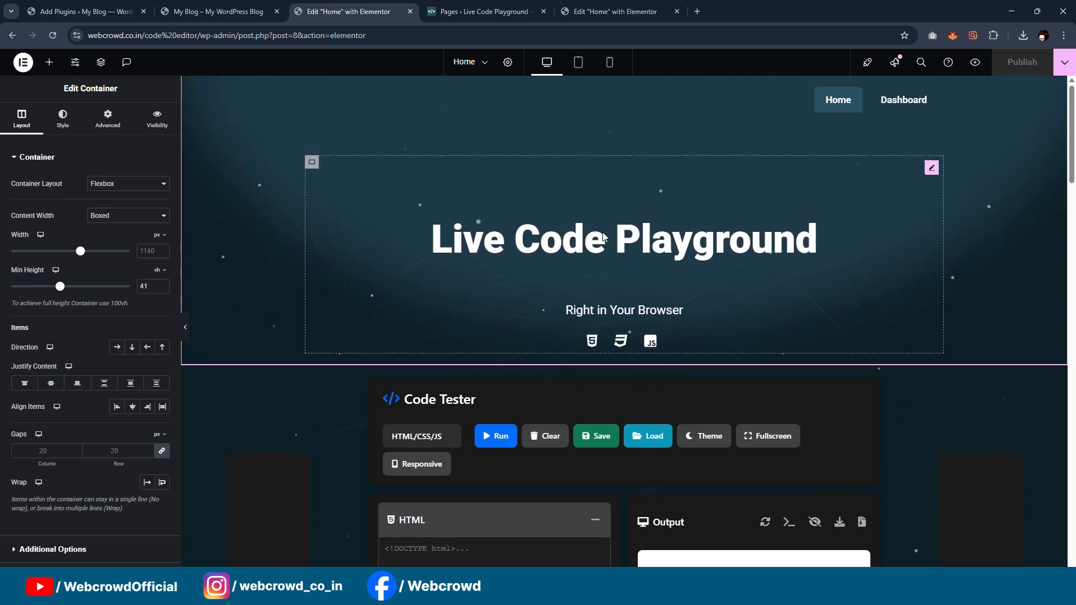
pyautogui.scroll(-3, 603, 232)
pyautogui.scroll(-2, 488, 305)
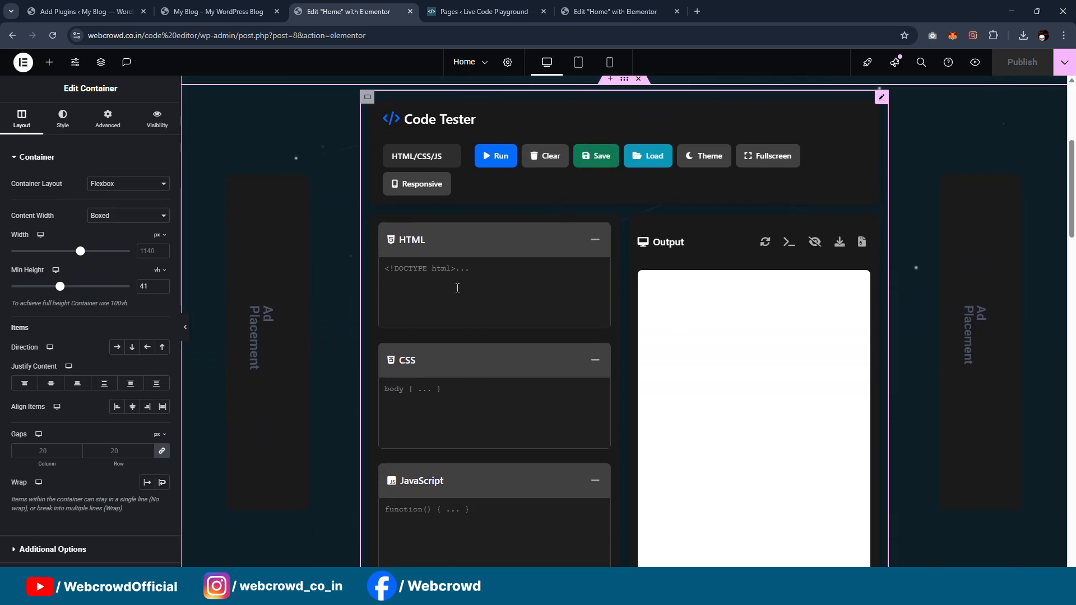
pyautogui.scroll(2, 548, 274)
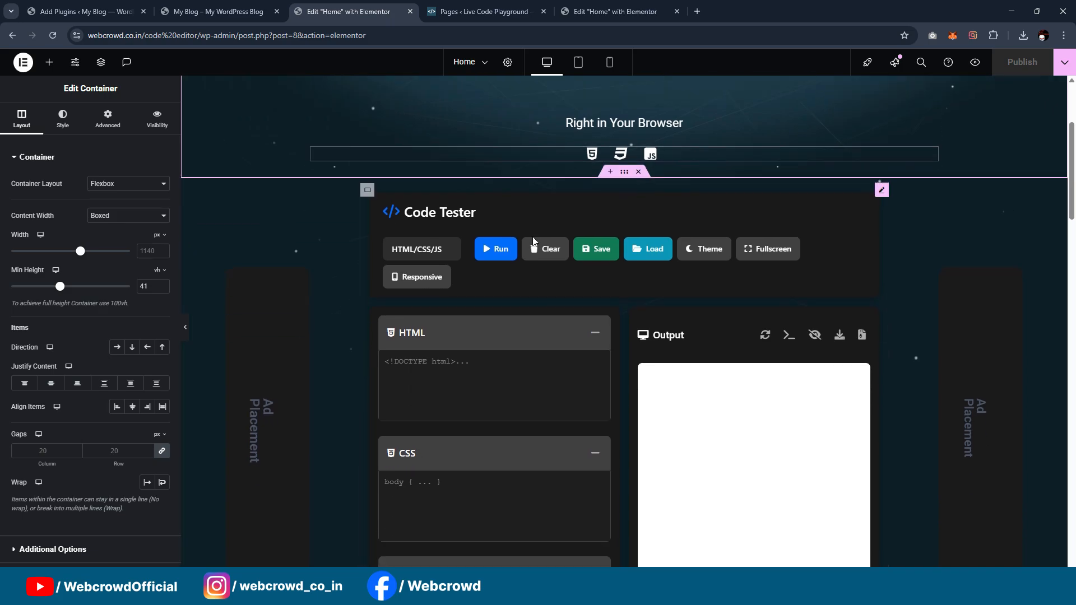
pyautogui.scroll(-2, 532, 237)
pyautogui.scroll(2, 533, 237)
# Step: Set the text colour of the Ad Placement heading left of the Code Tester to the global White or offwhite
pyautogui.click(268, 448)
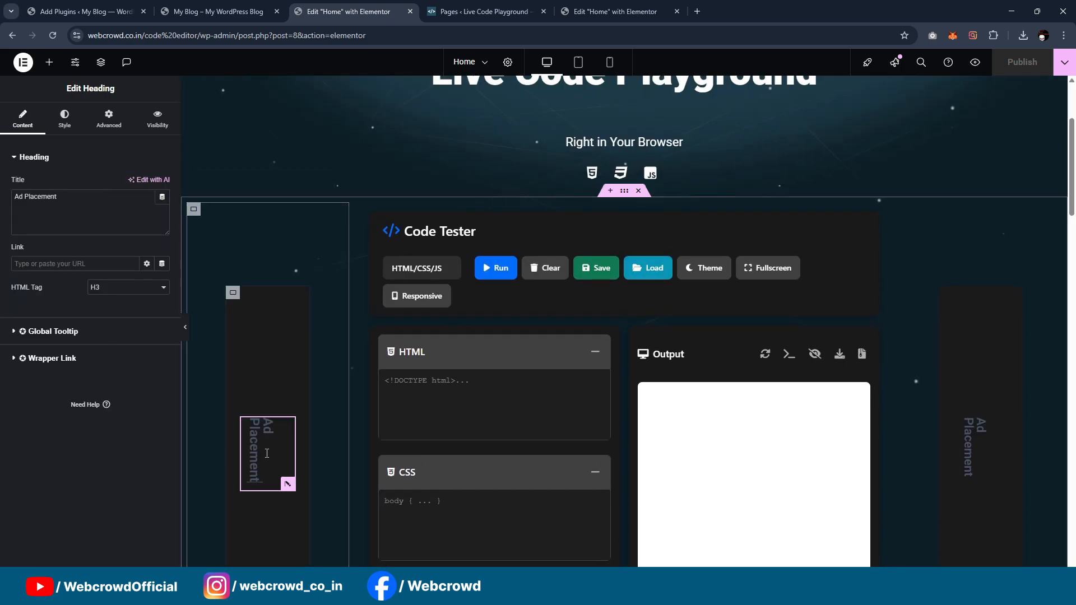
pyautogui.click(65, 120)
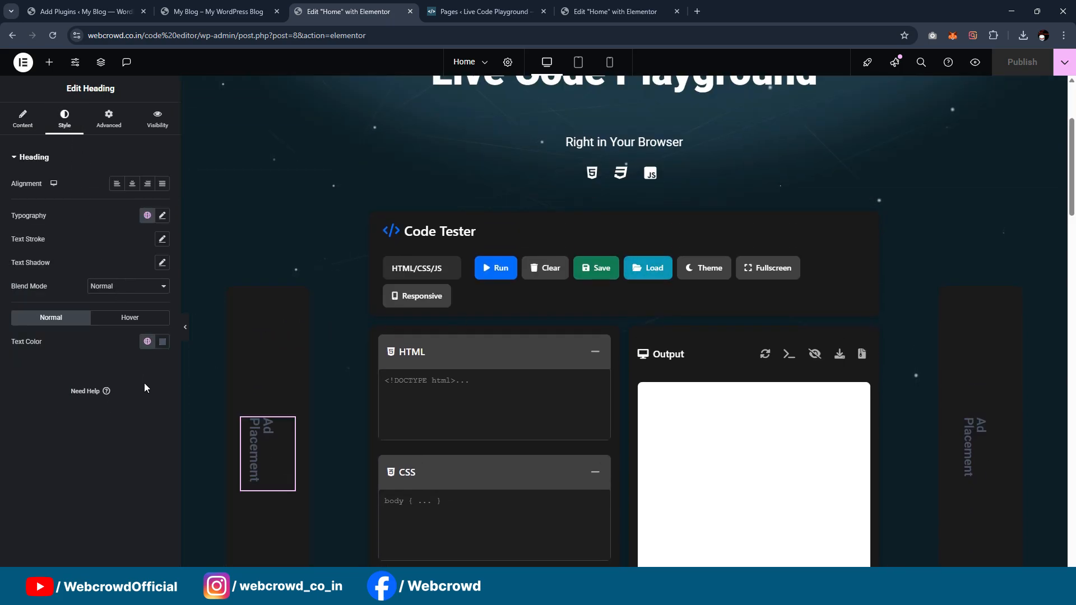
pyautogui.click(147, 342)
pyautogui.scroll(-3, 84, 269)
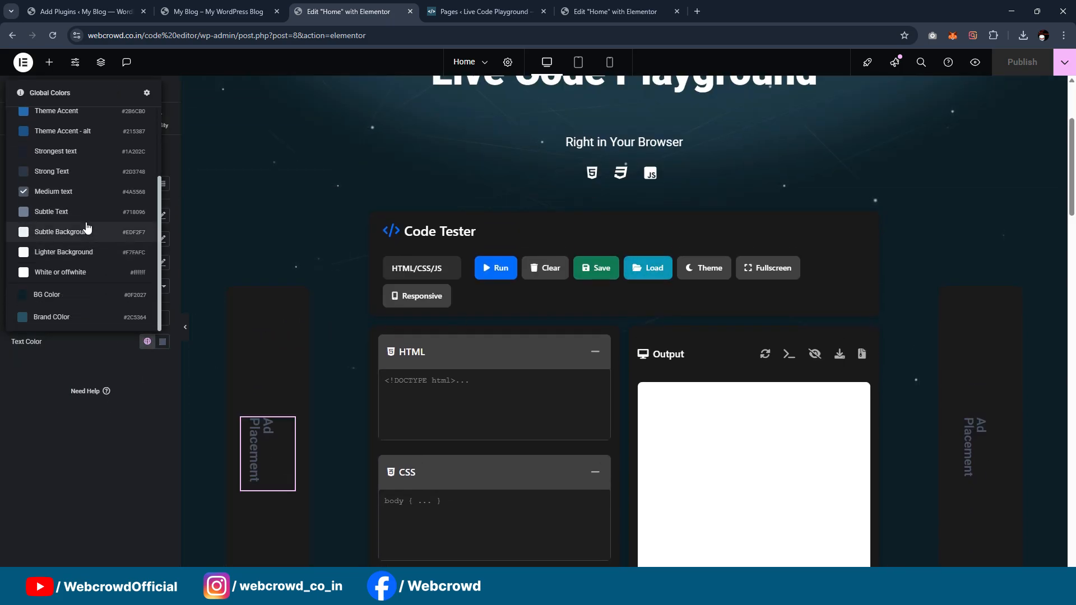
pyautogui.click(78, 273)
# Step: Set the text colour of the Ad Placement heading right of the Code Tester to the global White or offwhite
pyautogui.click(981, 449)
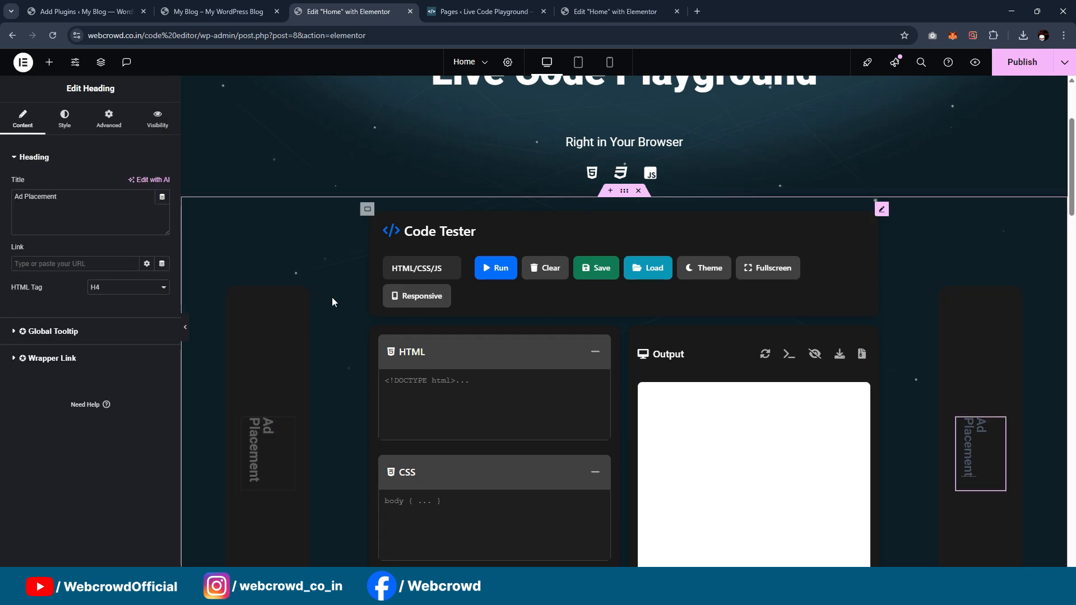
pyautogui.click(65, 116)
pyautogui.click(147, 341)
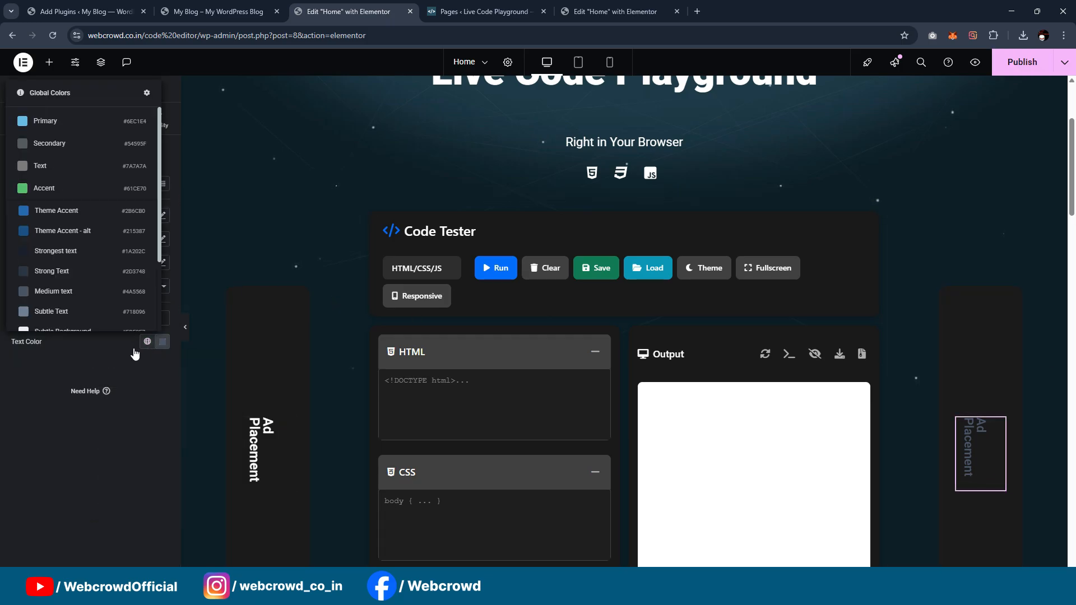
pyautogui.scroll(-3, 84, 269)
pyautogui.click(78, 275)
# Step: Set the About Multi-Language Code Tester heading's text colour to the global White or offwhite
pyautogui.scroll(-8, 755, 303)
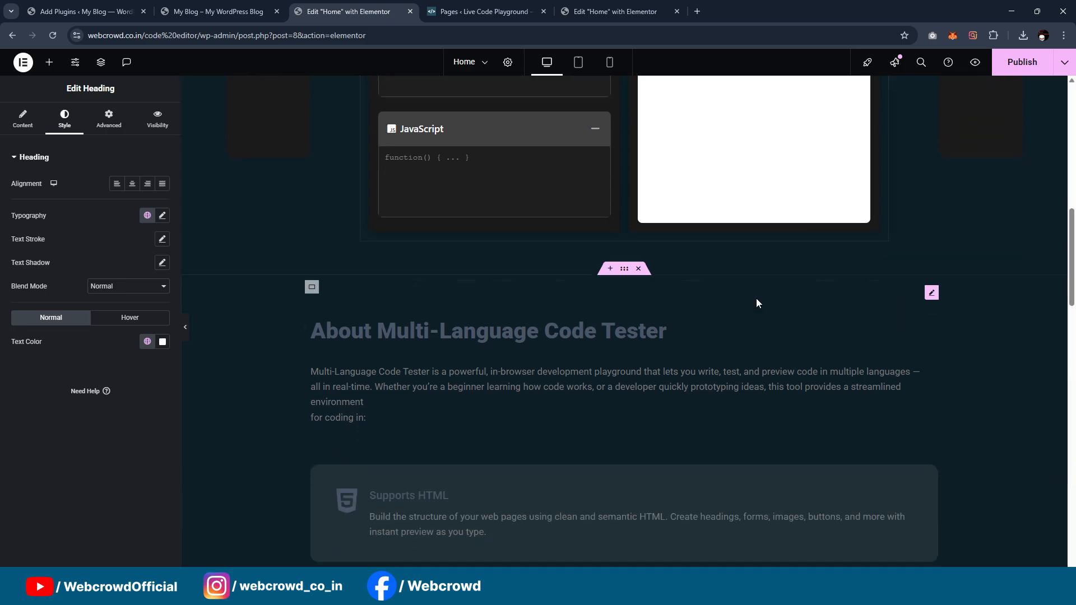
pyautogui.scroll(-2, 755, 302)
pyautogui.click(393, 234)
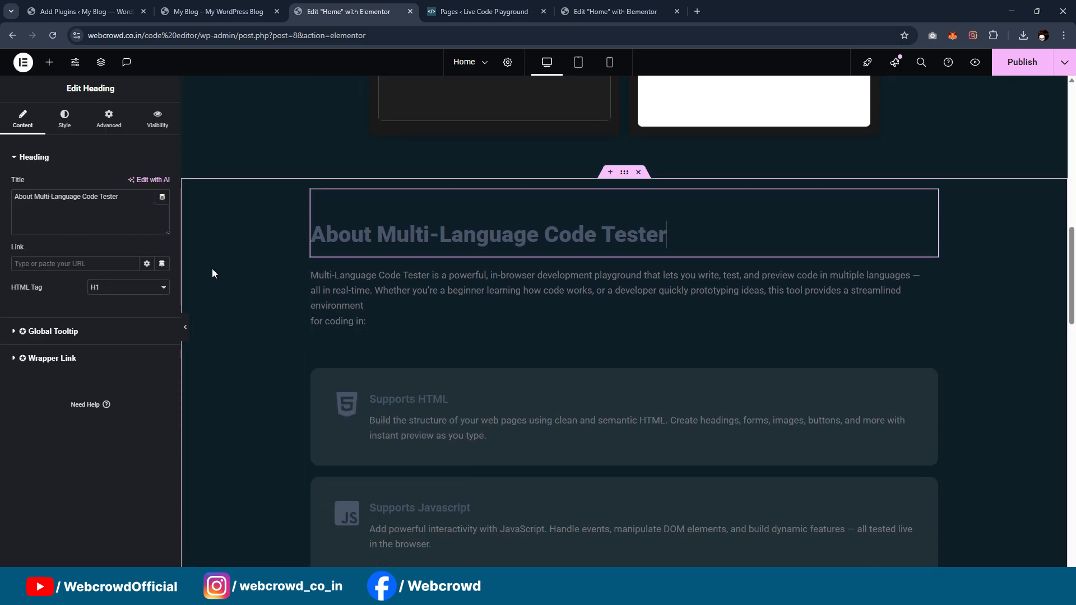
pyautogui.click(67, 128)
pyautogui.click(147, 341)
pyautogui.scroll(-3, 103, 224)
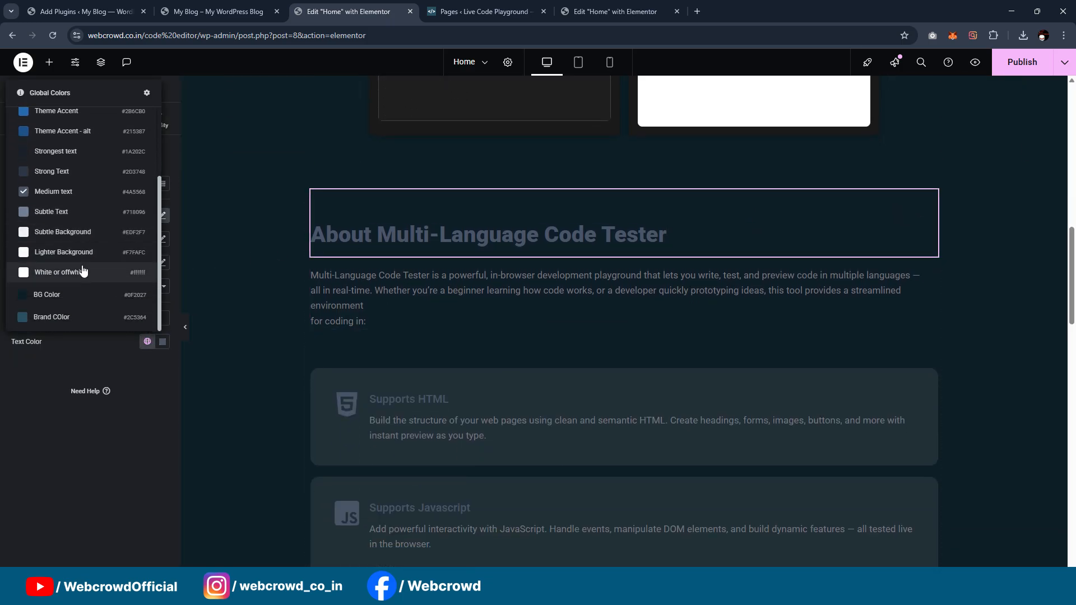
pyautogui.click(83, 271)
# Step: Set the text colour of the paragraph under the About Multi-Language Code Tester heading to the global White or offwhite
pyautogui.click(502, 294)
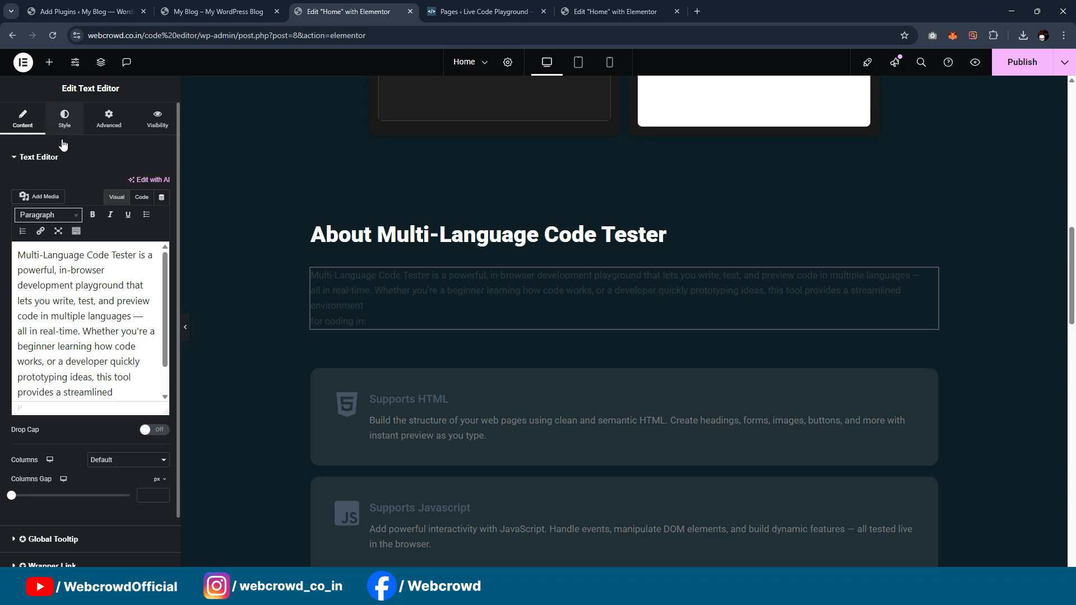
pyautogui.click(64, 119)
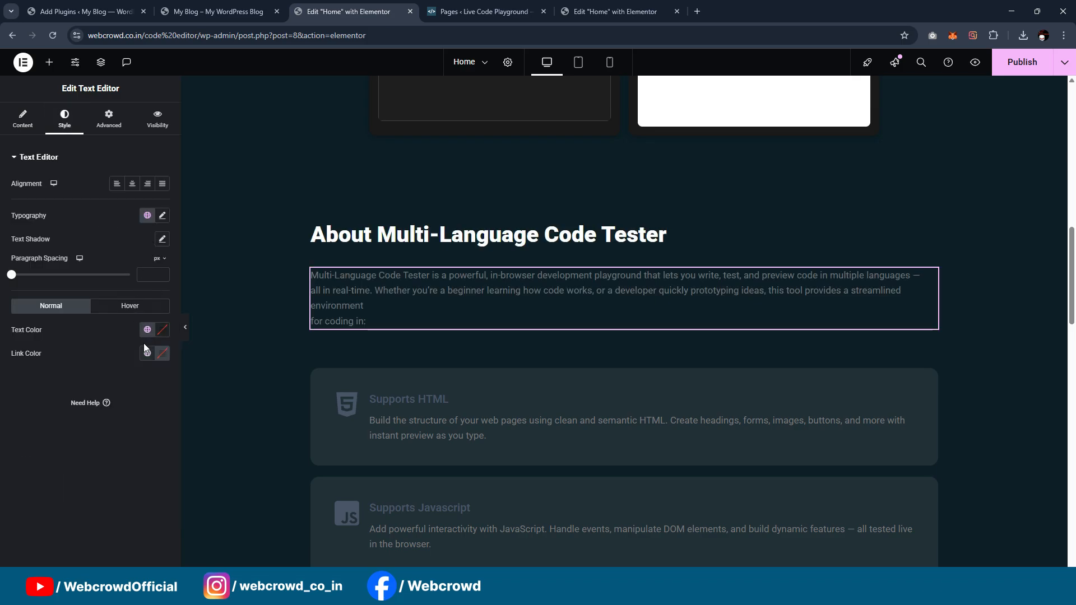
pyautogui.click(147, 329)
pyautogui.scroll(-3, 73, 224)
pyautogui.click(56, 255)
# Step: Set the primary colour of the Supports HTML box's icon to the global White or offwhite
pyautogui.scroll(-2, 501, 371)
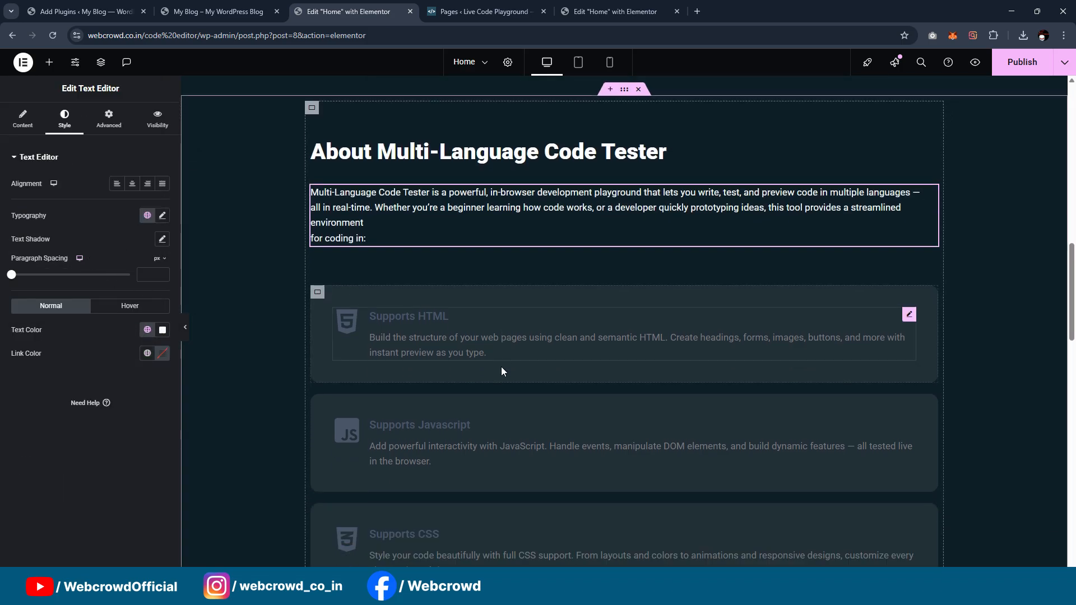
pyautogui.scroll(-1, 501, 372)
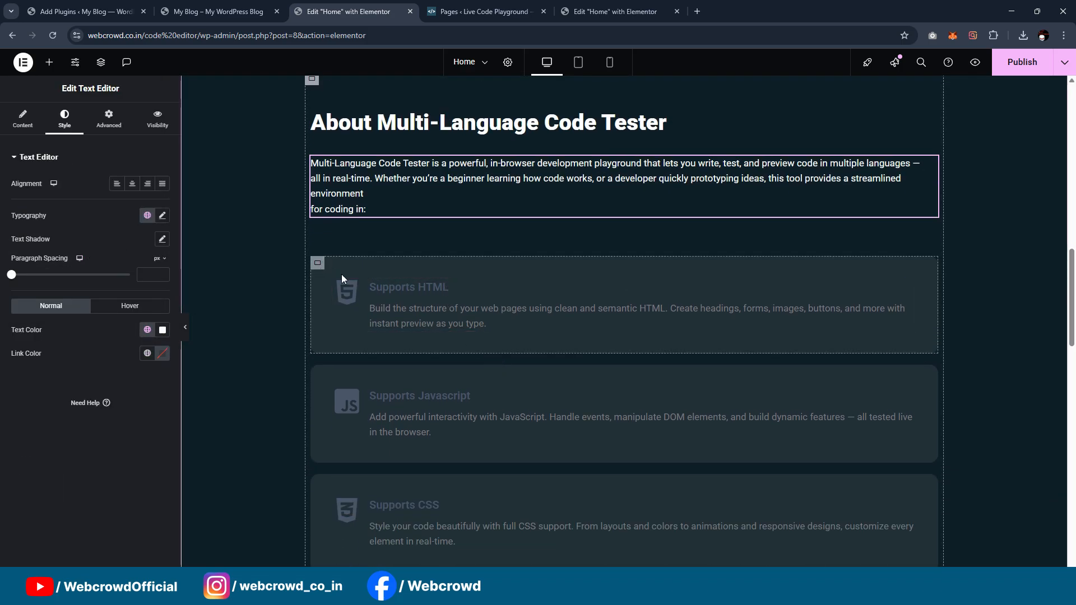
pyautogui.click(467, 300)
pyautogui.click(76, 123)
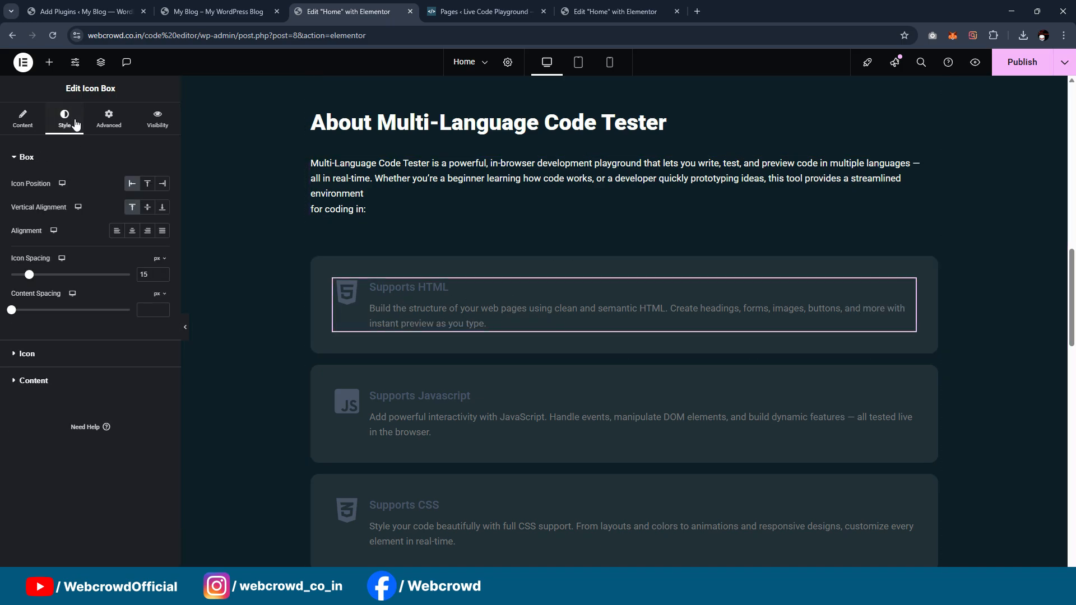
pyautogui.click(75, 356)
pyautogui.click(147, 234)
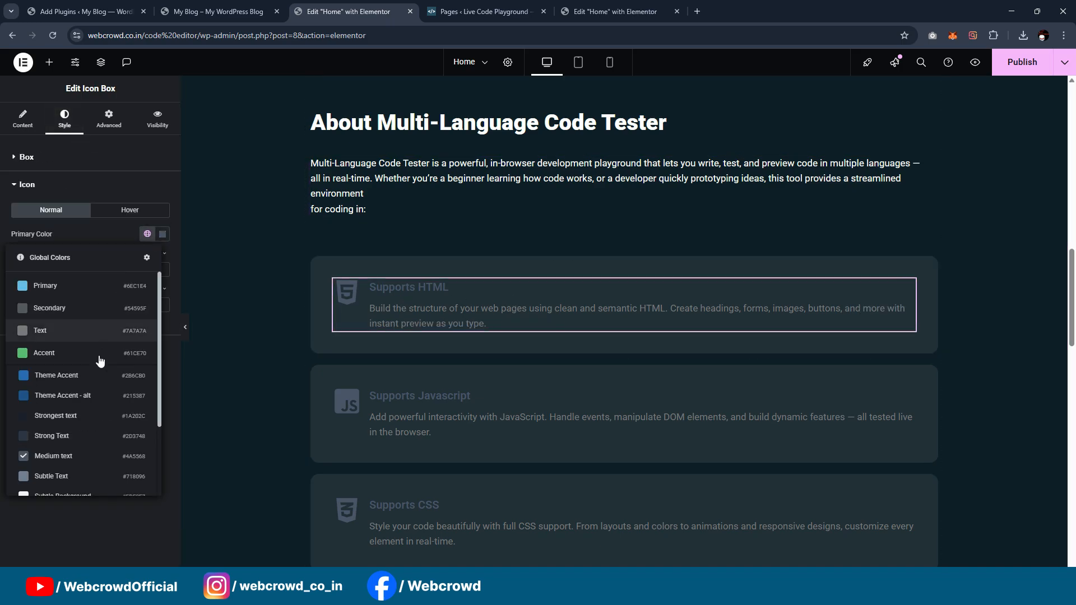
pyautogui.scroll(-4, 76, 381)
pyautogui.click(77, 443)
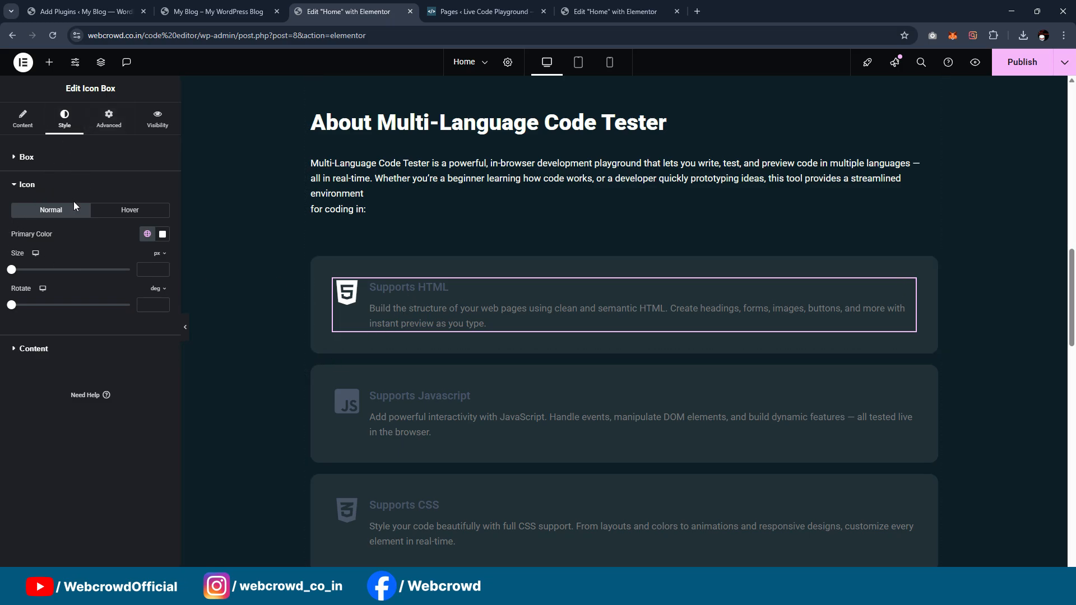
# Step: Set the title and description colours of the Supports HTML icon box to a white global colour
pyautogui.click(132, 341)
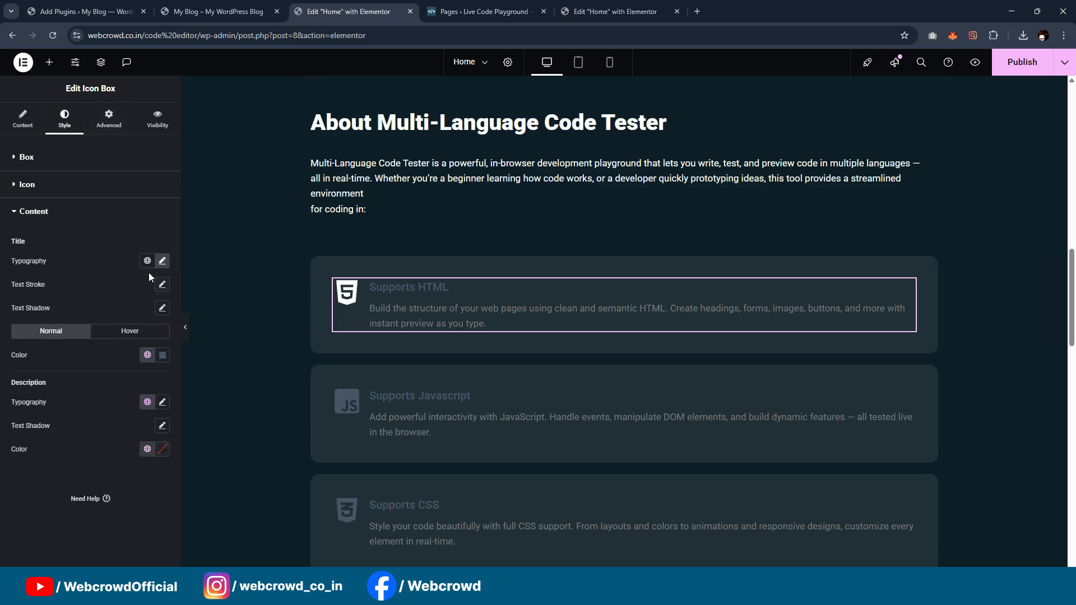
pyautogui.click(147, 355)
pyautogui.scroll(-2, 38, 271)
pyautogui.click(38, 271)
pyautogui.click(147, 451)
pyautogui.scroll(-3, 67, 292)
pyautogui.click(71, 378)
pyautogui.scroll(-2, 557, 236)
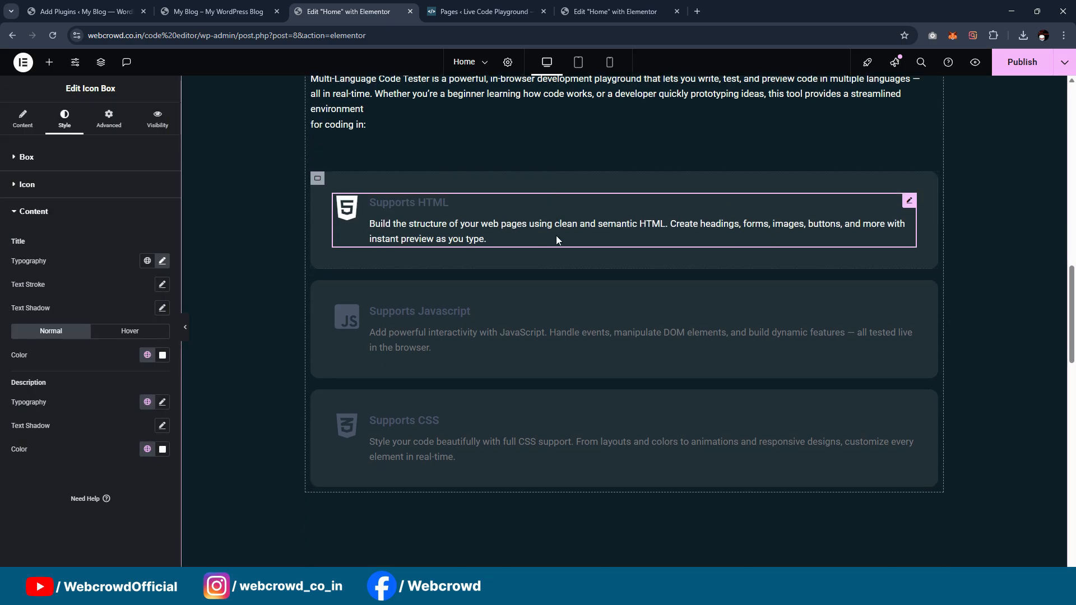
# Step: Set the hover title colour of the Supports HTML icon box to the global White or offwhite
pyautogui.scroll(3, 547, 213)
pyautogui.scroll(-3, 541, 226)
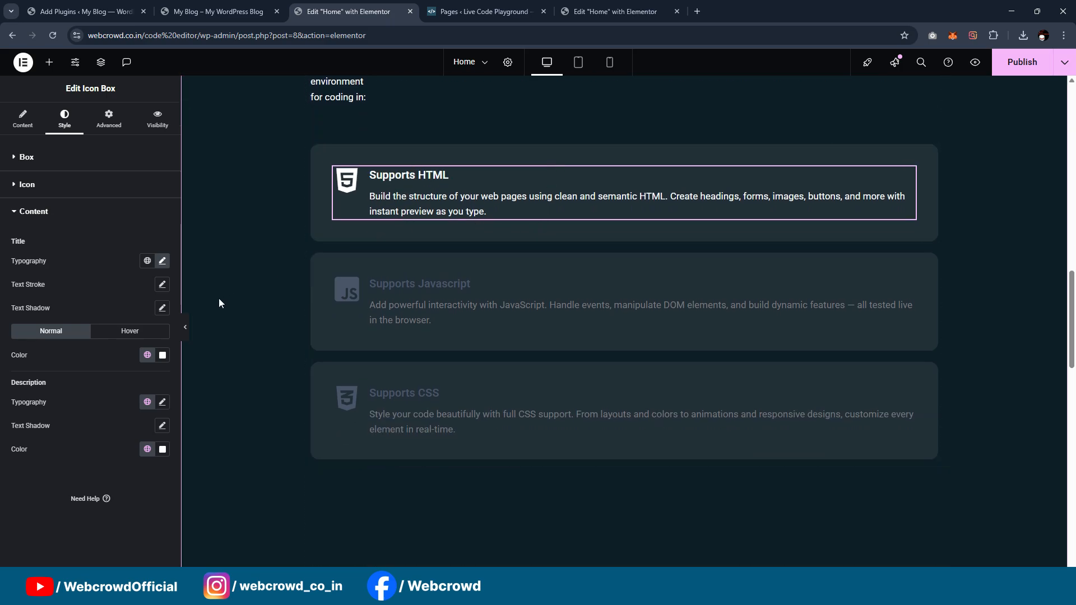
pyautogui.click(131, 331)
pyautogui.click(147, 355)
pyautogui.scroll(-3, 104, 307)
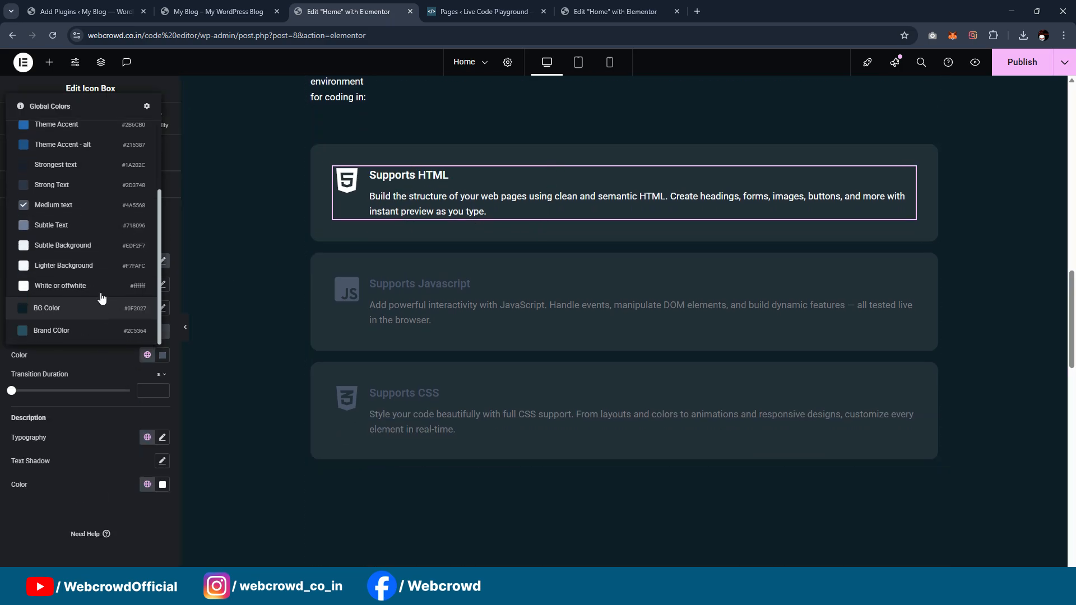
pyautogui.click(100, 288)
# Step: Copy the Supports HTML icon box and paste its style onto the Supports Javascript icon box
pyautogui.rightClick(910, 179)
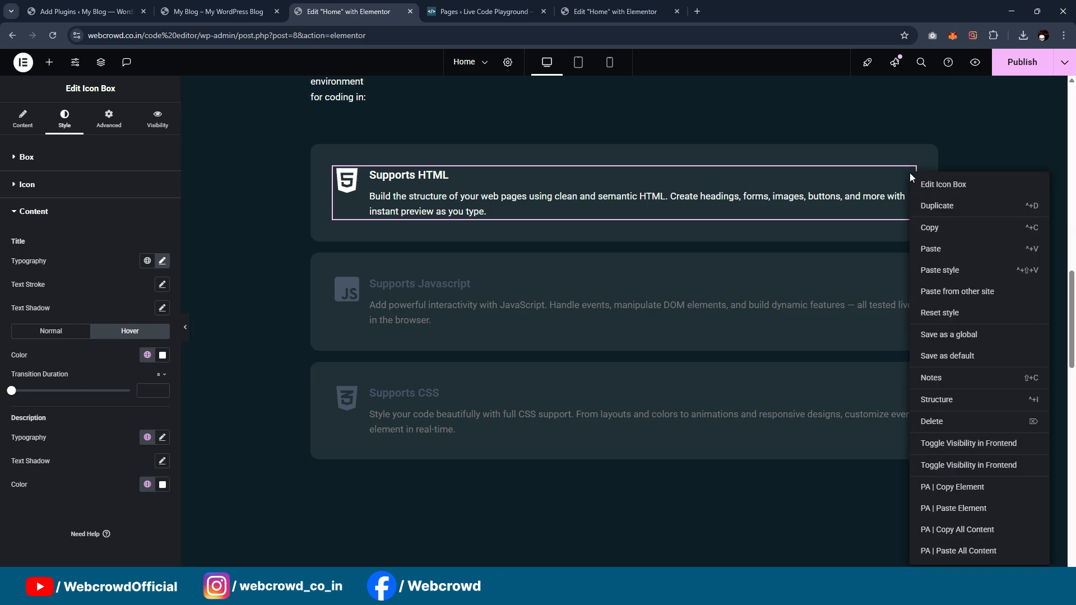
pyautogui.click(930, 235)
pyautogui.click(886, 292)
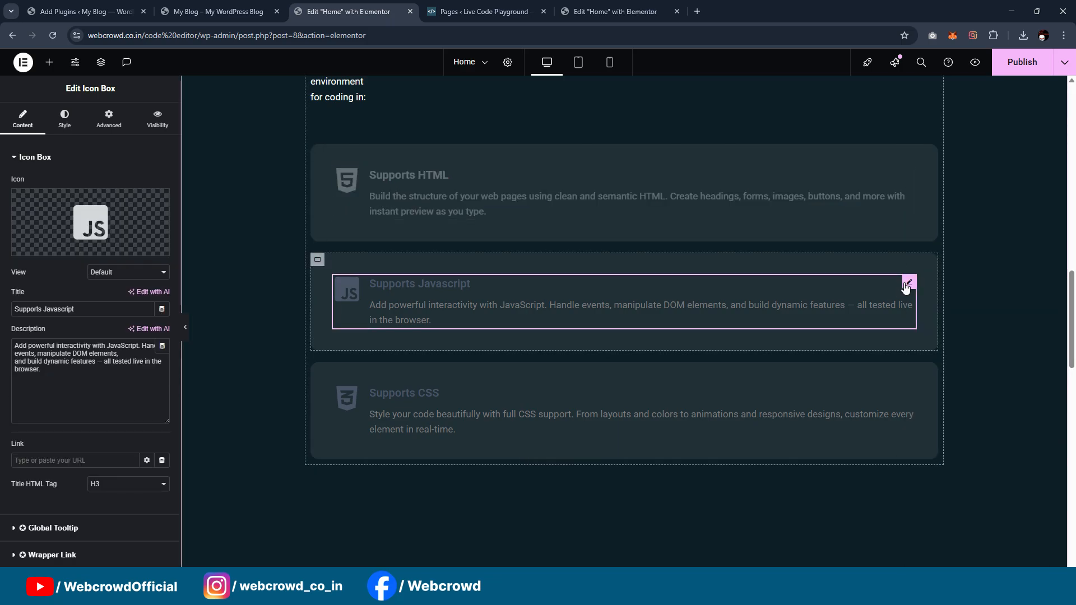
pyautogui.rightClick(900, 297)
pyautogui.click(935, 284)
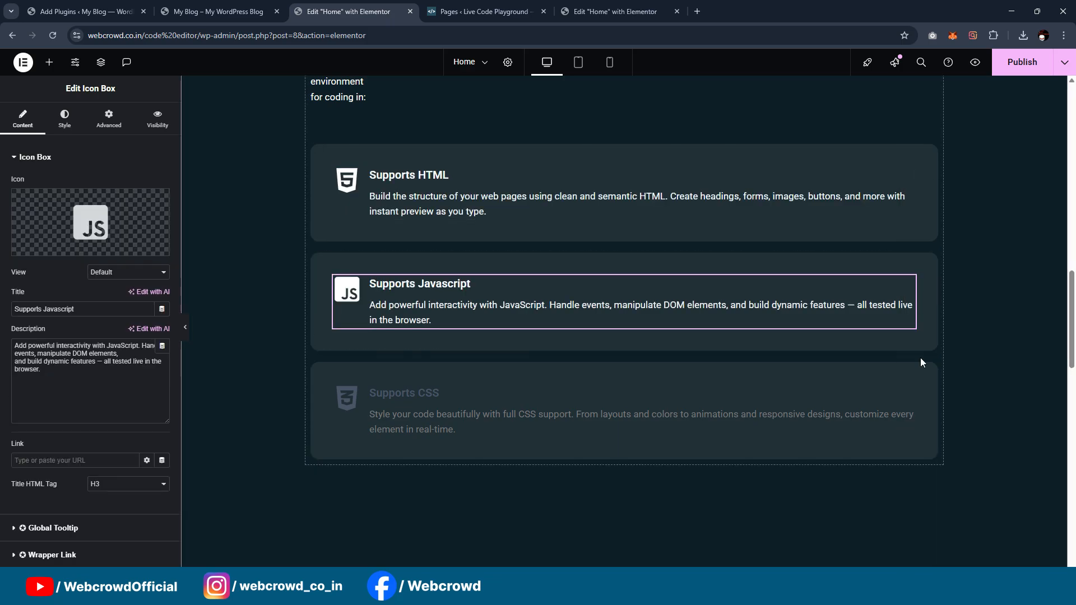
pyautogui.click(917, 390)
pyautogui.rightClick(909, 391)
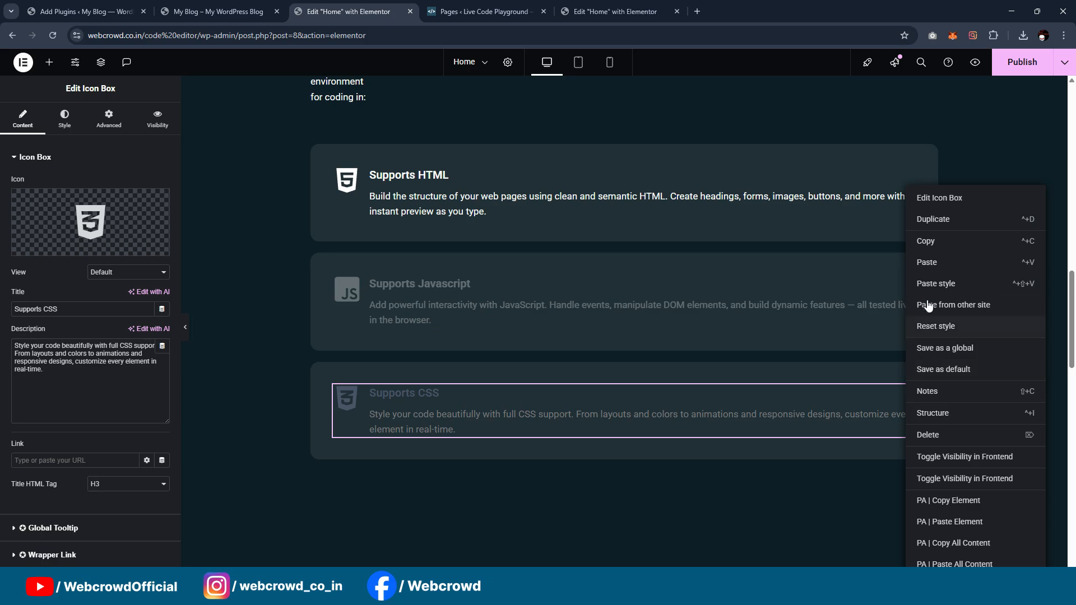
pyautogui.click(928, 262)
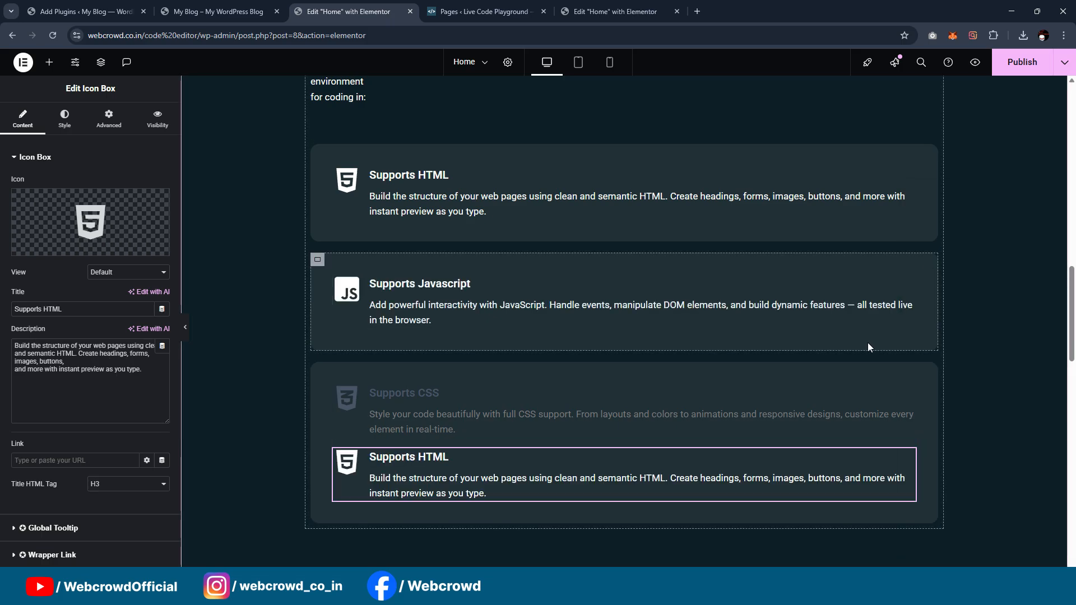
pyautogui.hotkey('ctrl', 'z')
# Step: Paste the copied icon box style onto the Supports CSS icon box
pyautogui.click(909, 393)
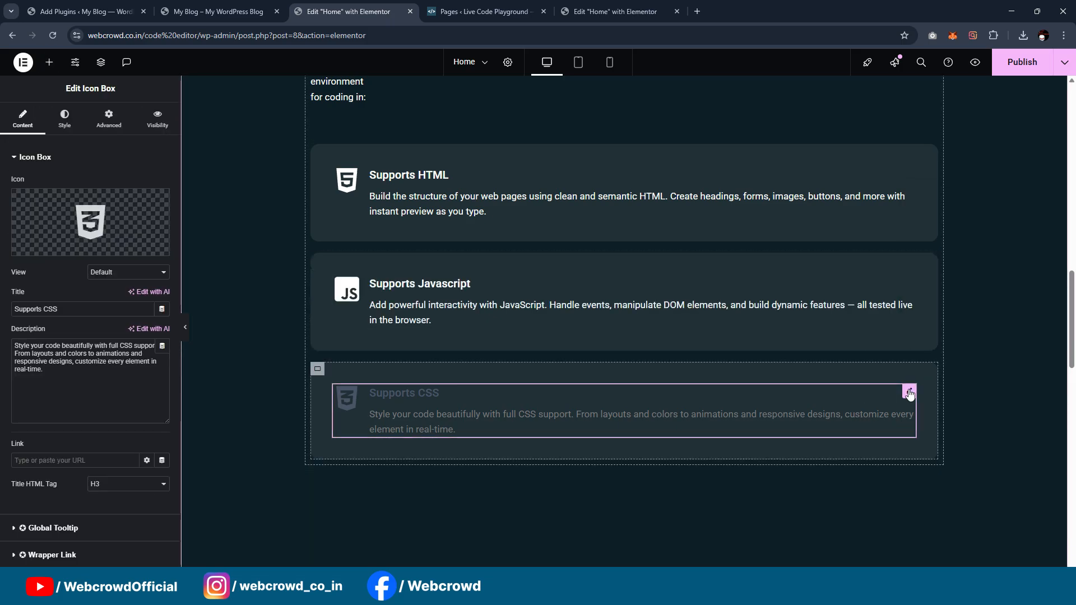
pyautogui.rightClick(910, 393)
pyautogui.click(939, 284)
pyautogui.scroll(3, 949, 314)
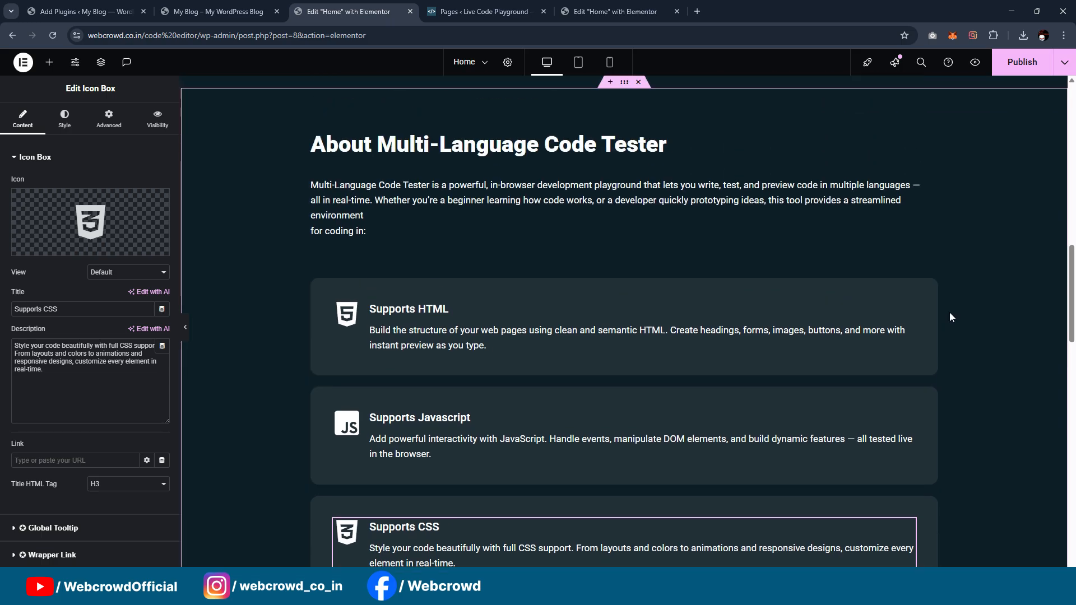
# Step: Set the CODE.SHARE.LEARN heading's text colour to the global White or offwhite
pyautogui.scroll(-8, 896, 163)
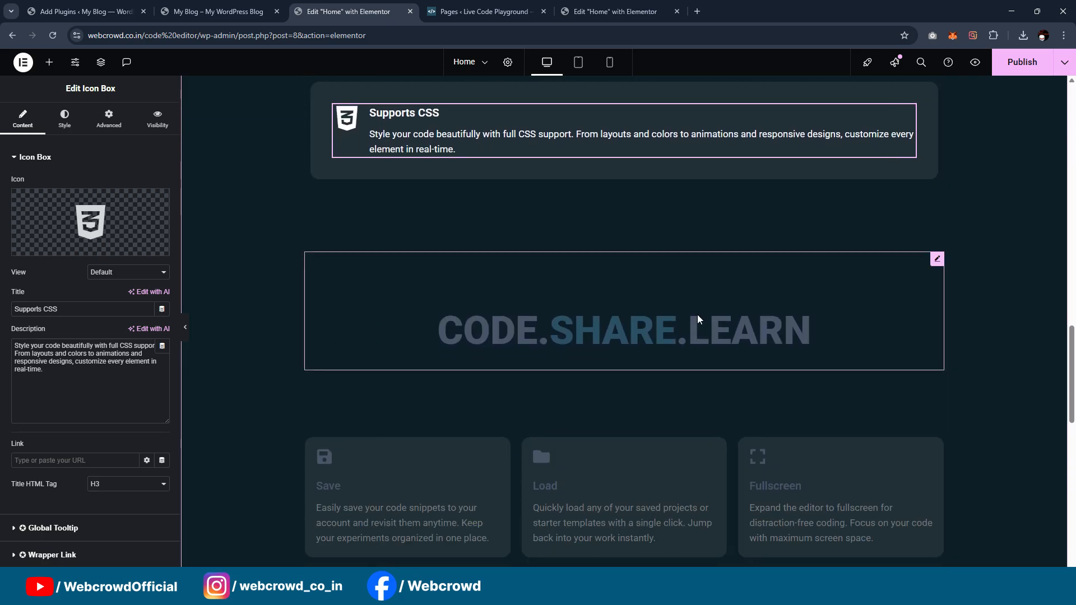
pyautogui.click(699, 319)
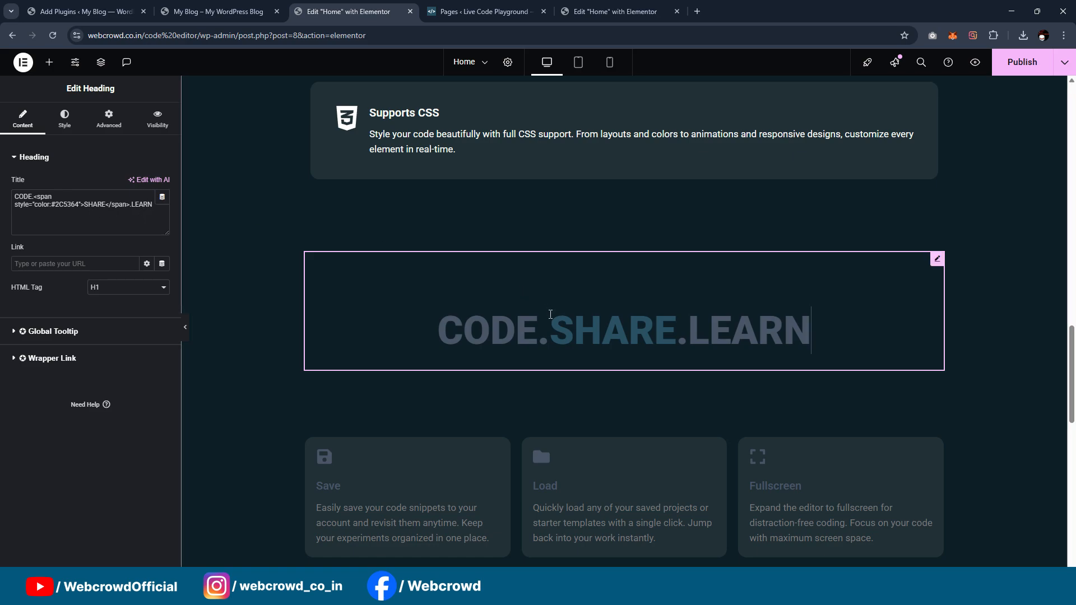
pyautogui.click(64, 119)
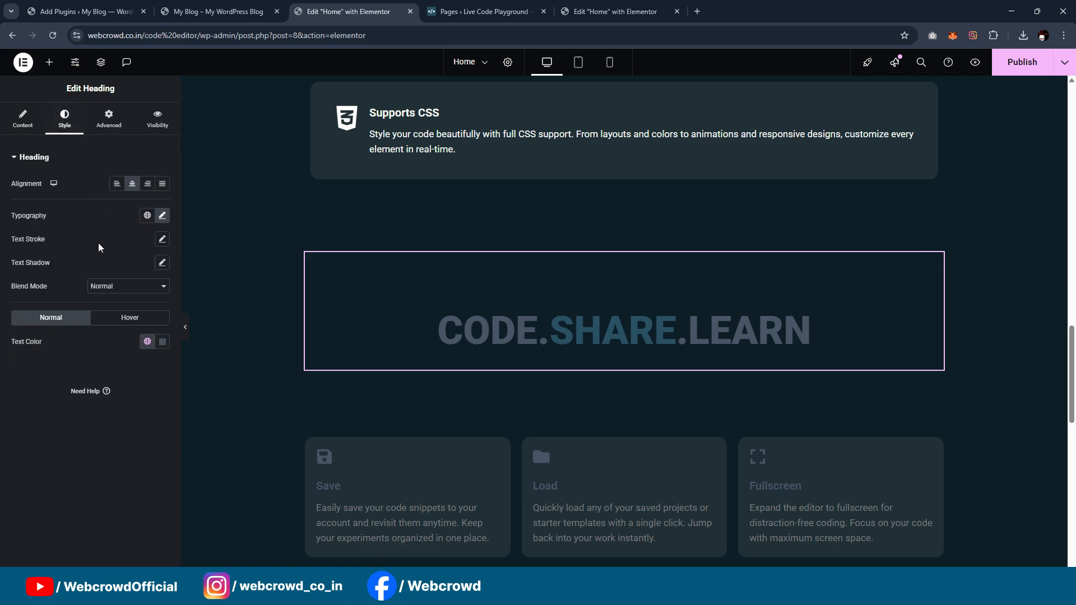
pyautogui.click(147, 341)
pyautogui.scroll(-3, 79, 252)
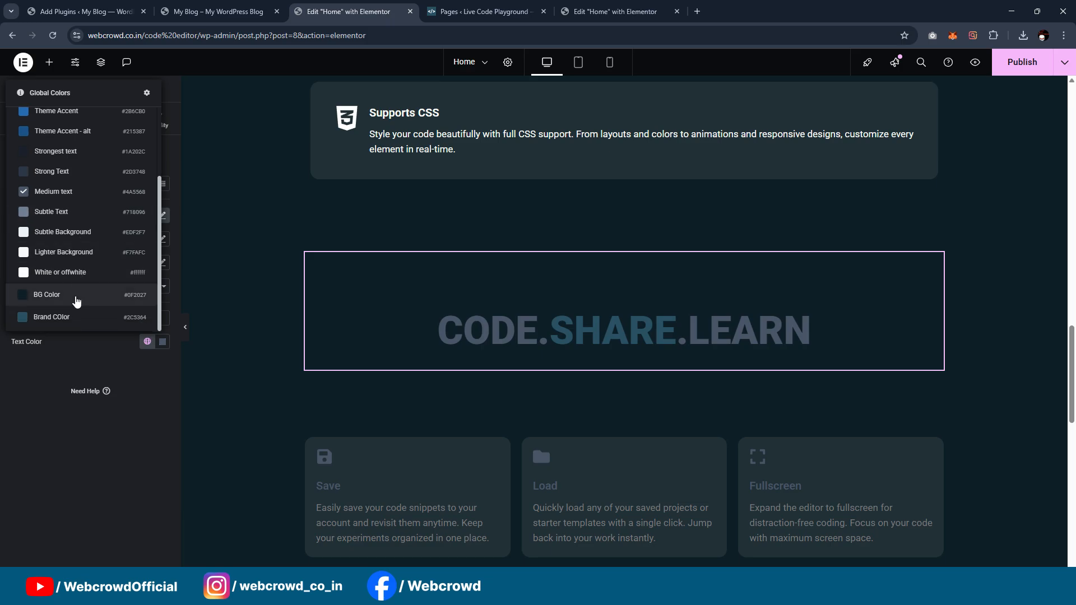
pyautogui.click(70, 276)
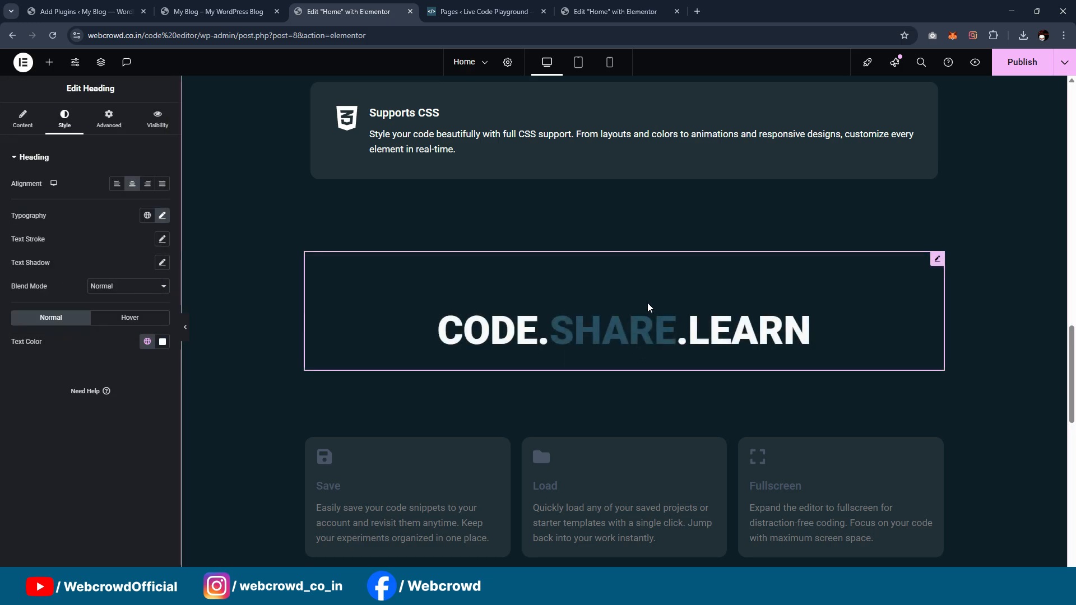
# Step: Set the primary colour of the Save box's icon to the global White or offwhite
pyautogui.scroll(-3, 667, 317)
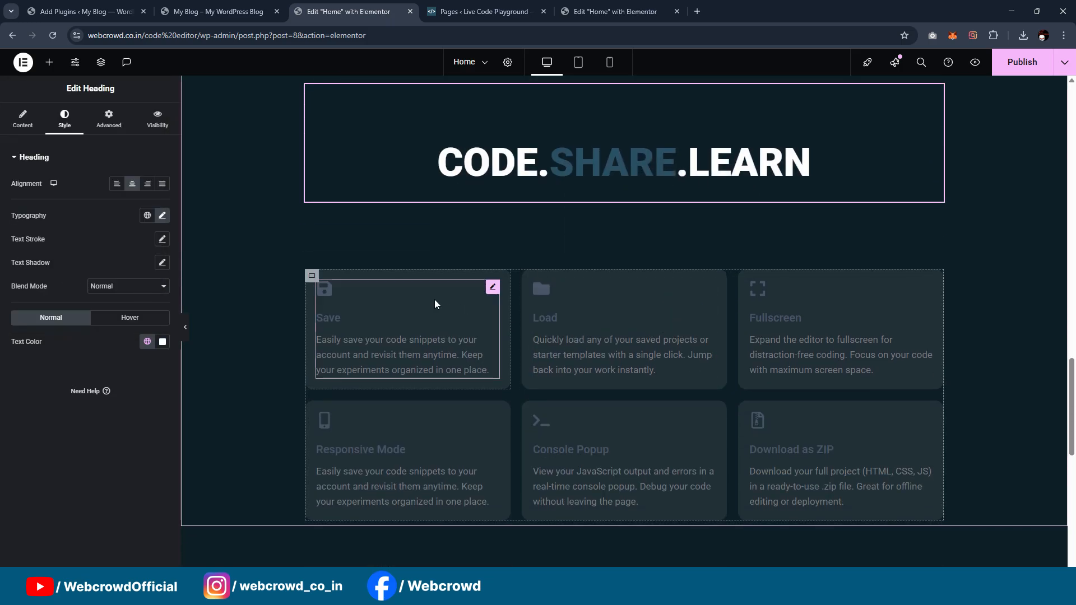
pyautogui.click(491, 288)
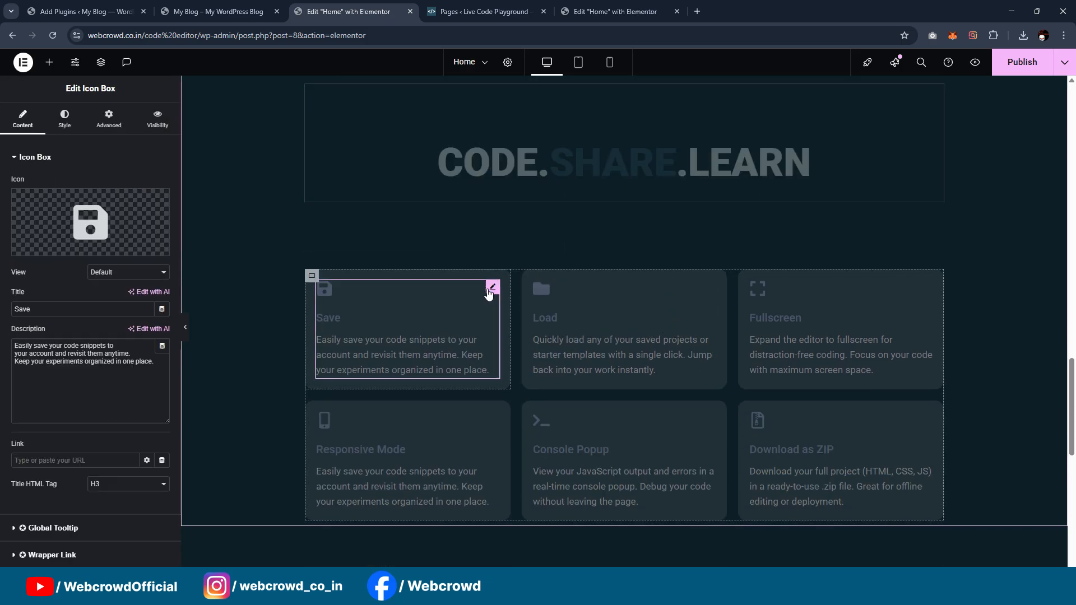
pyautogui.click(64, 119)
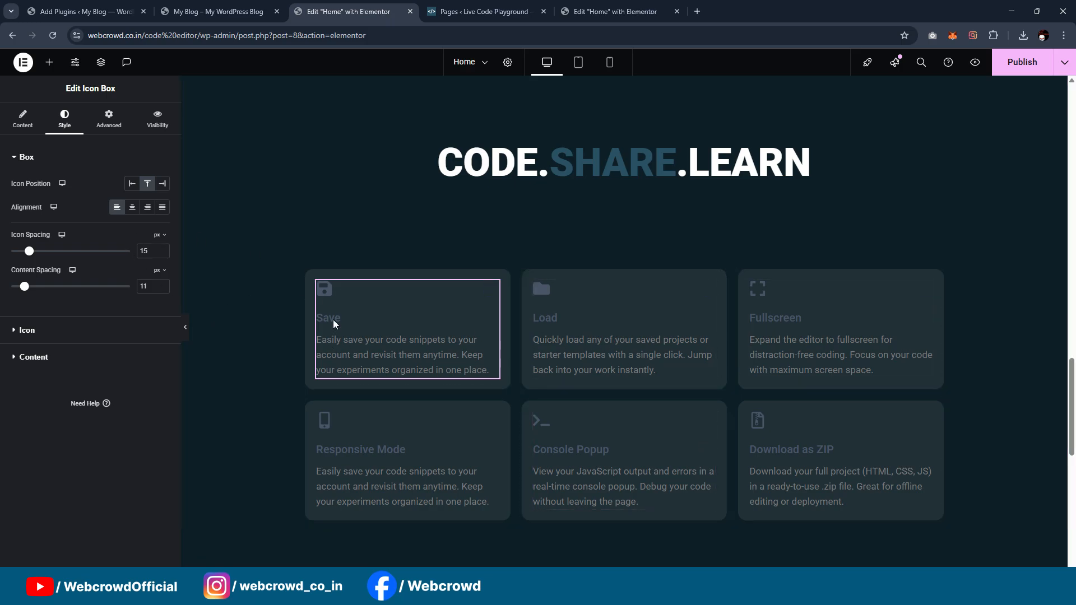
pyautogui.click(94, 335)
pyautogui.click(148, 234)
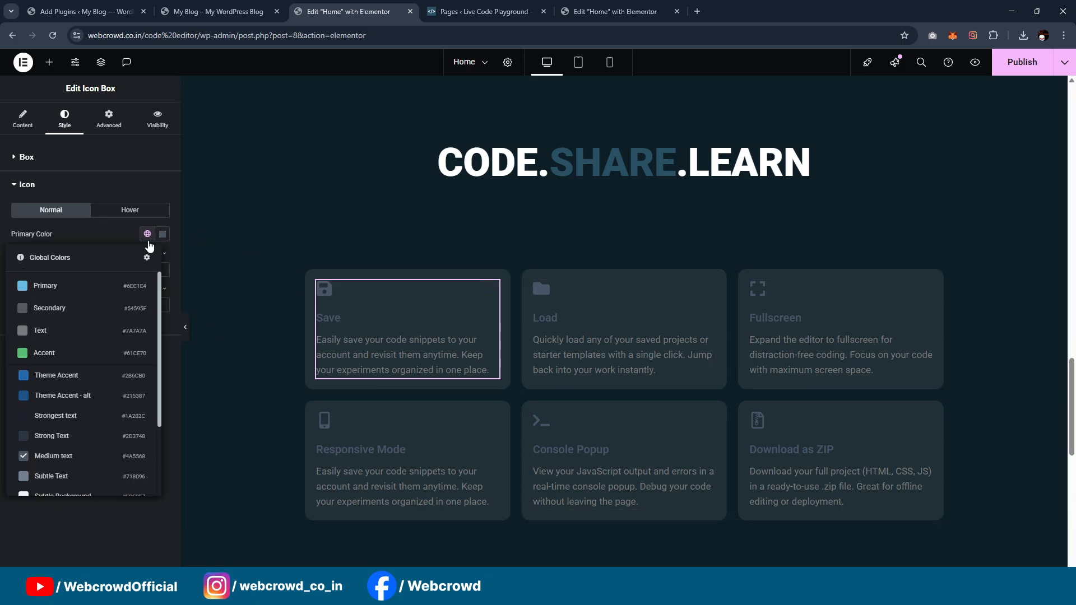
pyautogui.scroll(-5, 63, 443)
pyautogui.click(61, 437)
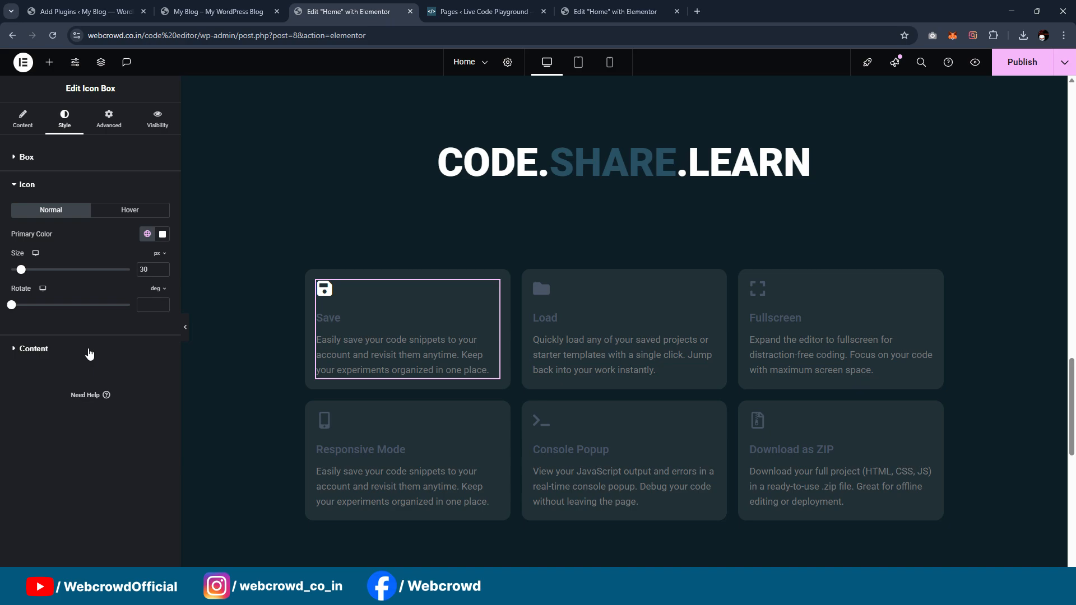
# Step: Set the title and description colours of the Save icon box to a white global colour
pyautogui.click(90, 353)
pyautogui.click(147, 355)
pyautogui.scroll(-3, 96, 281)
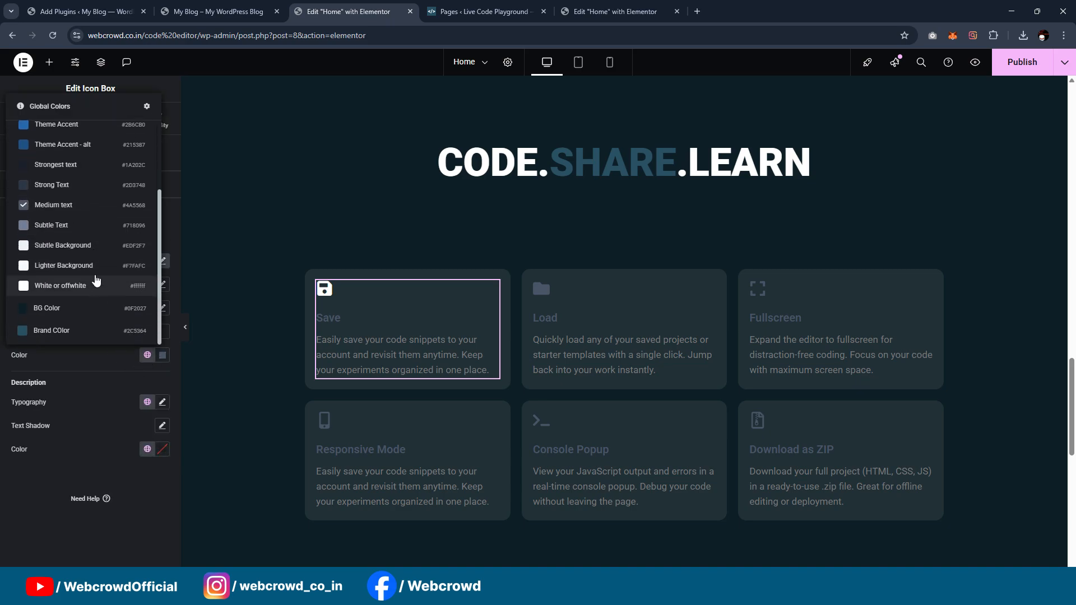
pyautogui.click(86, 293)
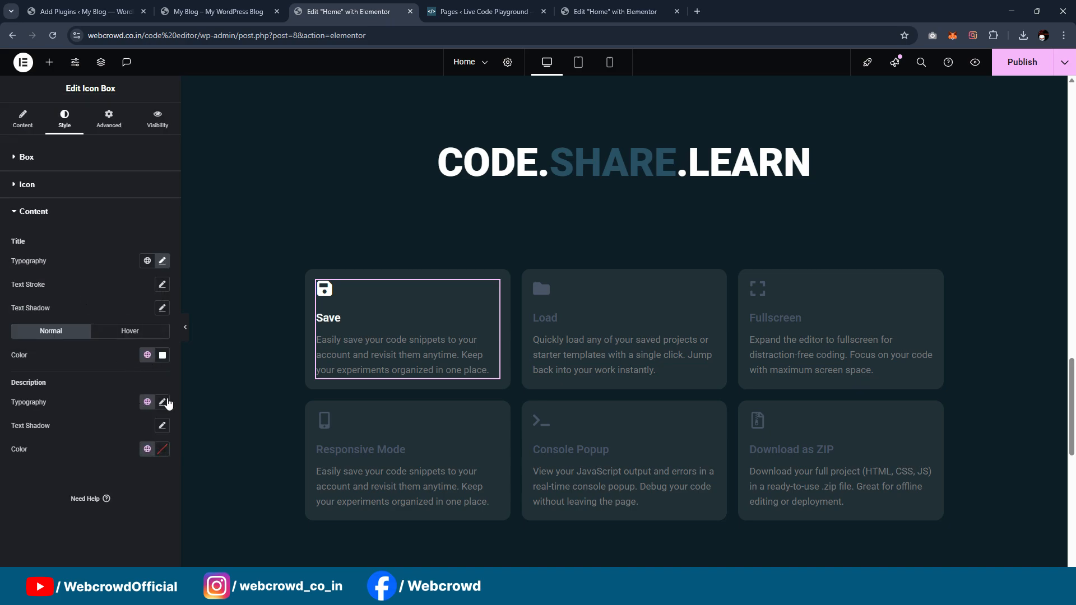
pyautogui.click(147, 449)
pyautogui.scroll(-3, 84, 336)
pyautogui.click(62, 370)
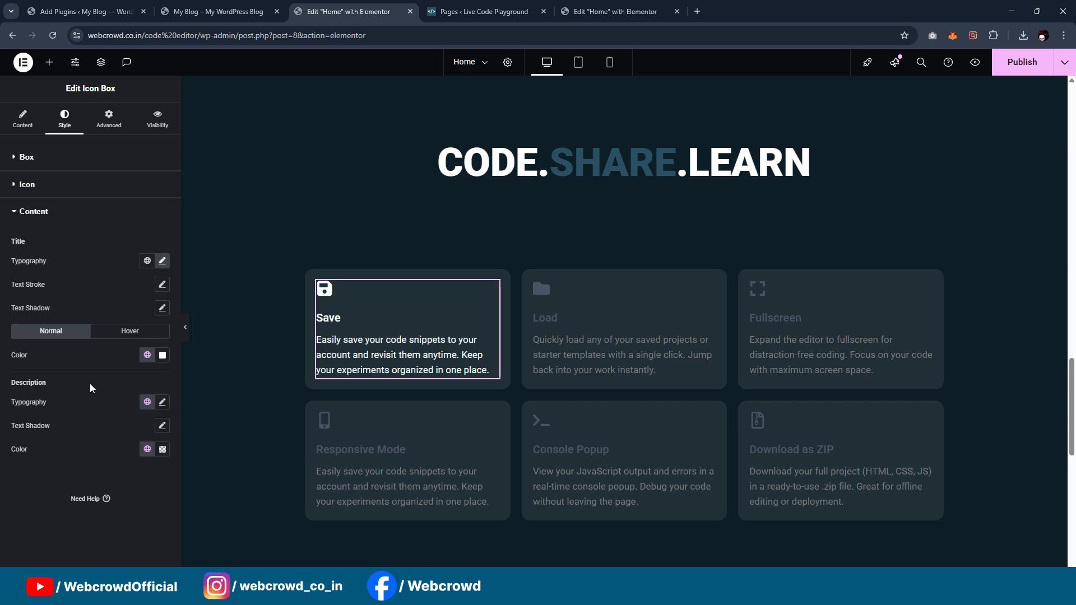
# Step: Set the hover title colour of the Save icon box to the global White or offwhite
pyautogui.click(129, 332)
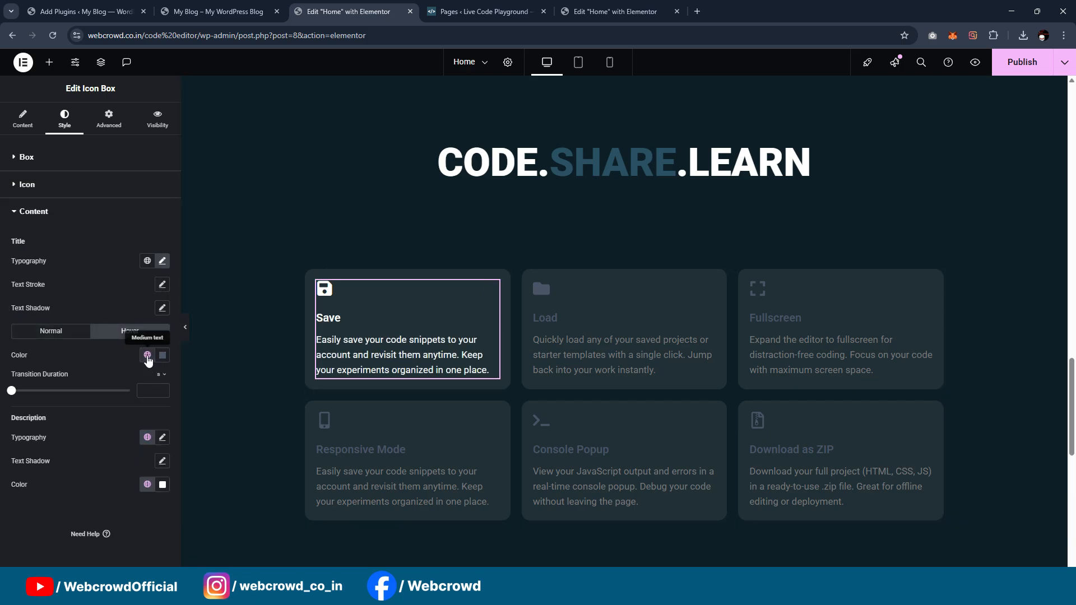
pyautogui.click(147, 355)
pyautogui.scroll(-3, 110, 288)
pyautogui.click(86, 290)
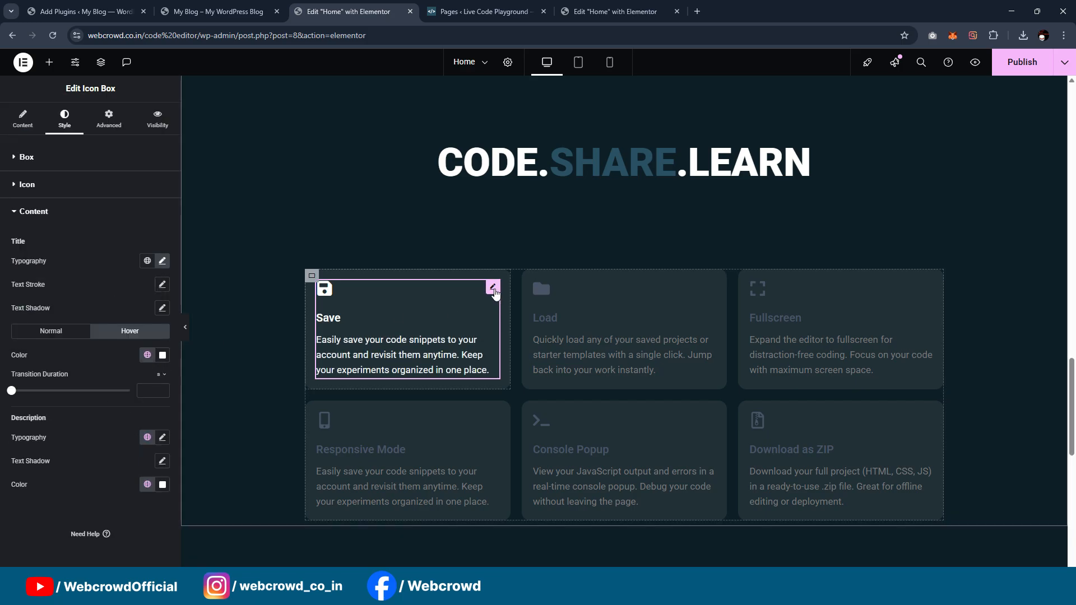
# Step: Copy the Save icon box and paste its style onto the Load icon box
pyautogui.rightClick(493, 319)
pyautogui.click(541, 241)
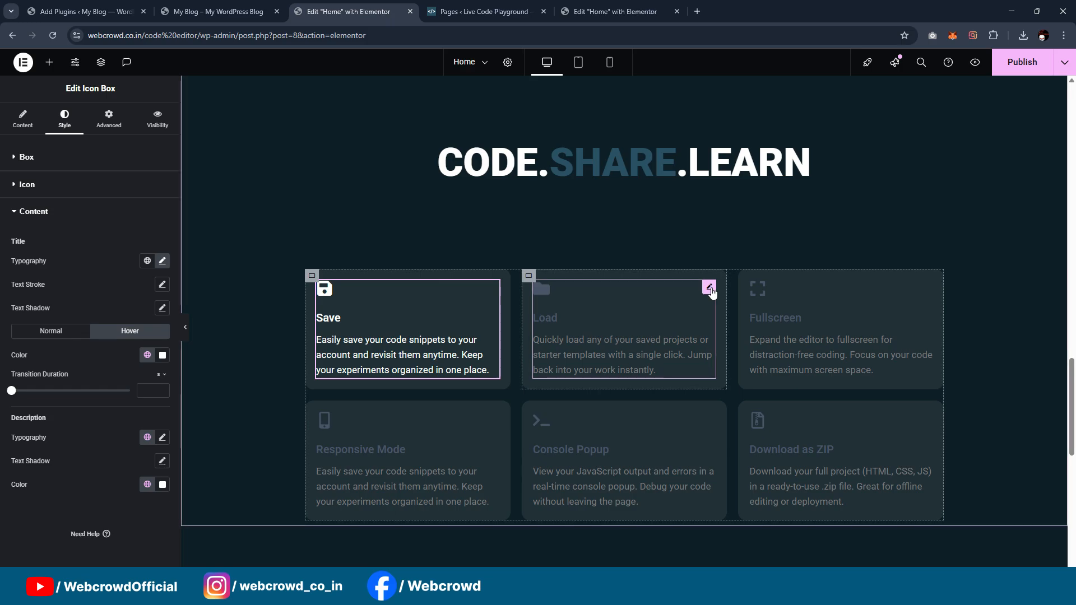
pyautogui.click(710, 288)
pyautogui.rightClick(710, 292)
pyautogui.click(742, 284)
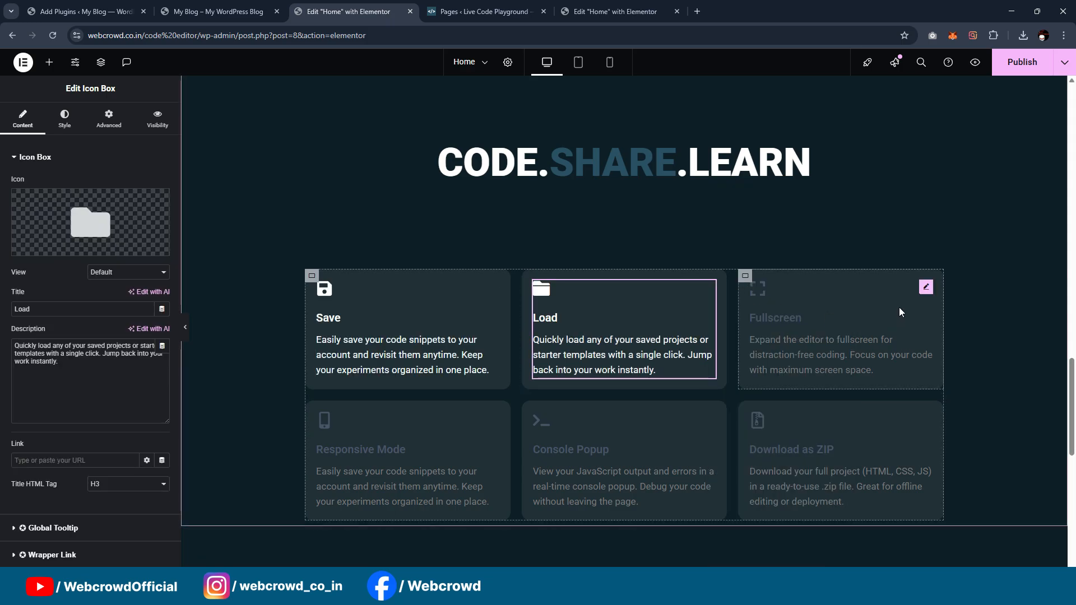
pyautogui.rightClick(921, 290)
pyautogui.click(950, 269)
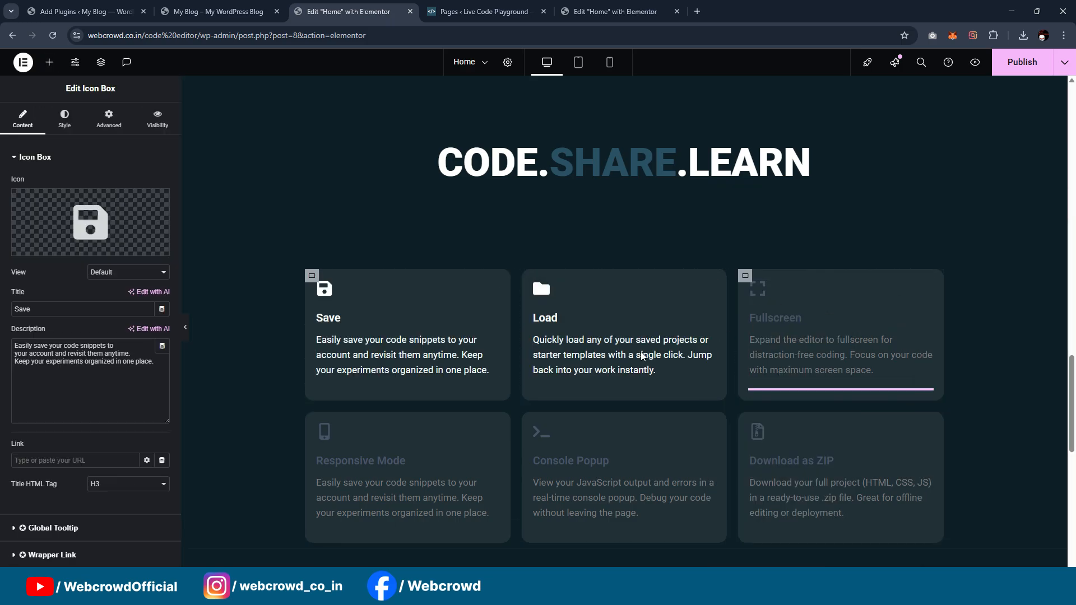
pyautogui.hotkey('ctrl', 'z')
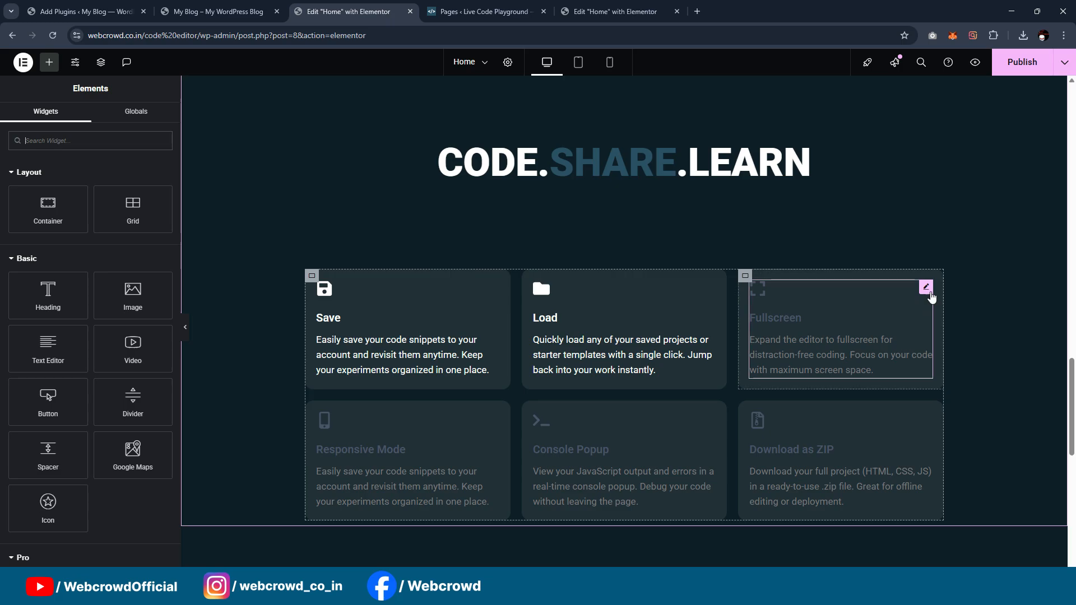
# Step: Paste the copied Save icon box style onto the Fullscreen icon box
pyautogui.click(932, 289)
pyautogui.rightClick(933, 289)
pyautogui.click(986, 283)
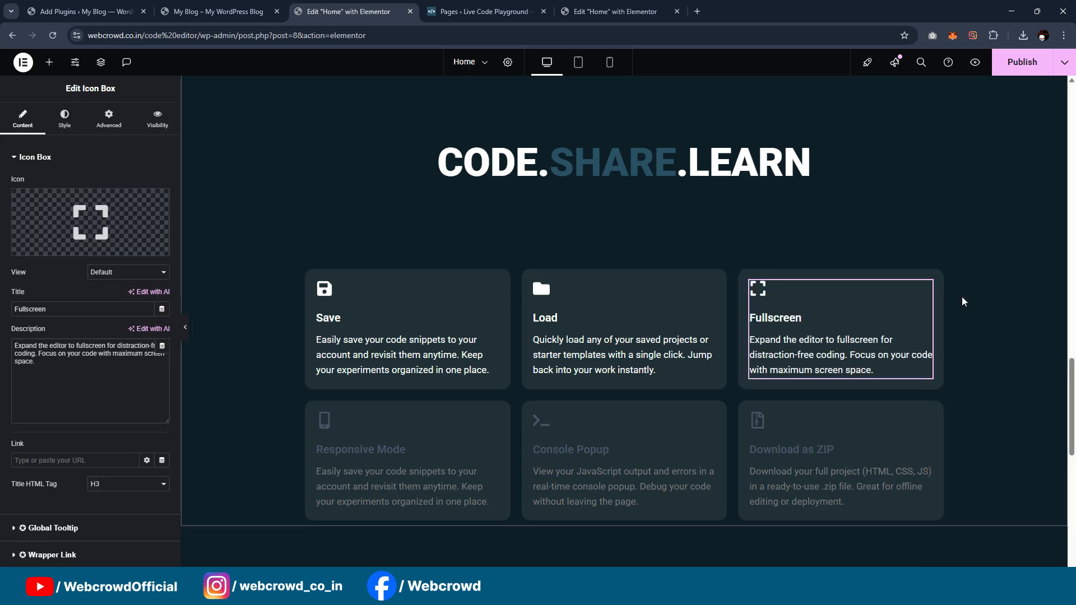
# Step: Paste the copied Save box style onto the Responsive Mode, Console Popup and Download as ZIP icon boxes
pyautogui.click(493, 417)
pyautogui.rightClick(493, 417)
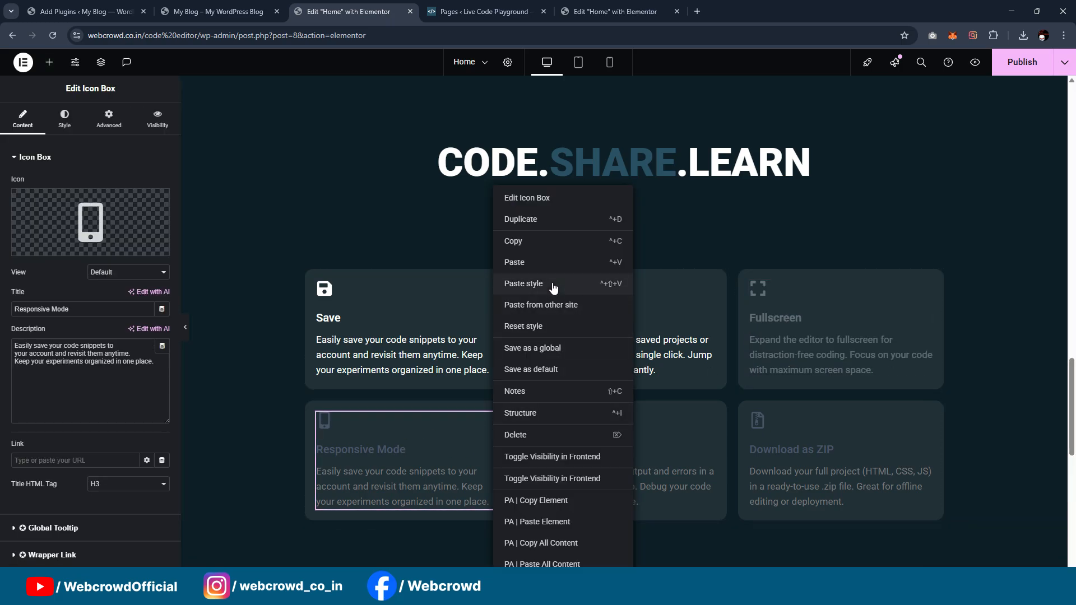
pyautogui.click(524, 284)
pyautogui.click(709, 419)
pyautogui.click(841, 448)
# Step: Set the FAQ heading's text colour to a white global colour
pyautogui.scroll(-6, 885, 331)
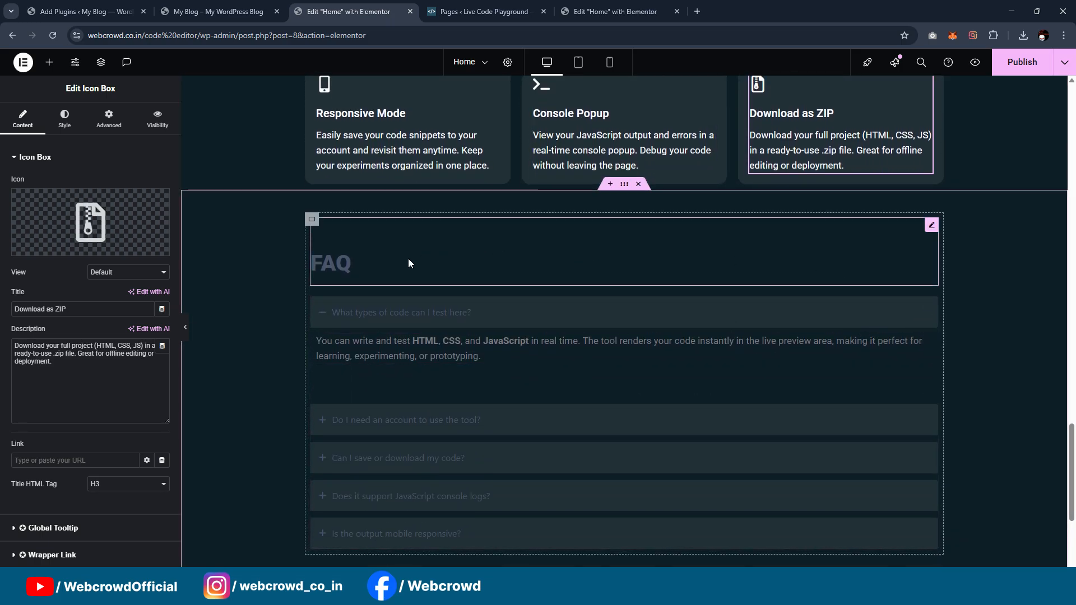
pyautogui.click(408, 258)
pyautogui.click(64, 121)
pyautogui.click(146, 216)
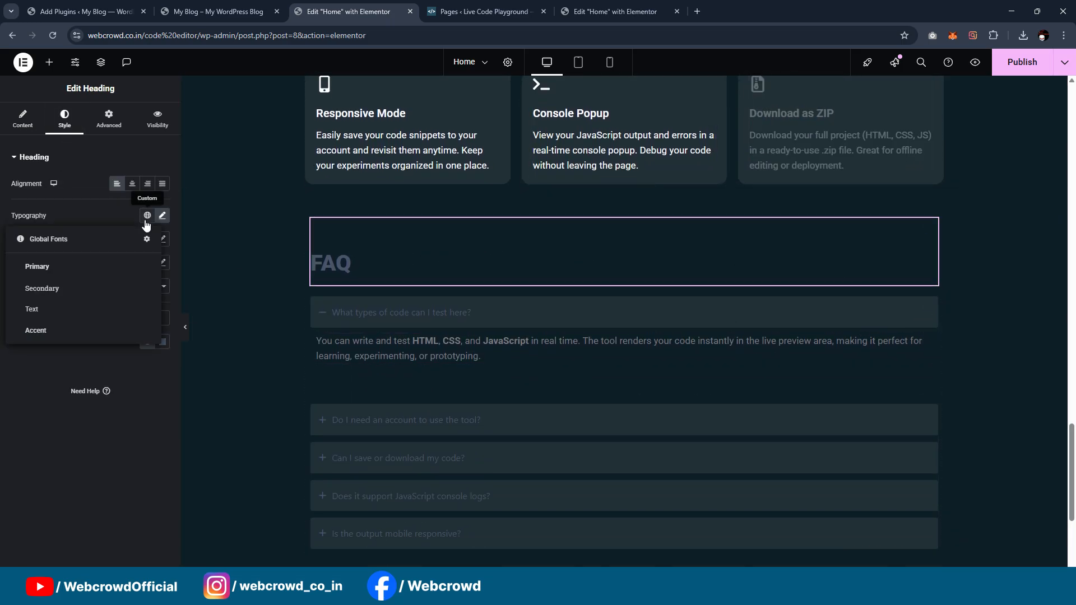
pyautogui.click(105, 357)
pyautogui.click(147, 342)
# Step: Paste the copied style onto the answer text under the FAQ question about JavaScript console logs
pyautogui.click(868, 347)
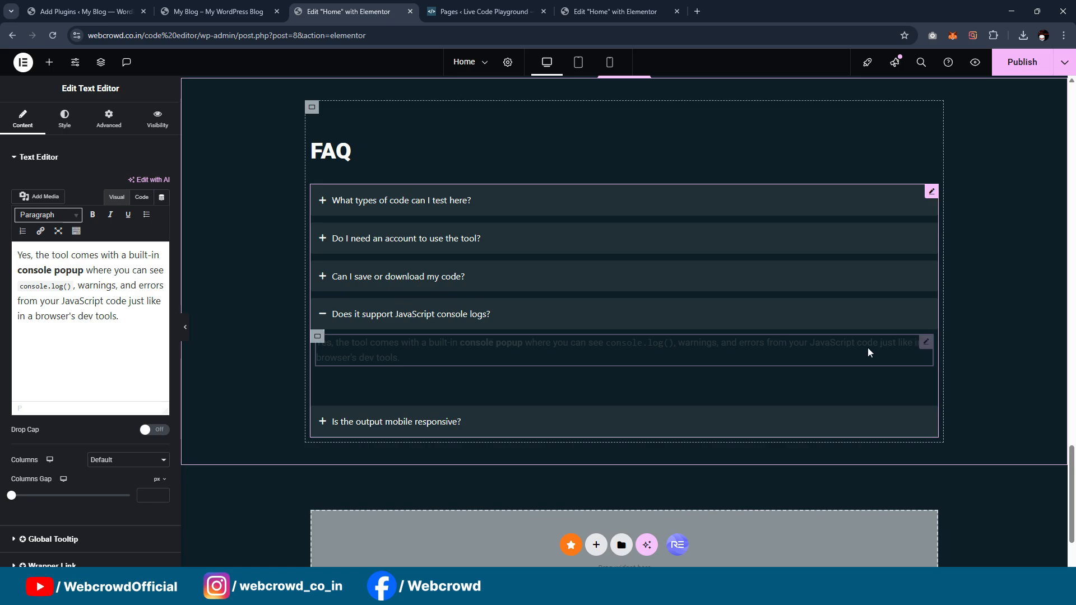
pyautogui.rightClick(925, 346)
pyautogui.click(967, 330)
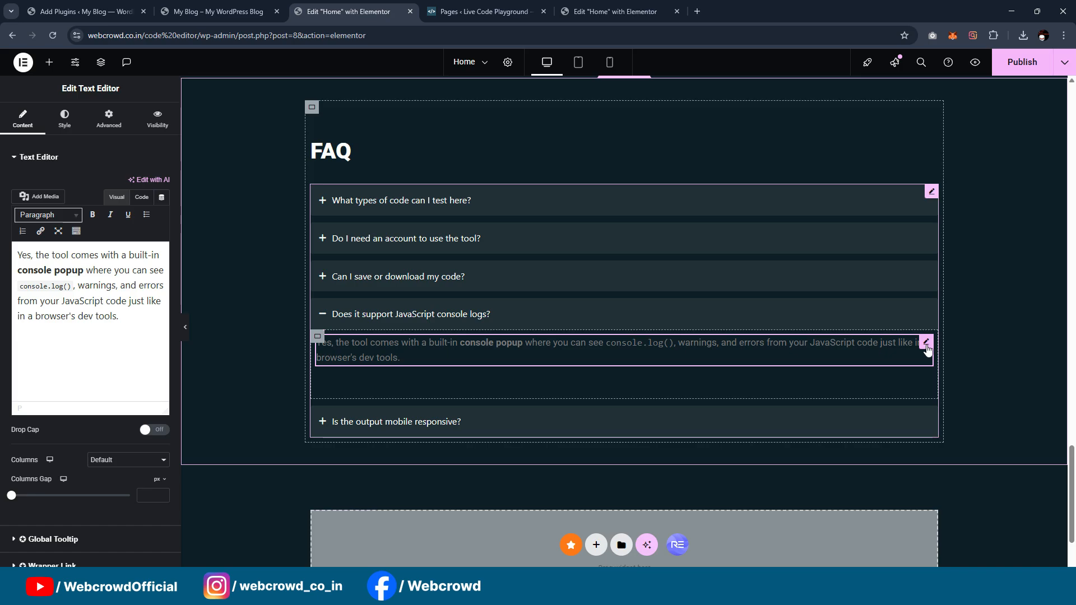
pyautogui.rightClick(926, 343)
pyautogui.click(953, 281)
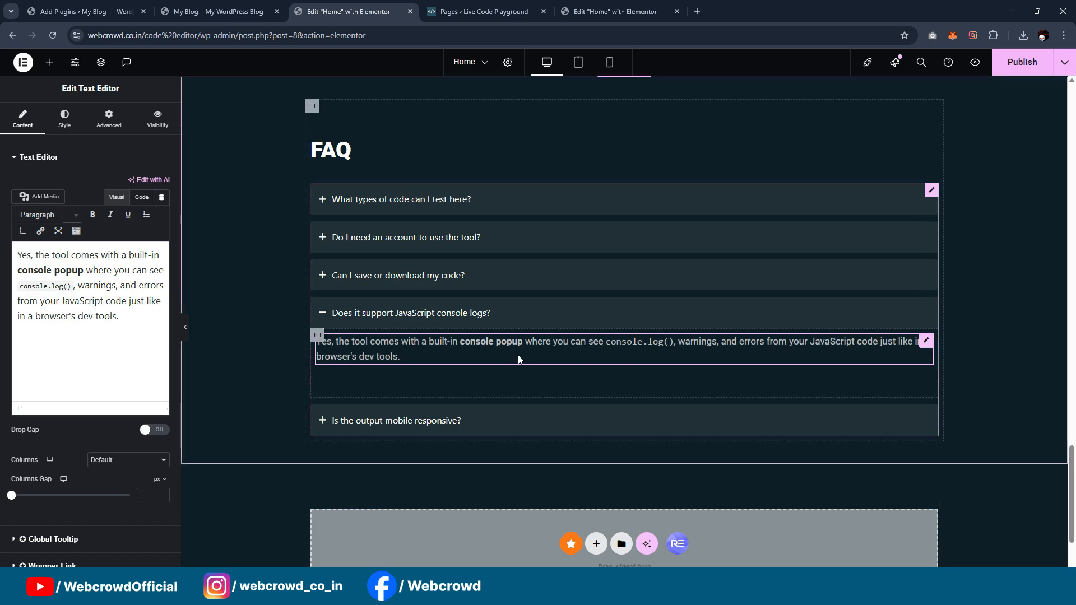
# Step: Paste the copied text style onto the answer under the FAQ question about mobile responsive output
pyautogui.scroll(-1, 518, 359)
pyautogui.click(457, 375)
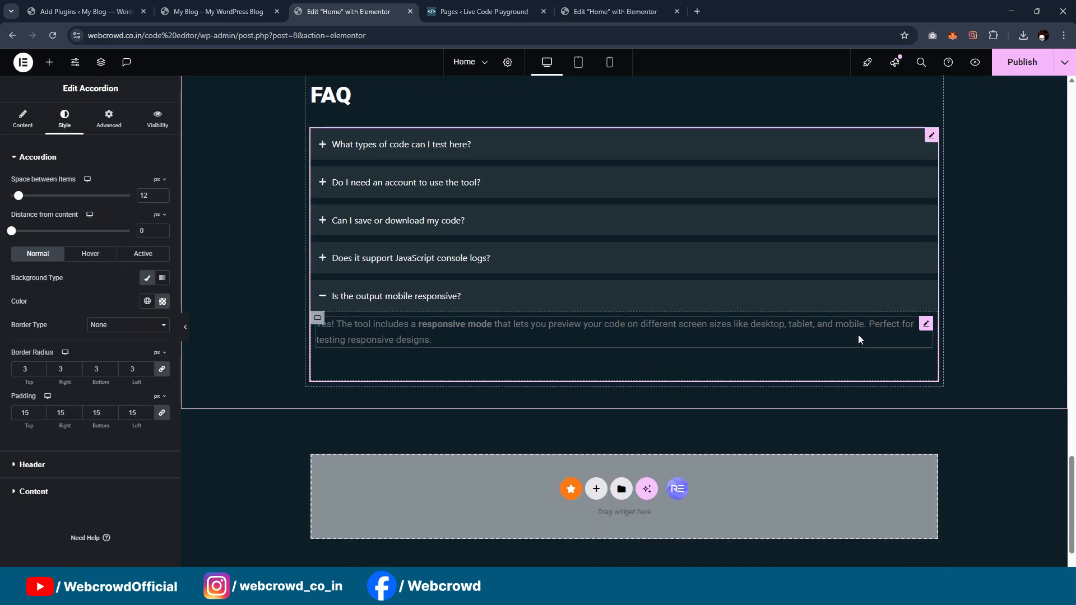
pyautogui.click(925, 325)
pyautogui.rightClick(924, 328)
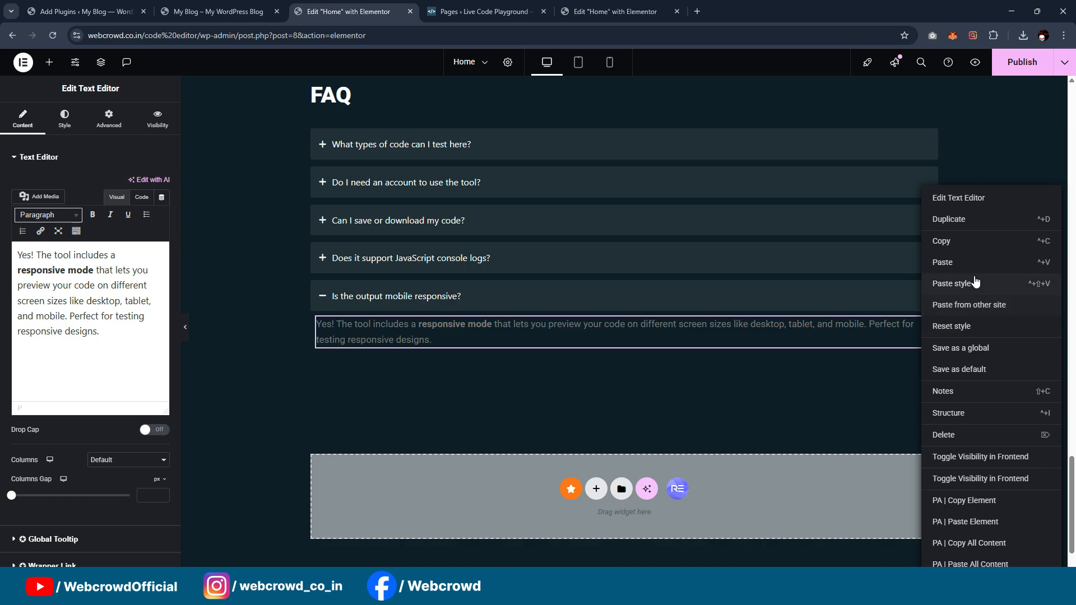
pyautogui.click(952, 284)
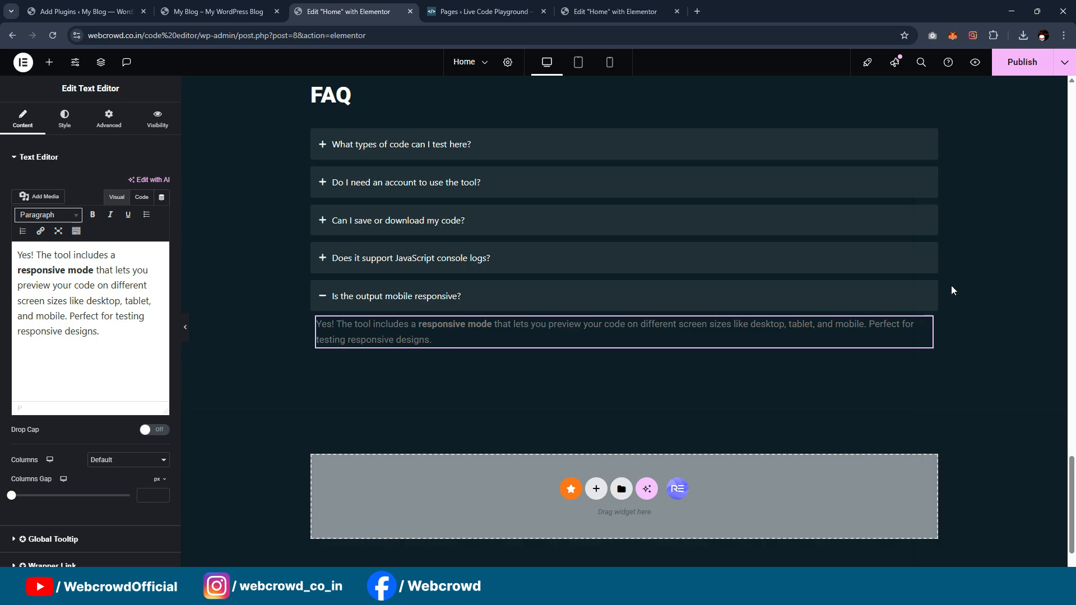
# Step: Review the restyled Home page and publish its changes
pyautogui.scroll(15, 558, 361)
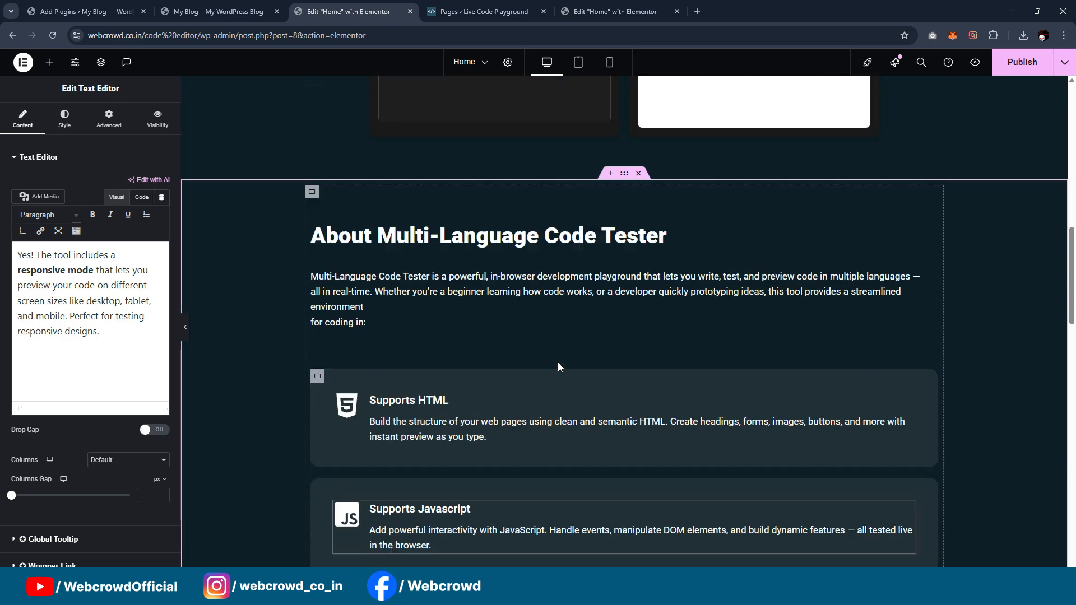
pyautogui.scroll(7, 555, 363)
pyautogui.scroll(-9, 557, 378)
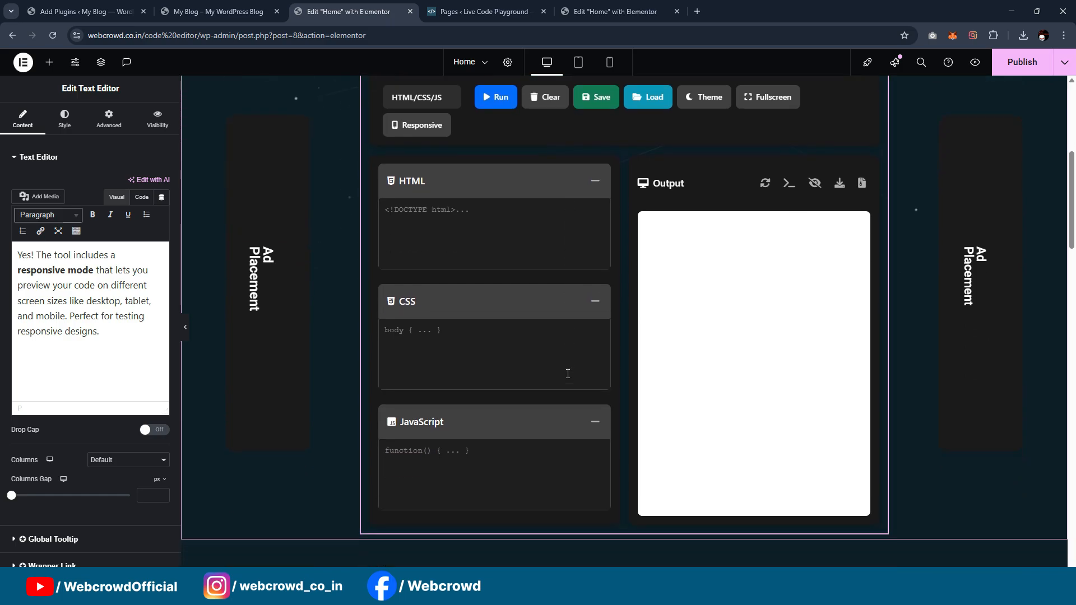
pyautogui.moveTo(1072, 260); pyautogui.dragTo(1072, 140)
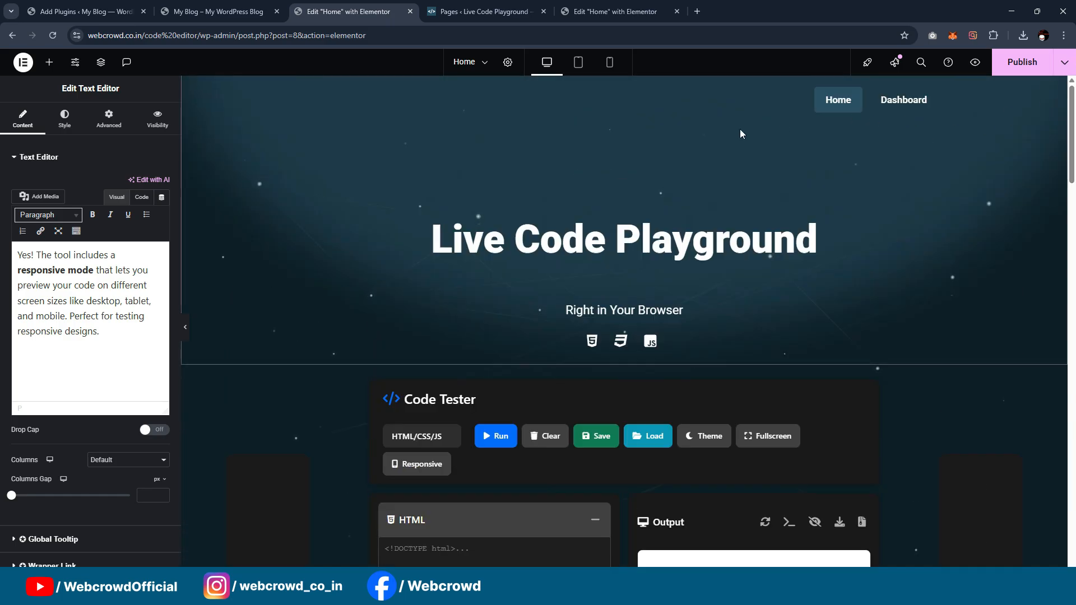
pyautogui.click(1029, 69)
pyautogui.scroll(-9, 628, 275)
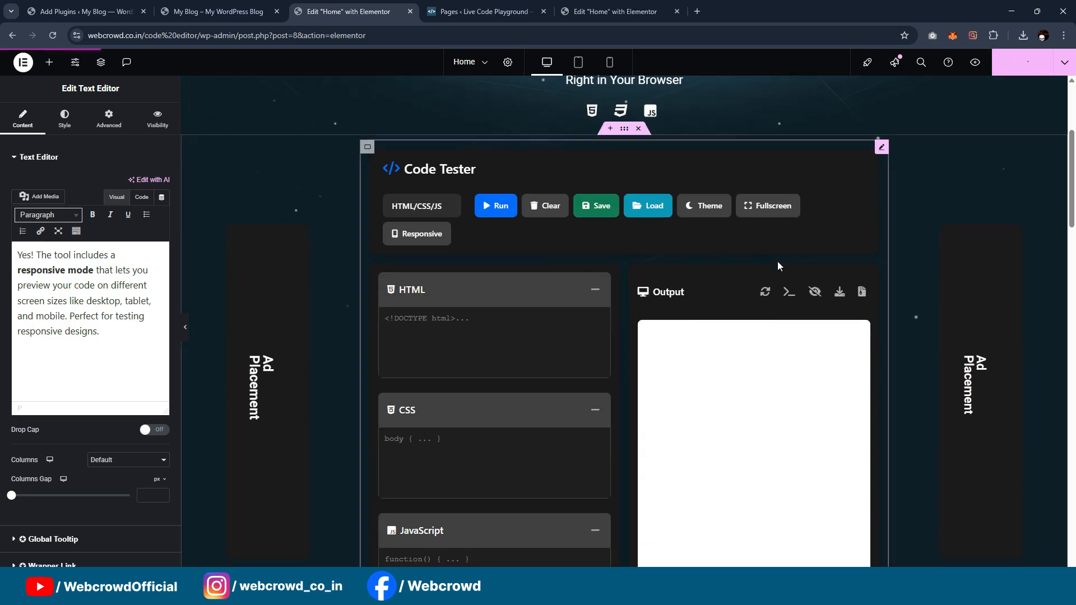
pyautogui.scroll(-12, 819, 249)
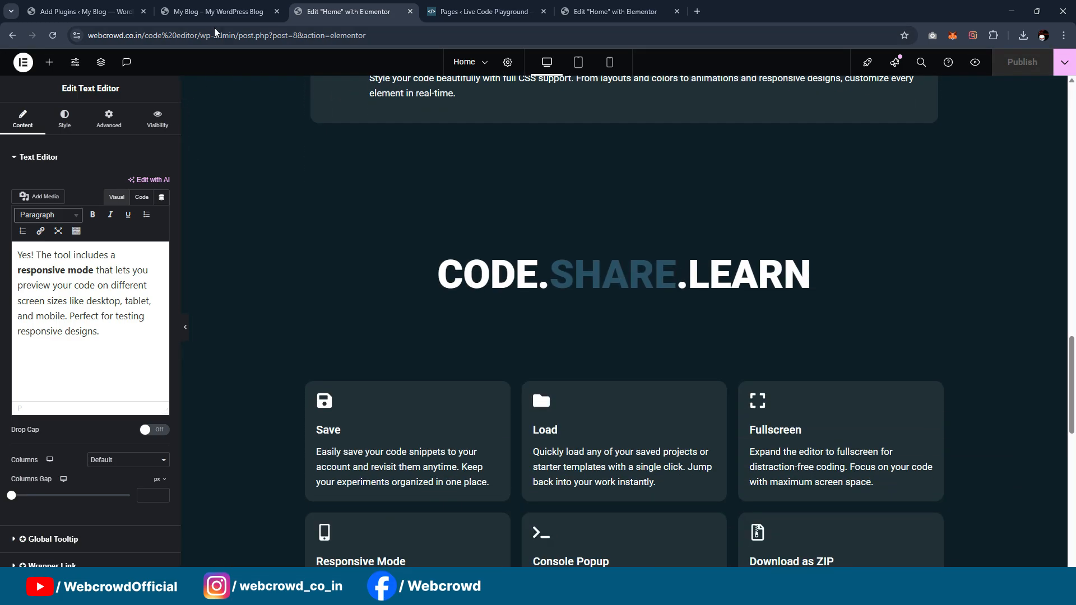
# Step: Open the Elementor Theme Builder from the WordPress dashboard
pyautogui.click(214, 10)
pyautogui.click(142, 5)
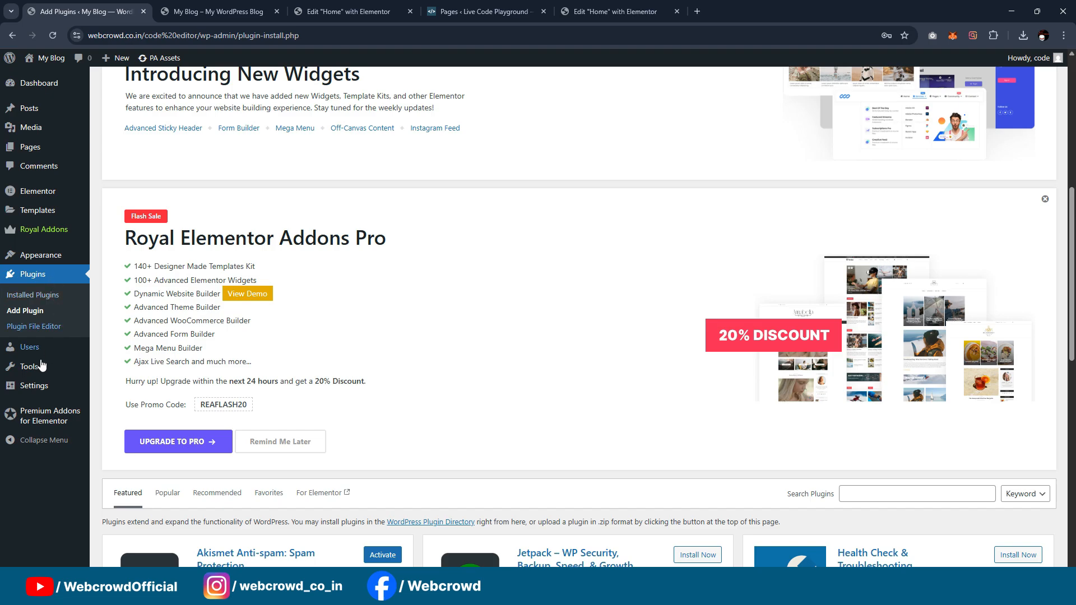
pyautogui.moveTo(41, 219)
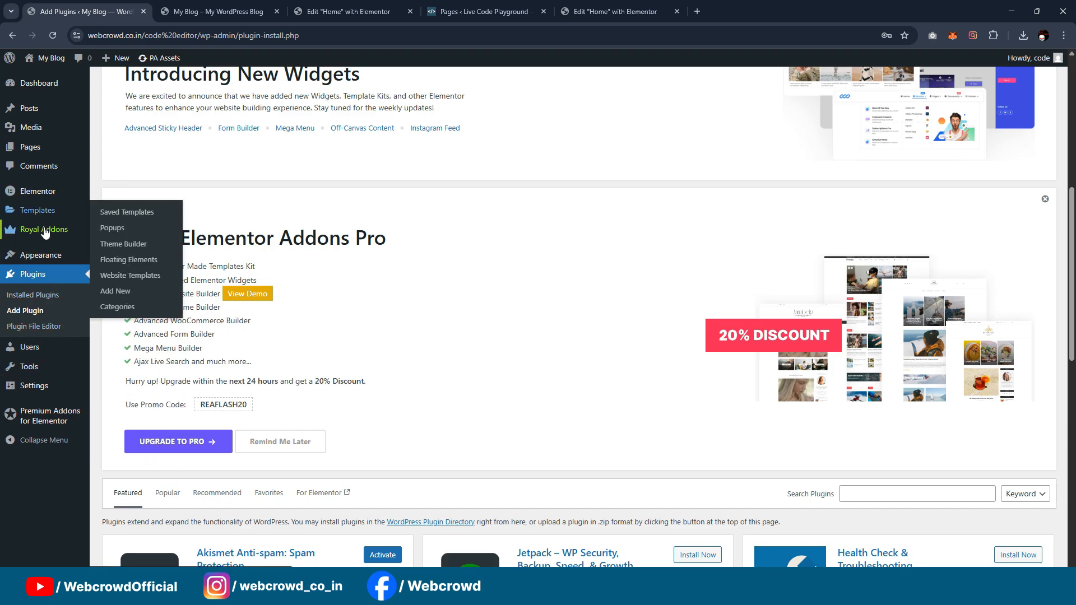
pyautogui.click(147, 248)
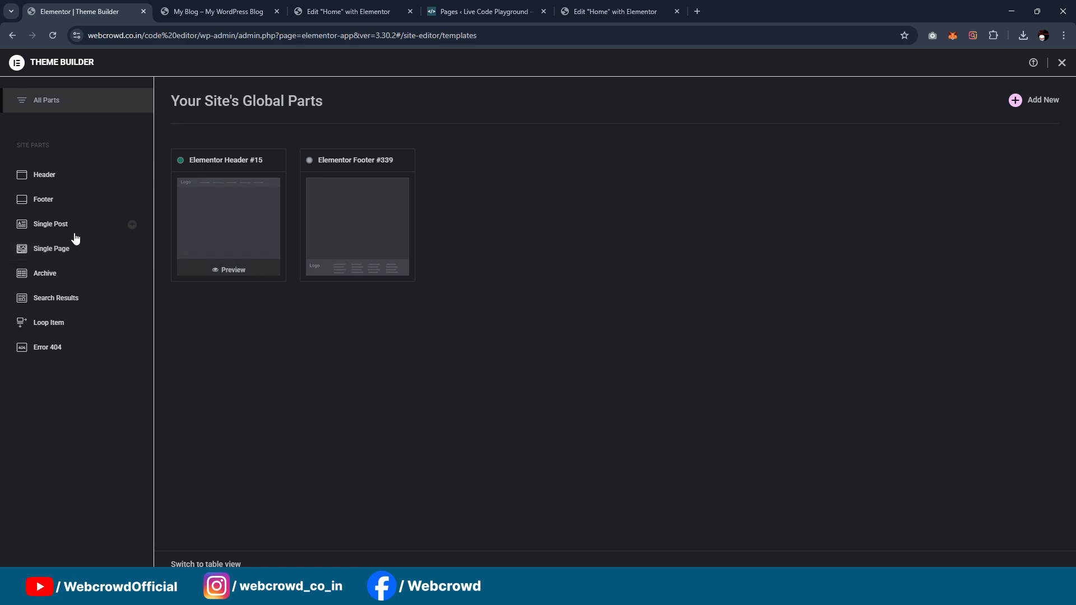
# Step: Go to the Theme Builder's footer templates and check the additional actions of the existing footer
pyautogui.click(51, 176)
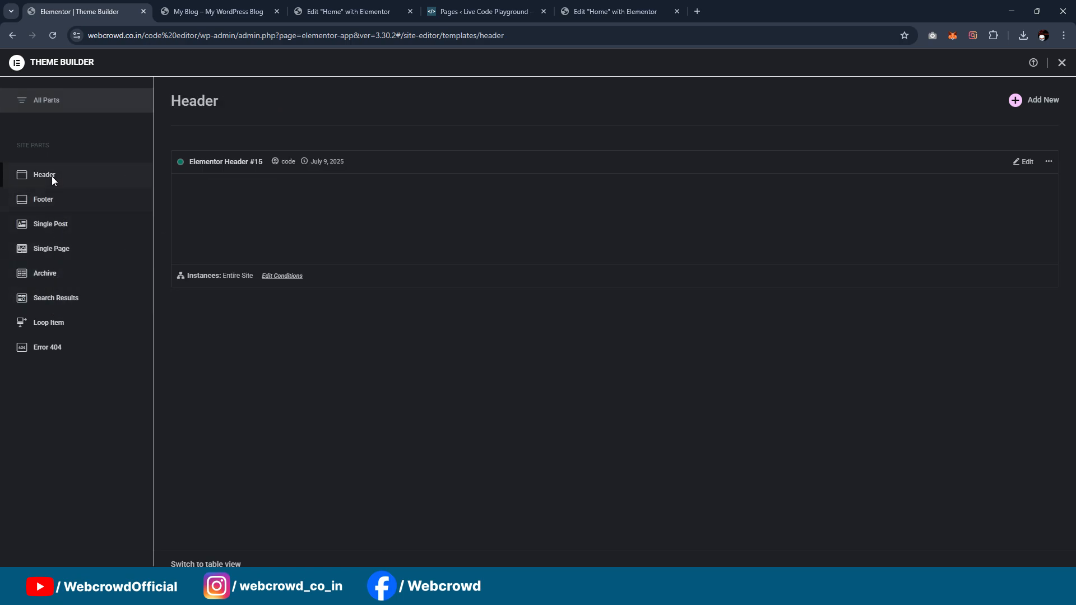
pyautogui.click(51, 207)
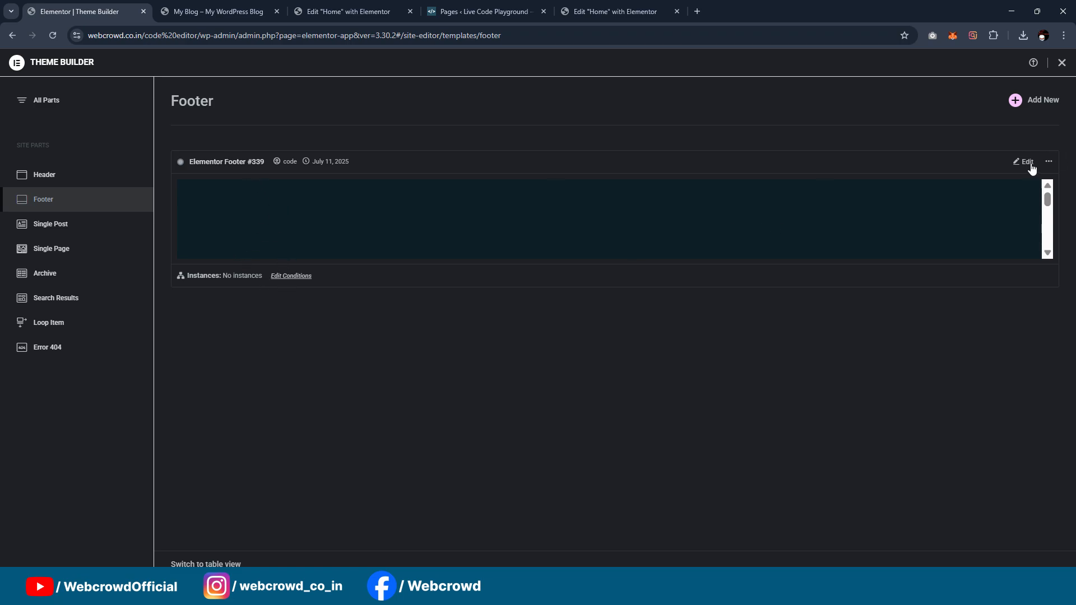
pyautogui.click(1049, 162)
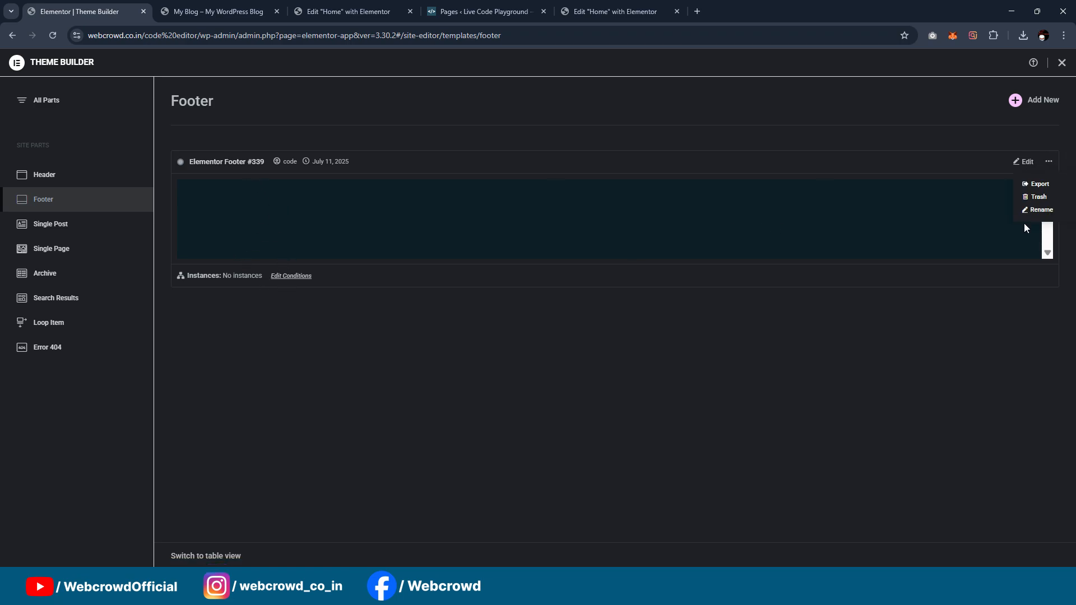
pyautogui.click(1016, 192)
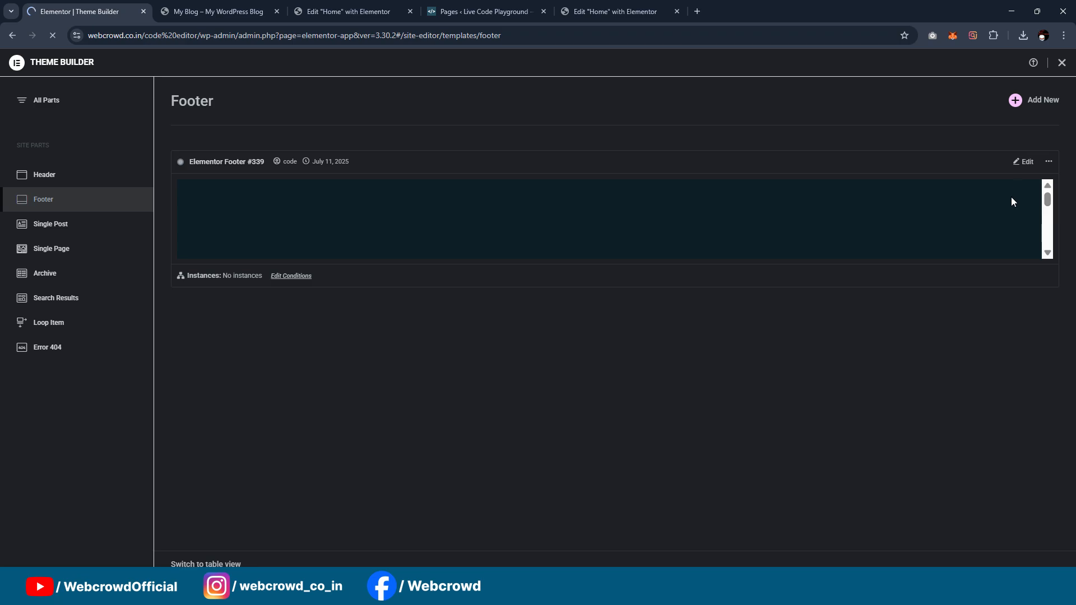
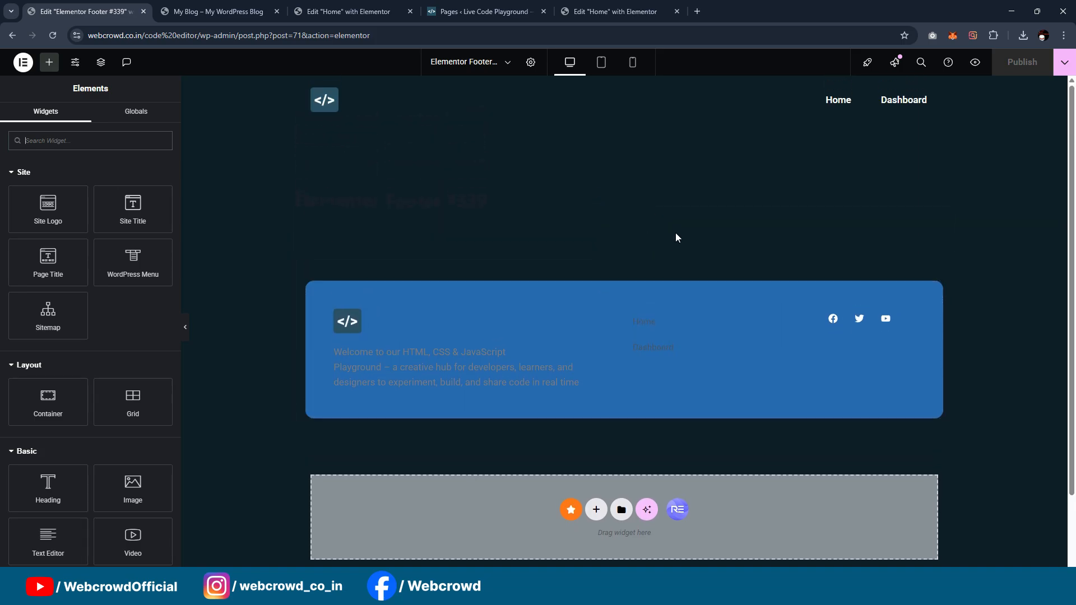
# Step: Try to set the outer footer container's background to the global Brand COlor
pyautogui.scroll(-2, 675, 233)
pyautogui.scroll(2, 674, 235)
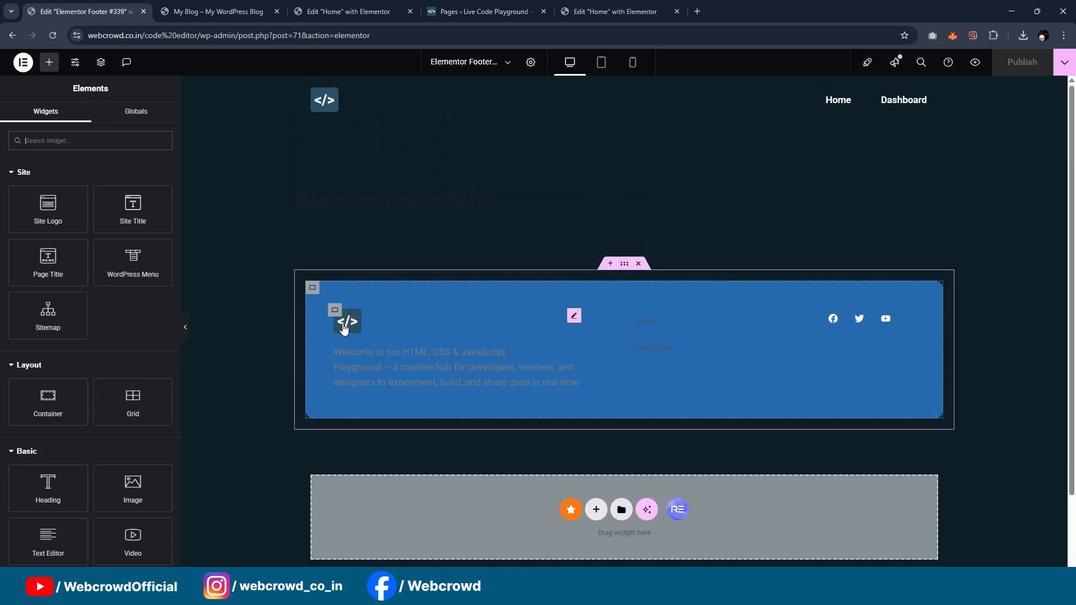
pyautogui.click(625, 265)
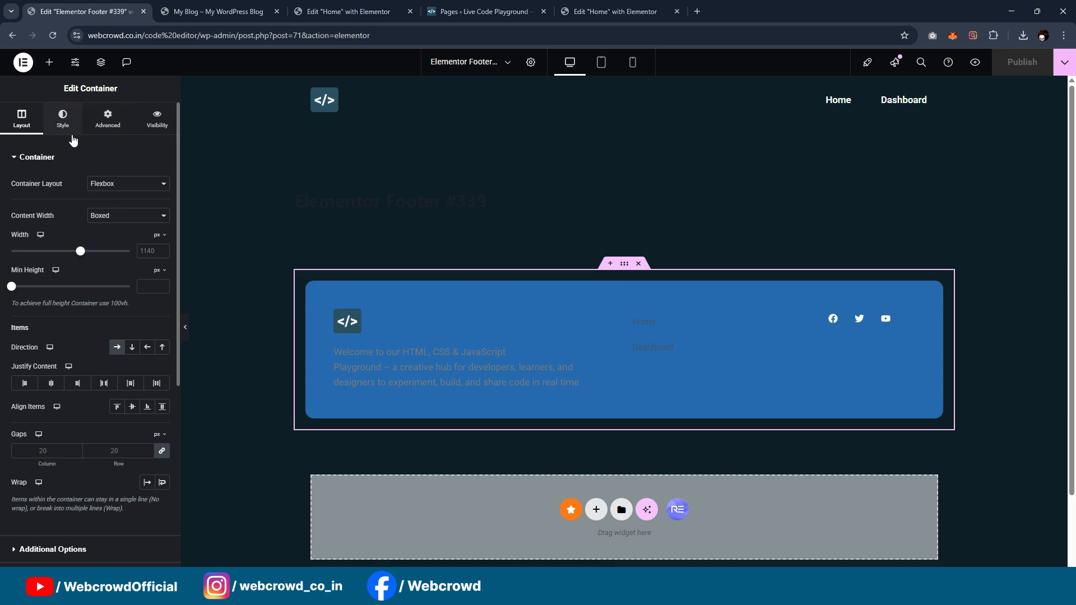
pyautogui.click(63, 119)
pyautogui.click(147, 234)
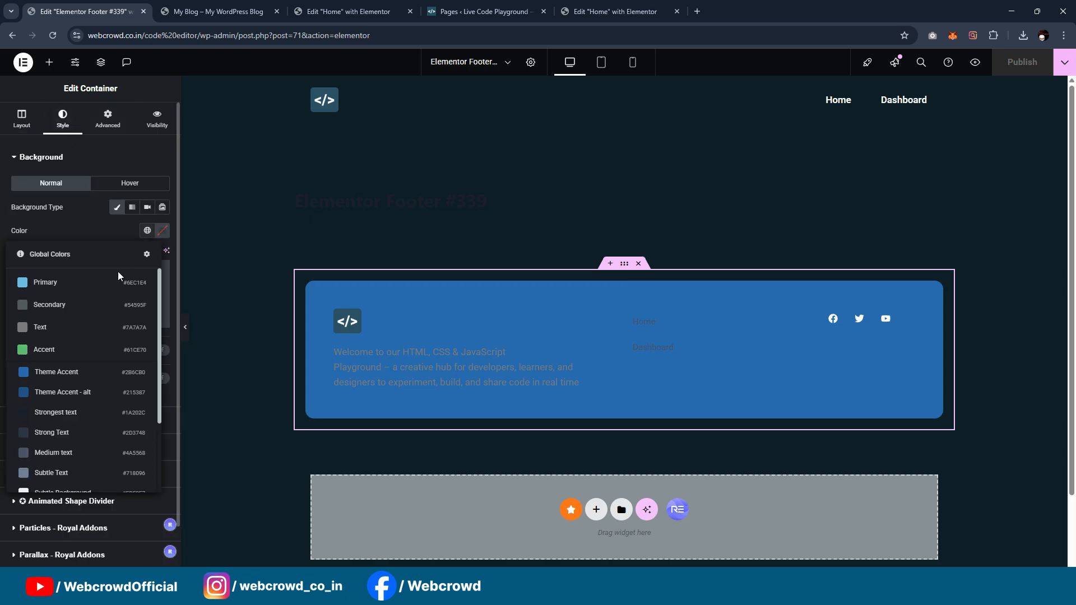
pyautogui.scroll(-3, 62, 364)
pyautogui.click(53, 479)
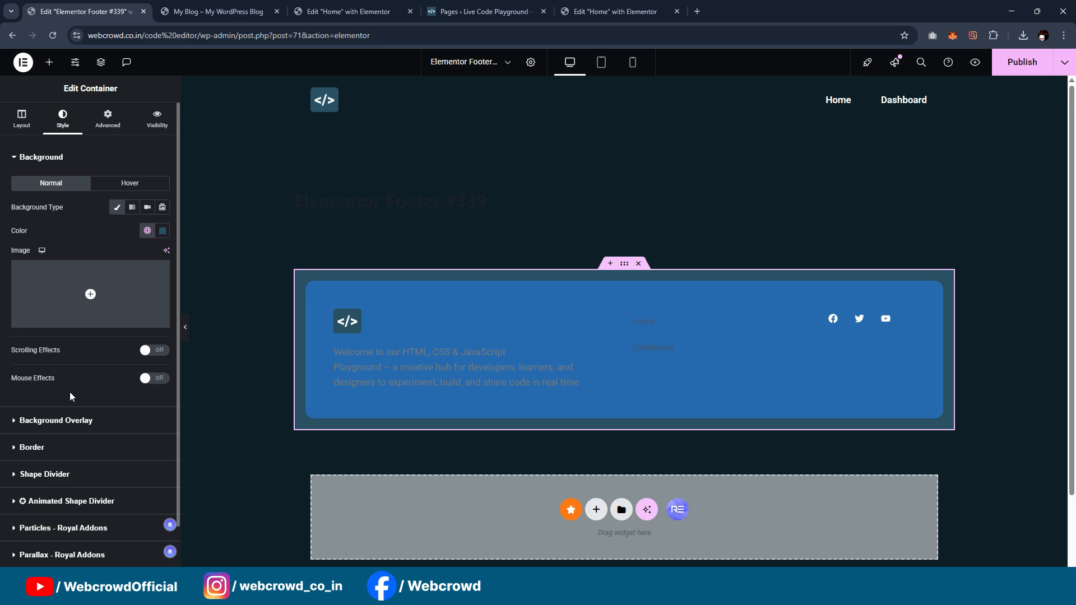
pyautogui.click(261, 275)
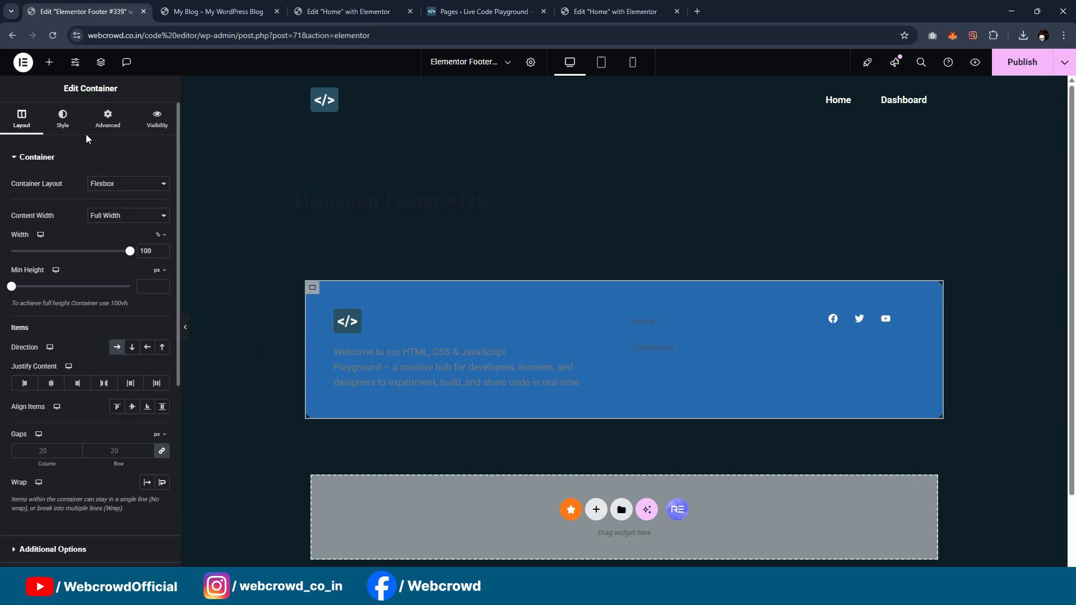
# Step: Set the inner footer container's background to the global Brand COlor
pyautogui.click(147, 231)
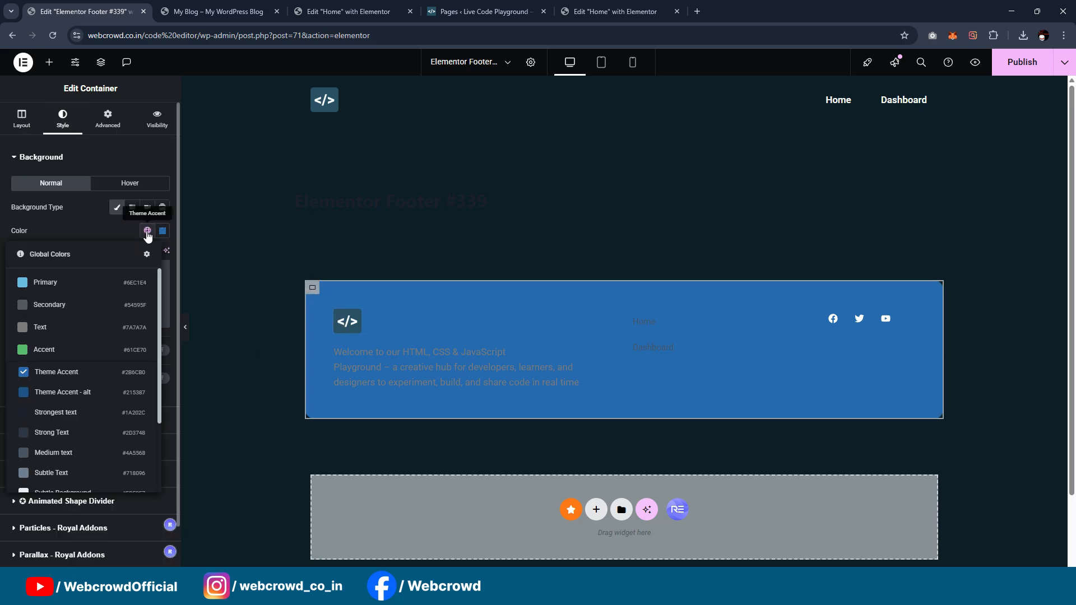
pyautogui.scroll(-3, 85, 359)
pyautogui.click(62, 488)
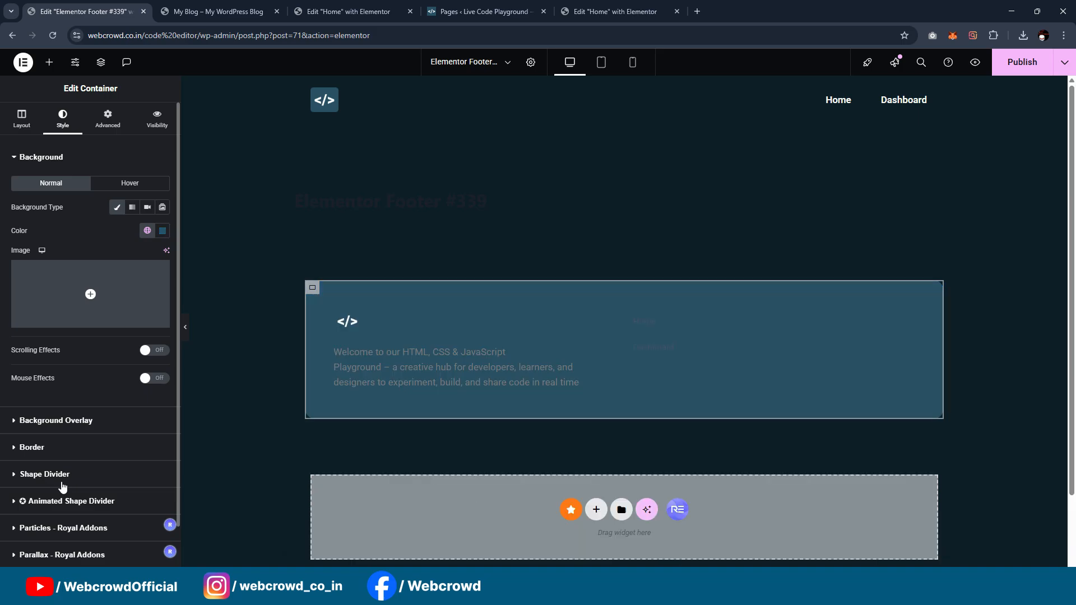
# Step: Set the footer description's text color to the global White or offwhite color
pyautogui.click(402, 321)
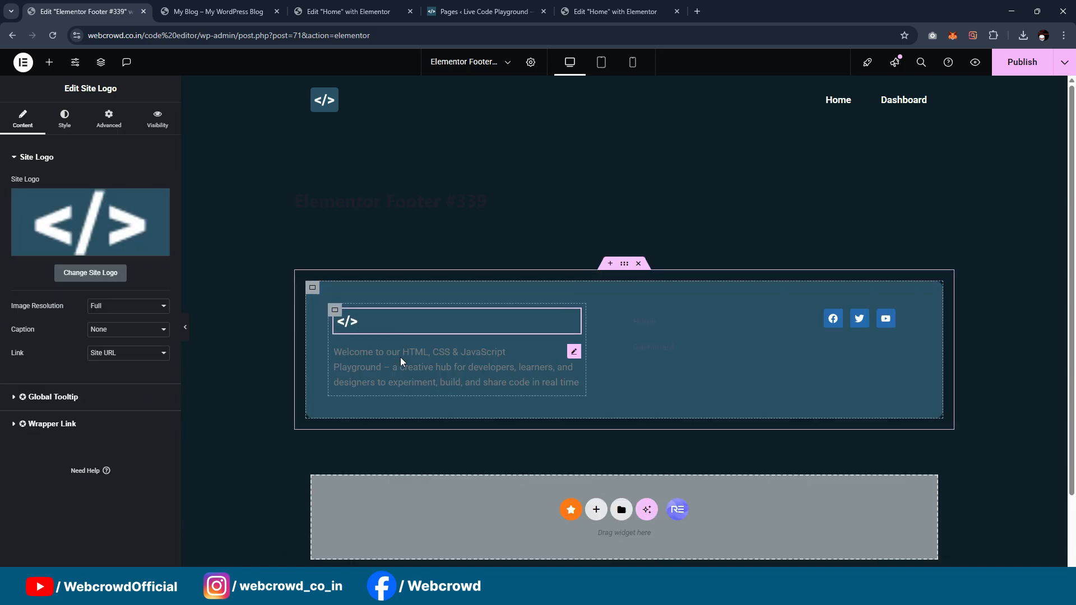
pyautogui.click(399, 369)
pyautogui.click(66, 119)
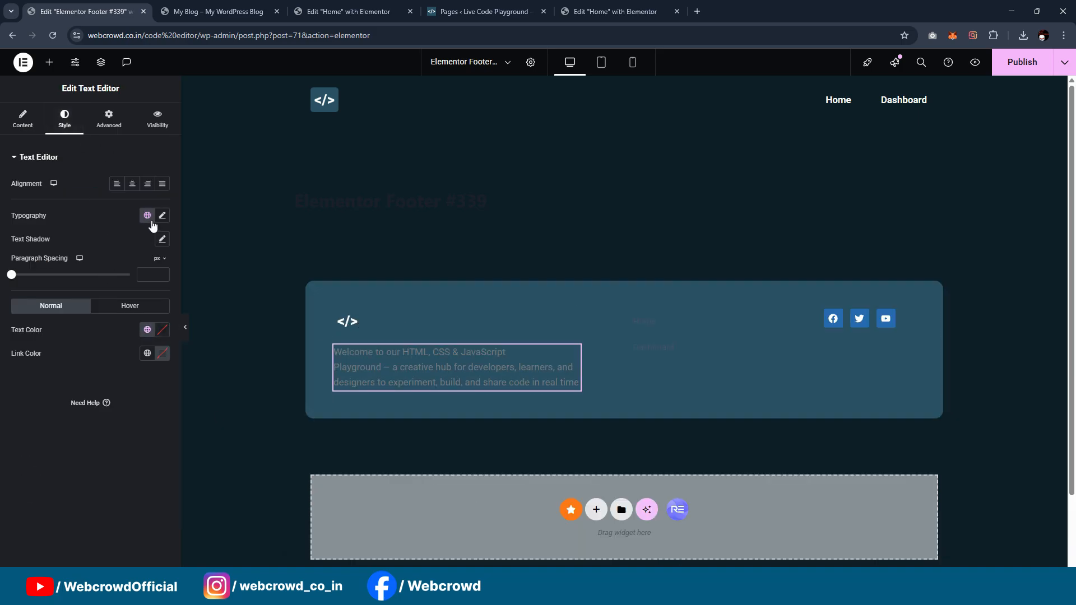
pyautogui.click(147, 331)
pyautogui.scroll(-3, 89, 291)
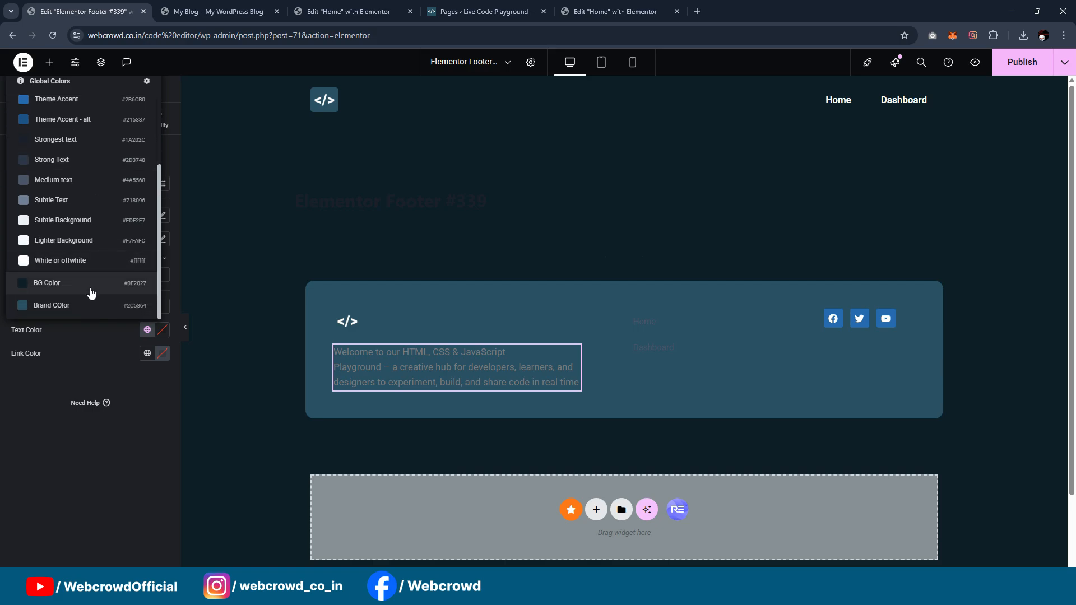
pyautogui.click(89, 269)
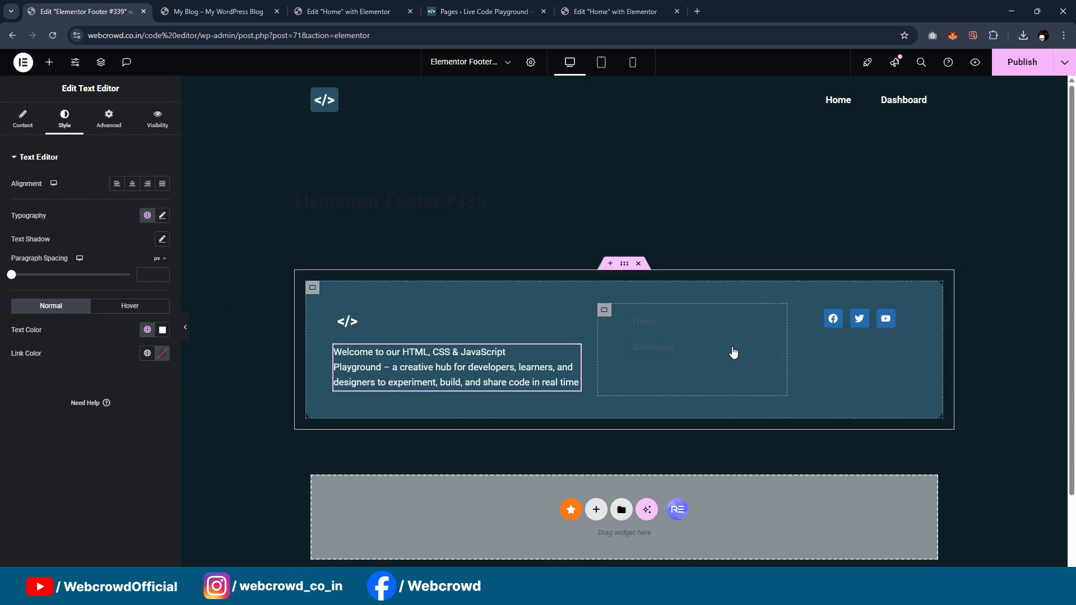
# Step: Make the footer menu's normal text white, with a White or offwhite pointer and BG Color text on hover
pyautogui.click(701, 343)
pyautogui.click(148, 255)
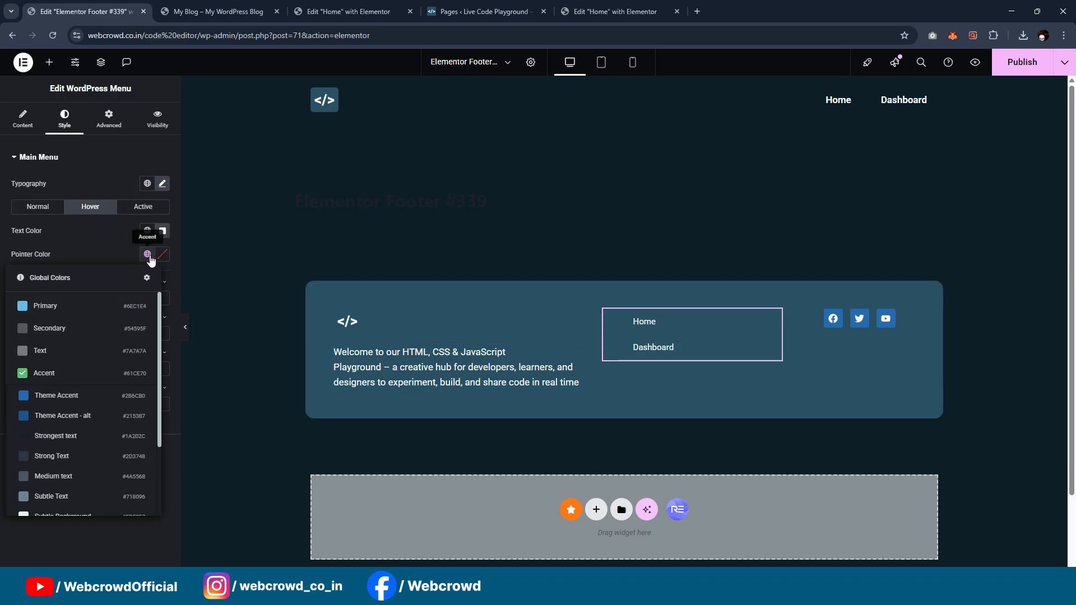
pyautogui.scroll(-2, 101, 382)
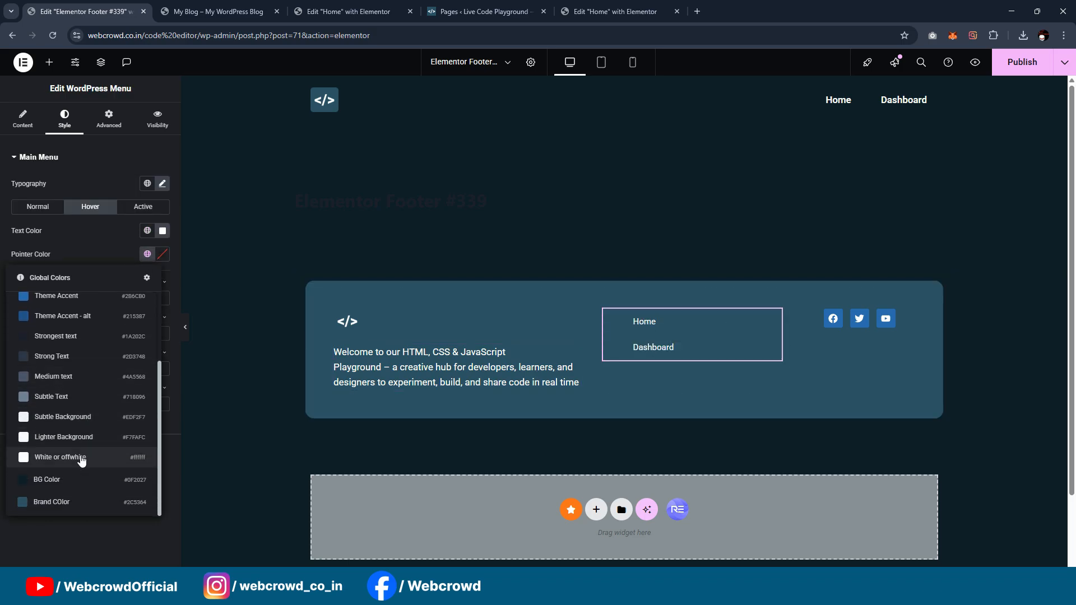
pyautogui.click(82, 459)
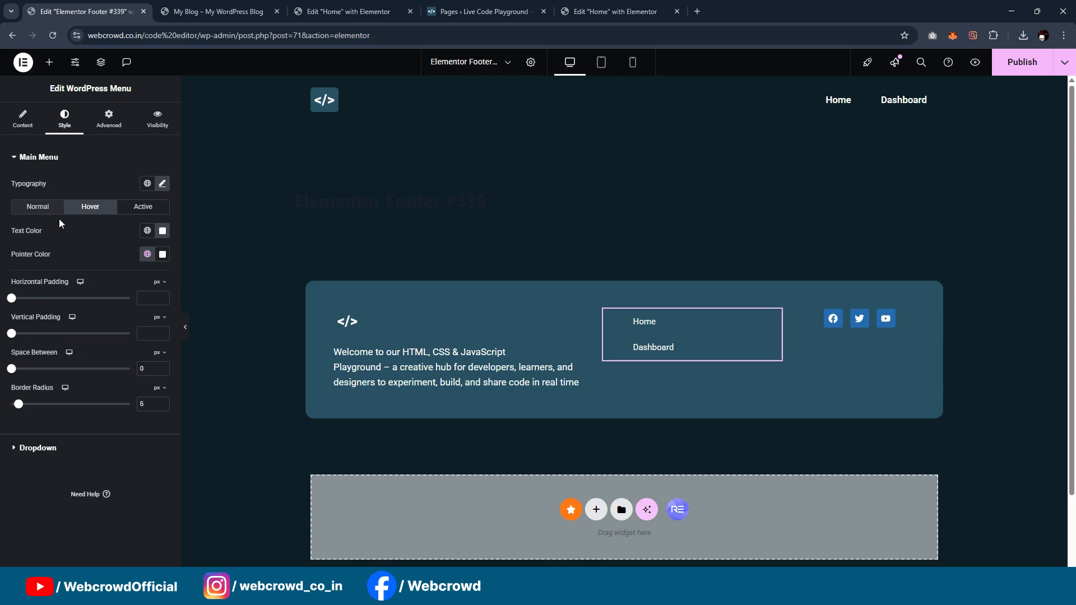
pyautogui.click(144, 231)
pyautogui.scroll(-2, 92, 337)
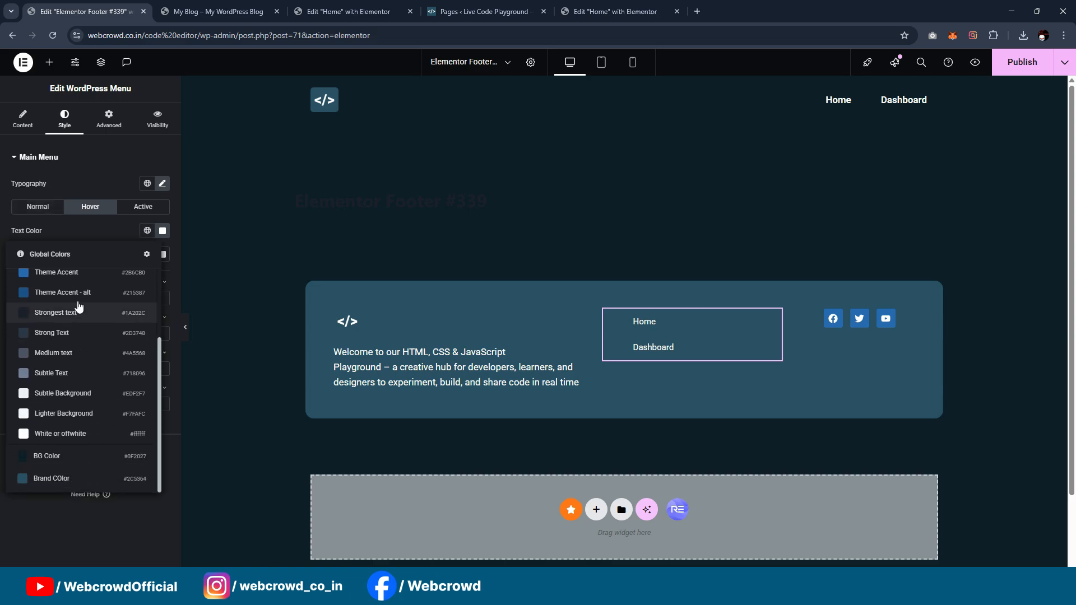
pyautogui.click(46, 463)
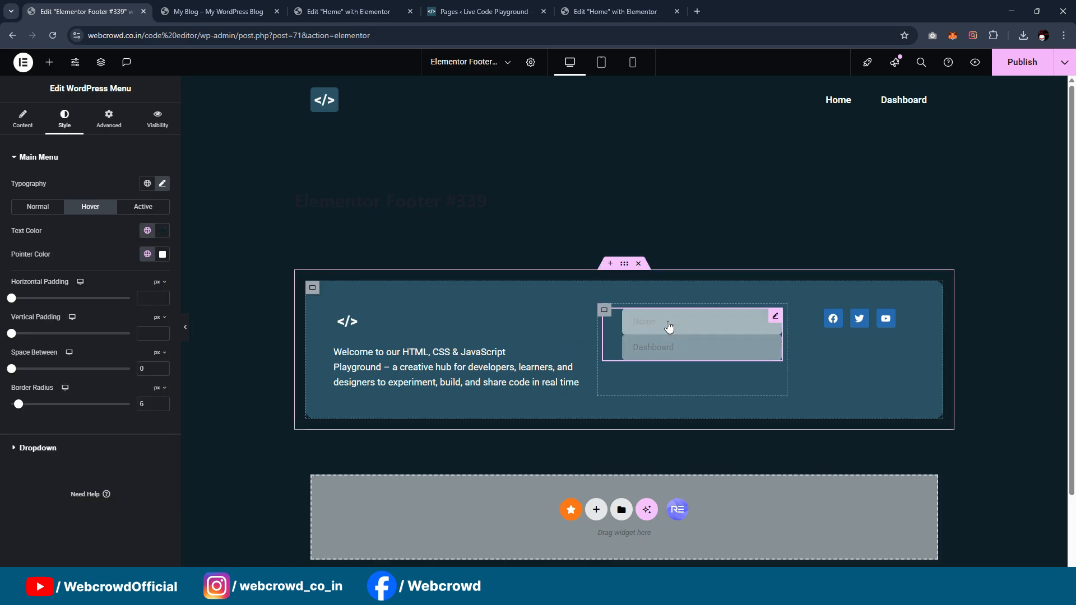
# Step: Set the footer menu's active state to BG Color text with a White or offwhite pointer
pyautogui.click(144, 208)
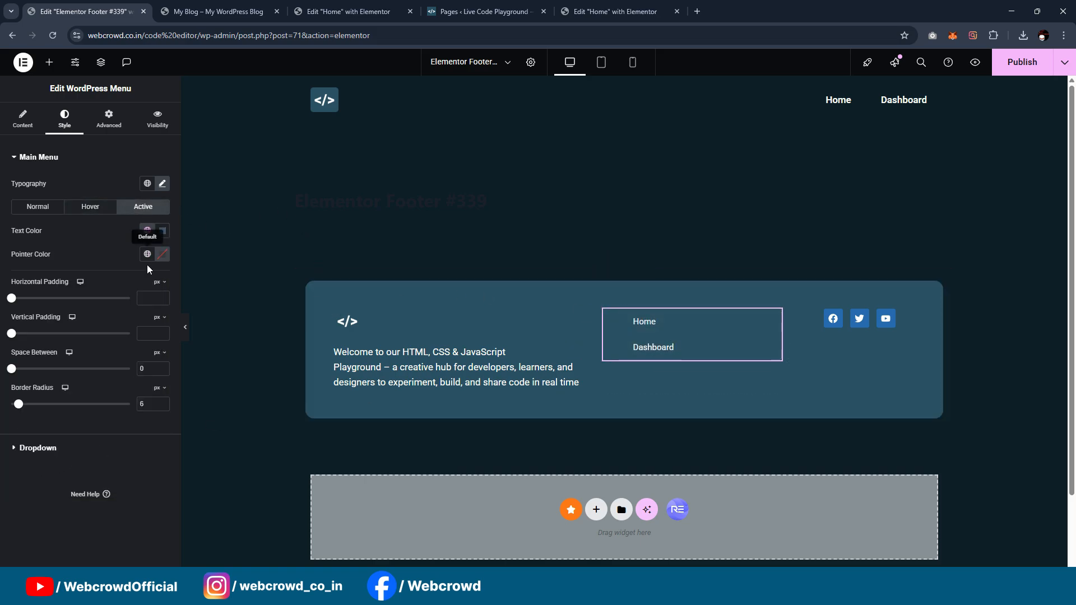
pyautogui.click(148, 231)
pyautogui.scroll(-2, 78, 381)
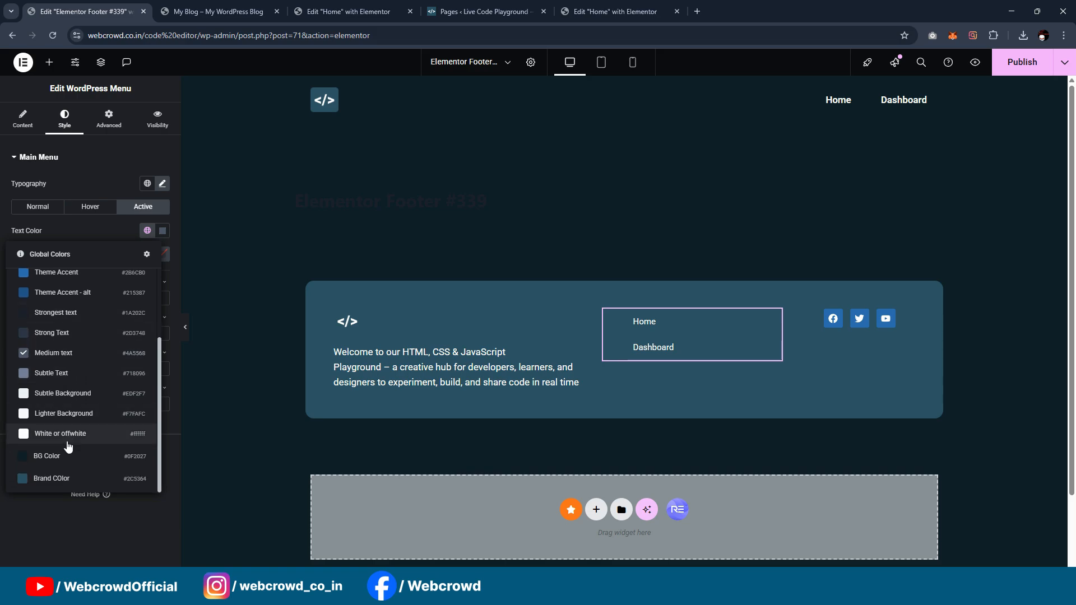
pyautogui.click(67, 450)
pyautogui.click(148, 254)
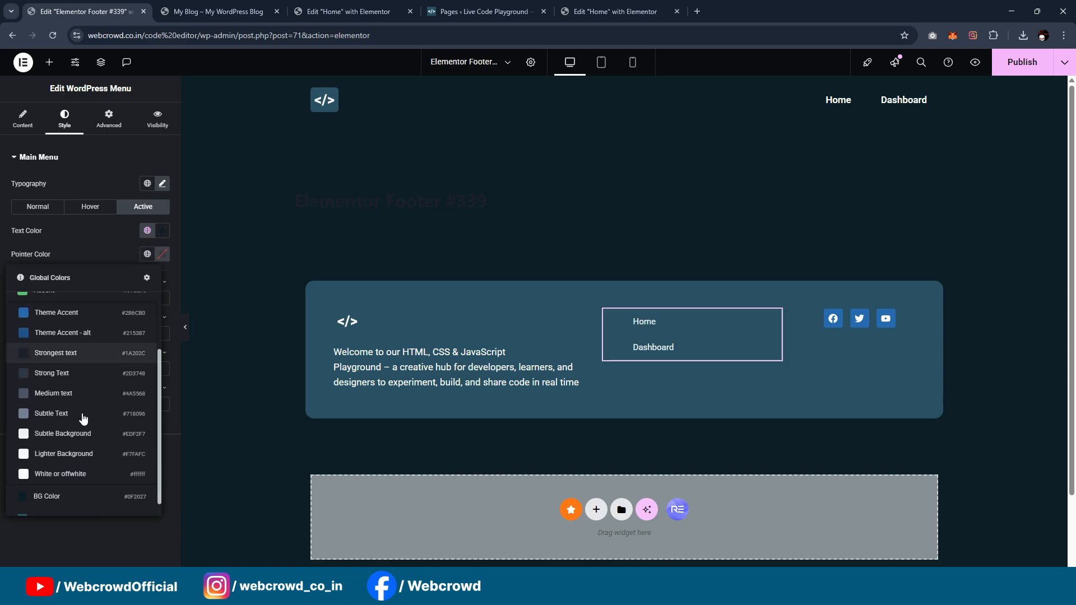
pyautogui.scroll(-1, 76, 449)
pyautogui.click(74, 471)
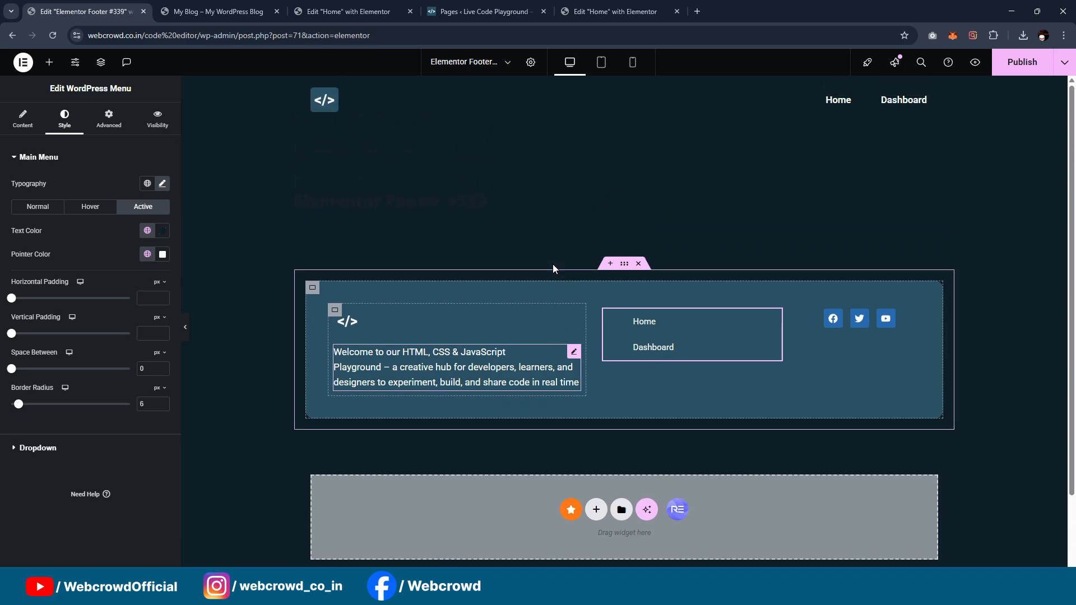
# Step: Set the inner footer container's mobile padding to 10 px on all sides and check the mobile layout
pyautogui.click(601, 64)
pyautogui.click(632, 62)
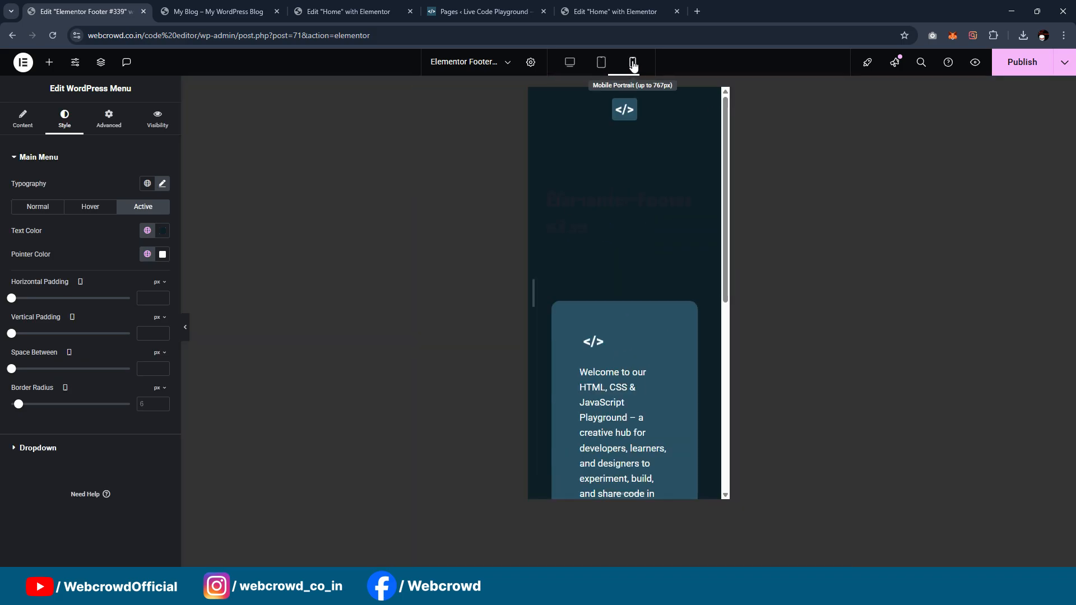
pyautogui.scroll(-5, 617, 138)
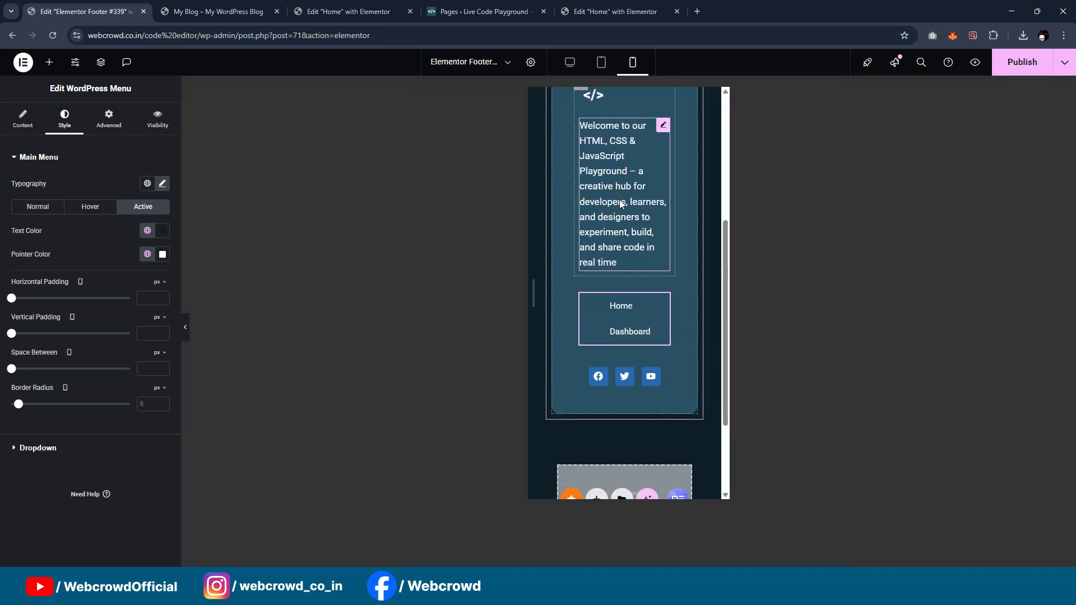
pyautogui.scroll(4, 620, 200)
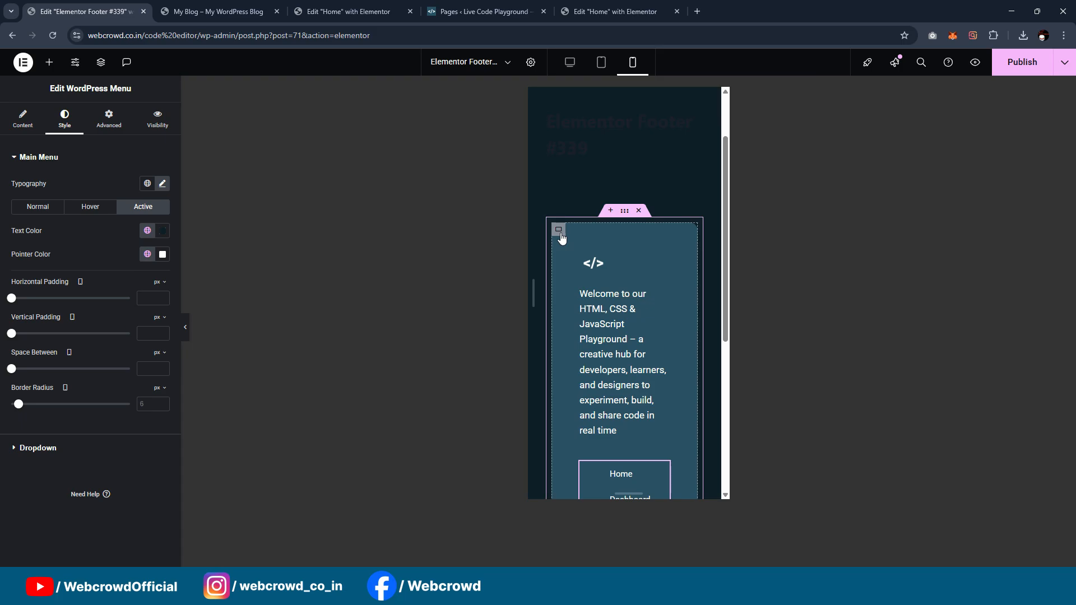
pyautogui.click(558, 229)
pyautogui.click(125, 122)
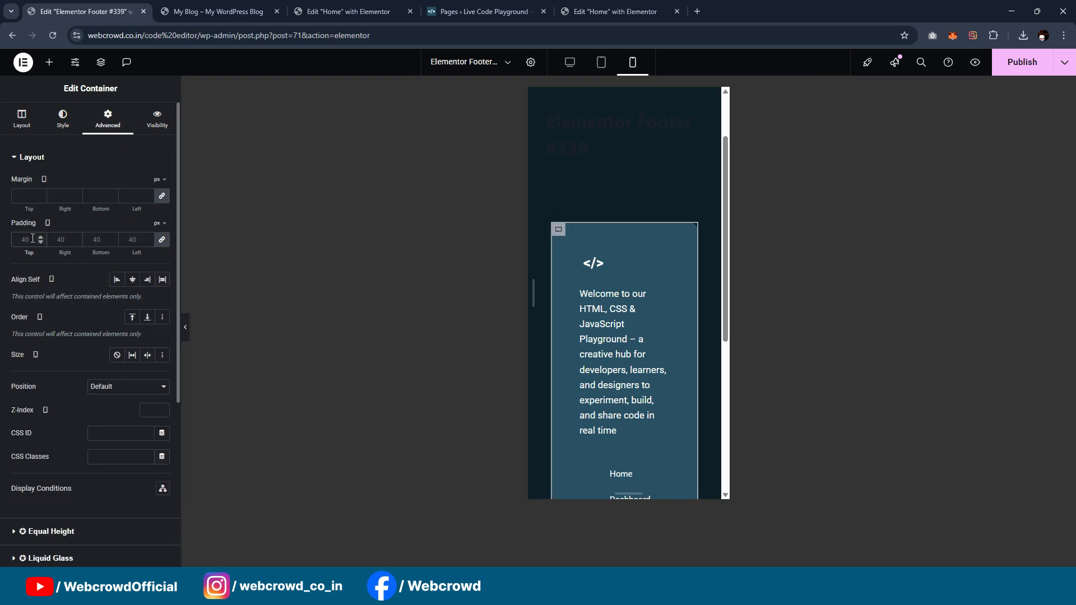
pyautogui.write('10')
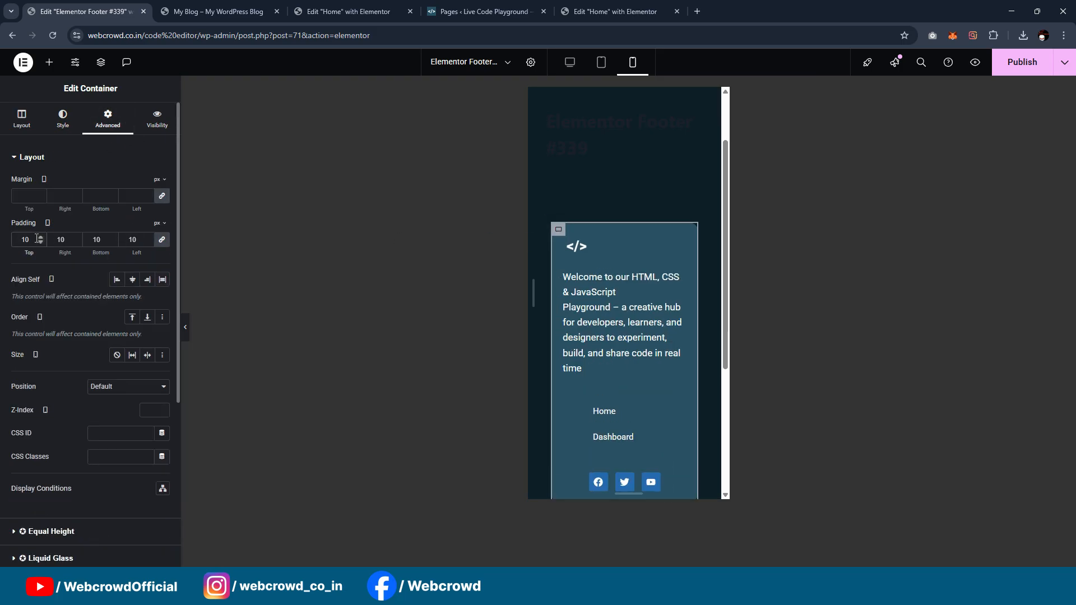
pyautogui.scroll(-3, 635, 264)
pyautogui.click(633, 280)
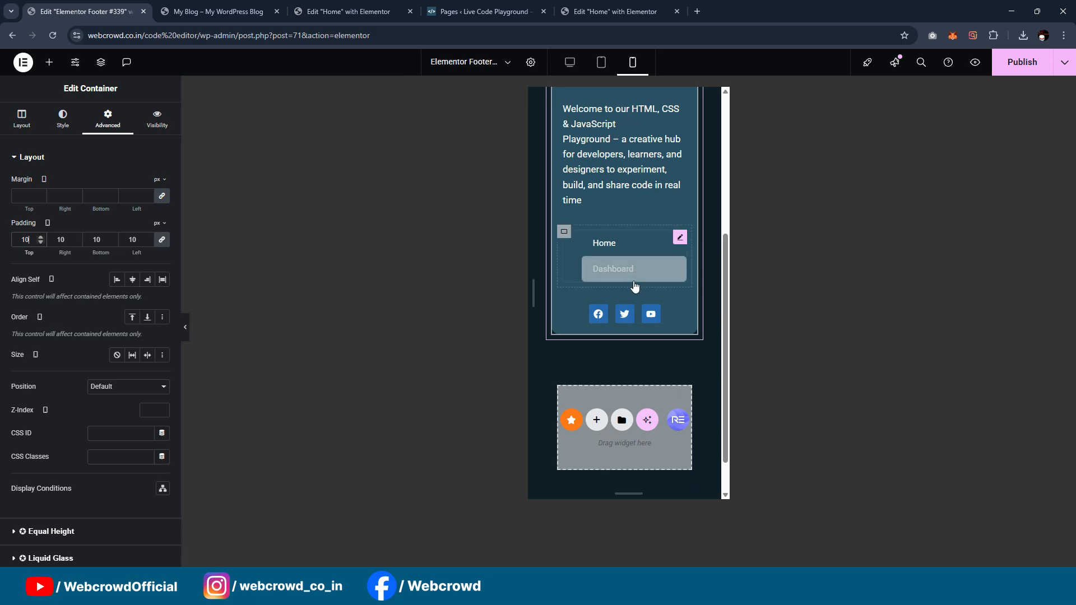
pyautogui.scroll(5, 631, 295)
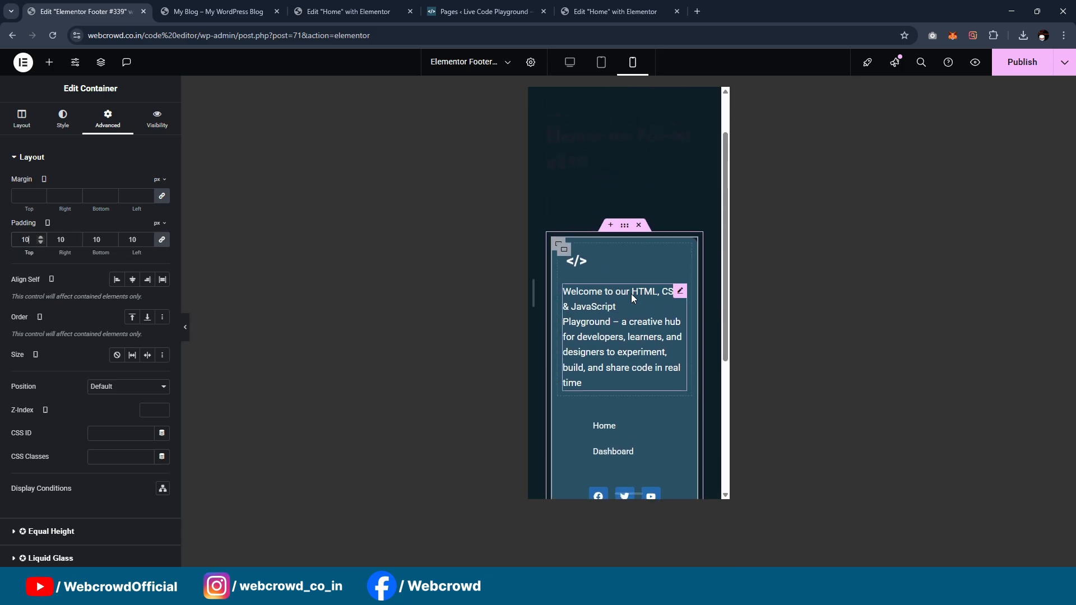
# Step: Return to the desktop view and publish the footer template with the display condition Entire Site
pyautogui.click(602, 64)
pyautogui.click(572, 64)
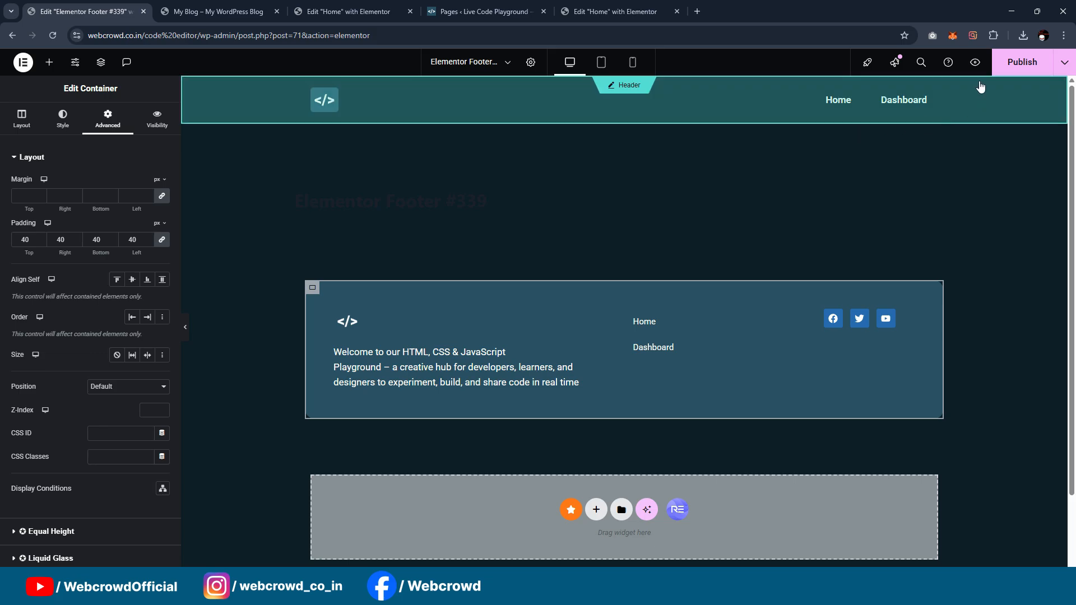
pyautogui.click(1009, 63)
pyautogui.click(561, 342)
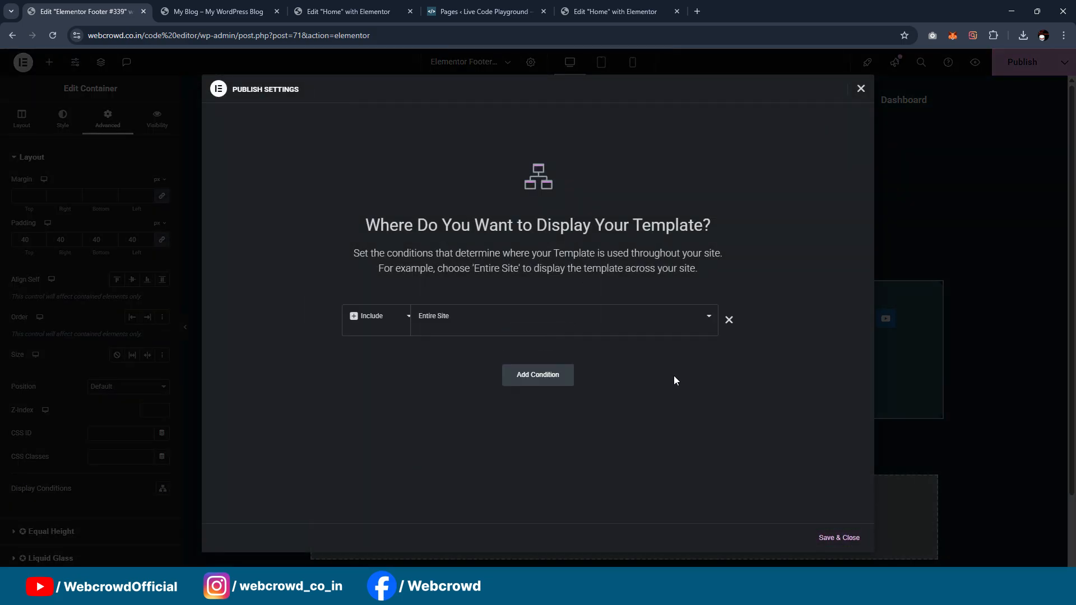
pyautogui.click(839, 539)
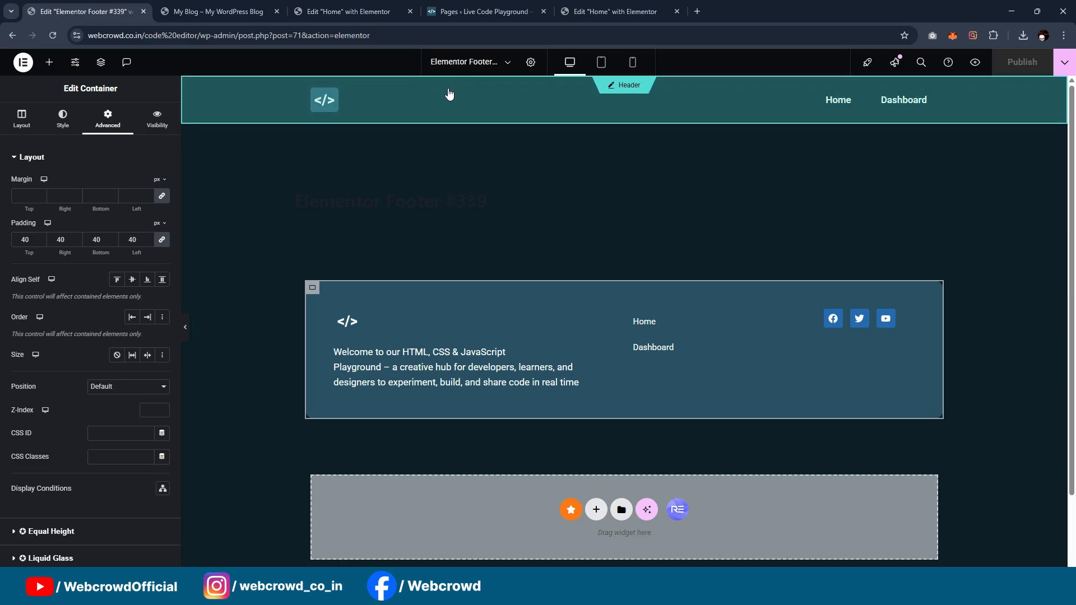
# Step: Review the live home page down to its footer, and go back to the Home page's Elementor editor
pyautogui.click(229, 5)
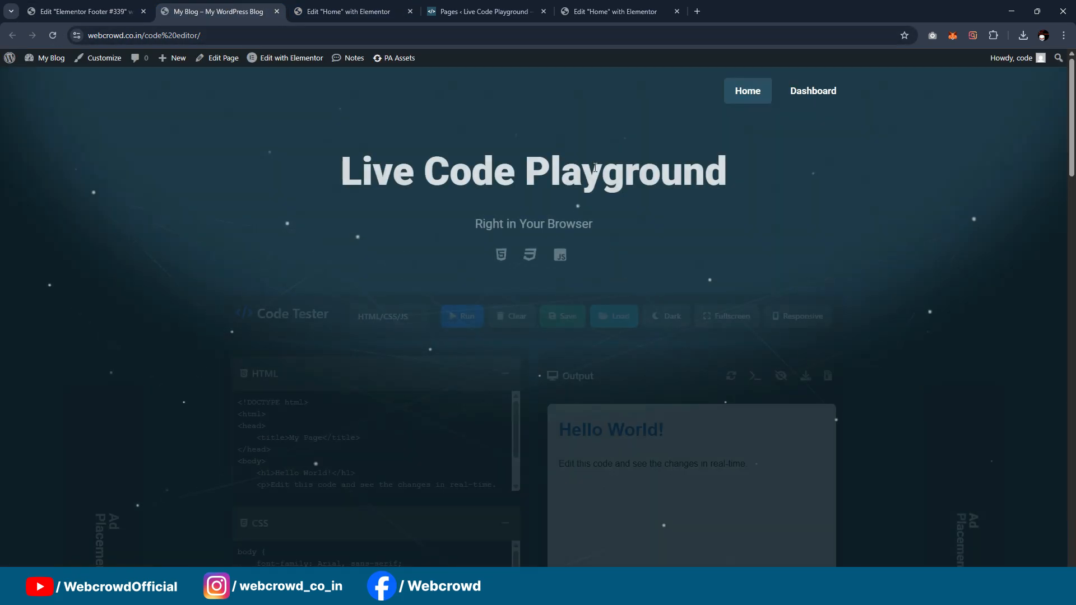
pyautogui.scroll(-12, 699, 172)
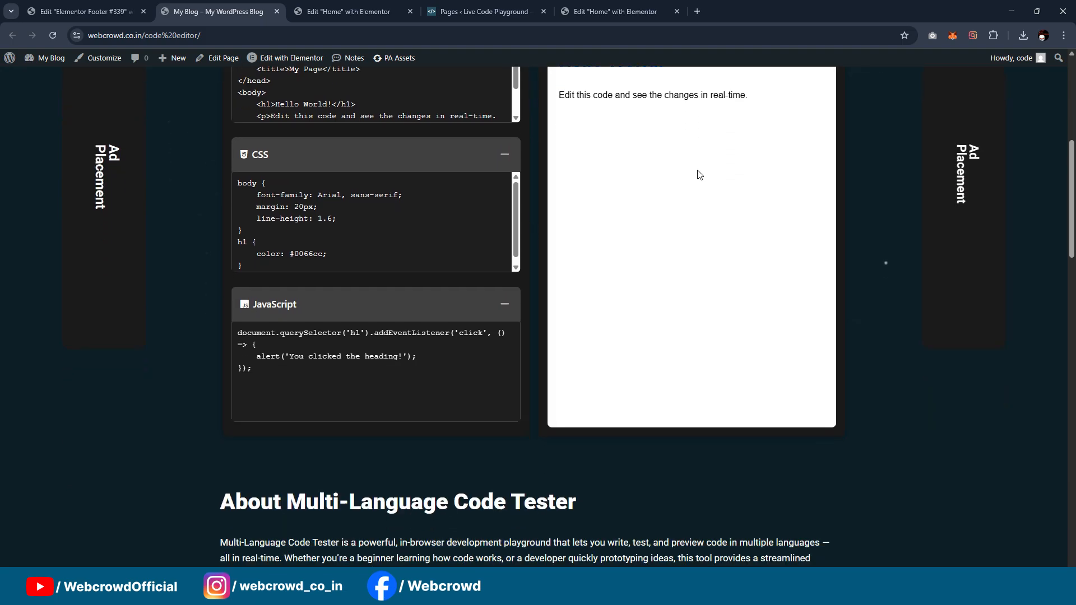
pyautogui.scroll(-13, 698, 174)
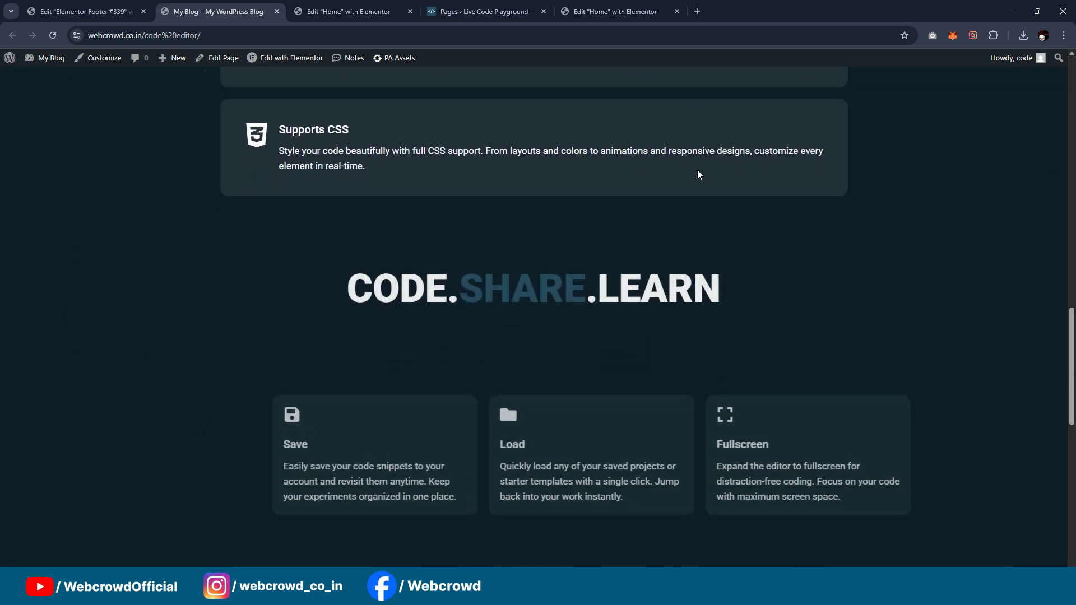
pyautogui.scroll(-5, 698, 173)
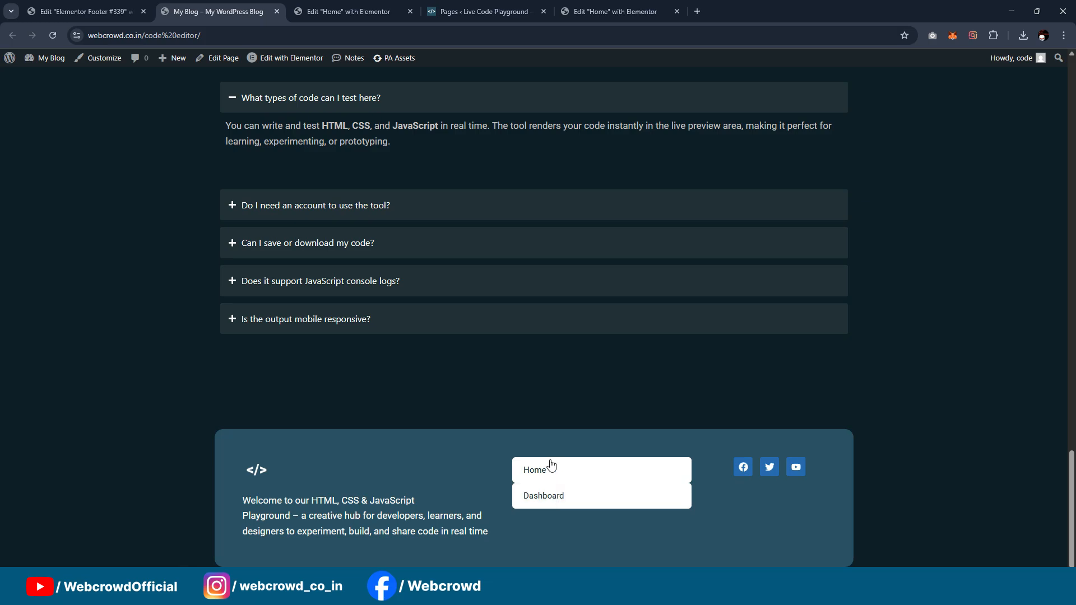
pyautogui.click(373, 7)
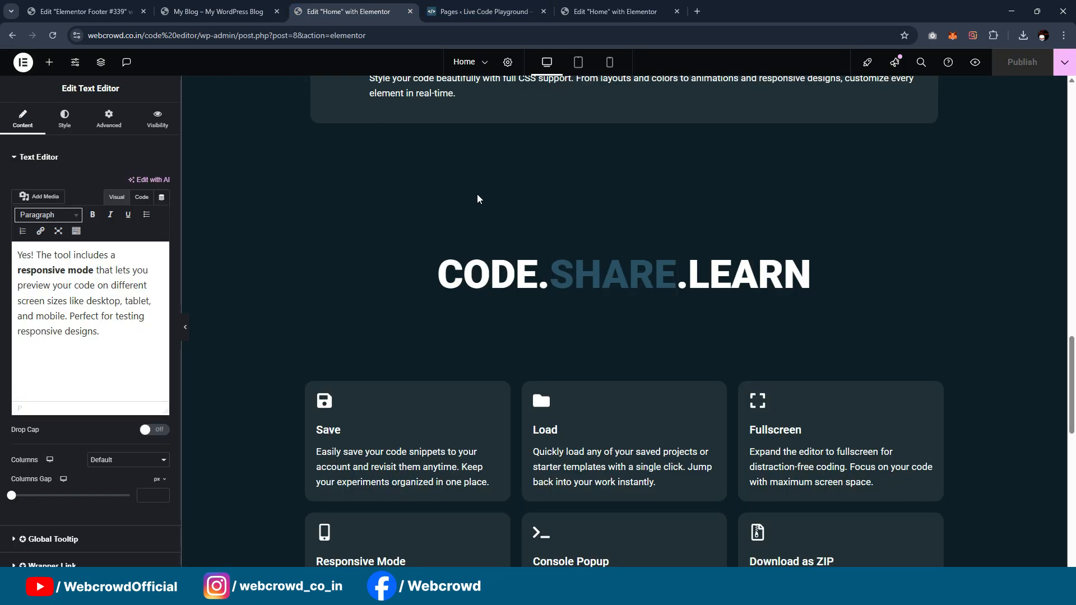
pyautogui.scroll(-6, 494, 179)
pyautogui.scroll(-3, 493, 182)
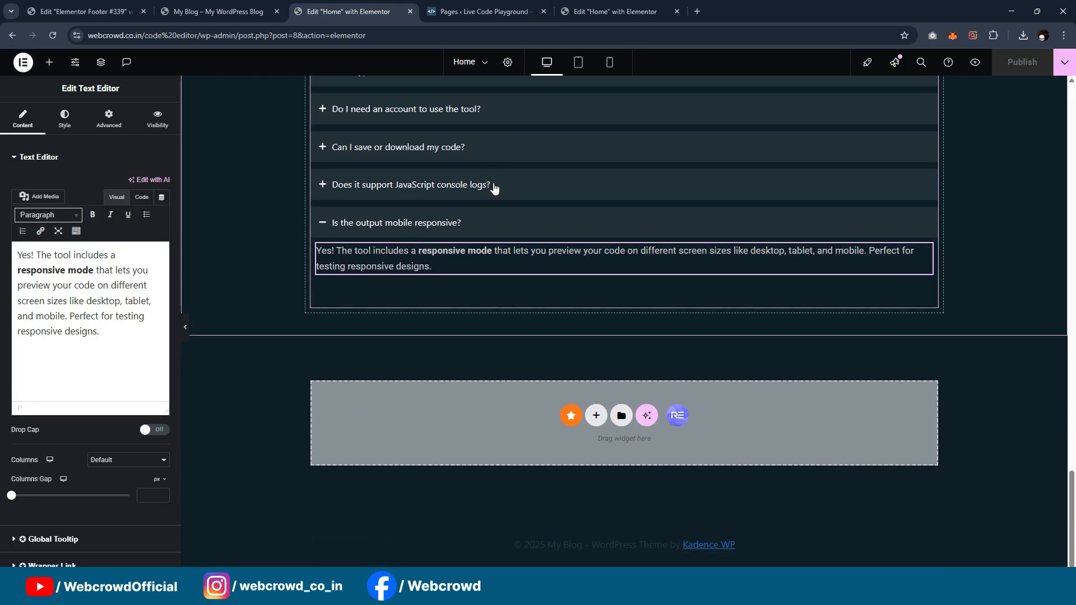
pyautogui.scroll(1, 438, 219)
pyautogui.click(482, 11)
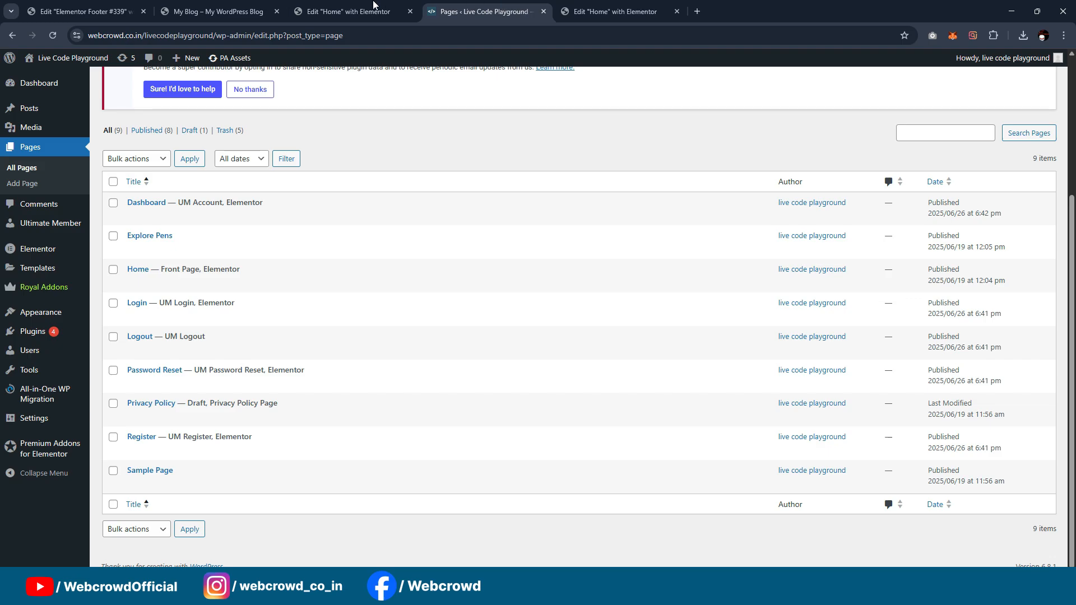
pyautogui.click(216, 12)
pyautogui.click(616, 12)
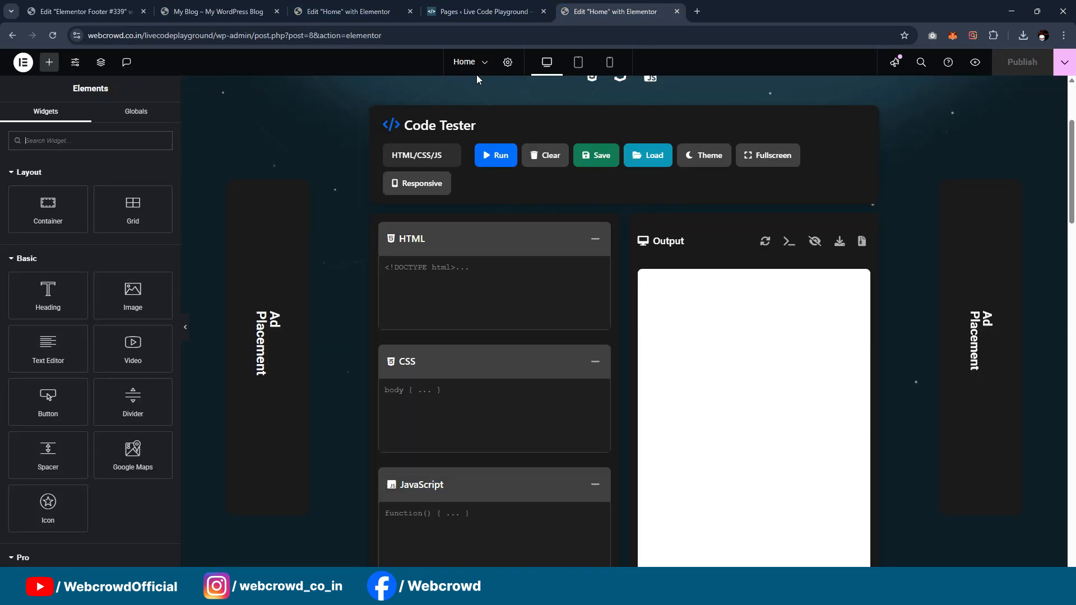
# Step: In the footer template, set the WordPress Menu's space between items to 8 px and publish the change
pyautogui.click(112, 11)
pyautogui.scroll(-2, 594, 329)
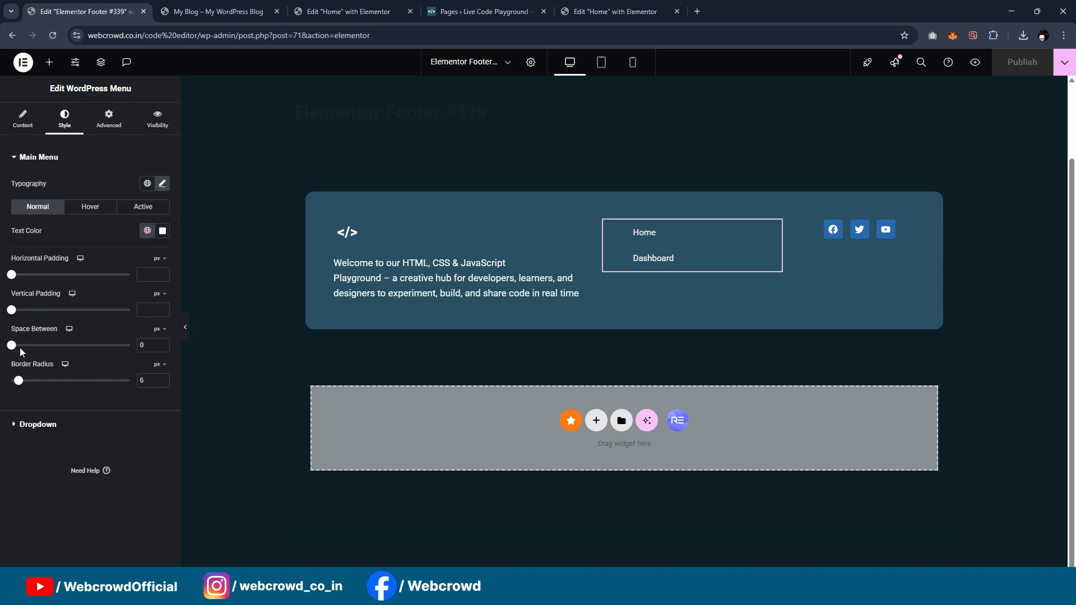
pyautogui.moveTo(12, 345); pyautogui.dragTo(21, 346)
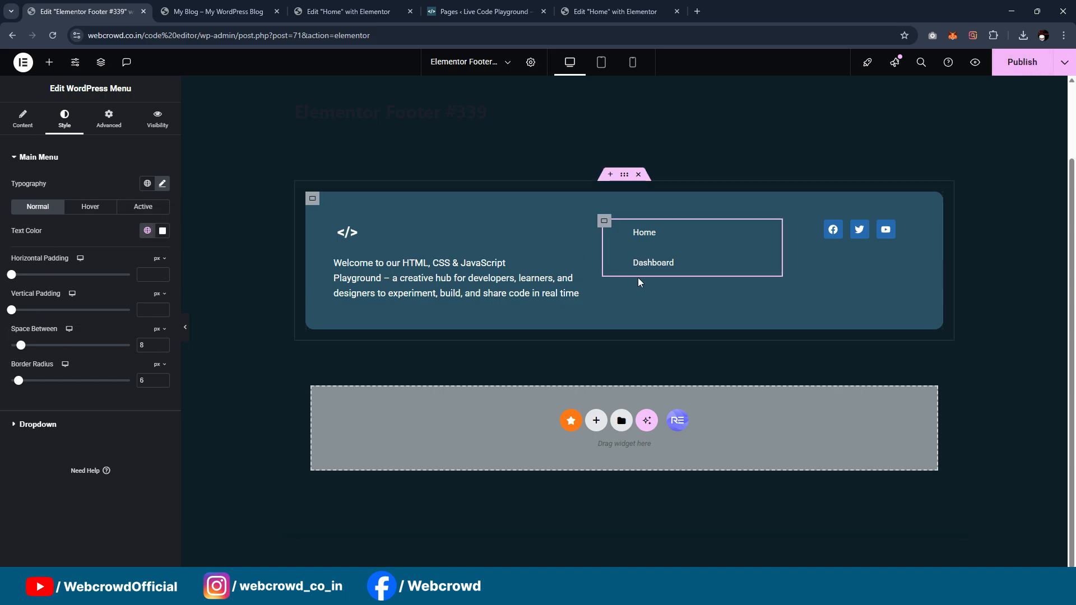
pyautogui.click(1003, 69)
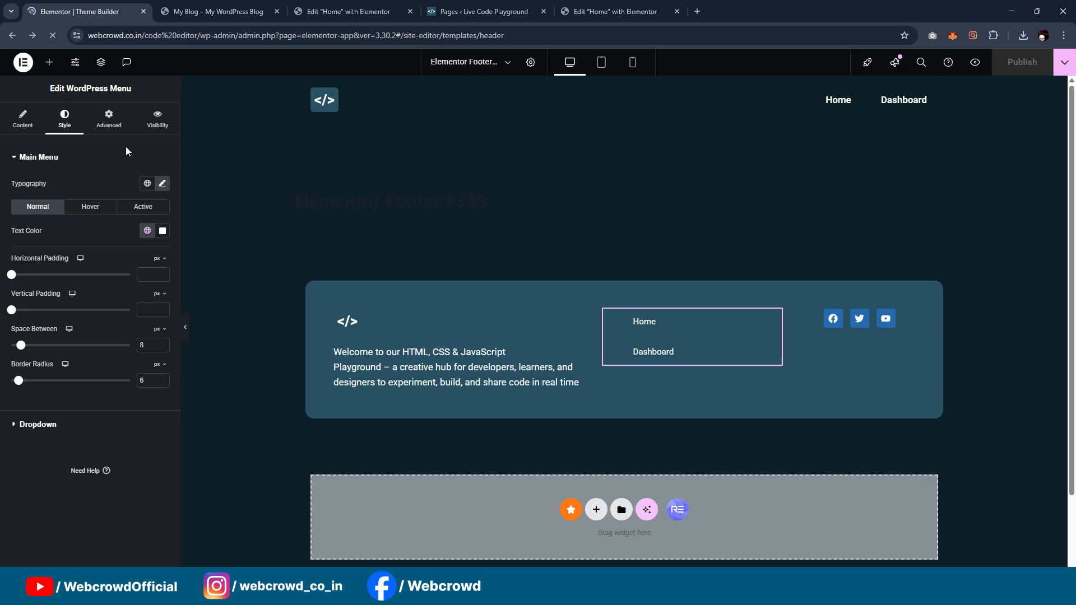
# Step: Review the live home page from the Live Code Playground heading down through the Code Tester section
pyautogui.click(219, 11)
pyautogui.scroll(3, 802, 226)
pyautogui.scroll(20, 803, 227)
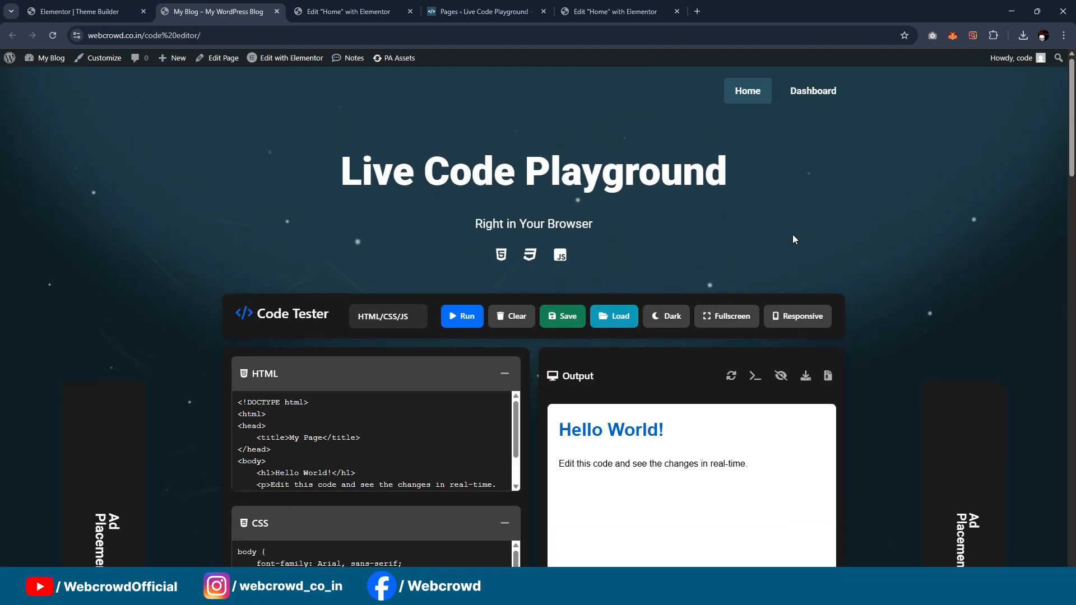
pyautogui.scroll(-3, 792, 234)
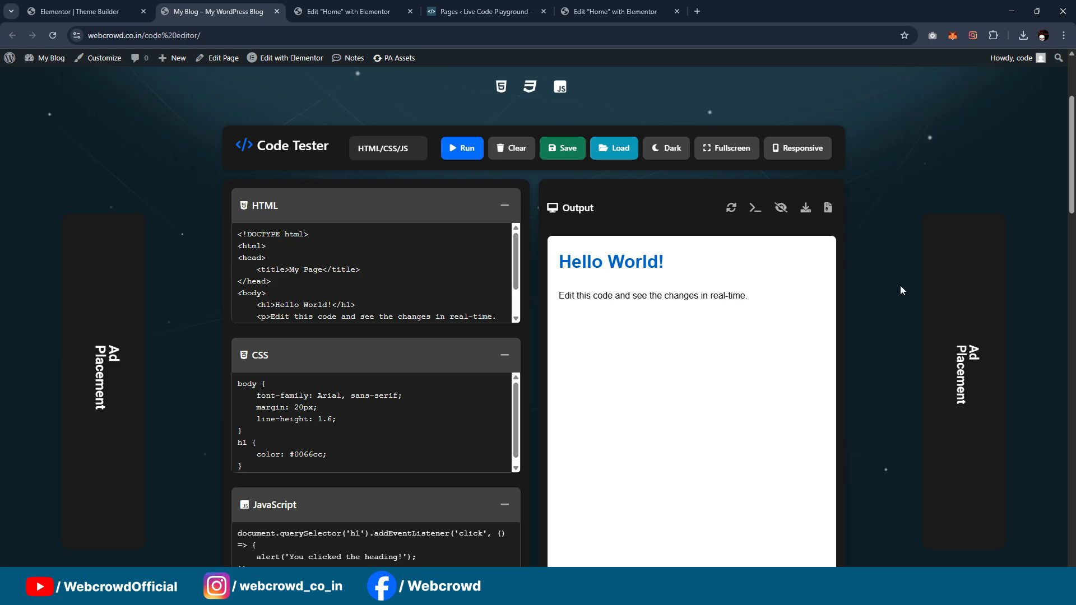
pyautogui.scroll(-2, 900, 285)
pyautogui.scroll(3, 903, 277)
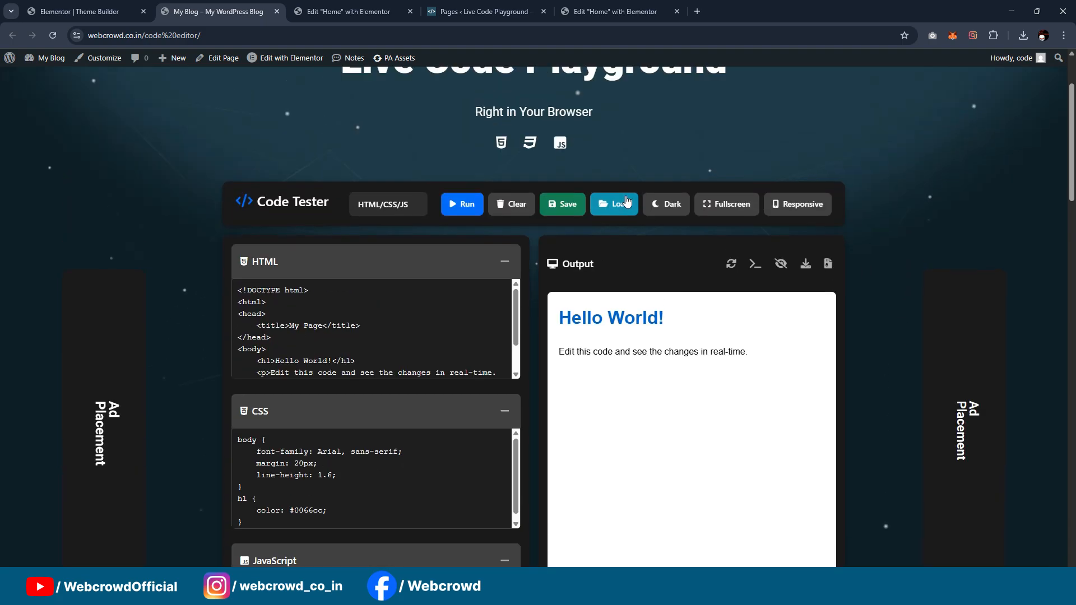
# Step: Check the Code Tester's Save Project dialog and its fullscreen view, closing each one again
pyautogui.click(560, 205)
pyautogui.click(653, 83)
pyautogui.click(741, 205)
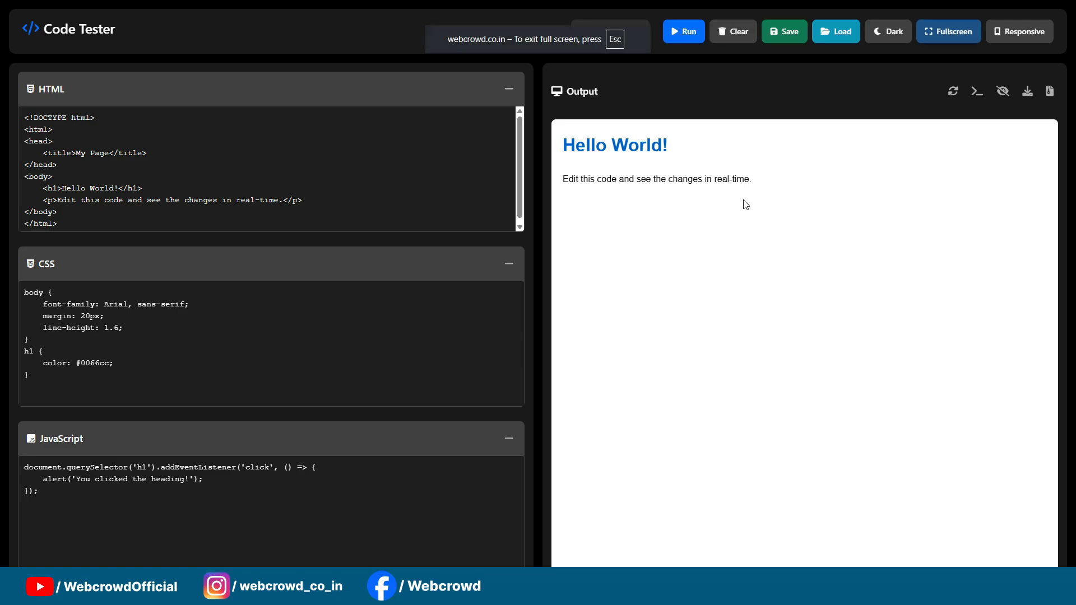
pyautogui.press('Escape')
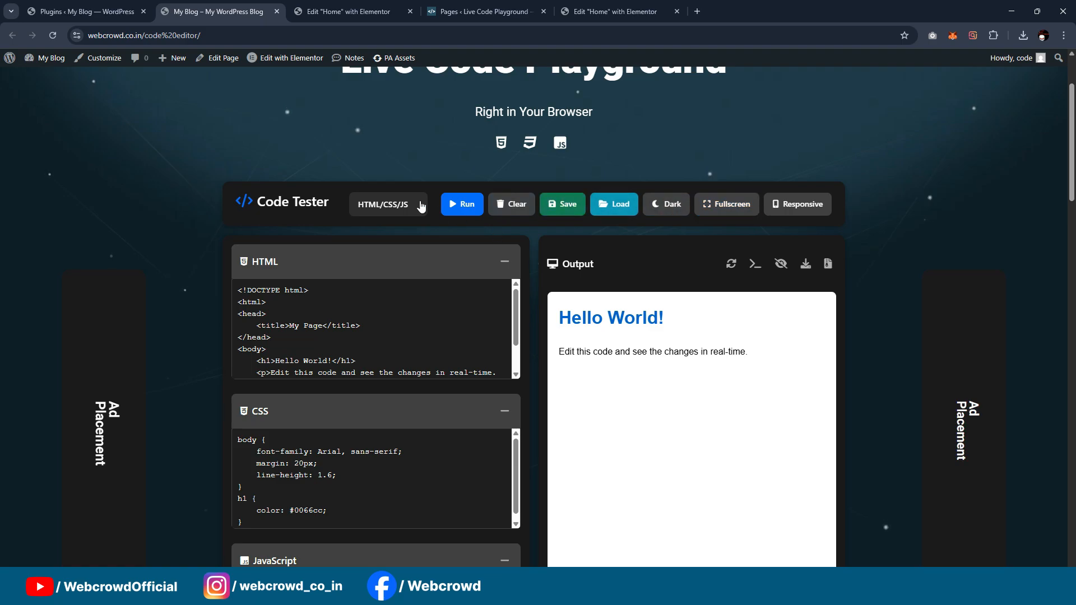
# Step: Keep the HTML/CSS/JS mode, run the sample code, and test the heading's alert in the output, dismissing it
pyautogui.click(404, 211)
pyautogui.click(394, 234)
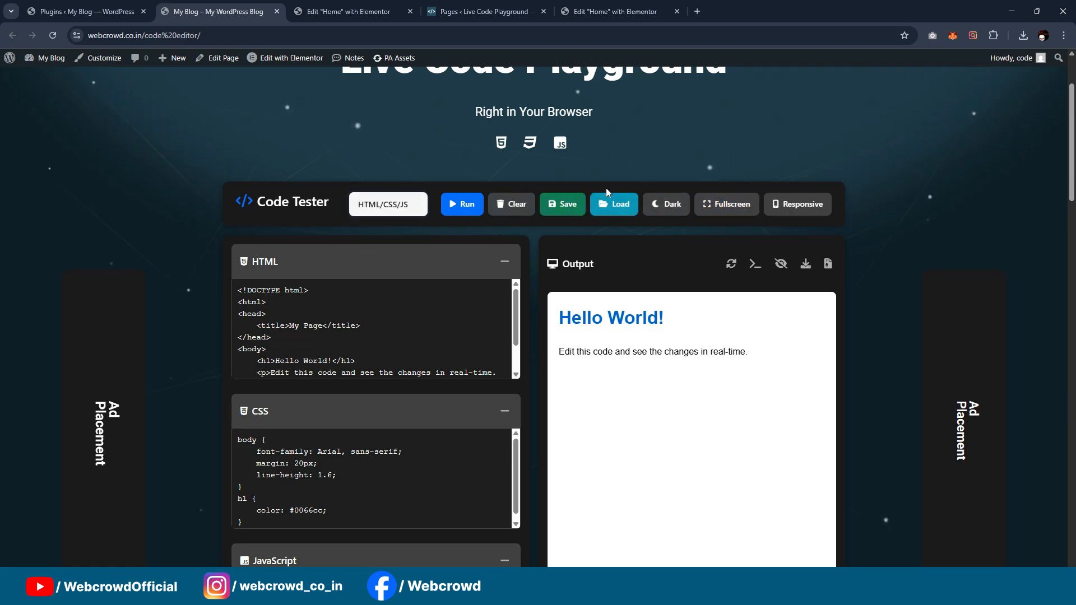
pyautogui.click(462, 204)
pyautogui.click(682, 325)
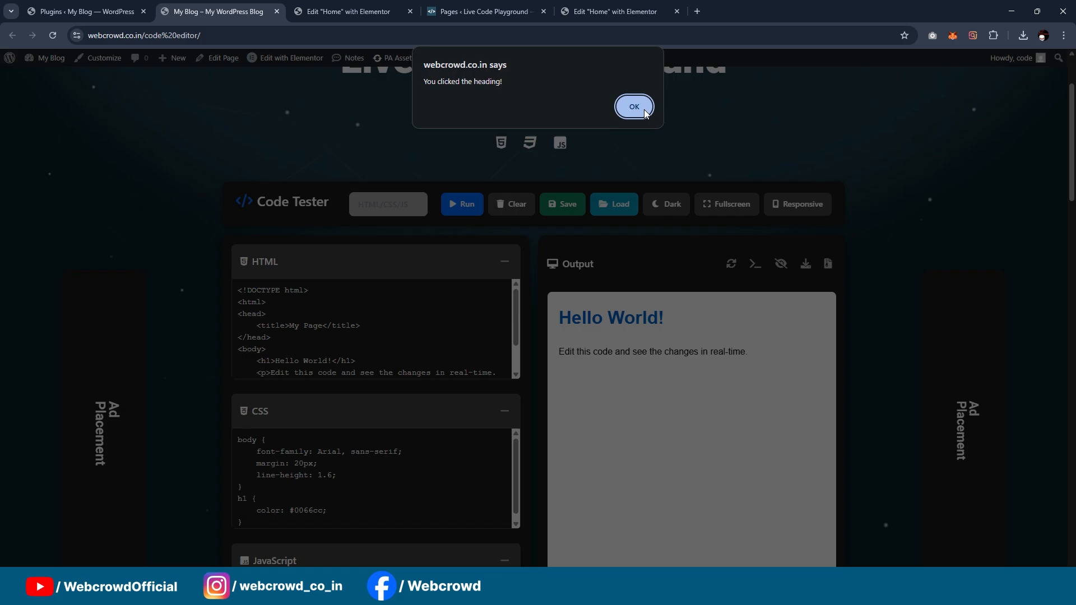
pyautogui.click(644, 113)
# Step: Enter the project name dsad in the Save Project dialog and dismiss it without saving
pyautogui.click(563, 204)
pyautogui.click(462, 138)
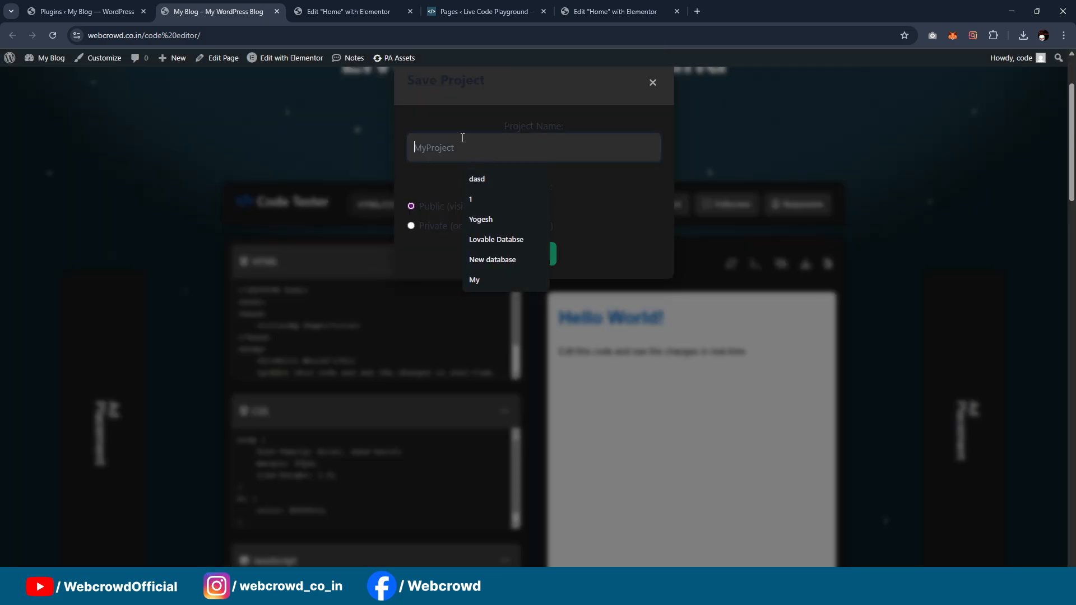
pyautogui.write('dsad')
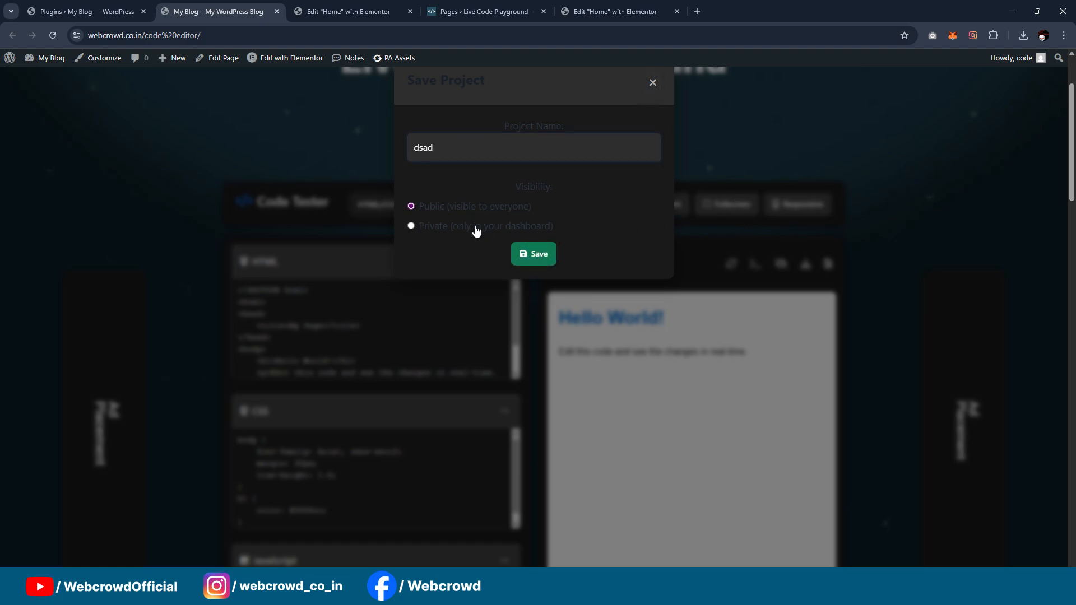
pyautogui.click(655, 81)
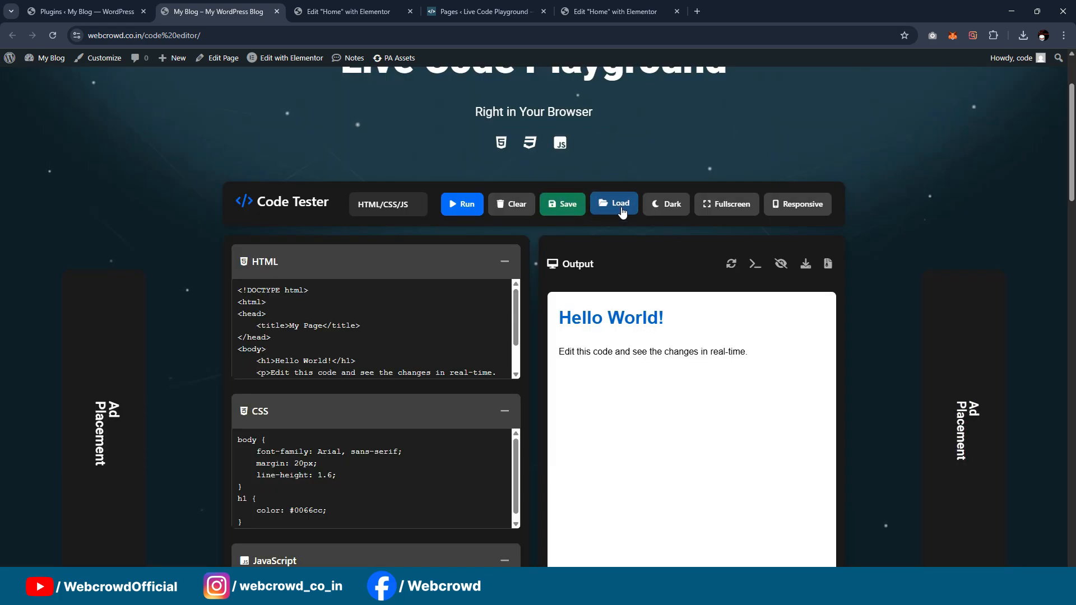
# Step: Check the Code Tester's fullscreen view, exit it, and look over its toolbar and the page around it
pyautogui.click(727, 204)
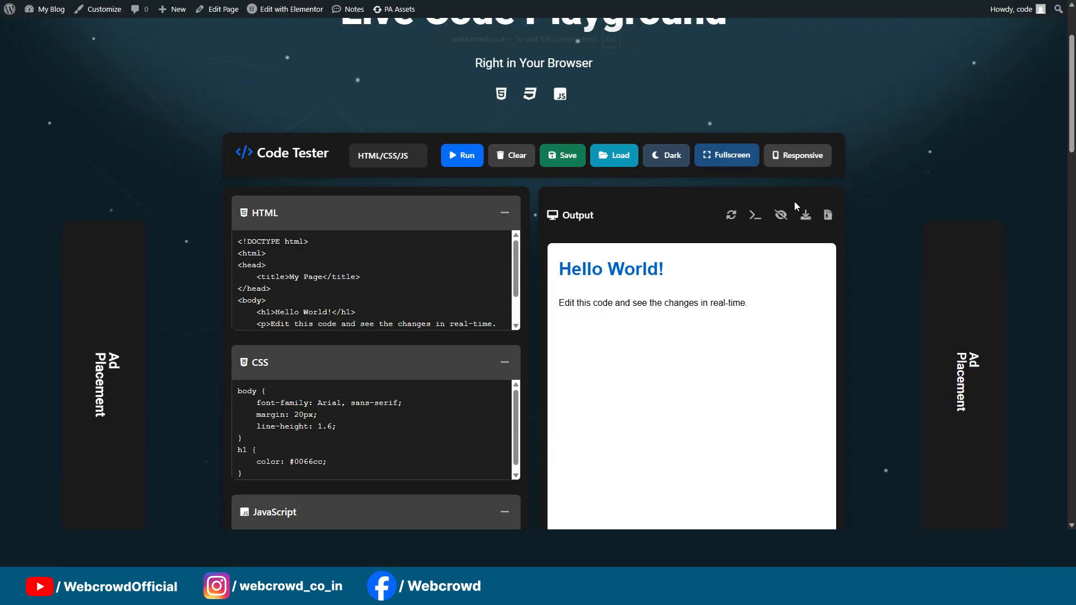
pyautogui.press('Escape')
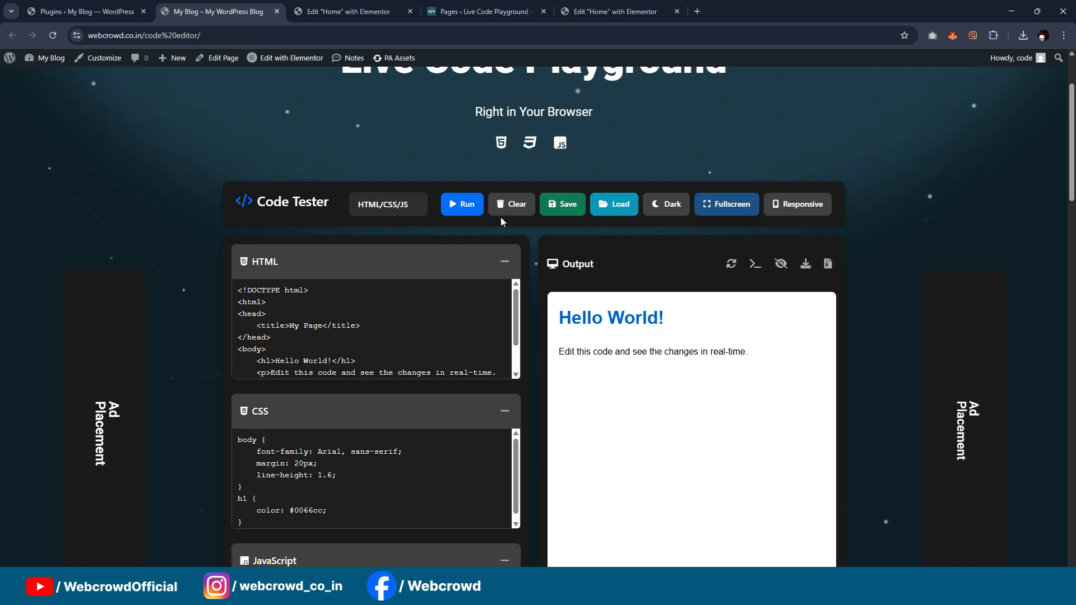
pyautogui.scroll(-3, 654, 212)
pyautogui.scroll(3, 653, 212)
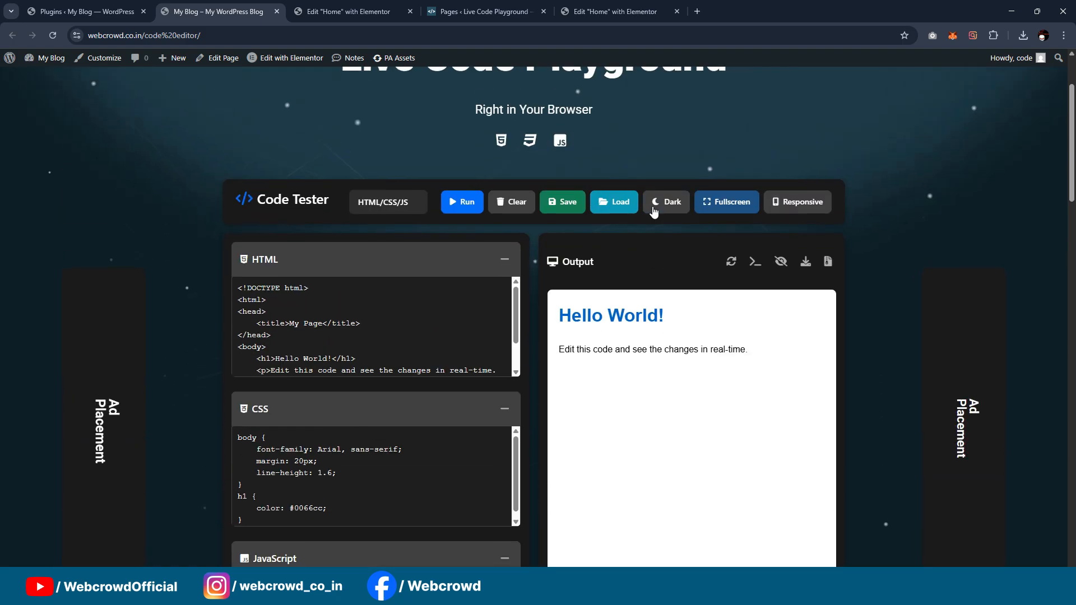
pyautogui.scroll(2, 653, 212)
pyautogui.scroll(-5, 659, 203)
pyautogui.scroll(4, 659, 210)
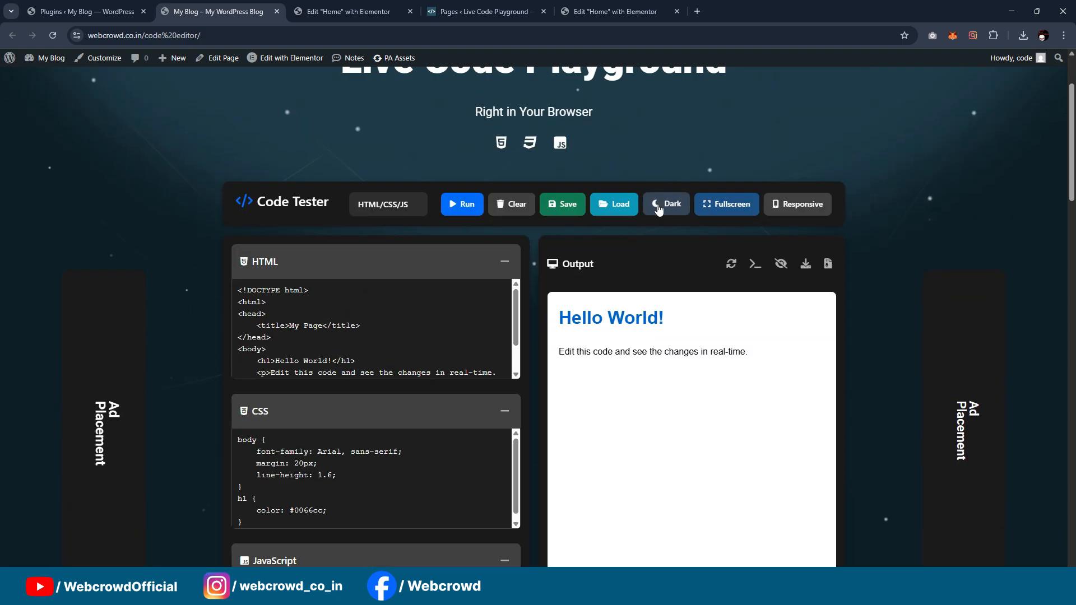
pyautogui.scroll(2, 659, 210)
# Step: Go to the site's plugin administration and open the upload form for adding a new plugin
pyautogui.click(87, 11)
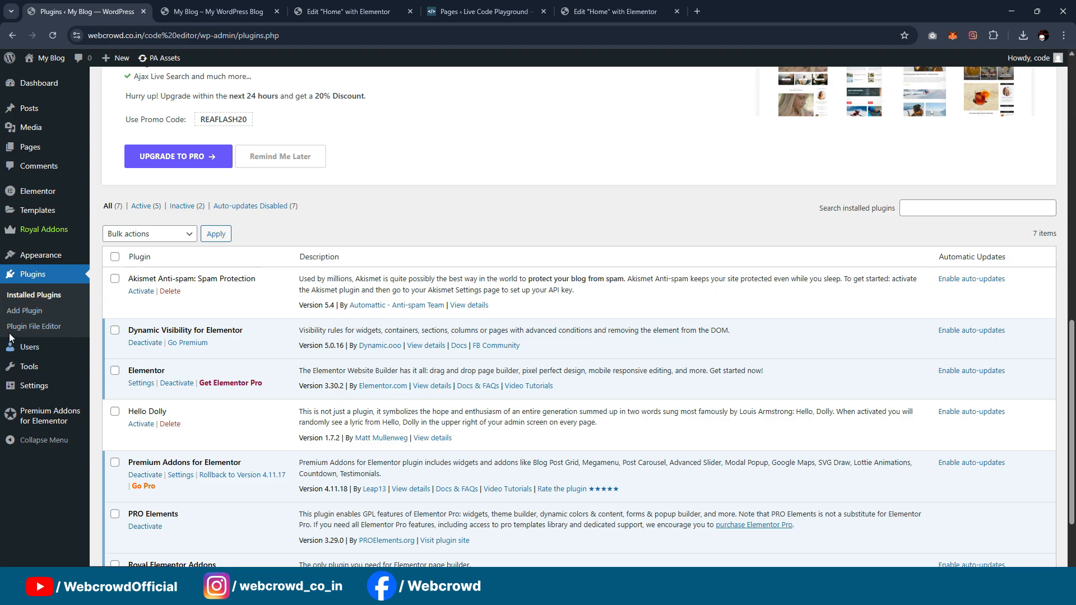
pyautogui.click(40, 312)
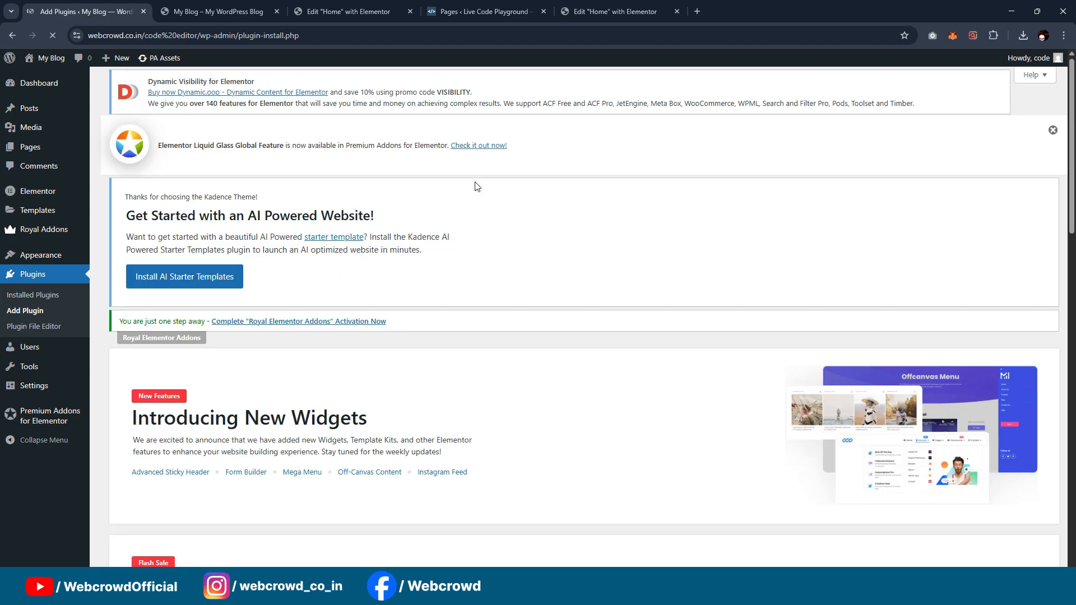
pyautogui.scroll(-2, 464, 188)
pyautogui.scroll(-2, 464, 188)
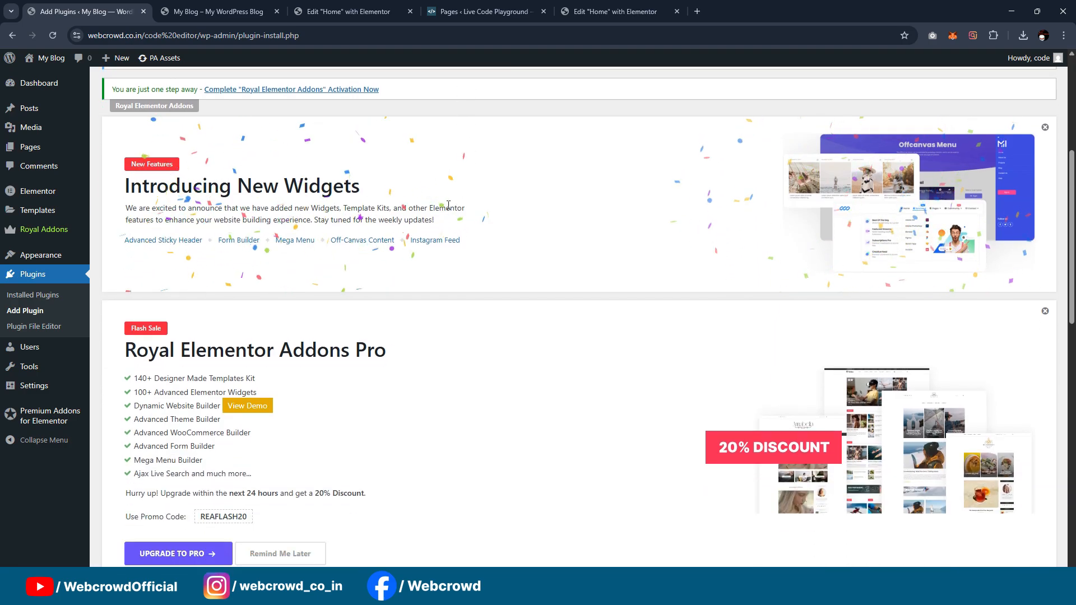
pyautogui.scroll(-4, 460, 192)
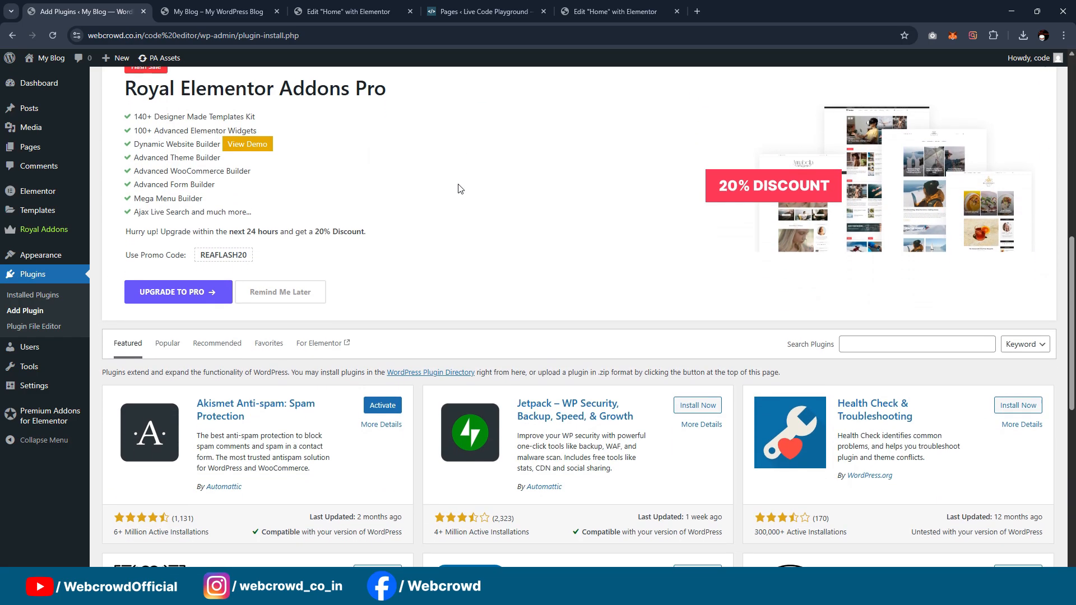
pyautogui.scroll(4, 462, 201)
pyautogui.scroll(5, 462, 200)
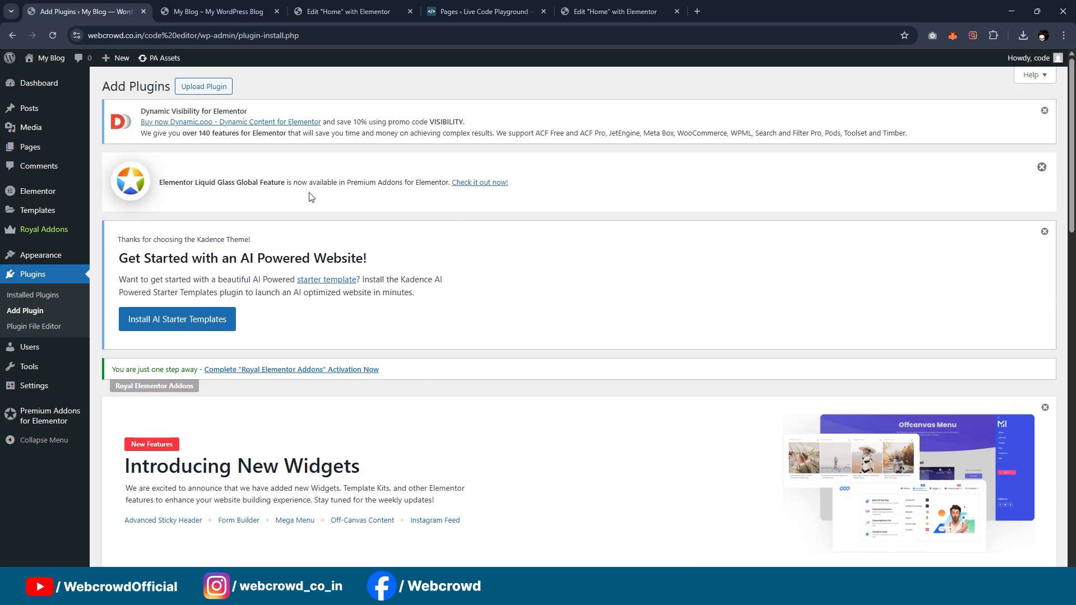
pyautogui.click(196, 88)
# Step: Install the plugin from code-tester-manager.zip and activate it
pyautogui.scroll(-5, 691, 217)
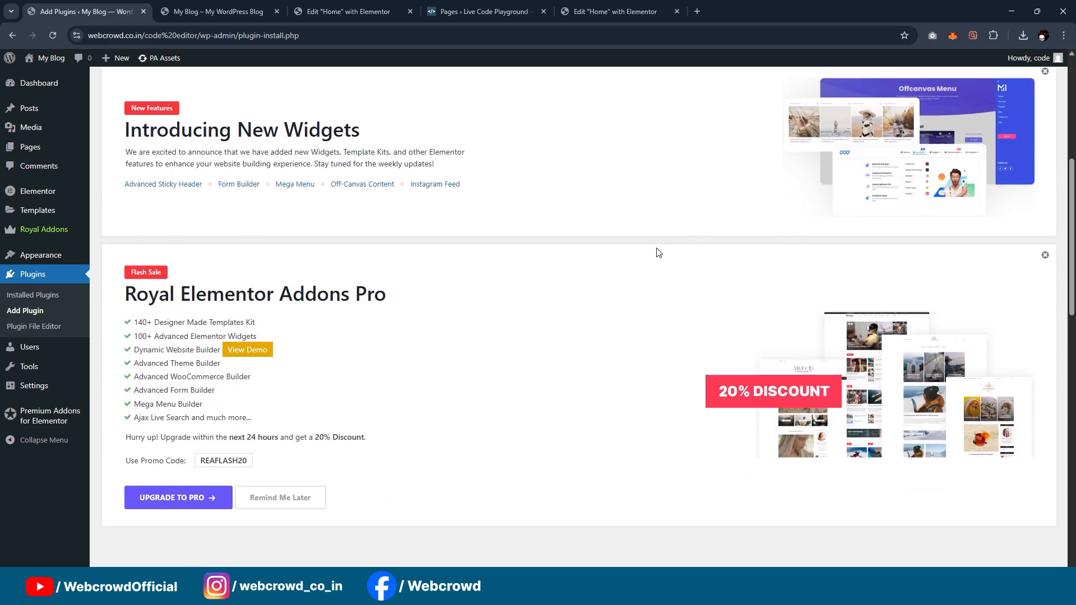
pyautogui.scroll(-3, 657, 228)
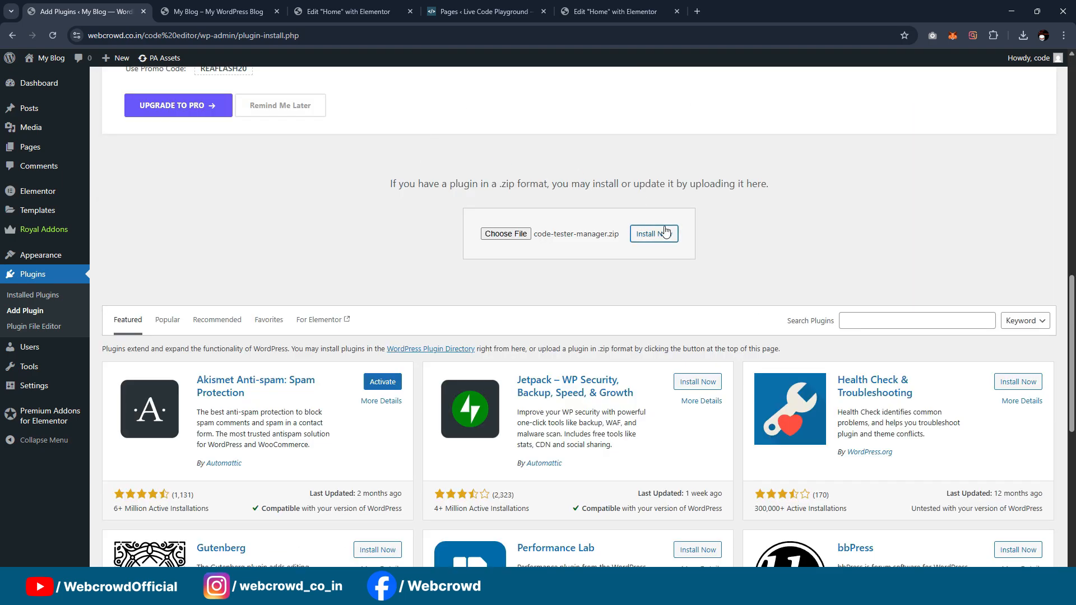
pyautogui.click(656, 231)
pyautogui.scroll(-5, 169, 397)
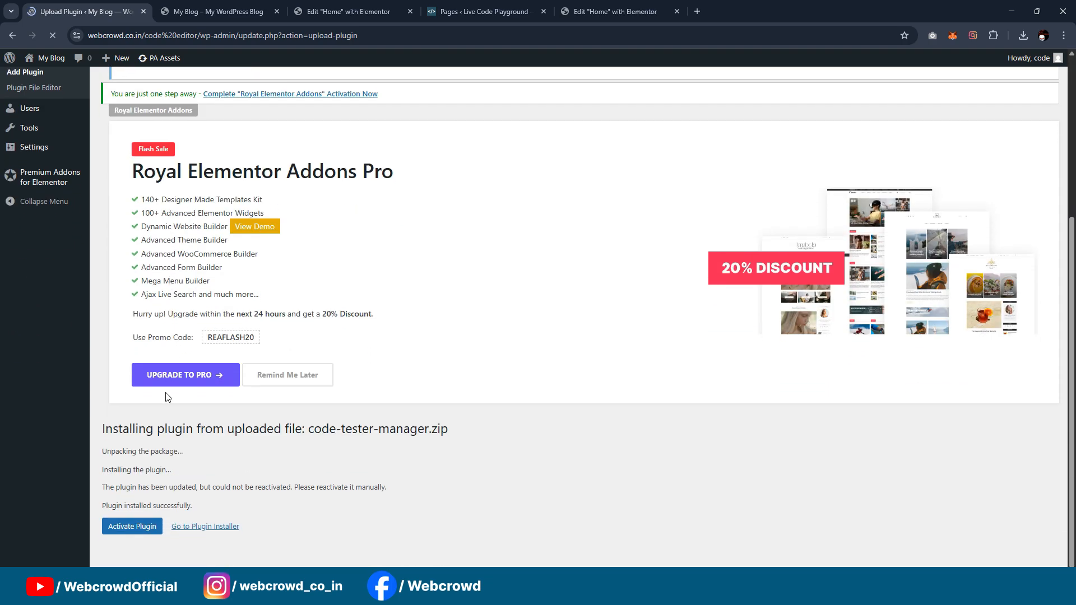
pyautogui.click(132, 528)
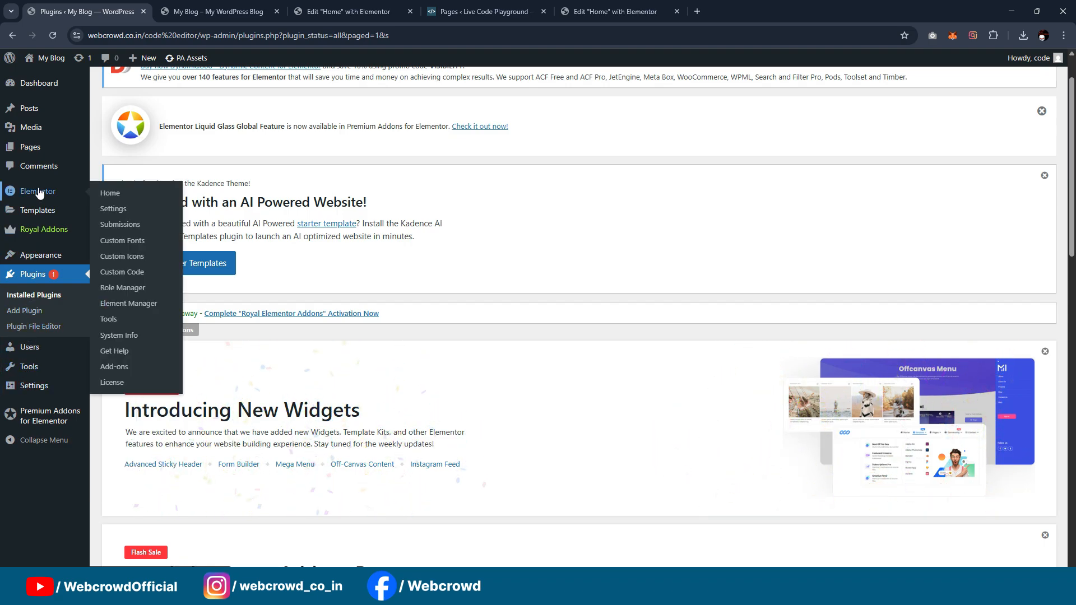
# Step: Return to the live home page, reload it, and check the Code Tester section
pyautogui.click(247, 6)
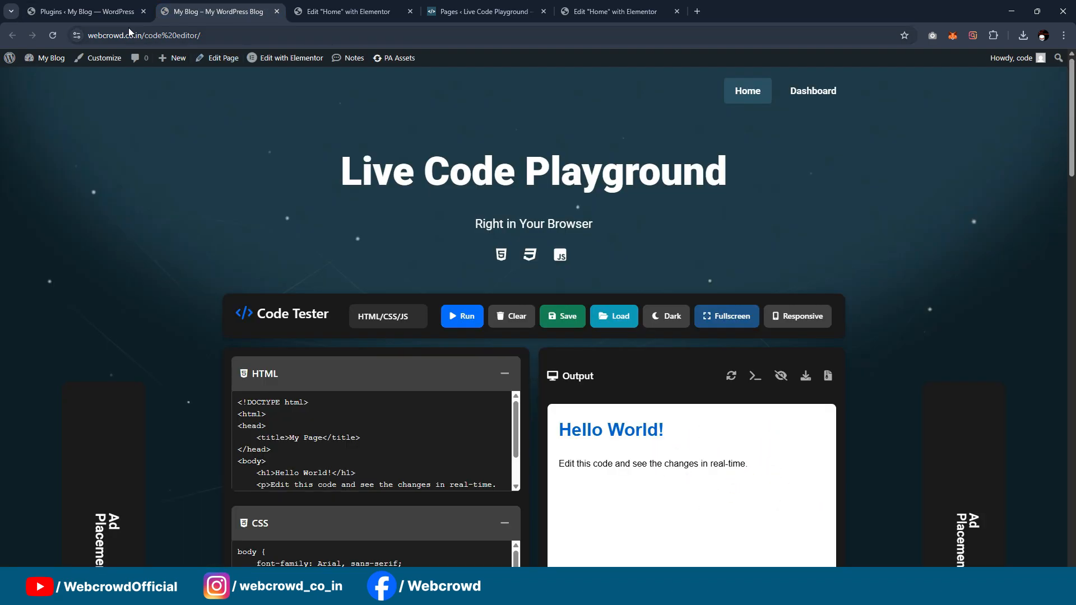
pyautogui.click(51, 37)
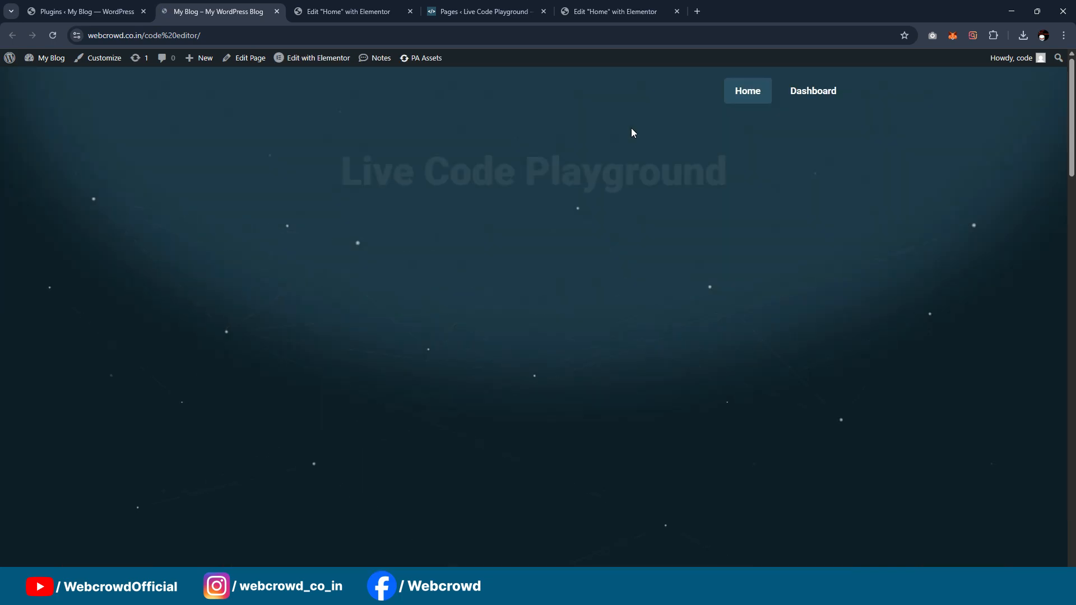
pyautogui.scroll(-3, 809, 180)
pyautogui.scroll(3, 574, 281)
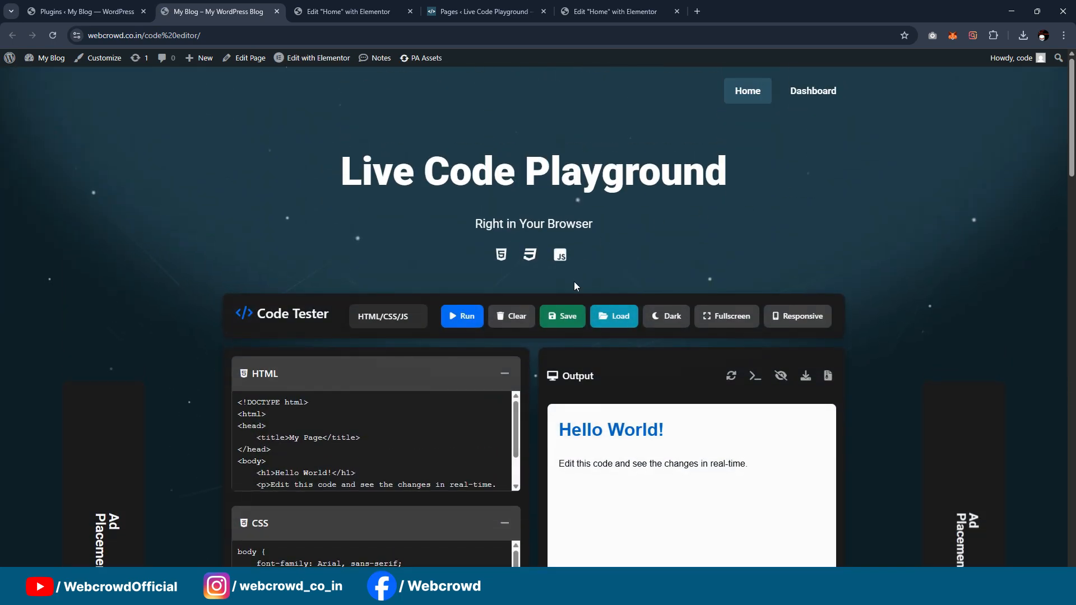
# Step: Try to save the Code Tester's current code as a public project named Webcrowd, and close the save dialog
pyautogui.click(563, 313)
pyautogui.click(467, 148)
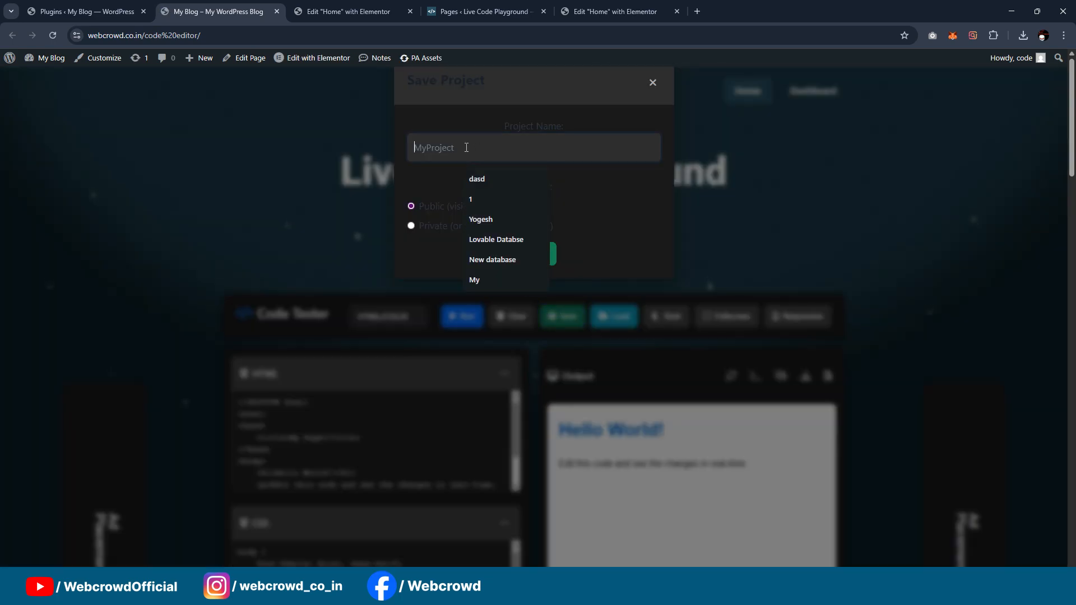
pyautogui.write('Webcrowd')
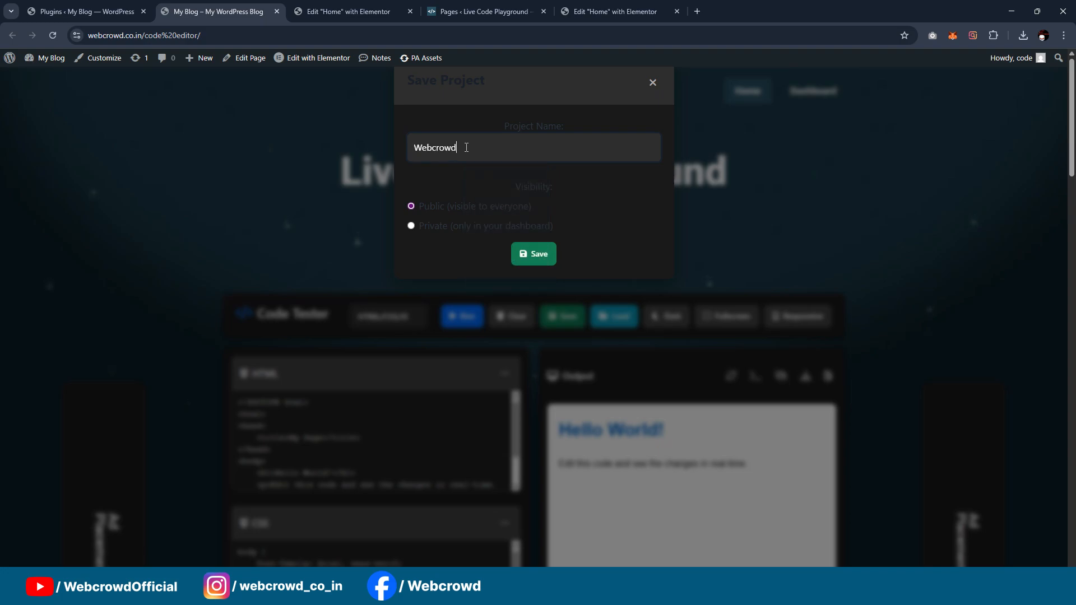
pyautogui.click(536, 257)
pyautogui.click(652, 83)
# Step: Go to the site's administration and open the Kadence theme's functions.php in the theme file editor
pyautogui.click(87, 11)
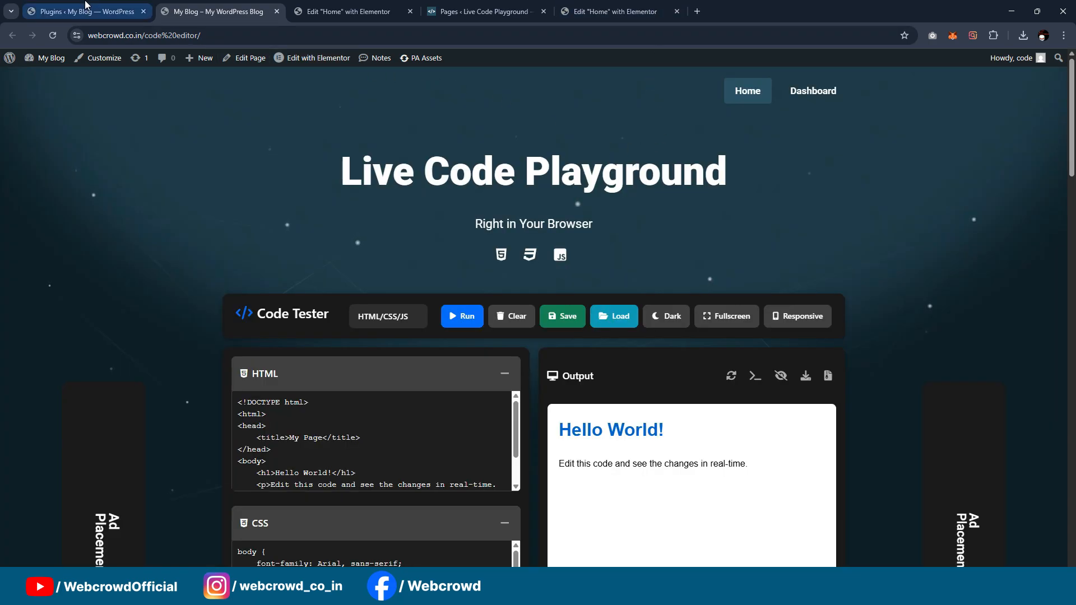
pyautogui.scroll(-15, 370, 272)
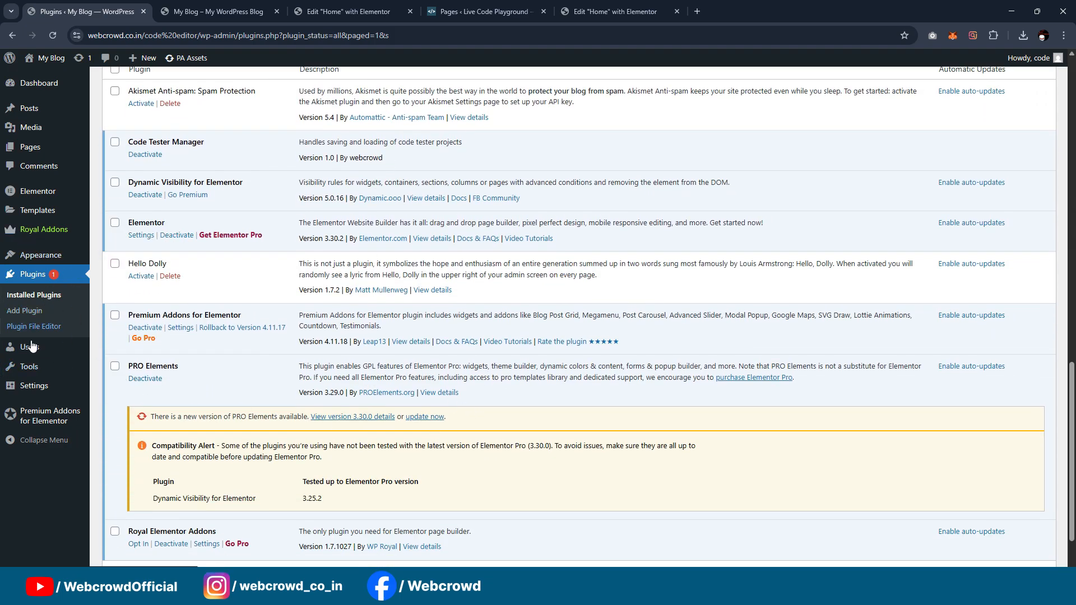
pyautogui.moveTo(35, 264)
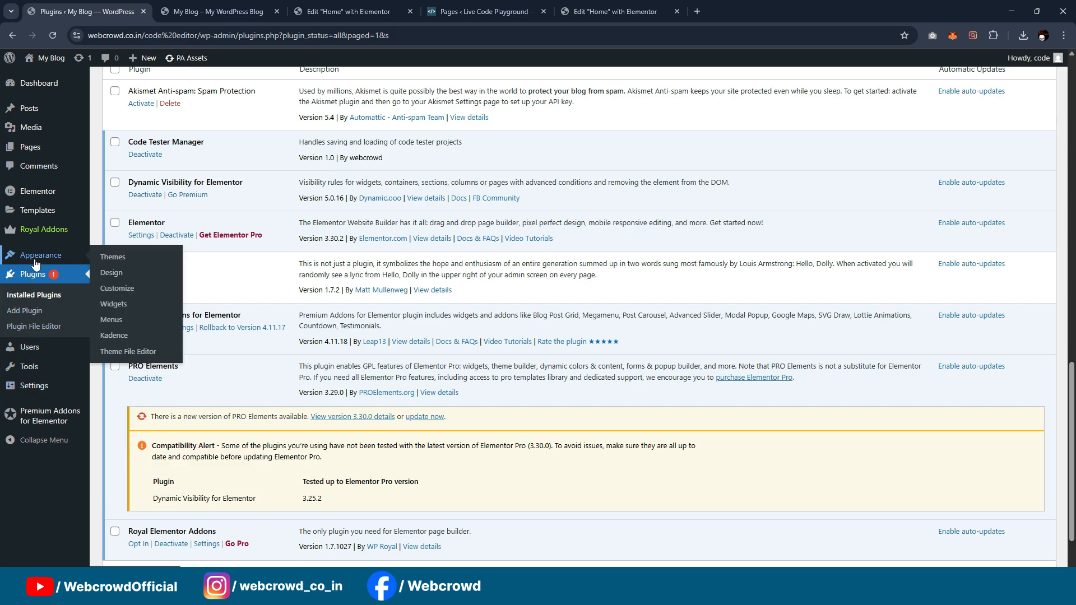
pyautogui.middleClick(134, 351)
pyautogui.click(187, 14)
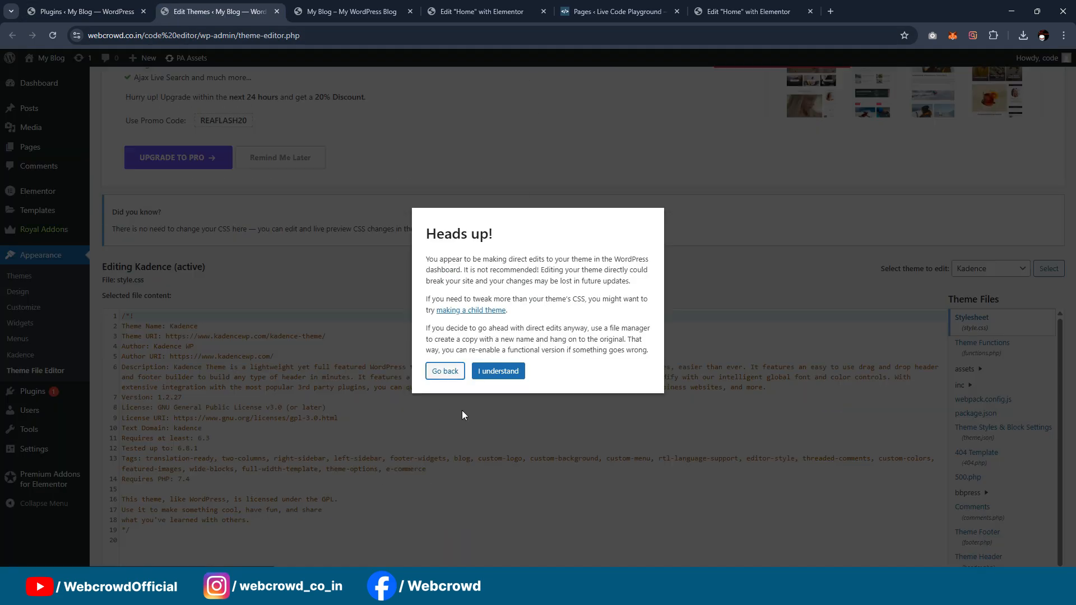
pyautogui.click(499, 371)
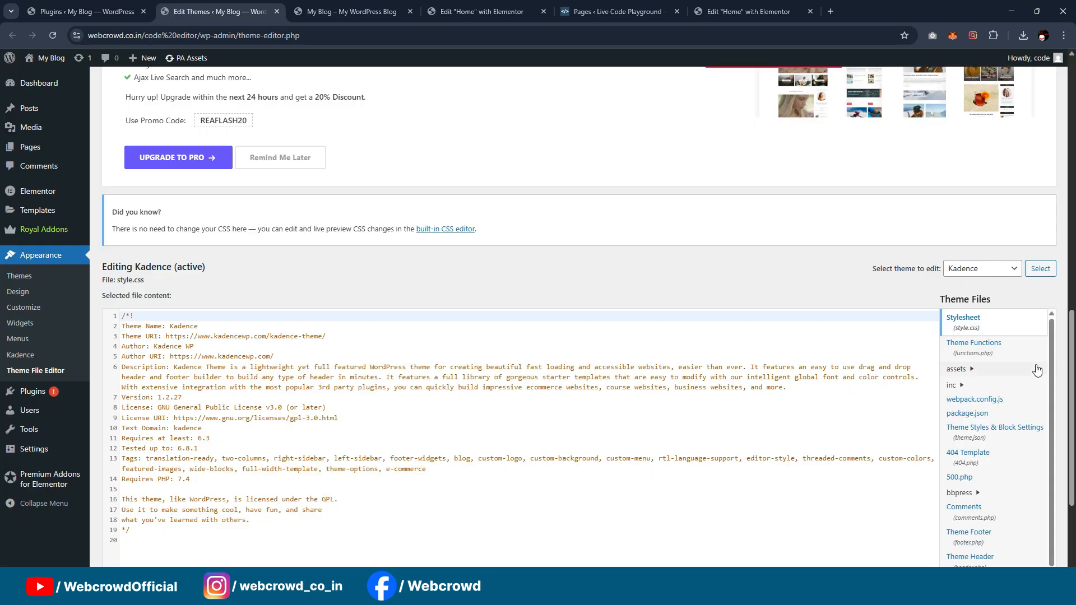
pyautogui.click(978, 348)
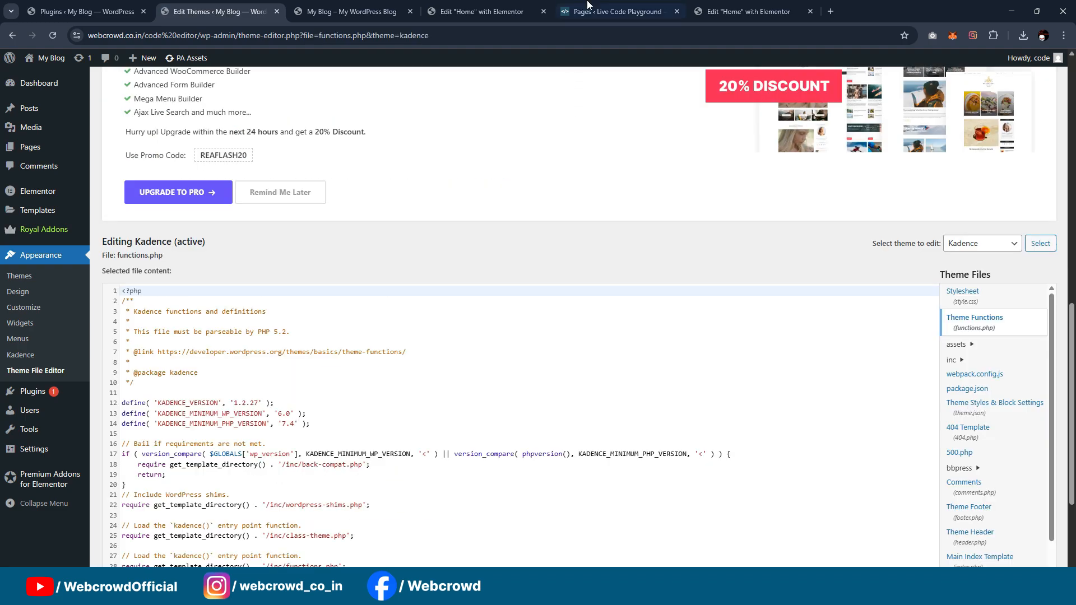
# Step: Add the reference site's enqueue_code_tester_scripts function and its add_action line to the end of functions.php, and update the file
pyautogui.click(617, 11)
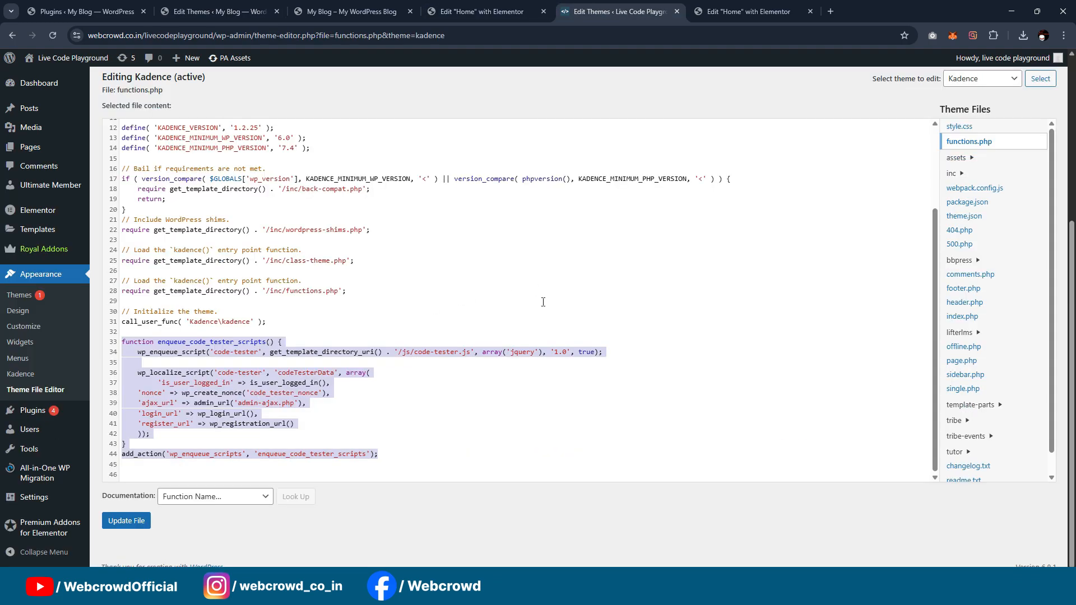
pyautogui.click(187, 6)
pyautogui.scroll(-3, 389, 459)
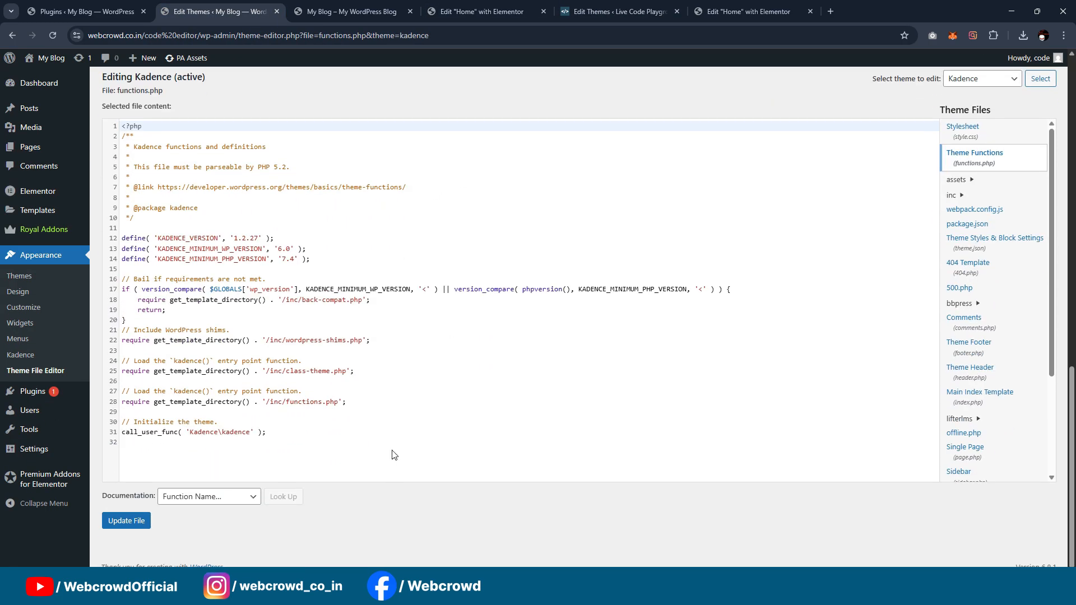
pyautogui.click(338, 467)
pyautogui.press('Return')
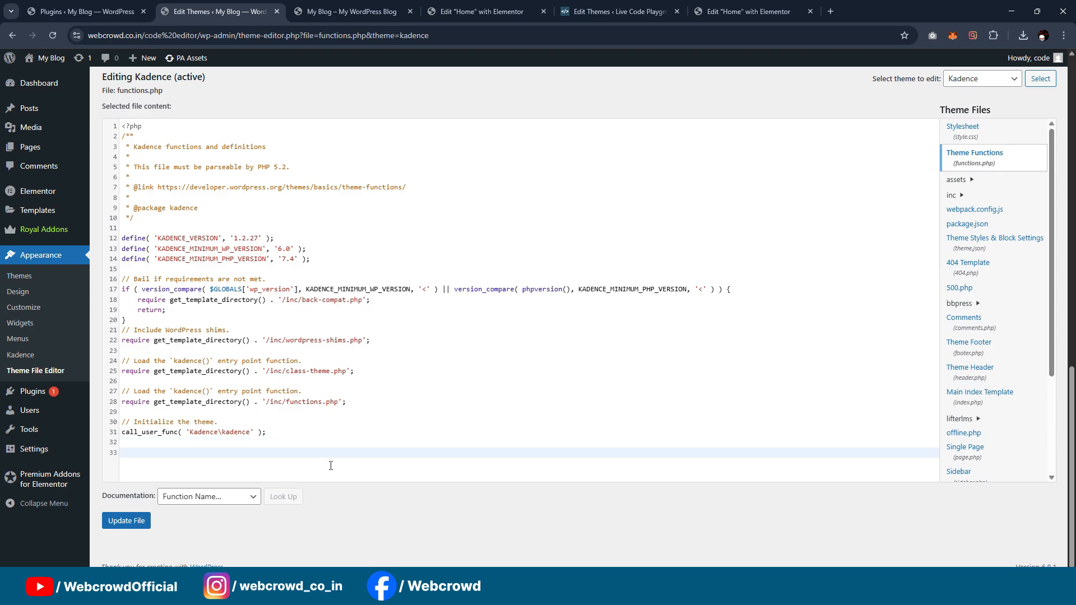
pyautogui.write("function enqueue_code_tester_scripts() {     wp_enqueue_script('code-tester', get_template_directory_uri() . '/js/code-tester.js', array('jquery'), '1.0', true);      wp_localize_script('code-tester', 'codeTesterData', array(         'is_user_logged_in' => is_user_logged_in(),     'nonce' => wp_create_nonce('code_tester_nonce'),     'ajax_url' => admin_url('admin-ajax.php'),     'login_url' => wp_login_url(),     'register_url' => wp_registration_url()     )); } add_action('wp_enqueue_scripts', 'enqueue_code_tester_scripts');")
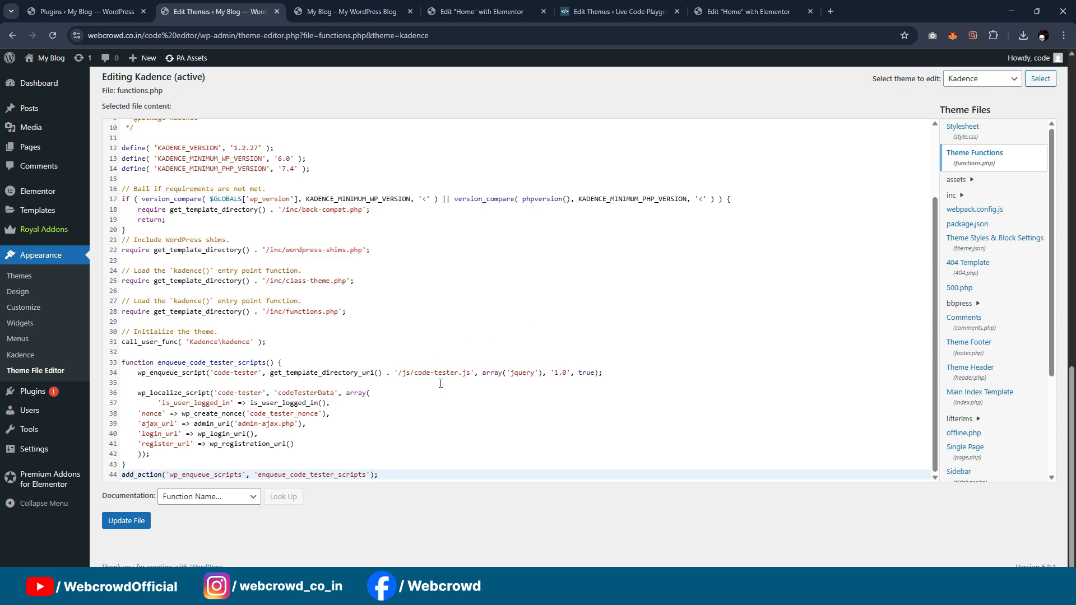
pyautogui.click(147, 515)
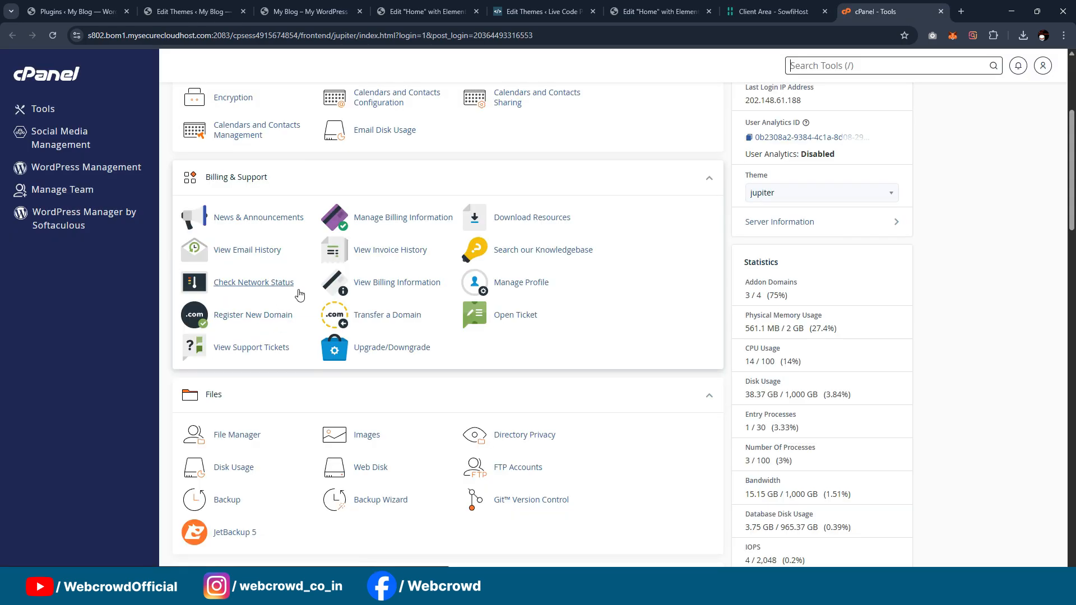
# Step: Open cPanel's File Manager, enter the public_html/code editor folder, and check its codeeditor subfolder
pyautogui.click(225, 440)
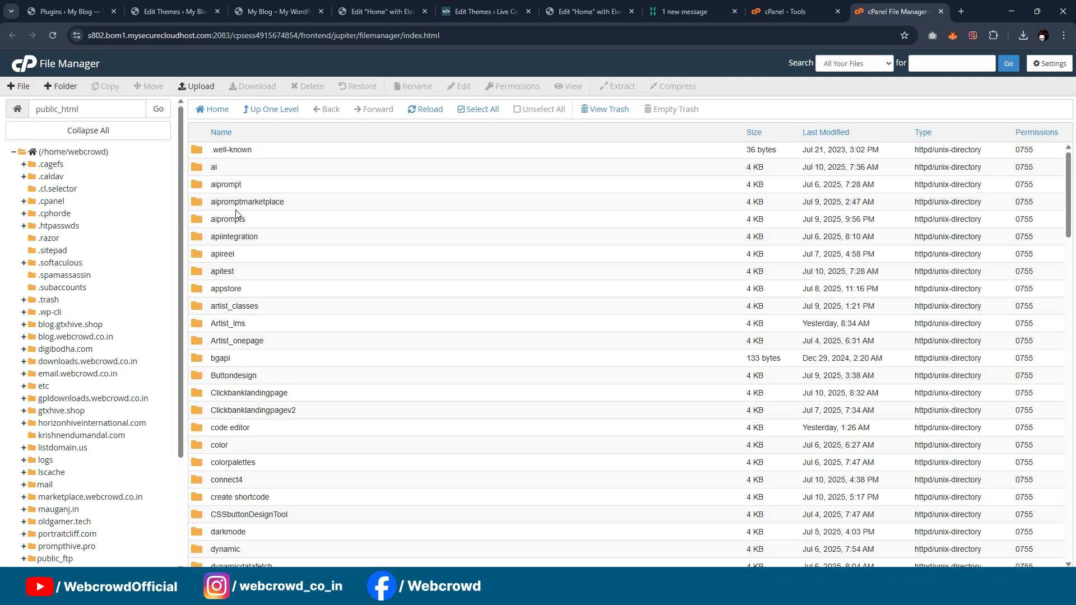
pyautogui.scroll(-5, 254, 235)
pyautogui.scroll(3, 217, 274)
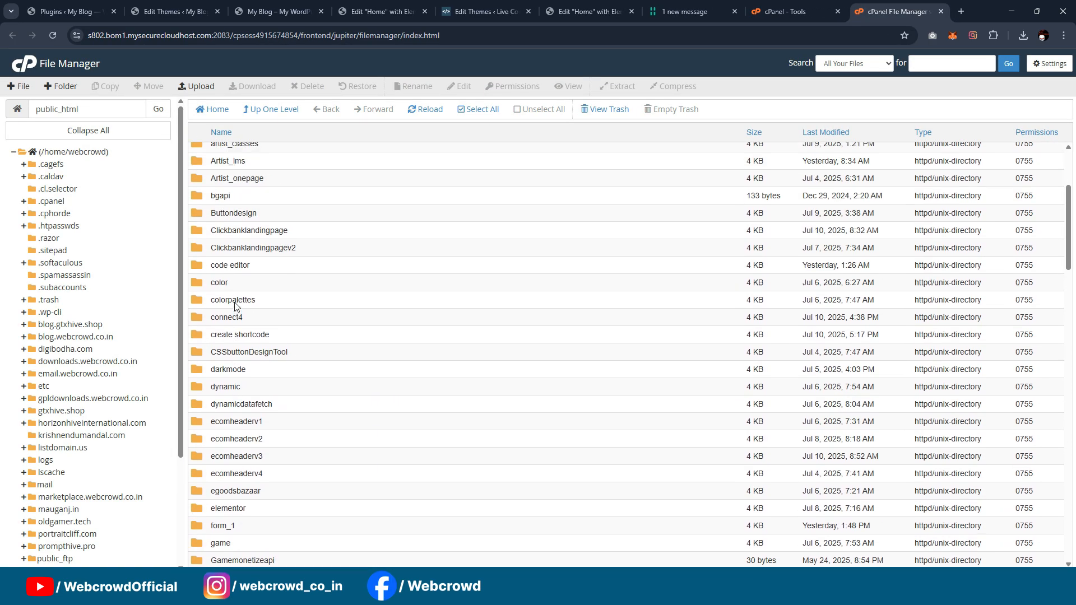
pyautogui.doubleClick(196, 320)
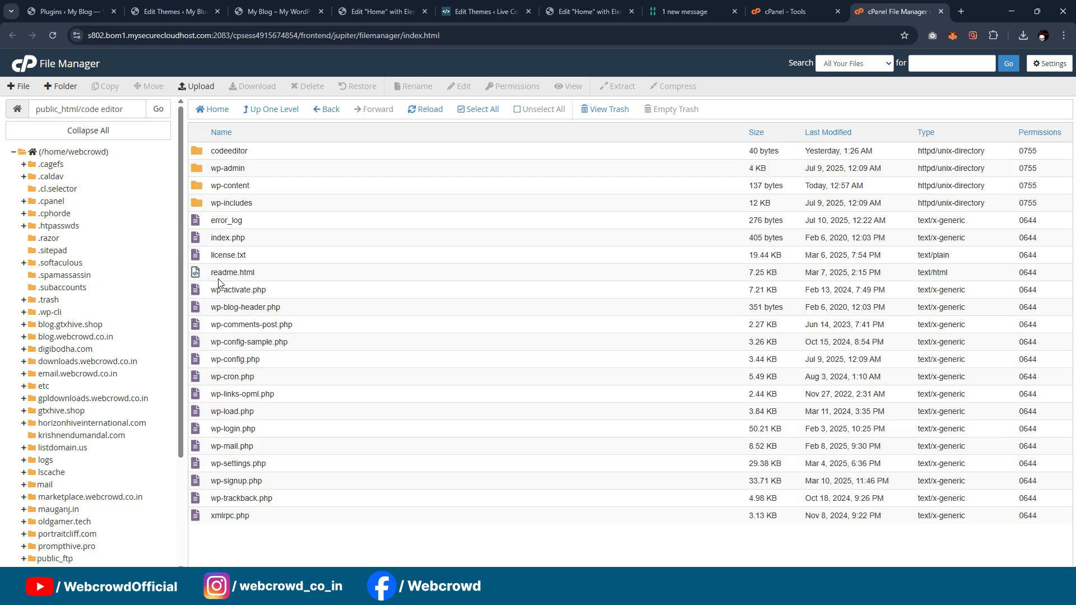
pyautogui.doubleClick(203, 150)
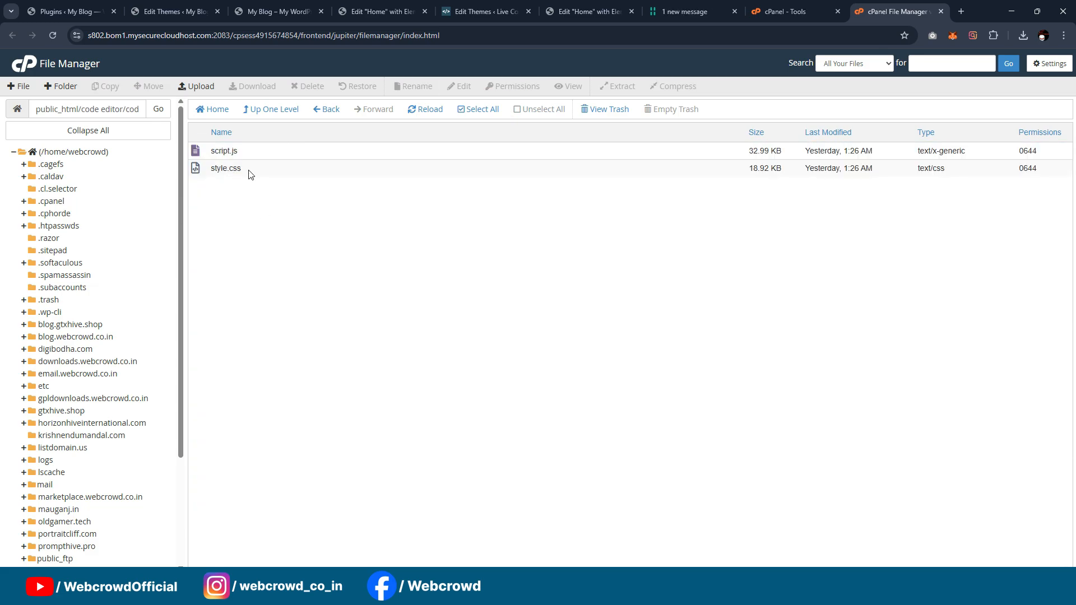
pyautogui.click(281, 110)
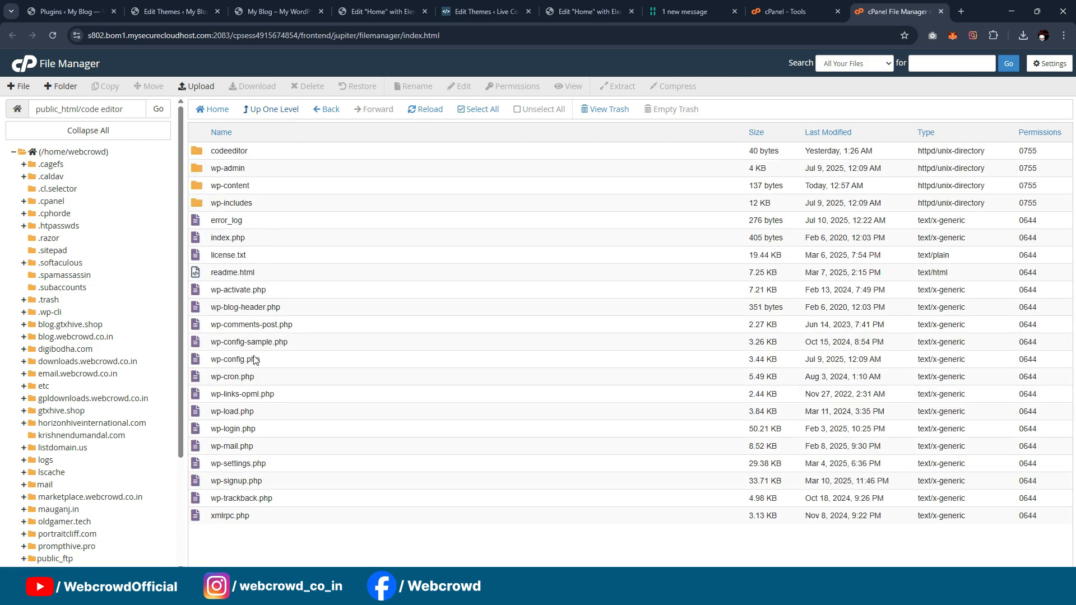
# Step: Upload code-projects.css to the Kadence theme's wp-content/themes/kadence/assets/css folder
pyautogui.doubleClick(197, 187)
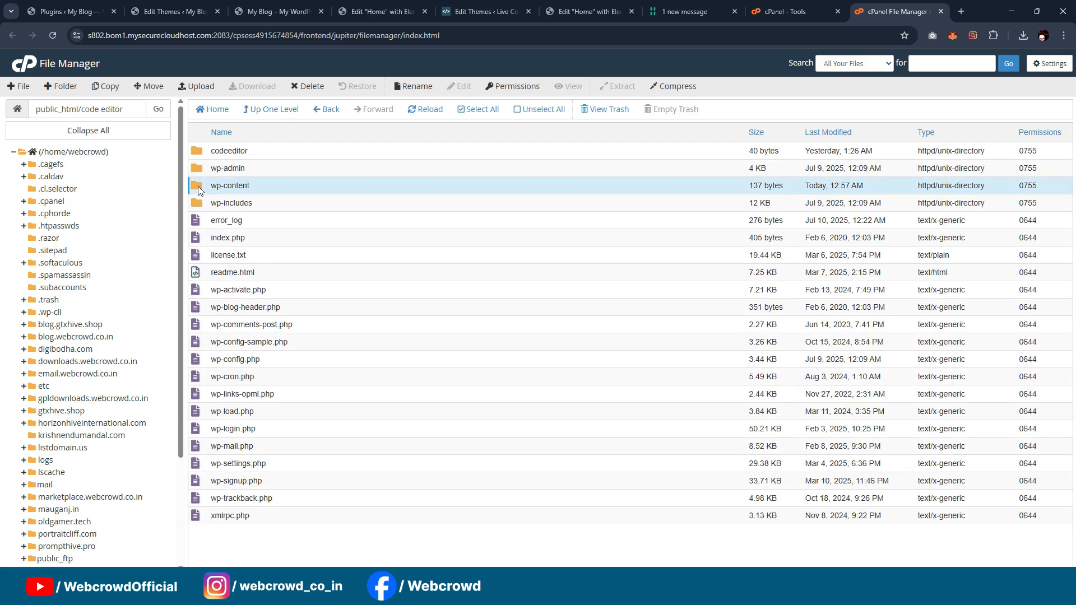
pyautogui.doubleClick(197, 173)
pyautogui.doubleClick(213, 151)
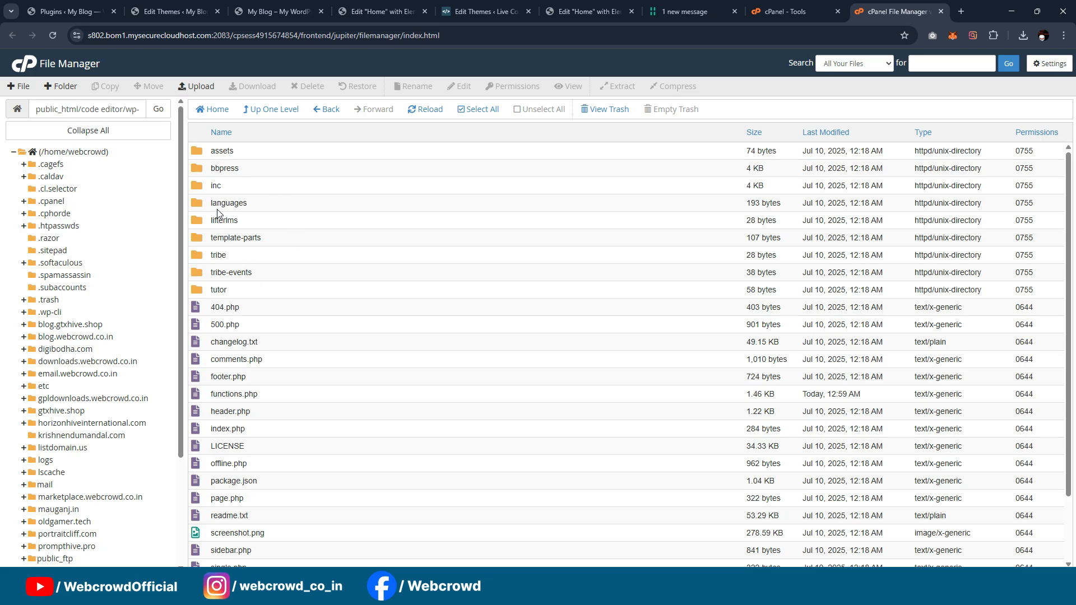
pyautogui.doubleClick(207, 155)
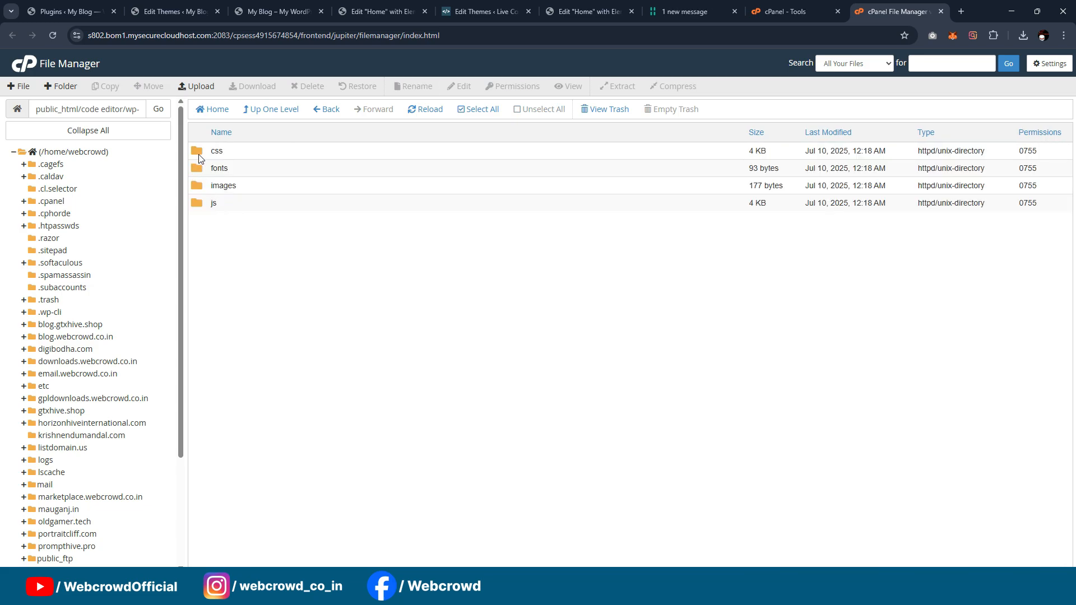
pyautogui.doubleClick(199, 155)
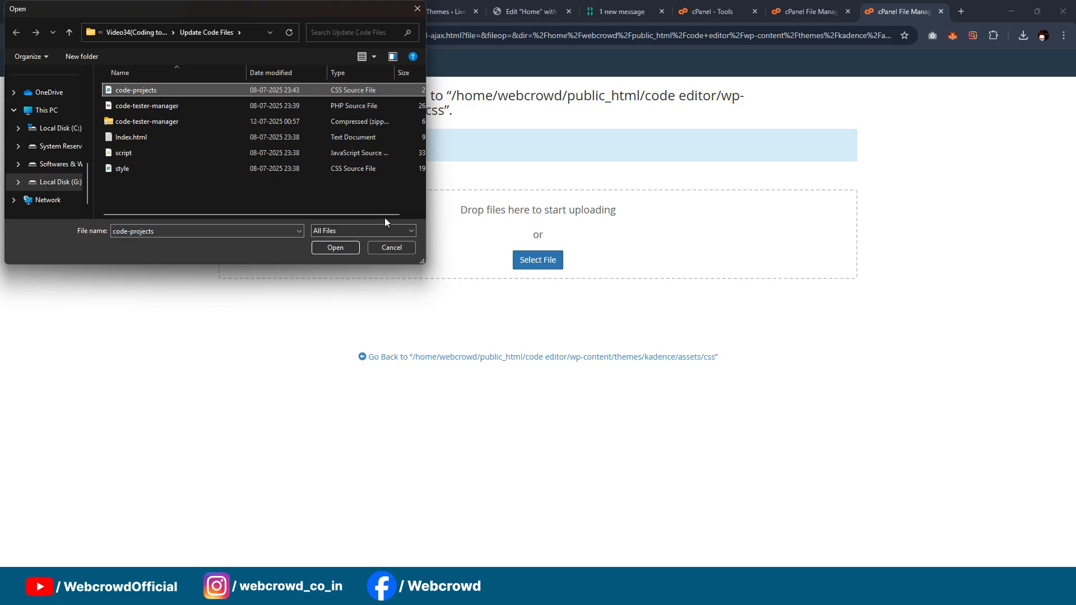
pyautogui.click(335, 247)
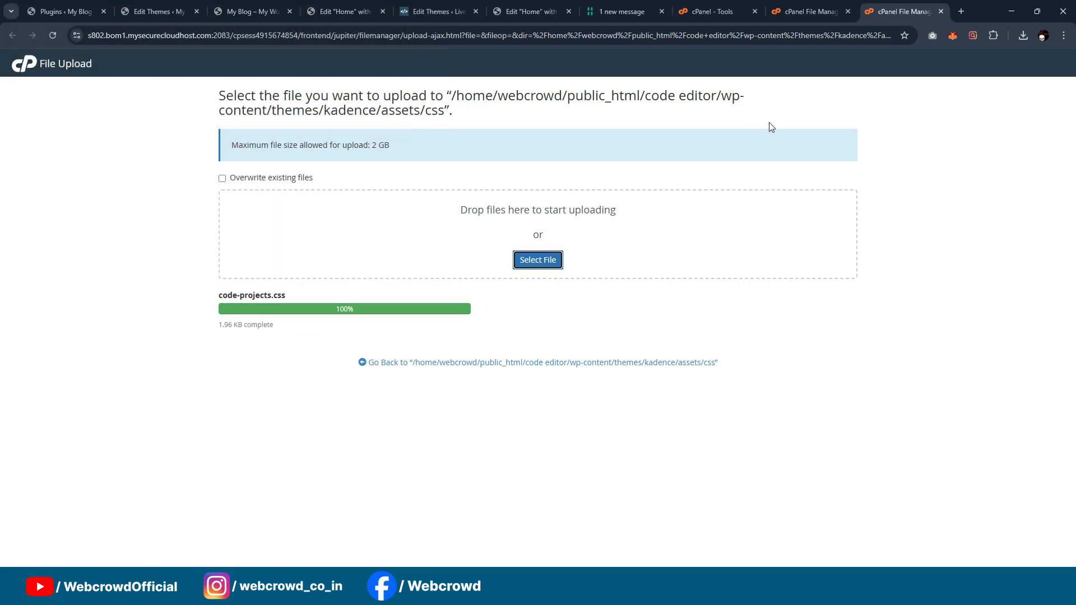
pyautogui.click(942, 11)
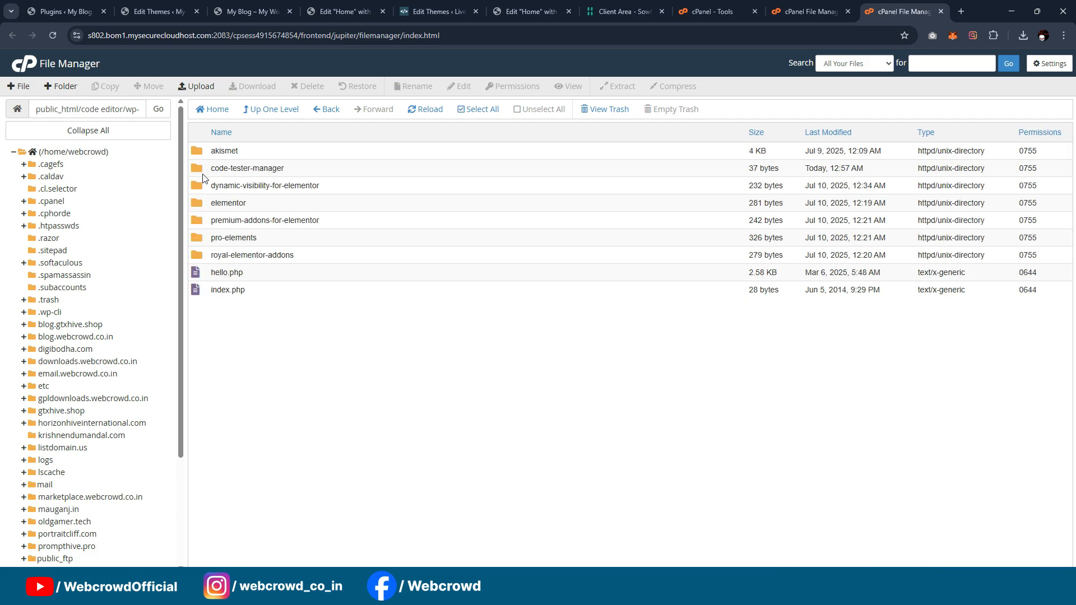
# Step: Check the installed code-tester-manager plugin folder and the livecodeplayground site folder in the file manager
pyautogui.doubleClick(203, 172)
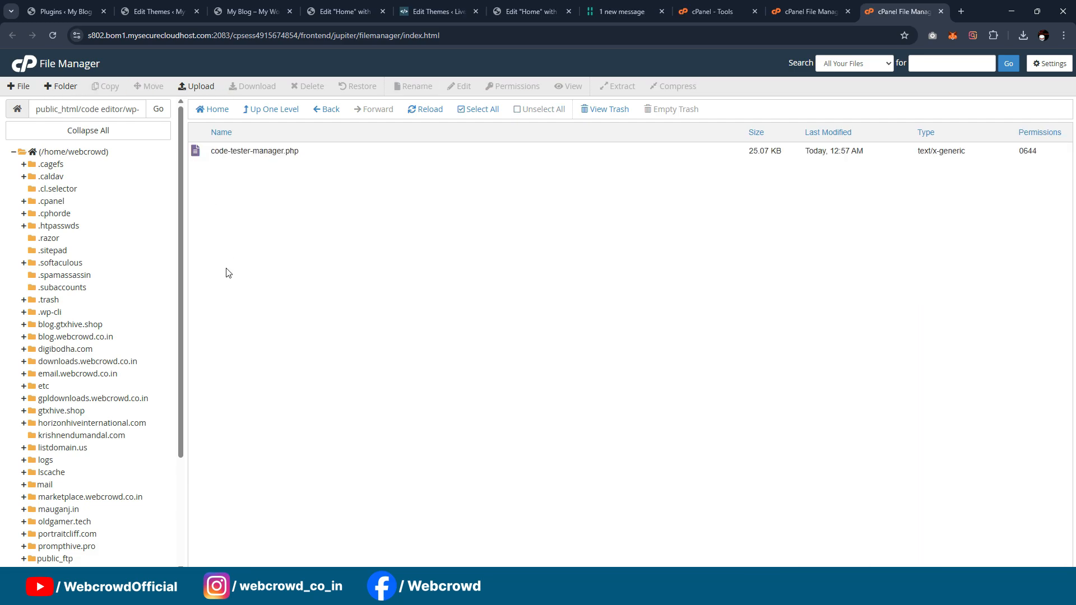
pyautogui.click(802, 11)
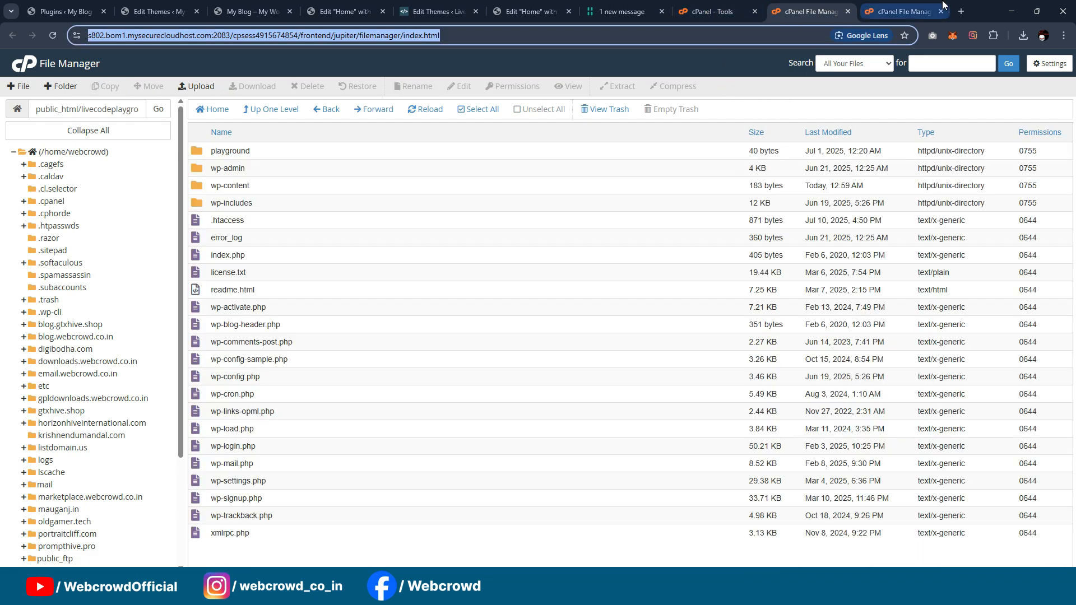
pyautogui.click(902, 12)
pyautogui.click(731, 5)
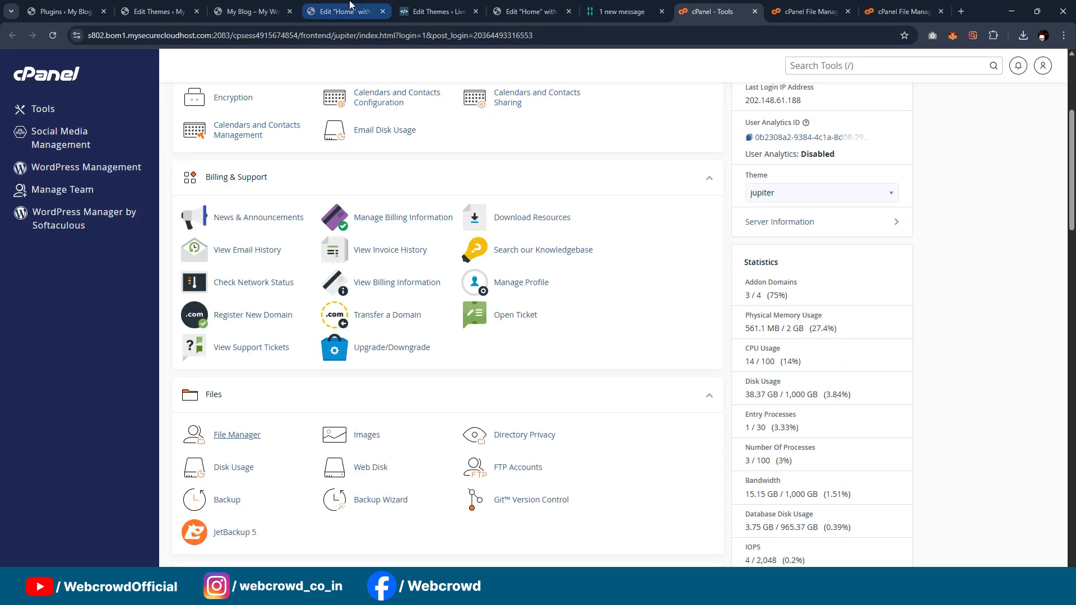
# Step: Return to the live home page, reload it, and look over the Code Tester's editors and output
pyautogui.click(254, 10)
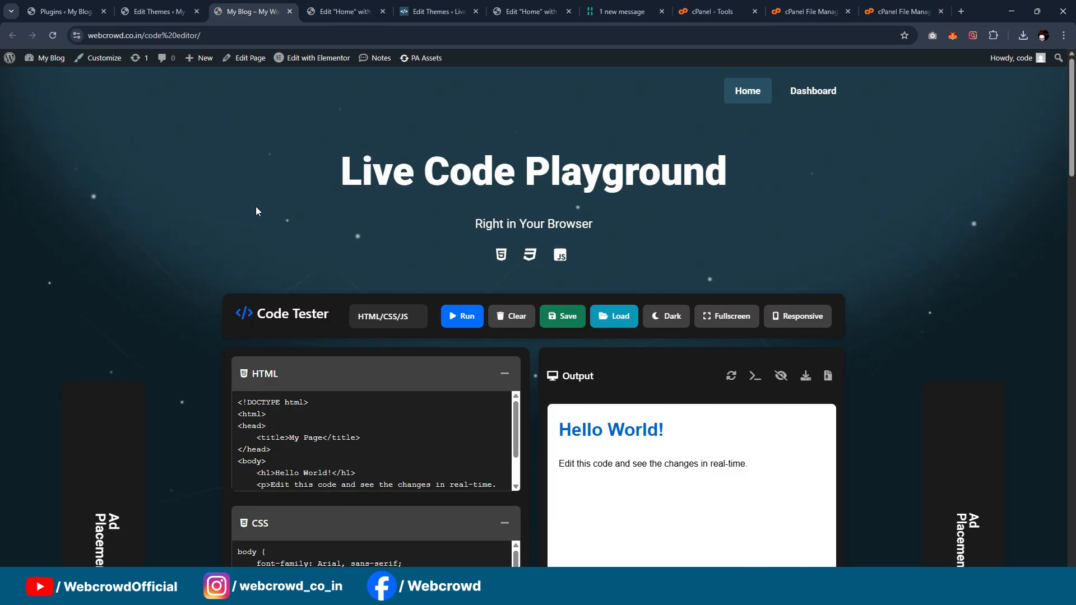
pyautogui.press('F5')
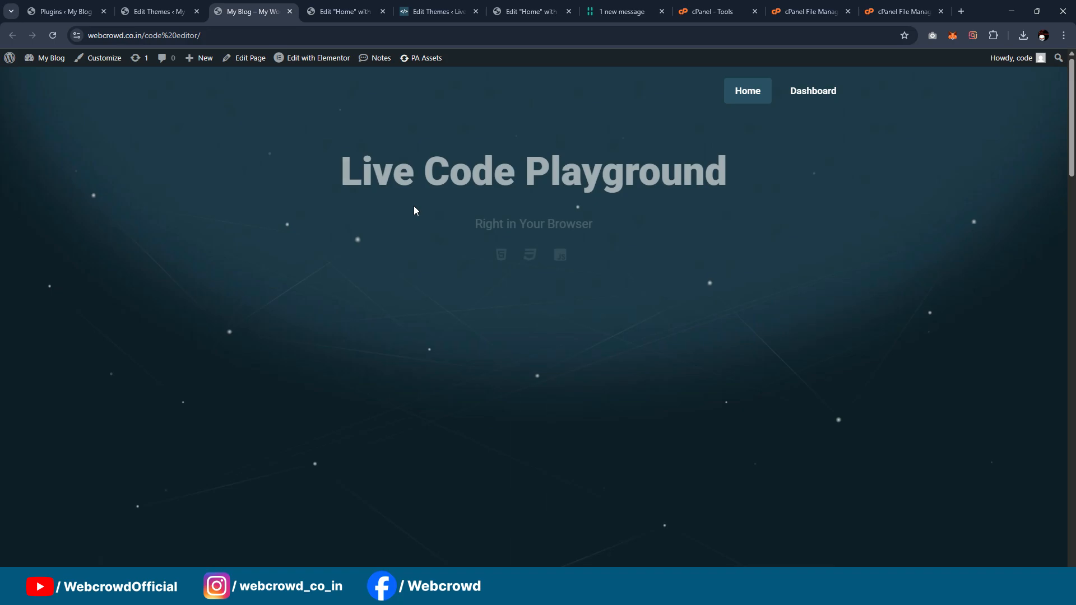
pyautogui.scroll(-1, 704, 202)
pyautogui.scroll(-2, 715, 219)
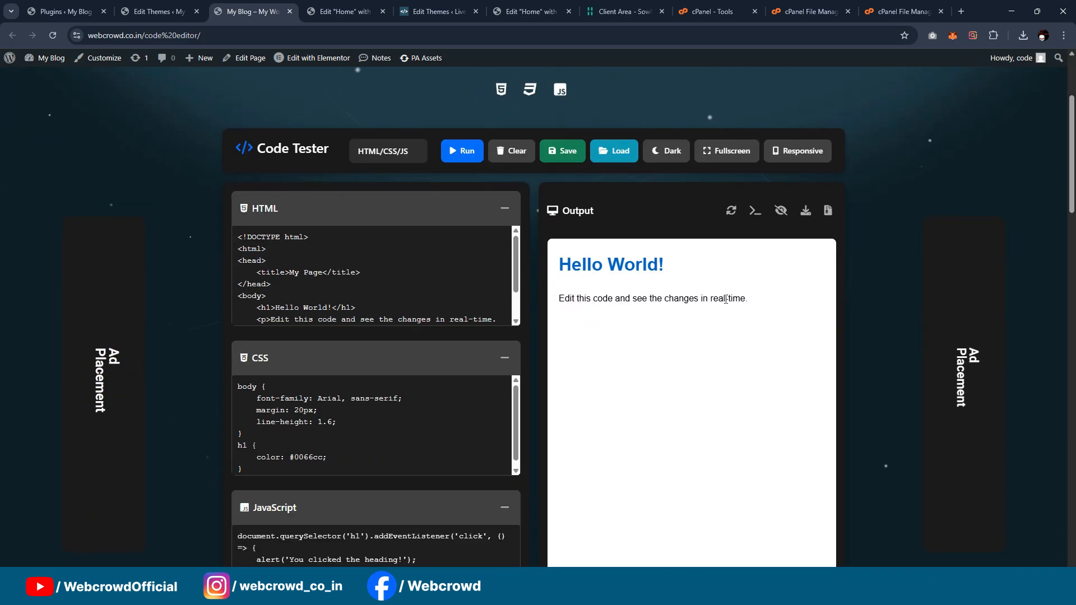
pyautogui.scroll(3, 628, 297)
pyautogui.scroll(1, 615, 292)
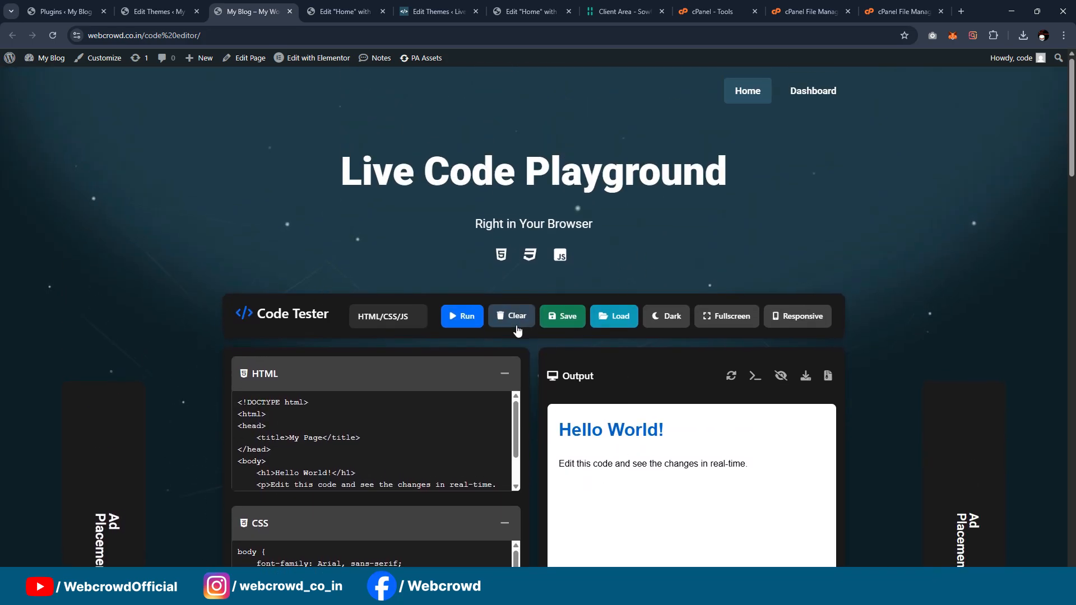
# Step: Save the Code Tester's current code as a public project, entering a person's first name as the project name
pyautogui.click(558, 316)
pyautogui.click(495, 156)
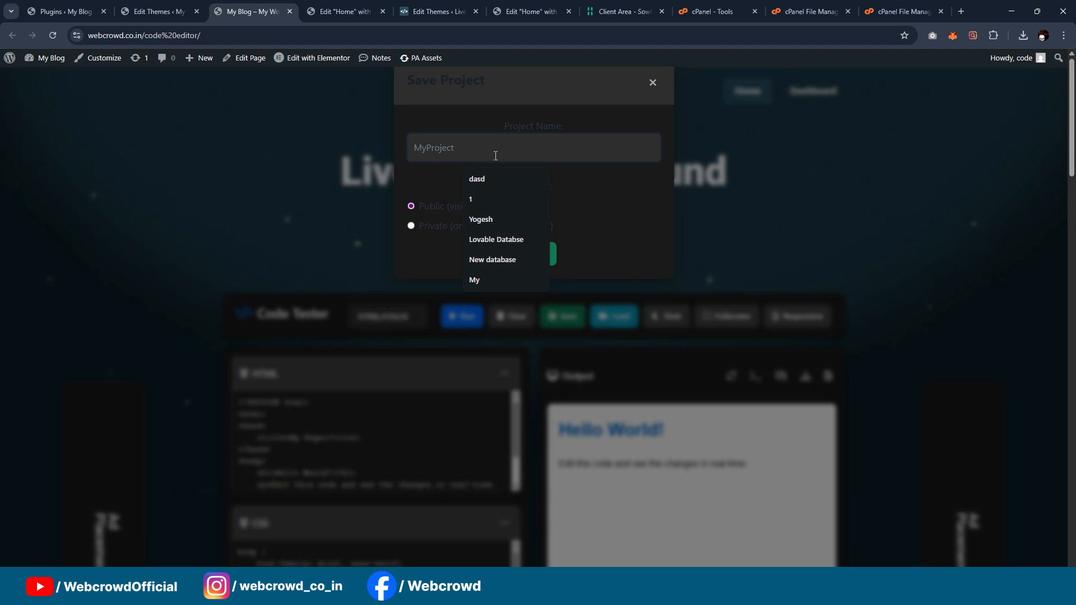
pyautogui.write('Yogesh')
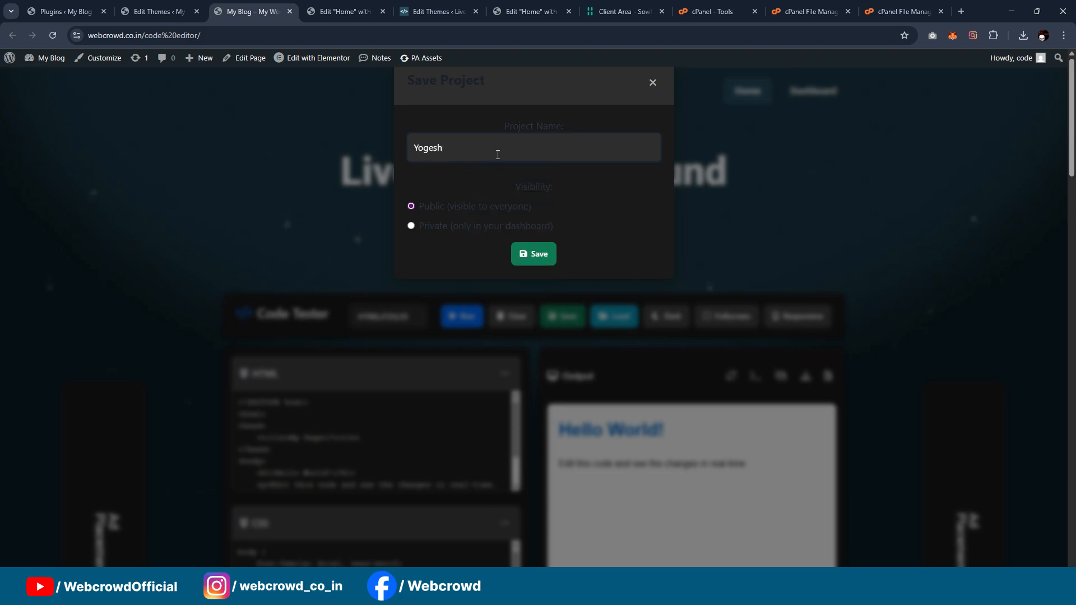
pyautogui.click(532, 259)
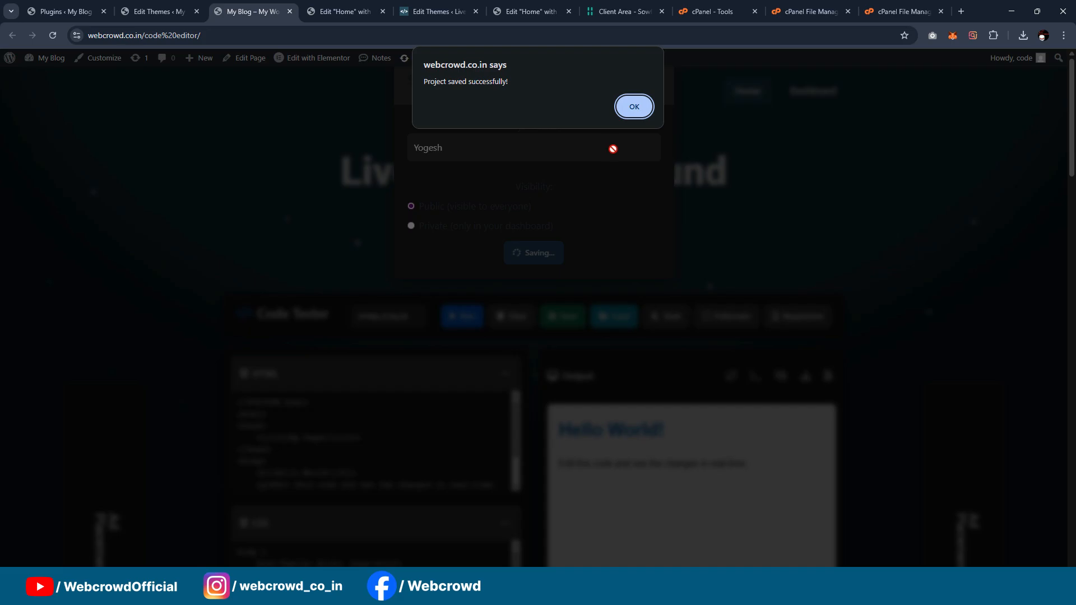
pyautogui.press('Return')
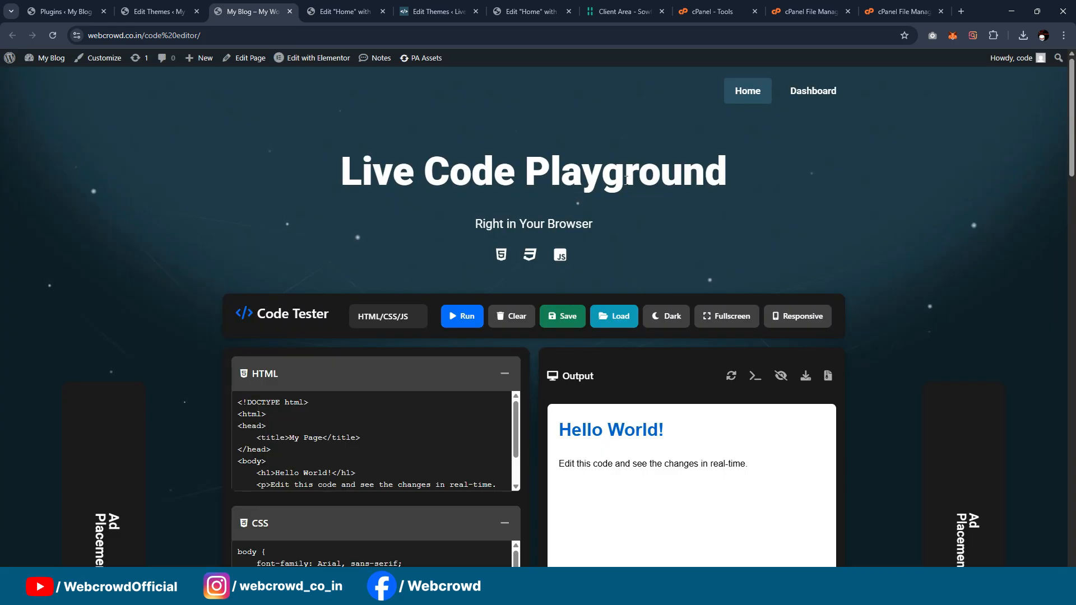
# Step: Load the saved public project back into the Code Tester from its Saved Projects list
pyautogui.scroll(-5, 628, 179)
pyautogui.scroll(5, 628, 179)
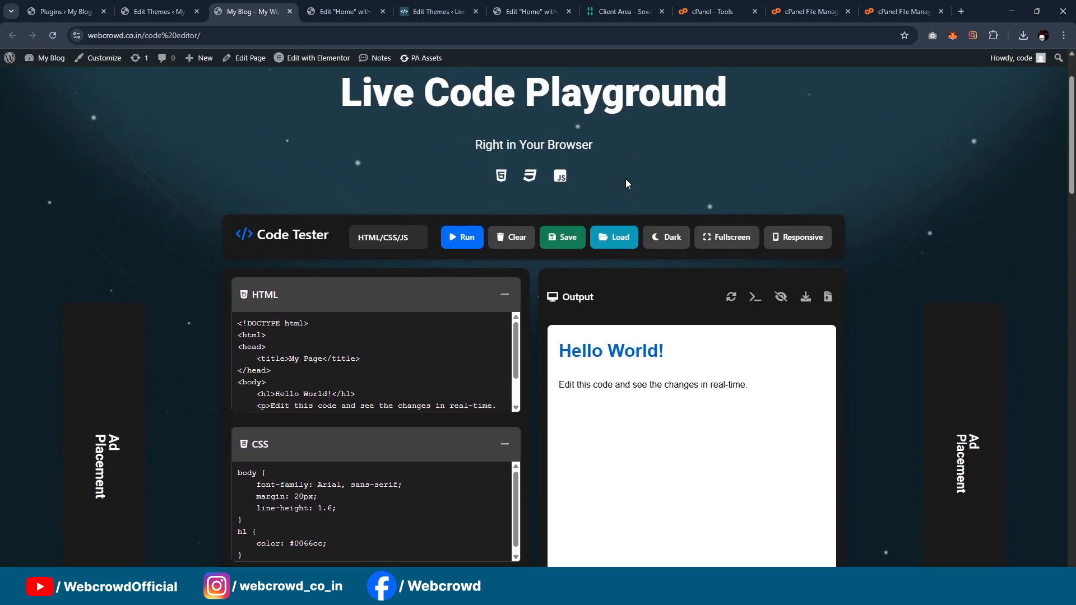
pyautogui.click(822, 6)
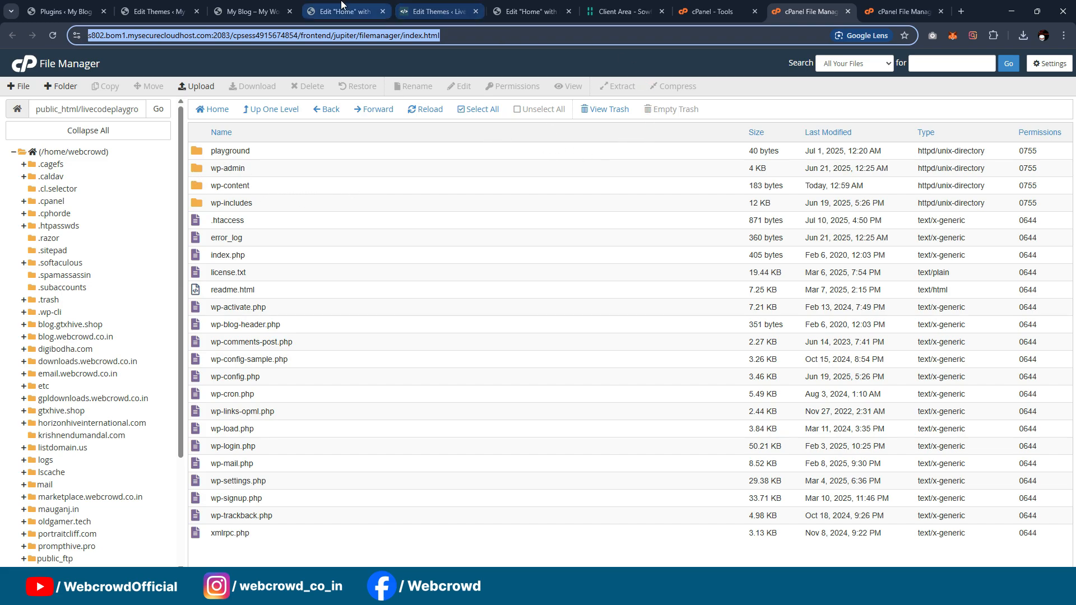
pyautogui.click(252, 11)
pyautogui.scroll(-3, 515, 194)
pyautogui.scroll(-4, 515, 194)
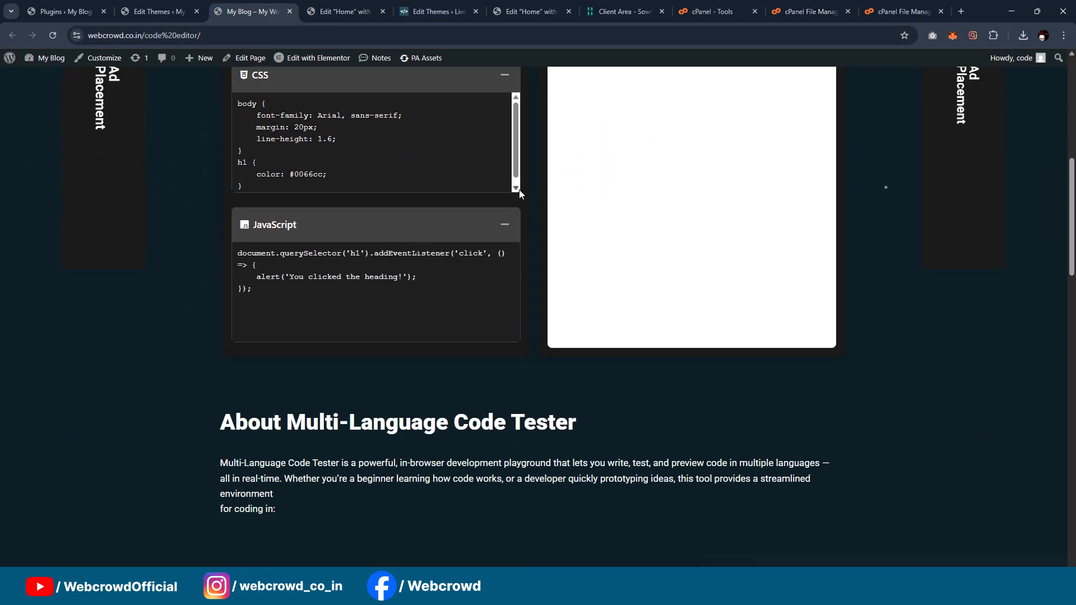
pyautogui.scroll(5, 561, 202)
pyautogui.click(604, 207)
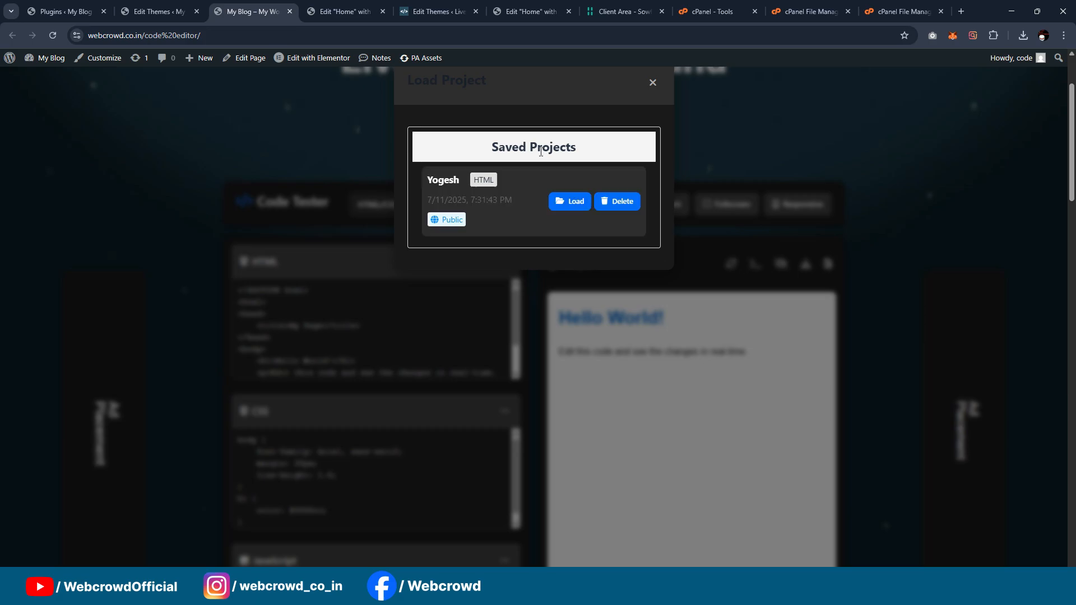
pyautogui.click(572, 203)
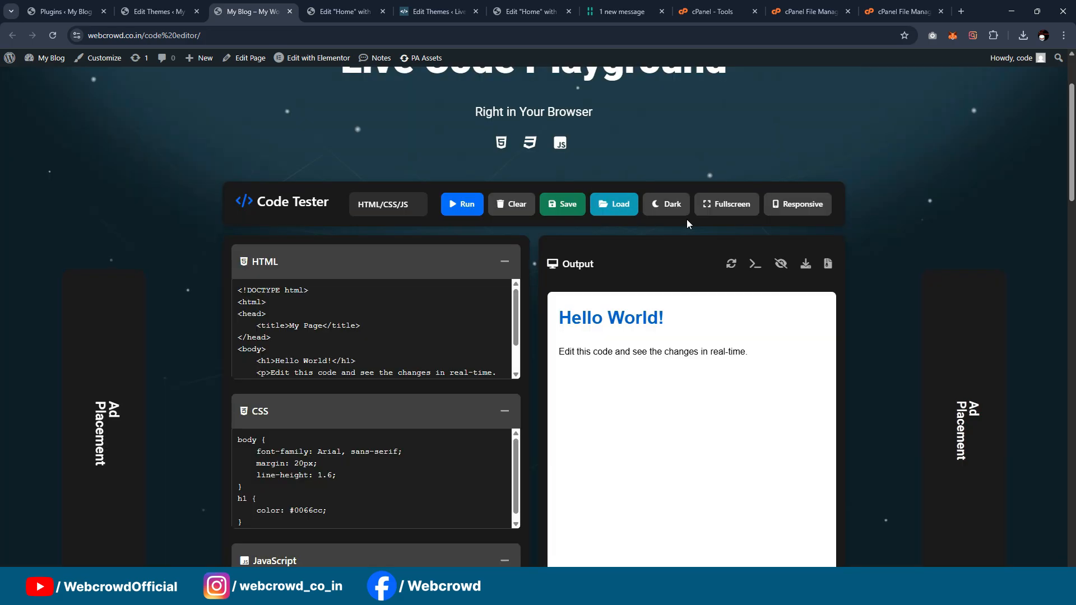
# Step: Preview the Code Tester in fullscreen, return to the normal view, and look over the About section on the home page
pyautogui.scroll(-1, 753, 170)
pyautogui.click(729, 147)
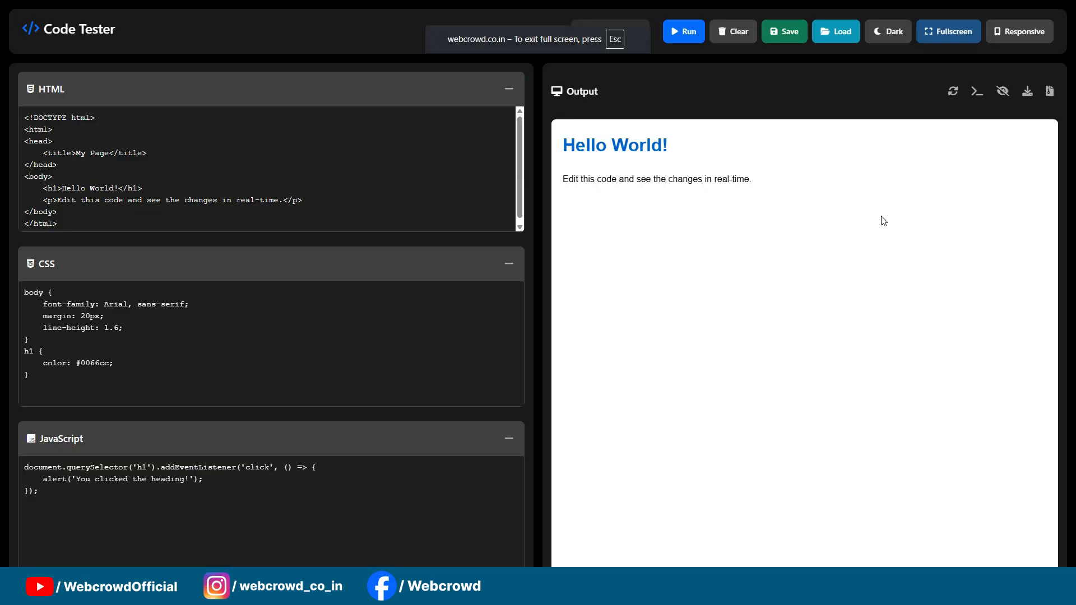
pyautogui.press('Escape')
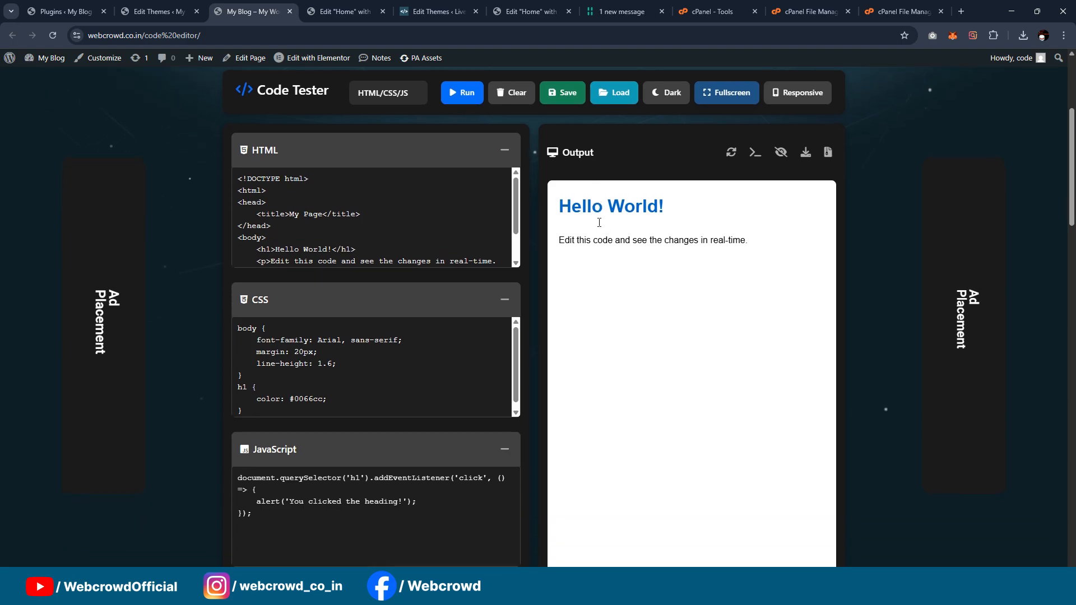
pyautogui.scroll(-15, 611, 220)
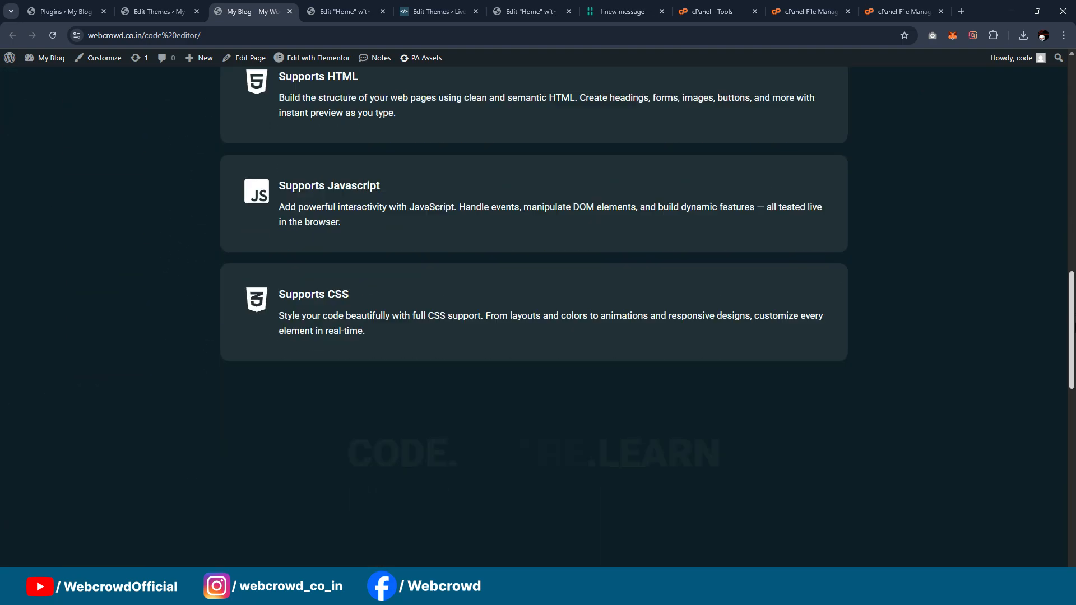
pyautogui.moveTo(1074, 330); pyautogui.dragTo(1072, 89)
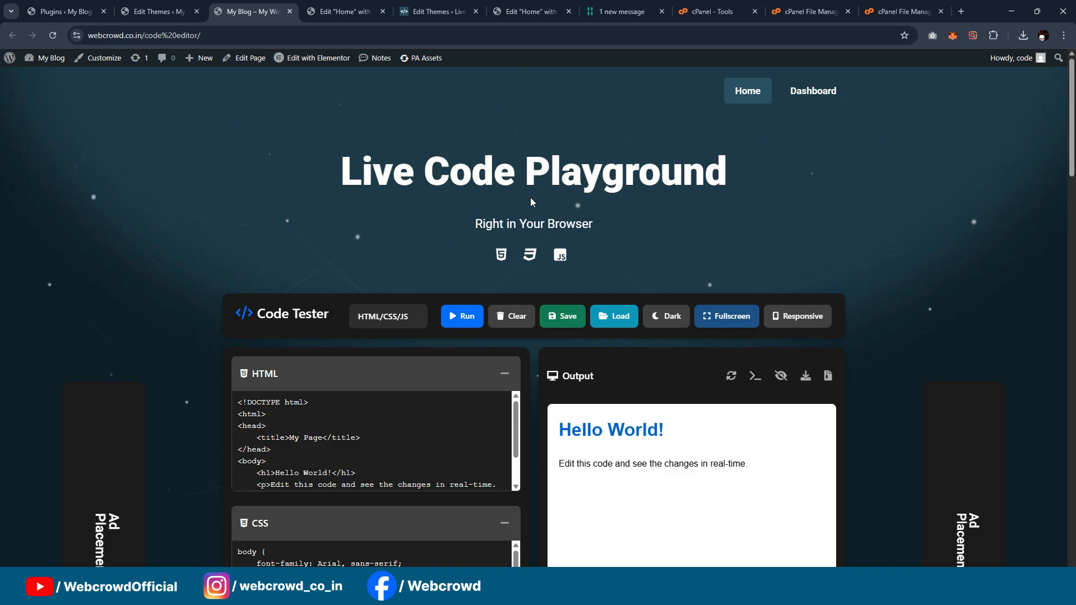
# Step: Check the site's Dashboard page and the installed plugins list, and return to the live home page
pyautogui.click(813, 91)
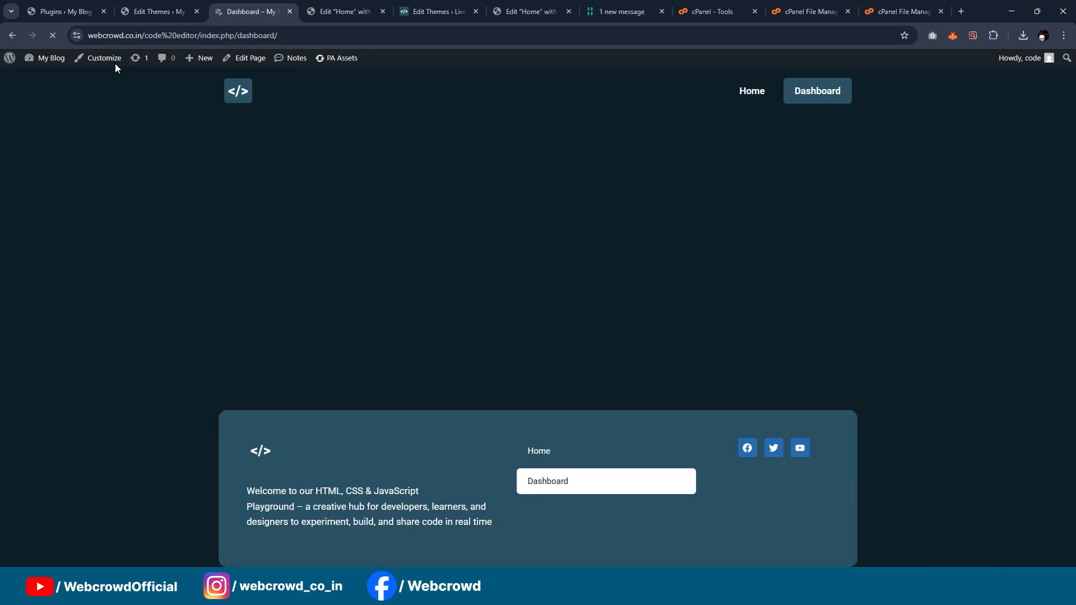
pyautogui.hotkey('alt', 'Left')
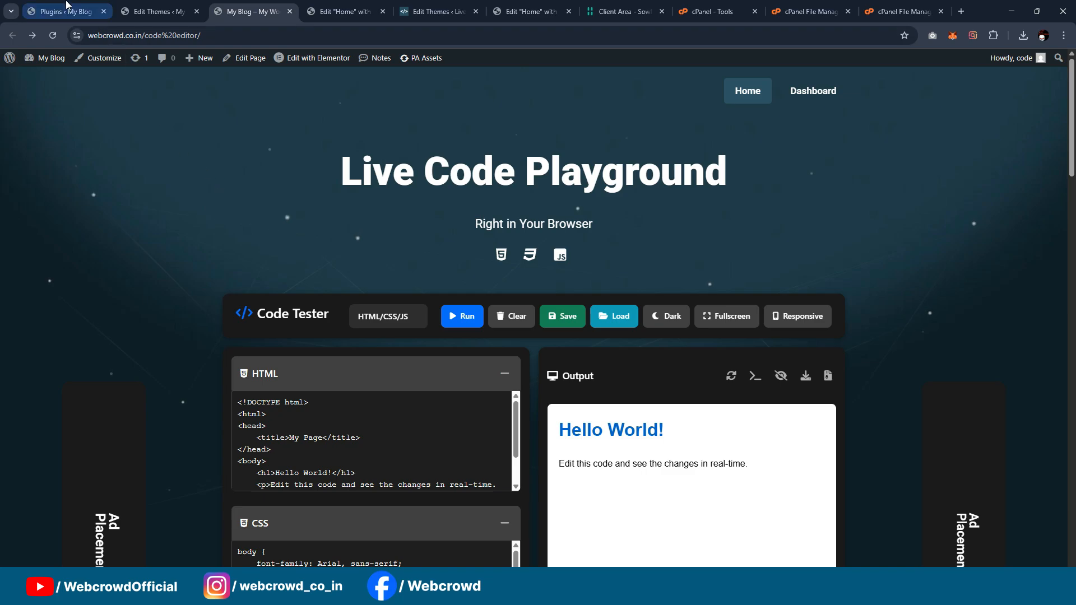
pyautogui.click(67, 8)
pyautogui.moveTo(40, 255)
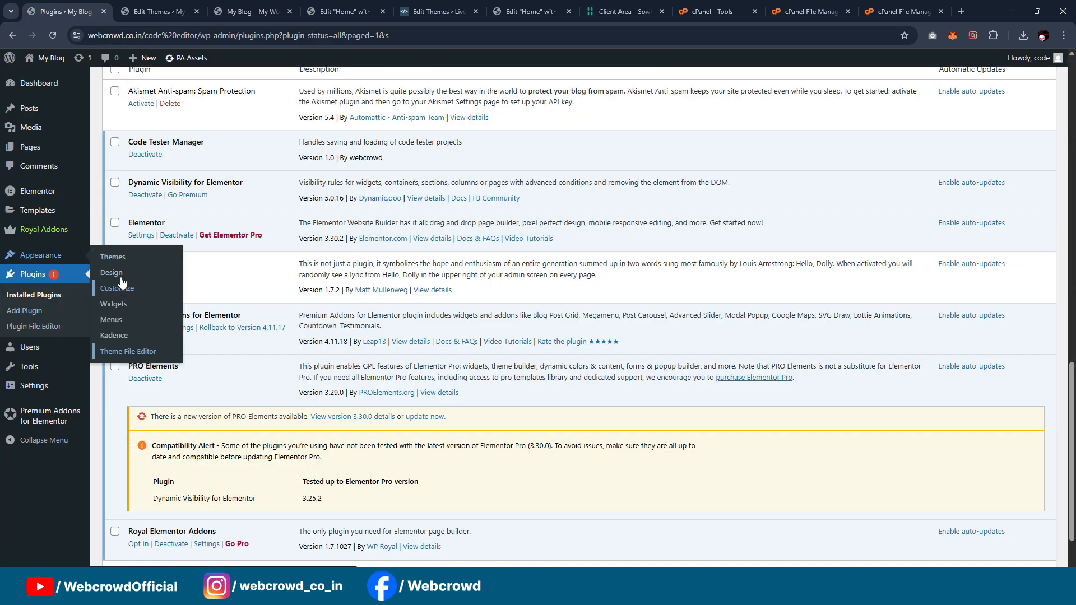
pyautogui.click(159, 12)
pyautogui.click(253, 11)
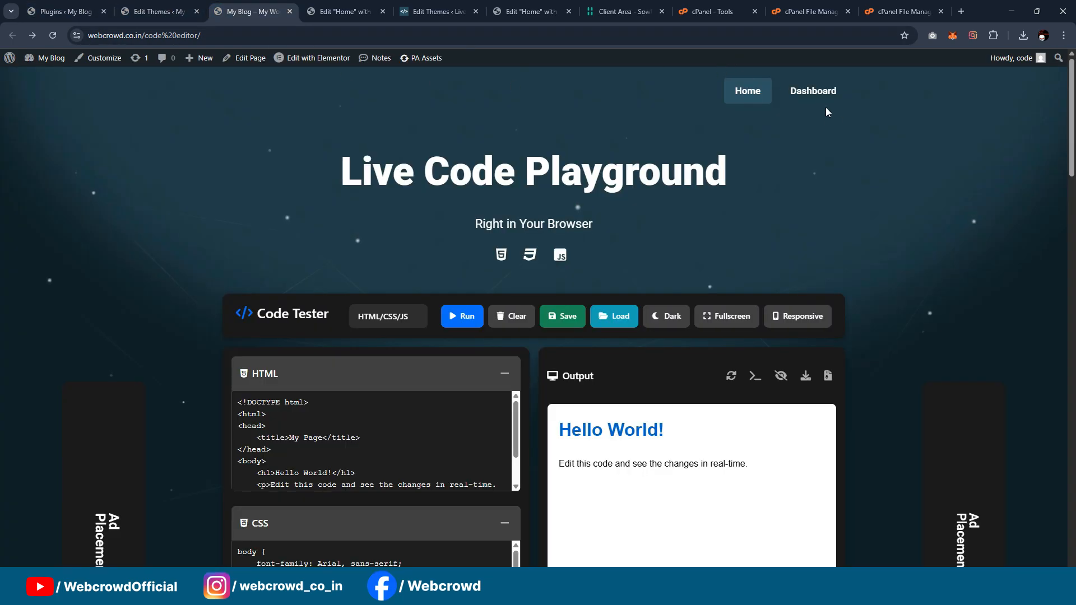
# Step: Open the home page address in an incognito window and inspect the header as a logged-out visitor
pyautogui.click(242, 37)
pyautogui.hotkey('ctrl', 'c')
pyautogui.click(1063, 35)
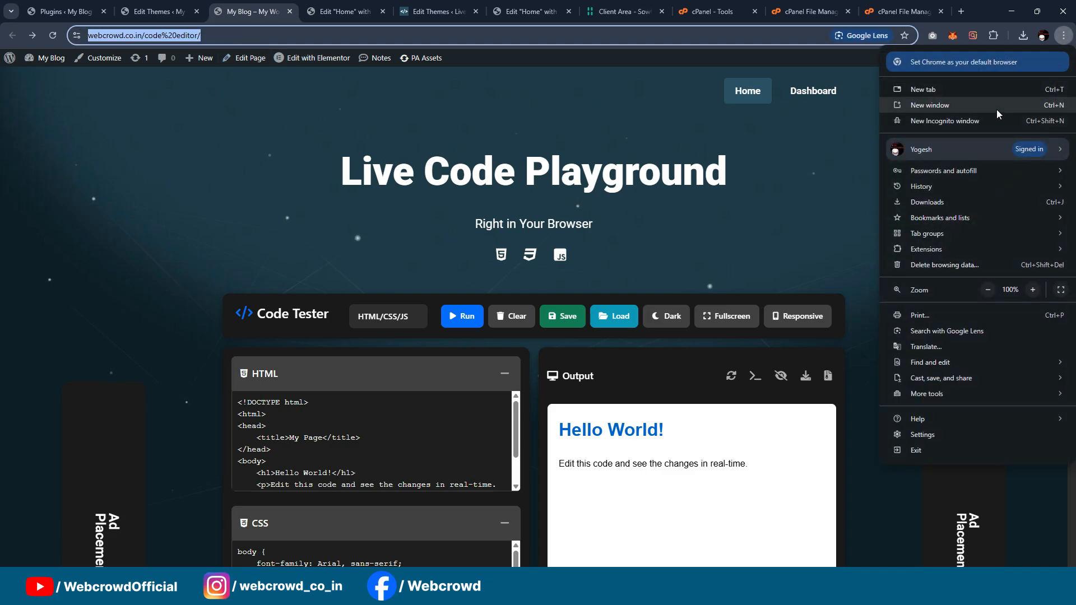
pyautogui.click(992, 119)
pyautogui.hotkey('ctrl', 'v')
pyautogui.press('Return')
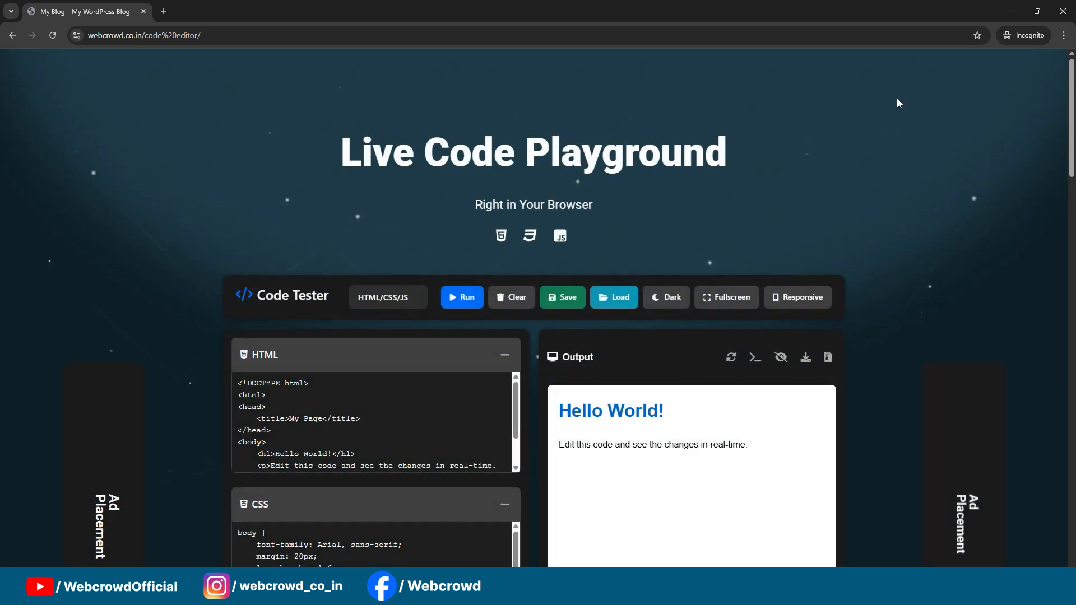
pyautogui.scroll(-2, 886, 106)
pyautogui.scroll(2, 885, 106)
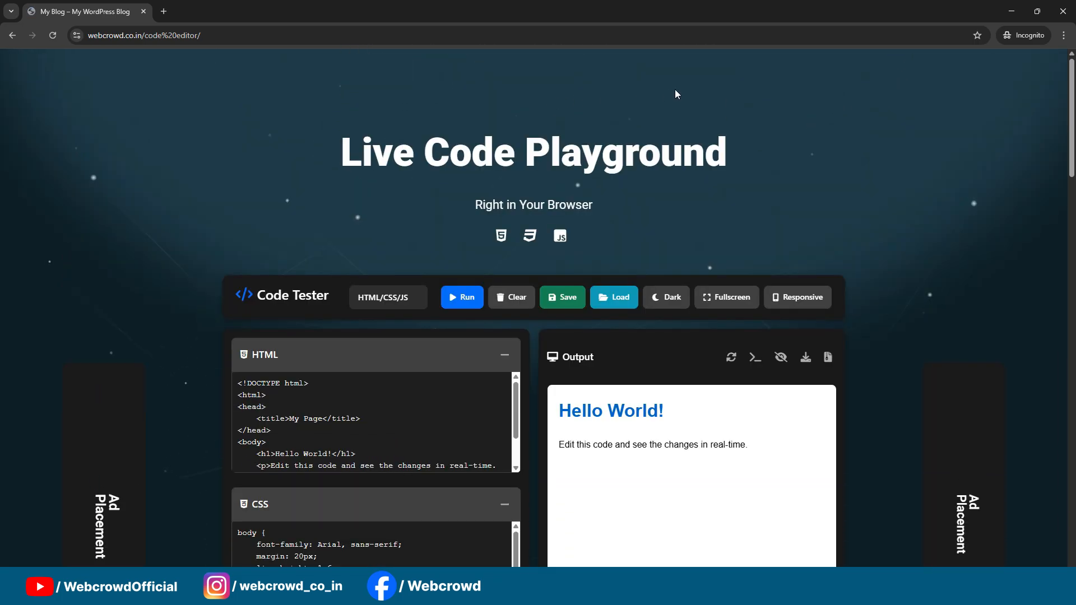
pyautogui.click(1011, 14)
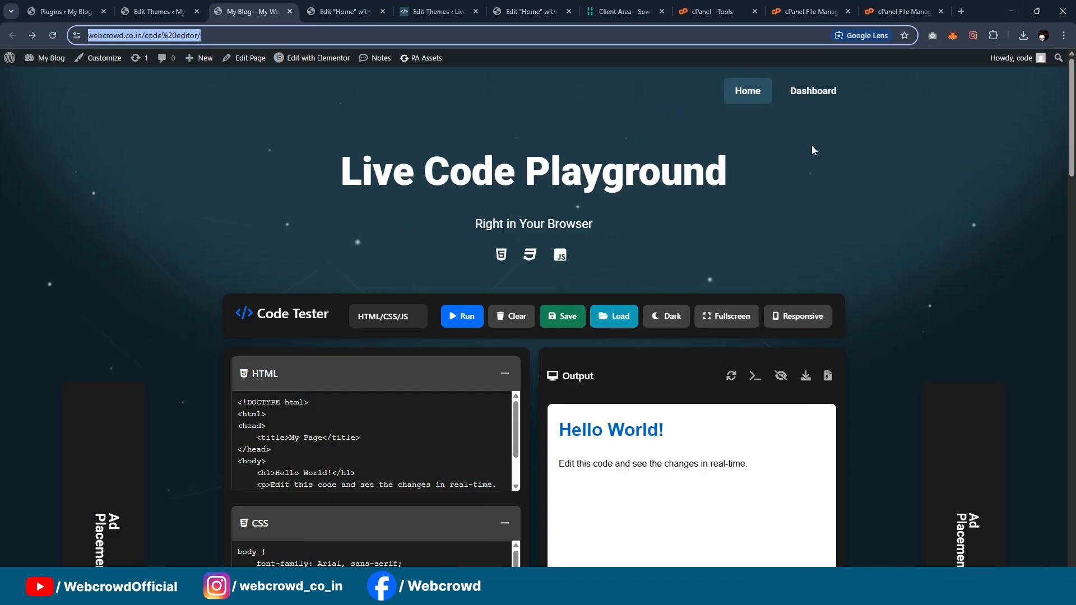
# Step: Open the Elementor Header #15 template for editing in a new tab
pyautogui.scroll(-1, 829, 152)
pyautogui.scroll(1, 864, 163)
pyautogui.middleClick(311, 79)
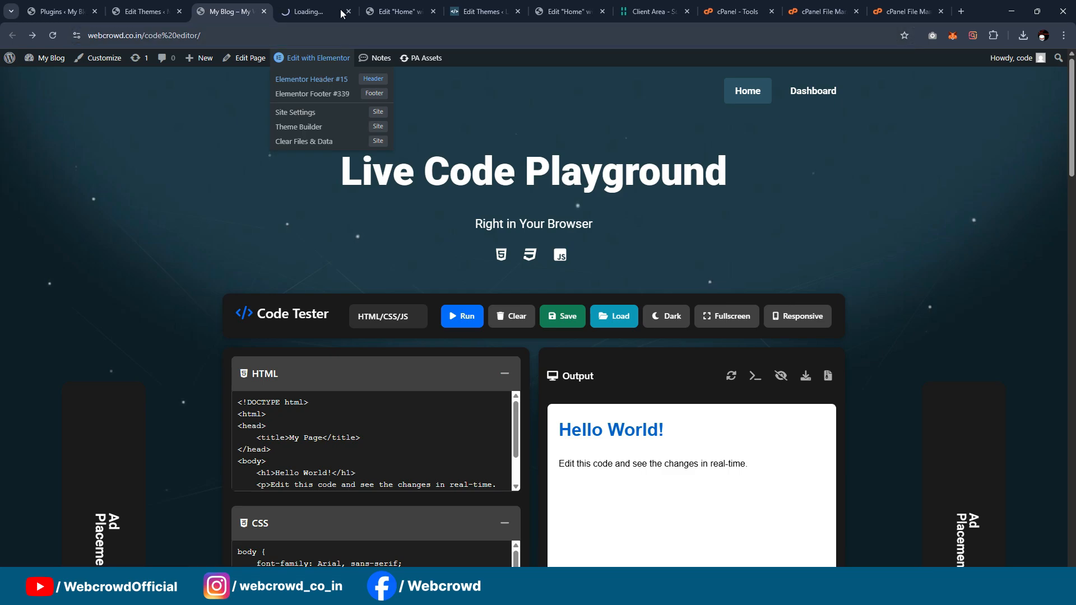
pyautogui.click(340, 13)
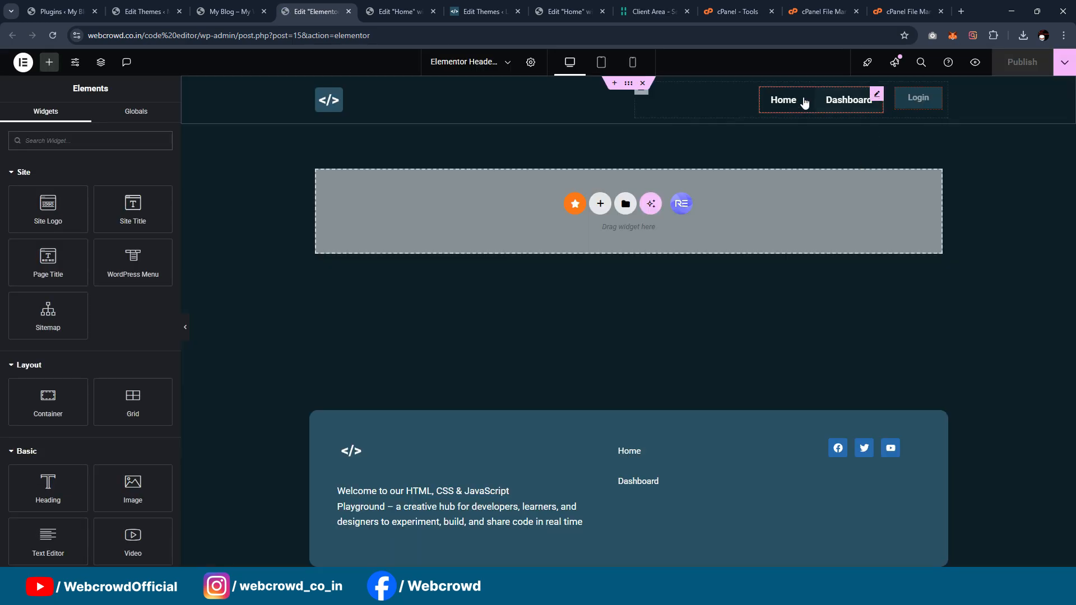
# Step: Set the header container's z-index to 100, publish the template, and check the header in the logged-out incognito window
pyautogui.click(629, 85)
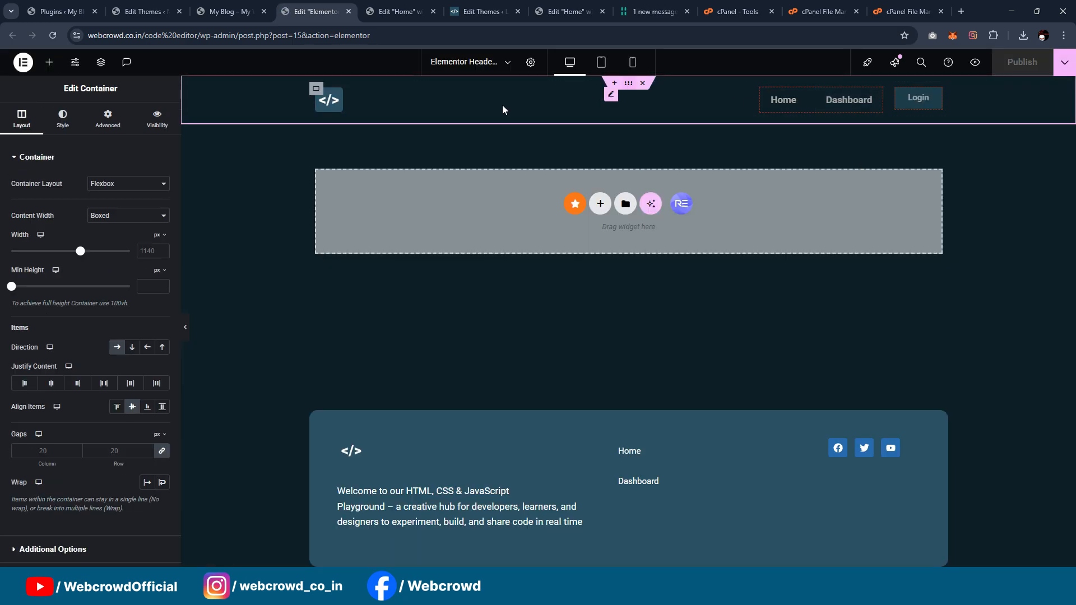
pyautogui.click(108, 117)
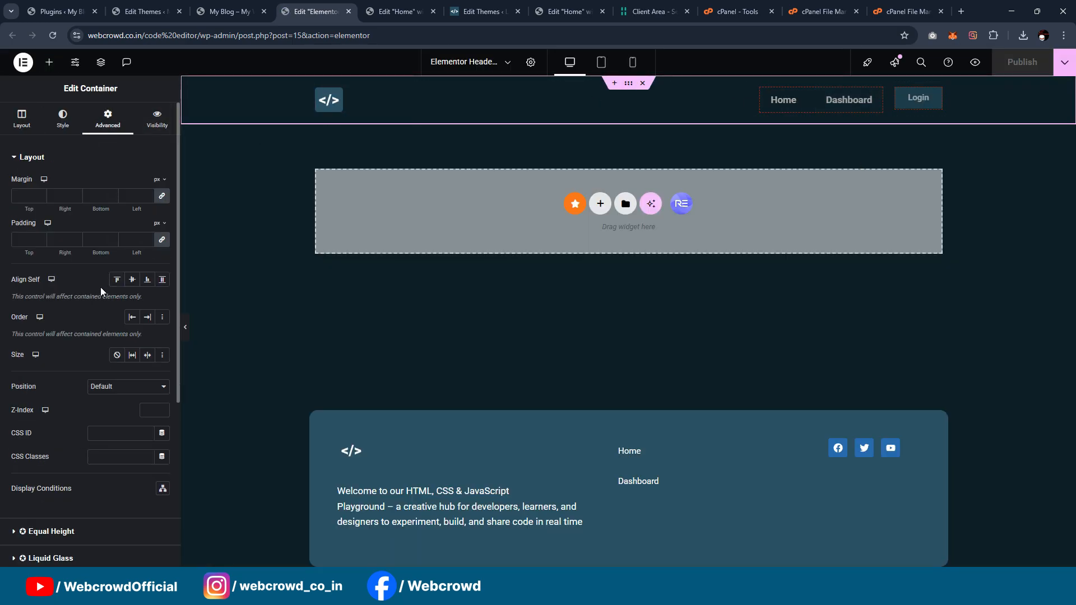
pyautogui.click(148, 410)
pyautogui.write('100')
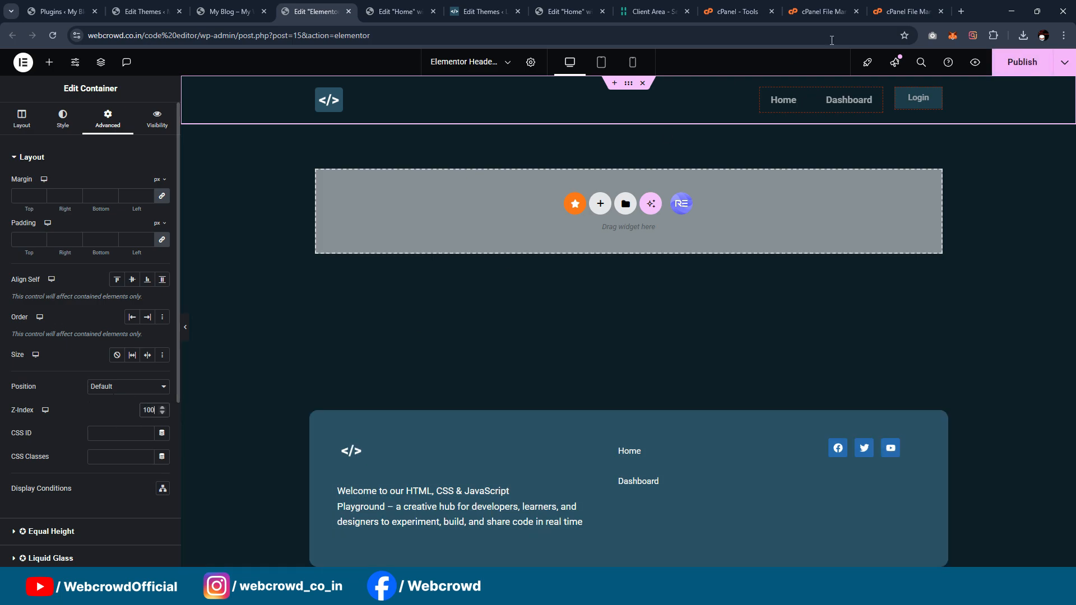
pyautogui.click(999, 66)
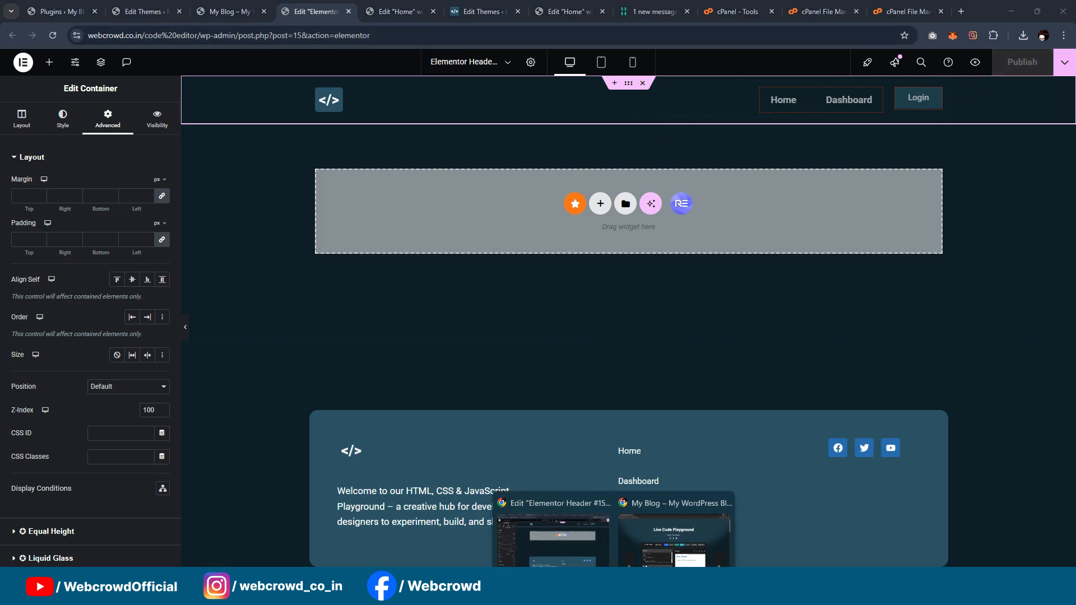
pyautogui.click(645, 566)
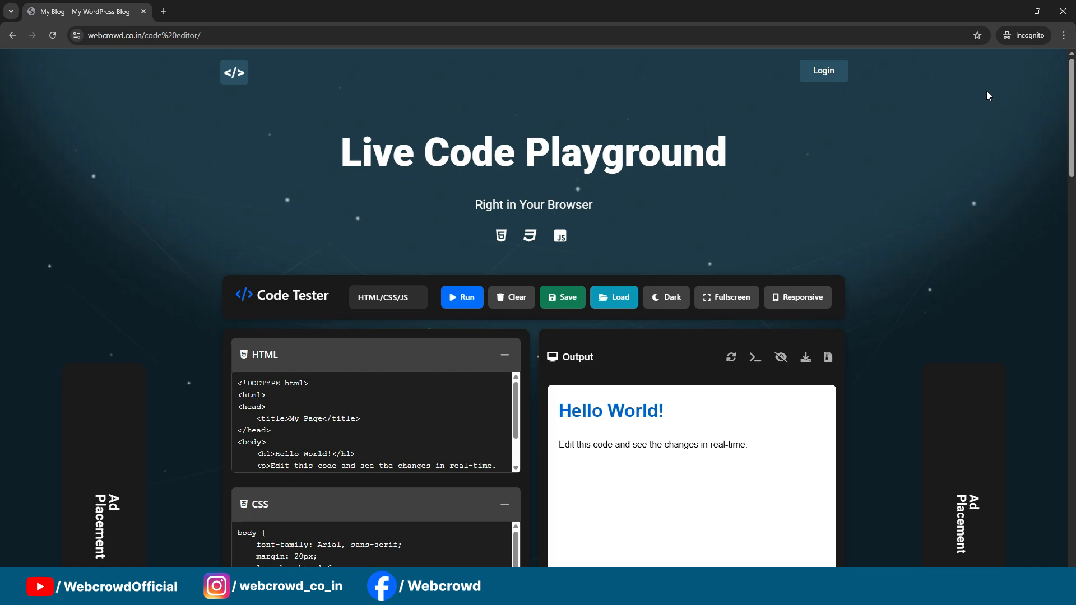
pyautogui.click(1013, 11)
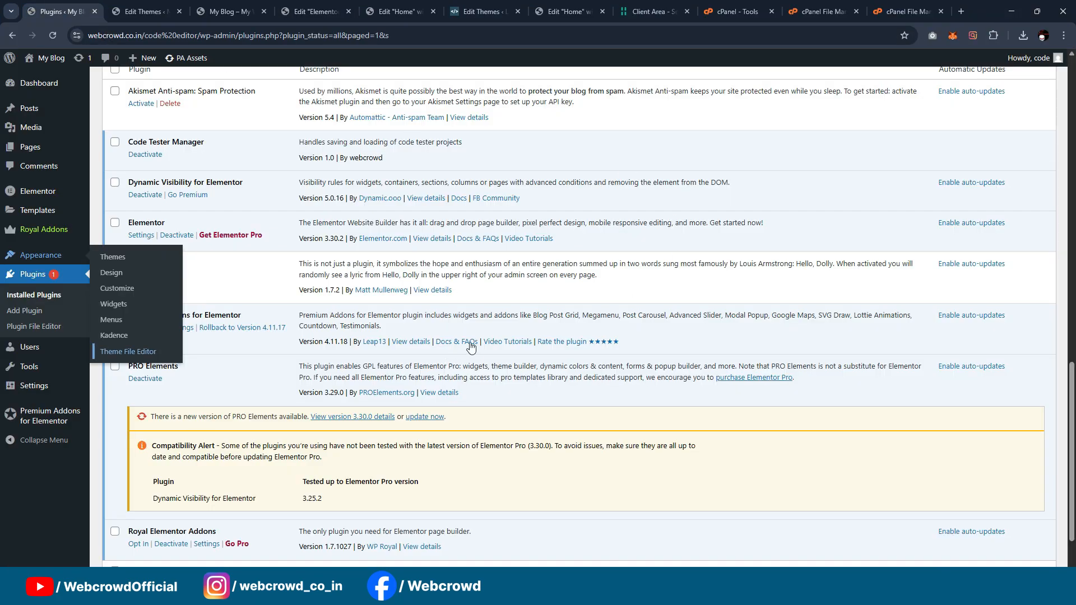
# Step: Find the Ultimate Member plugin by searching for "ultimate member", then install and activate it
pyautogui.click(31, 312)
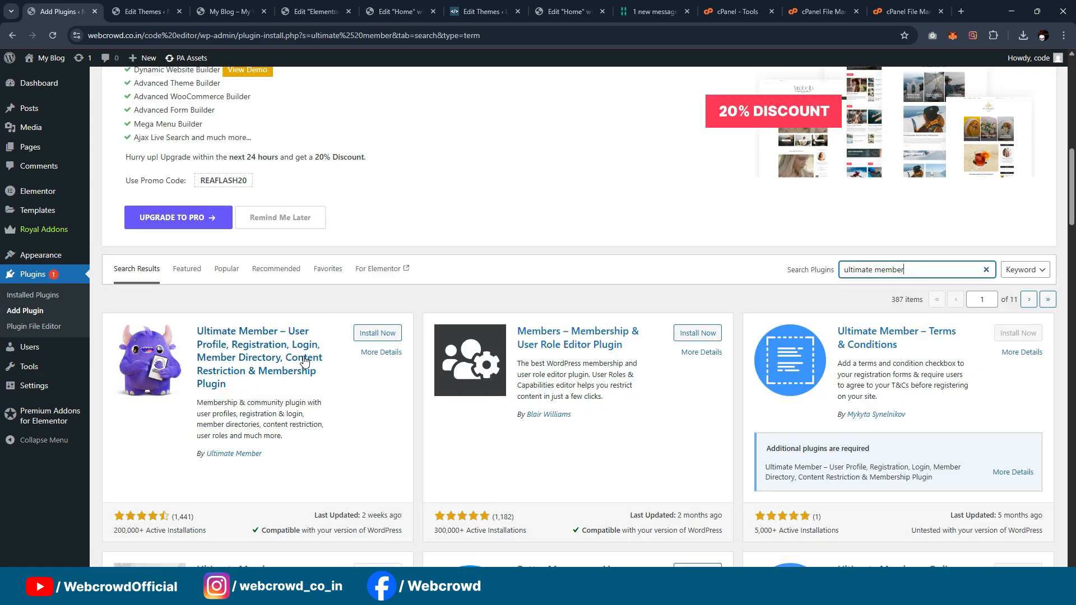
pyautogui.click(378, 333)
pyautogui.scroll(-2, 613, 202)
pyautogui.scroll(-1, 613, 202)
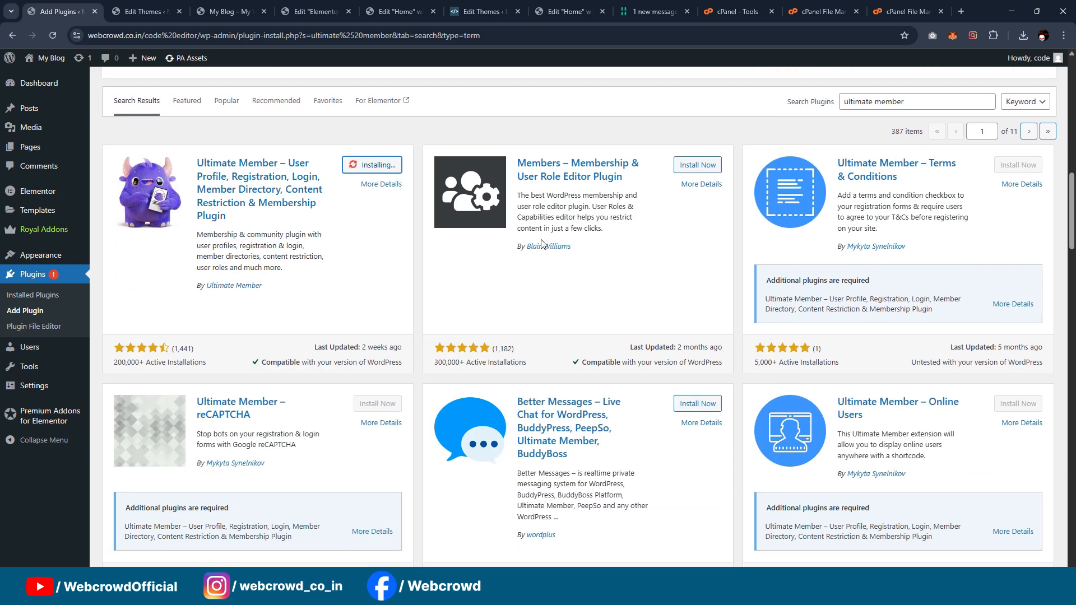
pyautogui.scroll(3, 542, 239)
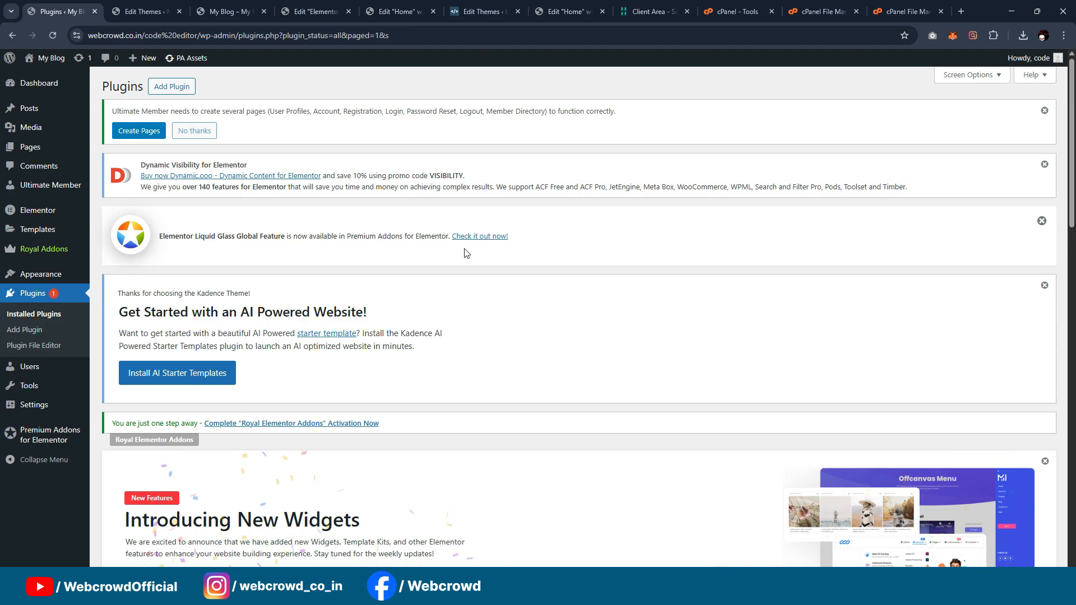
# Step: Create the default Login page in the general page settings of Ultimate Member
pyautogui.scroll(-6, 589, 224)
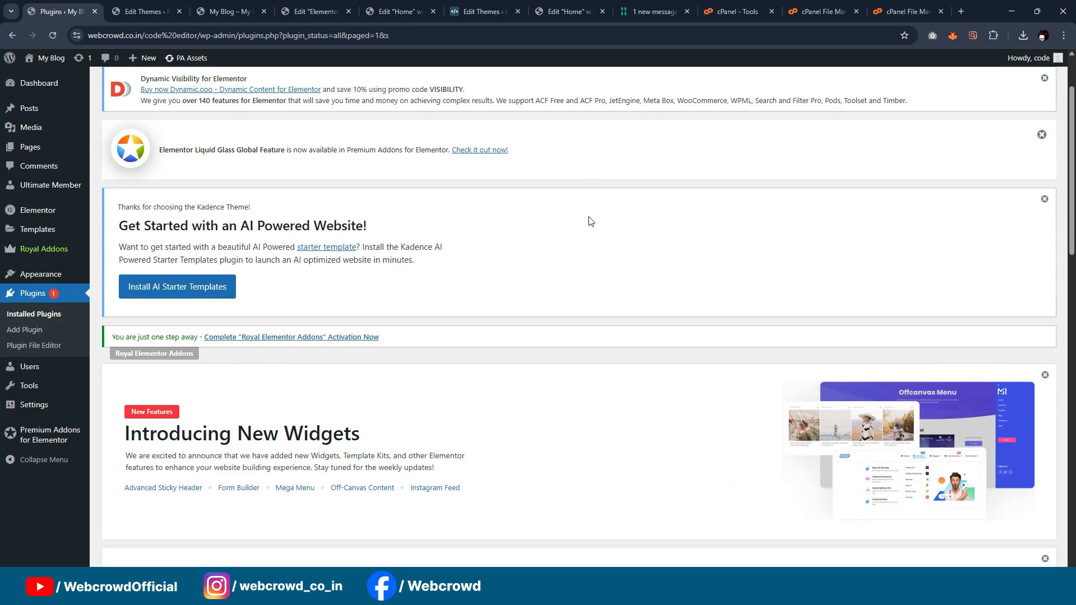
pyautogui.scroll(3, 611, 242)
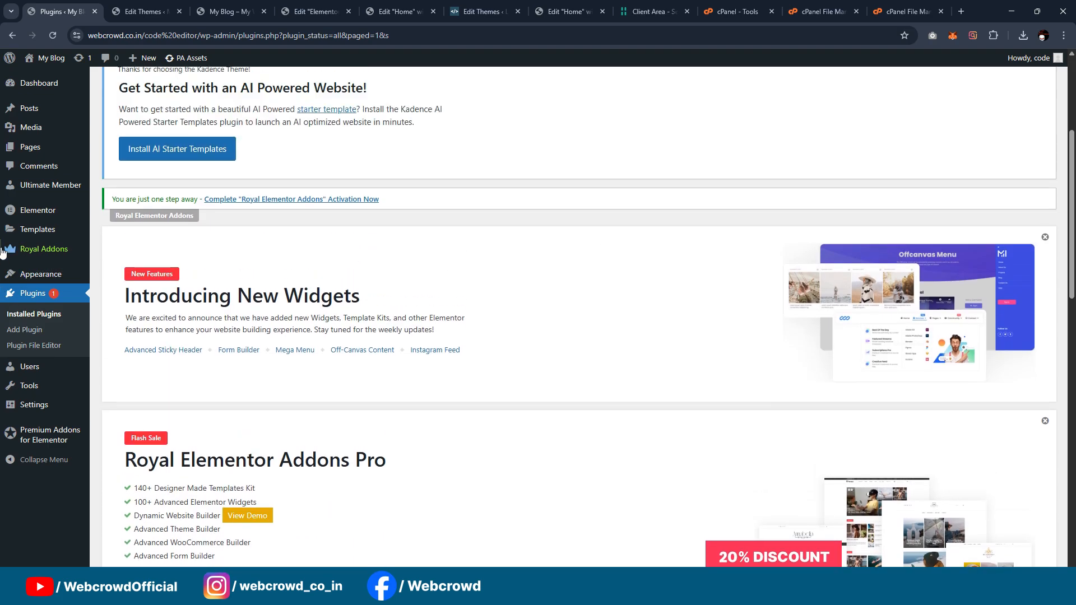
pyautogui.scroll(-2, 28, 269)
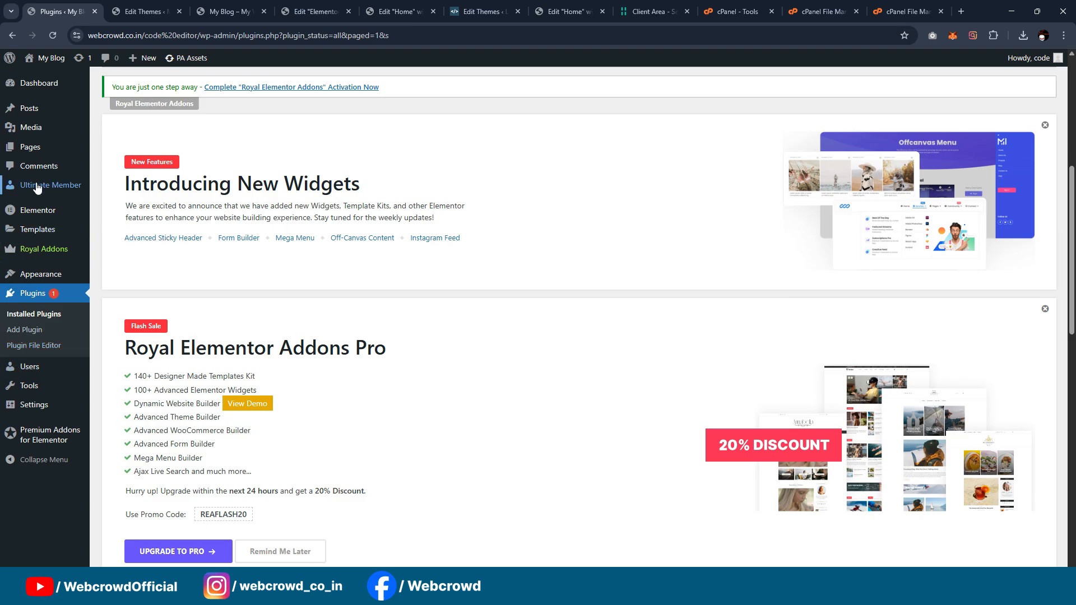
pyautogui.moveTo(39, 185)
pyautogui.click(112, 202)
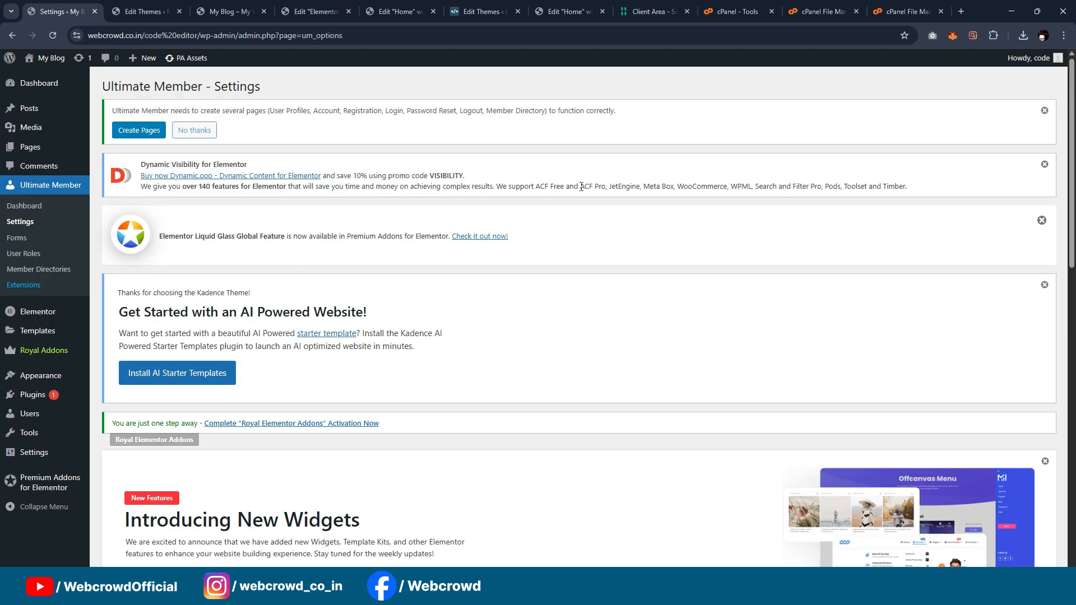
pyautogui.scroll(-12, 581, 188)
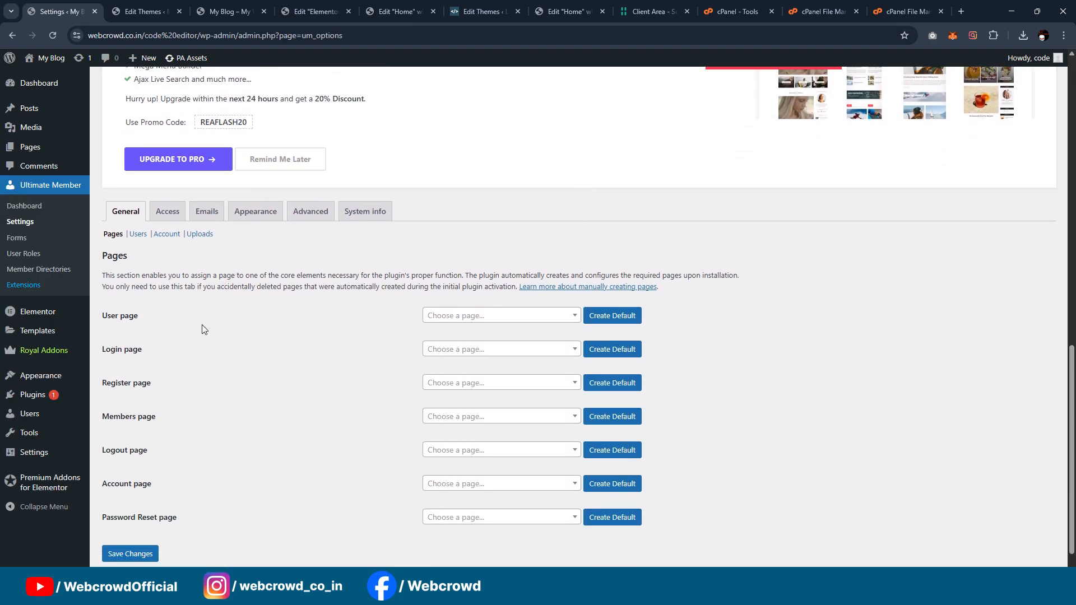
pyautogui.click(620, 351)
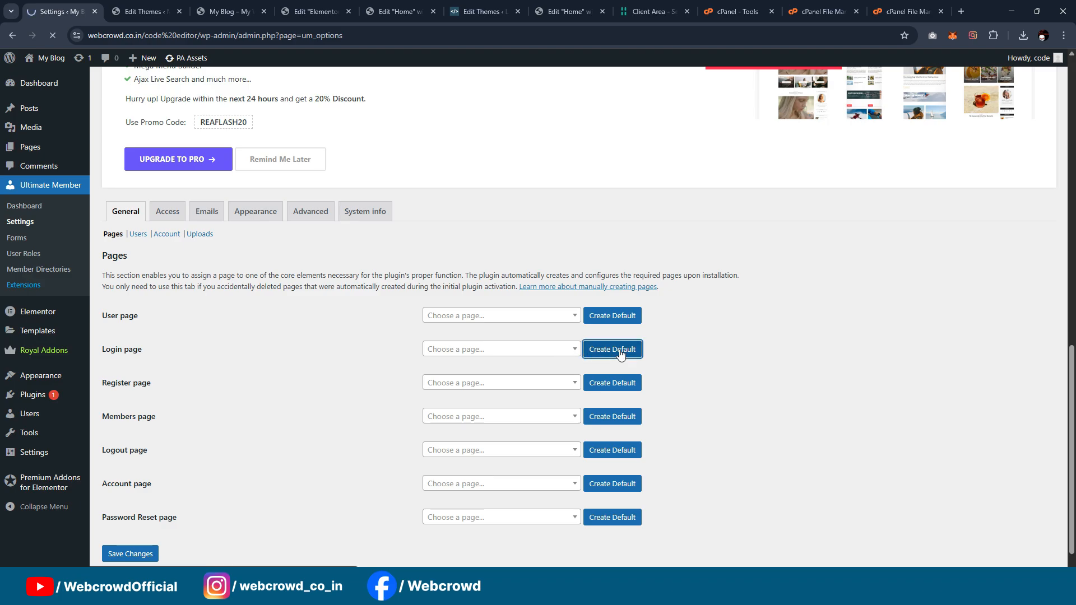
pyautogui.scroll(-15, 589, 267)
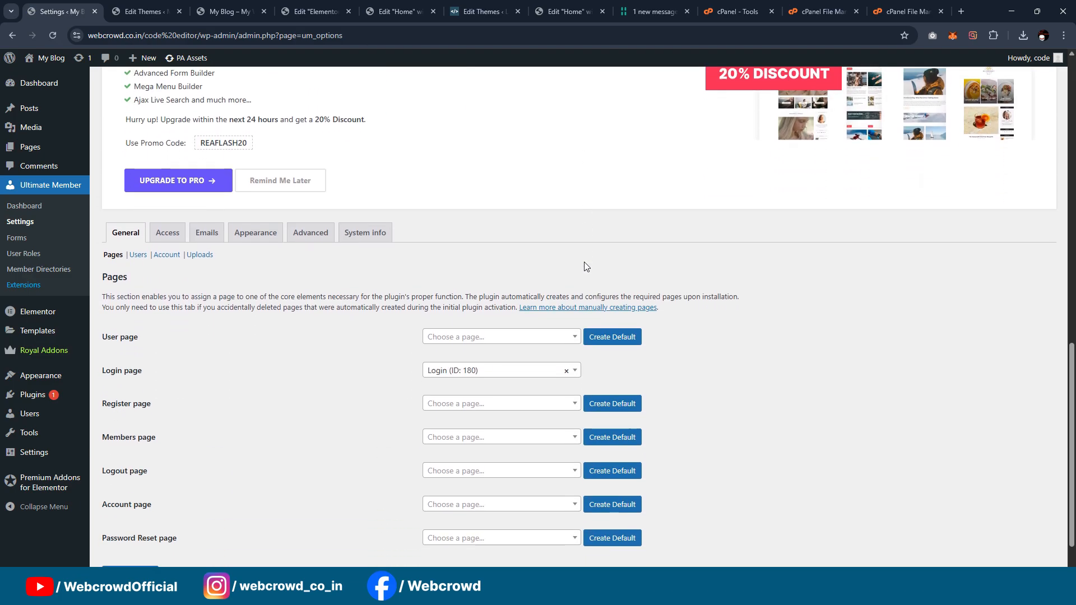
# Step: Create the default Register, Logout and Password Reset pages in the Ultimate Member page settings
pyautogui.click(617, 350)
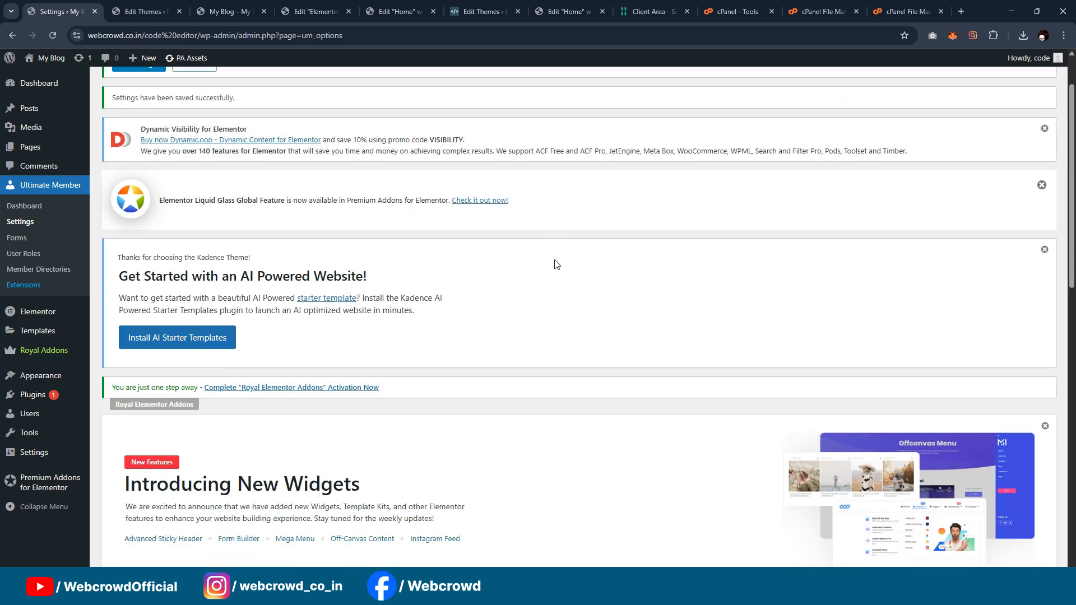
pyautogui.scroll(-15, 554, 265)
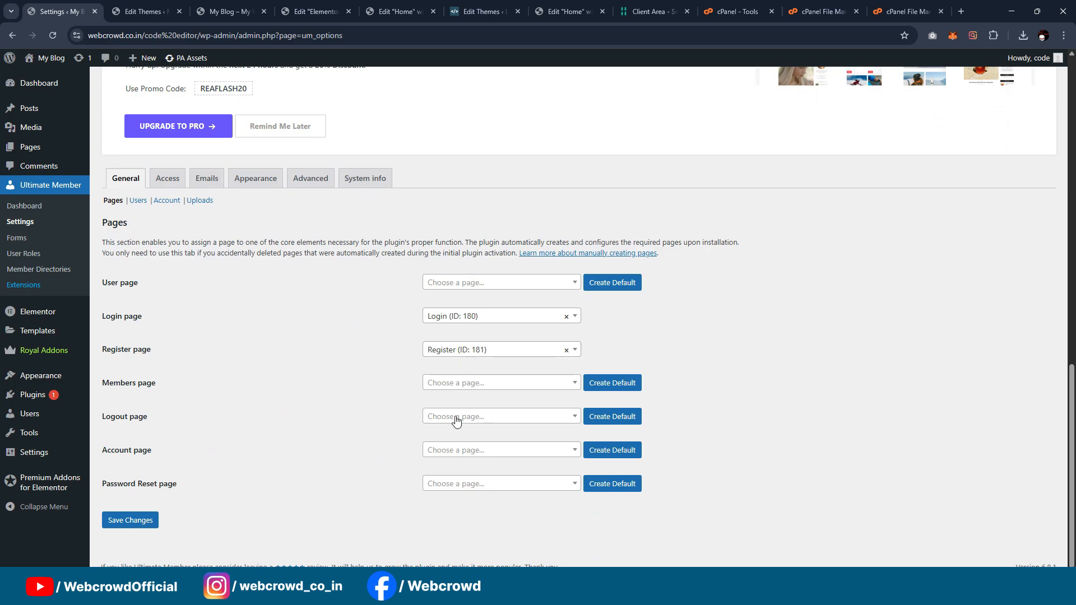
pyautogui.click(623, 419)
pyautogui.scroll(-6, 524, 246)
pyautogui.scroll(-6, 524, 247)
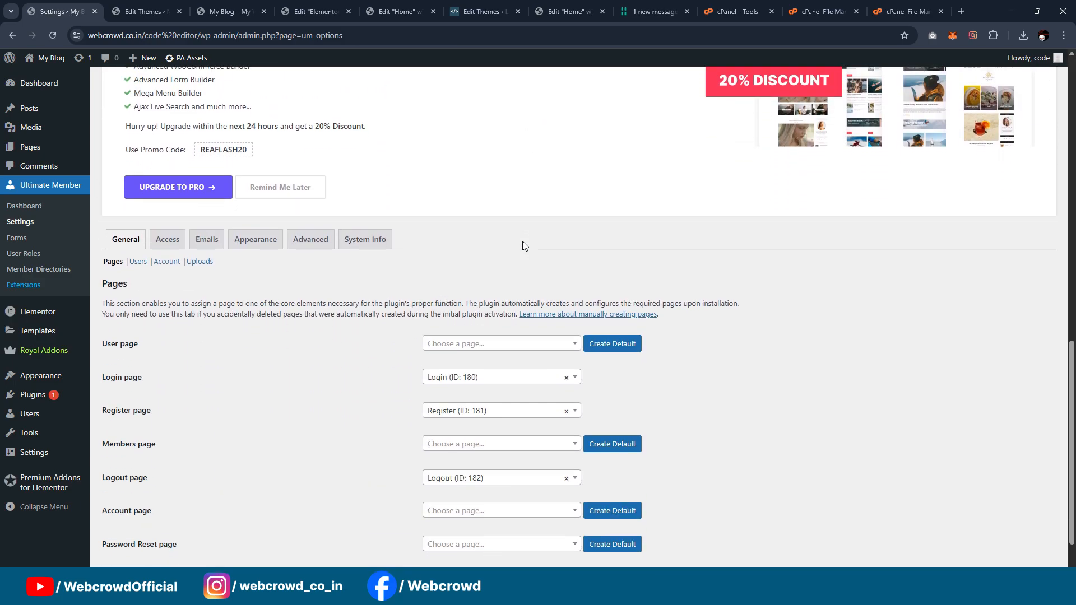
pyautogui.click(637, 489)
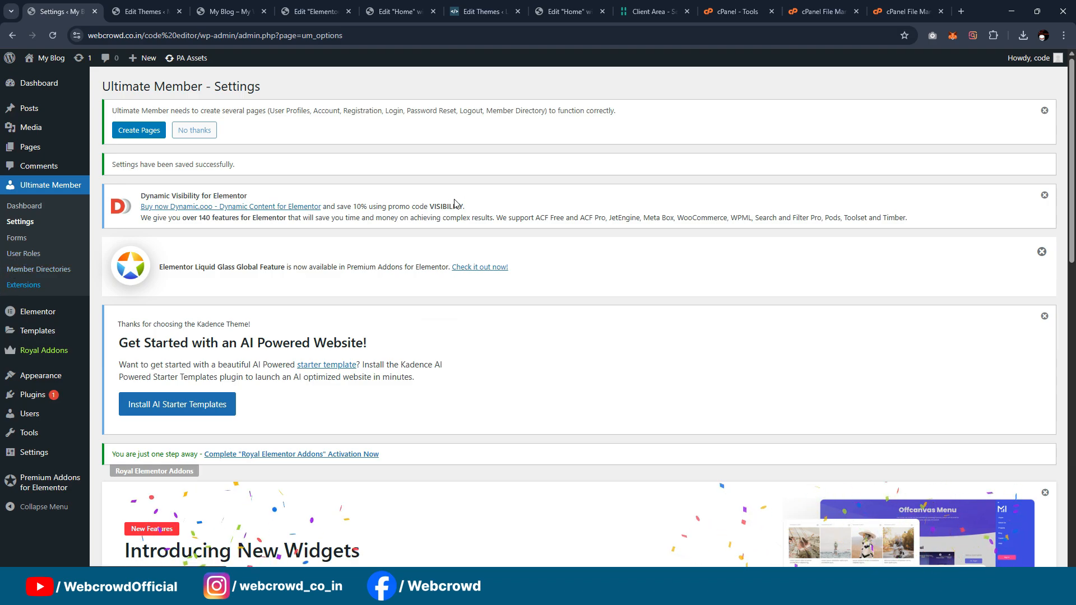
# Step: Open the front end of the reference Live Code Playground site in a new tab from its admin area
pyautogui.click(569, 11)
pyautogui.click(457, 11)
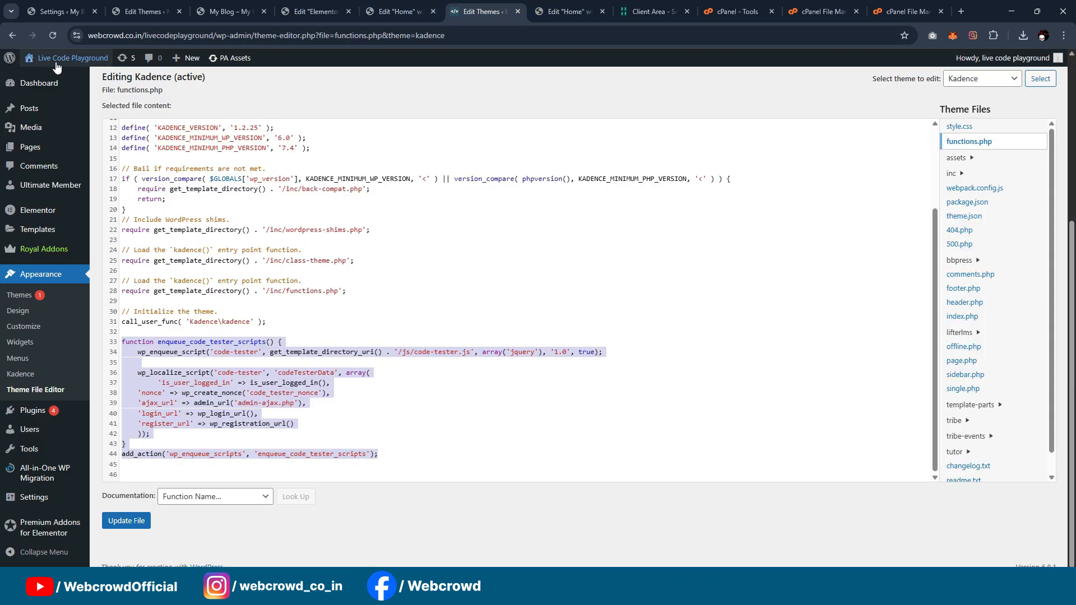
pyautogui.moveTo(57, 61)
pyautogui.middleClick(47, 83)
pyautogui.click(527, 11)
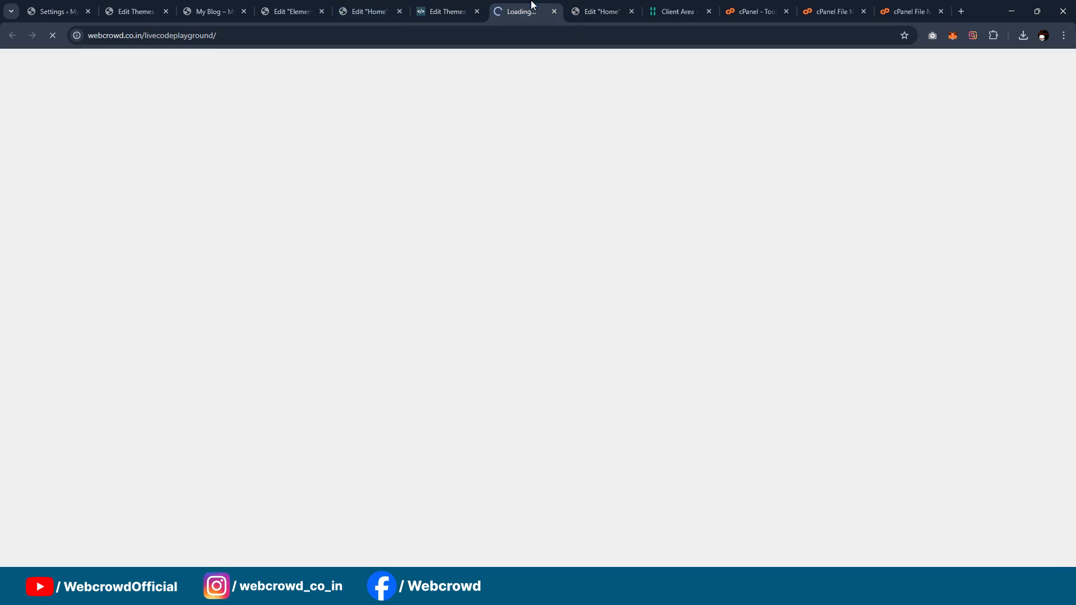
pyautogui.click(555, 11)
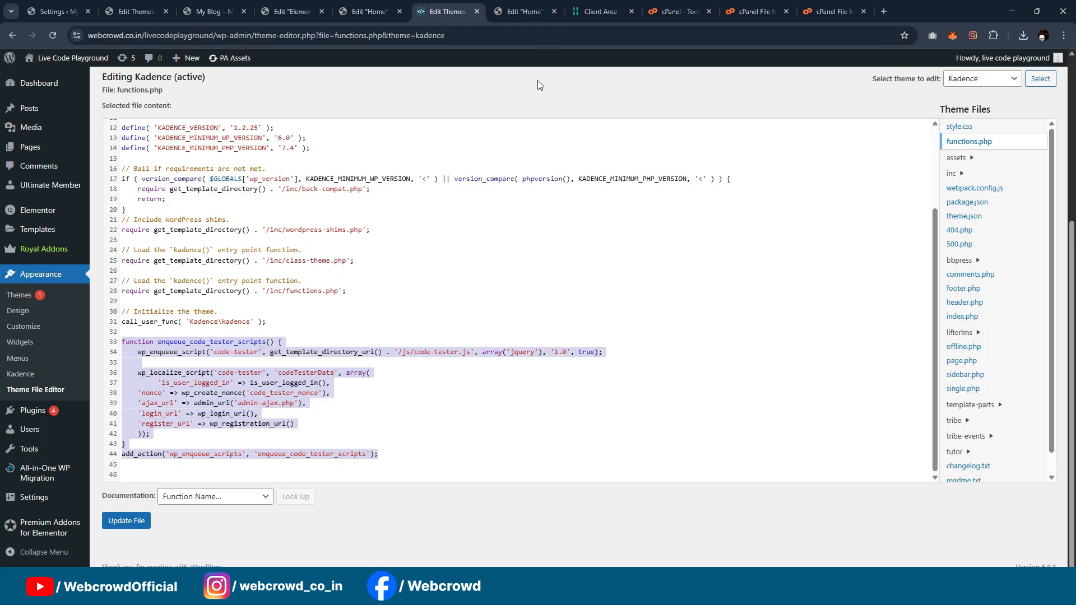
pyautogui.moveTo(57, 57)
pyautogui.middleClick(46, 83)
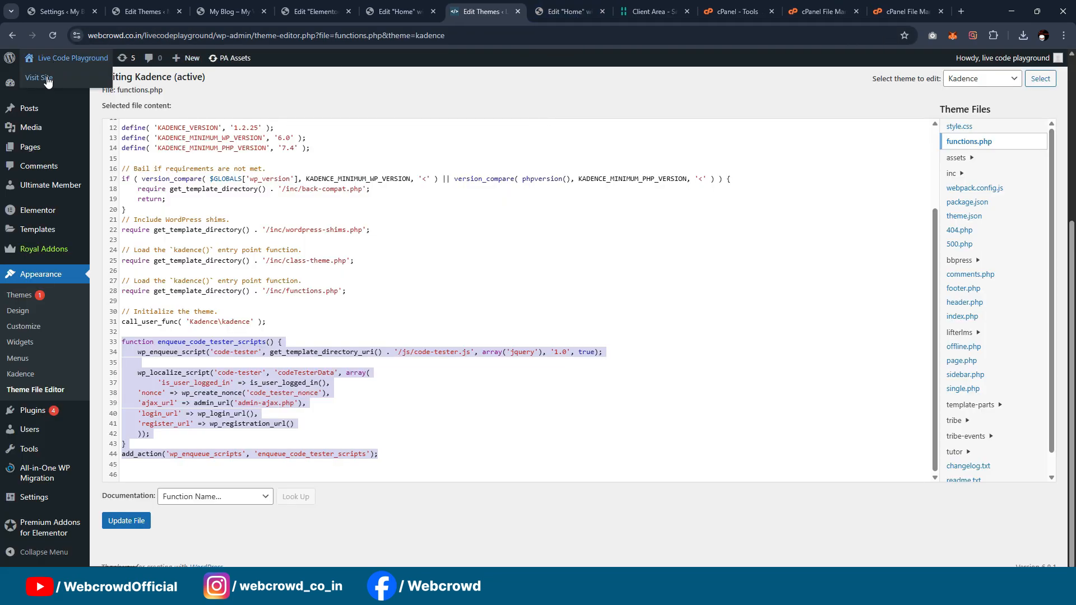
pyautogui.click(524, 11)
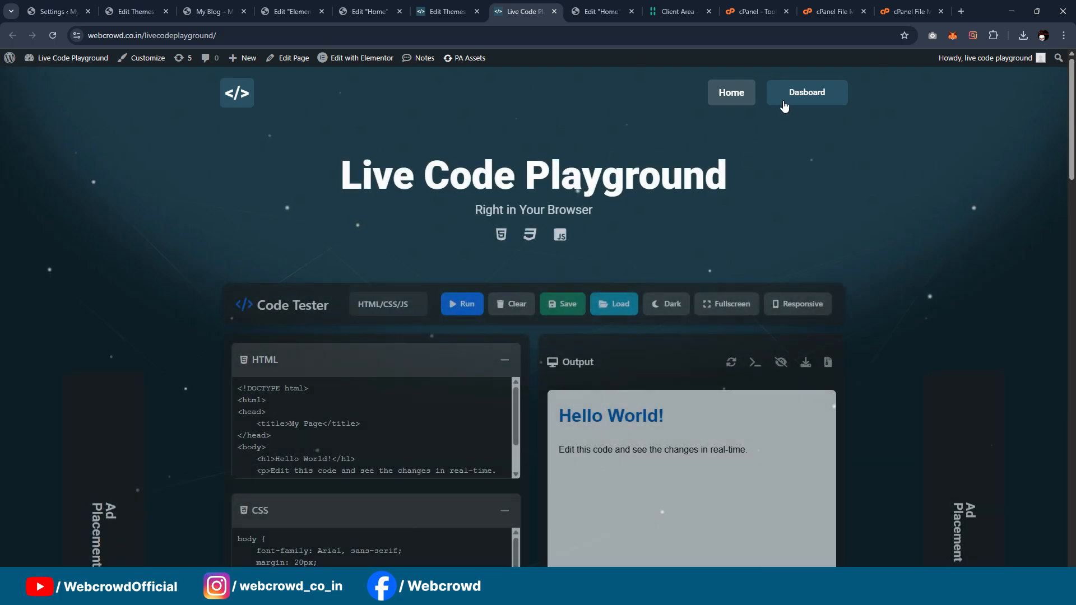
# Step: Examine the reference site's Dashboard page with its saved code snippets, and close that page
pyautogui.click(796, 97)
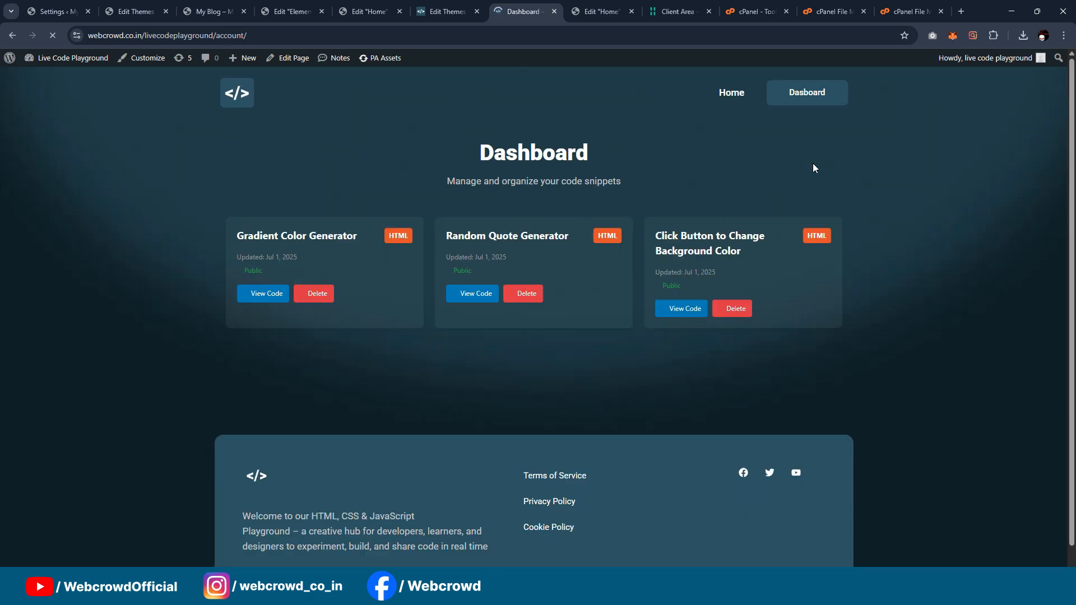
pyautogui.scroll(-1, 833, 168)
pyautogui.scroll(1, 833, 168)
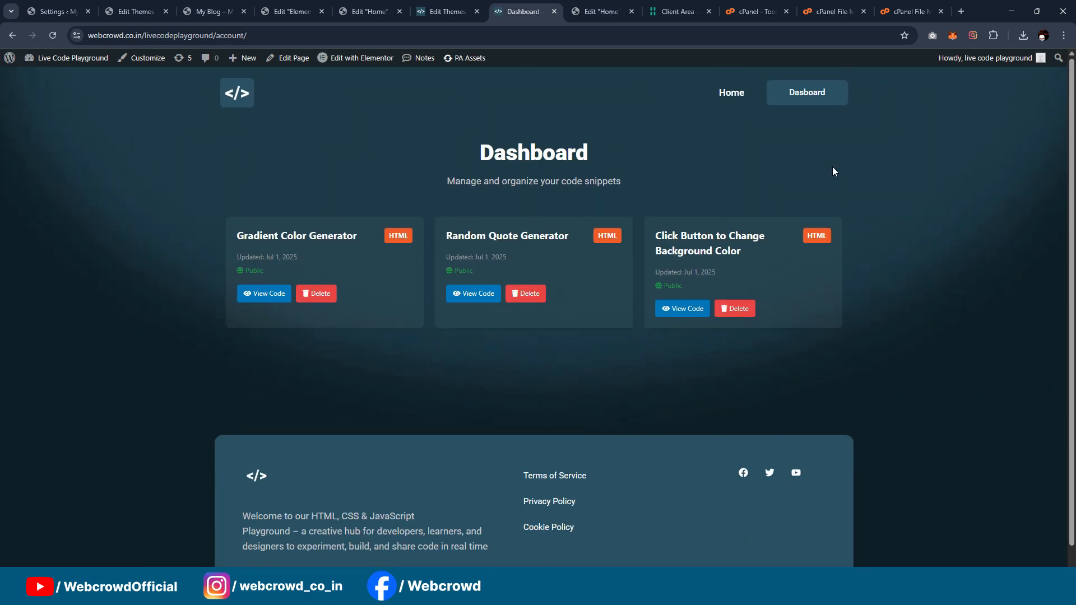
pyautogui.click(555, 10)
pyautogui.click(489, 293)
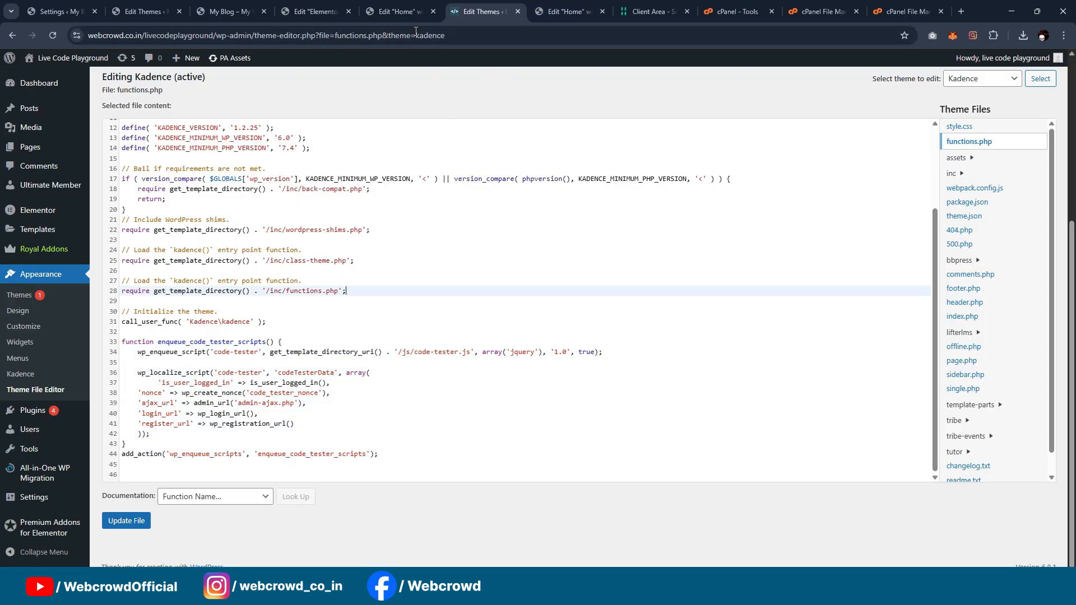
# Step: Return to the new site's admin and examine its list of all pages for the created Ultimate Member pages
pyautogui.click(398, 12)
pyautogui.click(314, 12)
pyautogui.click(52, 6)
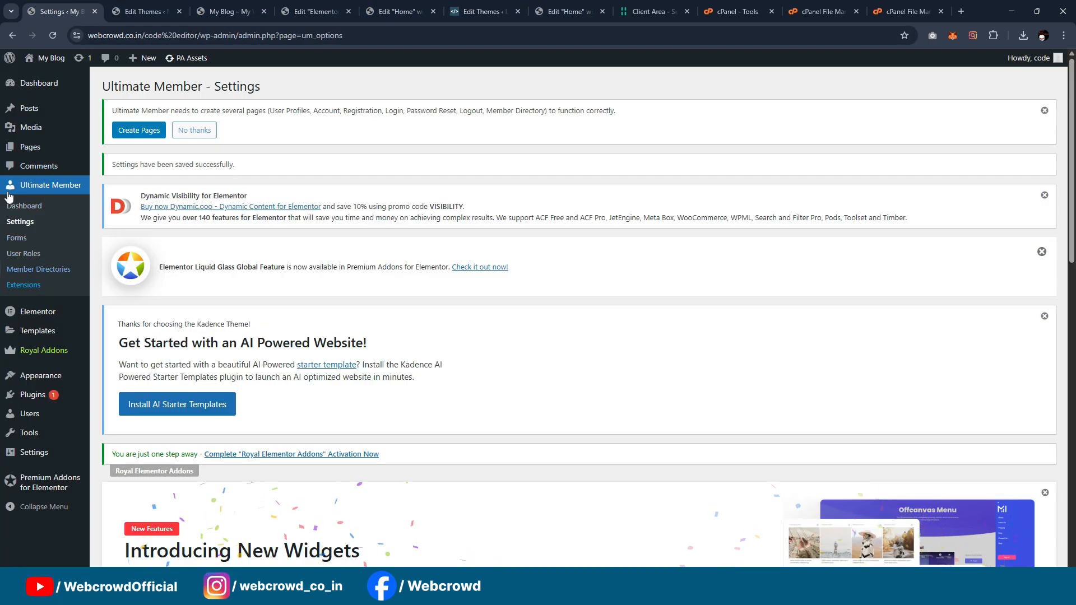
pyautogui.moveTo(25, 147)
pyautogui.click(110, 149)
pyautogui.scroll(-9, 471, 179)
pyautogui.scroll(-5, 473, 185)
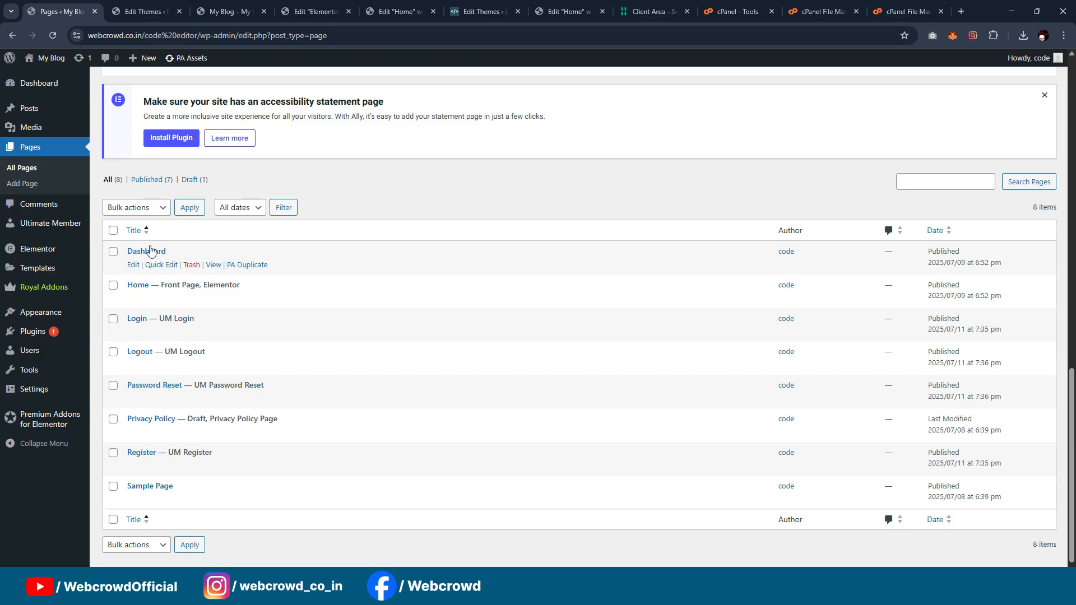
# Step: Open the Default Login form of Ultimate Member for editing
pyautogui.scroll(1, 78, 232)
pyautogui.moveTo(81, 236)
pyautogui.scroll(3, 82, 236)
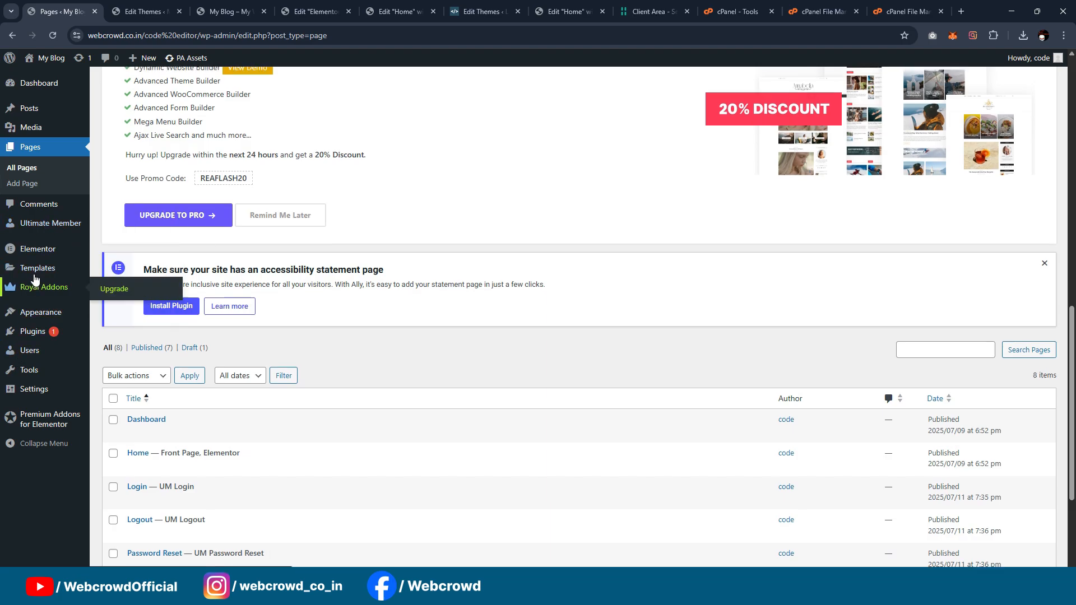
pyautogui.moveTo(31, 333)
pyautogui.scroll(2, 81, 236)
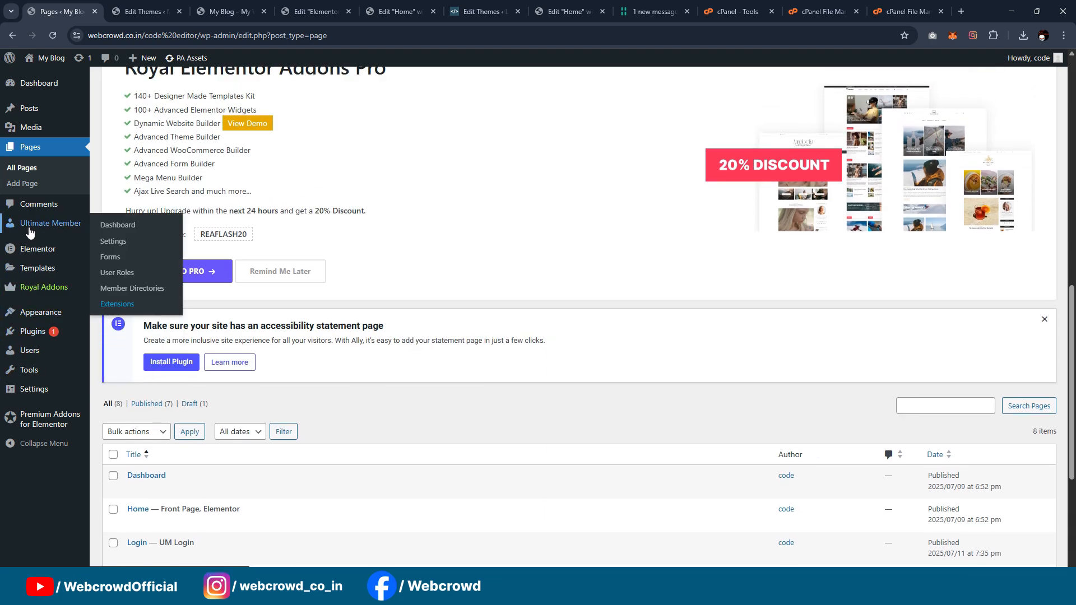
pyautogui.click(112, 259)
pyautogui.scroll(-10, 443, 228)
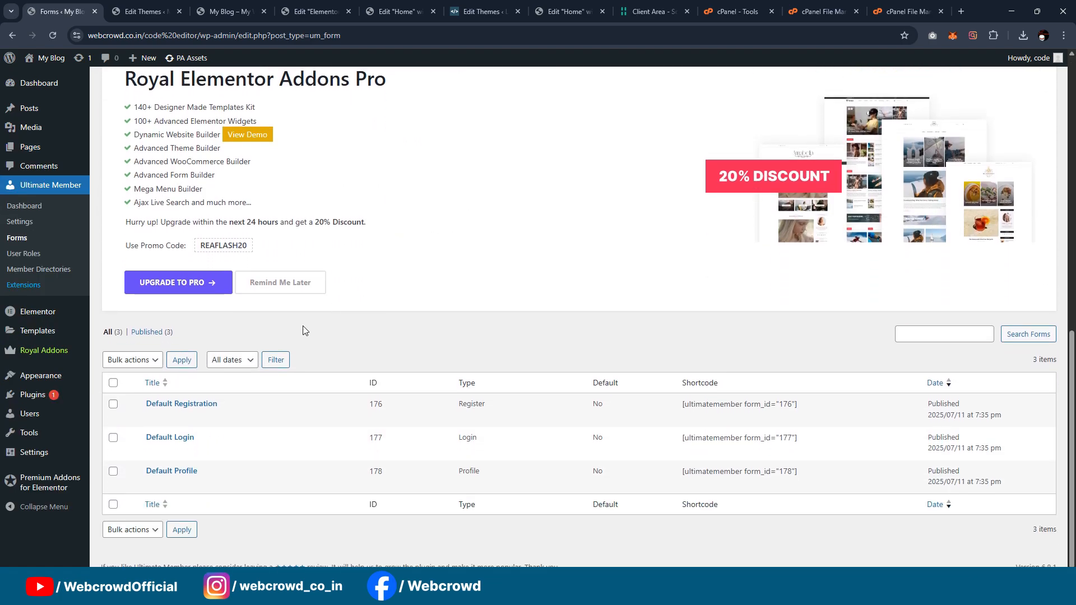
pyautogui.moveTo(189, 449)
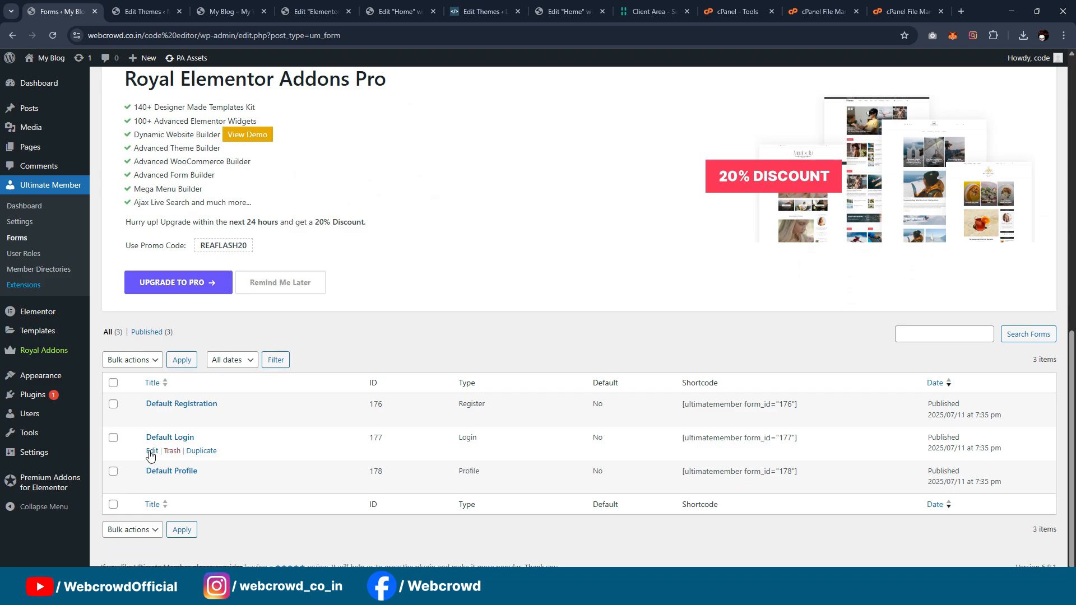
pyautogui.scroll(-10, 548, 281)
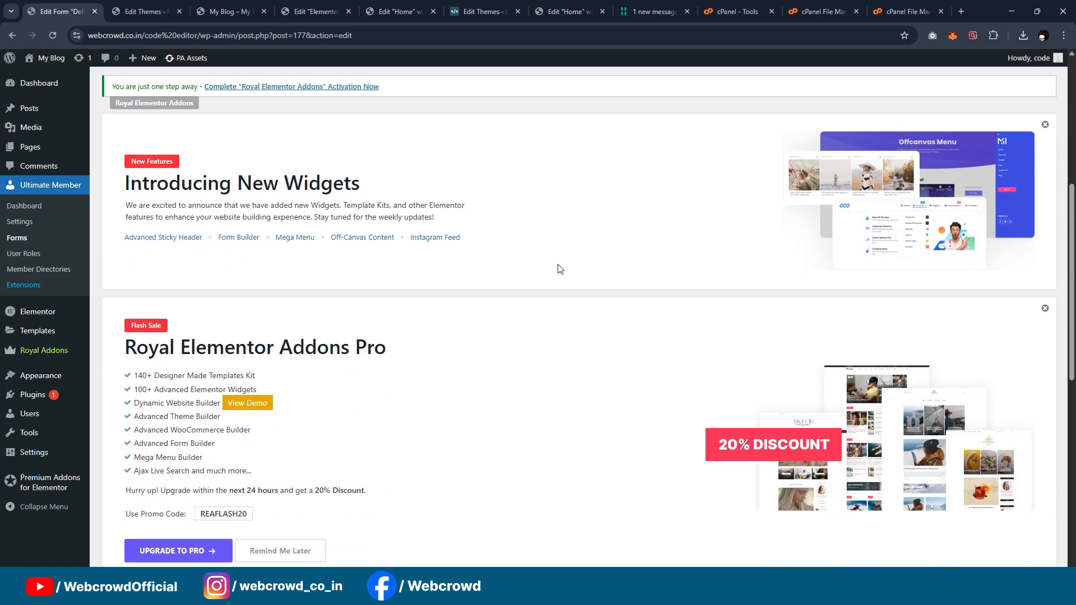
pyautogui.scroll(-3, 559, 264)
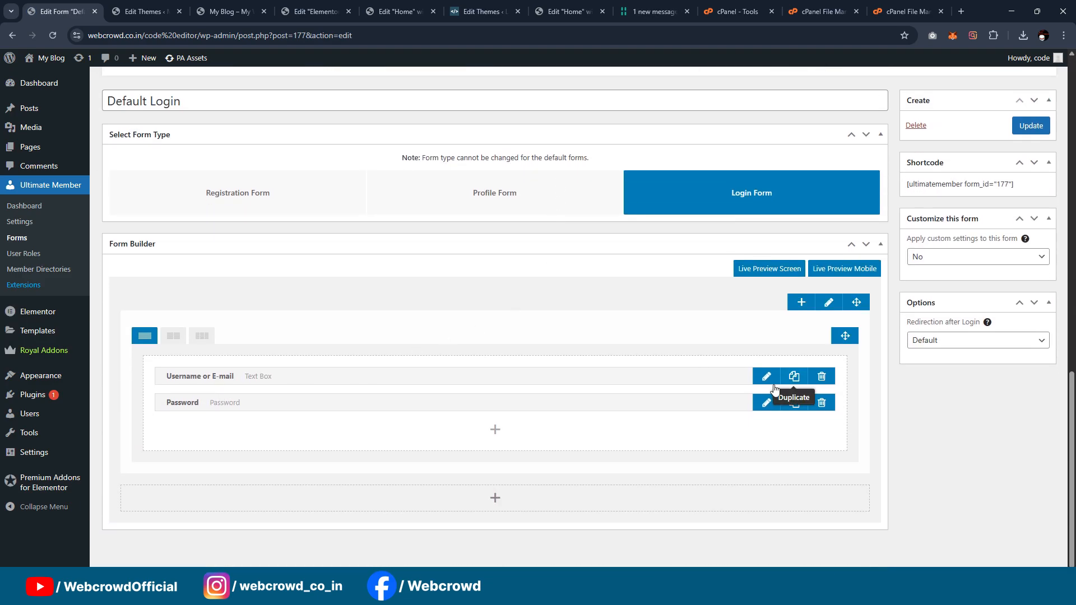
# Step: Enable custom settings for the login form and set its field icons to "Show inside text field"
pyautogui.click(963, 259)
pyautogui.click(942, 290)
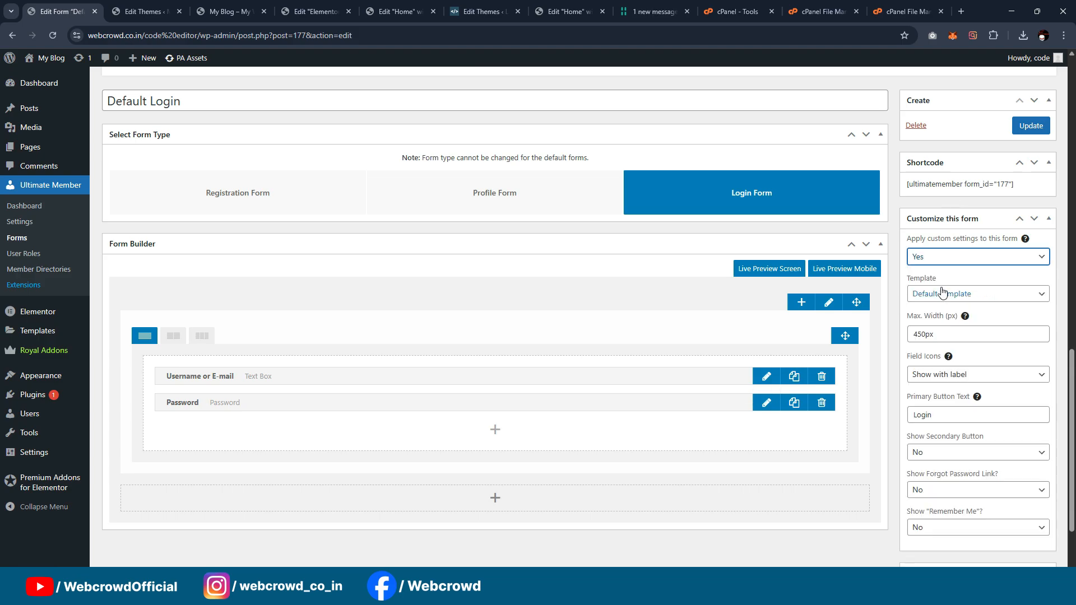
pyautogui.scroll(-2, 942, 285)
pyautogui.click(942, 271)
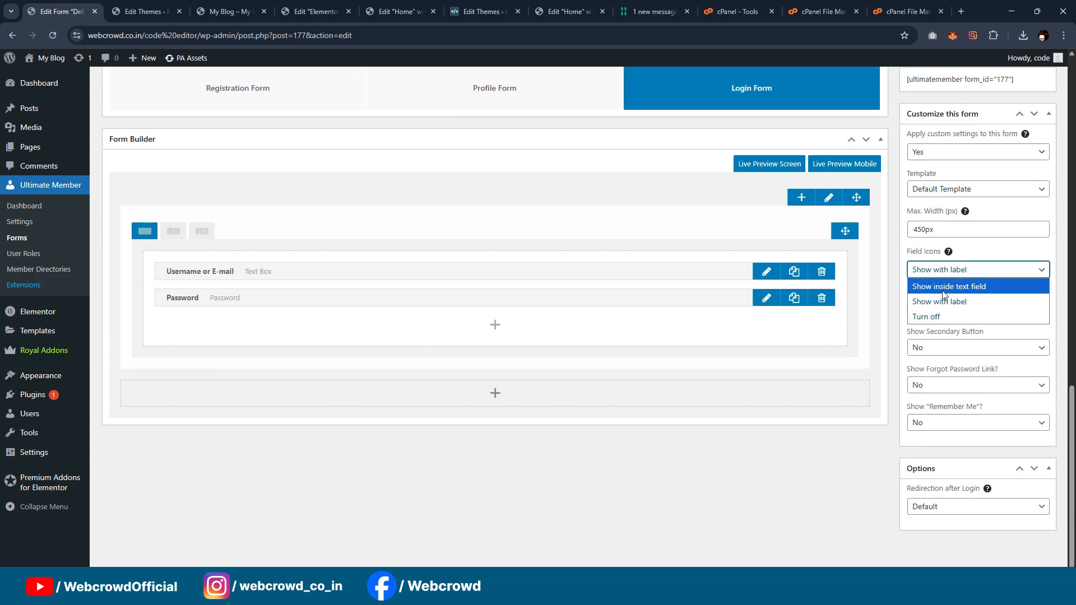
pyautogui.click(935, 287)
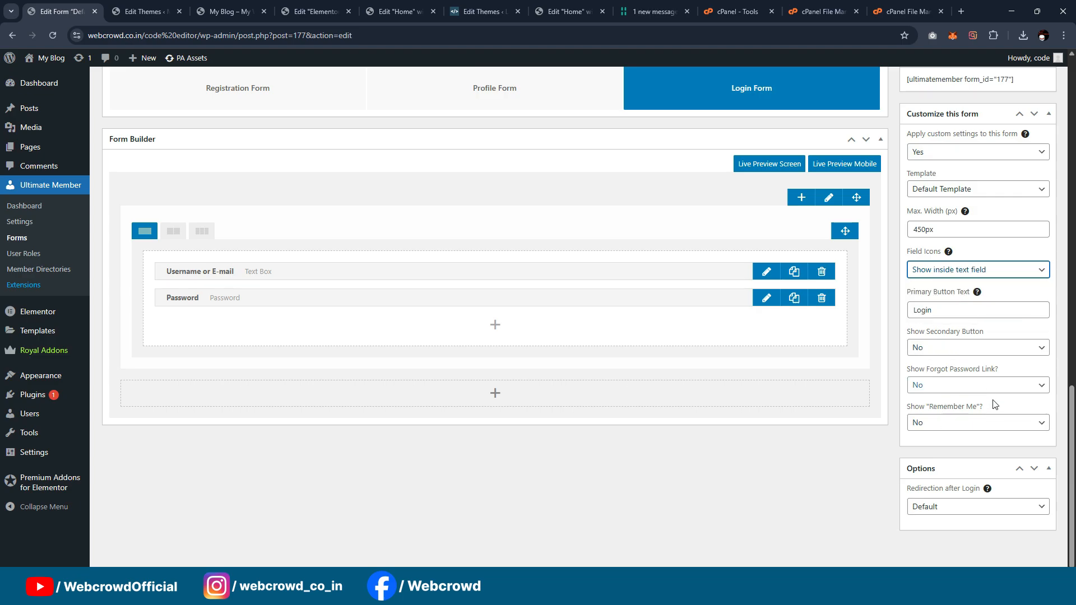
# Step: Set the redirection after login to "Redirect to URL" with "#" as the custom redirect URL
pyautogui.click(951, 509)
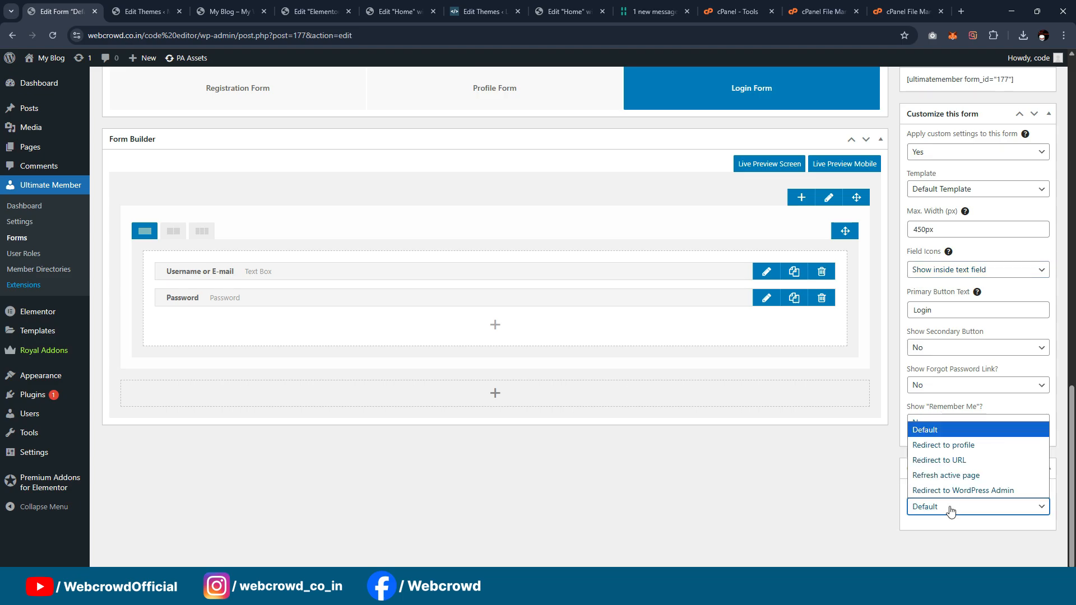
pyautogui.click(947, 463)
pyautogui.click(951, 547)
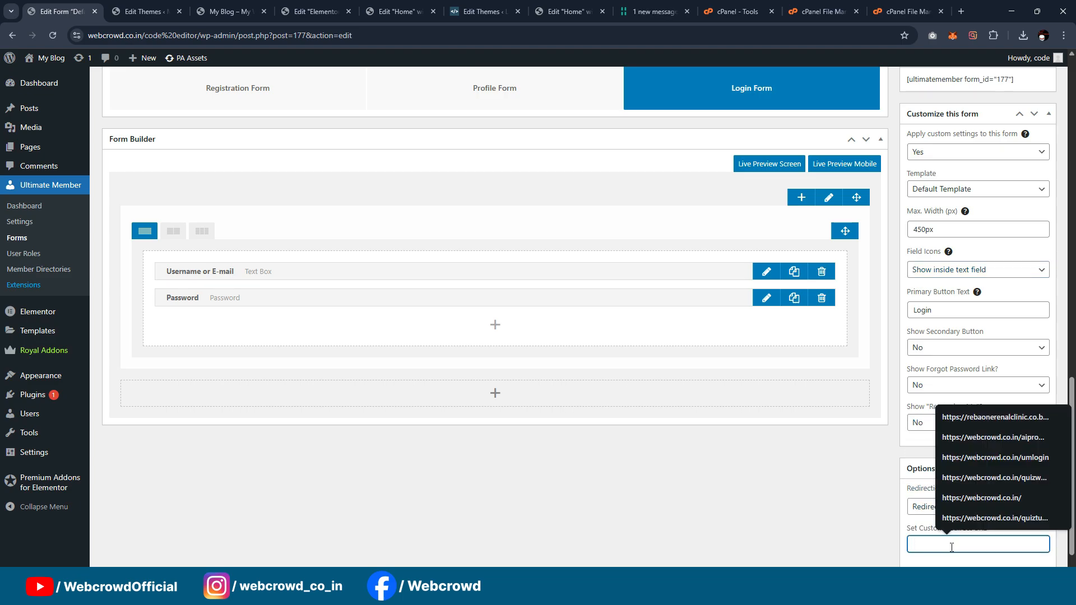
pyautogui.write('#')
pyautogui.scroll(-1, 967, 504)
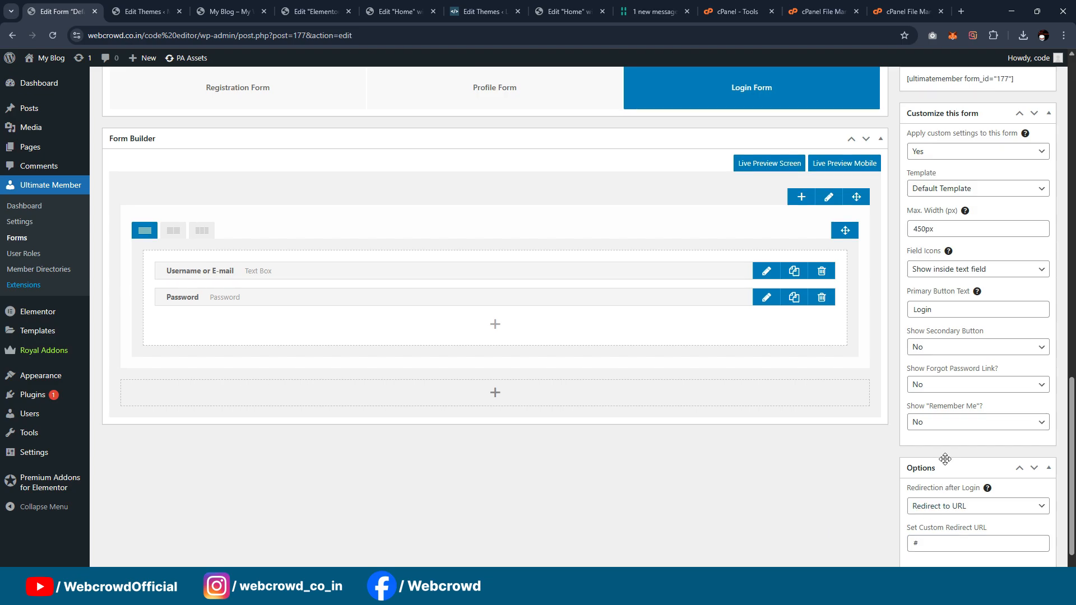
pyautogui.click(932, 508)
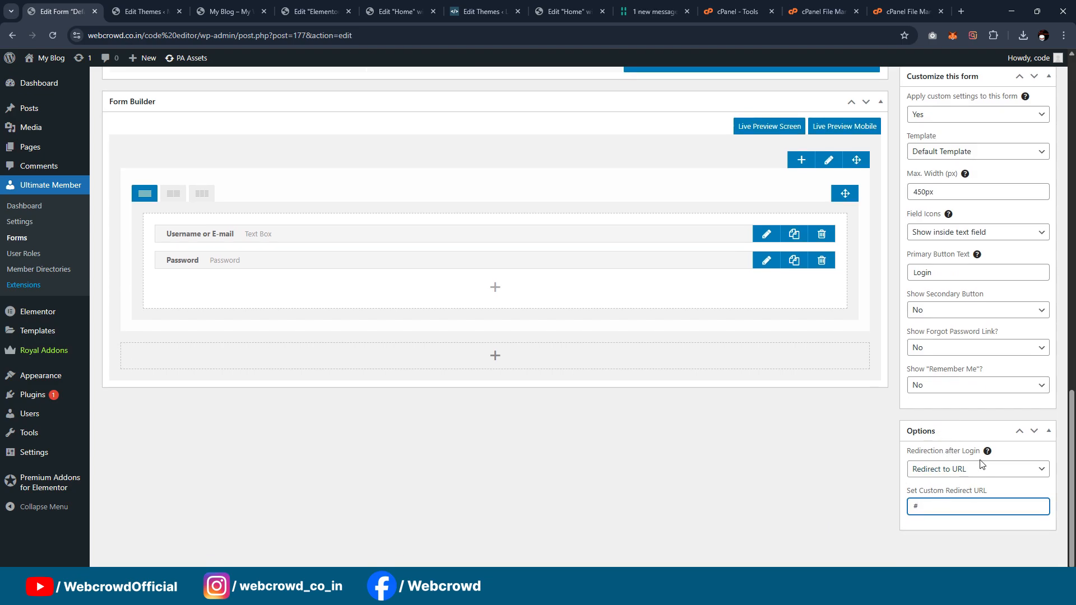
# Step: Clear the label of the login form's Username or E-mail field and set its placeholder to "Username or E-mail"
pyautogui.click(766, 234)
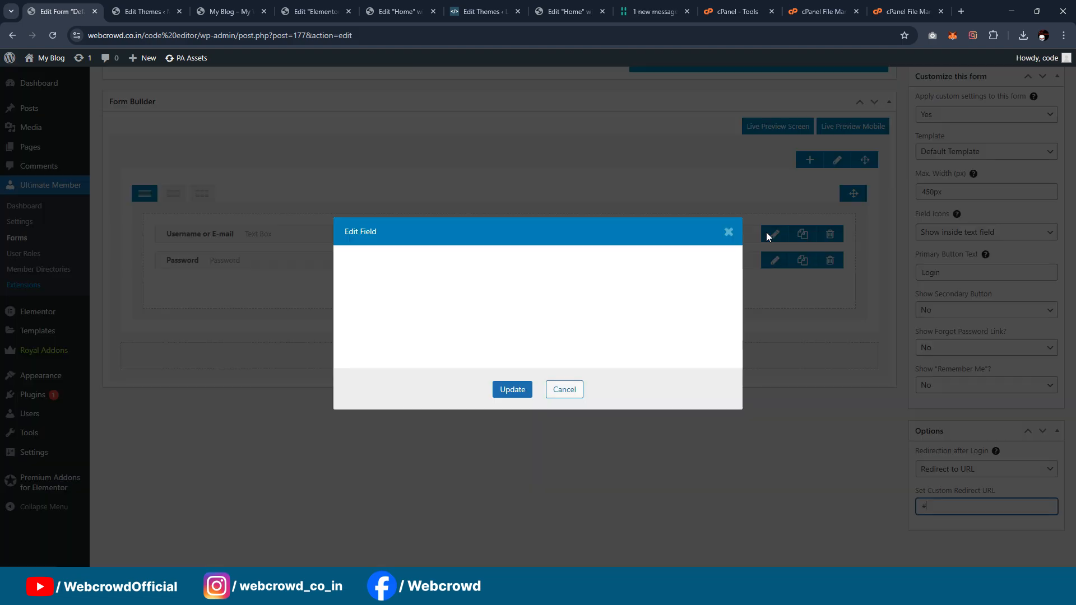
pyautogui.click(624, 199)
pyautogui.hotkey('ctrl', 'a')
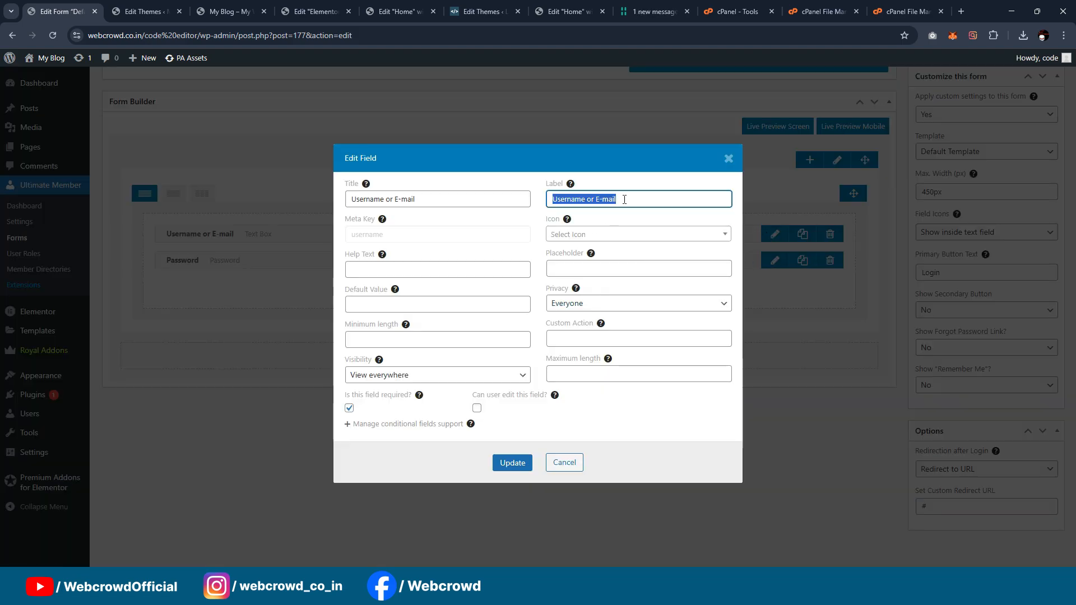
pyautogui.press('BackSpace')
pyautogui.click(588, 271)
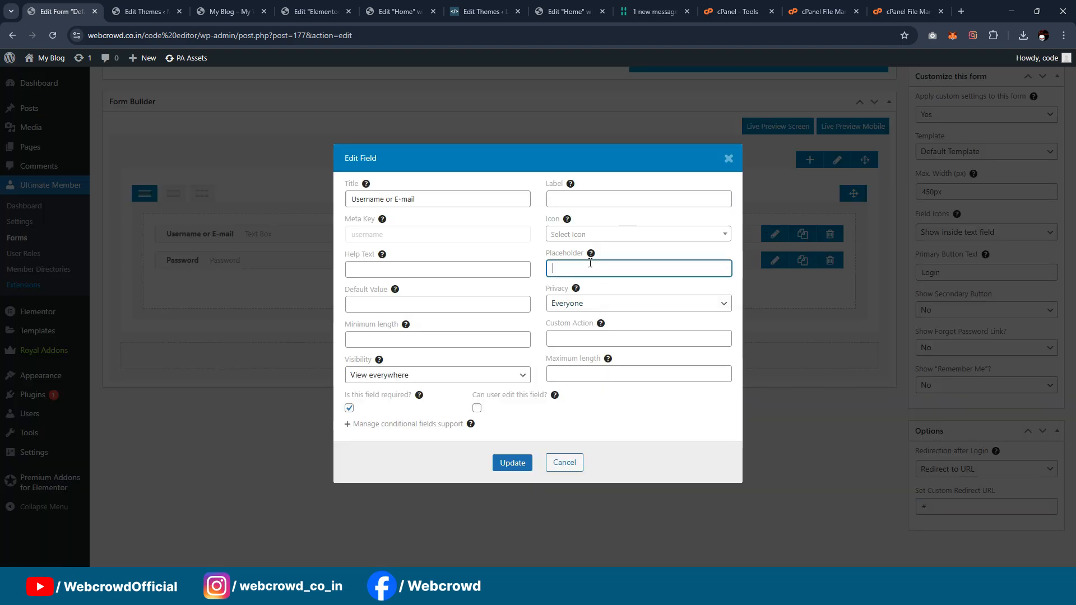
pyautogui.press('Down')
pyautogui.press('Down')
pyautogui.press('Return')
# Step: Search the icons for "user" and assign the Circle User (solid) icon to the Username or E-mail field
pyautogui.click(594, 236)
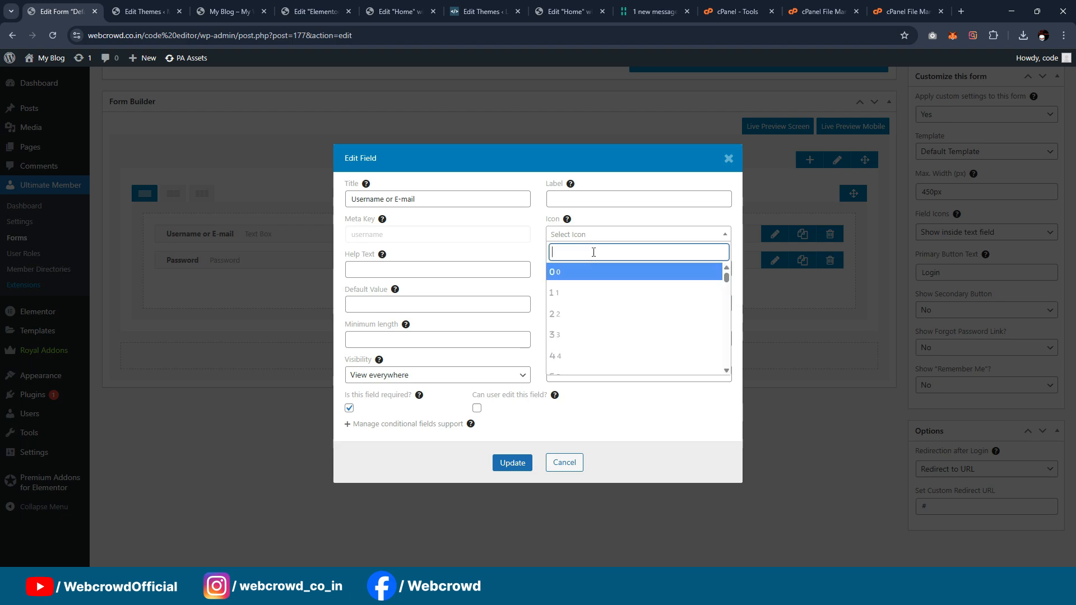
pyautogui.write('user')
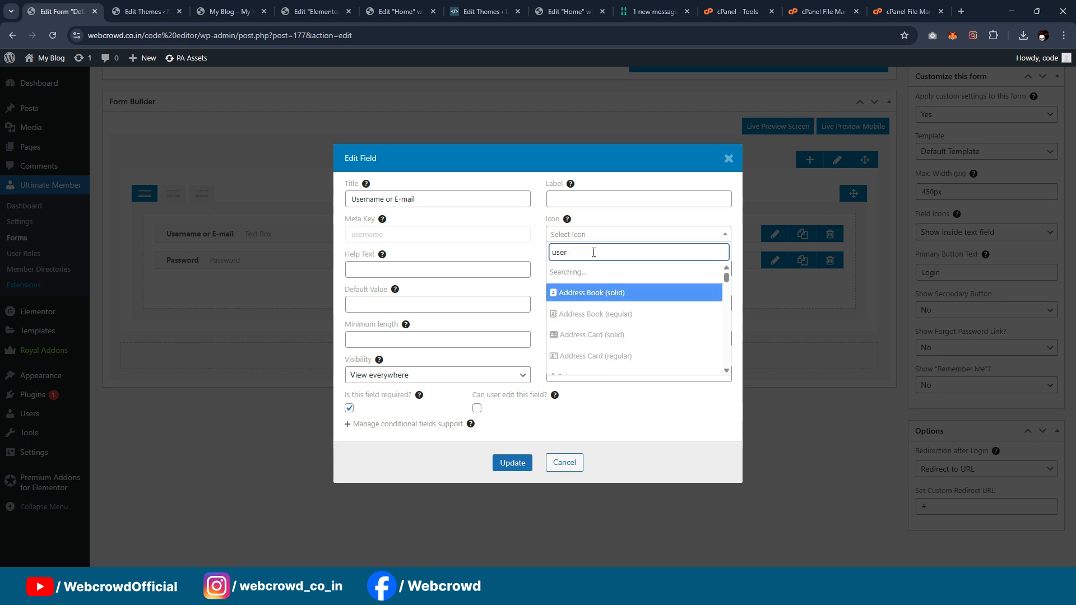
pyautogui.scroll(-3, 581, 332)
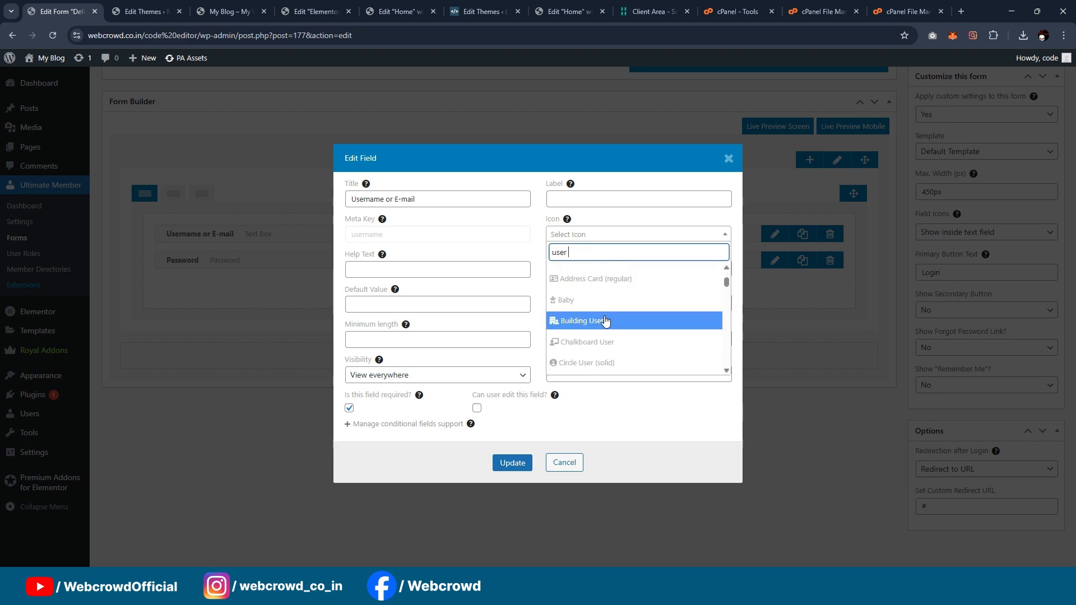
pyautogui.click(598, 307)
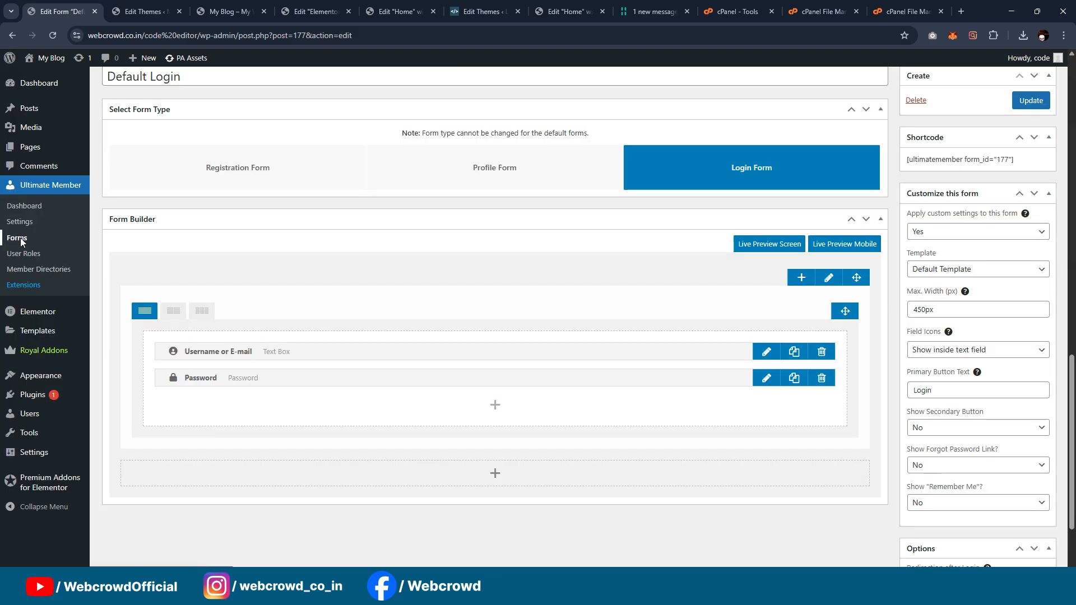
# Step: Open the Default Registration form from the Ultimate Member forms and apply custom settings to it
pyautogui.click(17, 238)
pyautogui.scroll(-10, 588, 231)
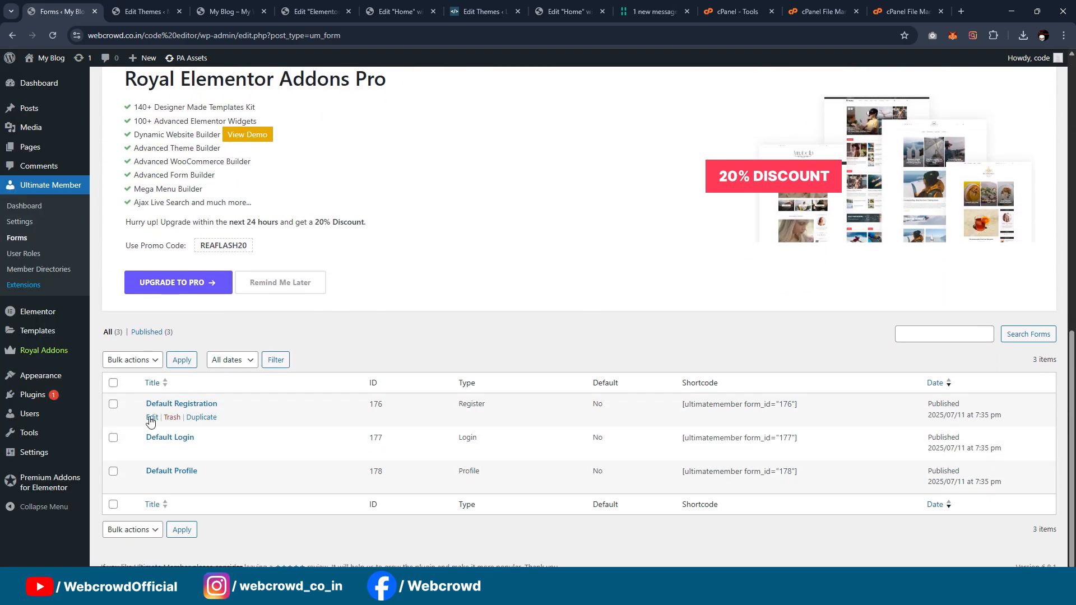
pyautogui.scroll(-12, 547, 294)
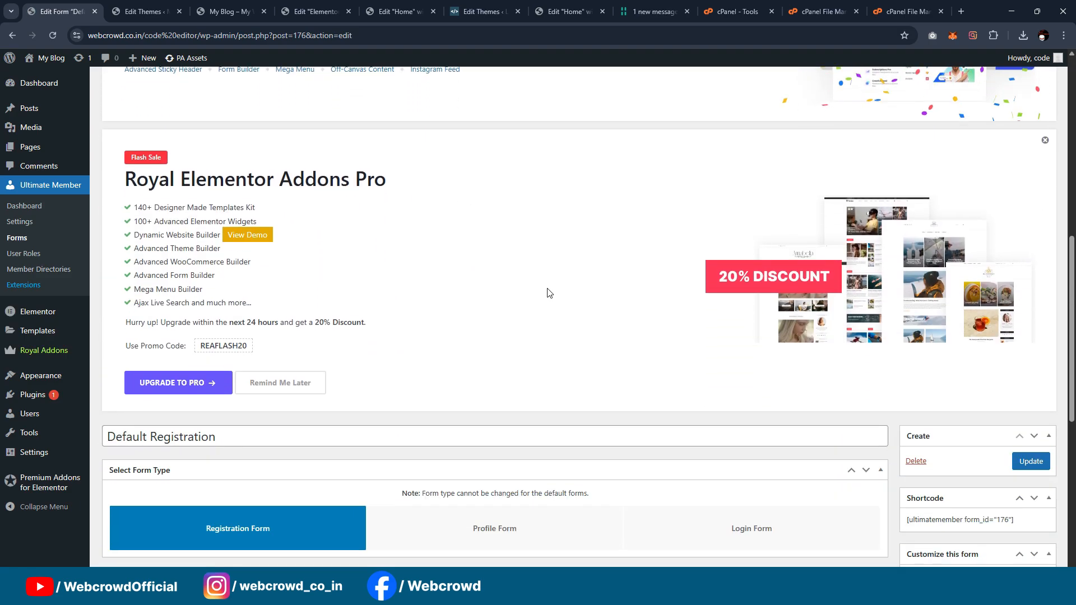
pyautogui.scroll(-2, 548, 293)
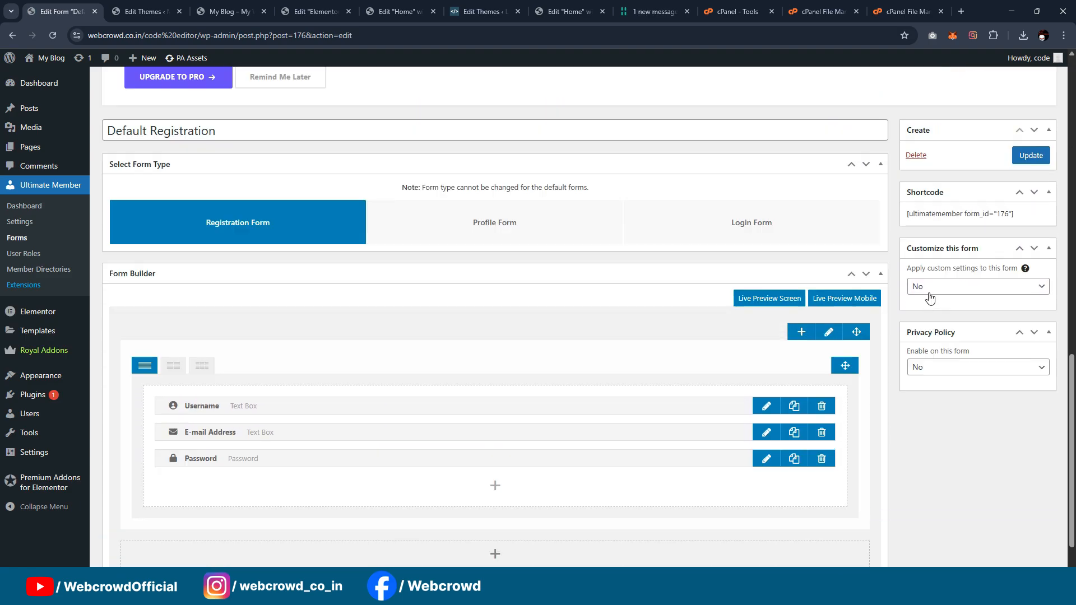
pyautogui.click(920, 288)
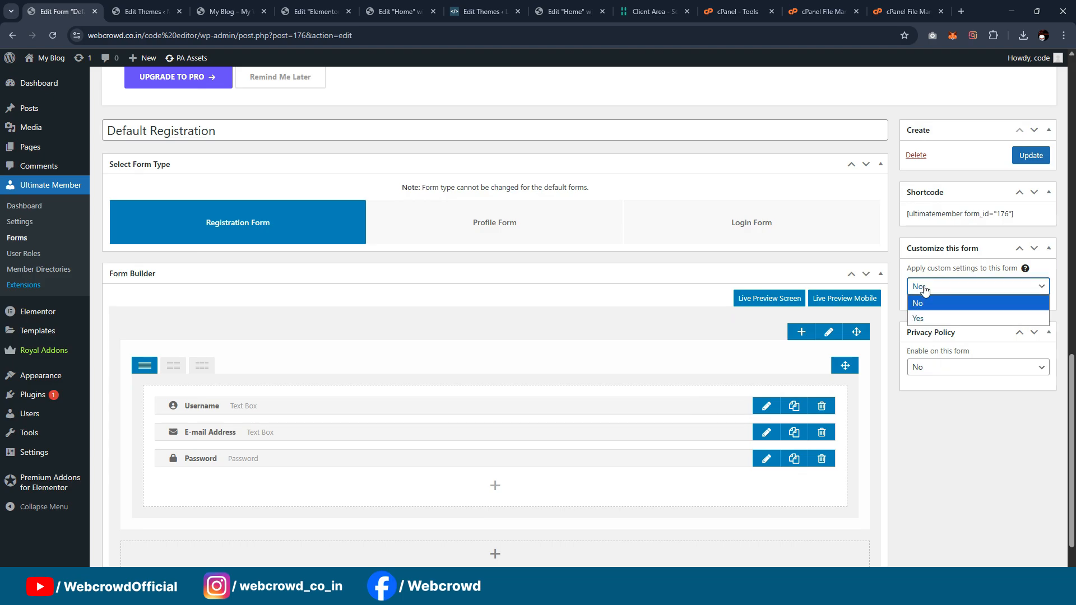
pyautogui.click(922, 314)
# Step: Set the registration form's field icons to "Show inside text field" and update the form
pyautogui.scroll(-1, 964, 325)
pyautogui.scroll(-1, 964, 325)
pyautogui.click(959, 348)
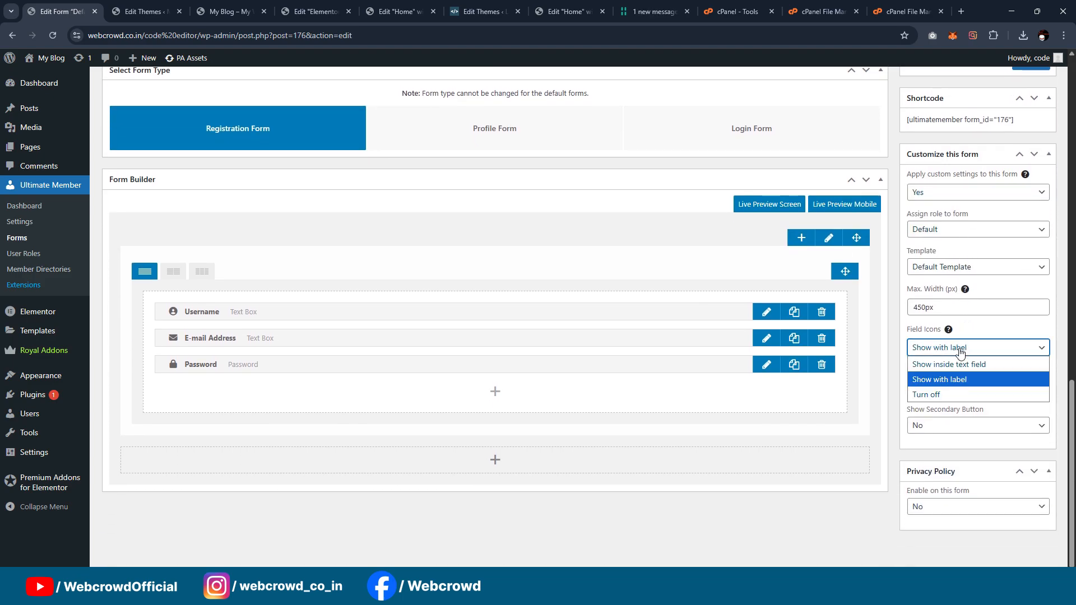
pyautogui.click(950, 360)
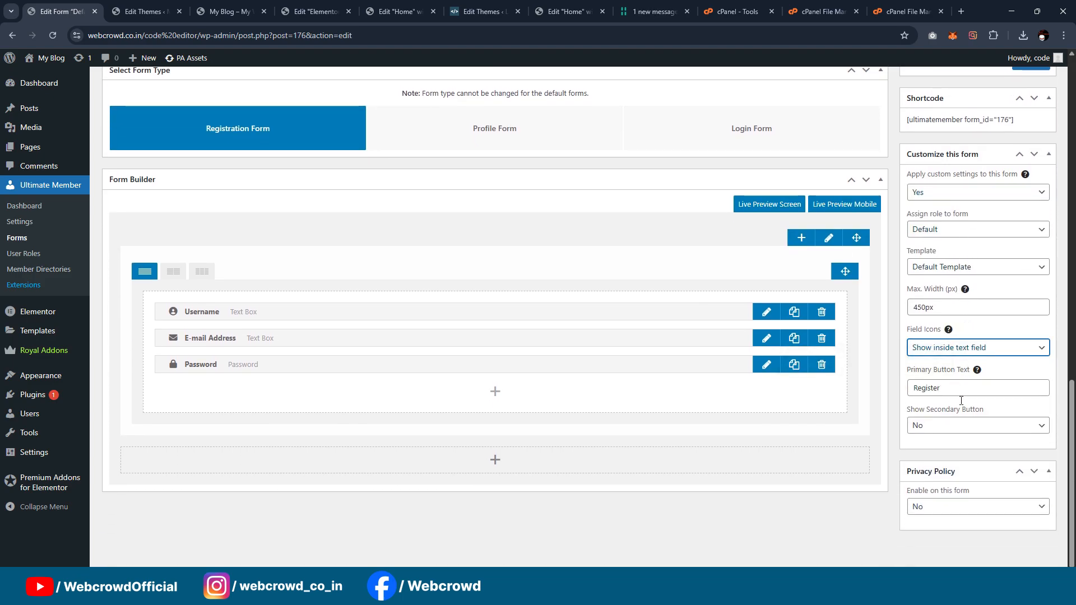
pyautogui.scroll(6, 994, 331)
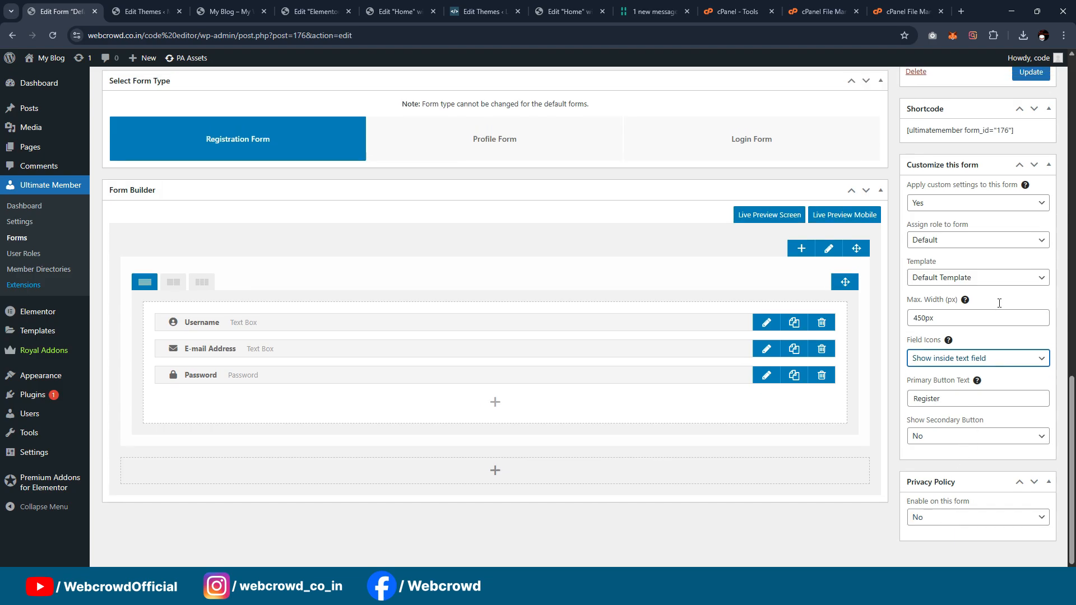
pyautogui.click(1031, 397)
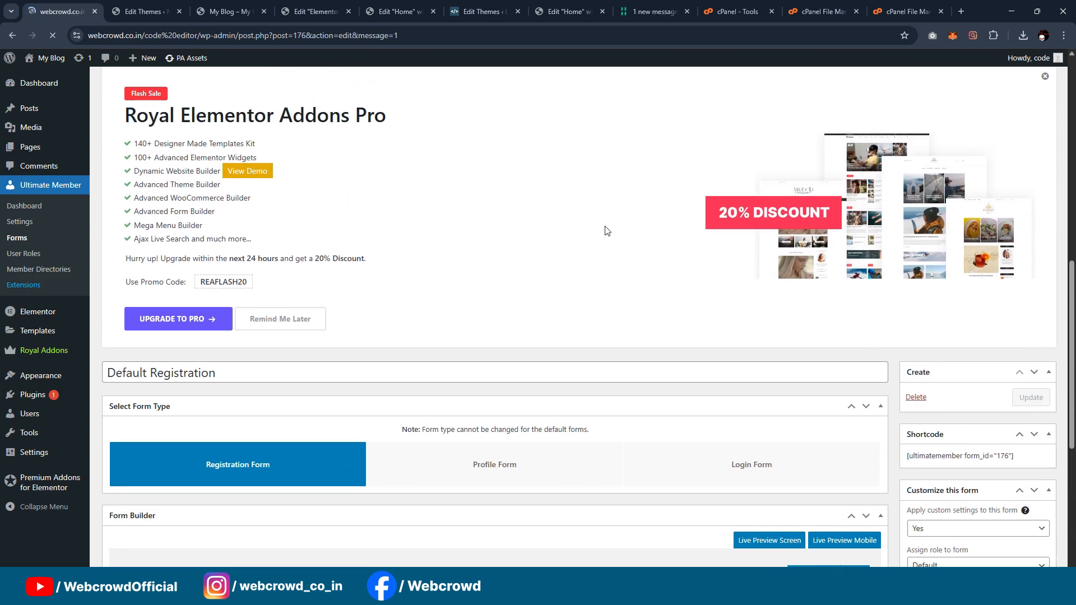
# Step: Find the Login page in the list of all pages and open it for editing in a new tab
pyautogui.scroll(-2, 618, 212)
pyautogui.scroll(1, 618, 212)
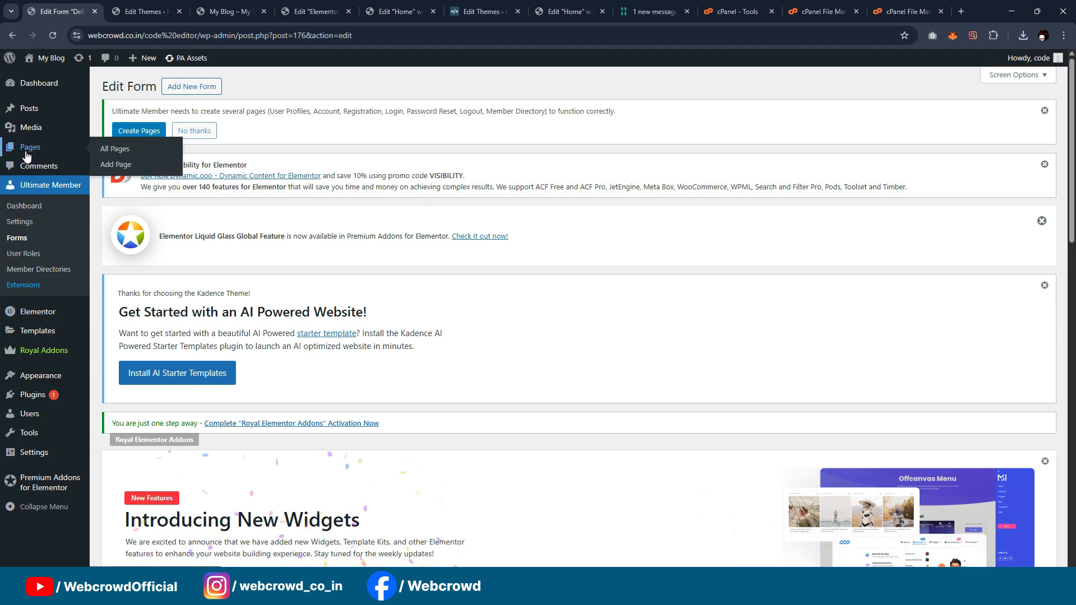
pyautogui.click(110, 148)
pyautogui.scroll(-15, 376, 148)
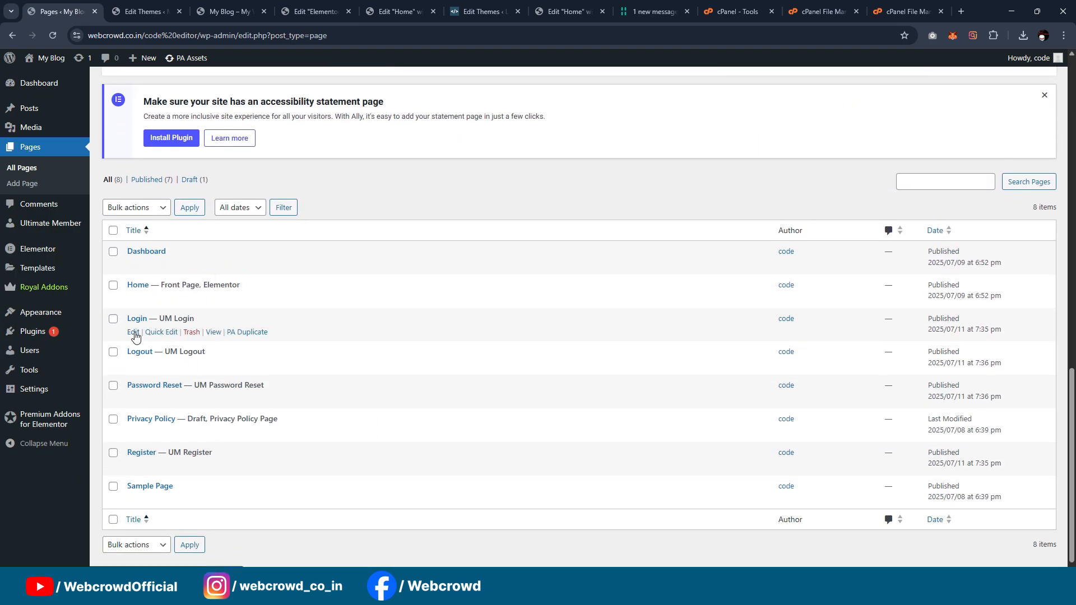
pyautogui.keyDown('ctrl'); pyautogui.click(134, 333); pyautogui.keyUp('ctrl')
pyautogui.hotkey('ctrl', 'Tab')
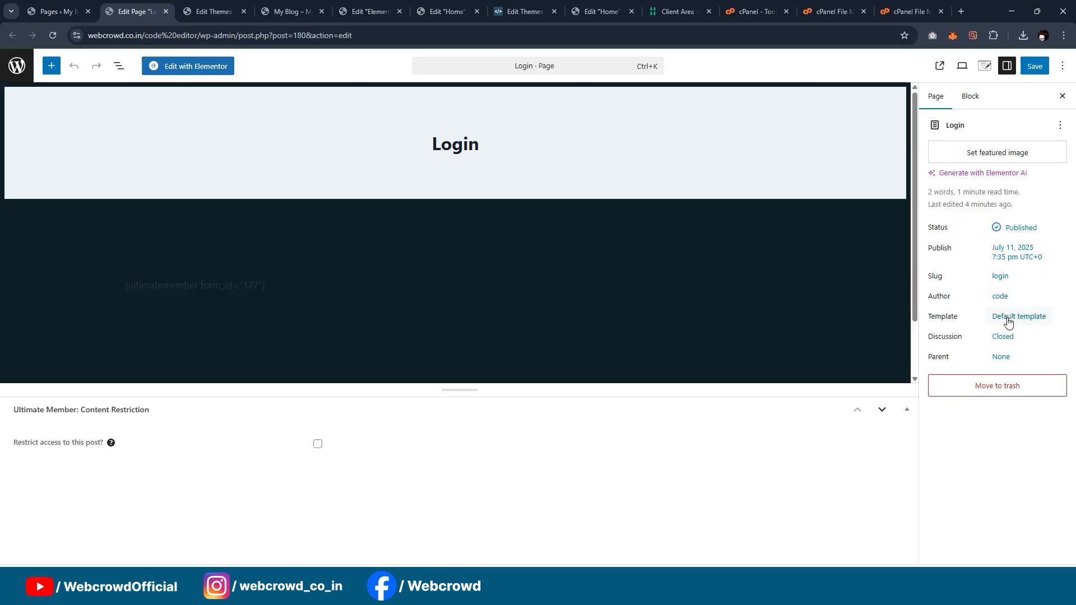
# Step: Set the Login page's template to Elementor Full Width and open the page in the Elementor editor
pyautogui.click(1008, 323)
pyautogui.click(869, 379)
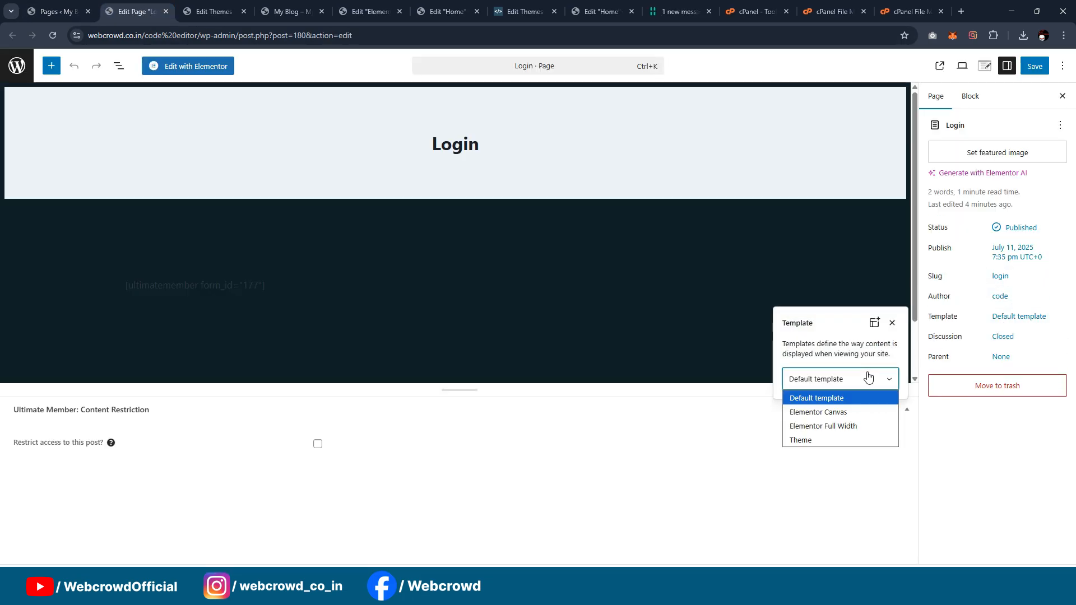
pyautogui.click(844, 426)
pyautogui.click(193, 66)
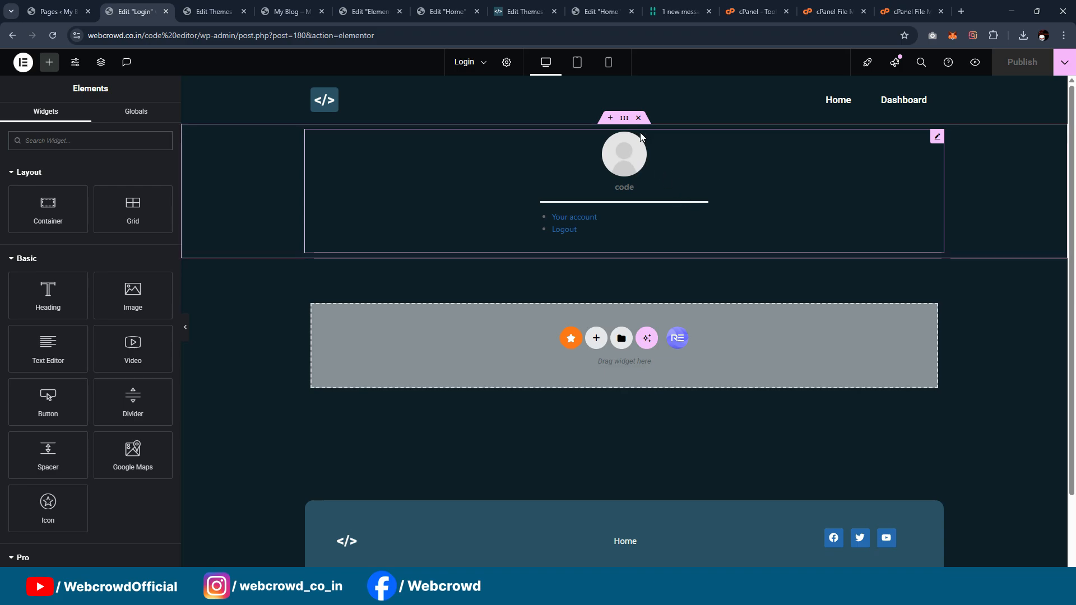
# Step: Delete the existing section with the account avatar and links from the Login page
pyautogui.click(640, 118)
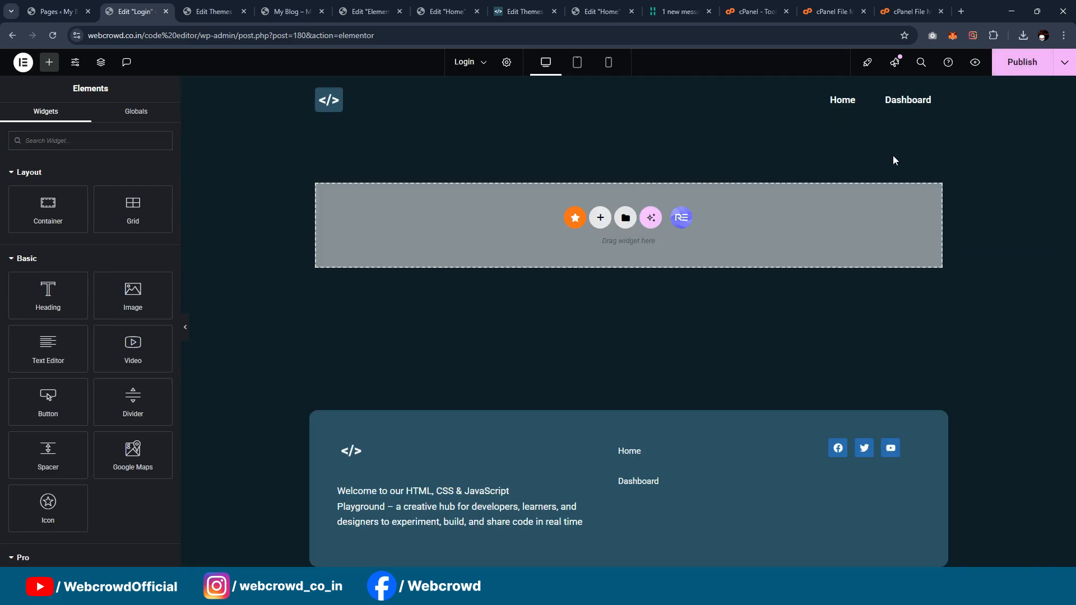
pyautogui.click(1064, 62)
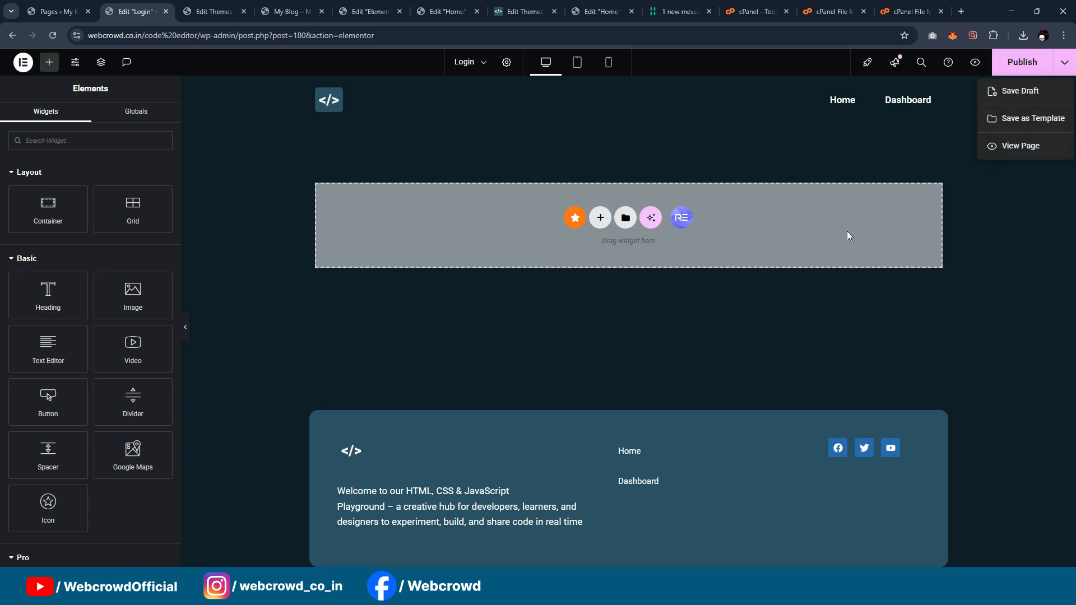
pyautogui.click(605, 322)
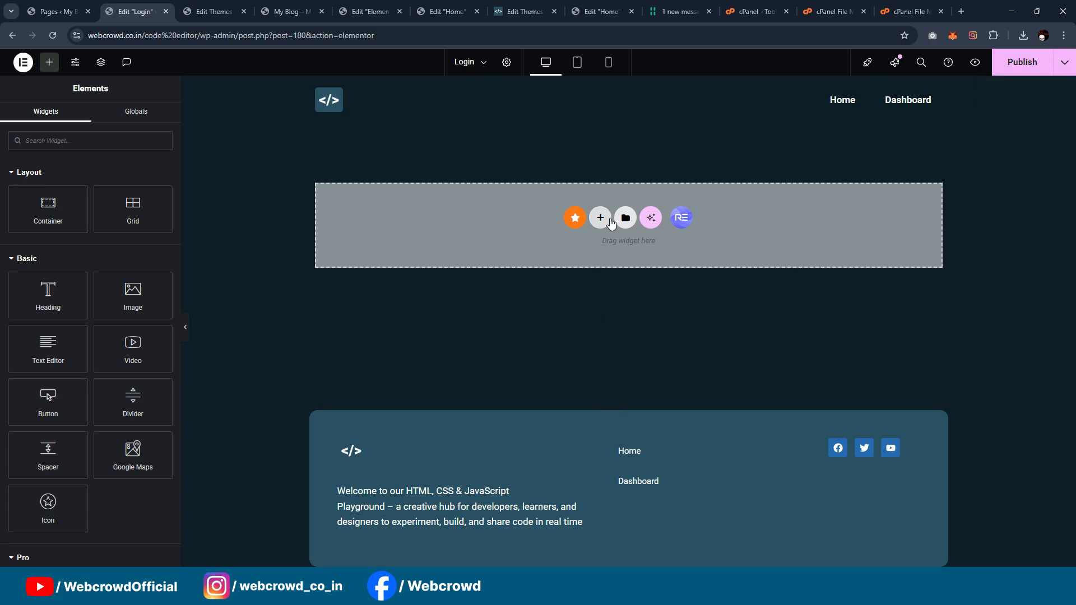
# Step: Import the Login template file from the Downloads folder into the template library and insert it into the page
pyautogui.click(625, 218)
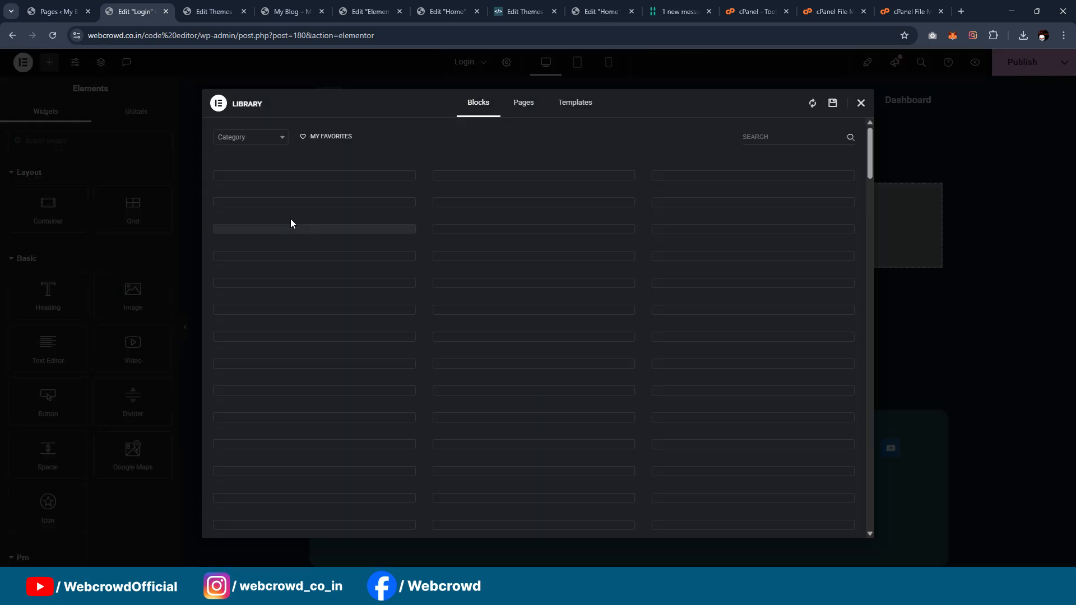
pyautogui.click(575, 102)
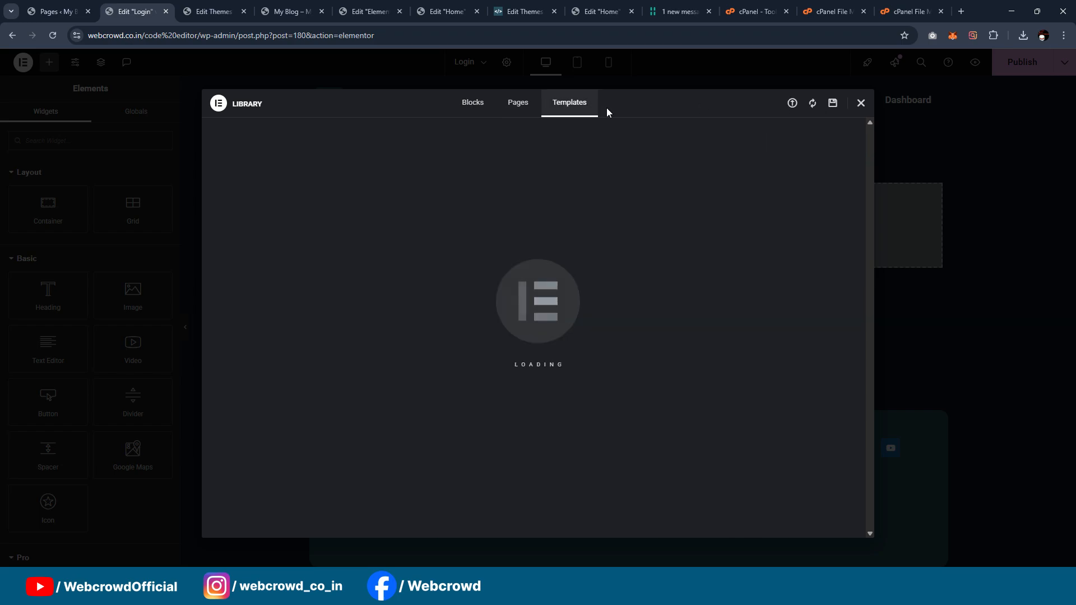
pyautogui.click(792, 103)
pyautogui.click(558, 324)
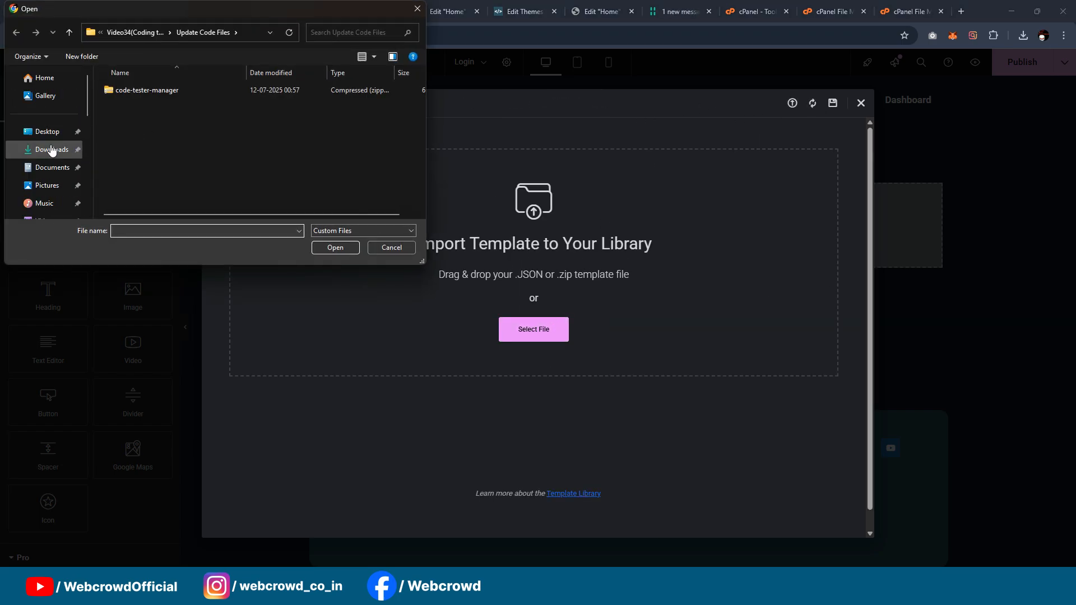
pyautogui.click(51, 149)
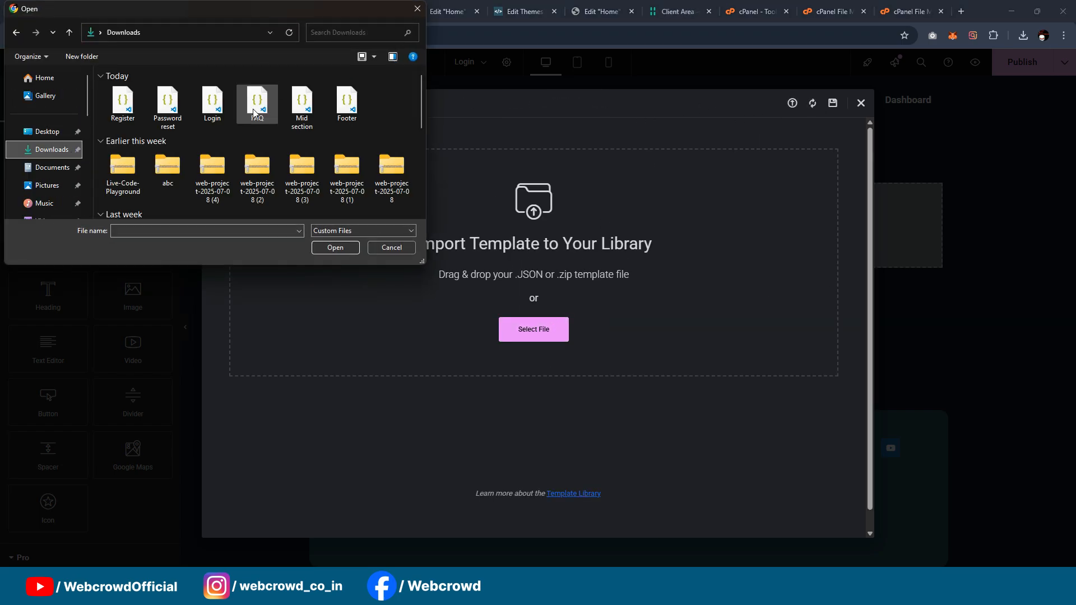
pyautogui.click(225, 112)
pyautogui.click(334, 248)
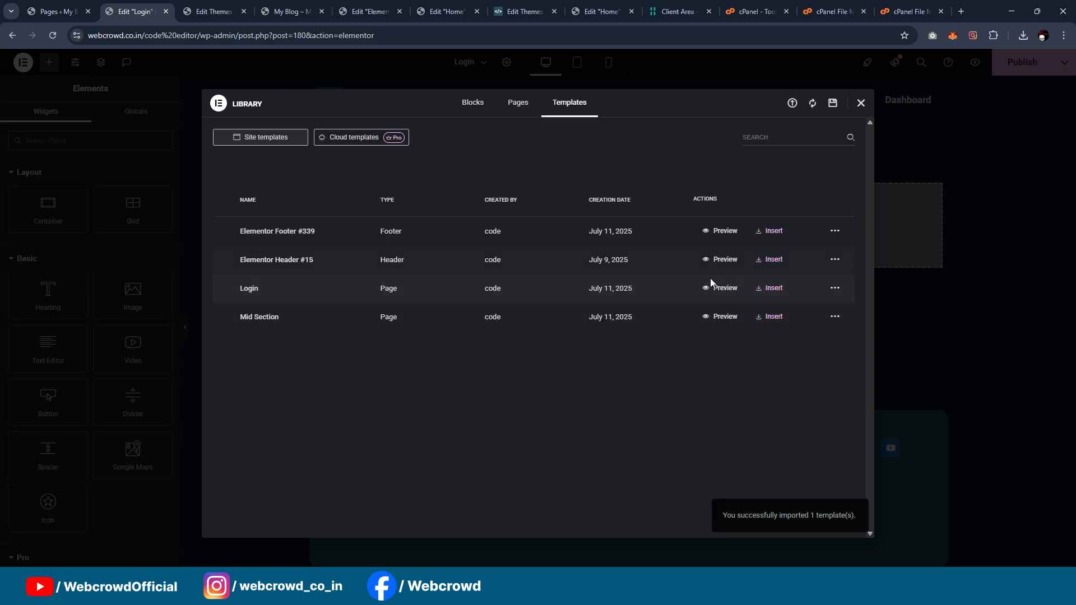
pyautogui.click(772, 288)
# Step: Set the Login page's layout to Elementor Canvas in the page settings
pyautogui.click(507, 62)
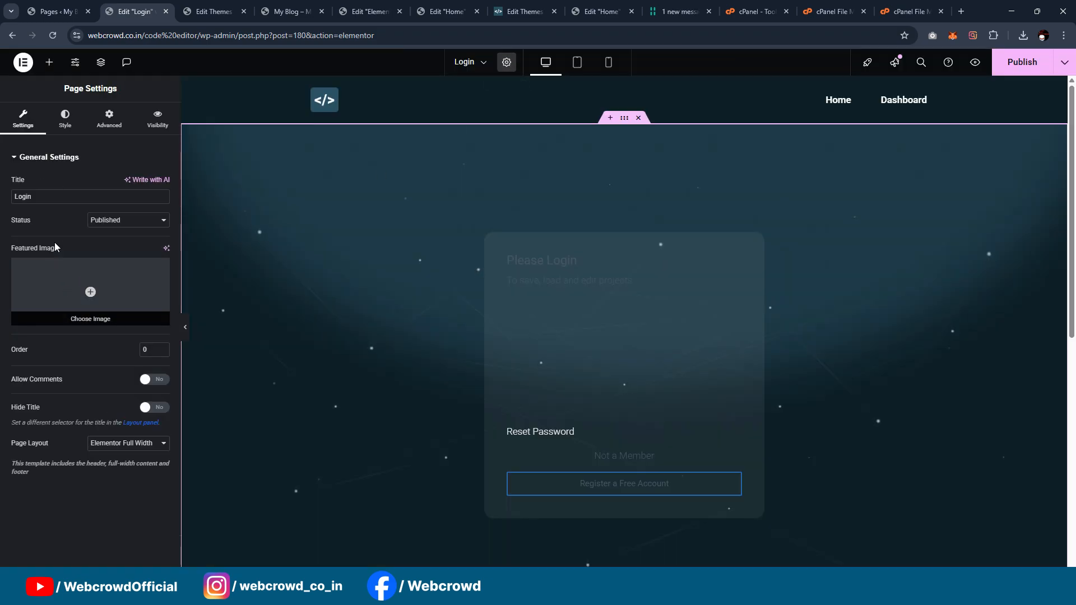
pyautogui.click(128, 443)
pyautogui.click(112, 474)
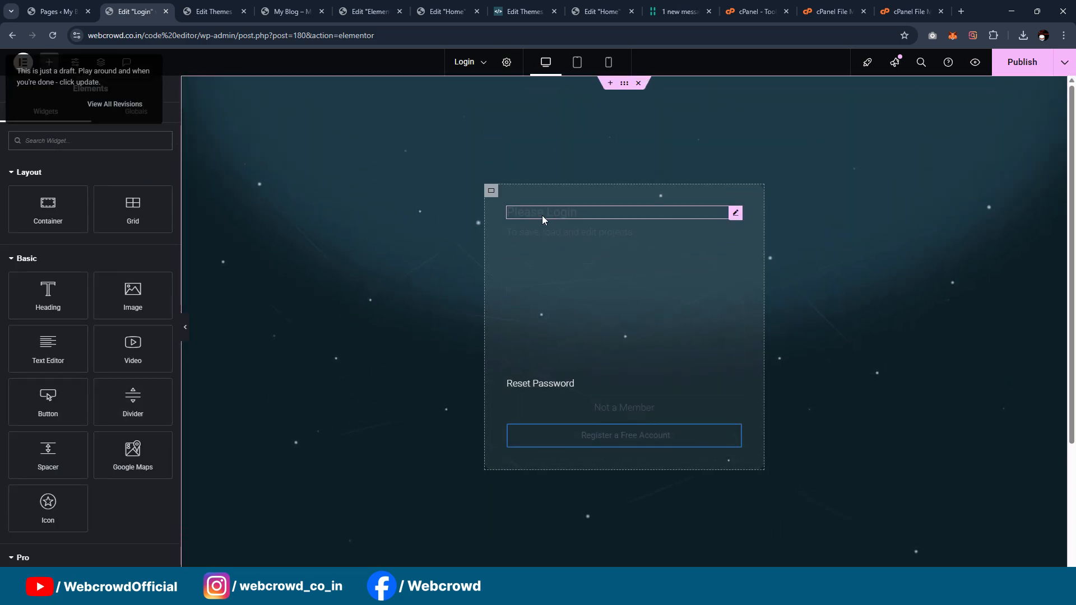
# Step: Set the text color of the "Please Login" heading to the global color "White or offwhite"
pyautogui.click(543, 215)
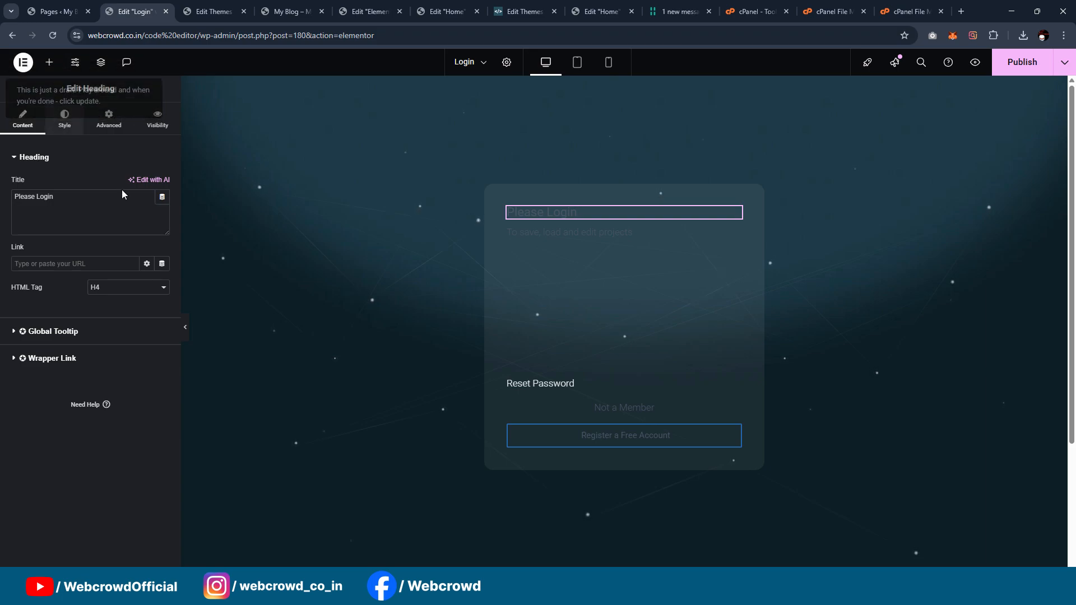
pyautogui.click(72, 131)
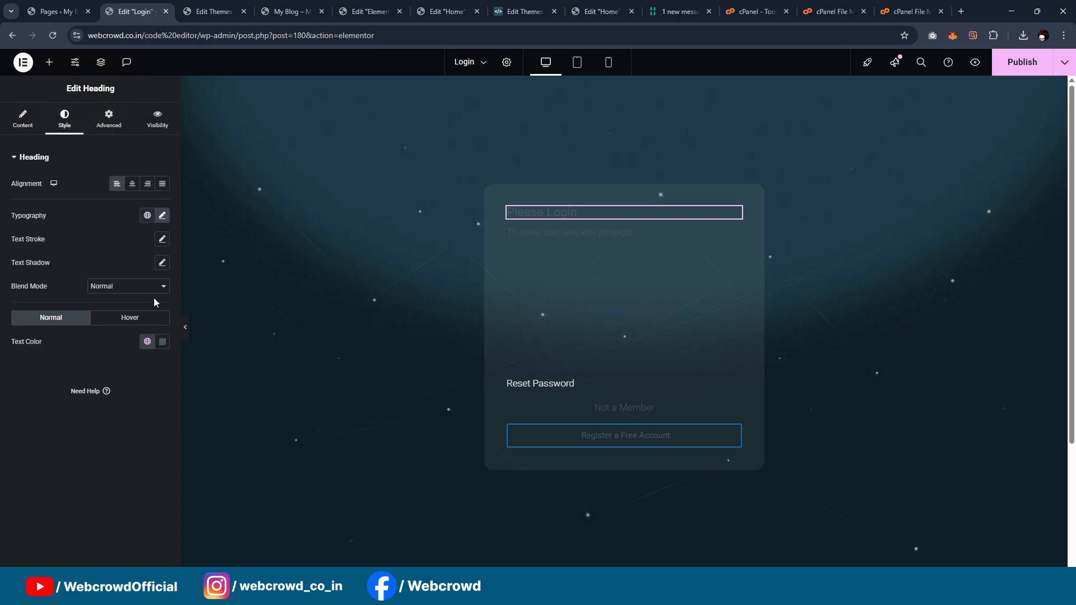
pyautogui.click(147, 341)
pyautogui.scroll(-2, 78, 269)
pyautogui.click(77, 275)
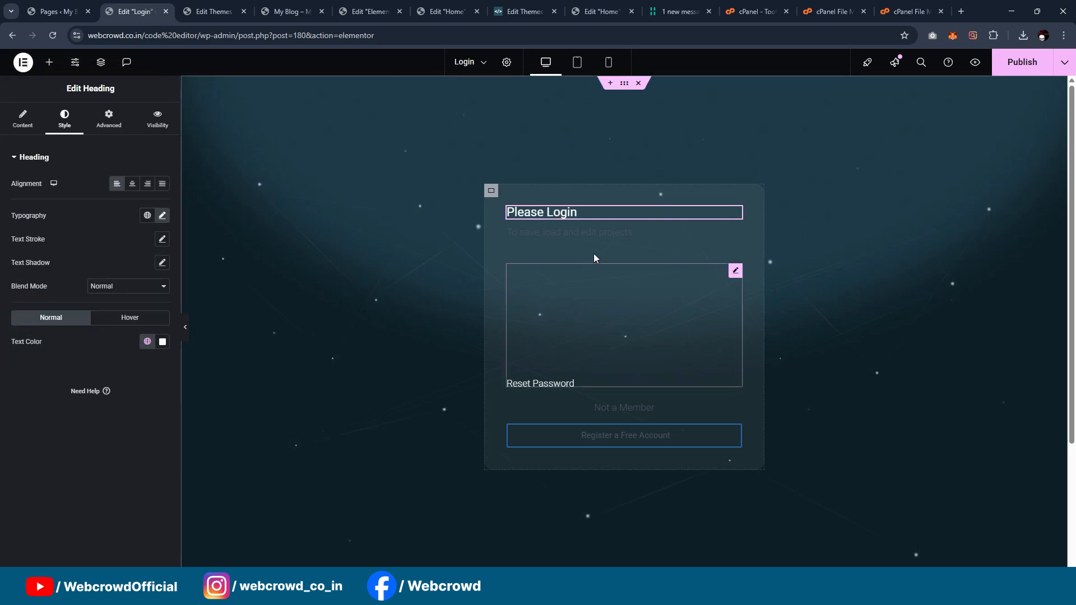
# Step: Set the text color of the "To save, load and edit projects" heading to the global color "White or offwhite"
pyautogui.click(586, 232)
pyautogui.click(64, 119)
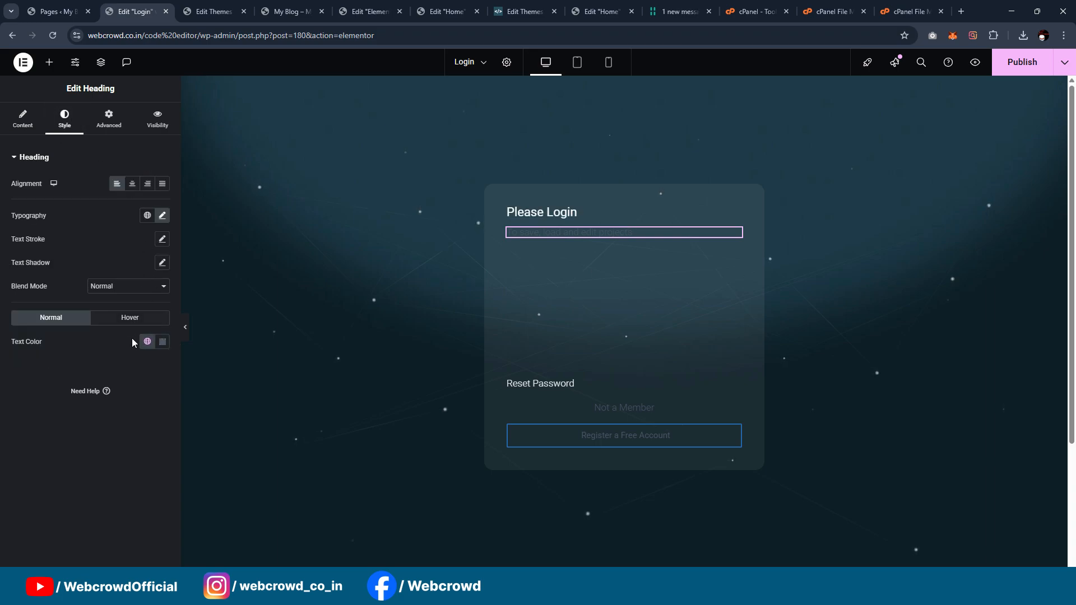
pyautogui.click(146, 342)
pyautogui.scroll(-3, 101, 247)
pyautogui.click(97, 274)
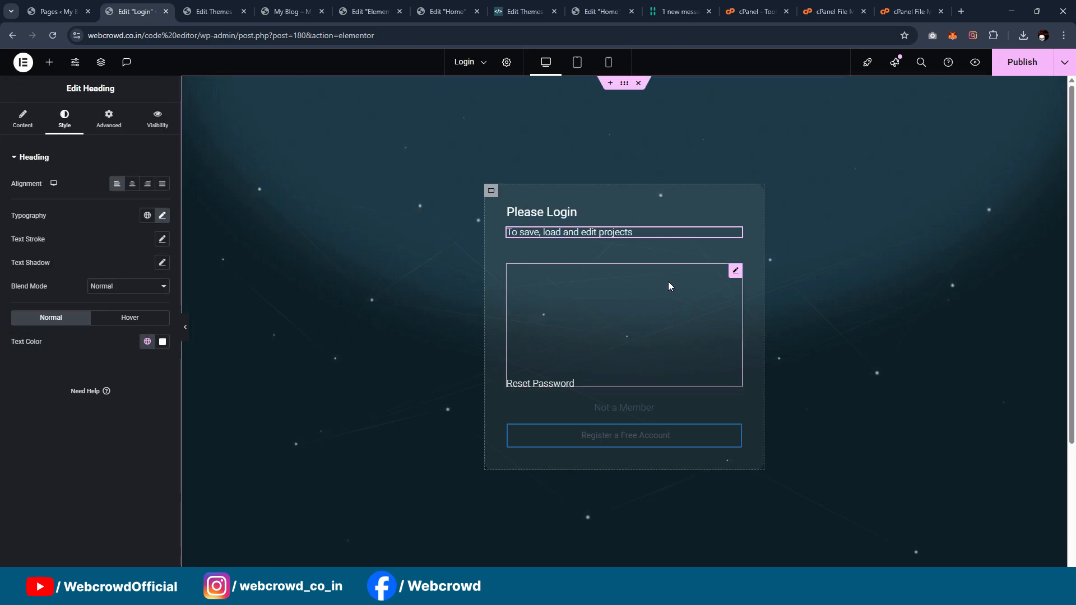
# Step: Set the text color of the "Not a Member" heading to the global color "White or offwhite"
pyautogui.click(604, 384)
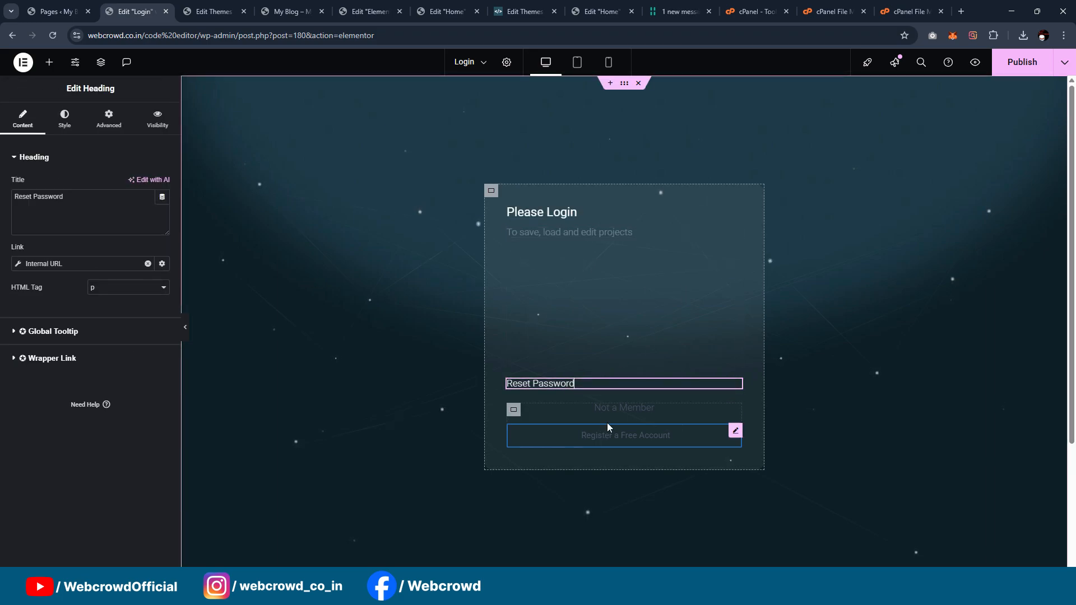
pyautogui.click(623, 408)
pyautogui.click(70, 125)
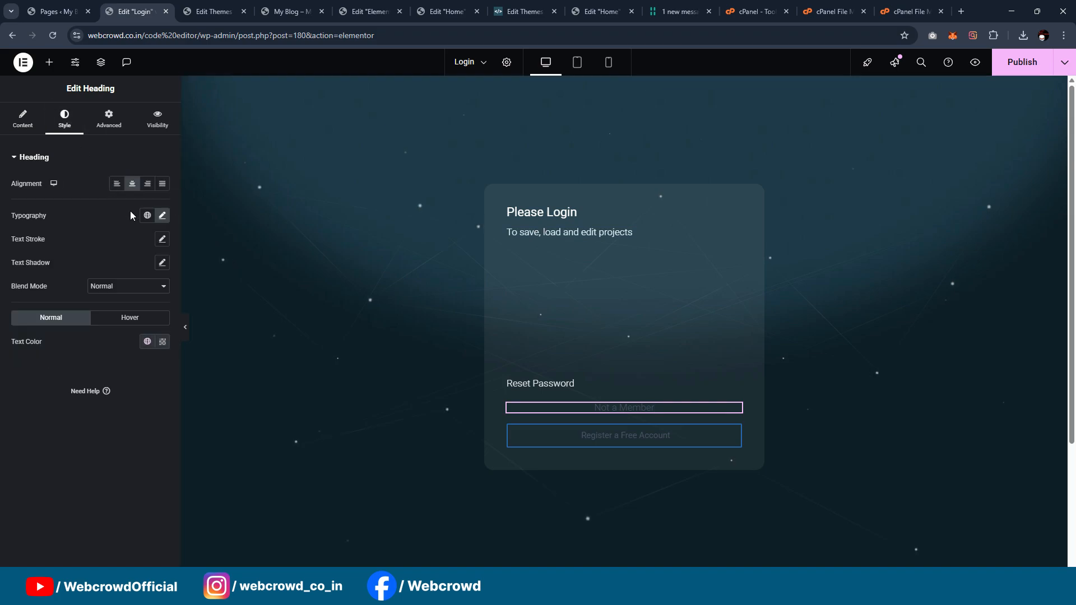
pyautogui.click(149, 343)
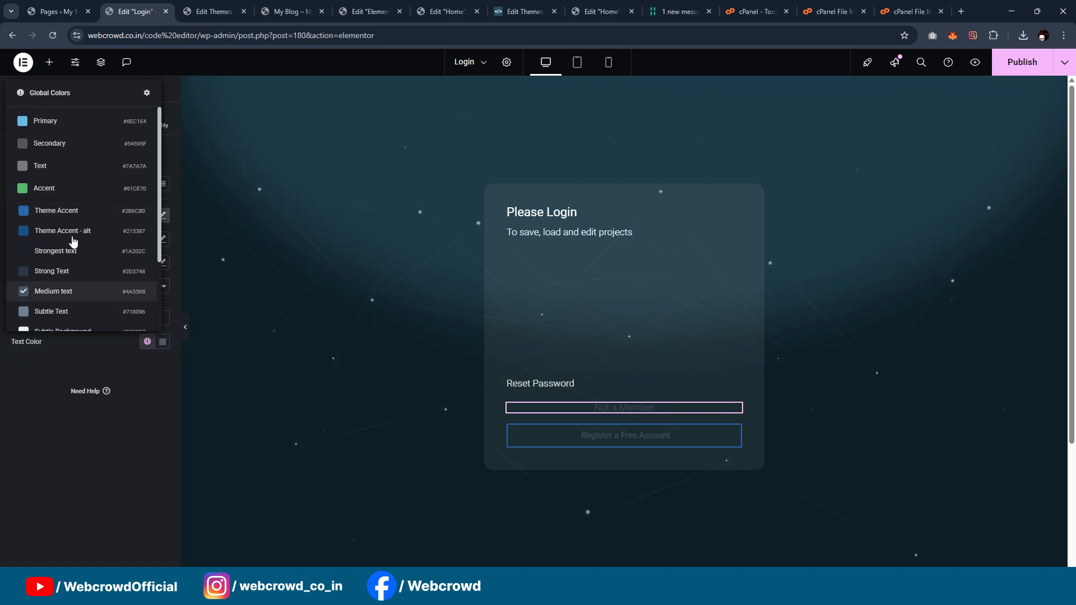
pyautogui.scroll(-3, 72, 241)
pyautogui.click(79, 305)
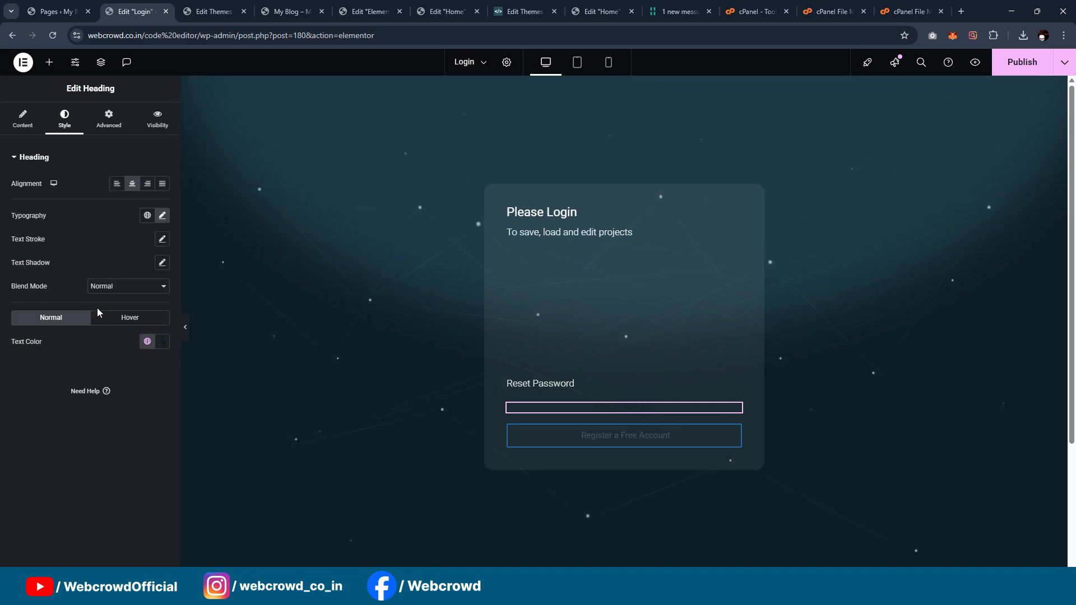
pyautogui.click(147, 341)
pyautogui.scroll(-2, 83, 258)
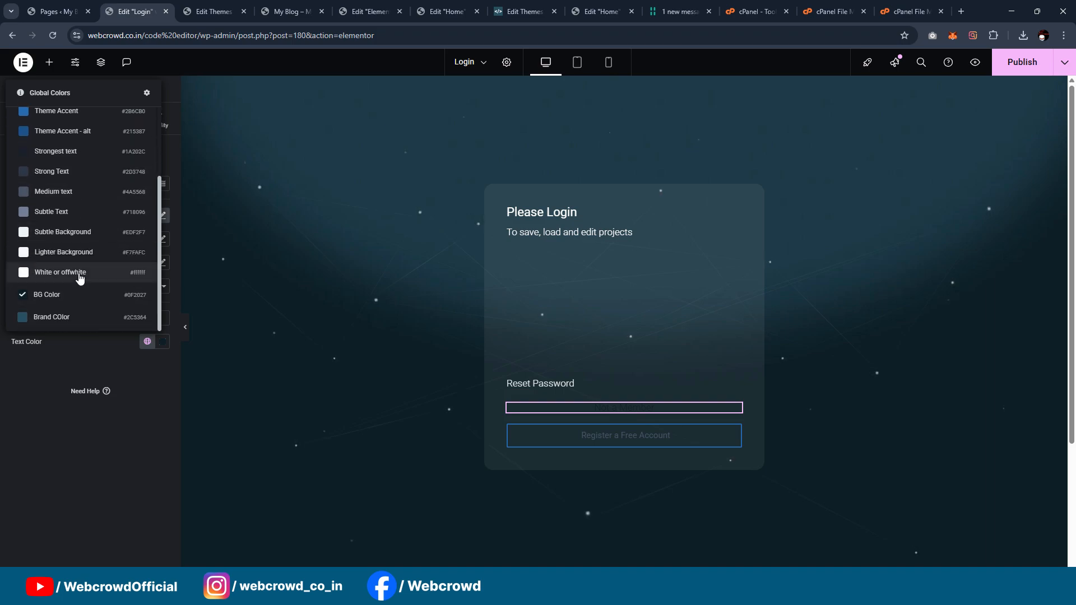
pyautogui.click(81, 273)
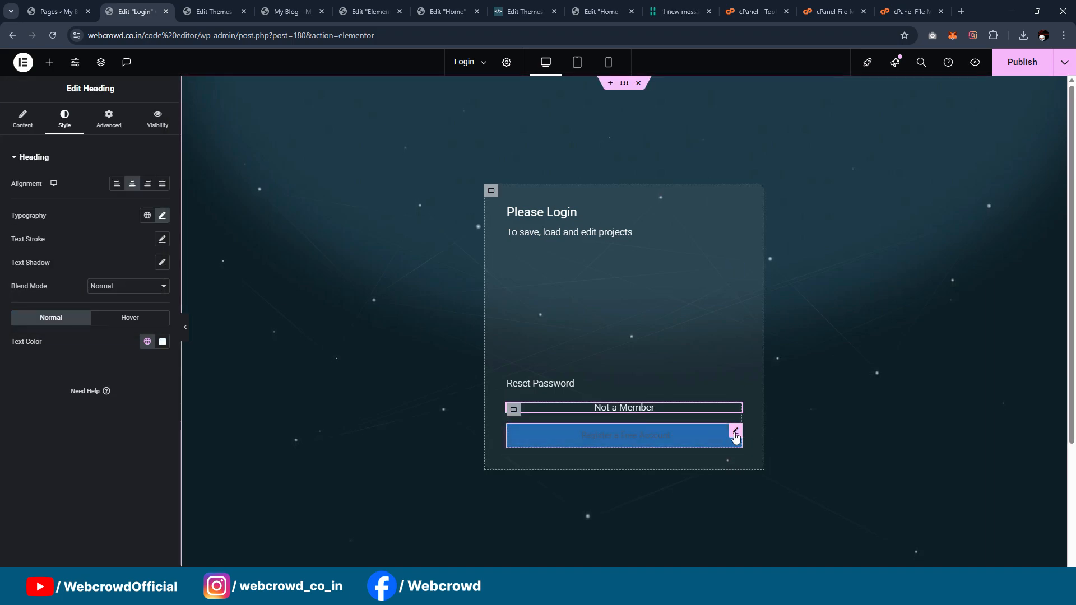
# Step: Set the border color of the "Register a Free Account" button to the global color "Brand COlor"
pyautogui.click(736, 434)
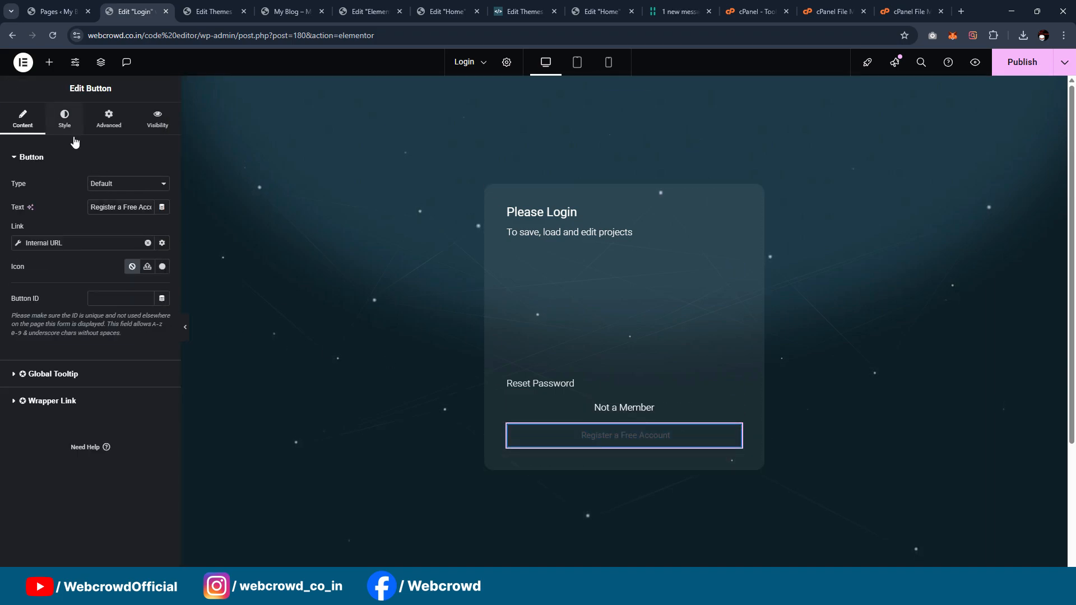
pyautogui.click(65, 119)
pyautogui.scroll(-3, 147, 313)
pyautogui.click(147, 398)
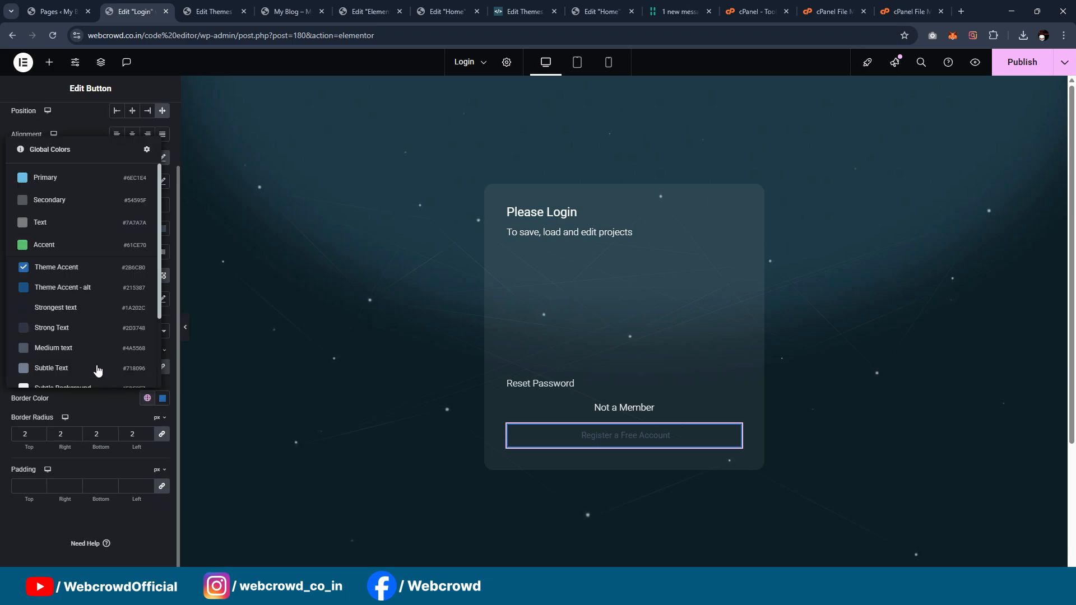
pyautogui.scroll(-3, 97, 370)
pyautogui.click(72, 378)
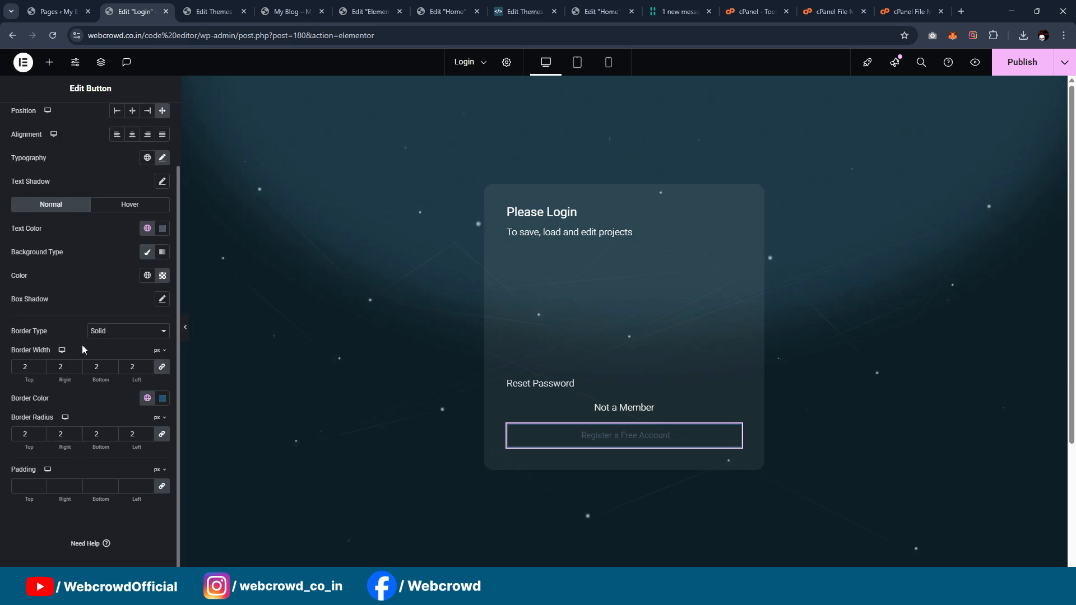
# Step: Set the register button's hover background color to the global color "Brand COlor"
pyautogui.click(124, 208)
pyautogui.click(147, 275)
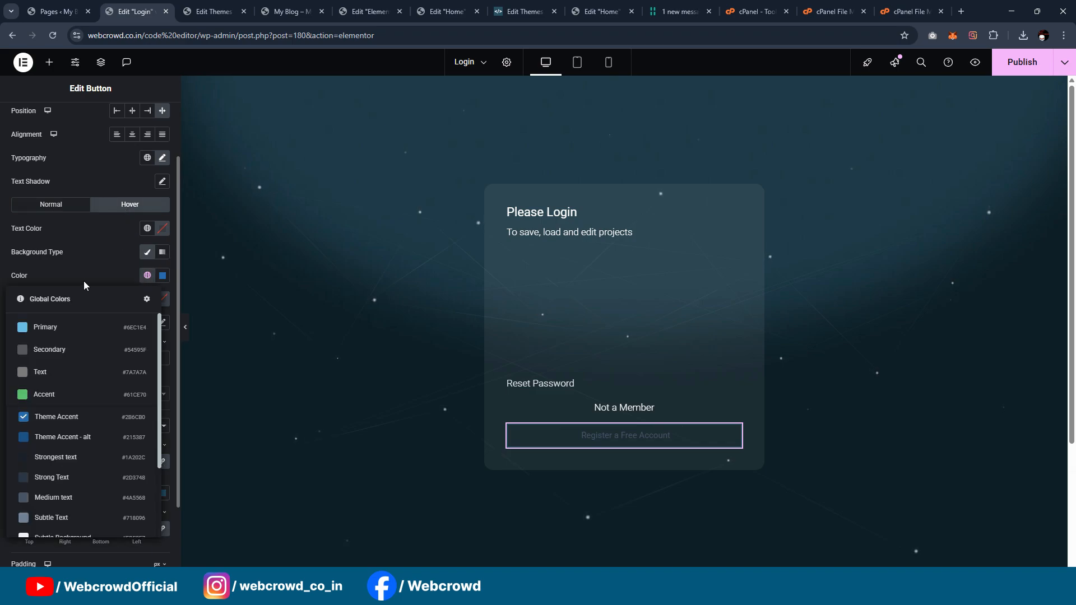
pyautogui.scroll(-2, 84, 284)
pyautogui.scroll(-3, 86, 392)
pyautogui.click(52, 523)
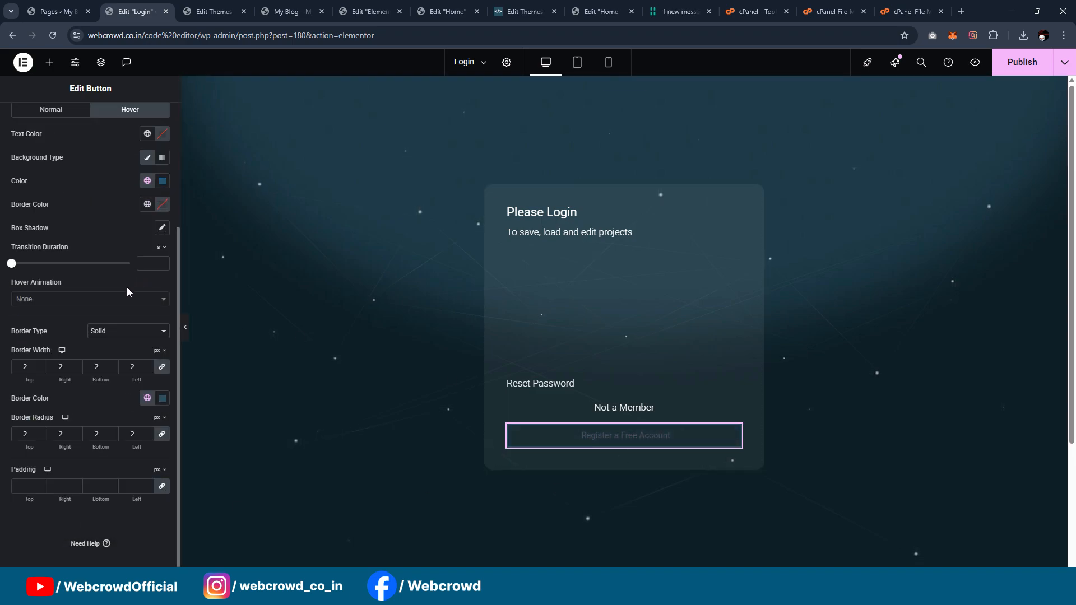
# Step: Set the register button's normal text color to the global color "White or offwhite"
pyautogui.scroll(3, 126, 287)
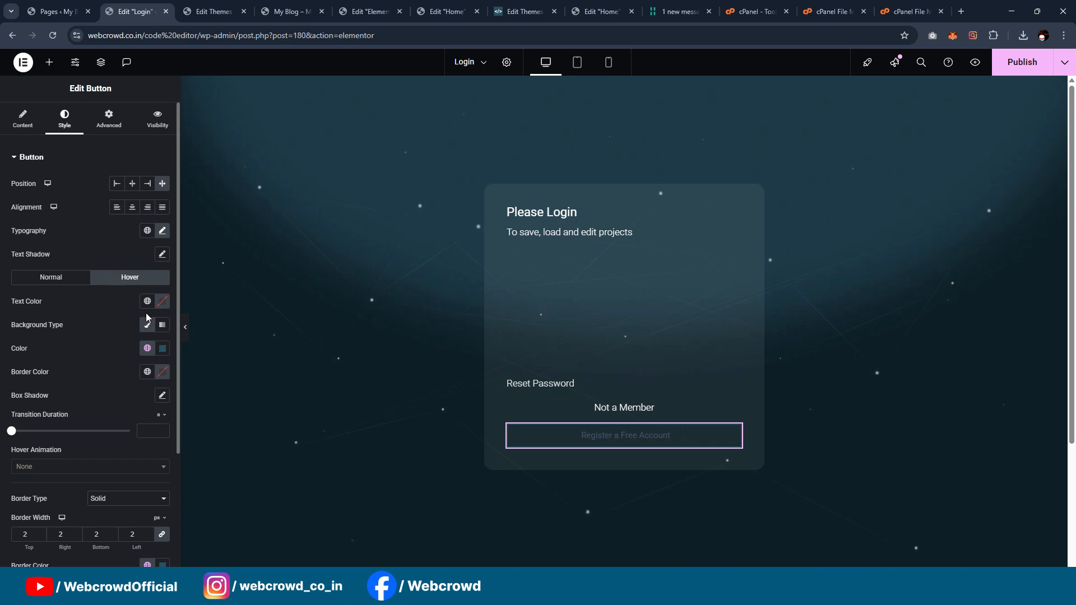
pyautogui.click(55, 280)
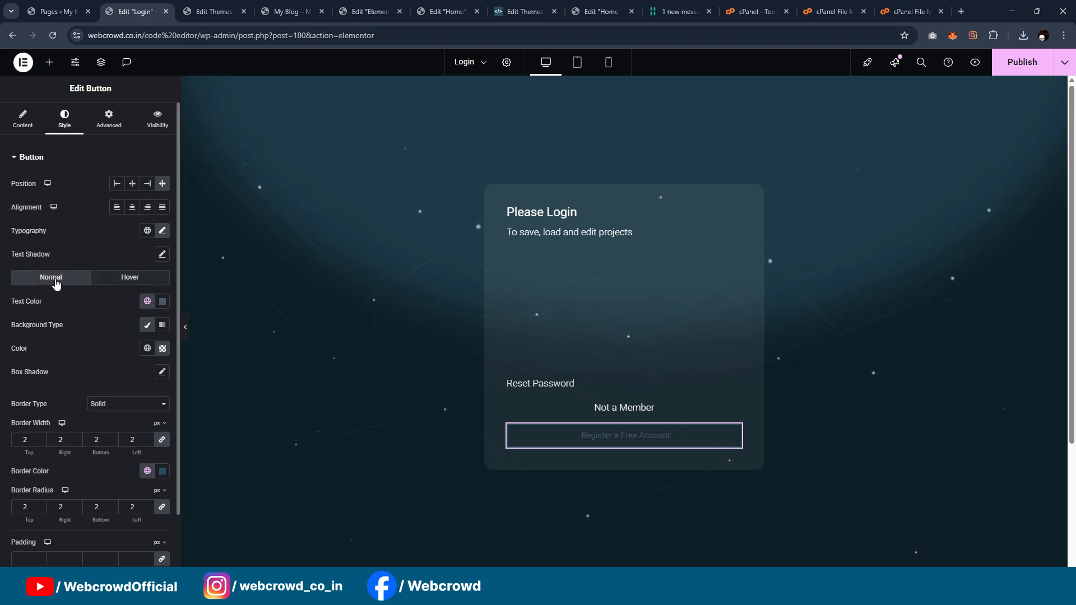
pyautogui.click(148, 302)
pyautogui.scroll(-3, 92, 404)
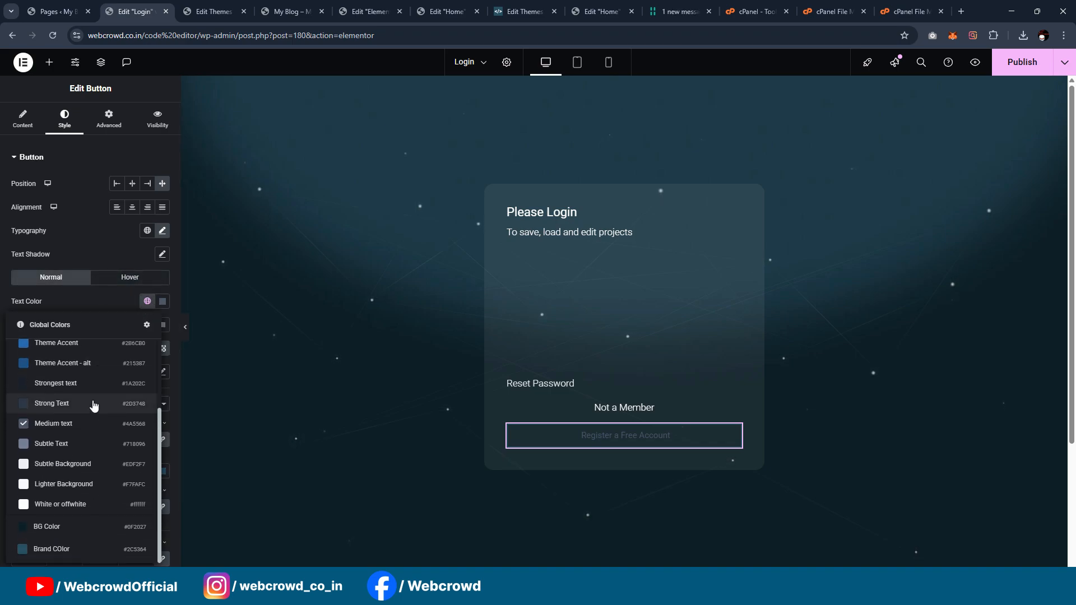
pyautogui.click(83, 506)
# Step: Set the register button's hover text color to the global color "White or offwhite" and publish the Login page
pyautogui.click(117, 277)
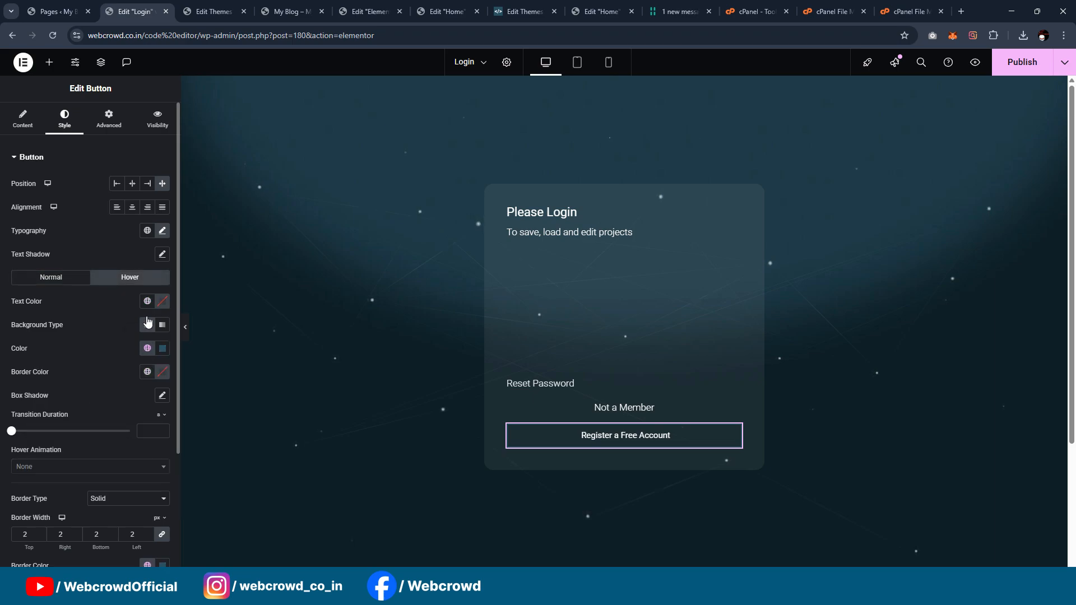
pyautogui.click(147, 301)
pyautogui.scroll(-3, 98, 414)
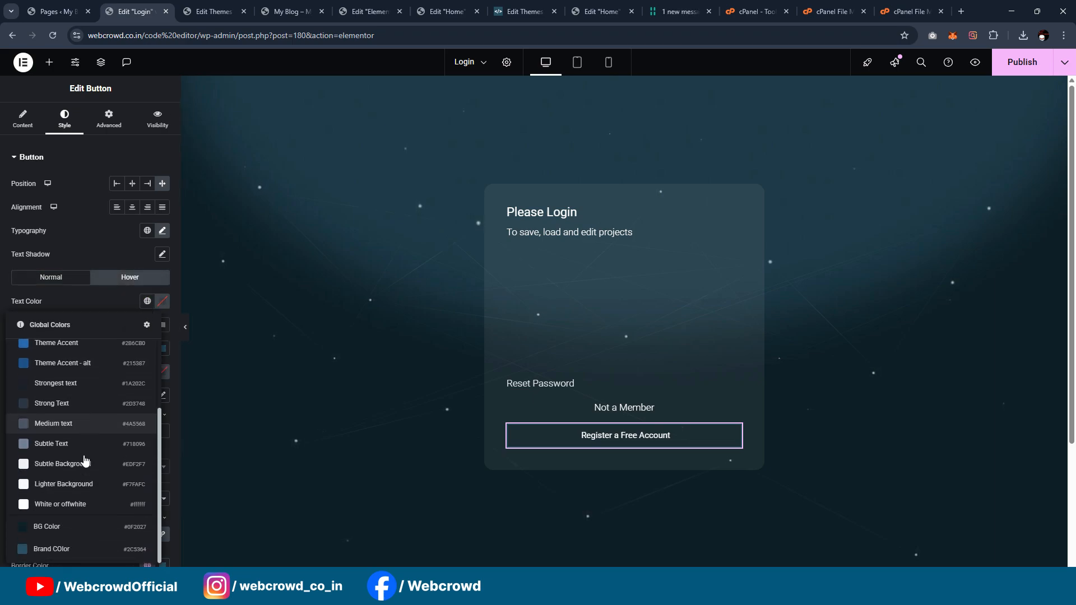
pyautogui.click(82, 505)
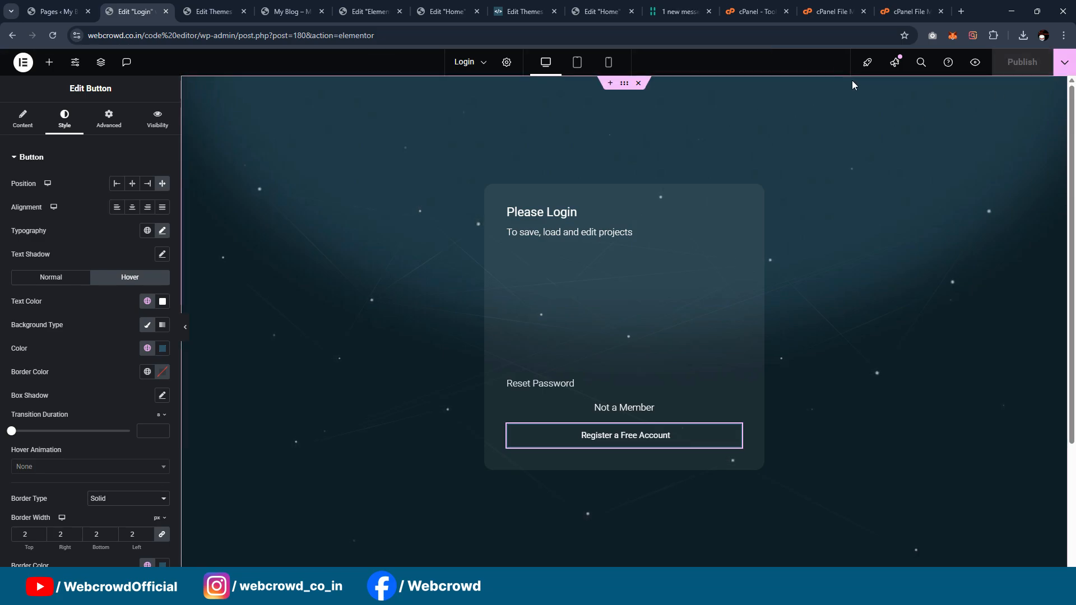
# Step: Copy the Login page's view link from the pages list and open it in a new incognito window
pyautogui.click(51, 11)
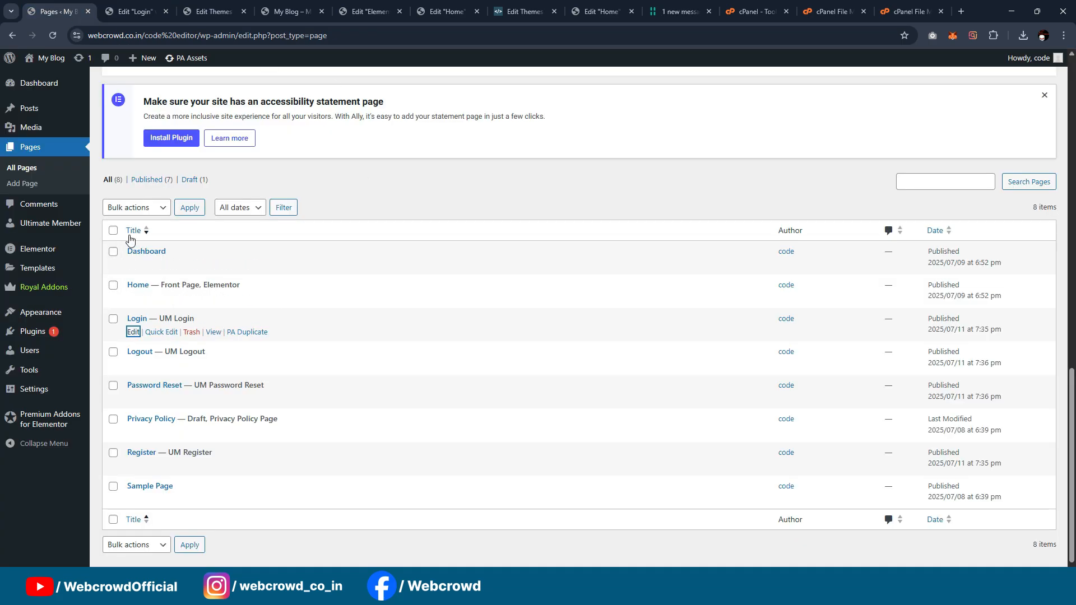
pyautogui.rightClick(215, 333)
pyautogui.click(280, 433)
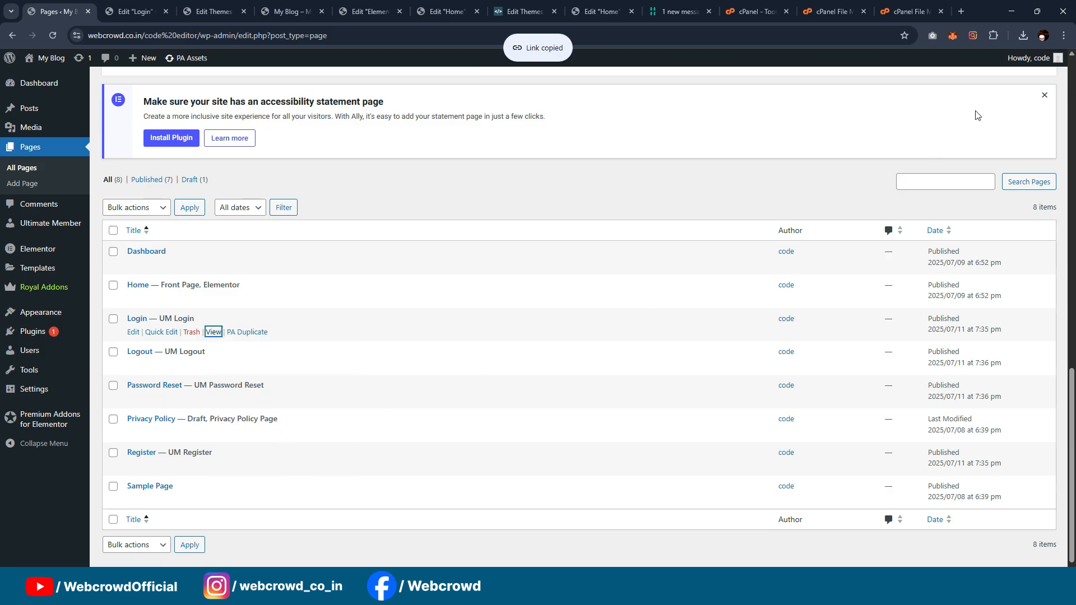
pyautogui.click(1065, 36)
pyautogui.click(976, 119)
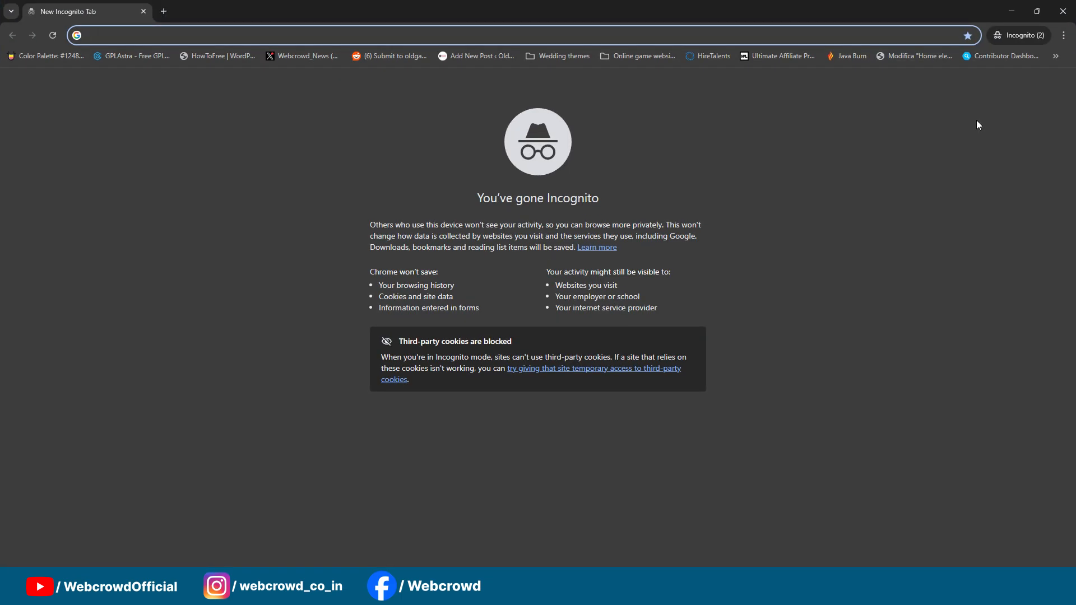
pyautogui.hotkey('ctrl', 'v')
pyautogui.press('Return')
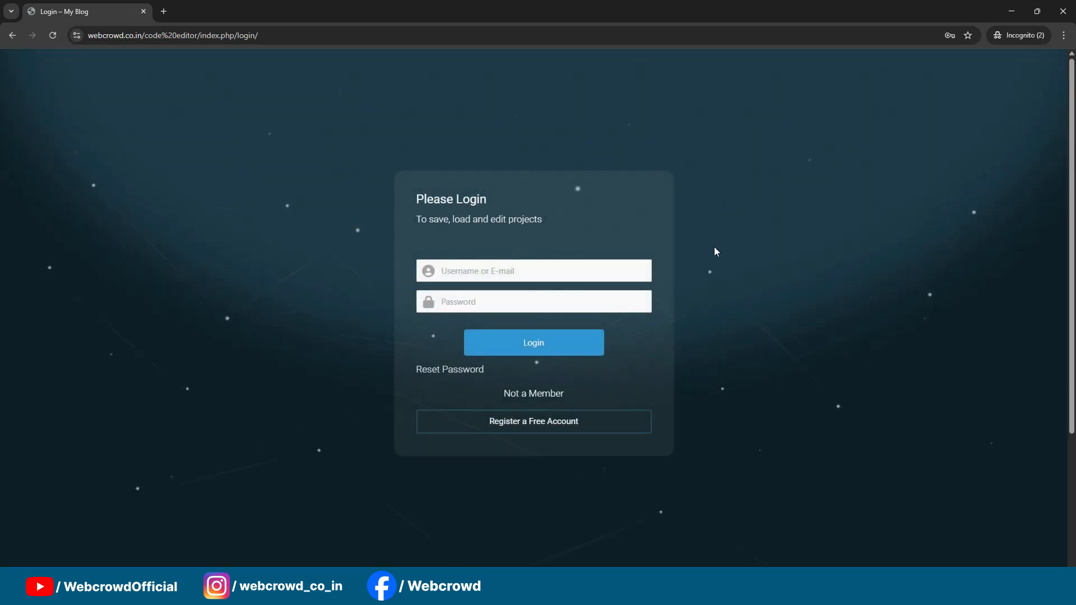
# Step: Examine the styling of the username and password fields on the live login form, then return to the pages list
pyautogui.click(557, 274)
pyautogui.click(624, 232)
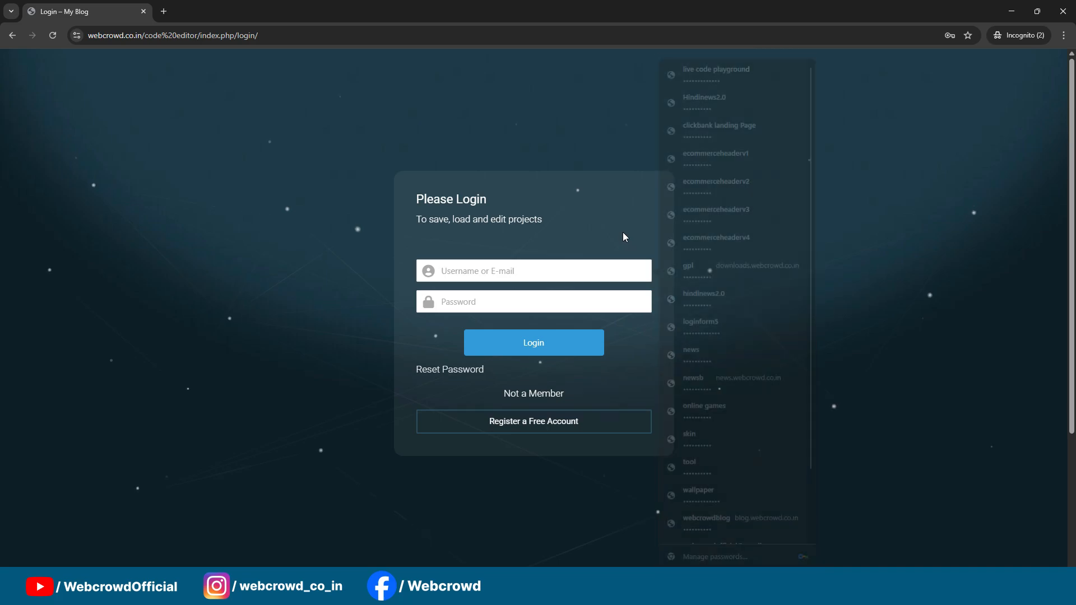
pyautogui.click(532, 277)
pyautogui.click(584, 241)
pyautogui.click(589, 277)
pyautogui.click(581, 298)
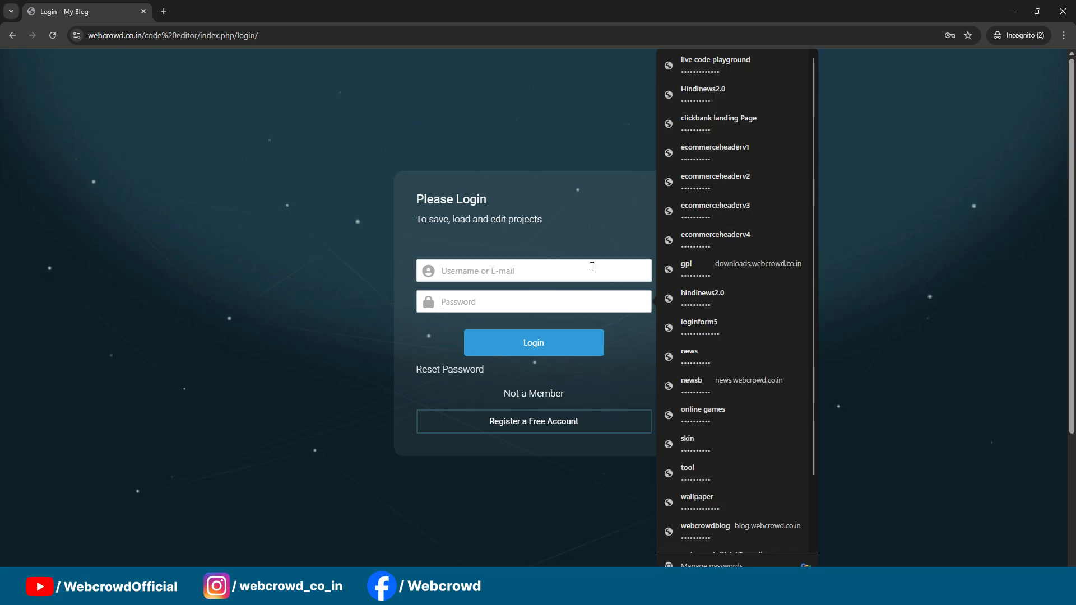
pyautogui.click(597, 238)
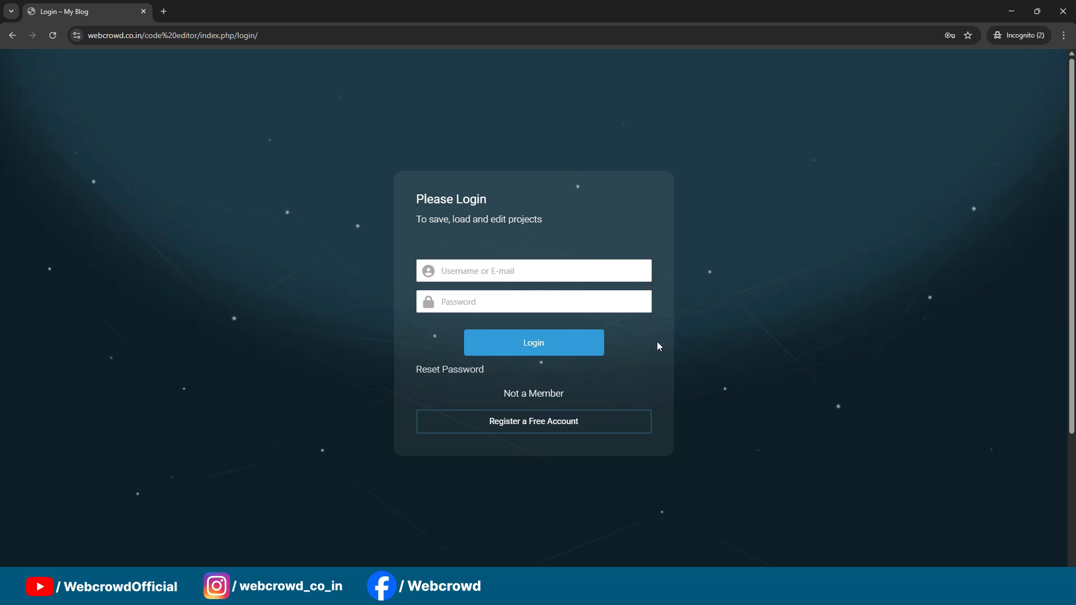
pyautogui.click(1011, 12)
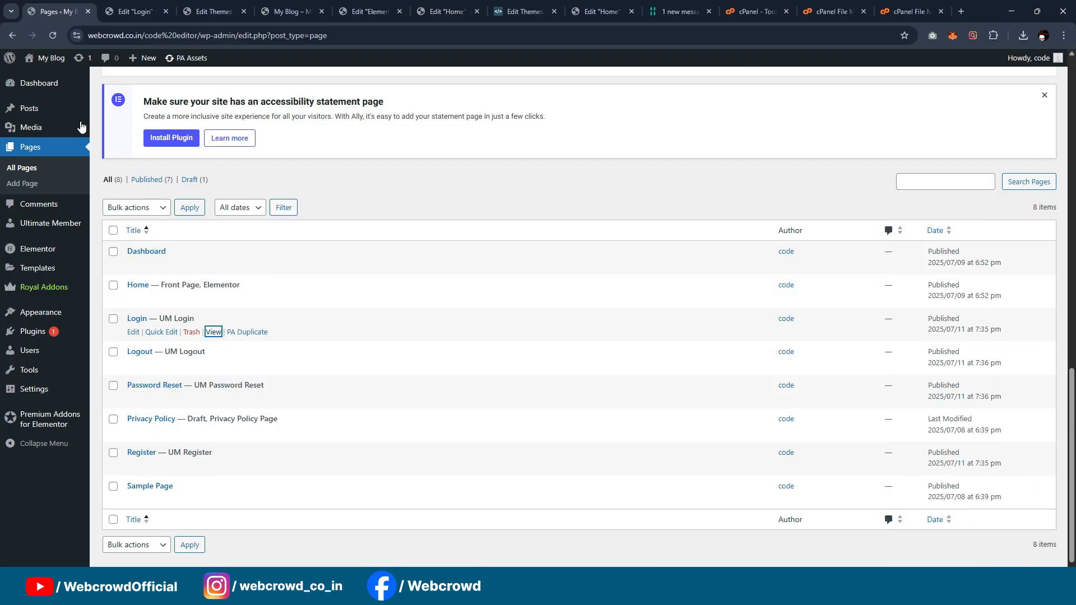
# Step: Open the Customizer of the original Live Code Playground site and copy all of its Additional CSS
pyautogui.moveTo(46, 316)
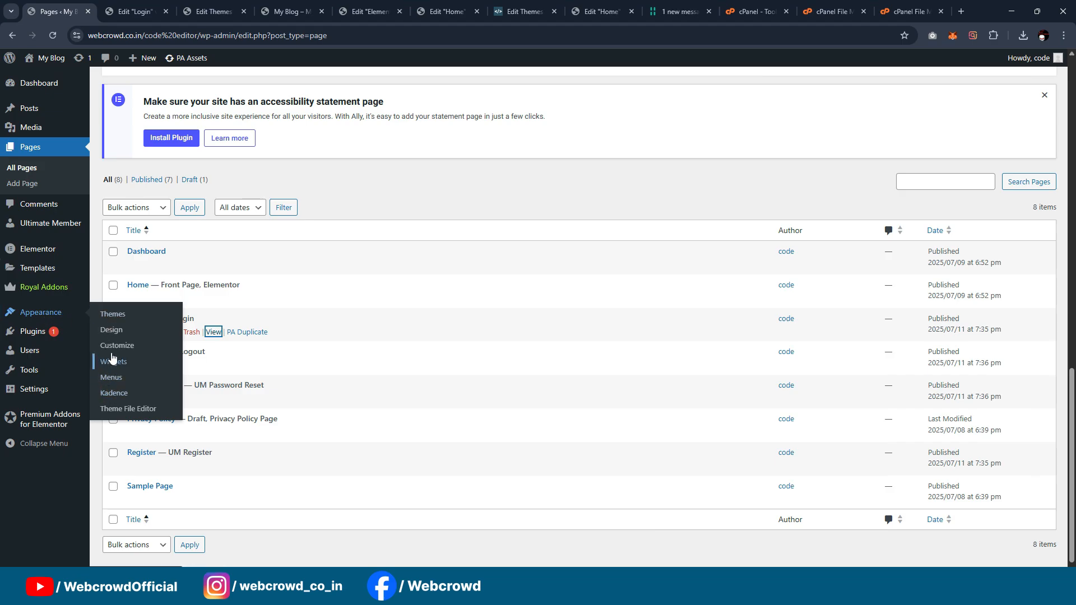
pyautogui.click(625, 11)
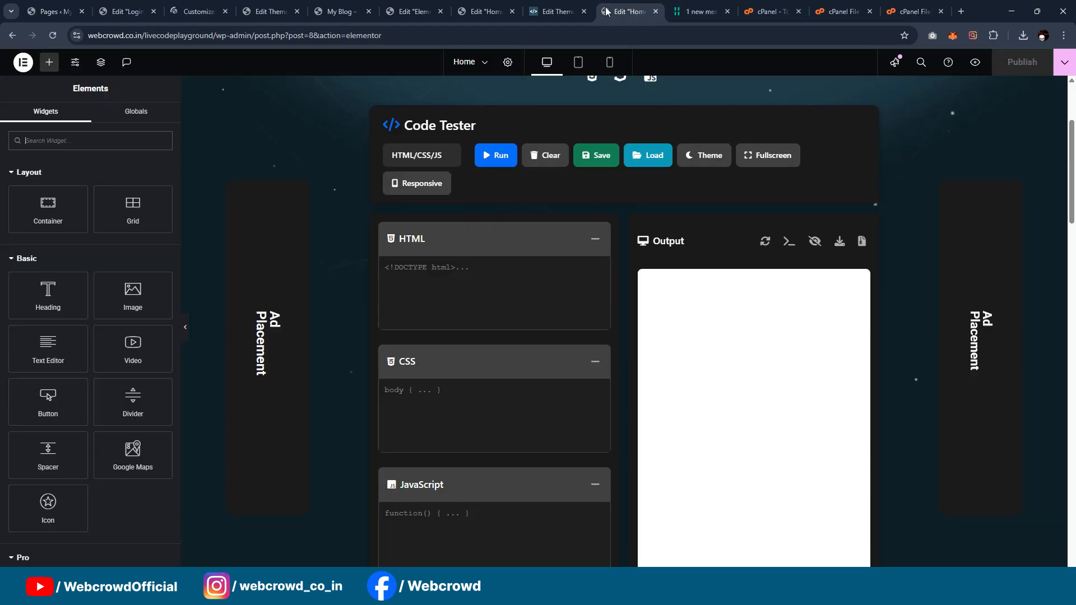
pyautogui.click(565, 5)
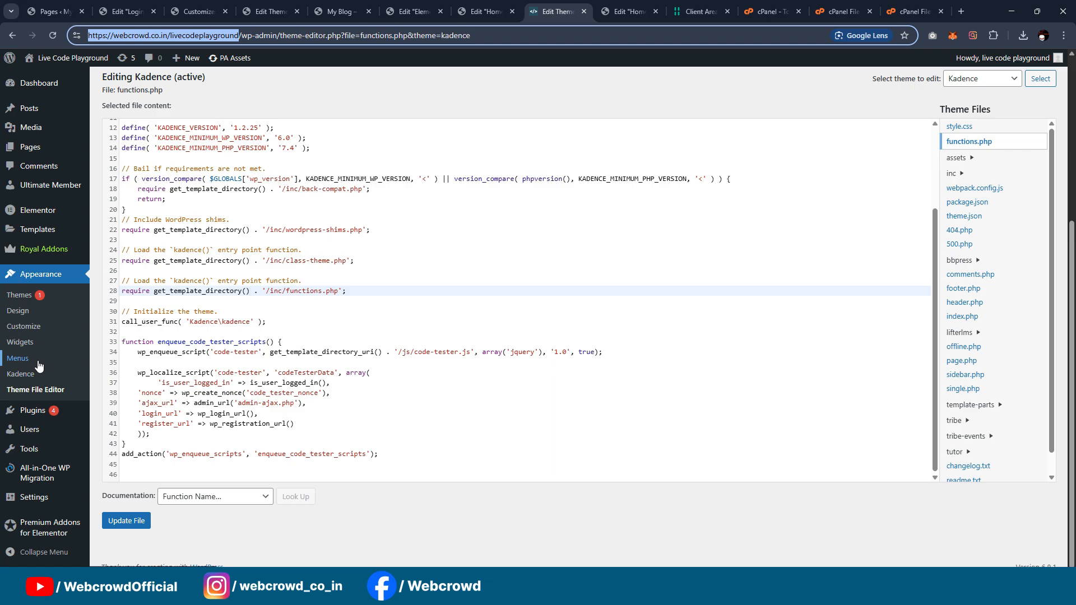
pyautogui.middleClick(24, 327)
pyautogui.click(588, 13)
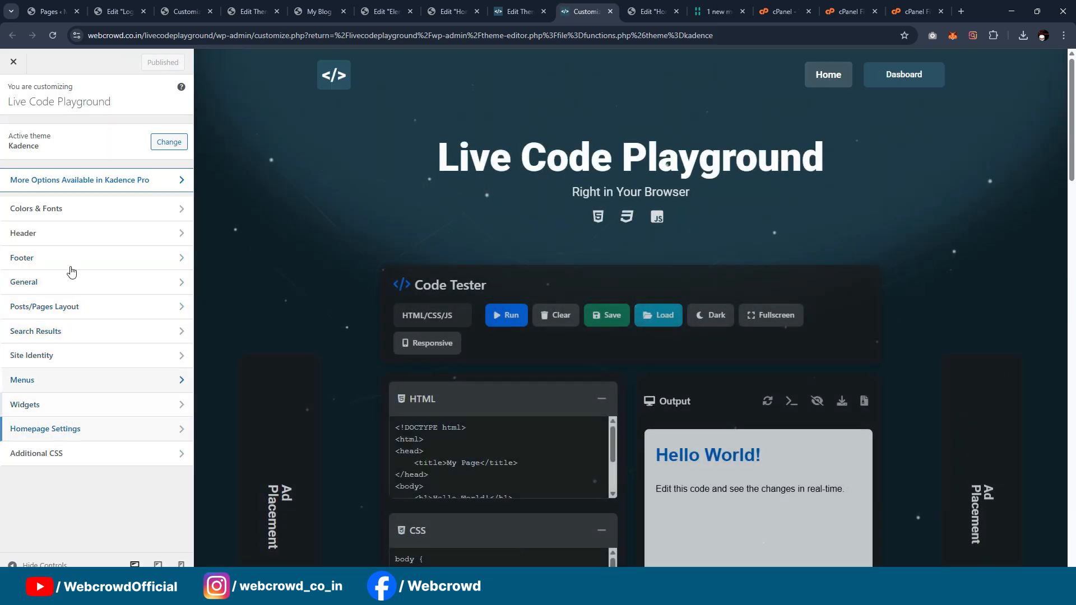
pyautogui.click(45, 454)
pyautogui.hotkey('ctrl', 'a')
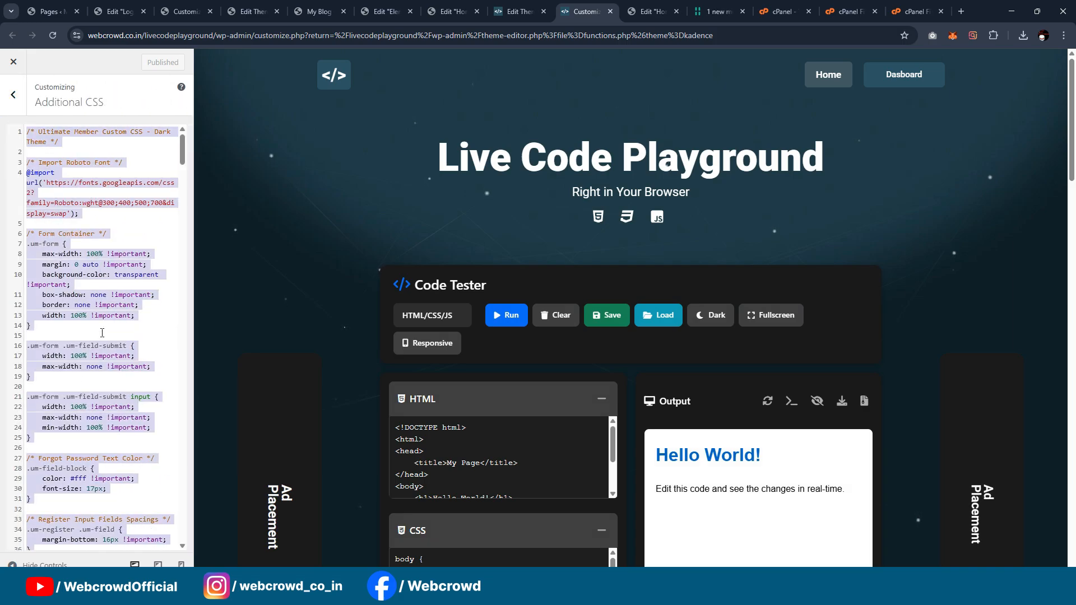
# Step: Paste the copied Ultimate Member styles into the My Blog site's Additional CSS and publish the change
pyautogui.click(254, 6)
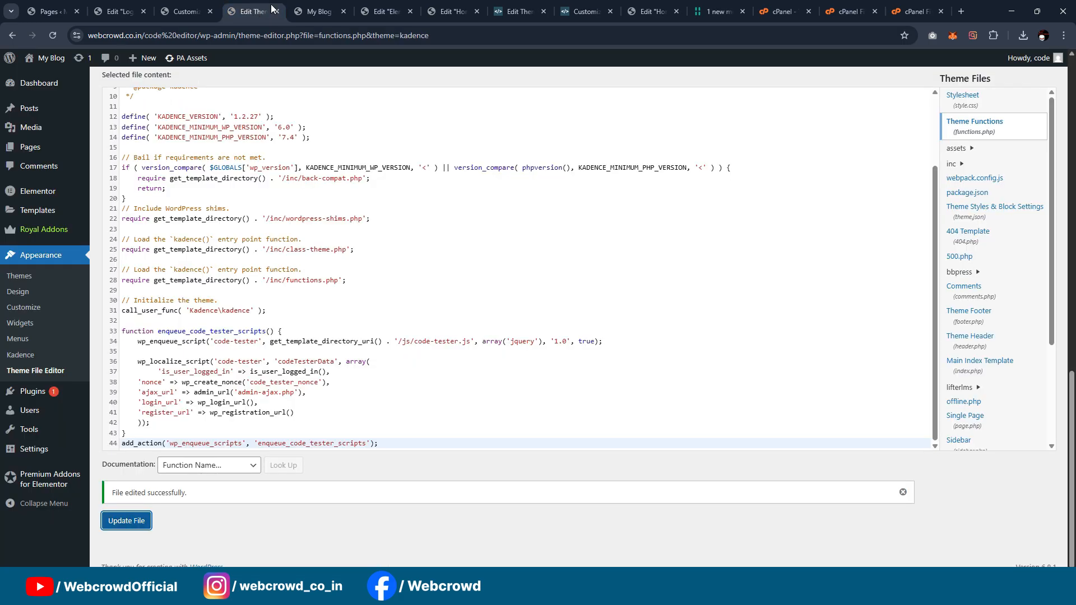
pyautogui.click(317, 11)
pyautogui.click(185, 12)
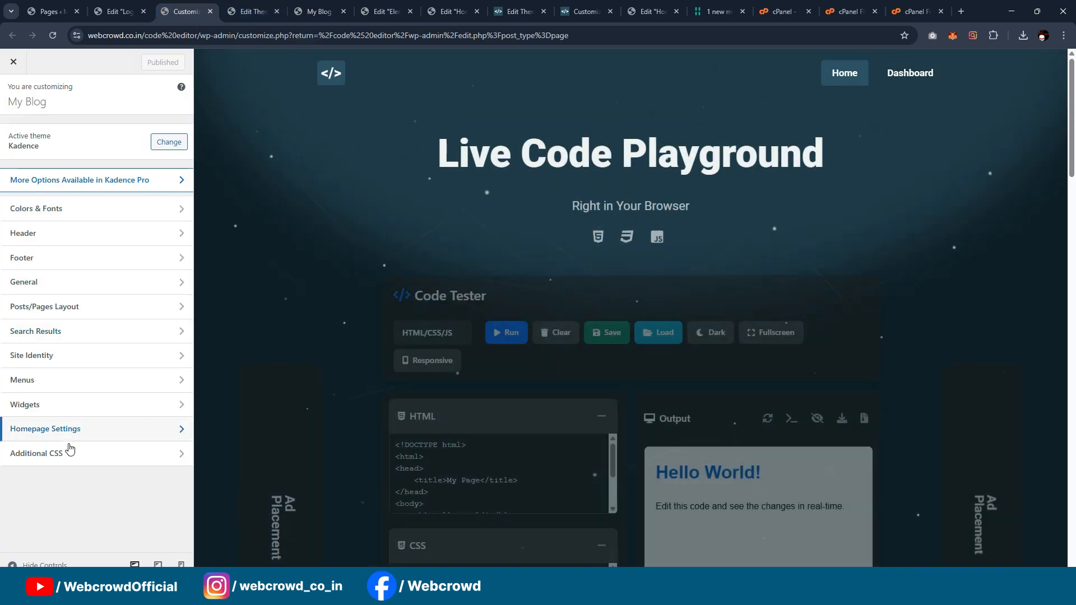
pyautogui.click(70, 449)
pyautogui.hotkey('ctrl', 'v')
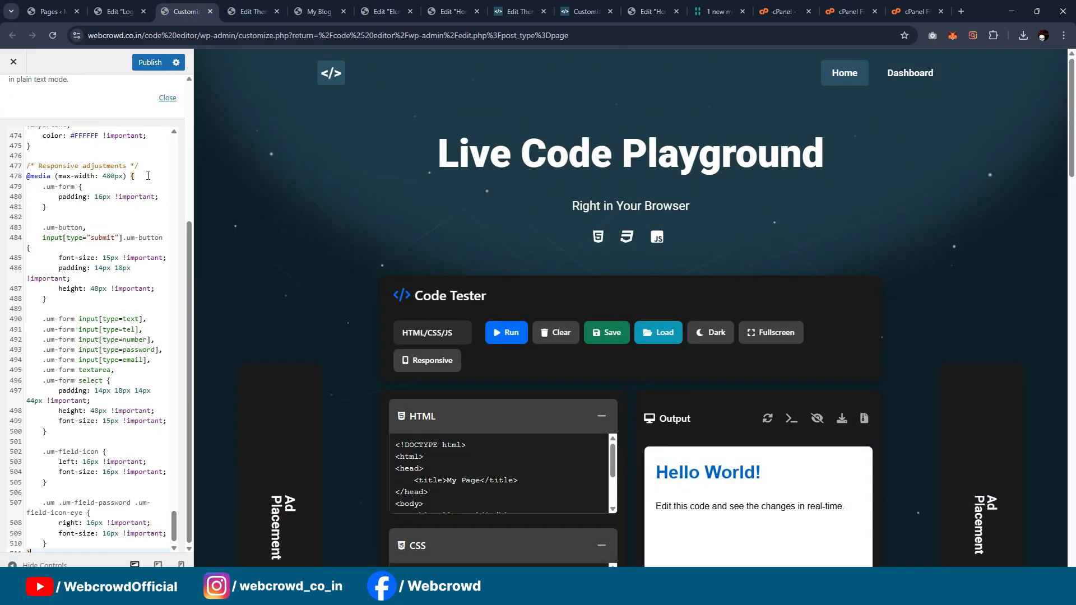
pyautogui.click(154, 66)
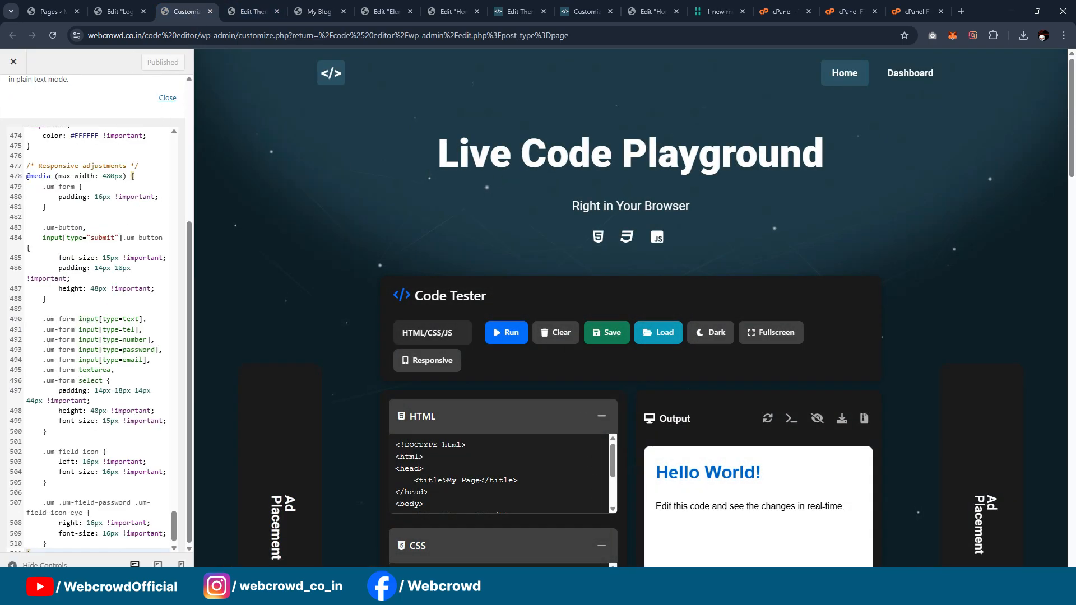
# Step: Reload the login page in the incognito window, check the restyled form fields, and close the incognito windows
pyautogui.click(562, 562)
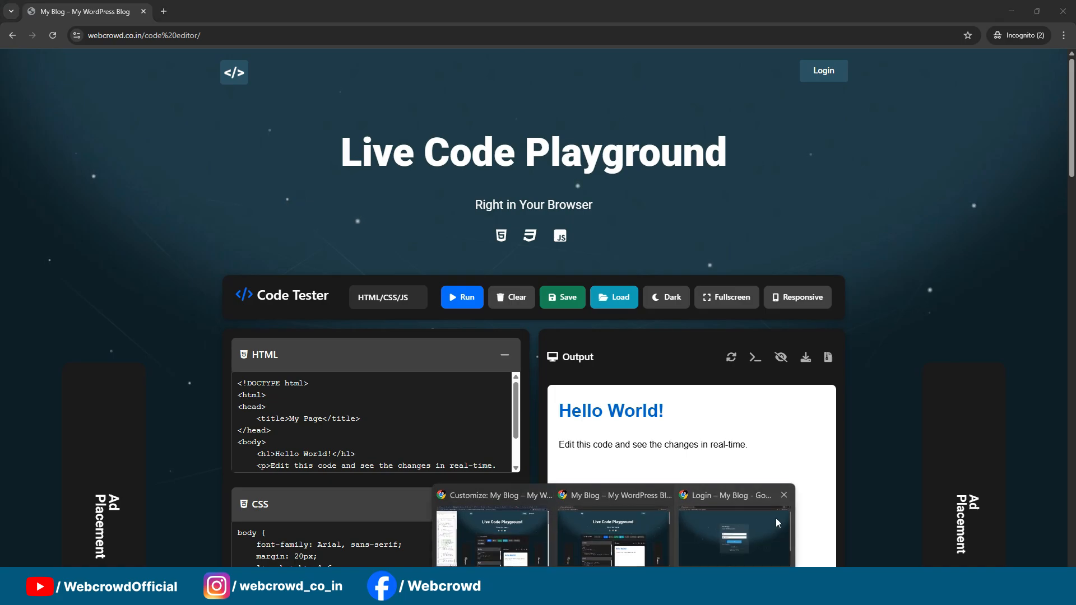
pyautogui.click(776, 518)
pyautogui.press('F5')
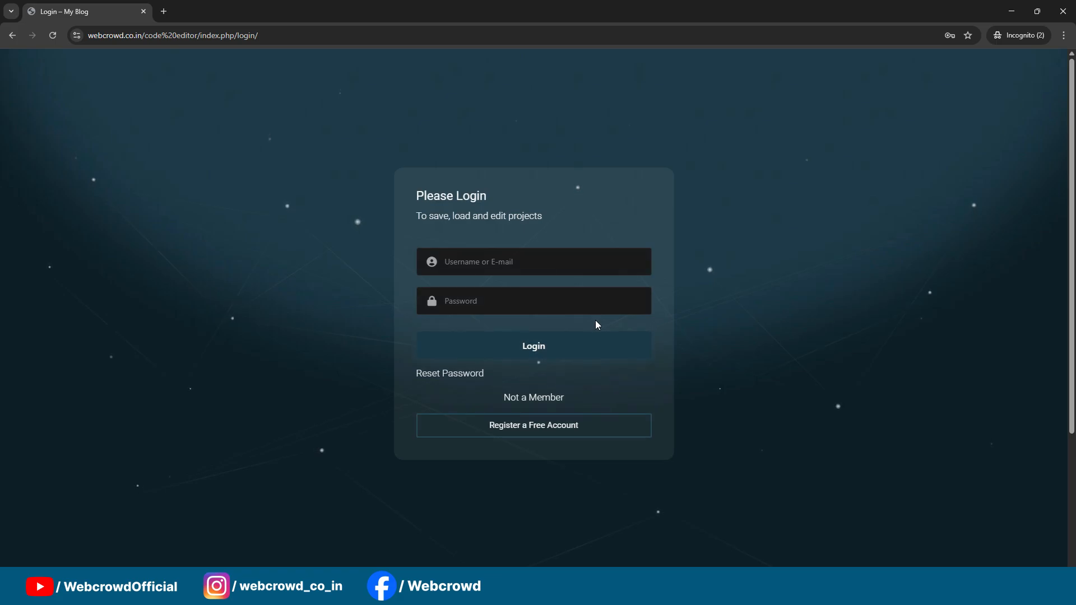
pyautogui.click(583, 271)
pyautogui.click(604, 227)
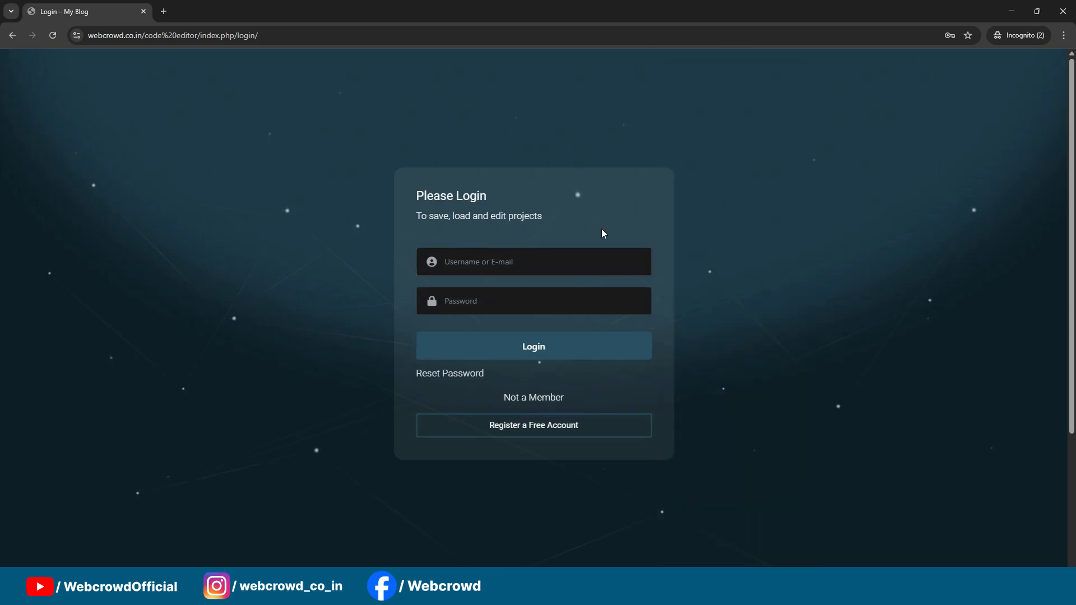
pyautogui.click(1061, 15)
pyautogui.click(1063, 11)
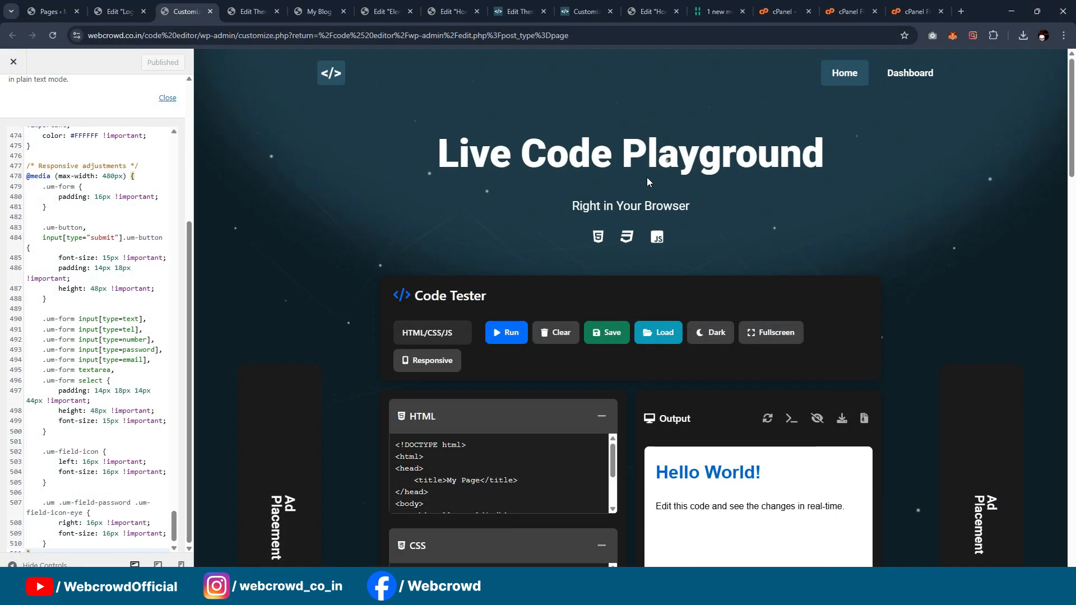
# Step: Close the My Blog Customizer and Login page editor, and switch to the Elementor header template's editor
pyautogui.click(210, 12)
pyautogui.click(121, 12)
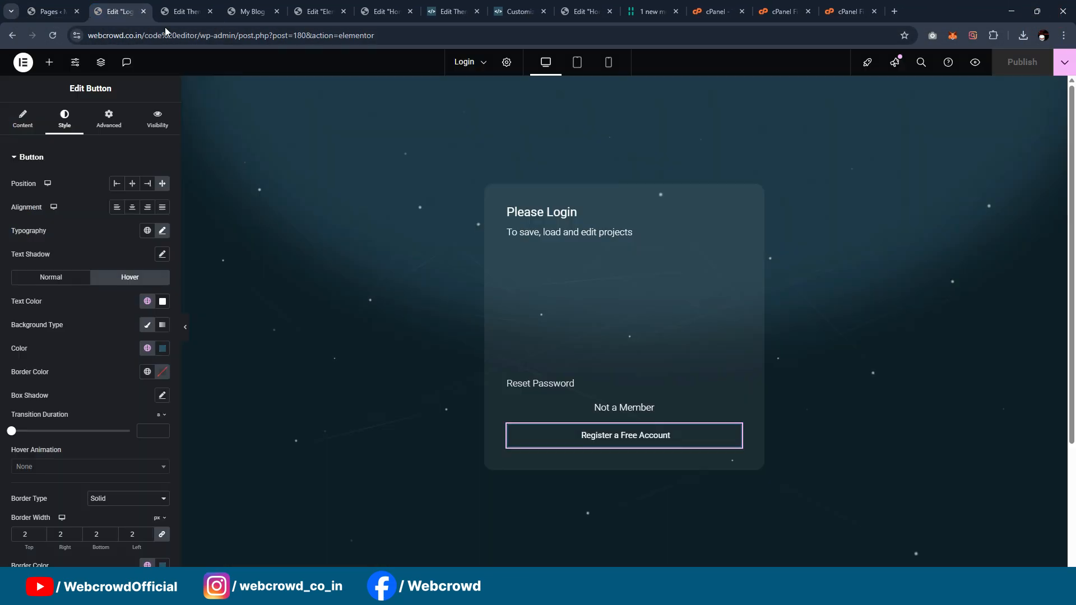
pyautogui.click(153, 11)
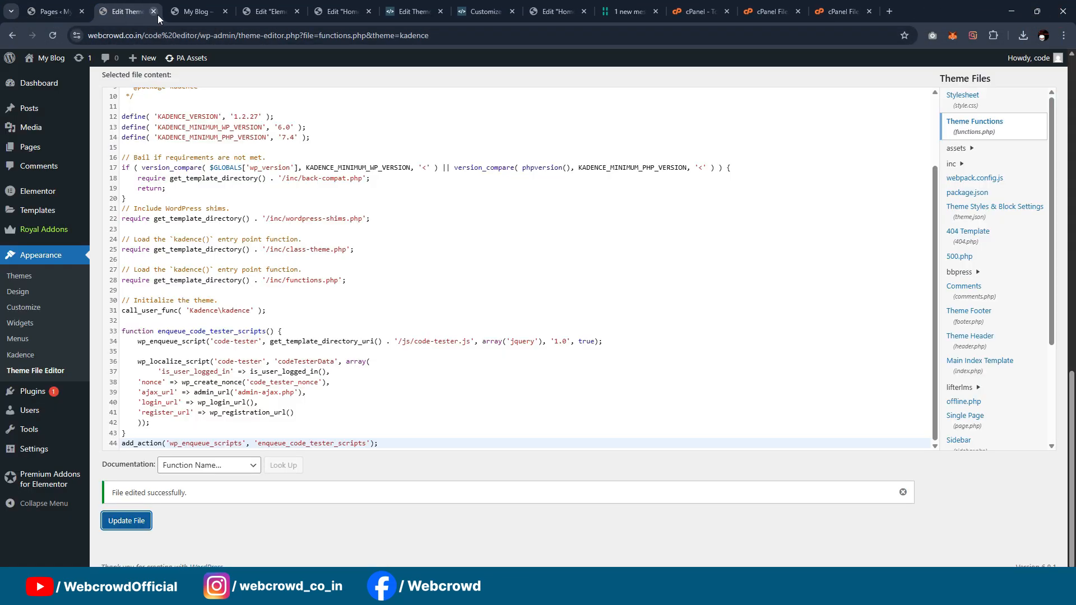
pyautogui.click(260, 7)
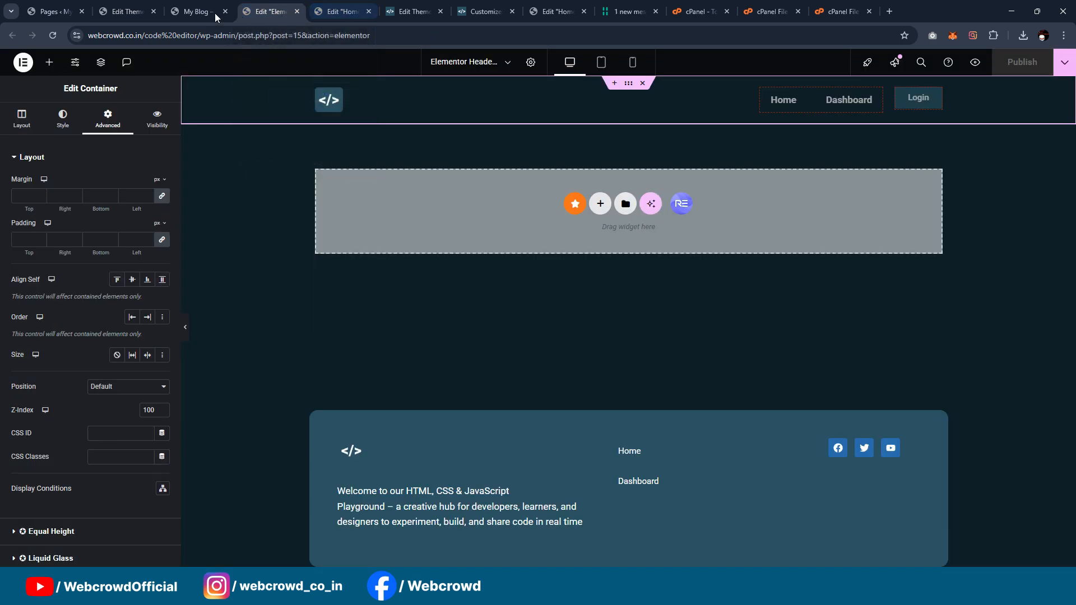
# Step: Open the My Blog site's Register page for editing, set its template to Elementor Canvas, and save it
pyautogui.click(196, 11)
pyautogui.click(51, 11)
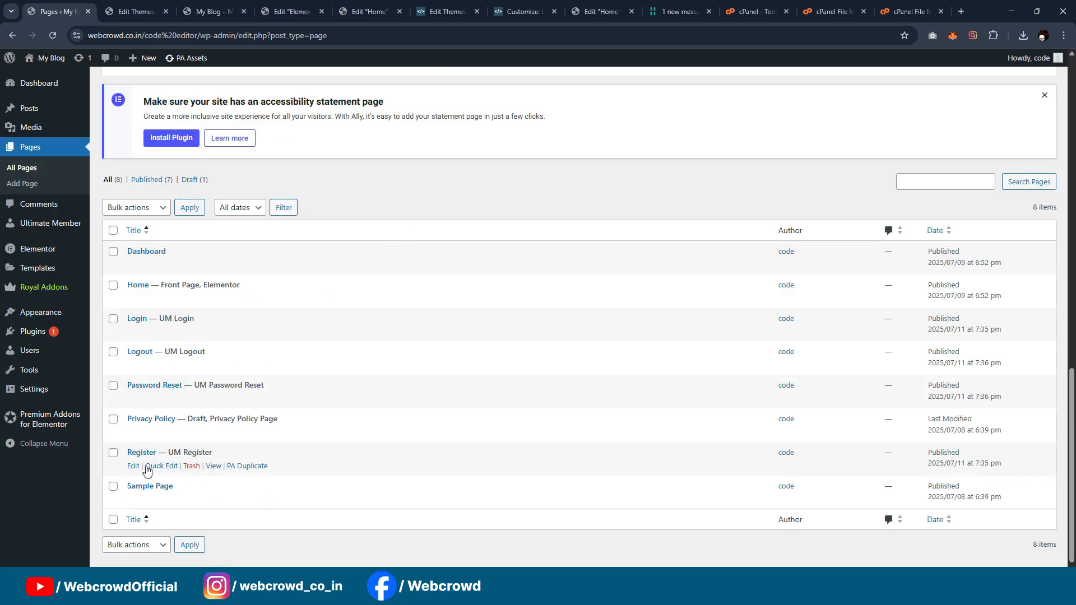
pyautogui.keyDown('ctrl'); pyautogui.click(133, 465); pyautogui.keyUp('ctrl')
pyautogui.hotkey('ctrl', 'Tab')
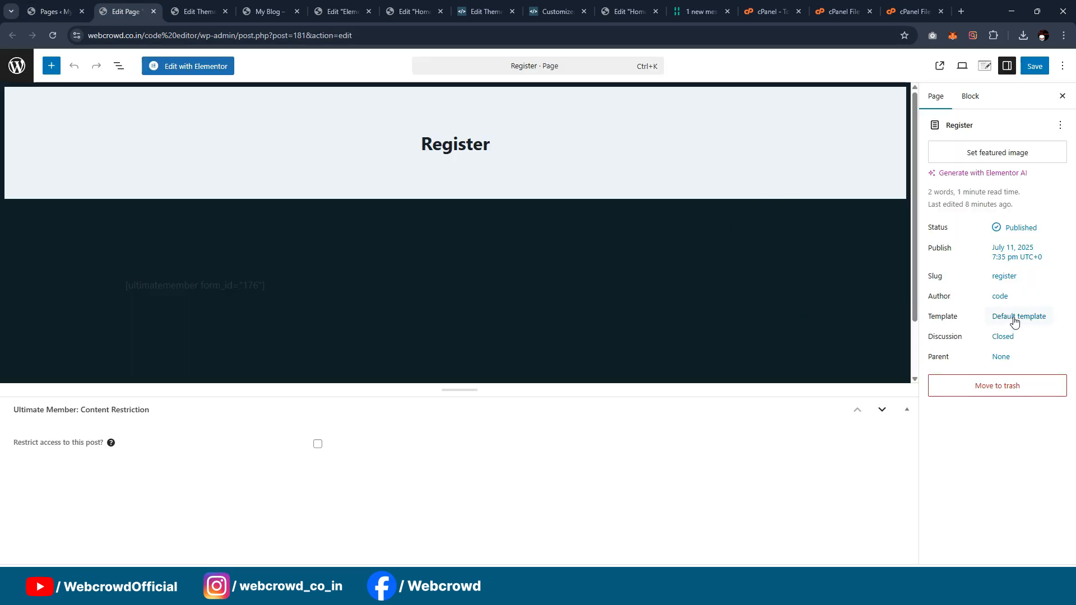
pyautogui.click(1014, 317)
pyautogui.click(878, 381)
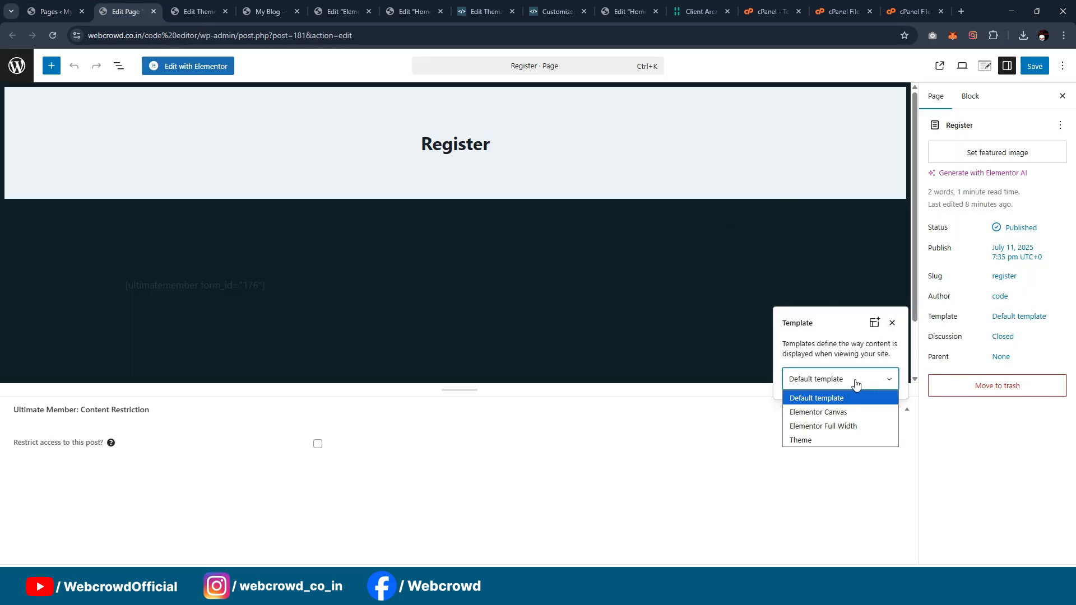
pyautogui.click(832, 414)
pyautogui.click(732, 357)
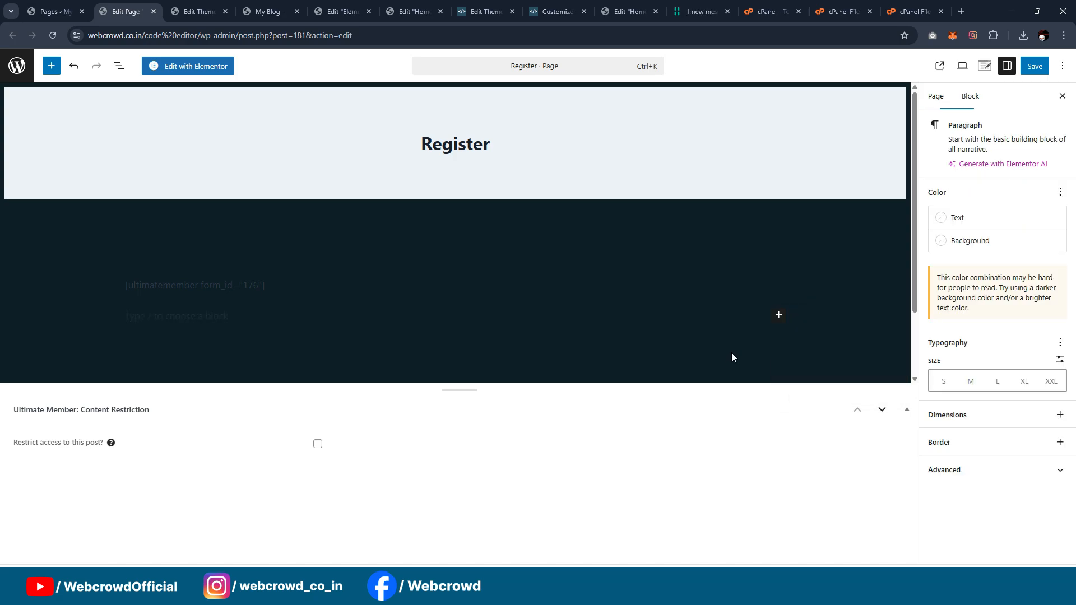
pyautogui.click(1035, 65)
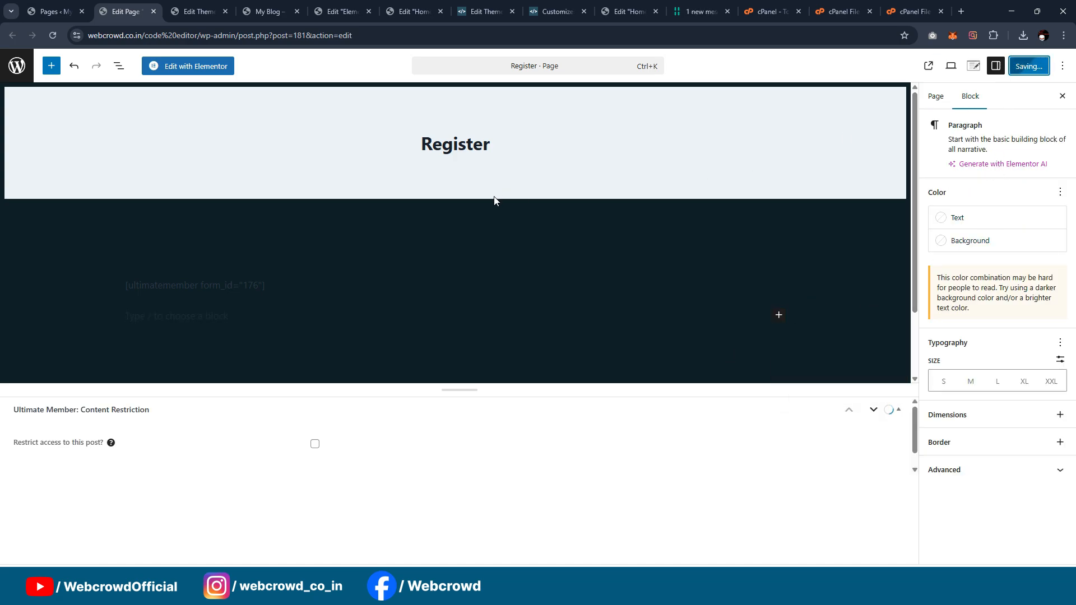
# Step: Replace the Register page's existing content in Elementor with the Register template file imported from the Downloads folder
pyautogui.click(199, 67)
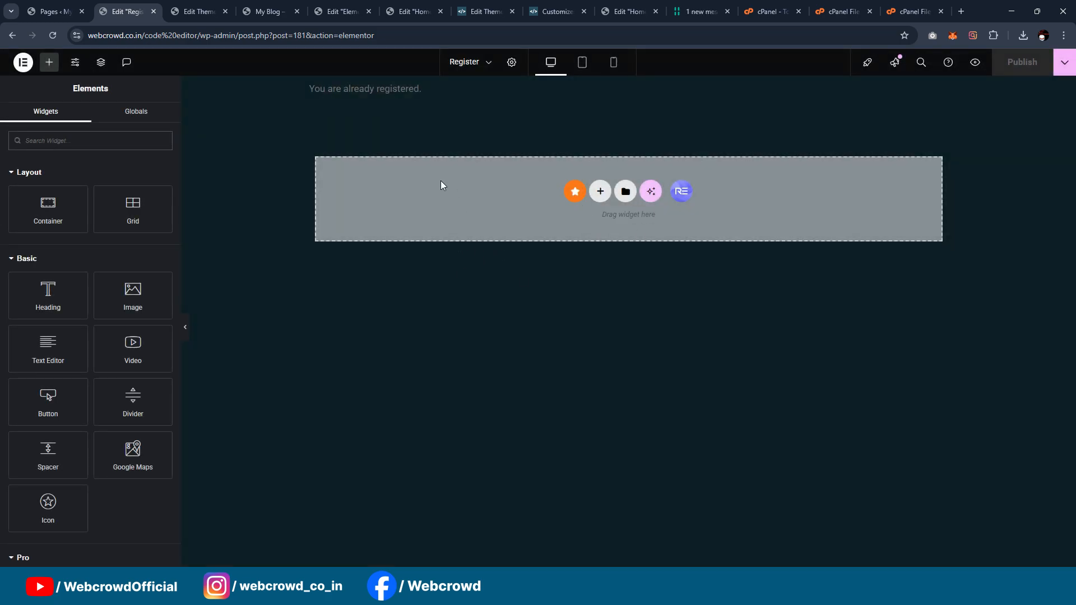
pyautogui.click(644, 83)
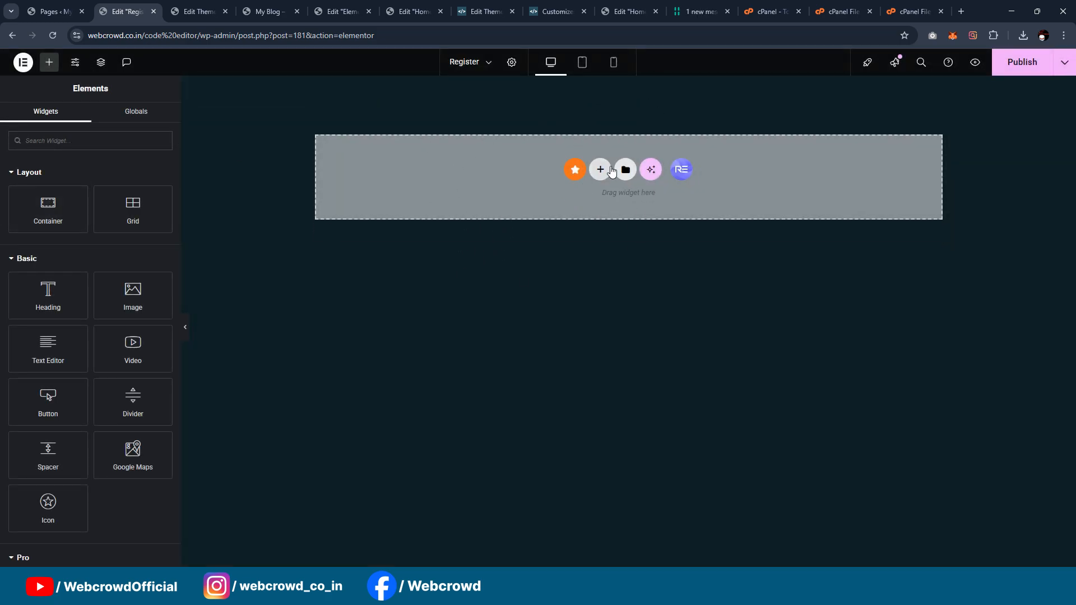
pyautogui.click(626, 170)
pyautogui.click(577, 106)
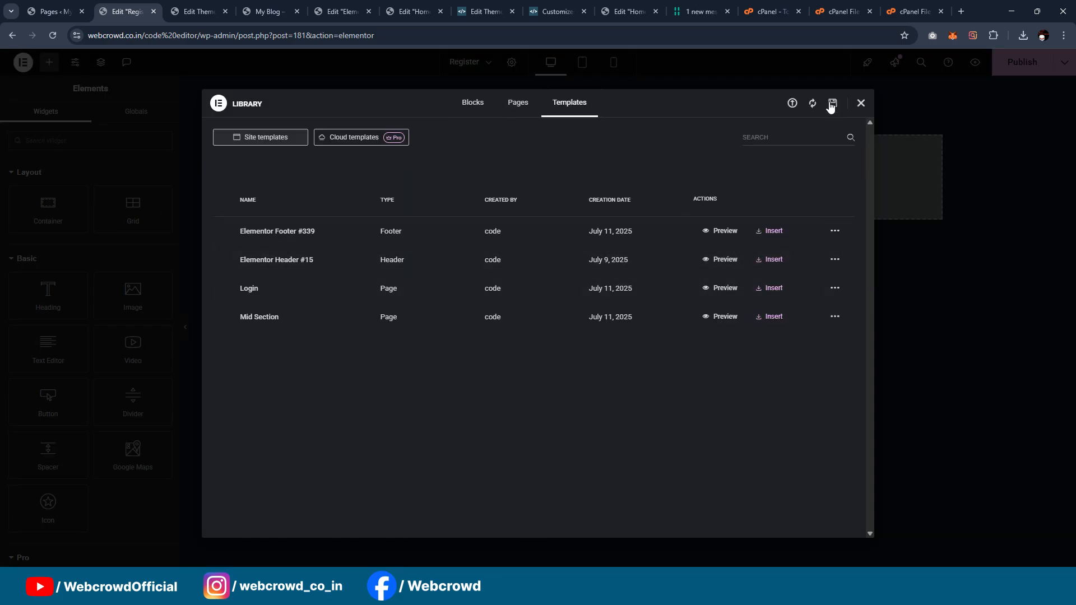
pyautogui.click(792, 103)
pyautogui.click(532, 328)
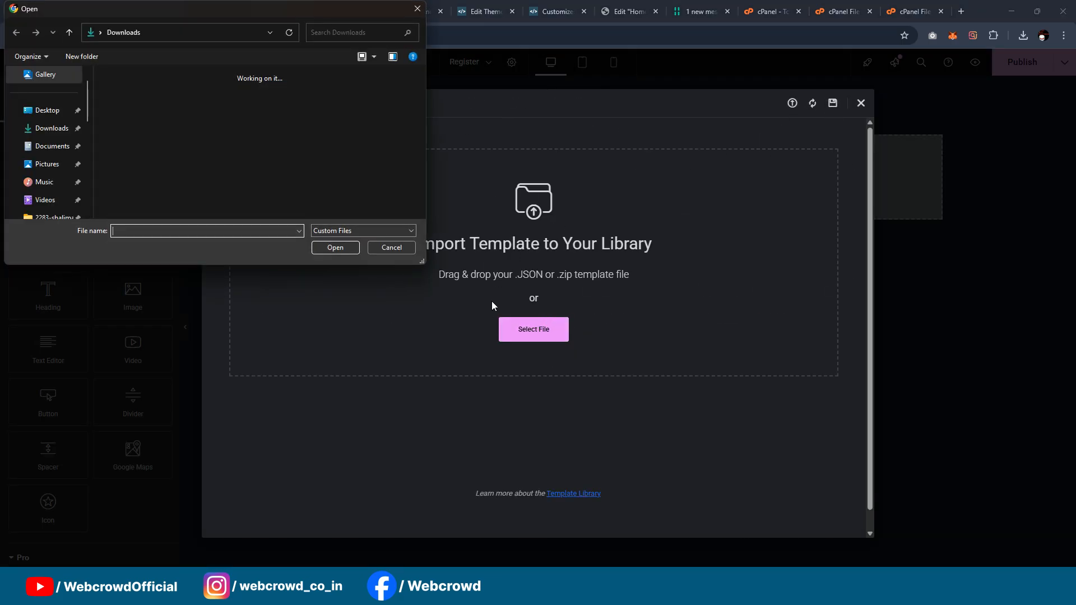
pyautogui.click(124, 109)
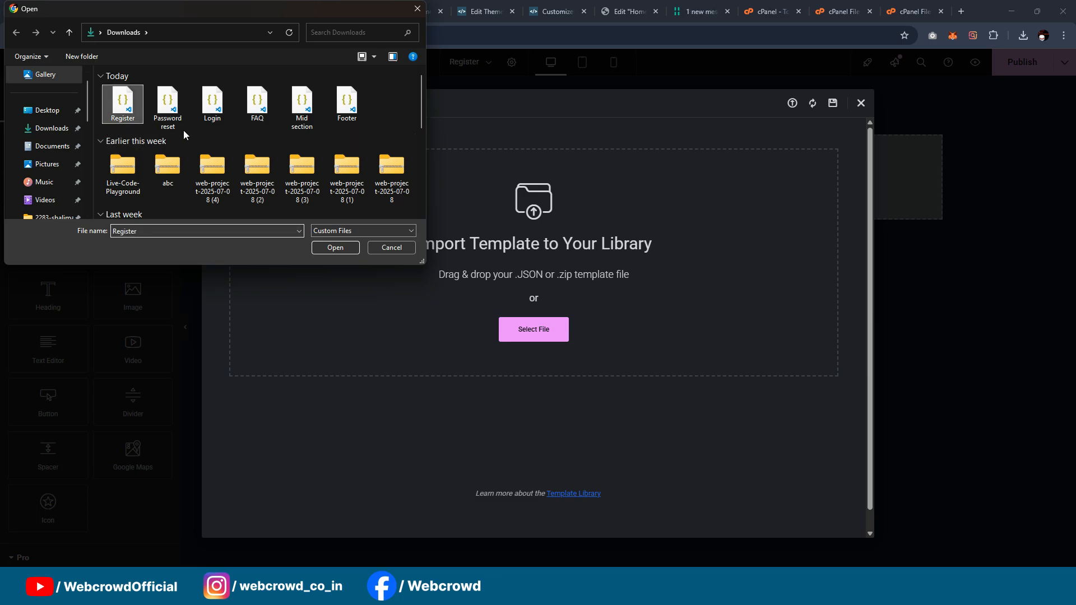
pyautogui.click(344, 248)
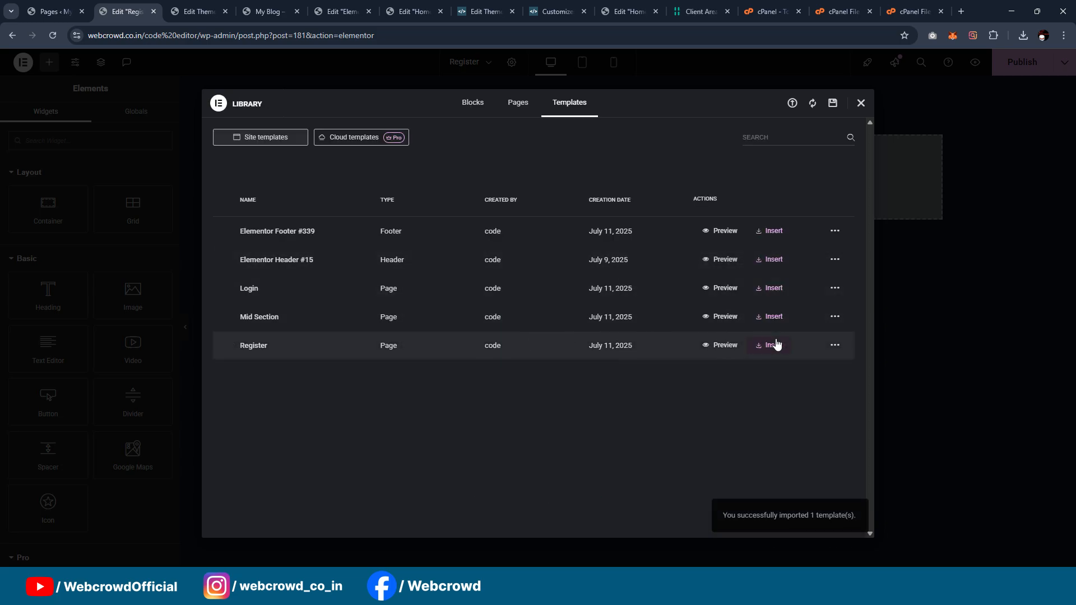
pyautogui.click(777, 344)
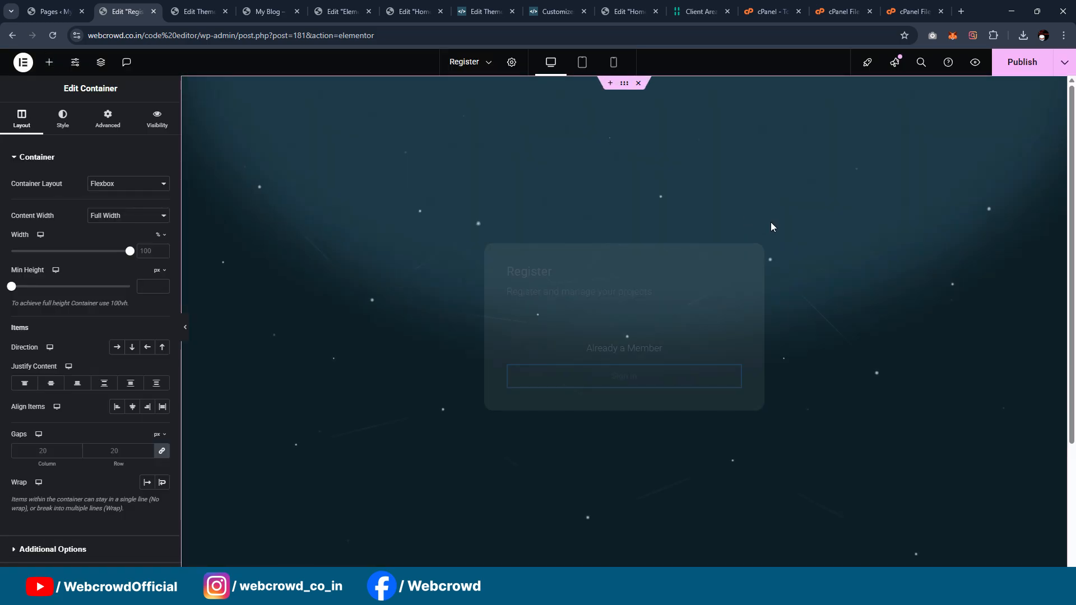
# Step: Make the Register card's texts white and paste the Login page's Register a Free Account button style onto the Sign in button
pyautogui.click(535, 270)
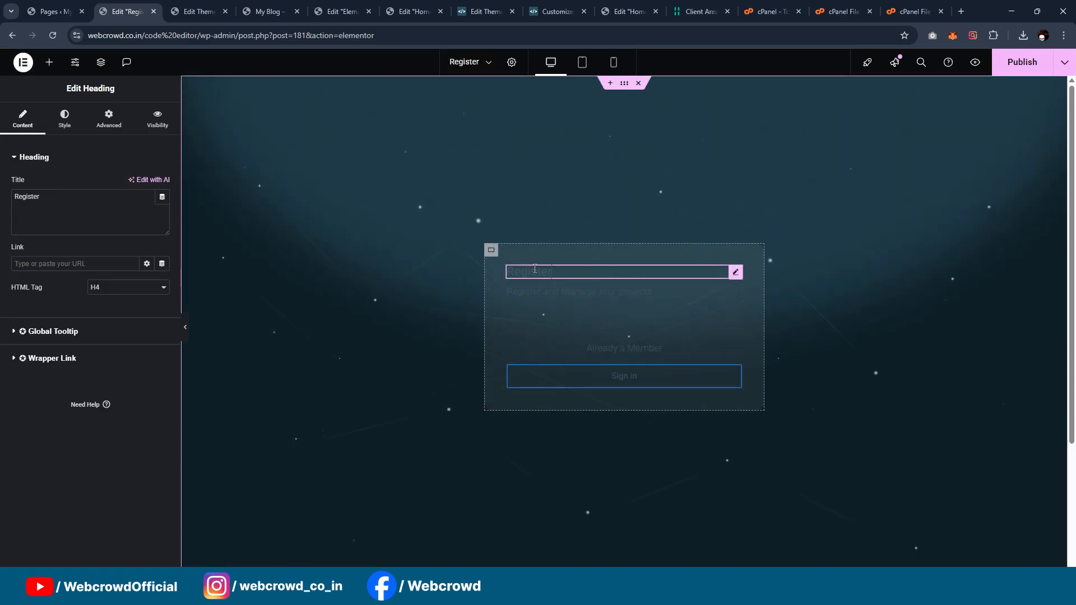
pyautogui.click(88, 129)
pyautogui.click(656, 379)
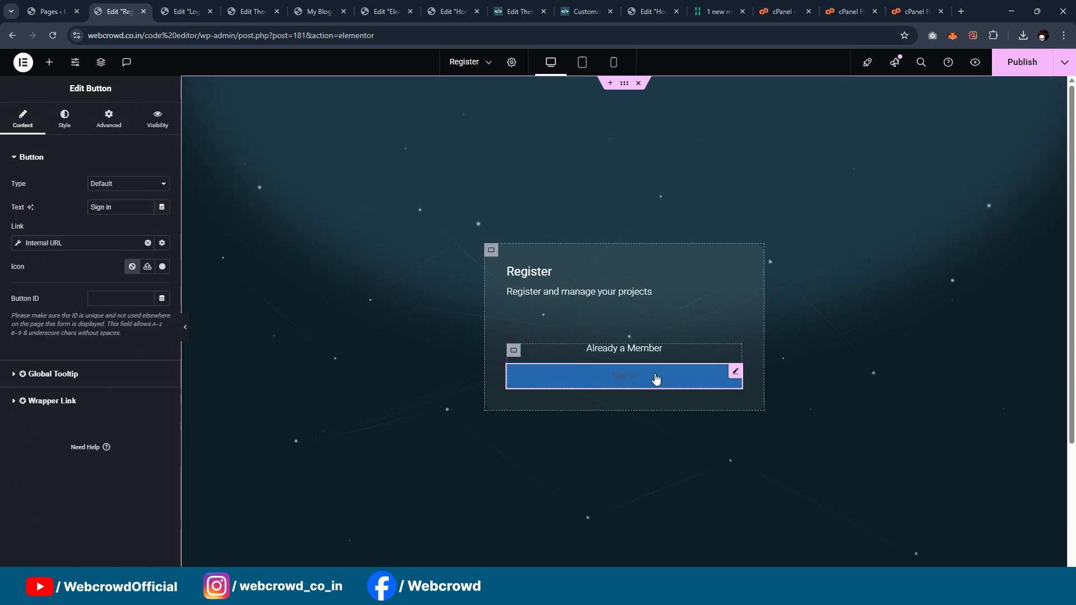
pyautogui.hotkey('ctrl', 'Tab')
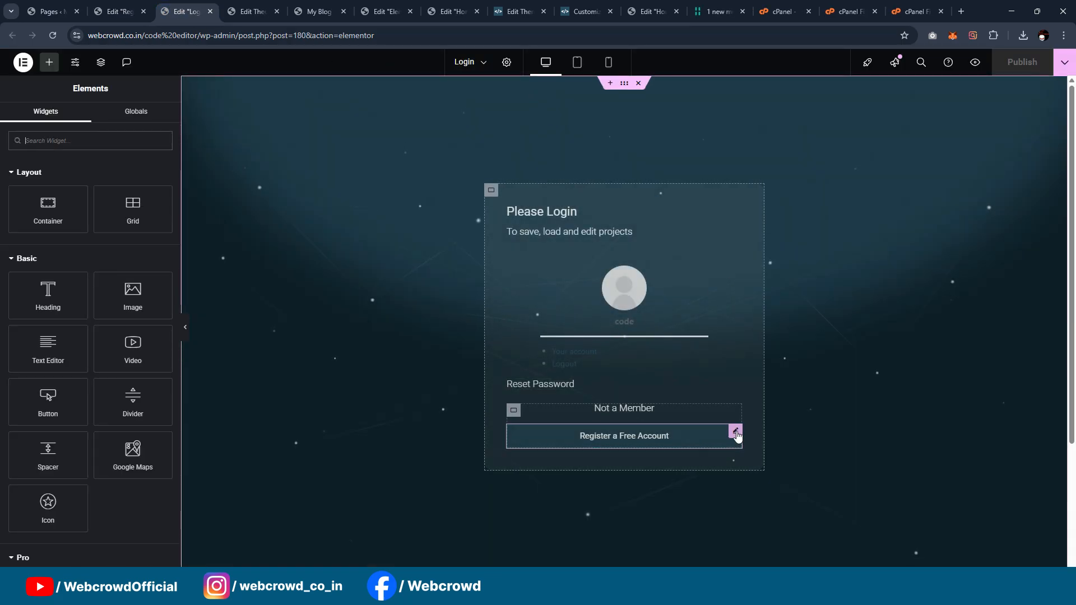
pyautogui.rightClick(738, 436)
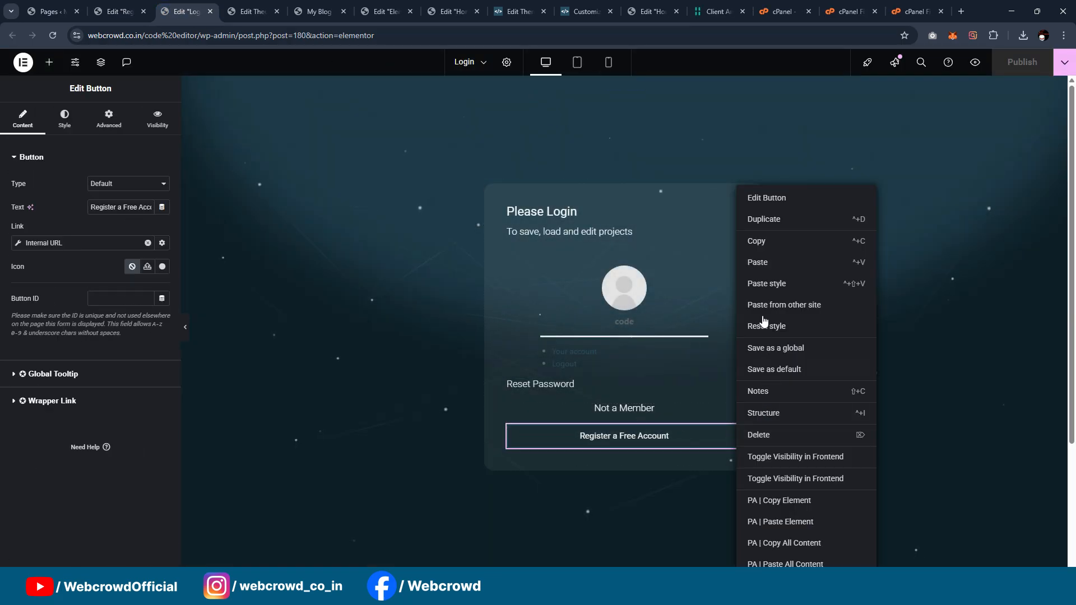
pyautogui.click(761, 241)
pyautogui.hotkey('ctrl', 'shift', 'Tab')
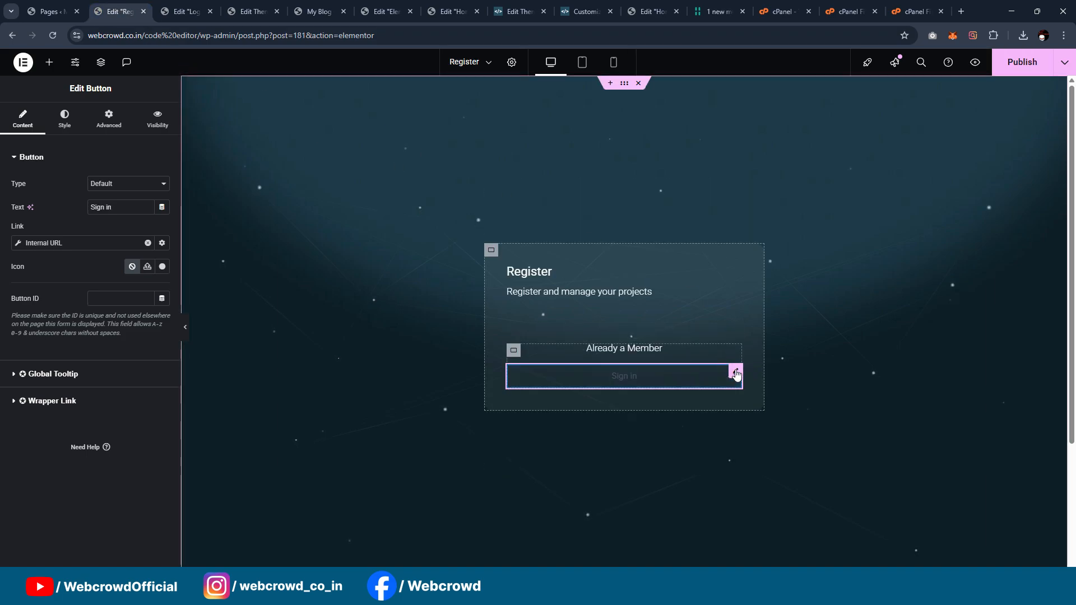
pyautogui.rightClick(736, 375)
pyautogui.click(787, 287)
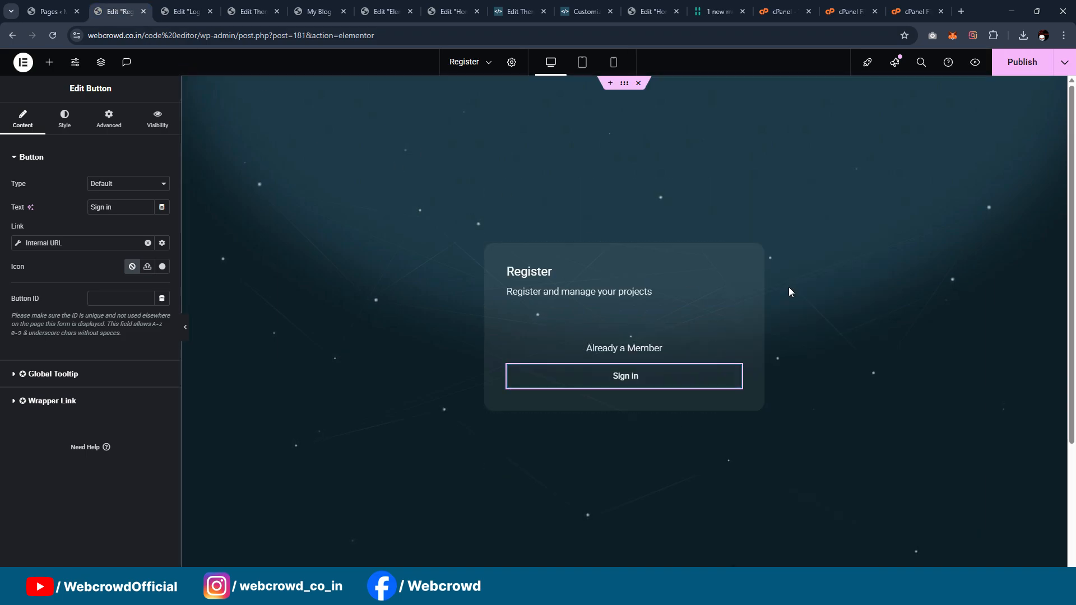
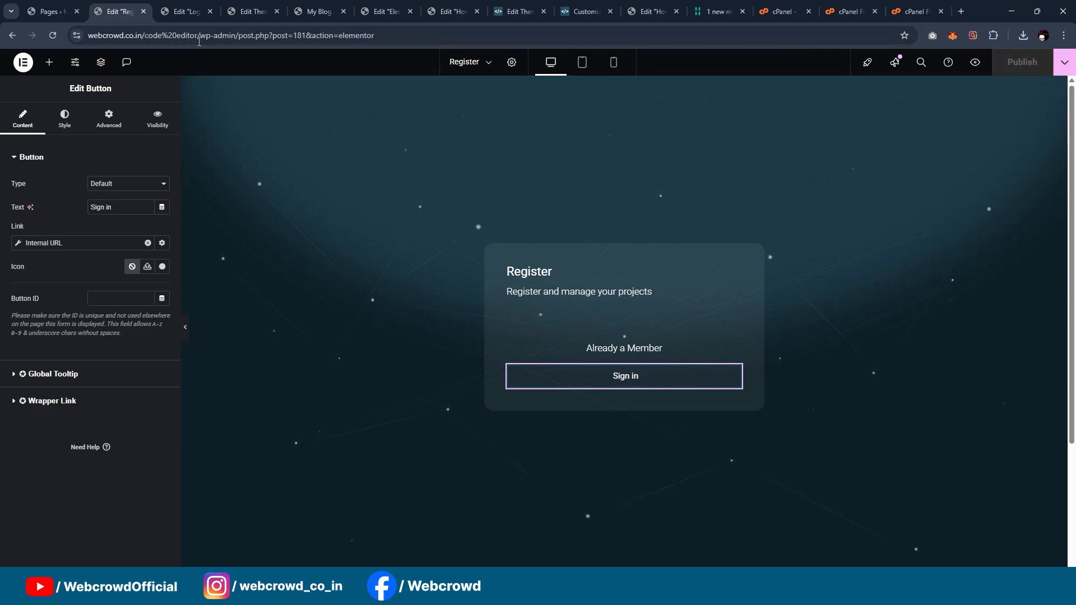
# Step: Copy the Login page's view link from the pages list and open it in an incognito window
pyautogui.click(179, 13)
pyautogui.click(52, 11)
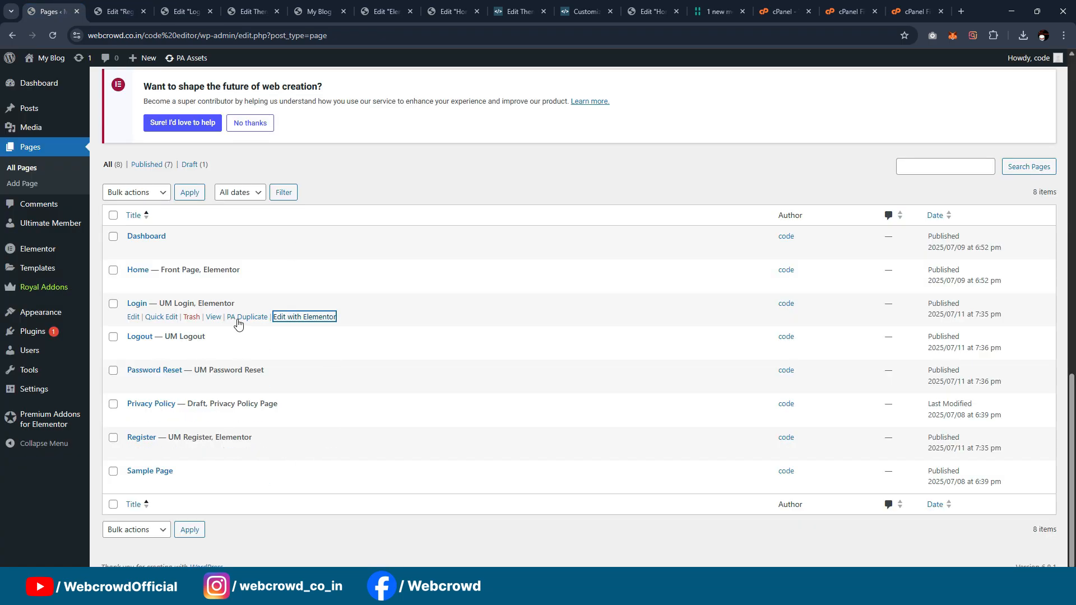
pyautogui.rightClick(214, 318)
pyautogui.click(242, 418)
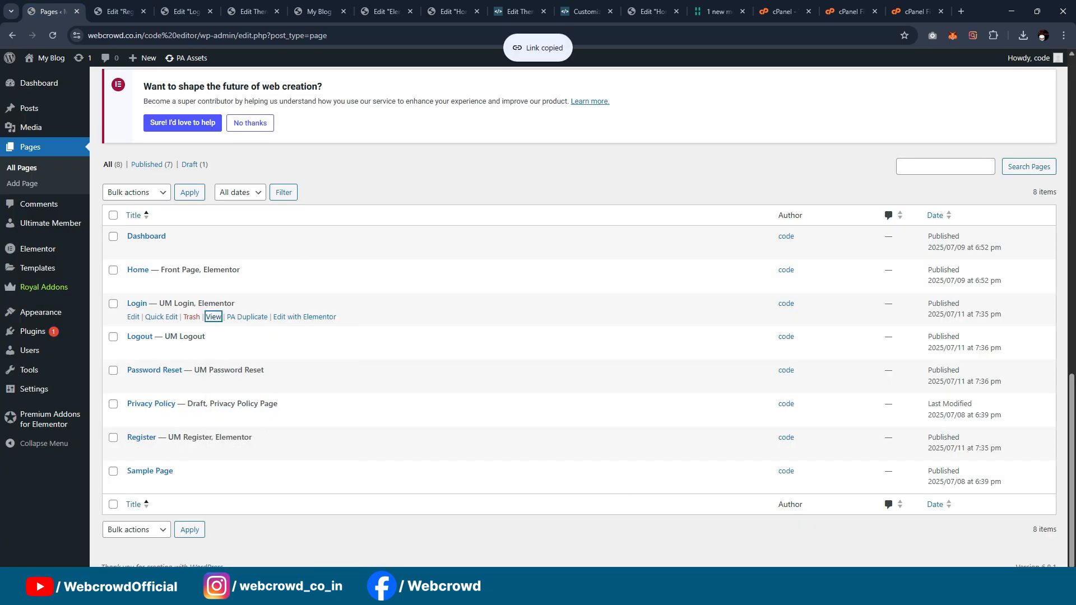
pyautogui.click(1064, 35)
pyautogui.click(995, 120)
pyautogui.hotkey('ctrl', 'v')
pyautogui.press('Return')
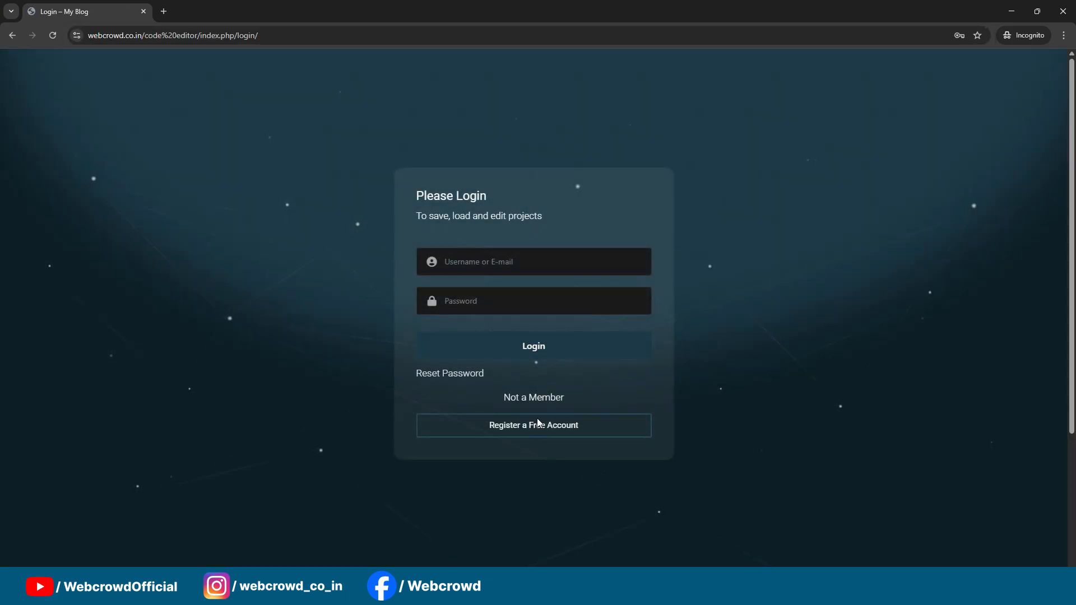
# Step: Test the login page's register link, the register page's sign-in link, and the Reset Password link, examining each page that opens
pyautogui.click(537, 435)
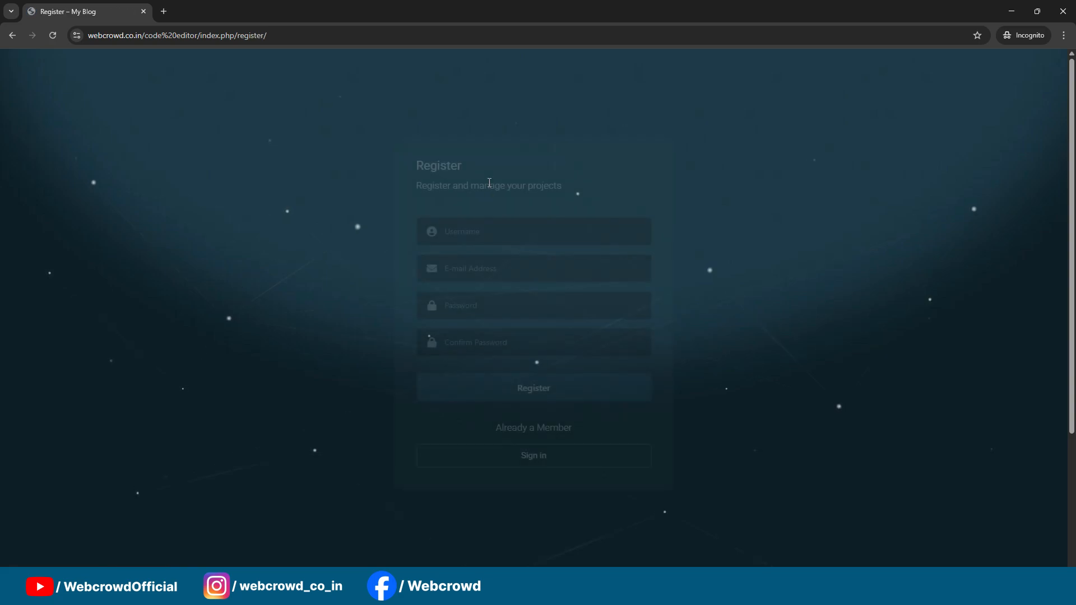
pyautogui.click(505, 455)
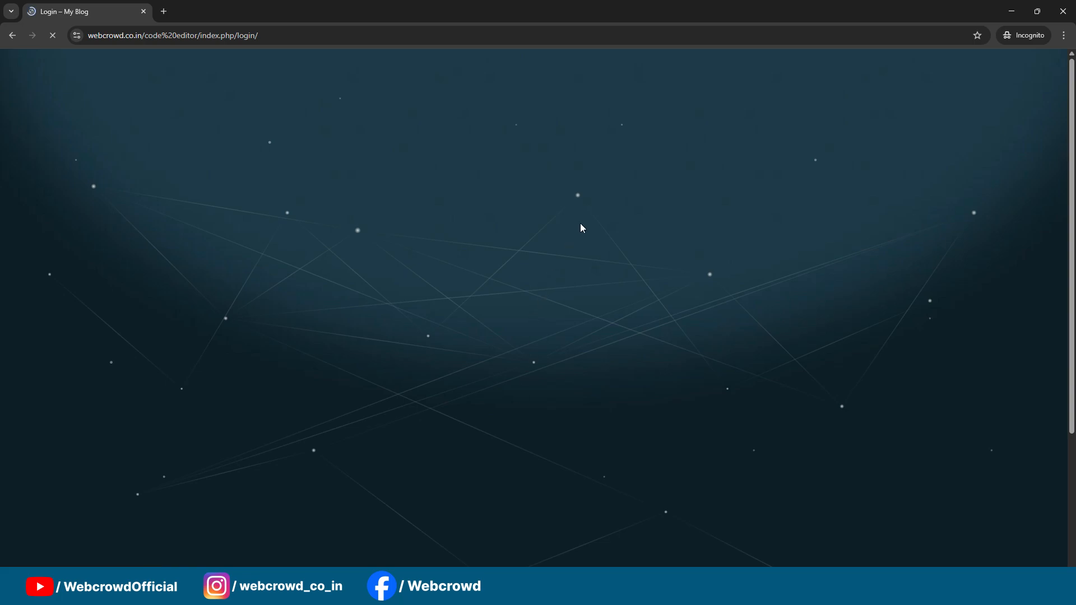
pyautogui.click(467, 378)
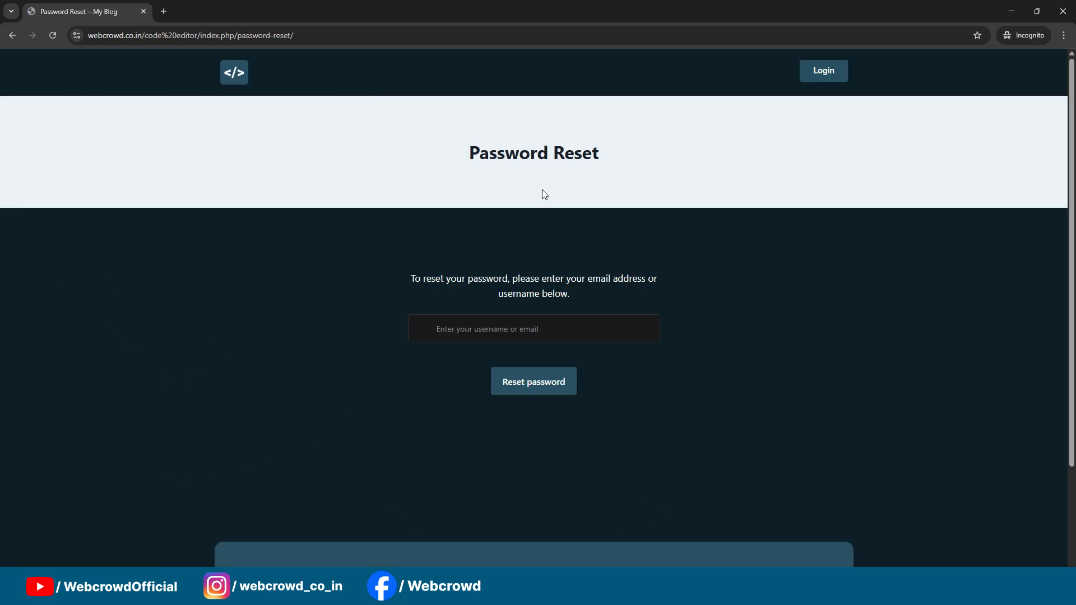
pyautogui.click(512, 336)
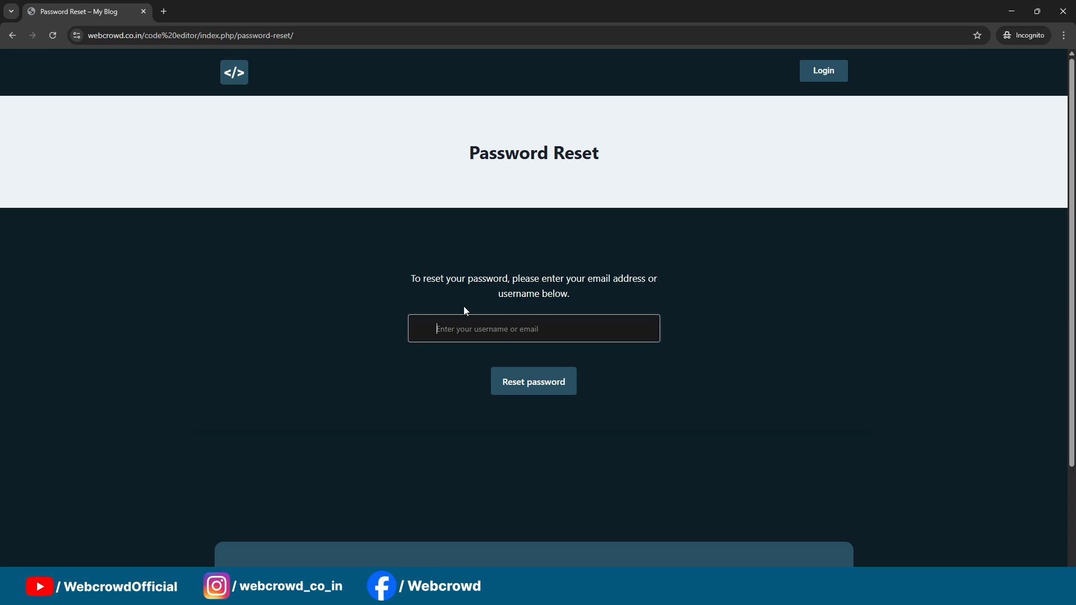
pyautogui.click(389, 245)
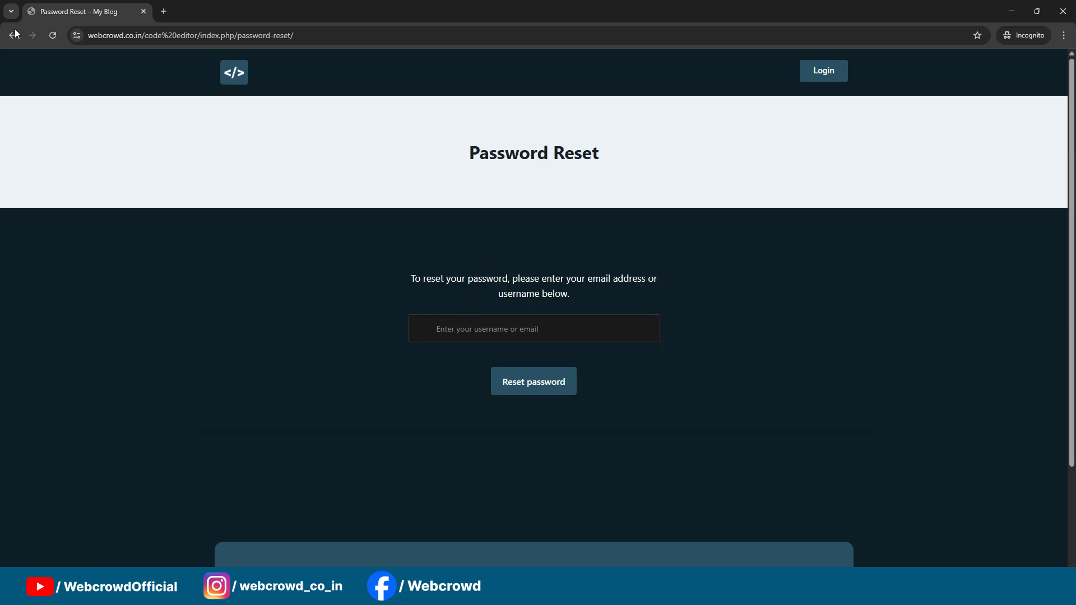
pyautogui.click(1012, 12)
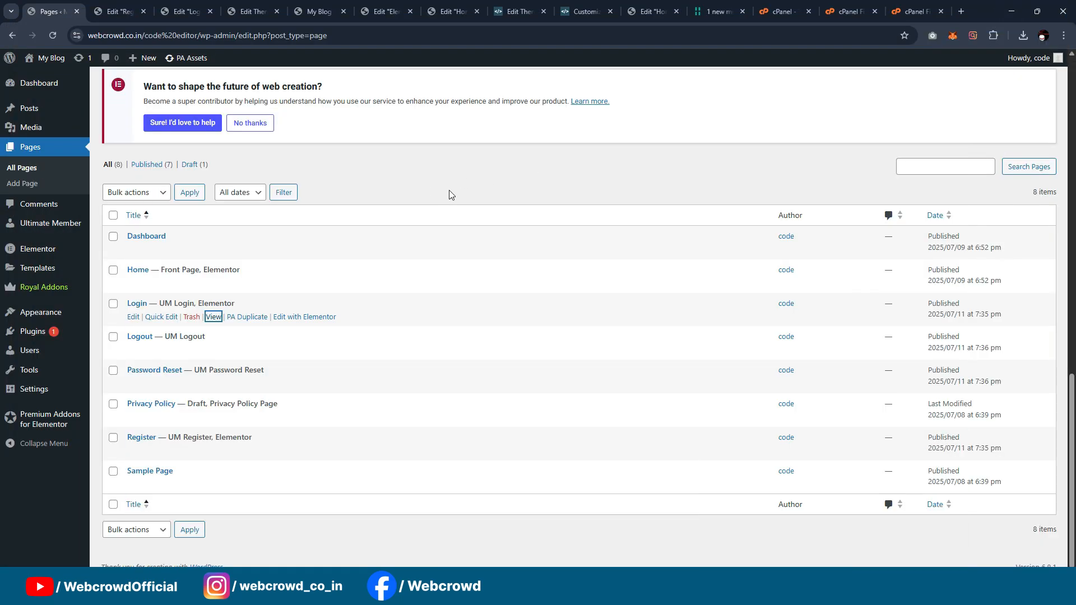
# Step: Open the Password Reset page for editing in a new tab, set its template to Elementor Canvas and save it
pyautogui.middleClick(135, 384)
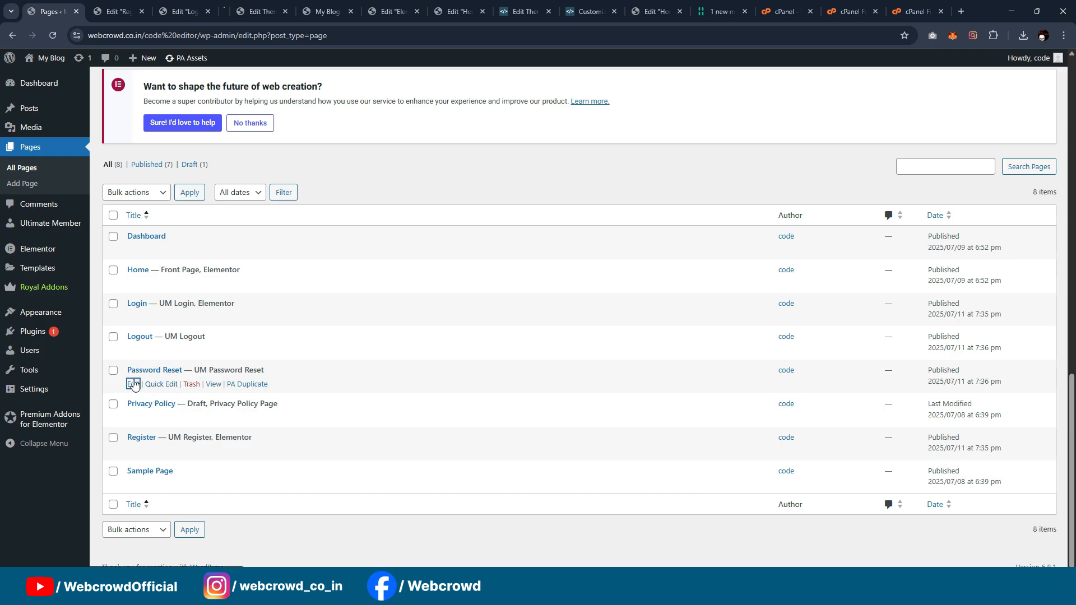
pyautogui.click(239, 12)
pyautogui.click(187, 11)
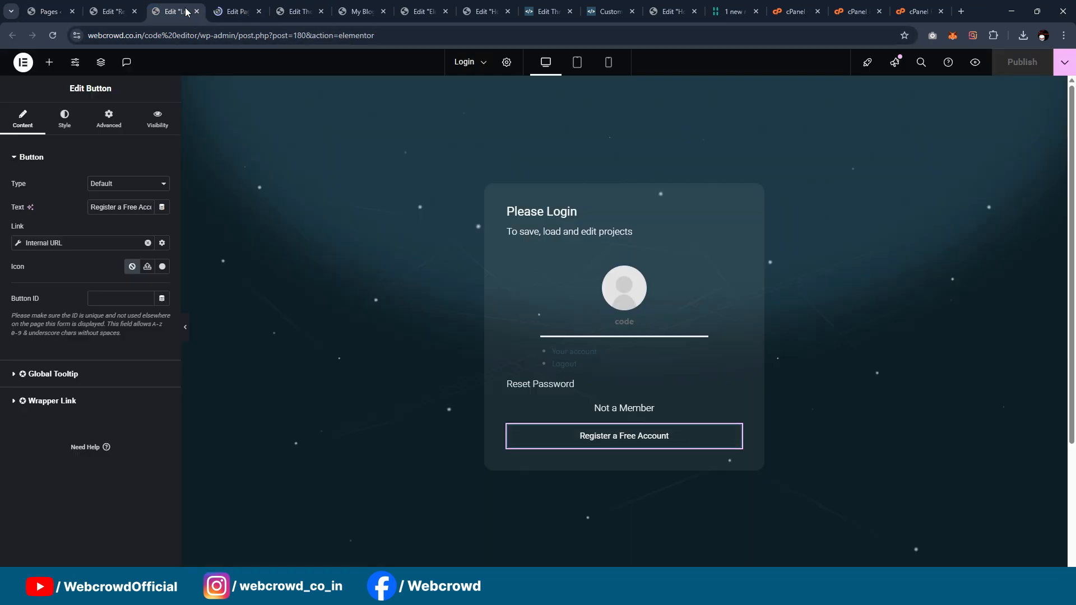
pyautogui.hotkey('ctrl', 'Tab')
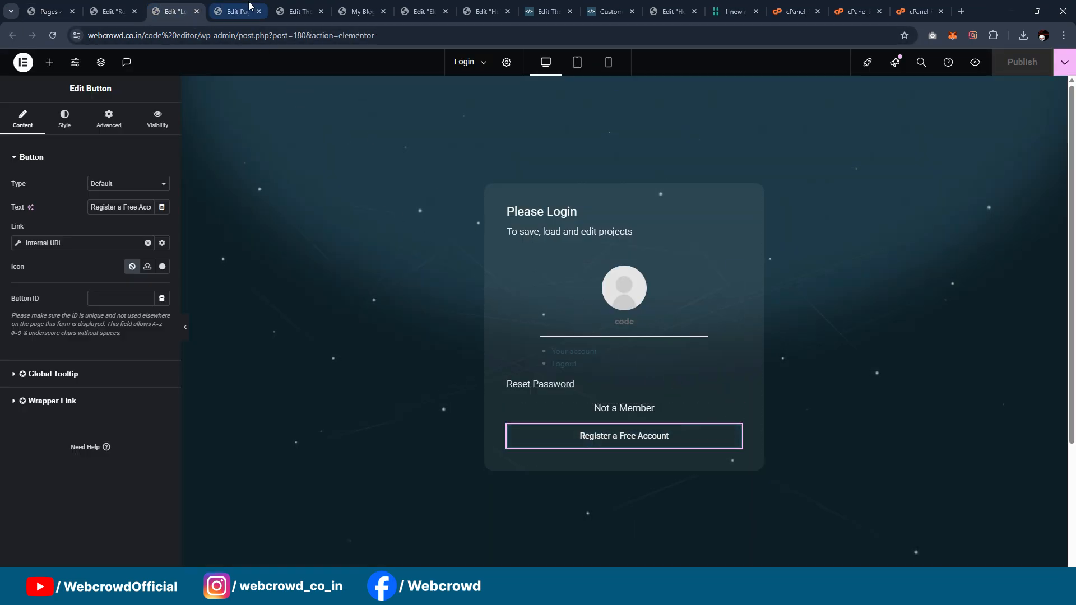
pyautogui.click(1019, 316)
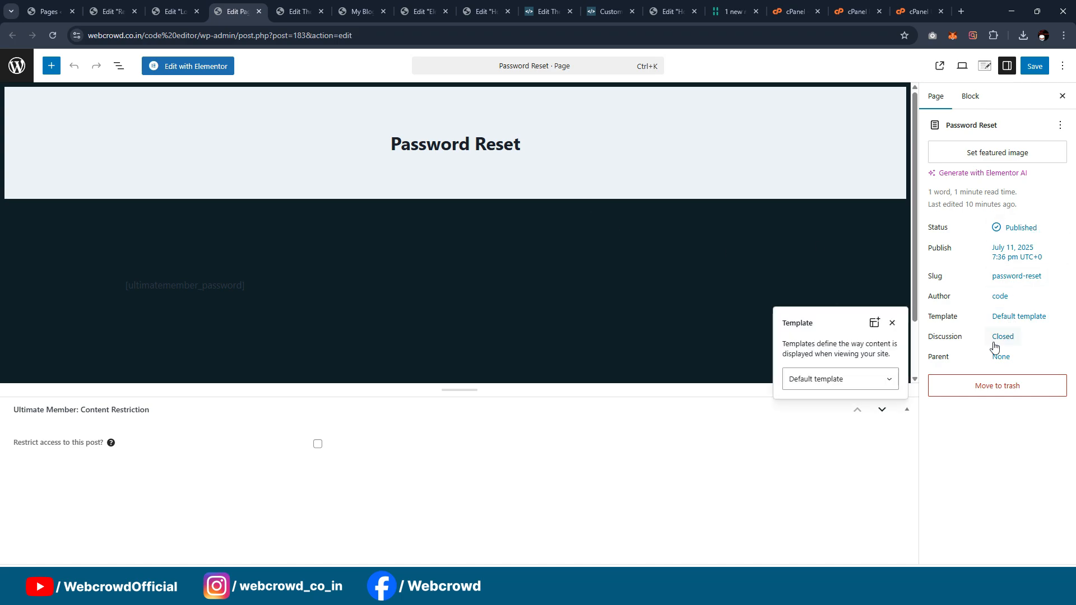
pyautogui.click(841, 379)
pyautogui.click(841, 414)
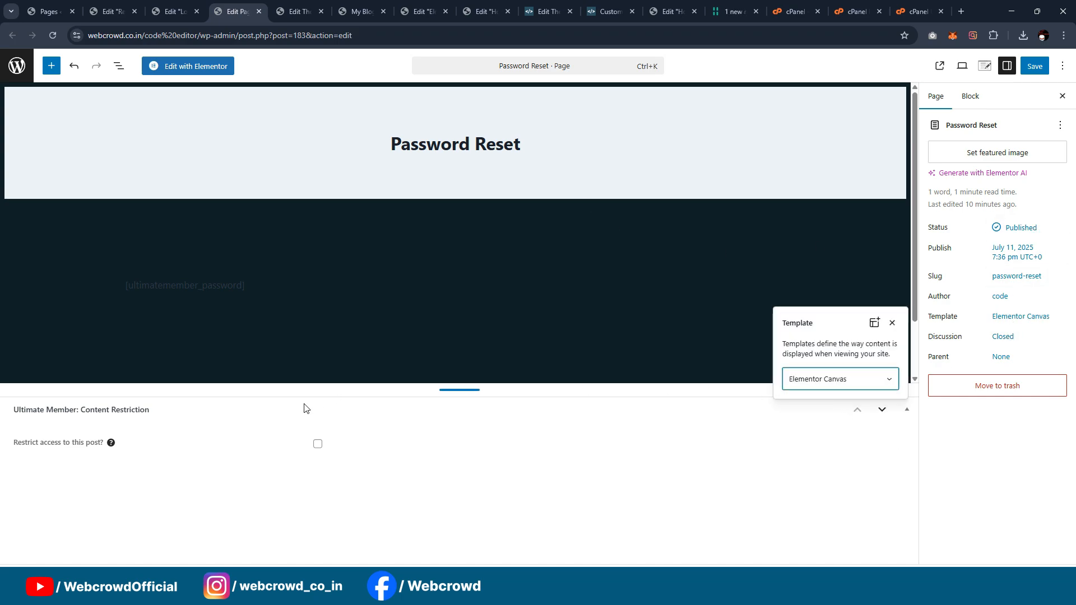
pyautogui.click(1035, 66)
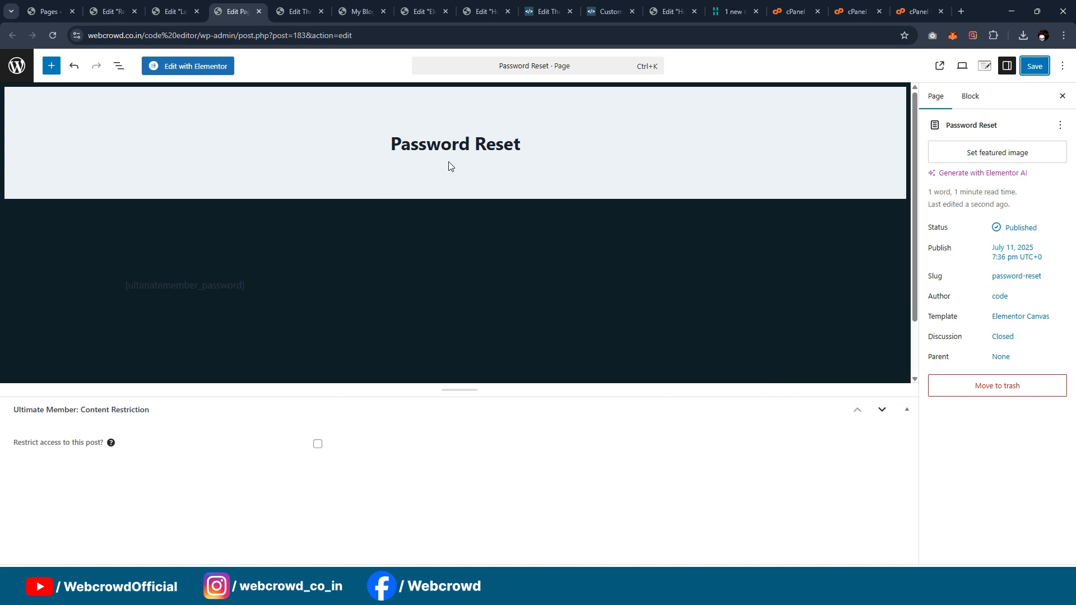
# Step: Edit the Password Reset page with Elementor and insert the saved "Password reset" template
pyautogui.click(168, 66)
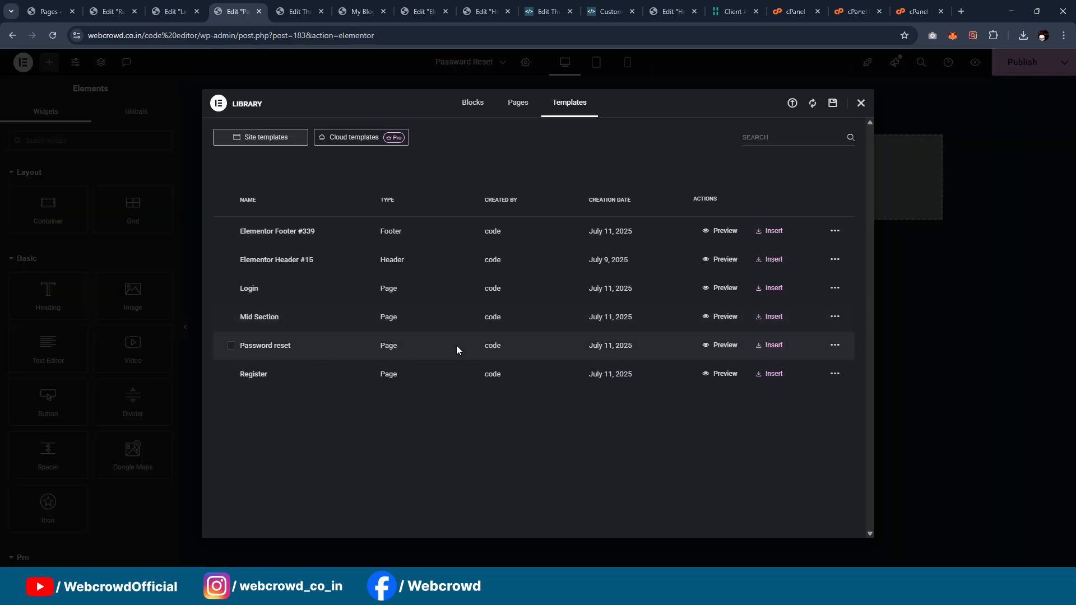
pyautogui.click(774, 346)
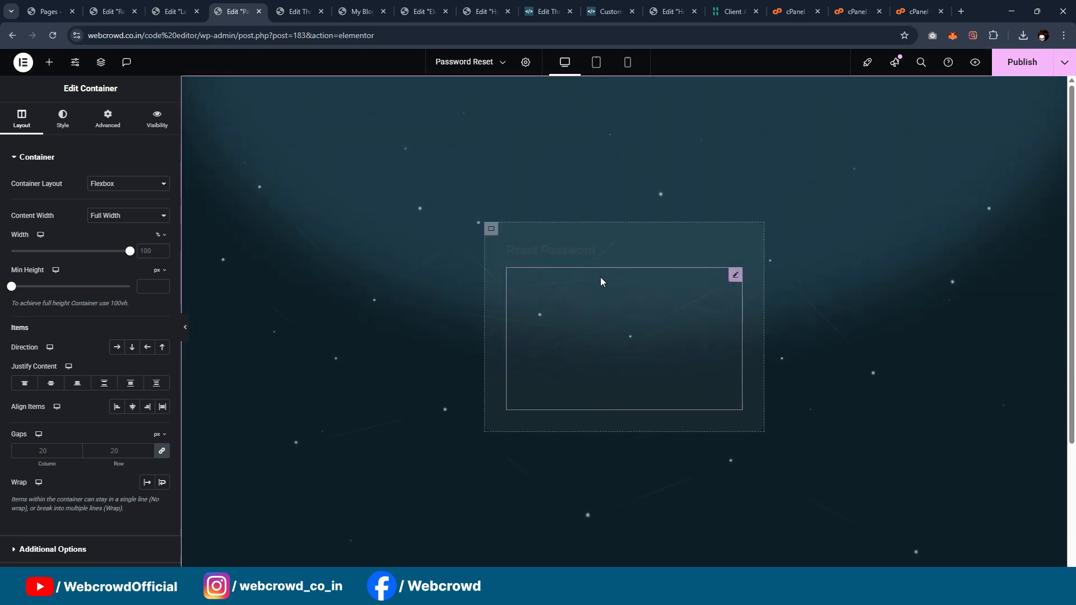
# Step: Set the Reset Password heading's text color to the global color "White or offwhite" and publish the page
pyautogui.click(560, 252)
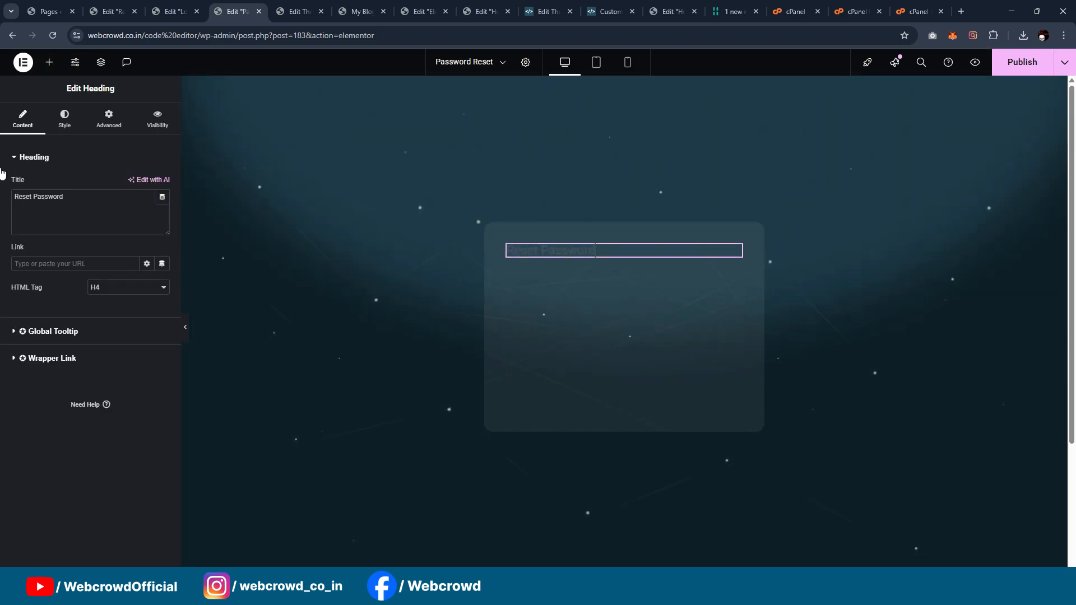
pyautogui.click(64, 117)
pyautogui.click(147, 342)
pyautogui.scroll(-3, 104, 320)
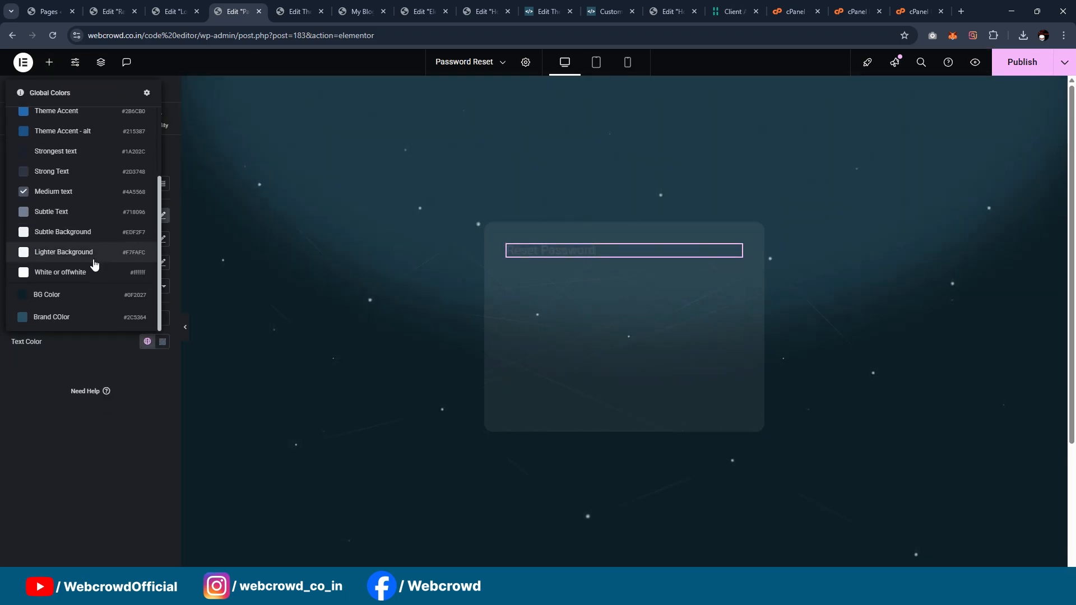
pyautogui.click(94, 269)
pyautogui.click(587, 312)
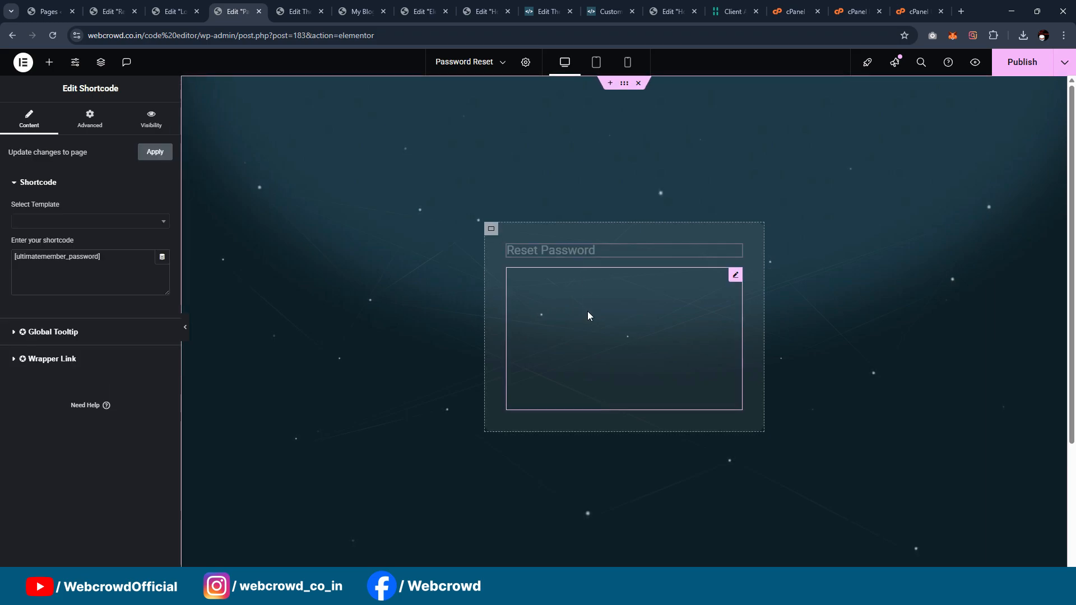
pyautogui.click(1017, 63)
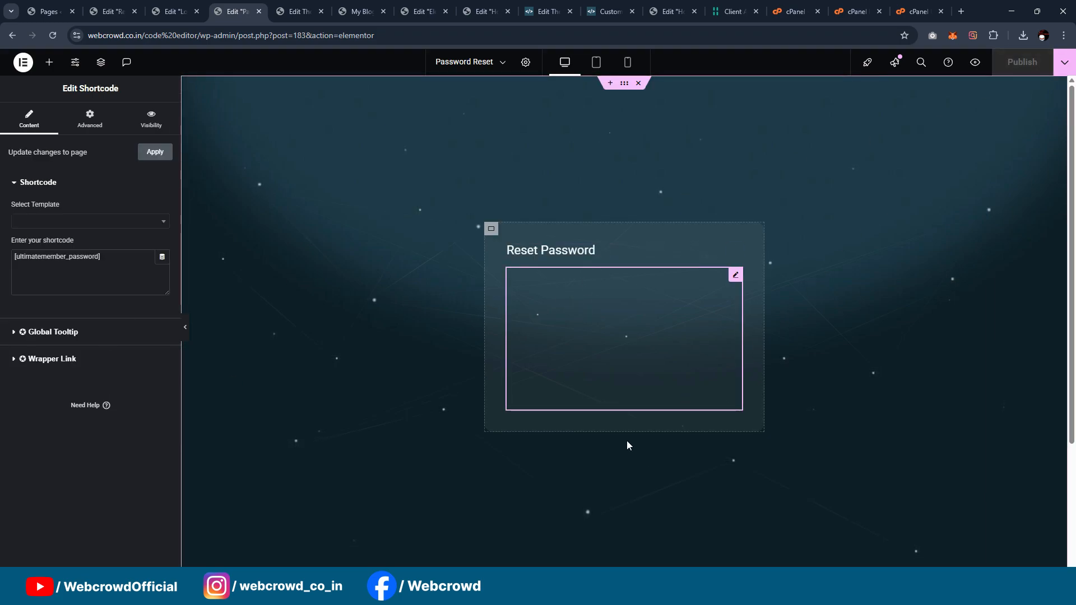
# Step: Check the published Password Reset page in the incognito window, then close that window
pyautogui.moveTo(603, 595)
pyautogui.click(672, 516)
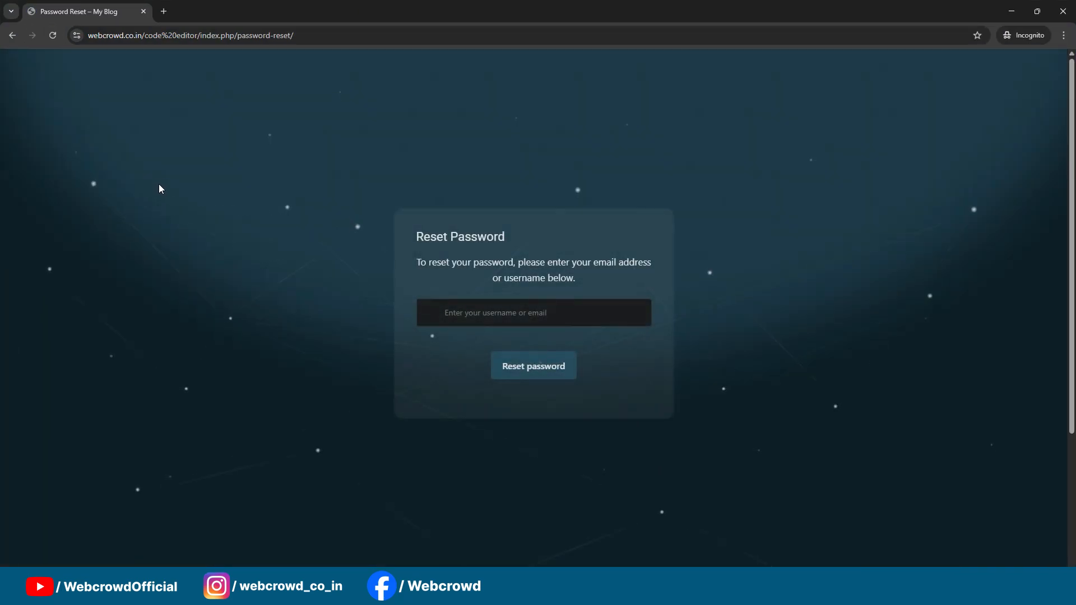
pyautogui.click(566, 305)
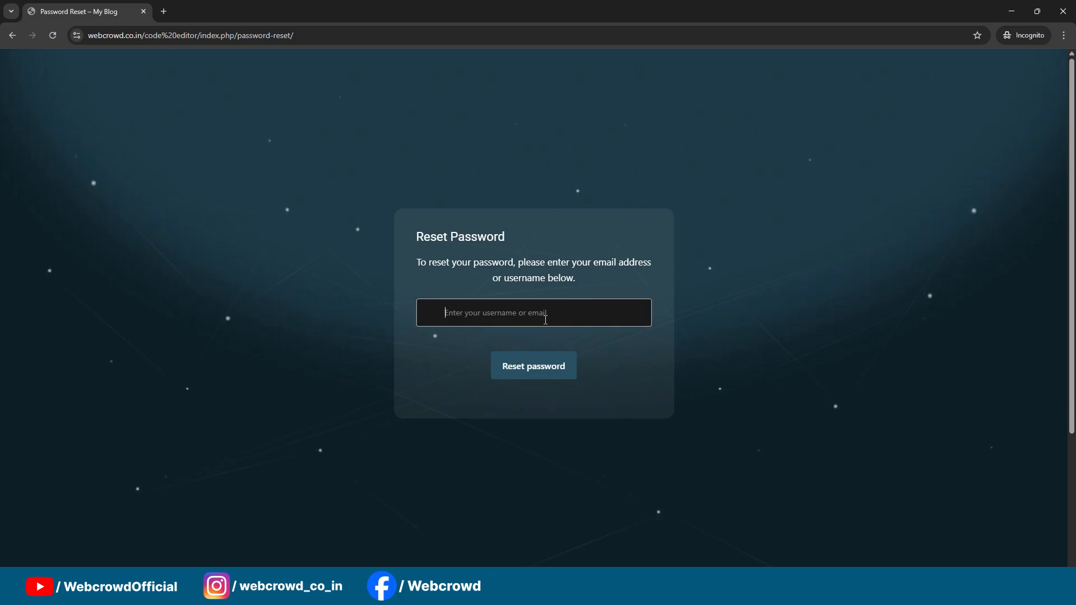
pyautogui.click(1070, 11)
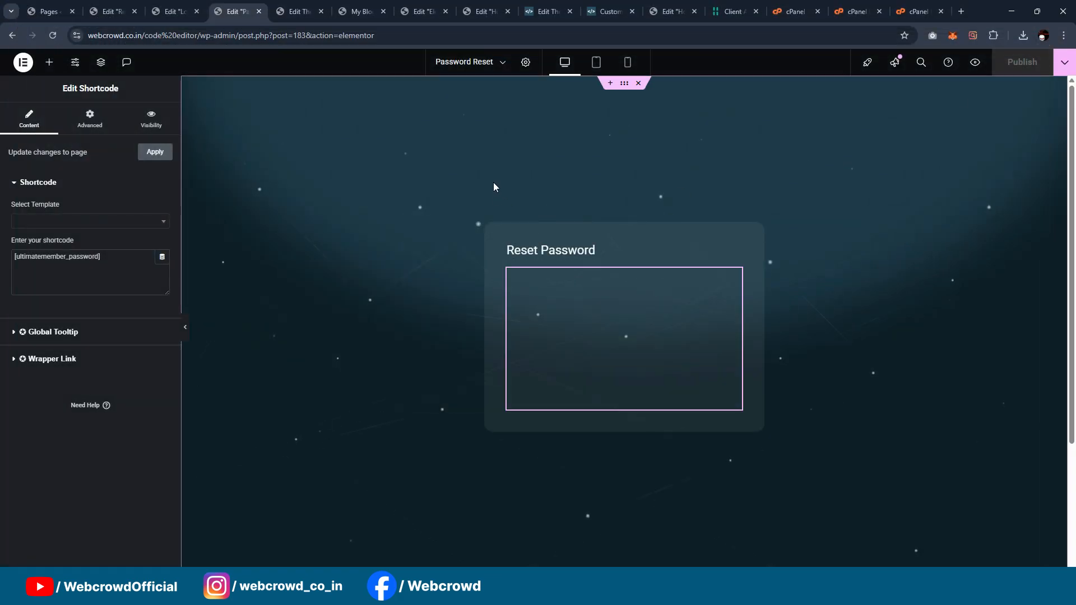
pyautogui.scroll(-2, 560, 233)
pyautogui.scroll(2, 562, 260)
pyautogui.scroll(1, 561, 260)
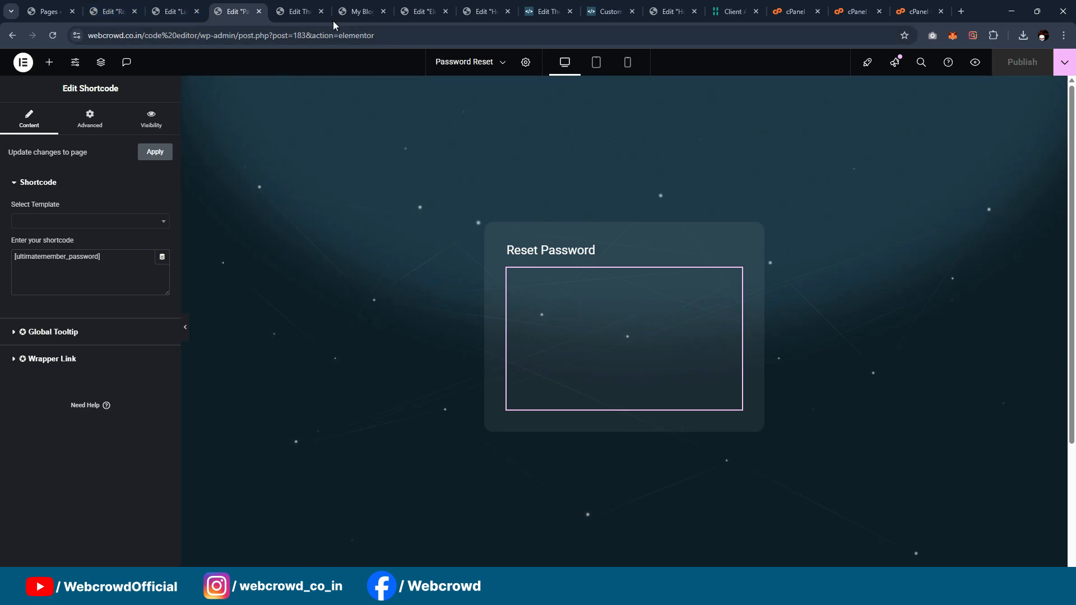
# Step: Open the Ultimate Member forms list in the WordPress admin
pyautogui.click(359, 11)
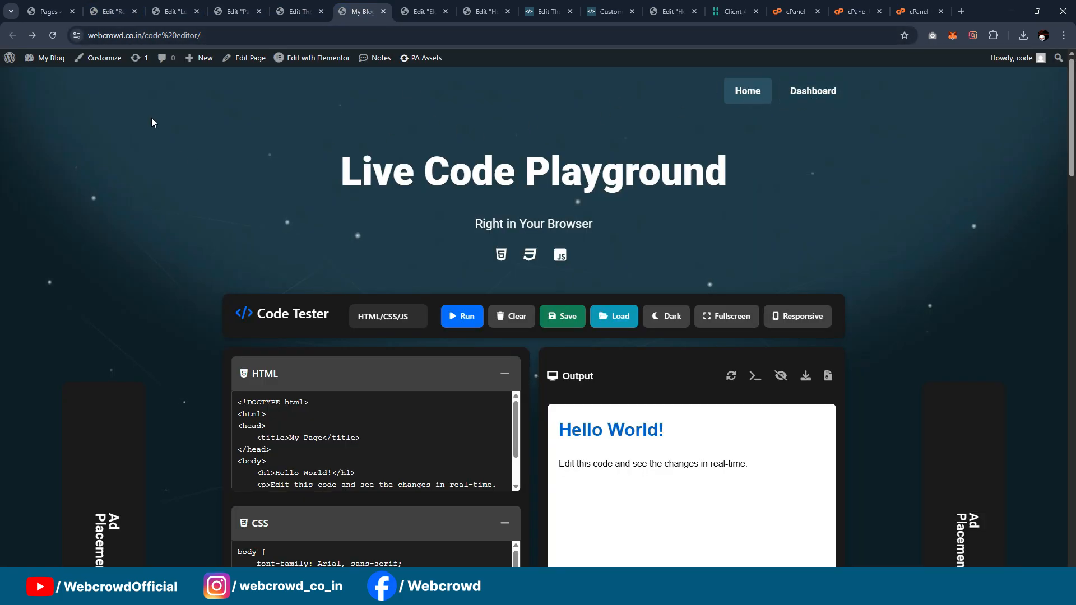
pyautogui.click(50, 11)
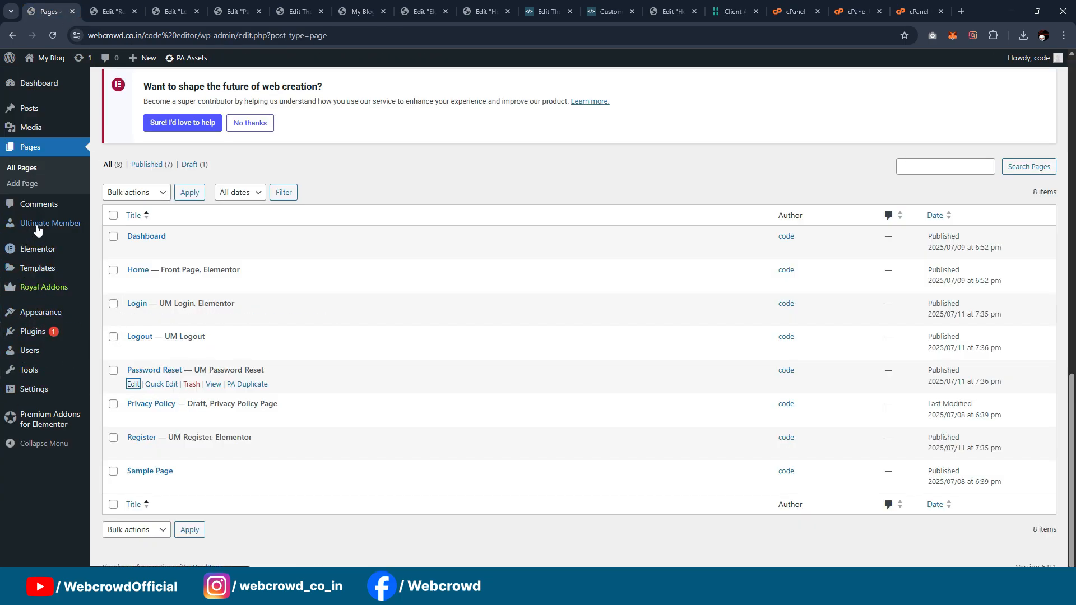
pyautogui.moveTo(46, 231)
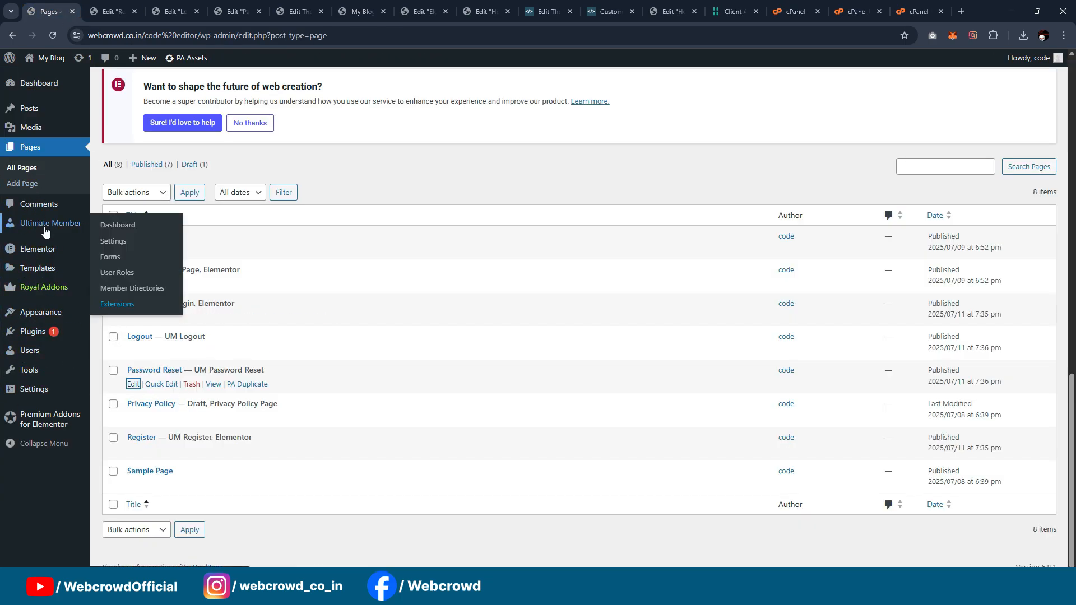
pyautogui.click(112, 258)
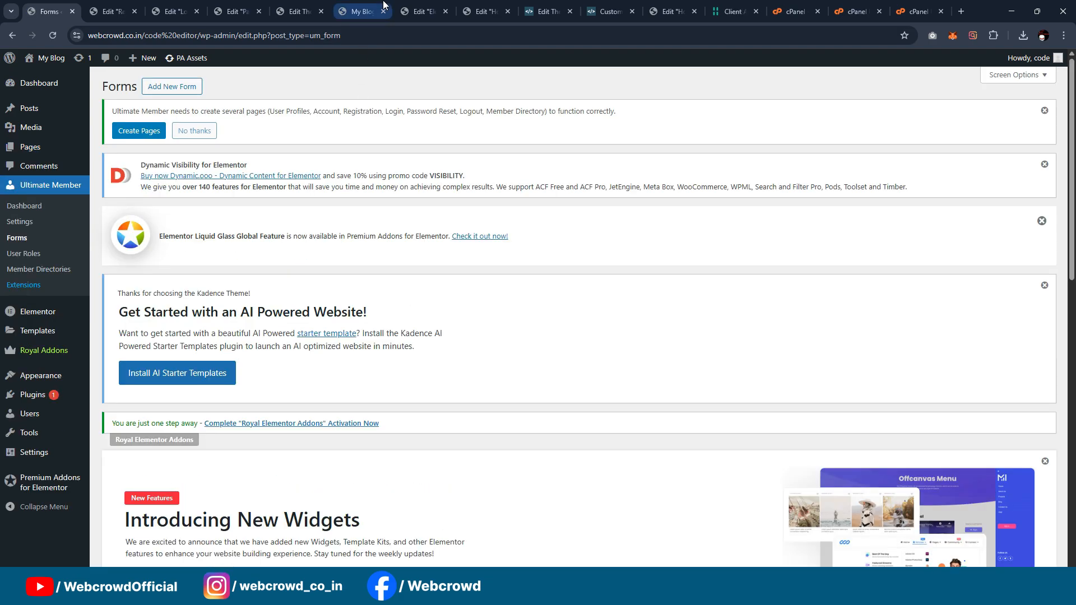
# Step: Open the site's Dashboard page from the blog's navigation and copy its URL
pyautogui.click(371, 12)
pyautogui.click(808, 94)
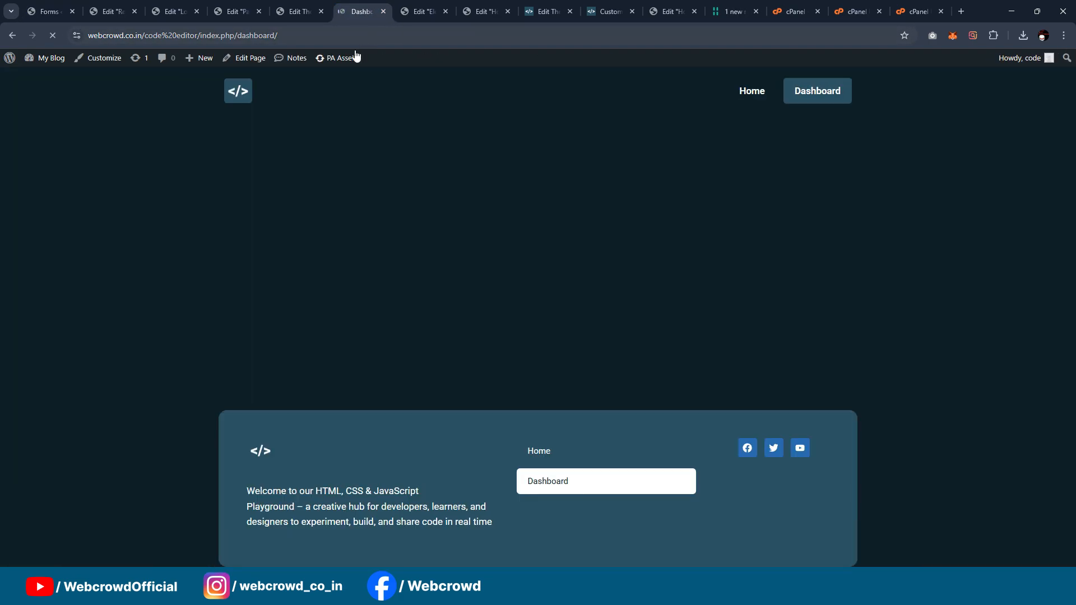
pyautogui.click(405, 32)
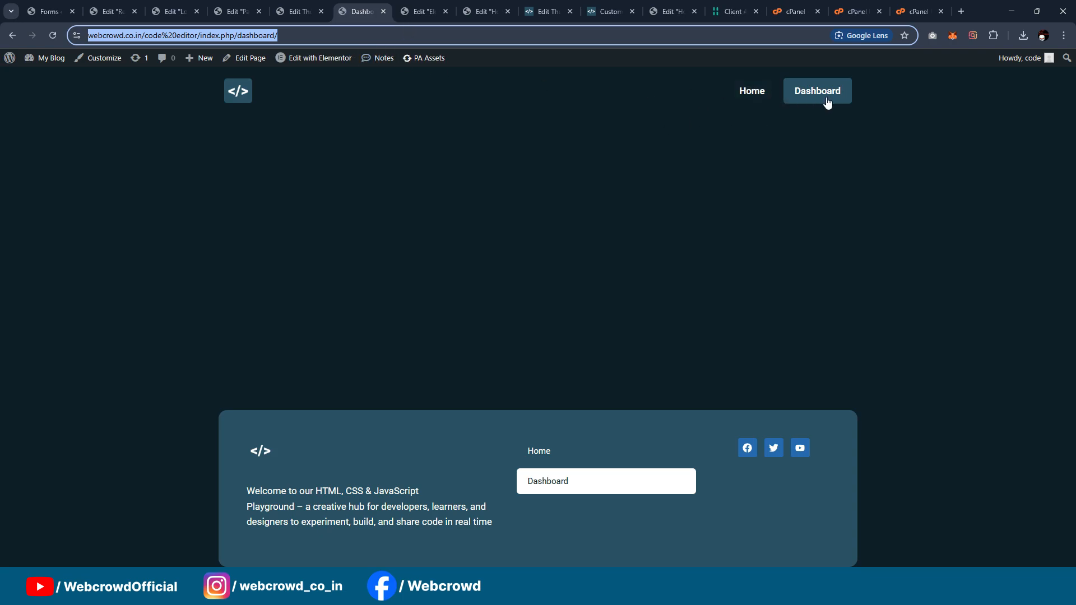
# Step: Open the Default Login form for editing from the Ultimate Member forms list
pyautogui.click(109, 11)
pyautogui.click(49, 12)
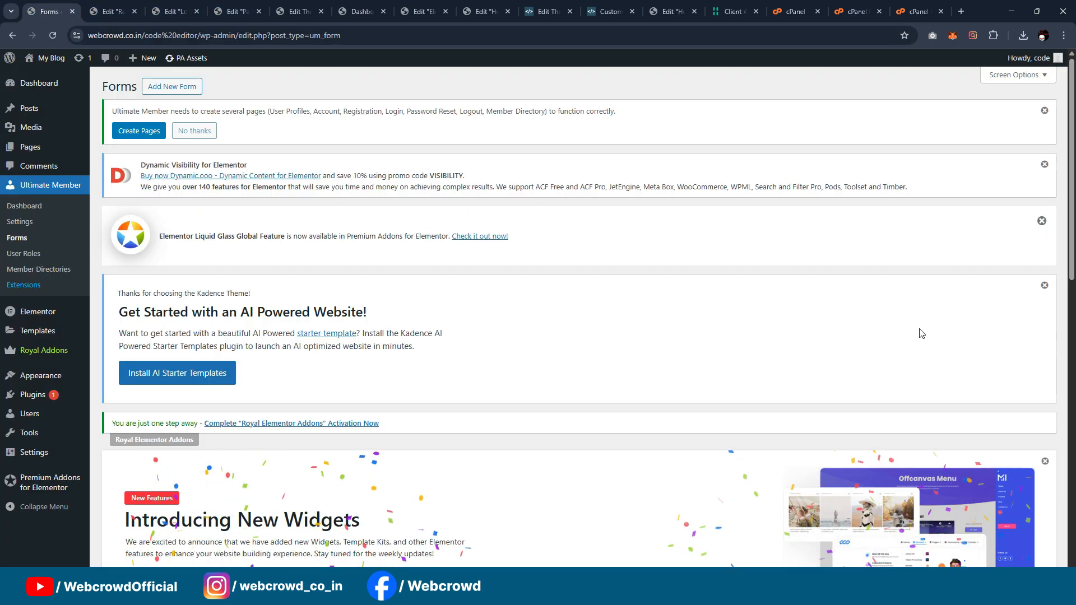
pyautogui.scroll(-3, 872, 249)
pyautogui.scroll(-9, 873, 249)
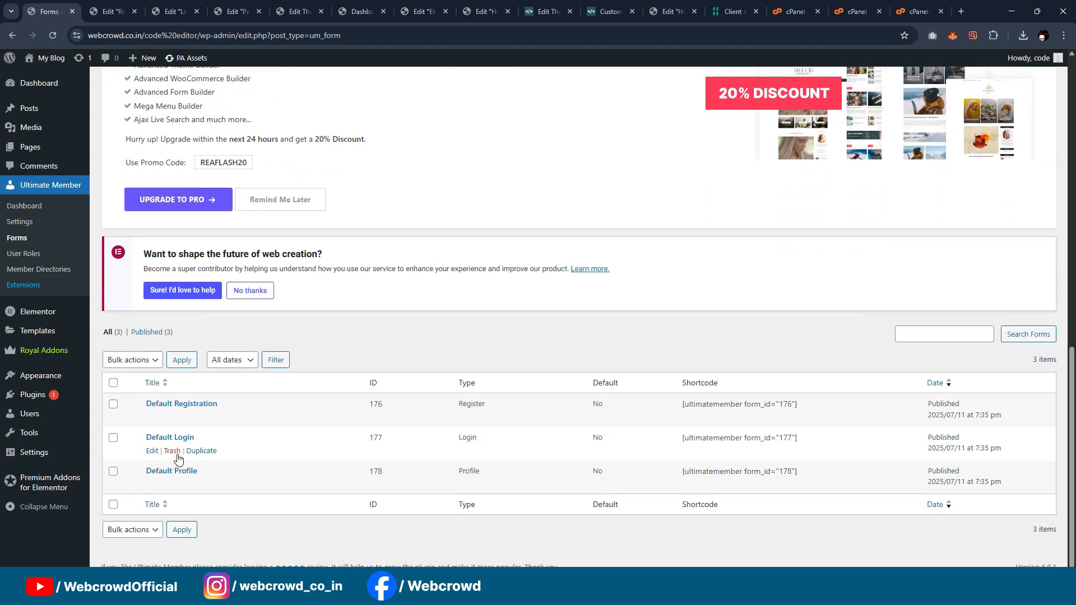
# Step: Paste the Dashboard page URL as the login form's custom redirect URL and update the form
pyautogui.scroll(-5, 897, 353)
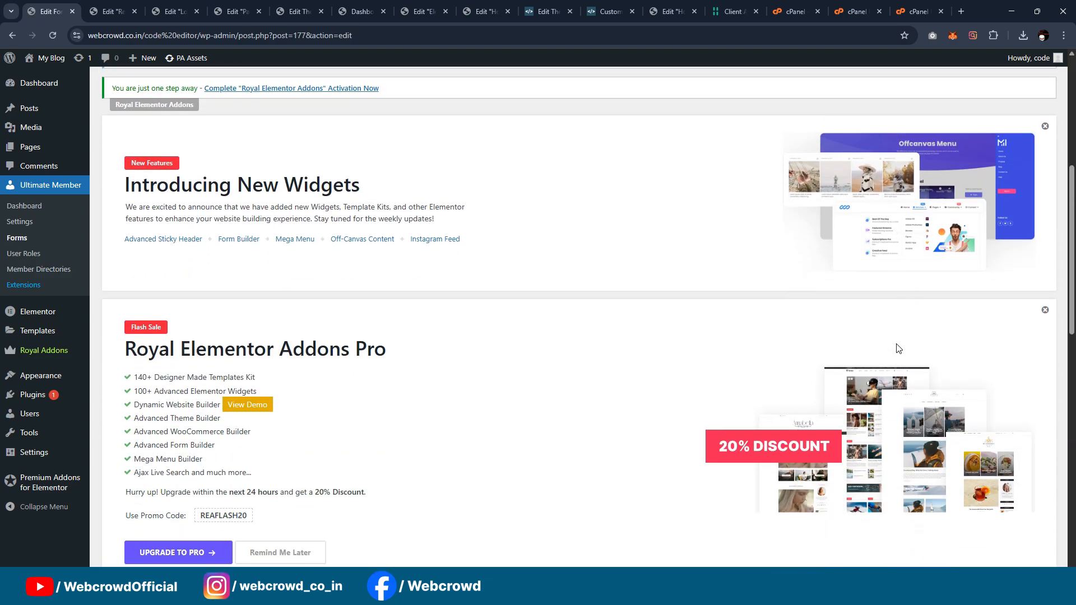
pyautogui.scroll(-10, 980, 324)
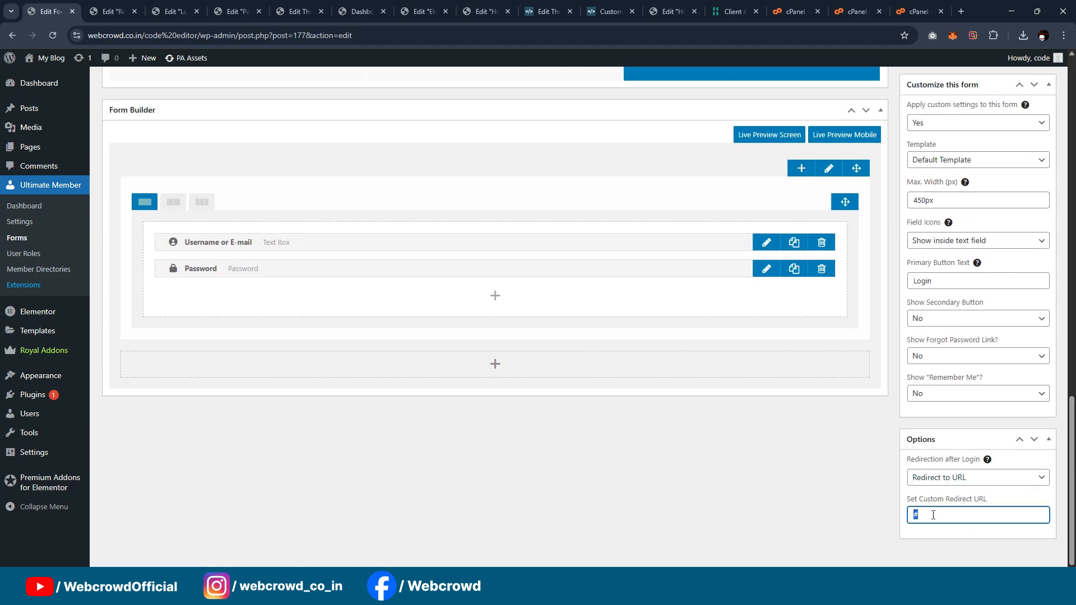
pyautogui.hotkey('ctrl', 'v')
pyautogui.scroll(5, 817, 503)
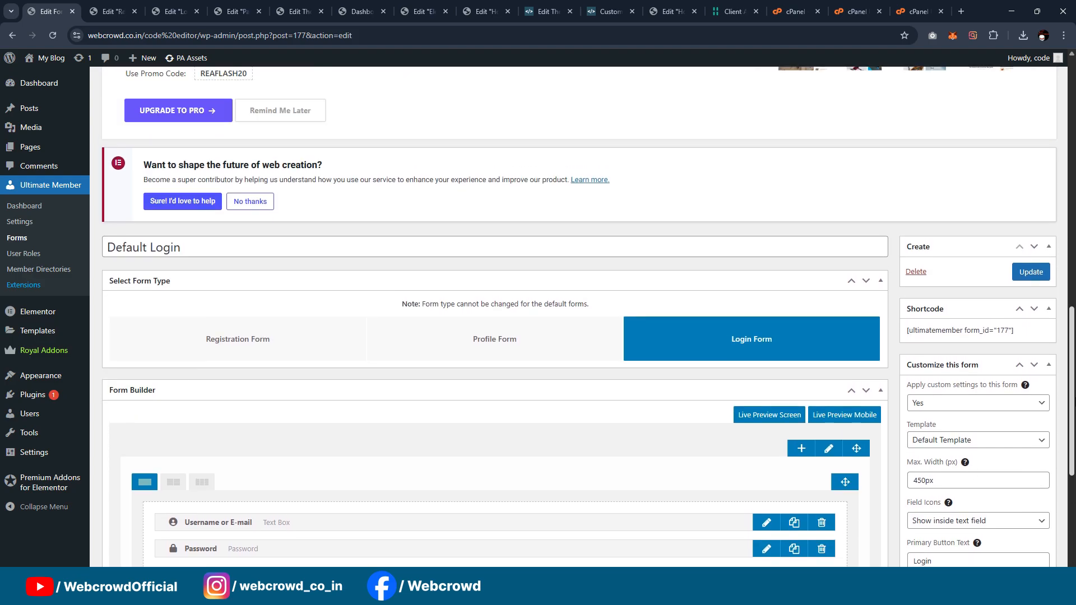
pyautogui.scroll(-4, 817, 503)
pyautogui.scroll(5, 973, 343)
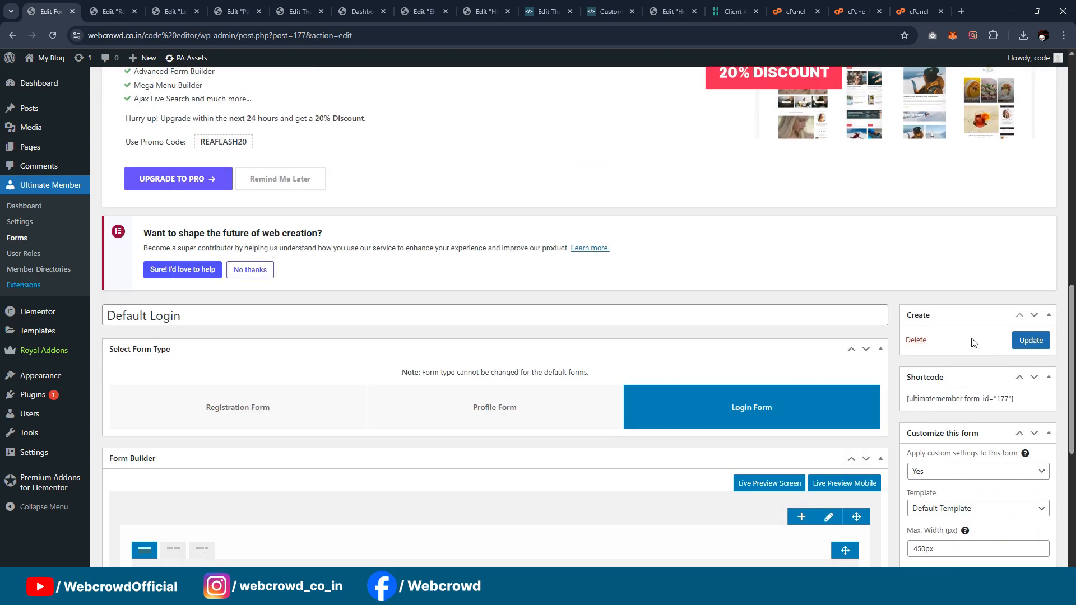
pyautogui.click(1031, 342)
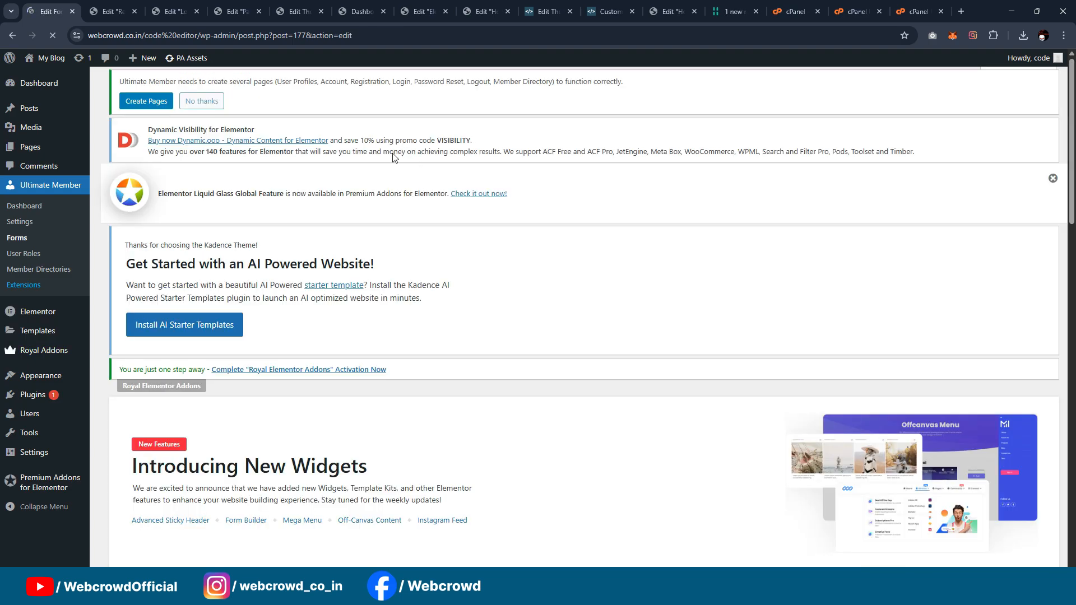
# Step: Open the site's Dashboard page for editing with Elementor
pyautogui.click(354, 7)
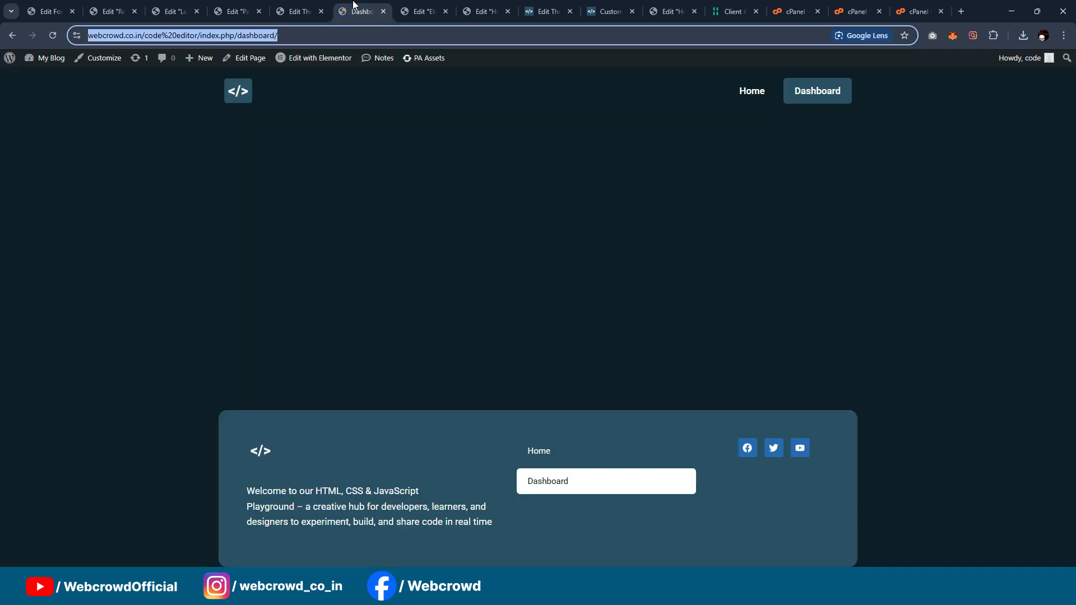
pyautogui.click(554, 121)
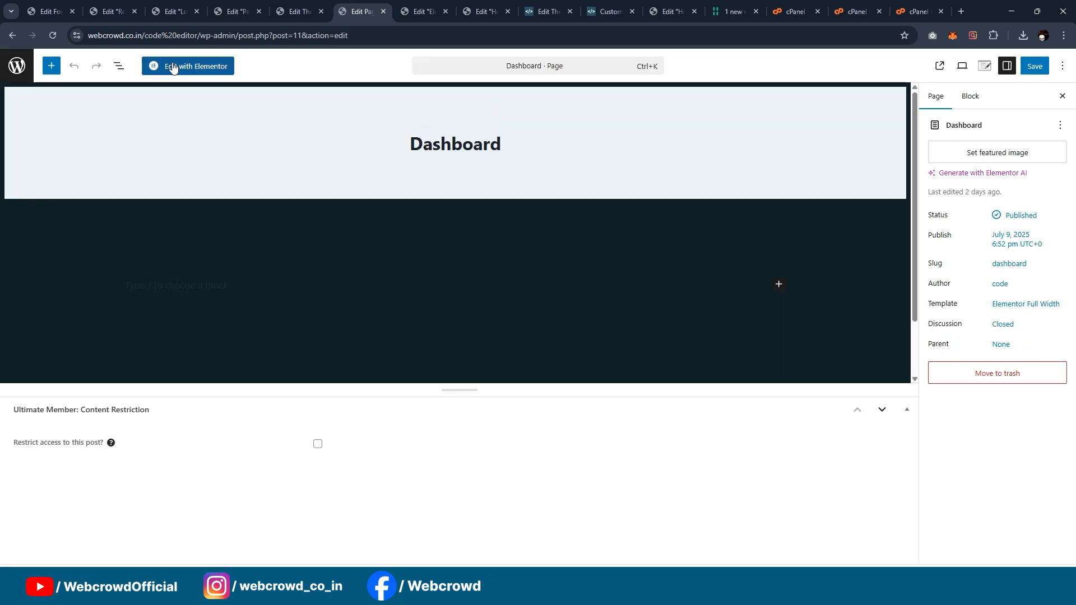
pyautogui.click(173, 66)
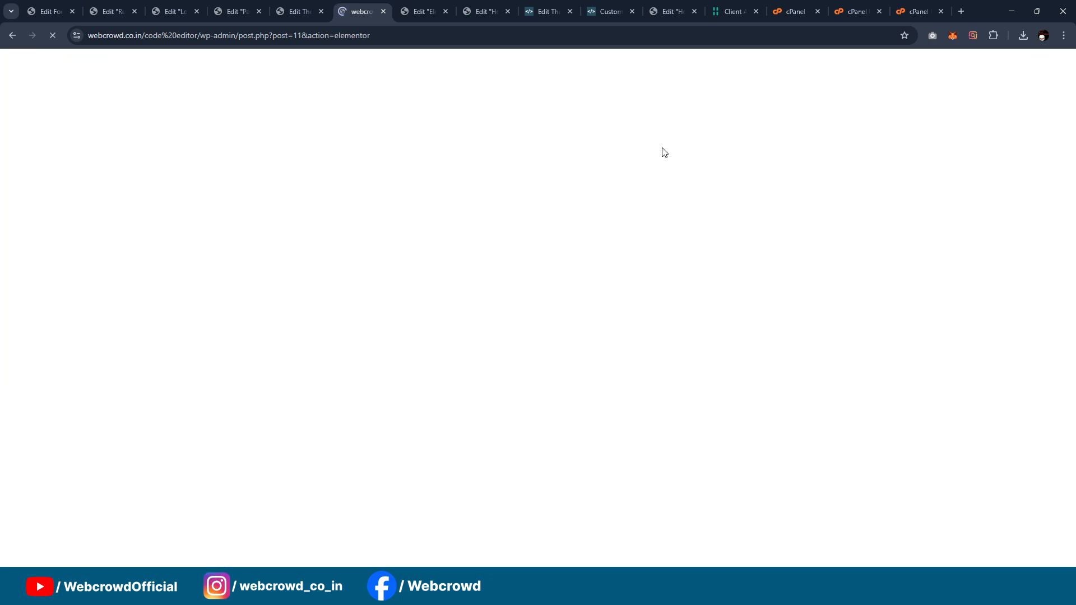
# Step: Open the Live Code Playground site in a new tab from its theme editor, and close the client area and cPanel tabs
pyautogui.click(609, 6)
pyautogui.click(537, 9)
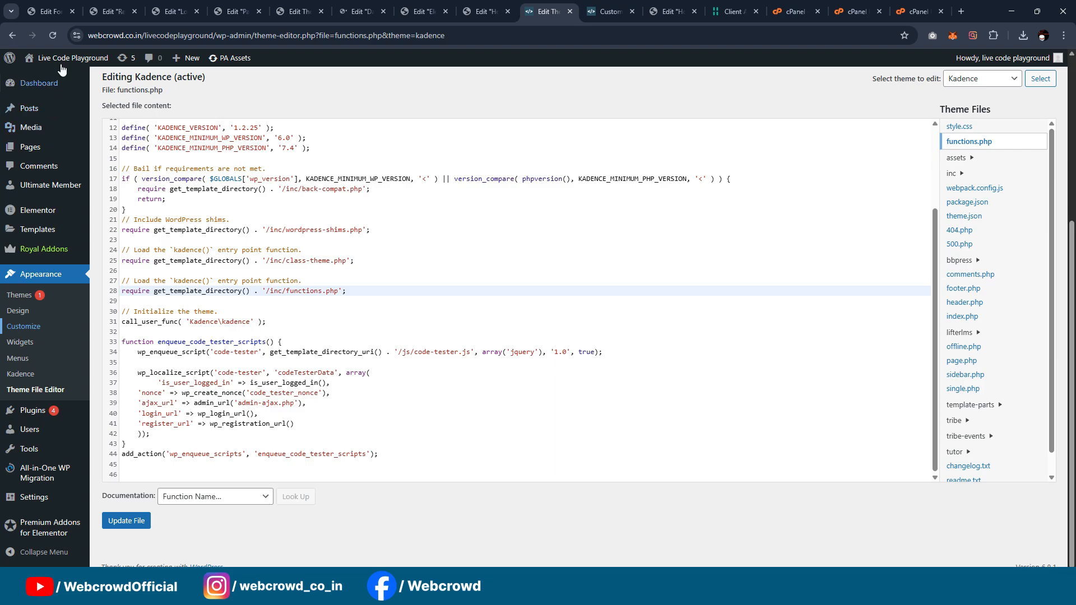
pyautogui.middleClick(51, 83)
pyautogui.click(569, 11)
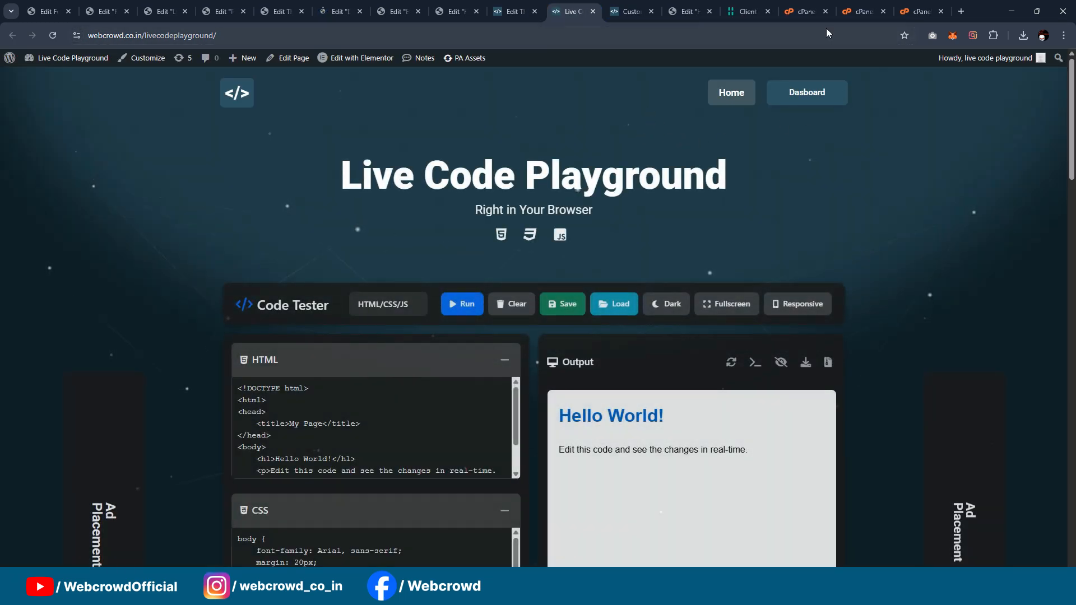
pyautogui.click(766, 15)
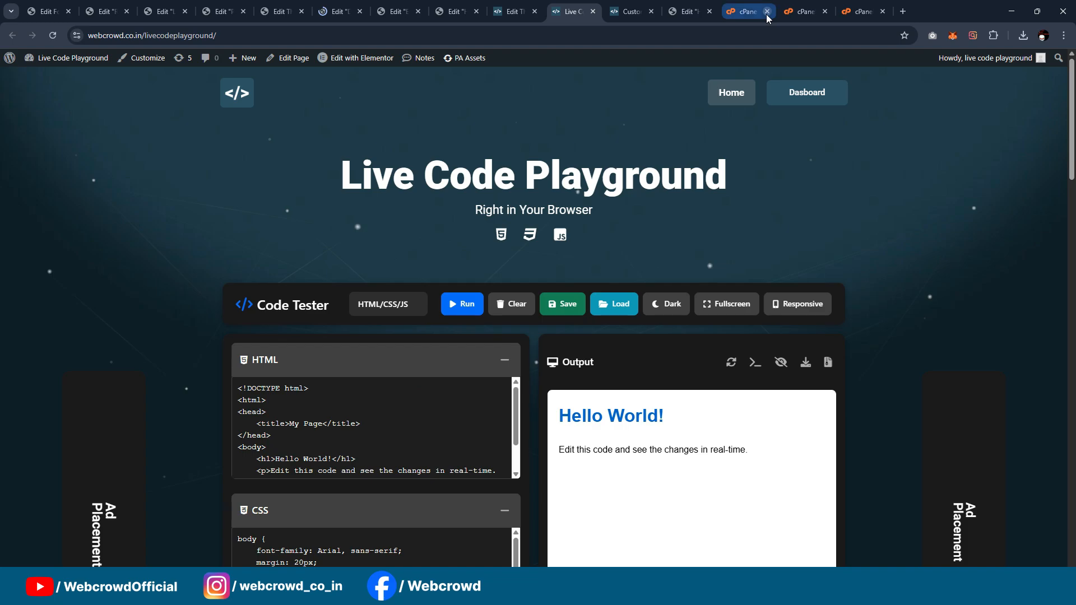
pyautogui.click(766, 15)
pyautogui.click(765, 15)
pyautogui.click(766, 15)
# Step: Examine the Live Code Playground's Dashboard page, including its heading, subtitle and code snippet cards
pyautogui.scroll(-1, 817, 162)
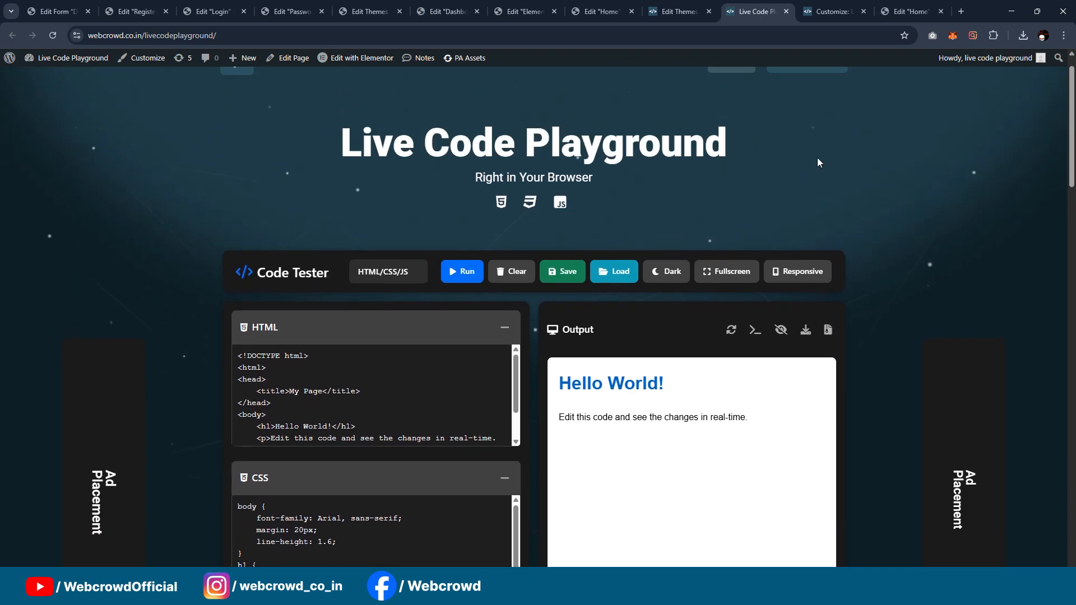
pyautogui.scroll(1, 818, 163)
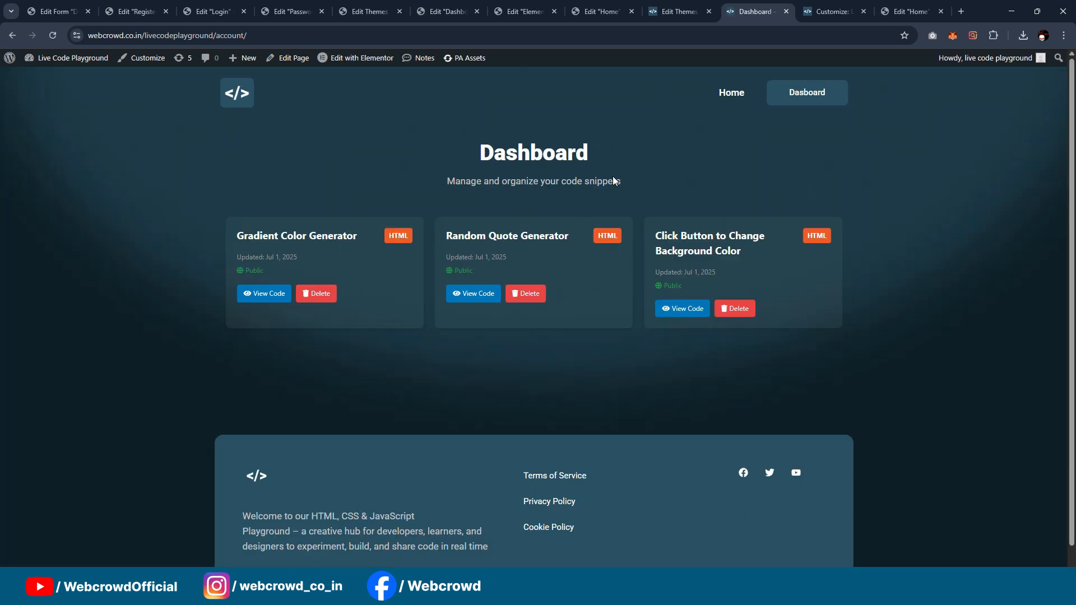
pyautogui.scroll(-1, 779, 318)
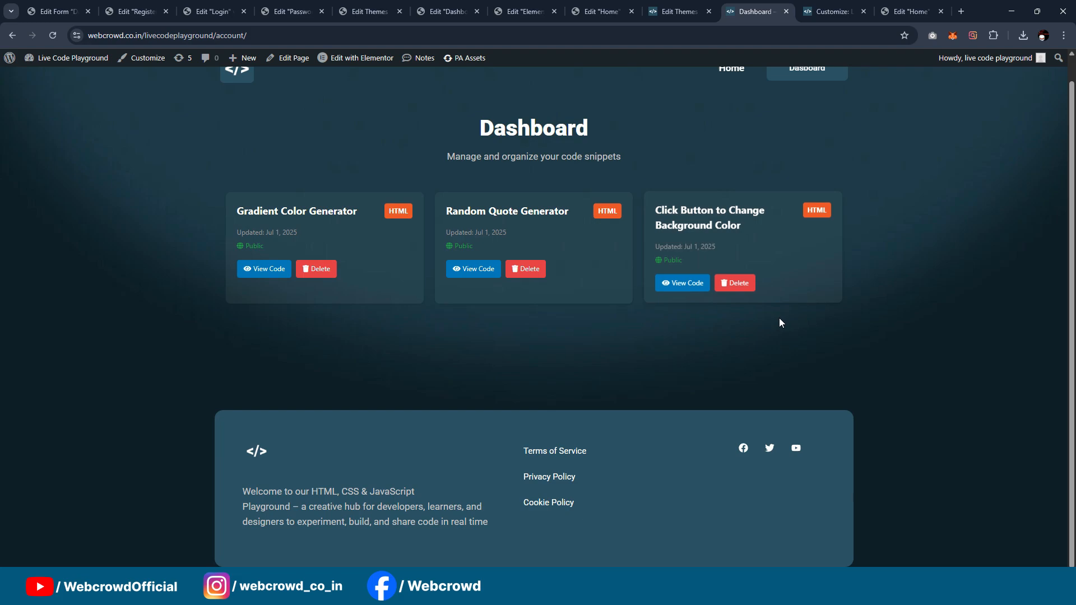
pyautogui.scroll(1, 782, 303)
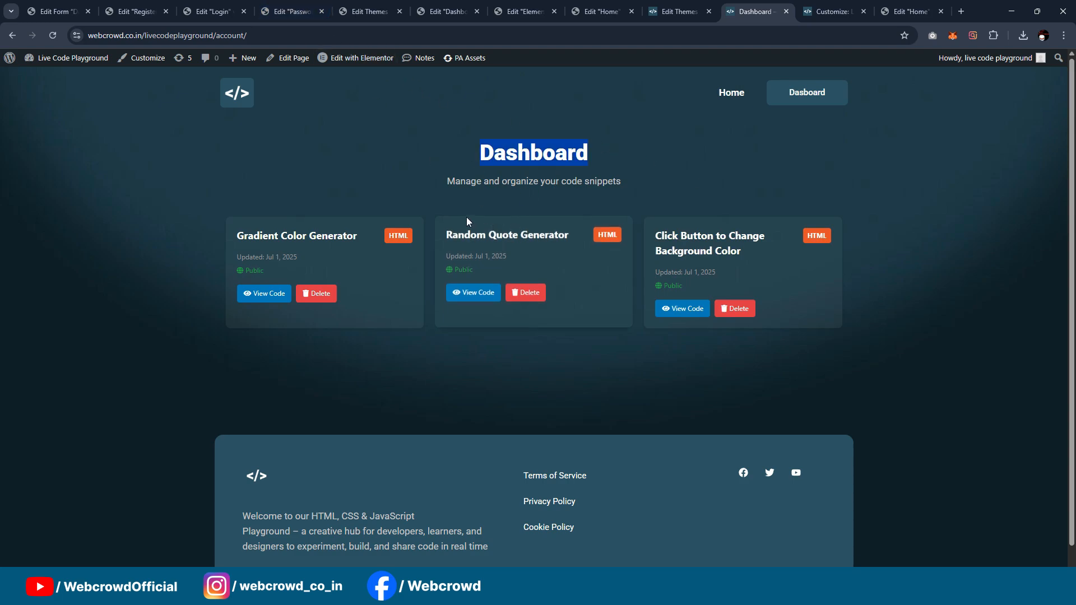
pyautogui.moveTo(447, 181); pyautogui.dragTo(759, 185)
pyautogui.click(760, 185)
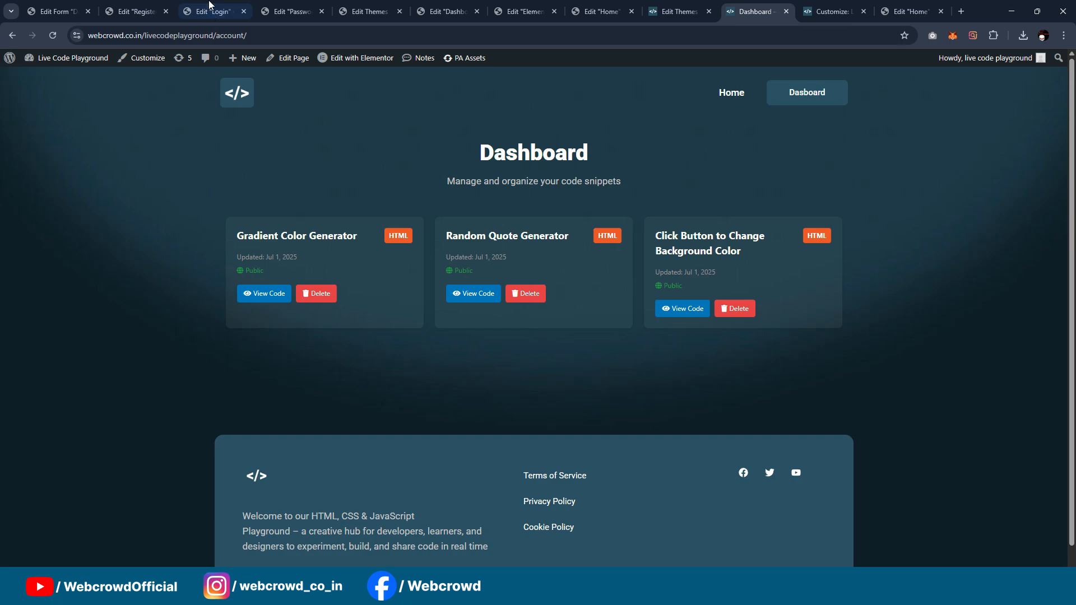
# Step: Close the Elementor editor tabs of the Register and Login pages
pyautogui.click(135, 10)
pyautogui.click(304, 7)
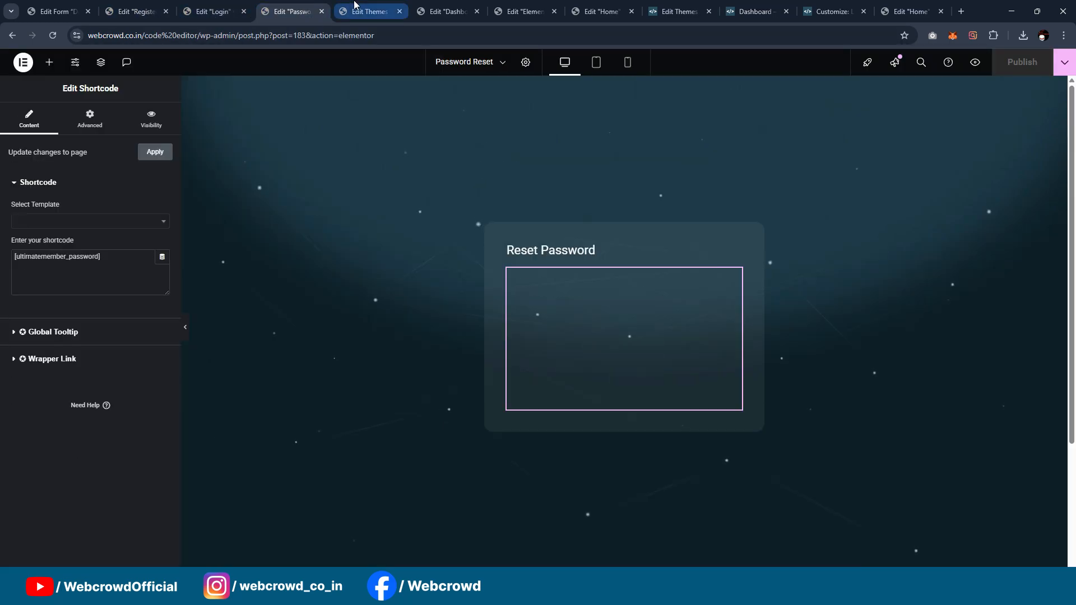
pyautogui.click(369, 11)
pyautogui.click(449, 11)
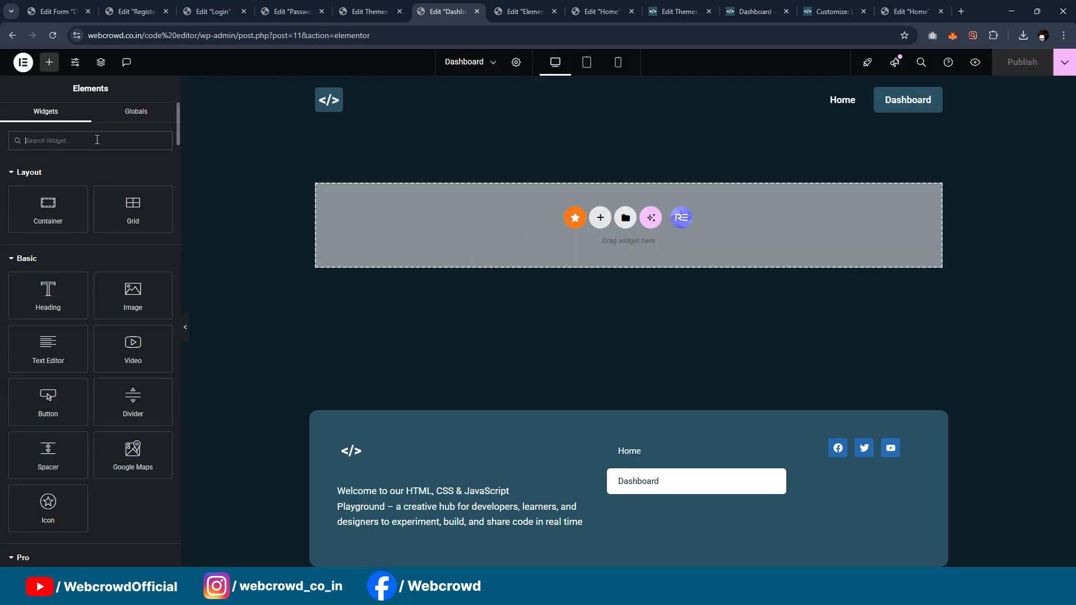
pyautogui.click(213, 11)
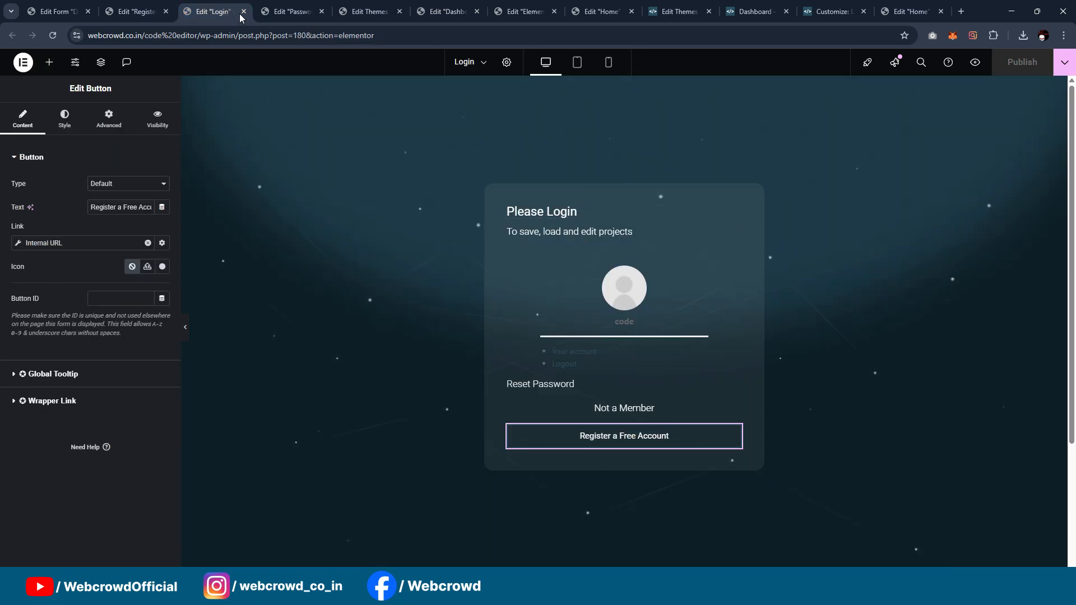
pyautogui.click(148, 8)
pyautogui.click(167, 14)
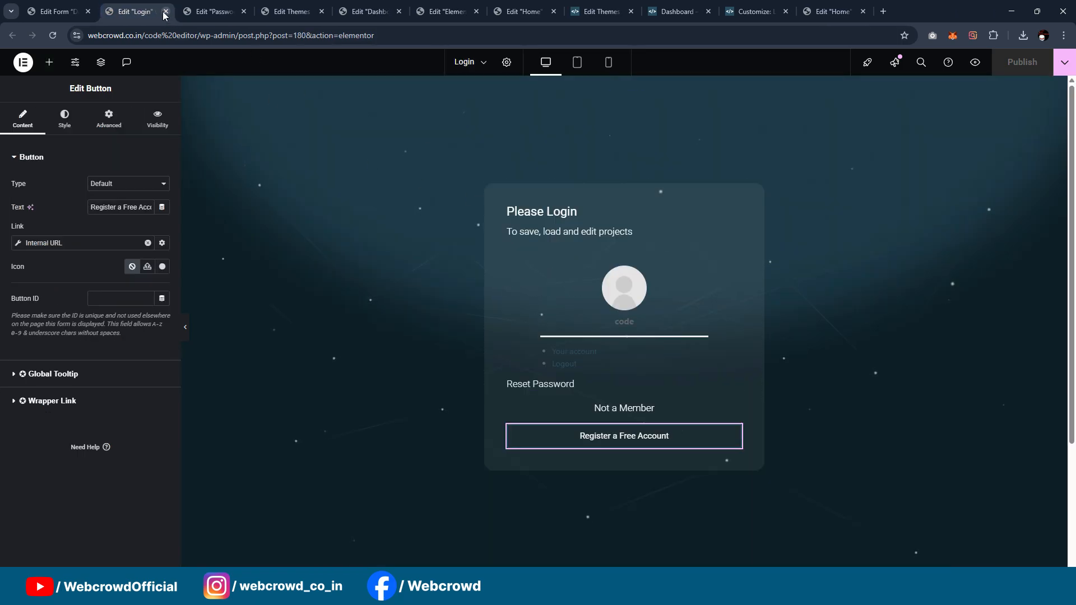
pyautogui.click(167, 13)
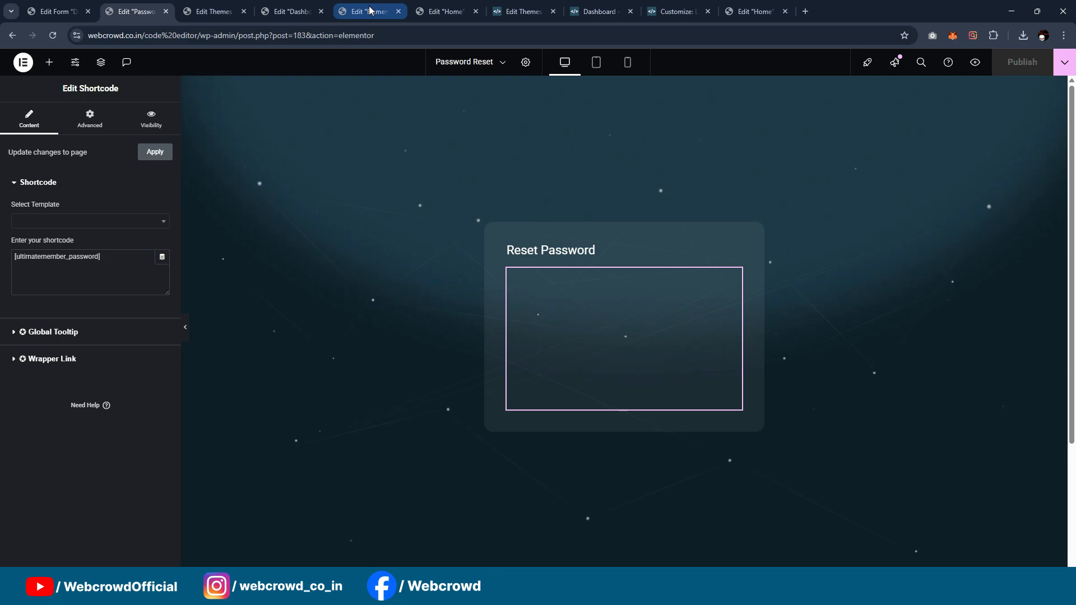
# Step: Look over the Home page up to its hero section in the Elementor editor, and check the theme's functions.php
pyautogui.click(445, 8)
pyautogui.scroll(15, 580, 241)
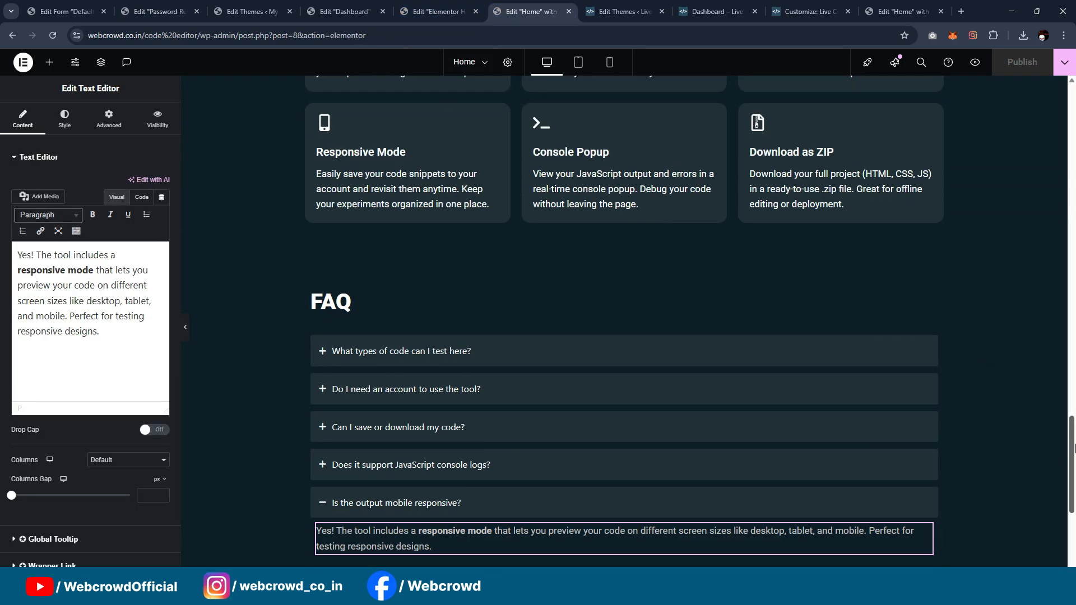
pyautogui.scroll(1, 1075, 118)
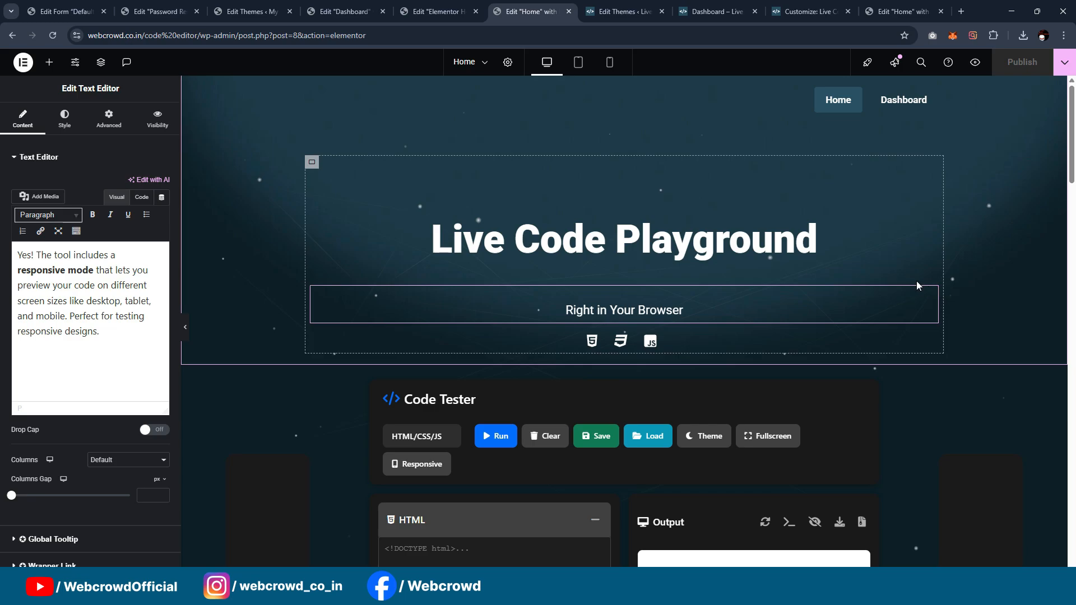
pyautogui.click(258, 12)
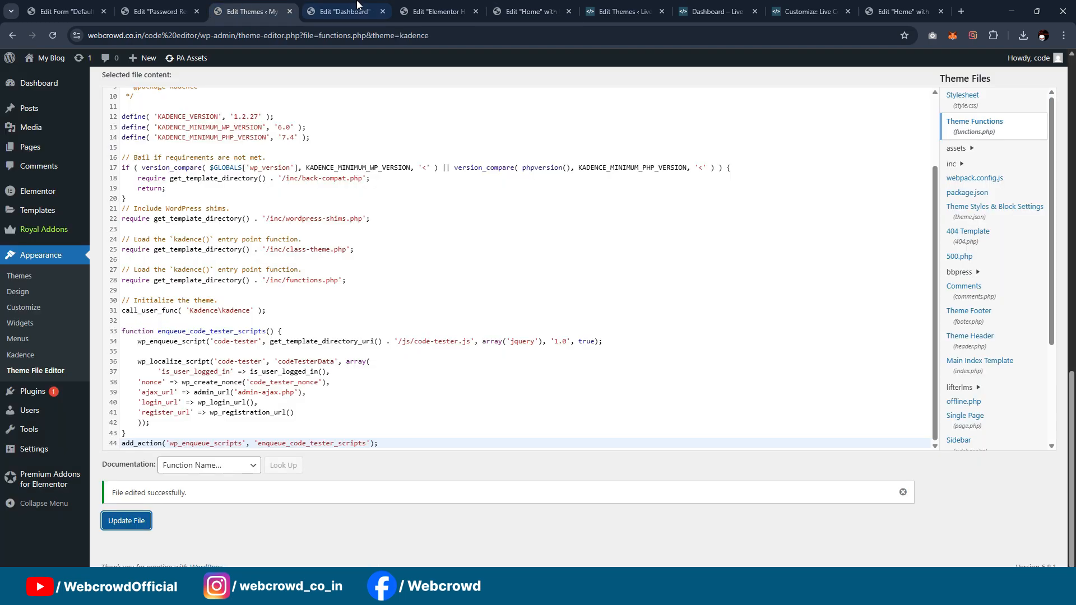
# Step: Add a container with a second one nested inside to the Dashboard page, and set the outer container's padding to 40 px on all sides
pyautogui.click(358, 9)
pyautogui.moveTo(47, 204); pyautogui.dragTo(523, 222)
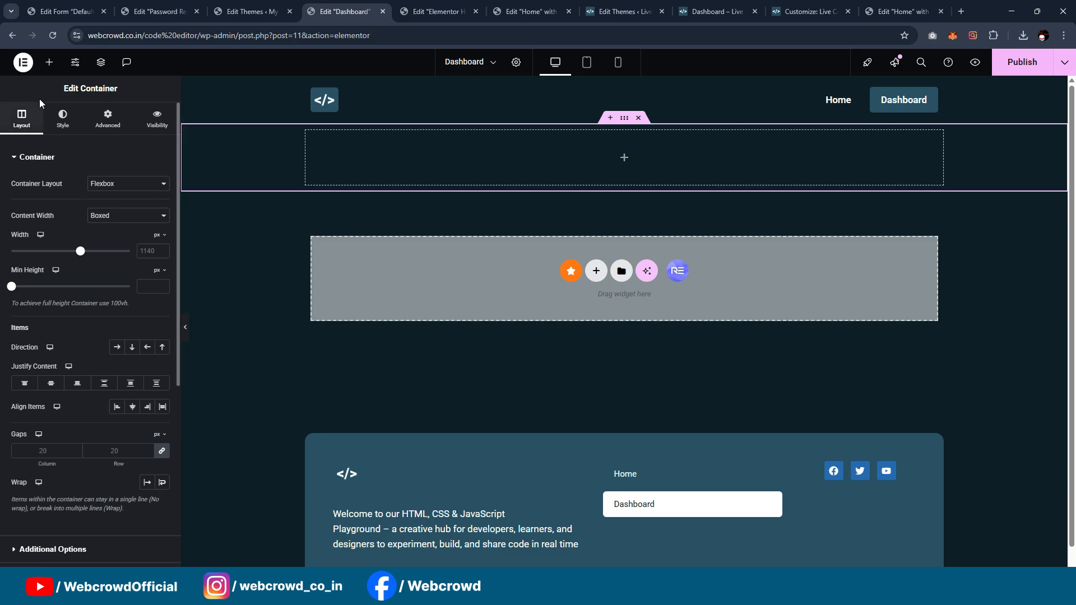
pyautogui.click(49, 62)
pyautogui.moveTo(38, 211); pyautogui.dragTo(460, 169)
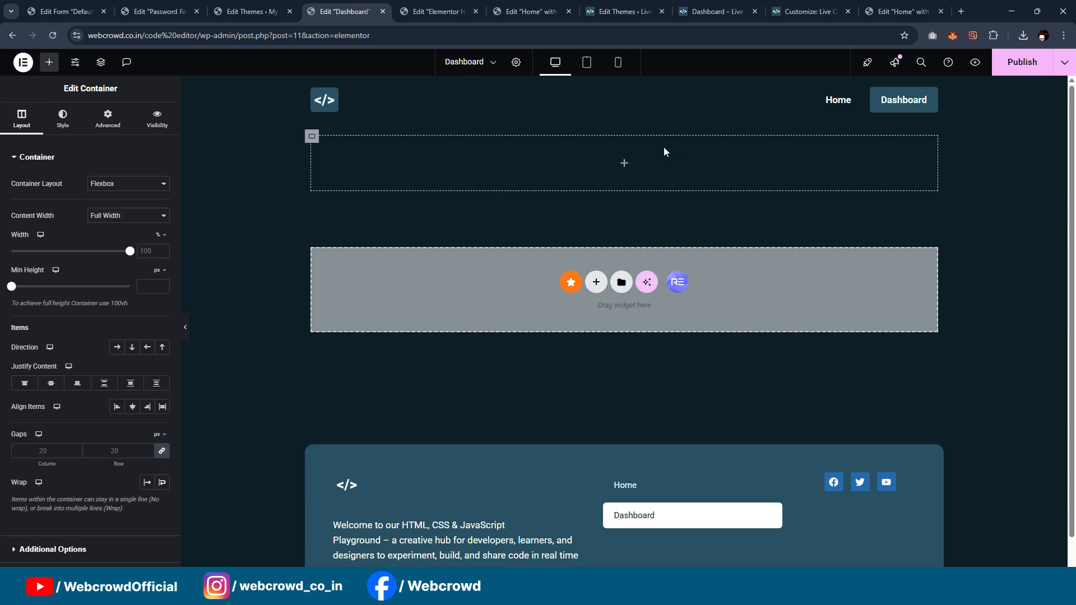
pyautogui.click(107, 119)
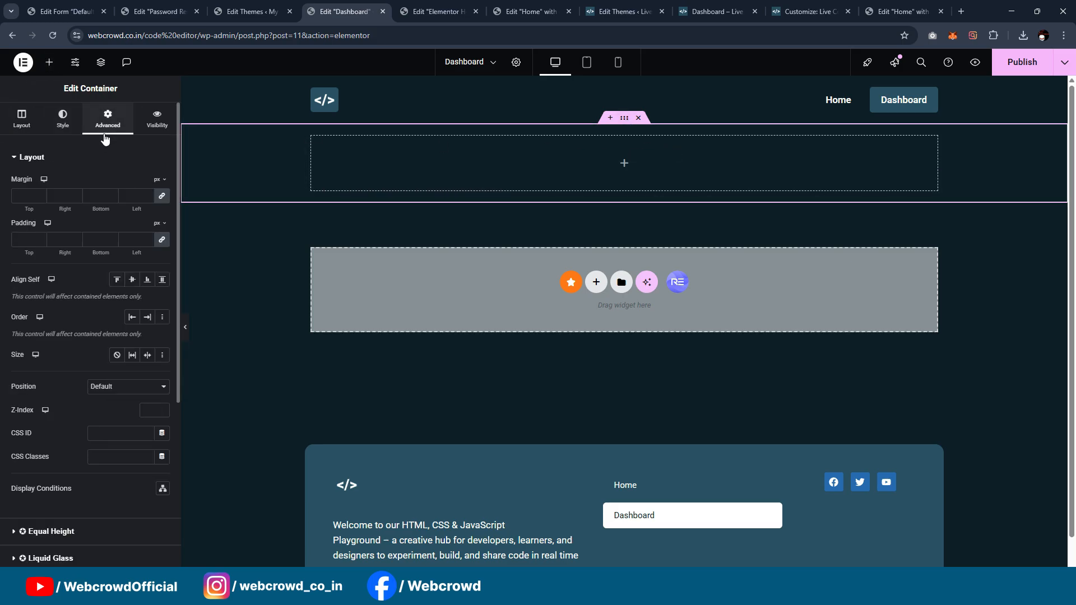
pyautogui.write('40')
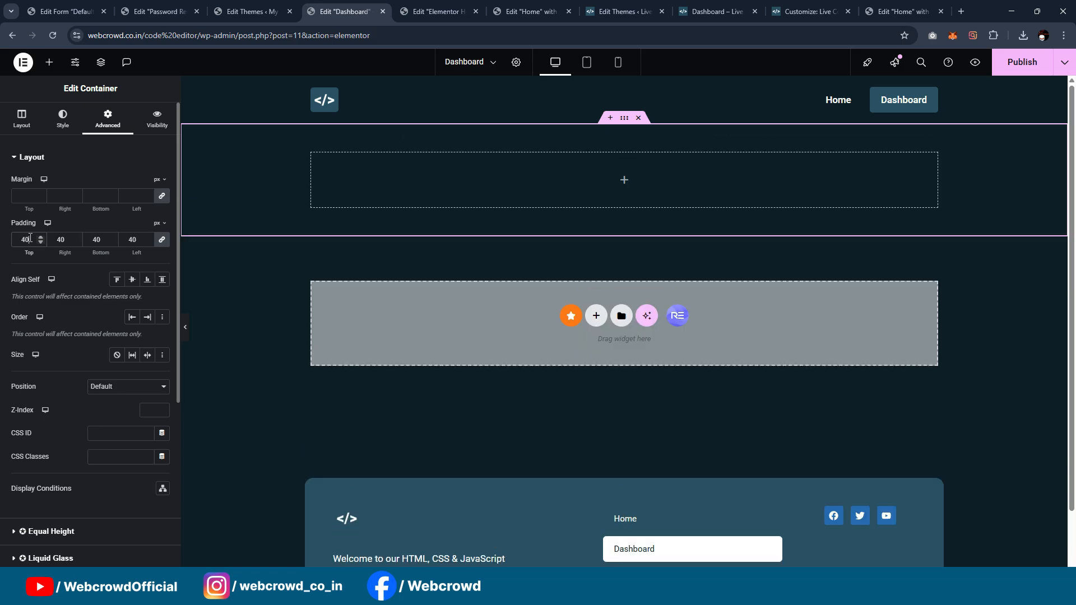
# Step: Add a Heading widget titled "Dashboard" inside the nested container and center-align it
pyautogui.click(49, 61)
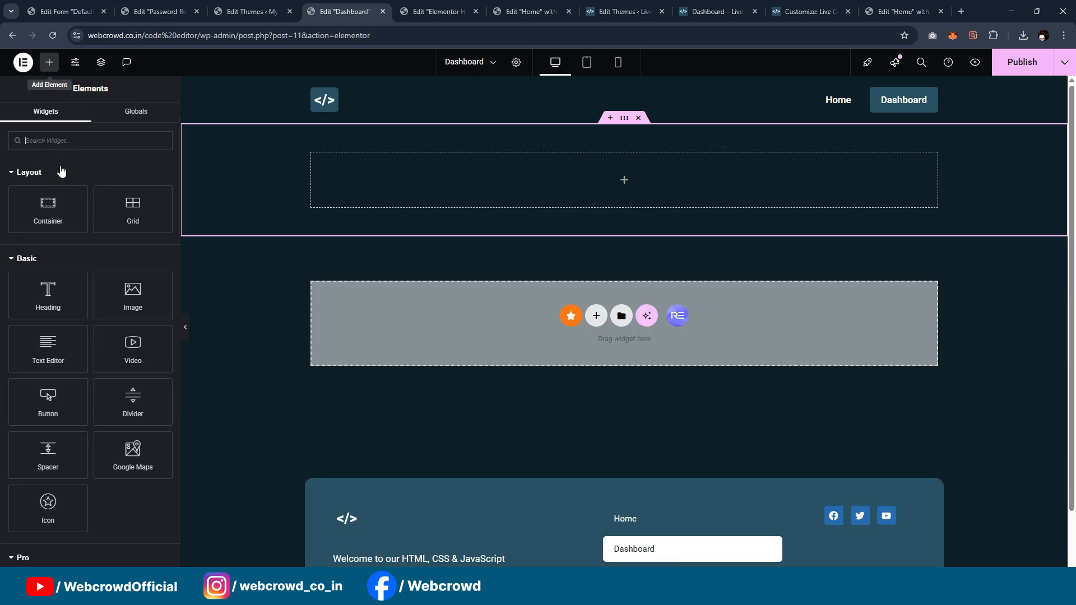
pyautogui.moveTo(50, 288); pyautogui.dragTo(561, 179)
pyautogui.tripleClick(93, 209)
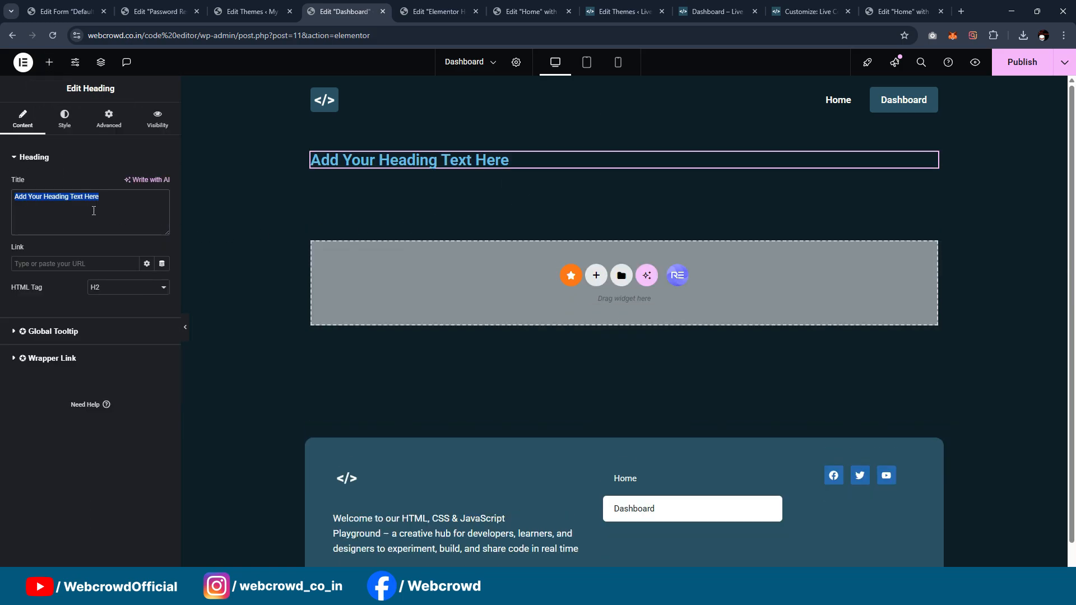
pyautogui.write('Dashboard')
pyautogui.click(64, 118)
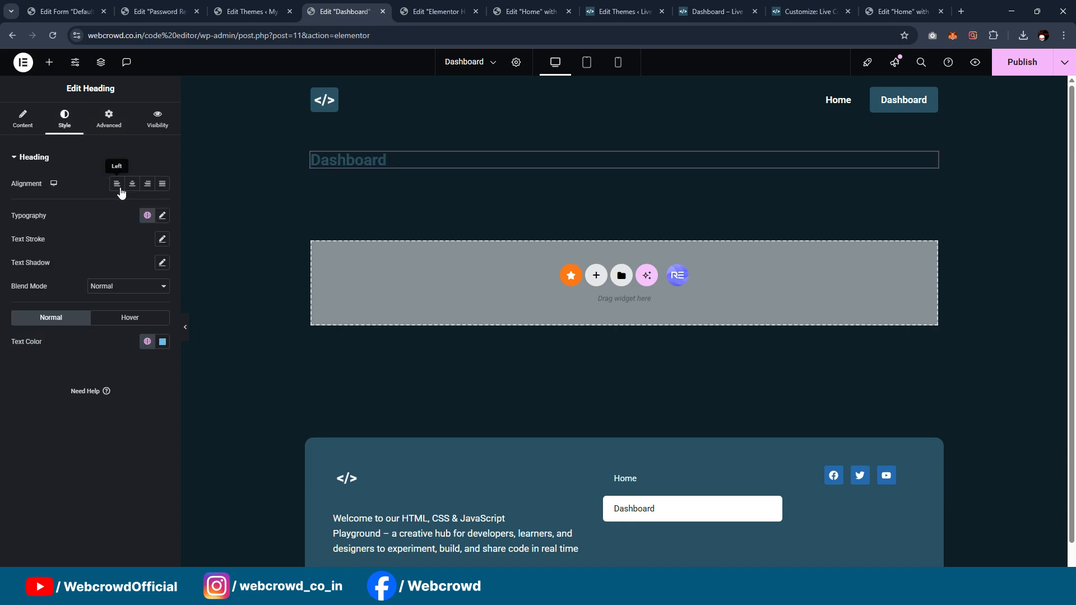
pyautogui.click(132, 184)
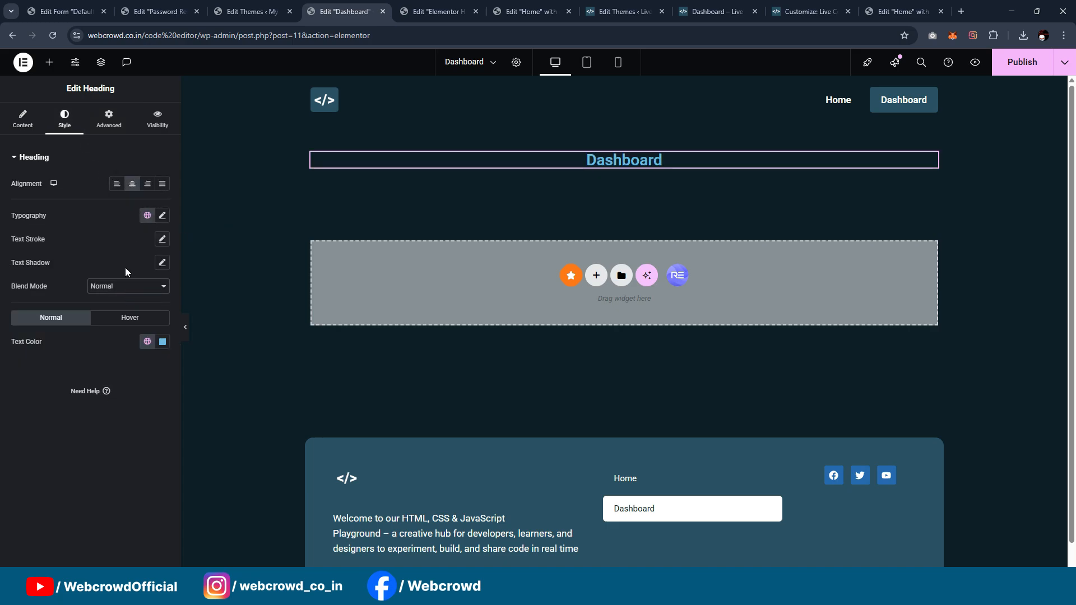
# Step: Change the Dashboard heading's HTML tag to a larger heading level and return to its style settings
pyautogui.click(42, 129)
pyautogui.click(140, 289)
pyautogui.click(133, 303)
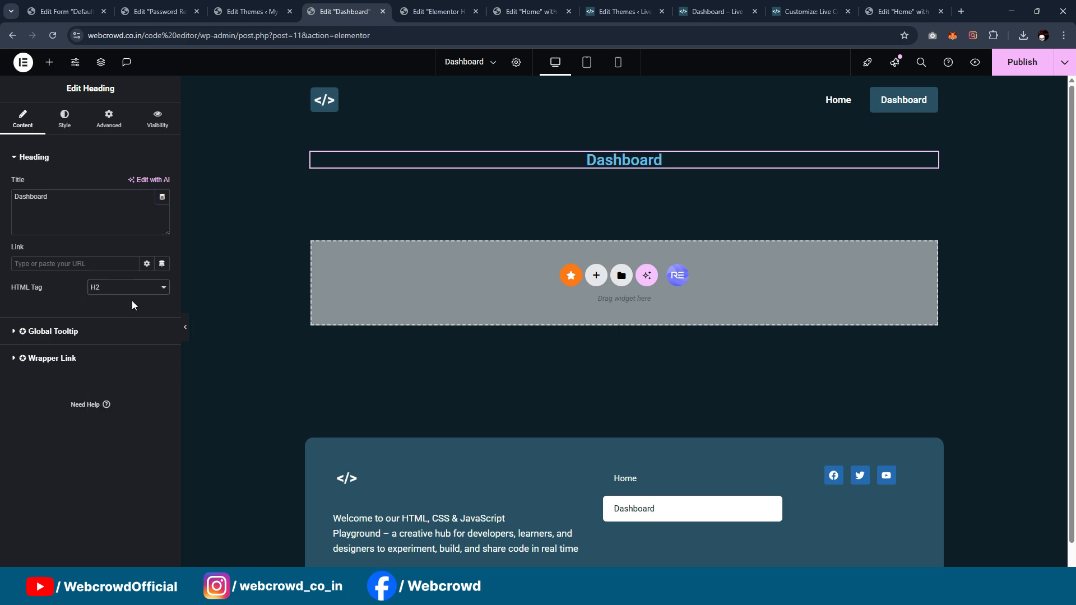
pyautogui.click(65, 119)
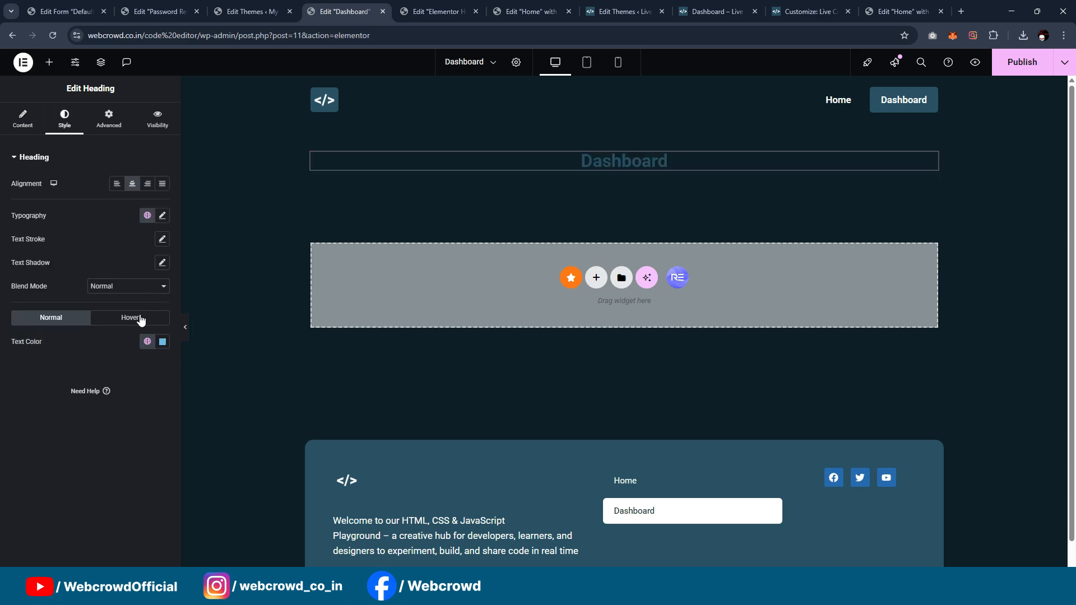
# Step: Change the Dashboard heading's text color to the white global color
pyautogui.click(147, 341)
pyautogui.scroll(-3, 83, 273)
pyautogui.click(83, 273)
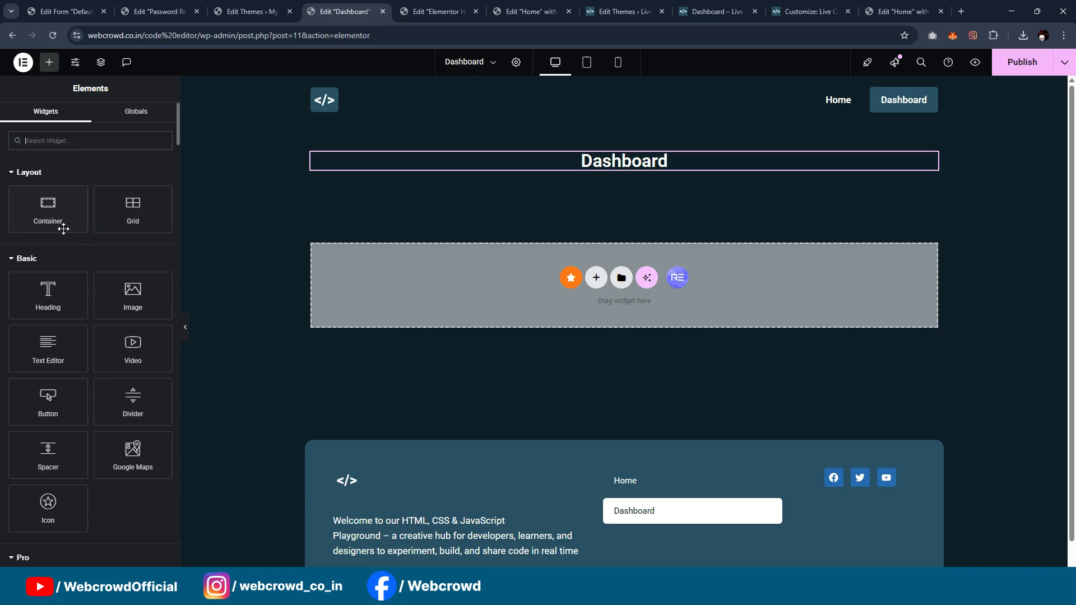
pyautogui.click(520, 10)
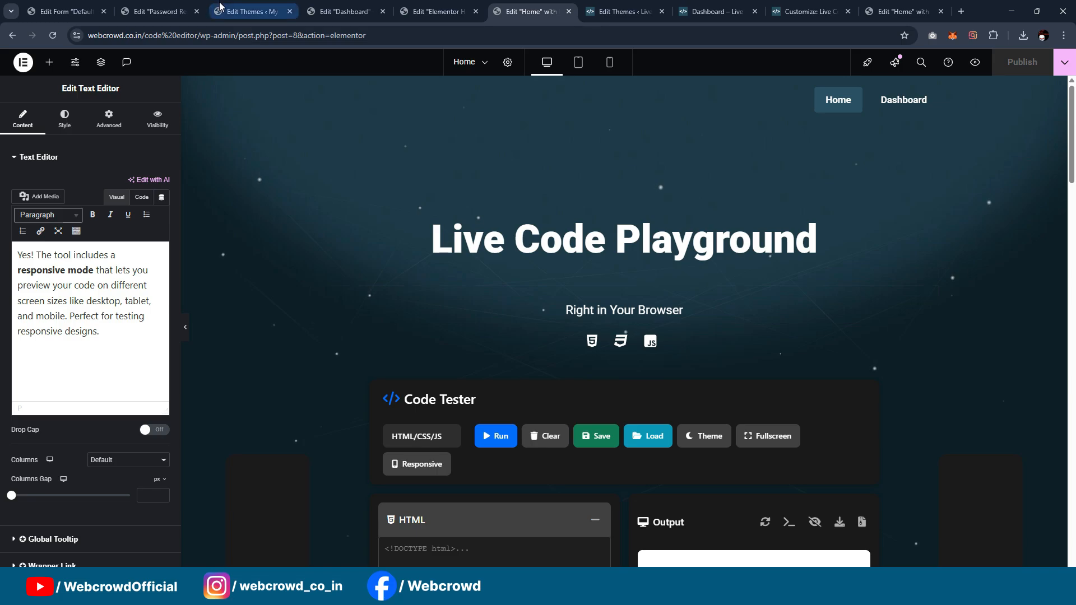
pyautogui.click(159, 11)
pyautogui.click(345, 12)
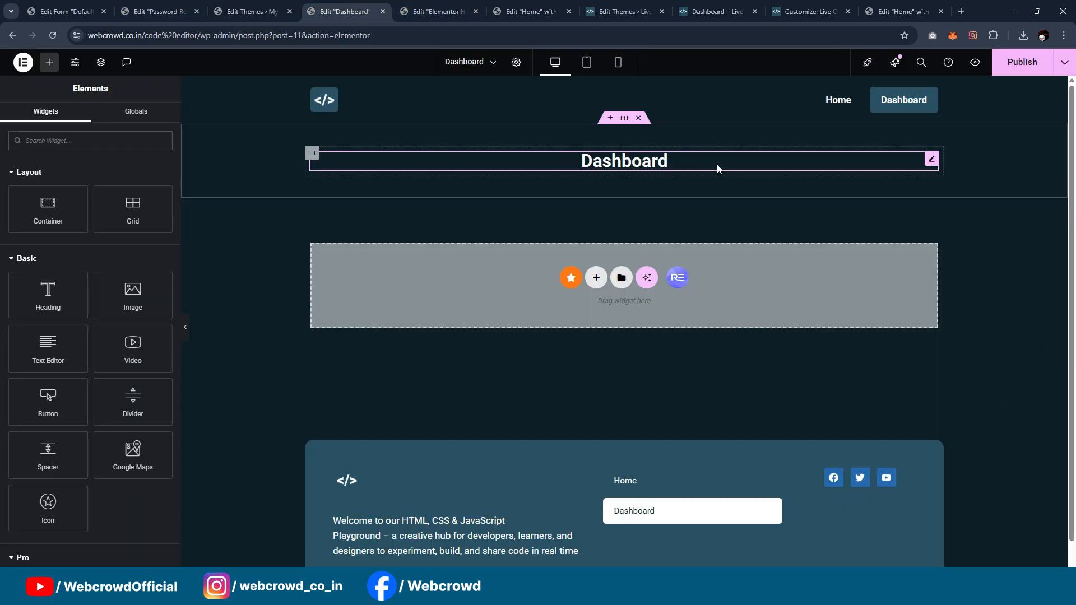
# Step: Duplicate the Dashboard heading and set the copy's HTML tag to H3
pyautogui.rightClick(934, 168)
pyautogui.click(960, 195)
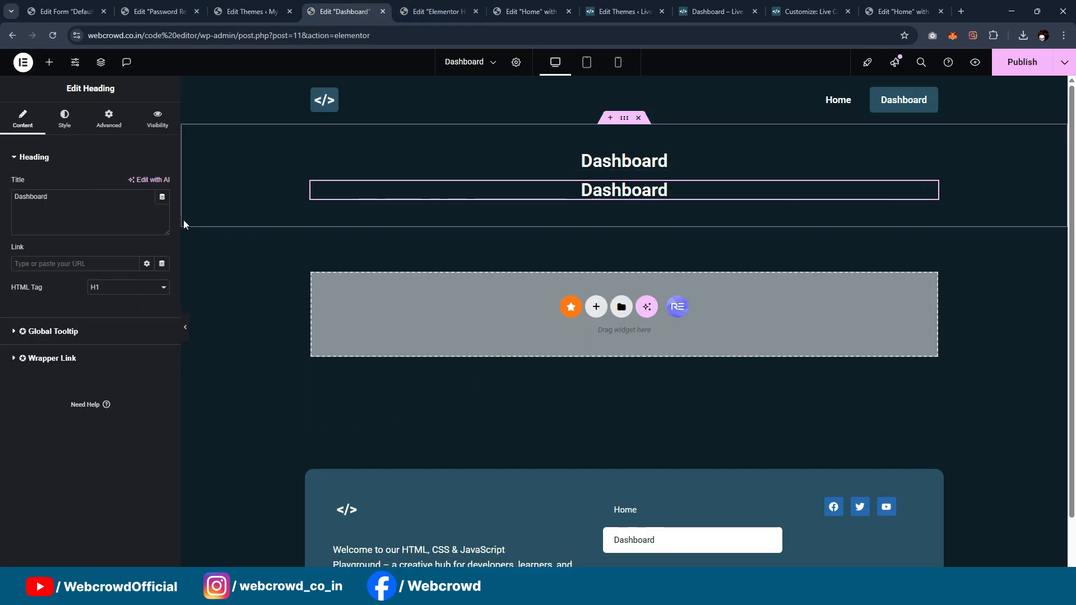
pyautogui.click(116, 289)
pyautogui.click(113, 329)
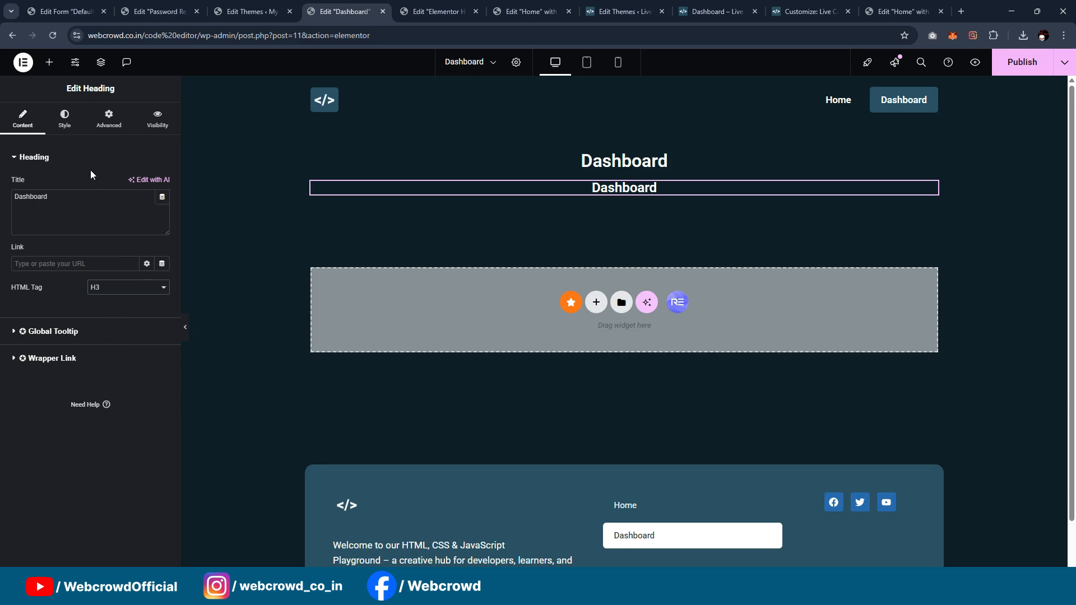
# Step: Set the duplicated heading's font weight to 400 (Normal) and its HTML tag to H4
pyautogui.click(64, 118)
pyautogui.click(162, 215)
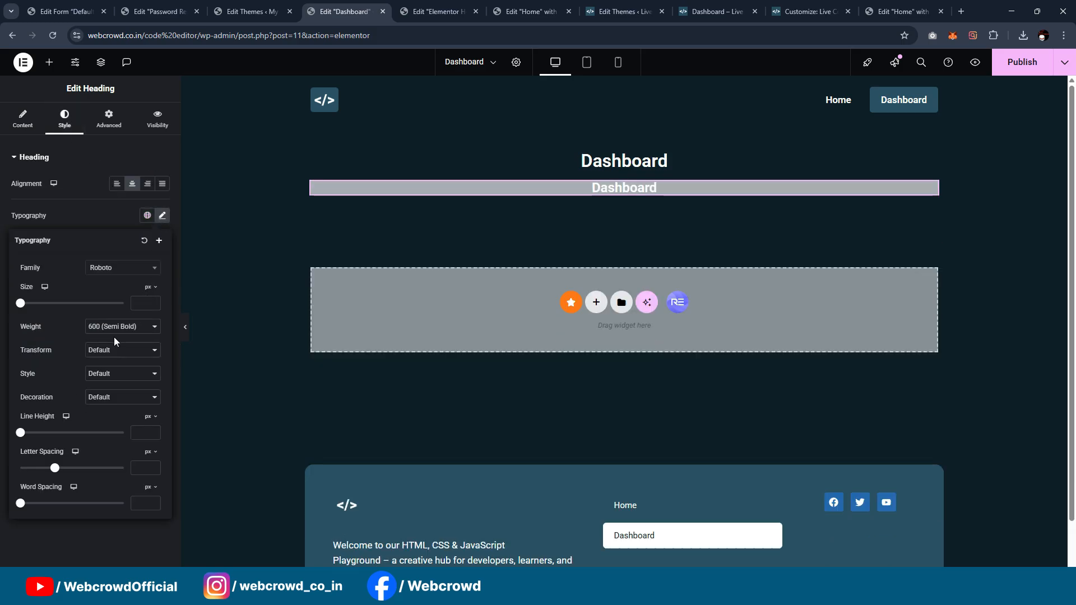
pyautogui.click(118, 327)
pyautogui.click(110, 385)
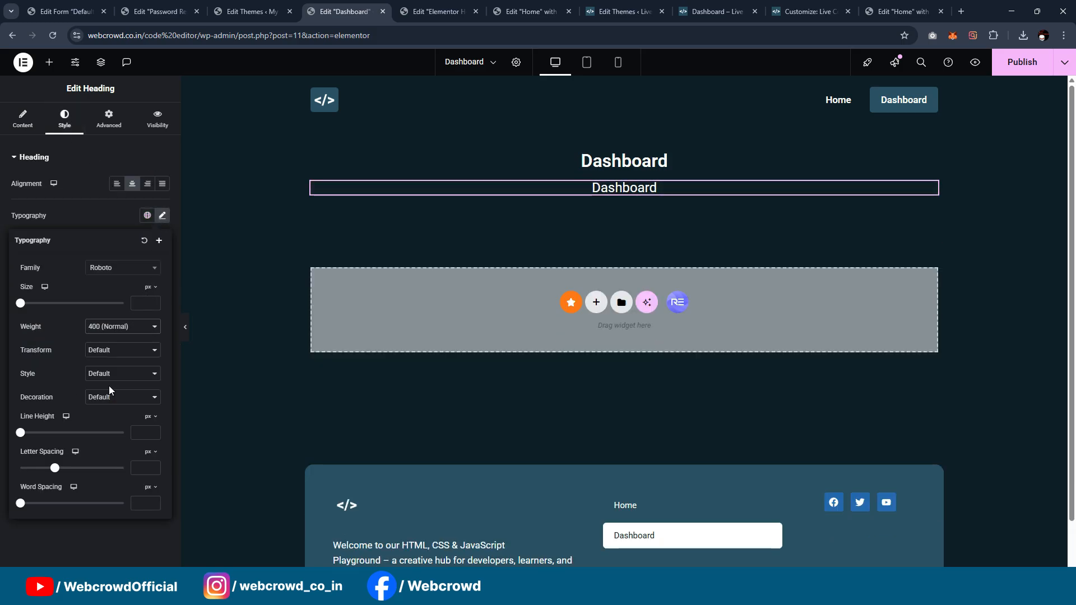
pyautogui.click(118, 331)
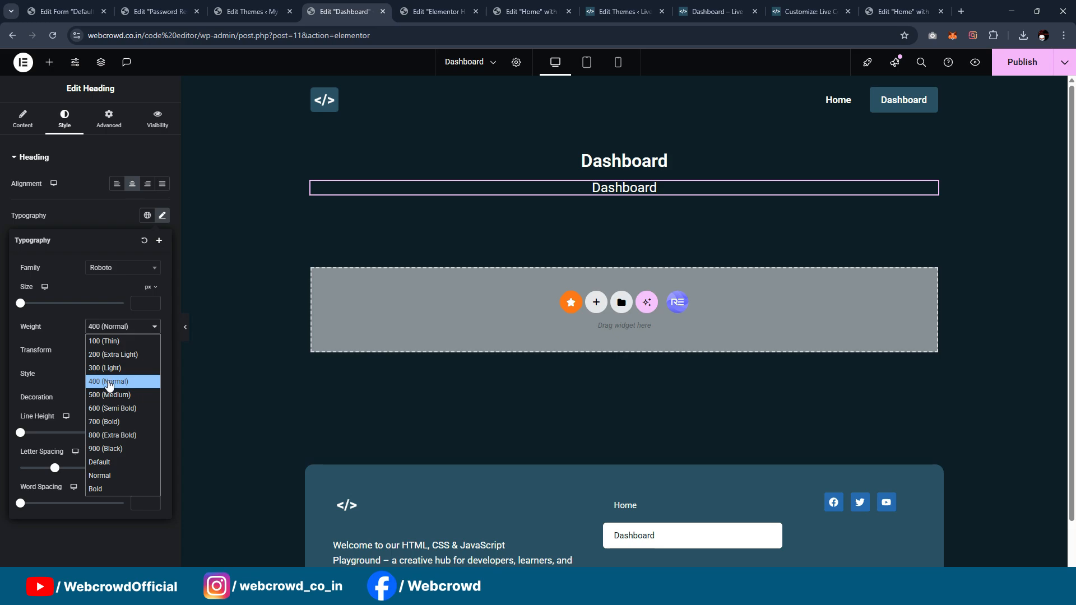
pyautogui.click(109, 386)
pyautogui.click(23, 119)
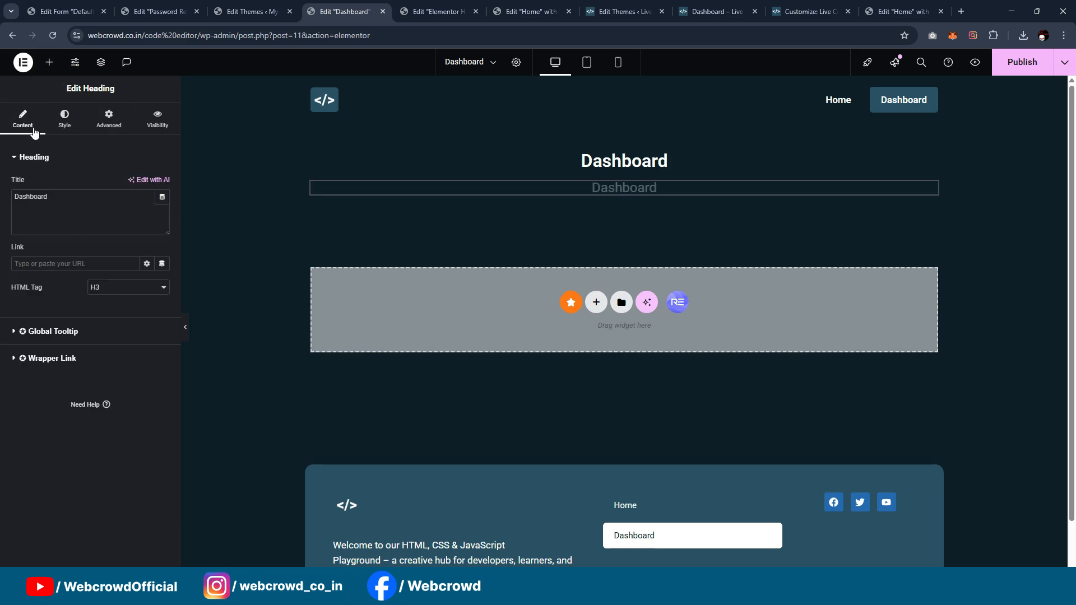
pyautogui.click(117, 291)
pyautogui.click(110, 345)
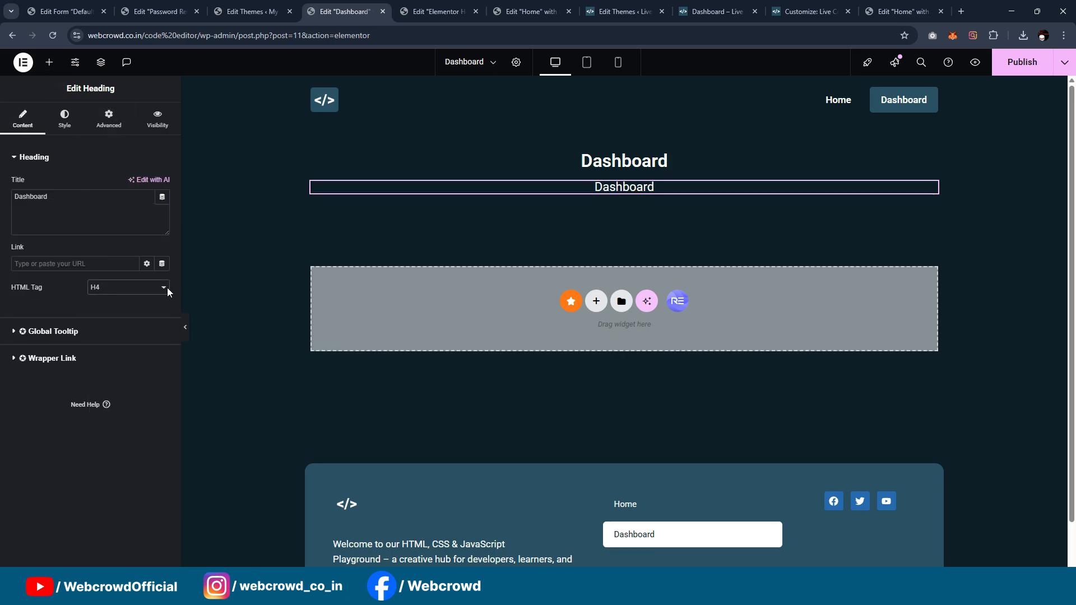
# Step: Replace the duplicated heading's title with "Manage and organize your code snippets", copied from the Live Code Playground dashboard
pyautogui.click(695, 6)
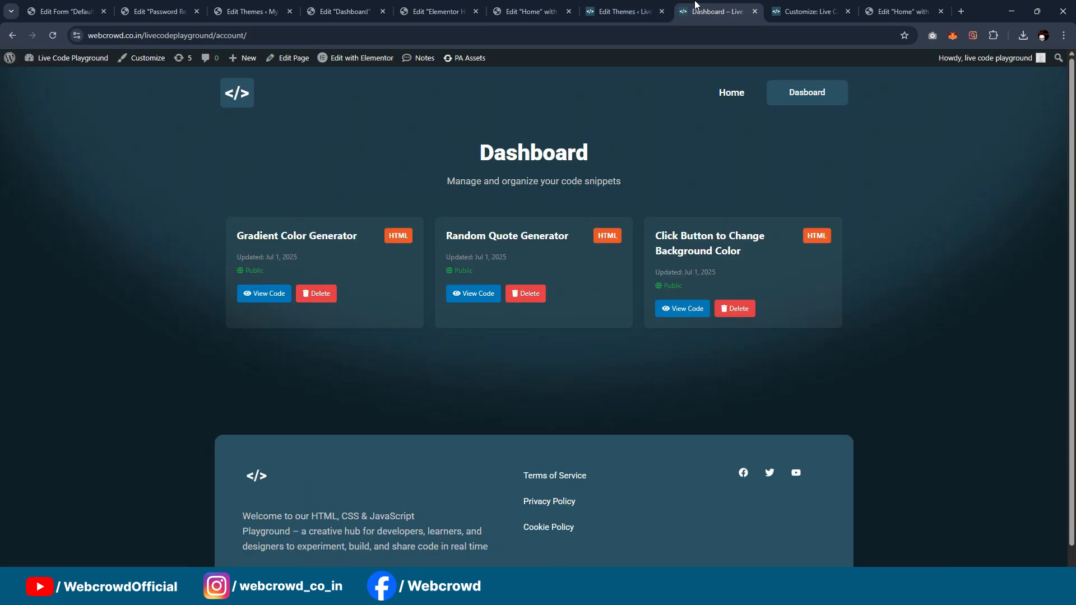
pyautogui.moveTo(448, 182); pyautogui.dragTo(642, 185)
pyautogui.hotkey('ctrl', 'c')
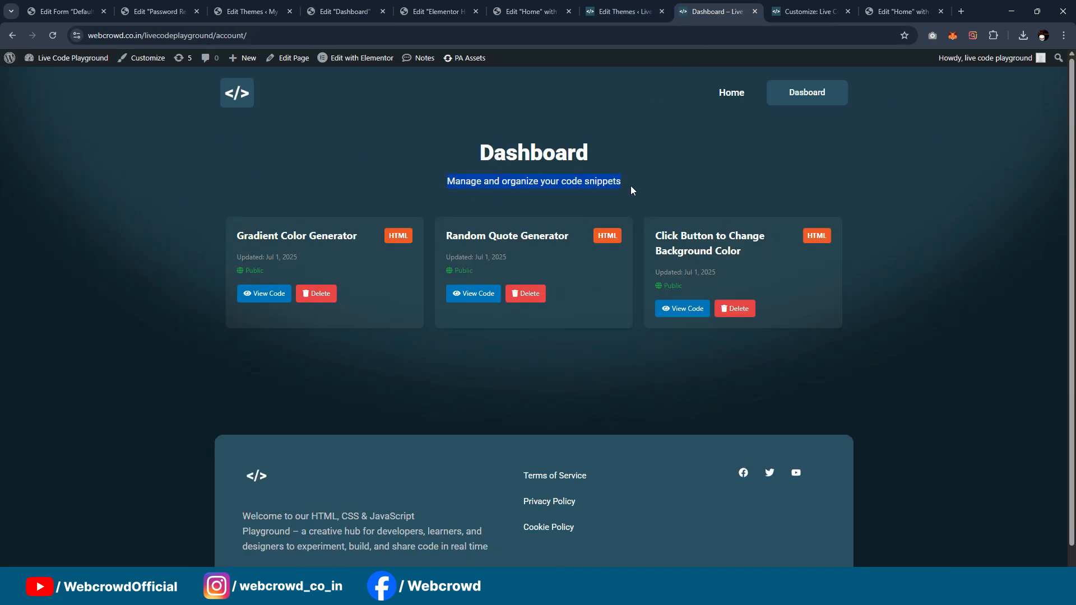
pyautogui.click(185, 12)
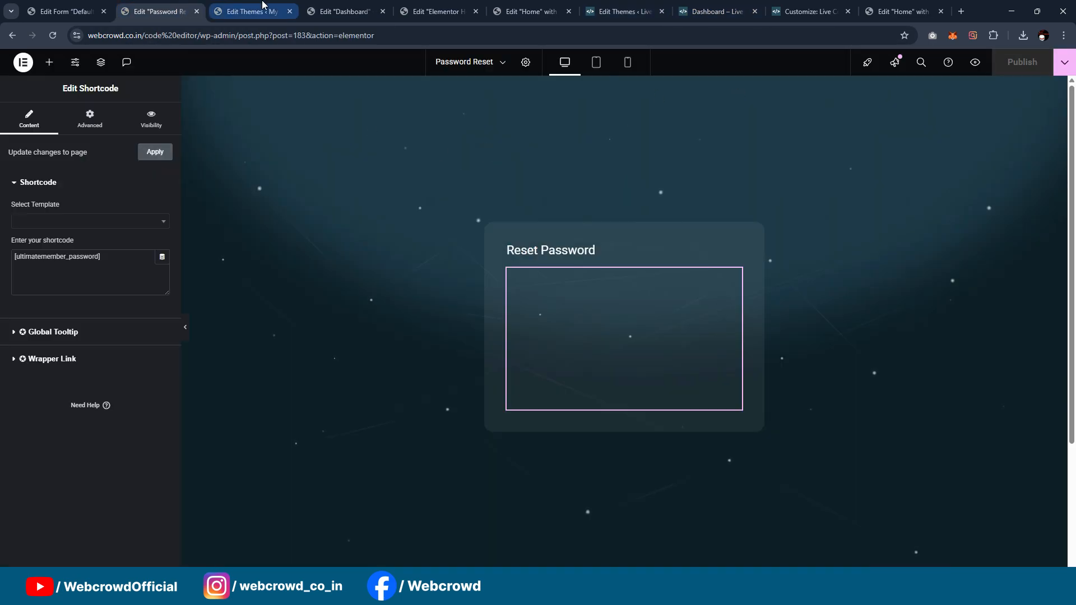
pyautogui.click(197, 12)
pyautogui.click(231, 14)
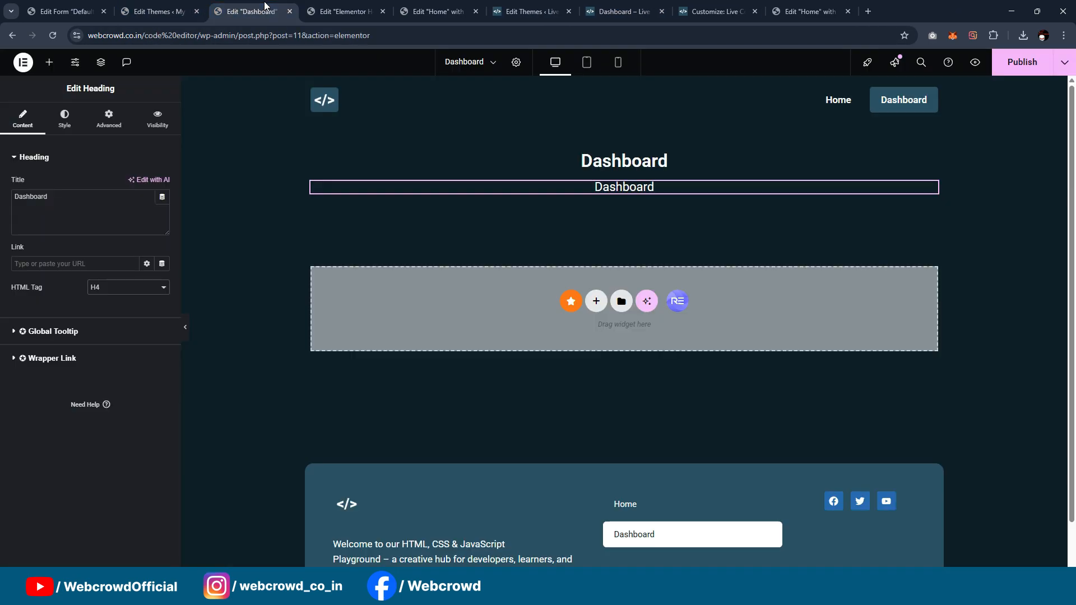
pyautogui.click(97, 210)
pyautogui.hotkey('ctrl', 'a')
pyautogui.hotkey('ctrl', 'v')
# Step: Set the subtitle's HTML tag to H5 and its font weight to 300 (Light), and preview the page
pyautogui.click(104, 288)
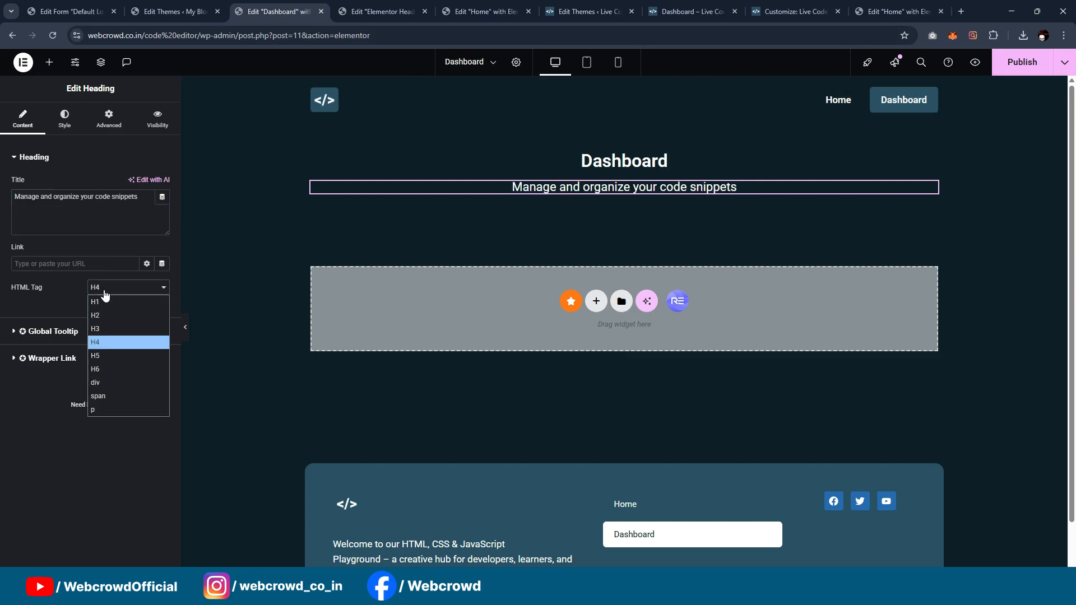
pyautogui.click(110, 363)
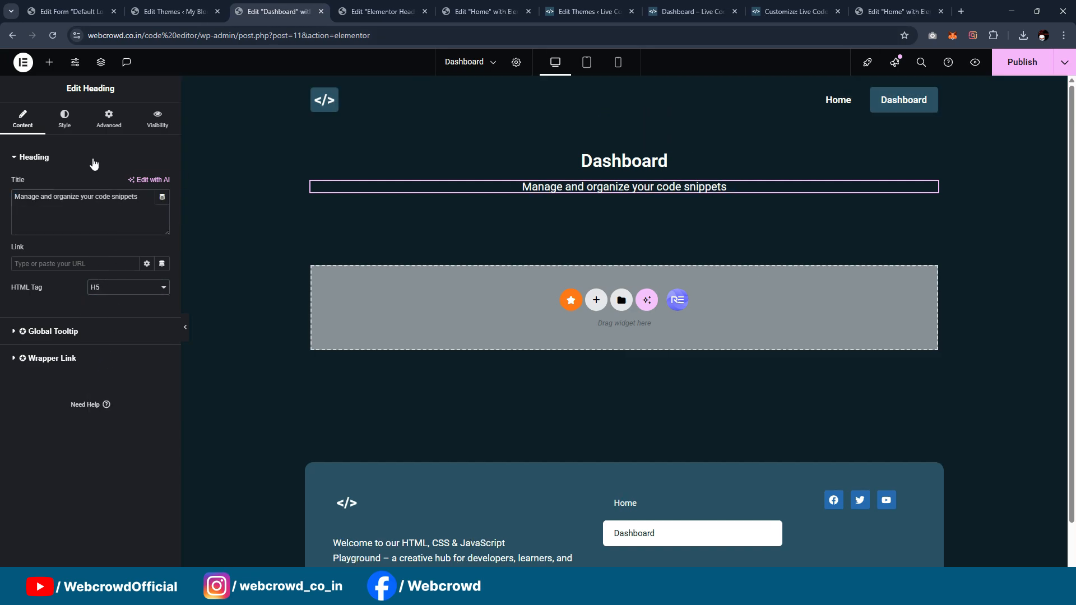
pyautogui.click(65, 119)
pyautogui.click(163, 216)
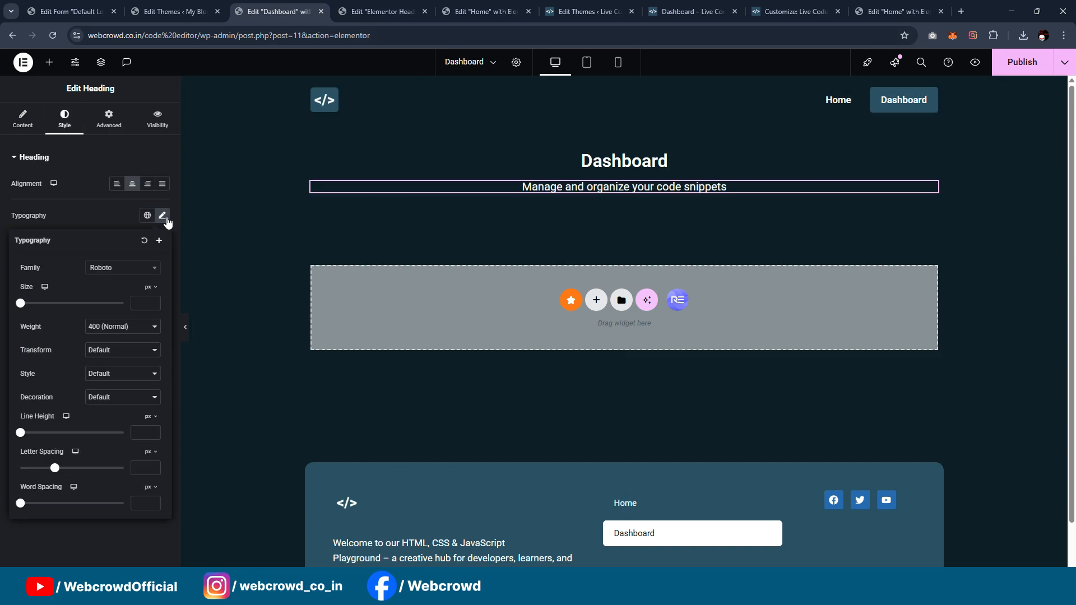
pyautogui.click(117, 329)
pyautogui.click(117, 369)
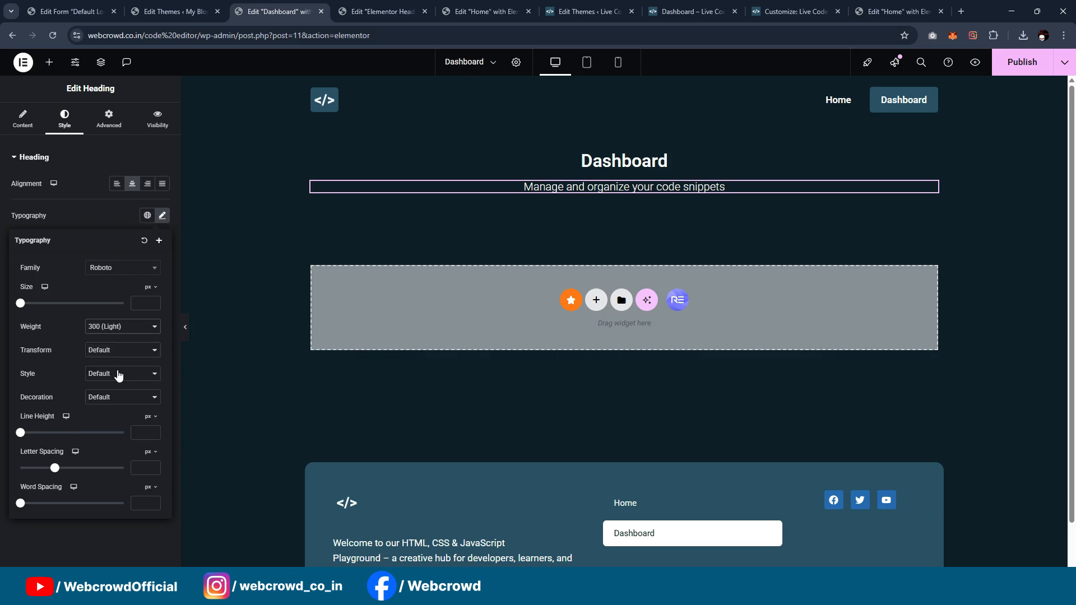
pyautogui.click(185, 328)
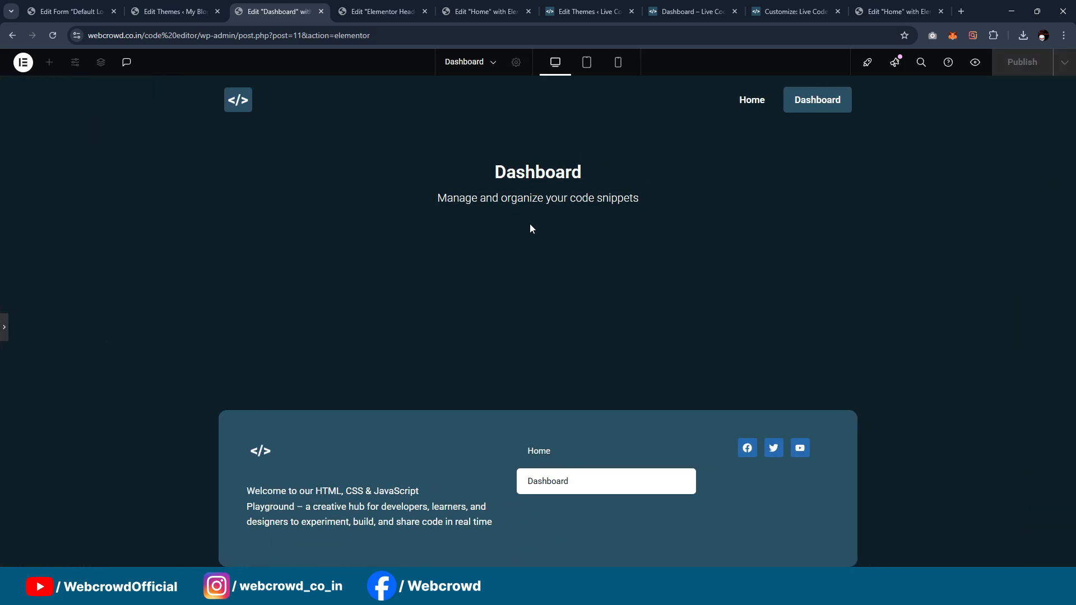
pyautogui.click(5, 326)
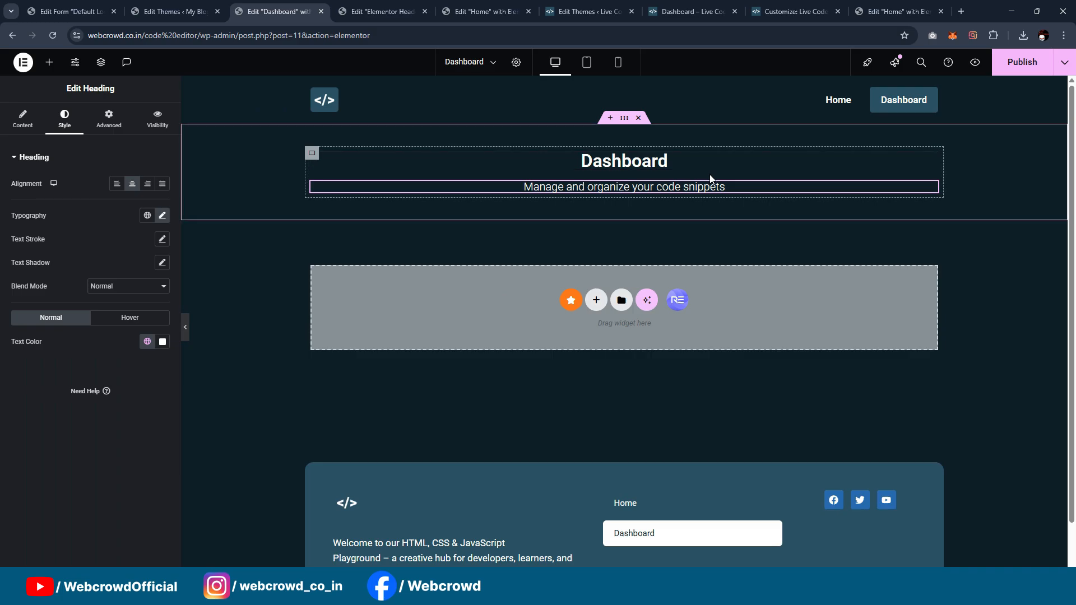
pyautogui.scroll(-1, 787, 208)
pyautogui.scroll(1, 751, 208)
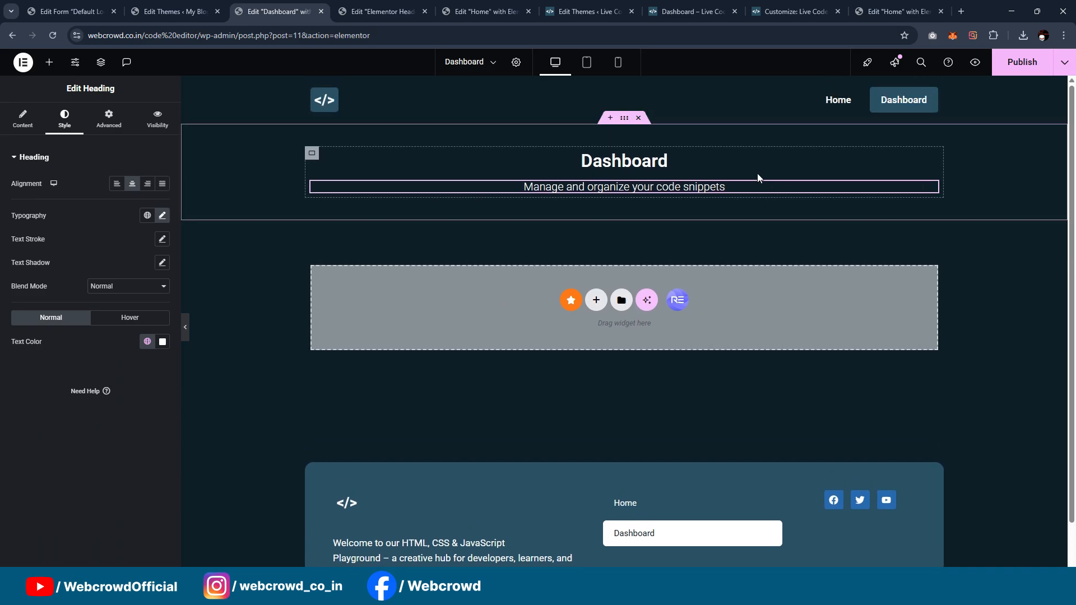
# Step: Open the Live Code Playground's reference dashboard page for editing in Elementor and return to the new Dashboard page
pyautogui.click(50, 8)
pyautogui.click(693, 11)
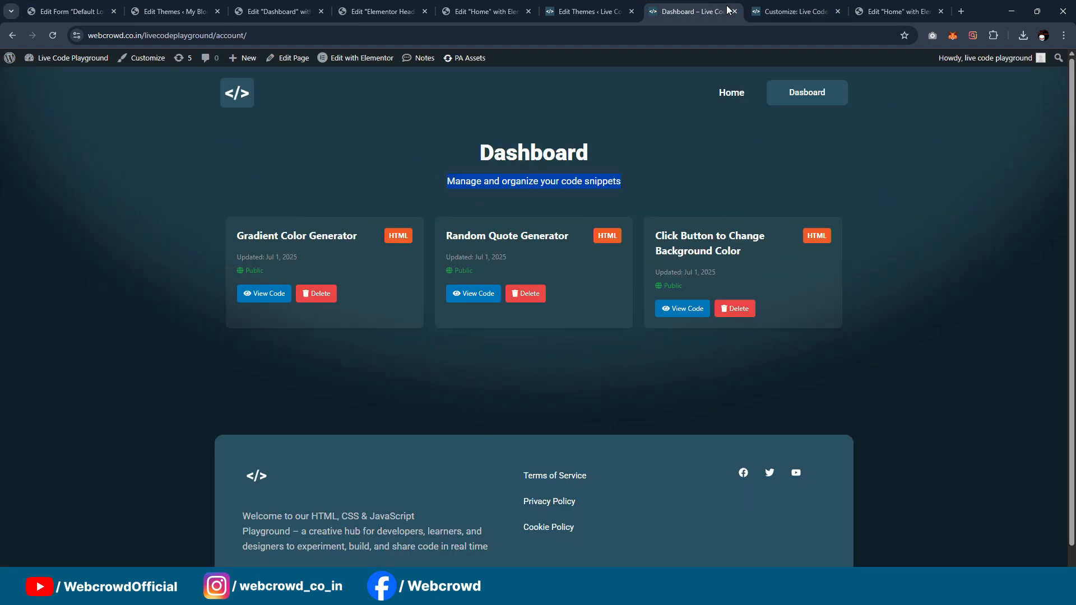
pyautogui.click(412, 78)
pyautogui.click(279, 11)
# Step: Add a Shortcode widget containing [code_projects_grid] below the subtitle and publish the Dashboard page
pyautogui.click(49, 62)
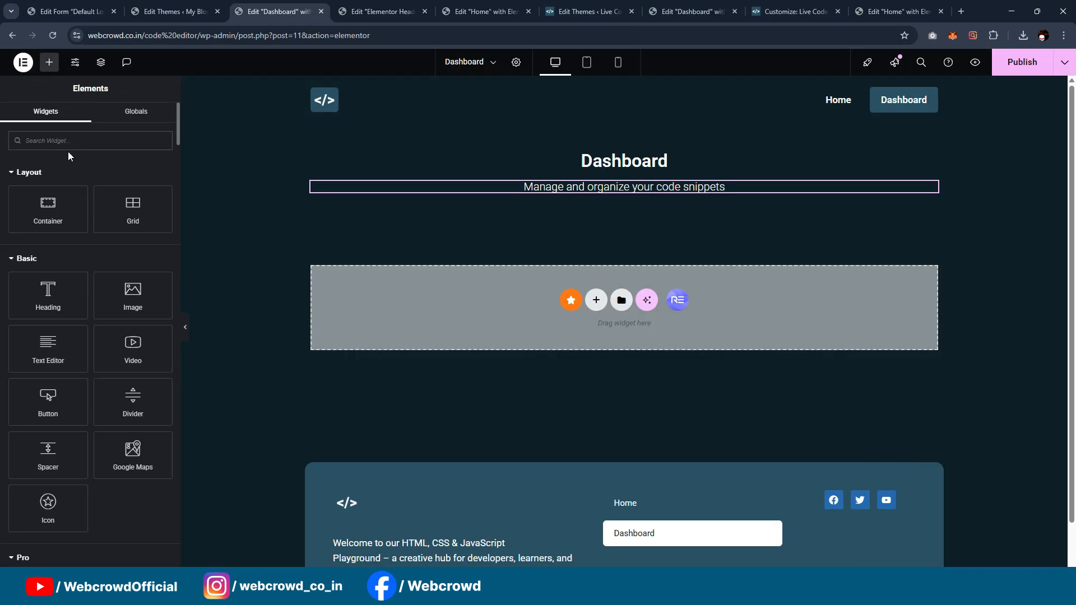
pyautogui.write('shortc')
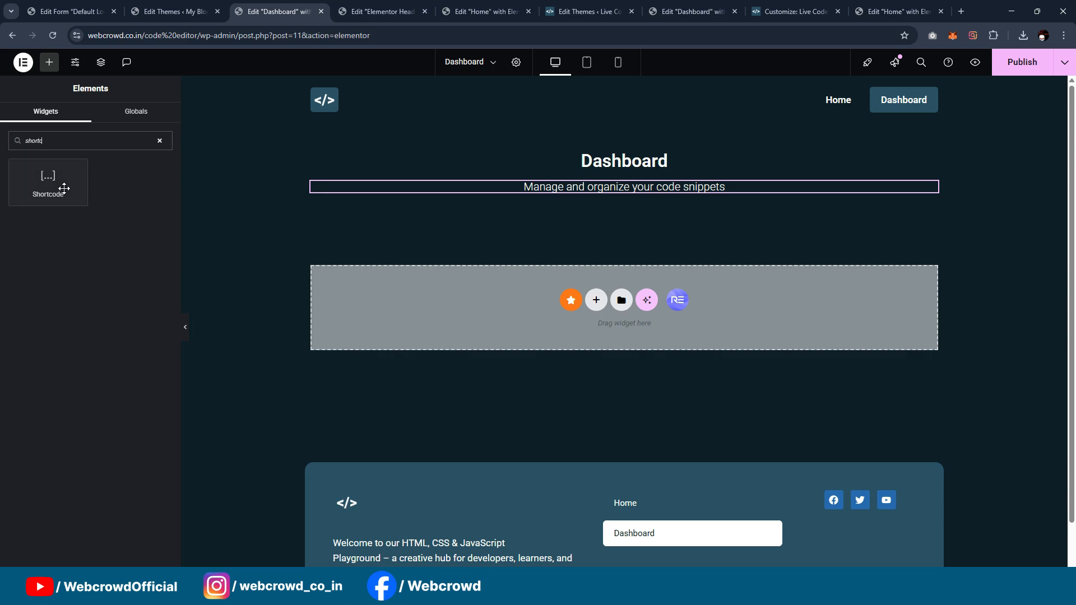
pyautogui.moveTo(64, 188); pyautogui.dragTo(621, 191)
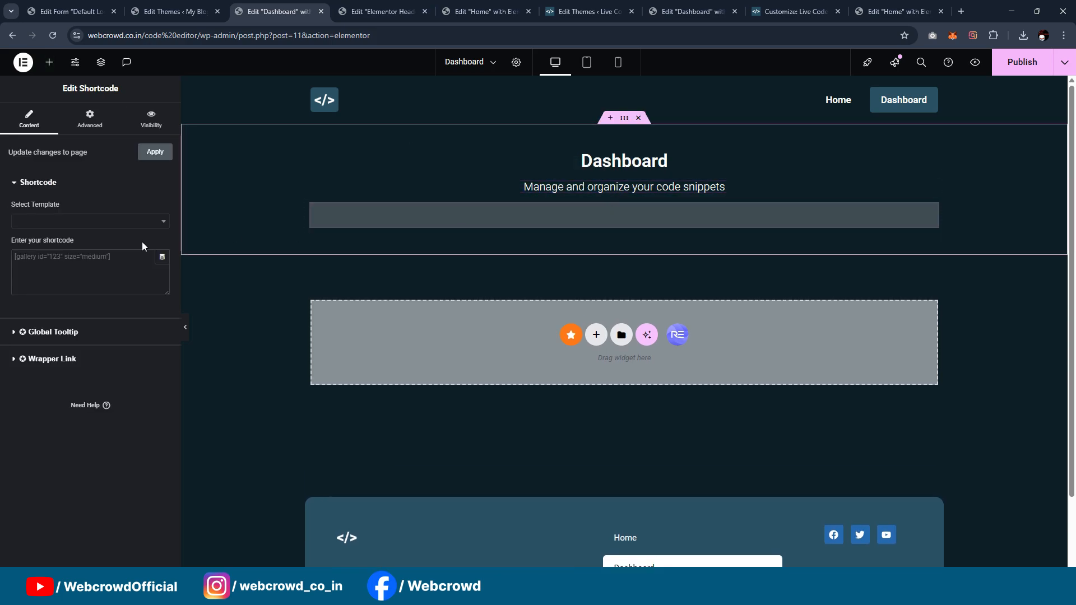
pyautogui.click(111, 275)
pyautogui.write('[code_projects_grid]')
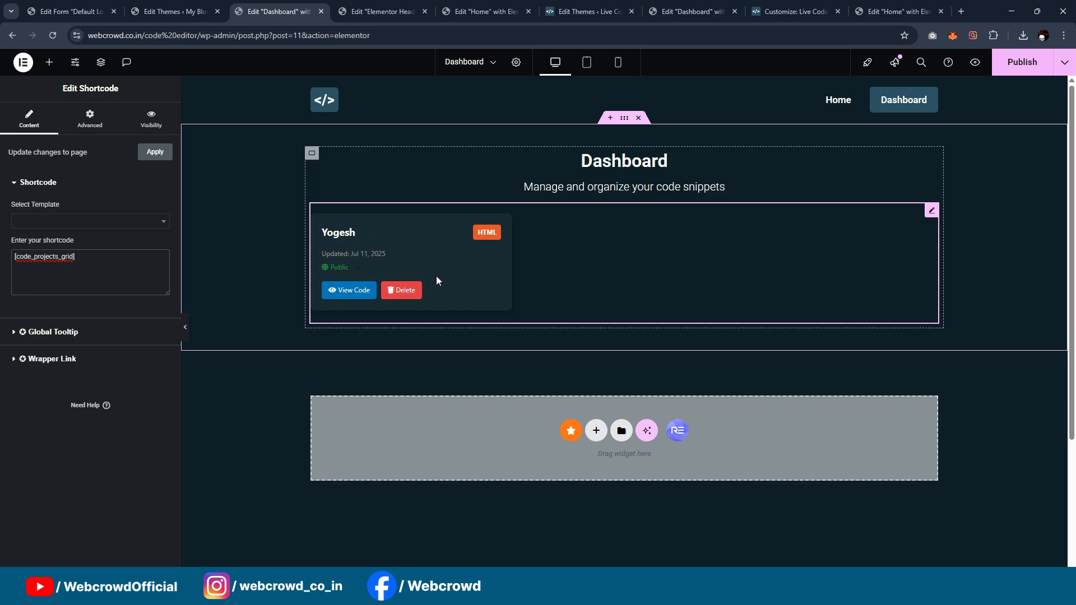
pyautogui.click(1022, 63)
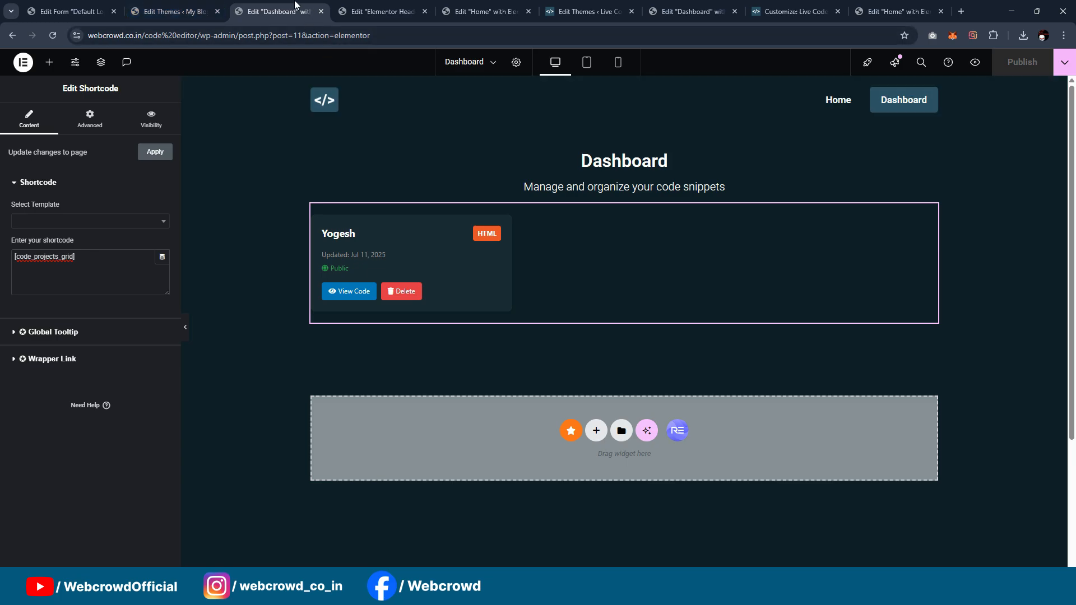
# Step: Close the theme file editor, visit the live site, and open its Dashboard page to check the project grid
pyautogui.click(179, 14)
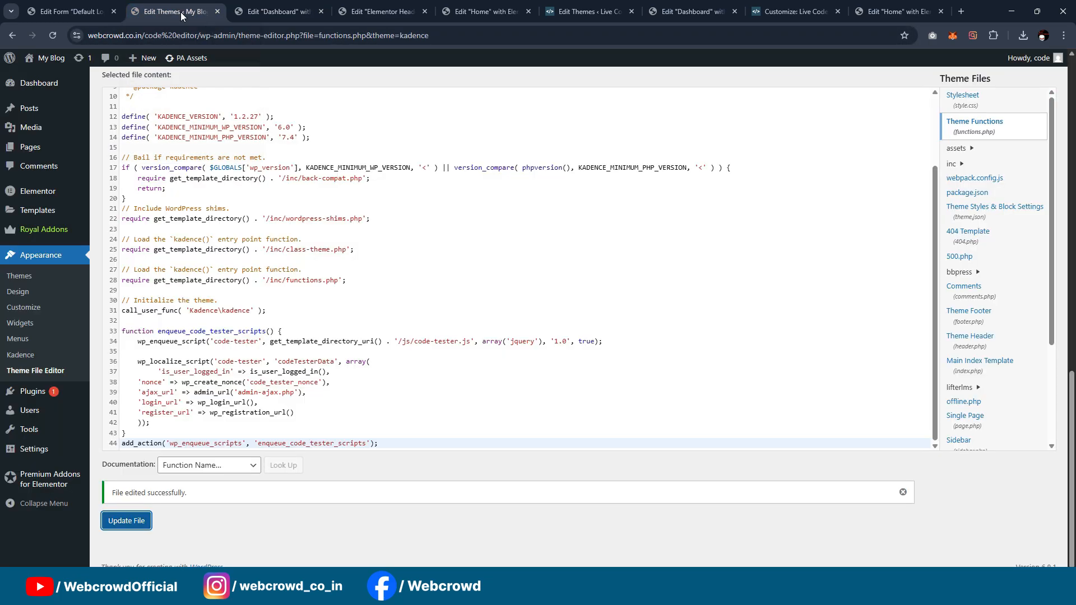
pyautogui.click(274, 11)
pyautogui.click(70, 12)
pyautogui.click(165, 16)
pyautogui.click(218, 11)
pyautogui.click(67, 11)
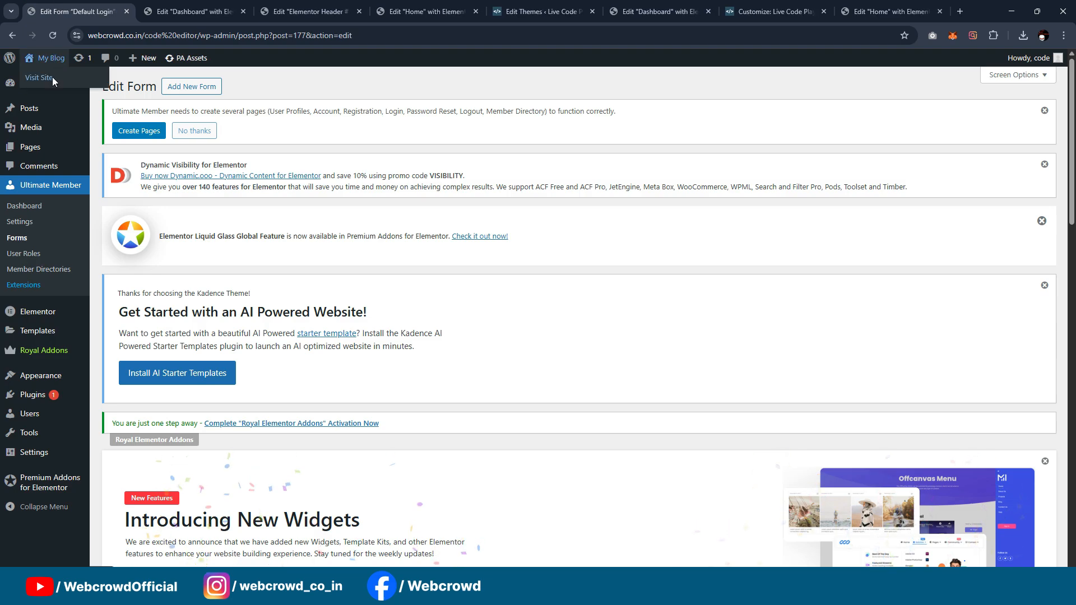
pyautogui.click(52, 76)
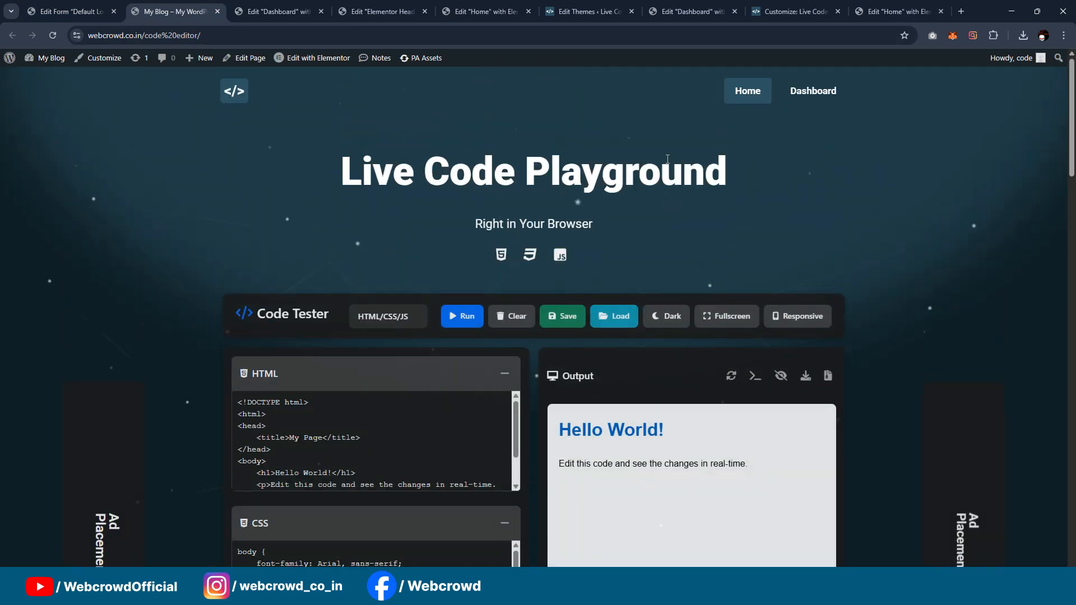
pyautogui.click(813, 91)
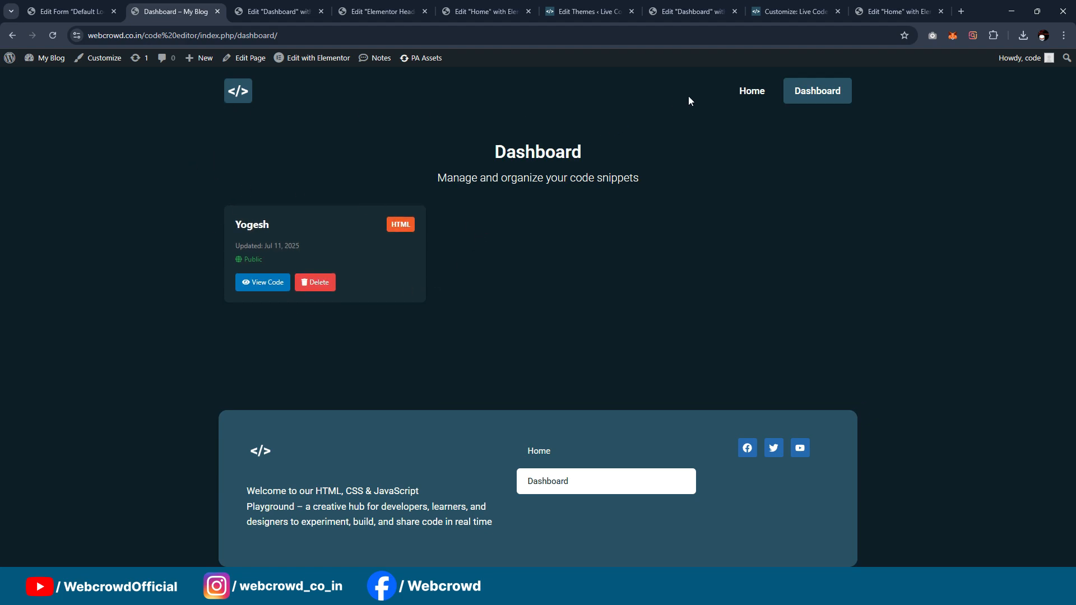
# Step: Return to the live Home page and check the Code Tester's list of saved projects, closing it again
pyautogui.click(749, 94)
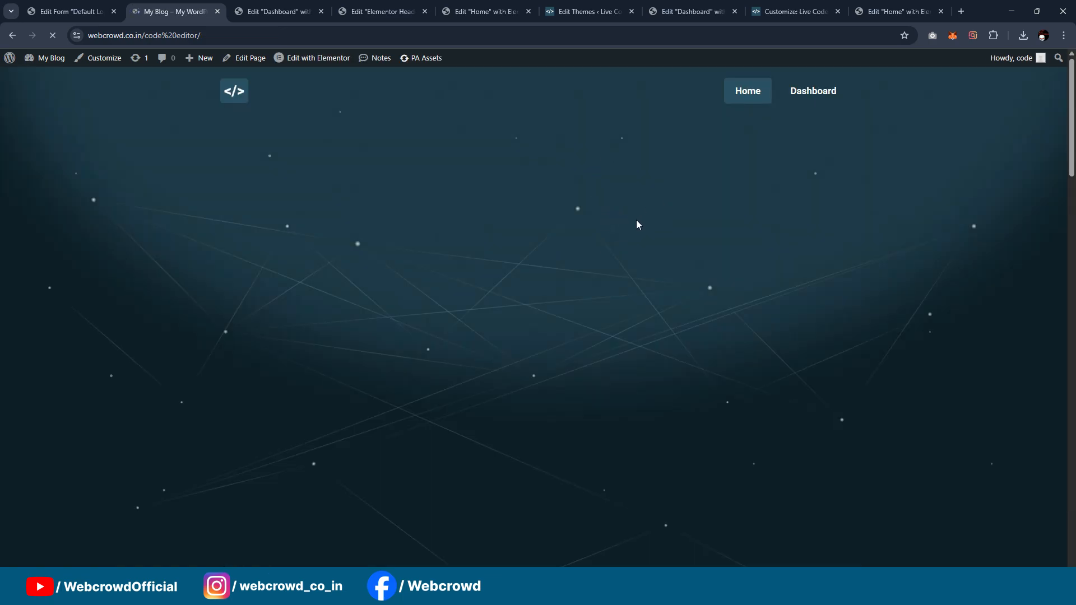
pyautogui.click(617, 318)
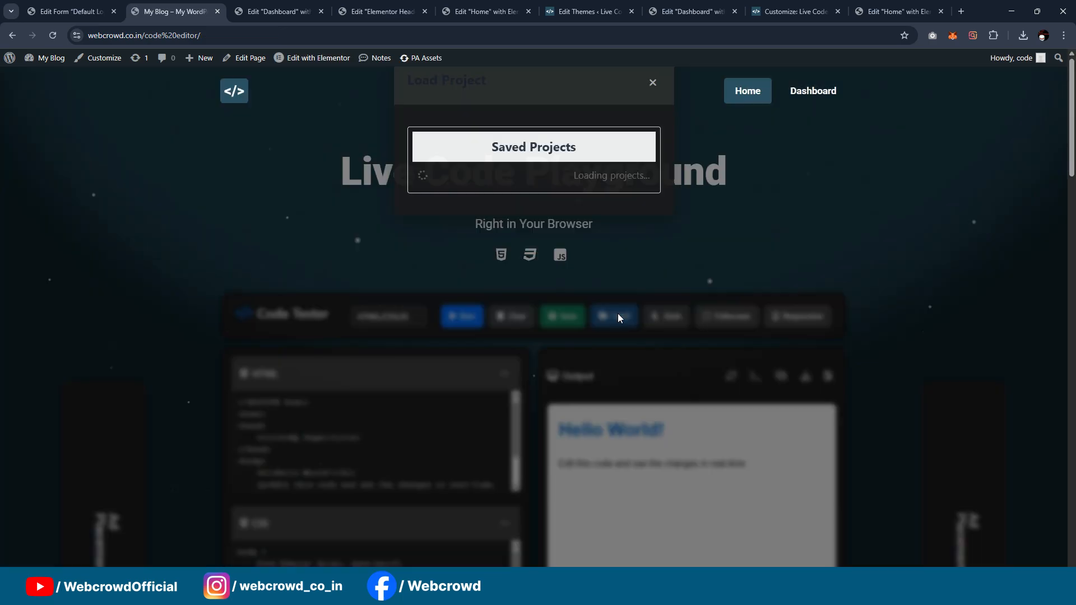
pyautogui.click(654, 84)
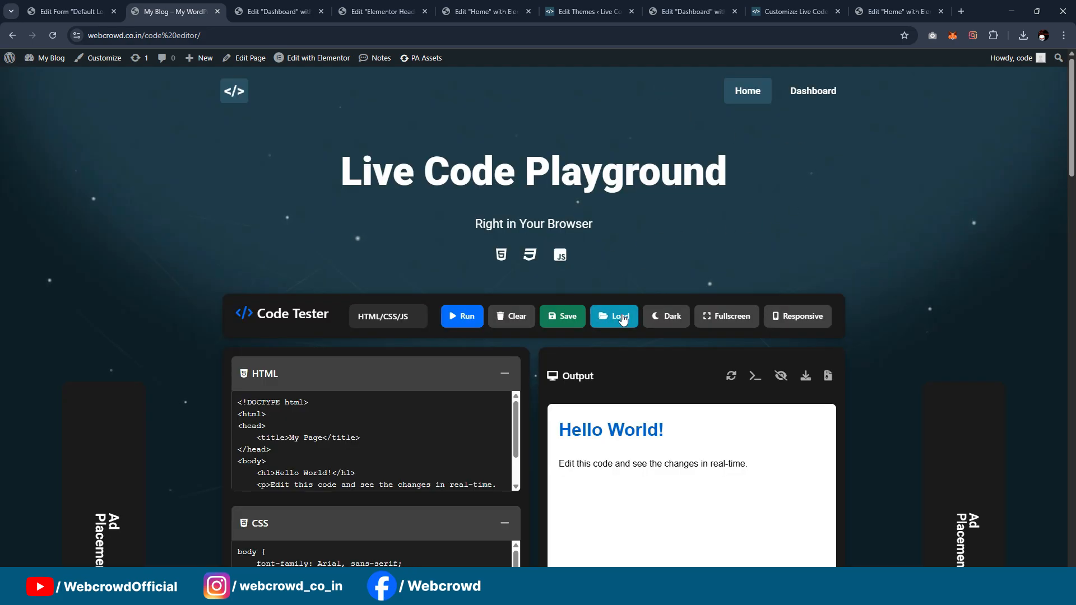
pyautogui.scroll(-2, 623, 320)
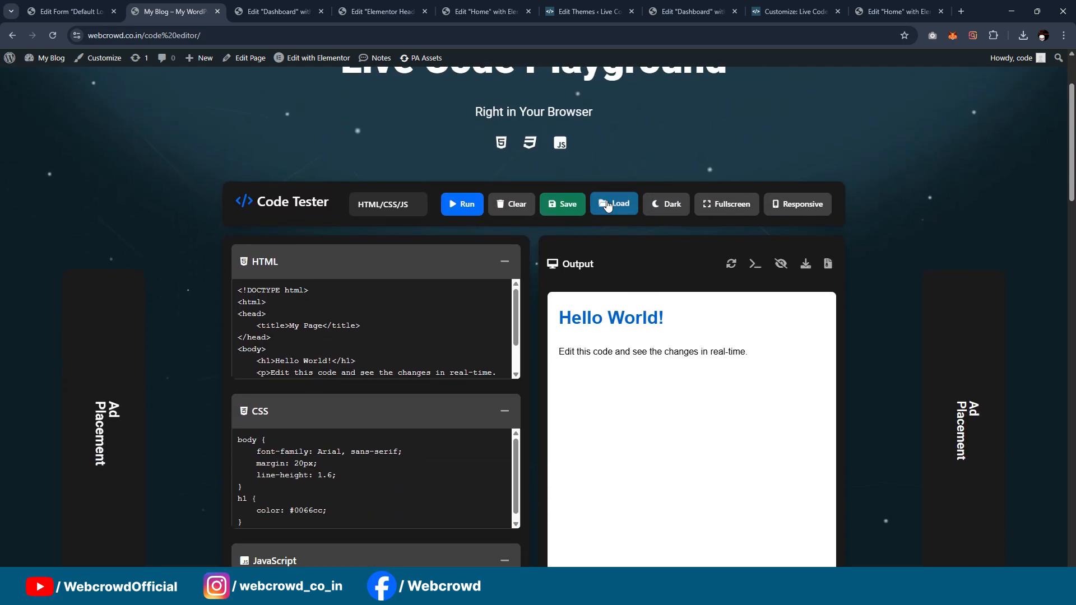
# Step: Open the live Dashboard page to check the saved-project grid, glancing at the Ultimate Member login form editor before returning
pyautogui.scroll(2, 843, 168)
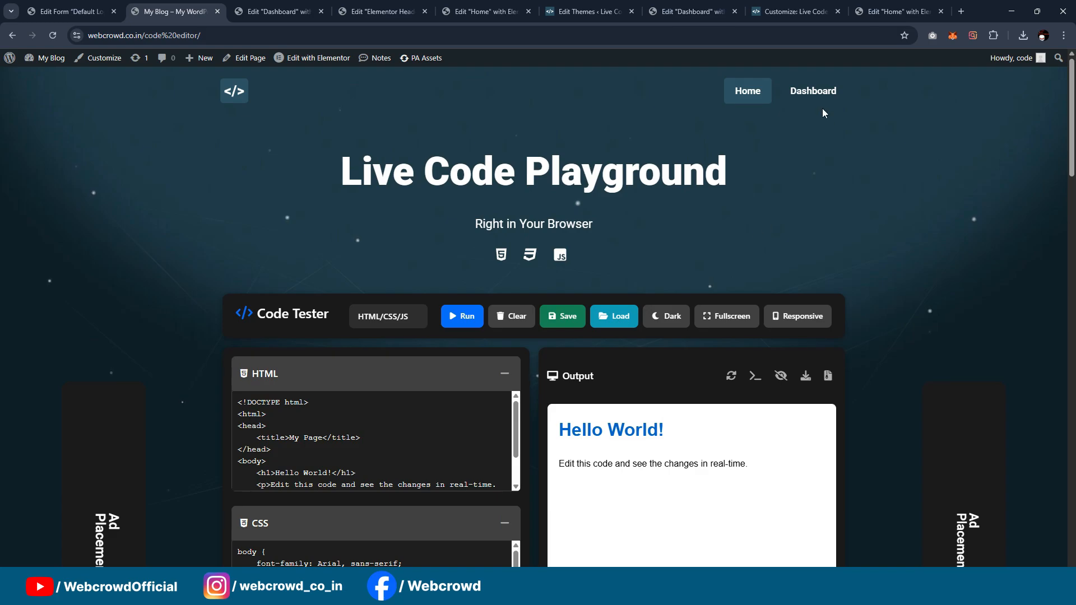
pyautogui.click(813, 91)
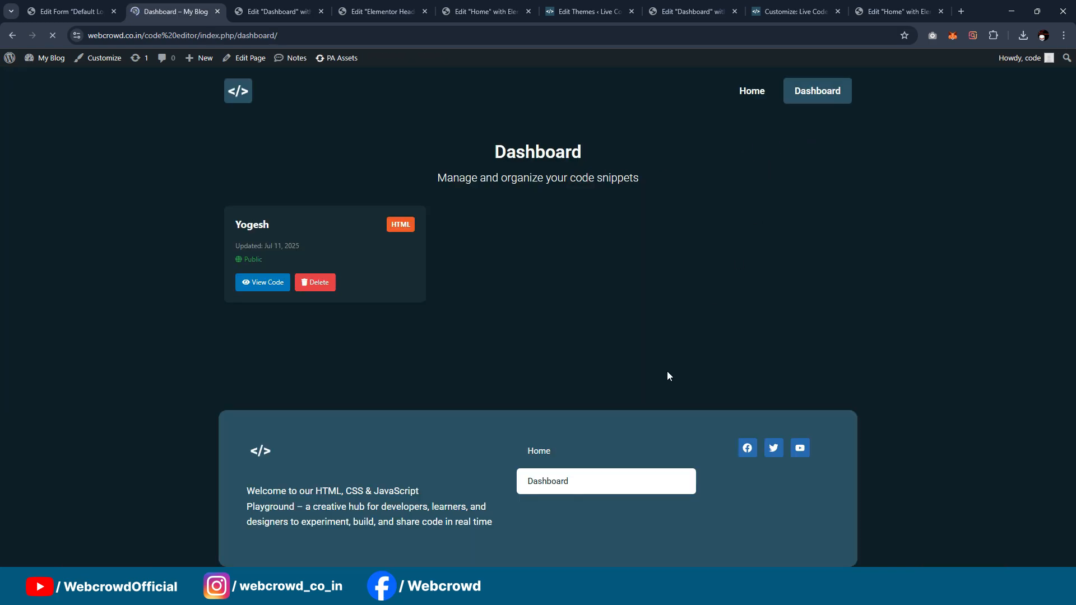
pyautogui.click(87, 7)
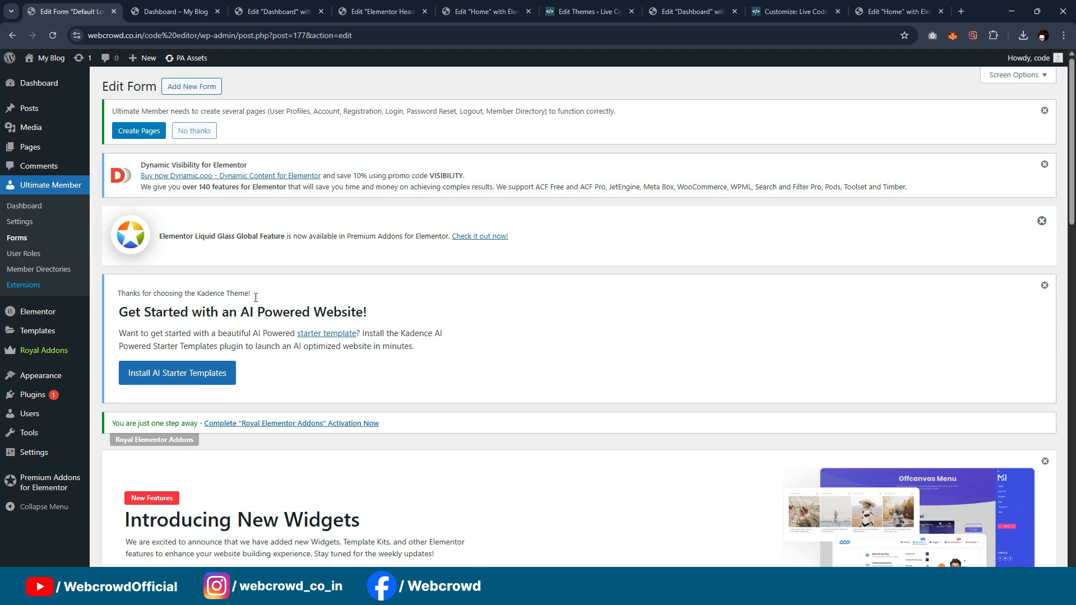
pyautogui.scroll(-4, 537, 239)
pyautogui.scroll(4, 533, 249)
pyautogui.click(176, 8)
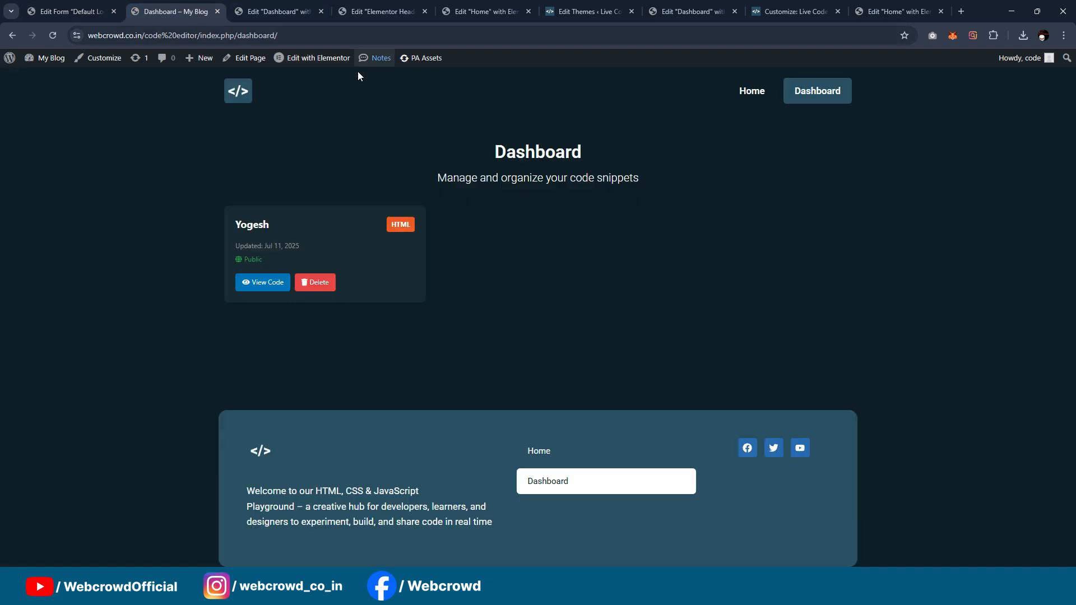
# Step: Open the site header for editing in Elementor and give its Login button a dynamic Internal URL link
pyautogui.middleClick(302, 60)
pyautogui.click(246, 10)
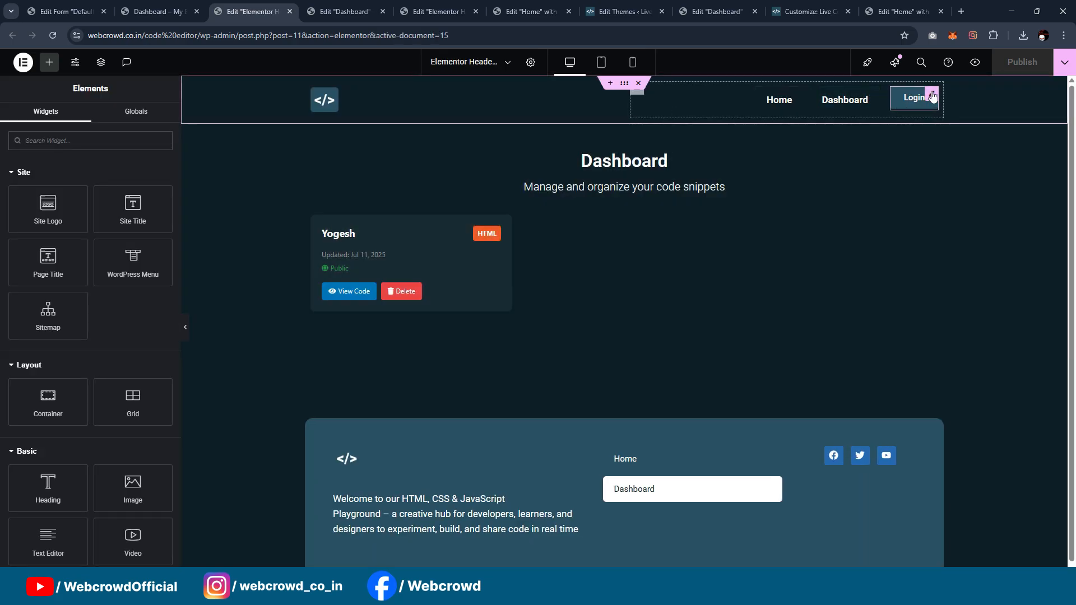
pyautogui.click(932, 97)
pyautogui.click(162, 244)
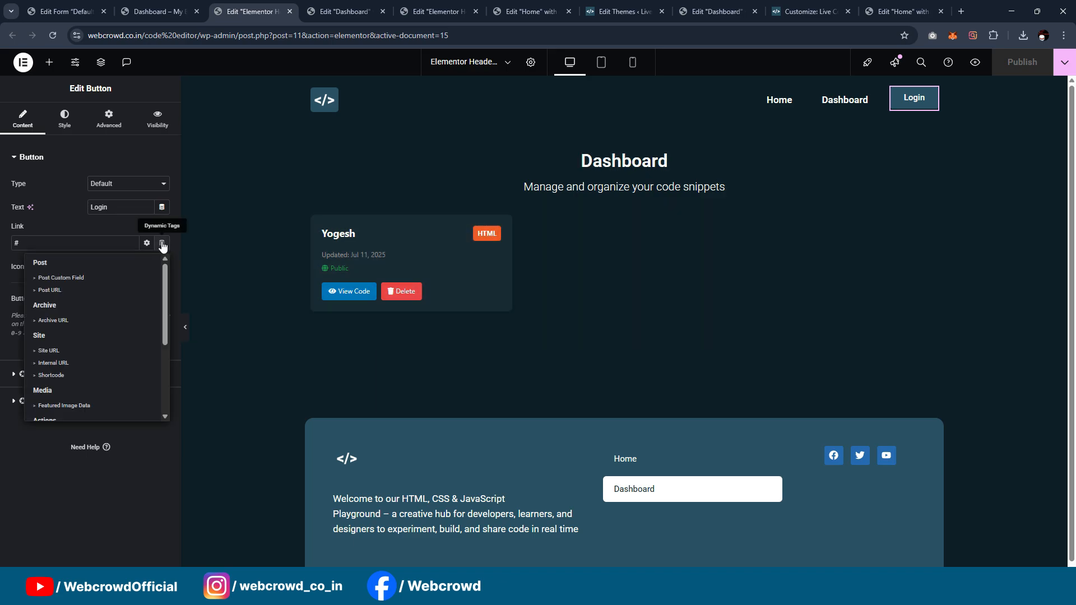
pyautogui.scroll(-1, 87, 356)
pyautogui.click(75, 312)
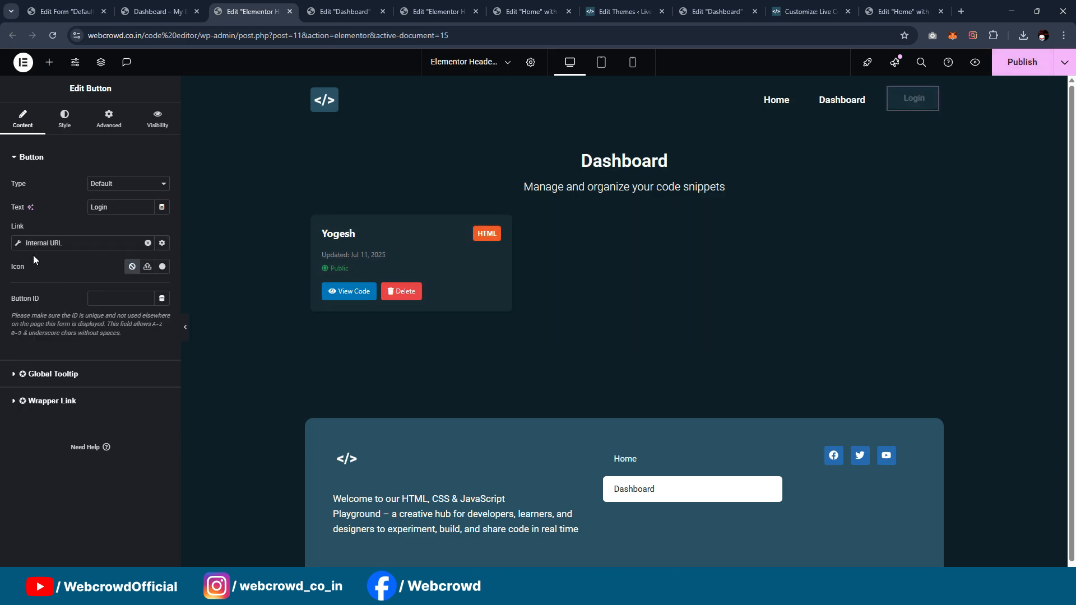
# Step: Point the Login button's internal link to the Login page with type Content, then publish and close the header
pyautogui.click(19, 244)
pyautogui.click(107, 294)
pyautogui.click(103, 310)
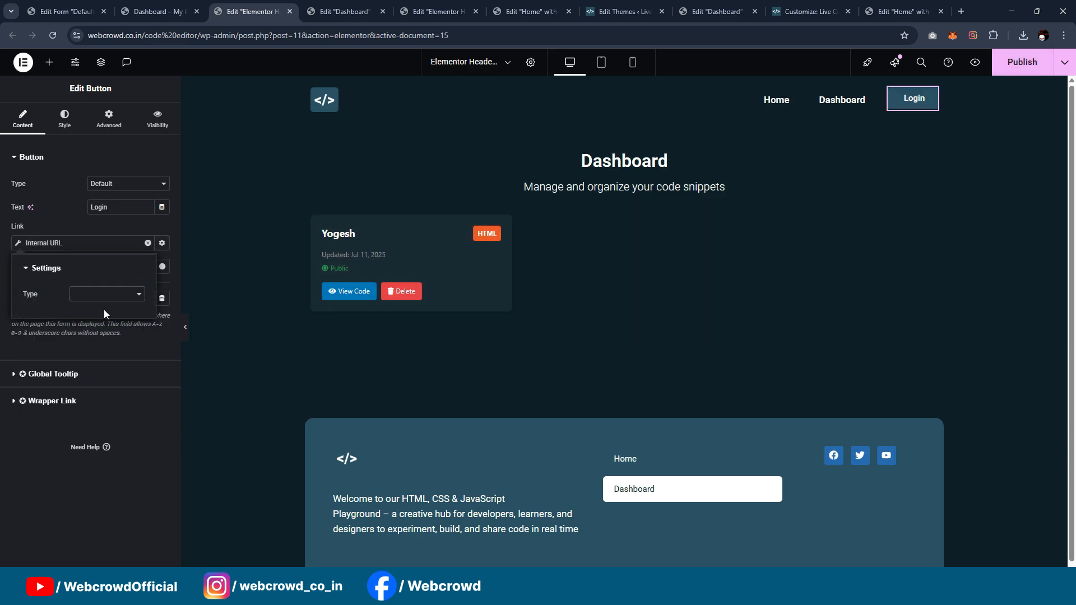
pyautogui.click(87, 339)
pyautogui.write('l')
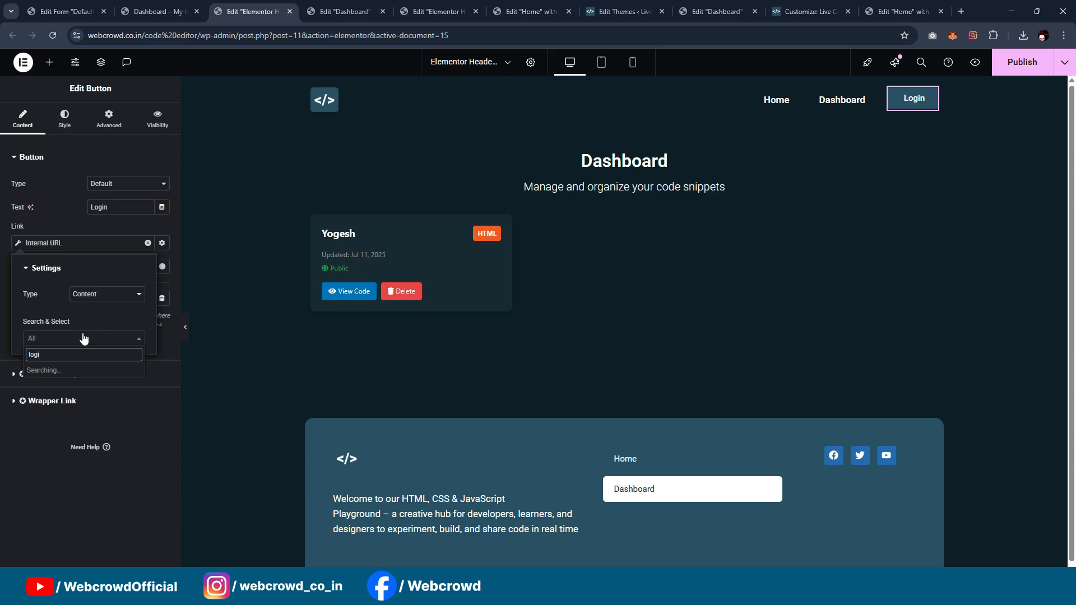
pyautogui.write('ogi')
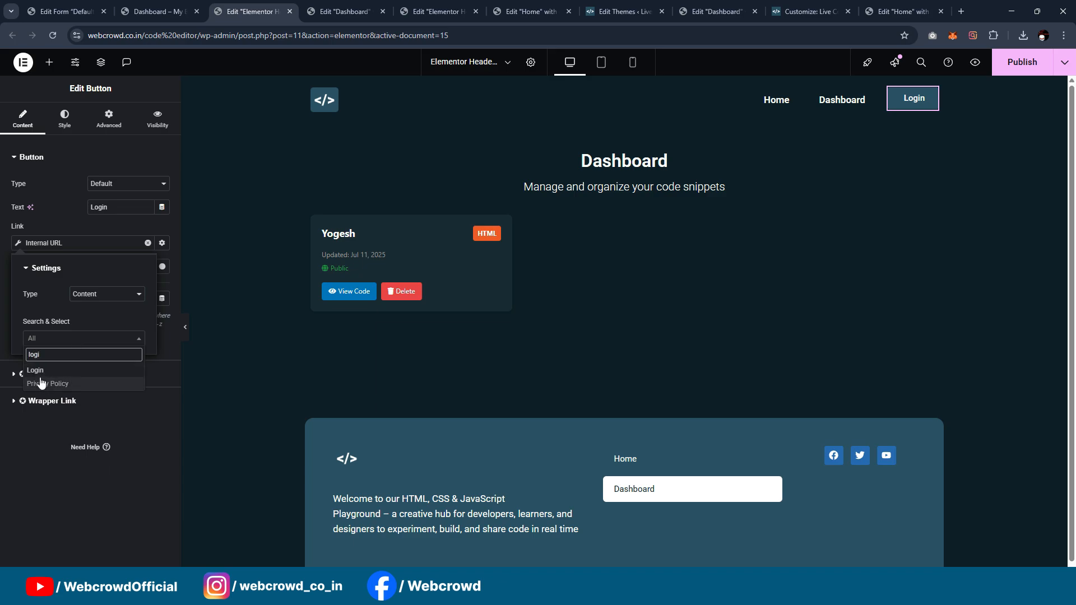
pyautogui.click(51, 369)
pyautogui.click(1015, 62)
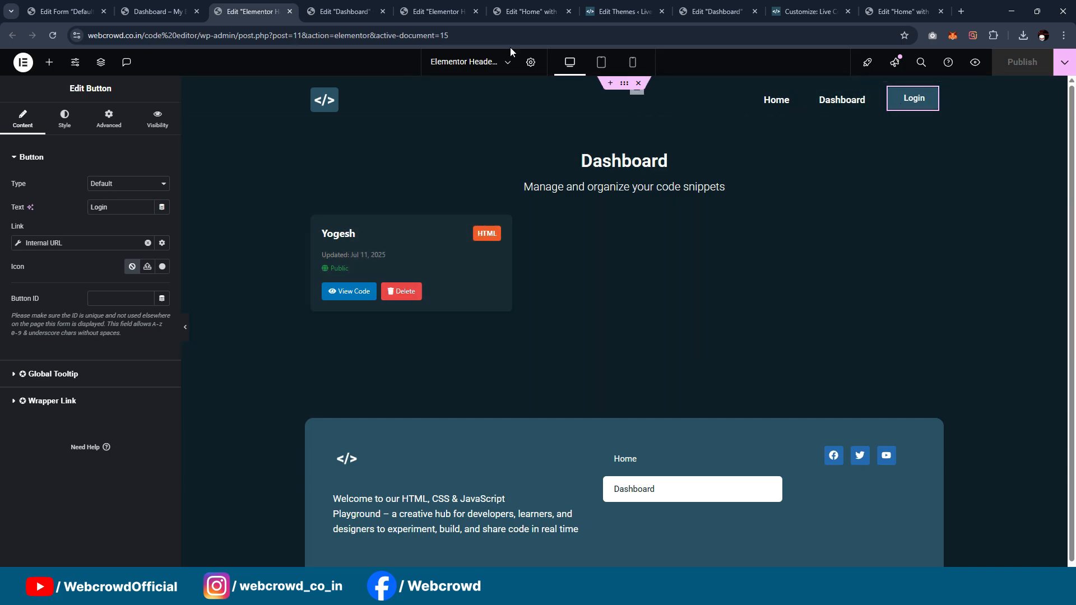
pyautogui.click(289, 11)
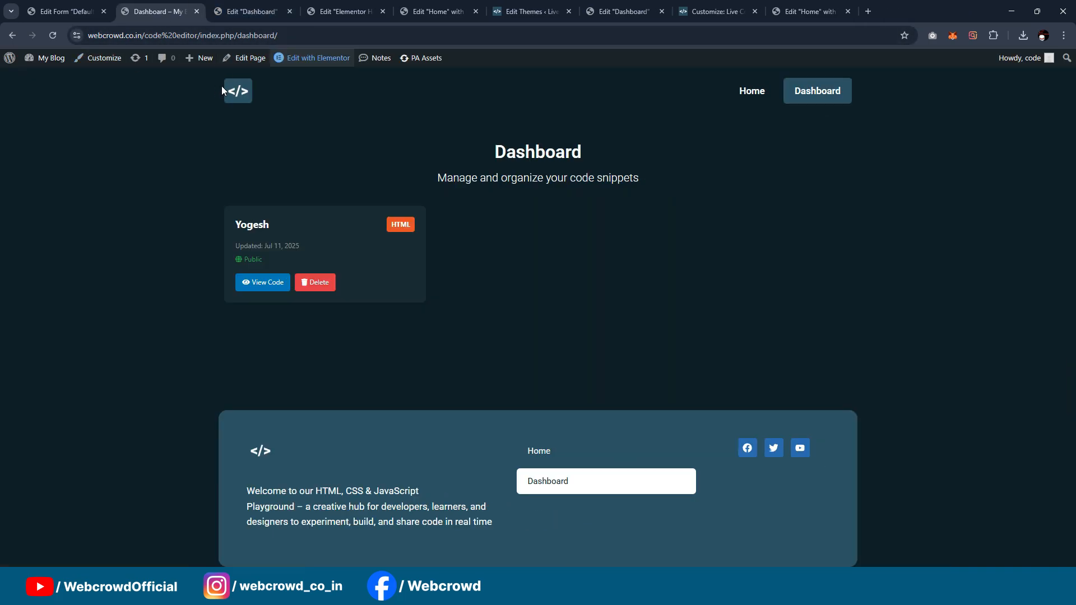
# Step: Open the live Home page and review it from the Code Tester down to the footer
pyautogui.click(761, 97)
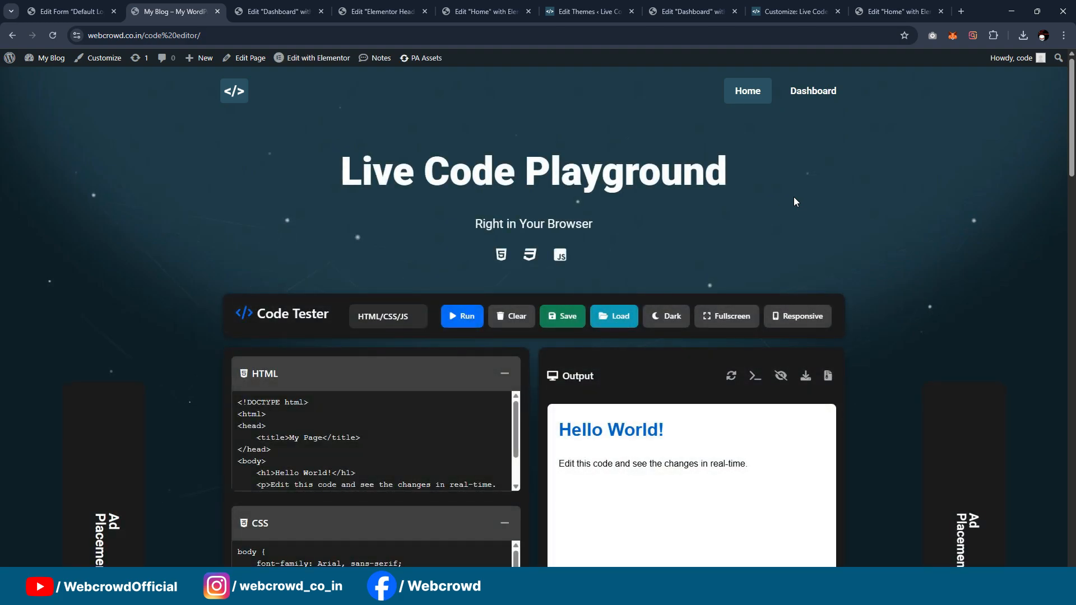
pyautogui.scroll(-8, 793, 202)
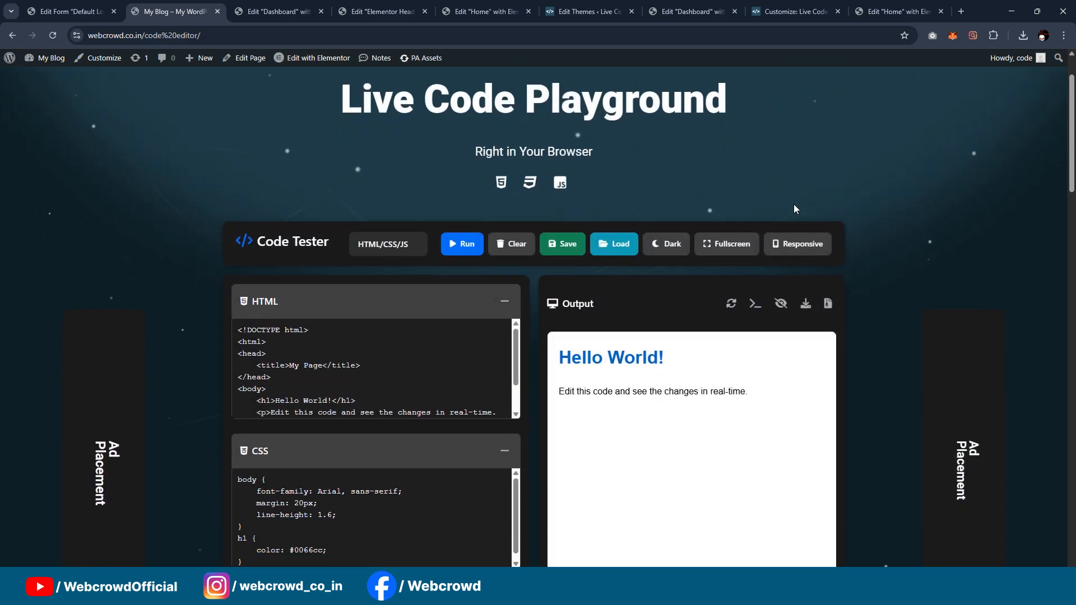
pyautogui.scroll(-12, 802, 197)
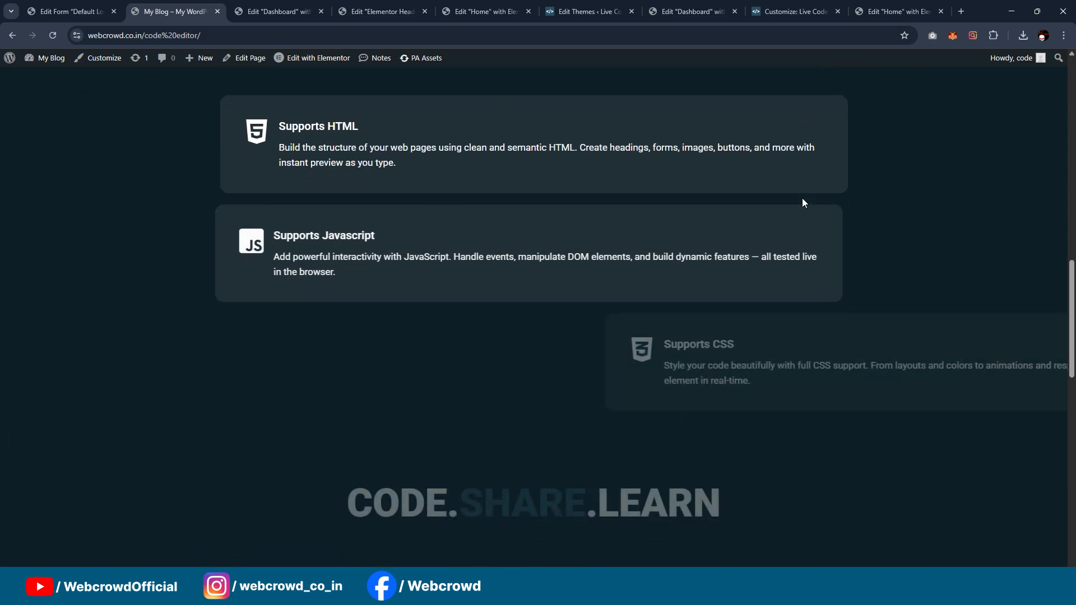
pyautogui.scroll(-8, 803, 199)
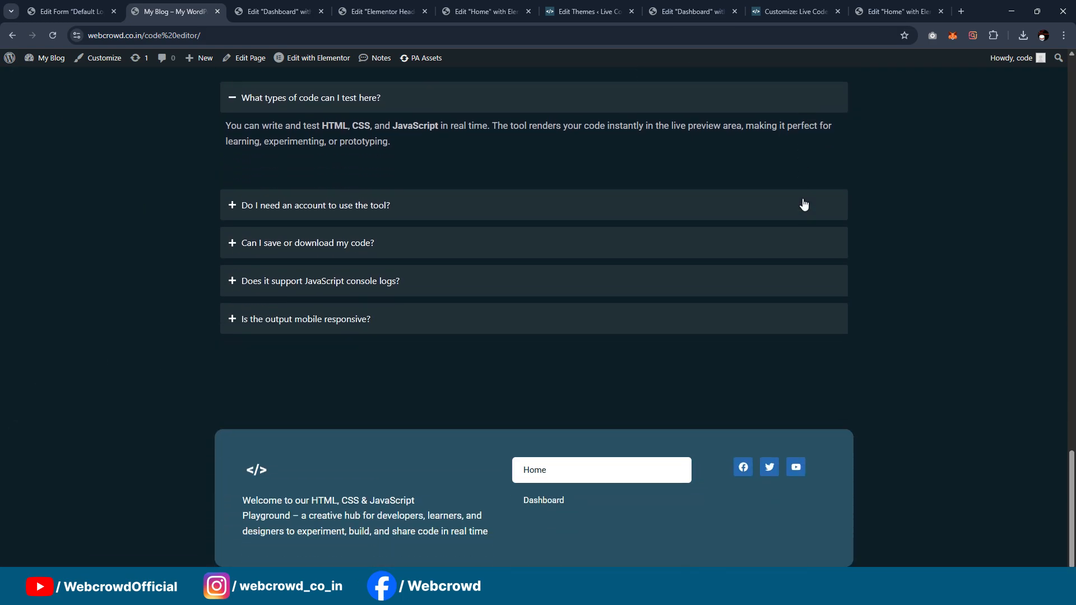
pyautogui.scroll(20, 804, 204)
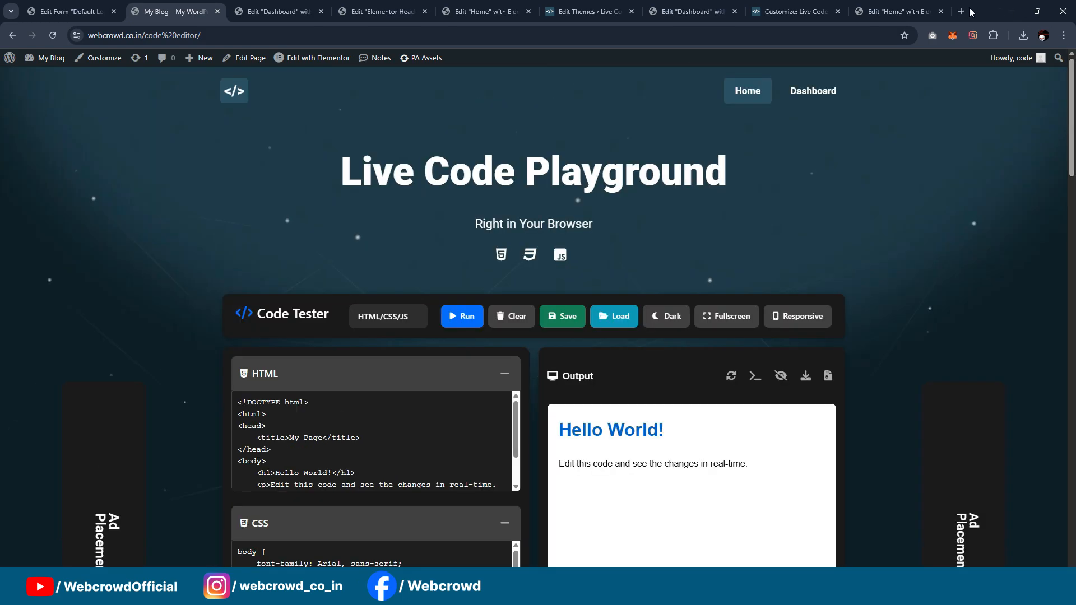
# Step: Visit webcrowd.co.in in a new browser tab and open the HTML CSS JavaScript code editor product page
pyautogui.click(961, 11)
pyautogui.write('webcrowd.co.in')
pyautogui.press('Return')
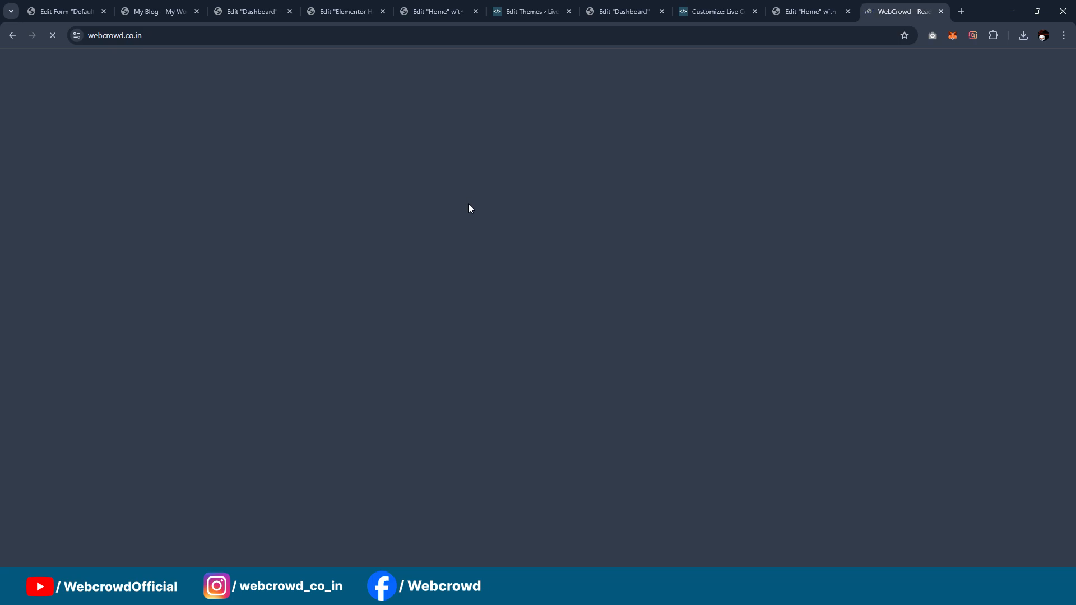
pyautogui.scroll(-3, 329, 207)
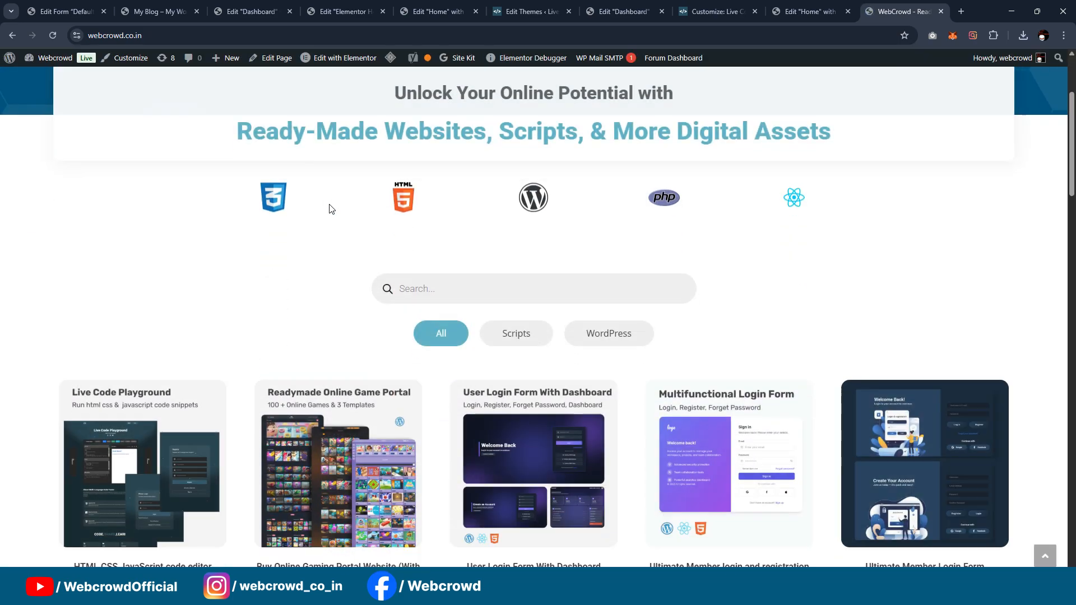
pyautogui.scroll(-2, 330, 209)
pyautogui.click(482, 230)
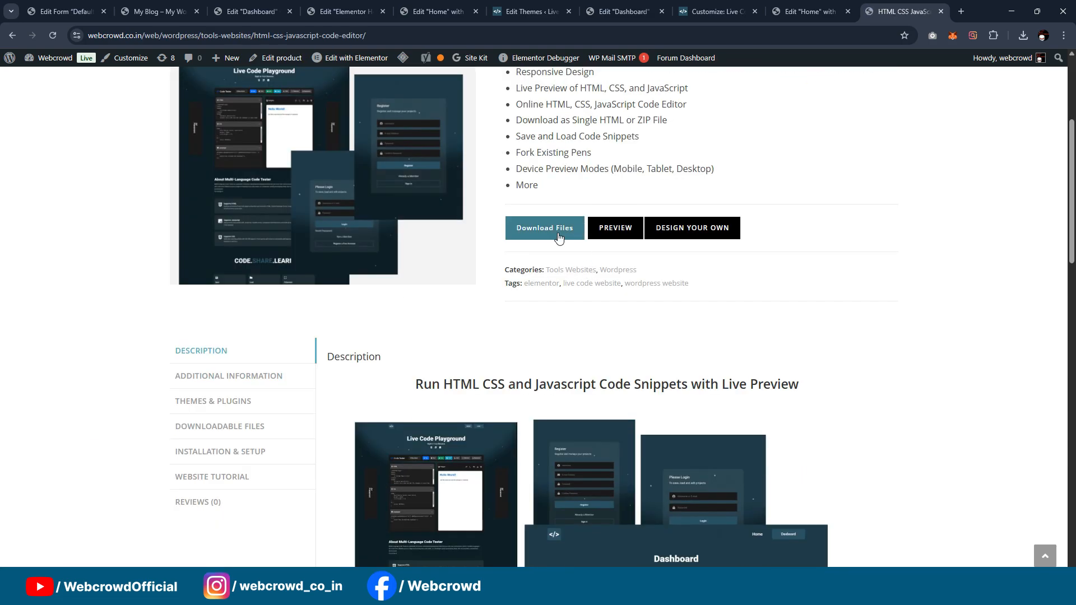
# Step: Review the product's feature list and its Themes & Plugins details, then return to the live Home page
pyautogui.scroll(3, 559, 239)
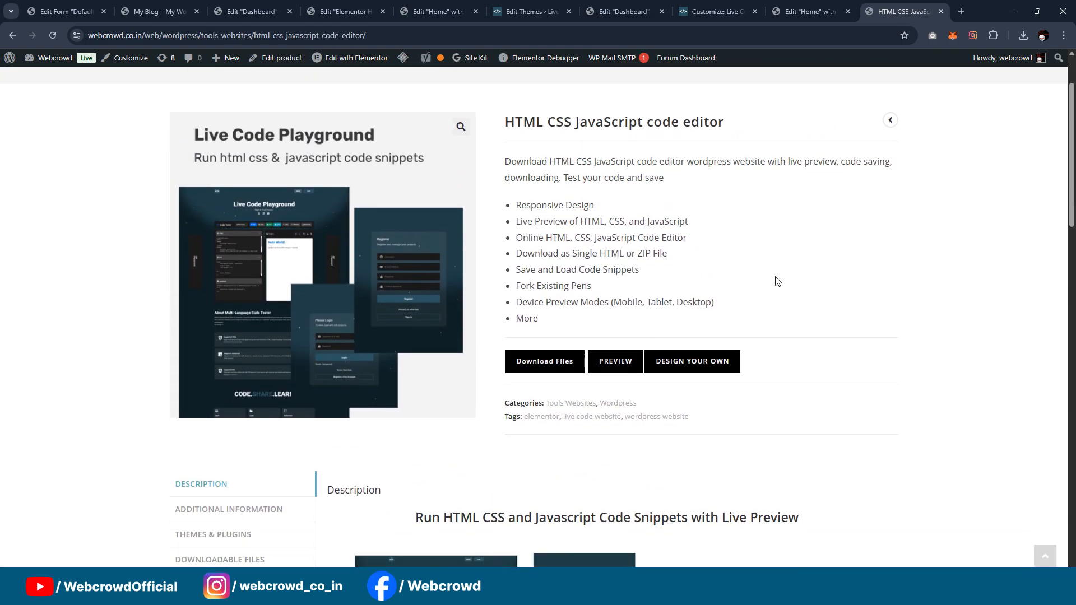
pyautogui.scroll(-3, 779, 282)
pyautogui.click(253, 402)
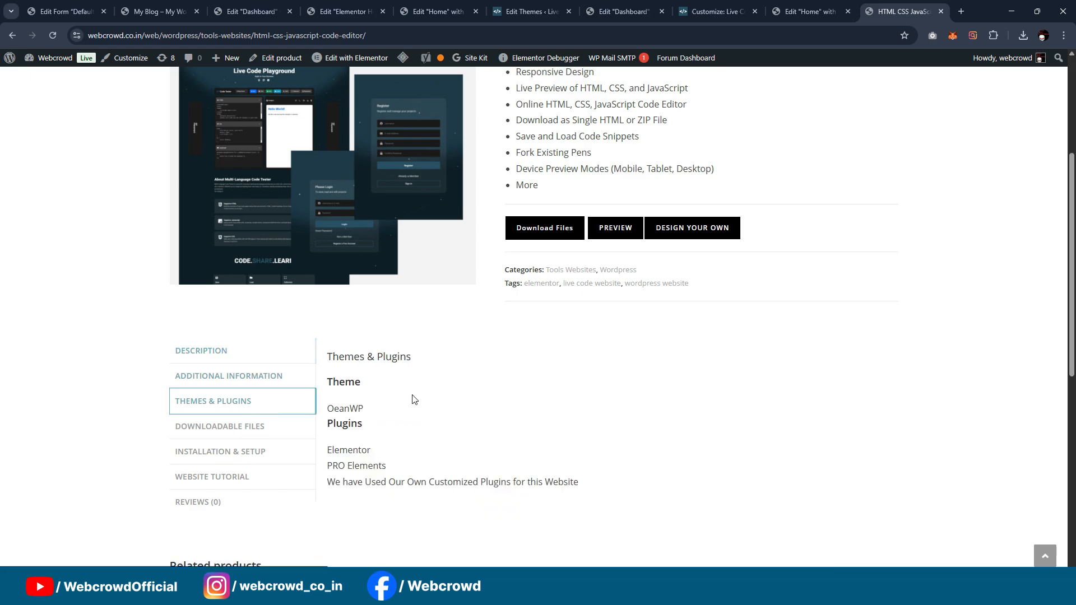
pyautogui.scroll(2, 593, 347)
pyautogui.scroll(2, 721, 339)
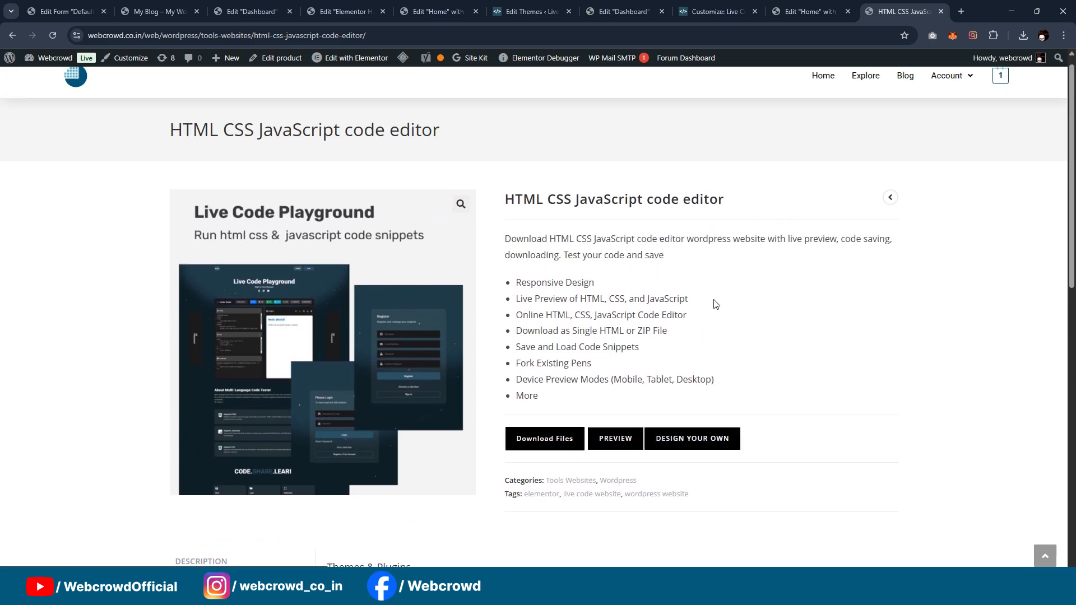
pyautogui.click(154, 12)
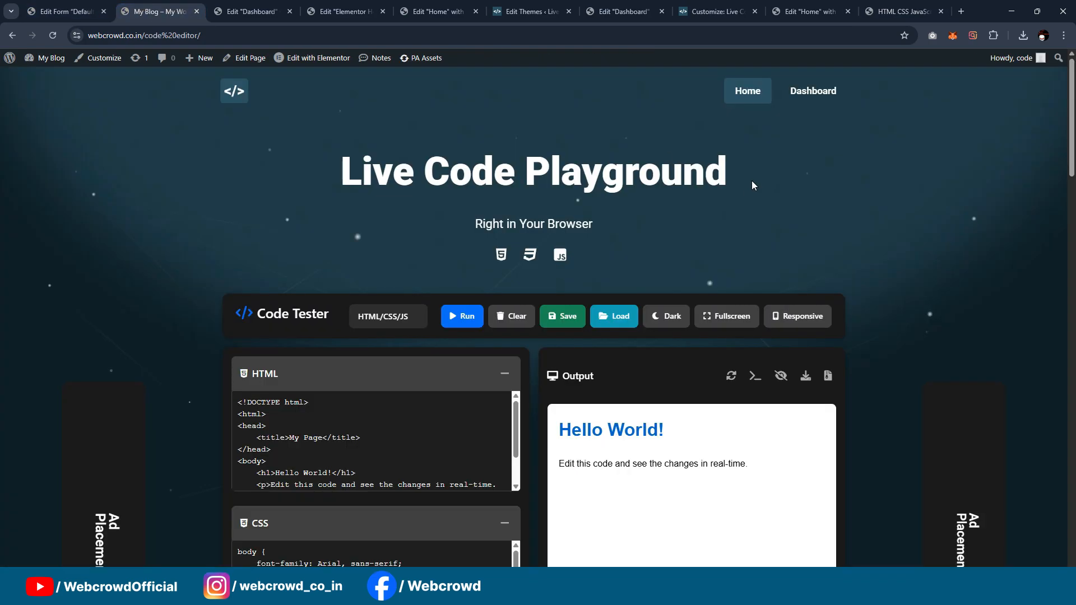